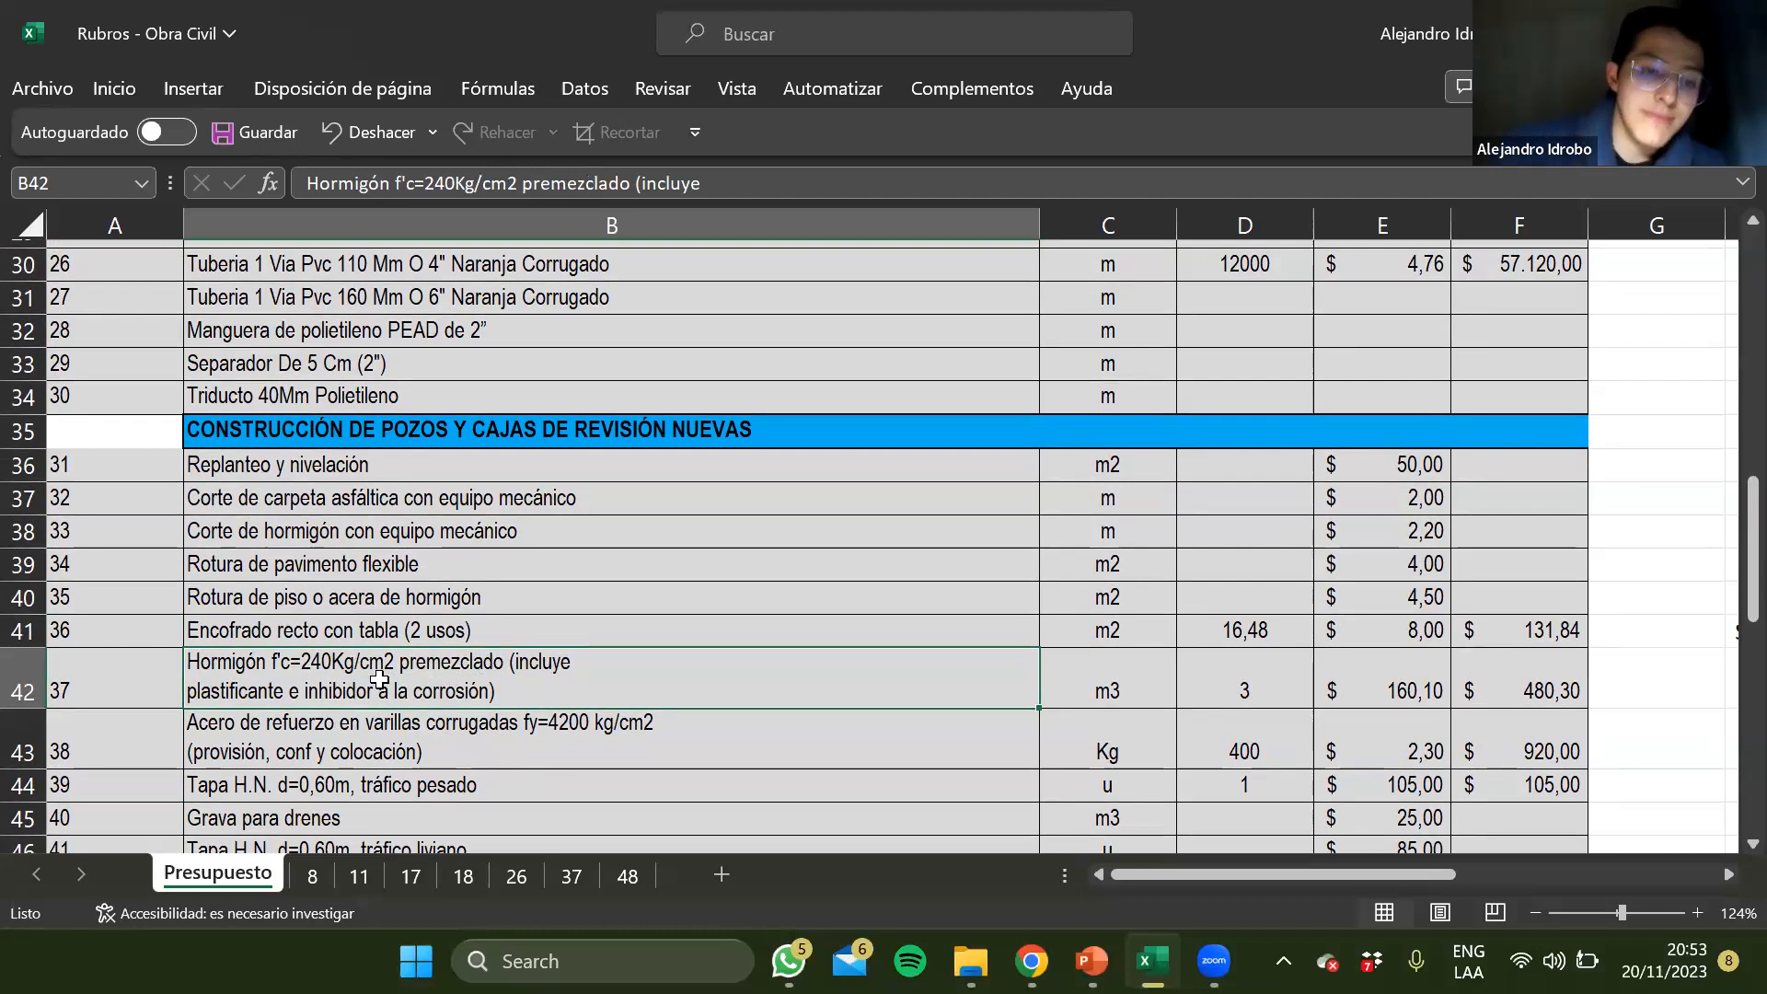
Examine the premixed 240 kg/cm2 concrete item in row 42, from its item number to its total formula
scroll(471, 712, down, 1)
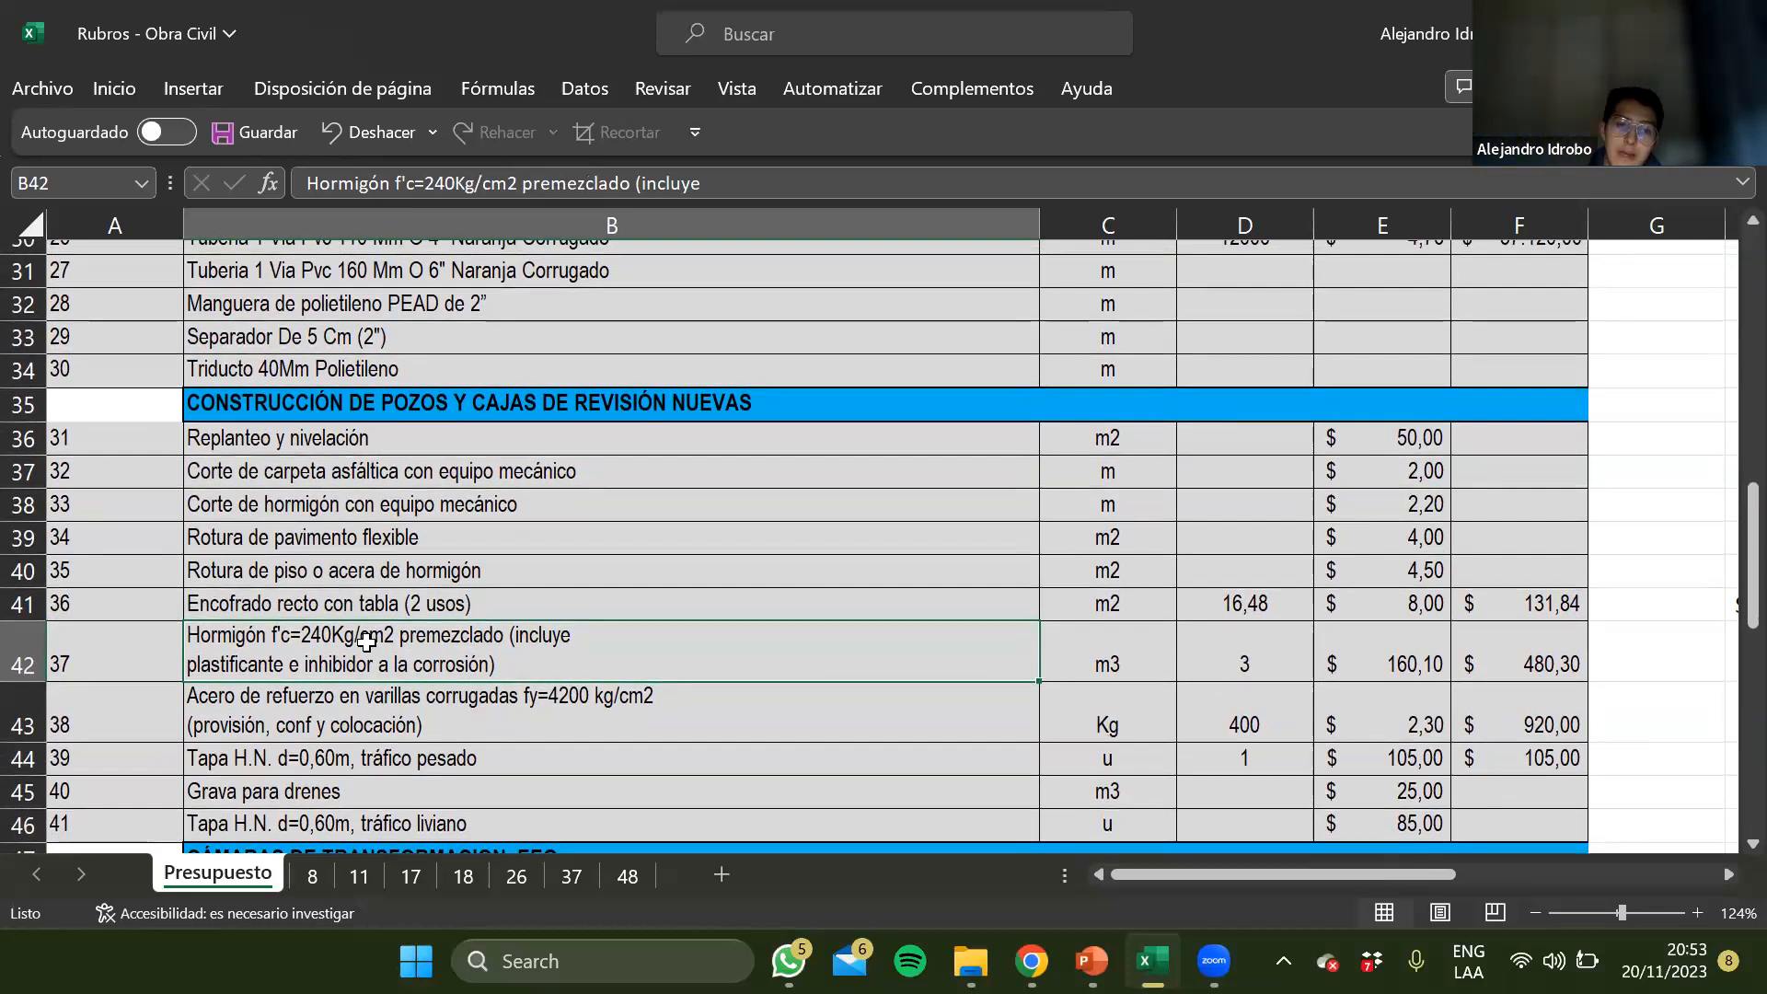
key(Left)
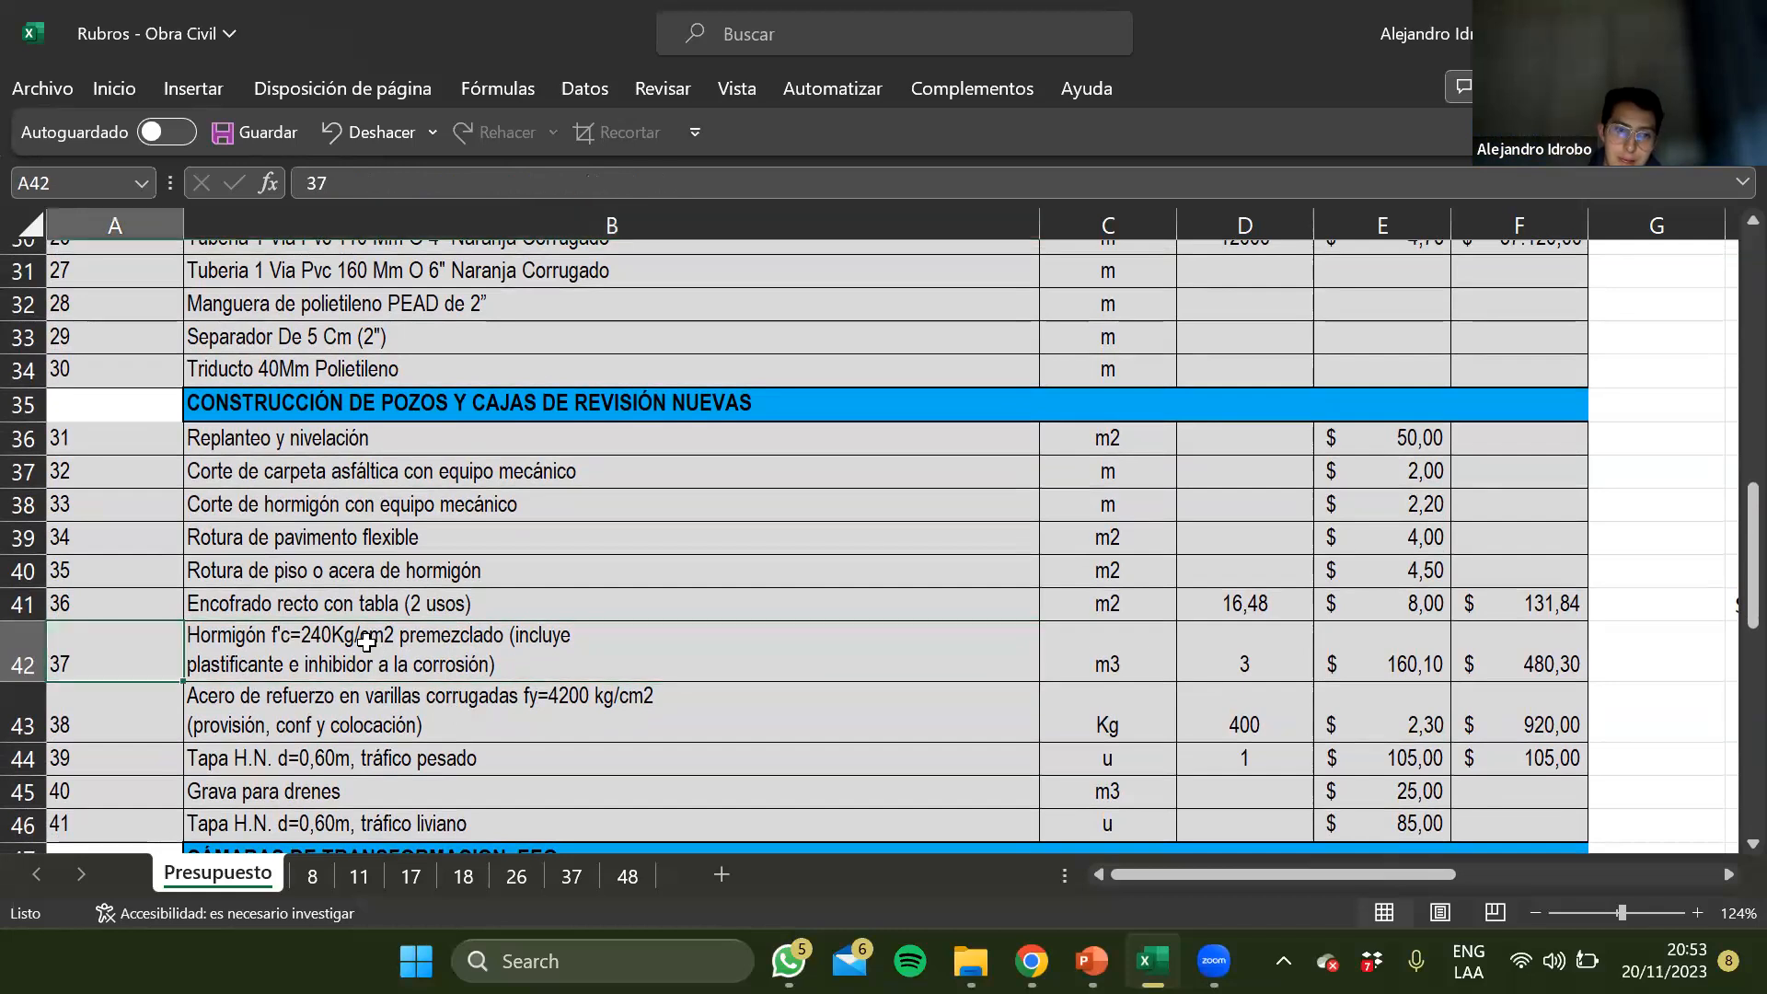
click(367, 642)
click(469, 762)
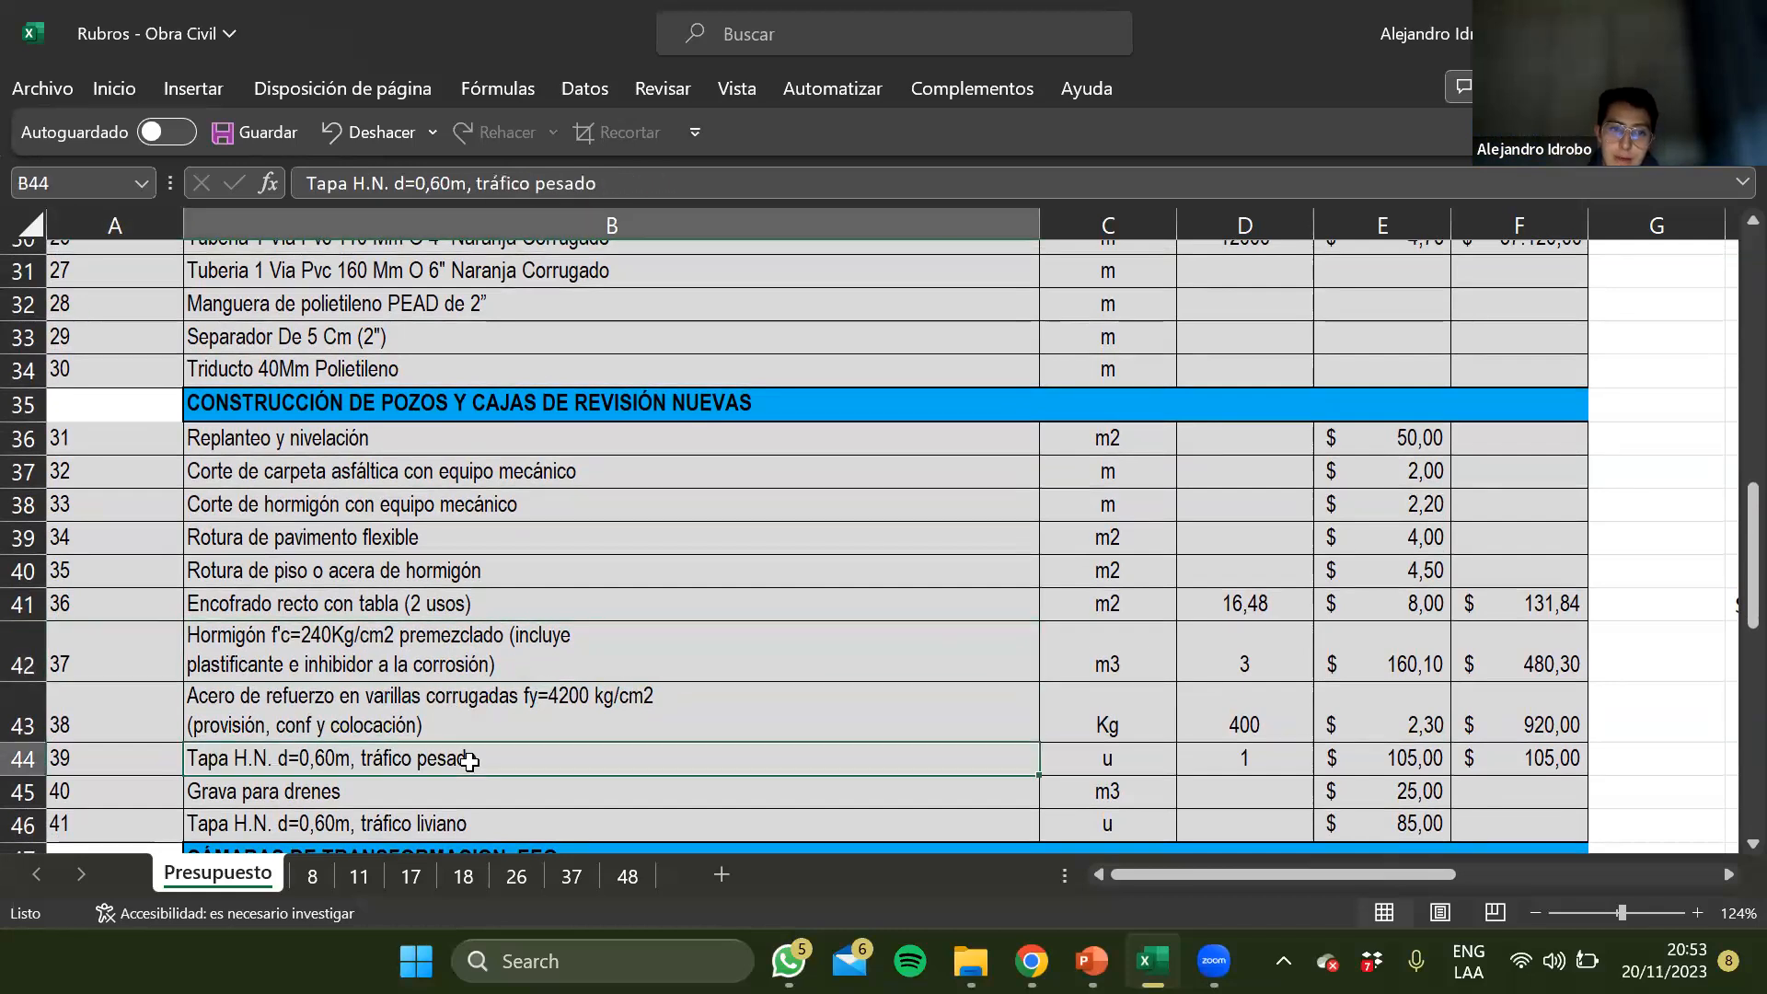
click(447, 643)
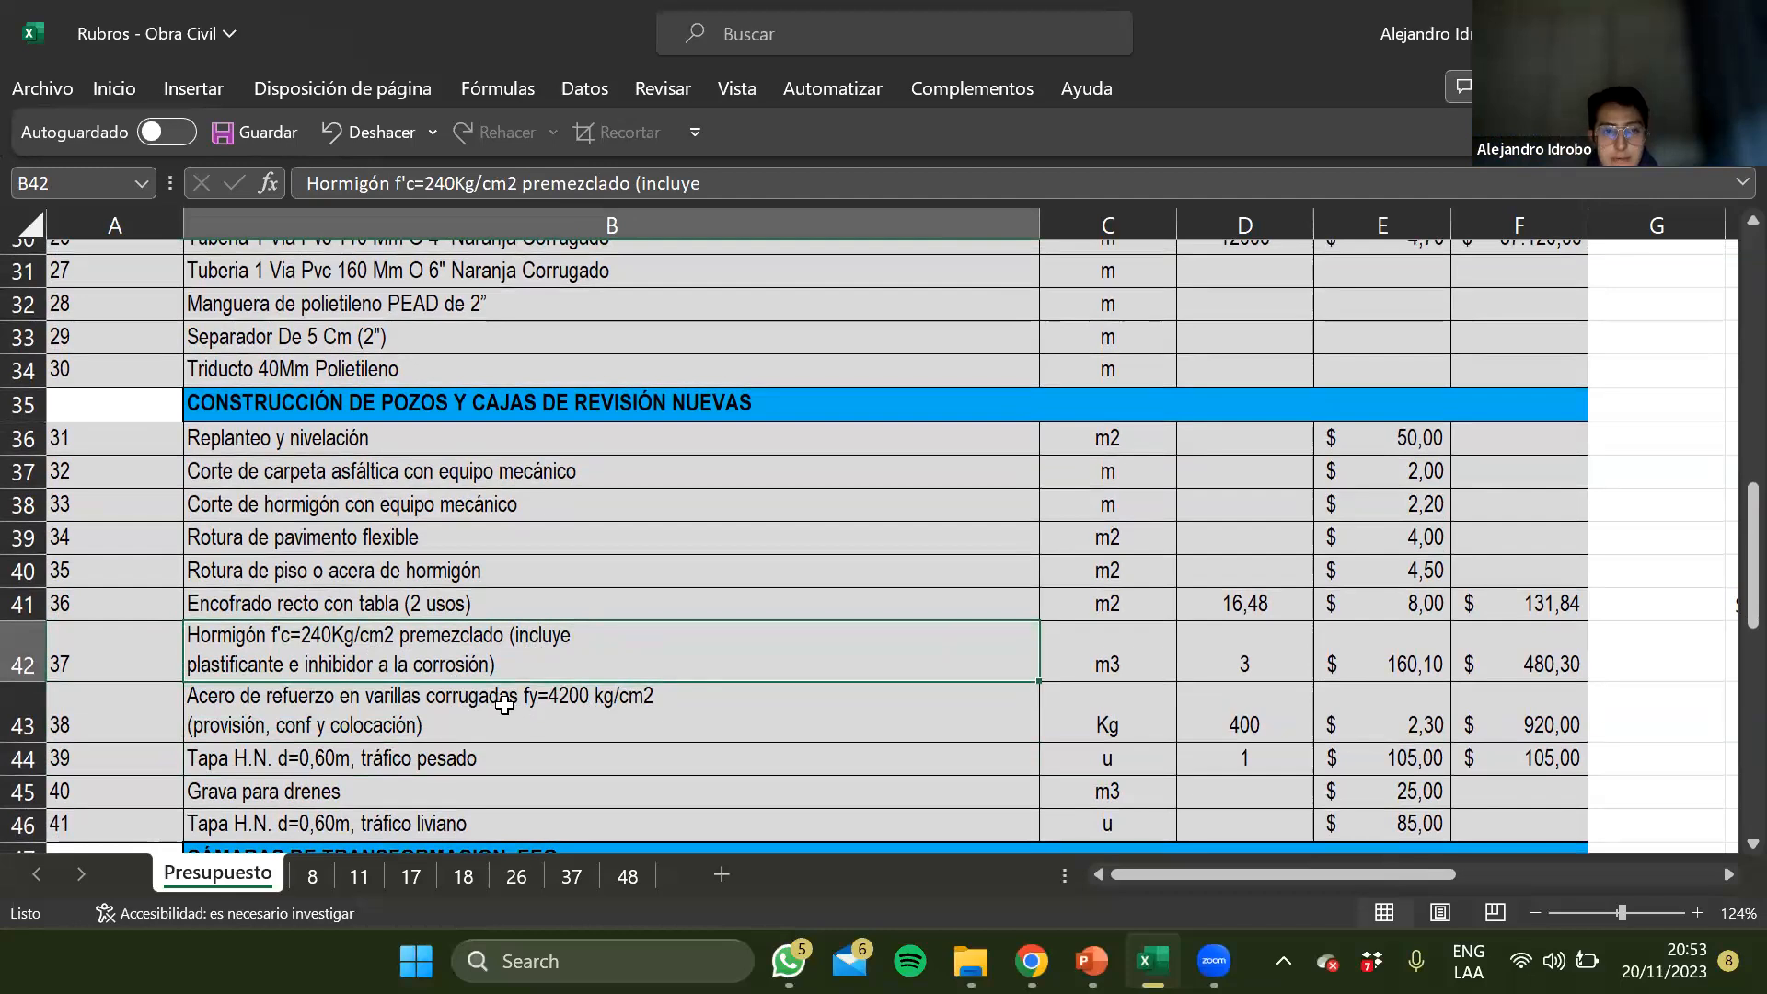
key(Right)
key(Right)
key(Right)
key(Right)
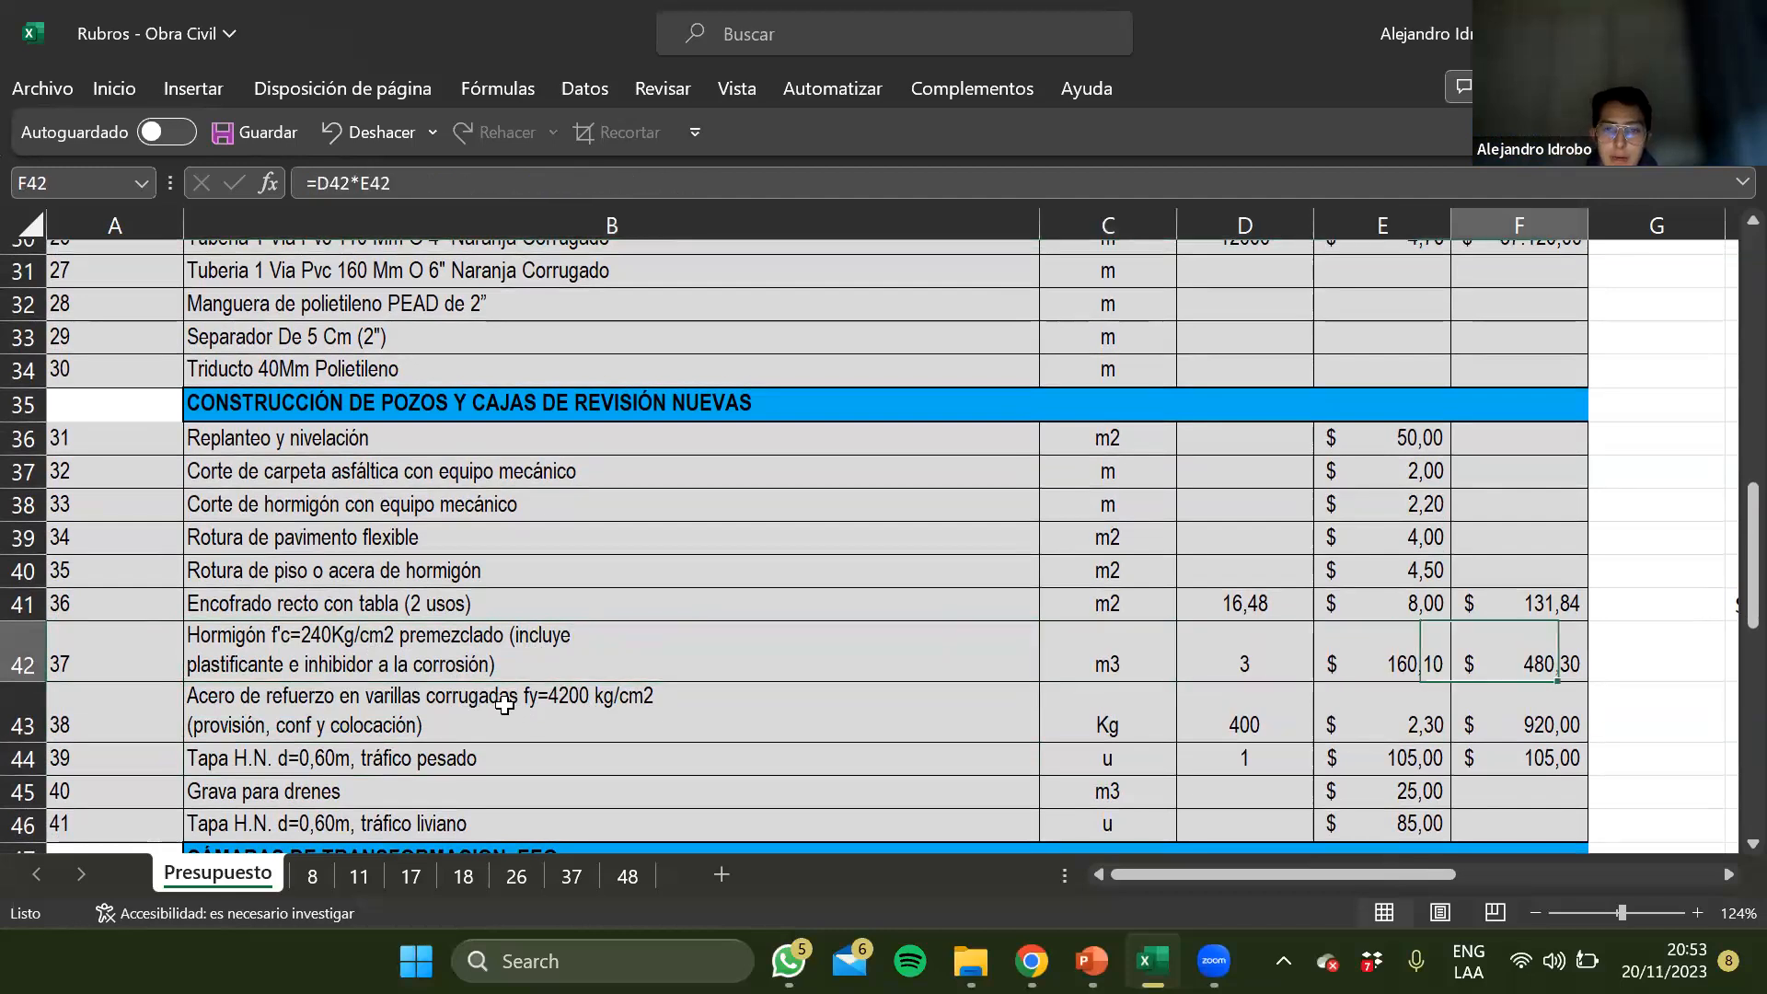
key(Left)
key(Left)
key(Left)
key(Left)
key(Left)
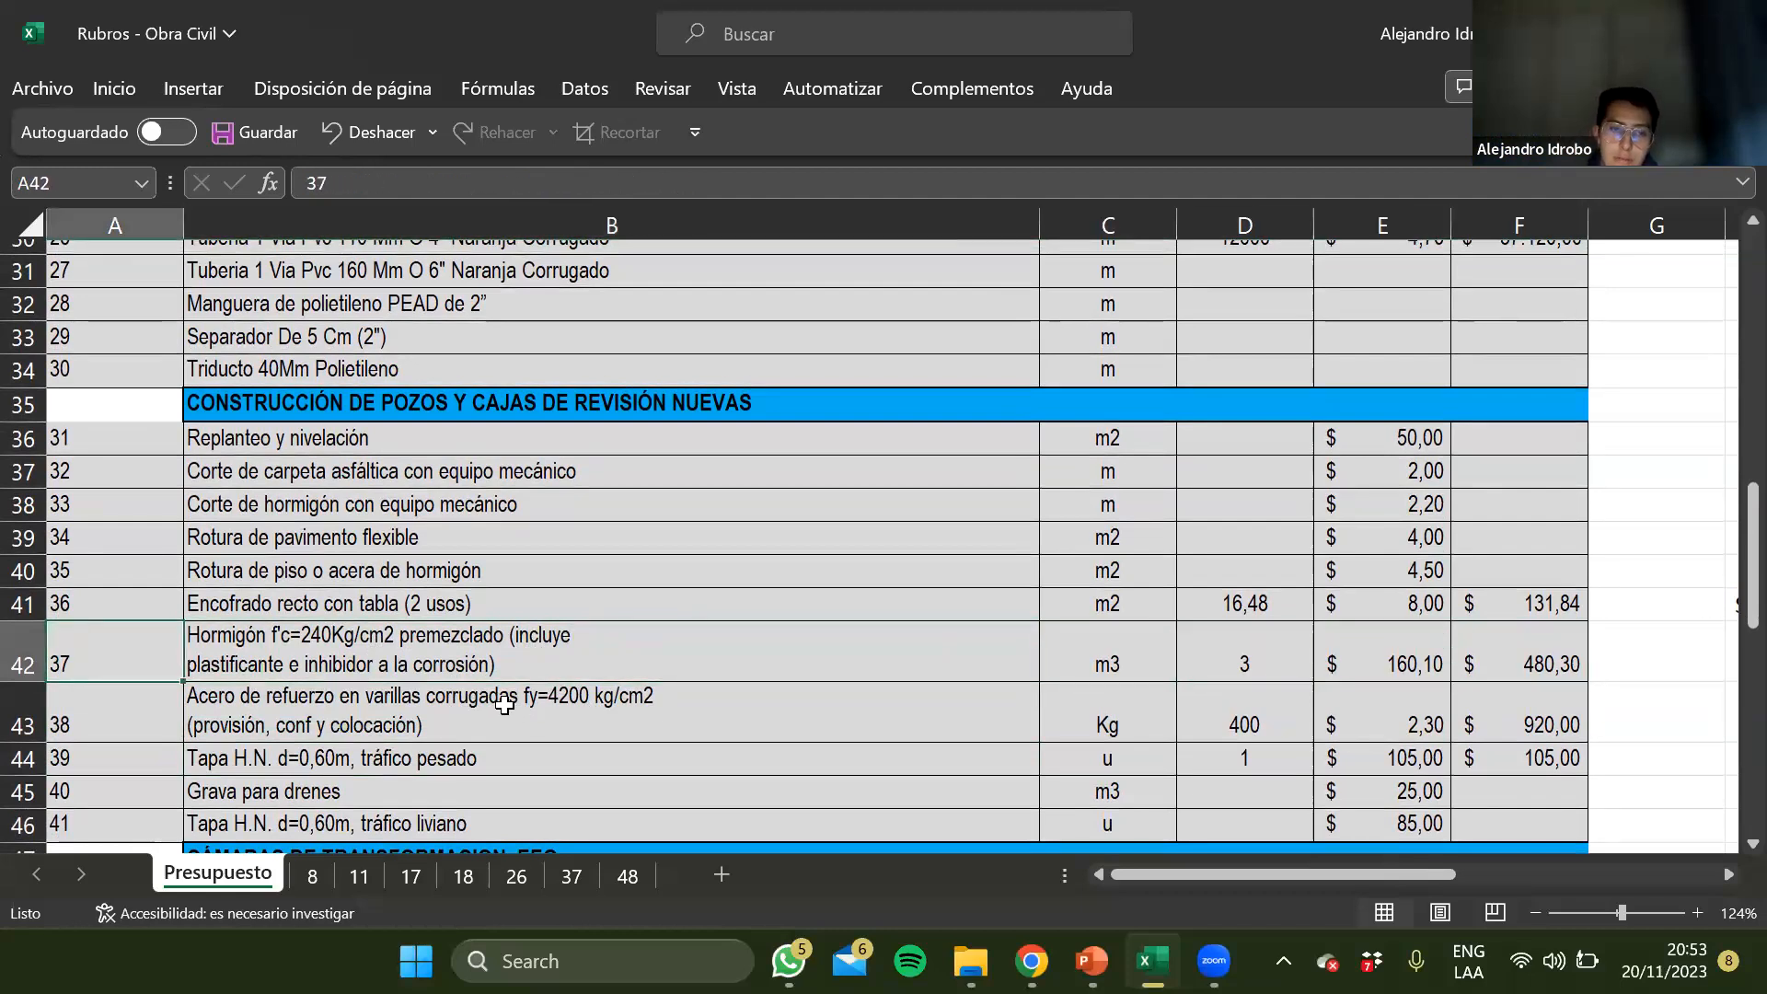
key(Right)
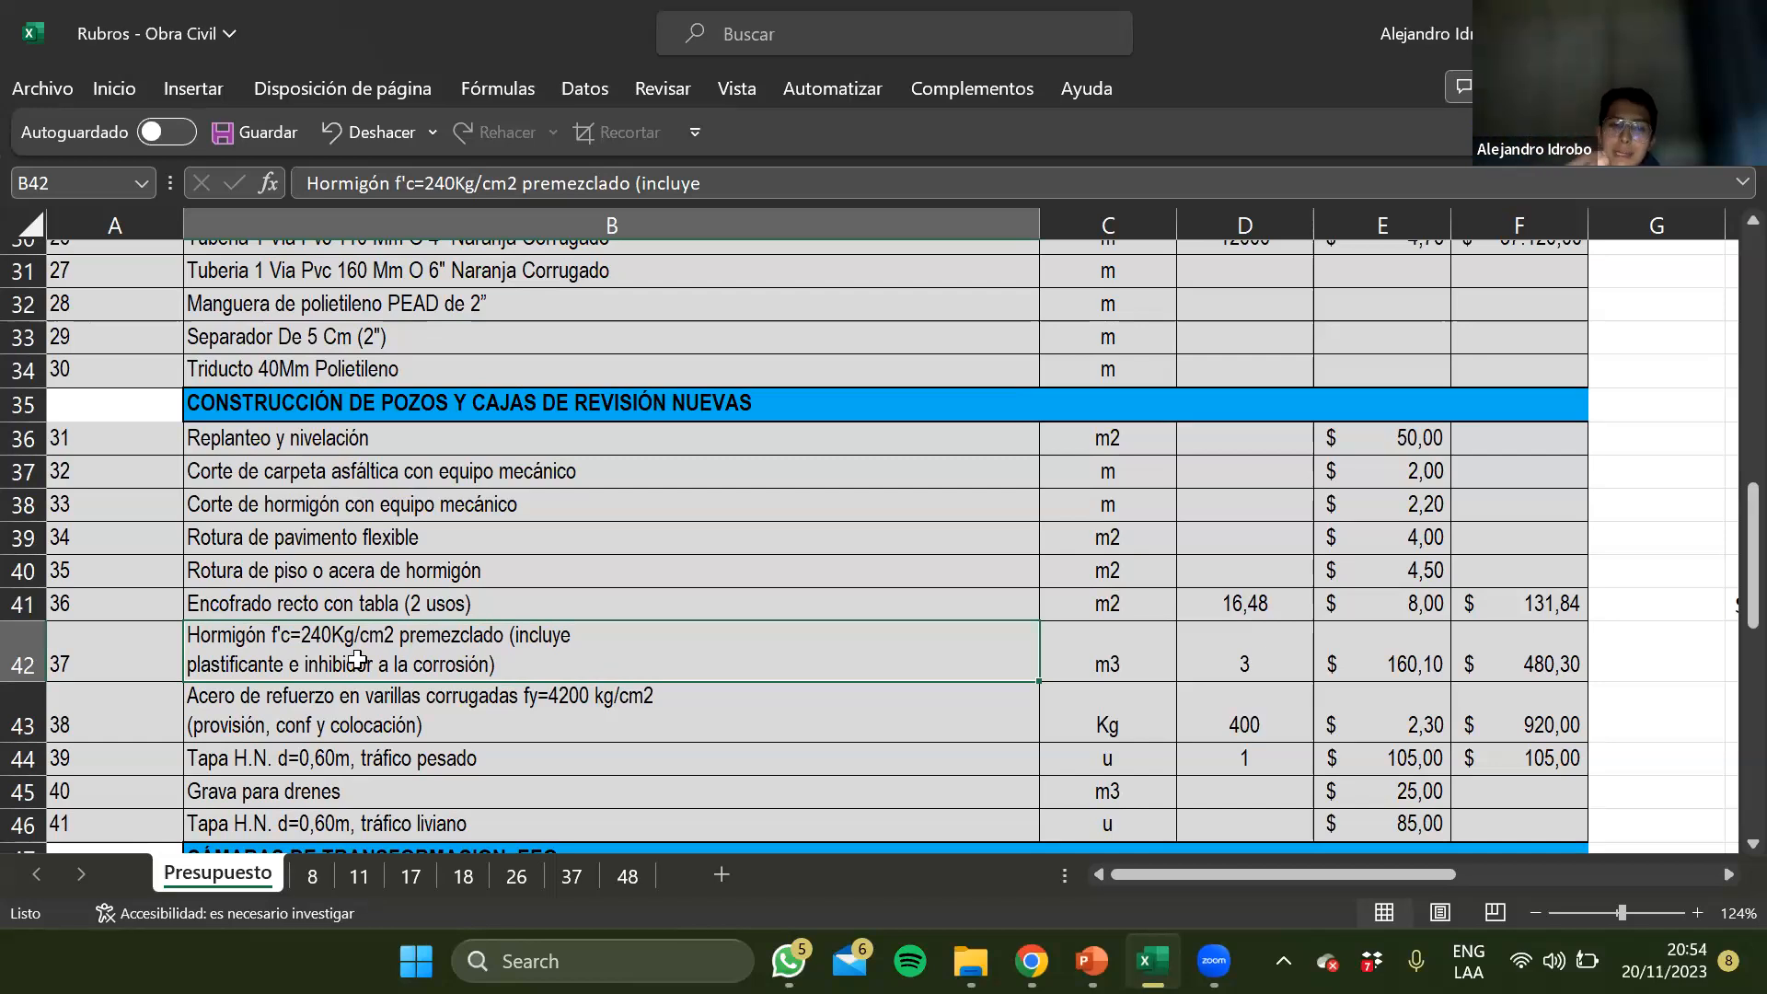
Review the formwork, concrete and reinforcing steel items in rows 41 to 43, including the concrete total in F42
click(685, 752)
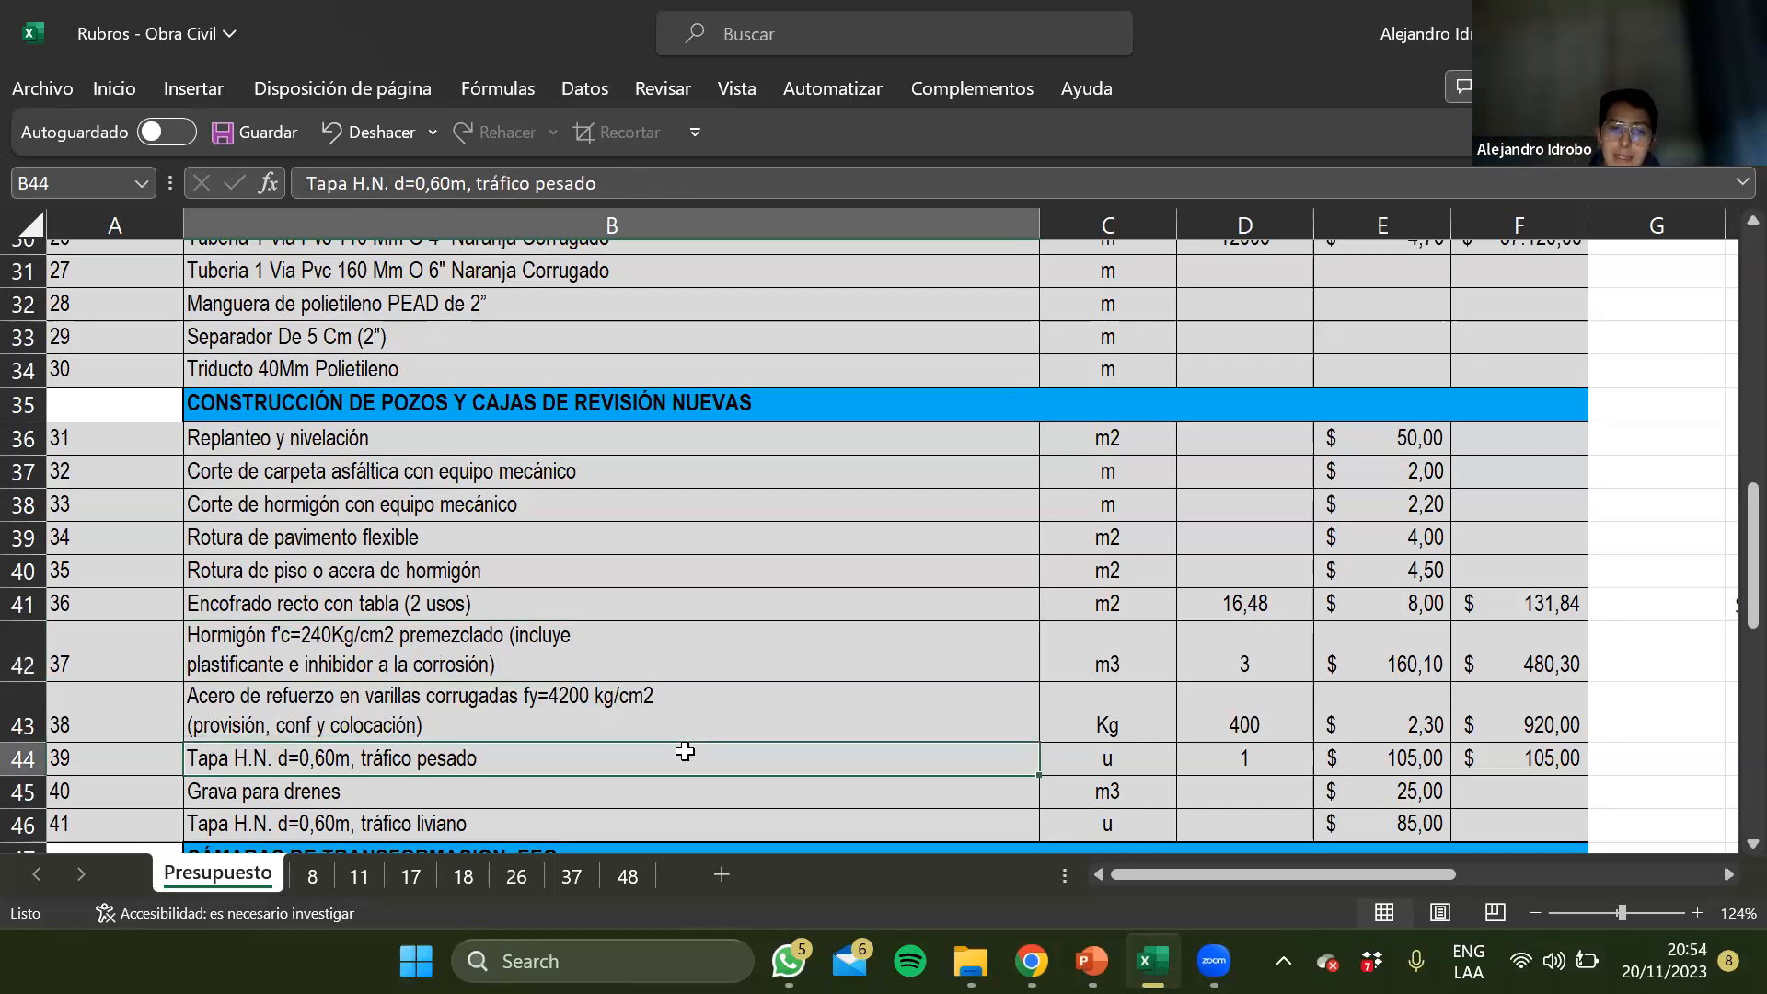
click(549, 596)
click(531, 647)
click(532, 694)
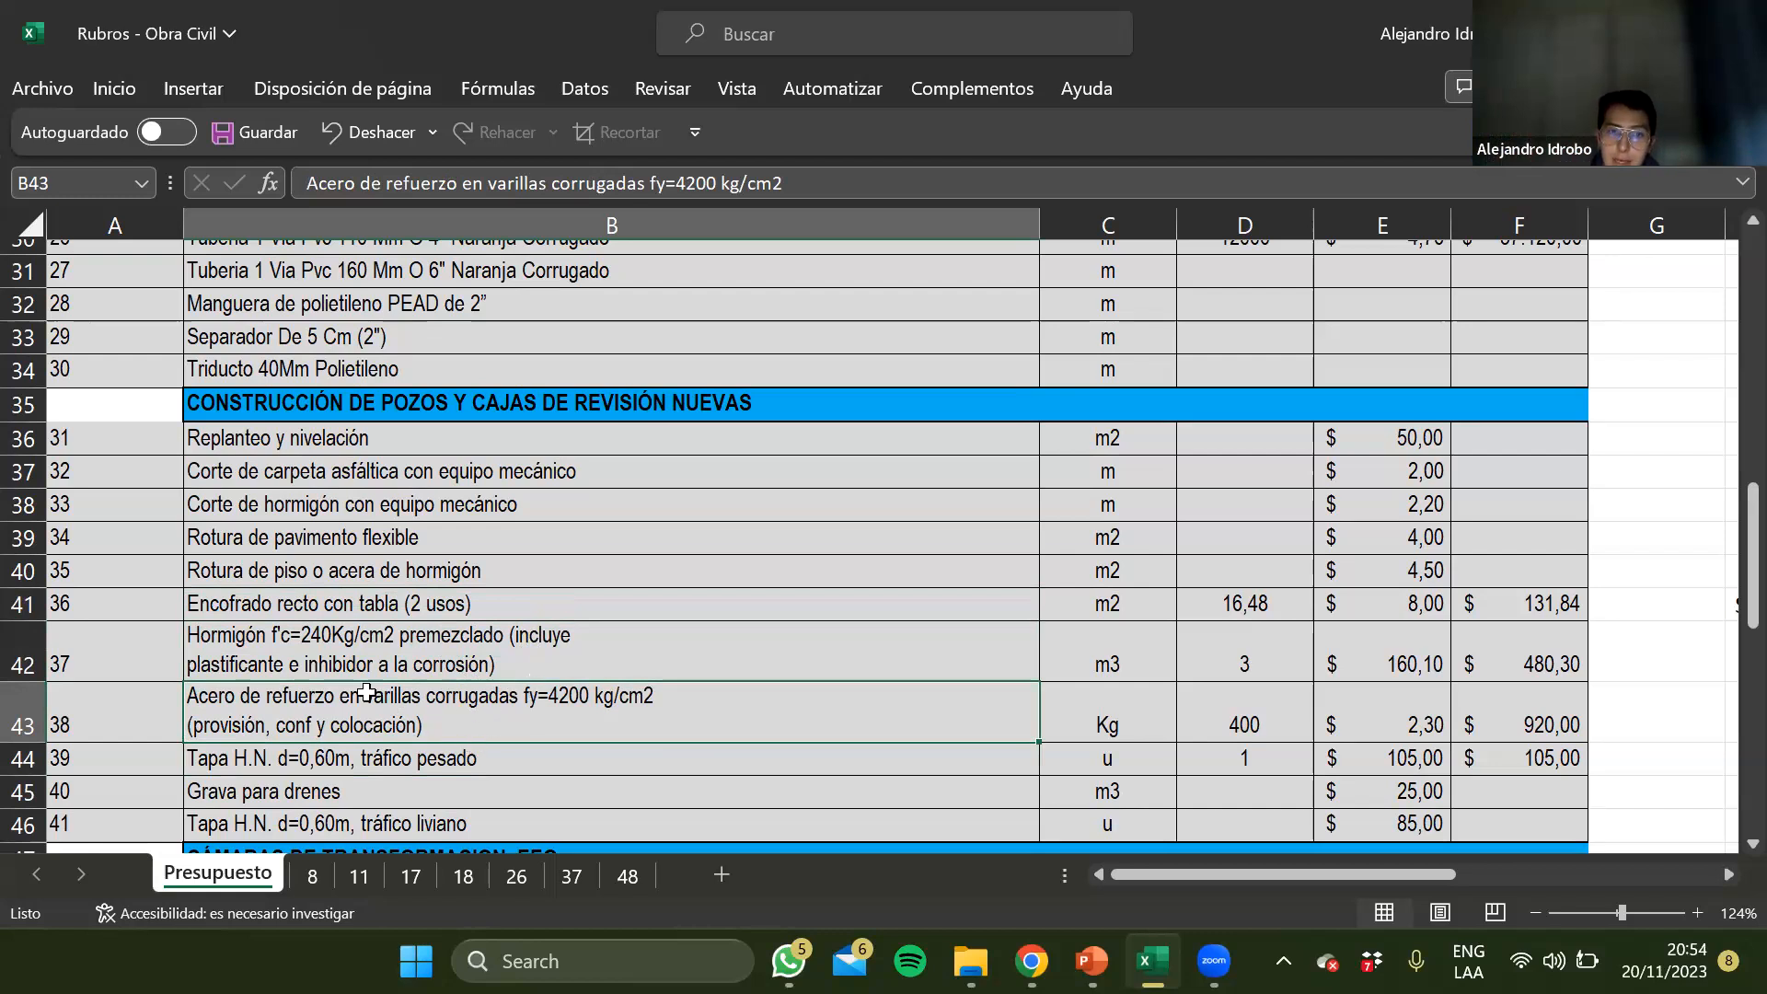
click(359, 651)
drag(103, 657, 1399, 696)
click(1494, 650)
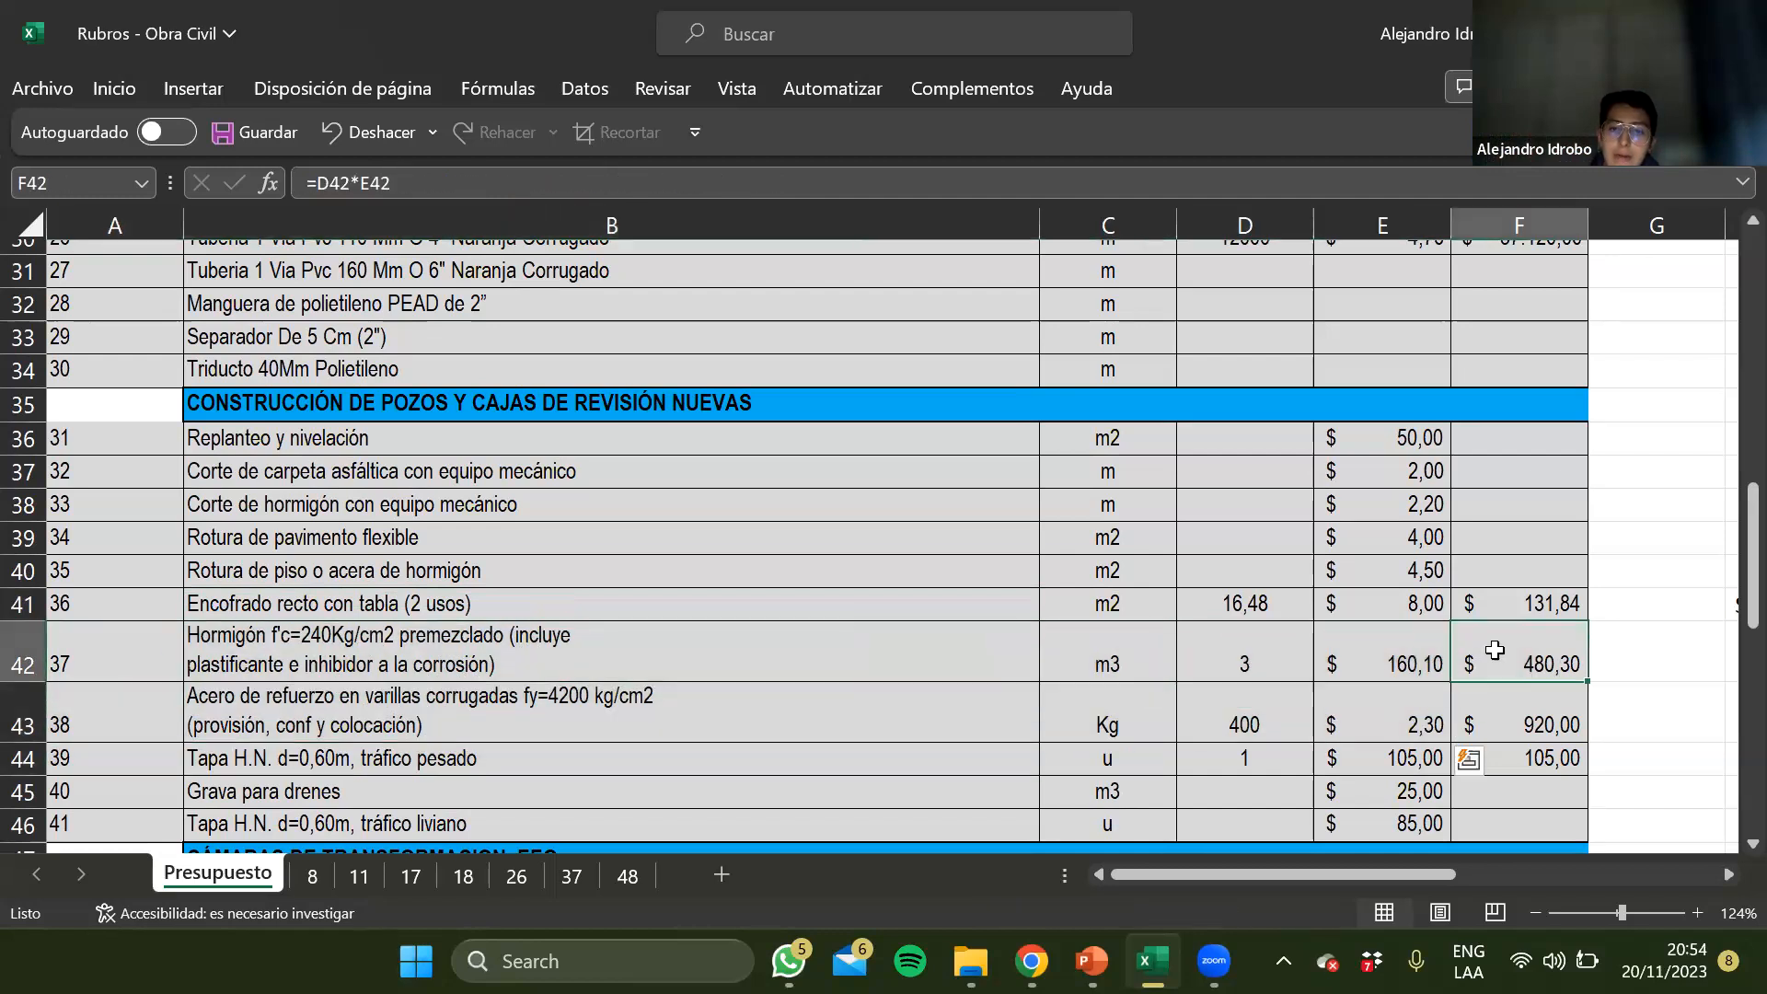
Examine the reinforcing steel item in row 43, including its unit, quantity and unit price
key(Down)
key(Left)
key(Left)
key(Left)
key(Left)
key(Left)
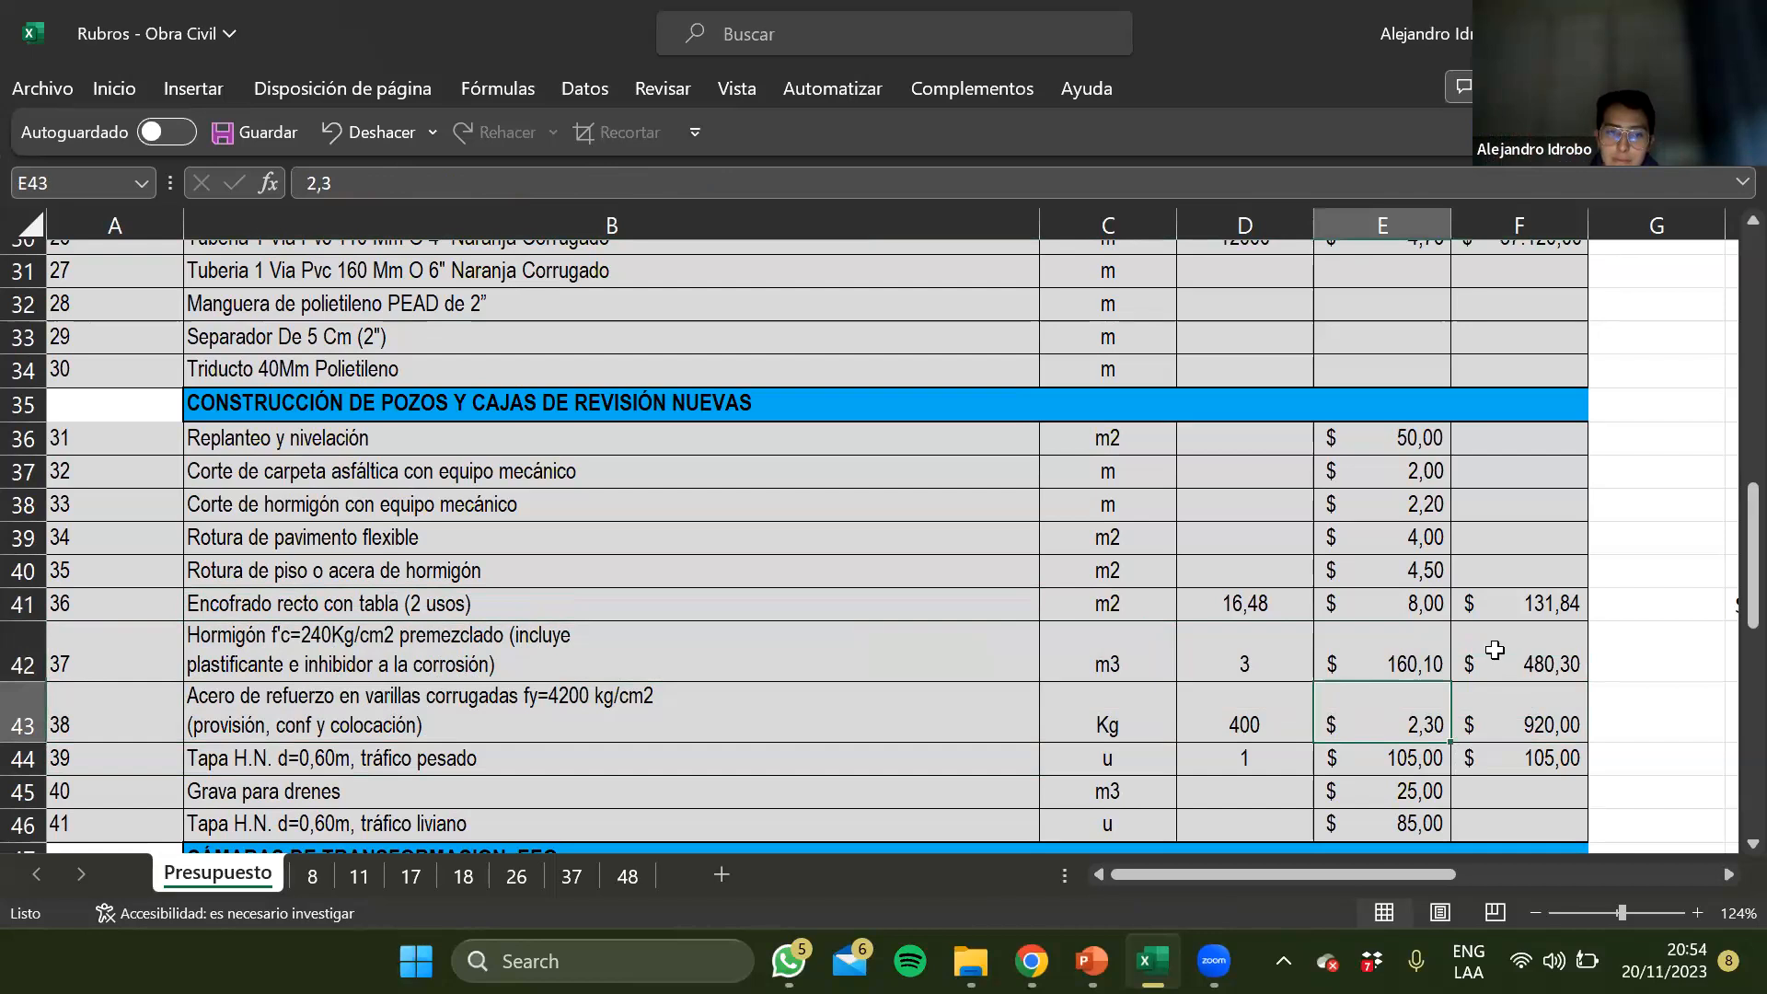
key(Right)
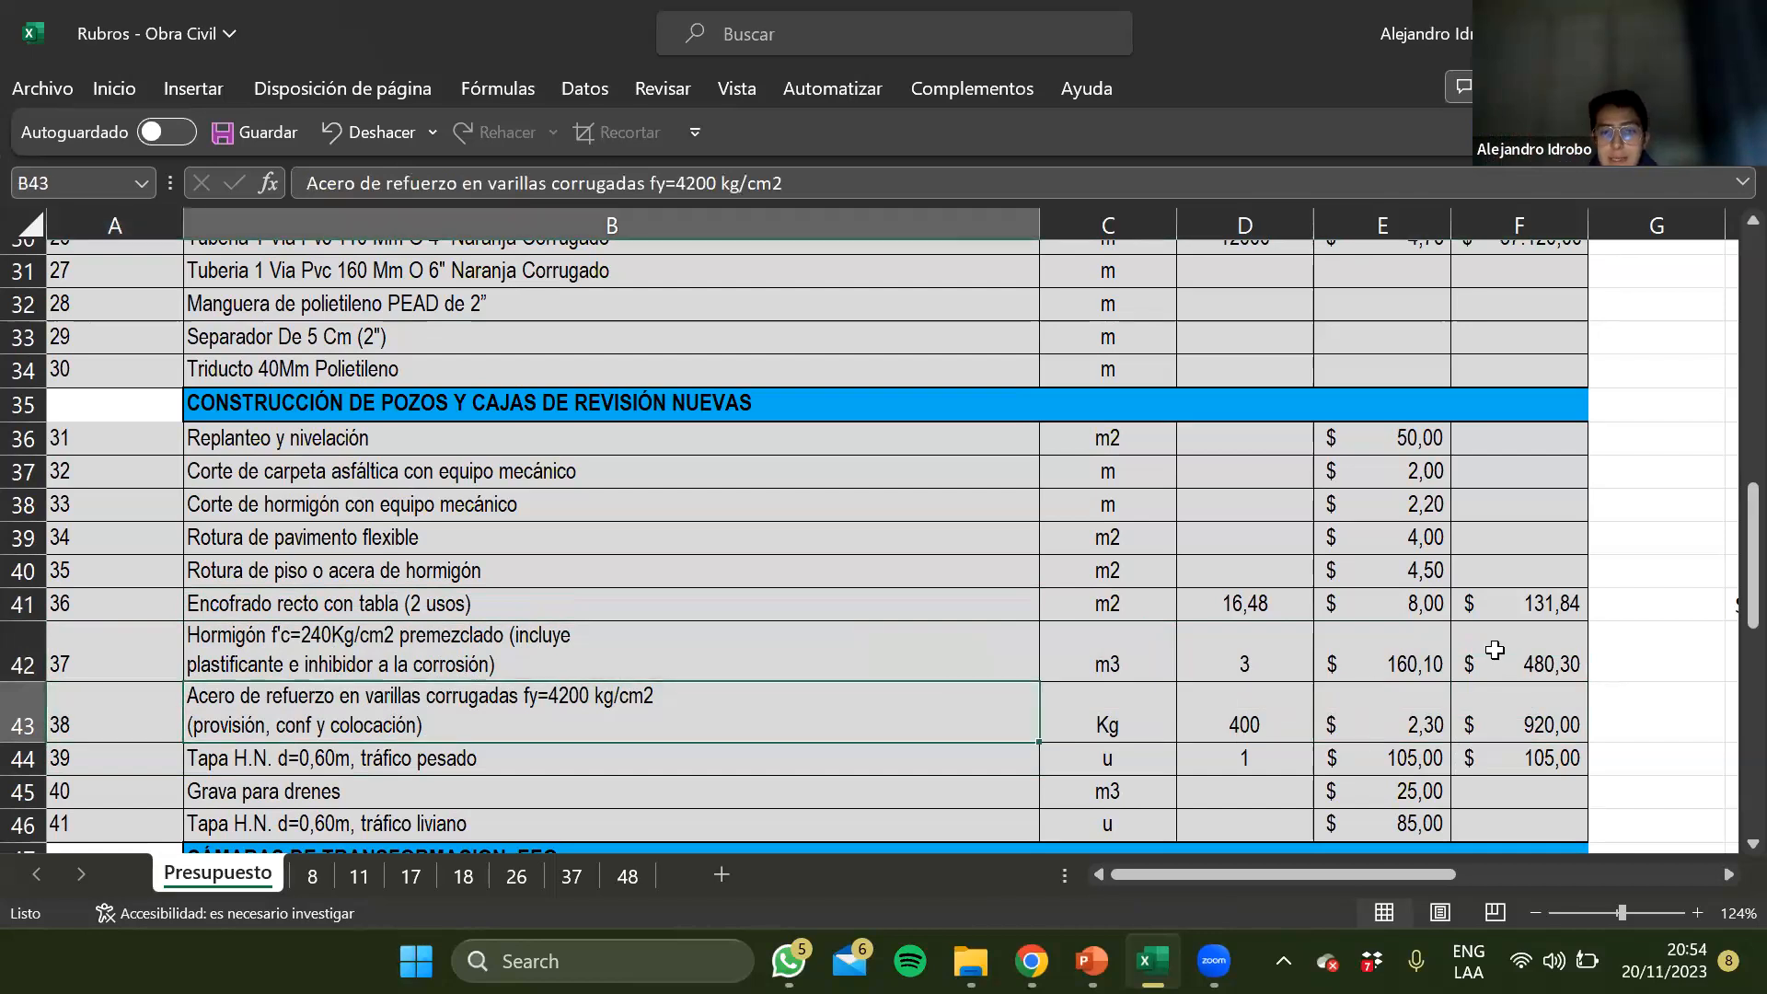
key(Right)
key(Right)
key(Right)
key(Right)
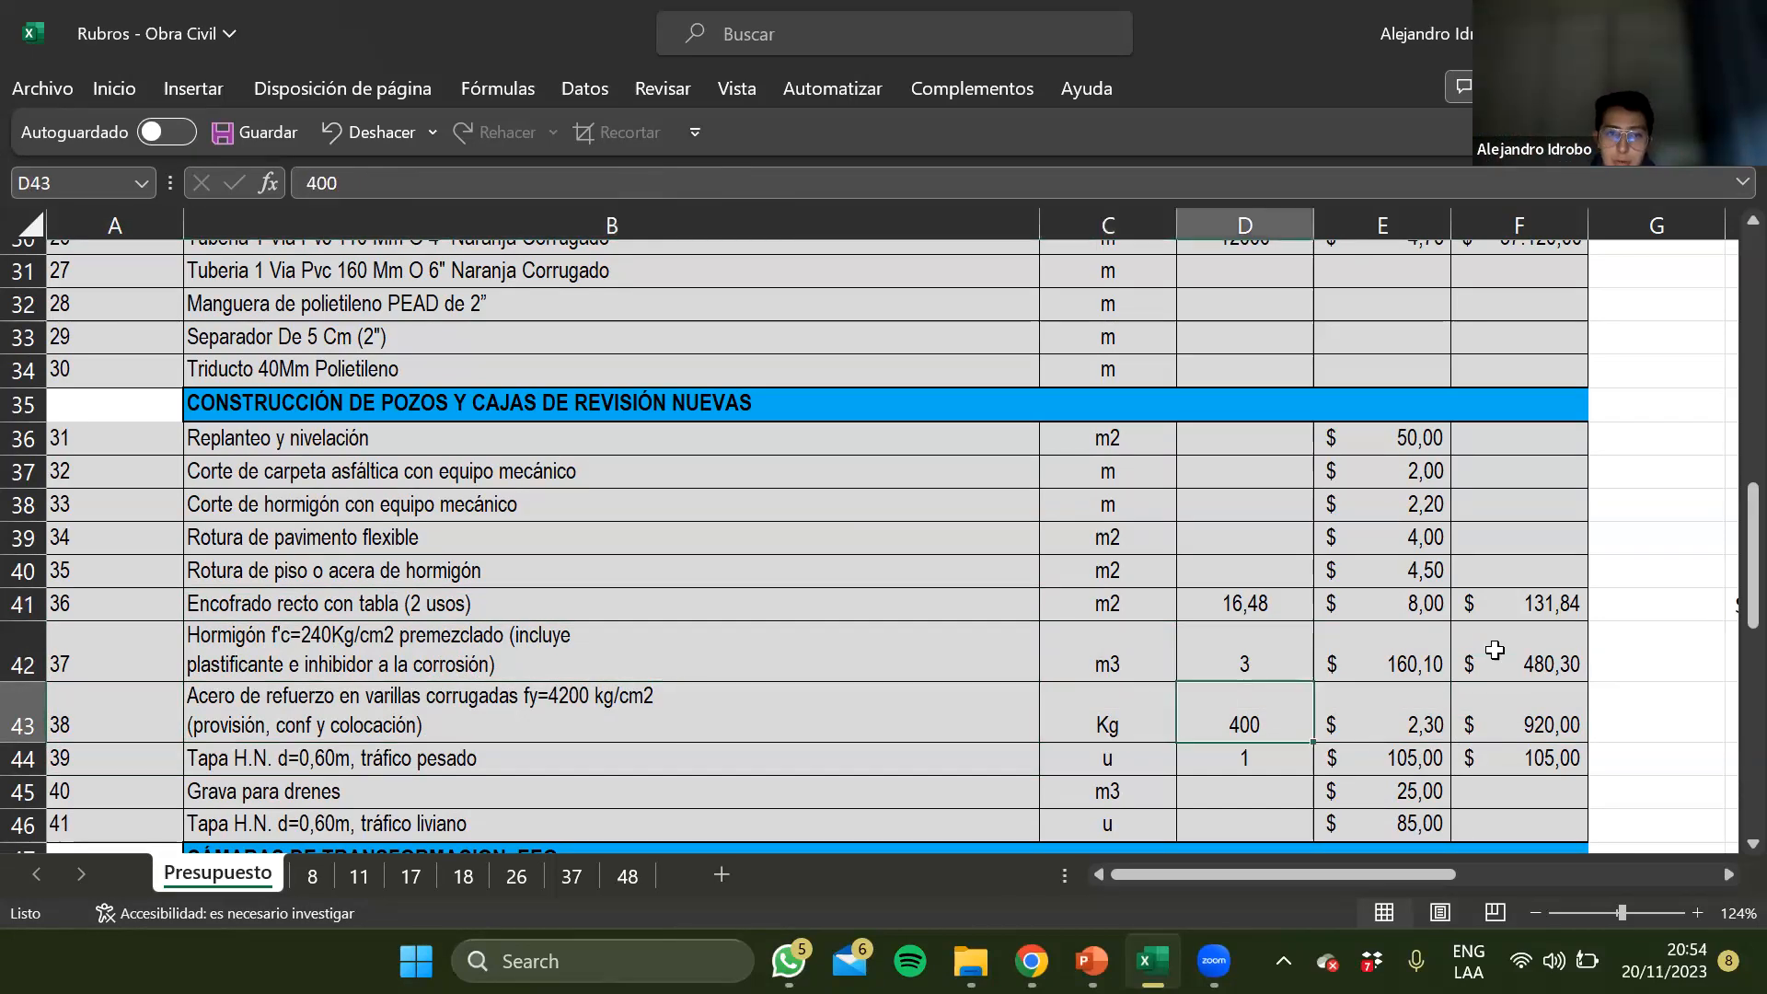
key(Left)
key(Left)
key(Left)
key(Left)
key(Left)
Review the heavy- and light-traffic cover items and the drainage gravel's unit, quantity and unit price in rows 44 to 46
key(Down)
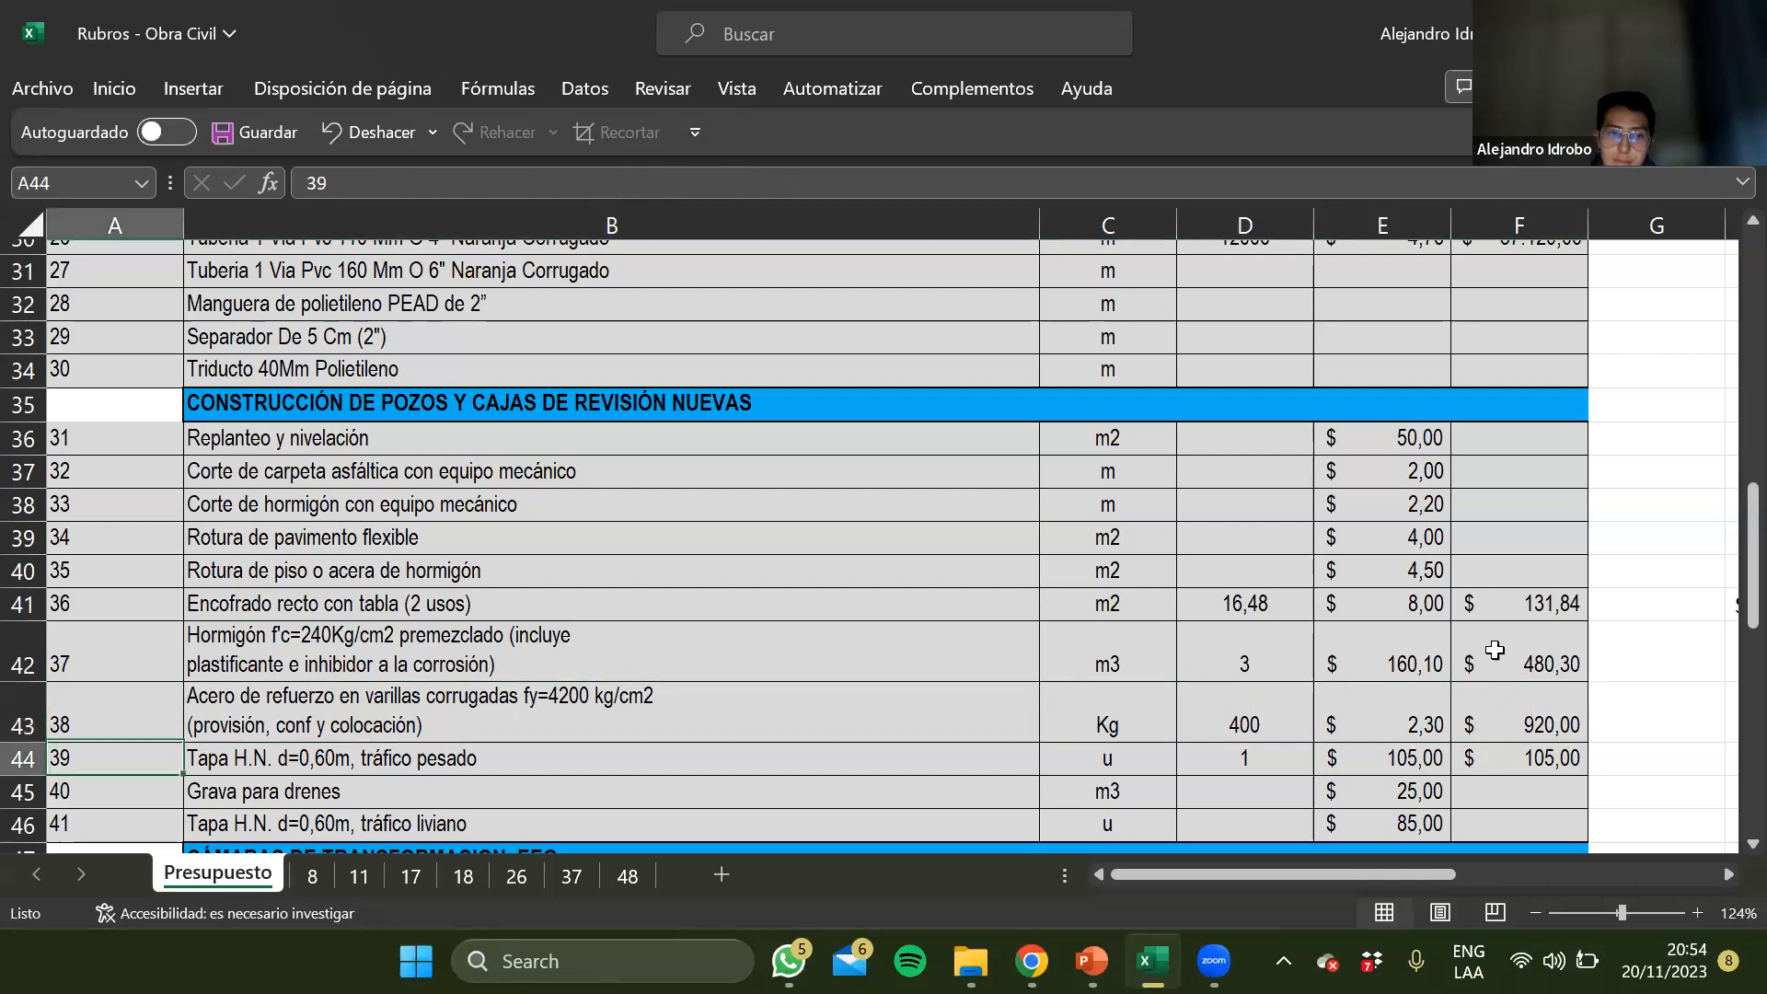
key(Right)
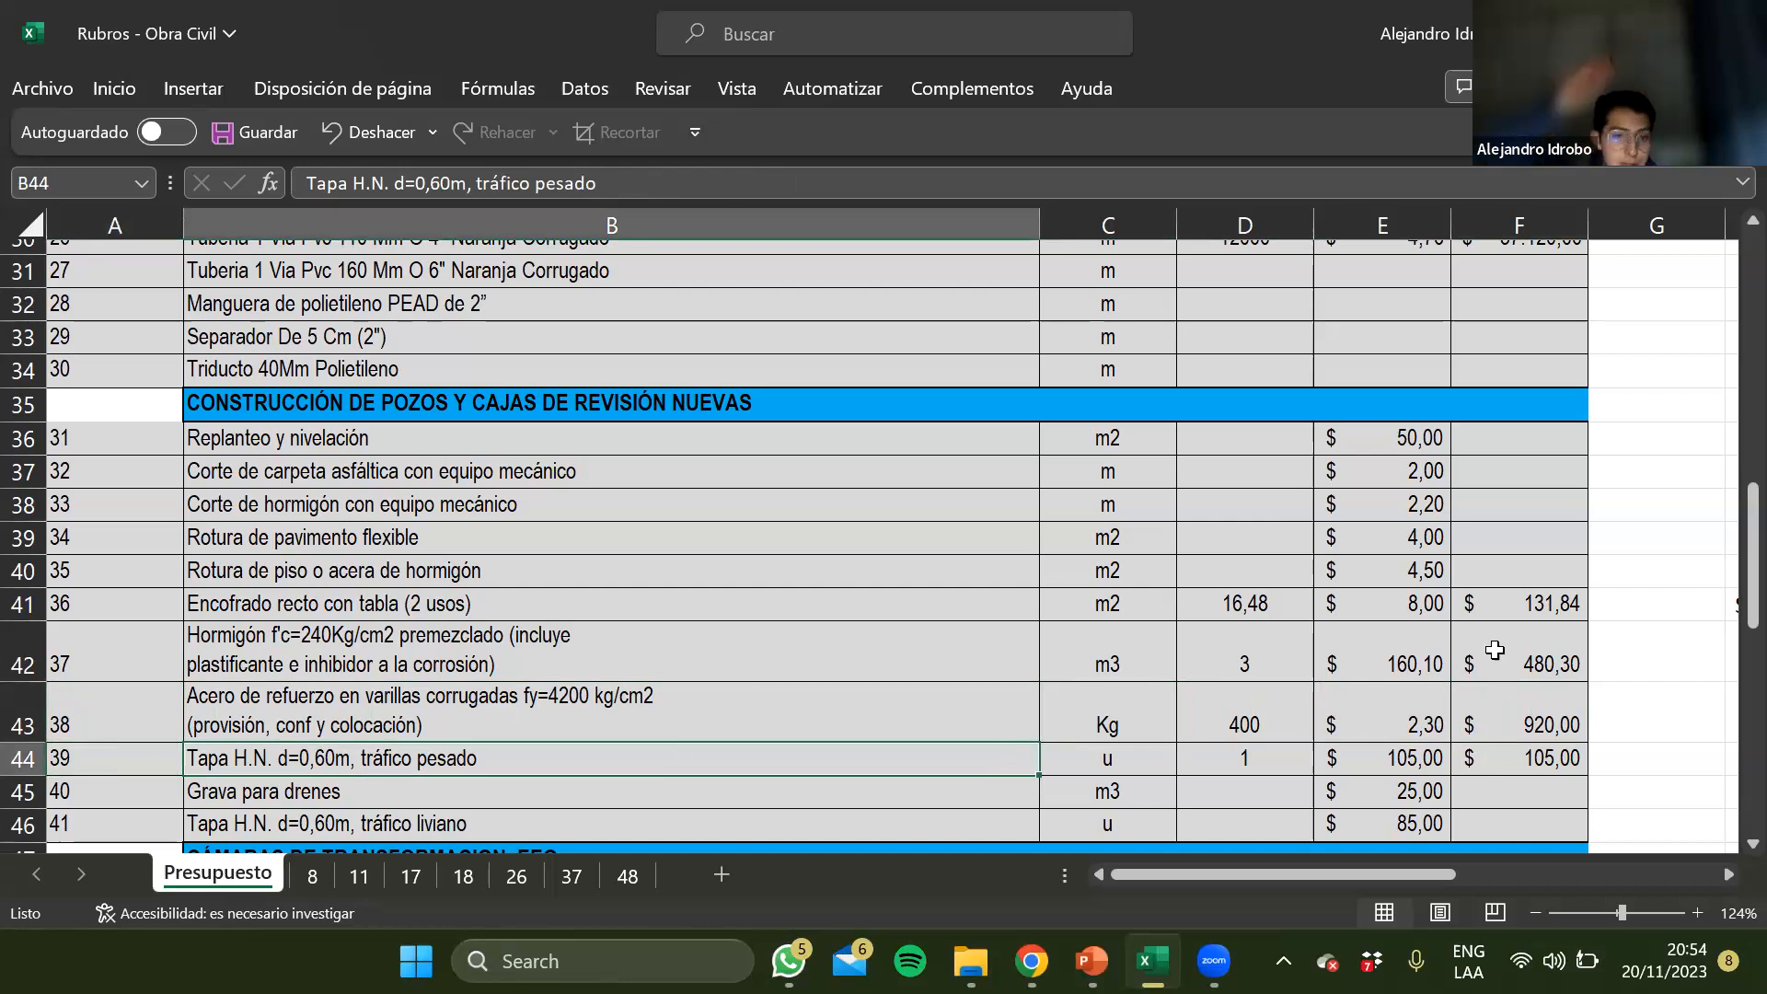
key(Down)
key(Down)
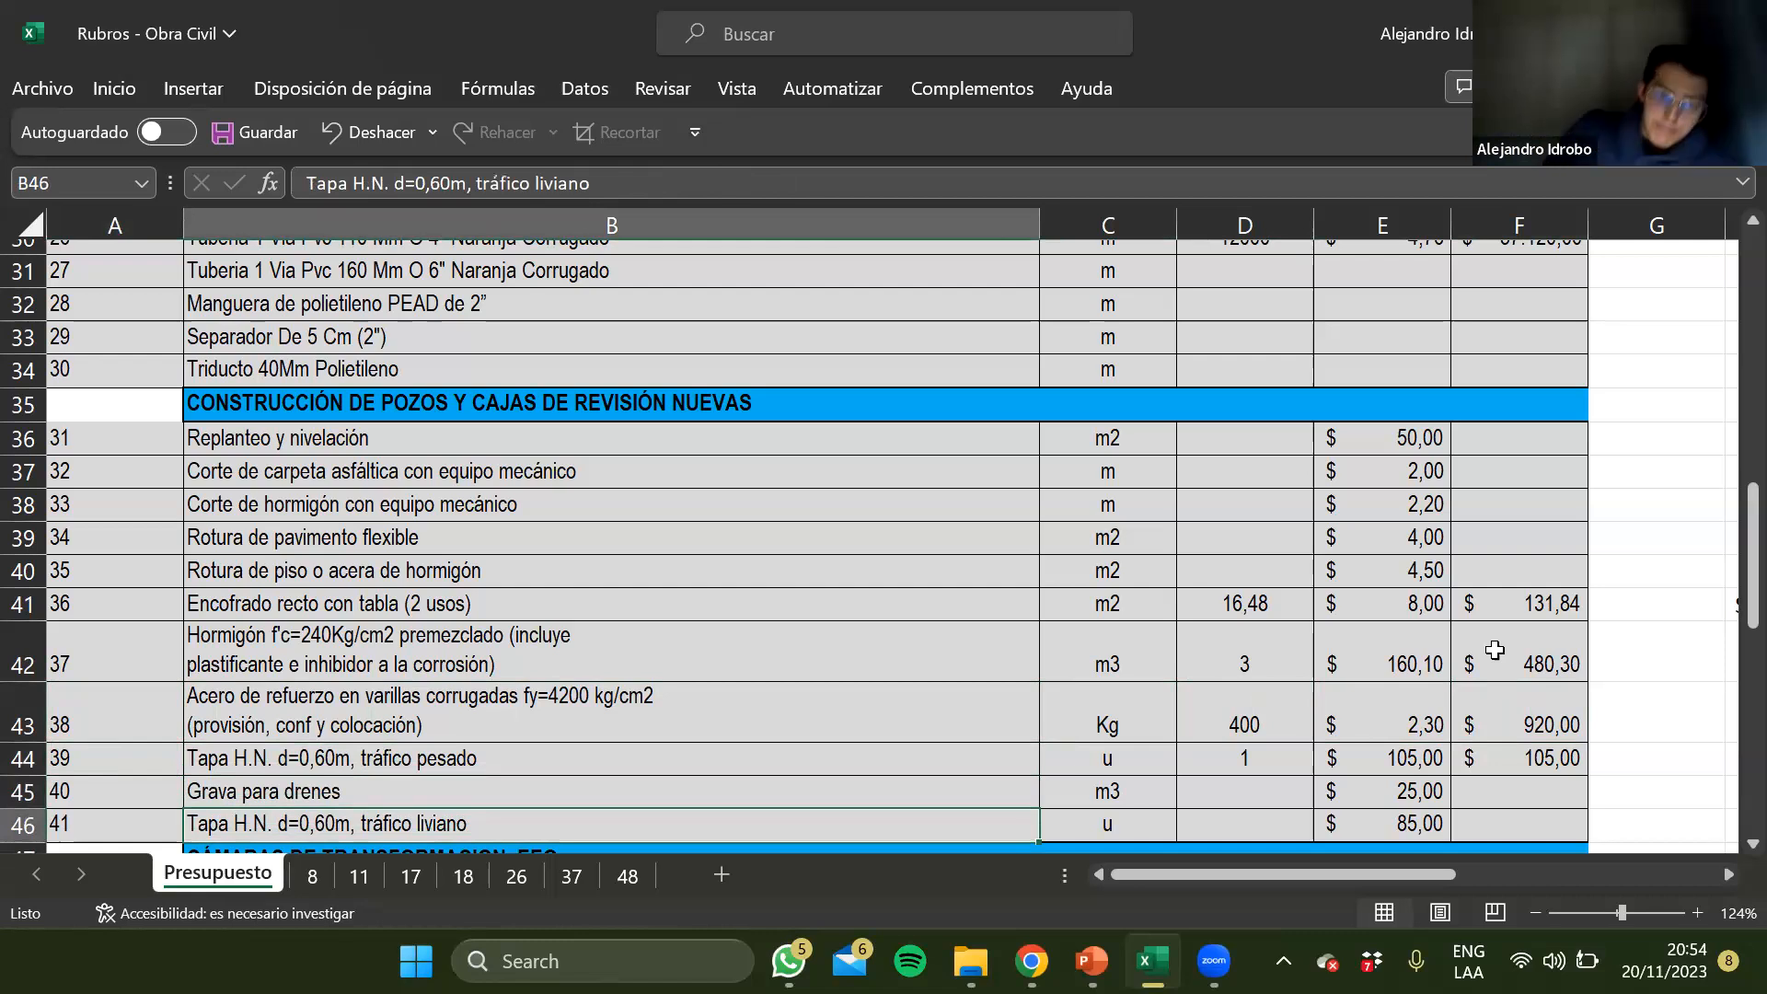
key(Up)
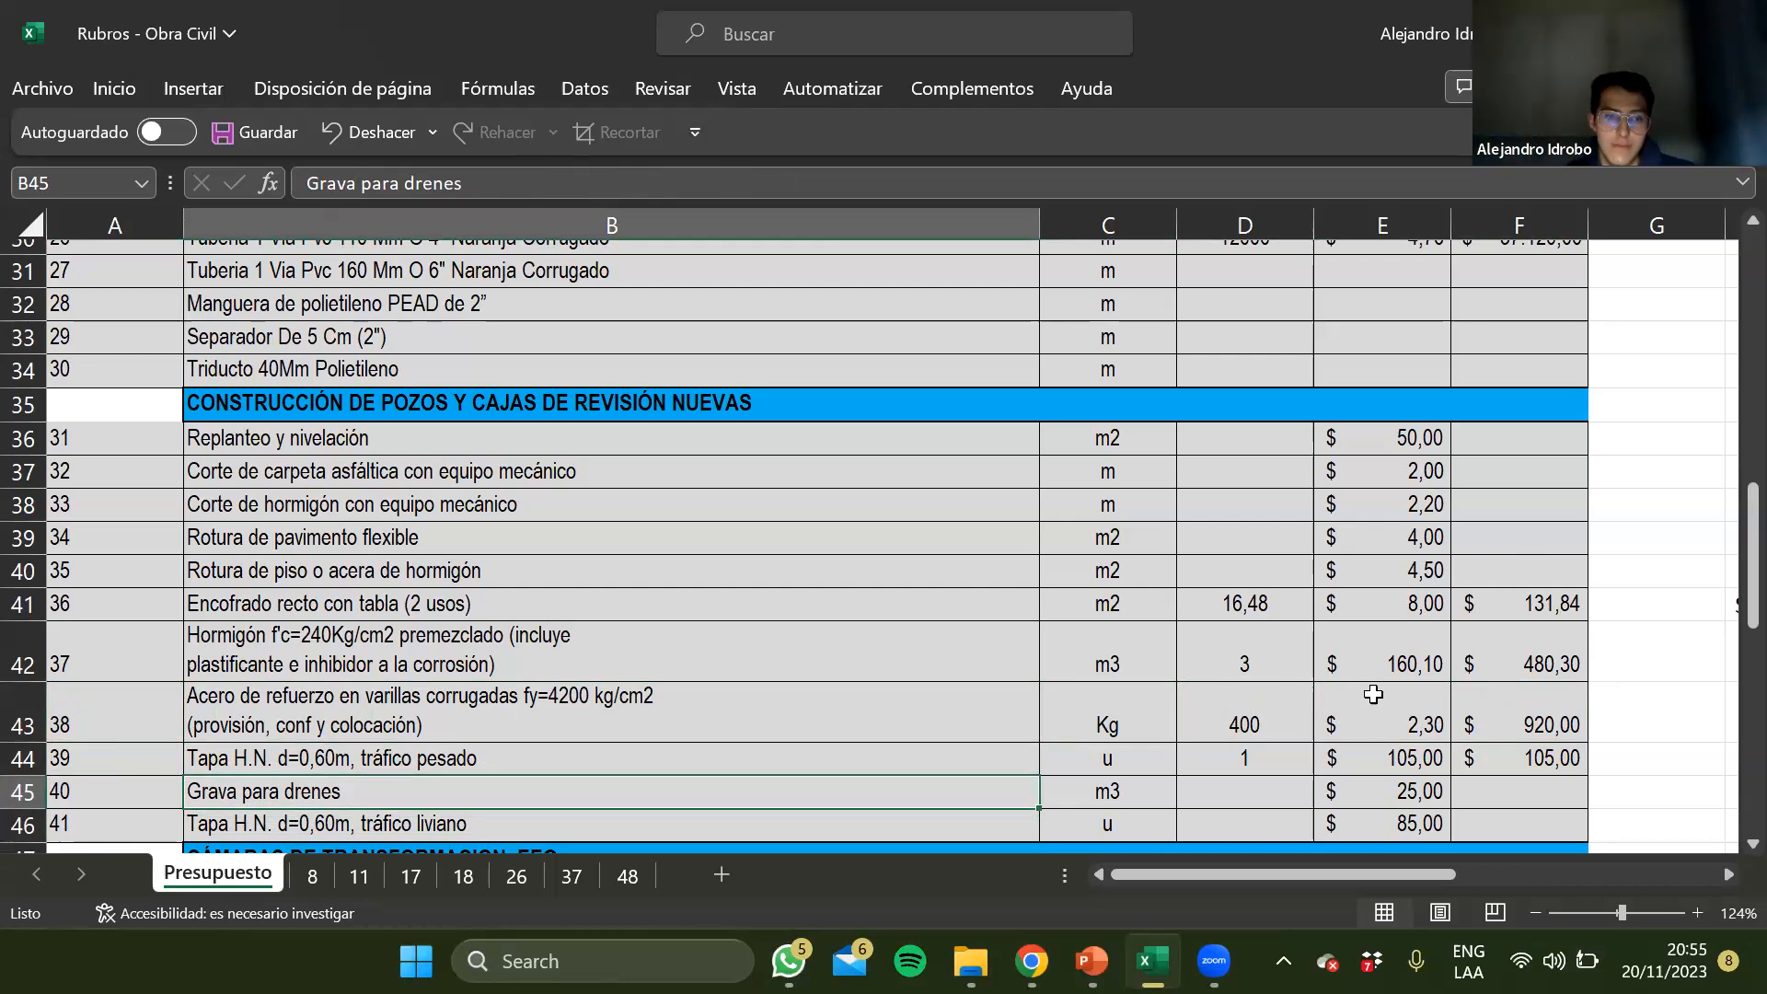
key(Left)
key(Right)
key(Right)
key(Right)
key(Left)
key(Left)
key(Left)
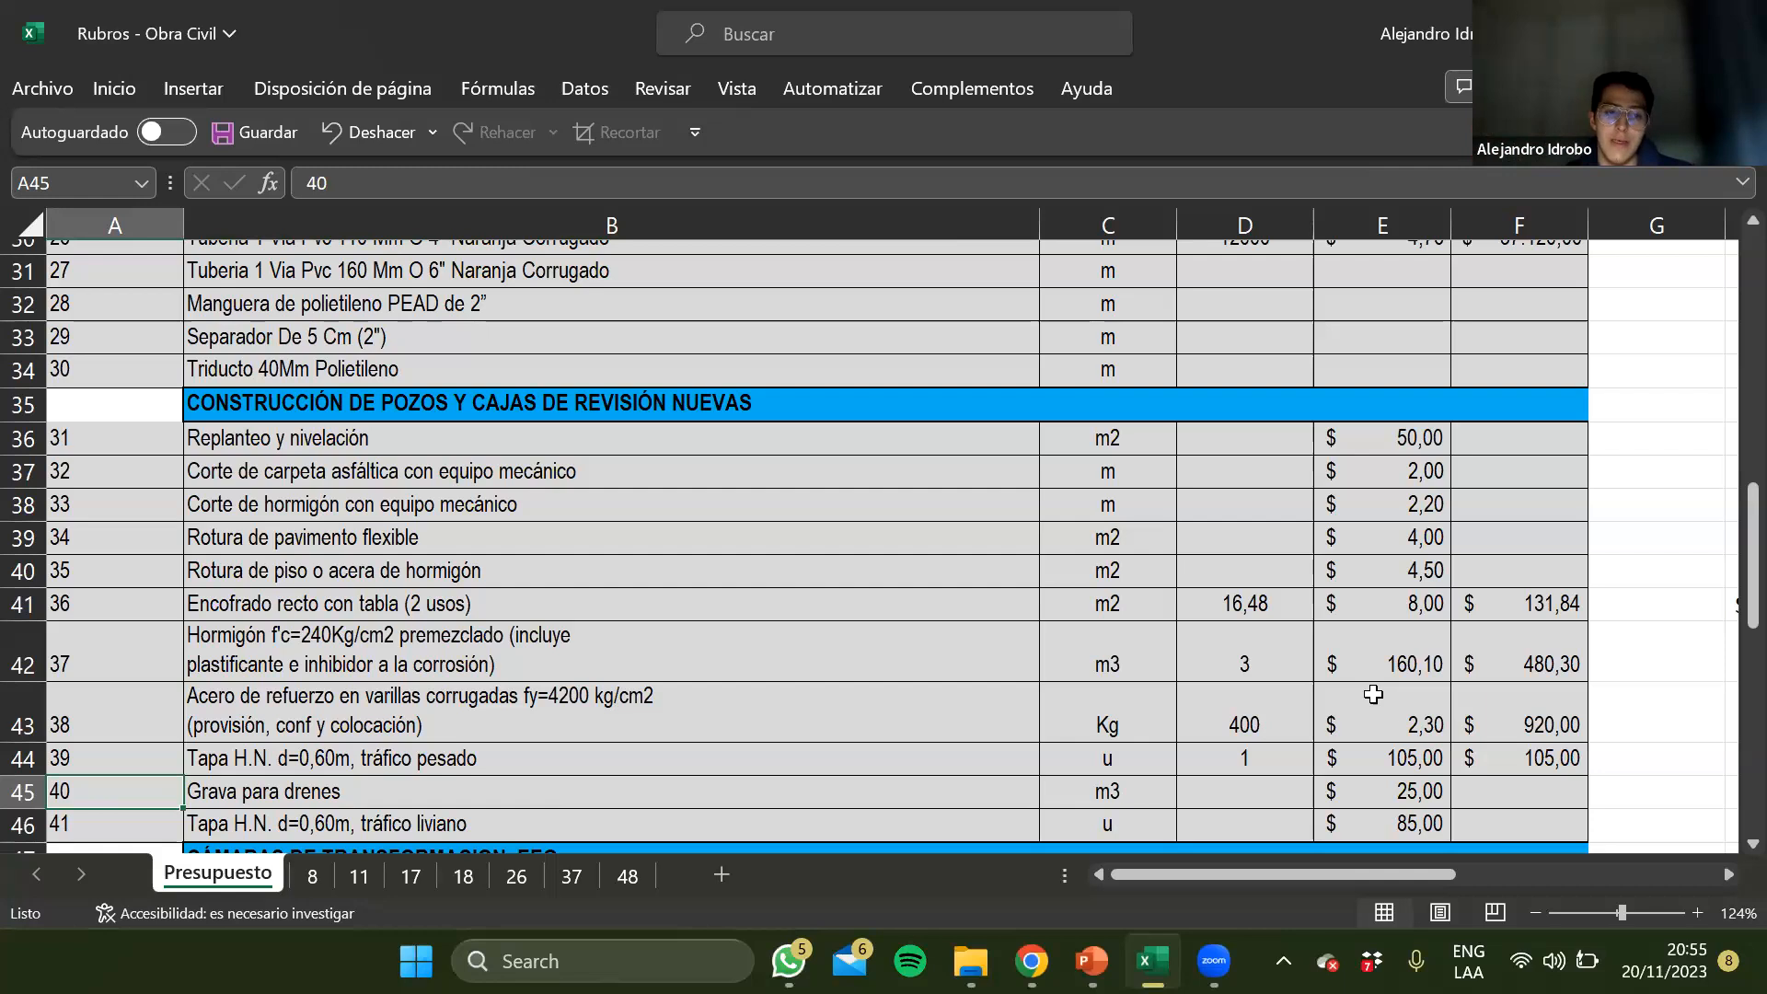
key(Right)
key(Right)
key(Right)
key(Right)
key(Right)
key(Left)
key(Left)
key(Left)
key(Left)
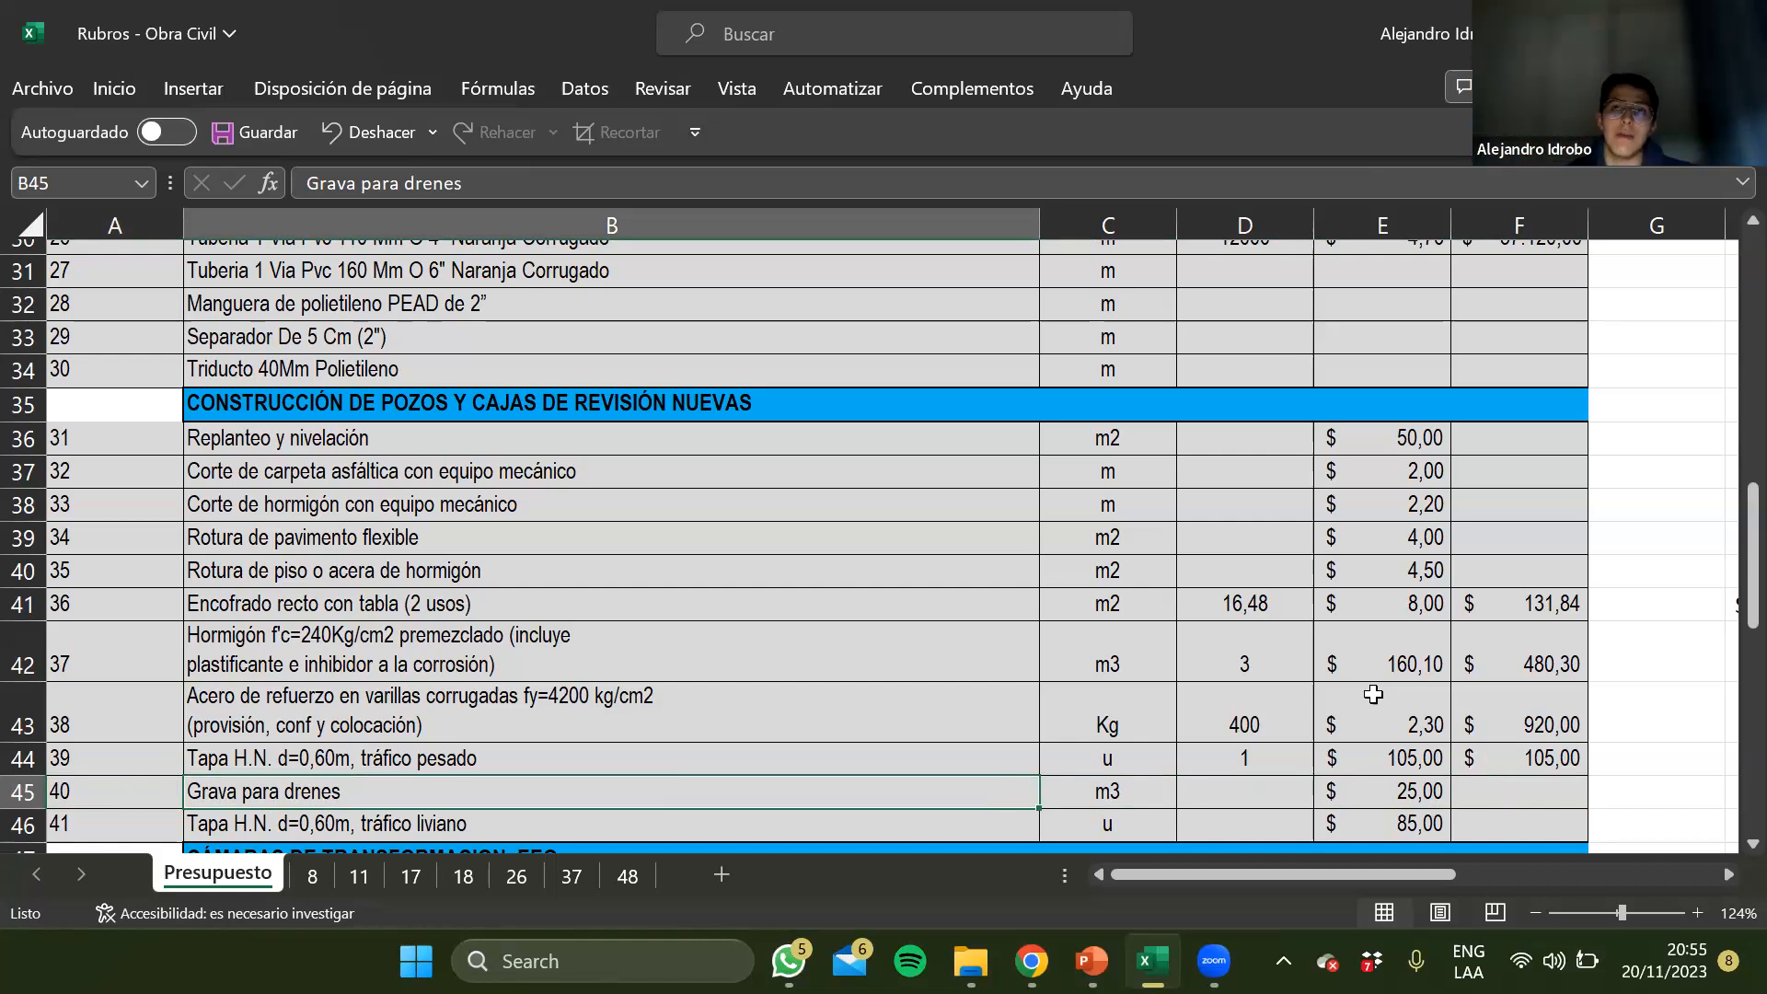
key(Left)
key(Right)
key(Right)
key(Right)
key(Right)
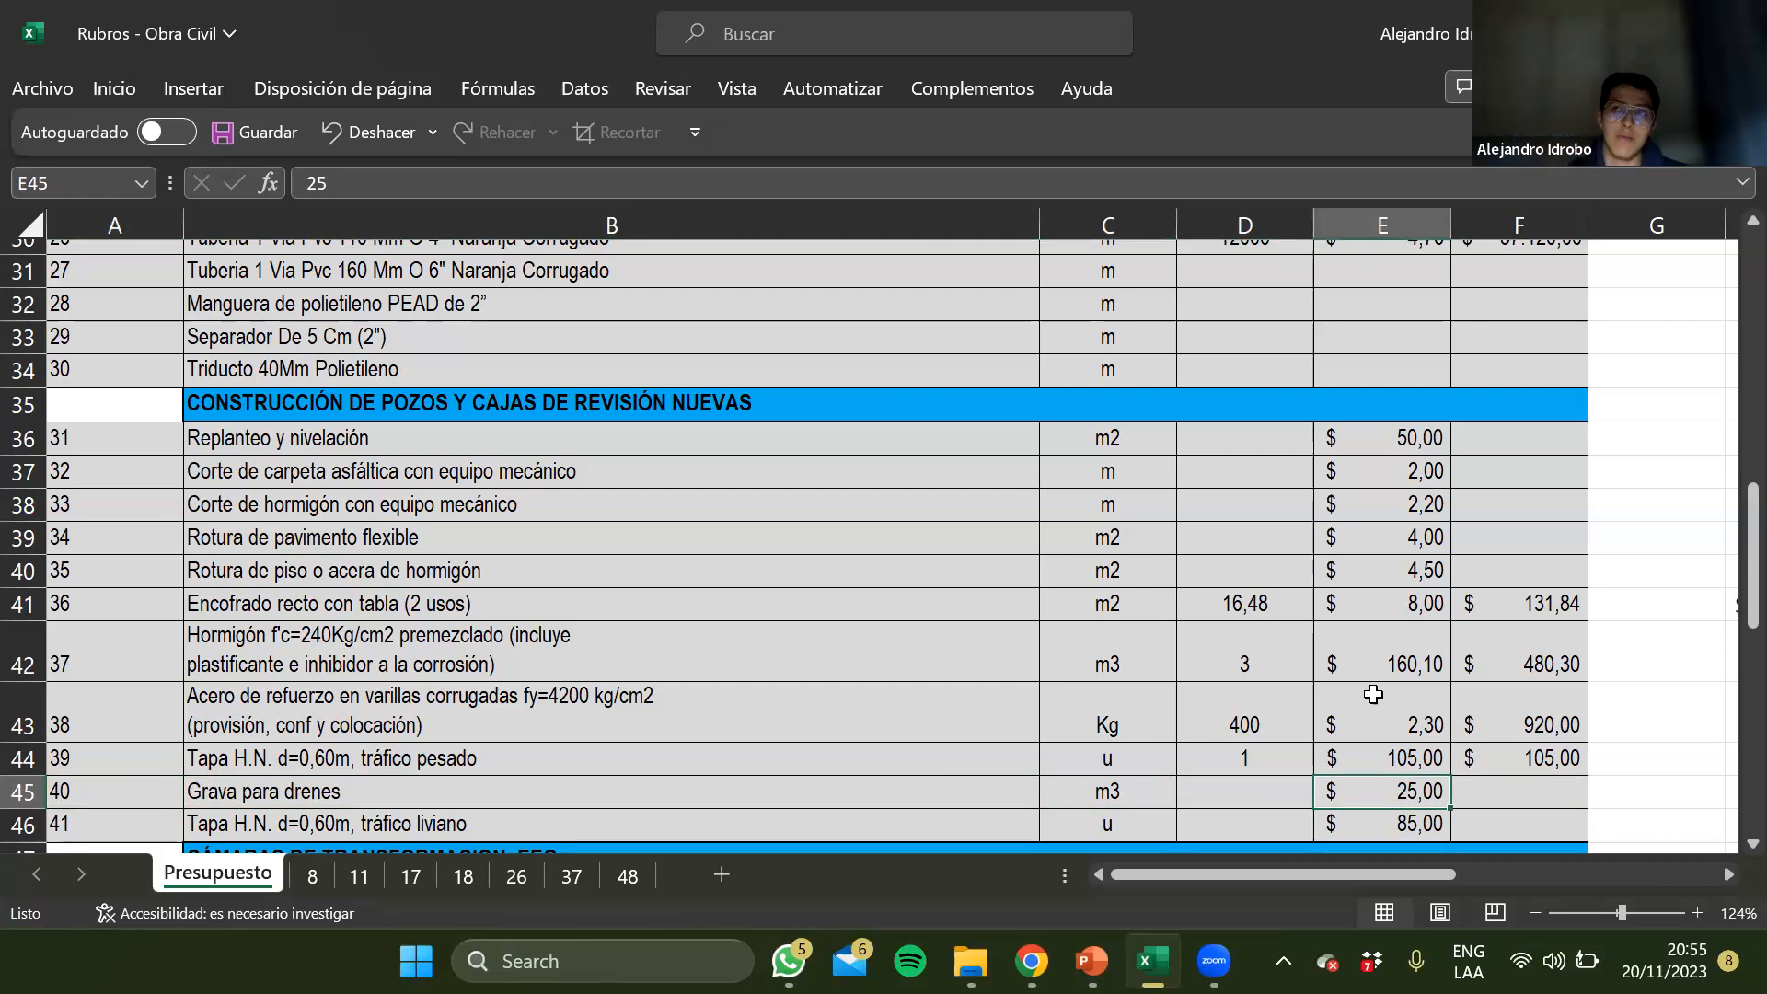
key(Left)
key(Left)
key(Left)
key(Left)
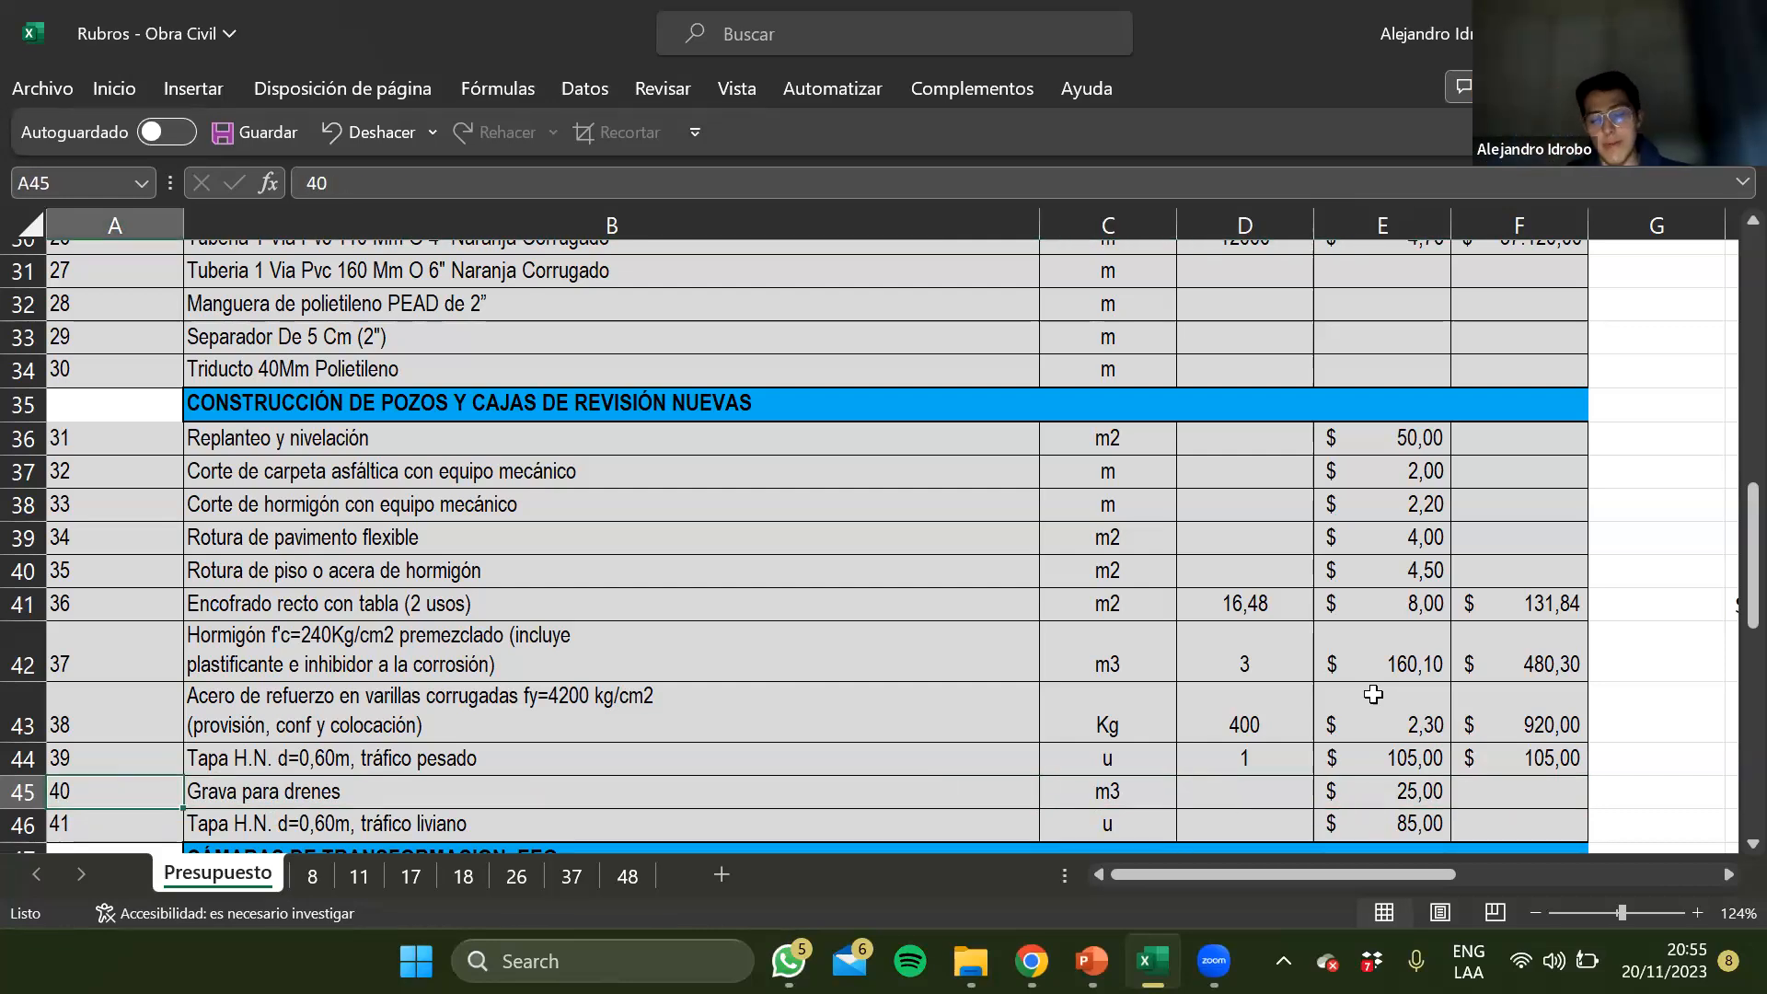
key(Down)
key(Down)
key(Down)
key(Down)
key(Down)
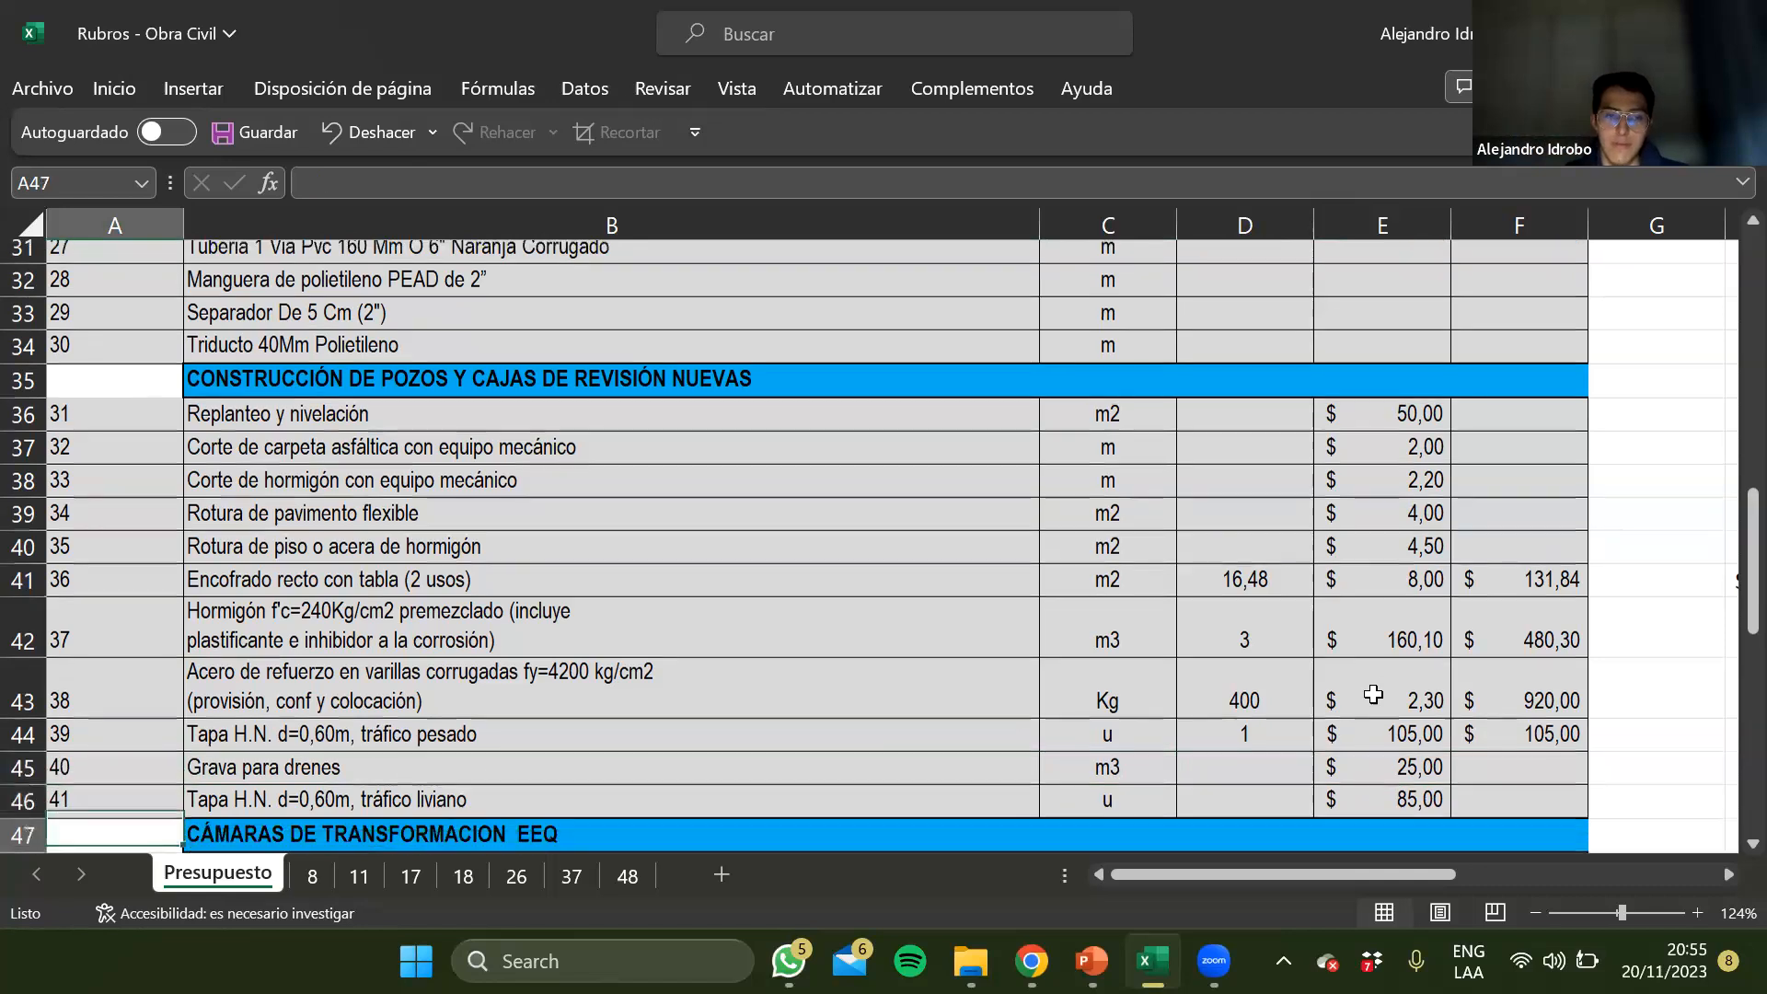
key(Up)
key(Up)
key(Up)
key(Up)
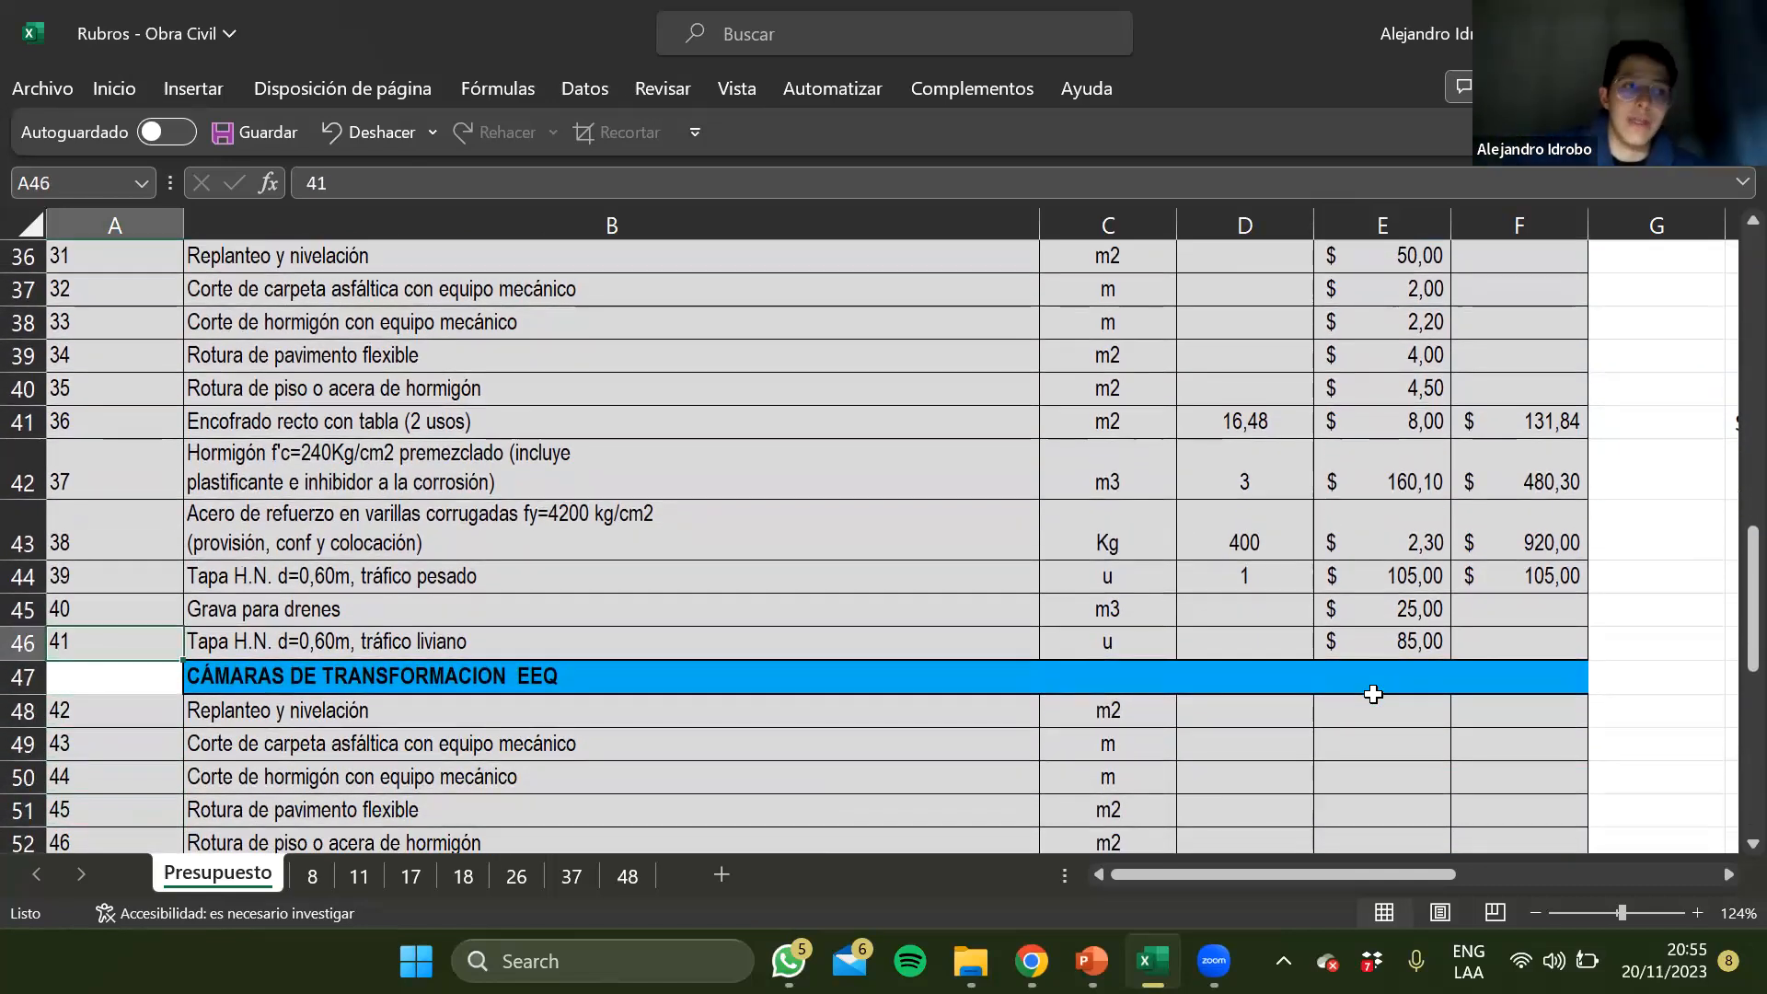
key(Right)
key(Up)
key(Up)
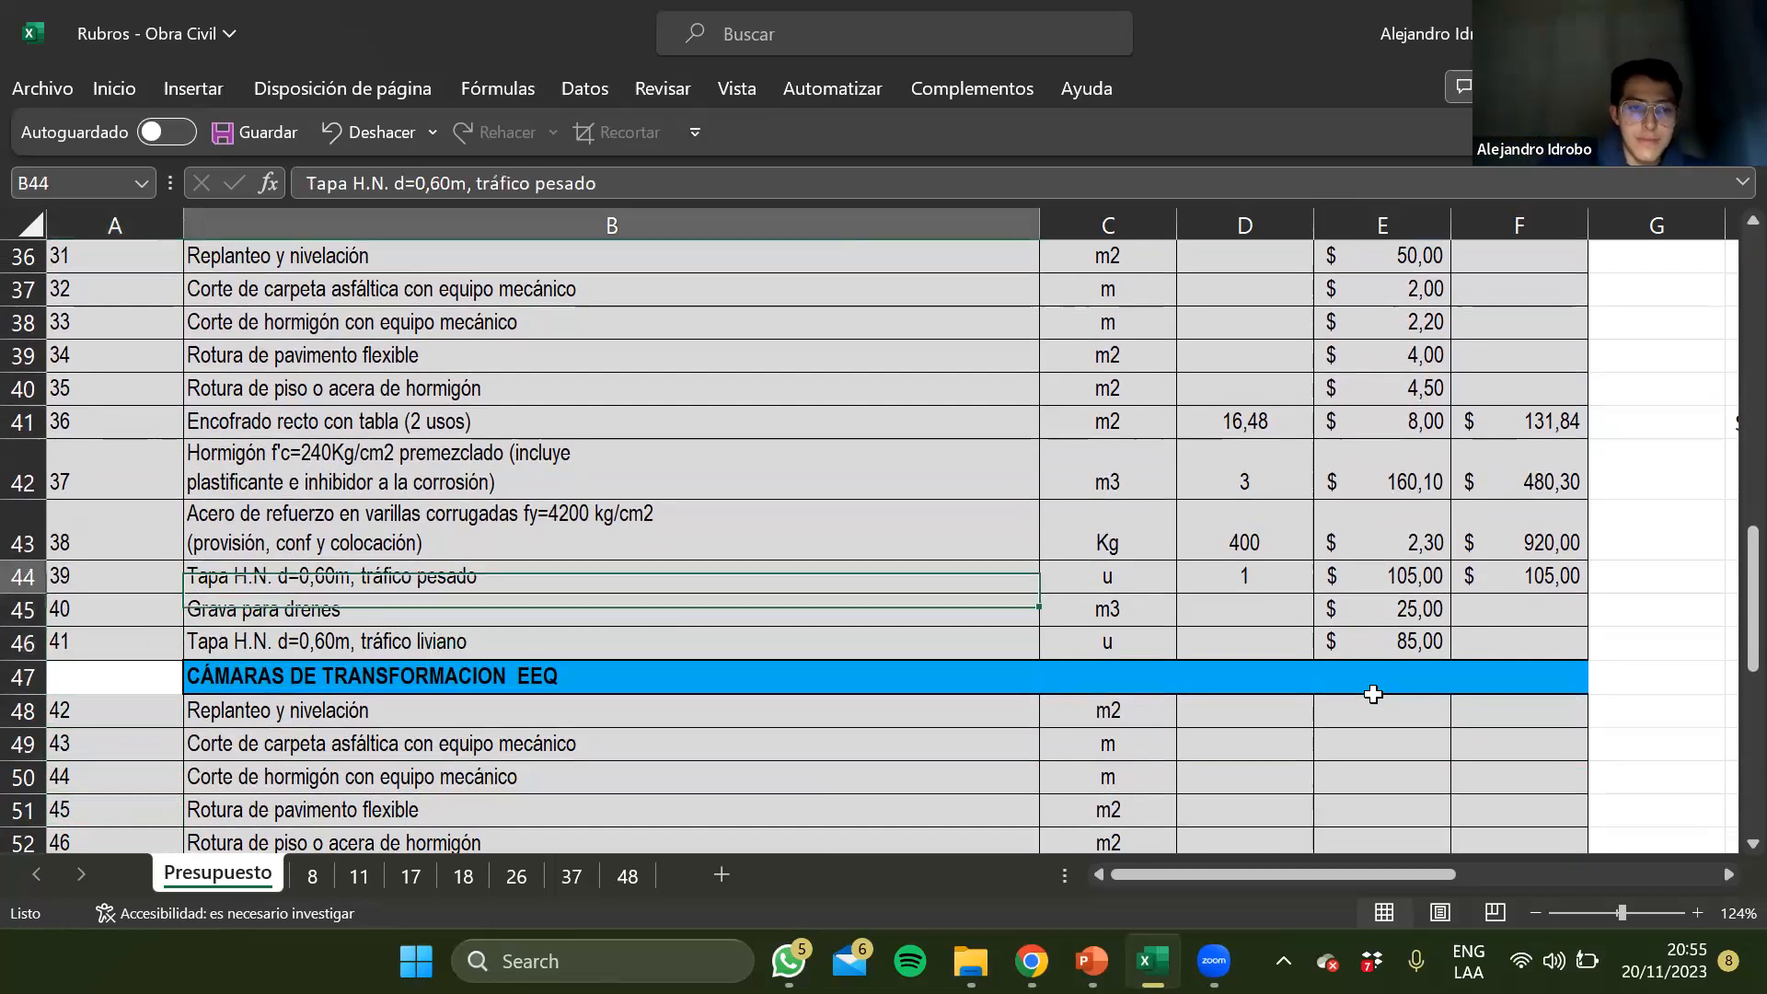
key(Down)
key(Down)
key(Down)
key(Down)
key(Down)
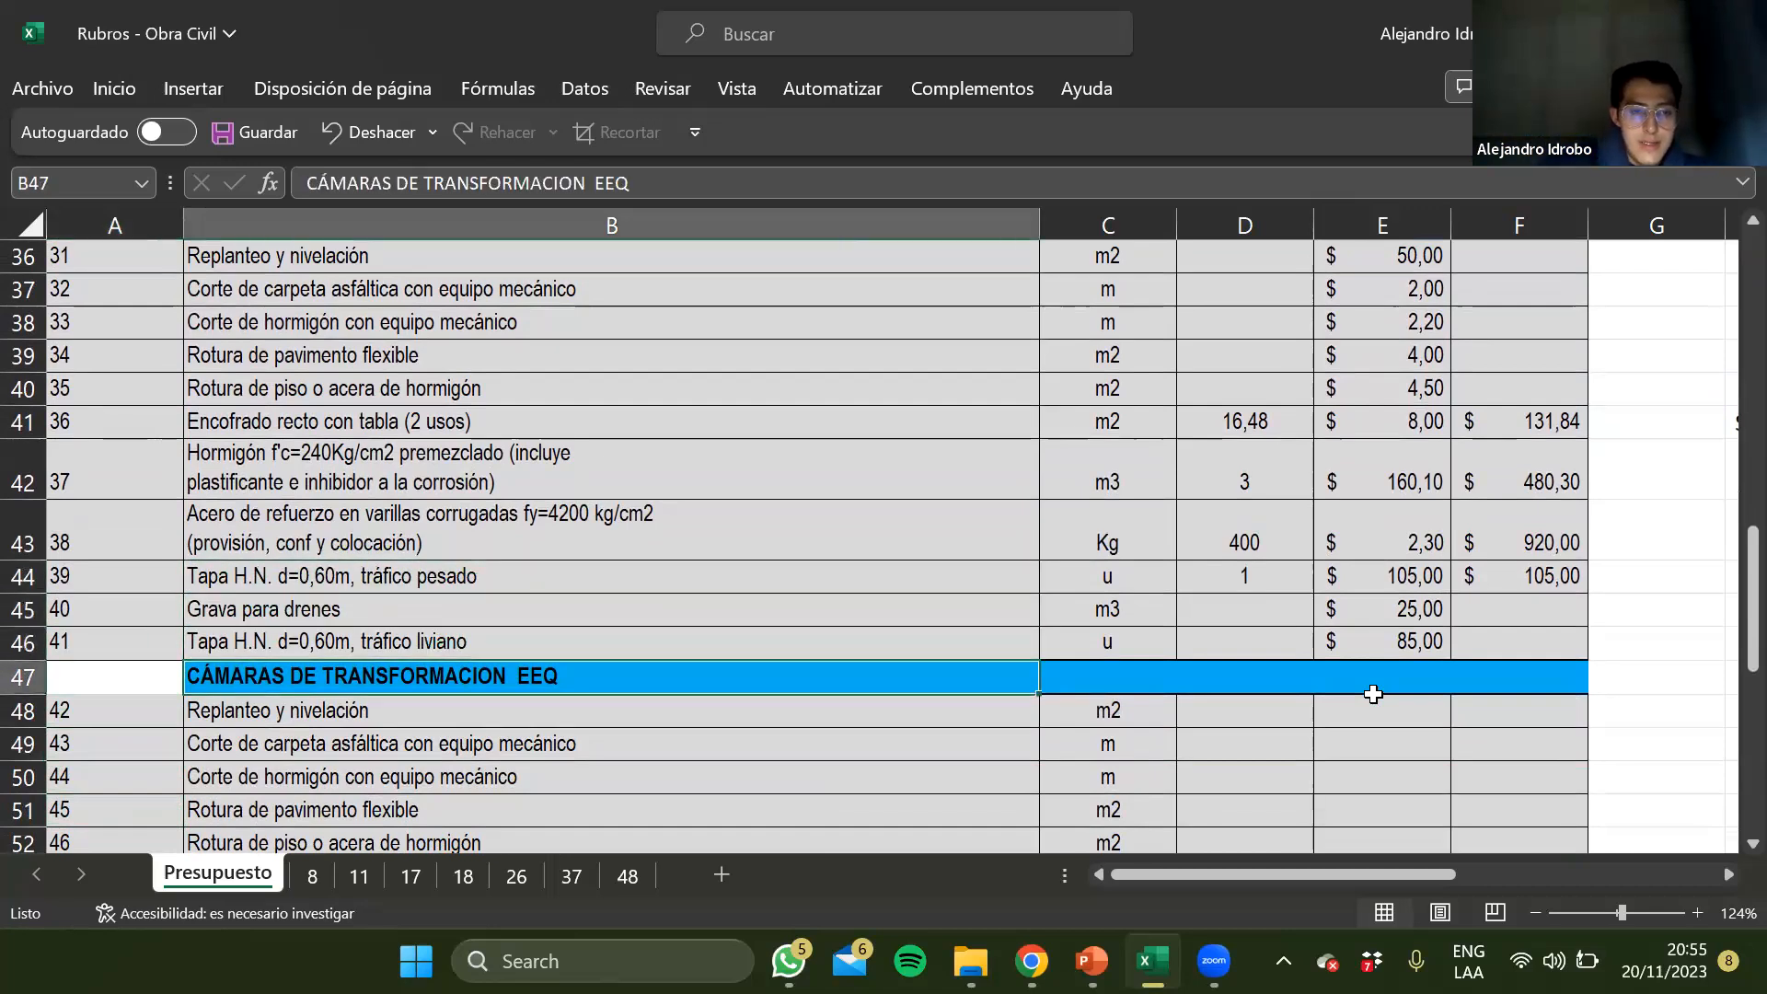
key(Down)
key(Down)
key(Up)
key(Up)
key(Up)
key(Up)
key(Up)
key(Up)
key(Up)
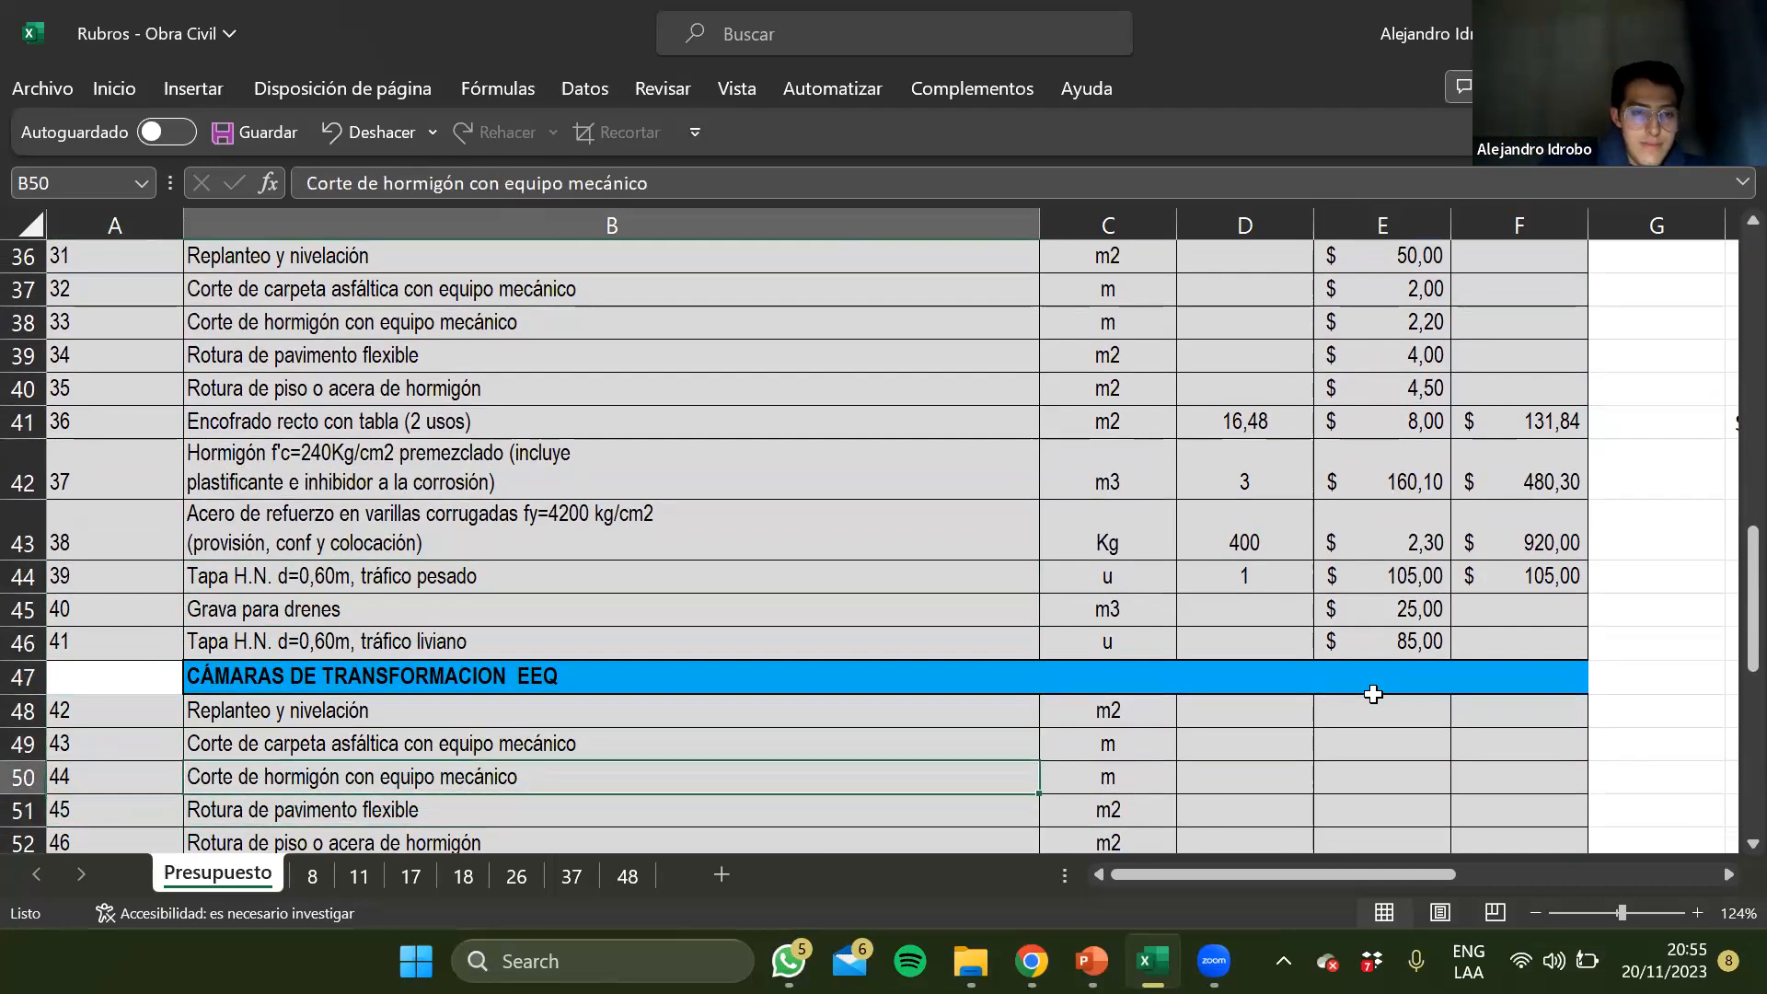
key(Down)
key(Down)
key(Up)
key(Up)
key(Up)
key(Down)
key(Down)
key(Down)
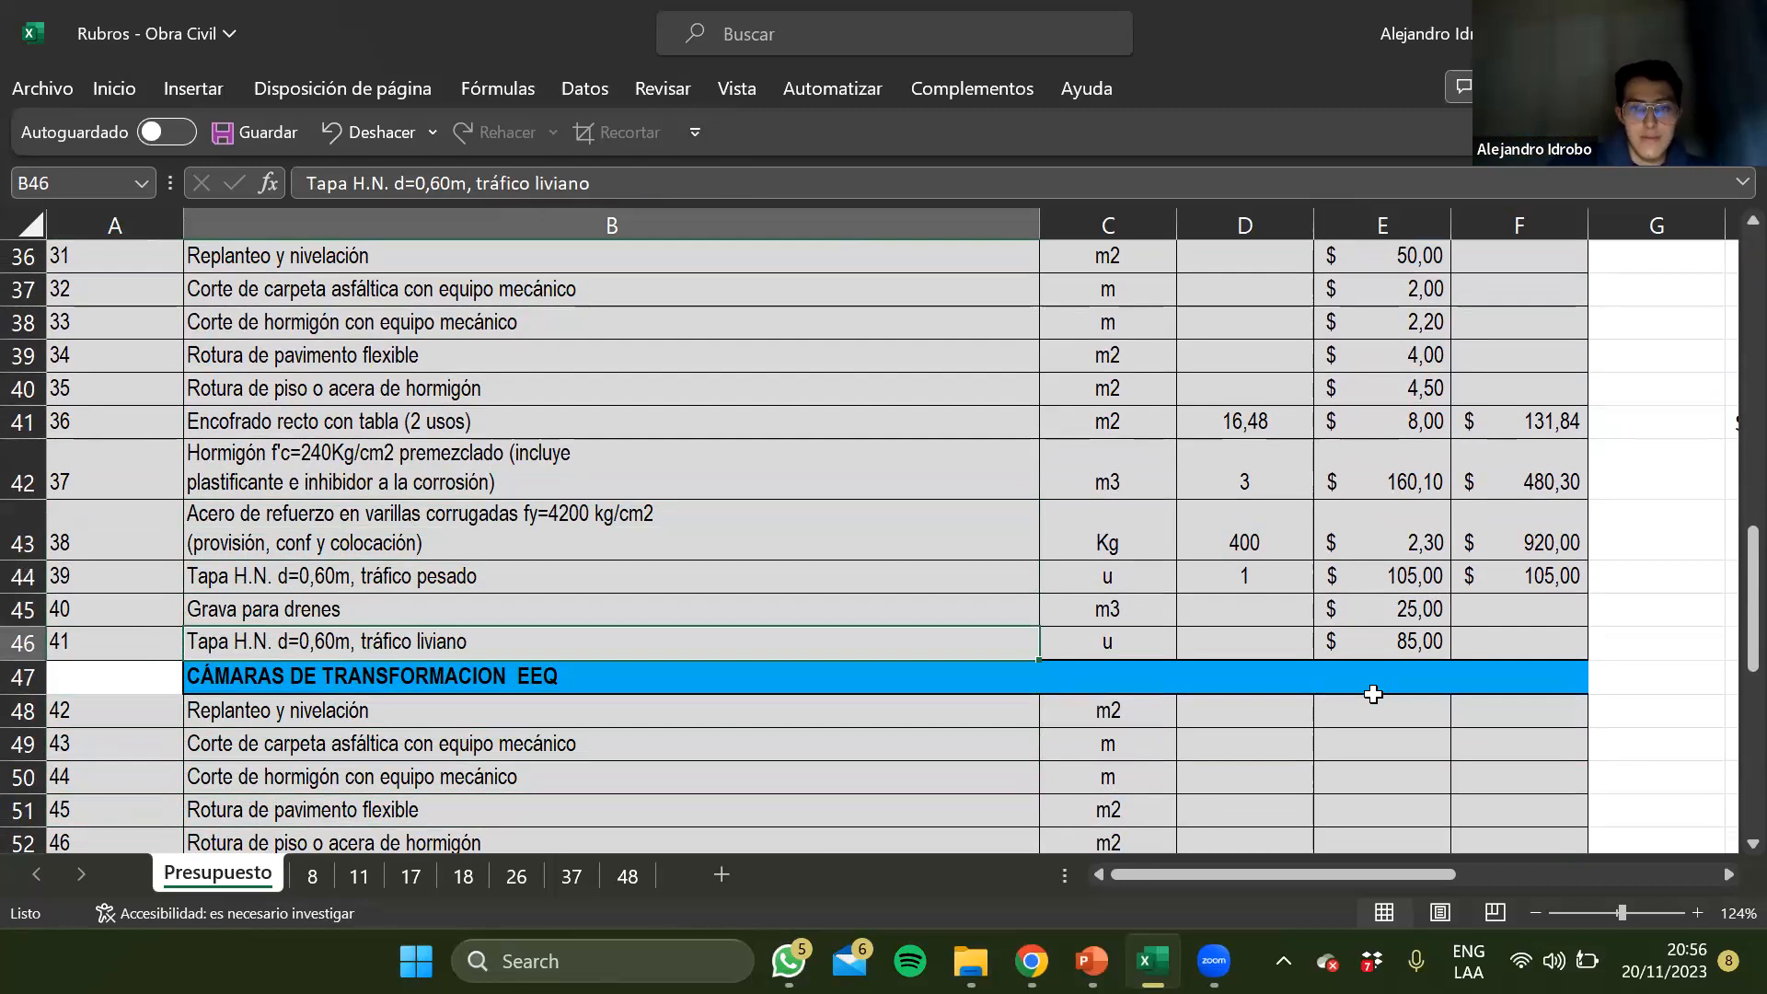
Review the items of the CÁMARAS DE TRANSFORMACION EEQ section down to Derrocamiento de bordillos in row 53
key(Down)
key(Down)
key(Down)
key(Down)
key(Down)
key(Down)
key(Down)
key(Down)
key(Down)
key(Down)
key(Down)
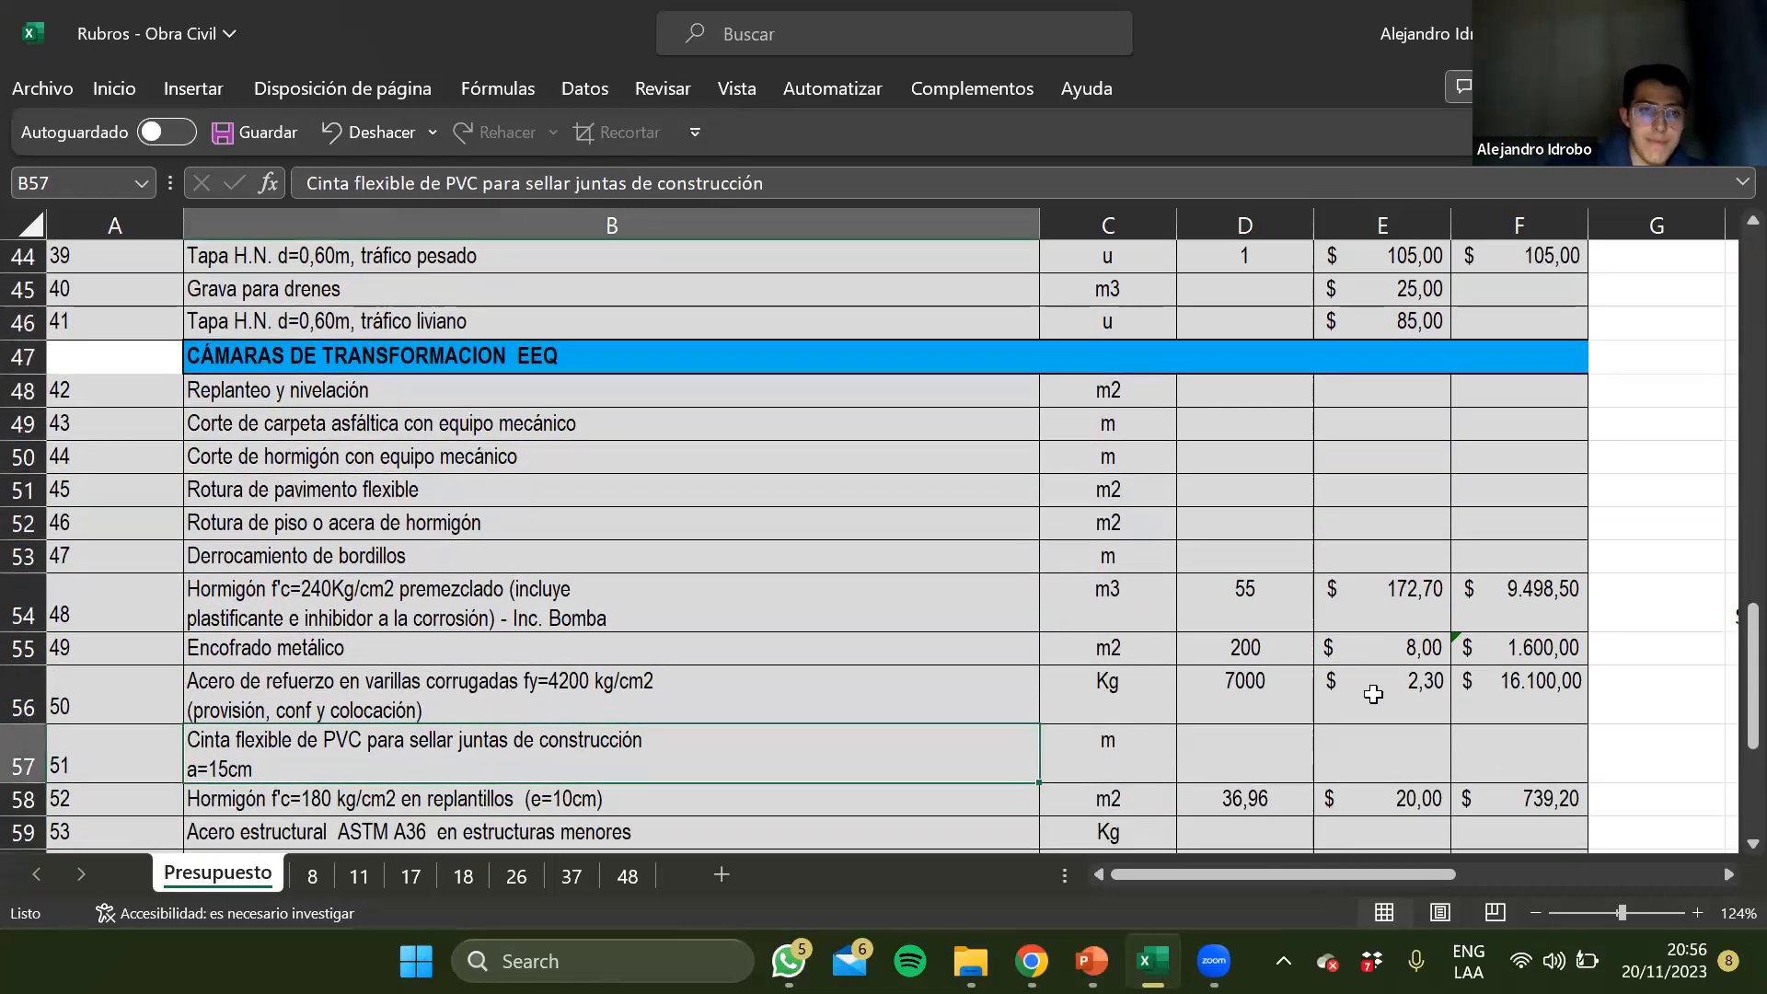
key(Up)
key(Up)
key(Up)
key(Up)
key(Up)
key(Up)
key(Up)
key(Up)
key(Up)
key(Up)
key(Up)
key(Up)
key(Up)
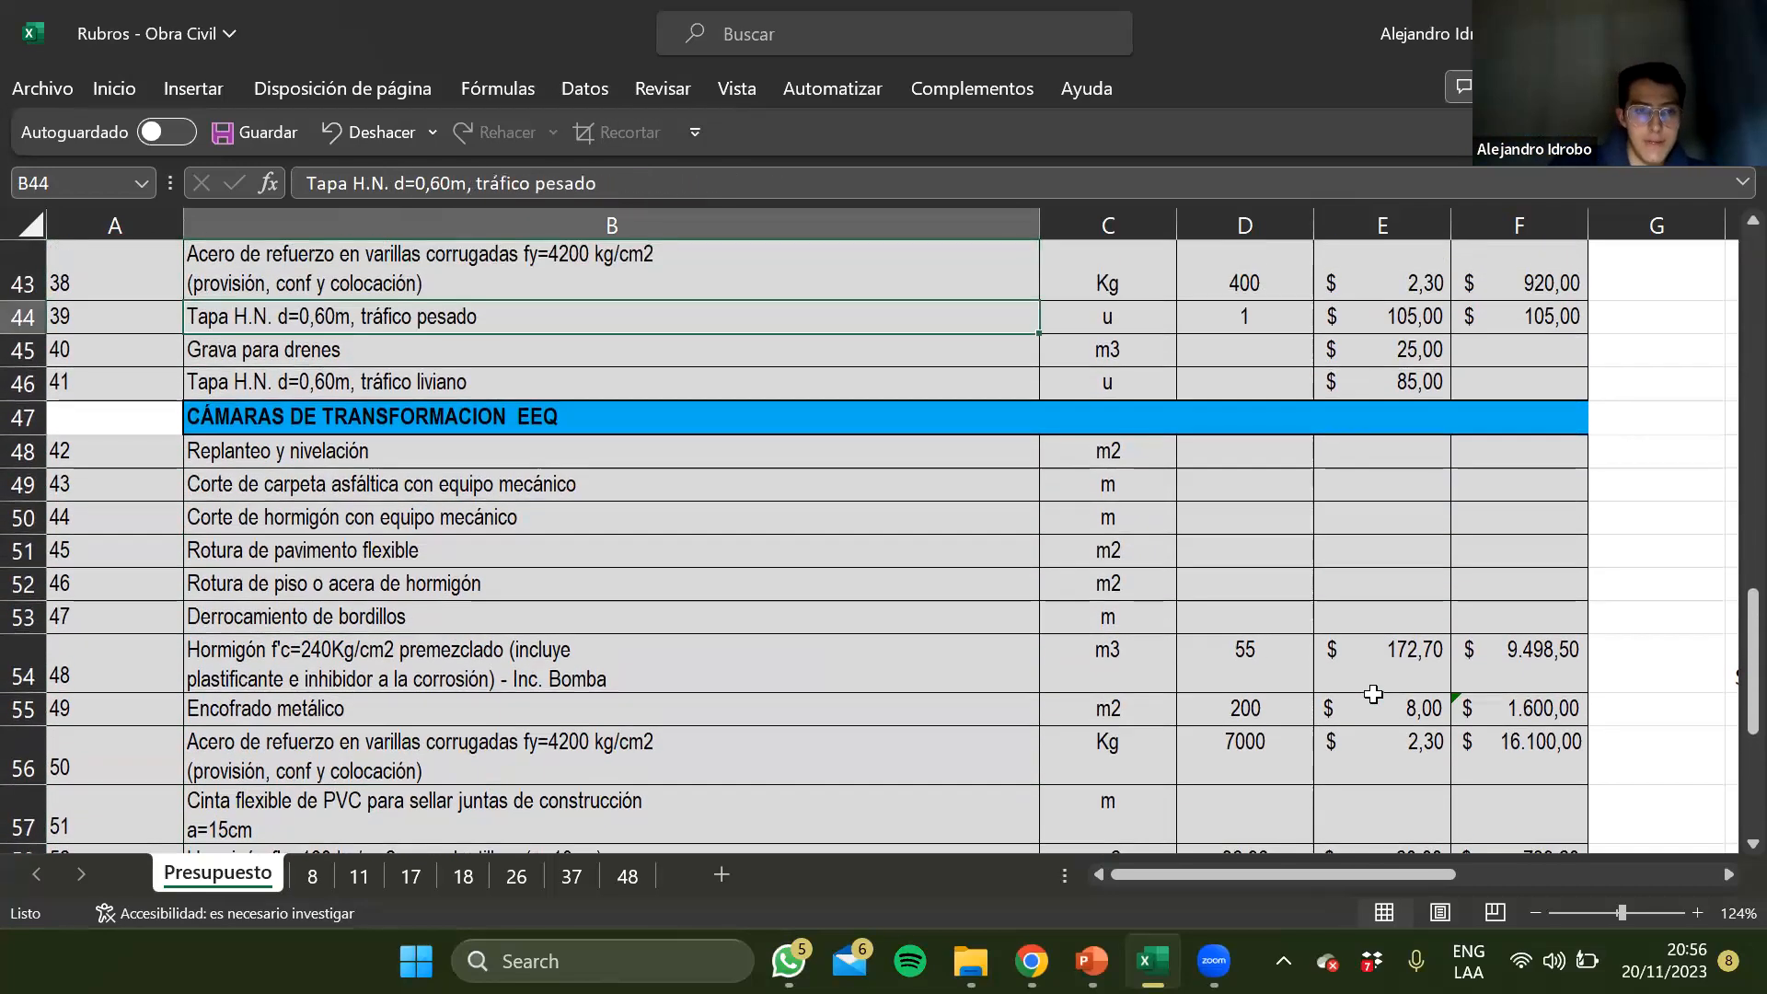
key(Down)
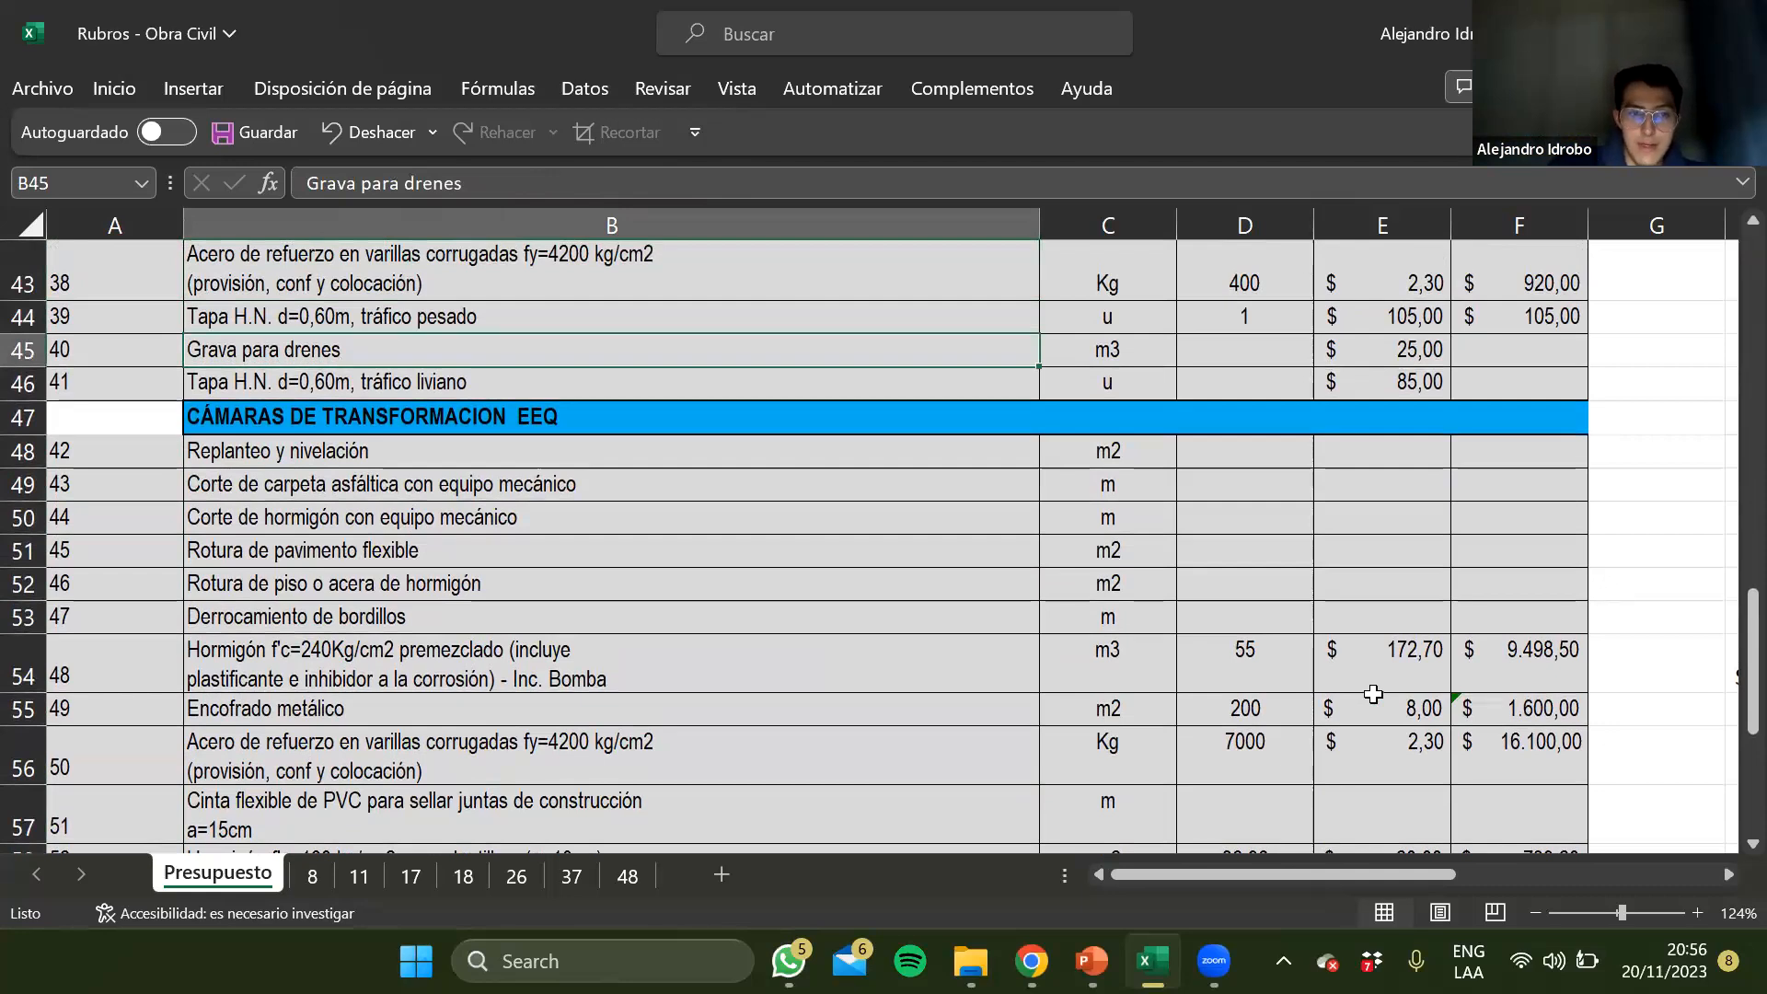
key(Down)
key(Down)
key(Down)
key(Down)
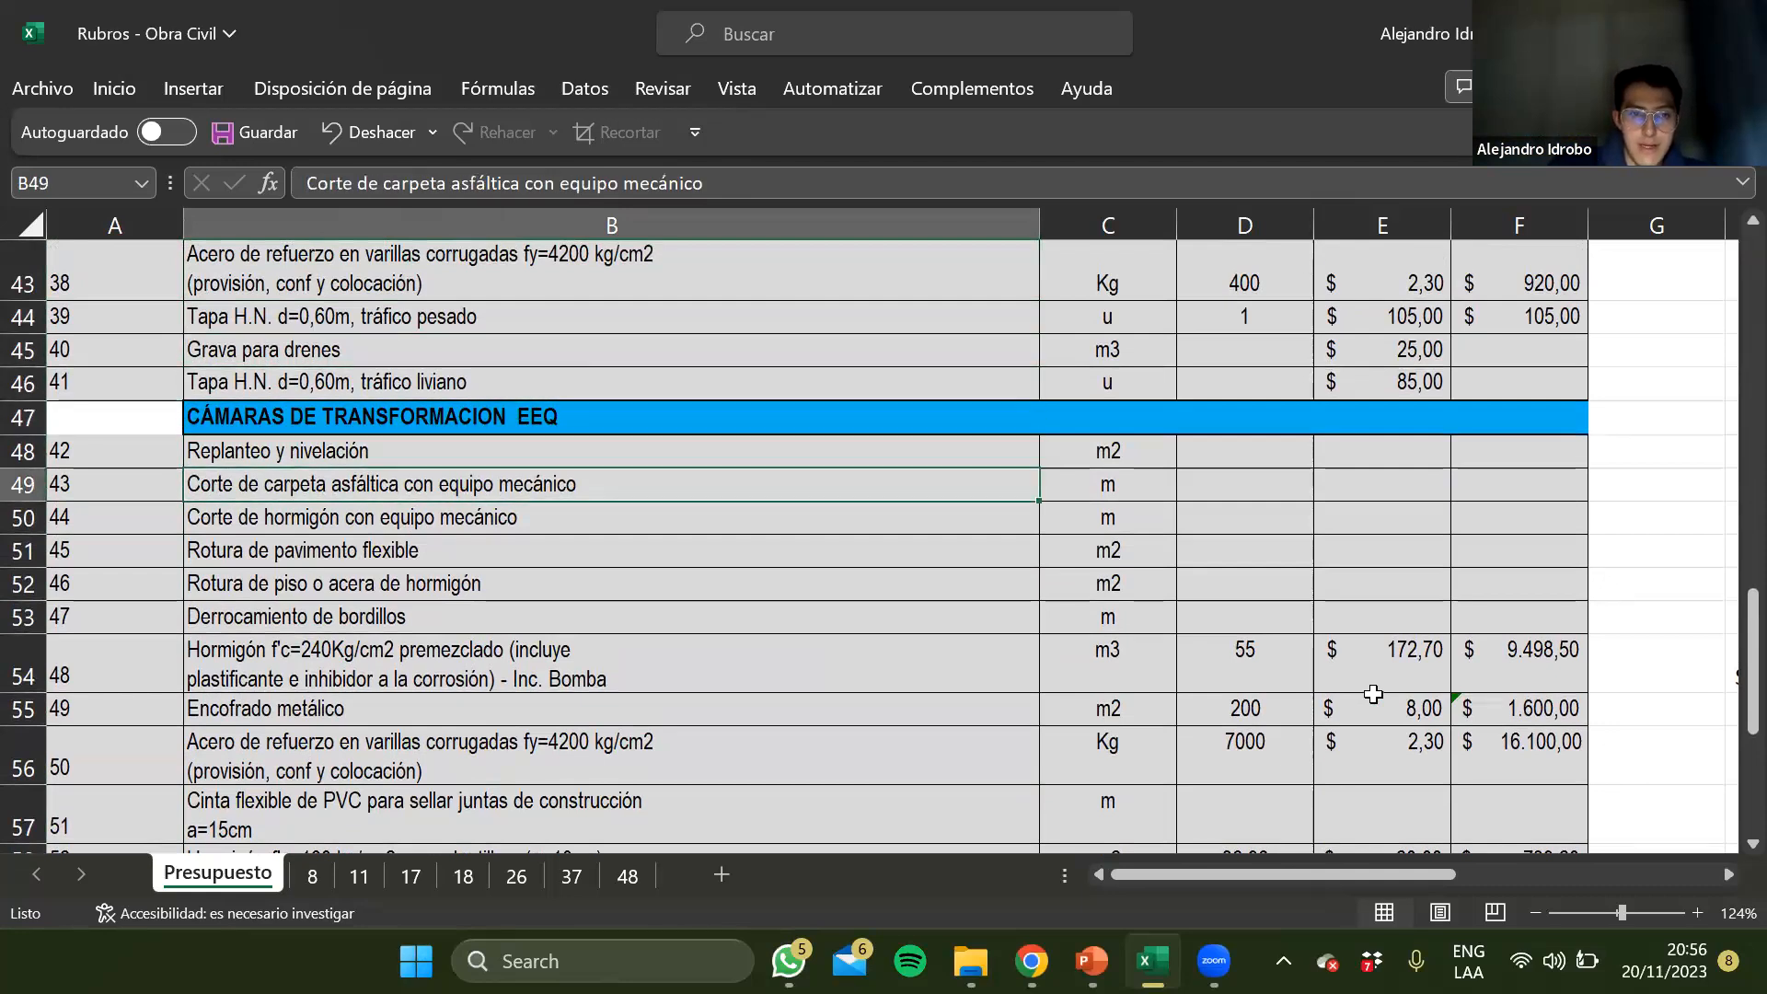
key(Down)
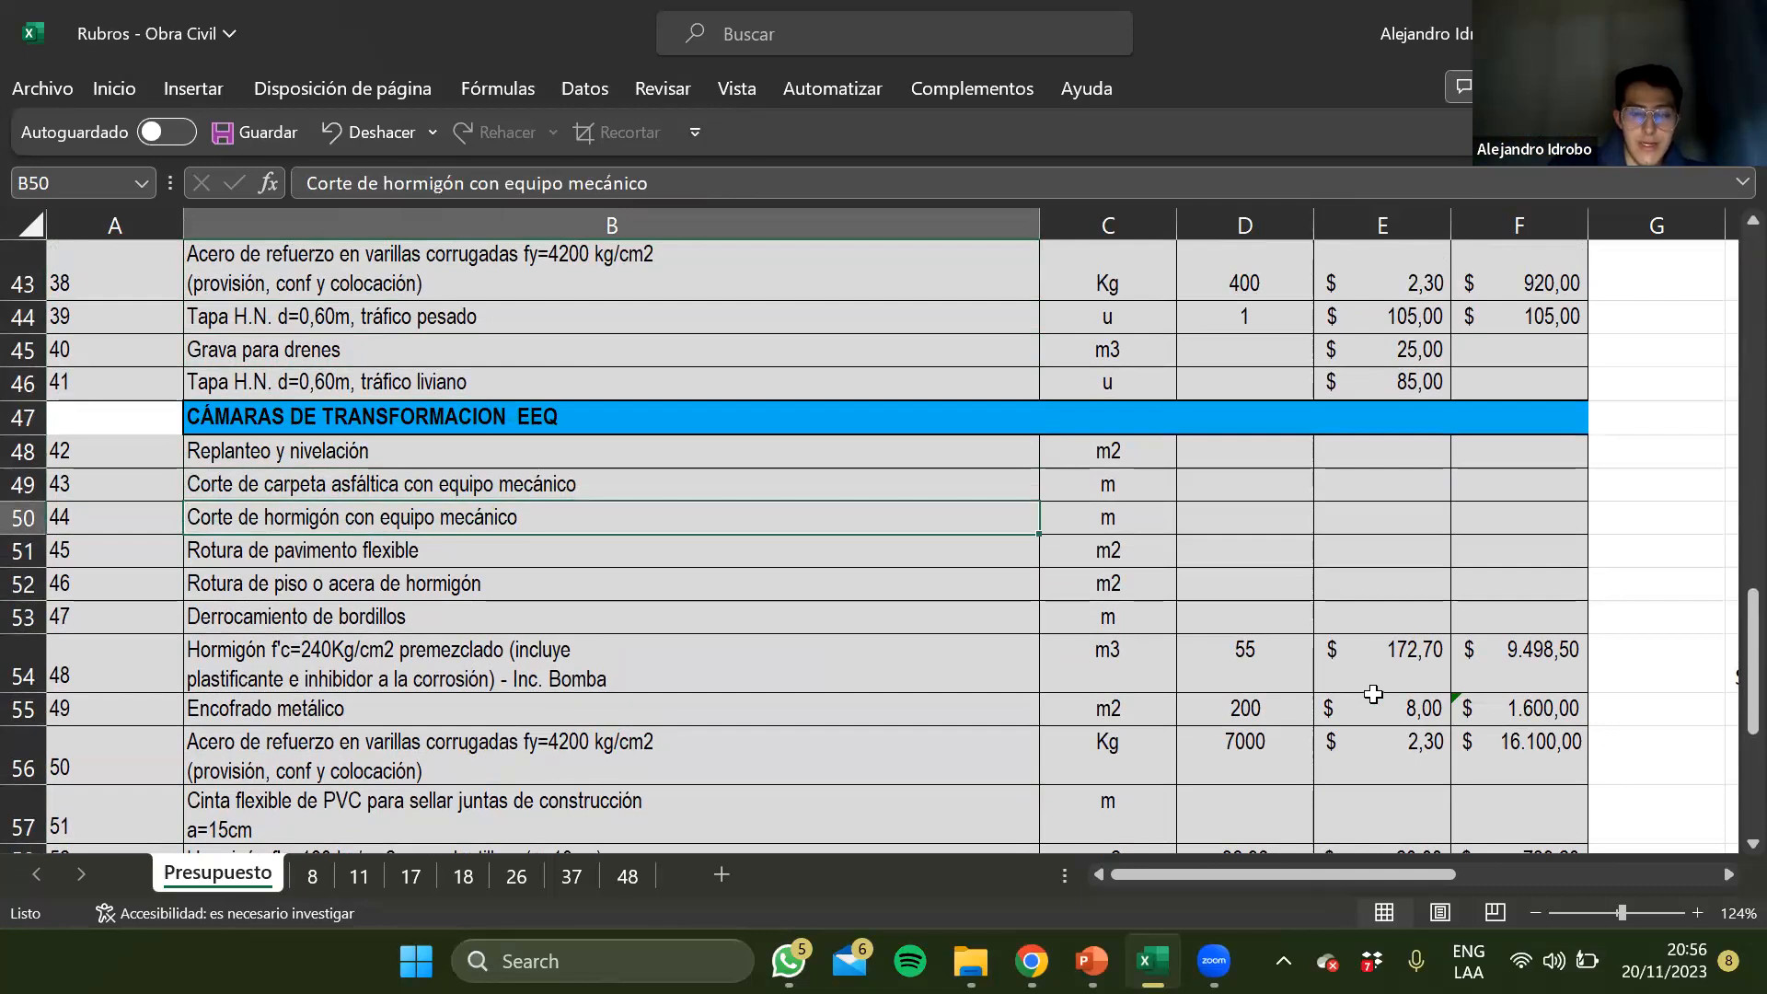
key(Down)
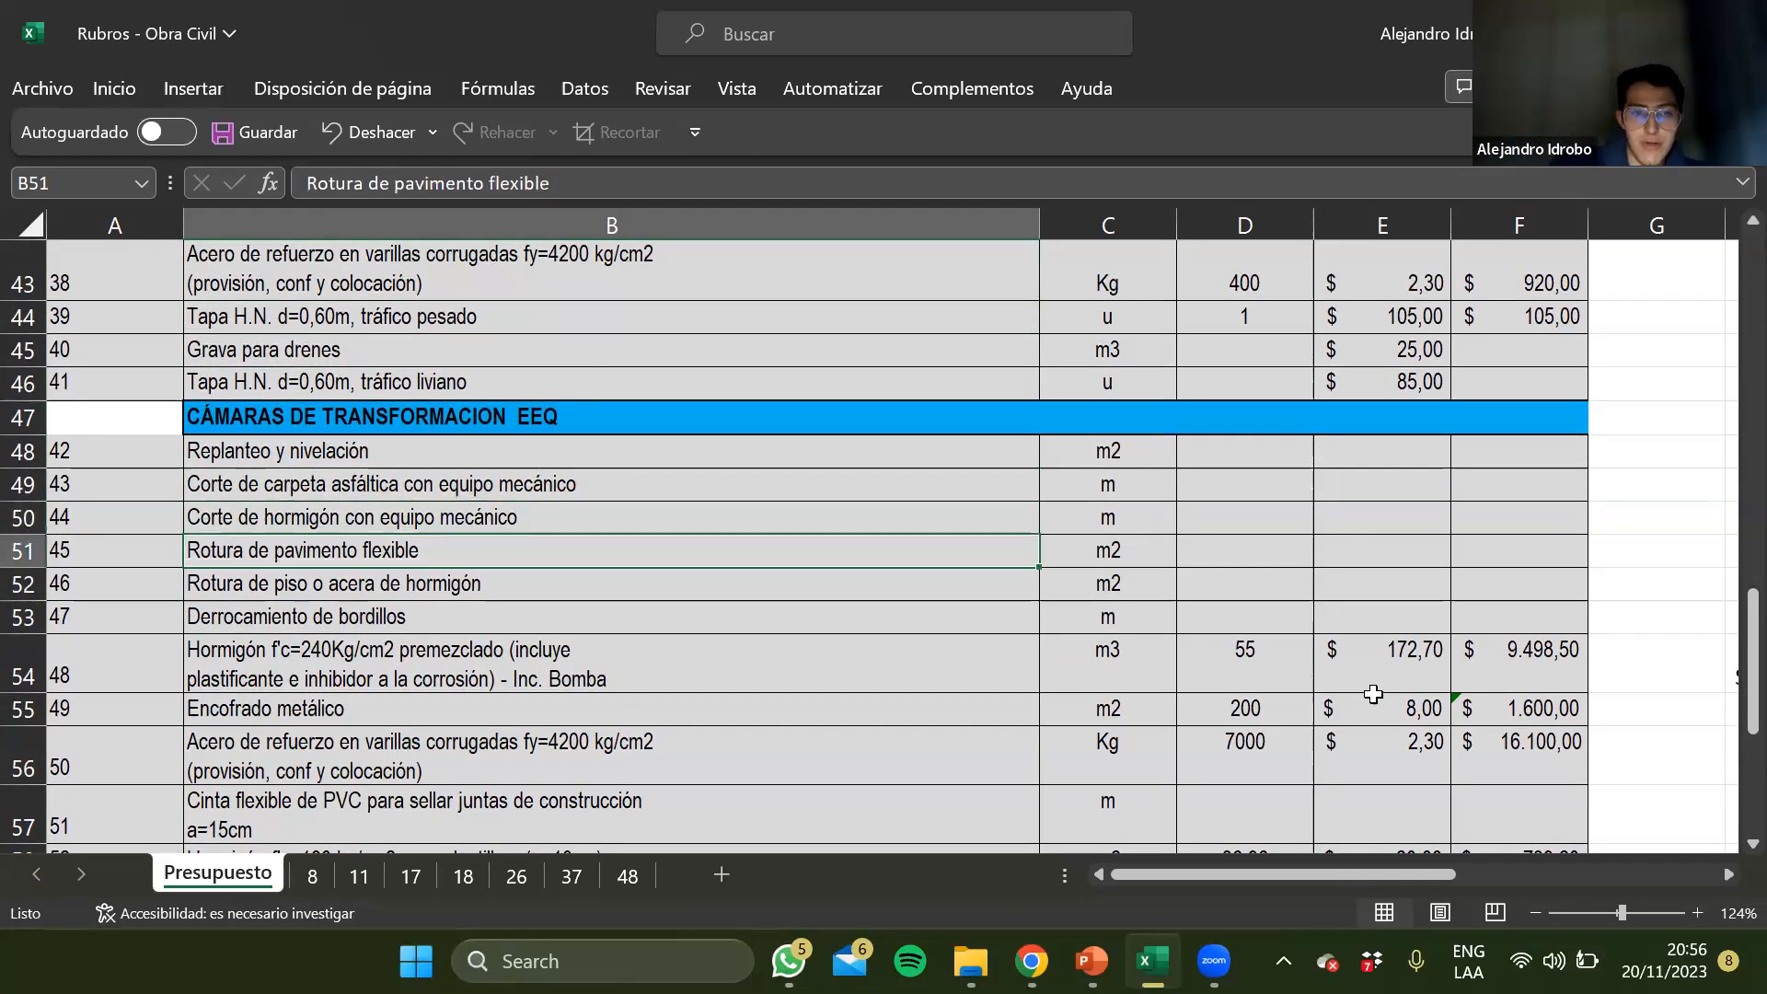
key(Down)
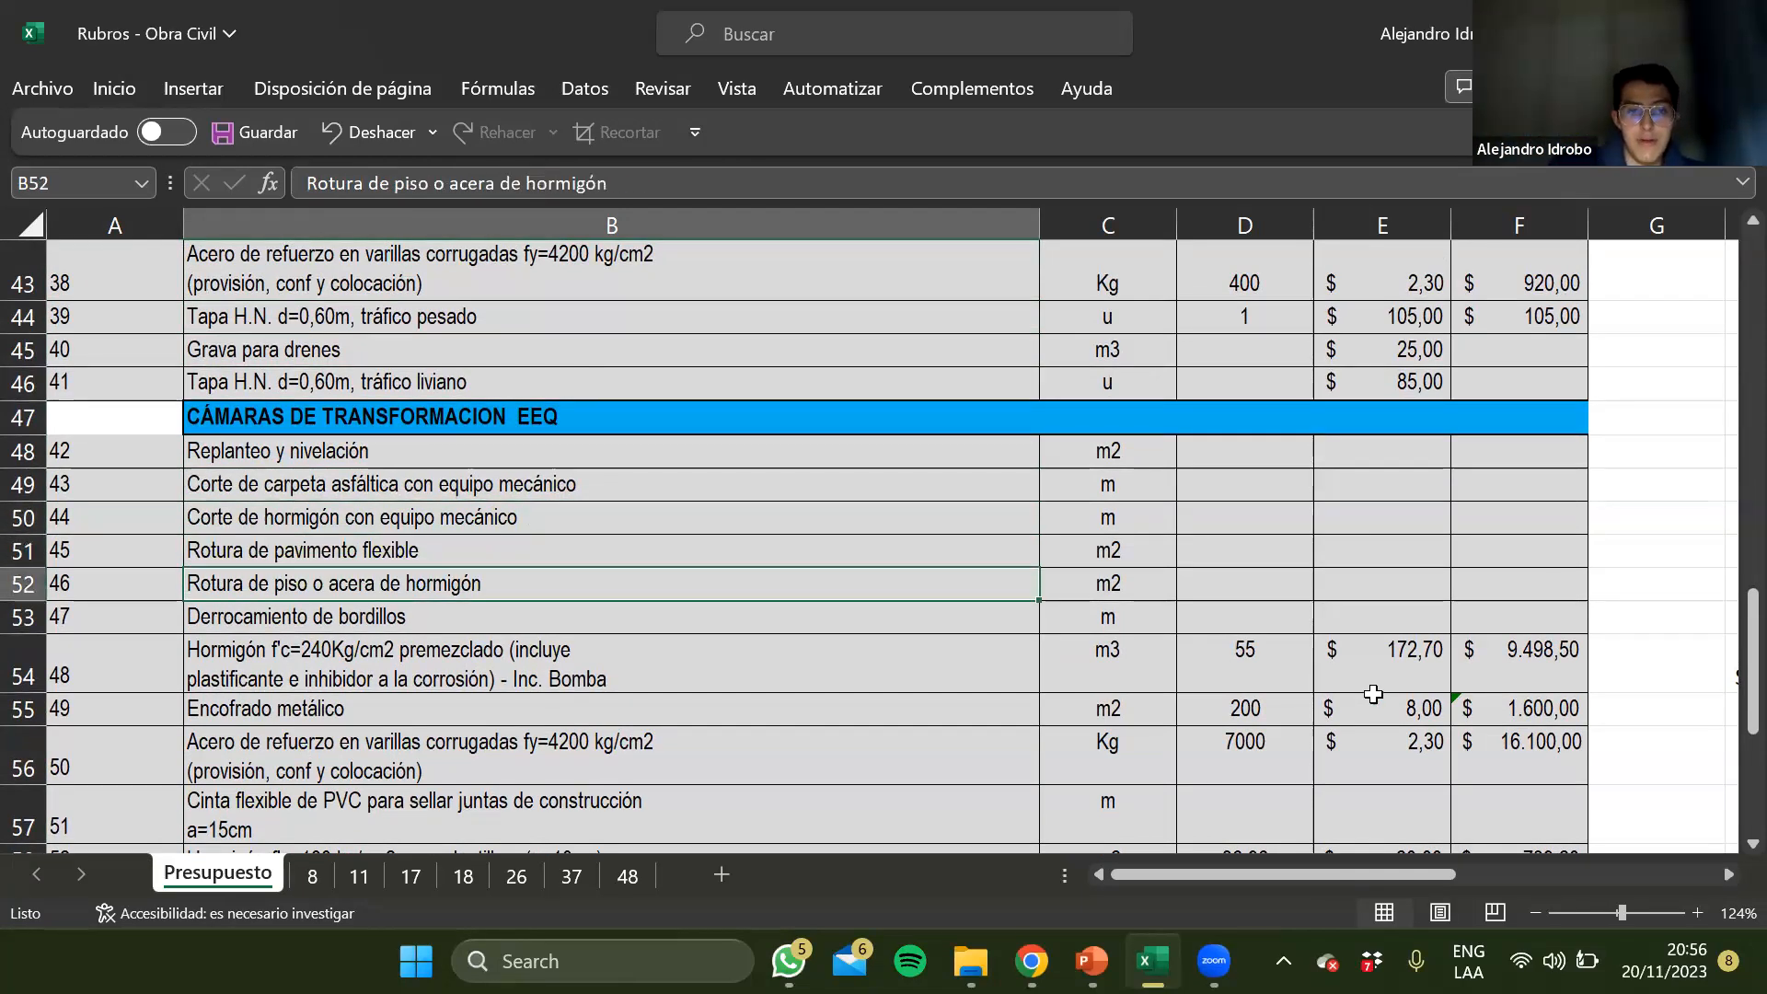
key(Down)
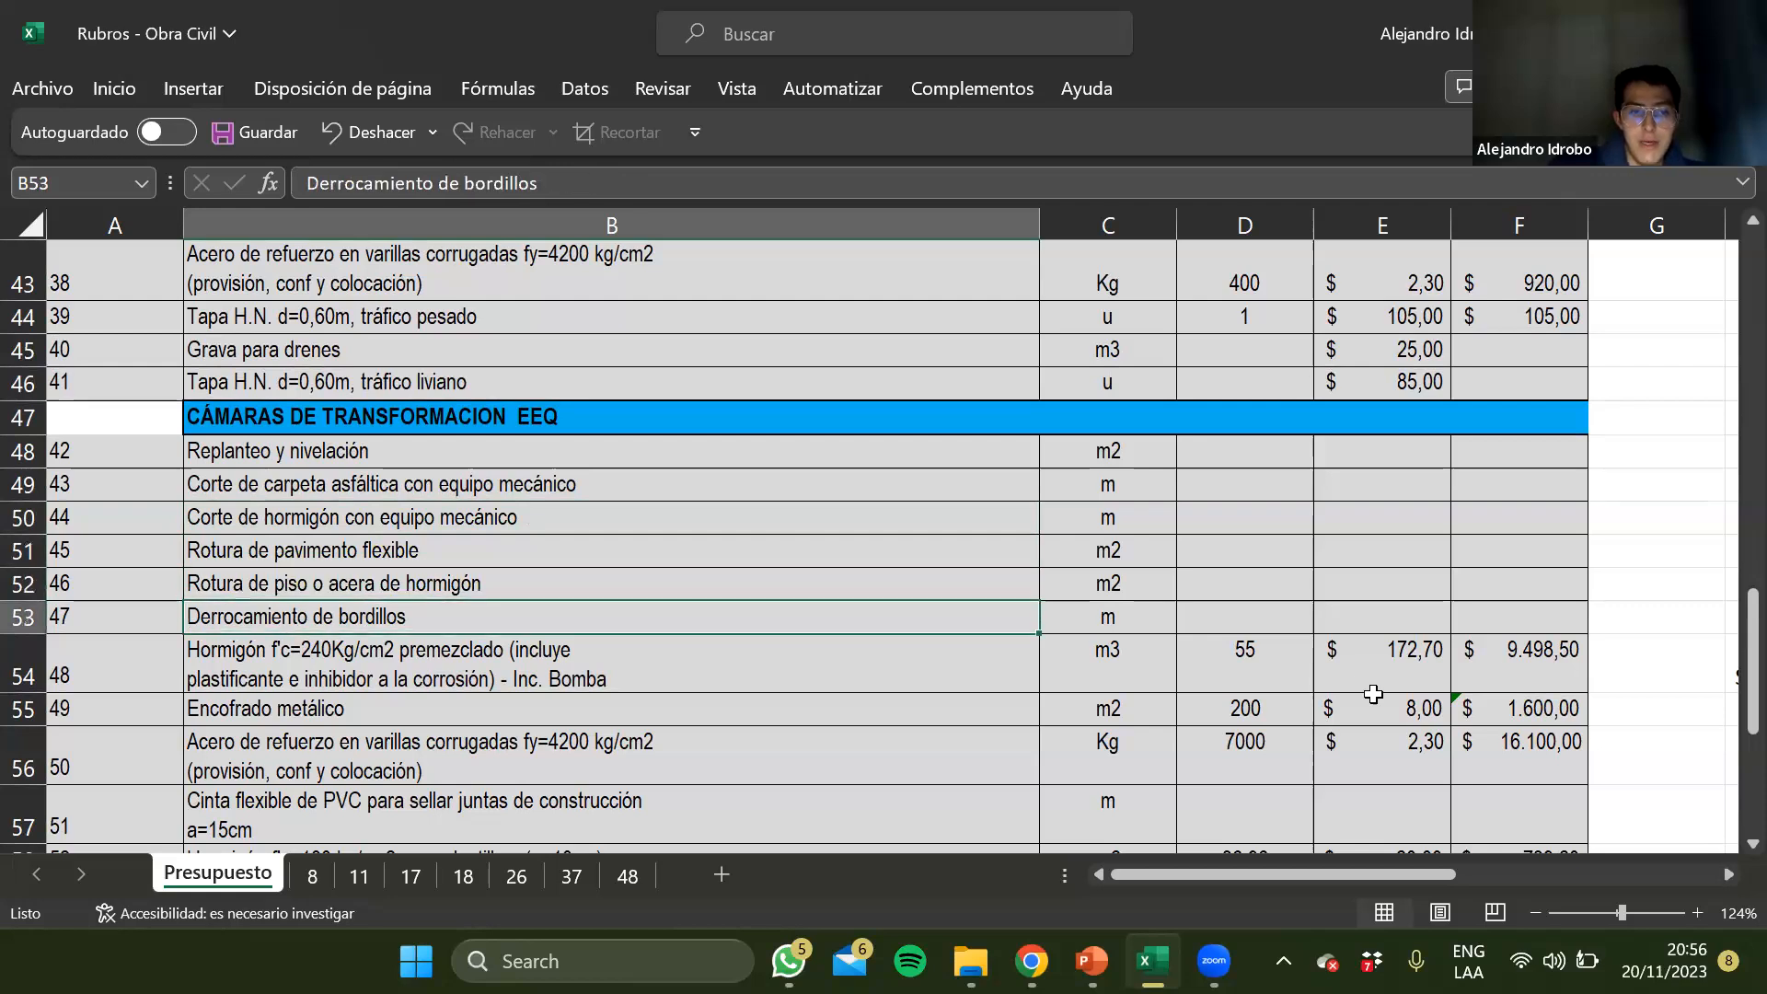
Review the transformer chamber items from the f'c=240 concrete in row 54 to the ASTM A36 structural steel in row 59
key(Down)
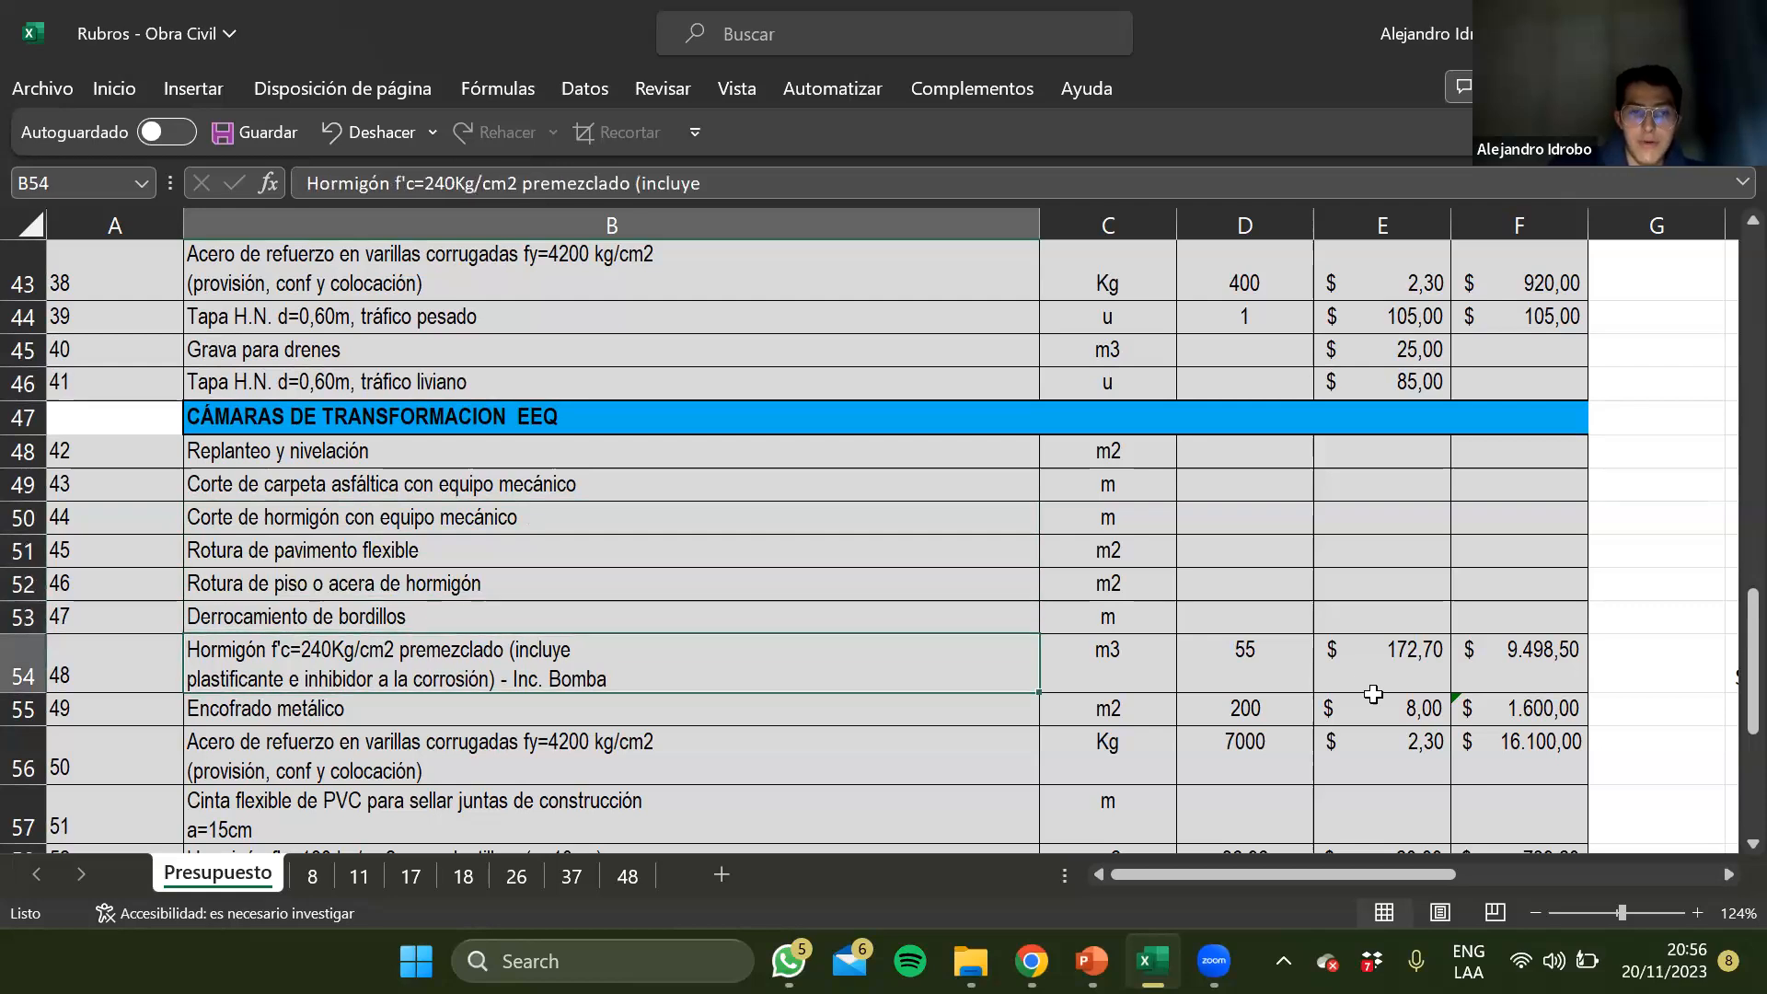
key(Down)
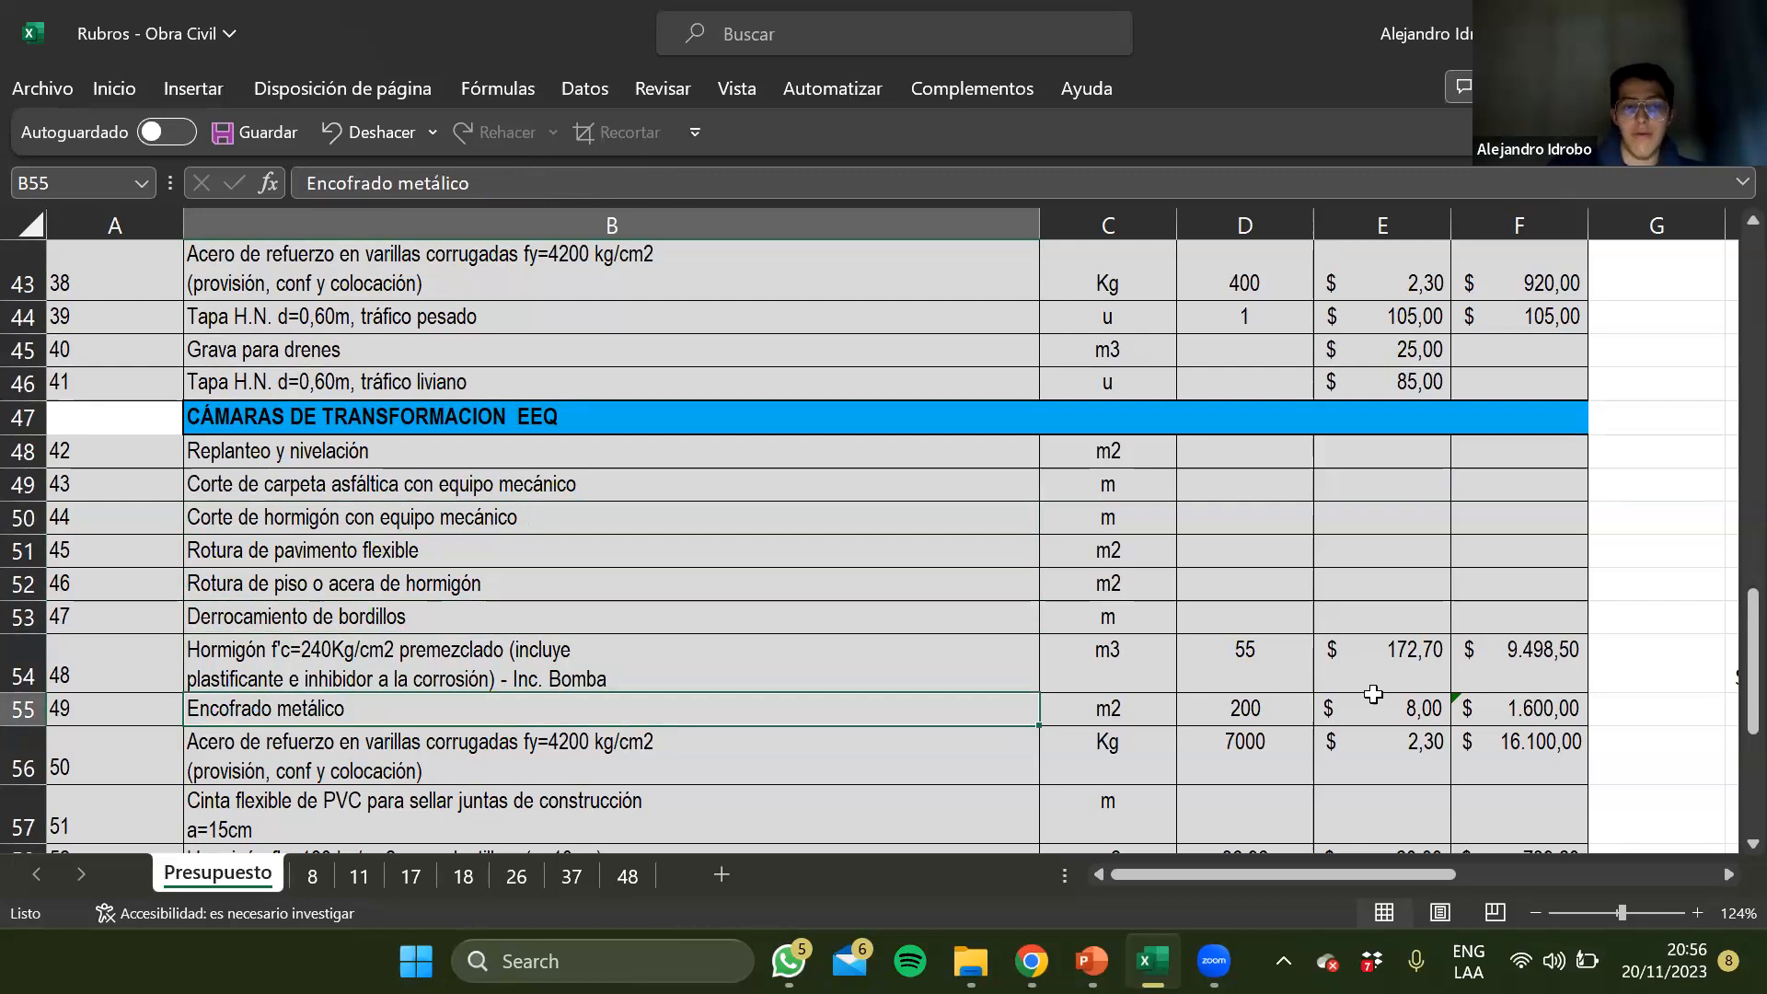
key(Down)
key(Down)
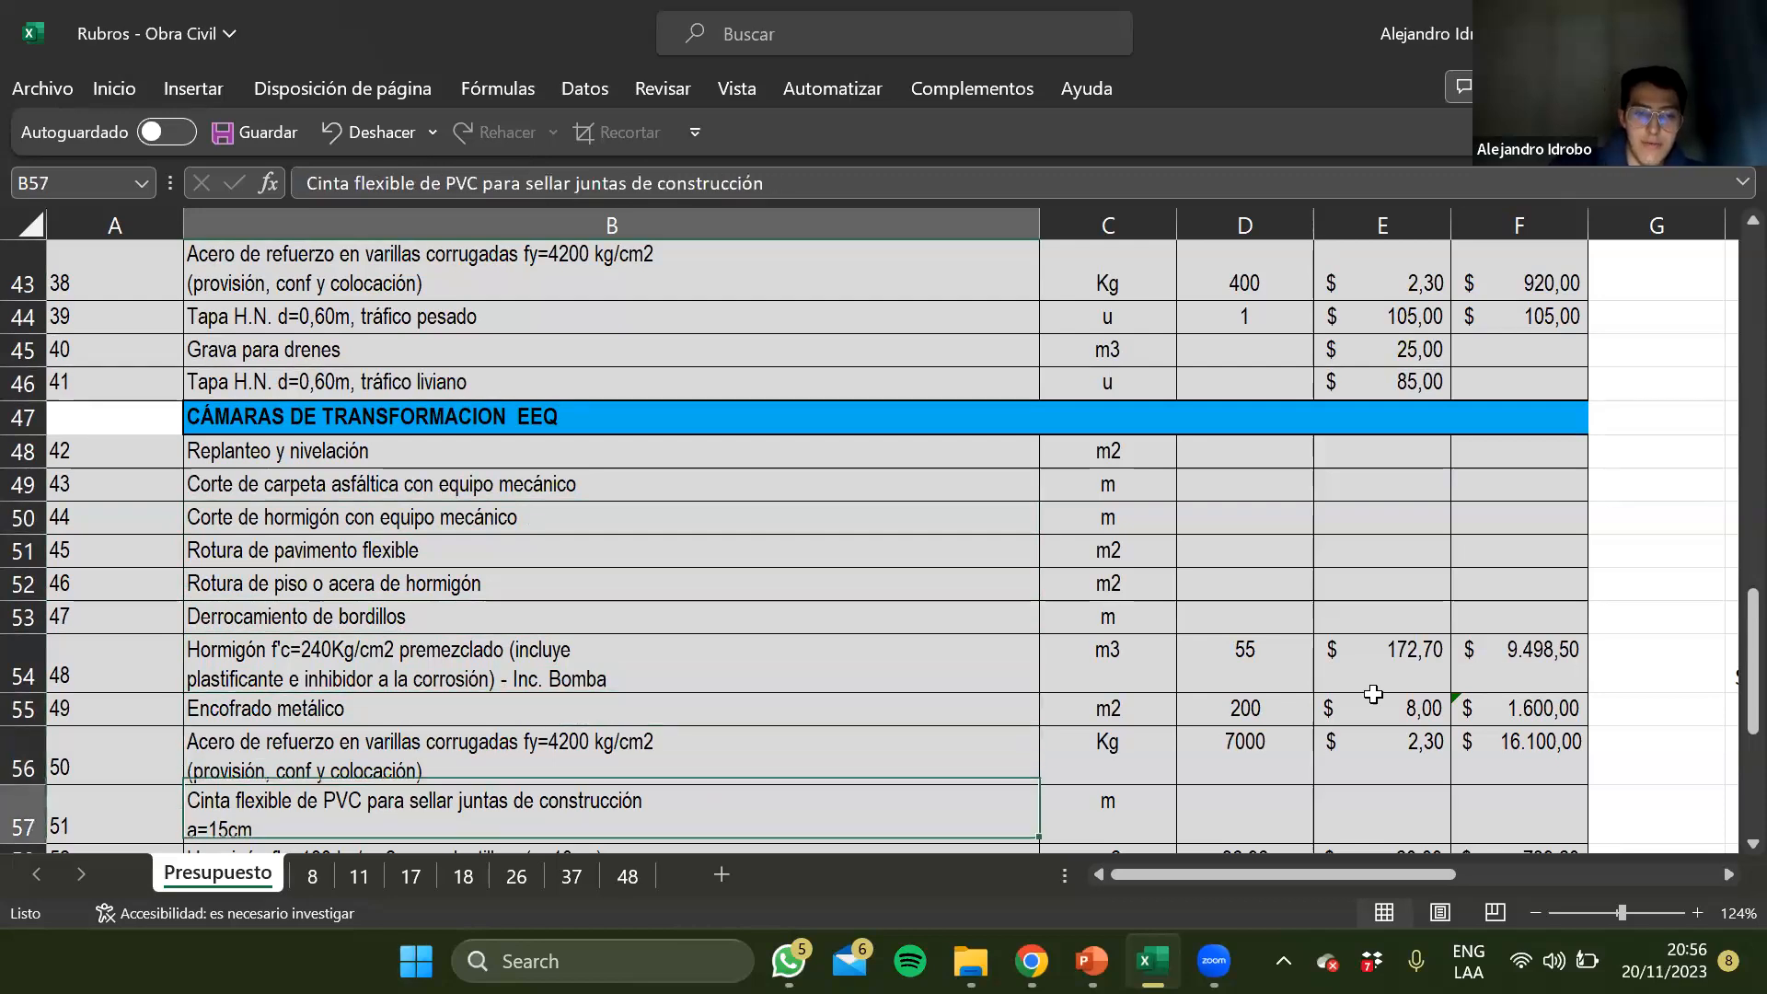
scroll(598, 733, down, 2)
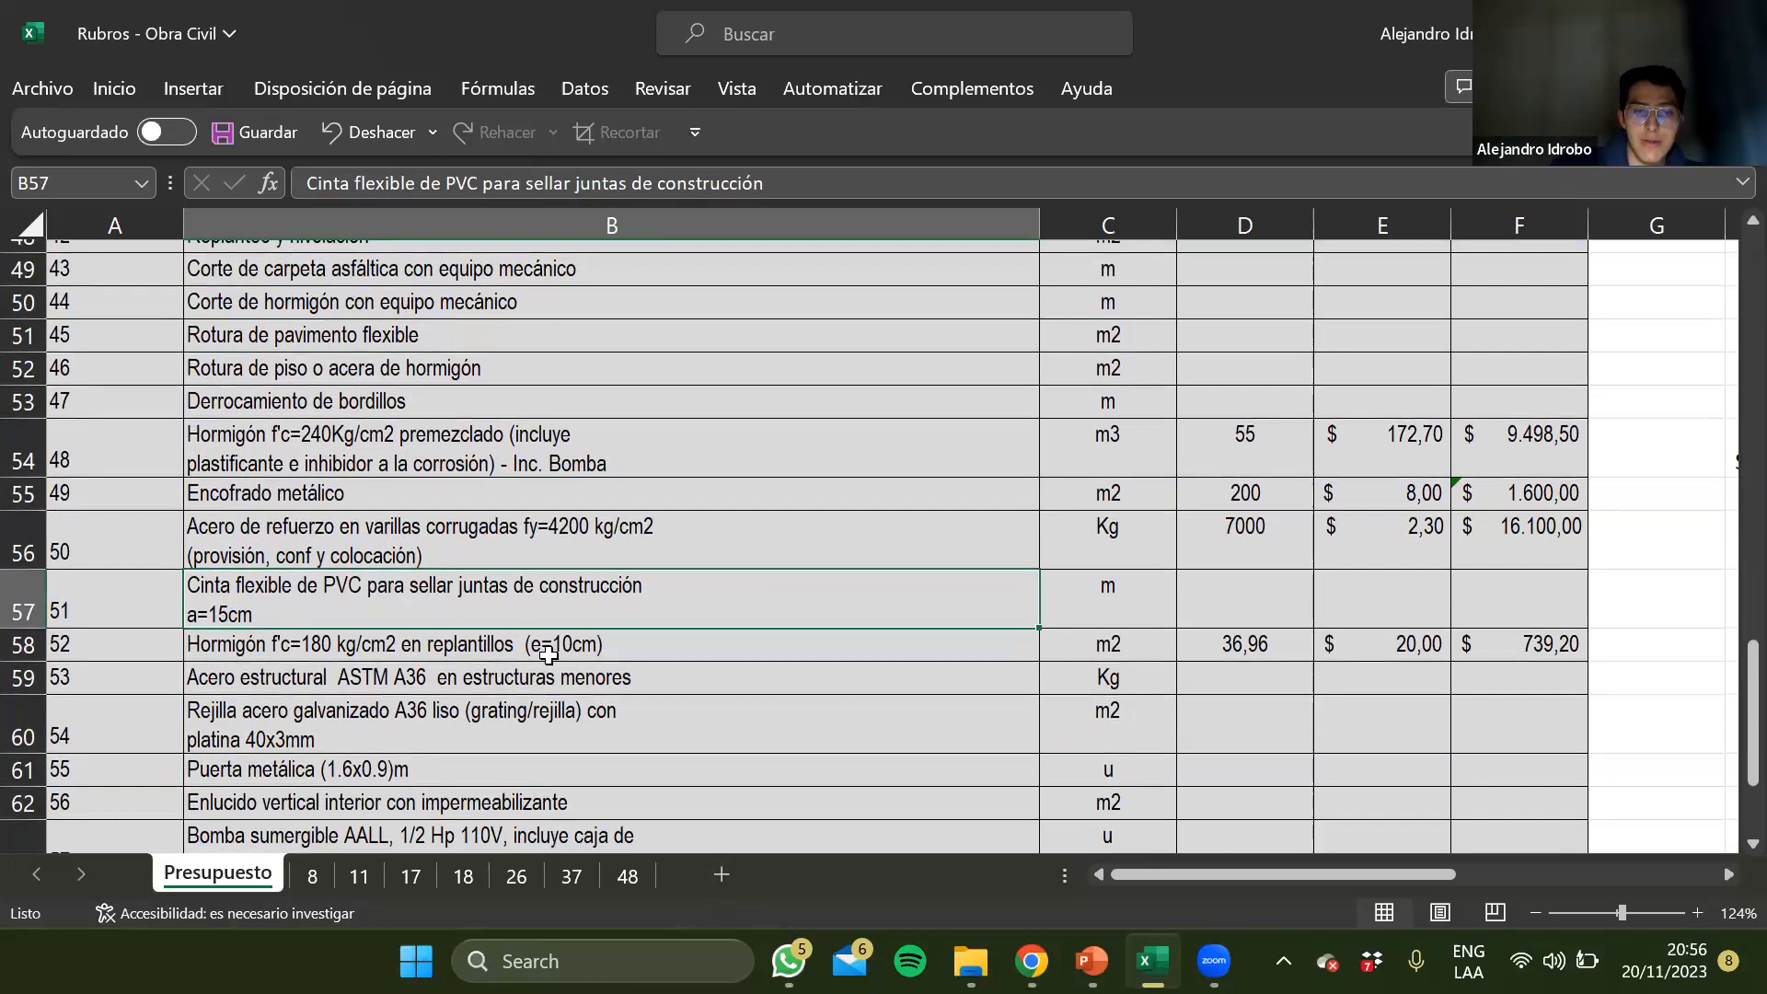
key(Down)
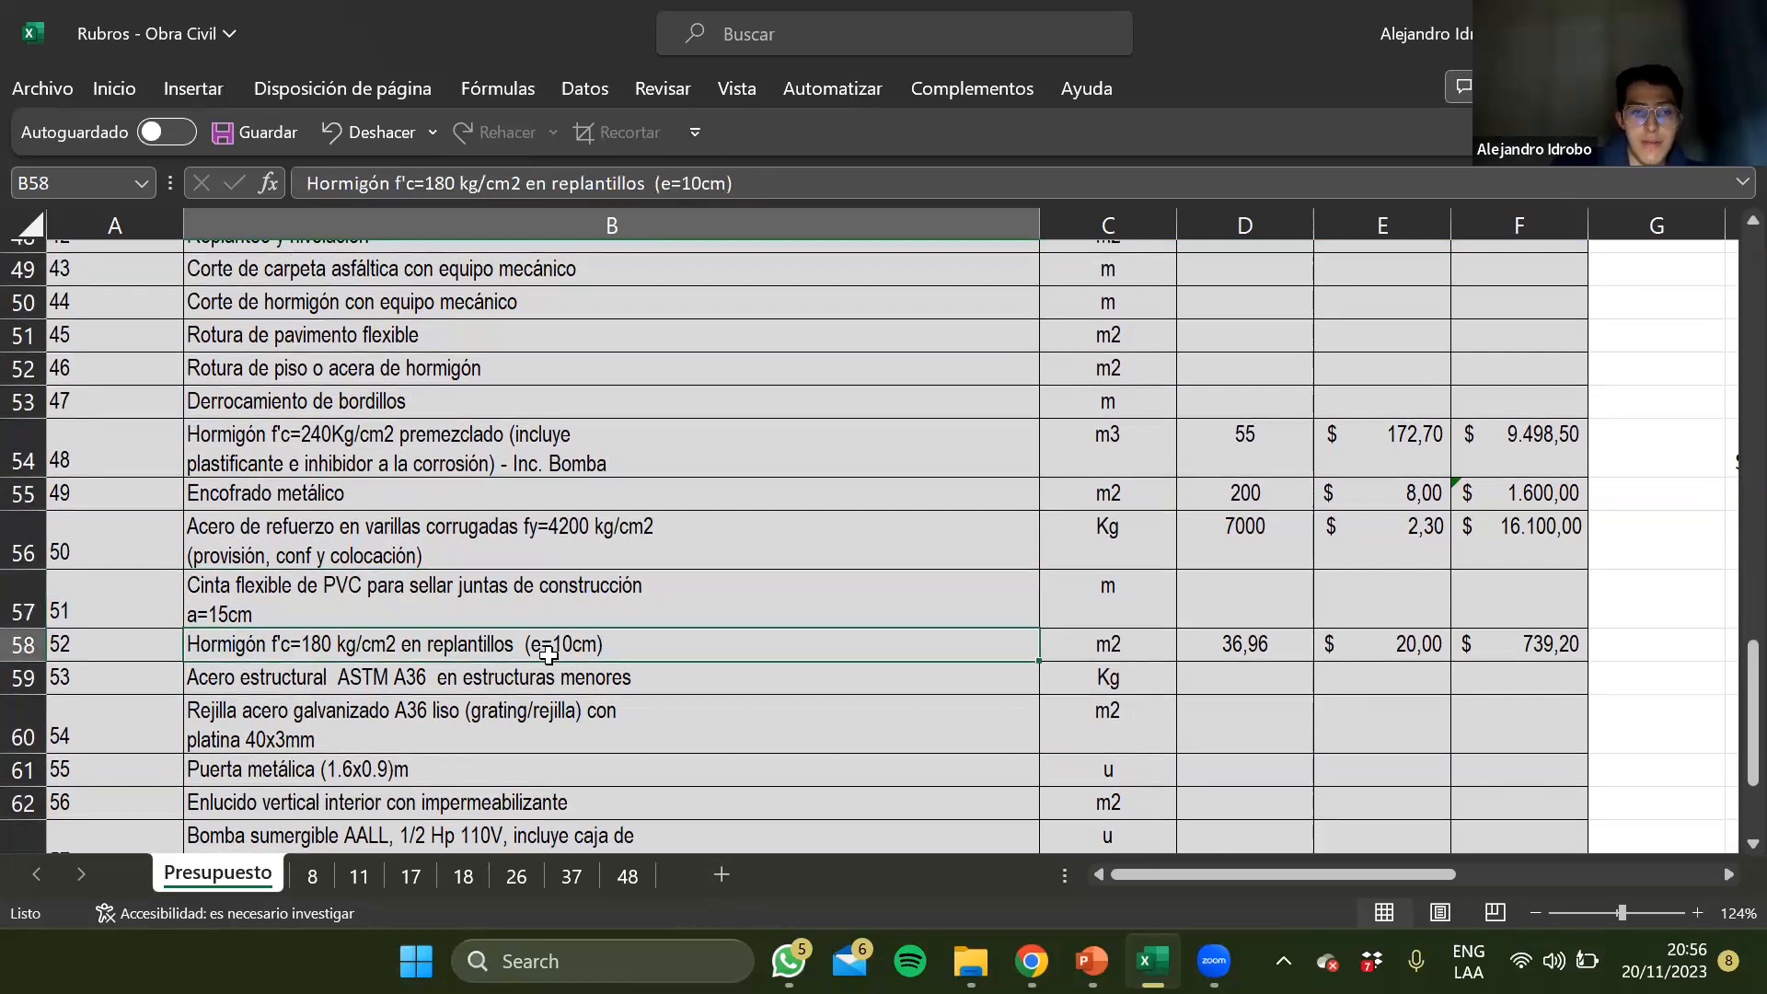
key(Down)
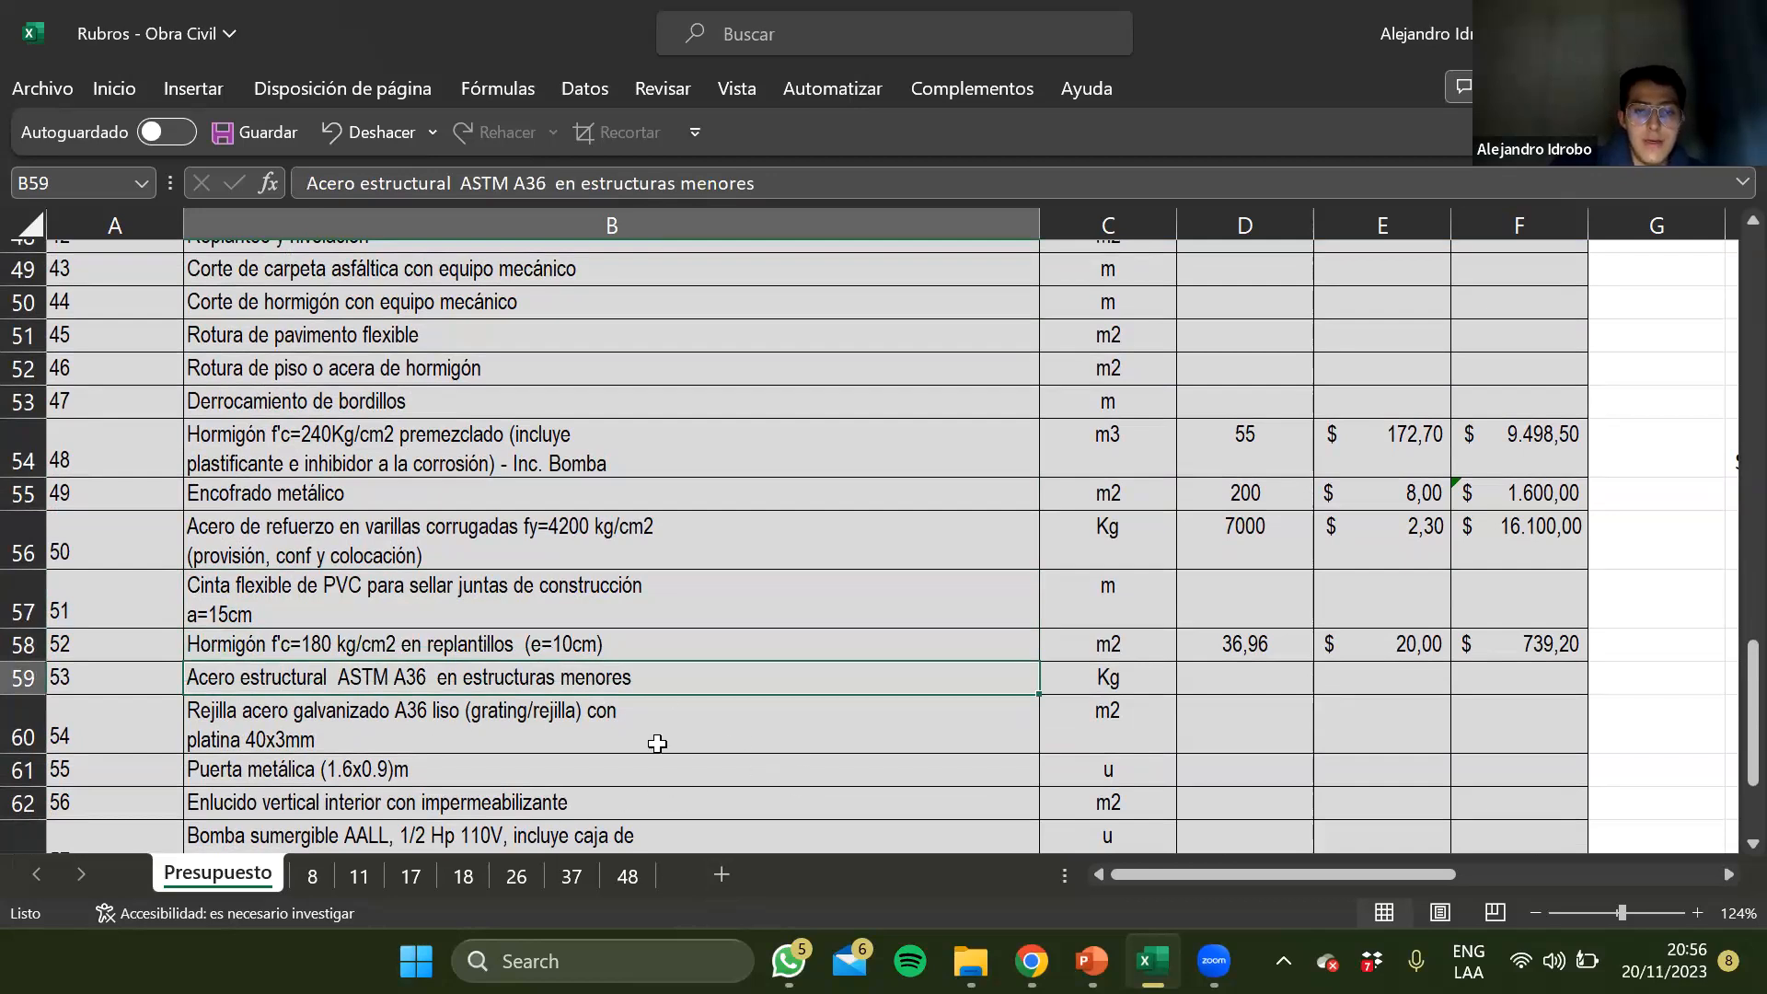
scroll(641, 720, down, 1)
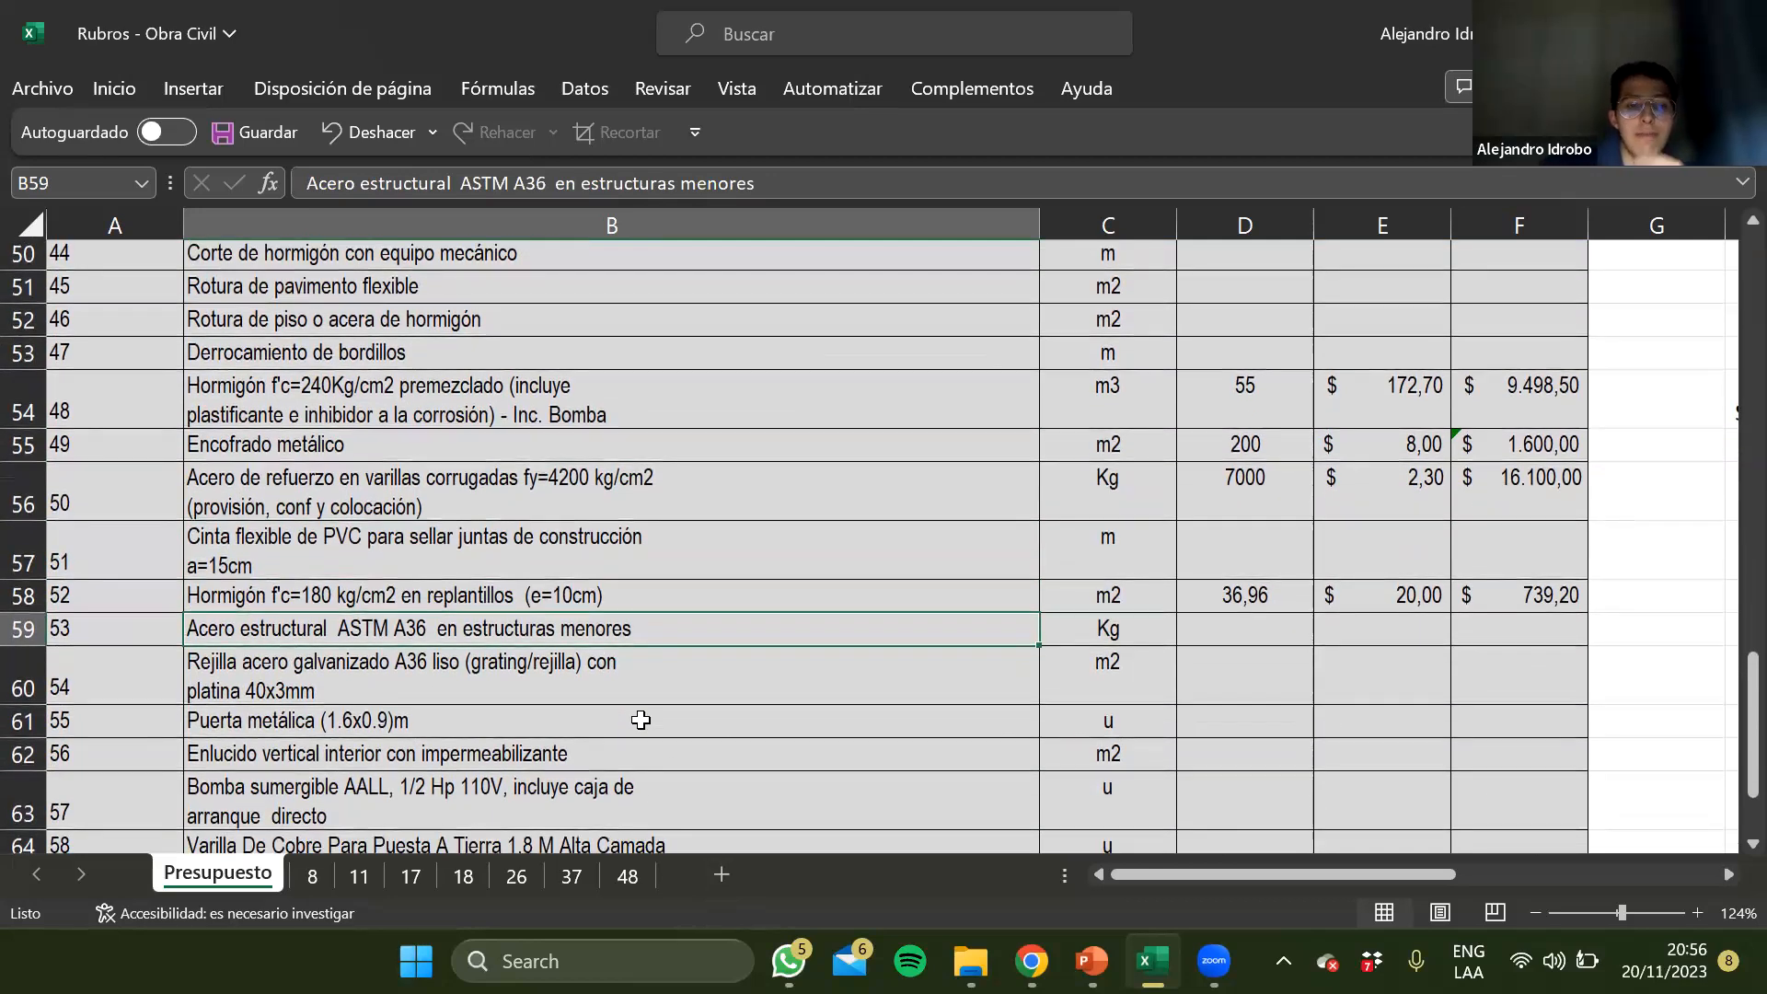
Switch to the CONSTRUCCIÓN DE REDES ELÉCTRICAS SUBTERRÁNEAS presentation in PowerPoint and show slide 24, Tapa de pozo
key(alt+Tab)
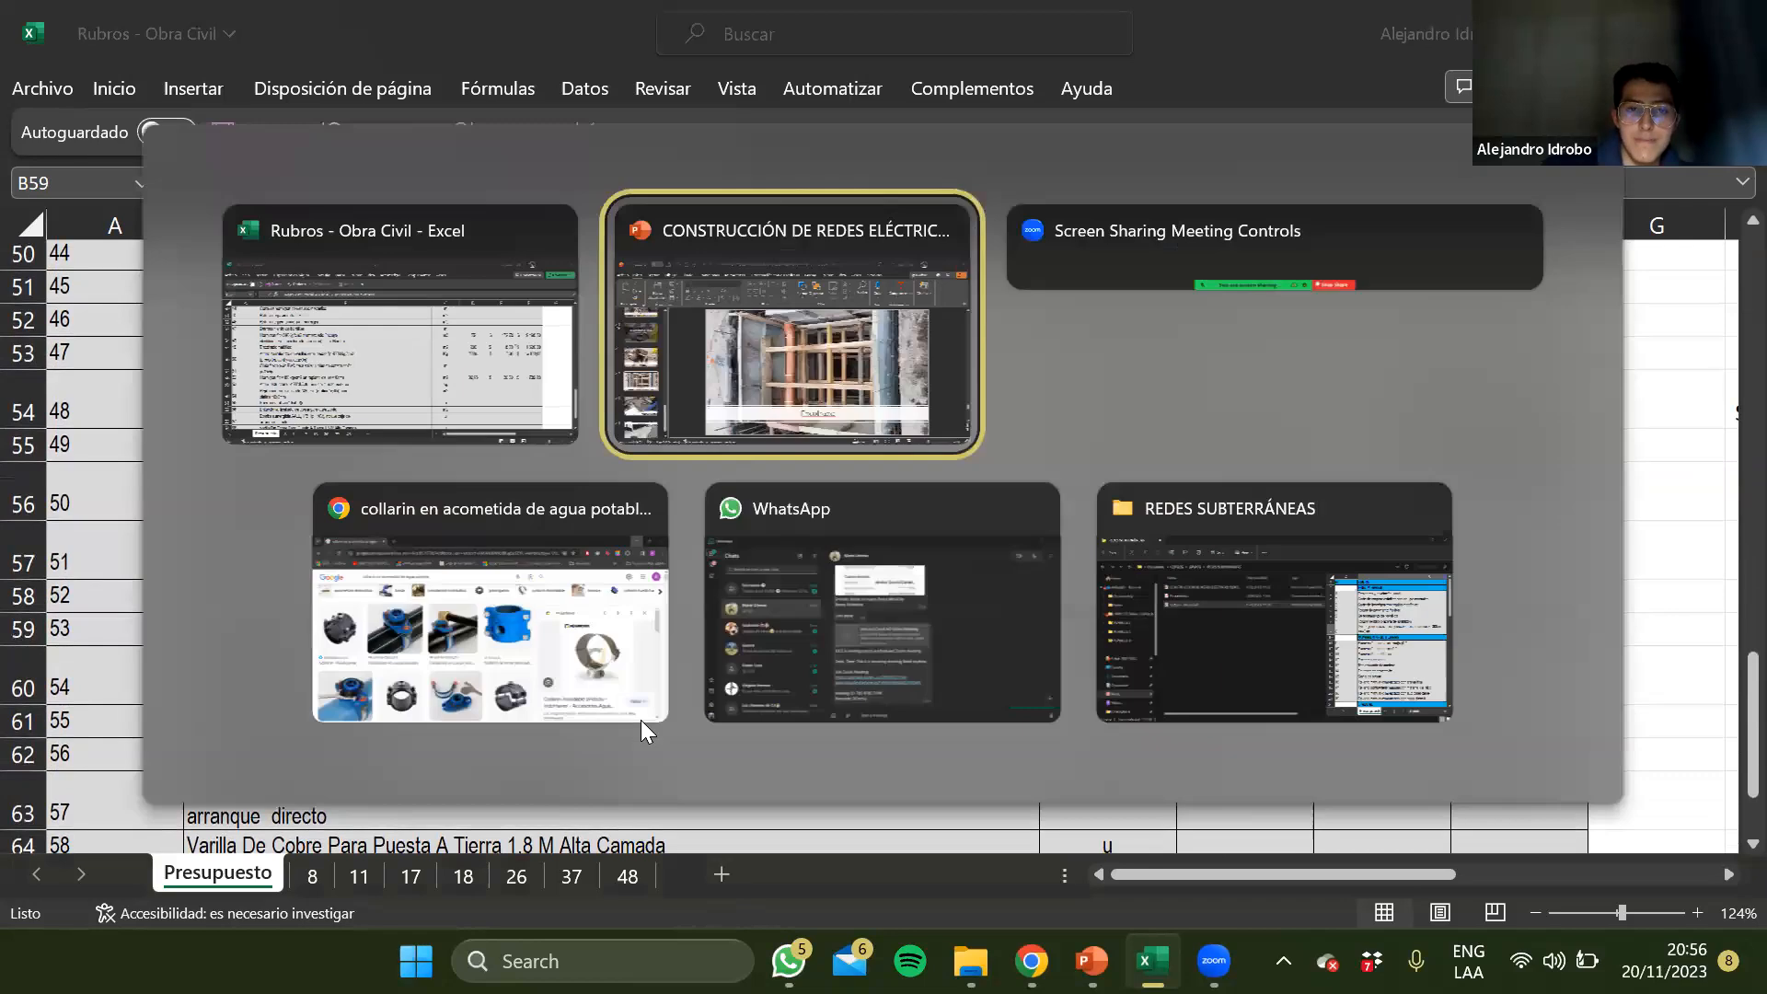
scroll(45, 593, up, 10)
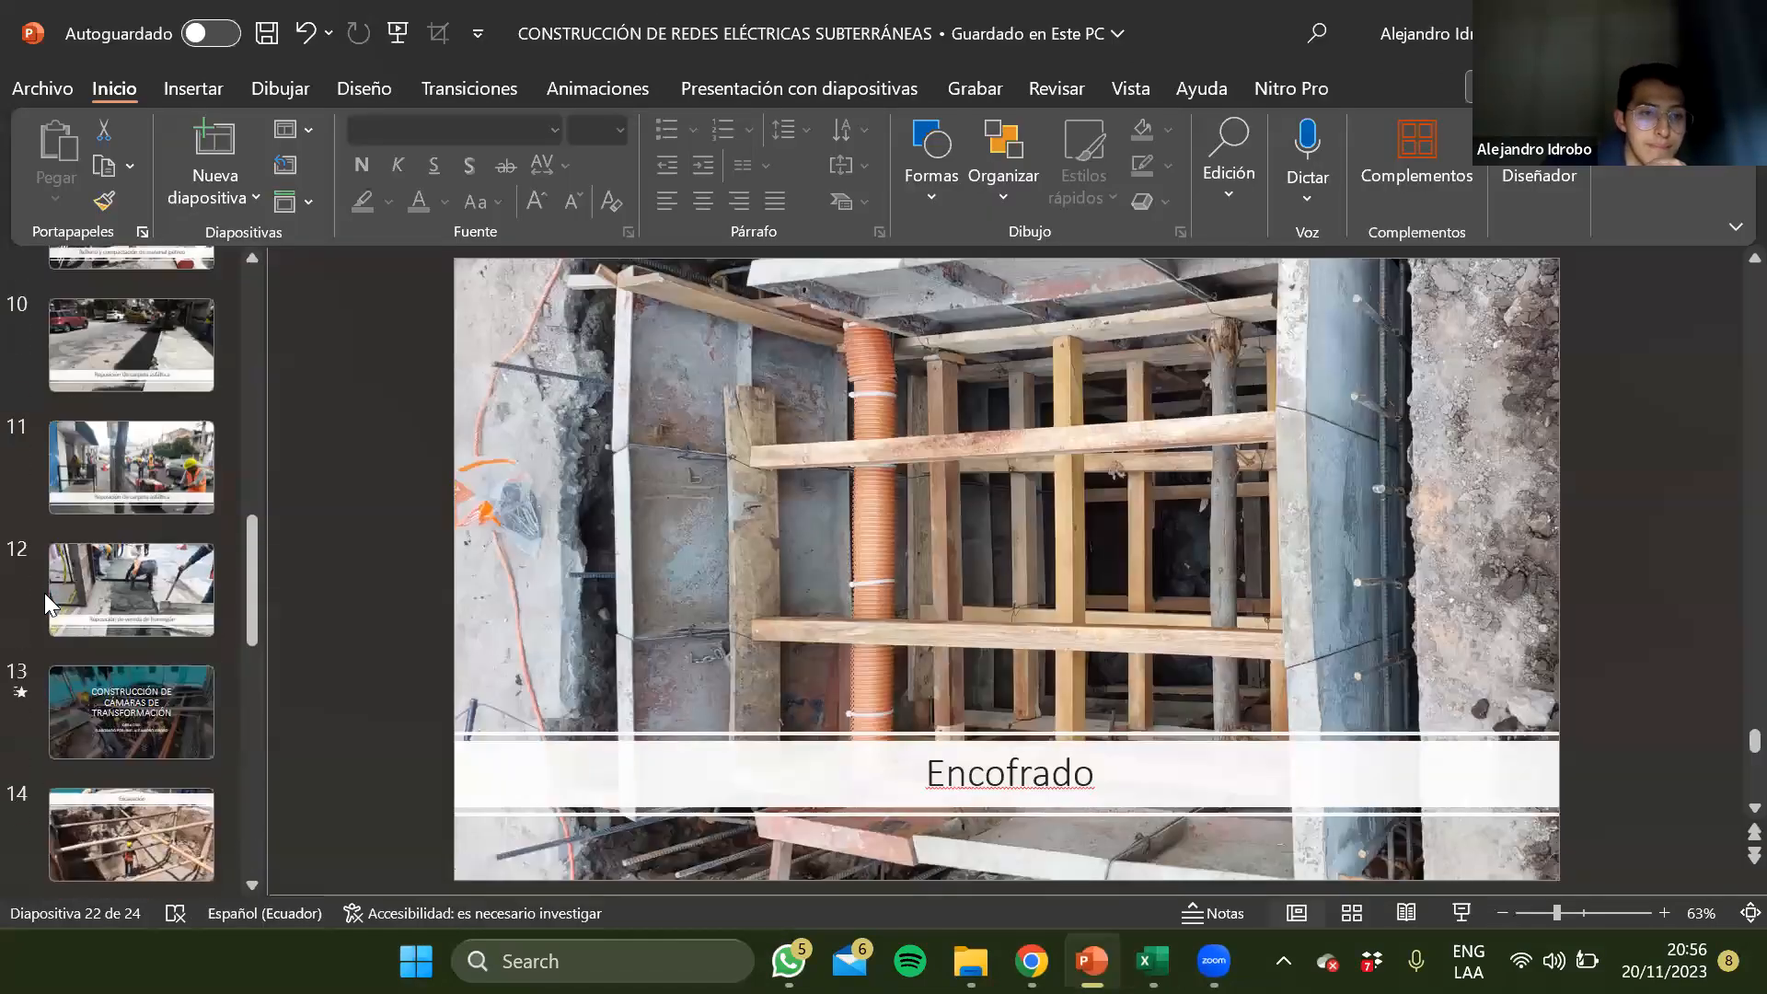
scroll(44, 593, down, 10)
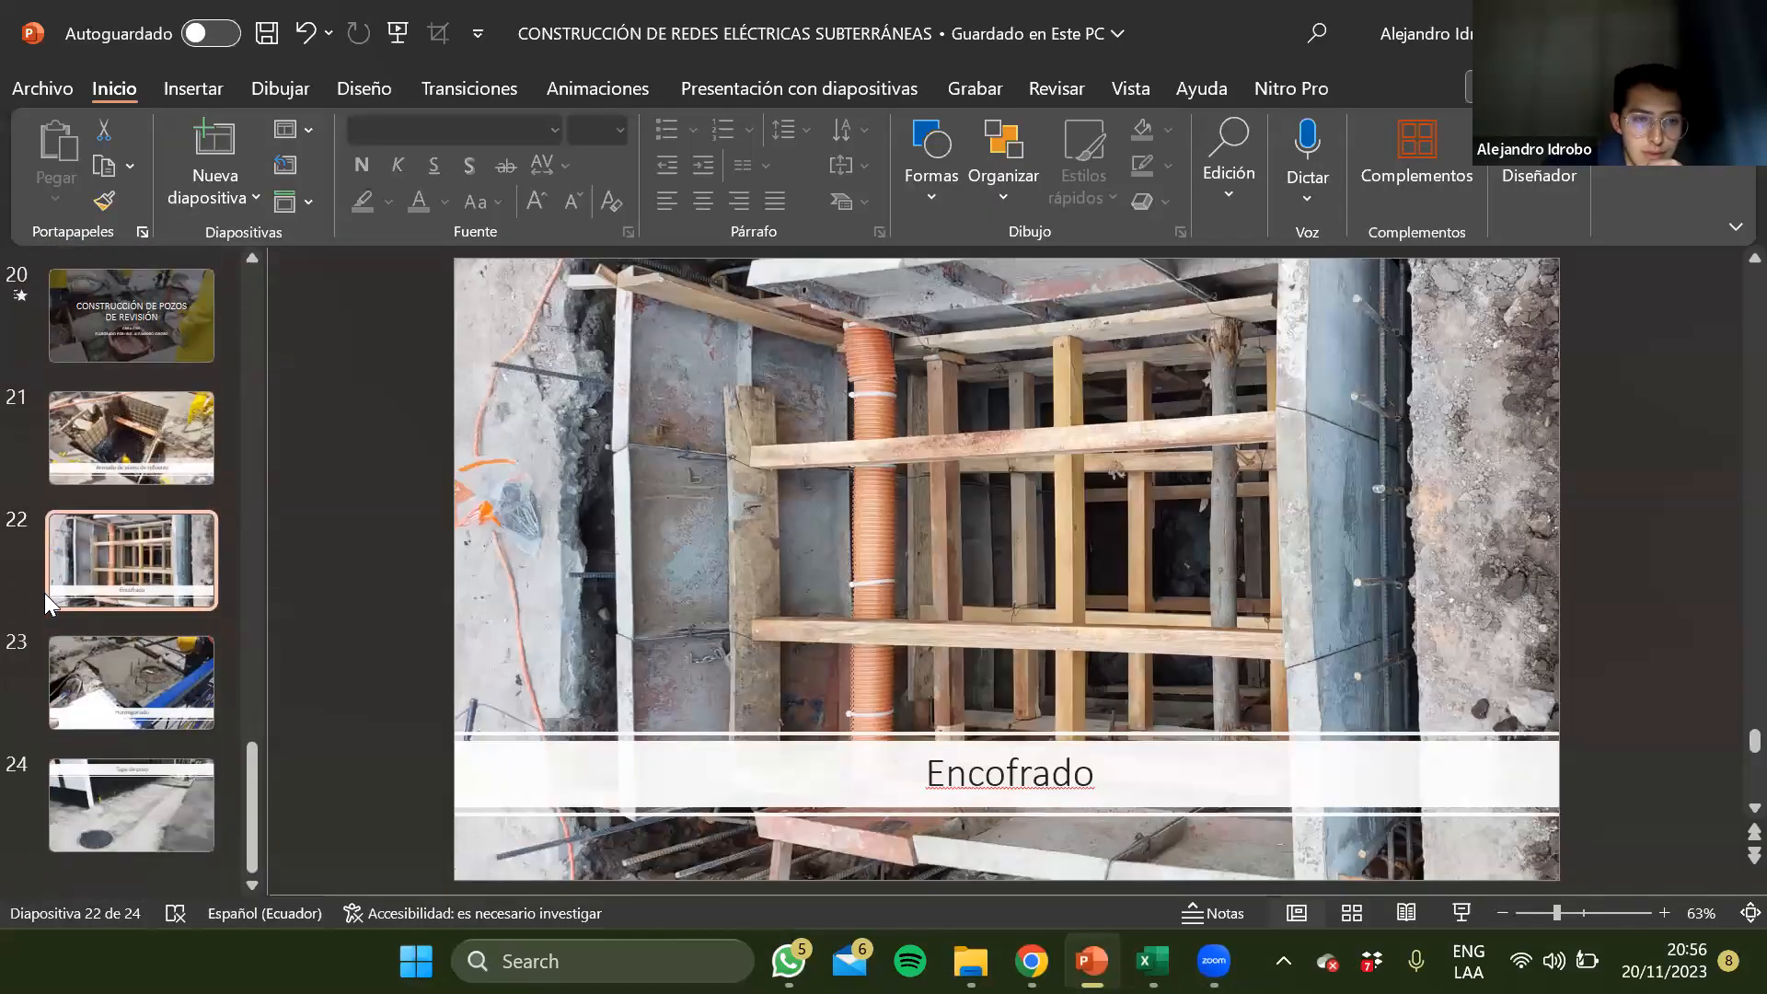
click(138, 764)
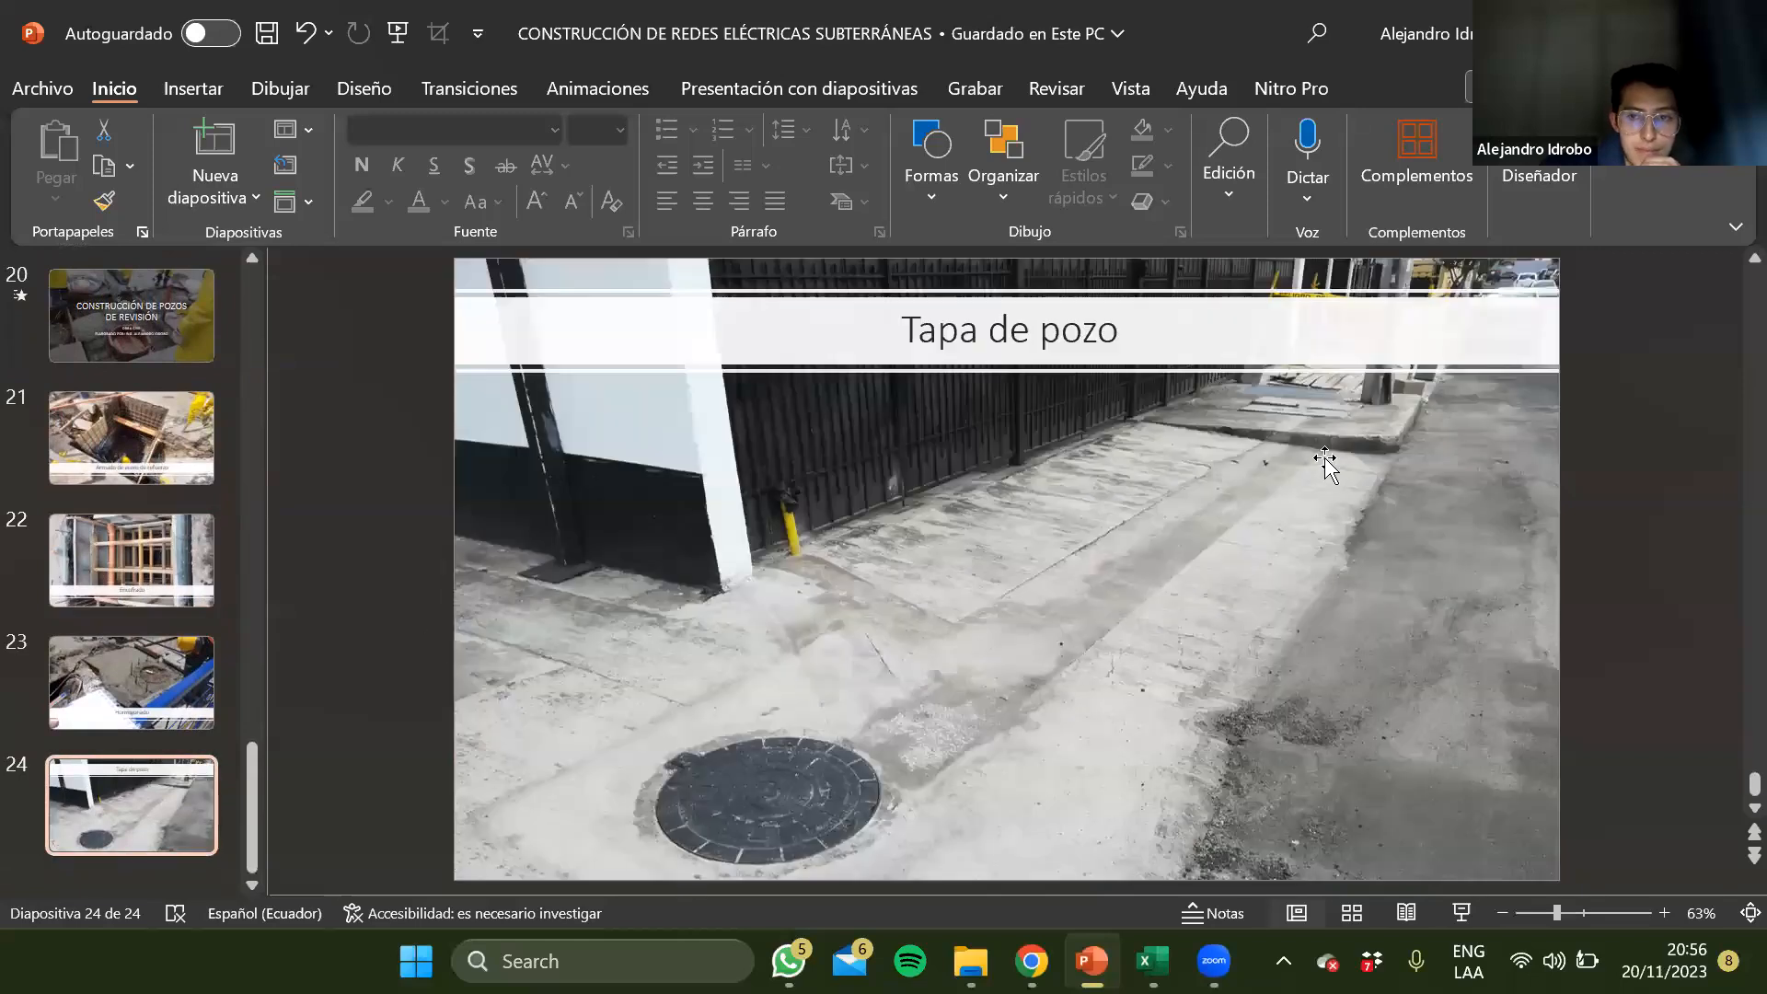
Shift the photo on the Tapa de pozo slide down and to the left, and examine its sidewalk gratings at 150% zoom
click(1326, 402)
scroll(1326, 403, up, 10)
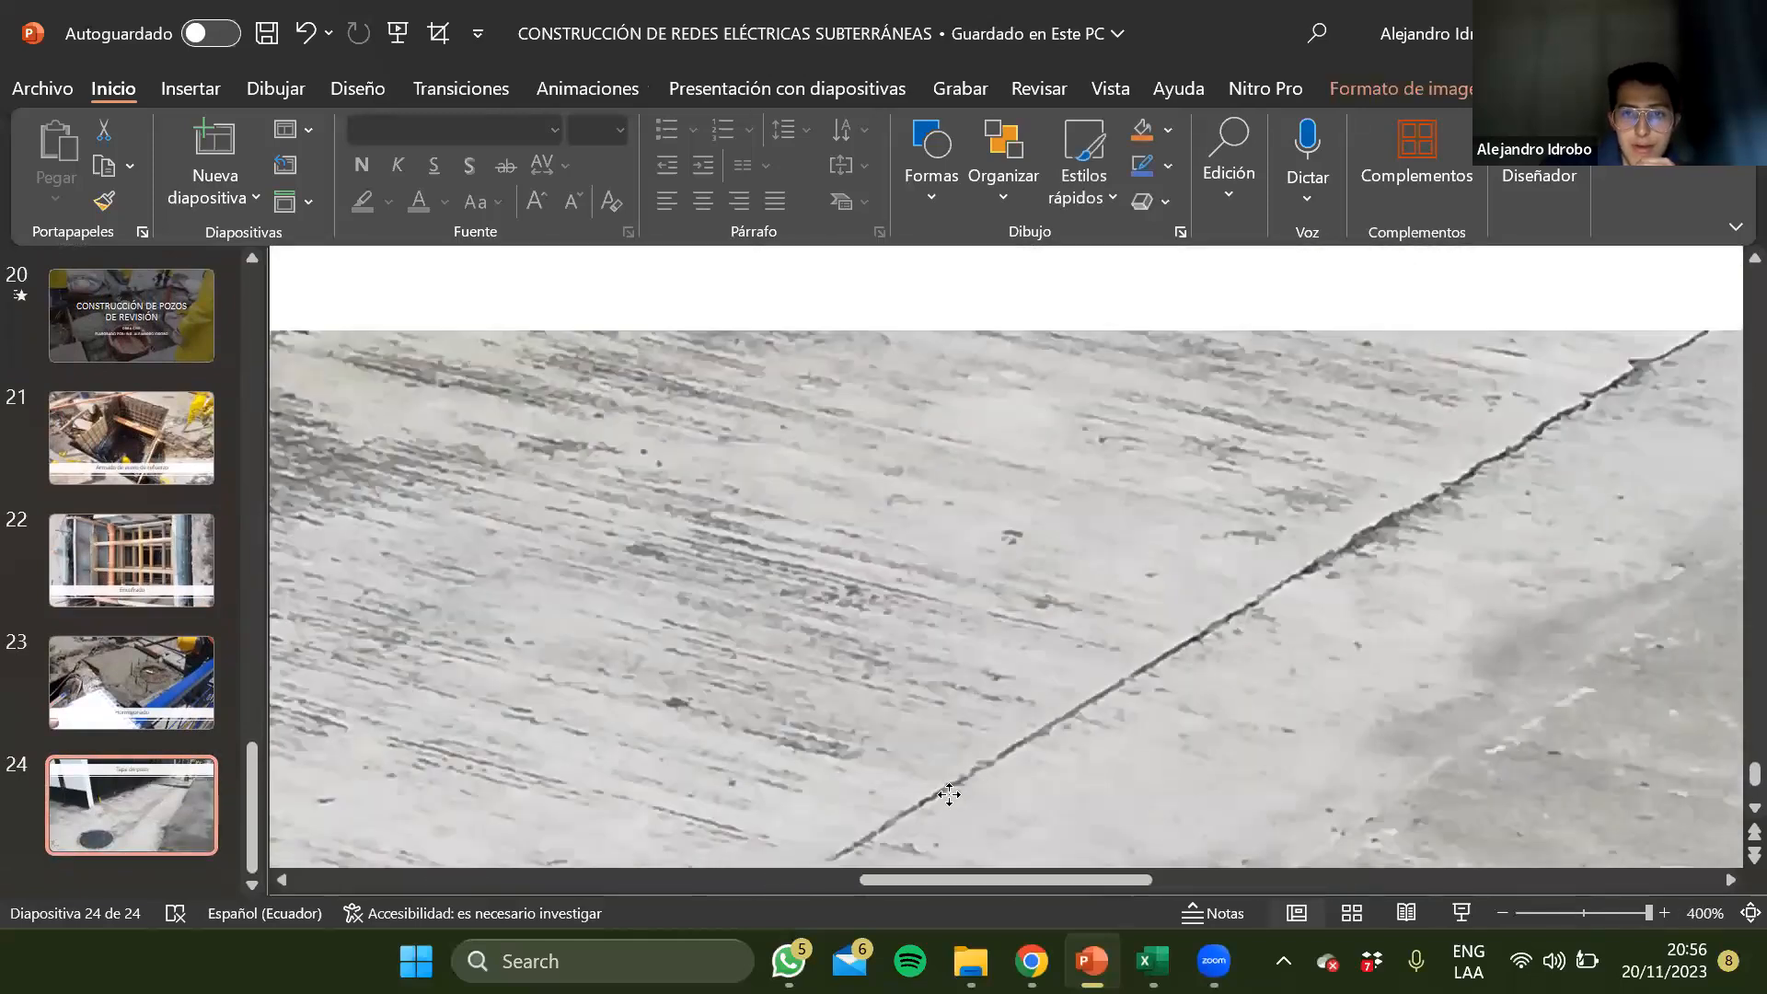
drag(1326, 402, 949, 795)
drag(1424, 430, 1236, 577)
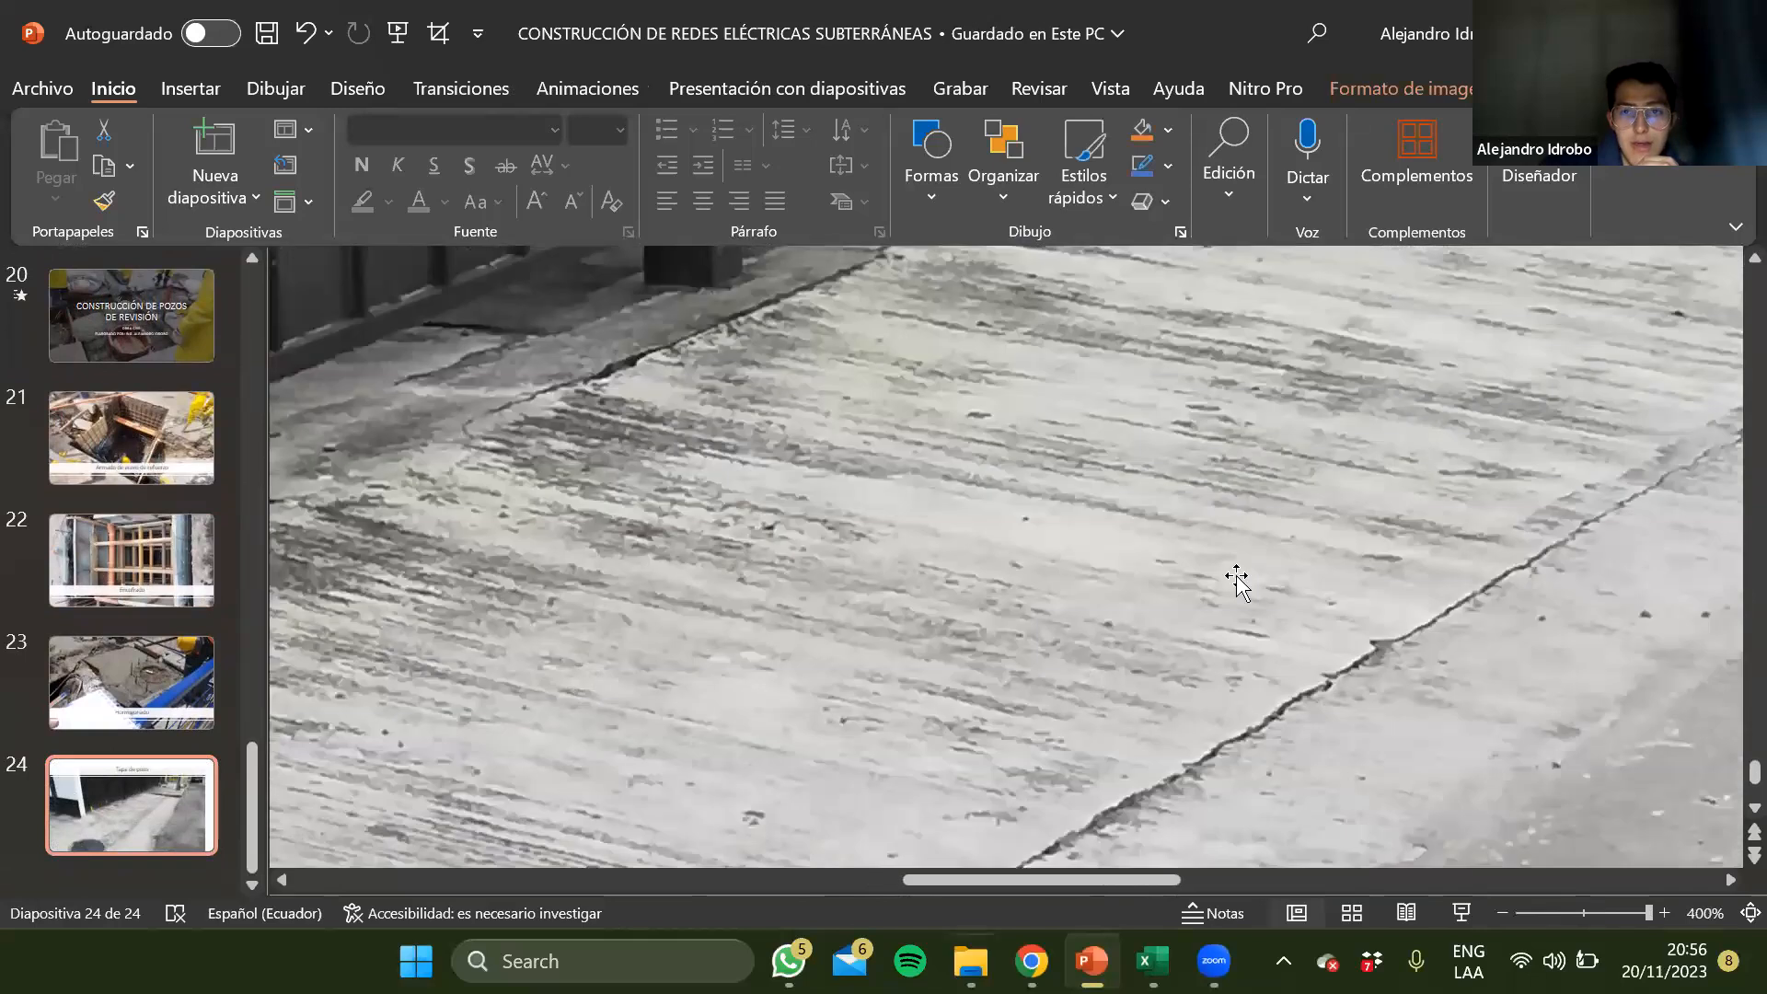
scroll(1197, 534, down, 5)
scroll(1242, 505, up, 4)
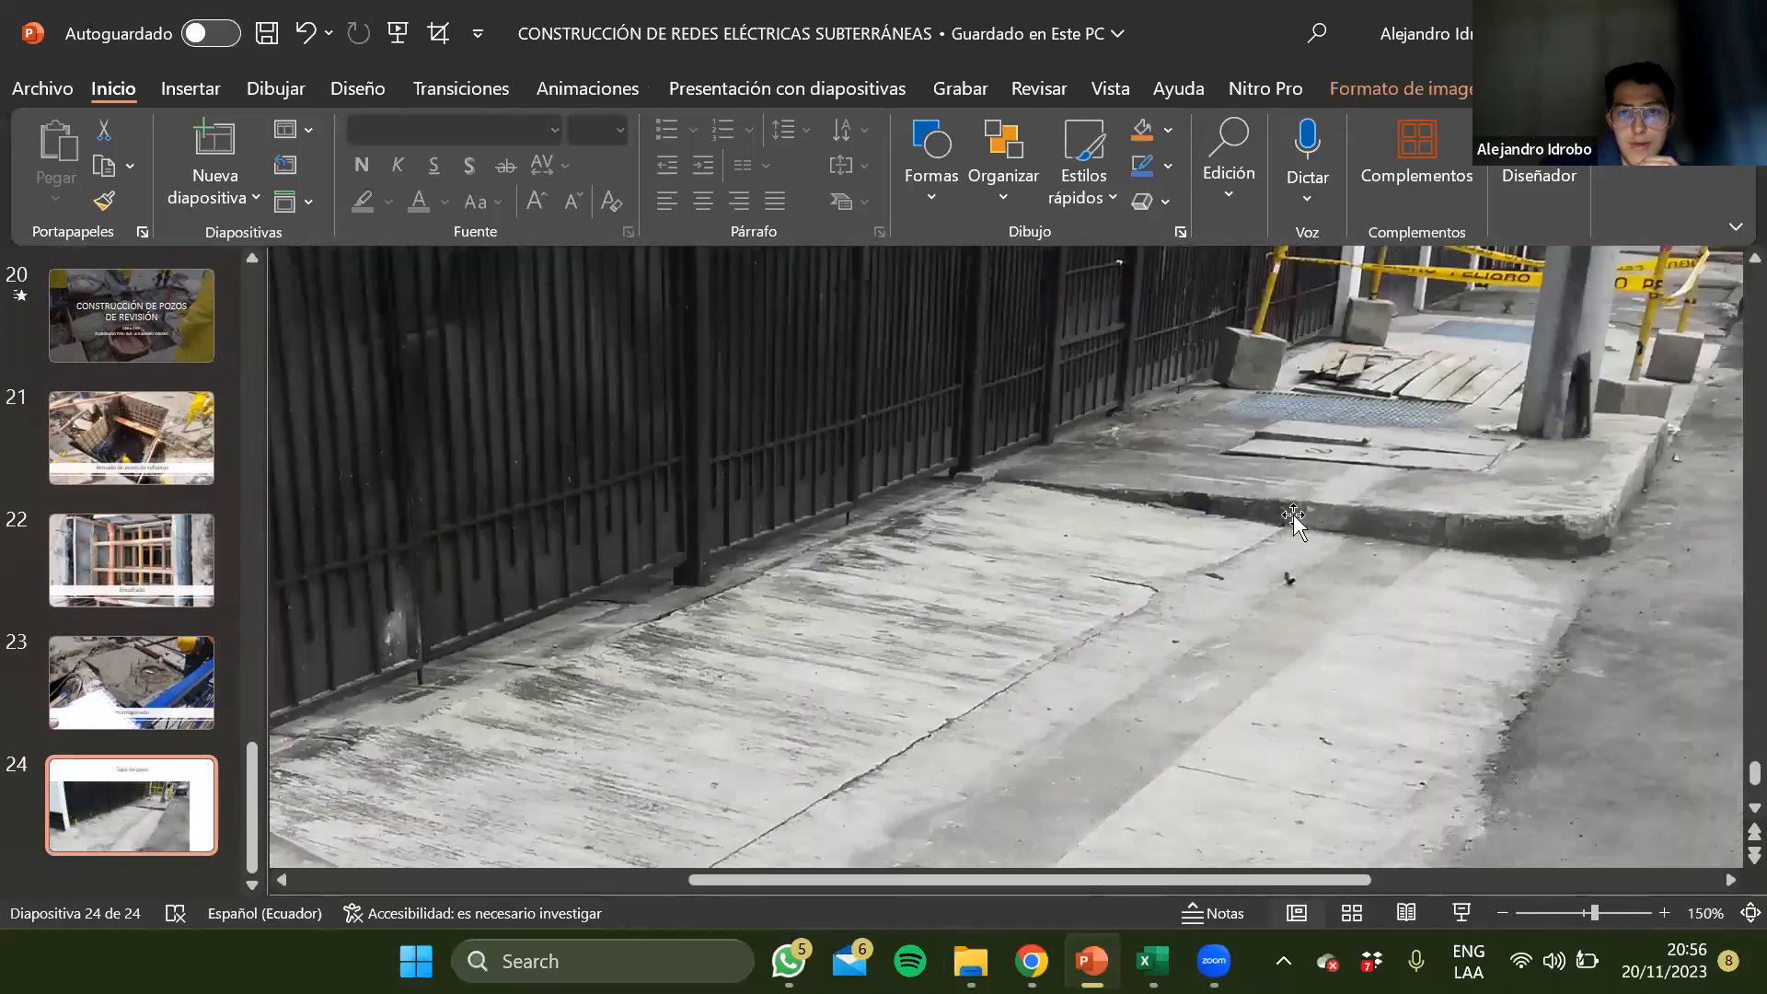
drag(1293, 515, 1224, 576)
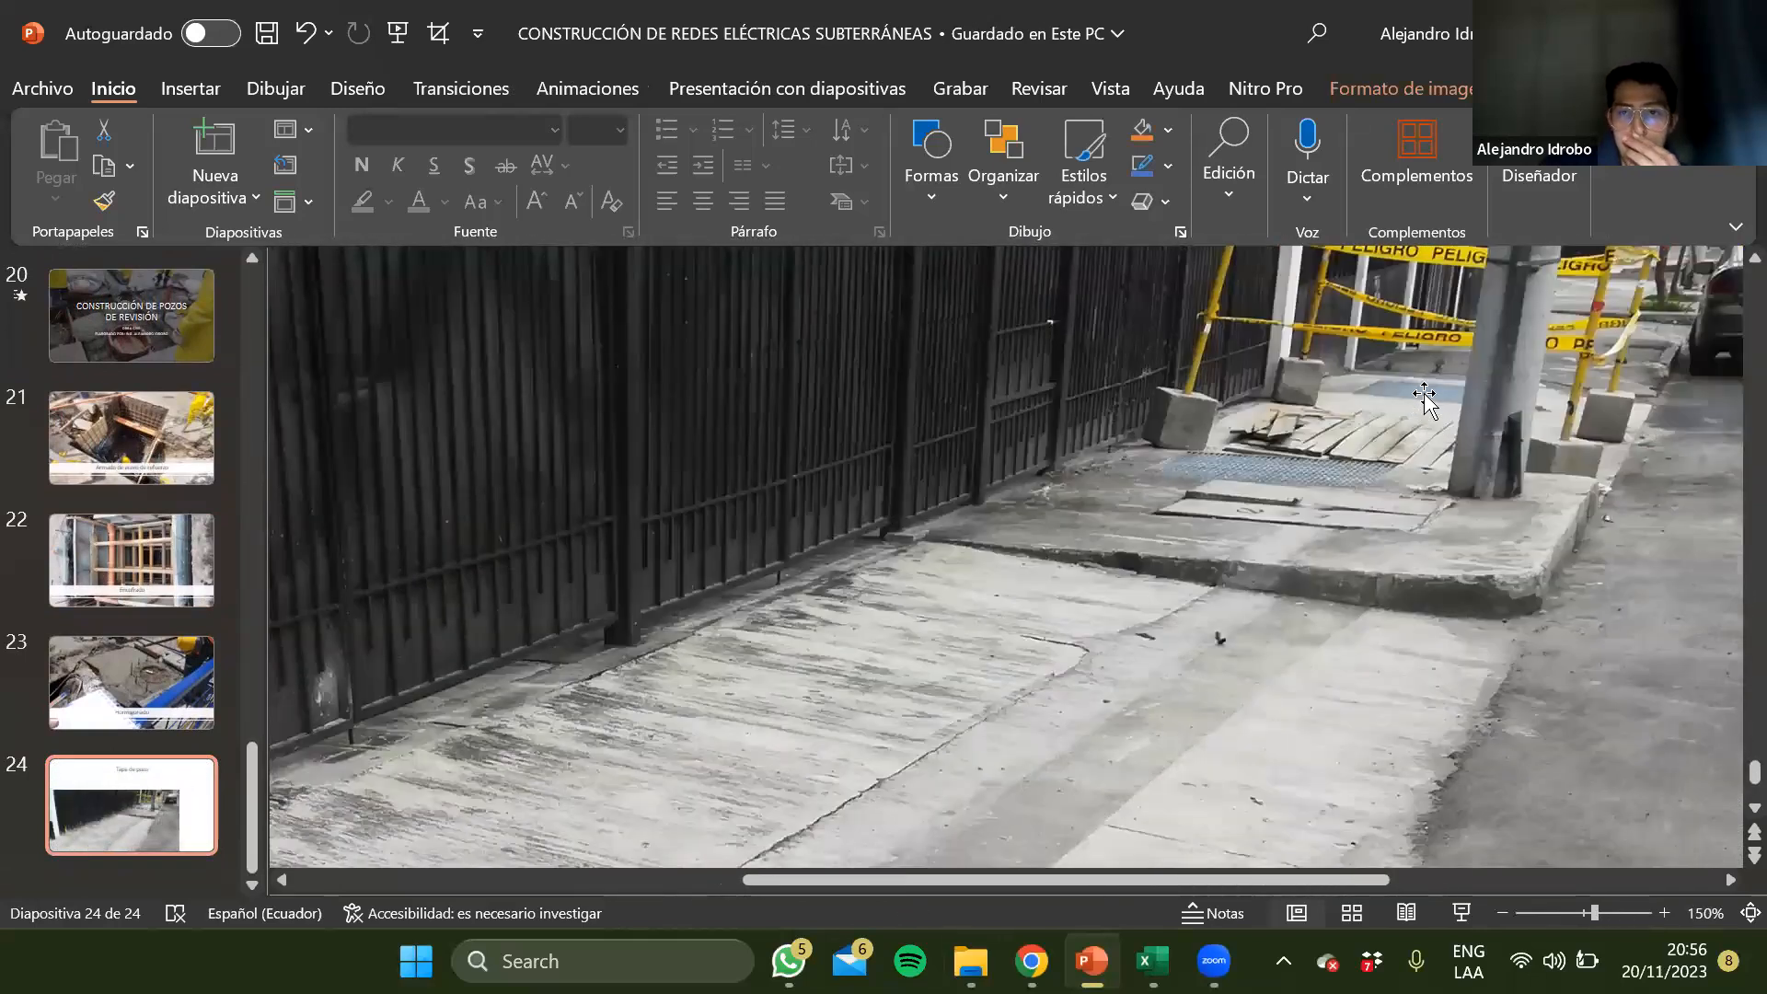
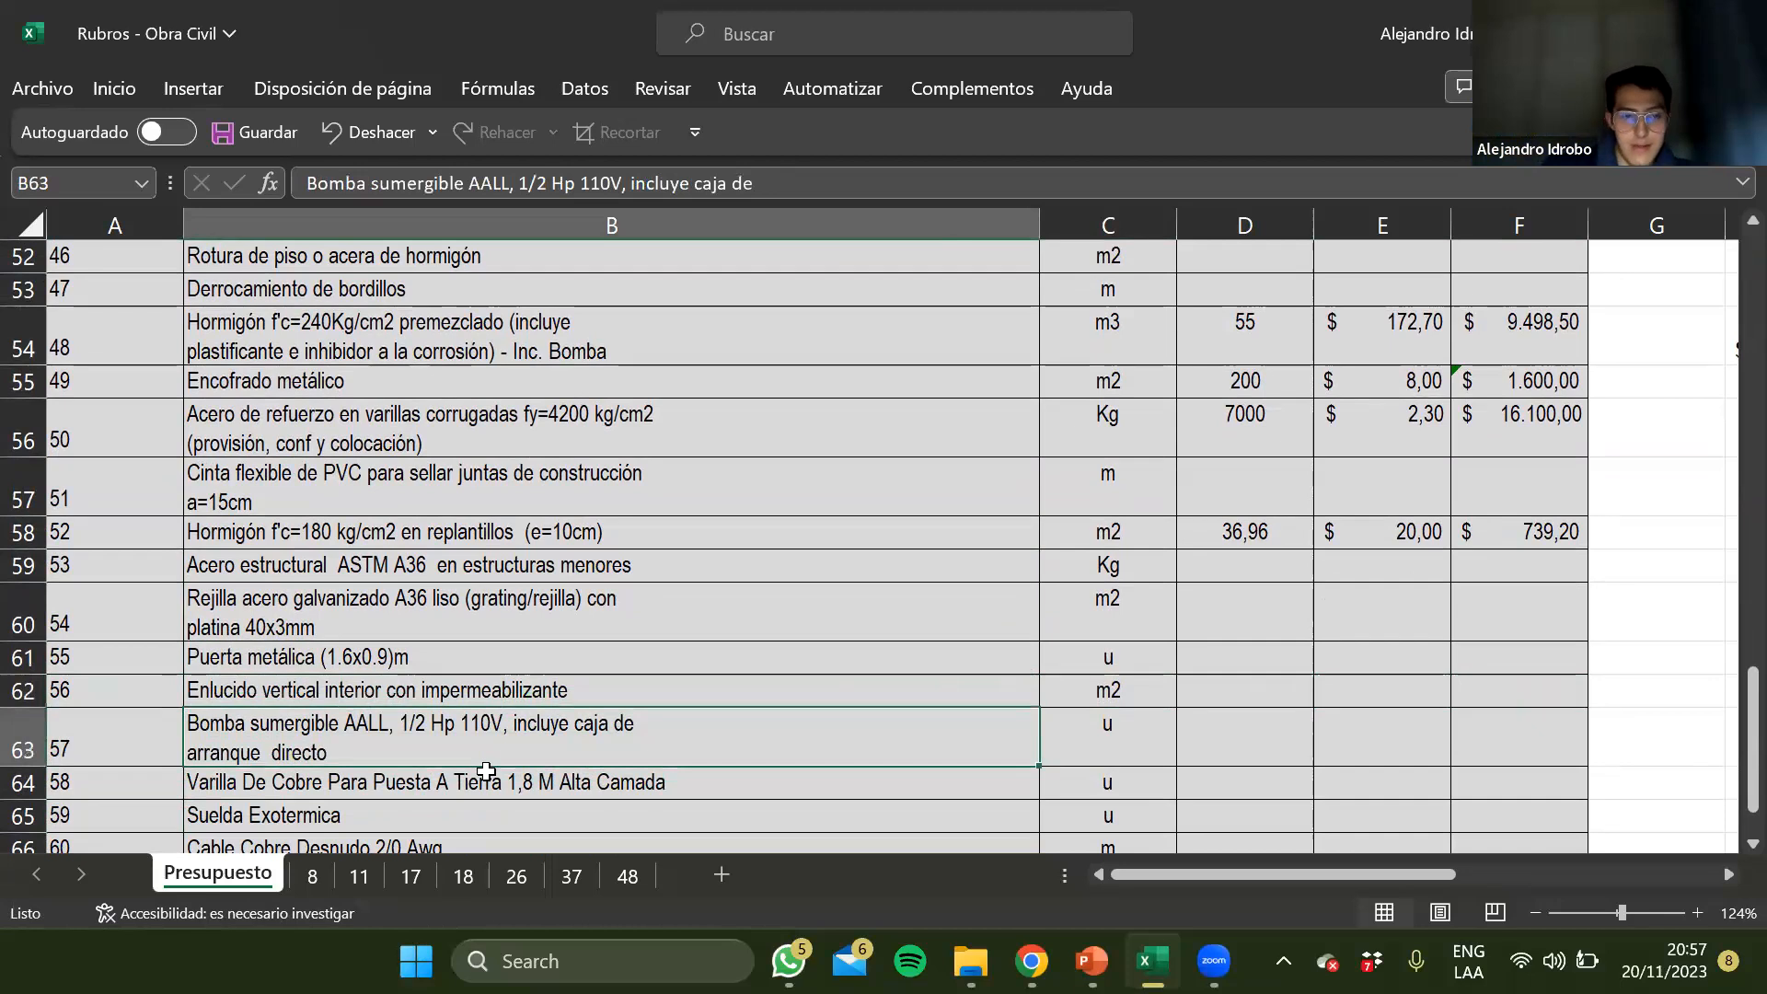
Review the grounding and ventilation items from Varilla De Cobre in row 64 to Ventana de ventilación de 70x70 in row 68
click(486, 773)
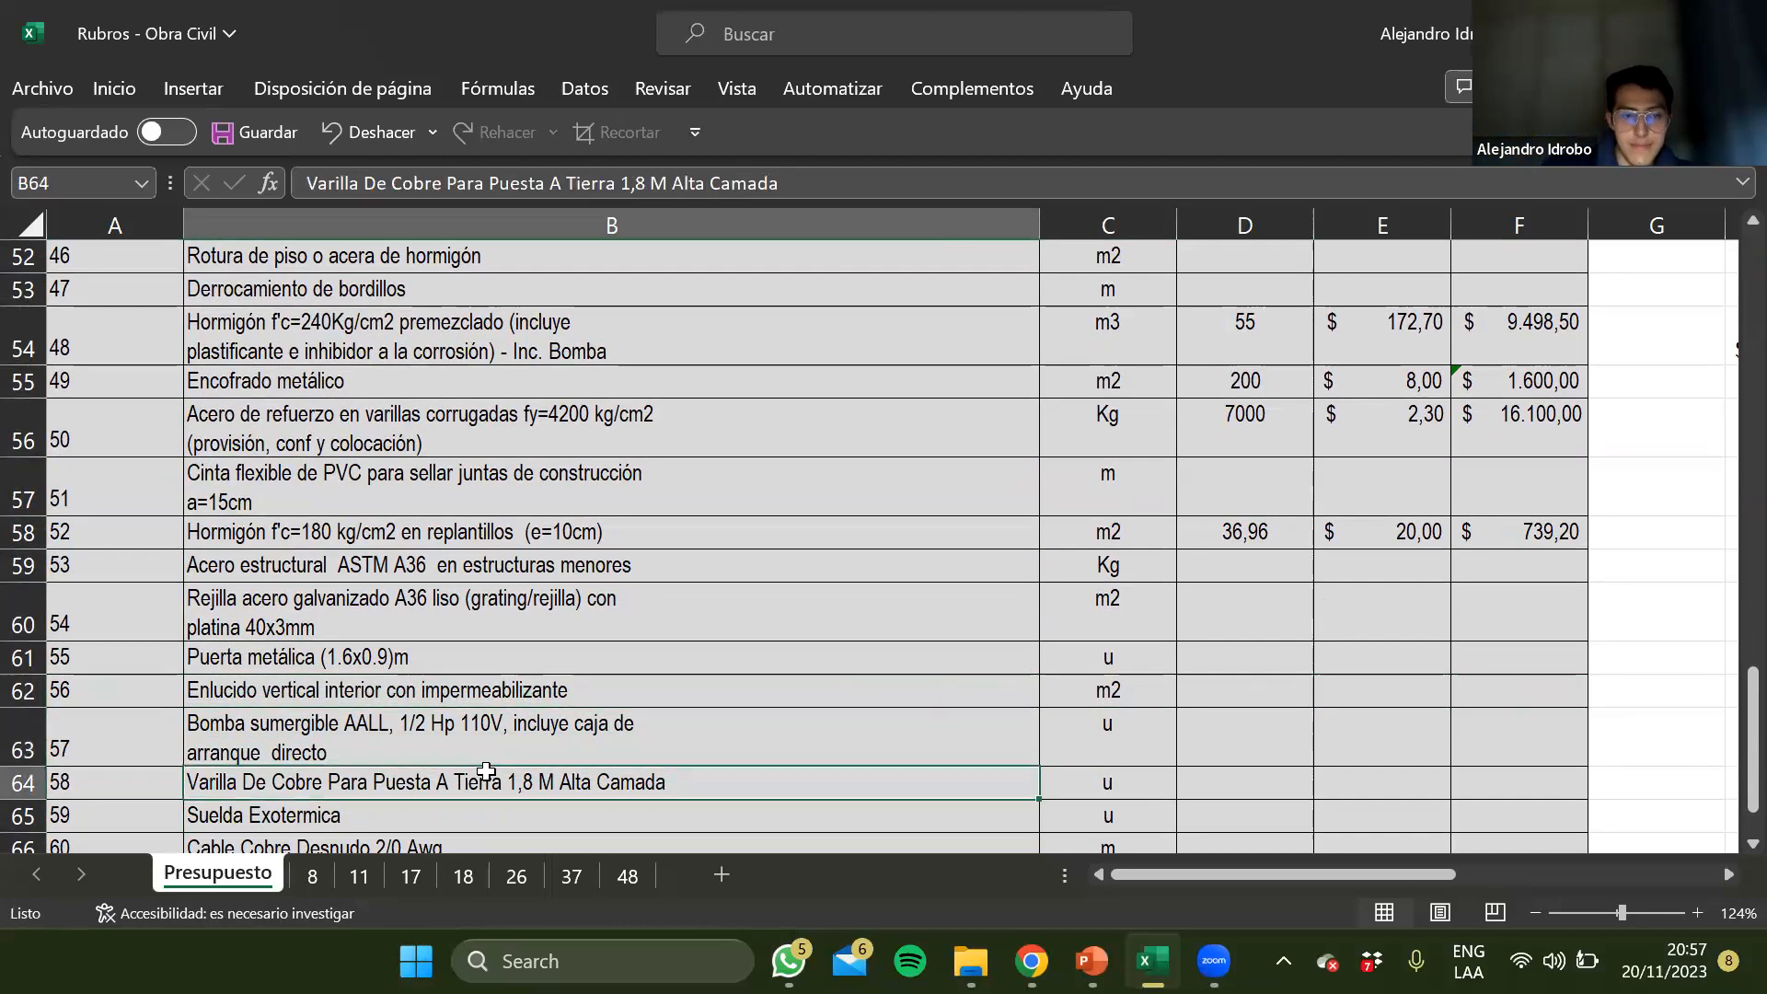
scroll(499, 700, down, 1)
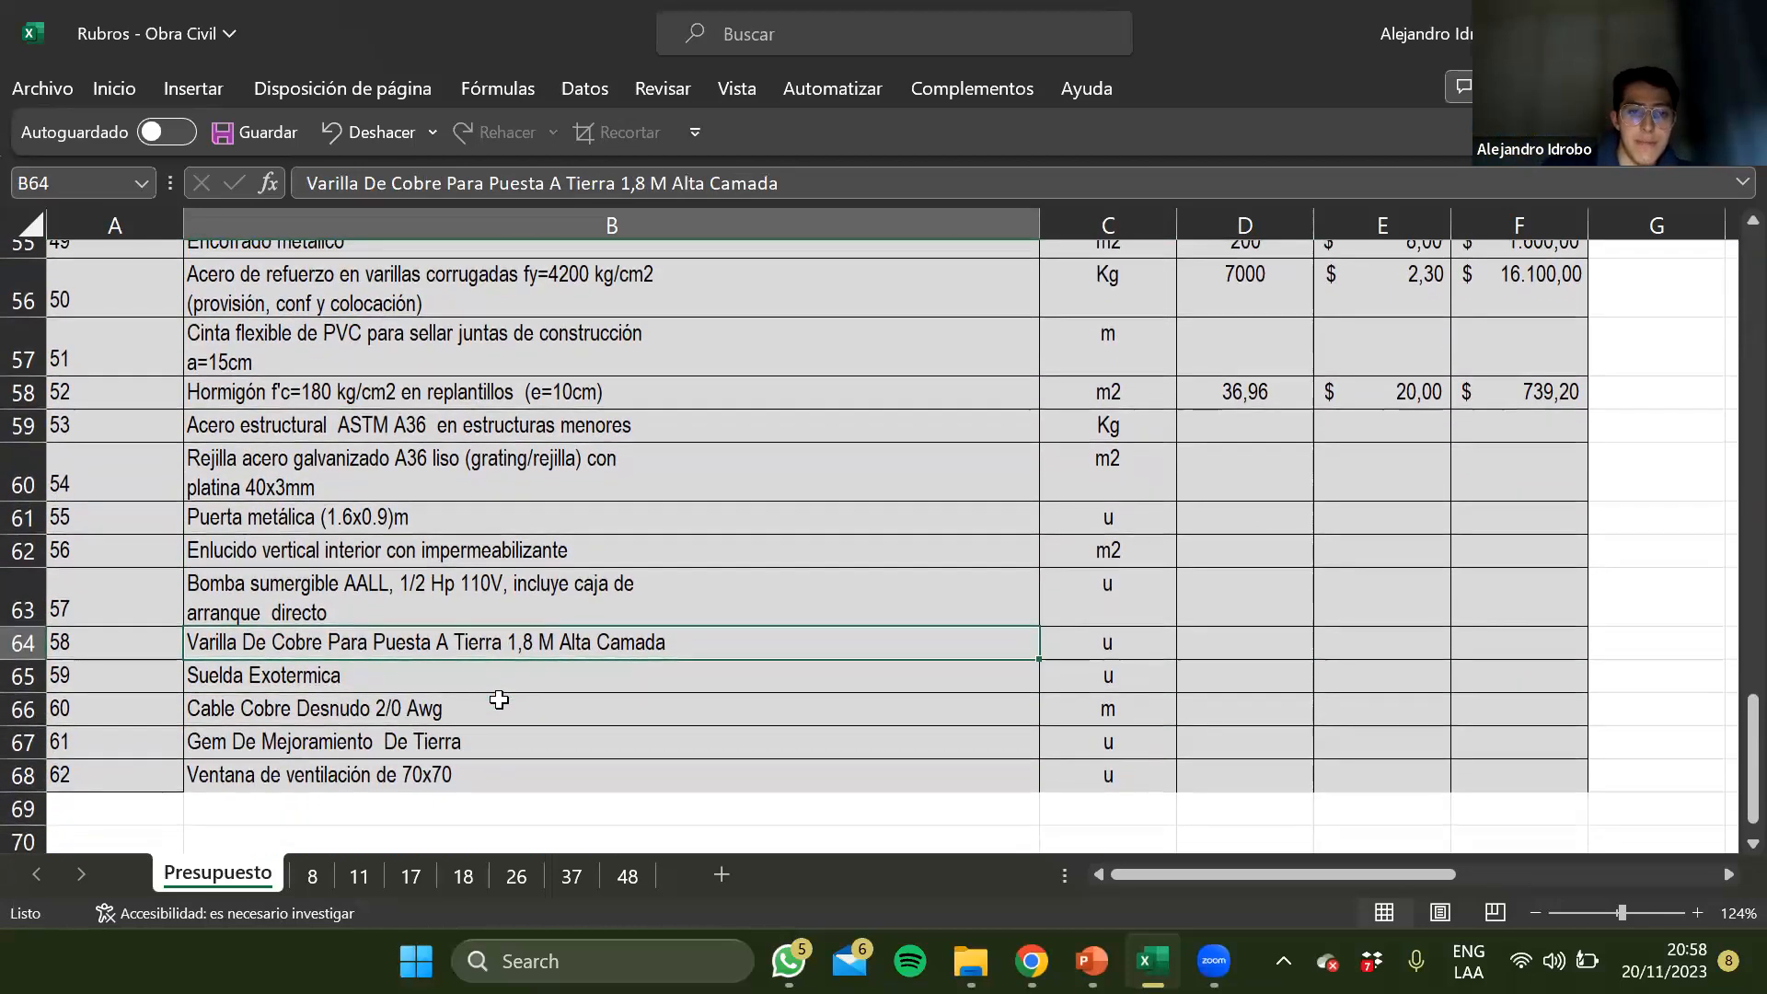
key(Down)
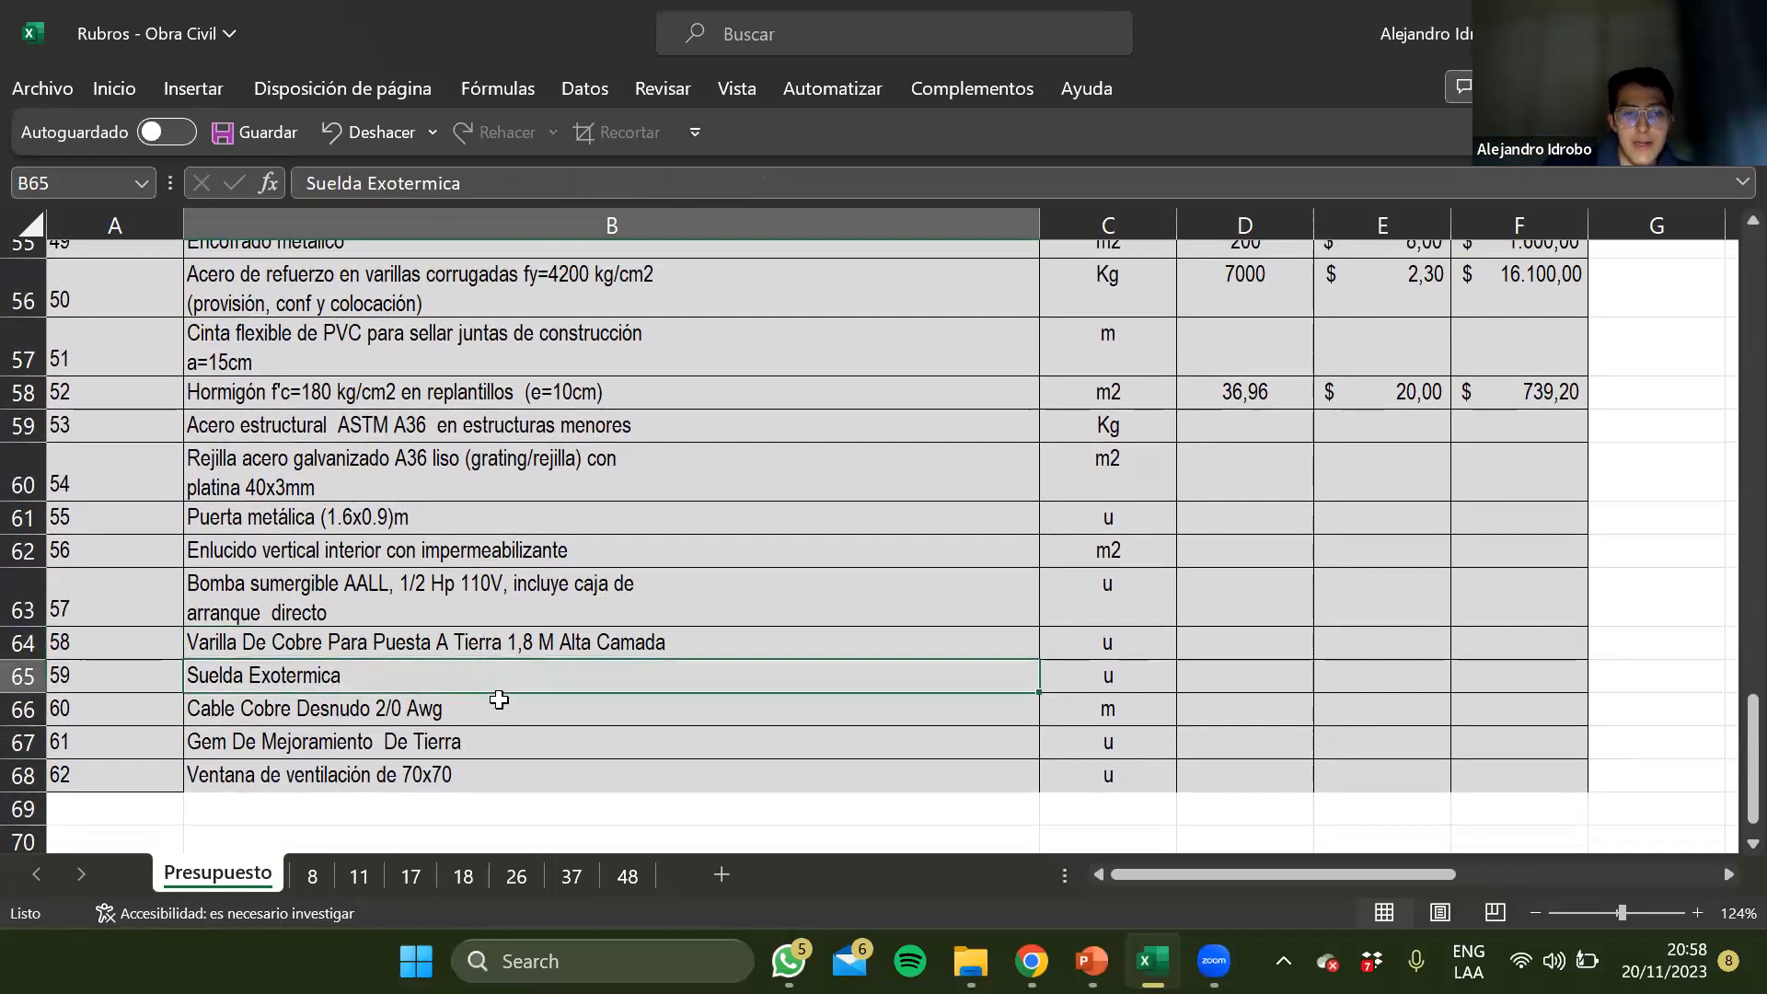
key(Down)
key(Down)
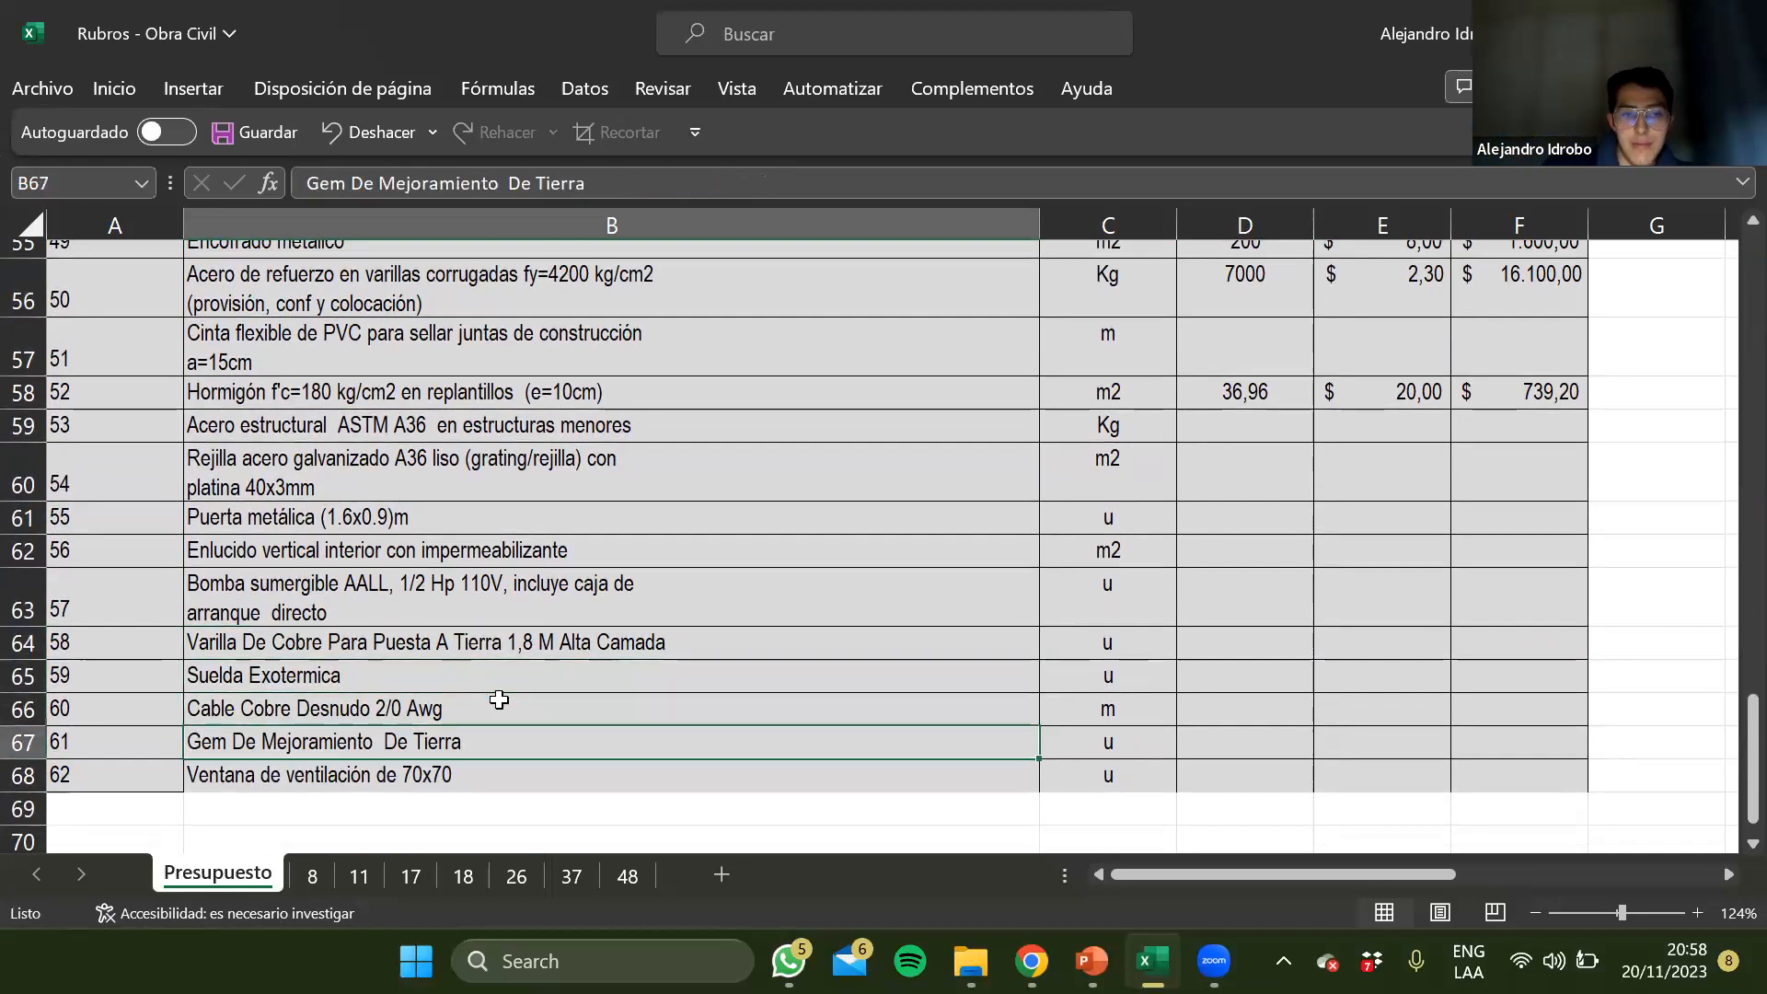
key(Down)
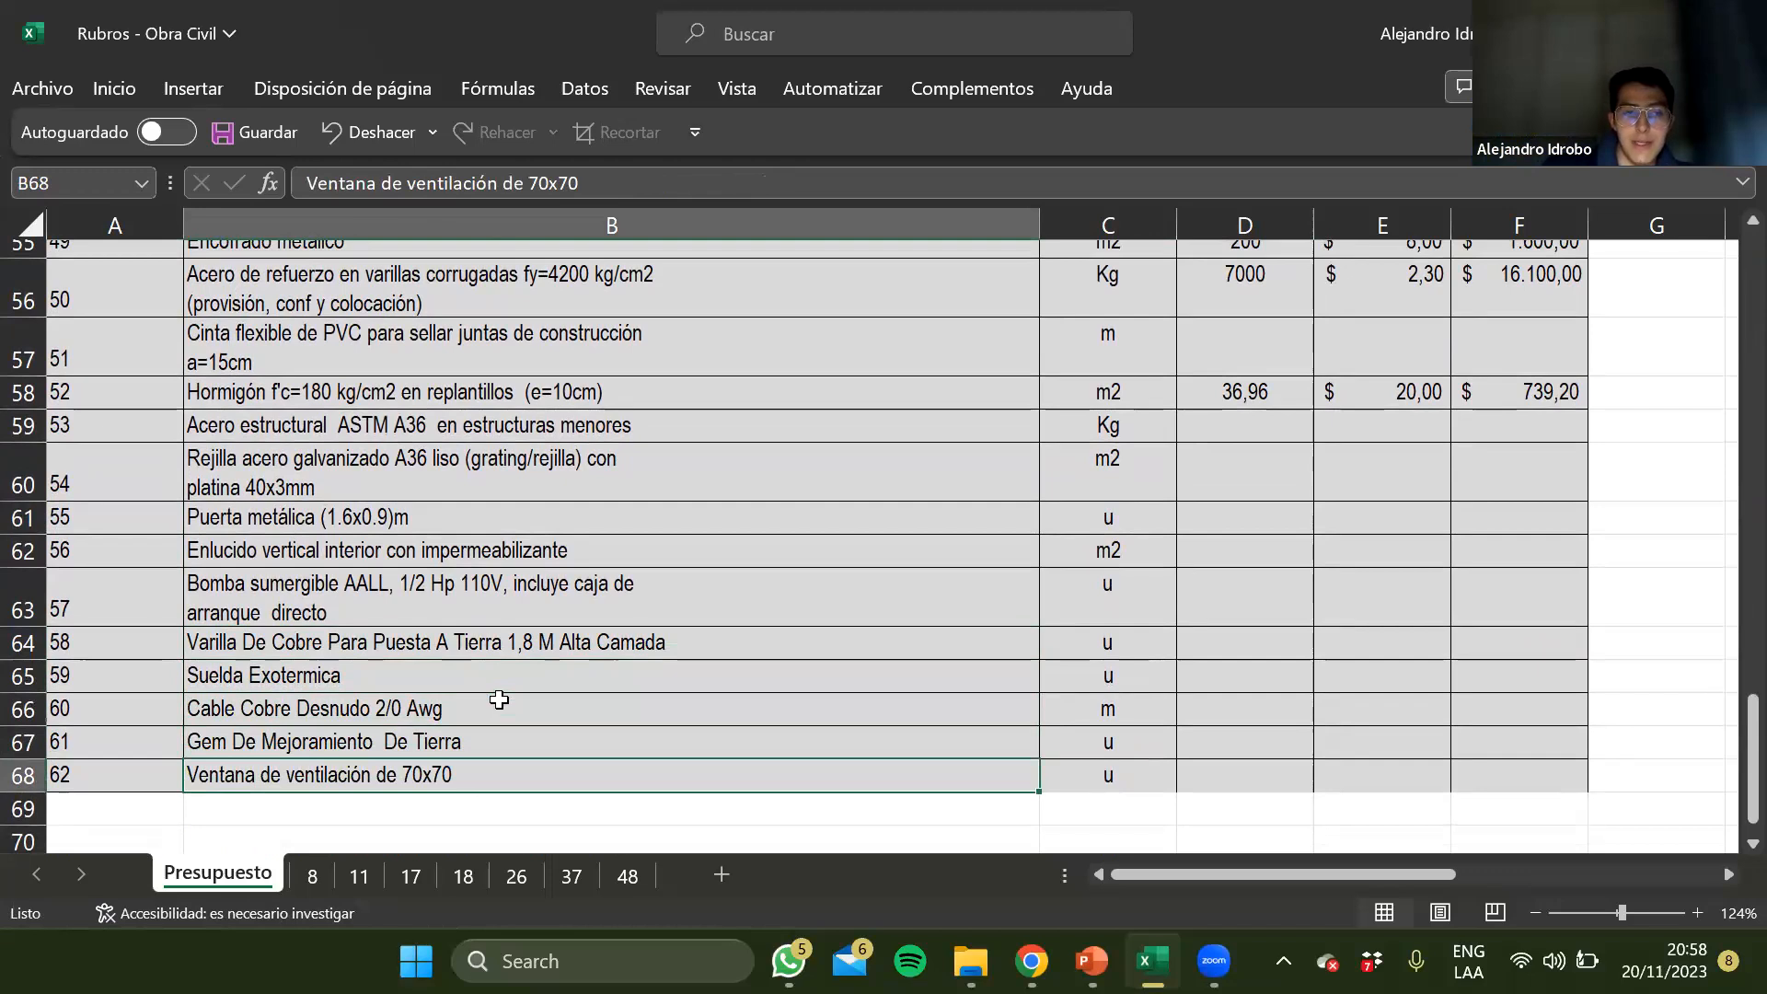
Go back over the transformer chamber items from the ventilation window in row 68 up to Corte de carpeta asfáltica in row 49
click(385, 545)
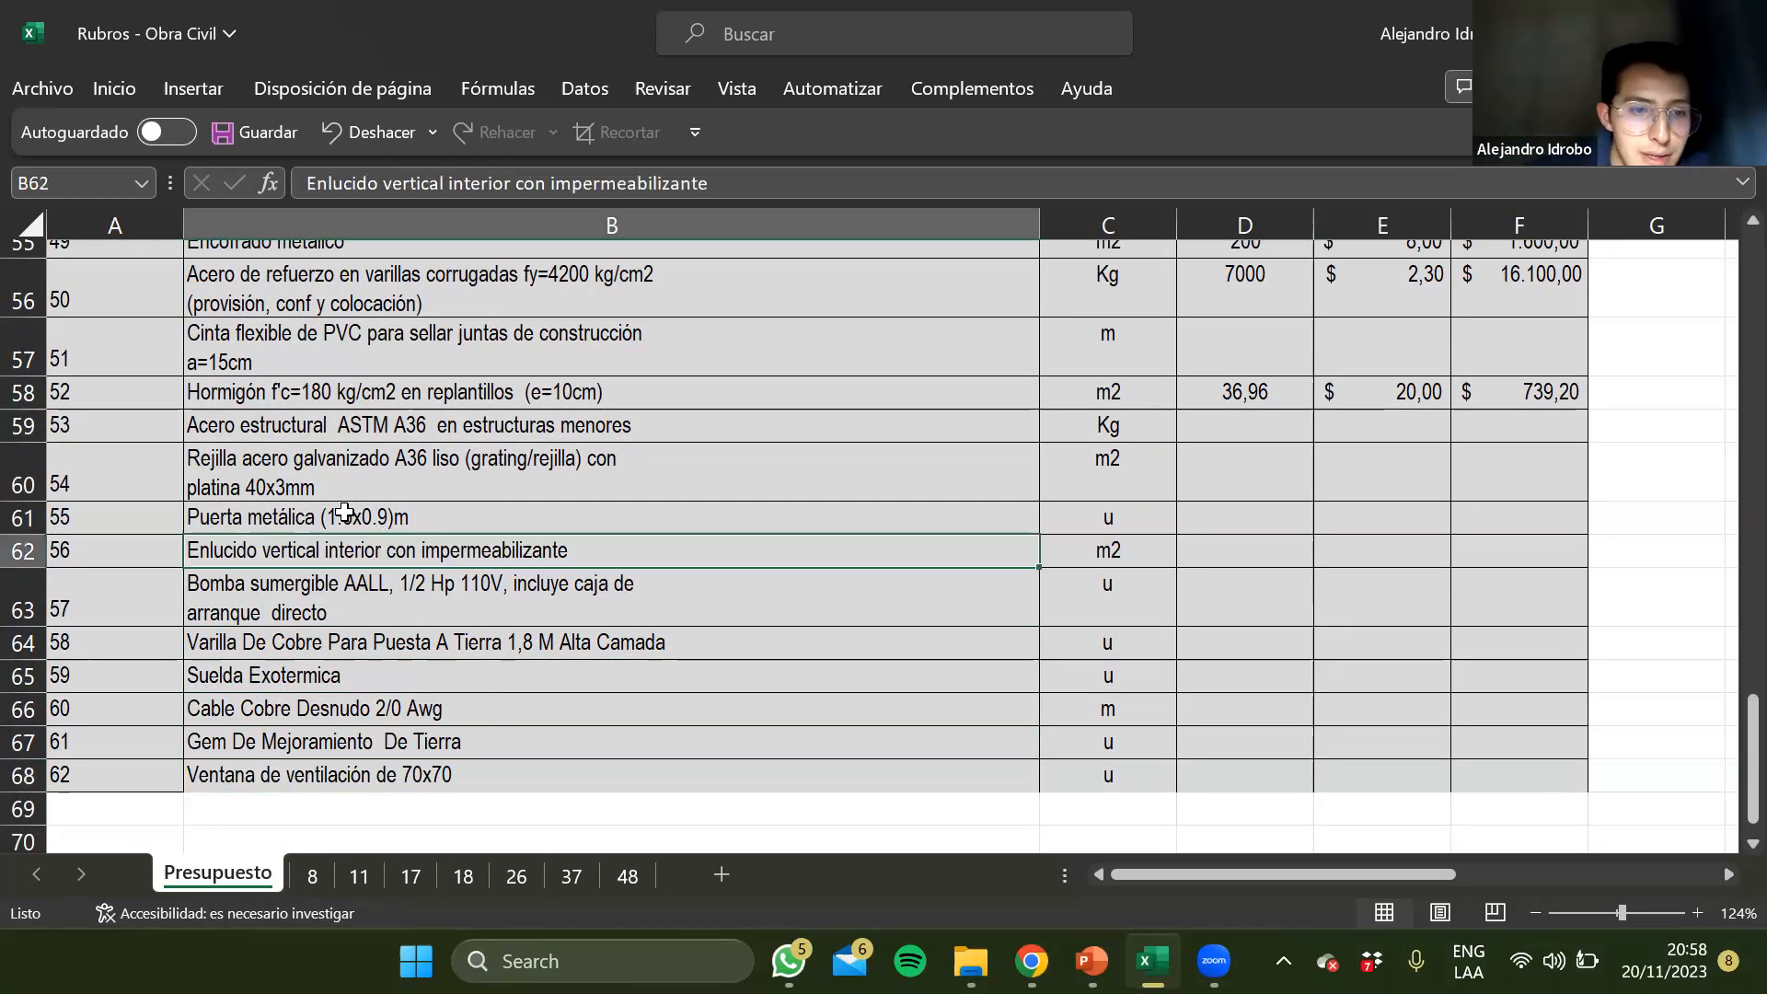
click(344, 513)
click(324, 797)
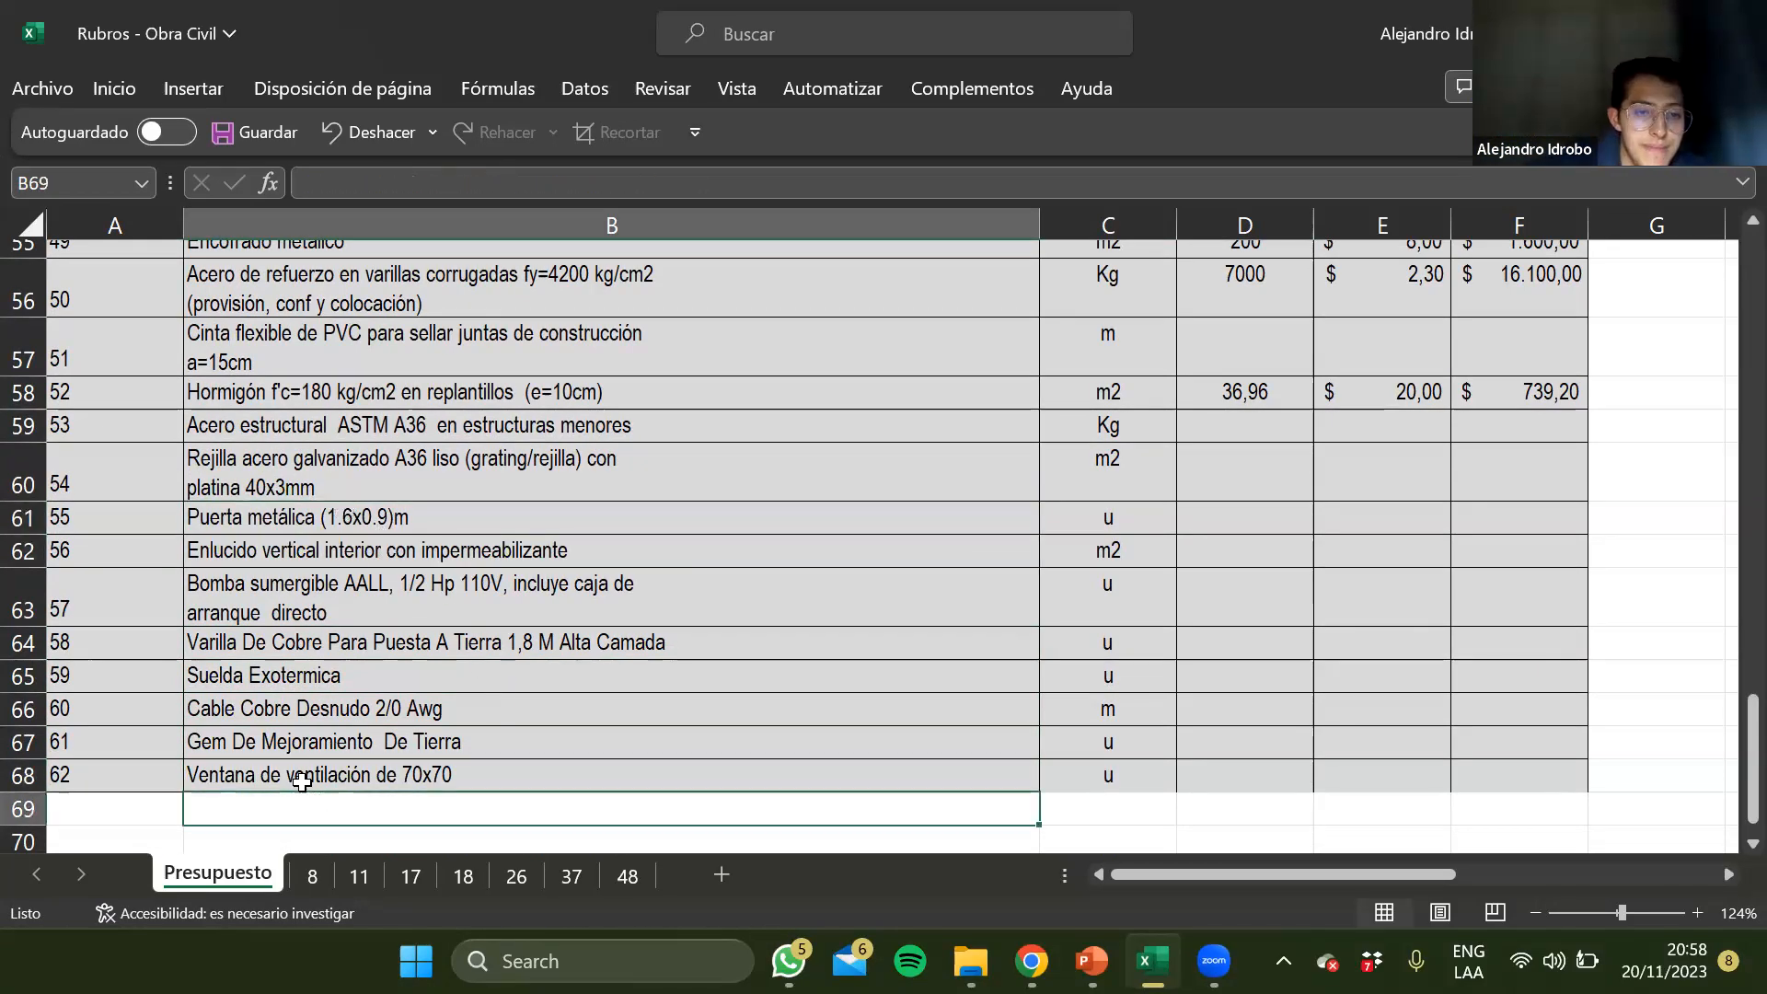
click(301, 780)
scroll(383, 671, up, 1)
click(381, 674)
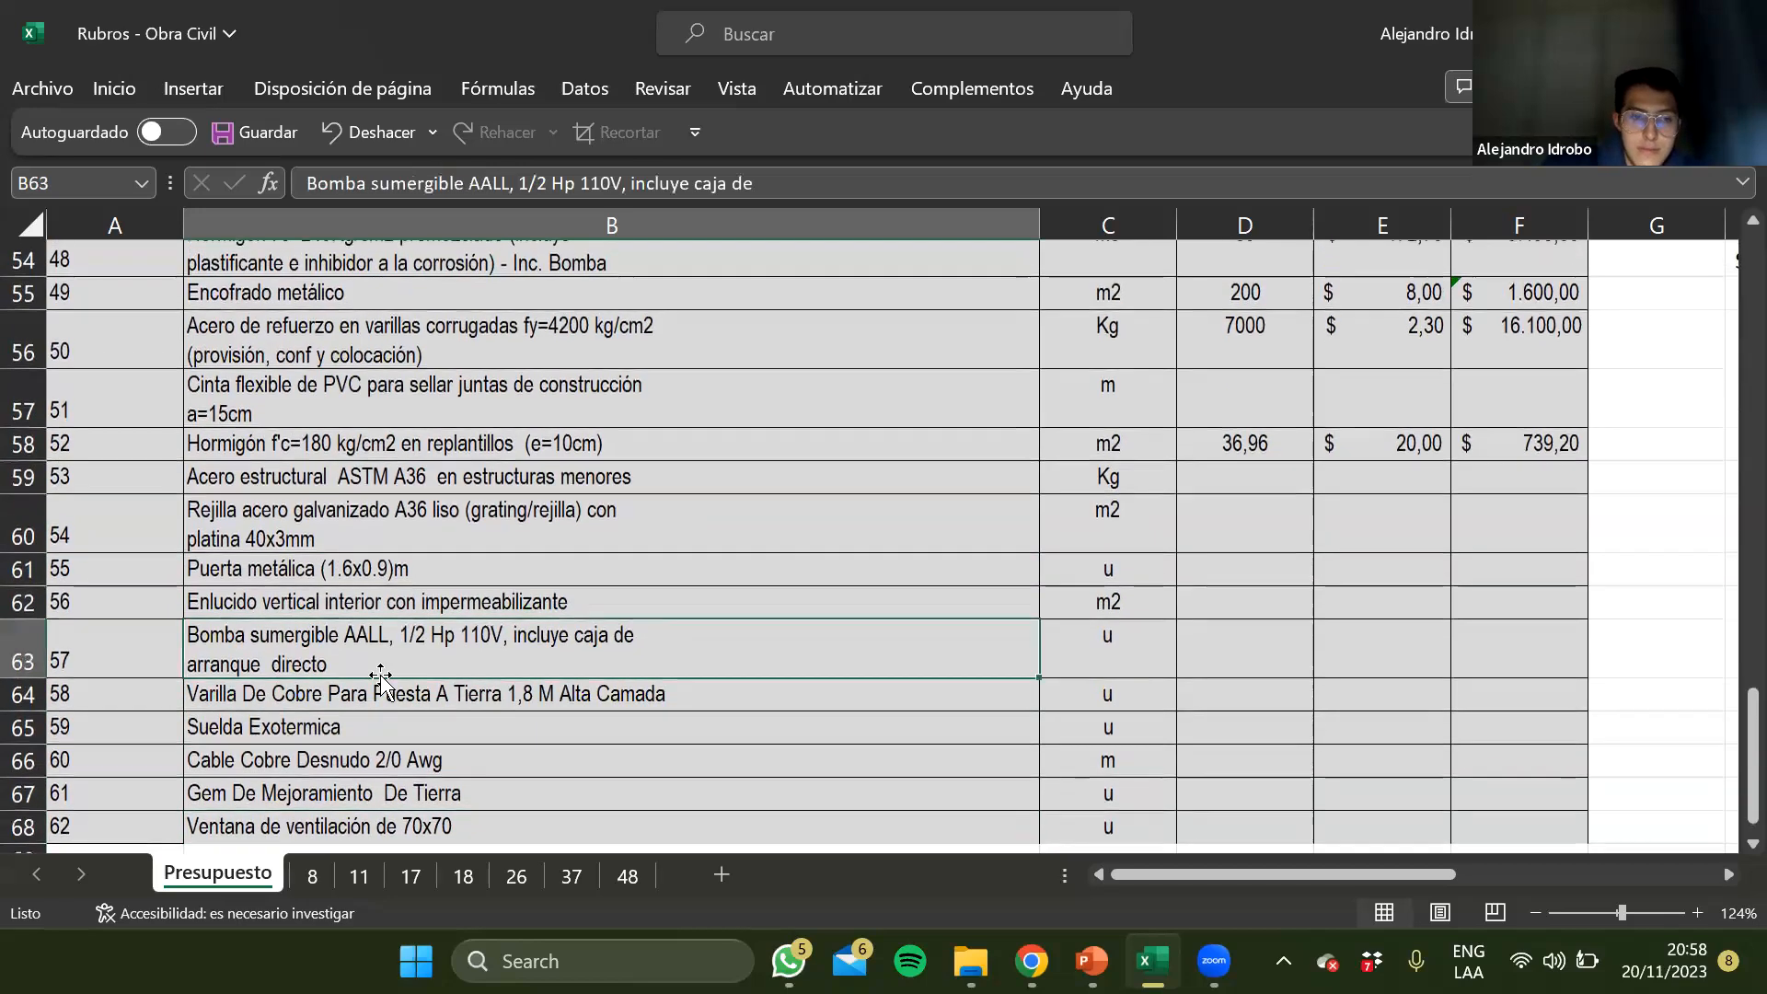
scroll(381, 635, up, 1)
click(383, 544)
scroll(380, 562, down, 1)
click(363, 657)
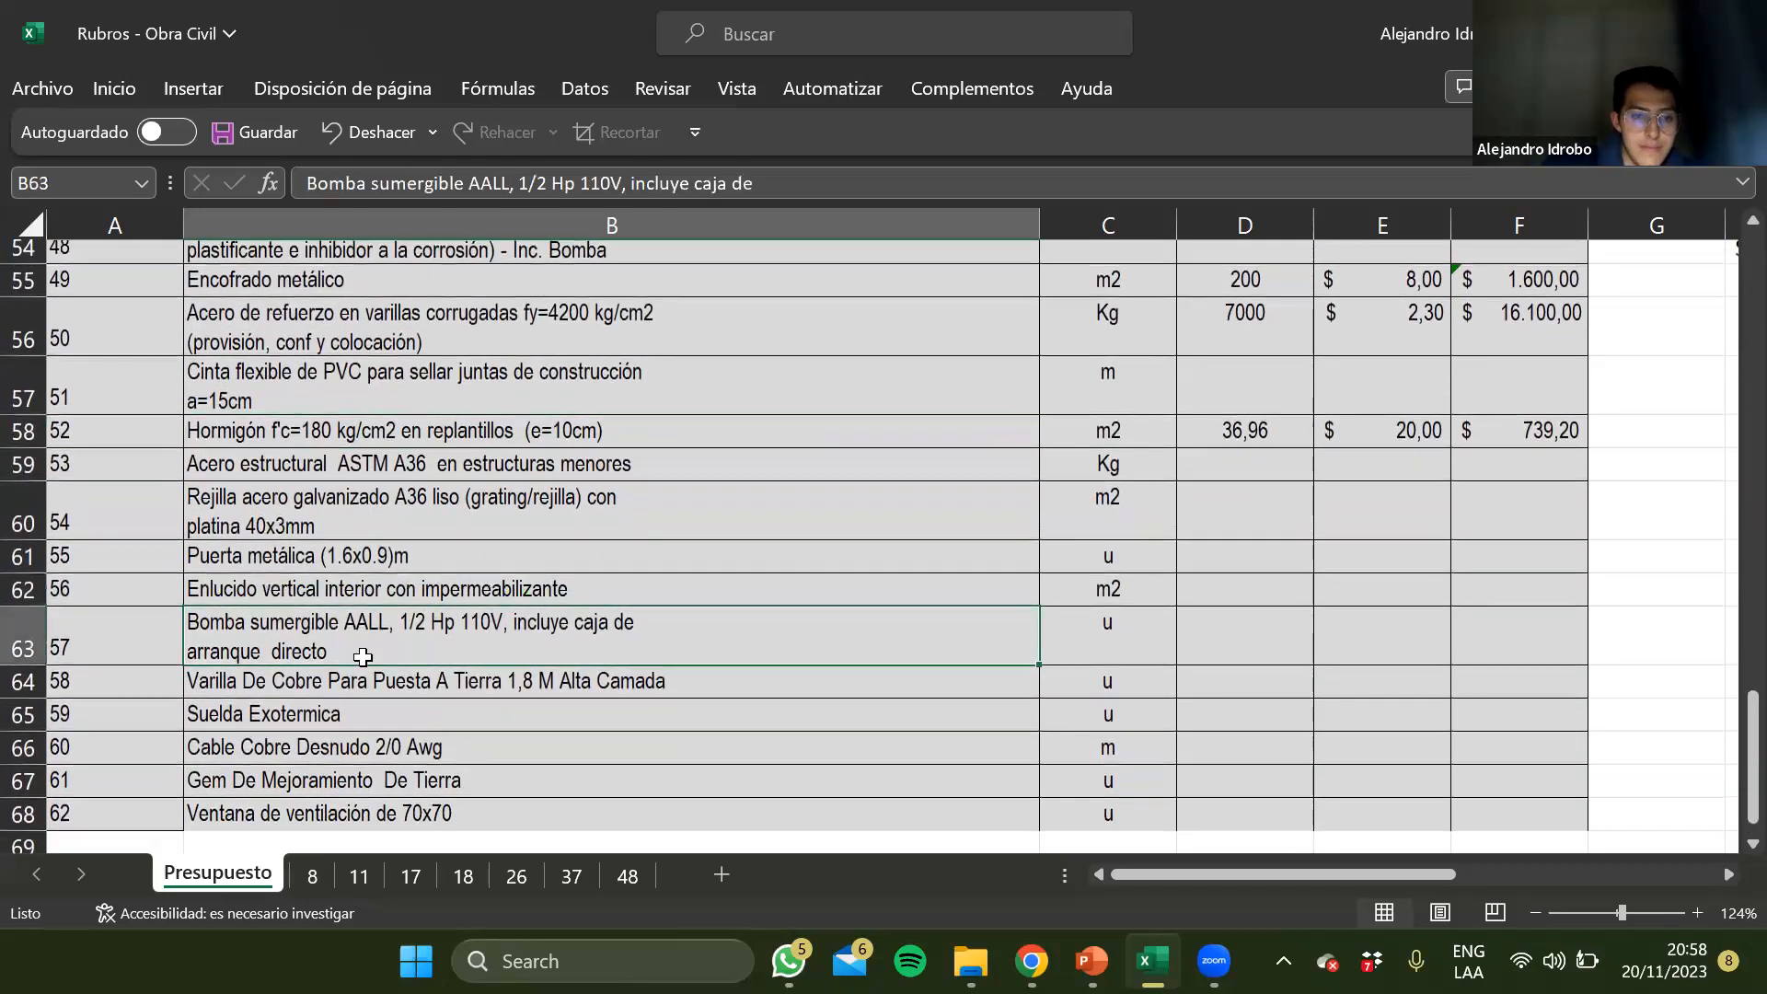
scroll(363, 657, up, 5)
click(359, 692)
scroll(359, 692, up, 1)
click(353, 413)
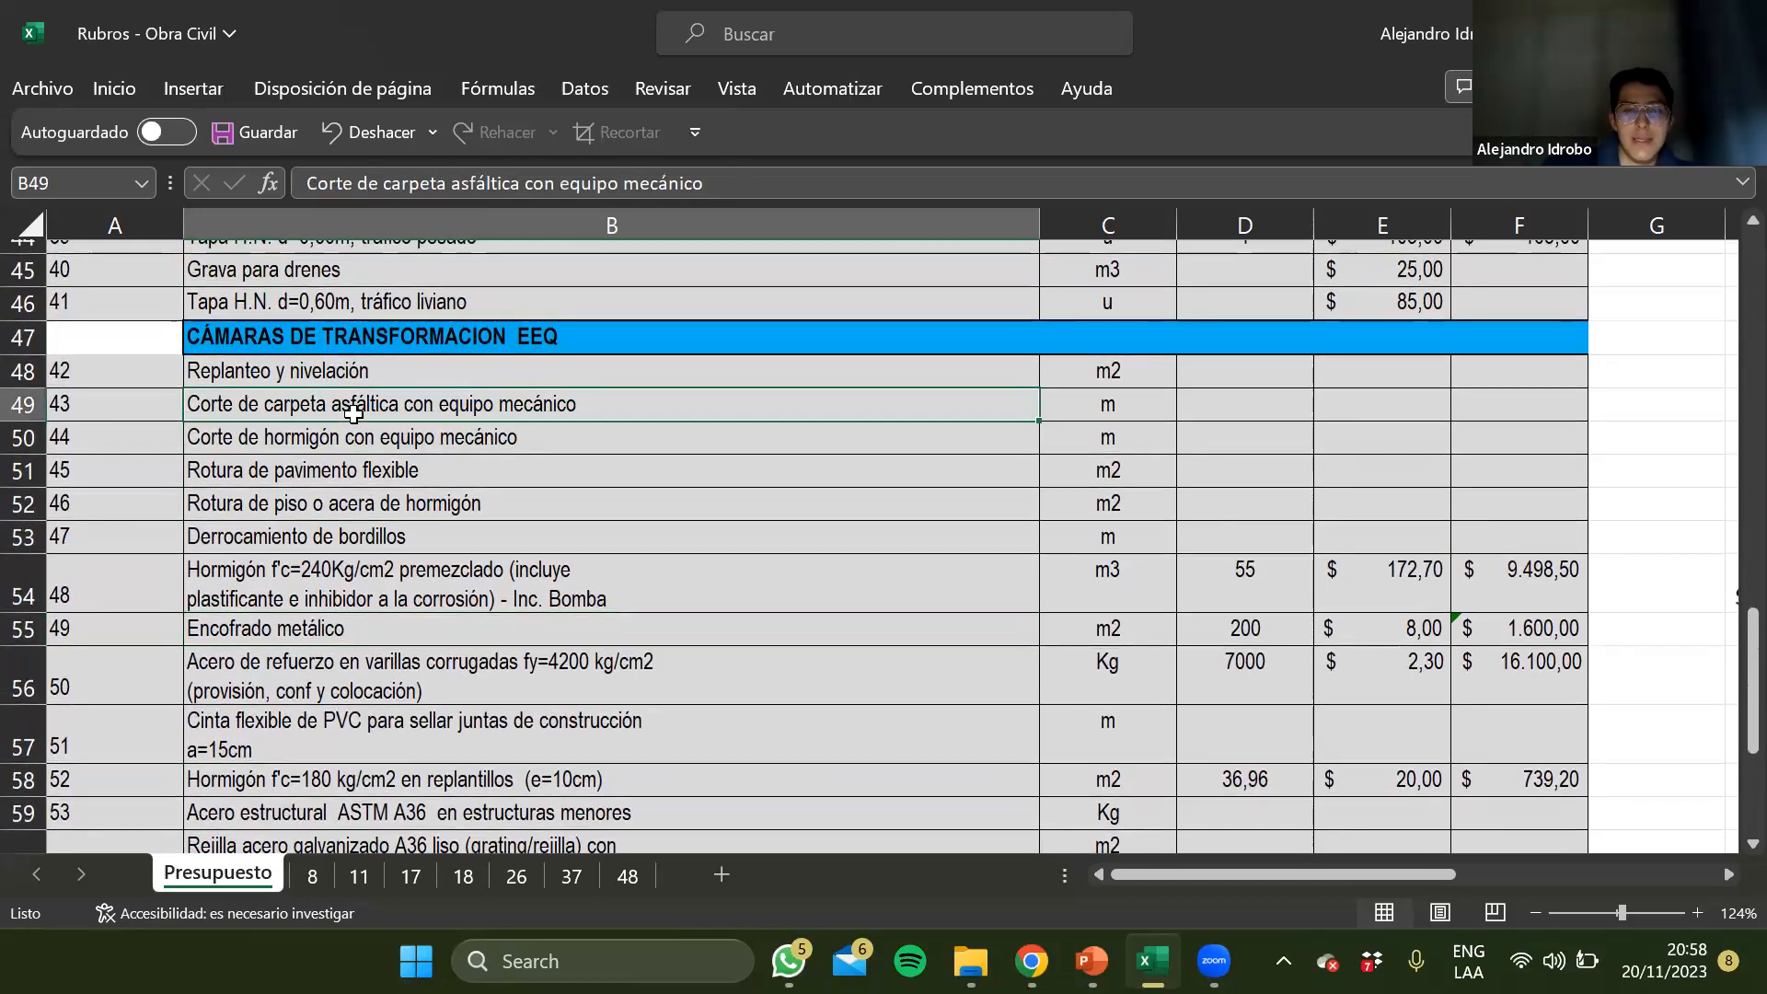
Switch to the PowerPoint presentation and move the Tapa de pozo photo up and to the right so it fills slide 24
click(709, 214)
key(alt+Tab)
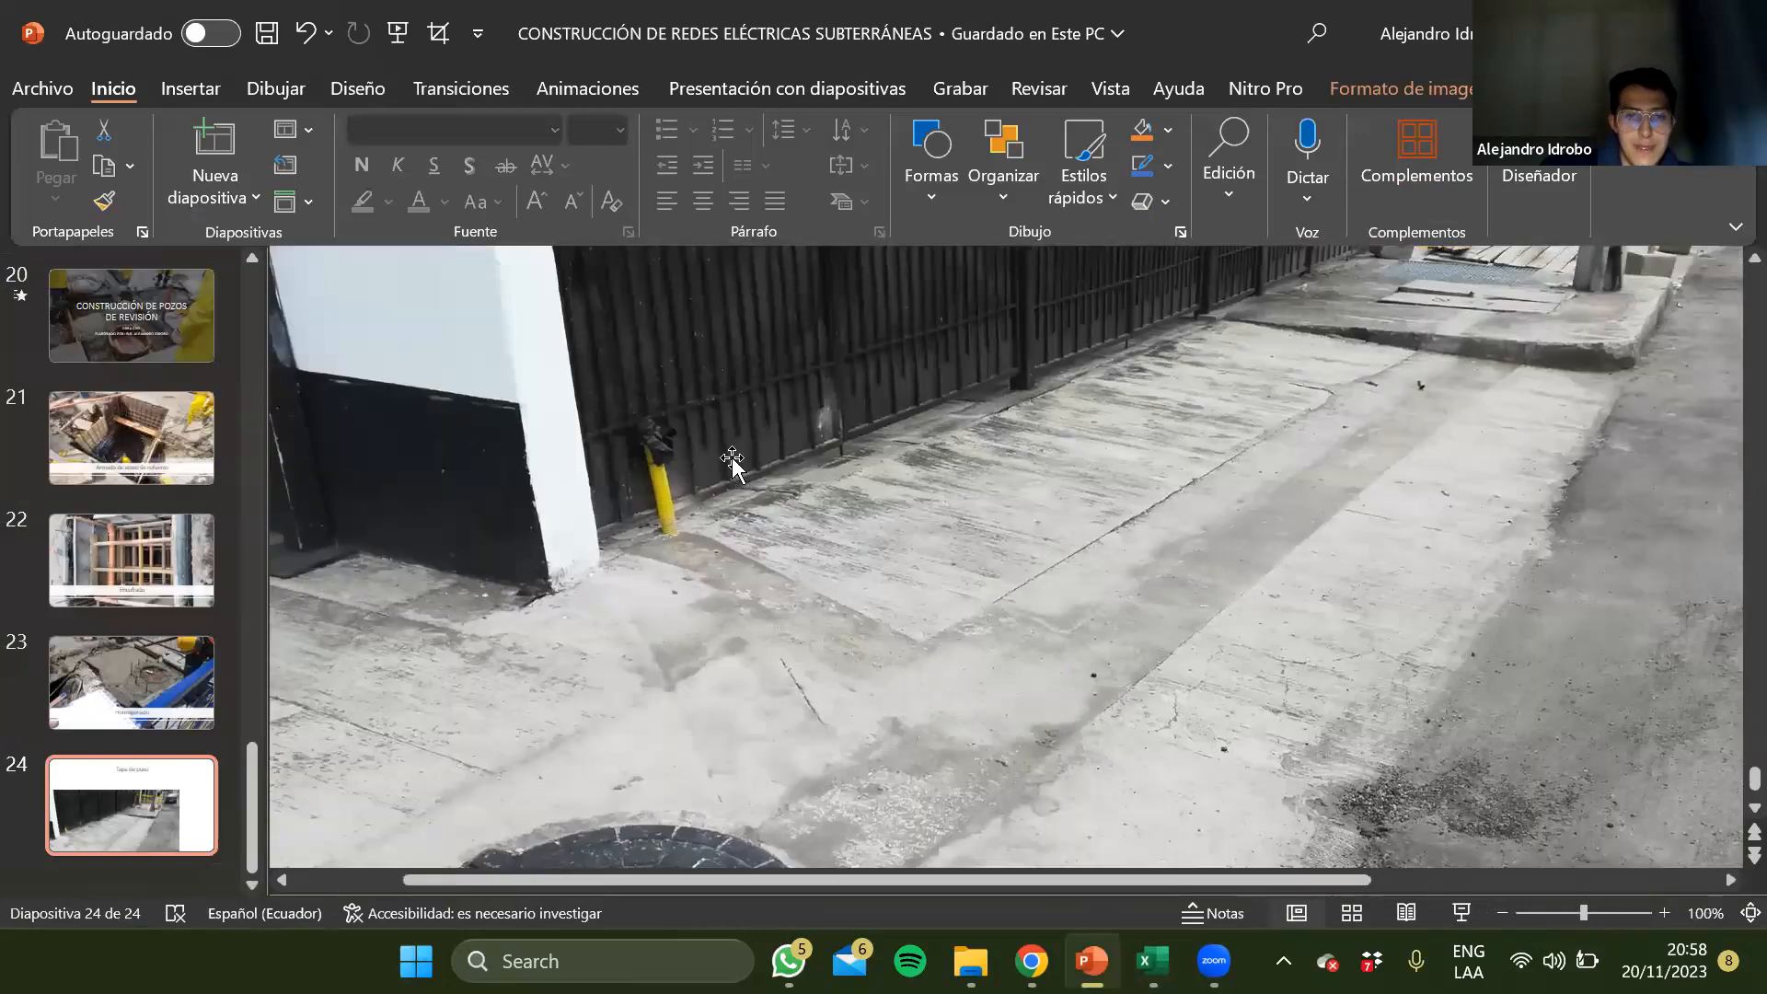
scroll(730, 462, down, 5)
drag(732, 534, 920, 432)
click(514, 540)
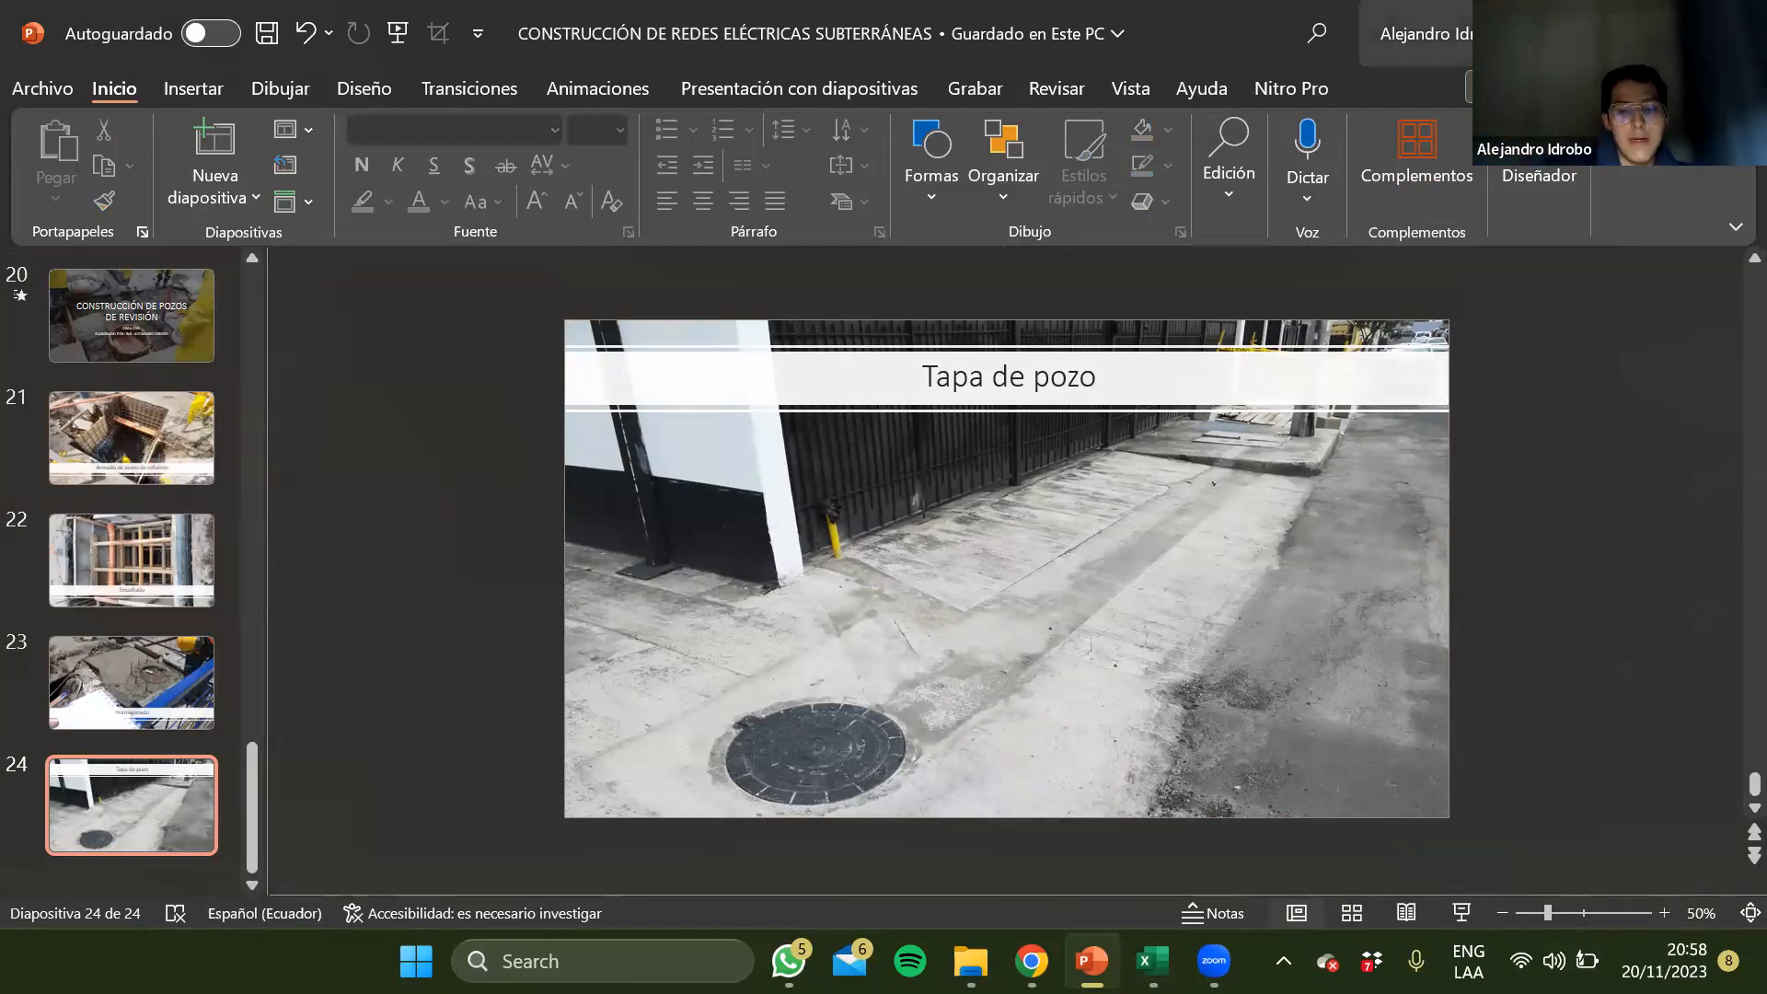
Switch back to the Rubros - Obra Civil workbook in Excel and recheck the transformer chamber items, including rows 49, 54 and 57
mouse_move(1153, 961)
click(1162, 878)
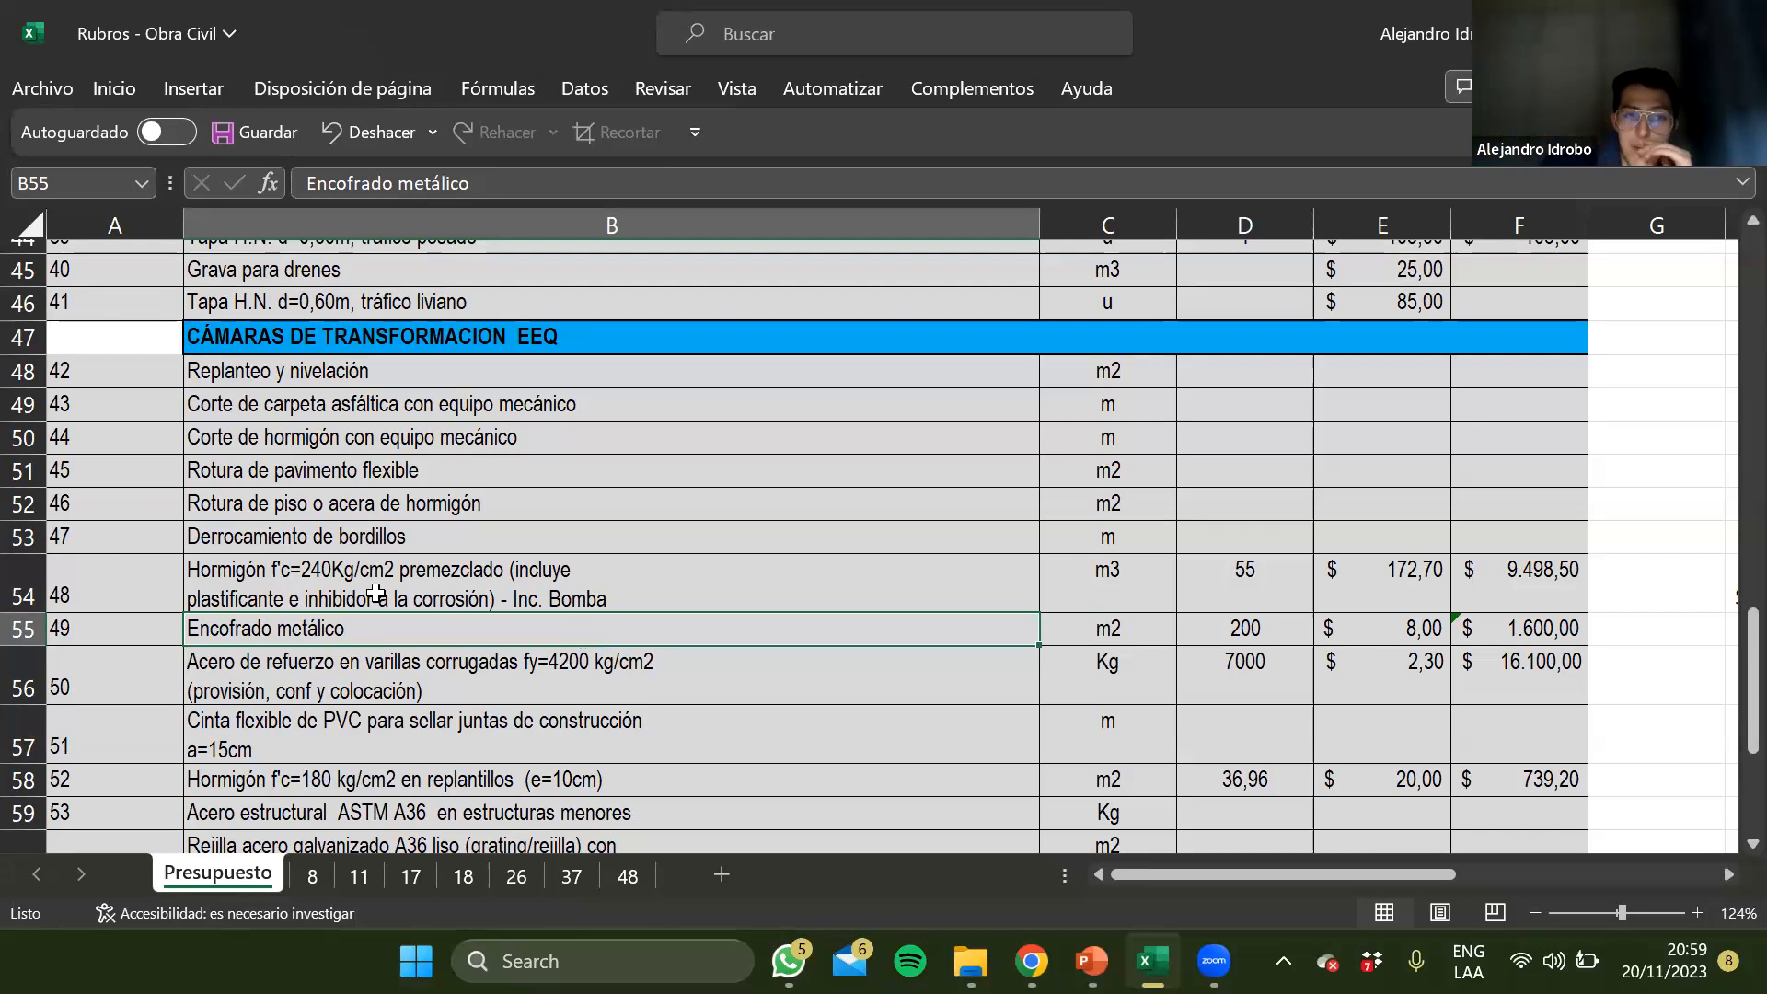
scroll(375, 594, down, 2)
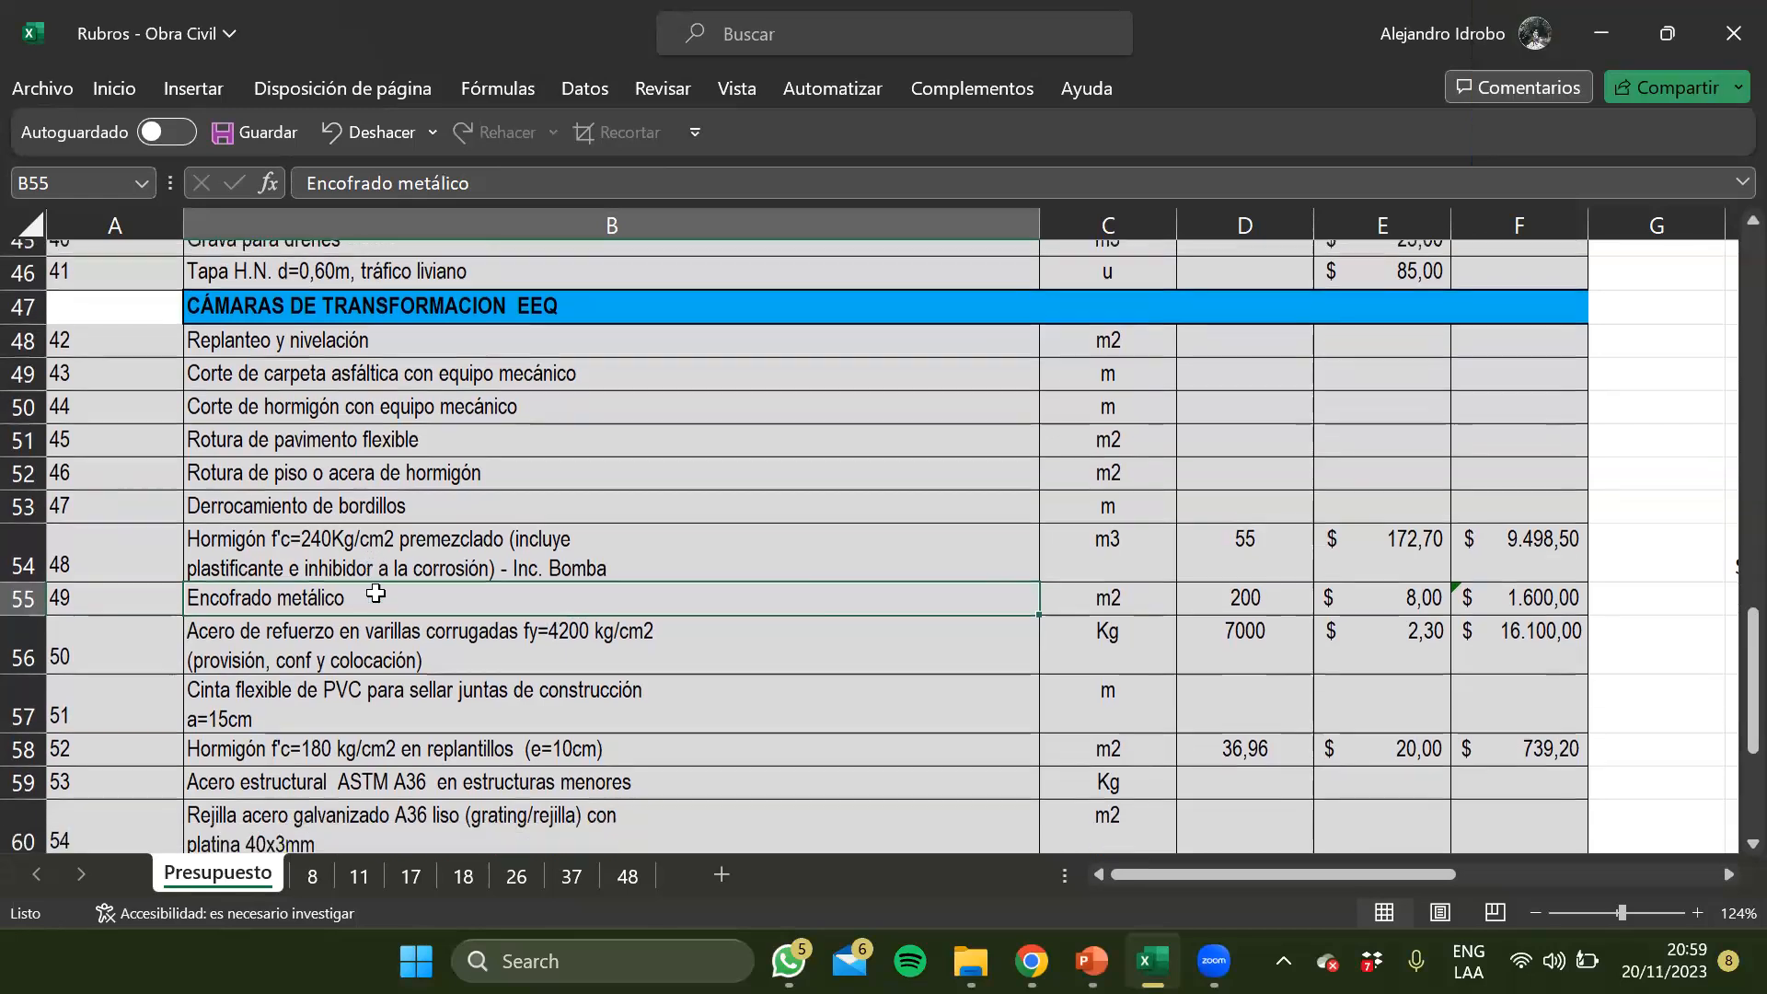
click(376, 589)
click(352, 694)
click(348, 543)
click(339, 481)
click(328, 399)
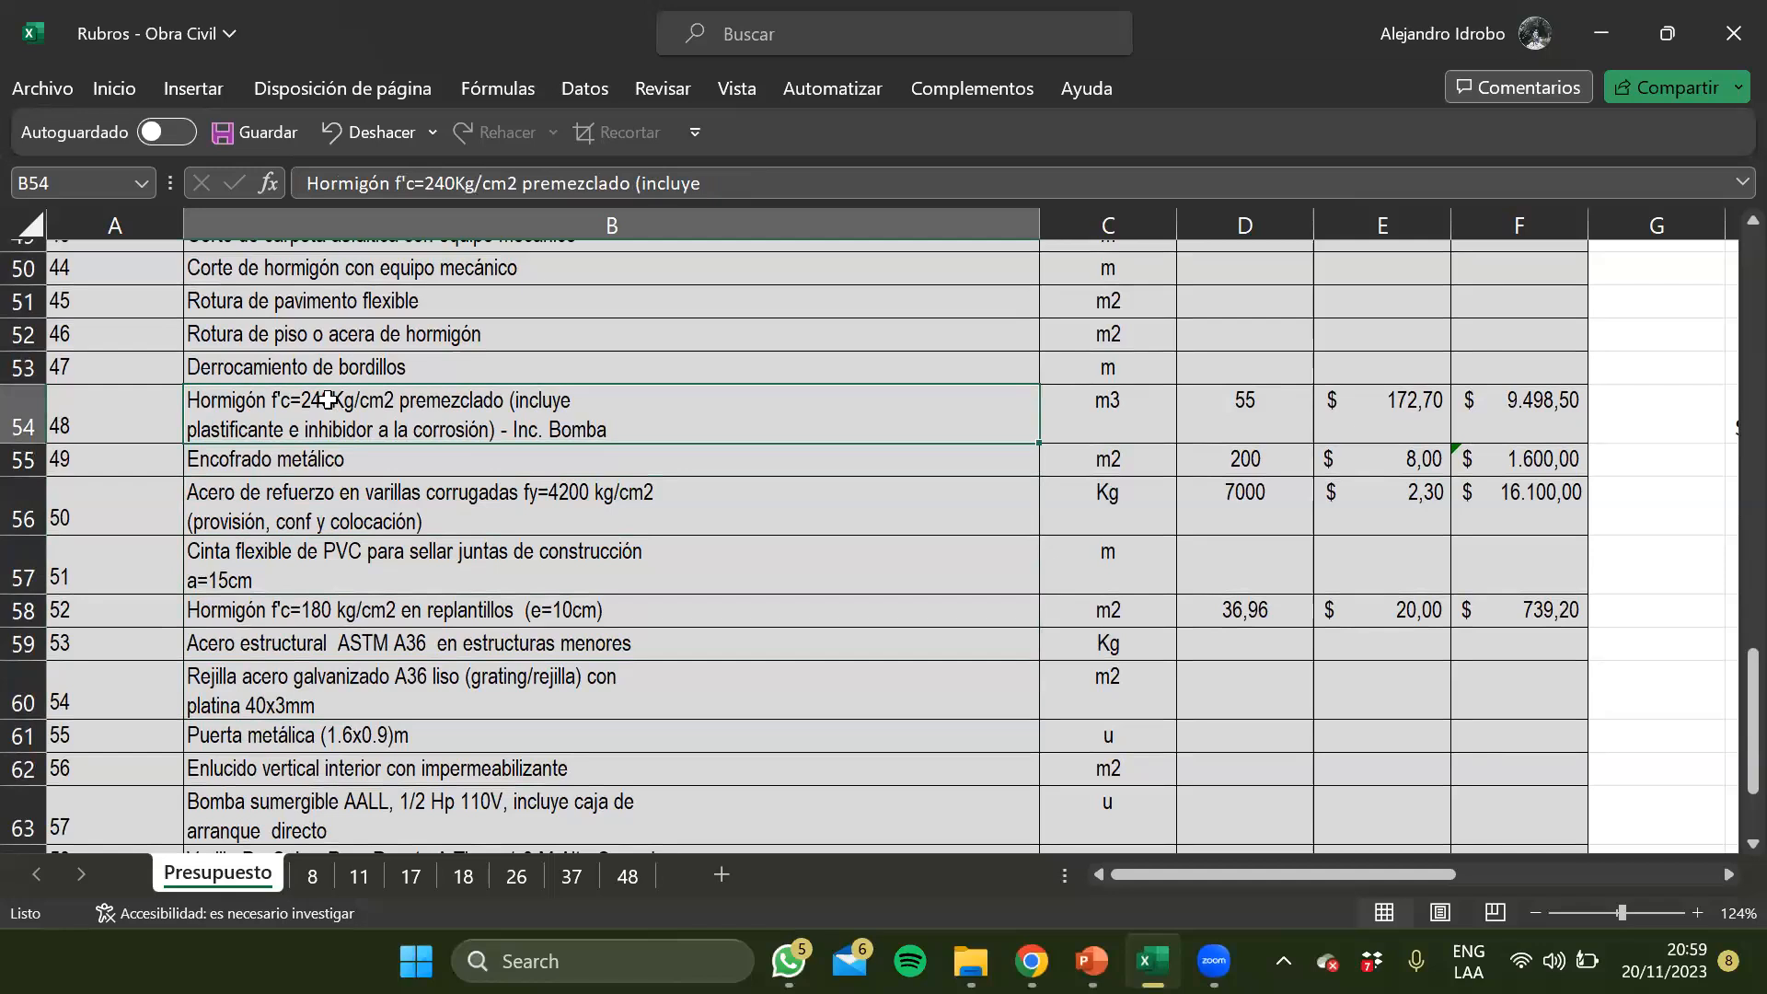
scroll(328, 400, up, 1)
click(327, 398)
scroll(324, 391, up, 1)
click(321, 373)
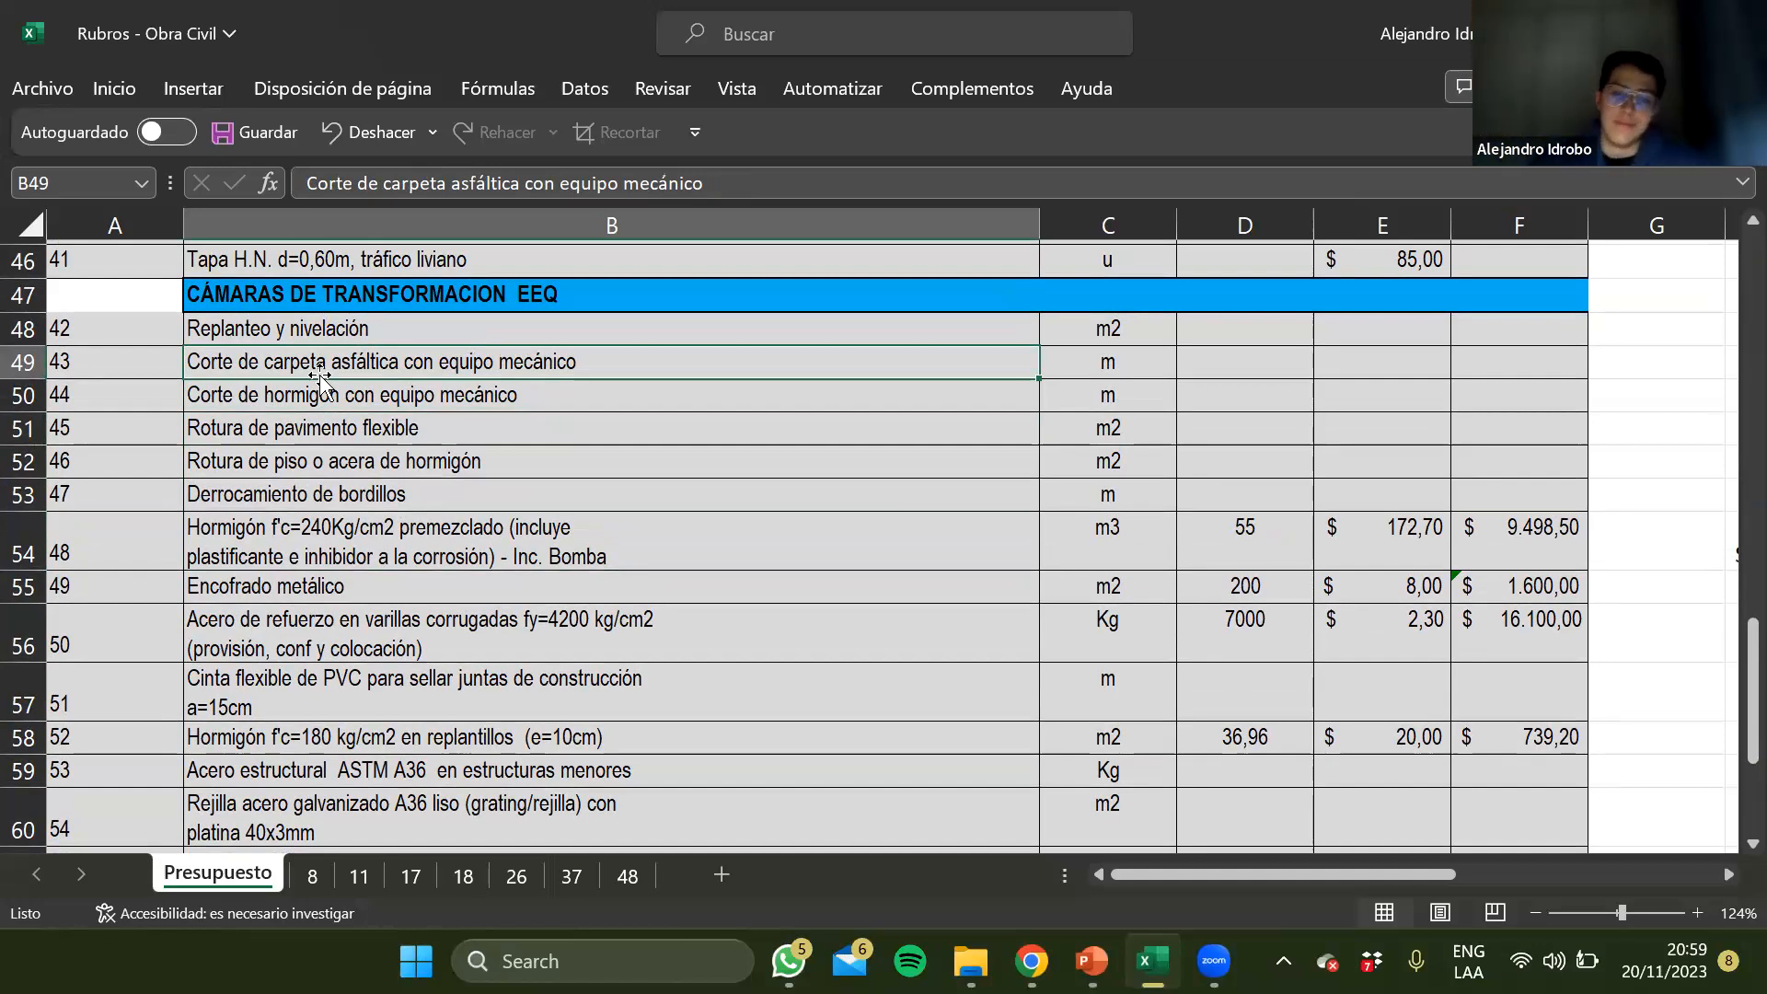
click(439, 519)
click(440, 704)
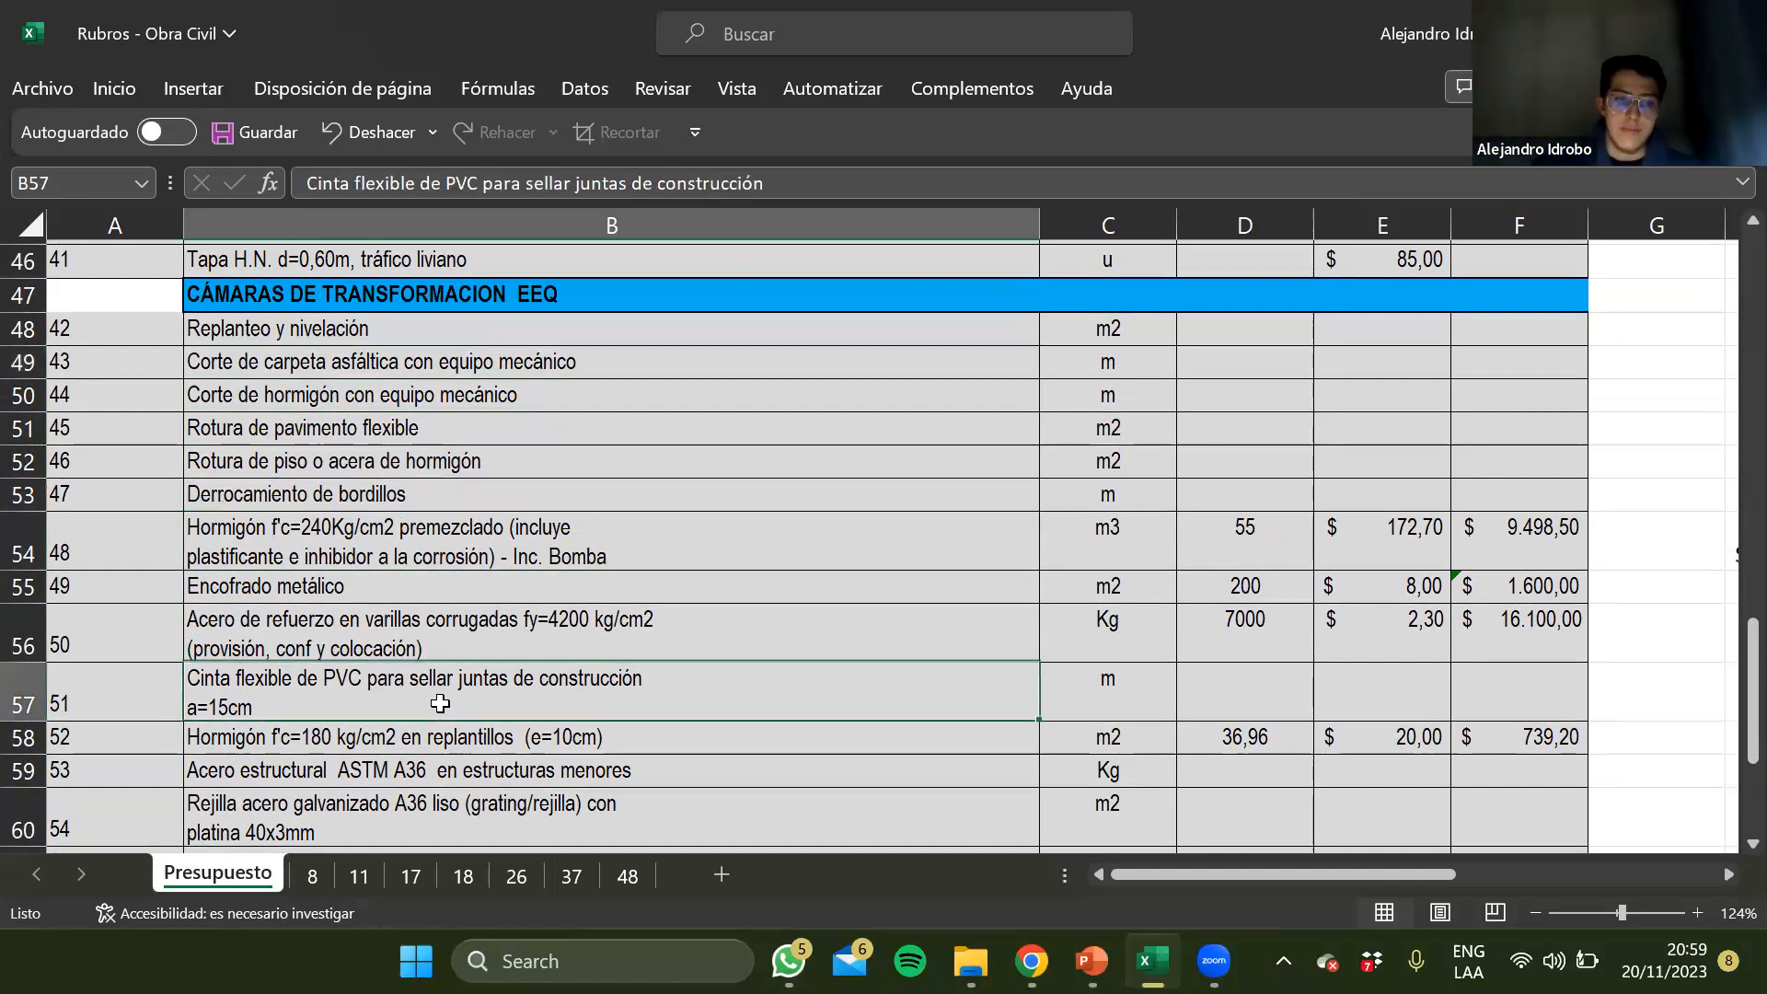
Return to the start of the Presupuesto sheet and bring the TIPO B (2X3C+2x3B) trench section drawing into view
scroll(440, 703, up, 8)
scroll(439, 703, up, 7)
click(919, 418)
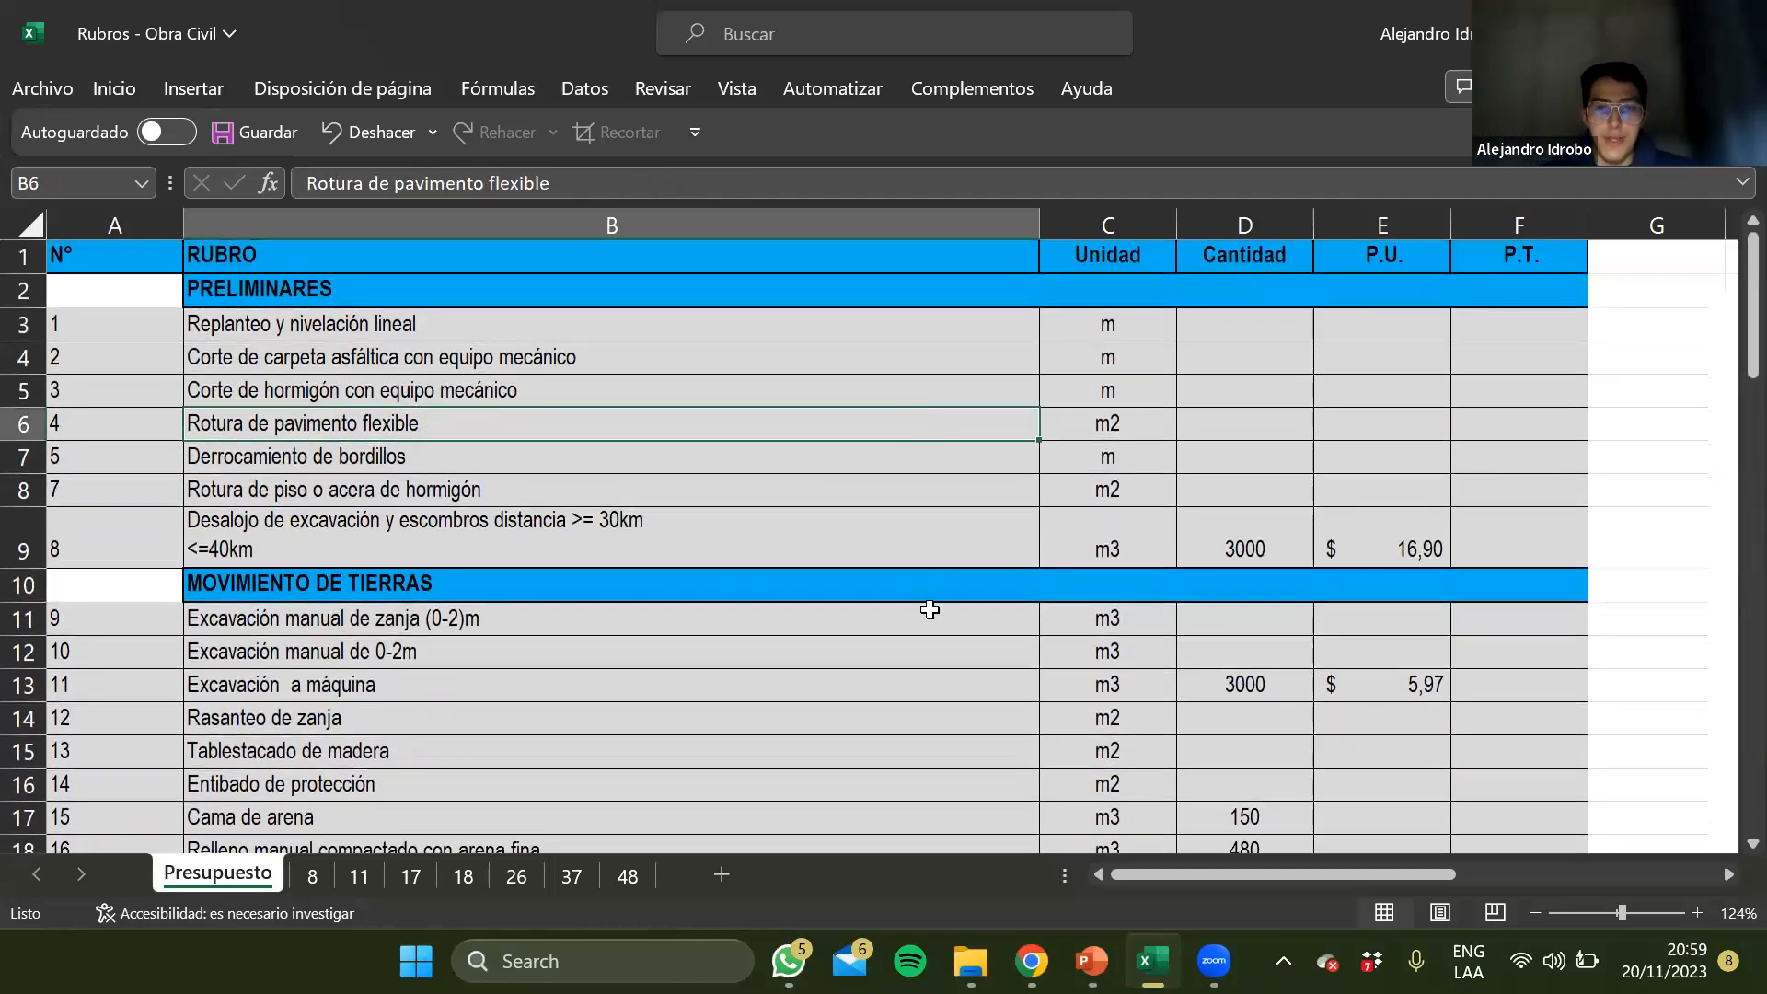
scroll(929, 609, right, 3)
scroll(930, 609, right, 5)
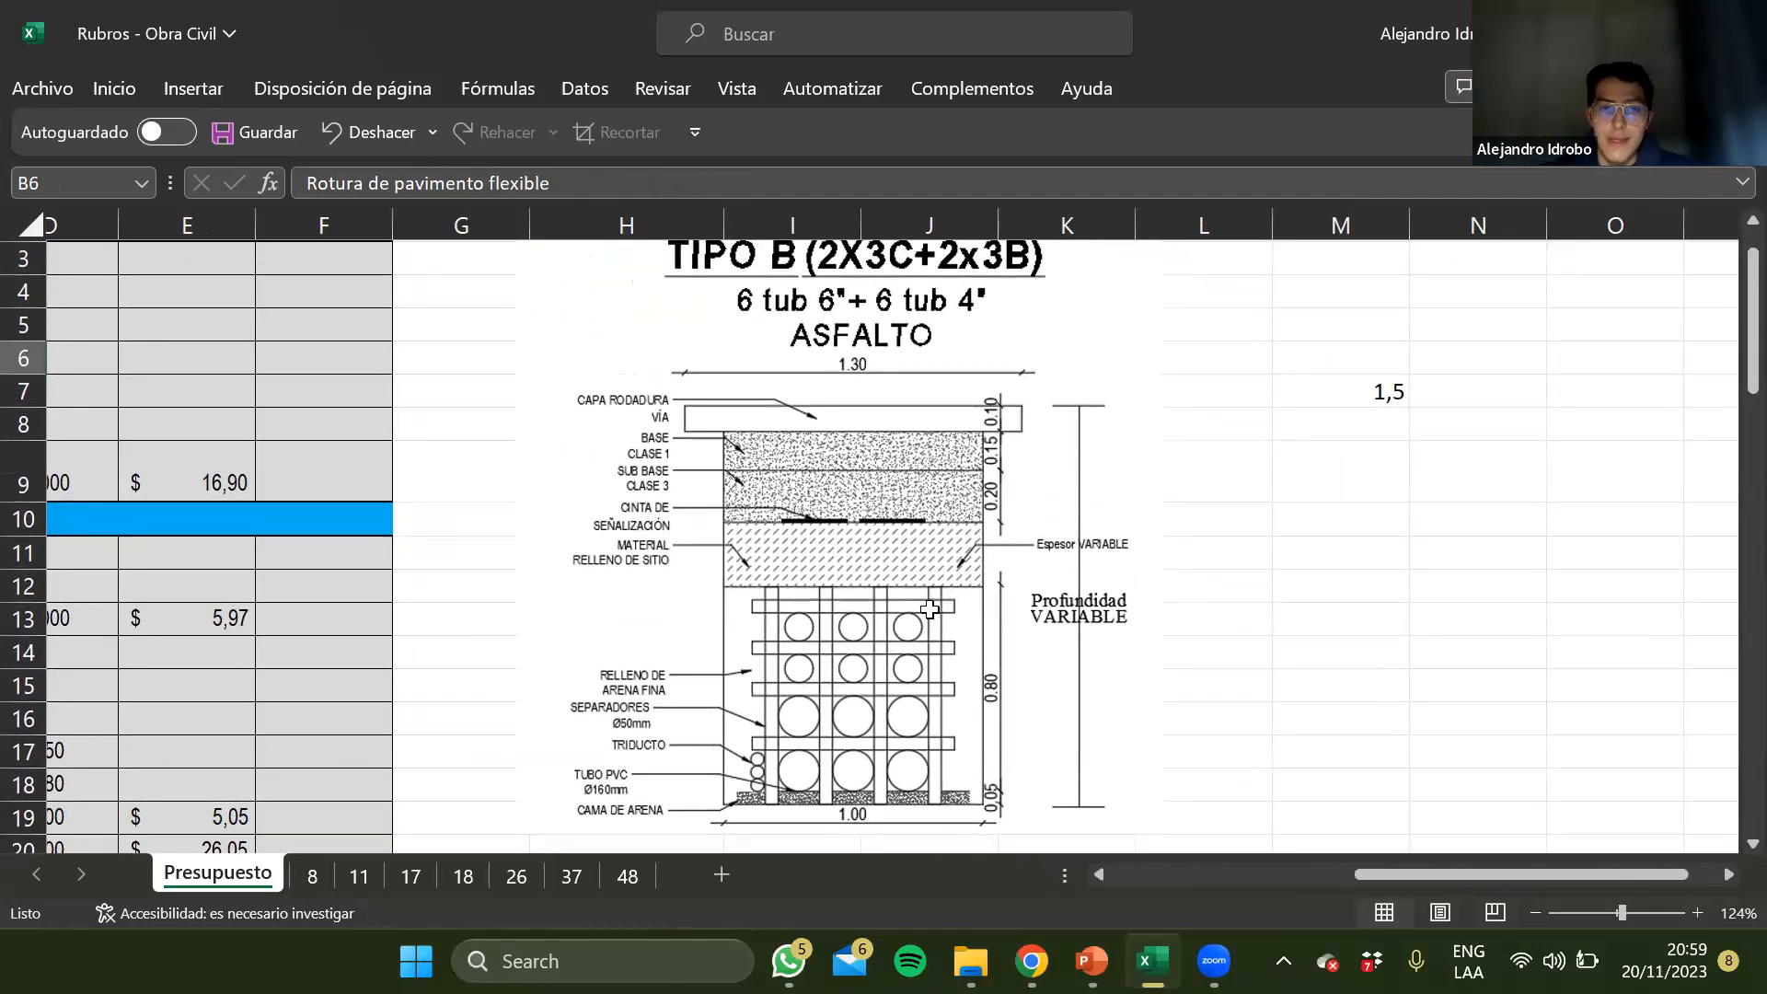
click(871, 525)
click(1229, 563)
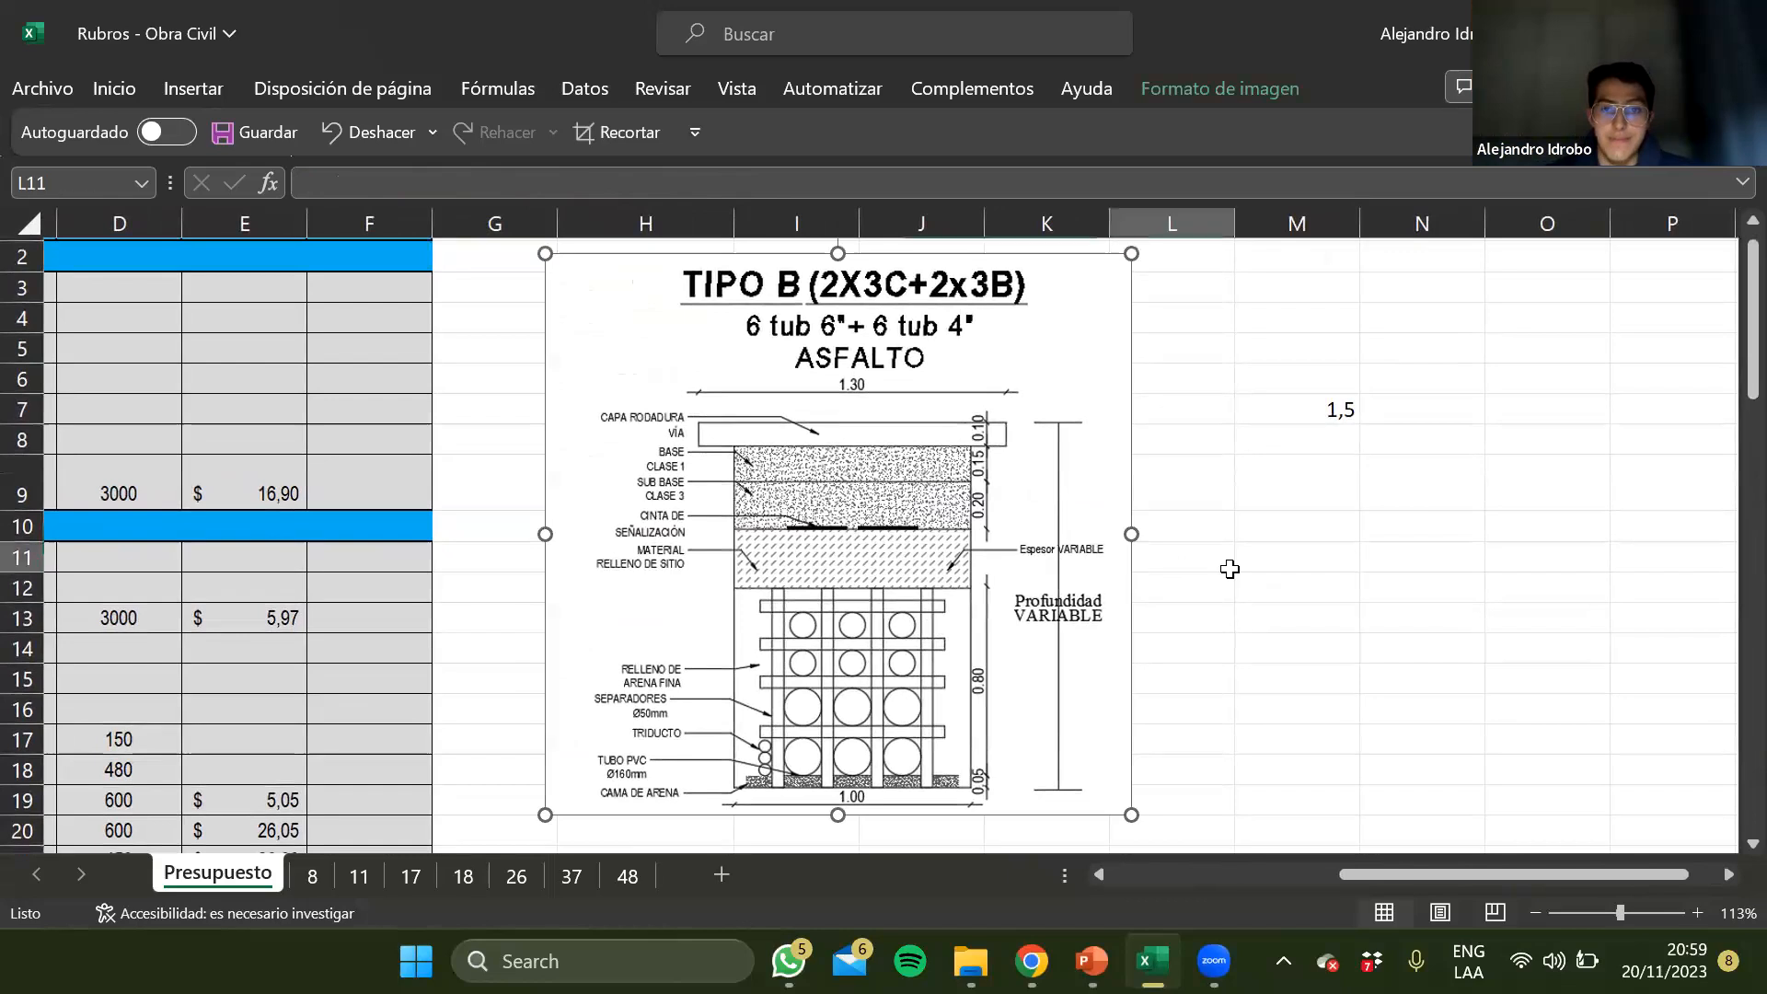
click(1066, 525)
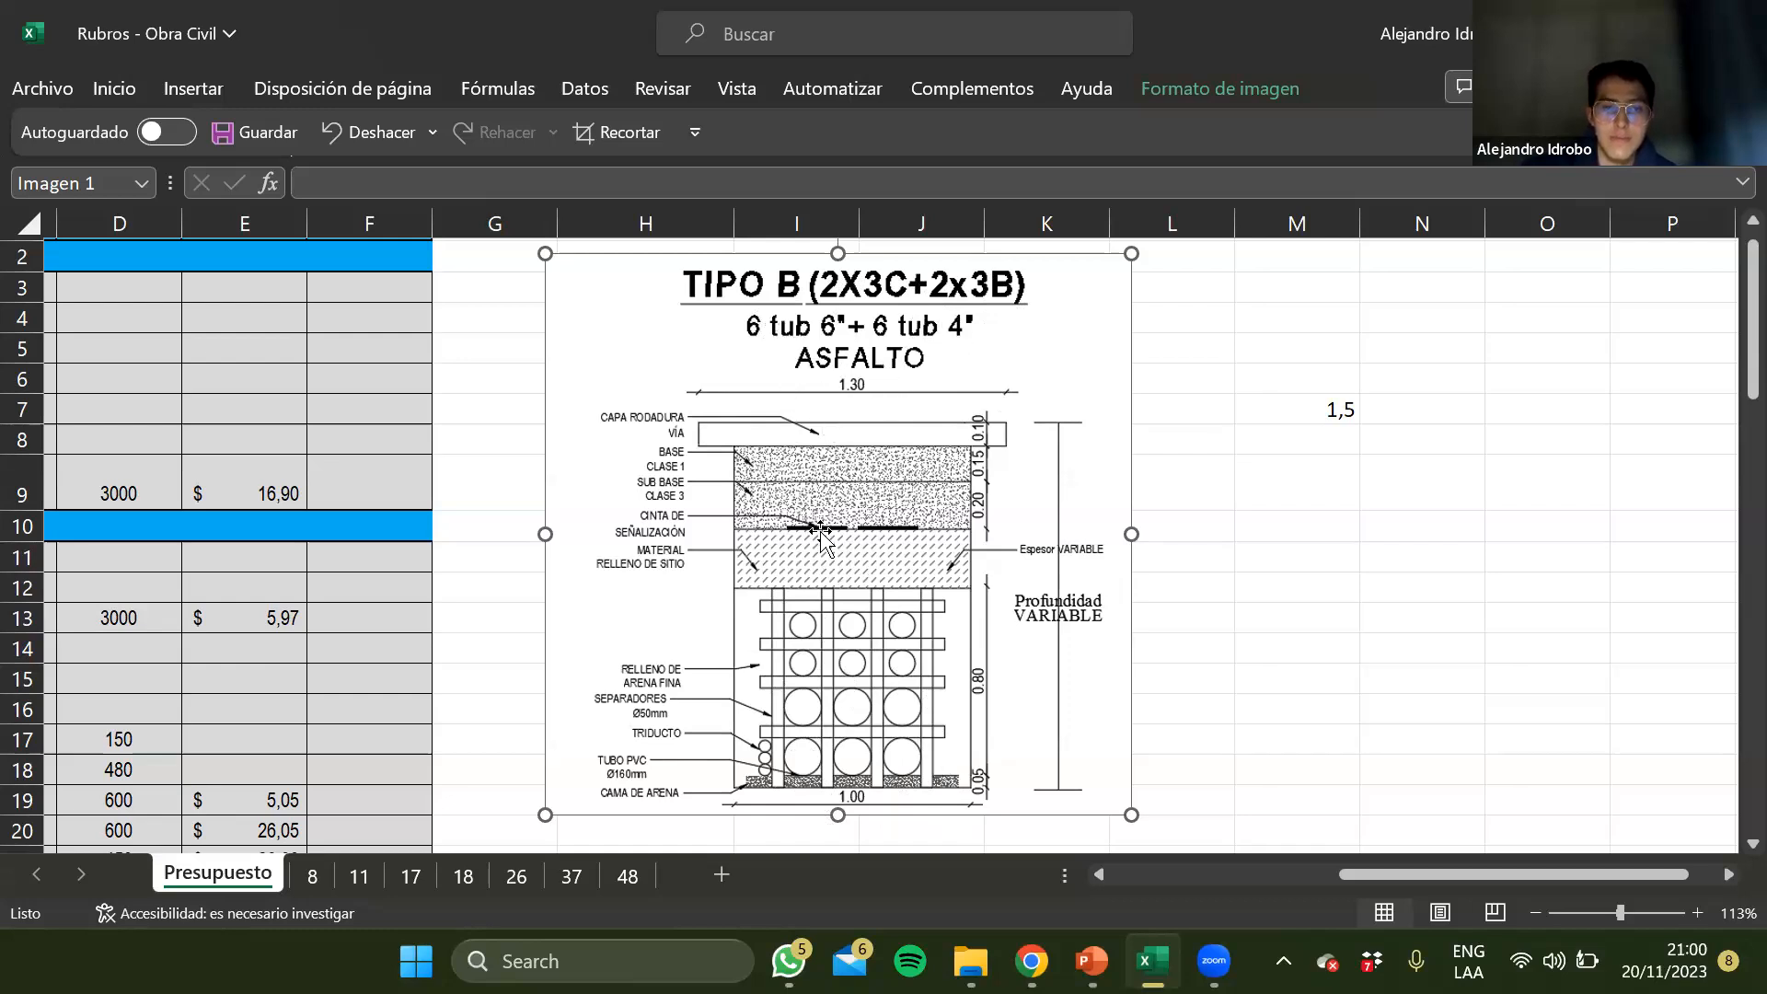
Examine the TIPO B trench section's layers, pipes and dimensions from the road surface down to the sand bed
scroll(819, 534, up, 2)
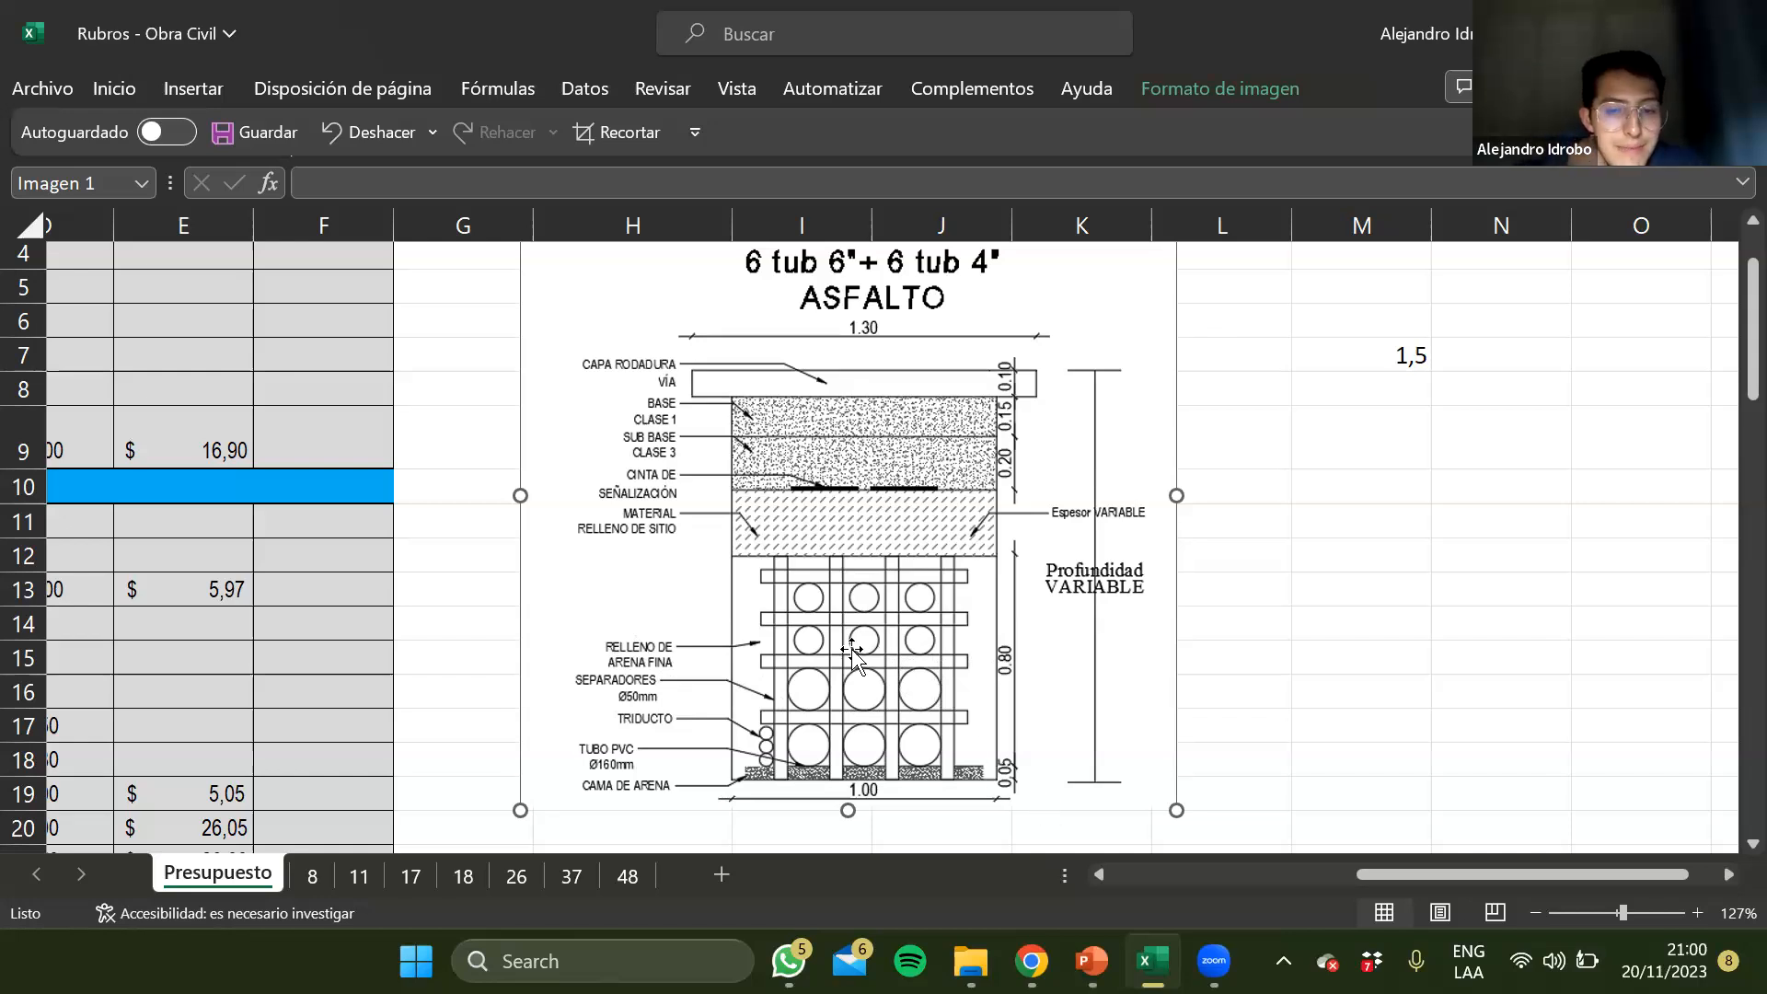
scroll(861, 579, up, 1)
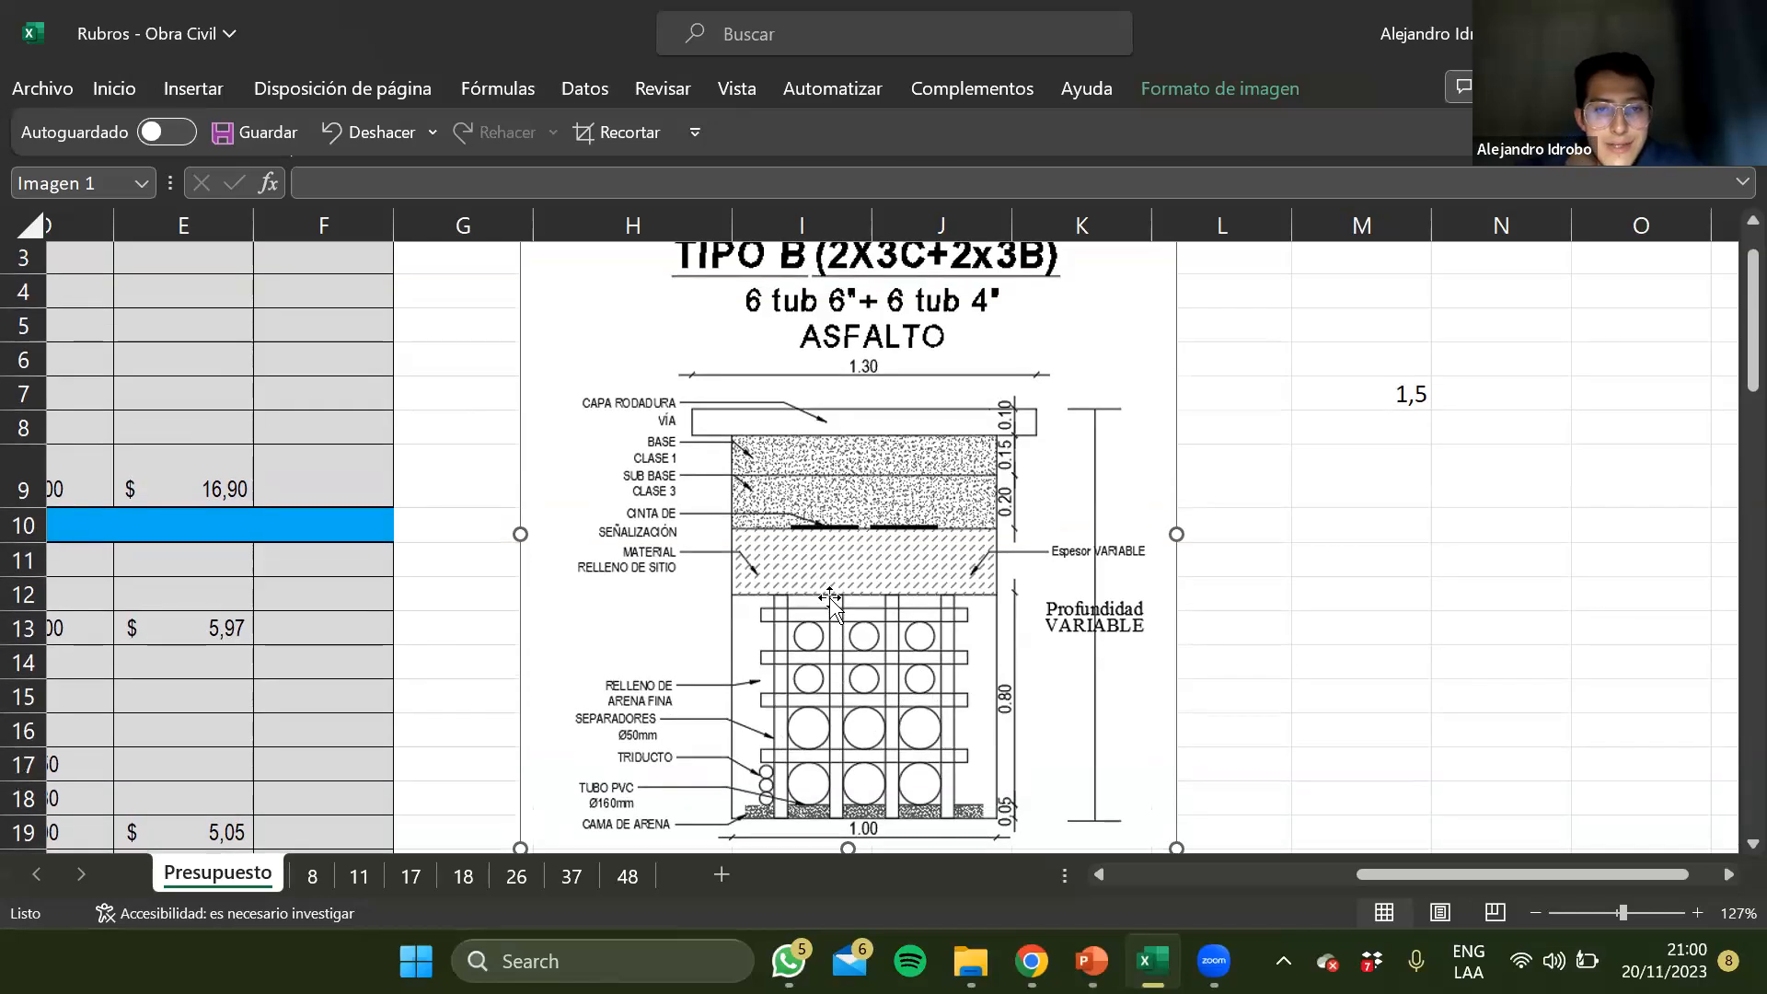
scroll(833, 600, down, 2)
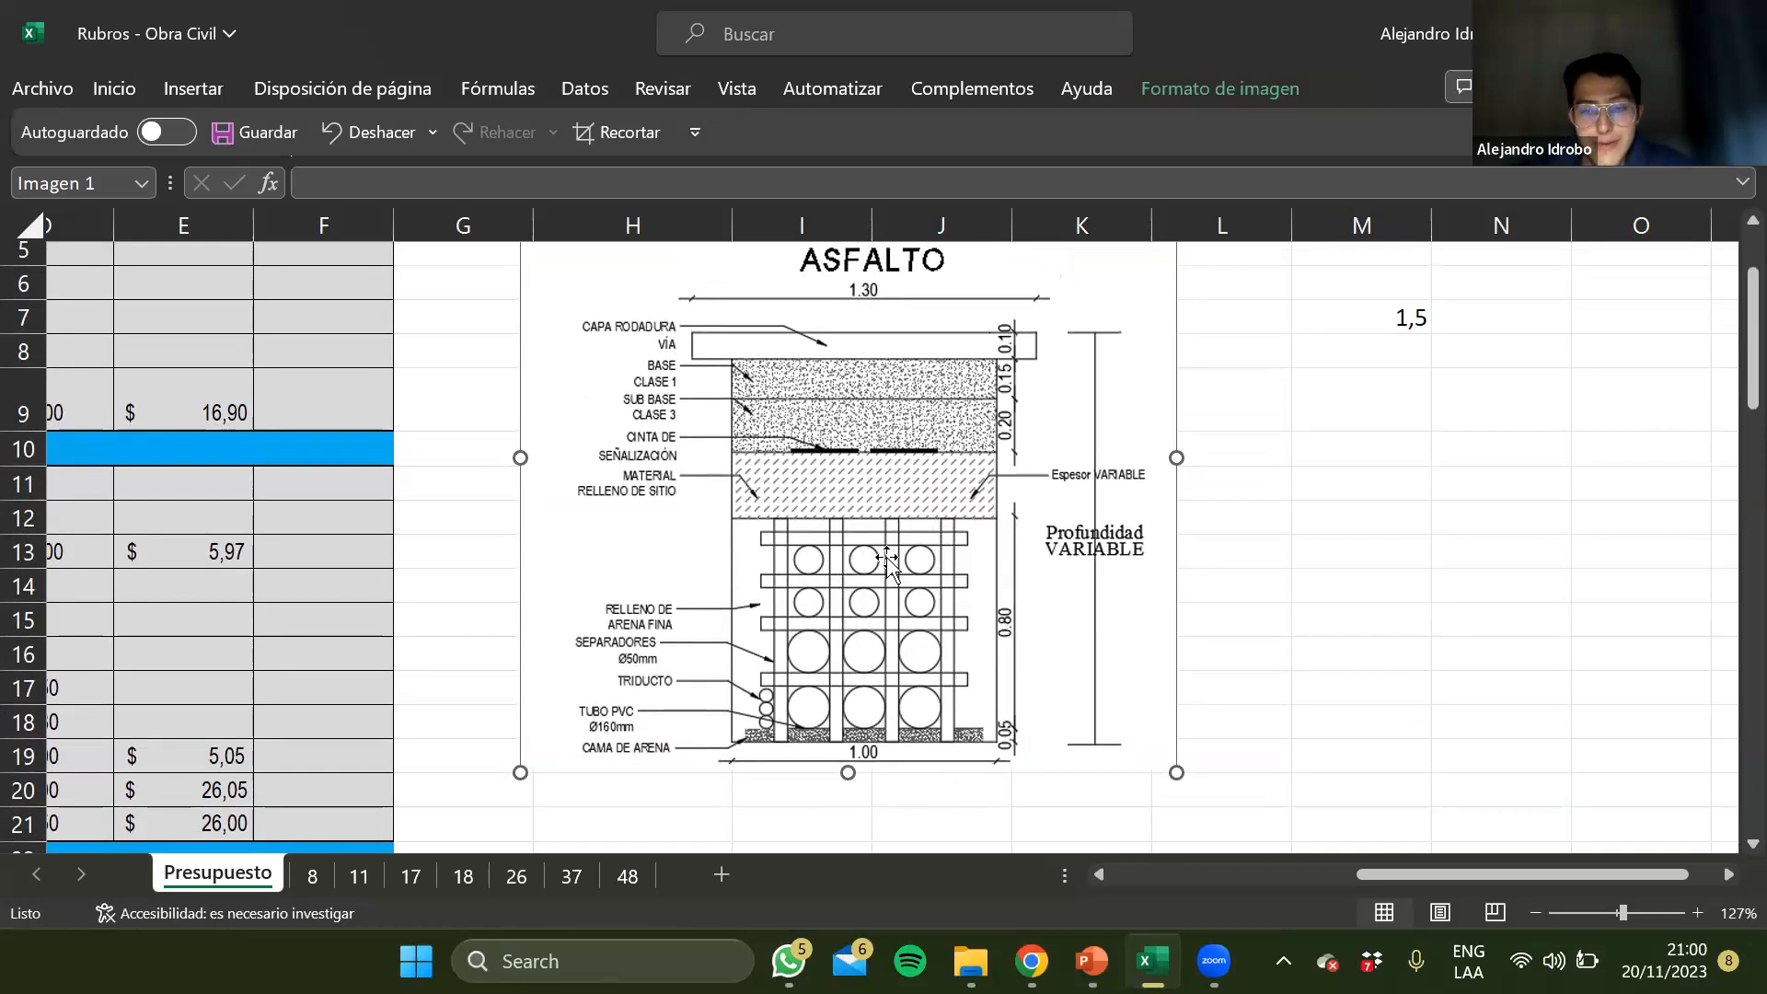
scroll(886, 559, up, 1)
ctrl+scroll(886, 559, down, 2)
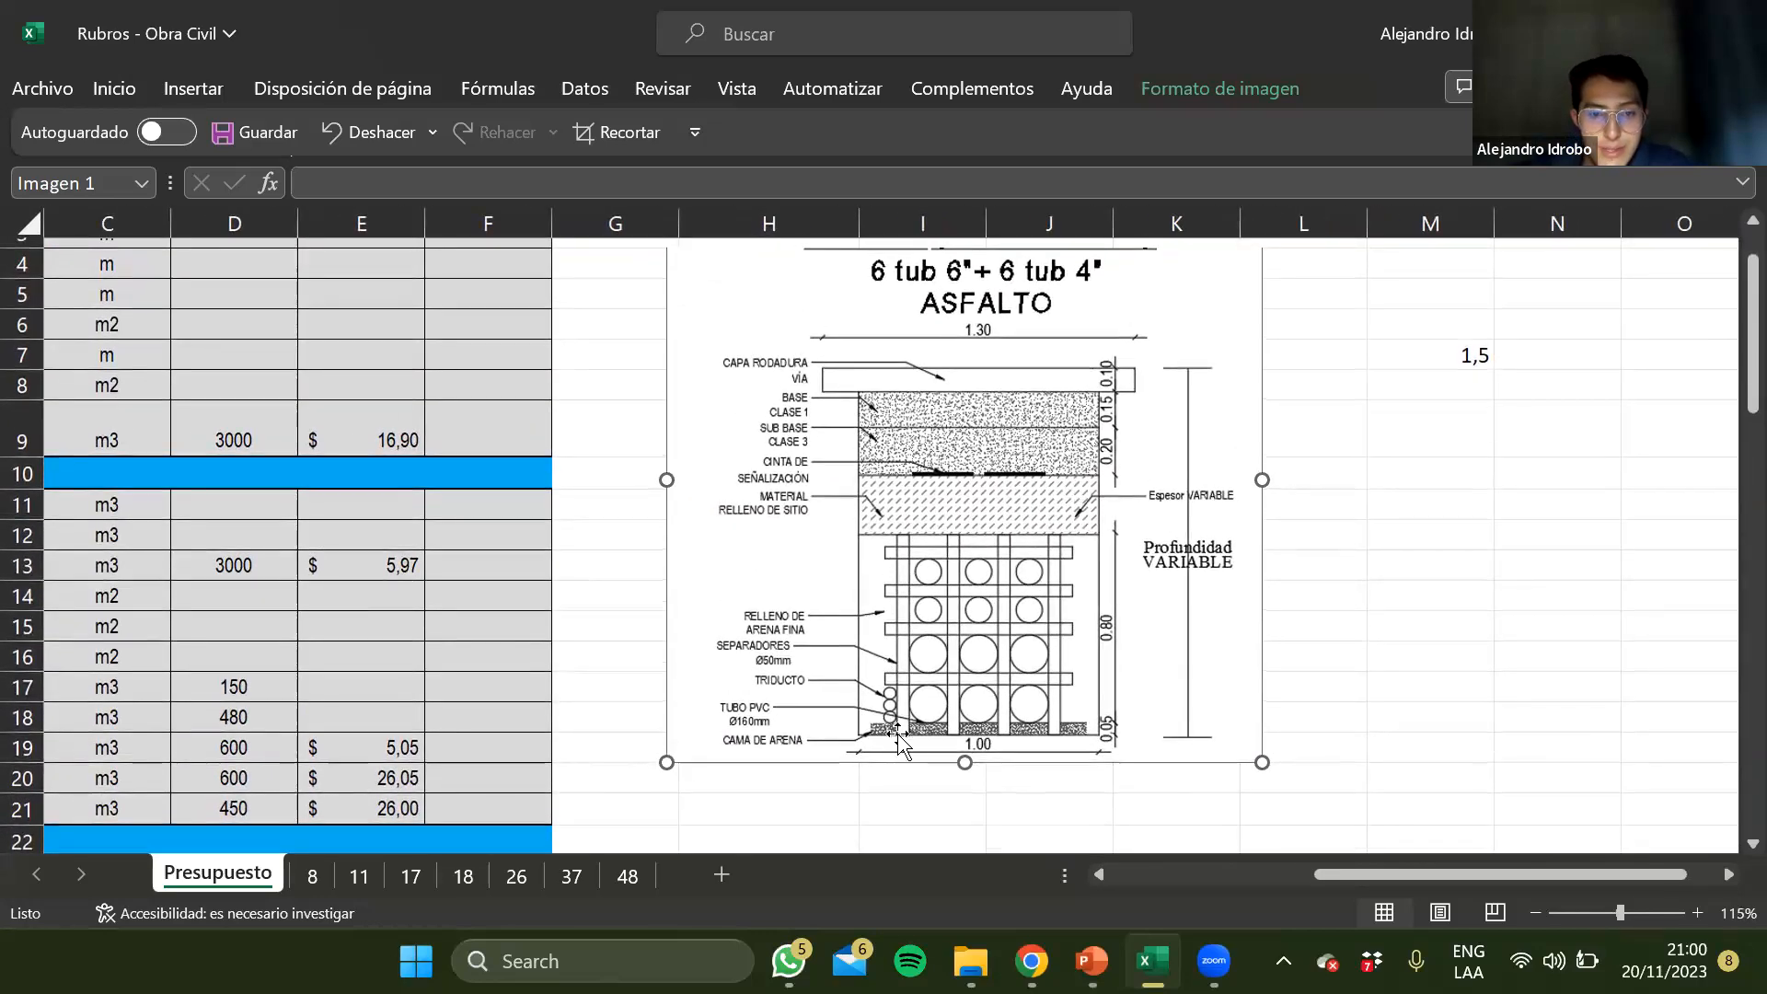
ctrl+scroll(893, 728, up, 2)
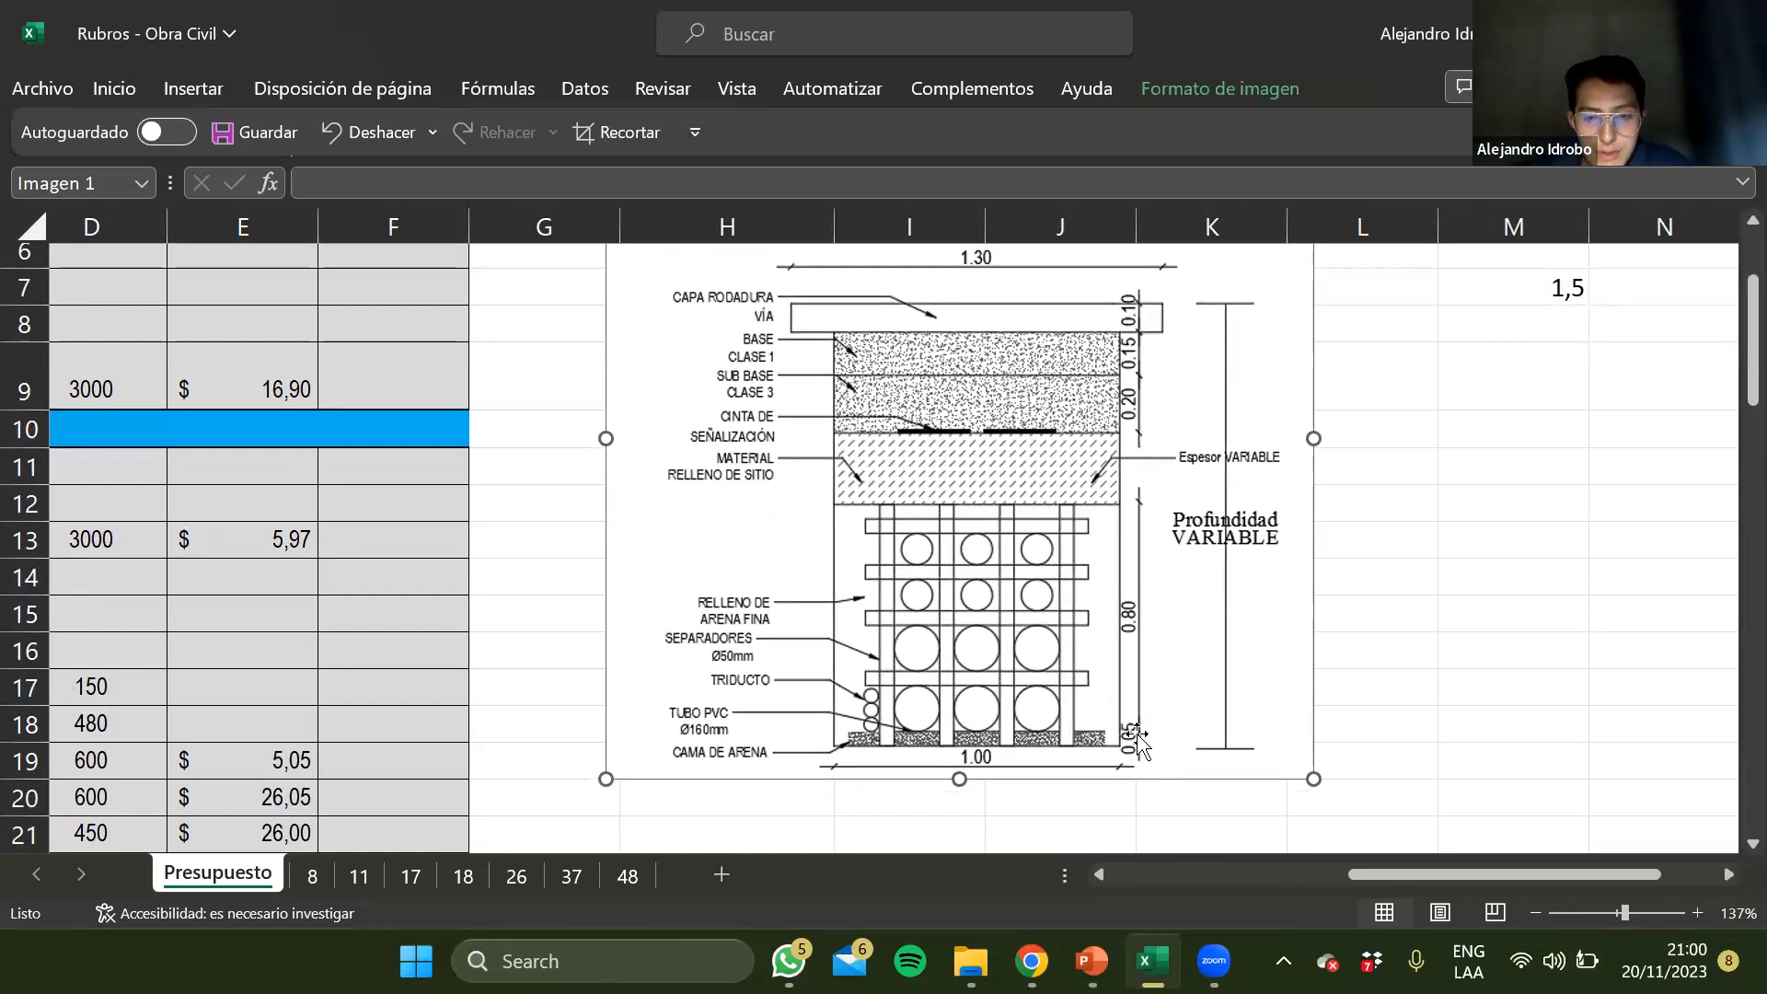
scroll(1138, 550, up, 1)
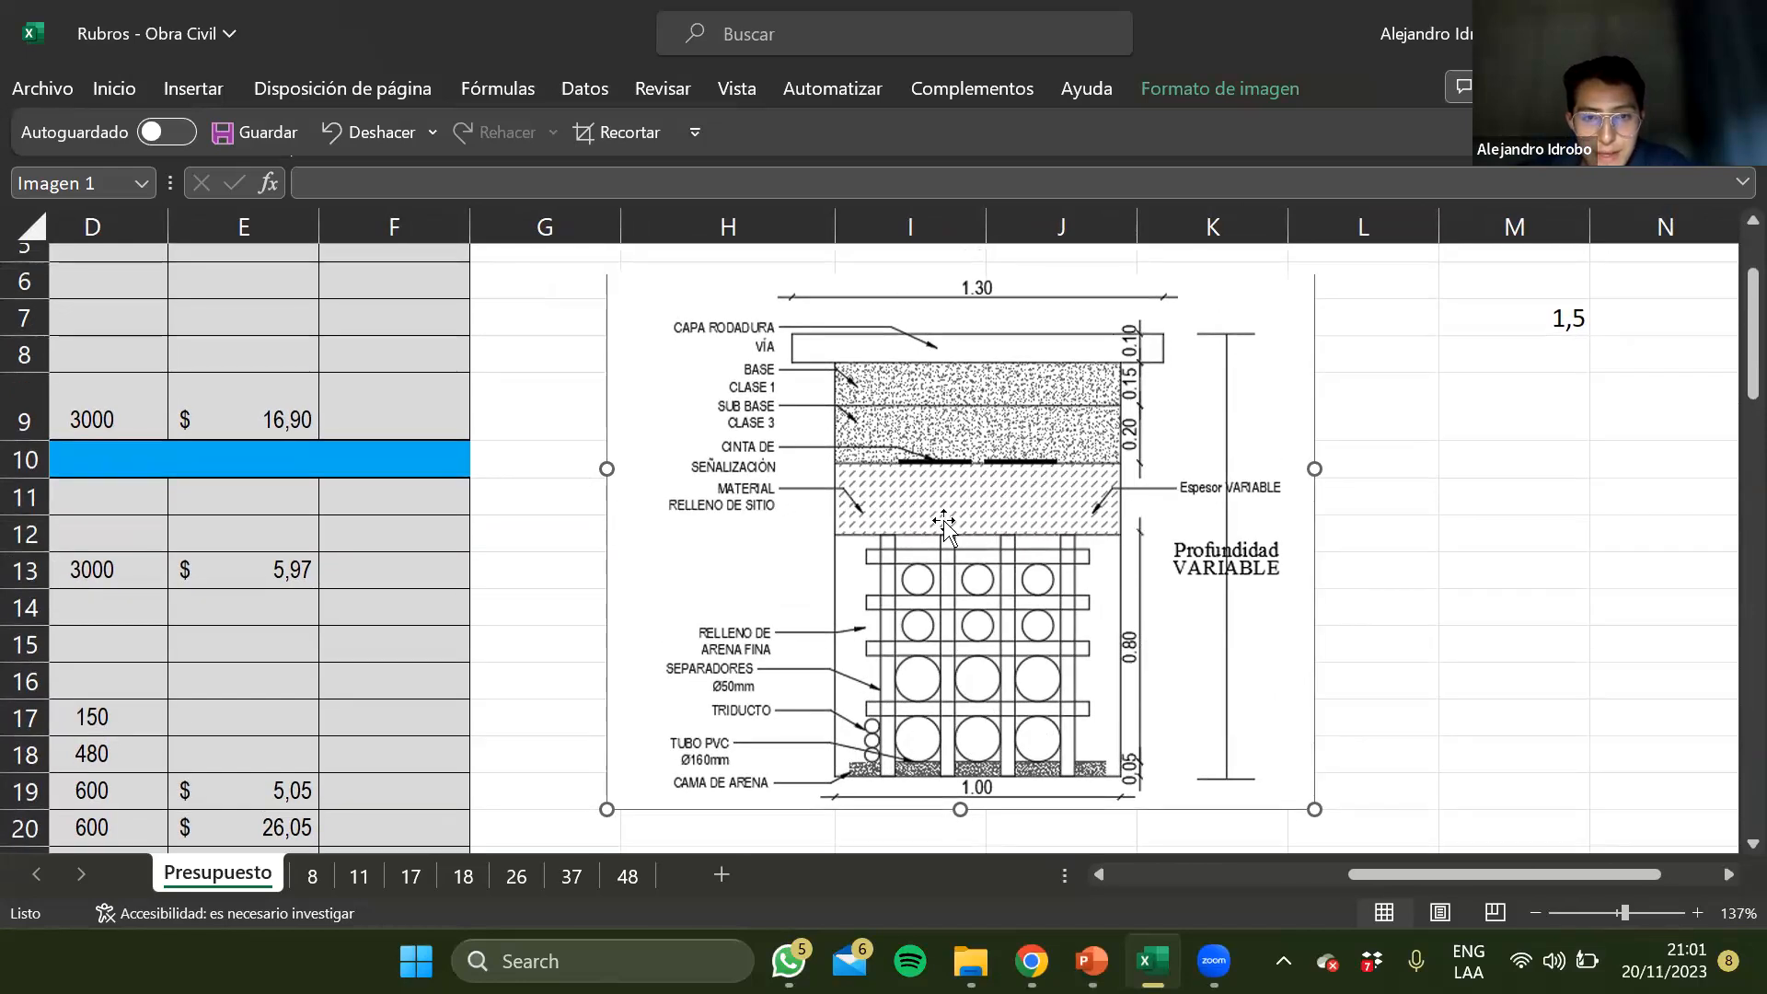
scroll(948, 534, up, 3)
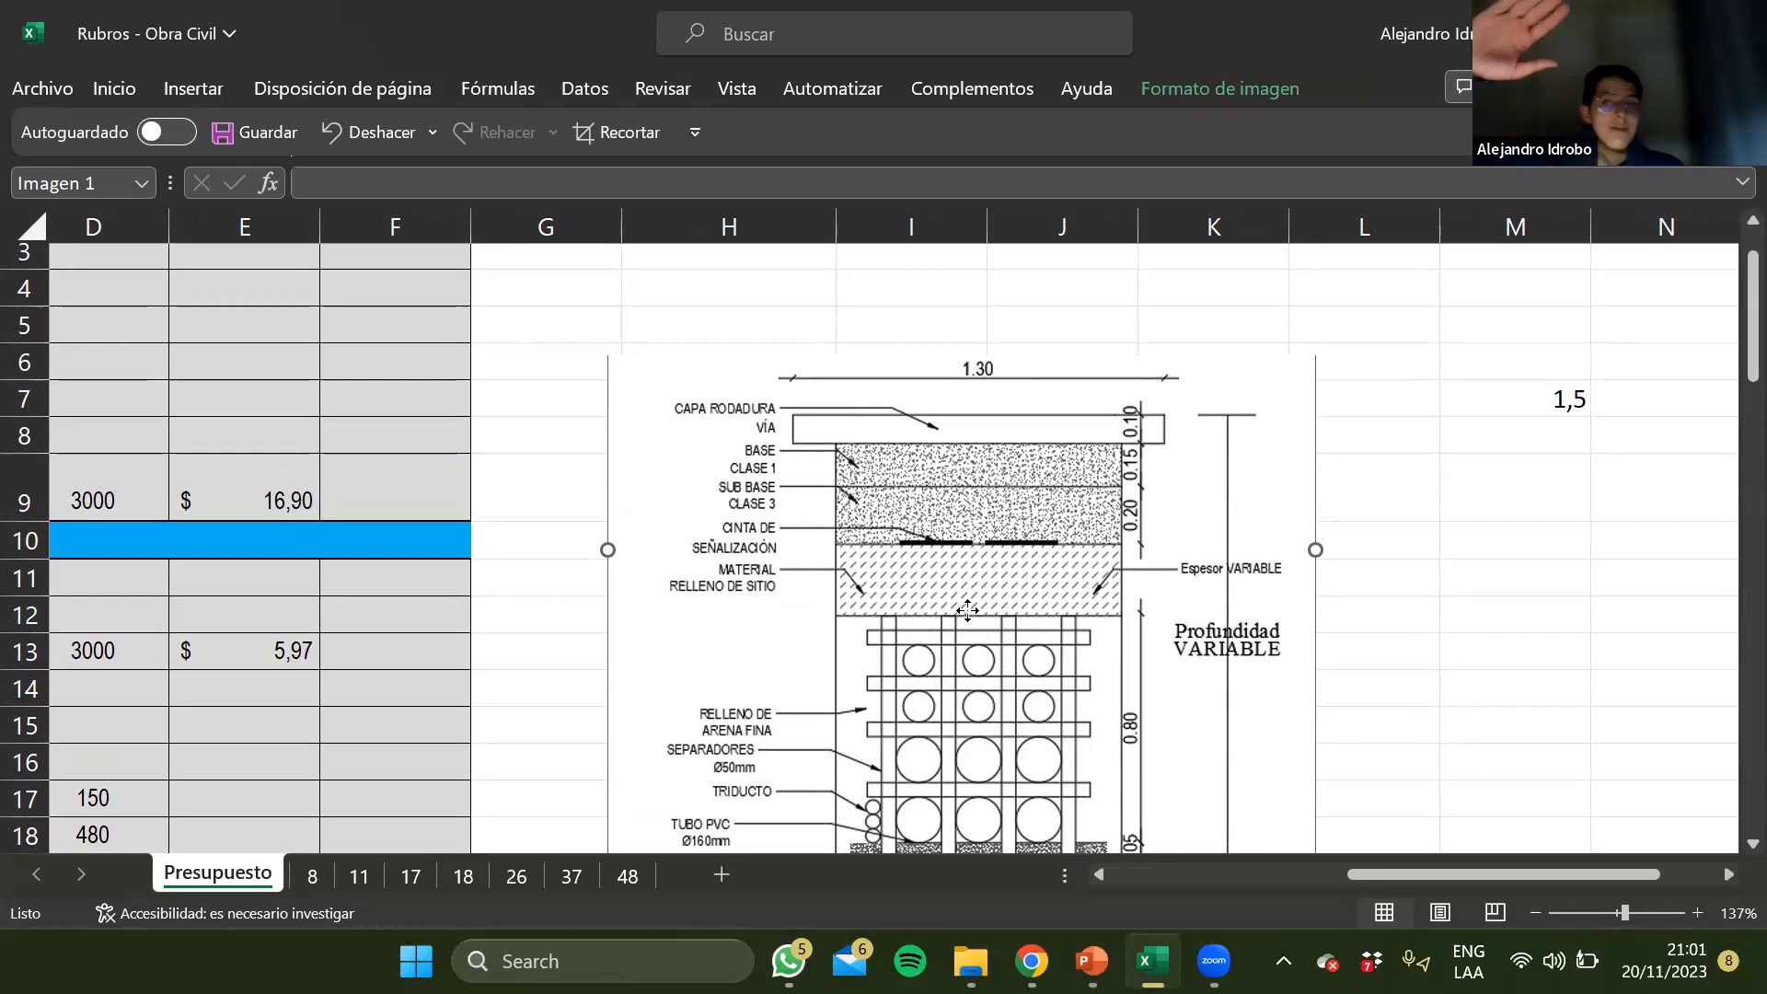
scroll(1319, 539, down, 2)
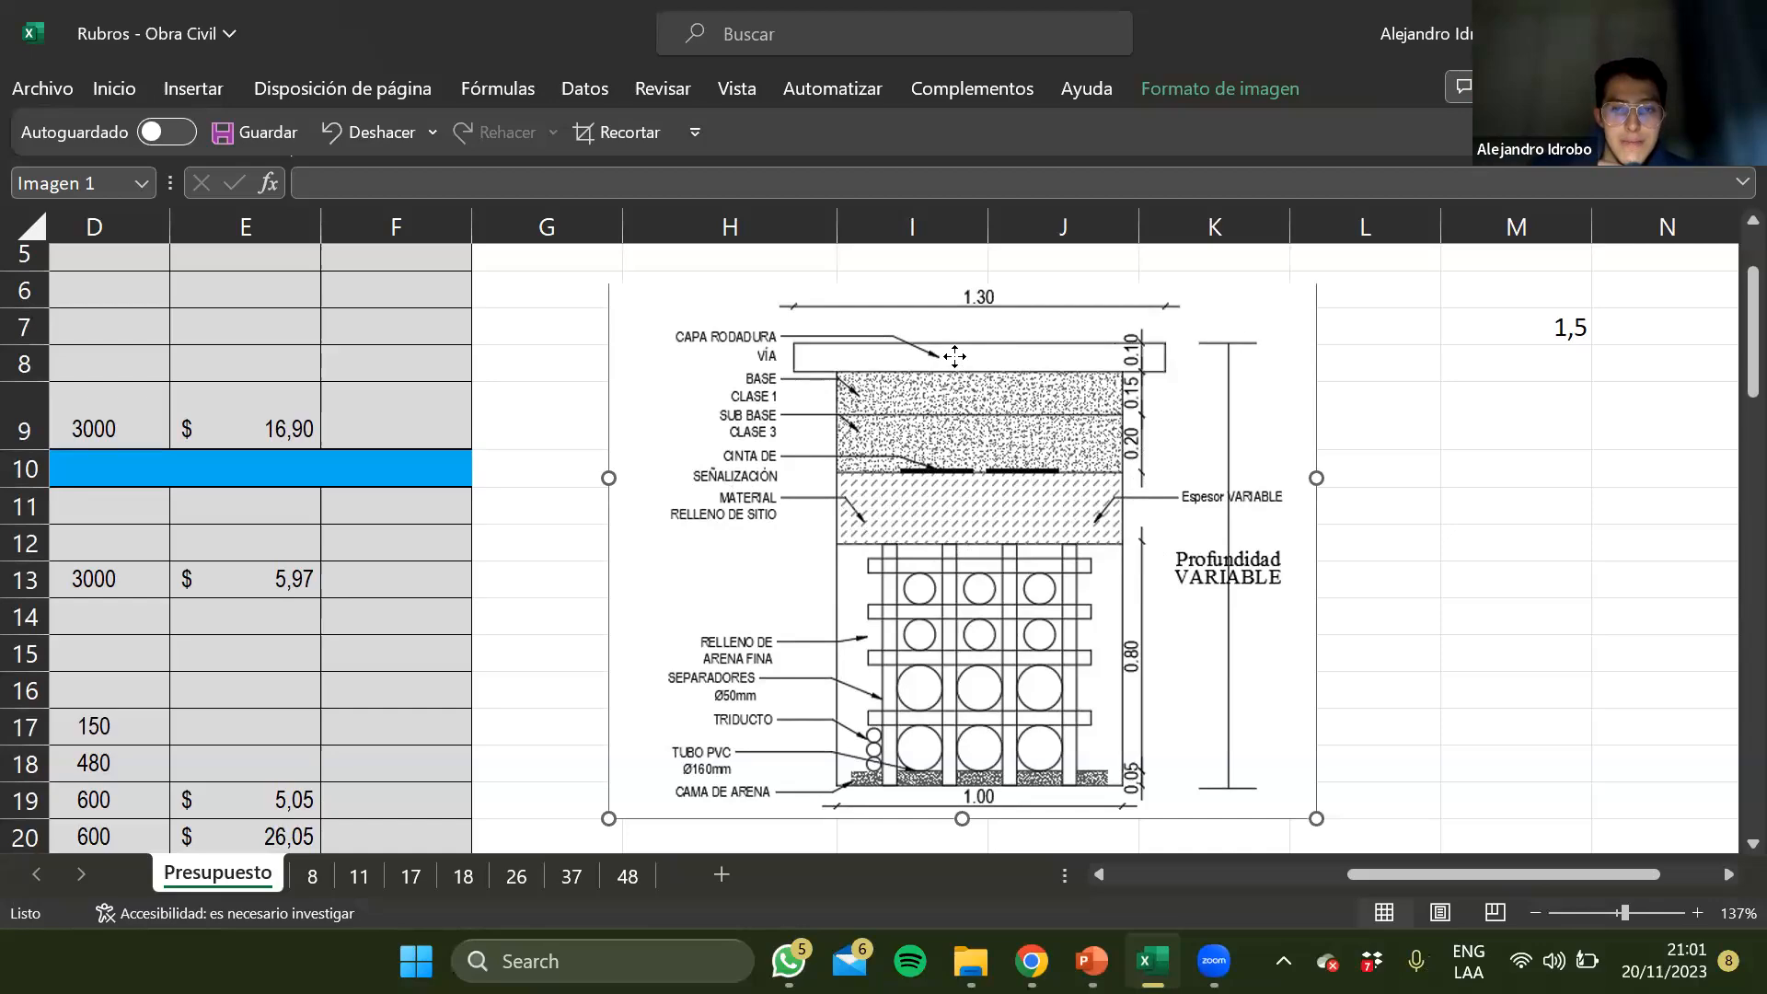
Return to the budget items and enter a quantity of 1500 m for Replanteo y nivelación lineal in D3
scroll(954, 357, down, 4)
scroll(994, 510, left, 4)
scroll(994, 510, right, 8)
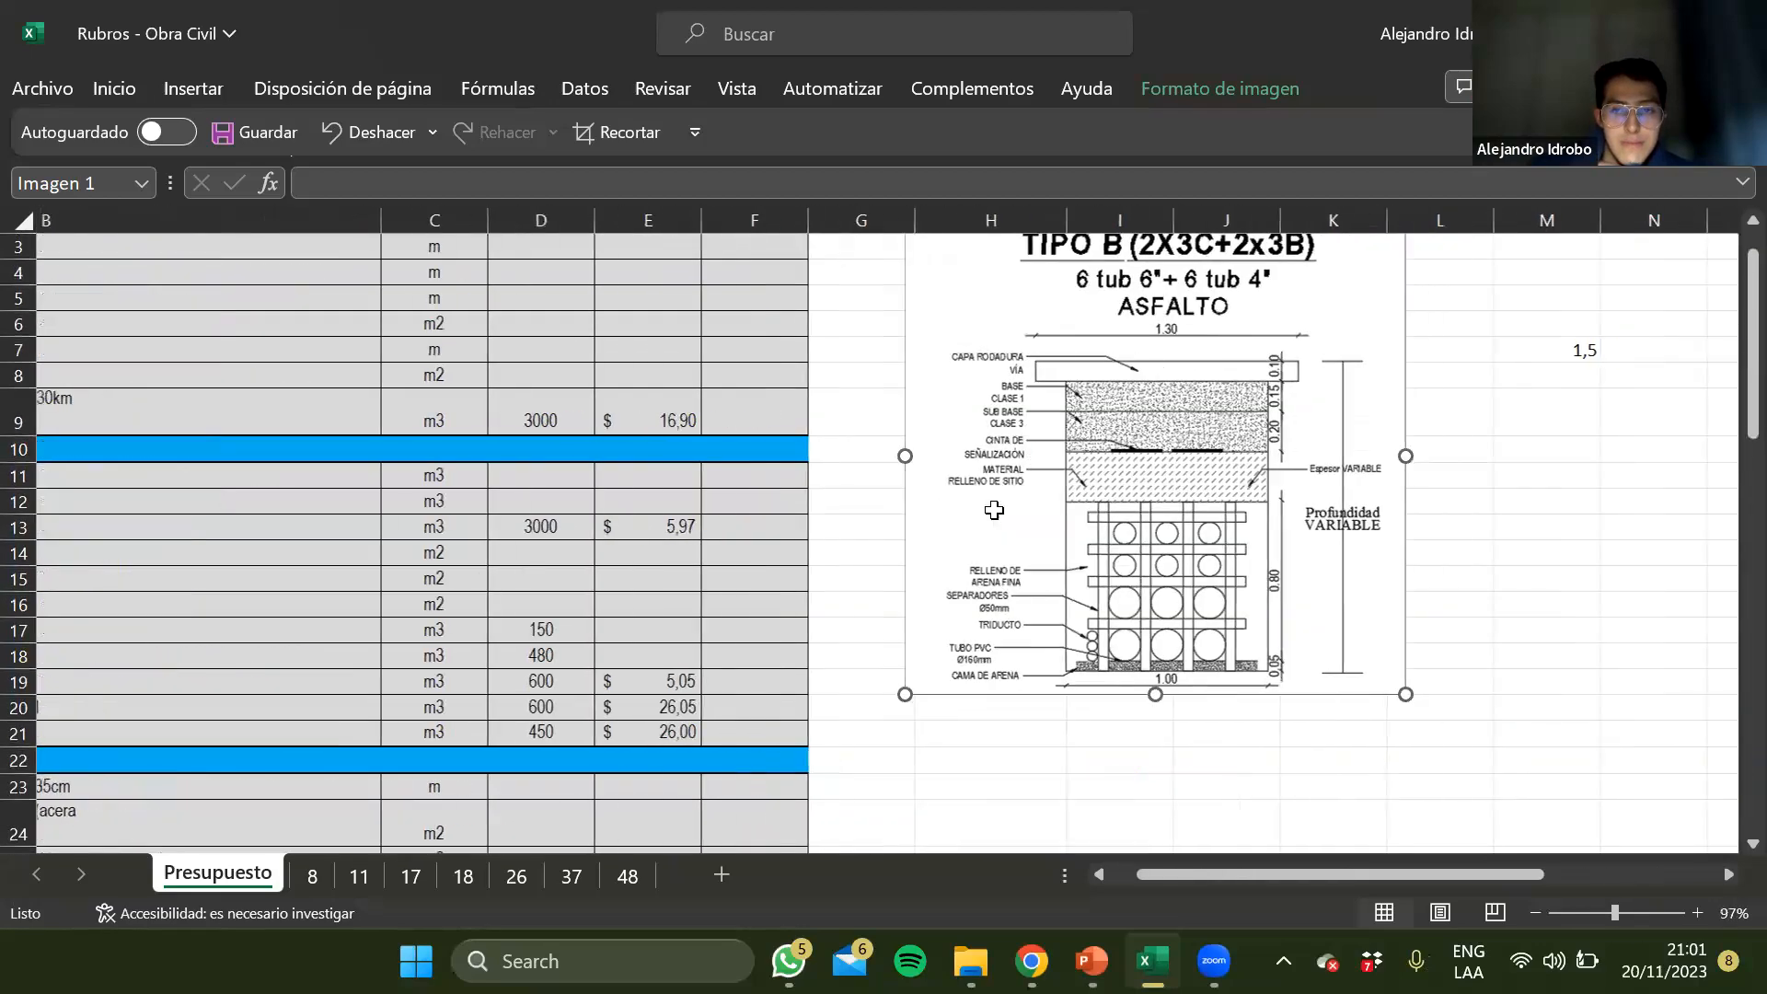
scroll(994, 510, right, 1)
scroll(994, 509, left, 8)
scroll(994, 509, up, 1)
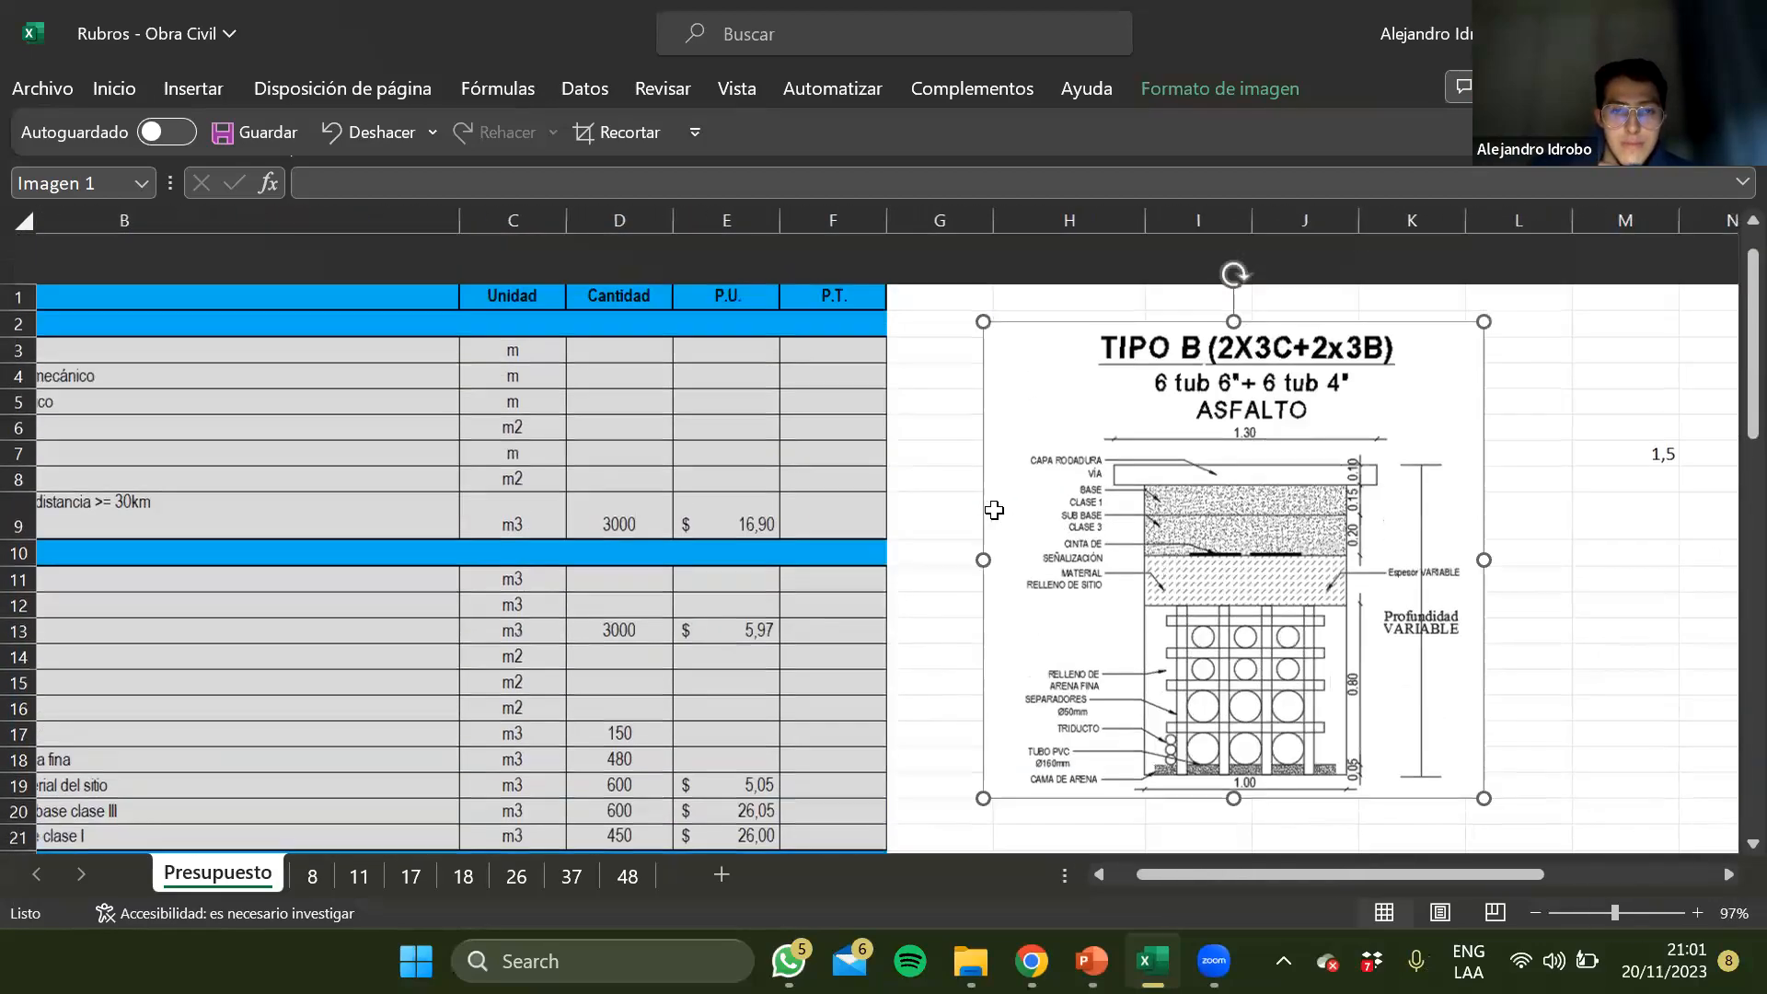
scroll(994, 509, left, 1)
click(691, 450)
click(899, 333)
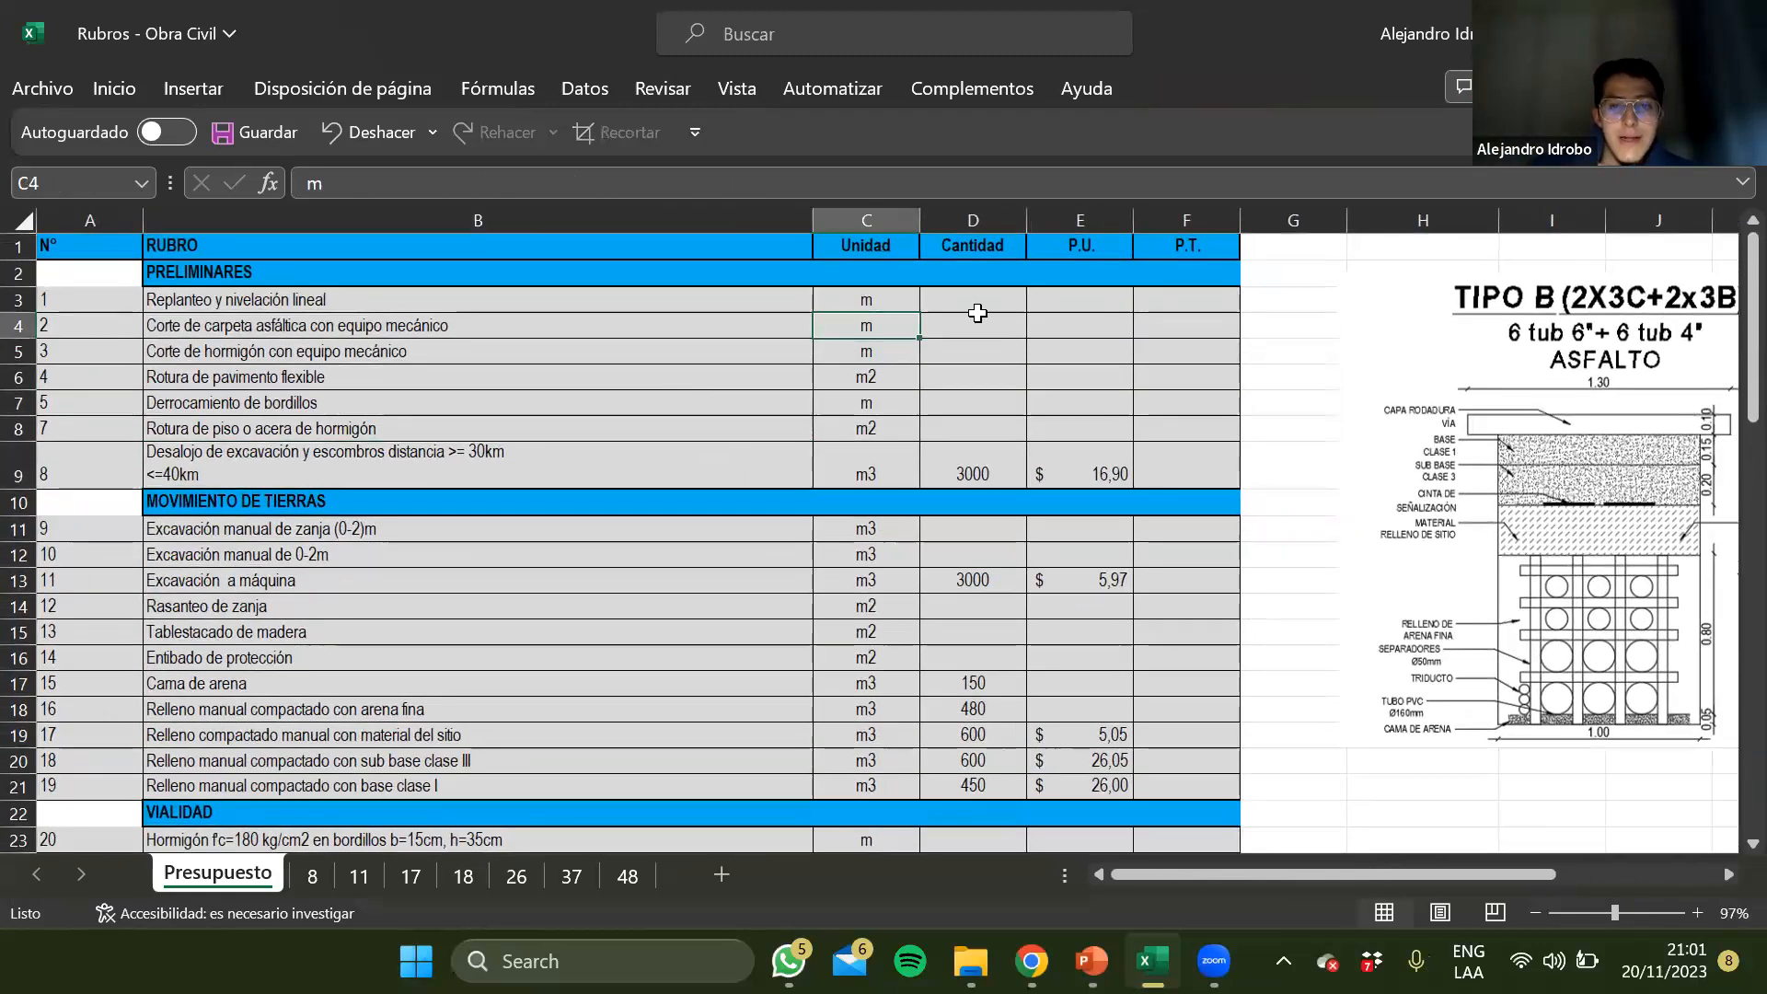
click(978, 315)
click(973, 300)
click(974, 401)
click(996, 289)
click(976, 376)
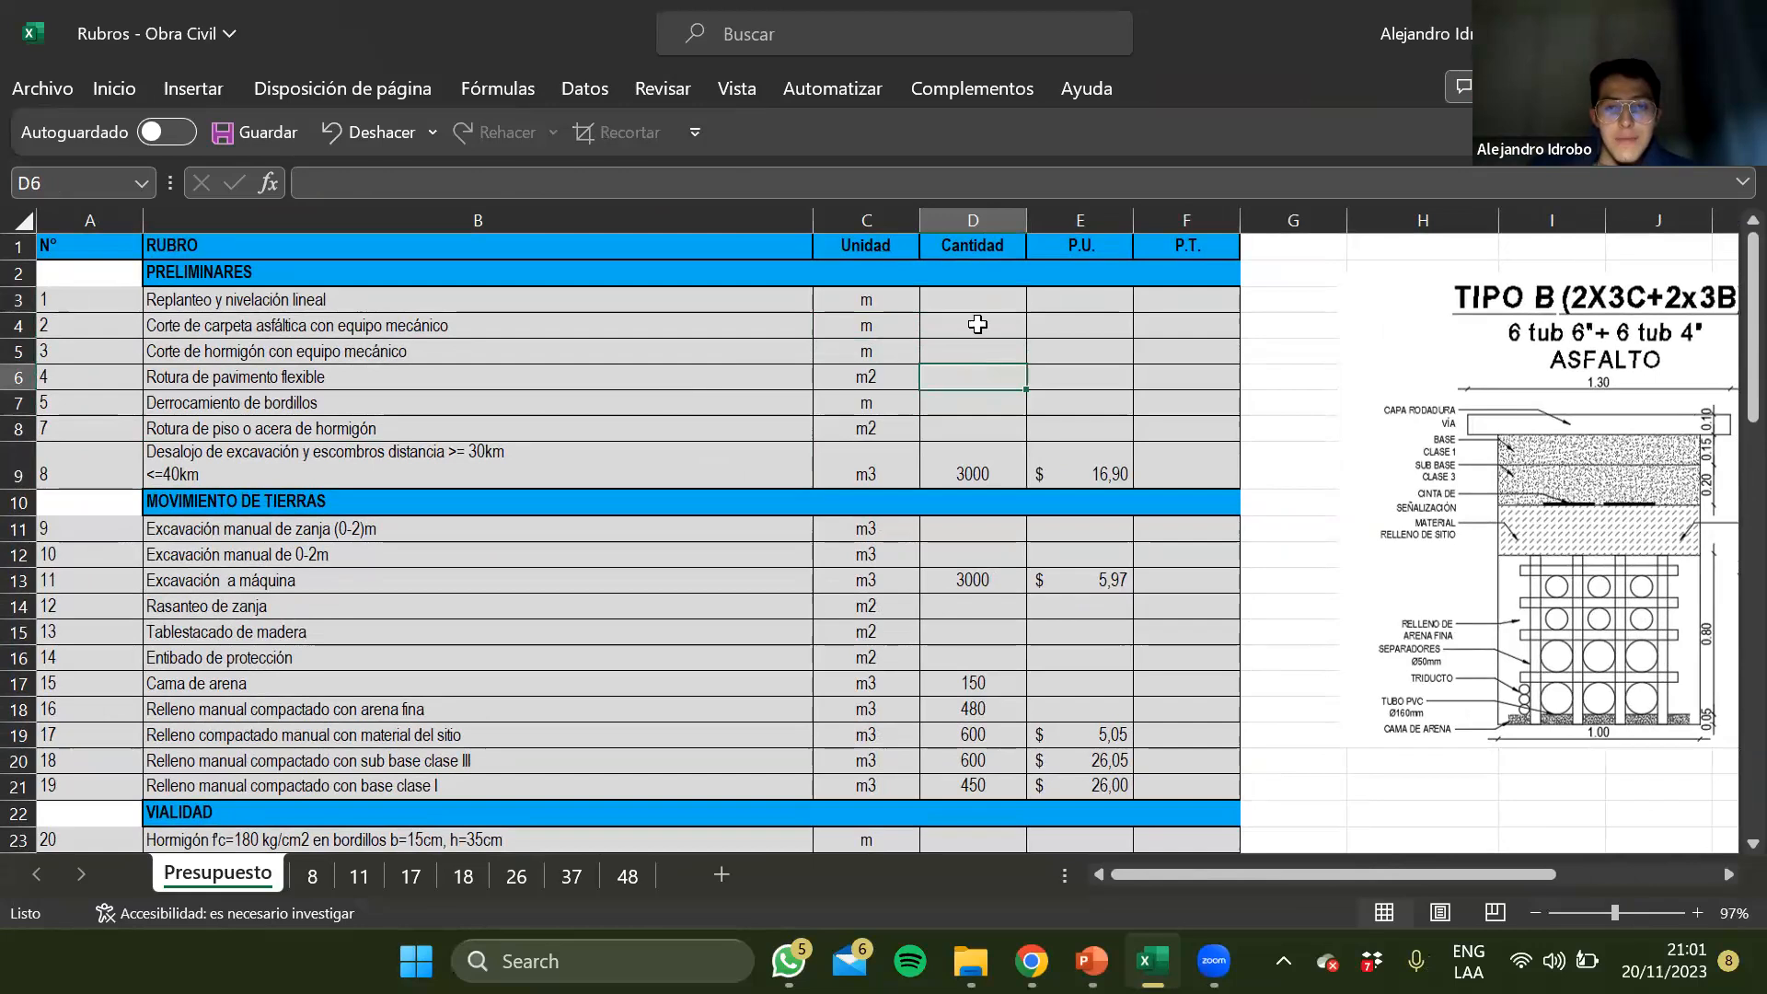
click(964, 306)
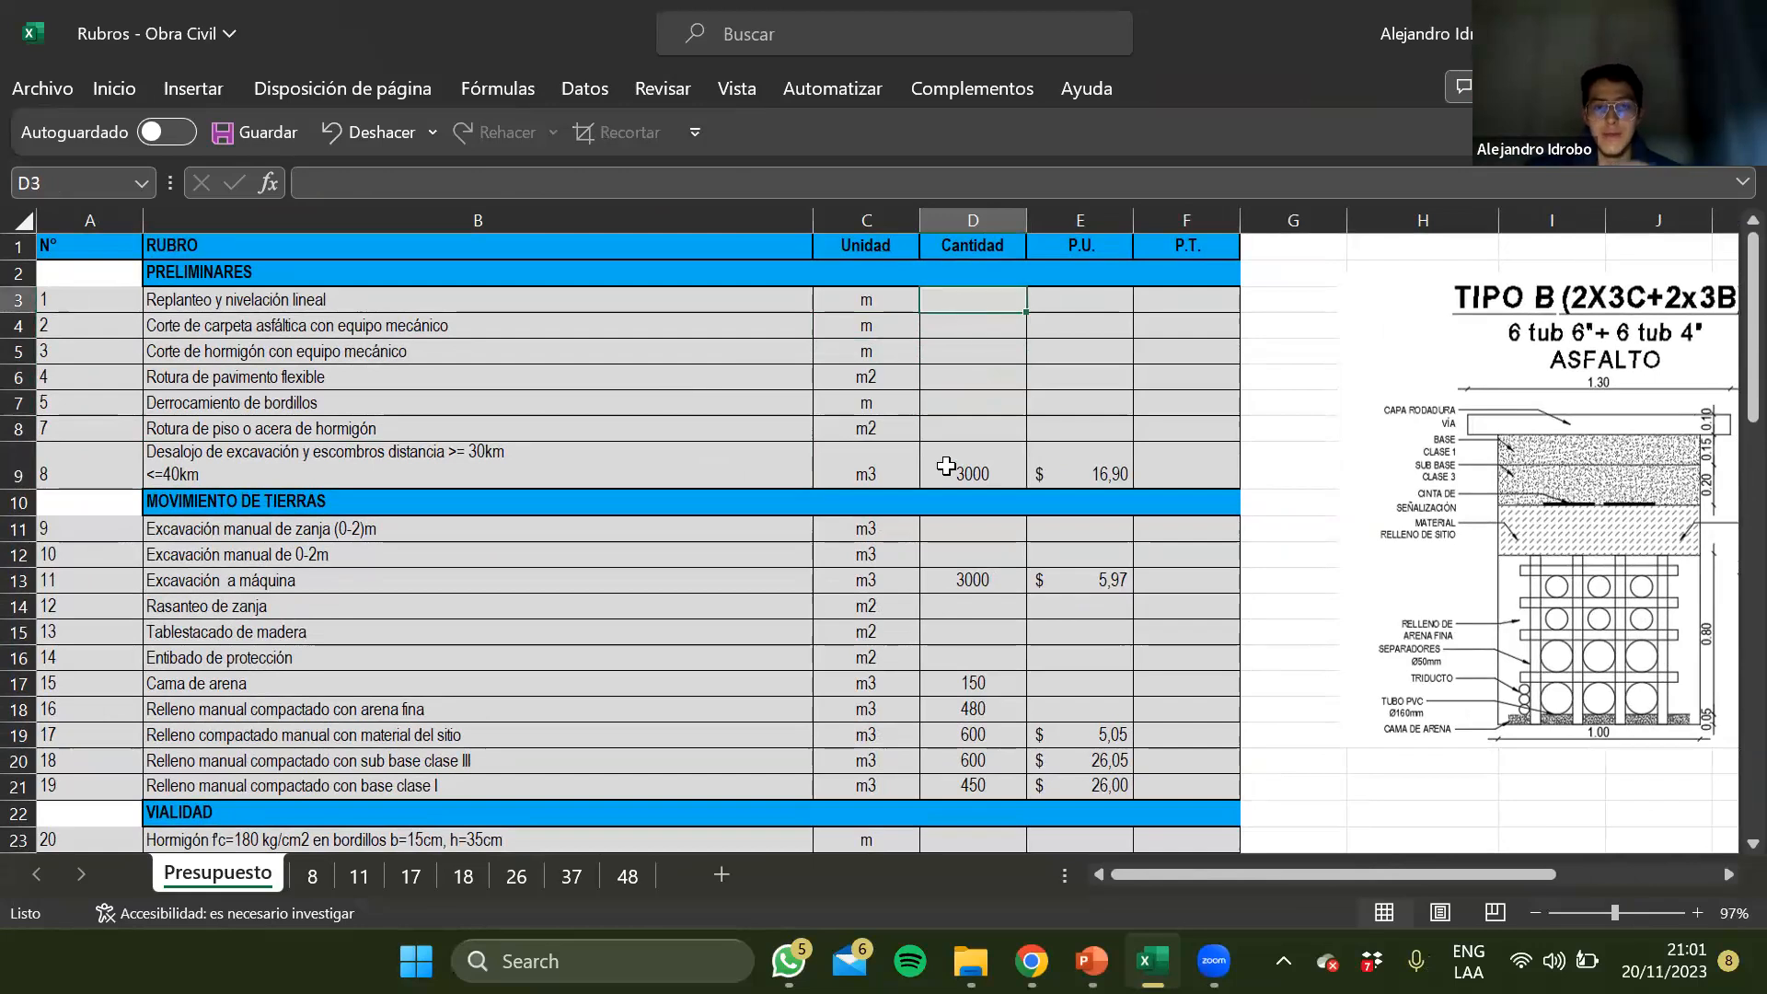
text(1500)
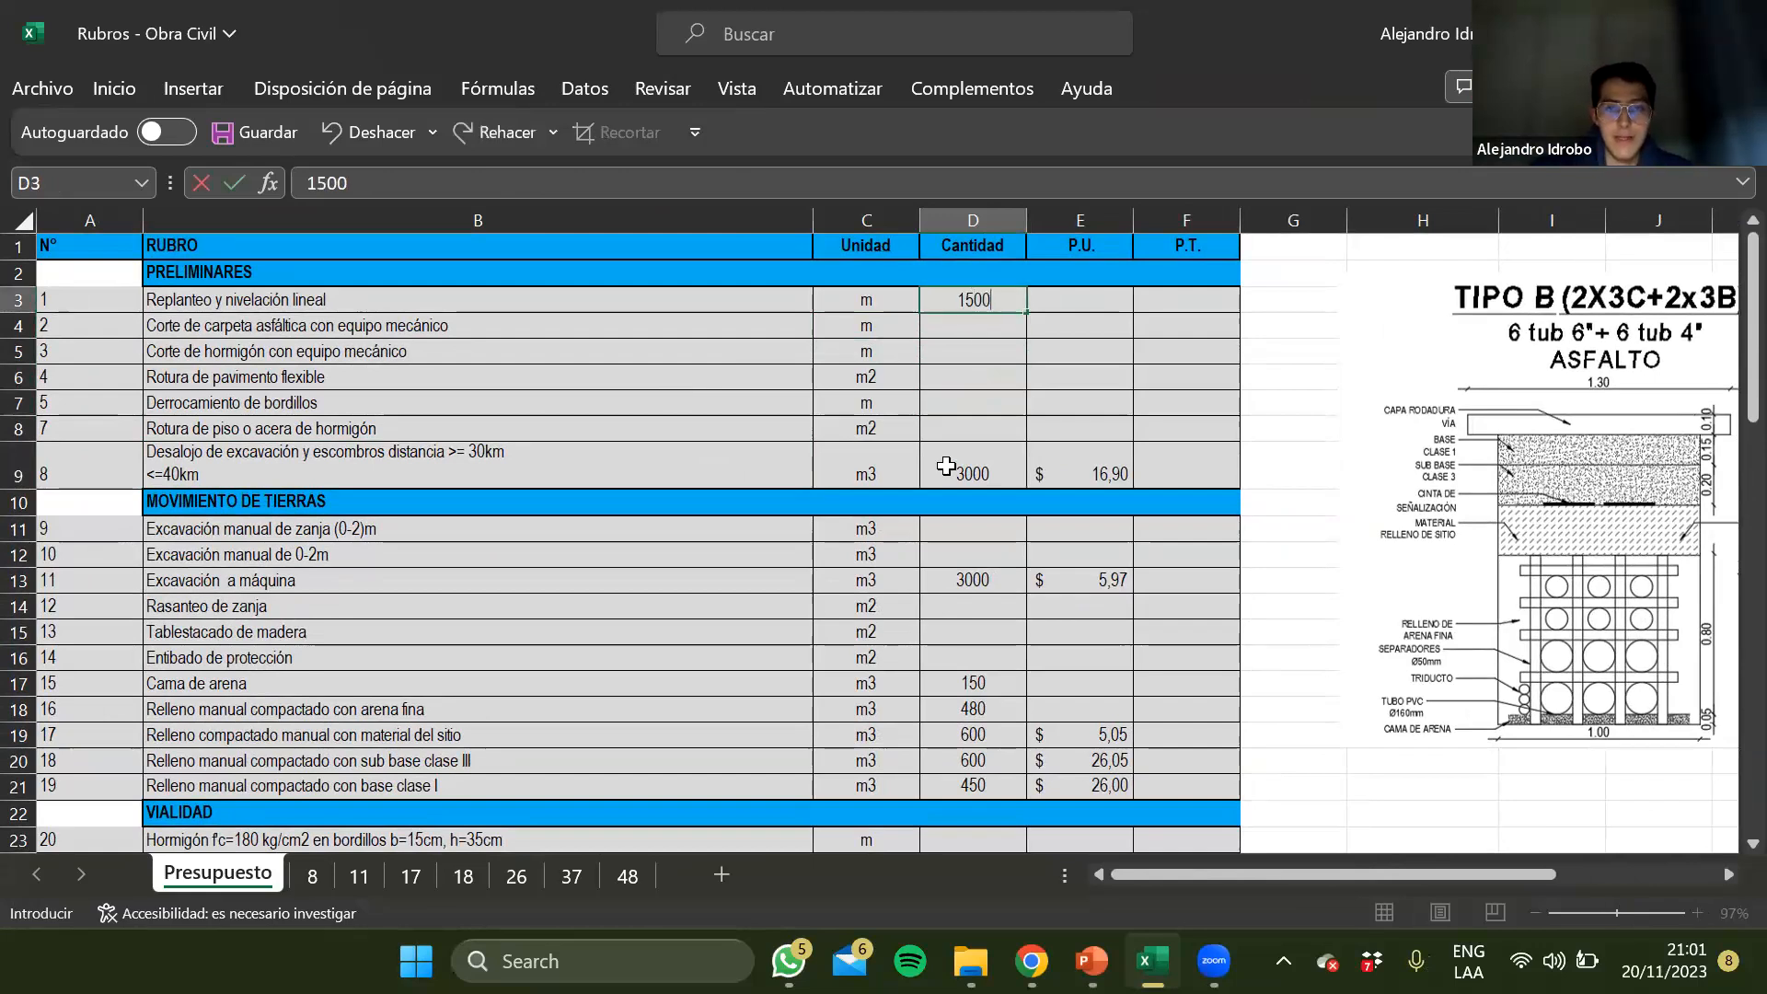
key(Return)
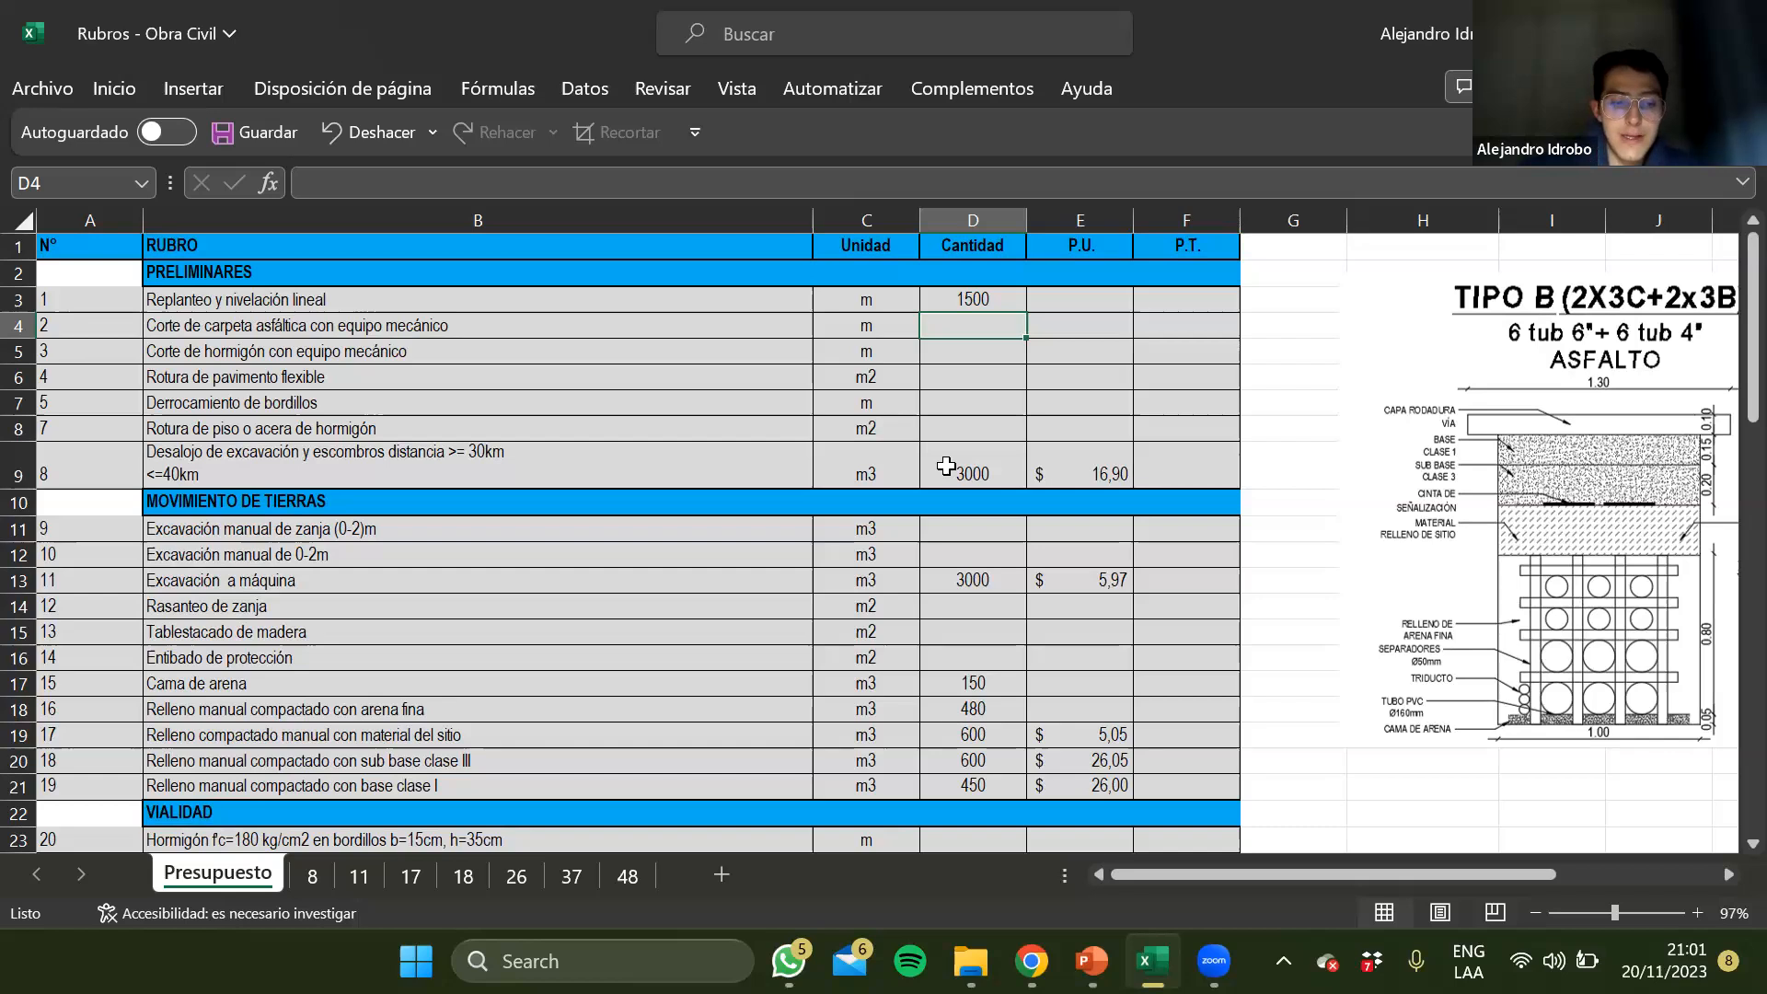
Calculate the Corte de carpeta asfáltica quantity in D4 as 1500*2
text(+1500)
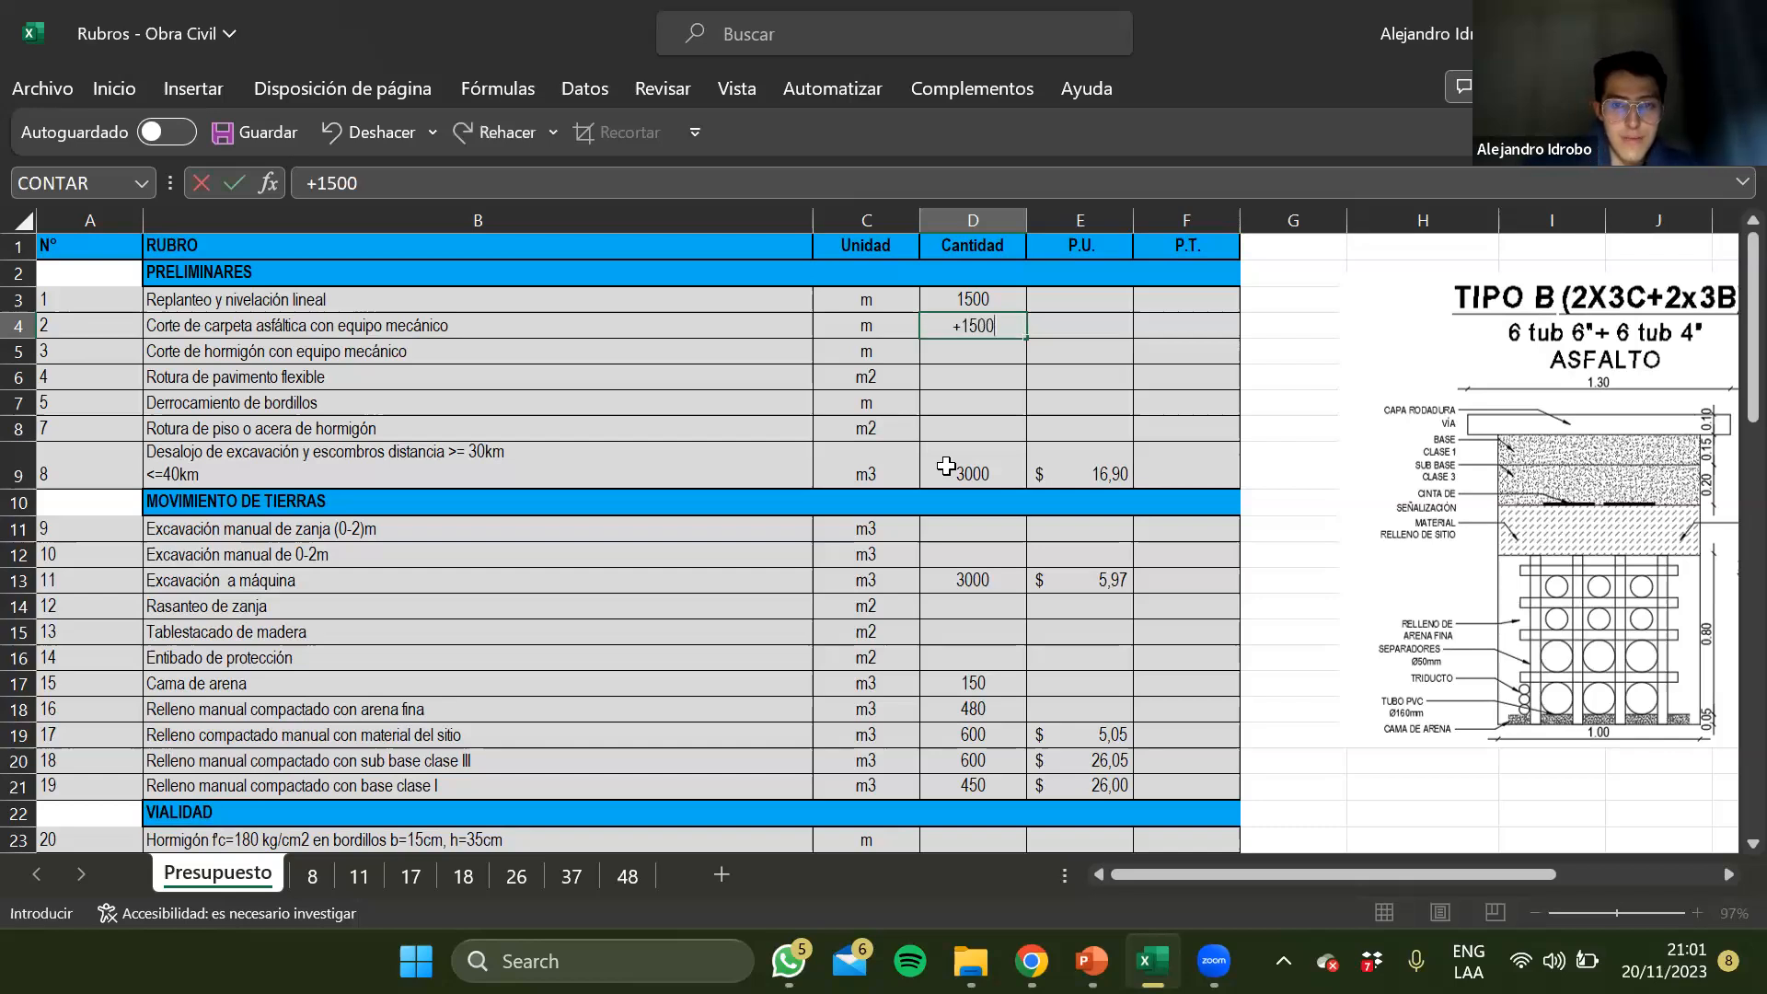
text(*2)
key(Return)
Calculate the Rotura de pavimento flexible quantity in D6 as 1*1500, using the trench width from the section drawing
scroll(946, 467, right, 3)
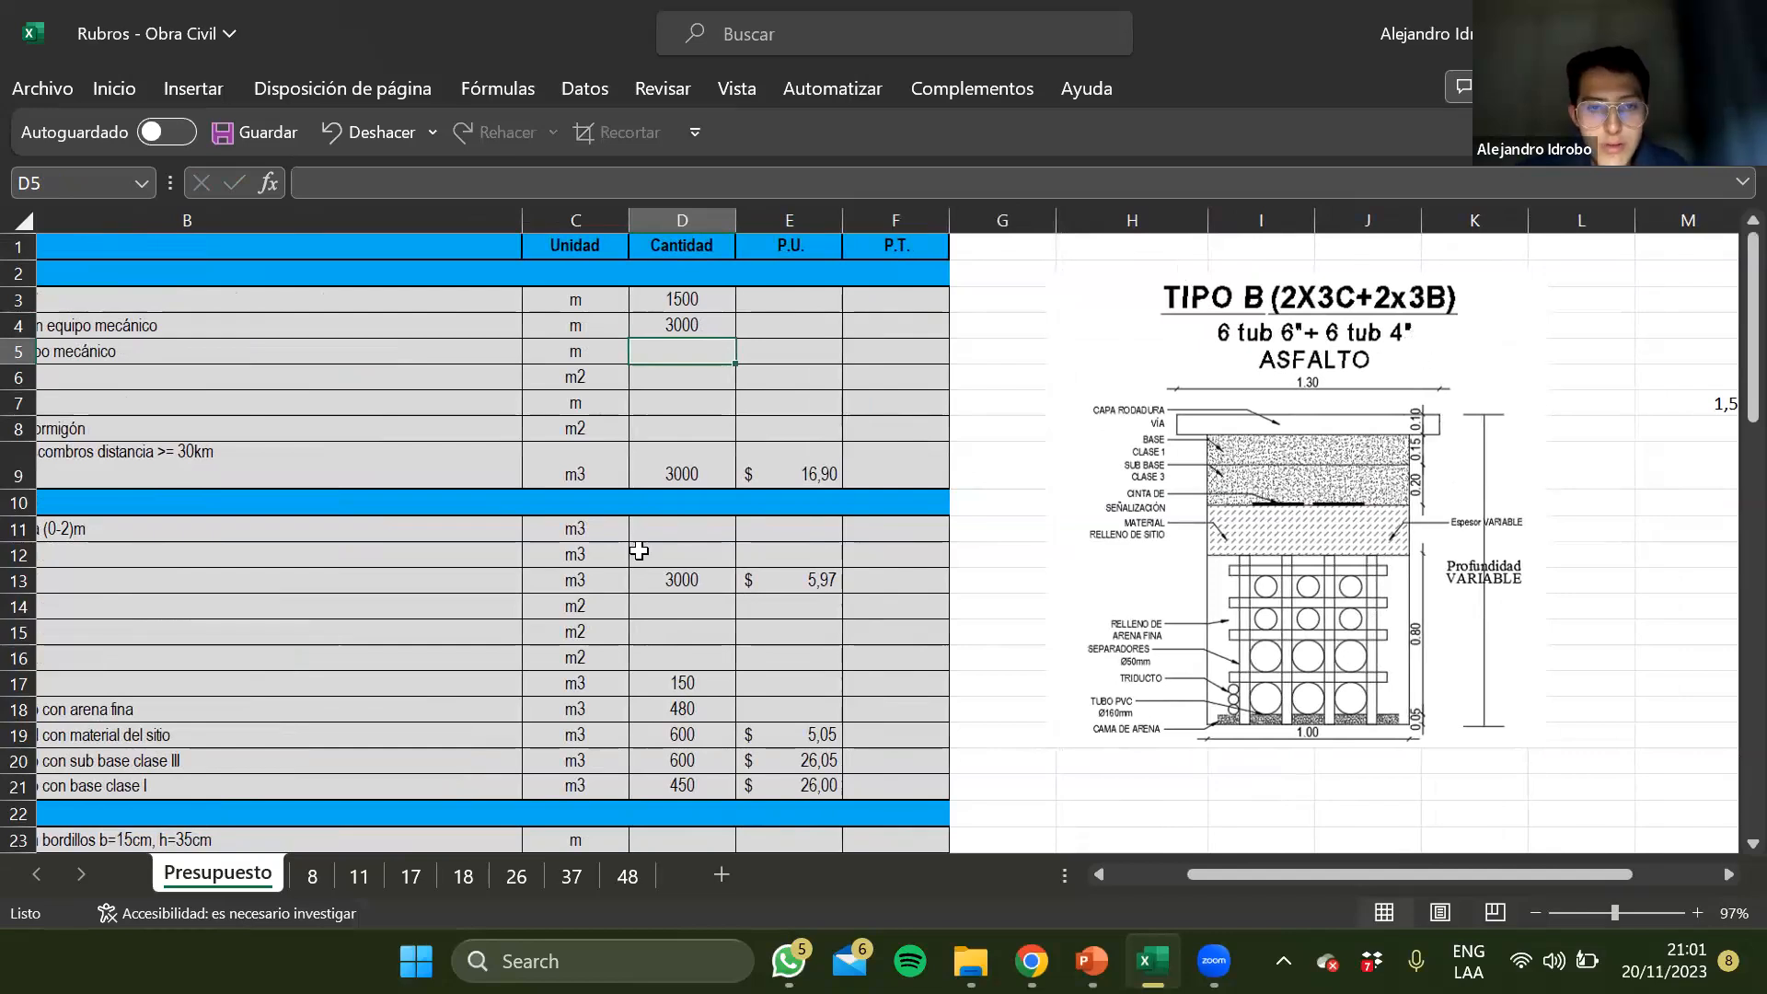
scroll(639, 551, left, 2)
scroll(639, 551, left, 2)
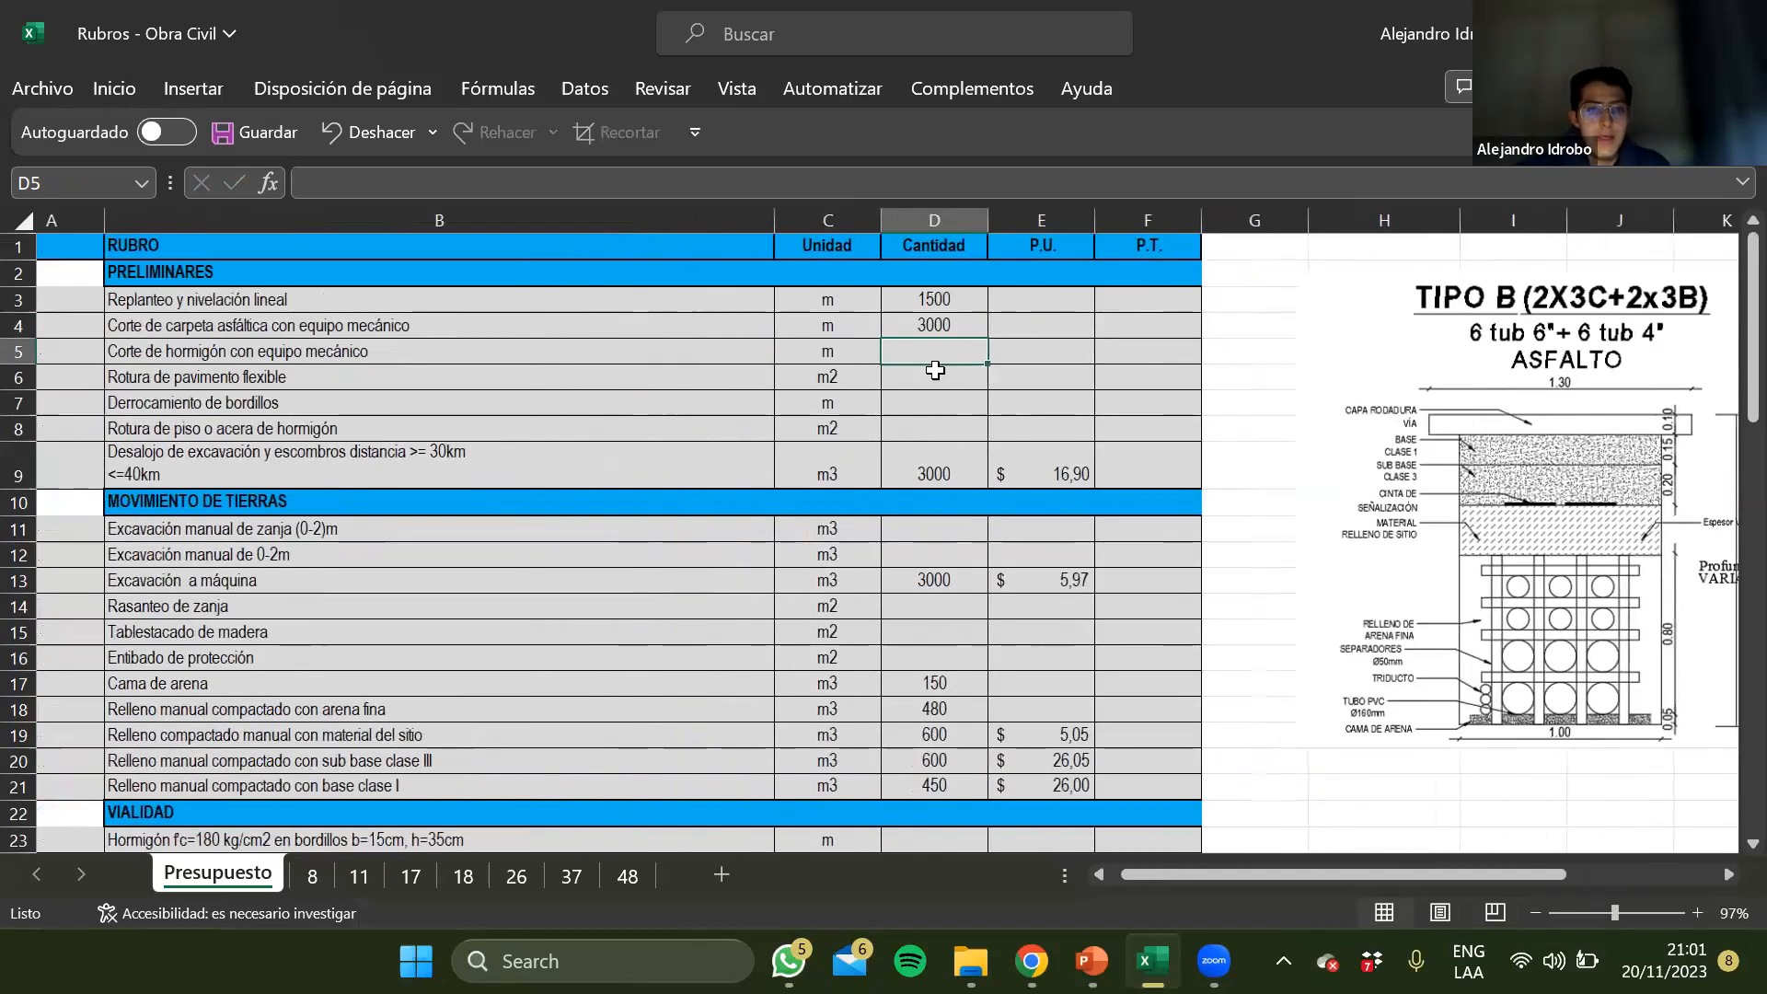
click(935, 368)
scroll(1116, 505, right, 1)
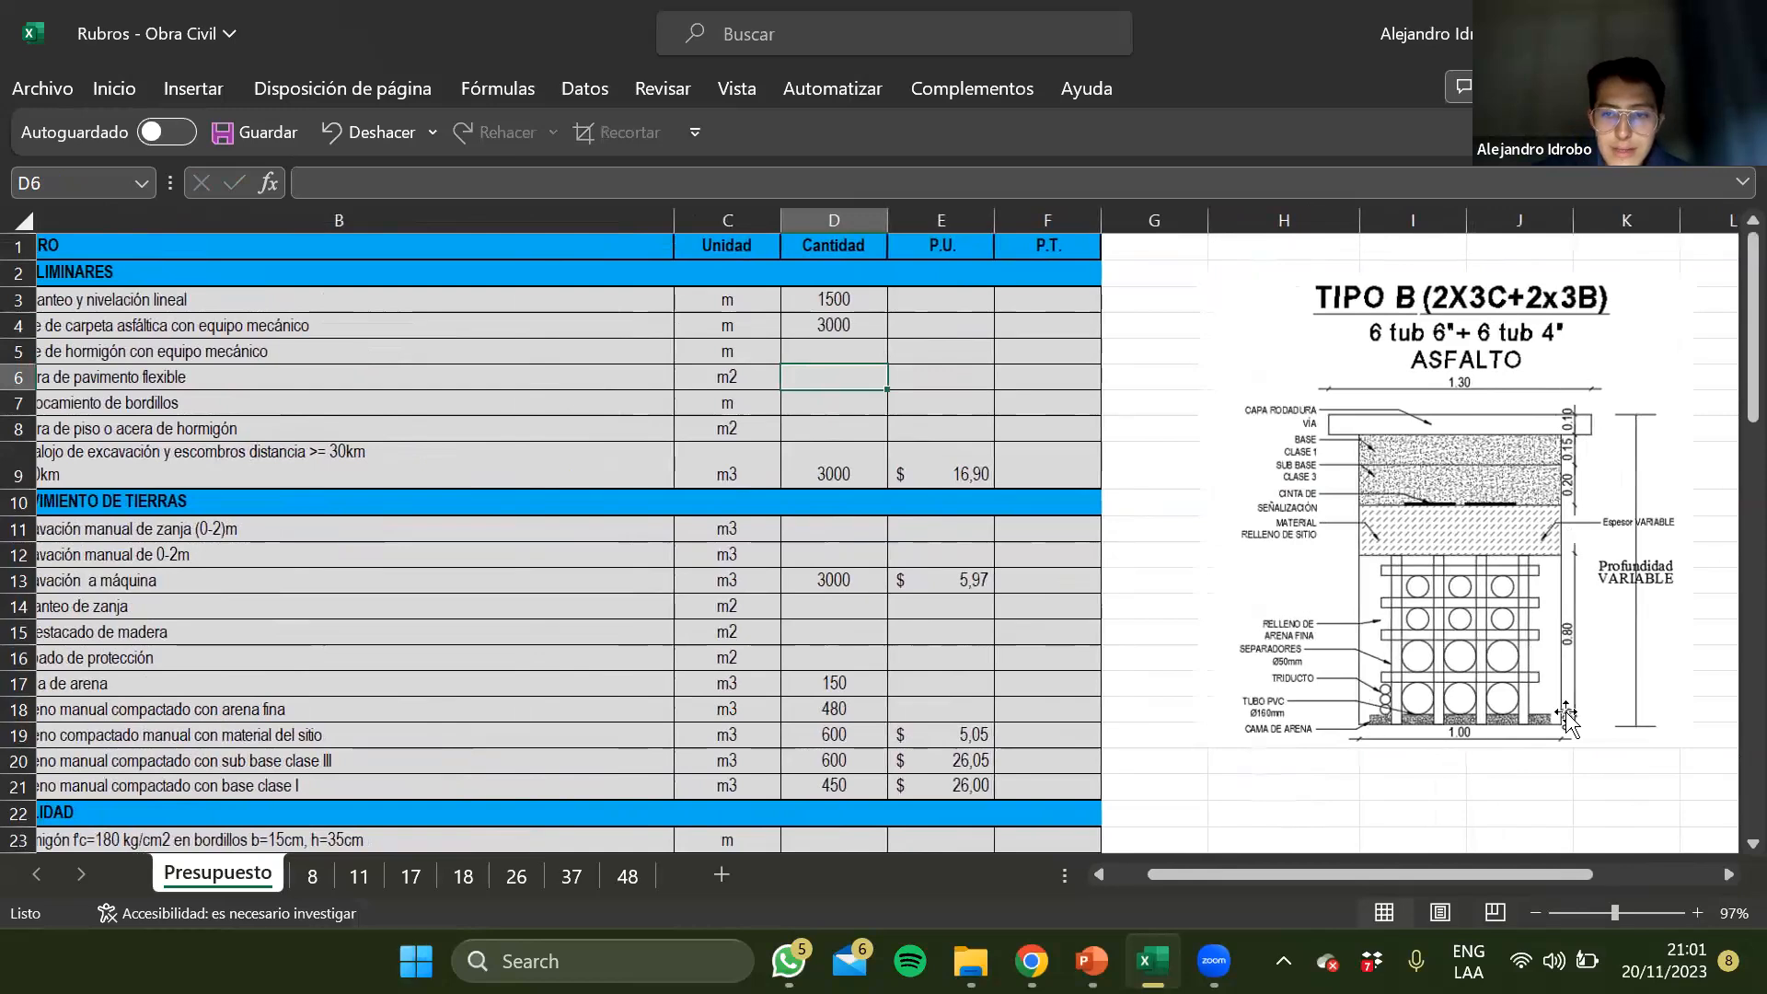
scroll(736, 589, left, 1)
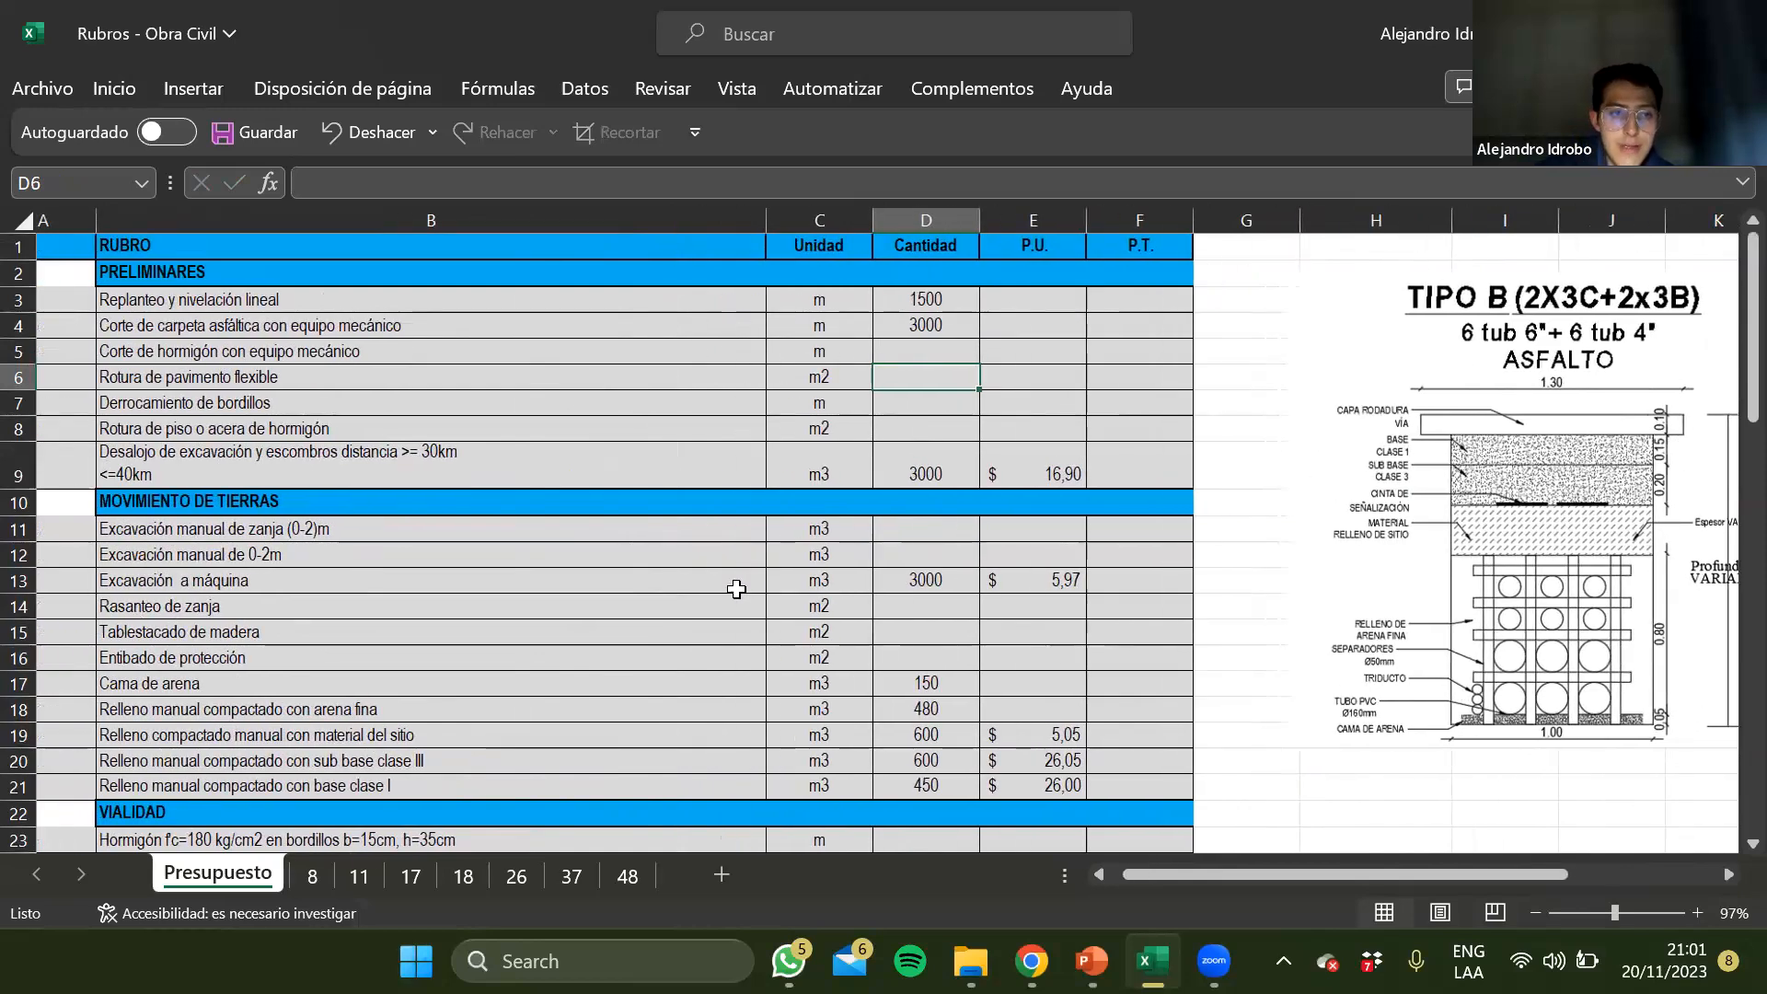
key(Left)
key(Left)
key(Right)
key(Right)
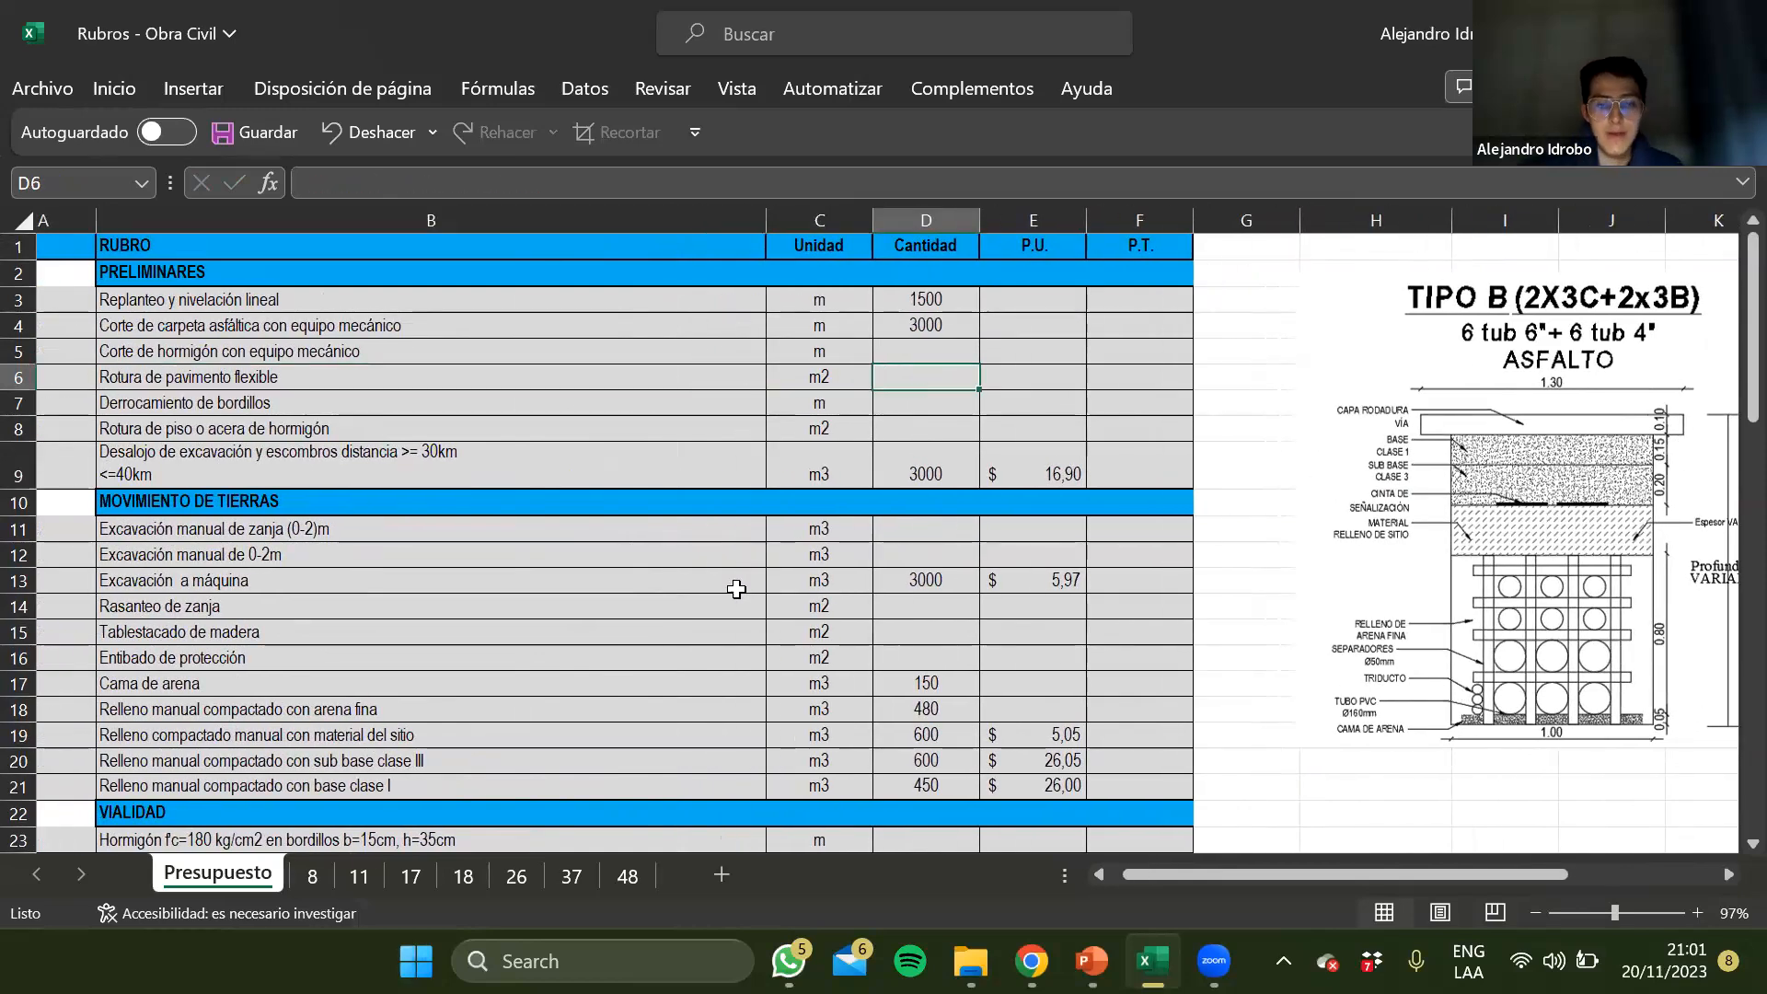
text(+1*1)
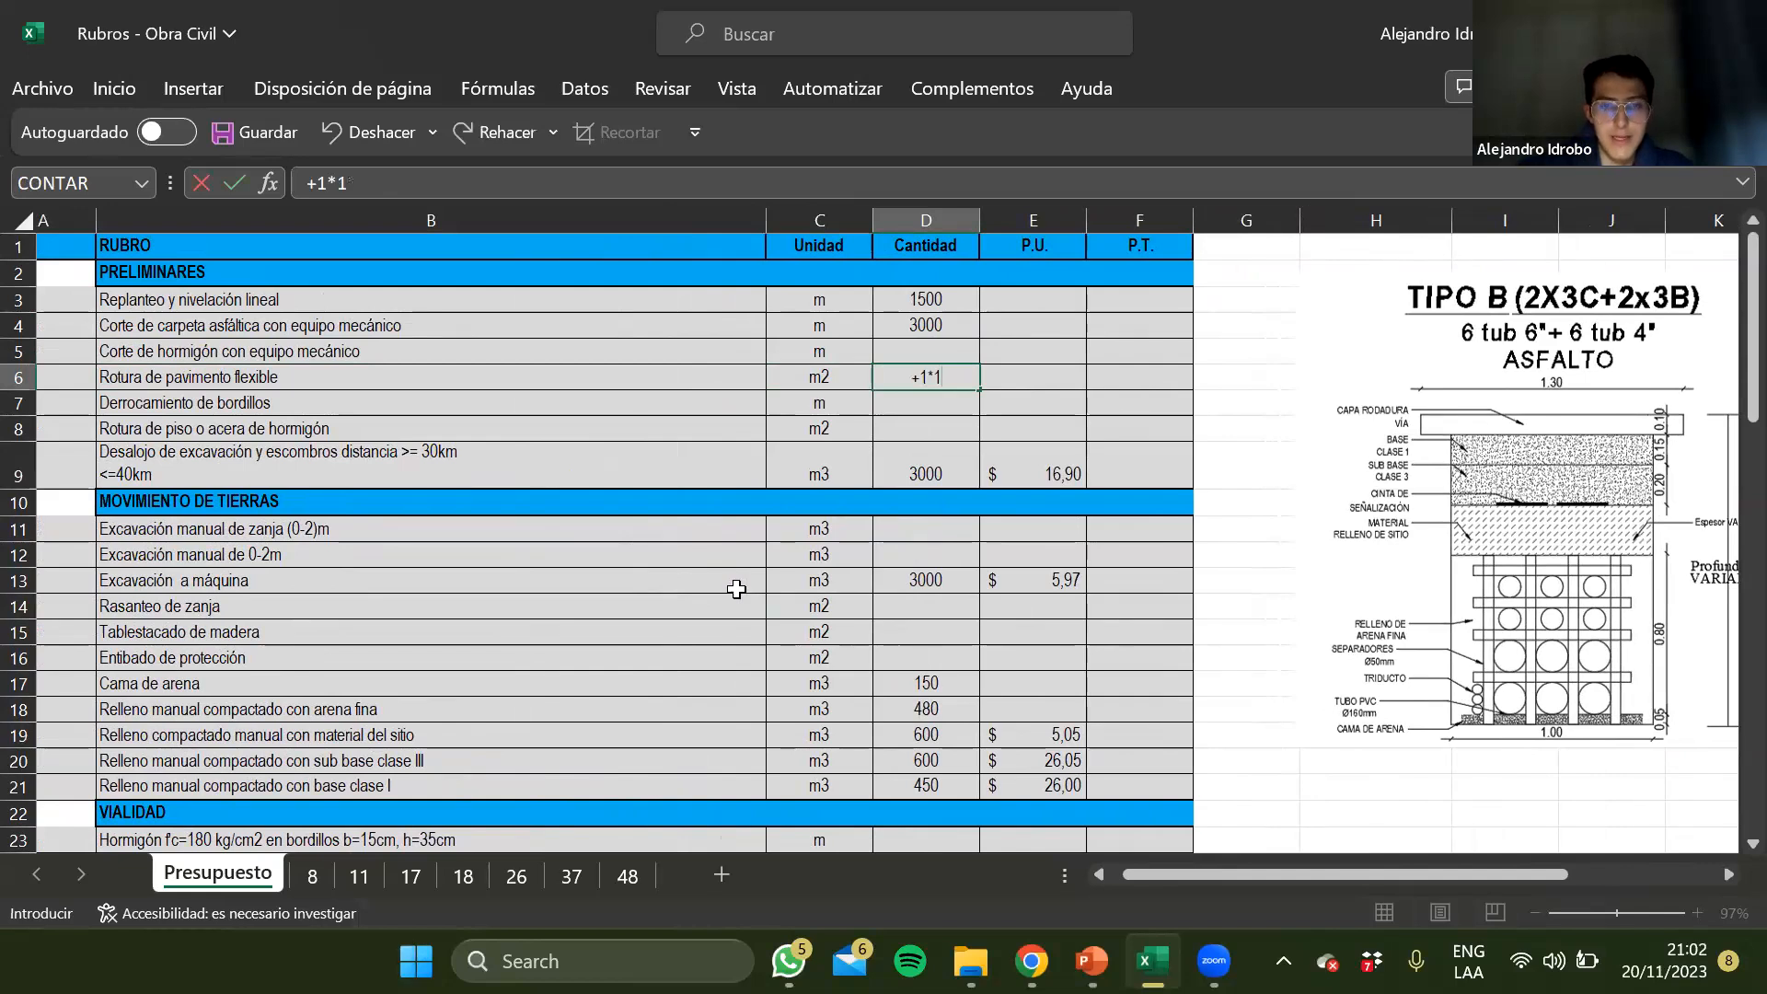
text(500)
key(Return)
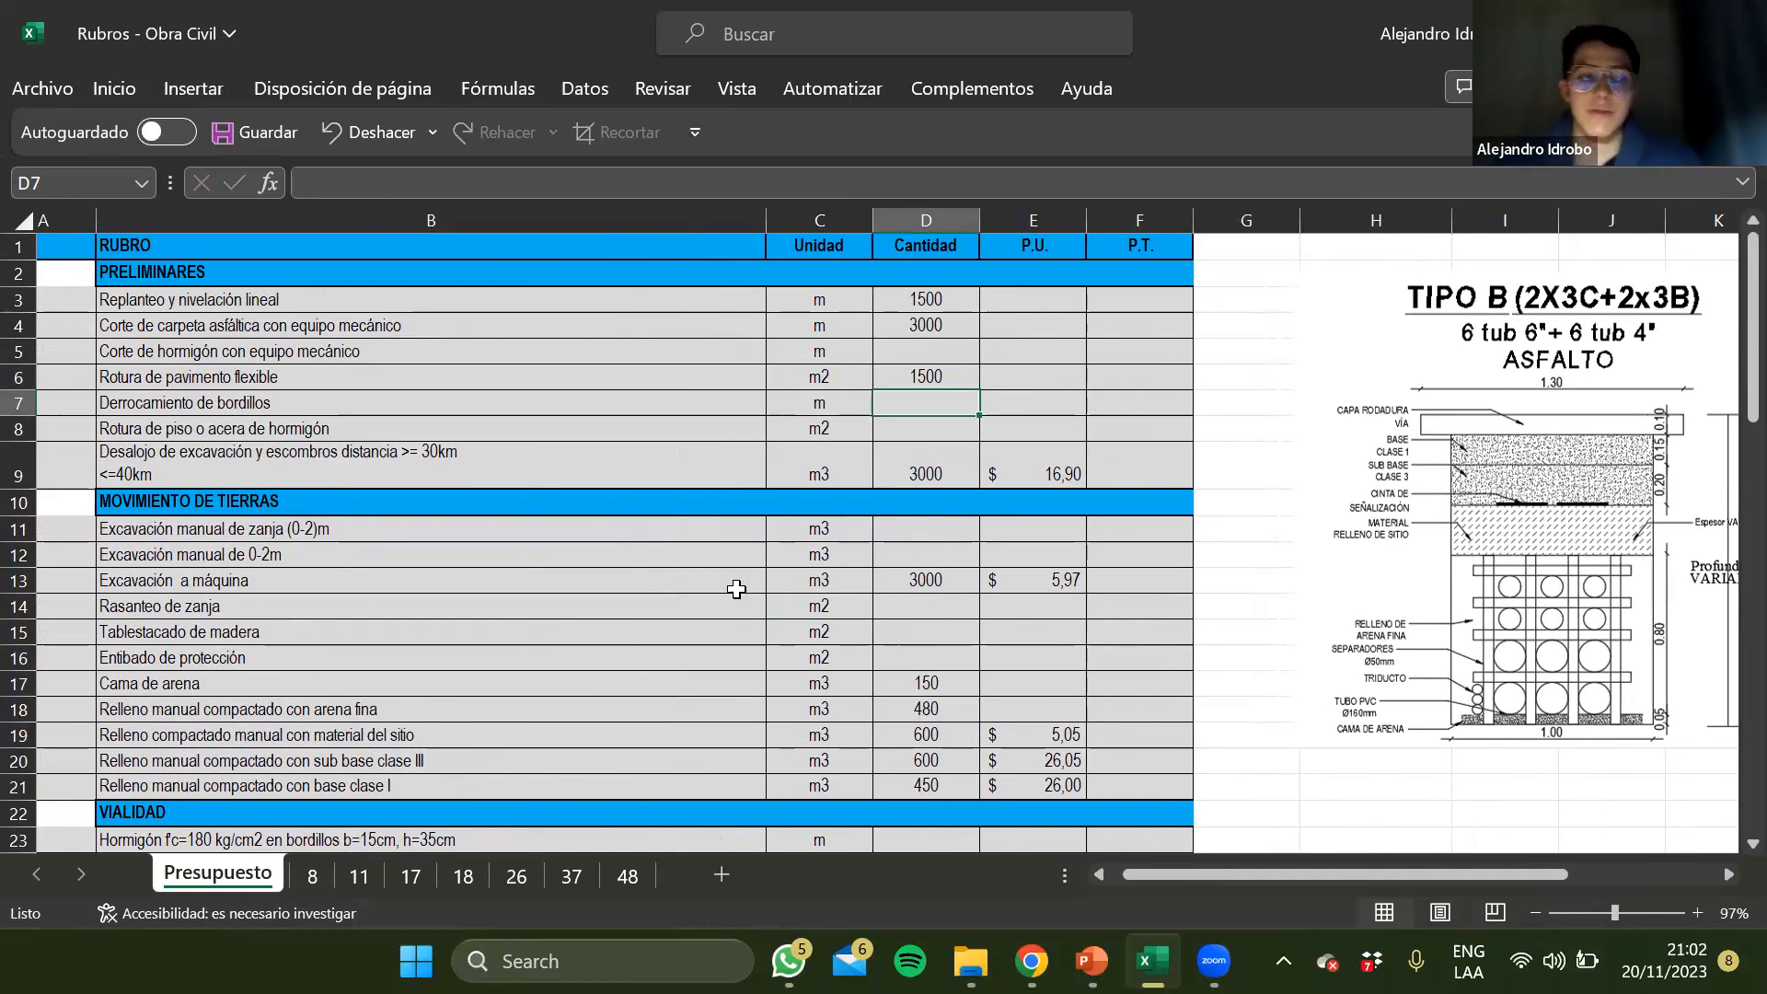
Check the Desalojo de excavación formula in D9 and examine the layer depths in the TIPO B section drawing
key(Down)
key(Down)
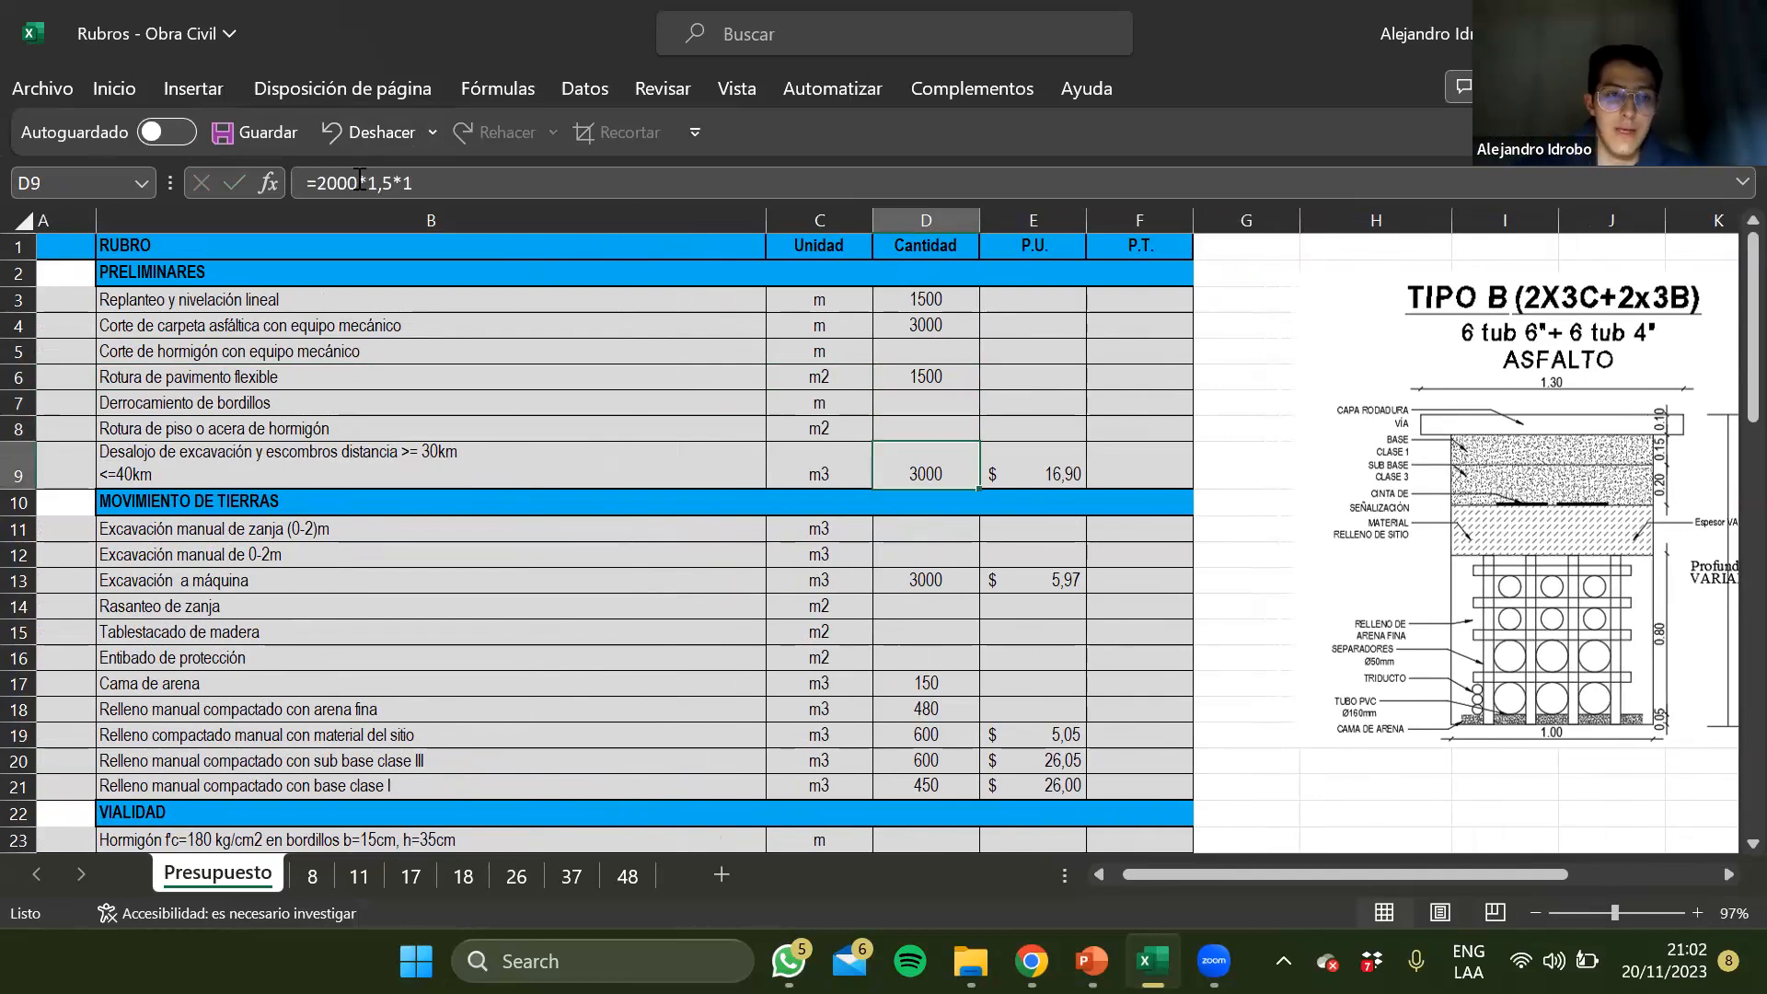
scroll(1063, 497, right, 5)
click(1063, 497)
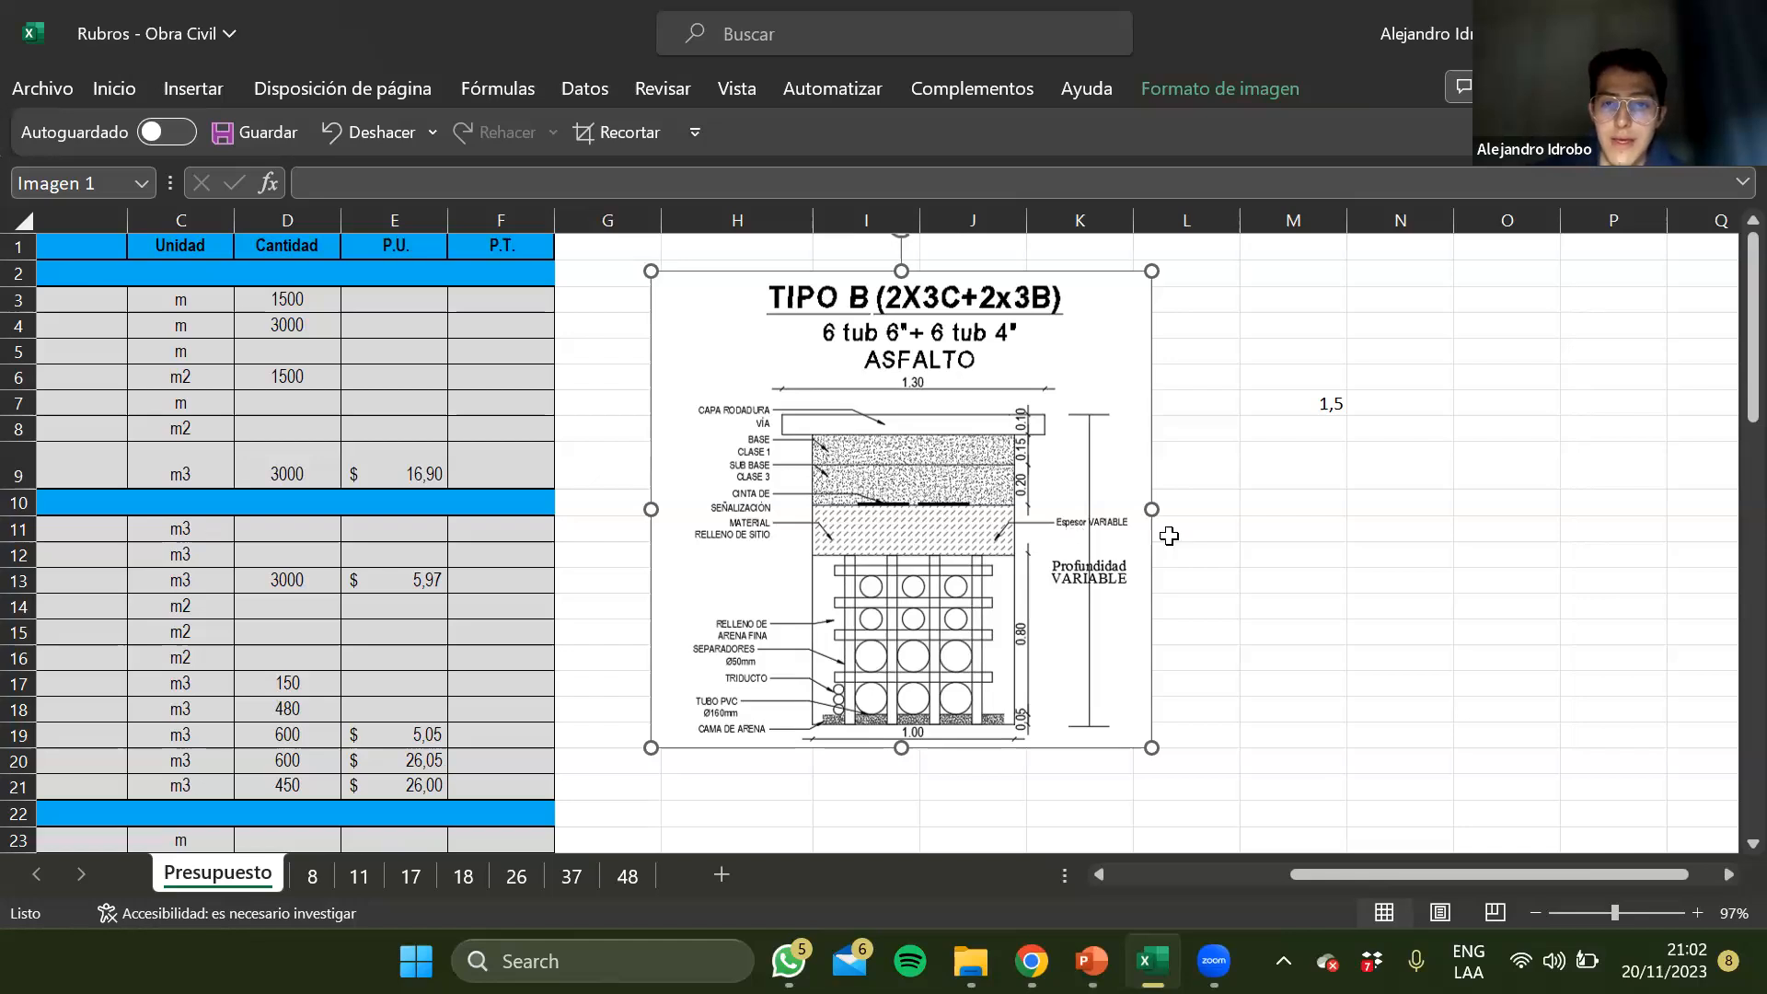
click(1246, 449)
click(969, 423)
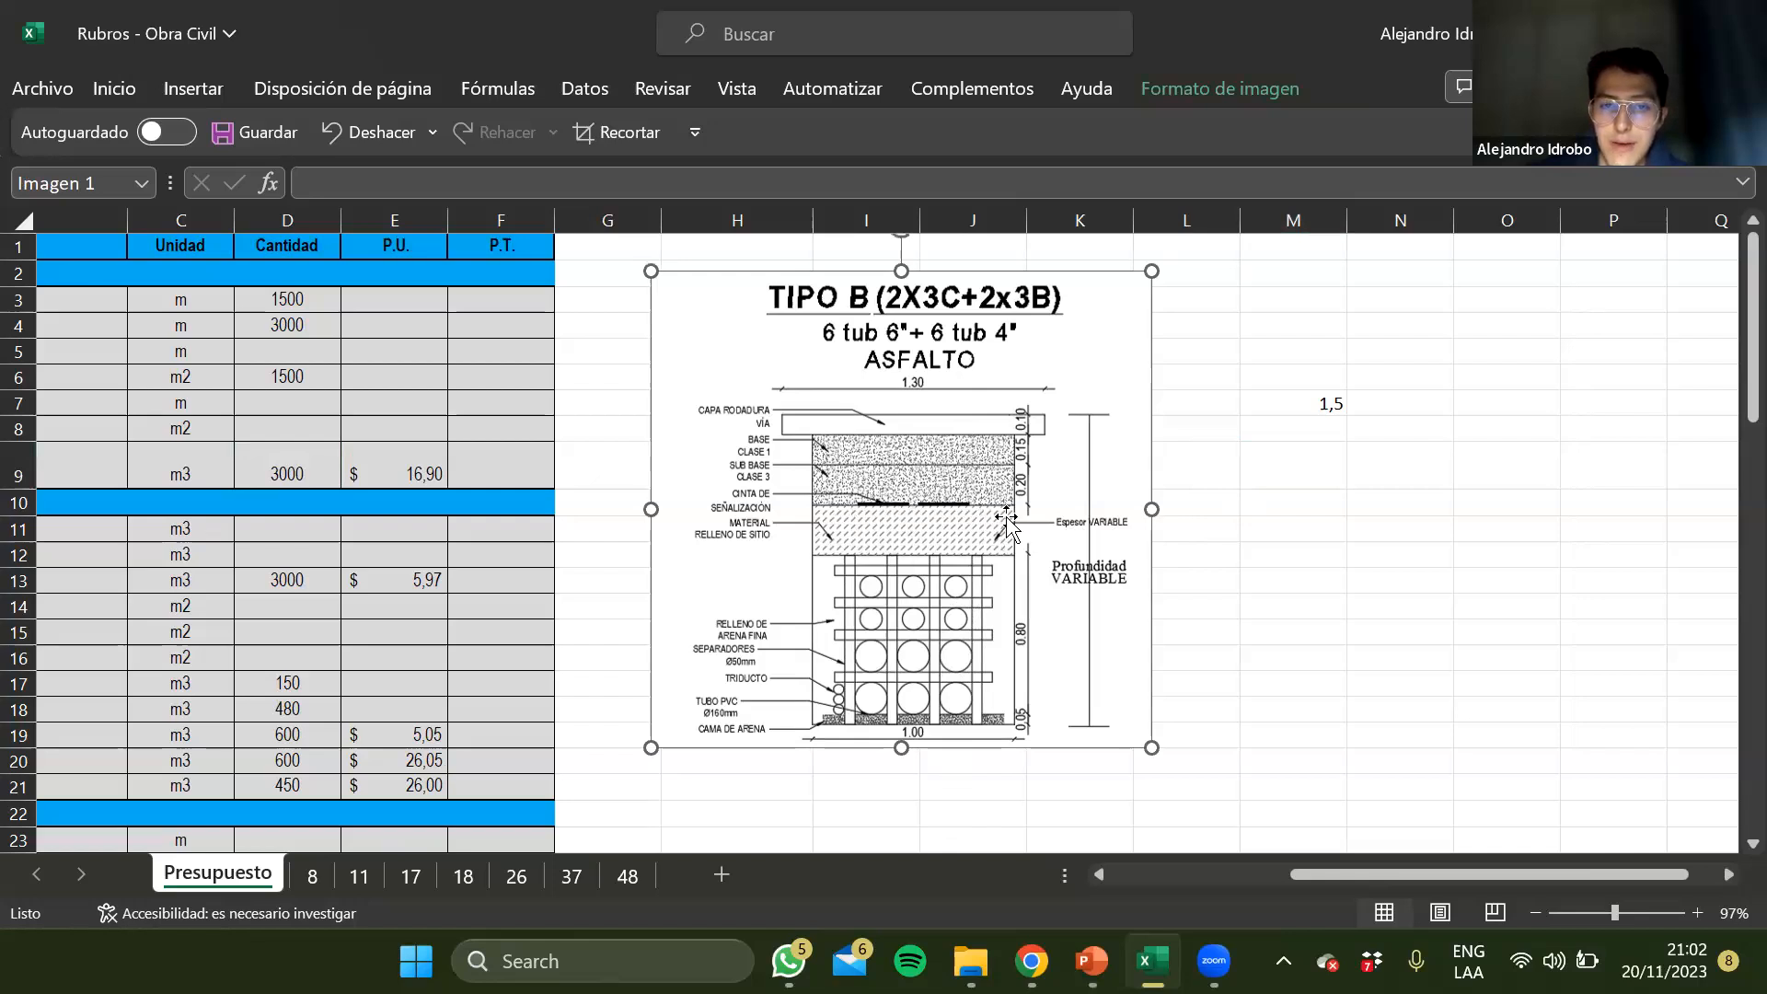
click(1211, 479)
click(1228, 550)
click(1237, 654)
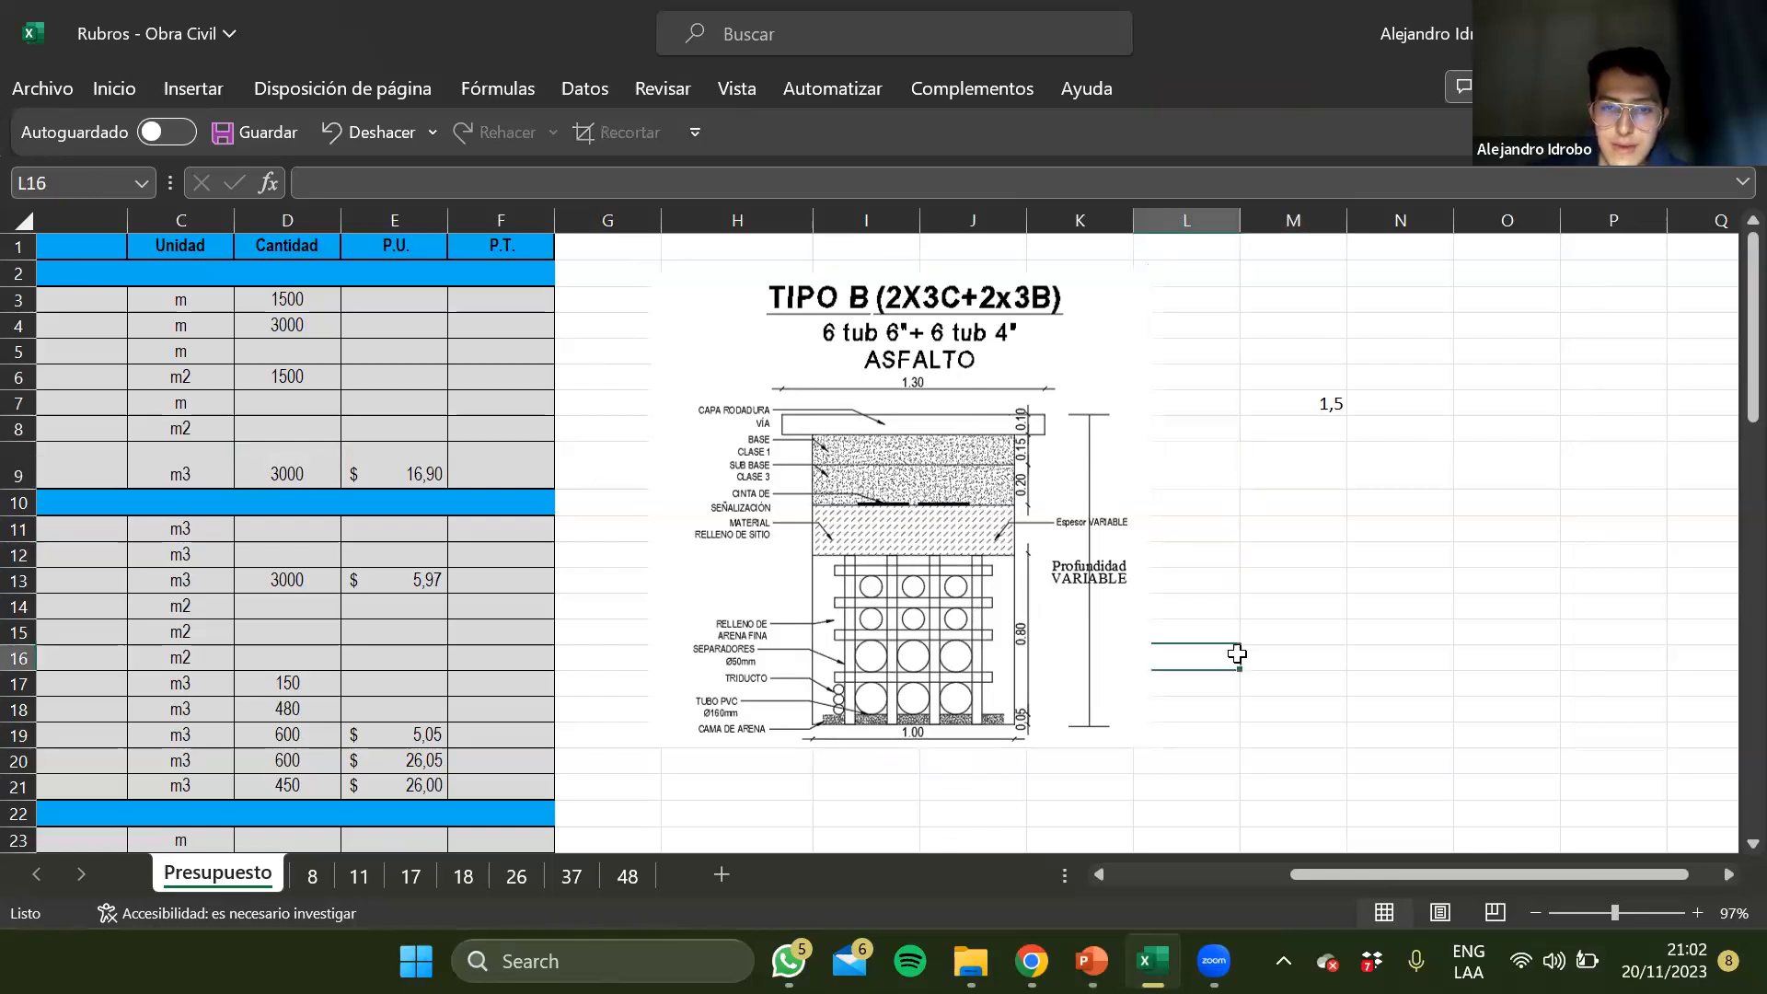
Inspect the trench depth sum in M7 and compare its terms with the layers of the section drawing
drag(1237, 654, 1333, 395)
click(1329, 401)
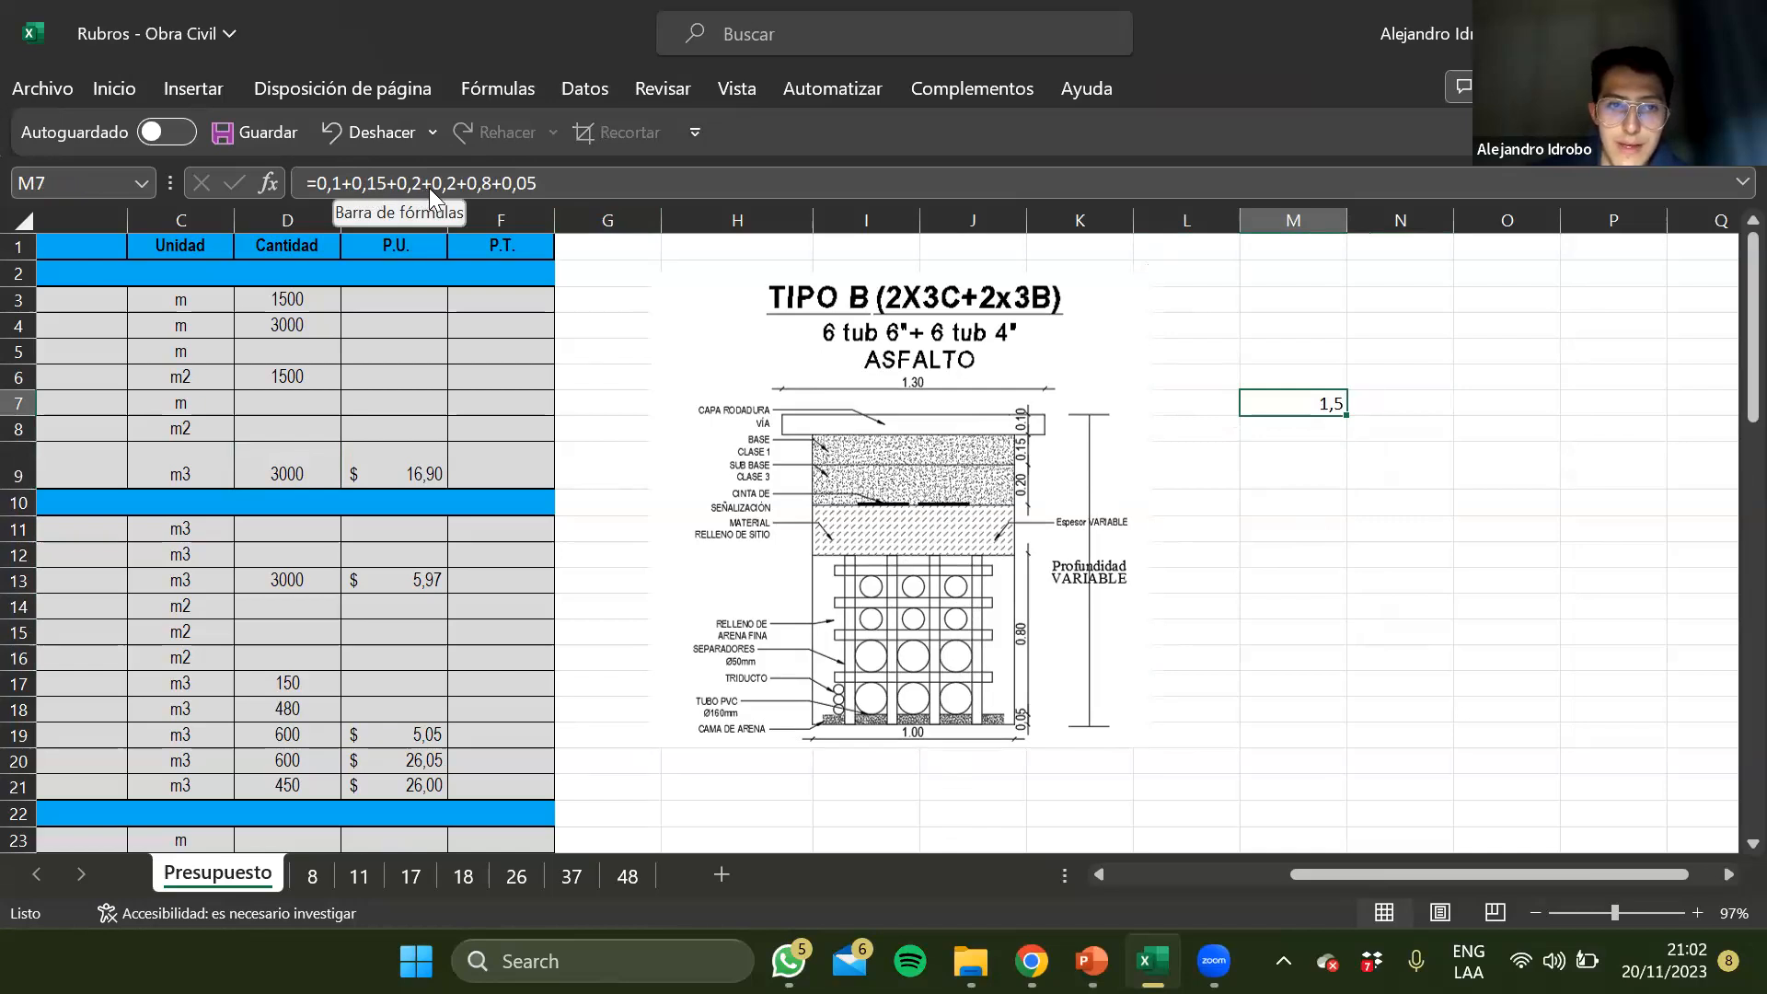
click(454, 182)
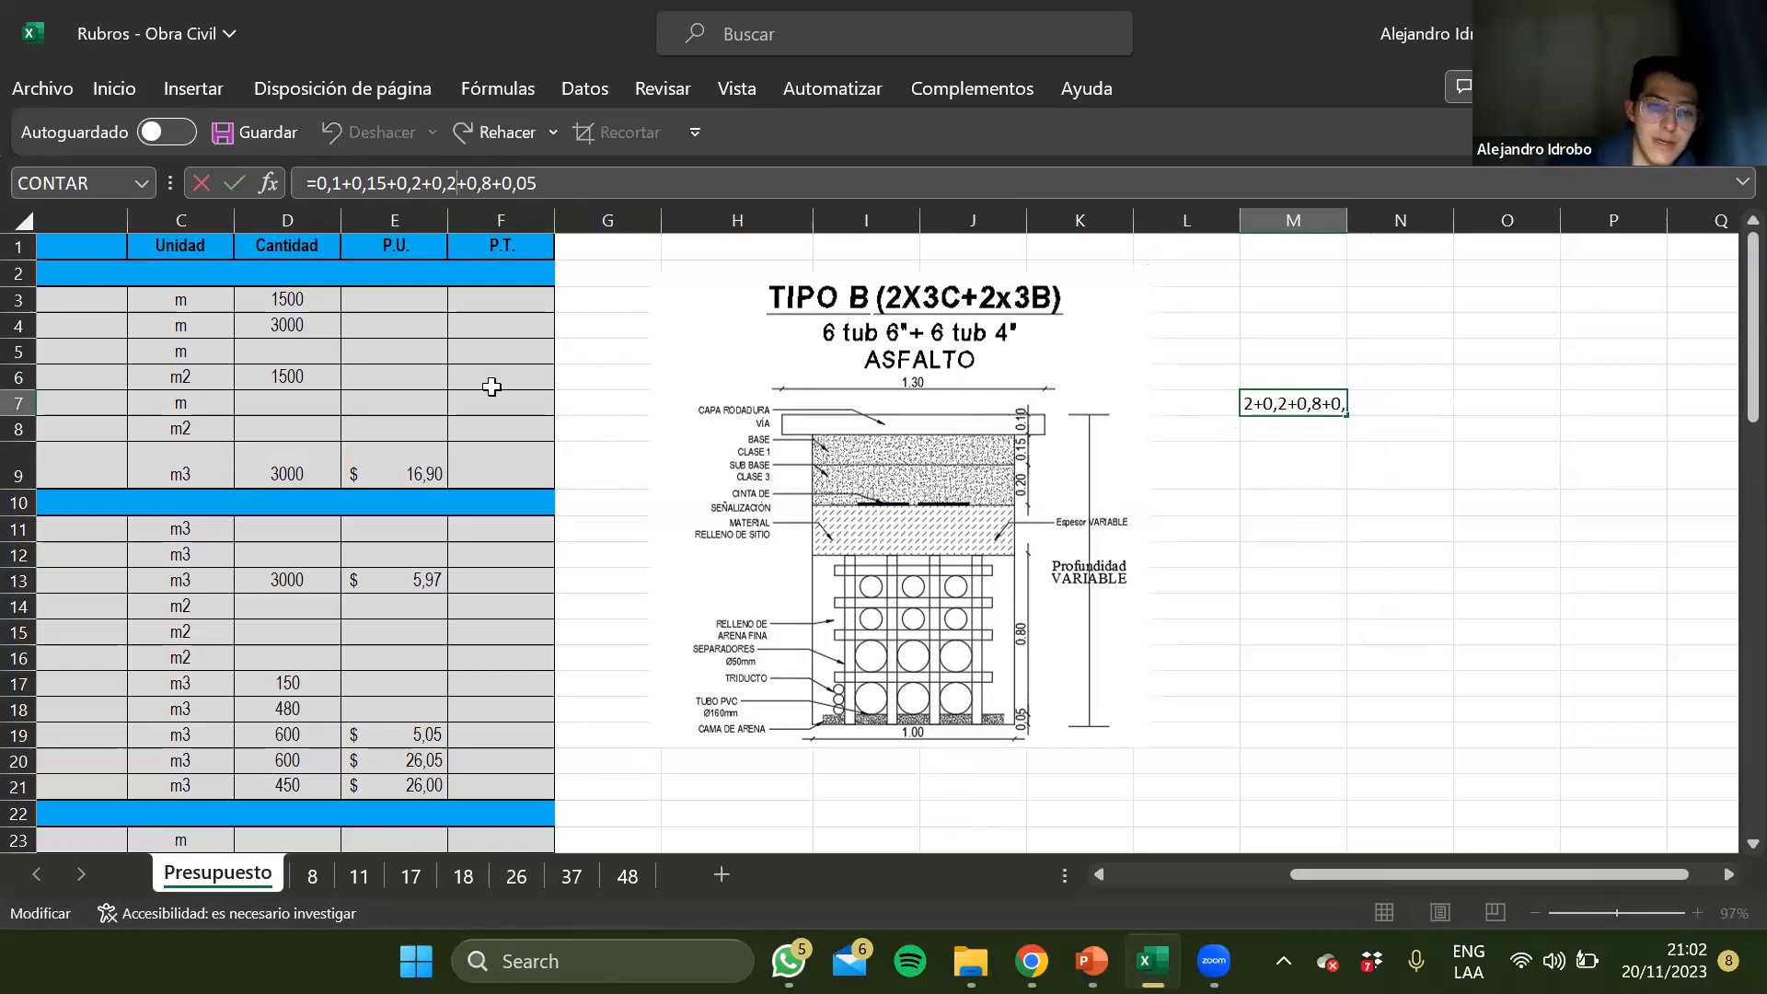
key(Return)
key(Up)
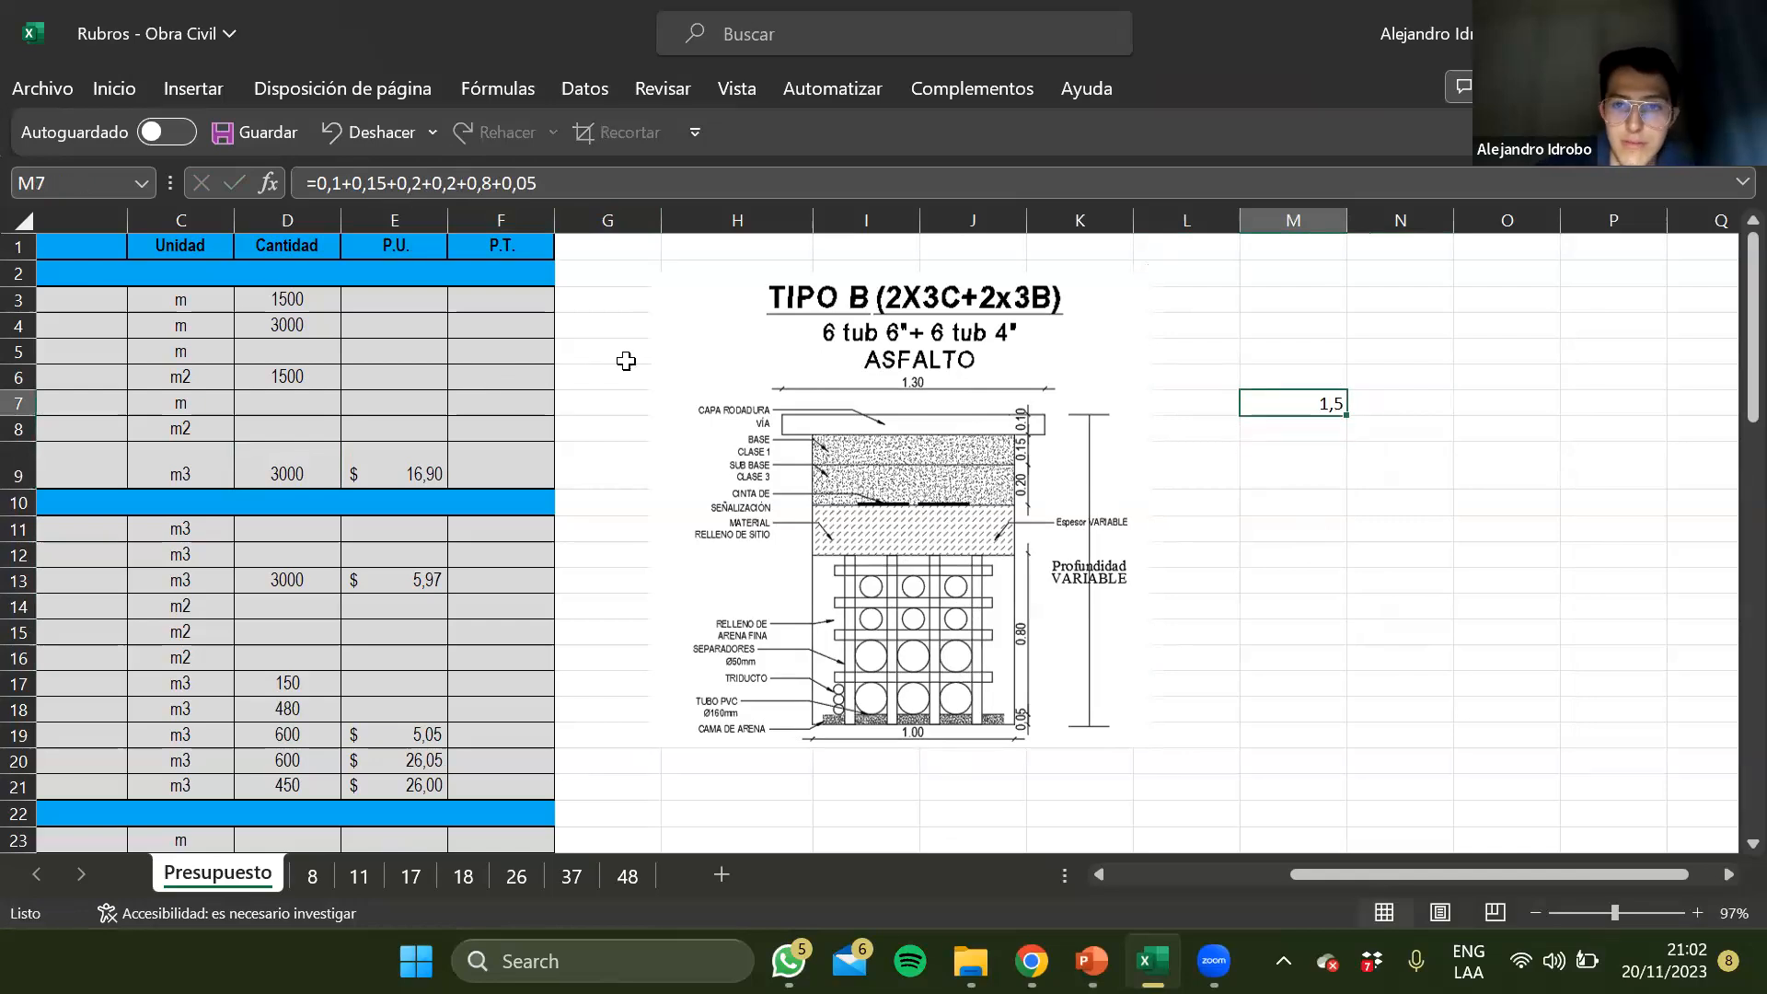
click(459, 180)
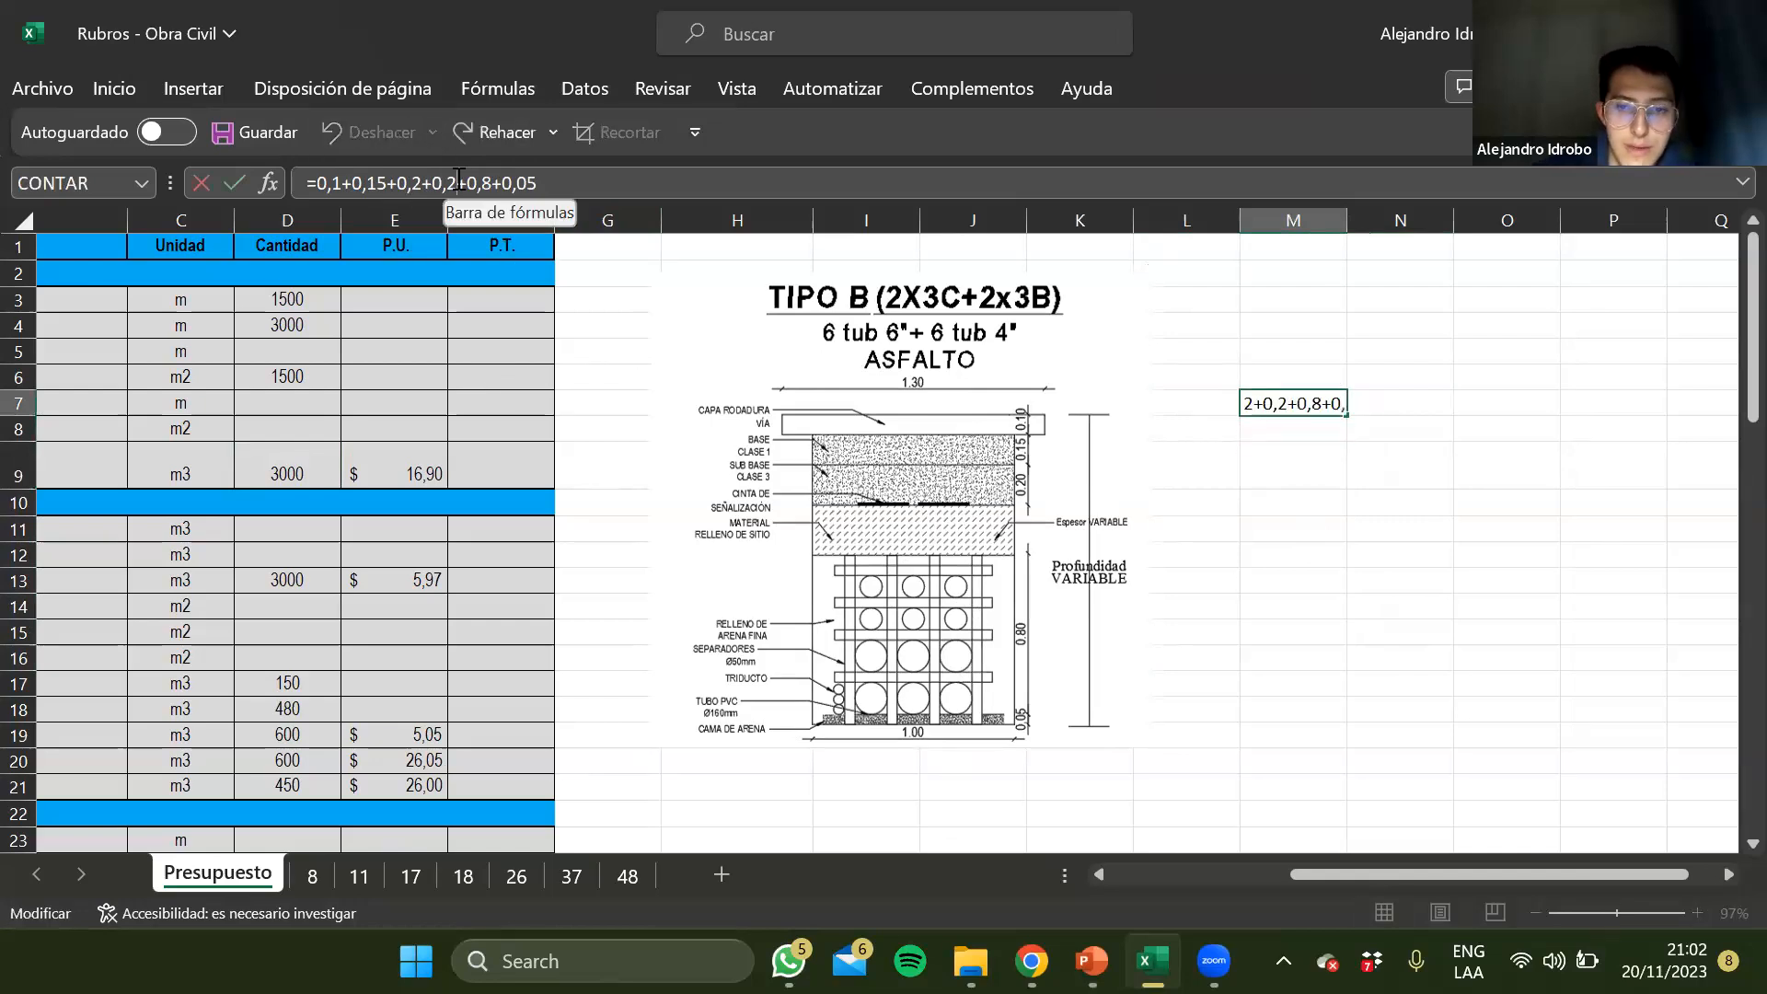
key(Right)
key(Right)
key(Right)
key(Right)
key(Right)
key(Right)
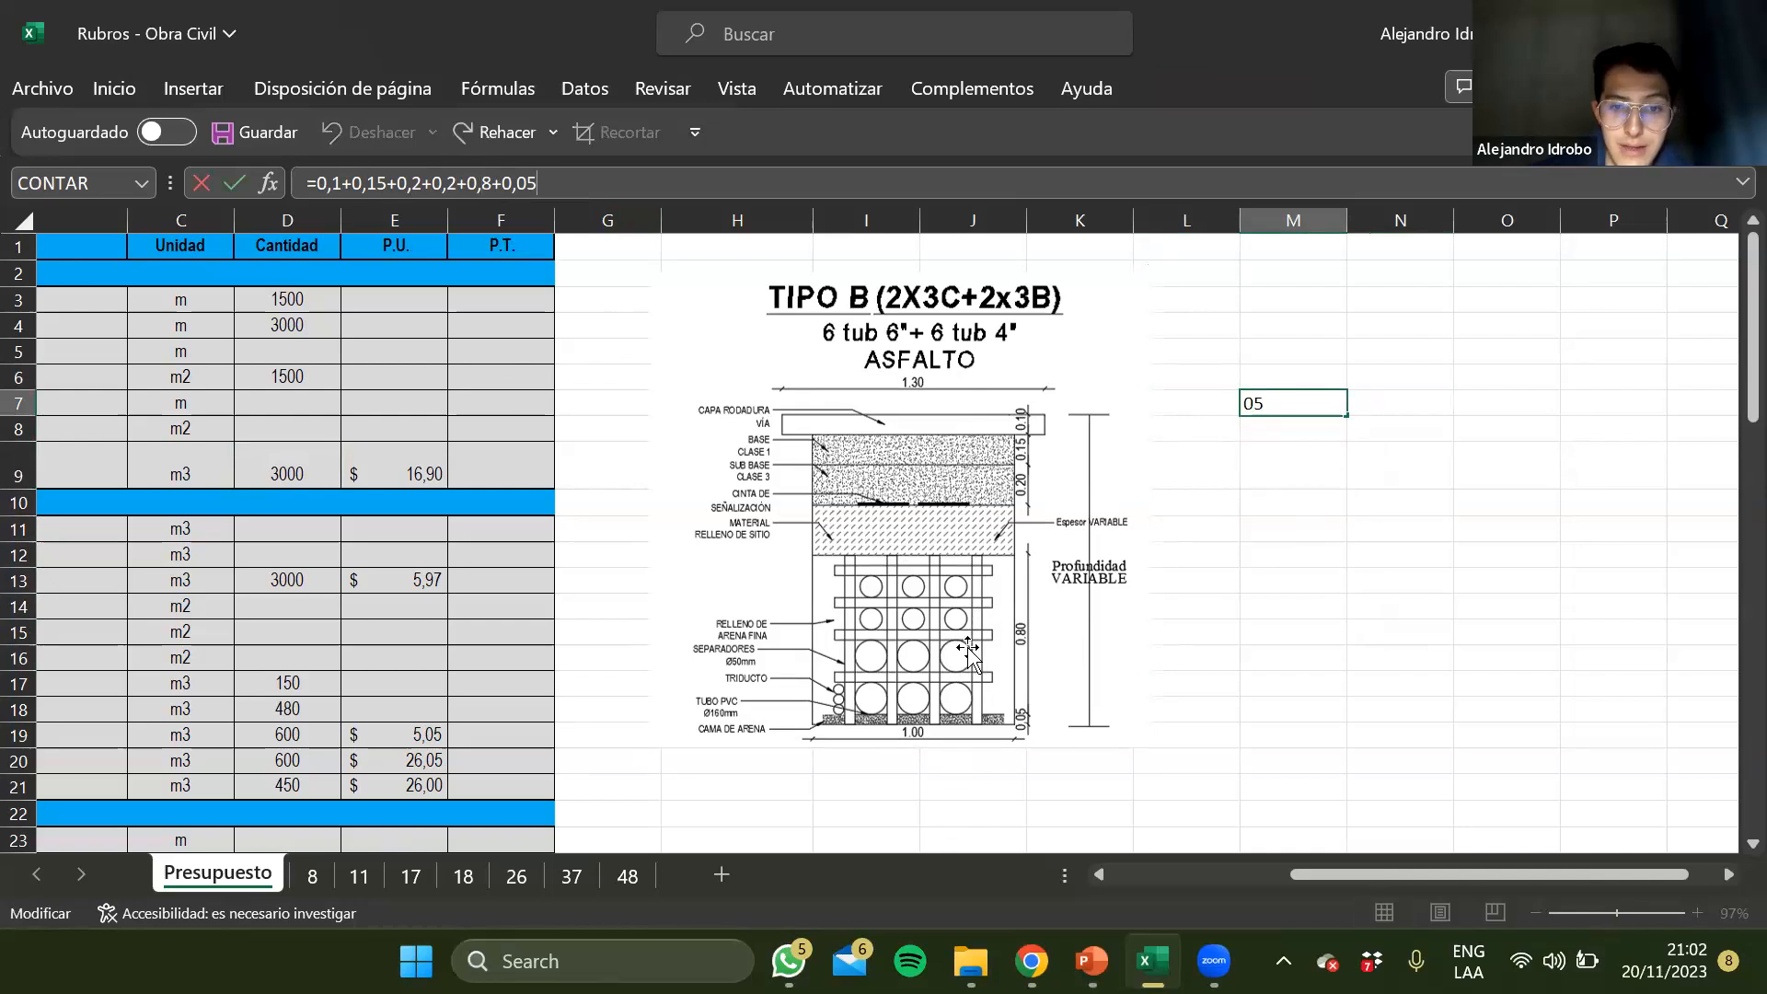
key(Return)
key(Up)
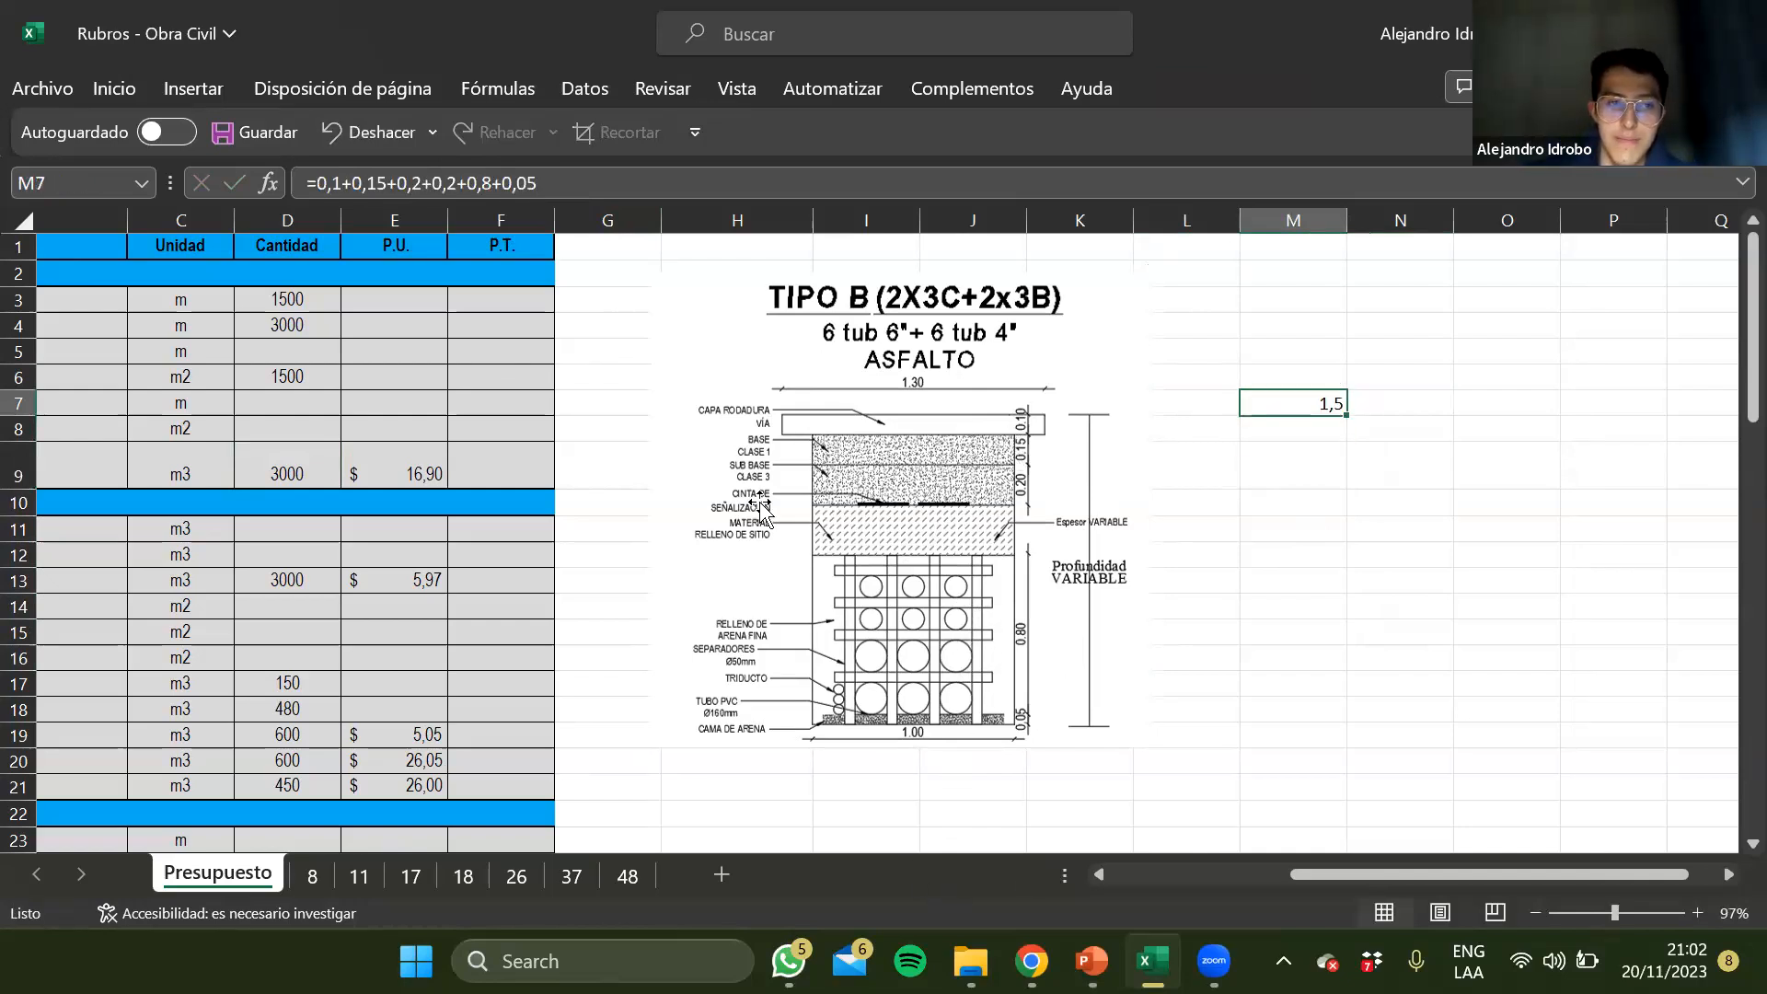
Add up the trench depth in M8 as 0,10+0,15+0,20+0,8+0,05, leaving out the variable site fill
scroll(760, 504, left, 3)
scroll(1317, 529, right, 3)
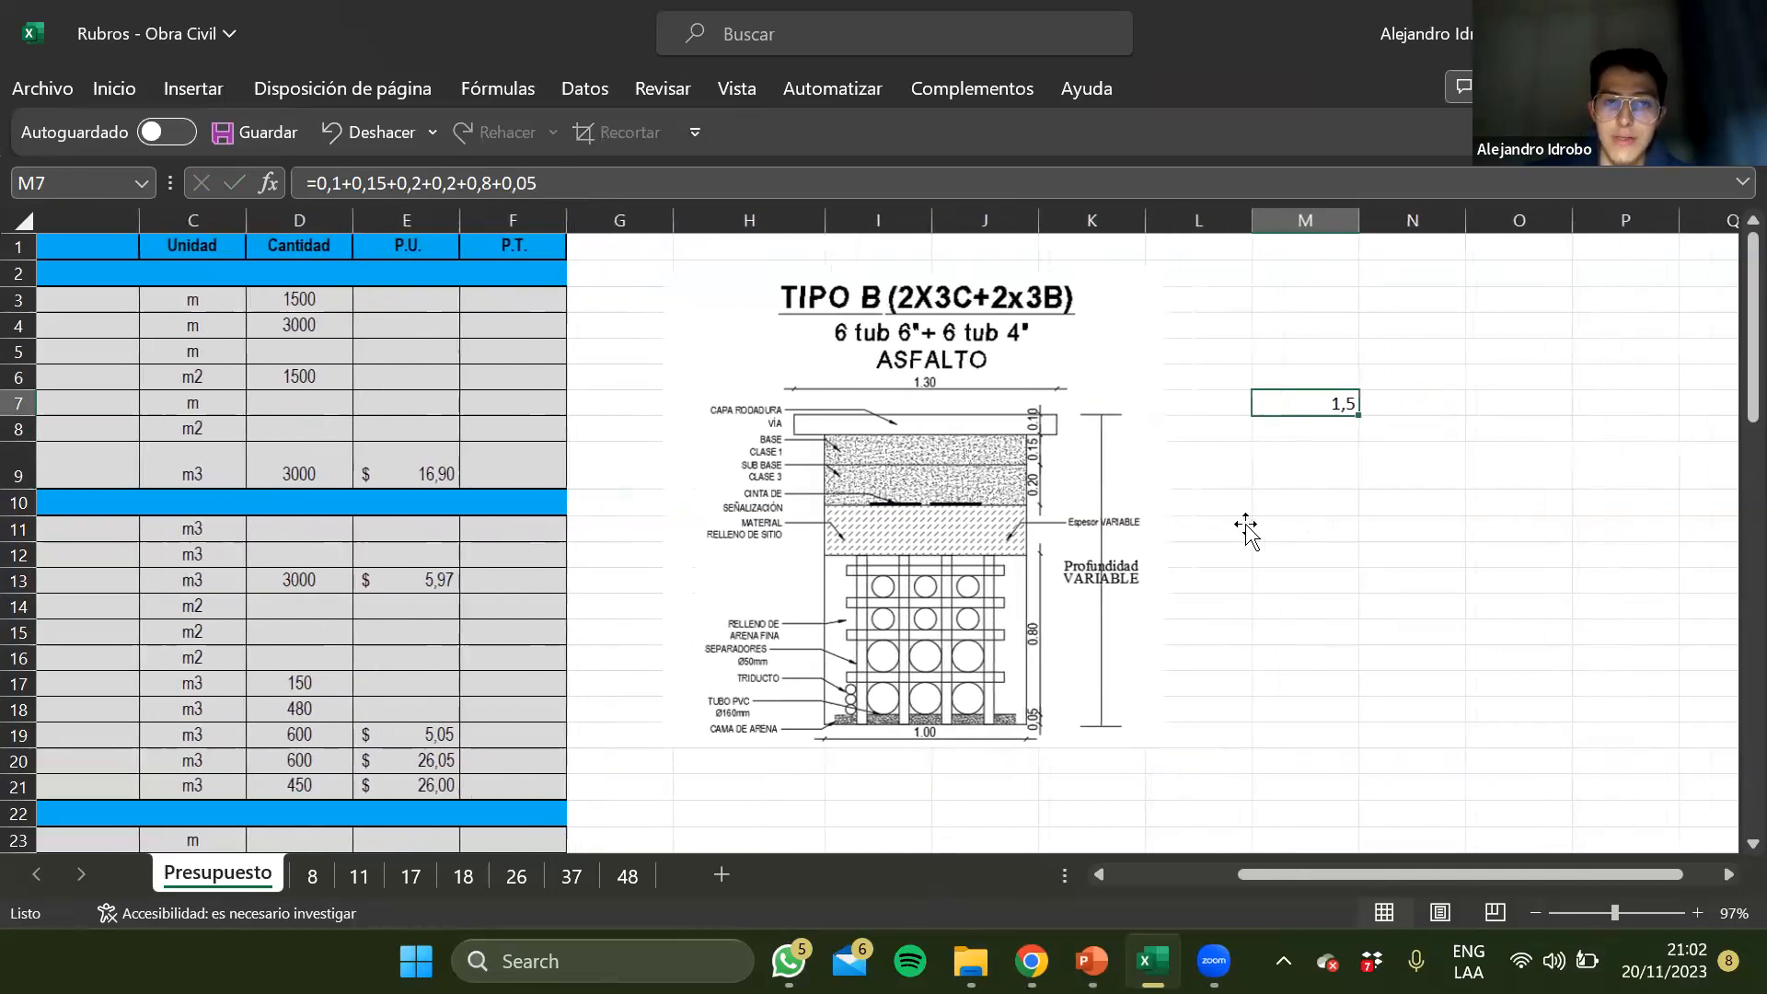
click(1326, 432)
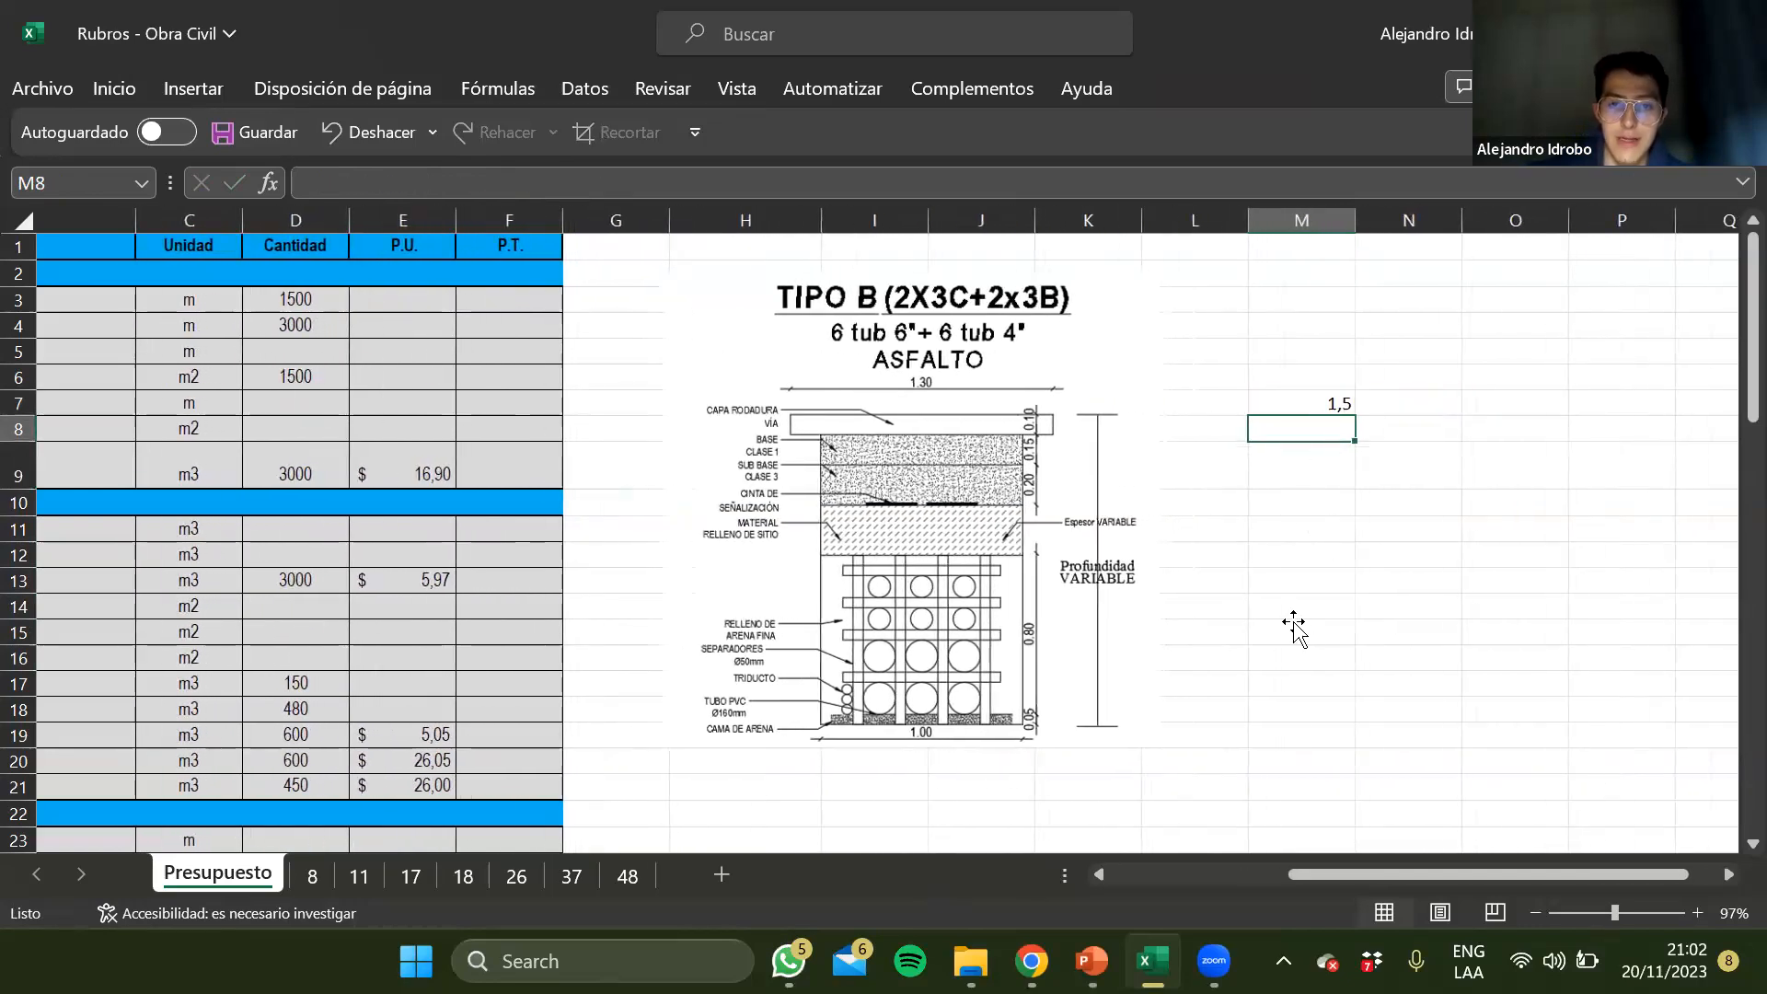
text(+)
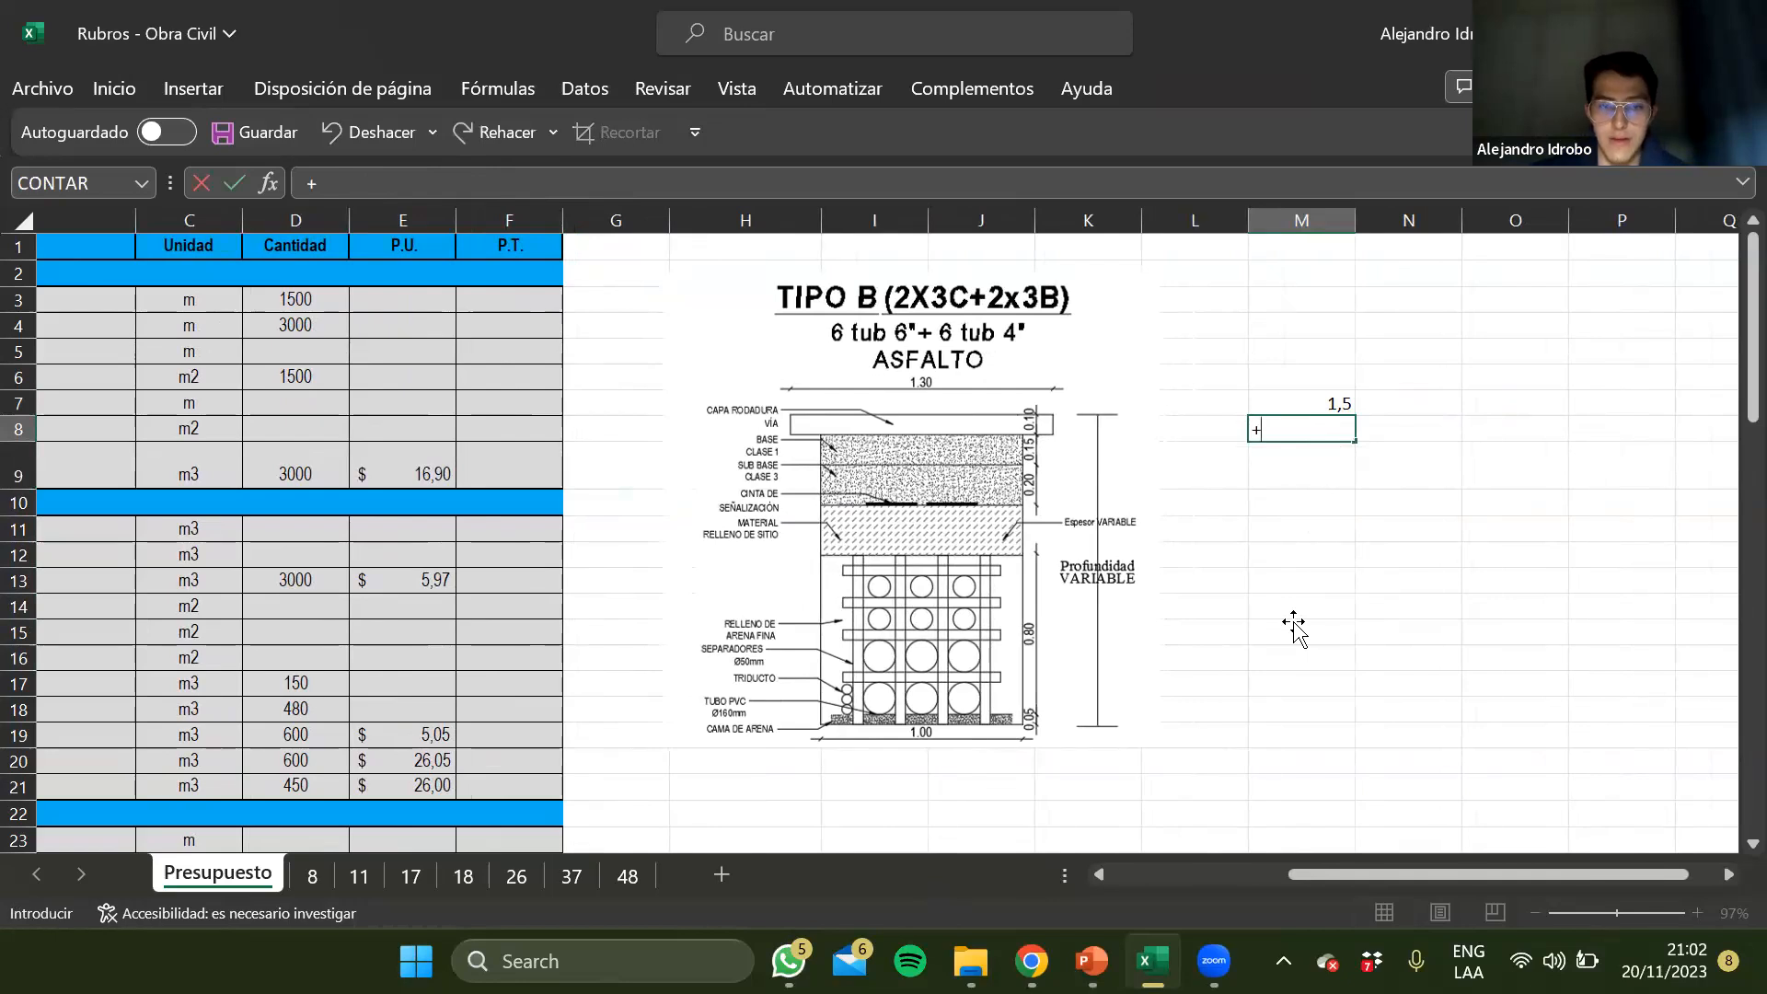
text(0,10)
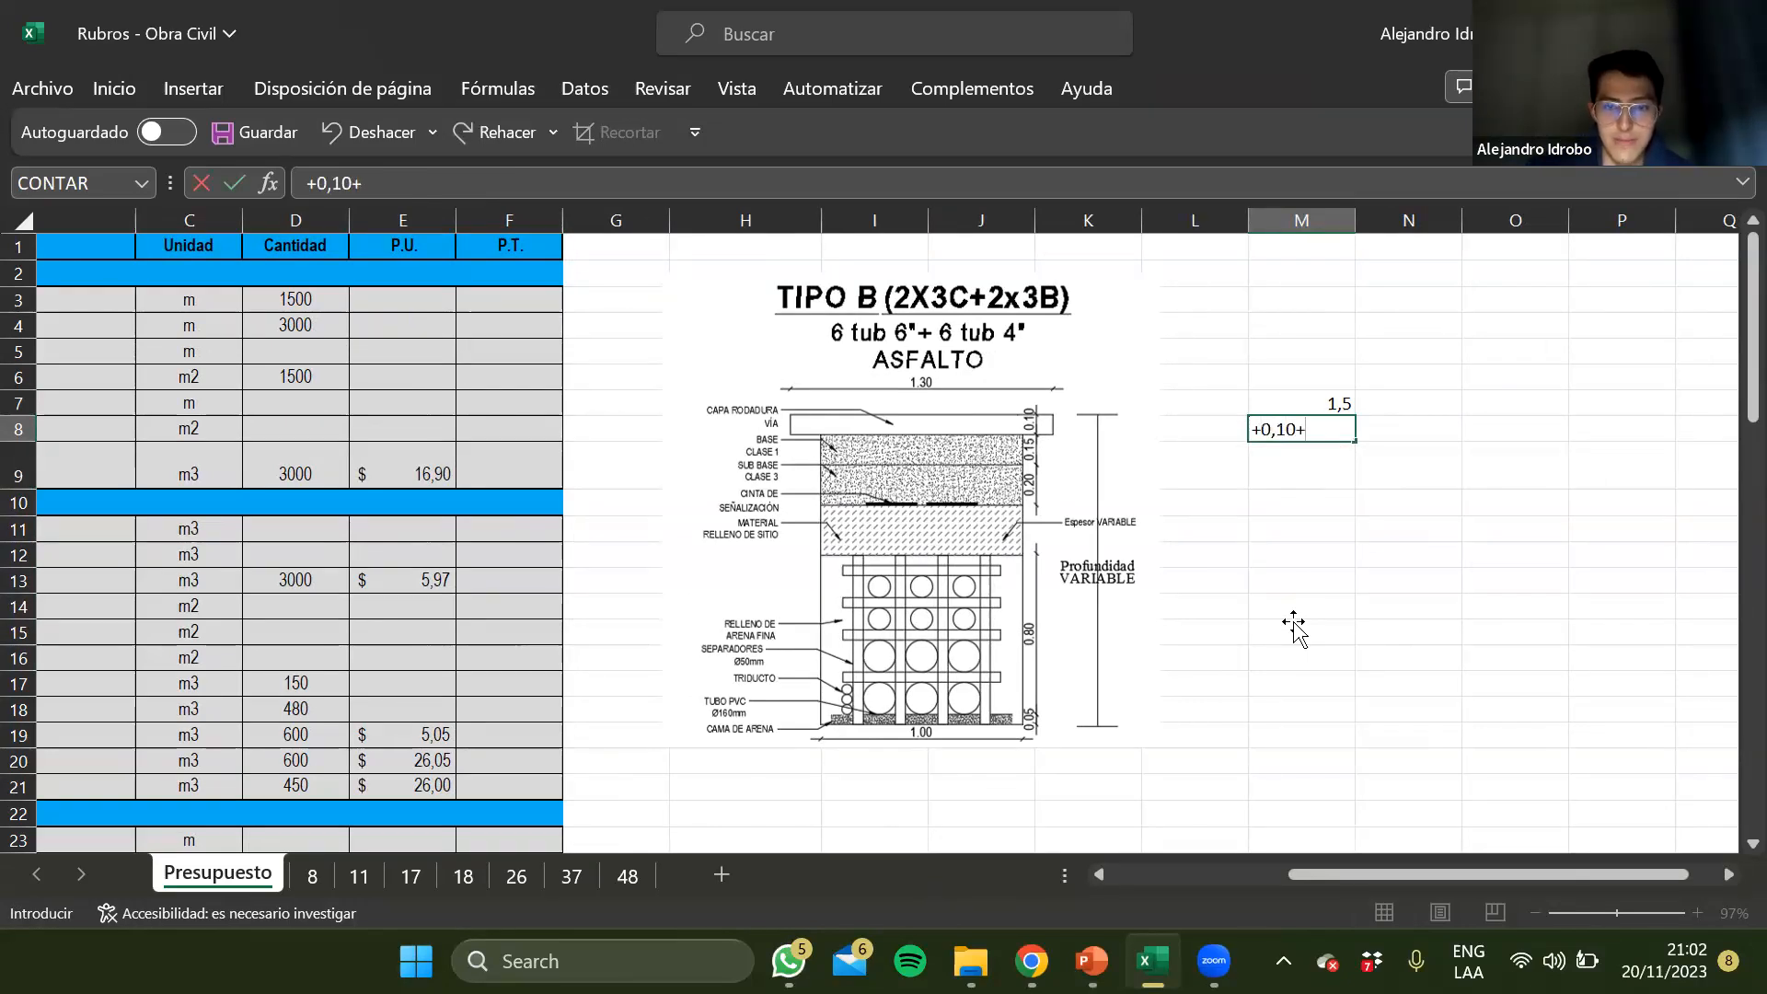
text(+0,15+0,20+0,8)
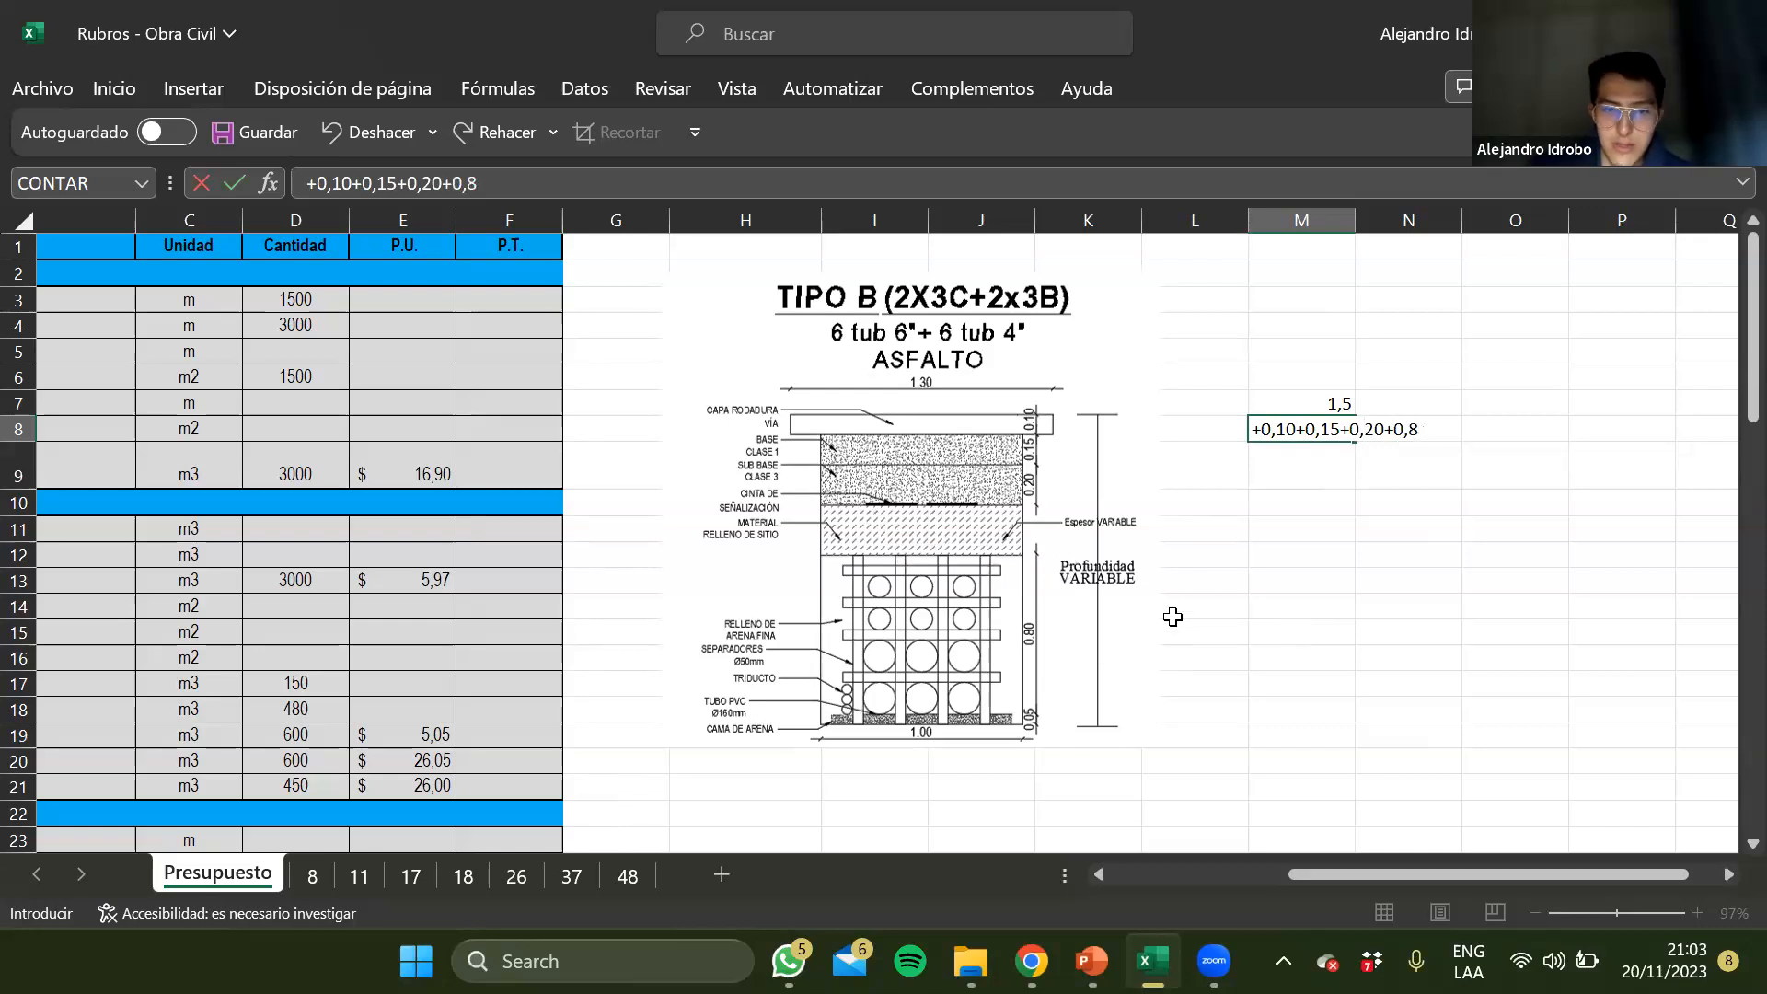
text(+0,06)
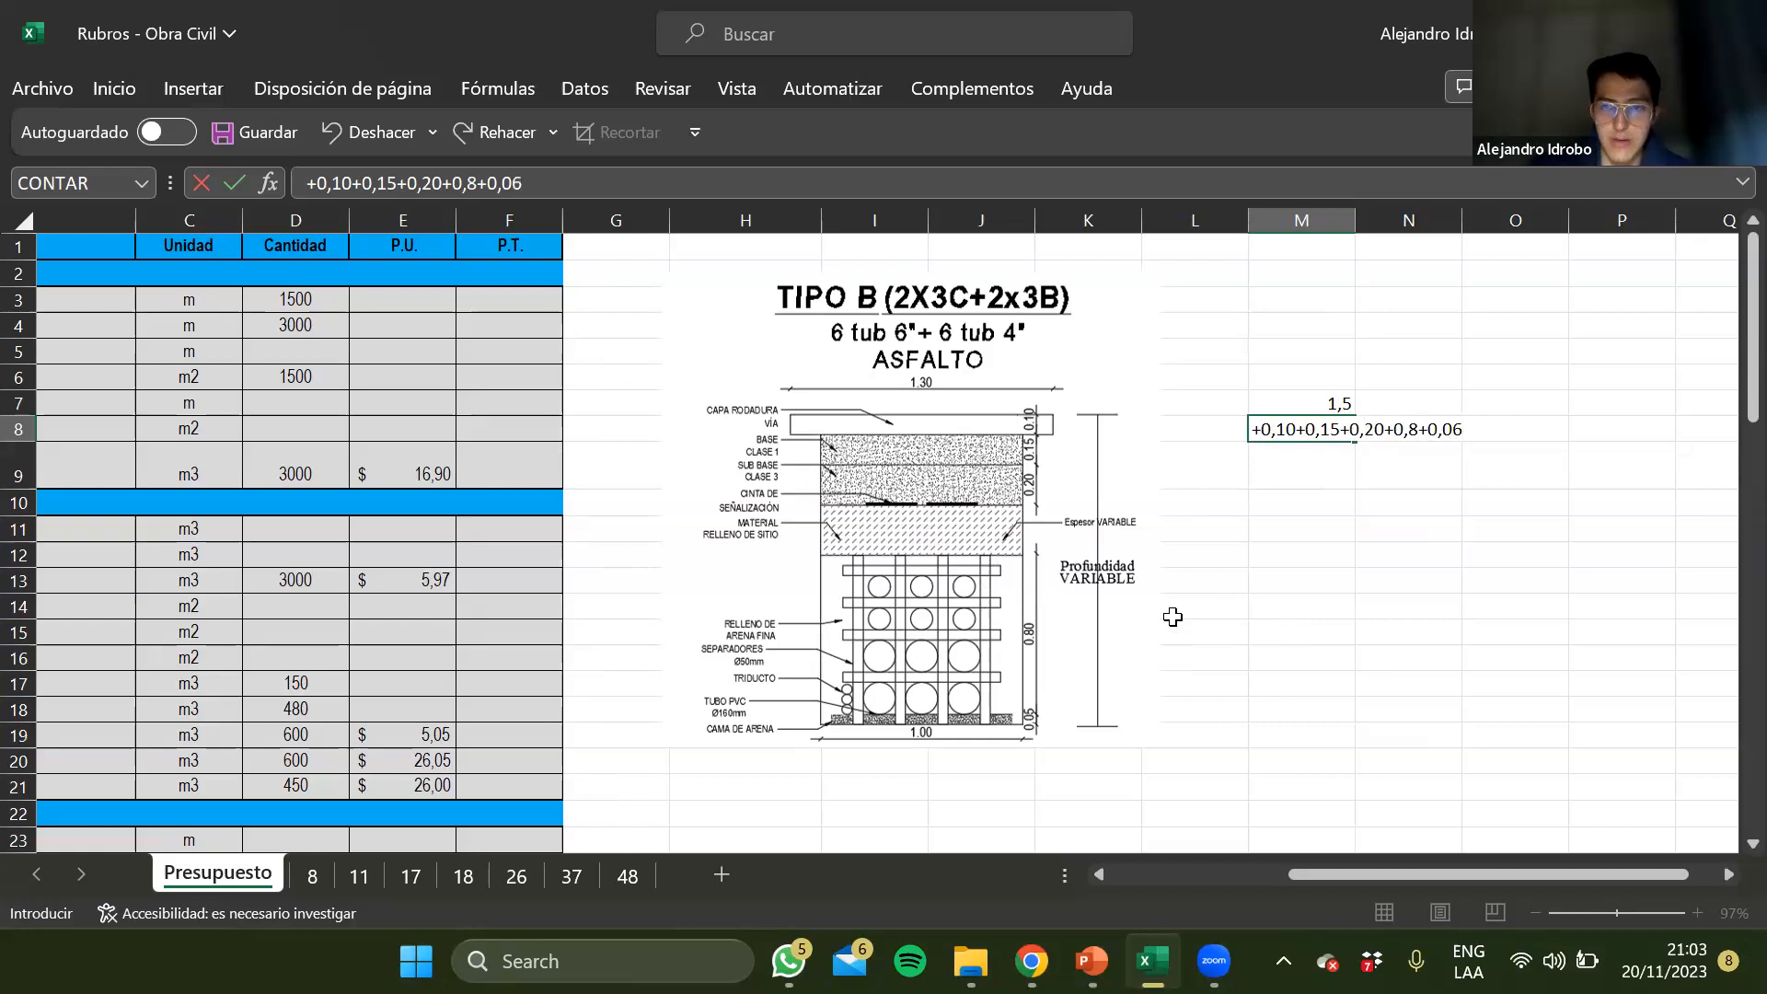
key(BackSpace)
text(5)
key(Return)
key(Up)
Change the Desalojo de excavación y escombros quantity formula in D9 to 1500*1,3*1
scroll(582, 578, left, 1)
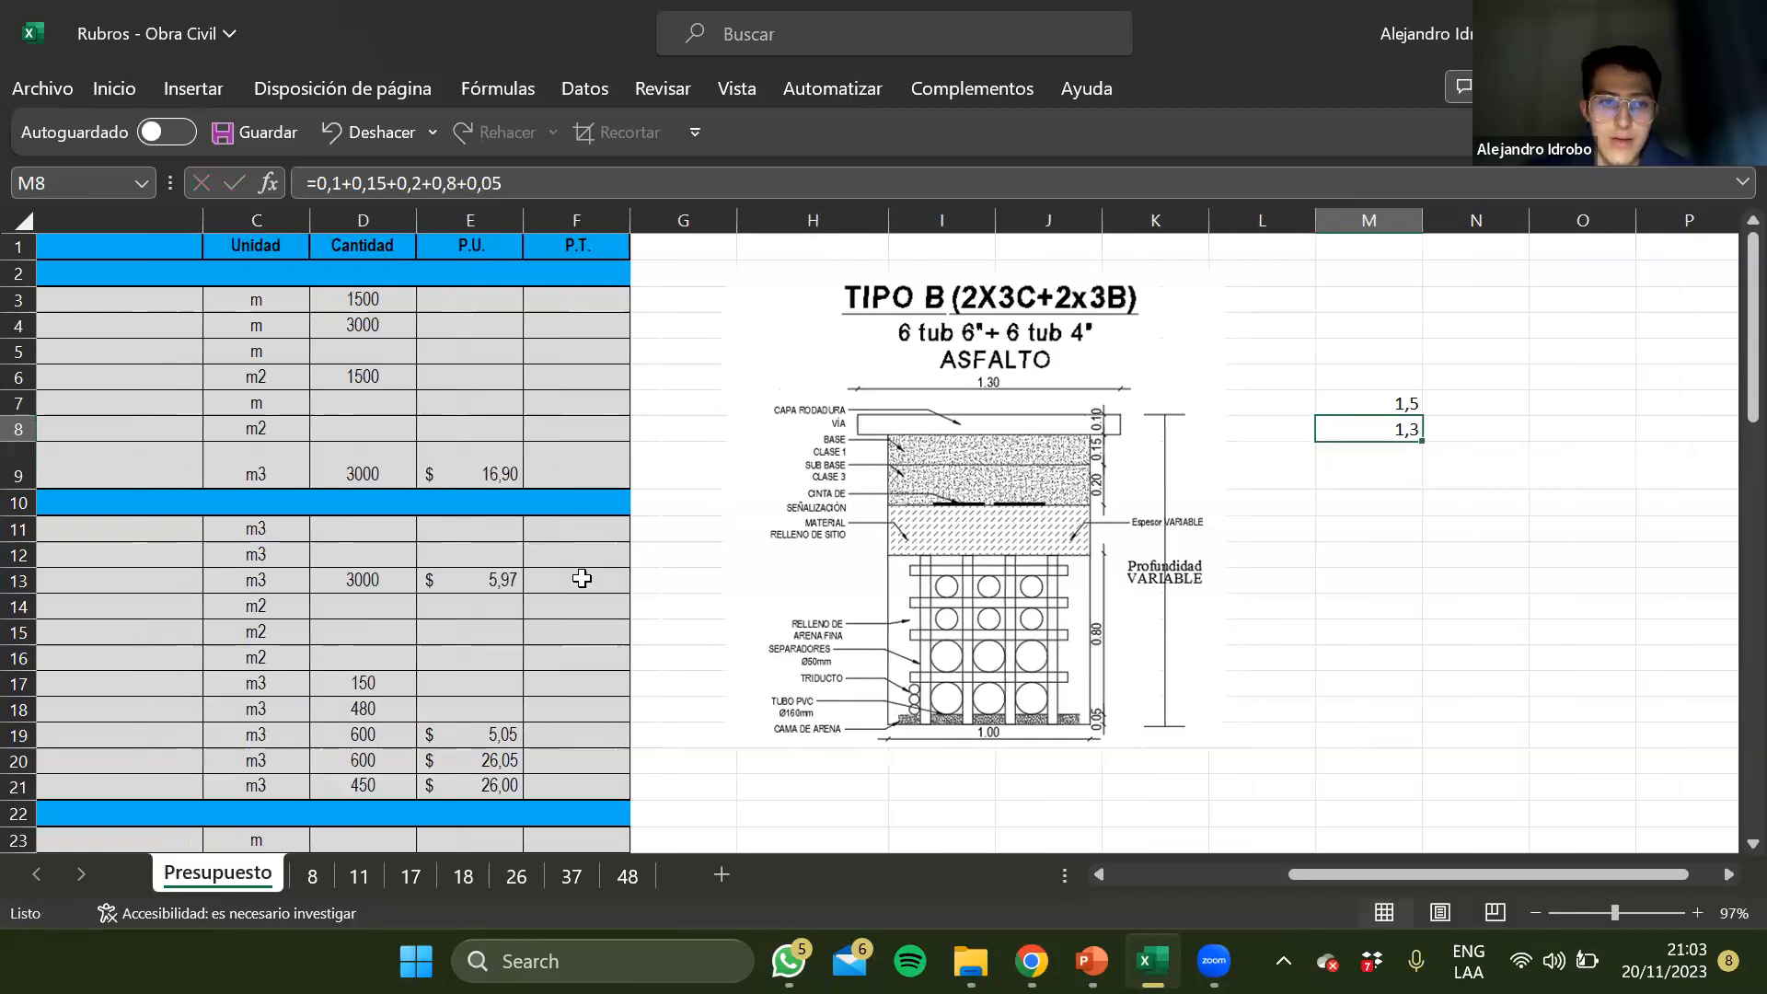
scroll(582, 578, left, 1)
click(695, 456)
click(390, 188)
key(BackSpace)
text(3)
key(Left)
key(Left)
key(Left)
key(Left)
key(BackSpace)
key(BackSpace)
key(BackSpace)
key(BackSpace)
text(1500)
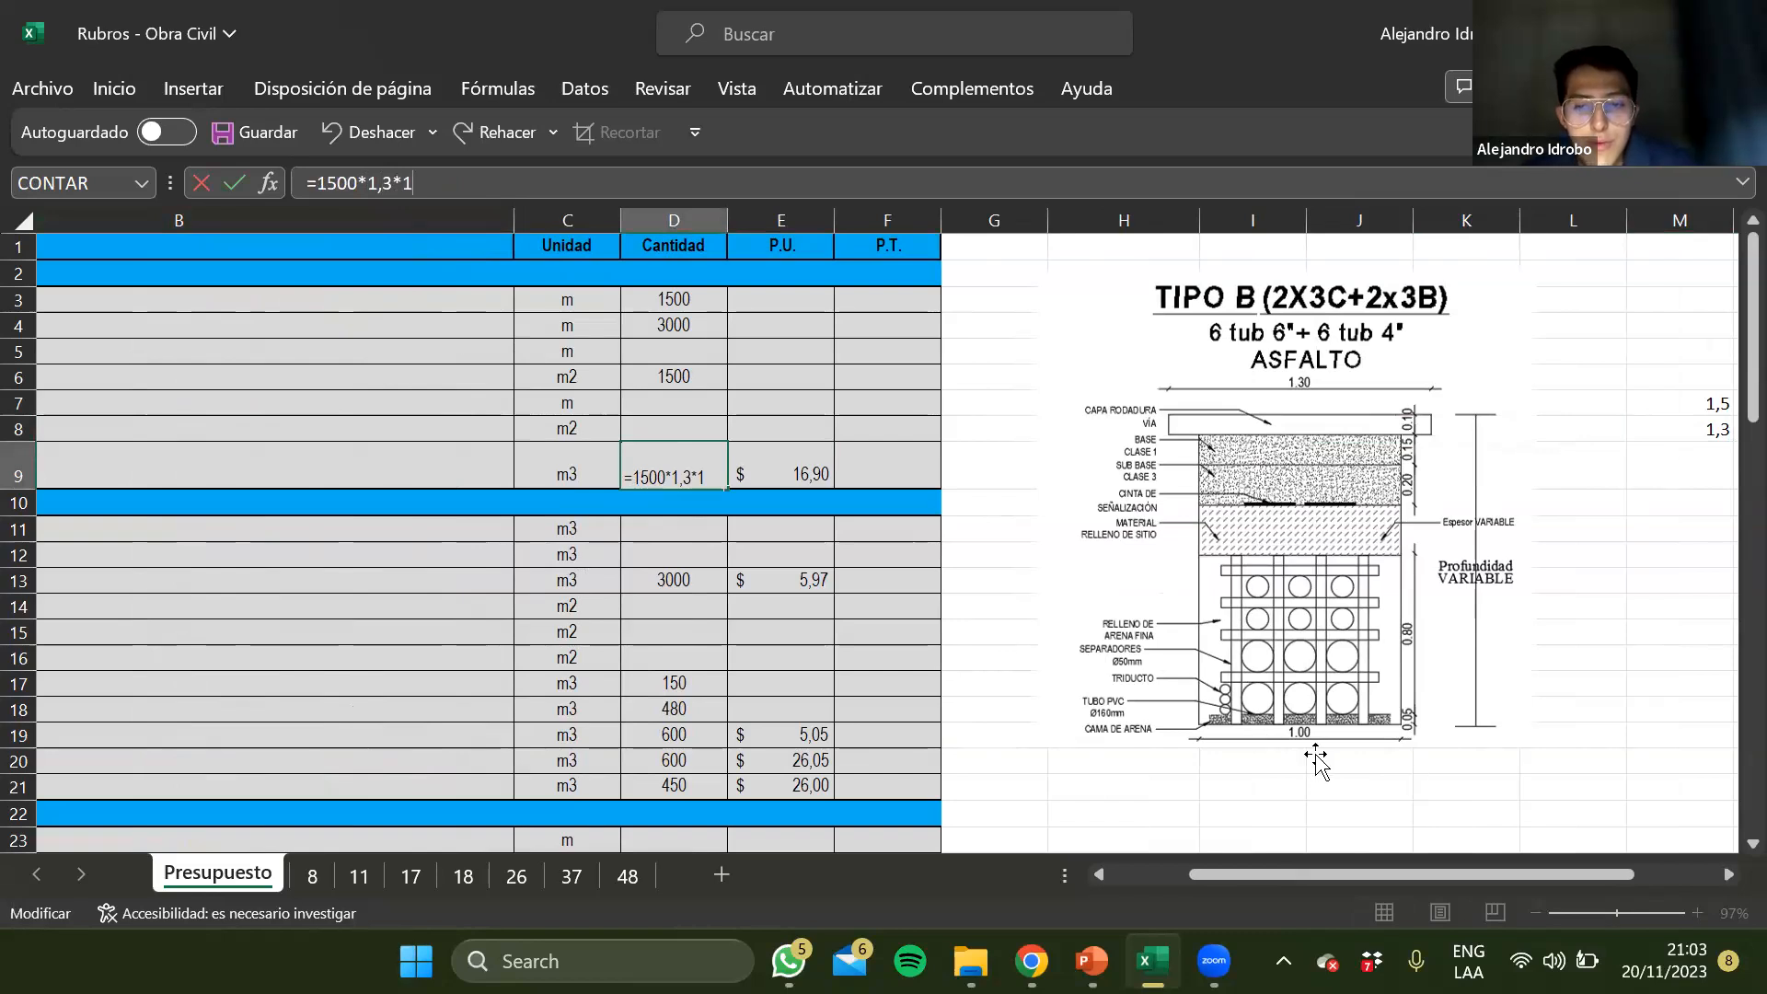
scroll(1467, 737, left, 1)
scroll(1468, 736, left, 1)
key(Return)
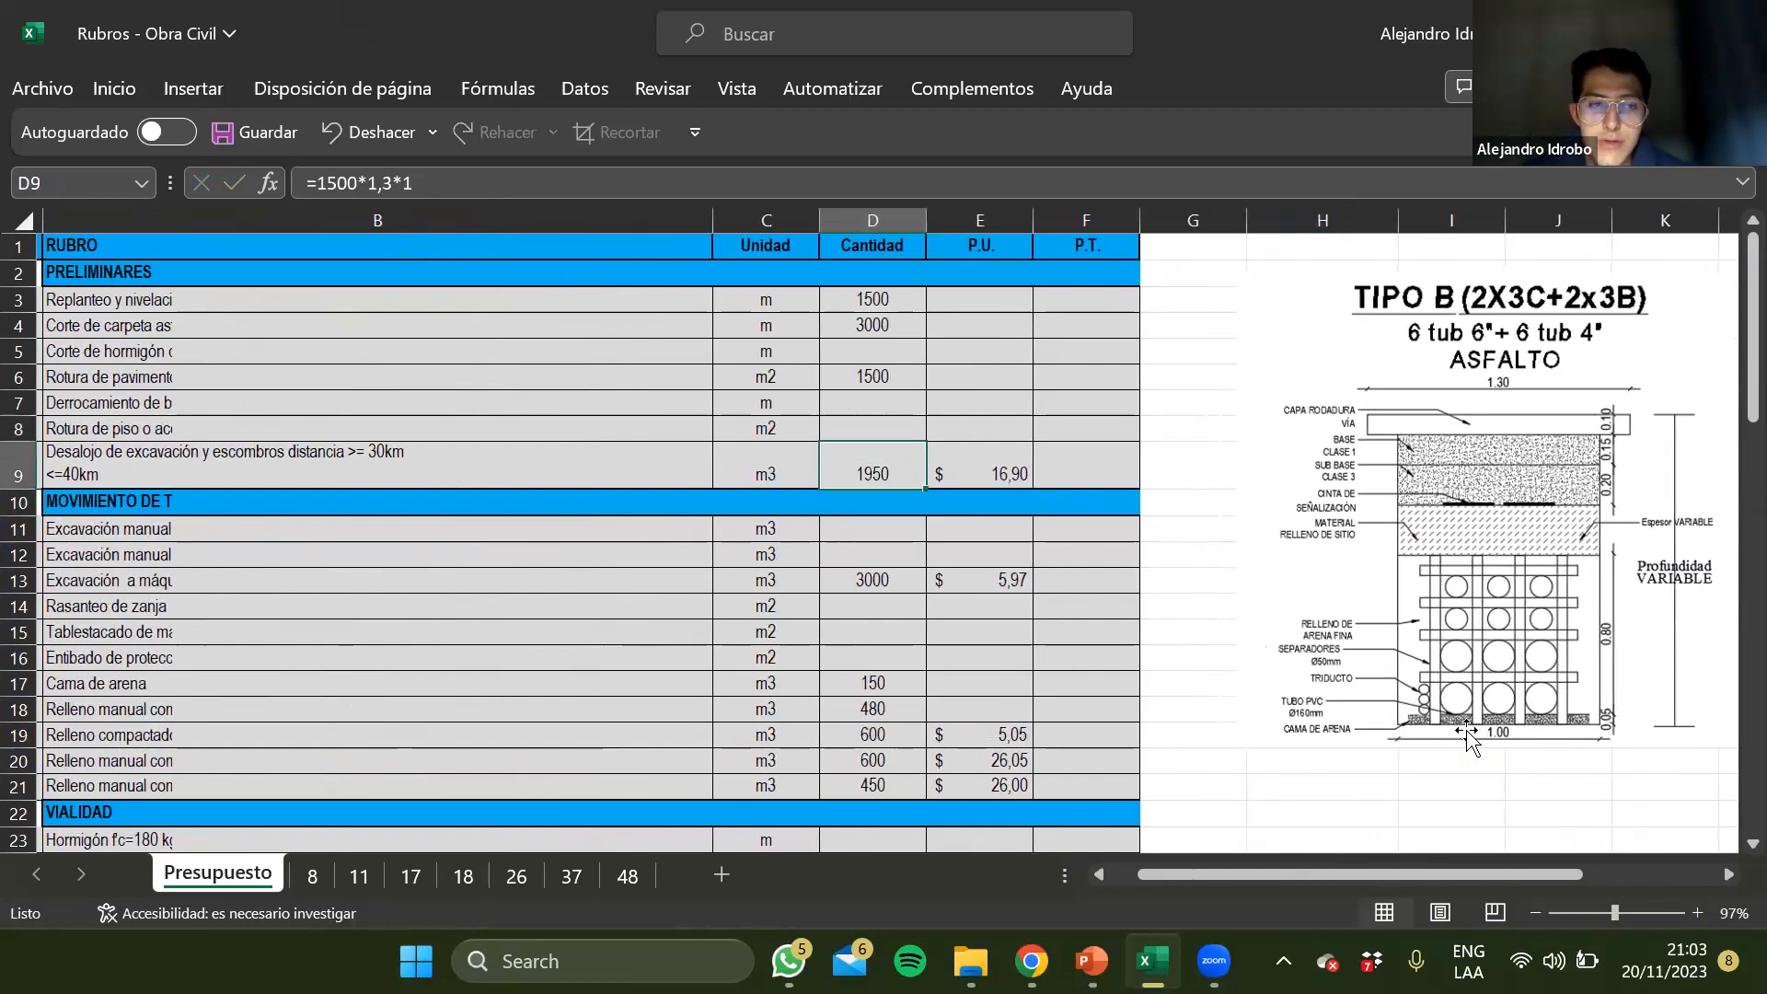
Change the Excavación a máquina quantity formula in D13 to 1500*1,5*1
key(Down)
key(Down)
key(Down)
scroll(1051, 746, left, 1)
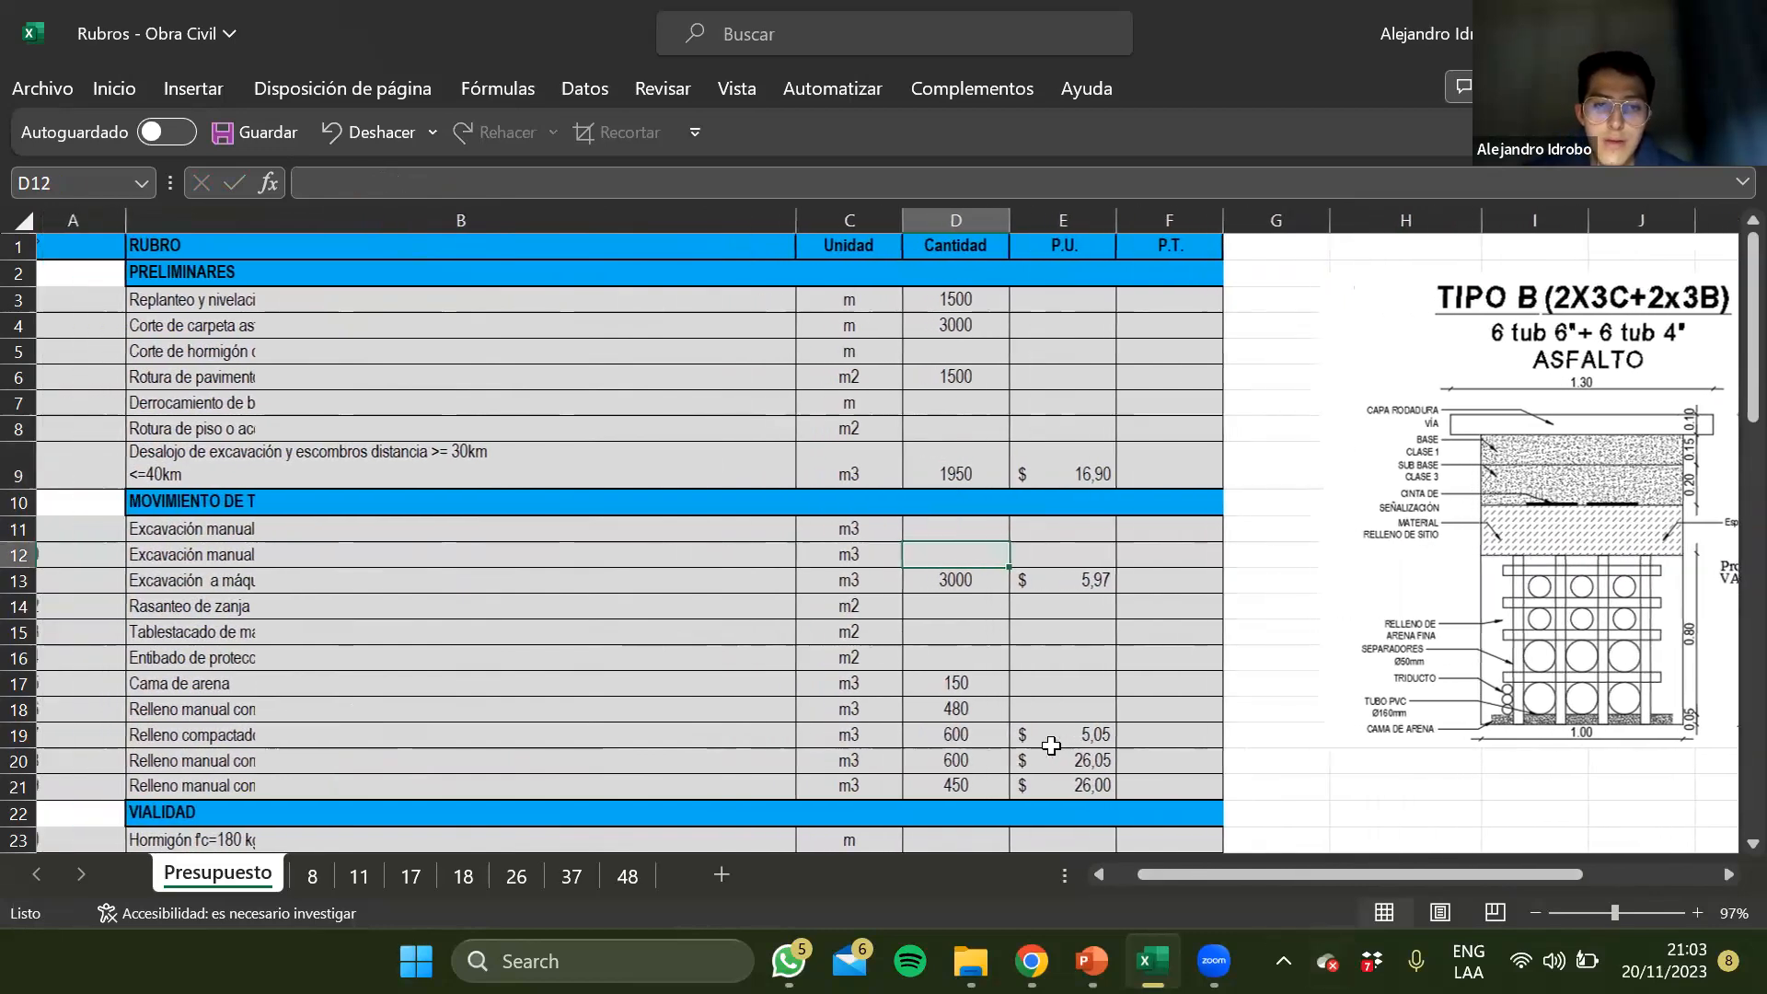
click(839, 730)
click(442, 556)
click(426, 640)
click(1000, 587)
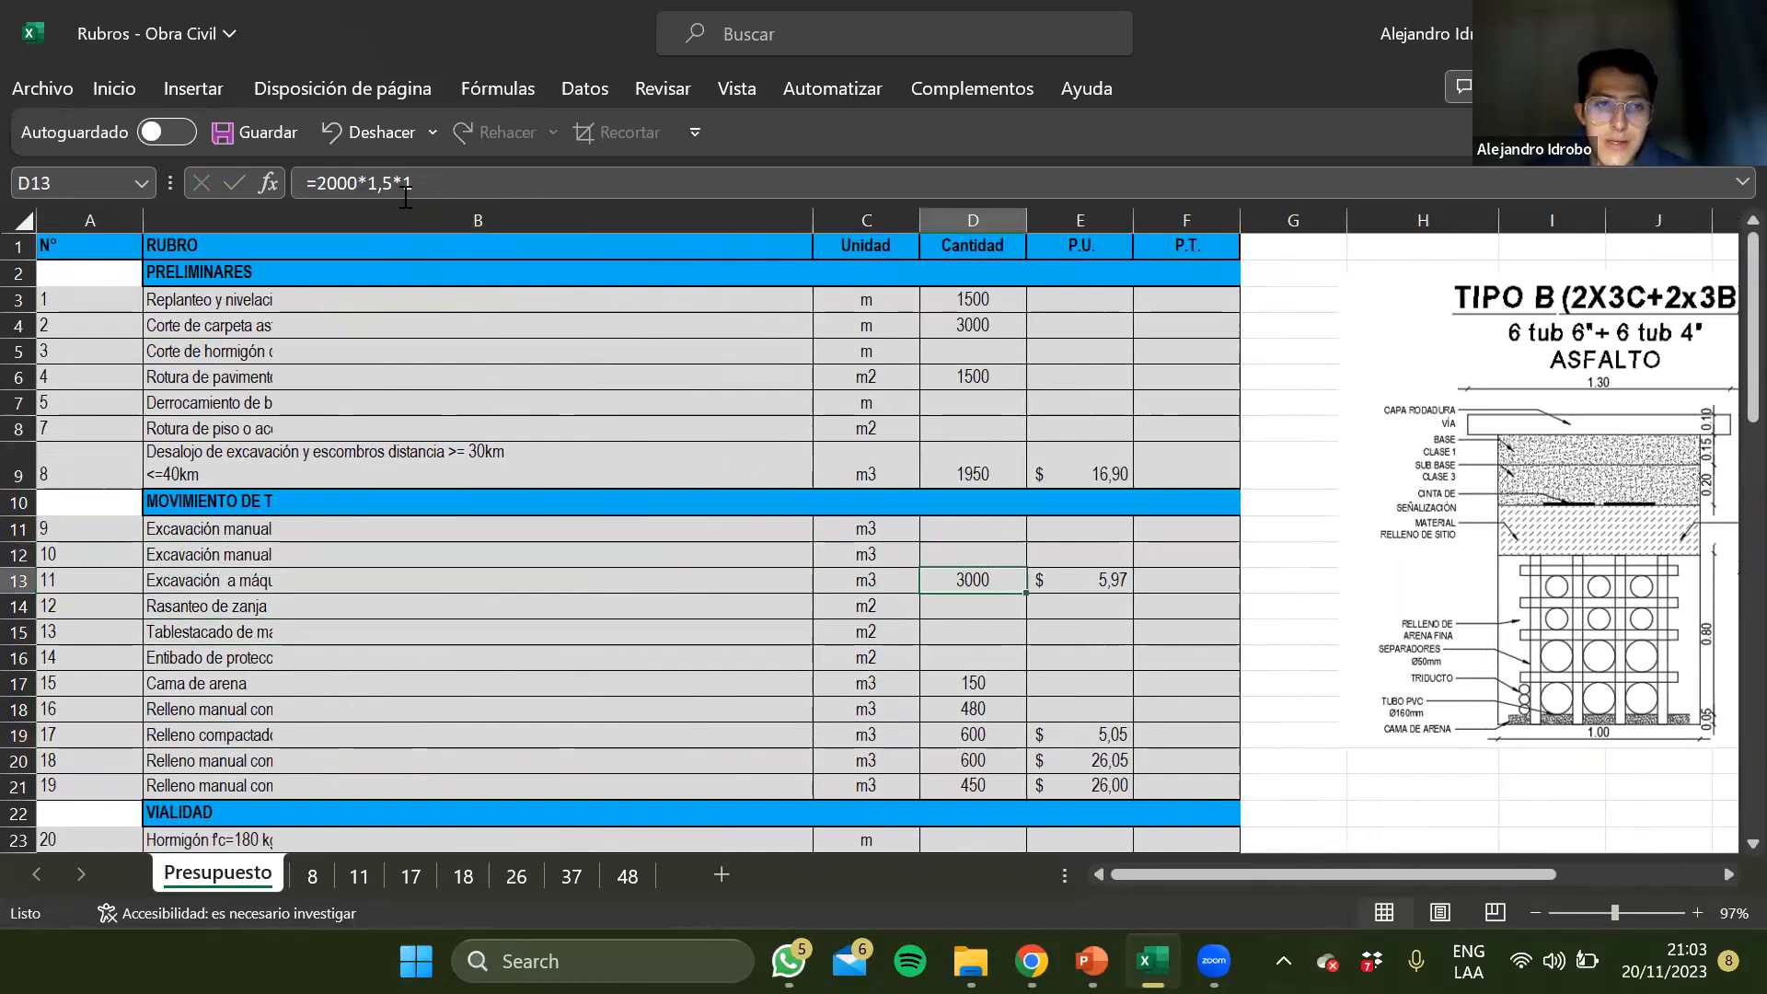
click(357, 176)
key(BackSpace)
key(BackSpace)
key(BackSpace)
key(BackSpace)
text(1500)
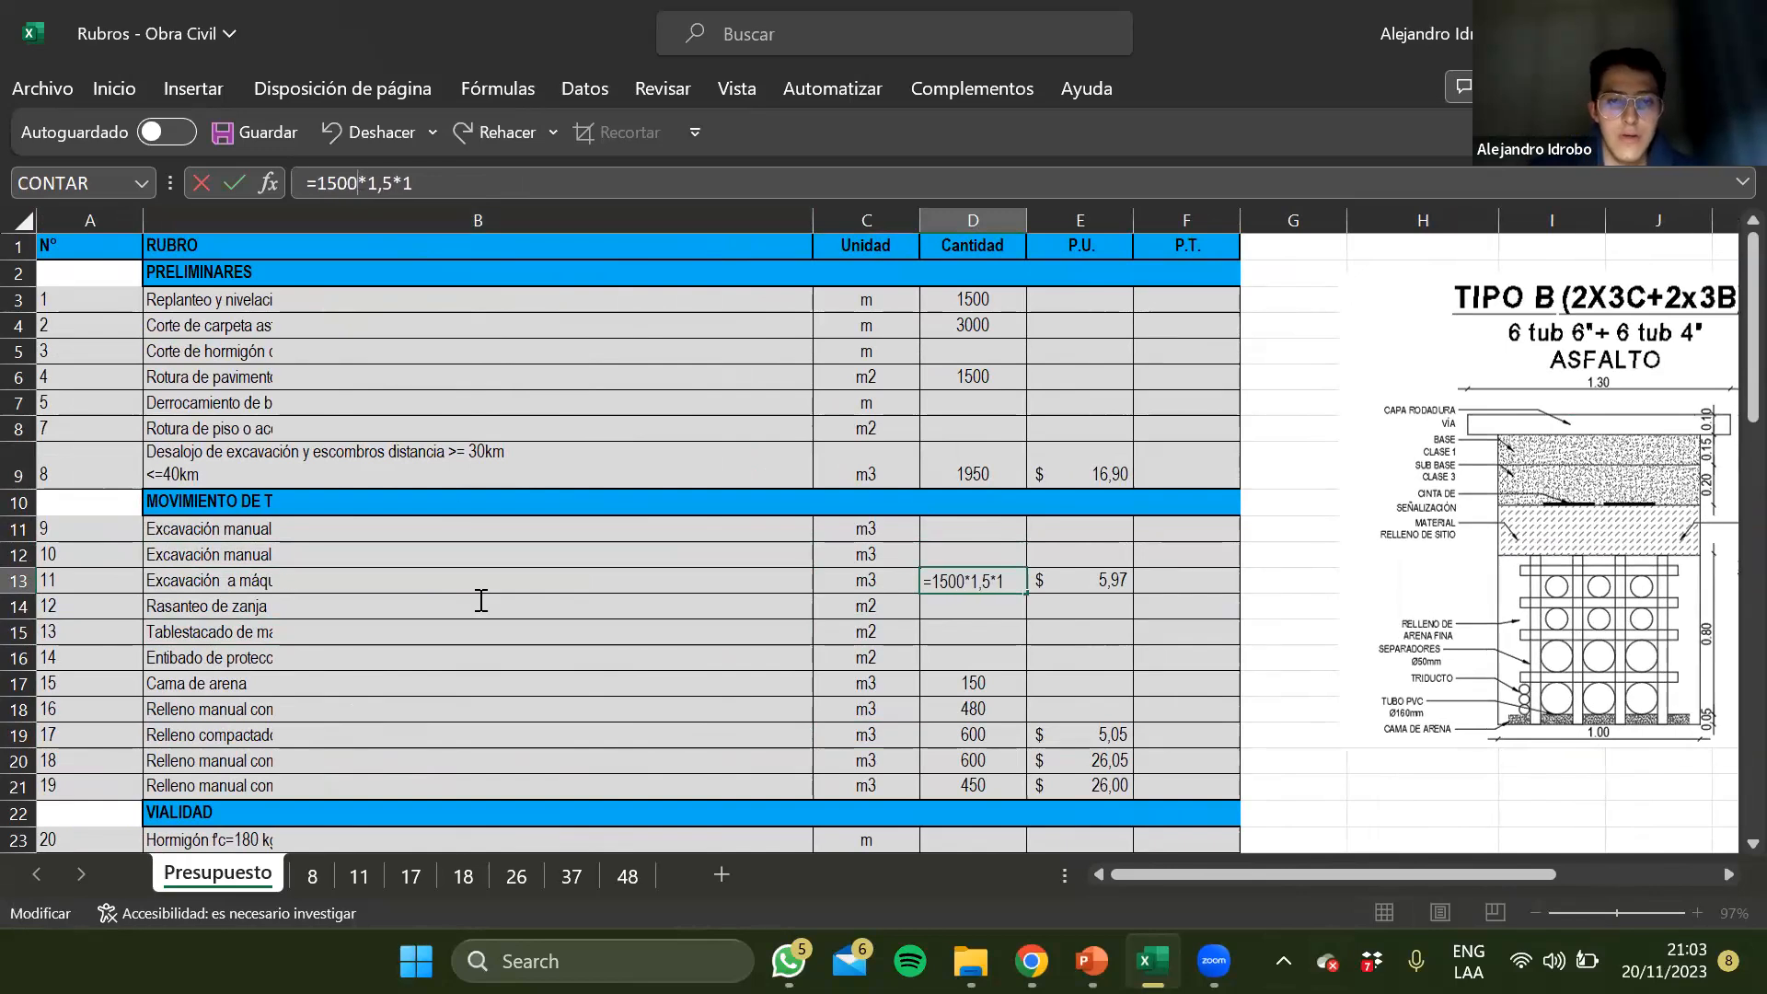
key(ctrl+Return)
Enter the Rasanteo de zanja quantity in D14 as the formula 1500*1
scroll(848, 740, right, 5)
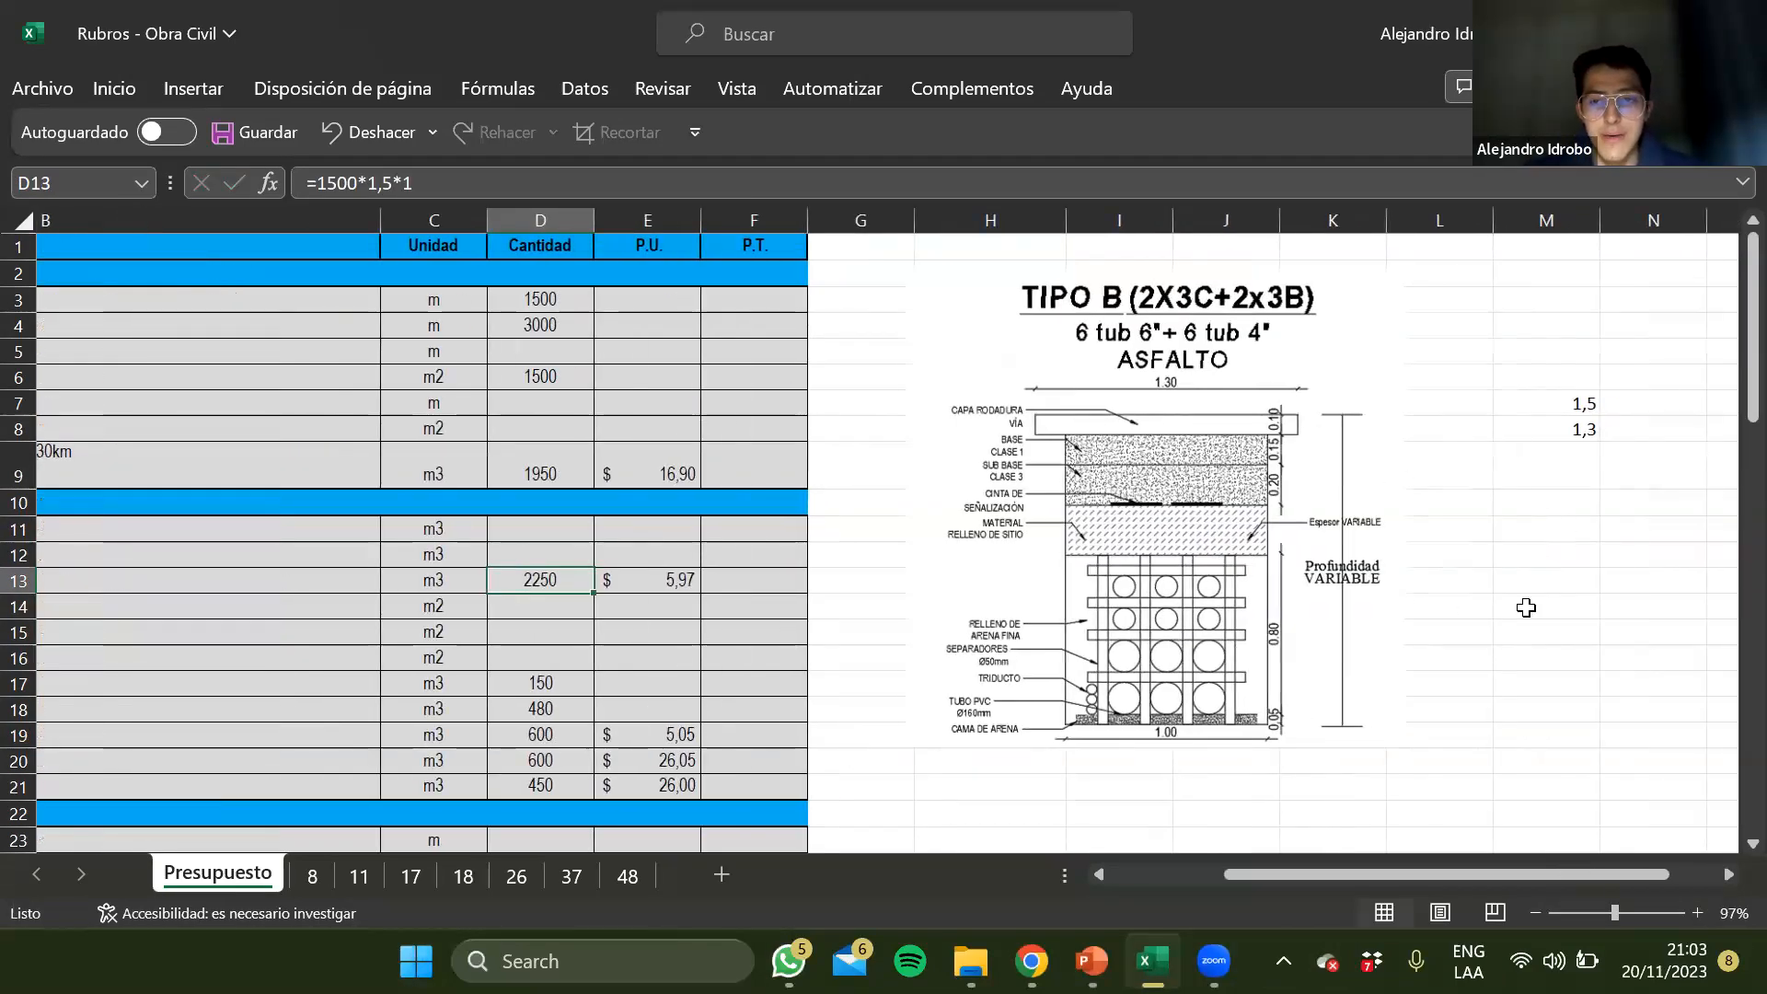
scroll(1016, 550, left, 5)
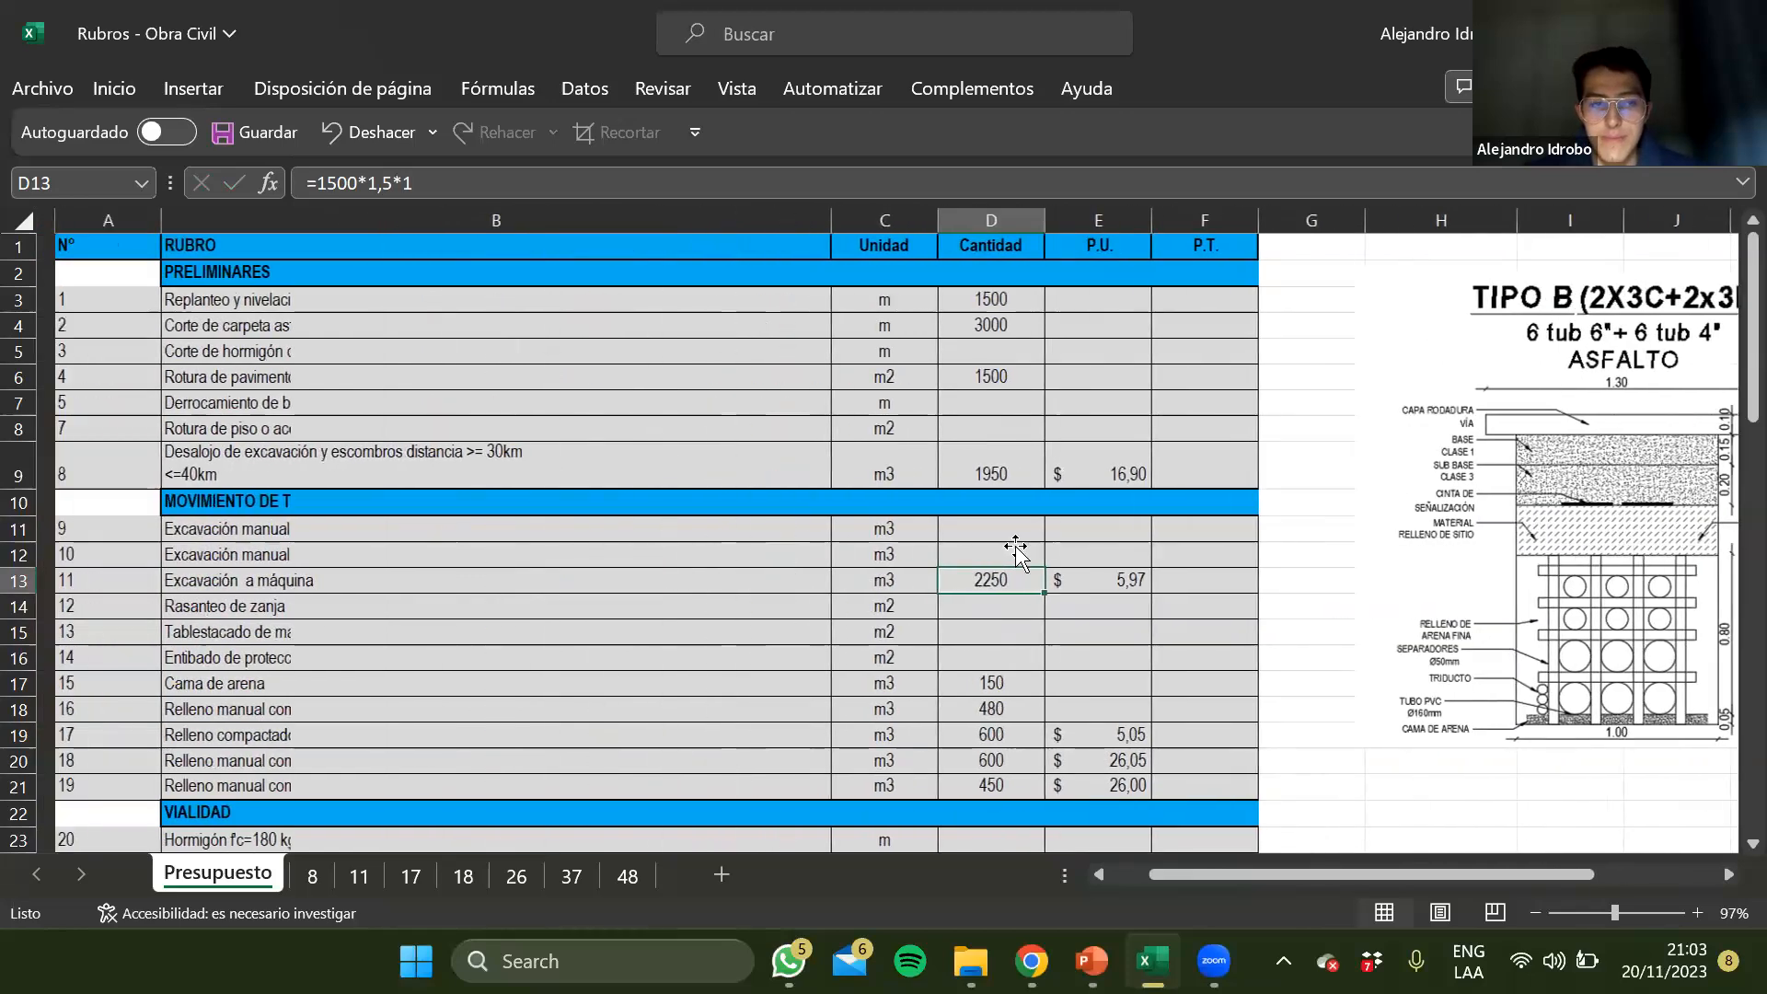
click(570, 735)
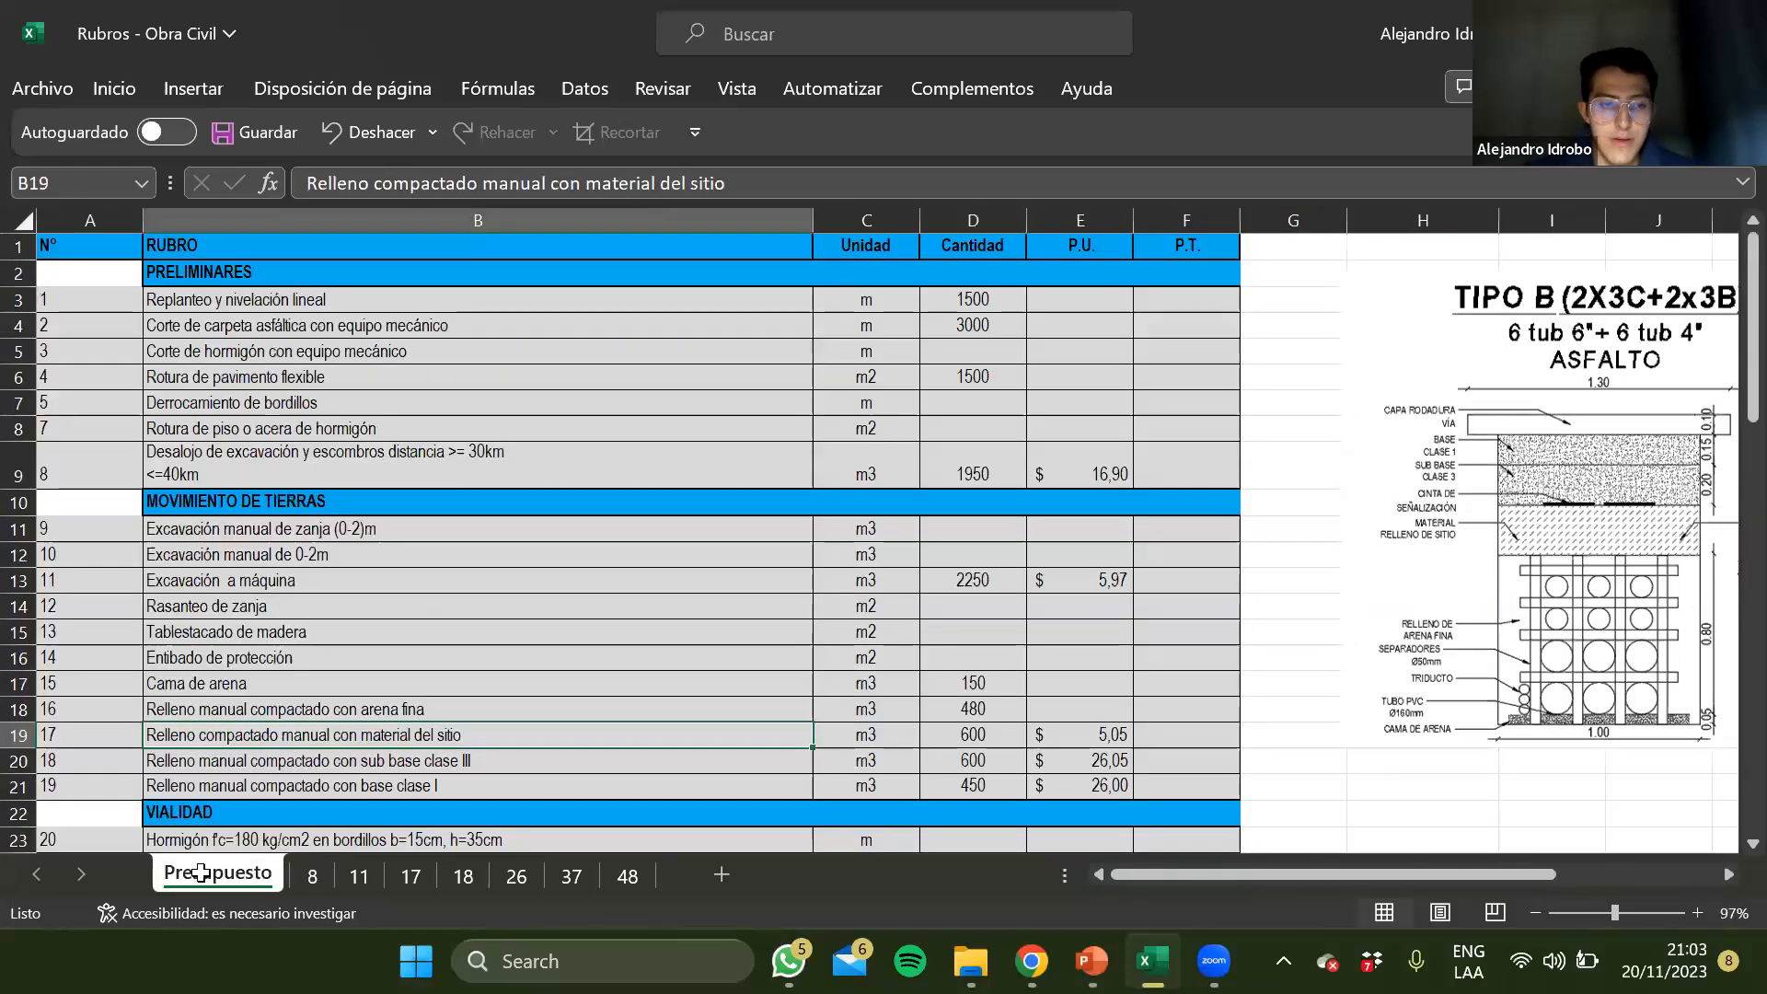
click(329, 628)
click(977, 610)
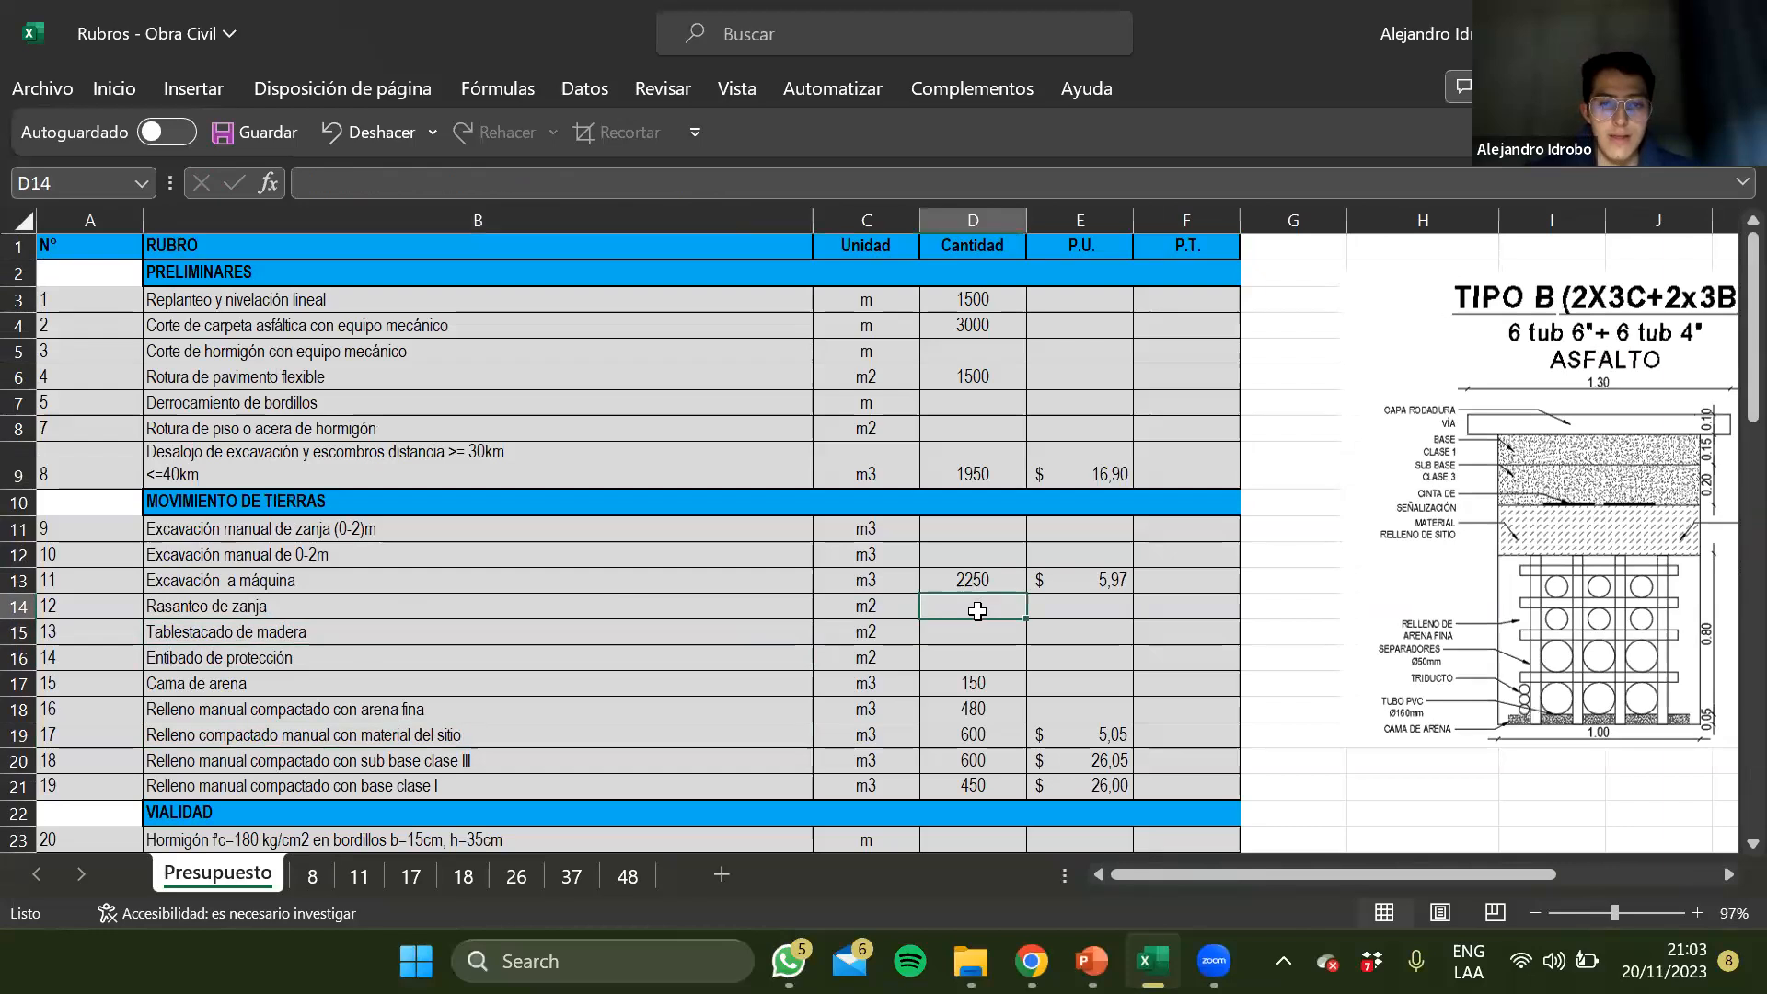
text(+1500*1)
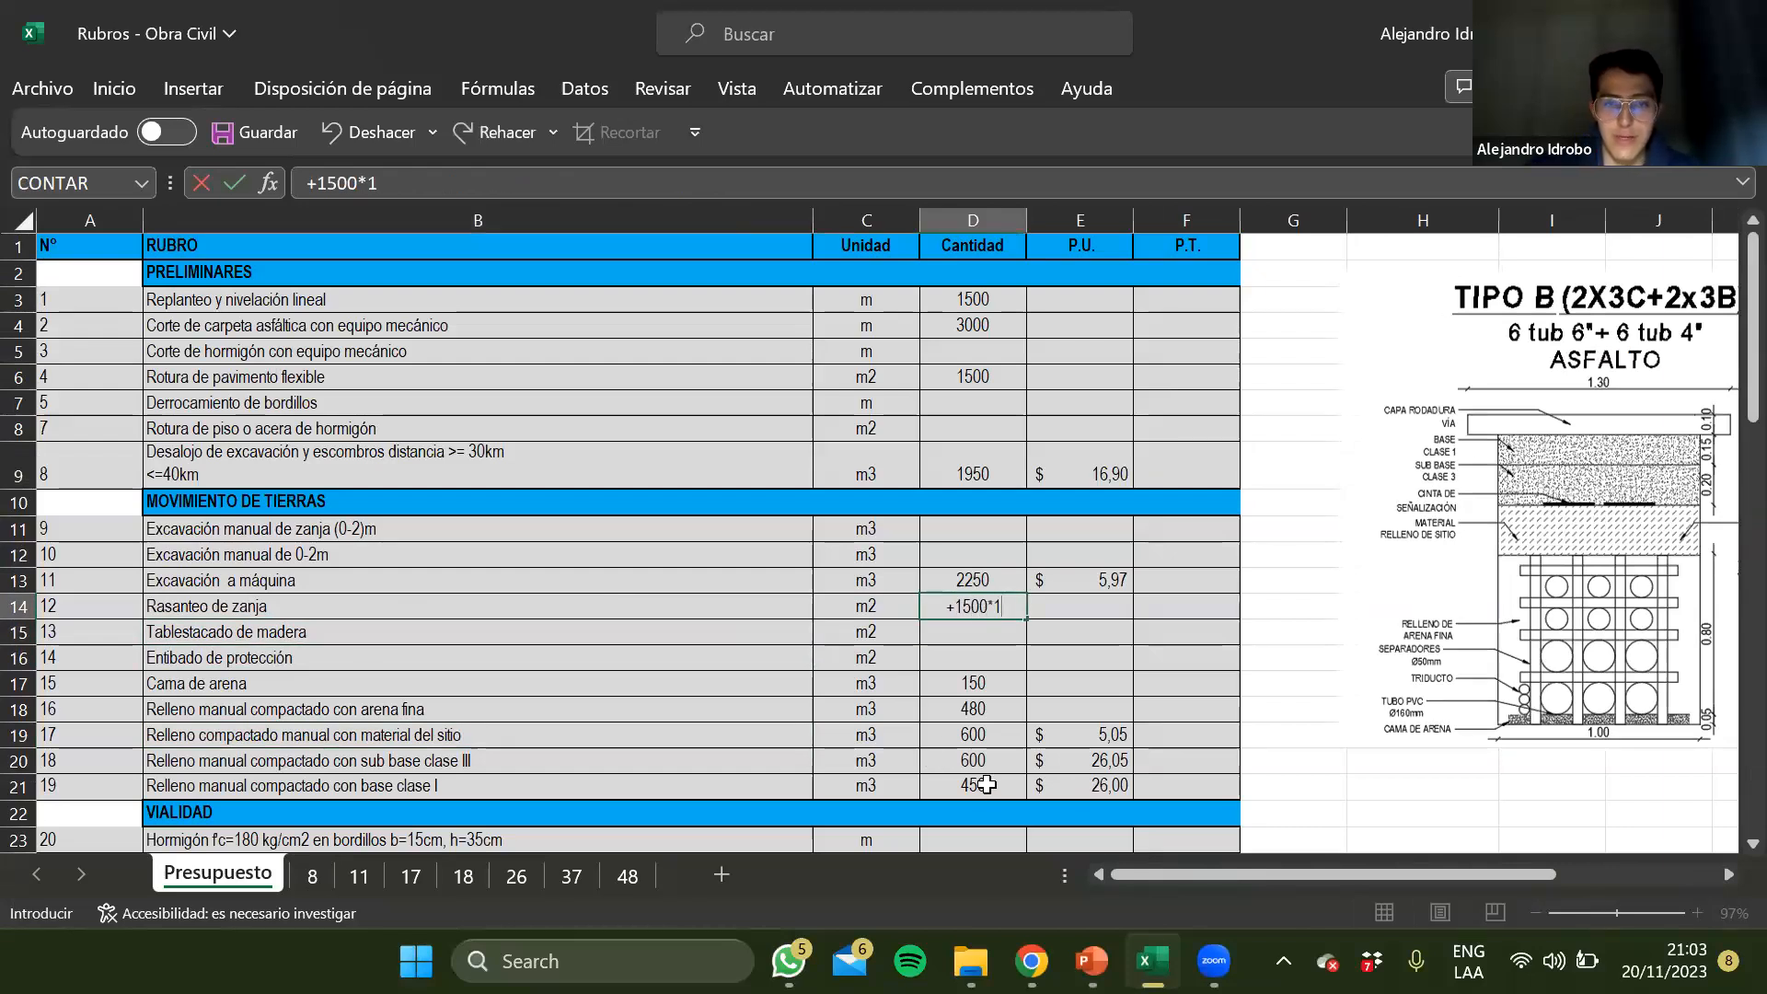
key(ctrl+Return)
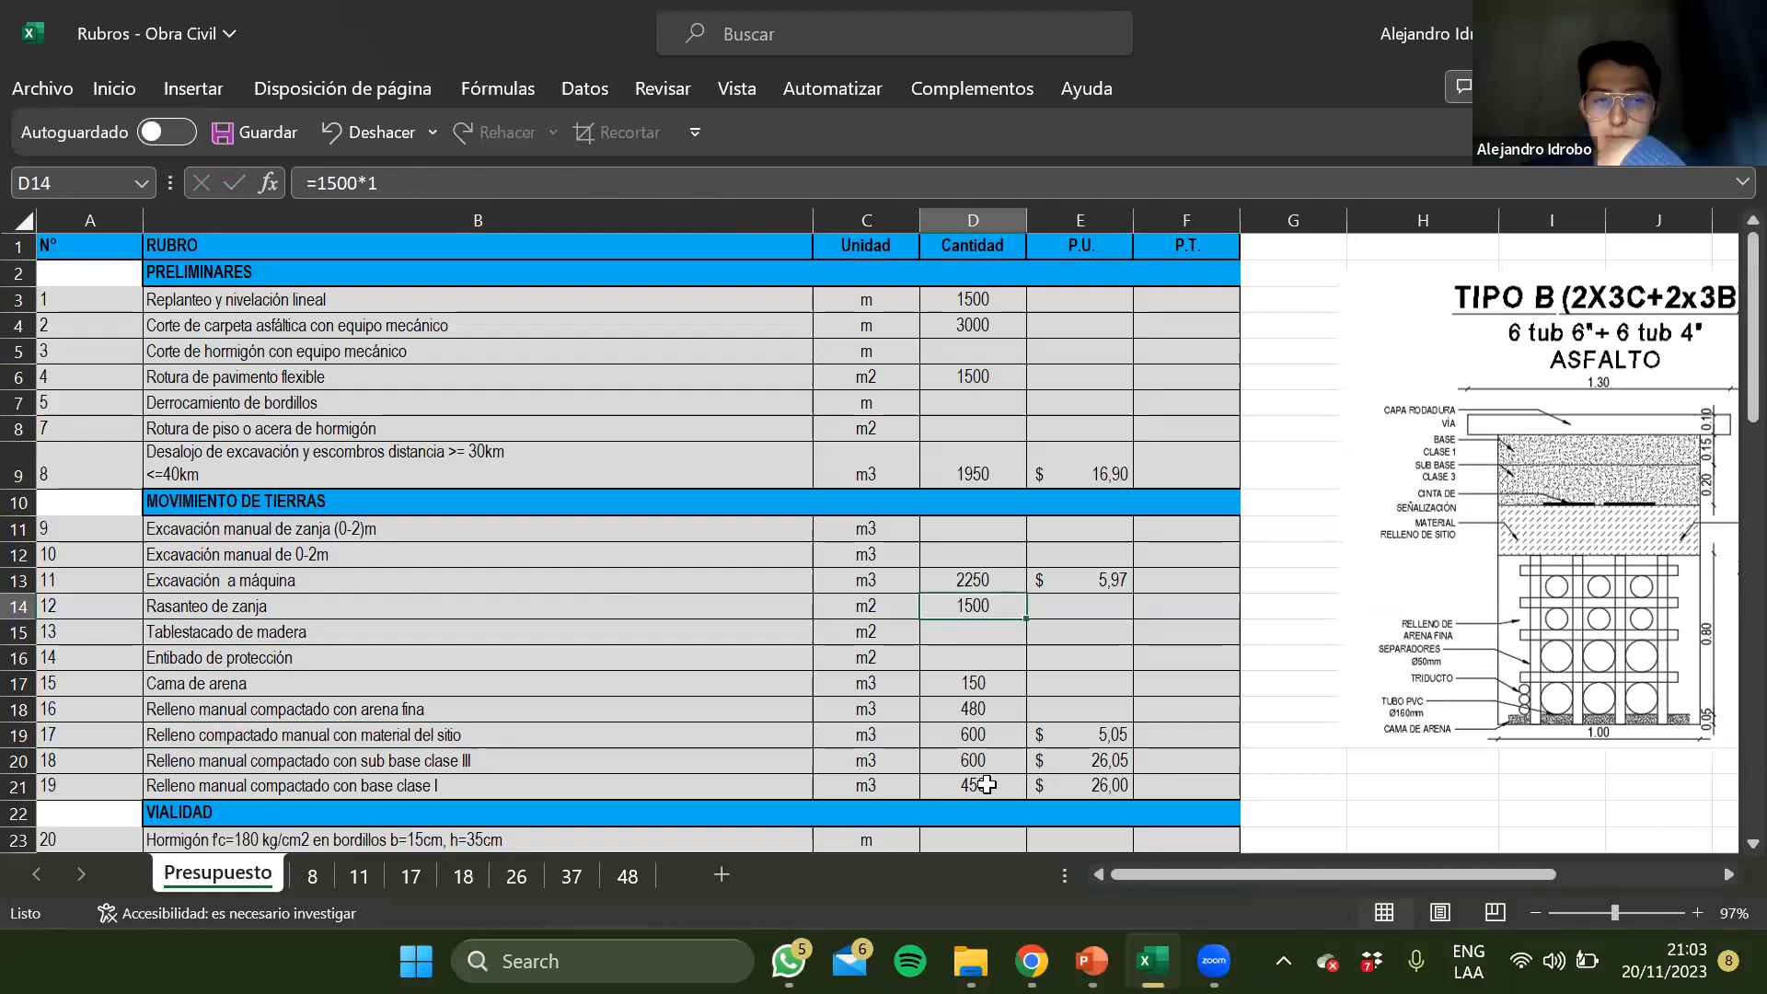
Change the Cama de arena quantity formula in D17 to 1500*1*0,05
key(Down)
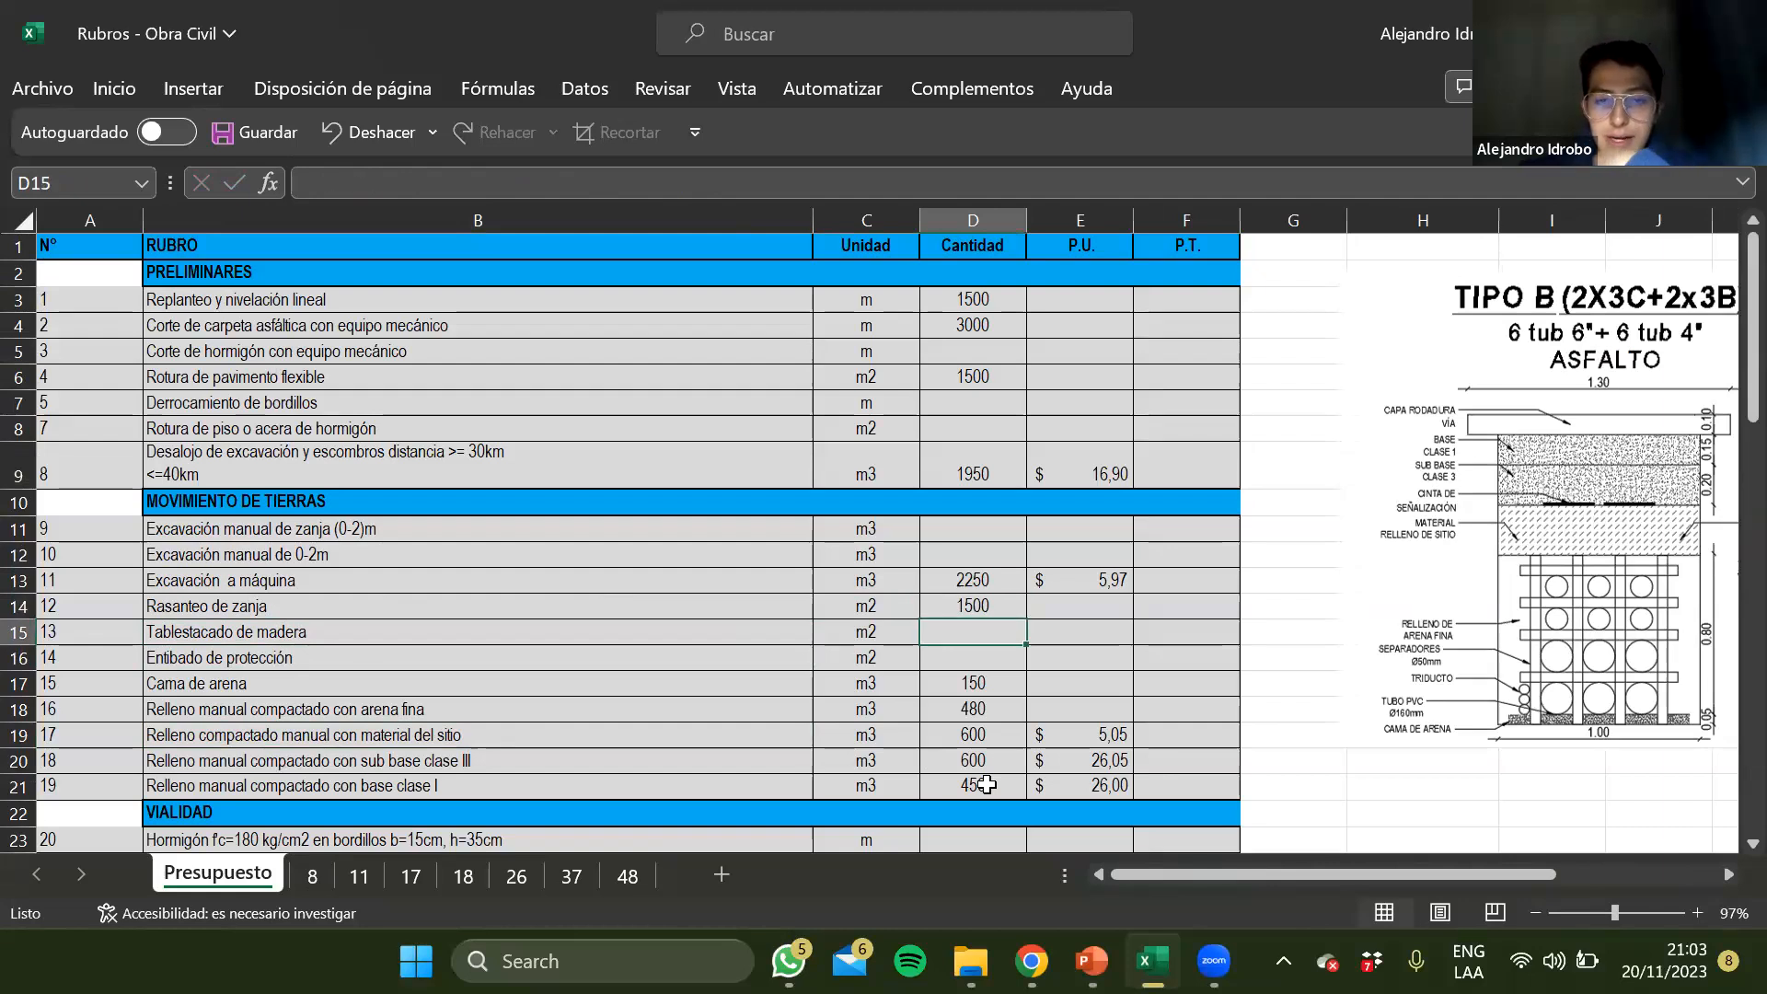
key(Down)
key(Left)
key(Right)
key(Down)
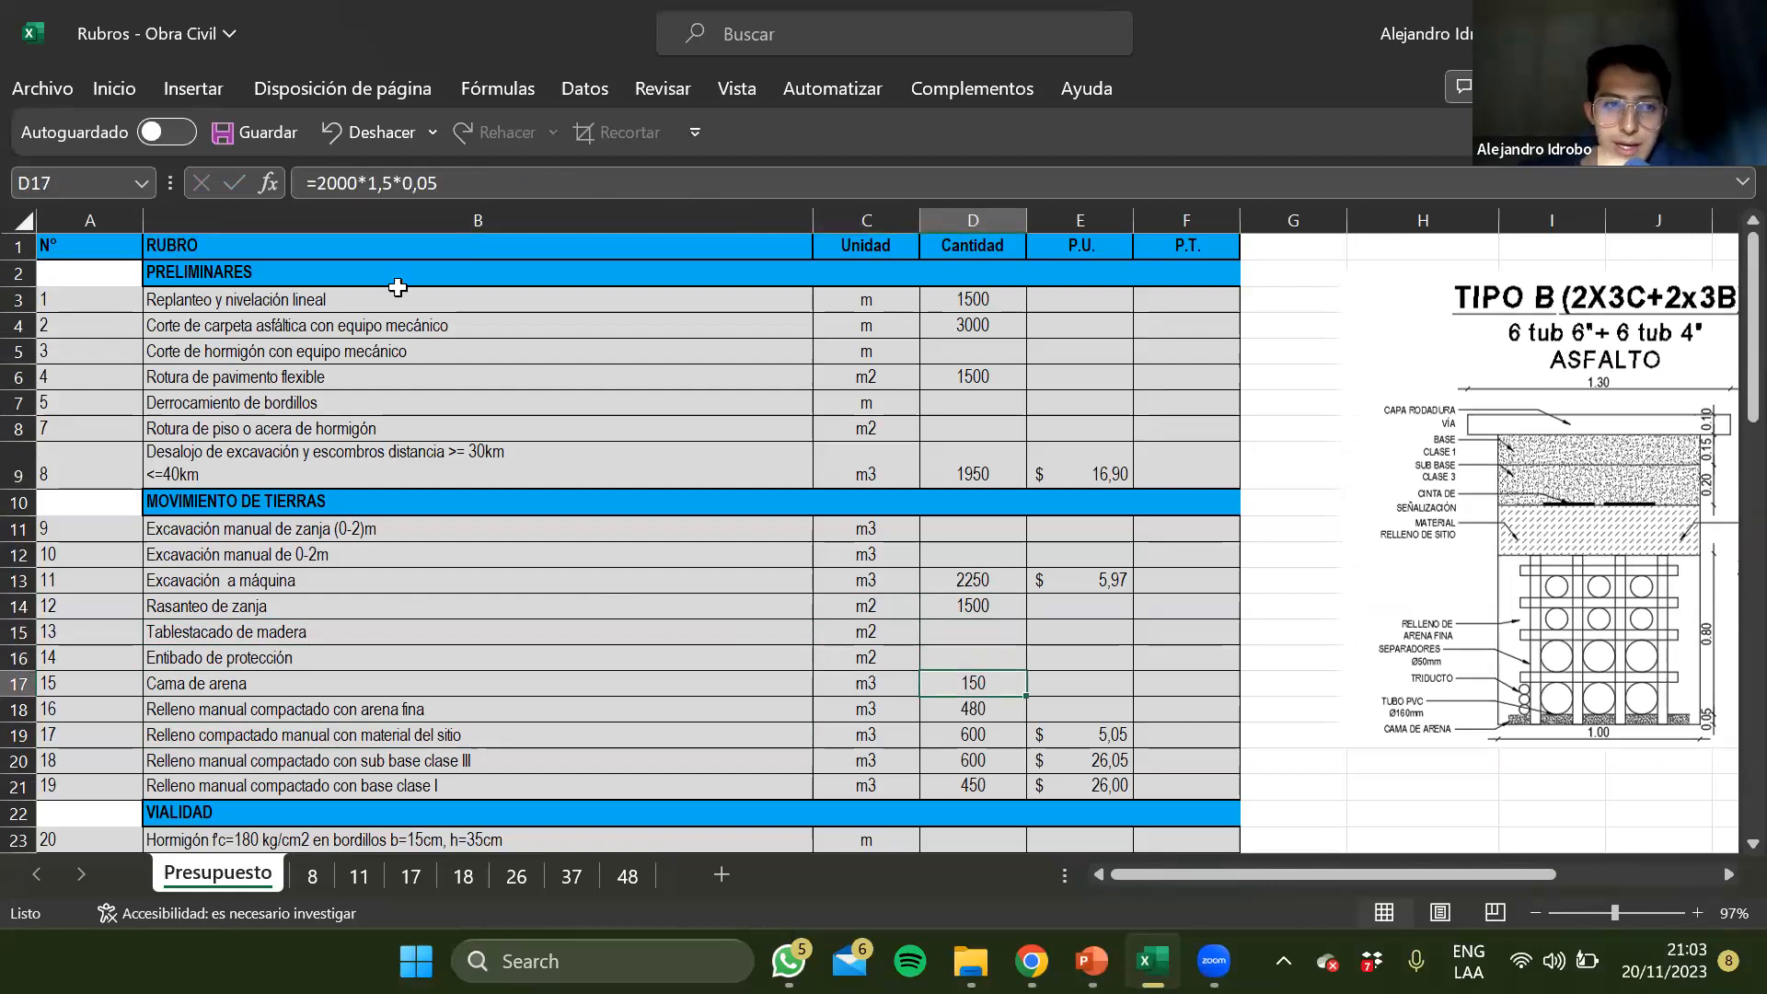
click(326, 191)
key(BackSpace)
text(15)
key(Delete)
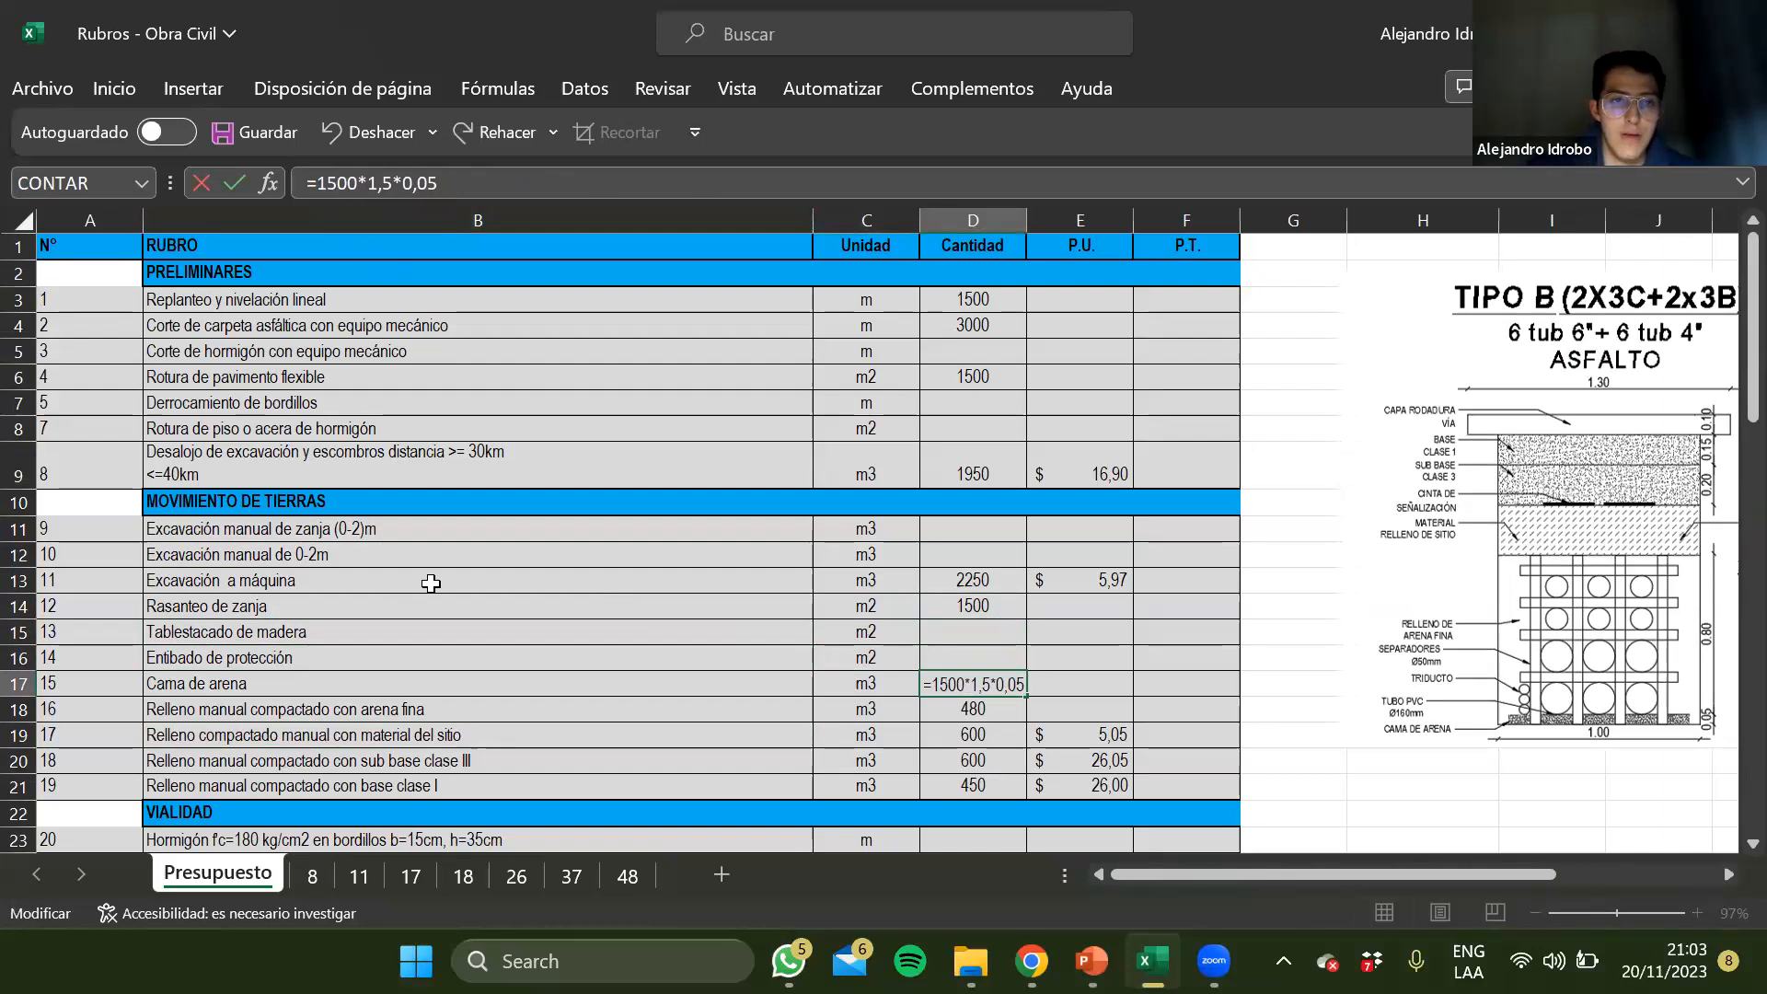
key(Right)
key(Right)
key(Right)
key(Right)
key(Delete)
key(Delete)
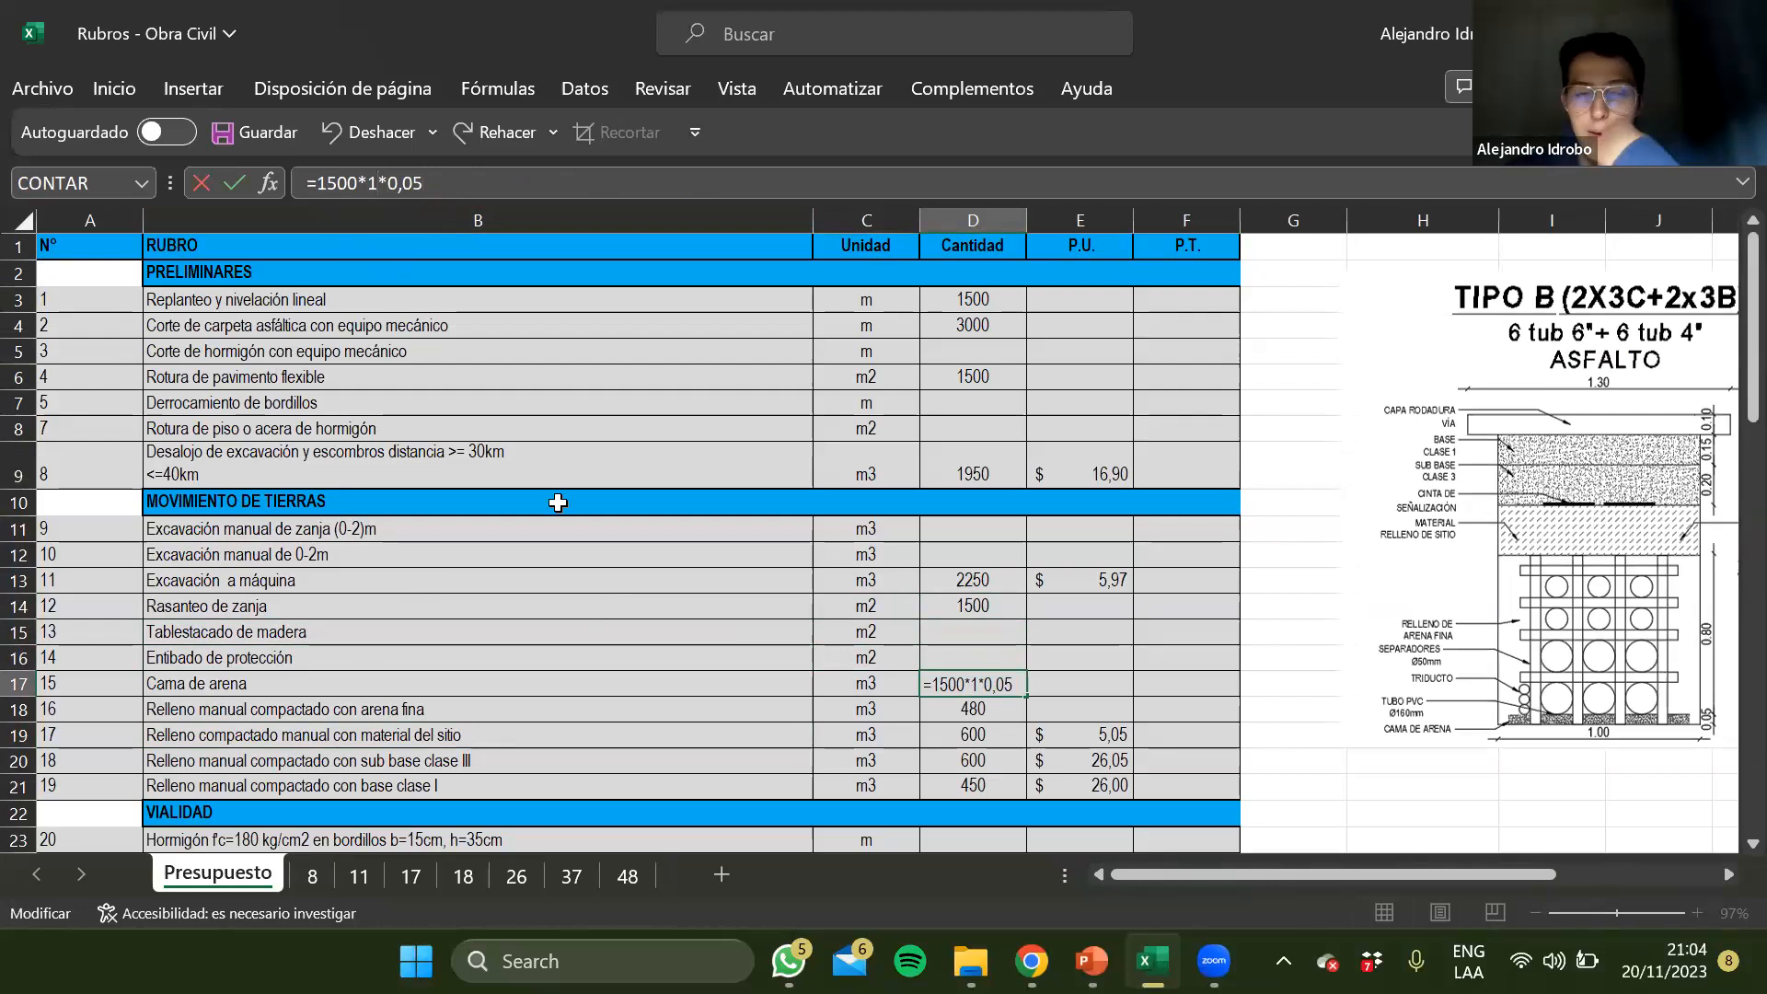
scroll(541, 471, right, 2)
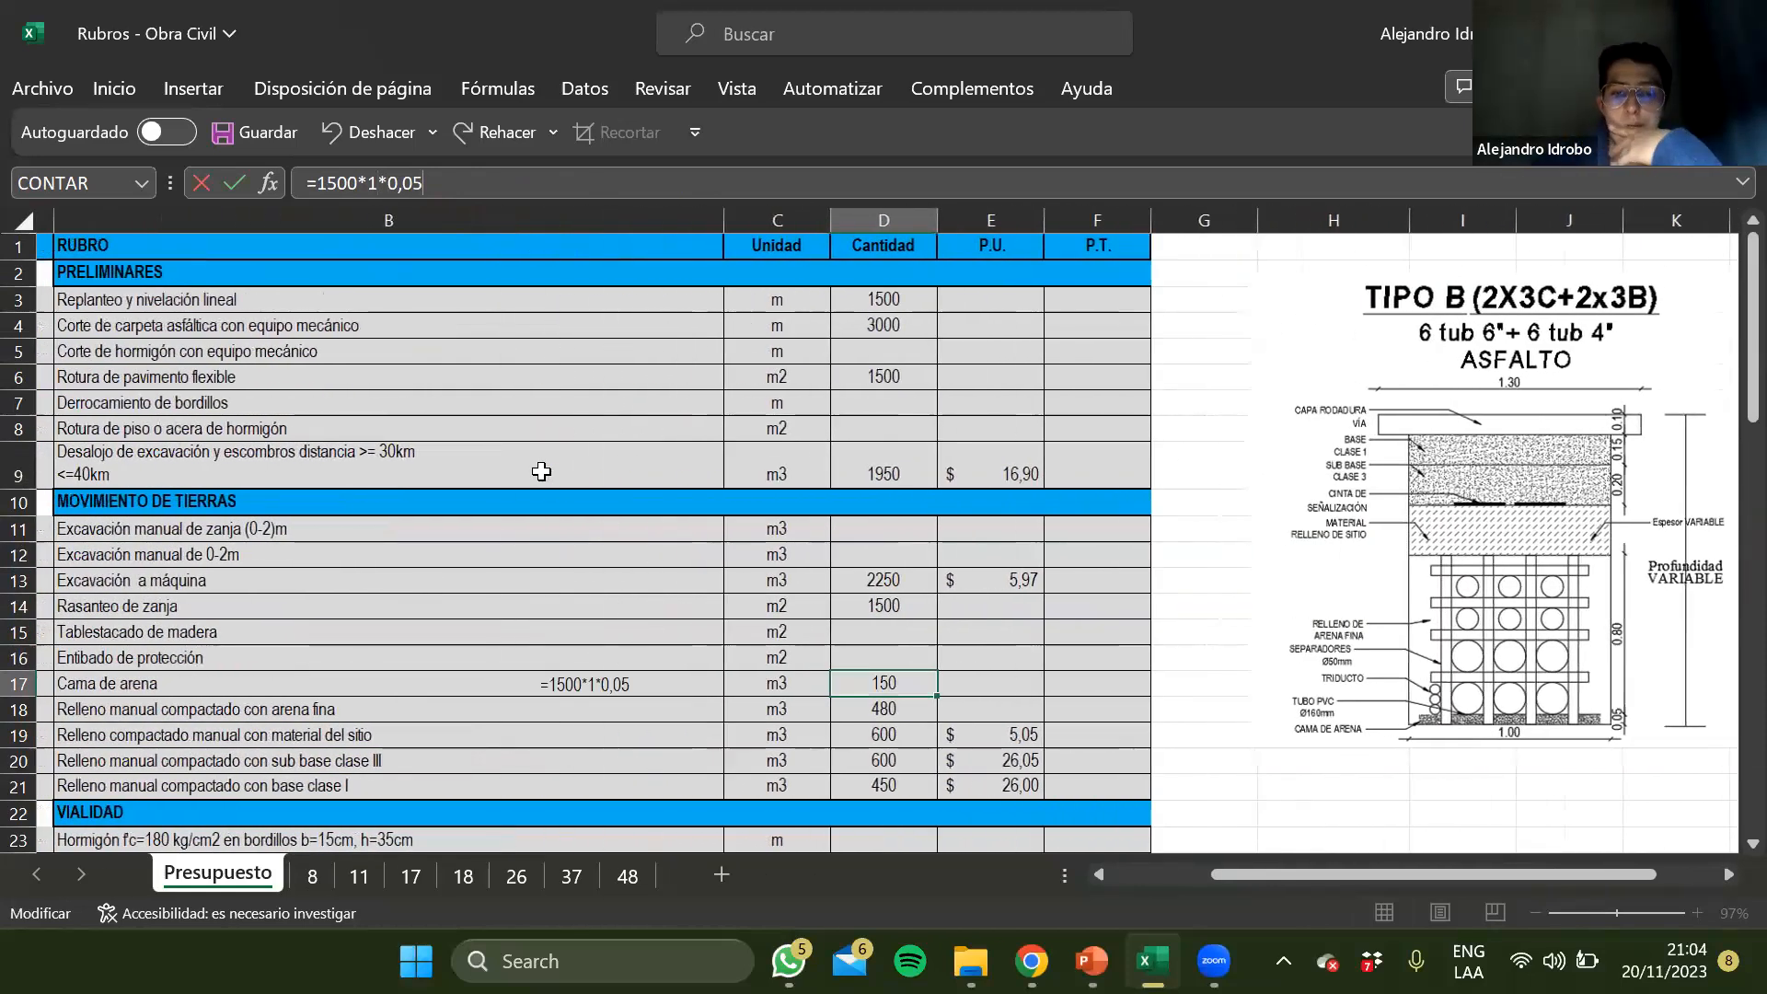
key(Return)
Change the quantity formula for Relleno manual compactado con arena fina in D18 to 1500*1*0,8, dropping the 0,2 factor
click(334, 184)
key(BackSpace)
key(BackSpace)
text(1500*1,5*0,8*0,2)
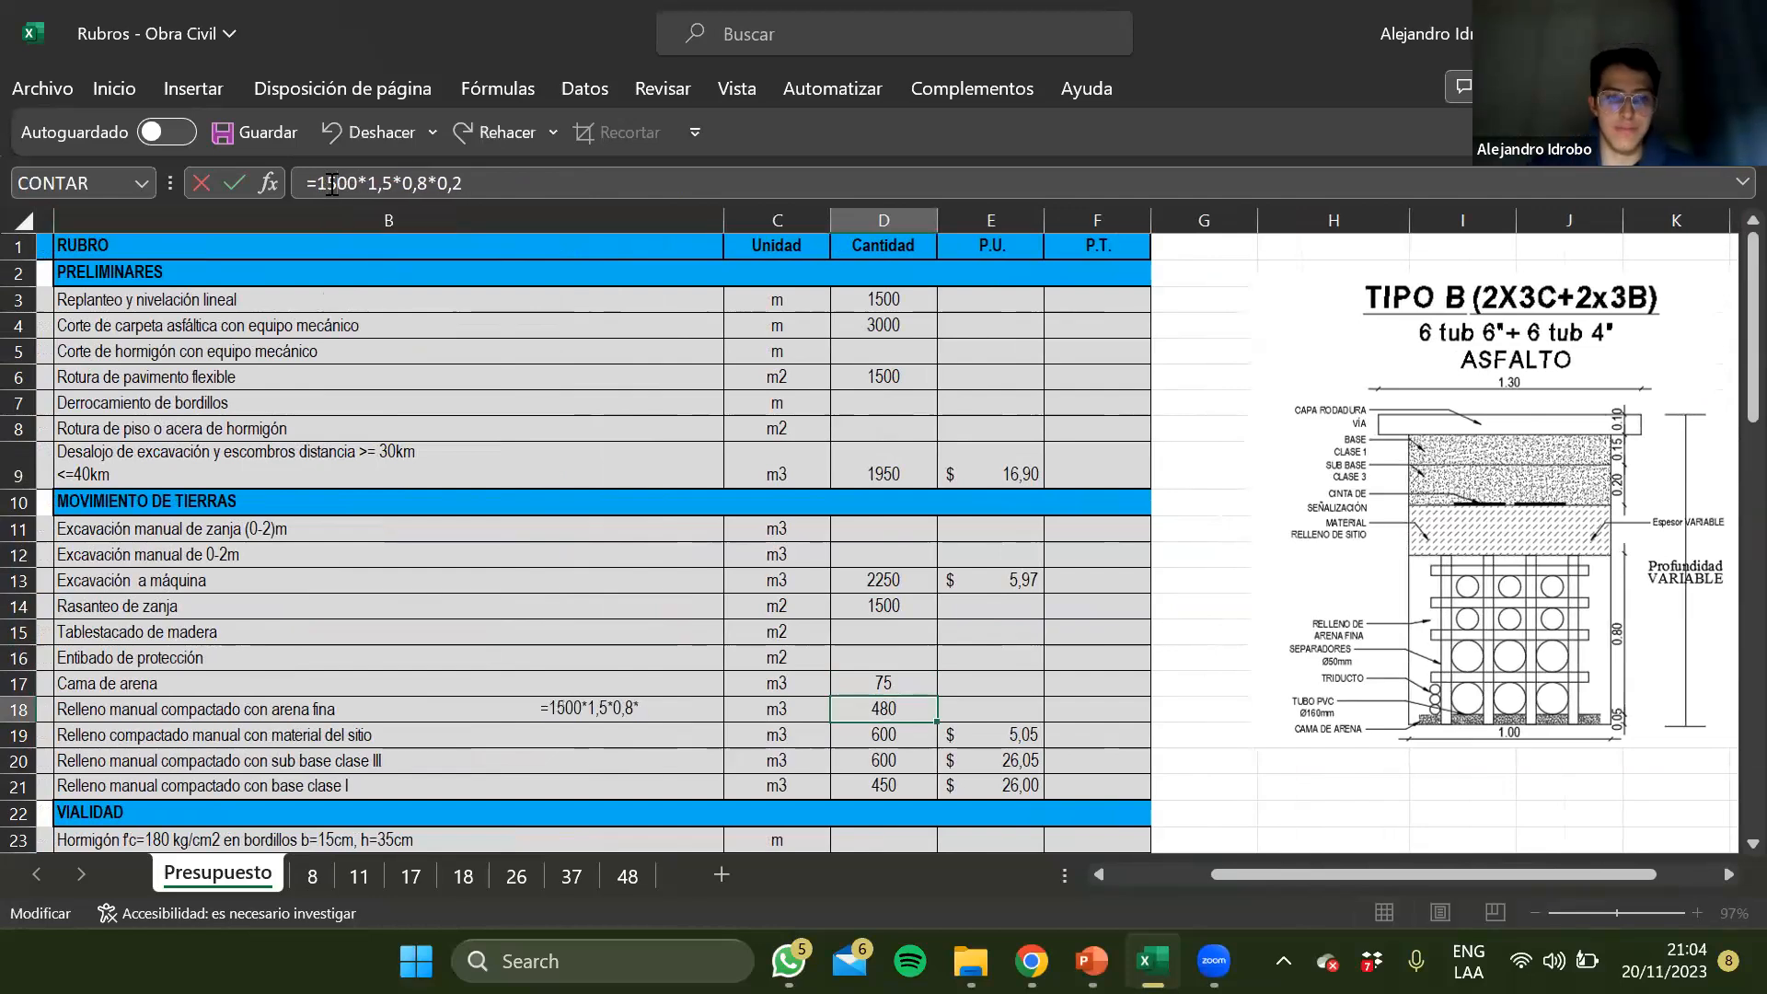
key(Right)
key(Right)
key(Right)
key(Right)
key(Right)
key(Right)
key(BackSpace)
key(BackSpace)
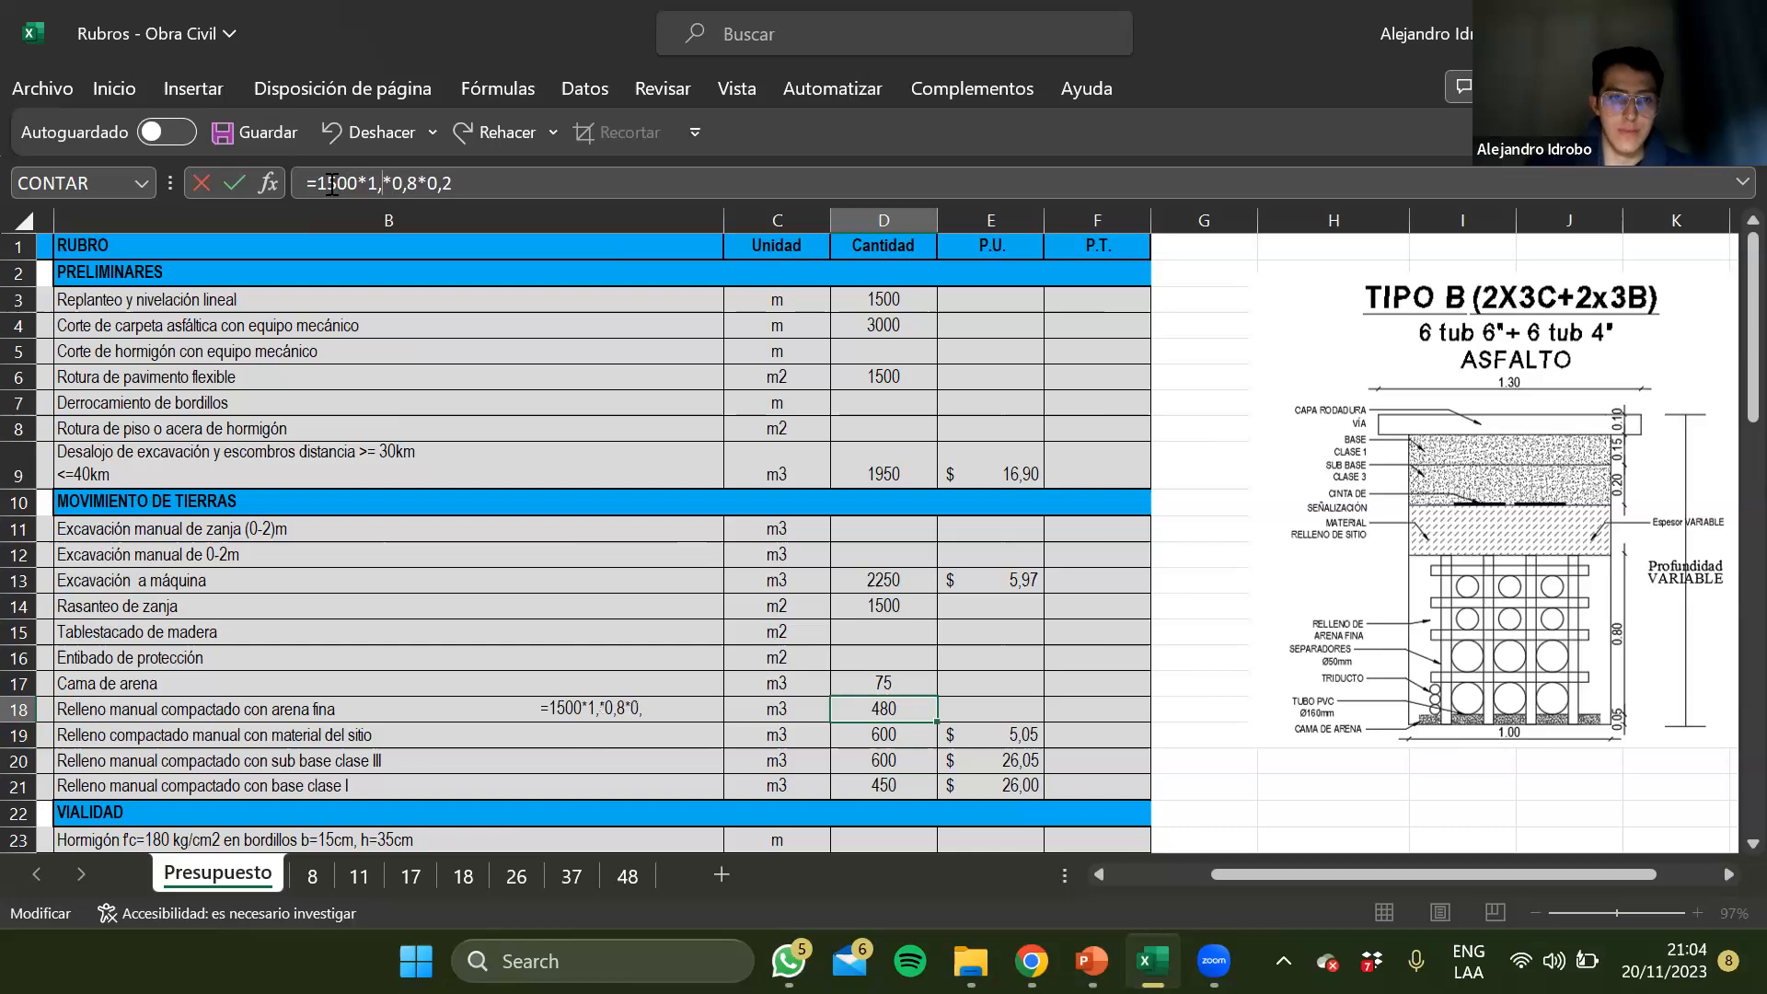
key(End)
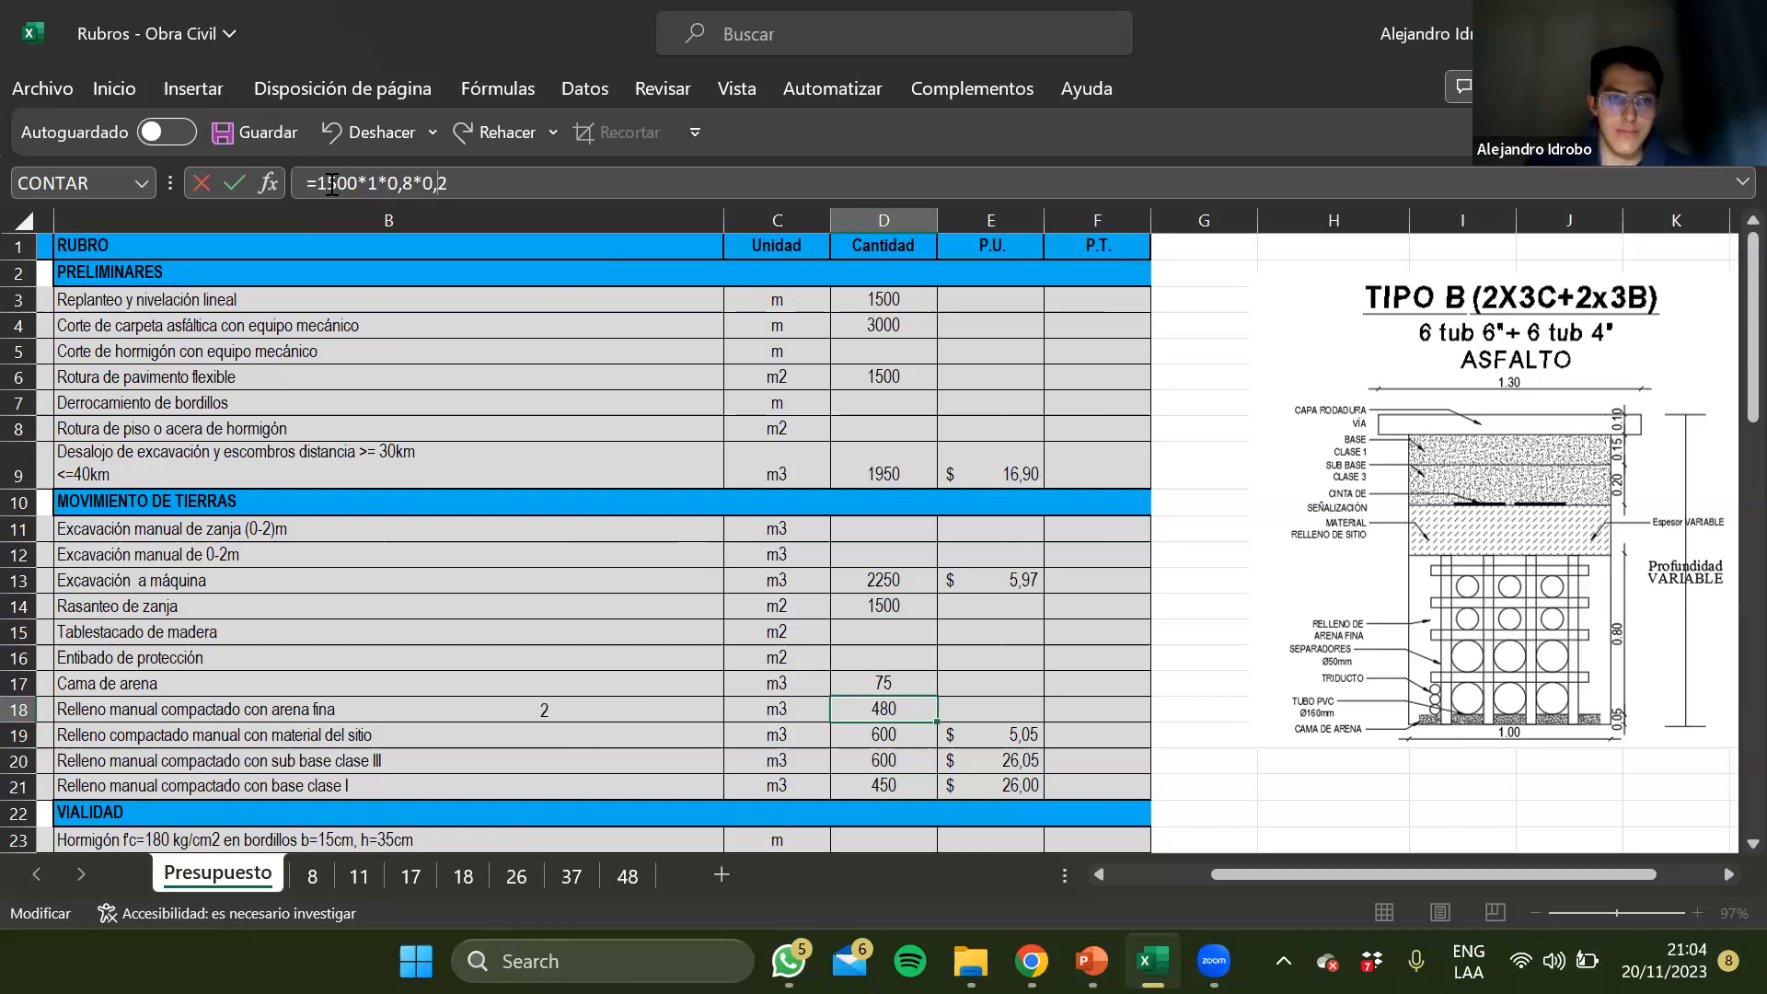
key(BackSpace)
key(BackSpace)
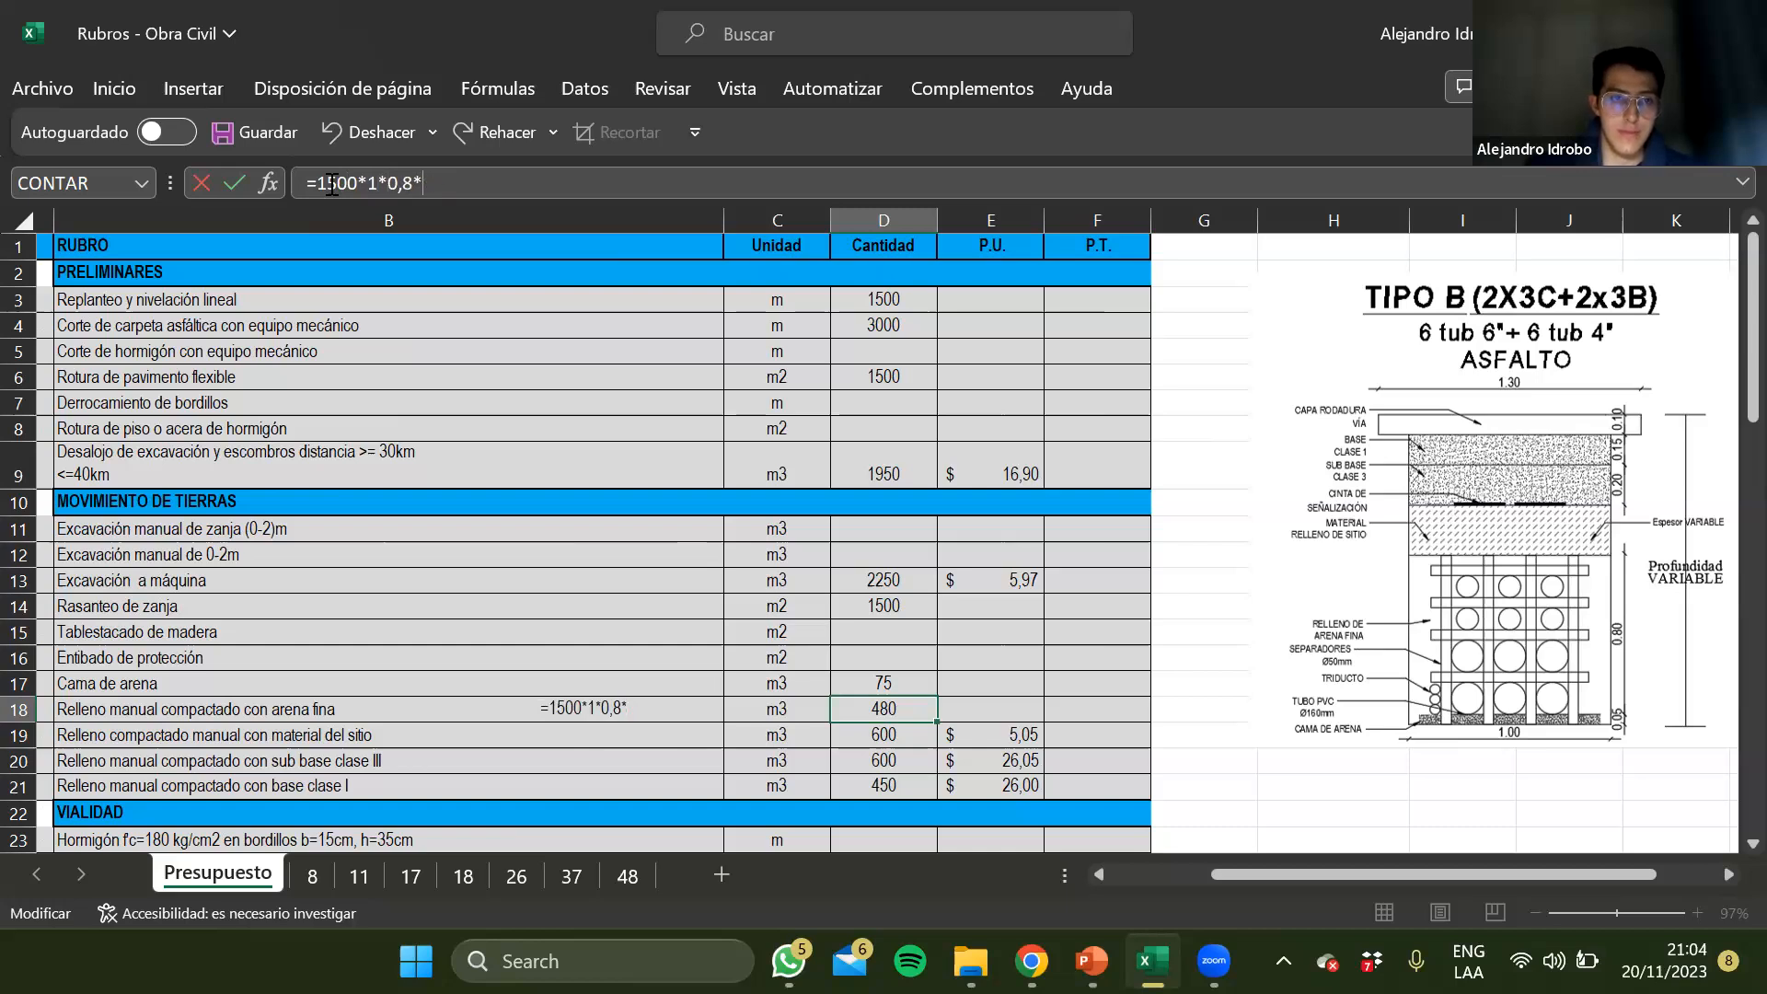
scroll(589, 652, left, 2)
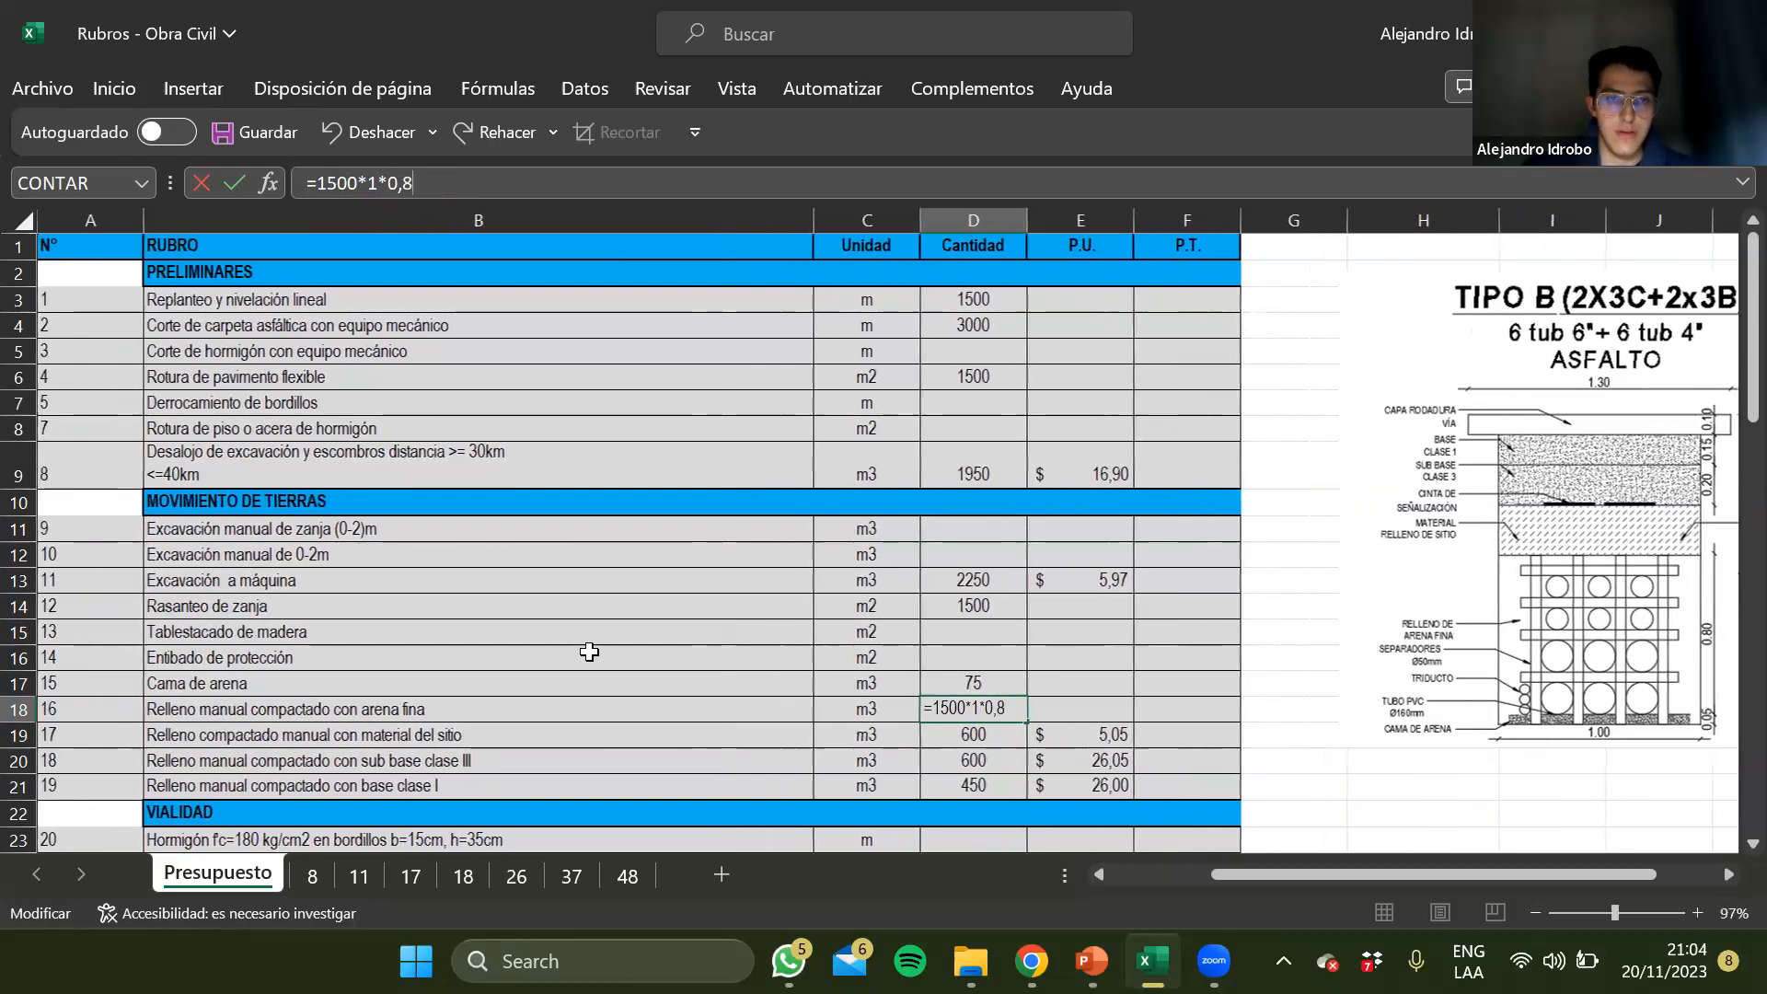
scroll(589, 651, down, 1)
scroll(589, 651, down, 1)
scroll(598, 654, left, 1)
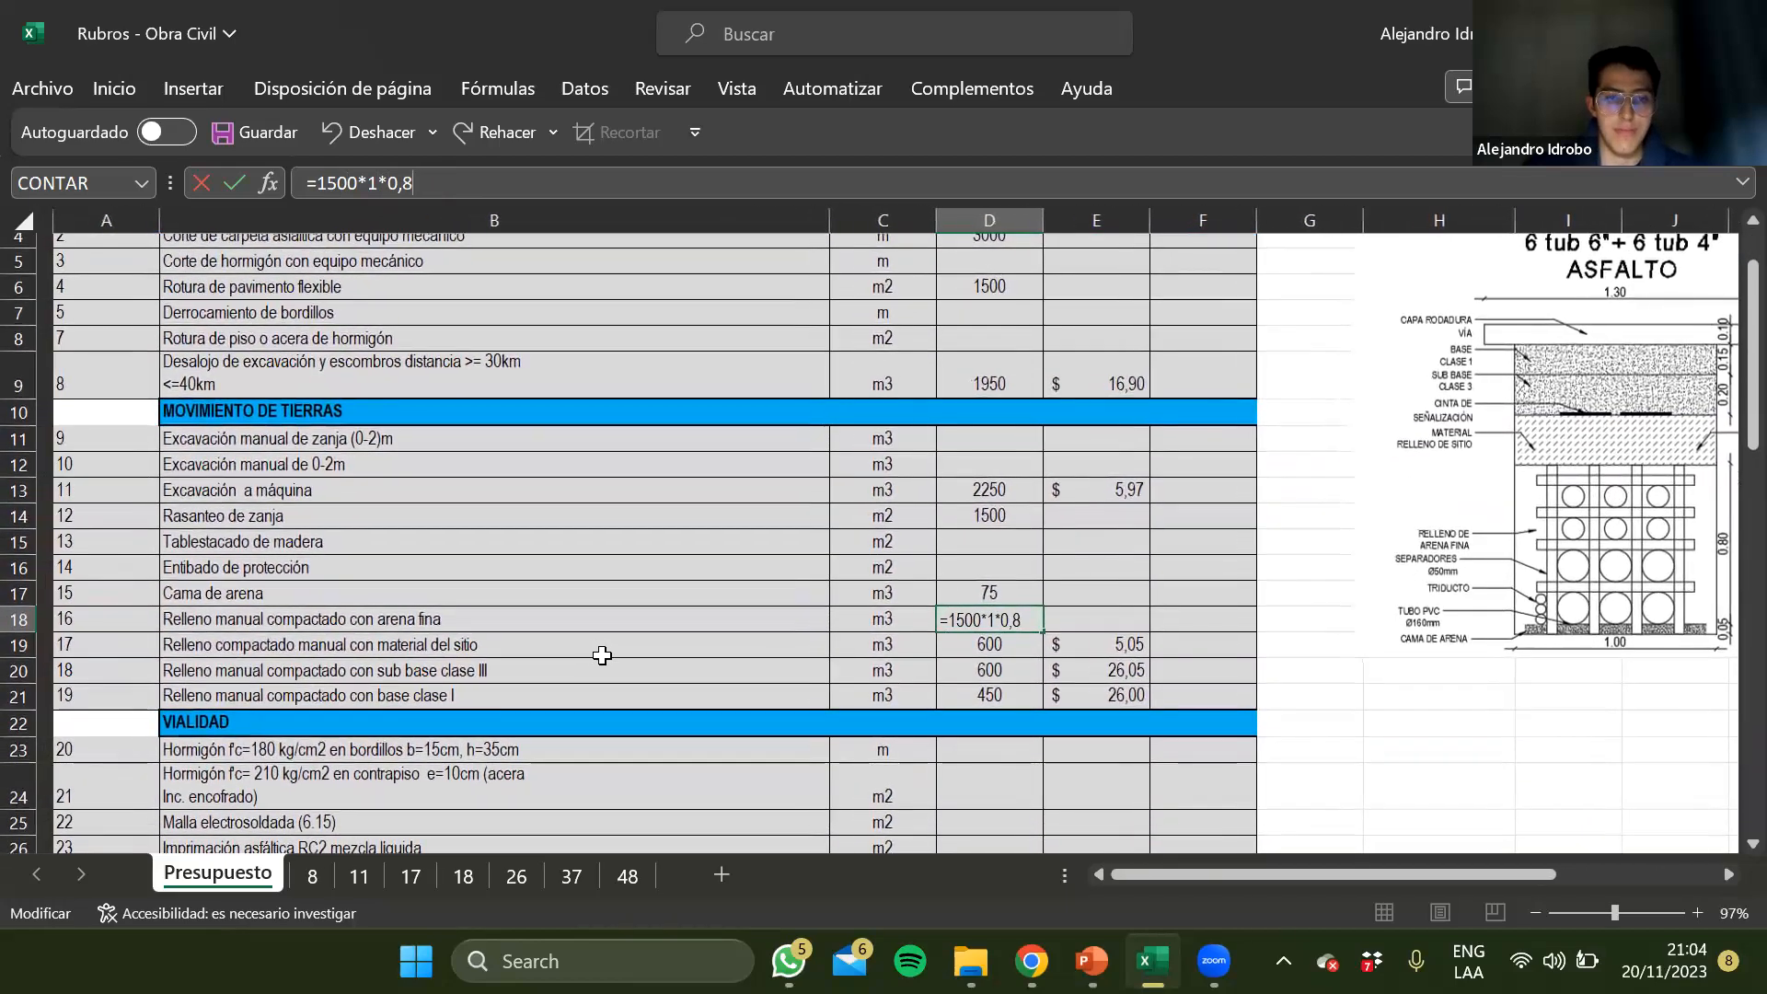
scroll(602, 655, right, 2)
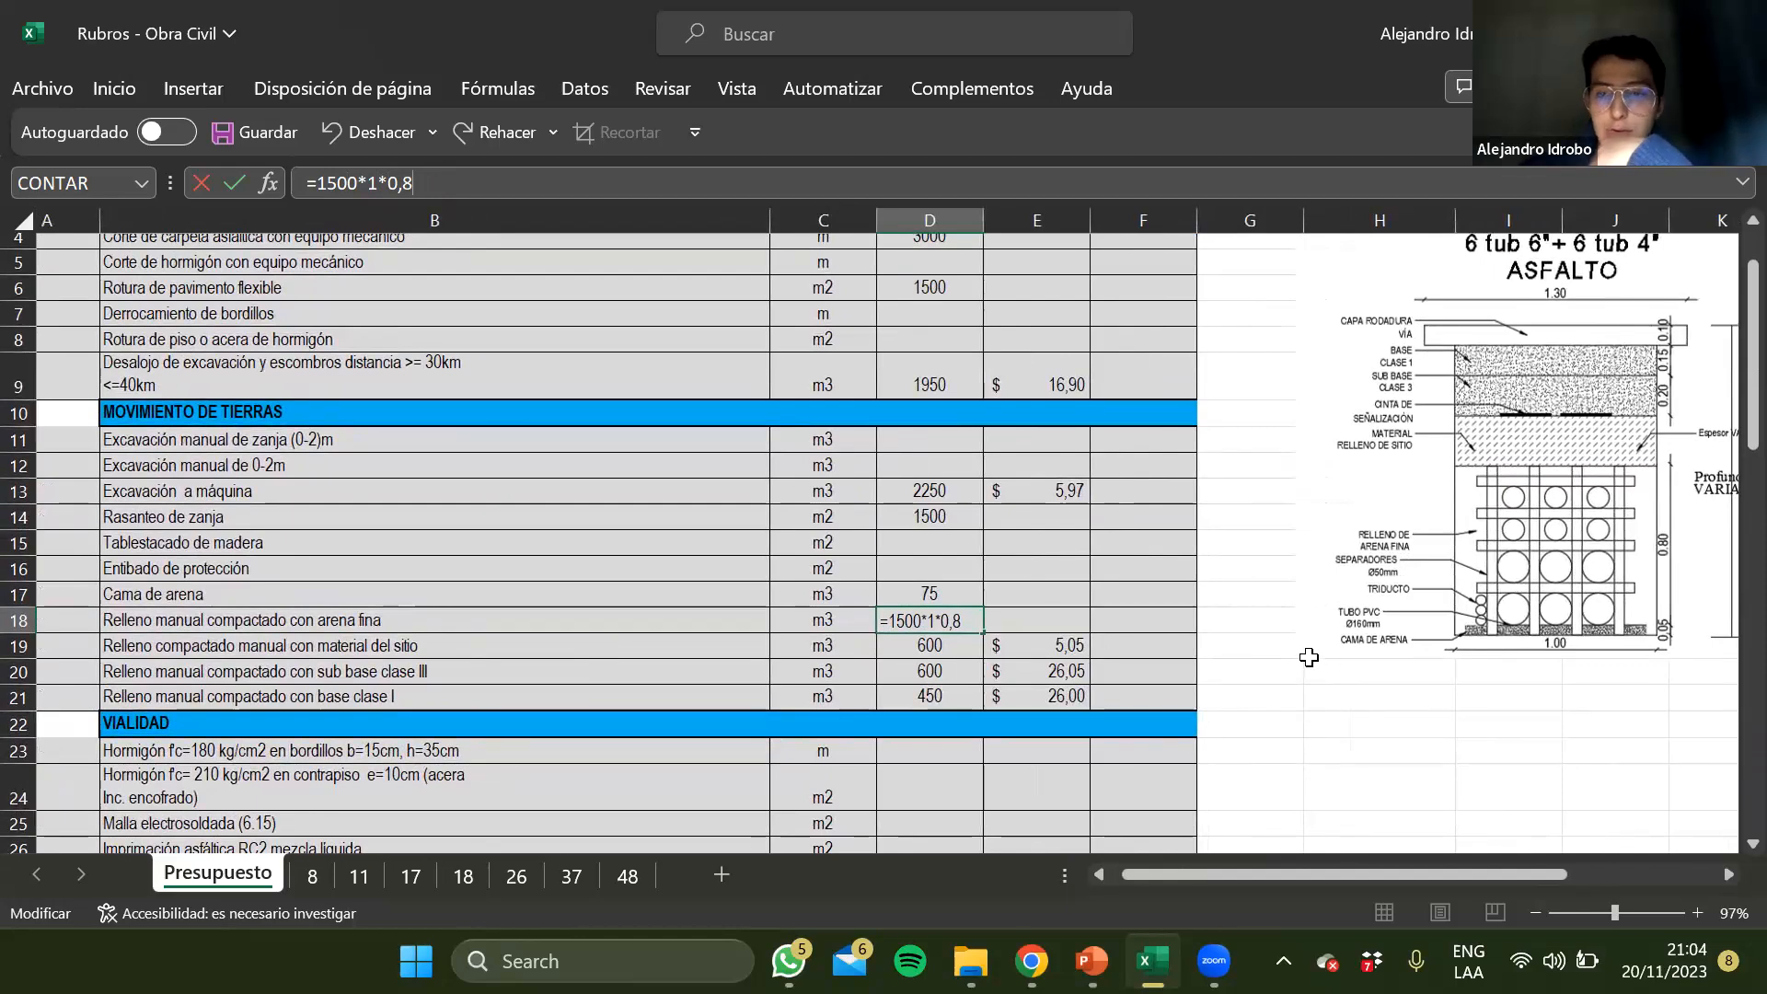
key(Return)
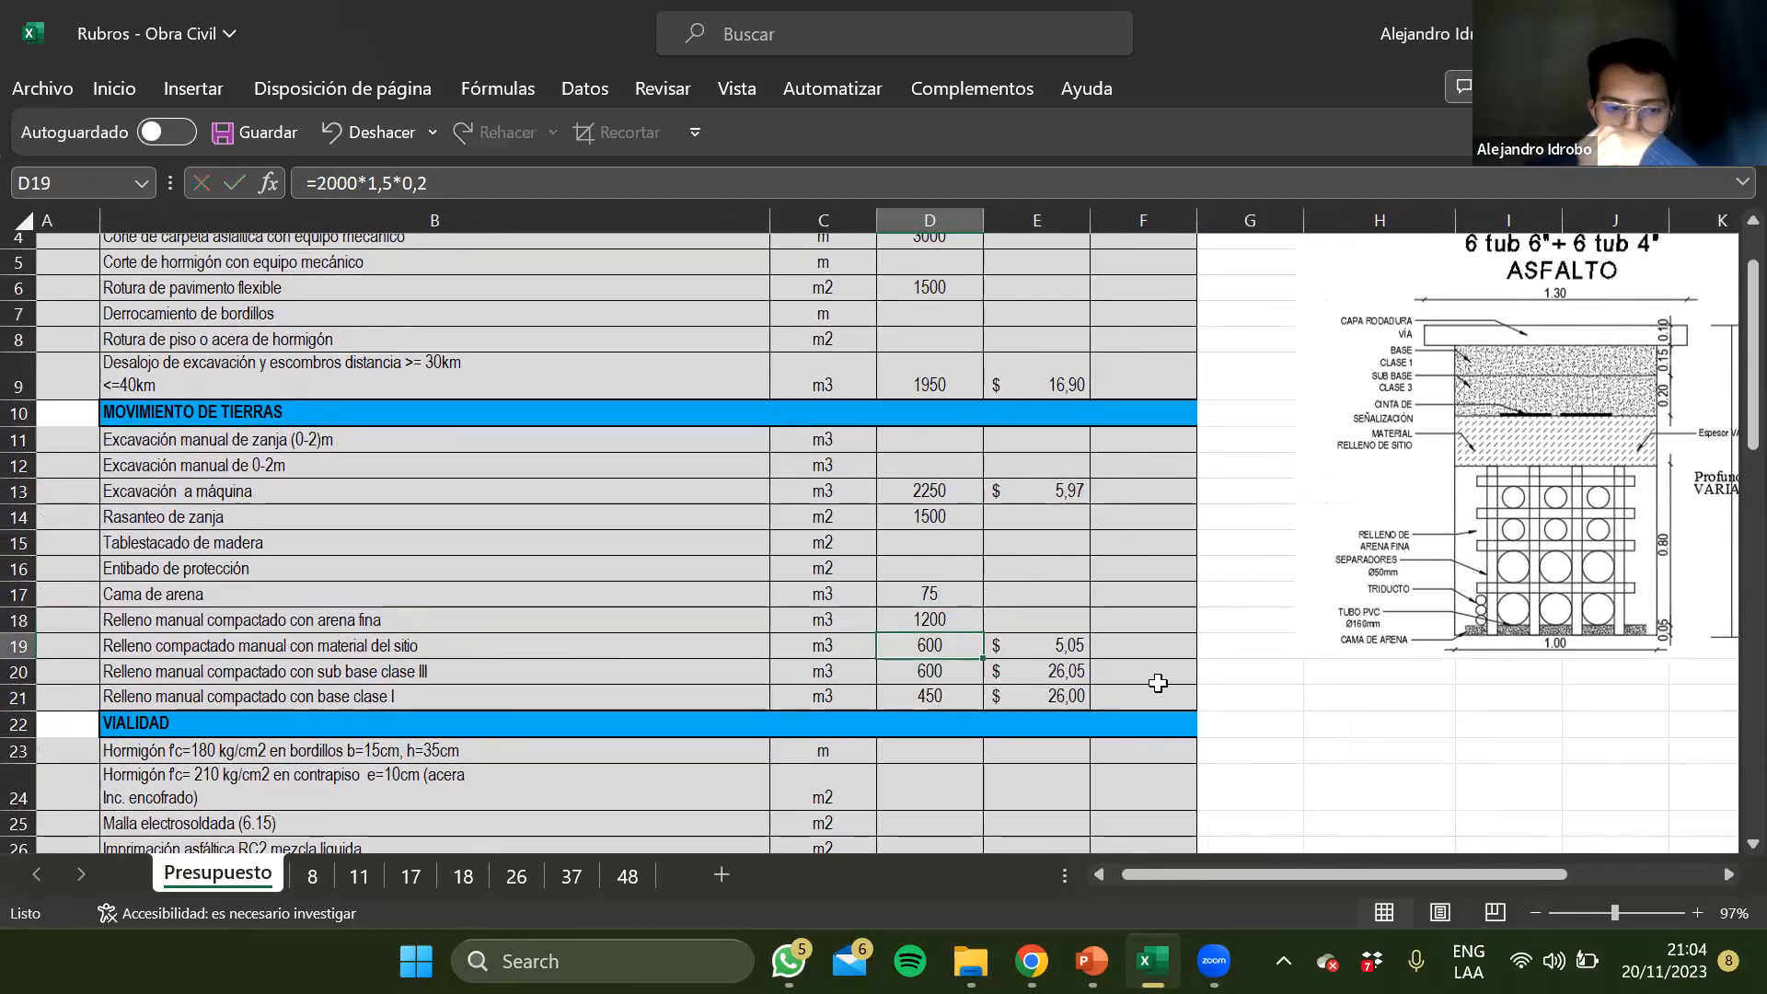
Set the length to 1500 in the D19 quantity formula for Relleno compactado manual con material del sitio
click(388, 184)
double_click(328, 184)
text(1500)
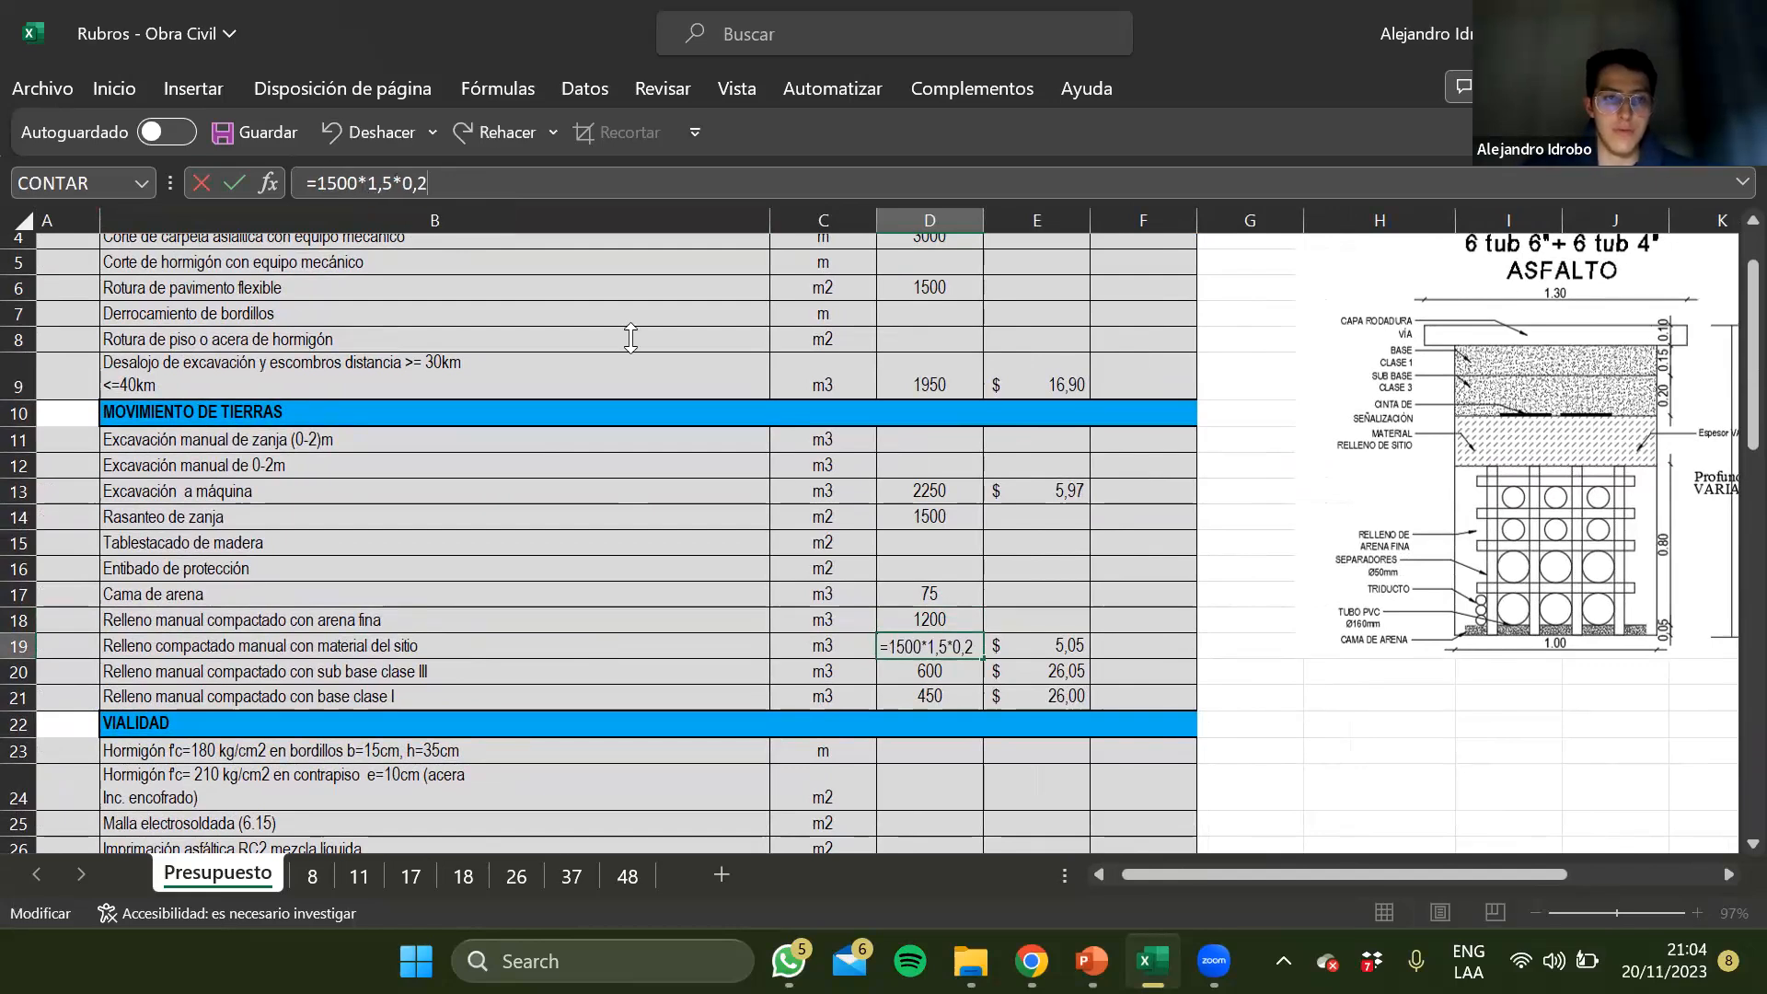
key(Return)
Multiply the arena fina fill quantity in D18 by 80%, making the formula 1500*1*0,8*80%
key(Up)
key(Up)
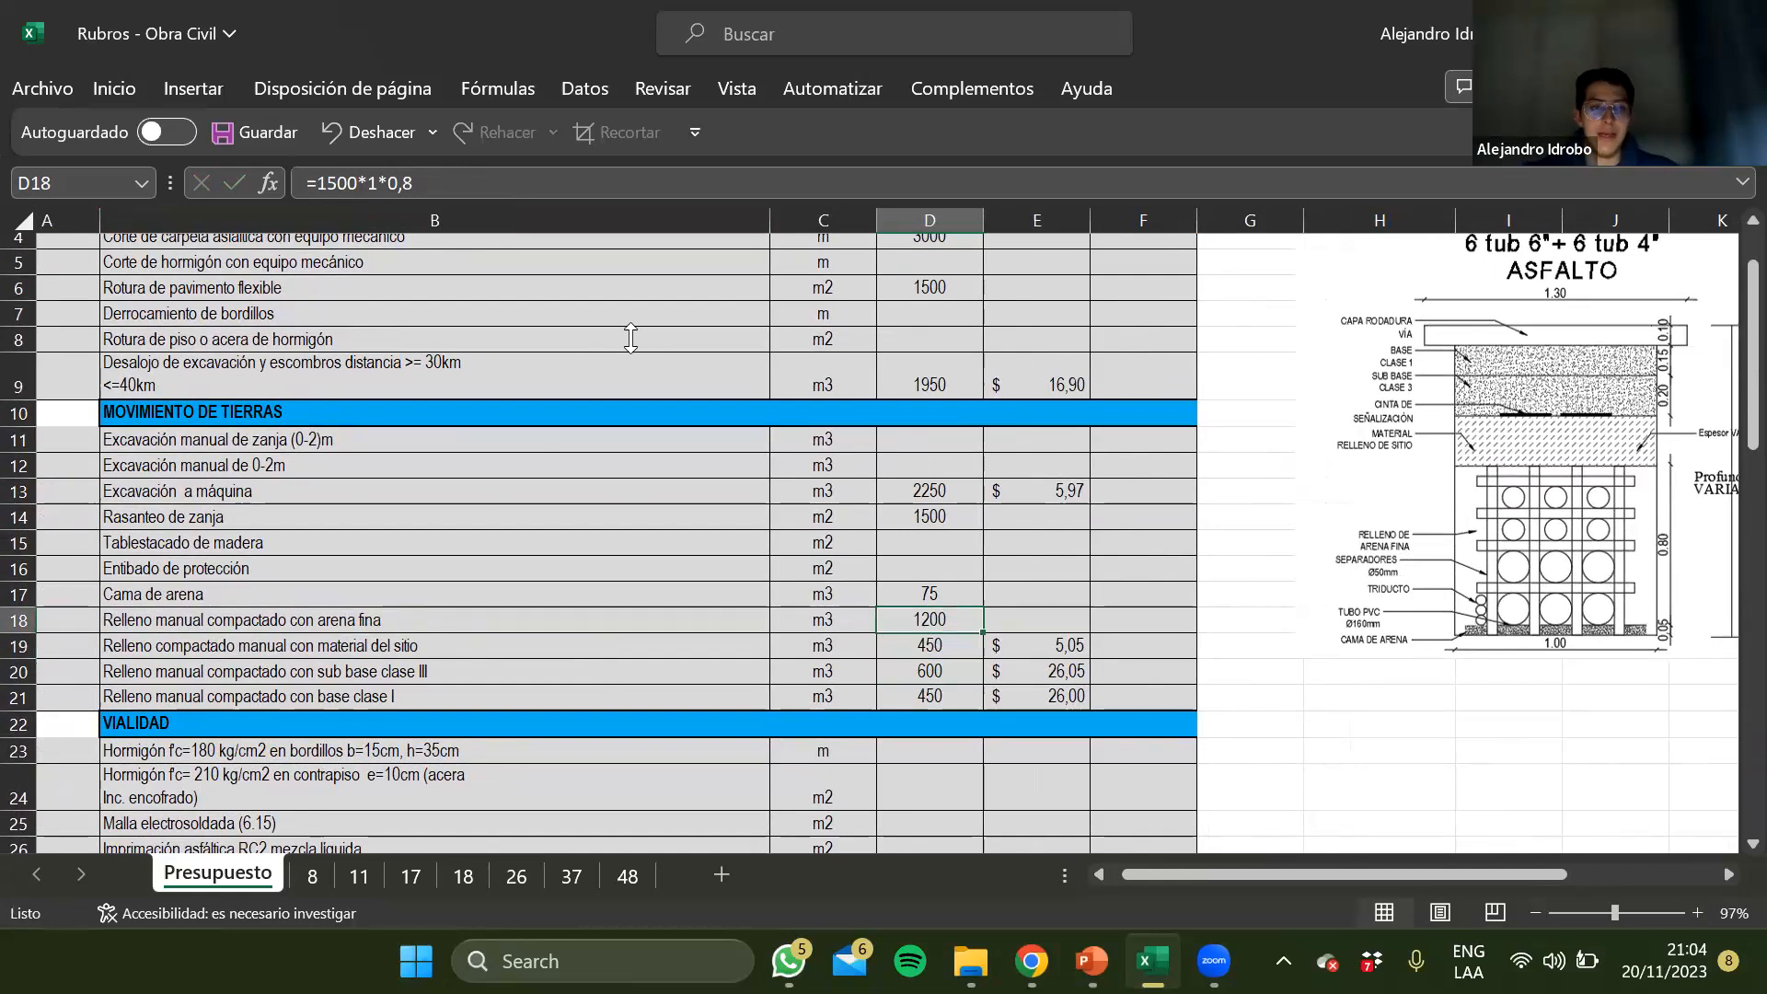
scroll(797, 557, right, 3)
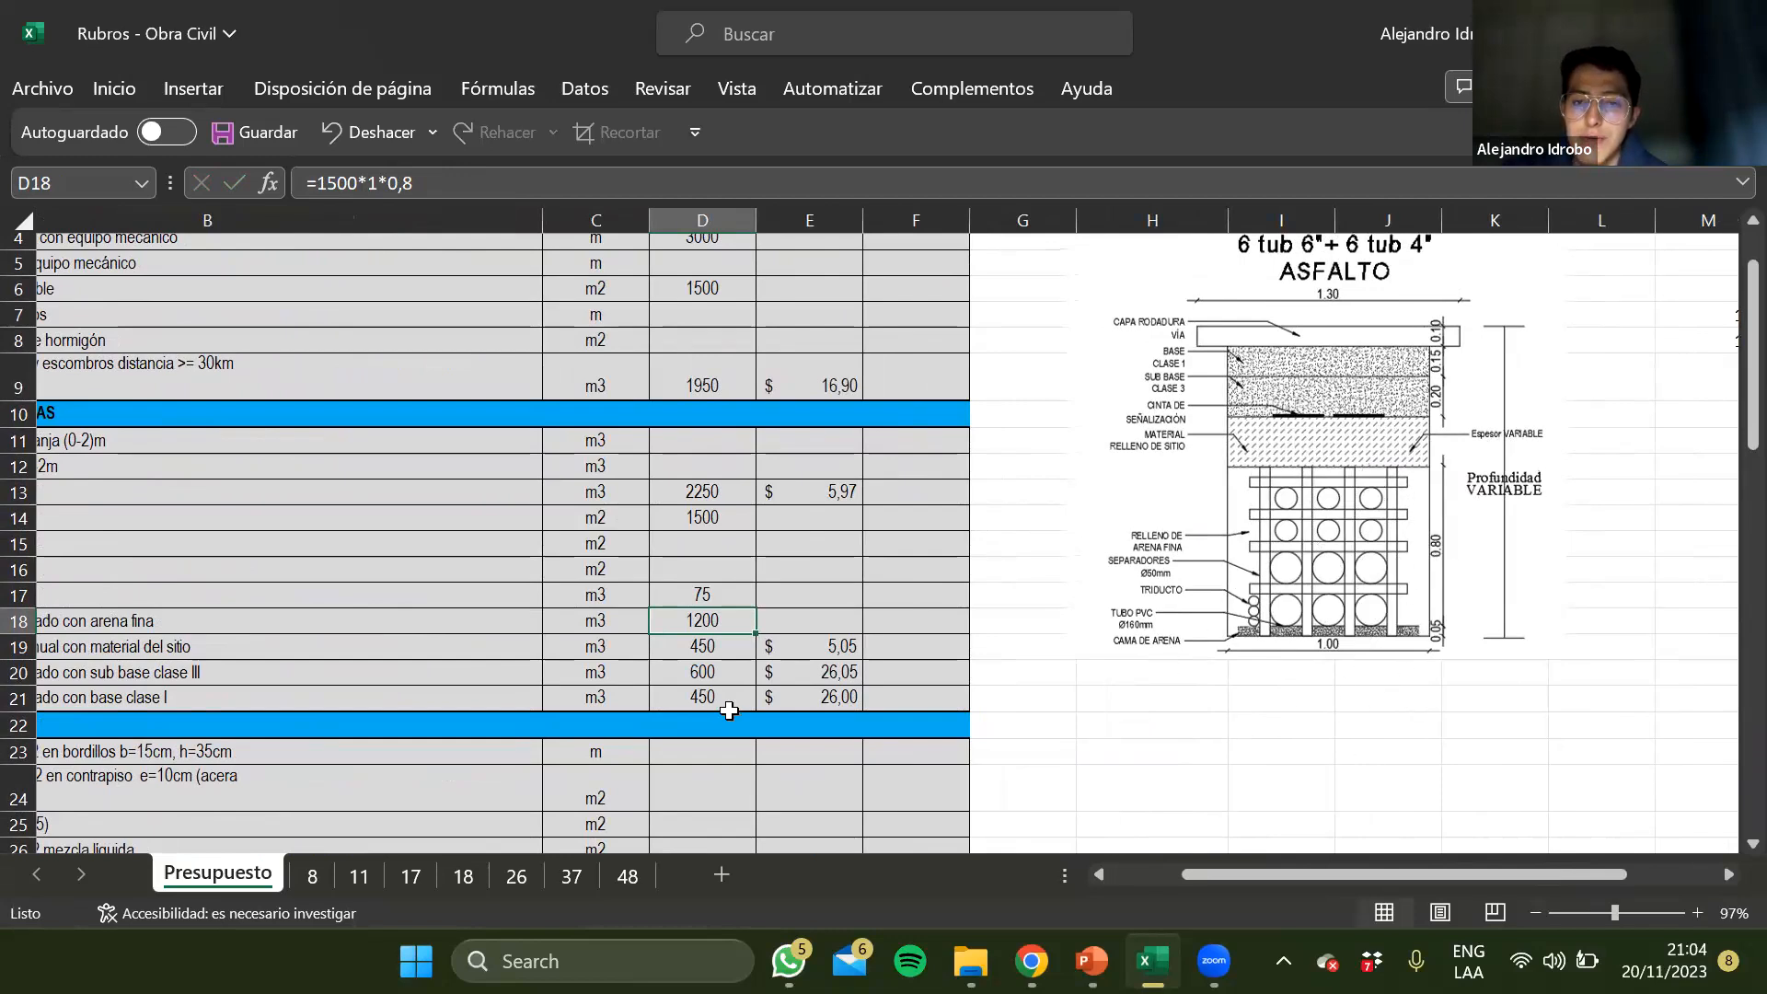
scroll(718, 707, left, 3)
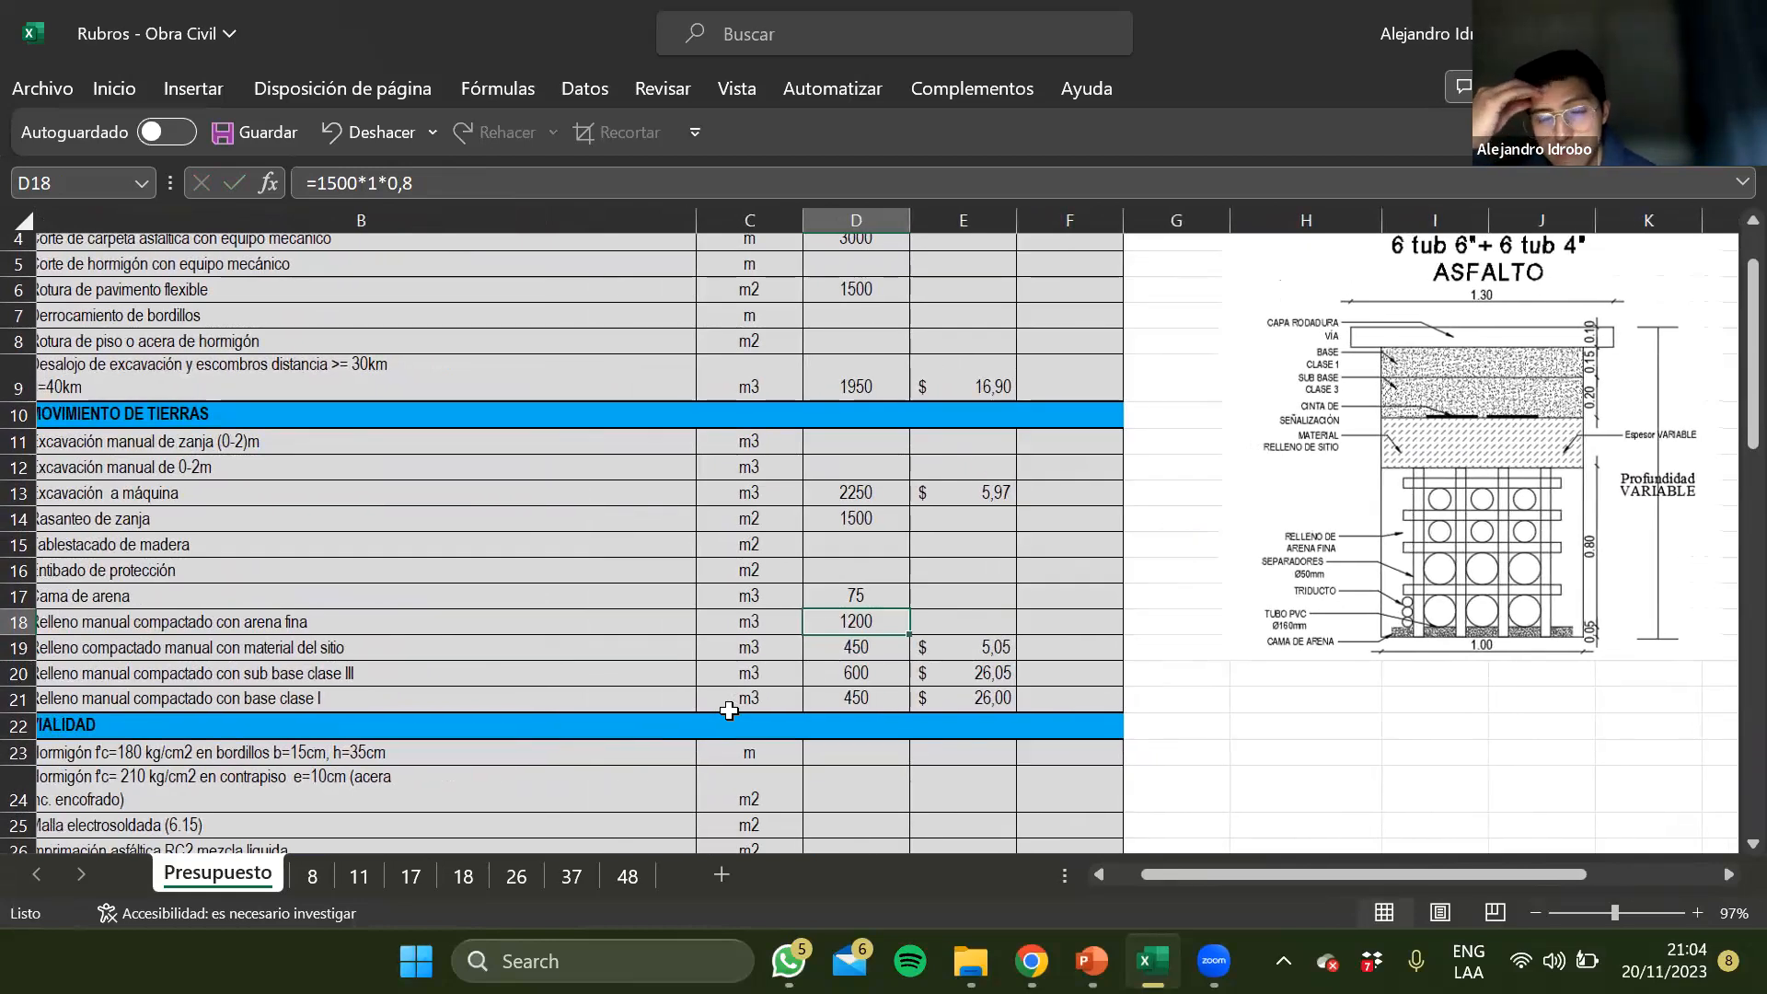
scroll(729, 710, left, 2)
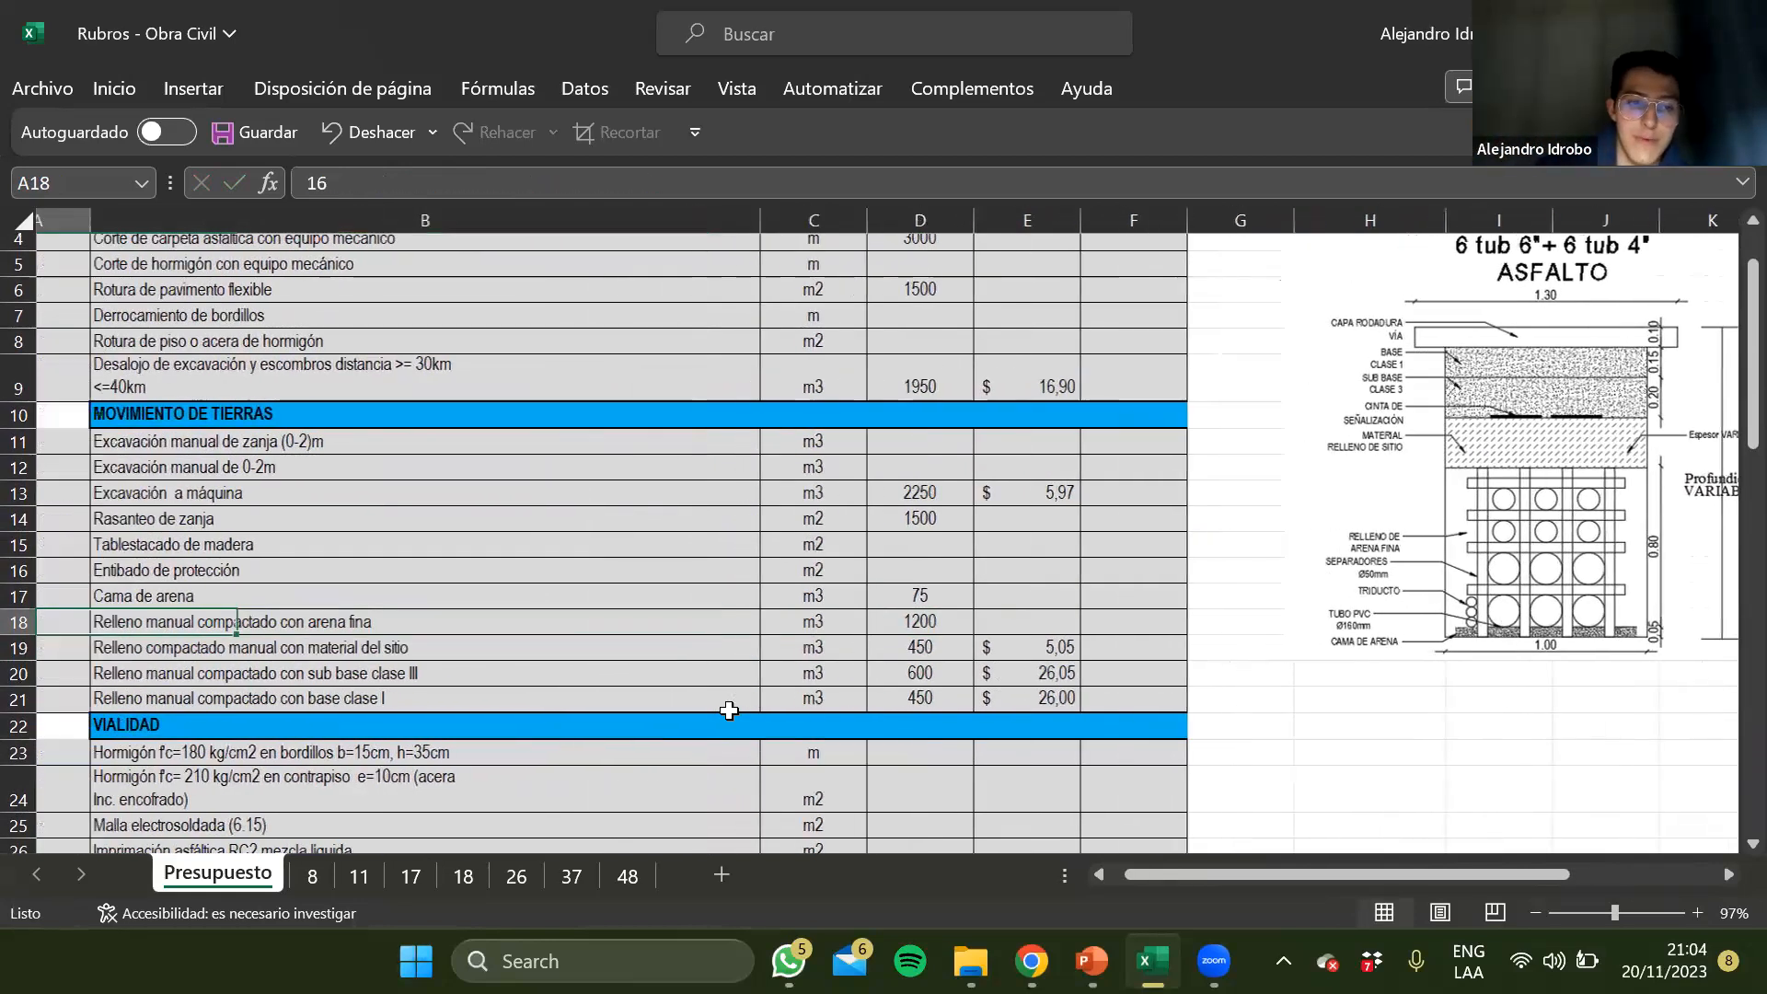
key(Left)
key(Left)
key(Right)
key(Right)
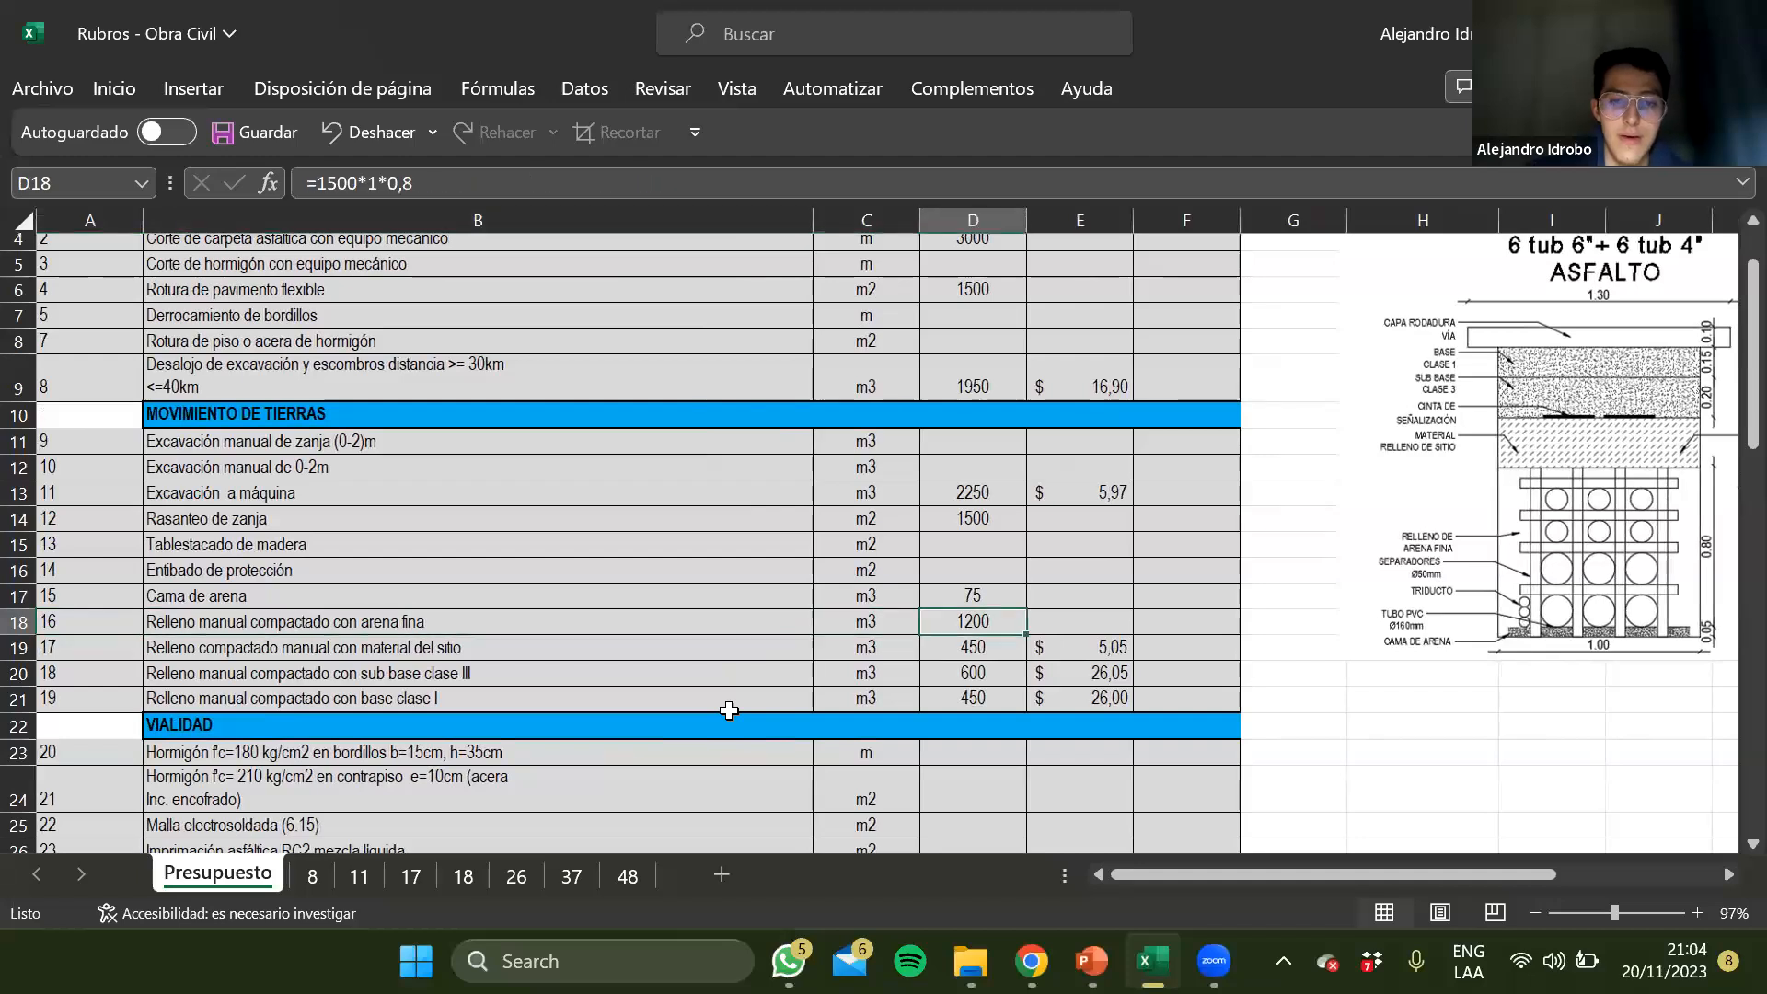
click(518, 182)
text(*0,)
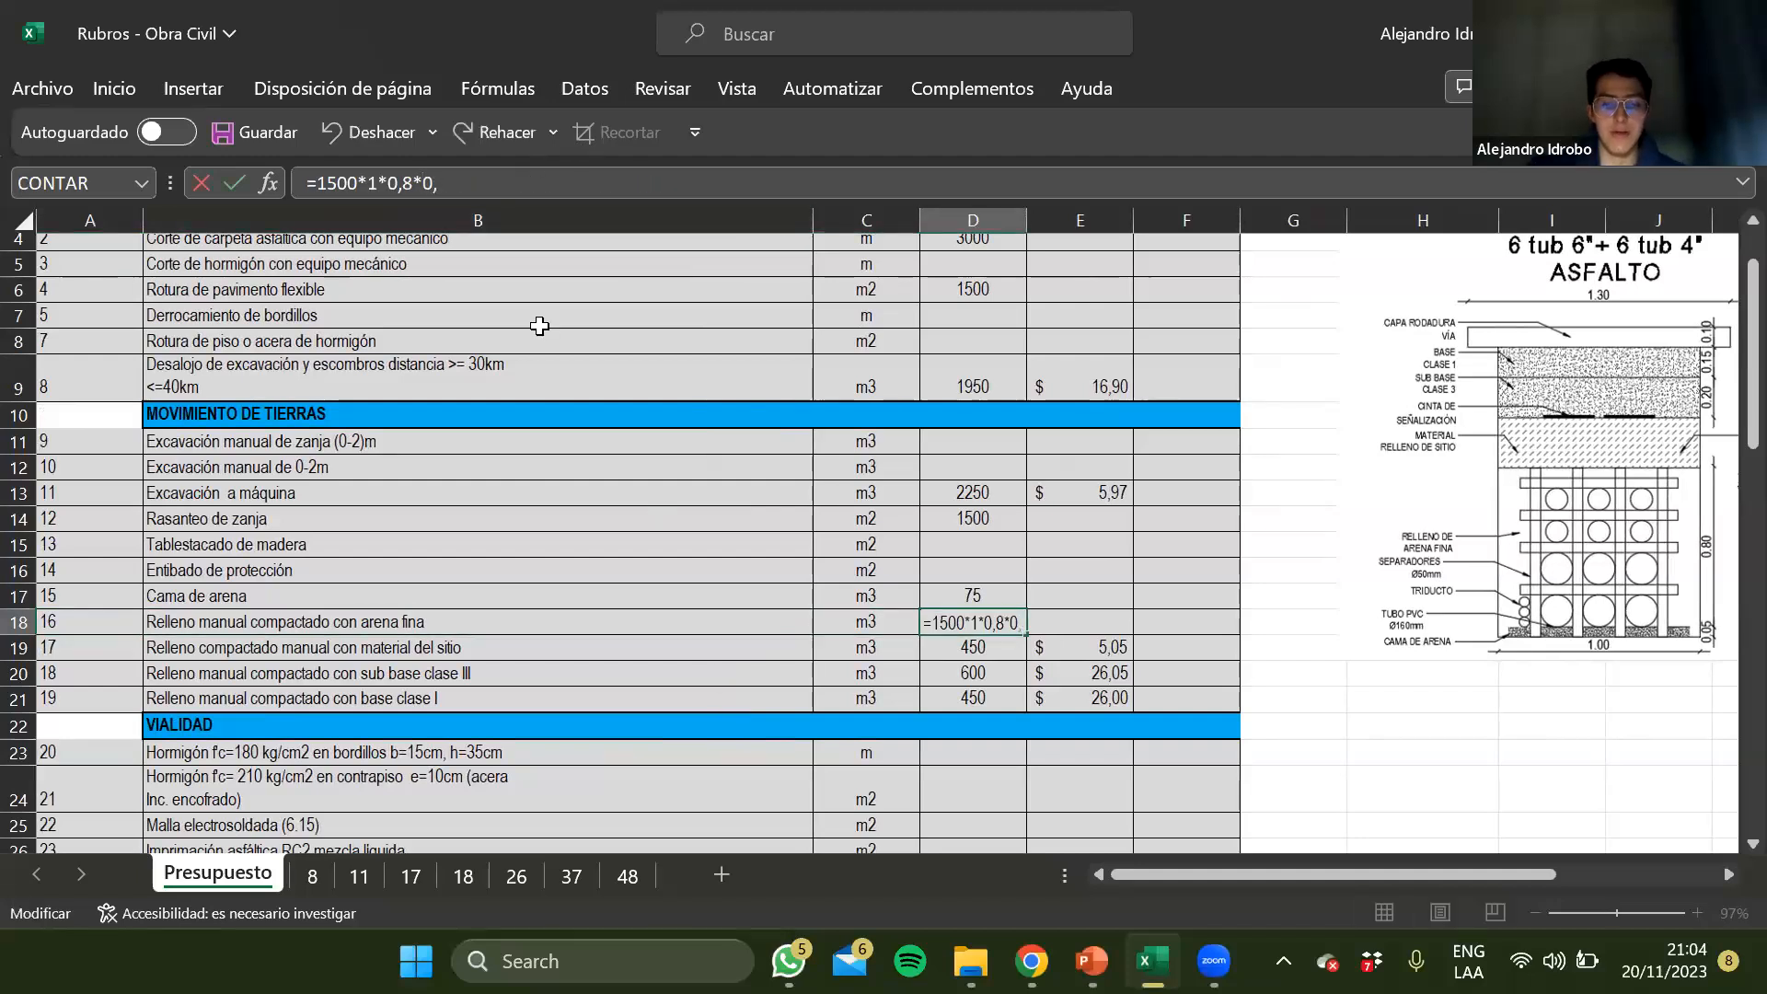
text(8)
key(BackSpace)
key(BackSpace)
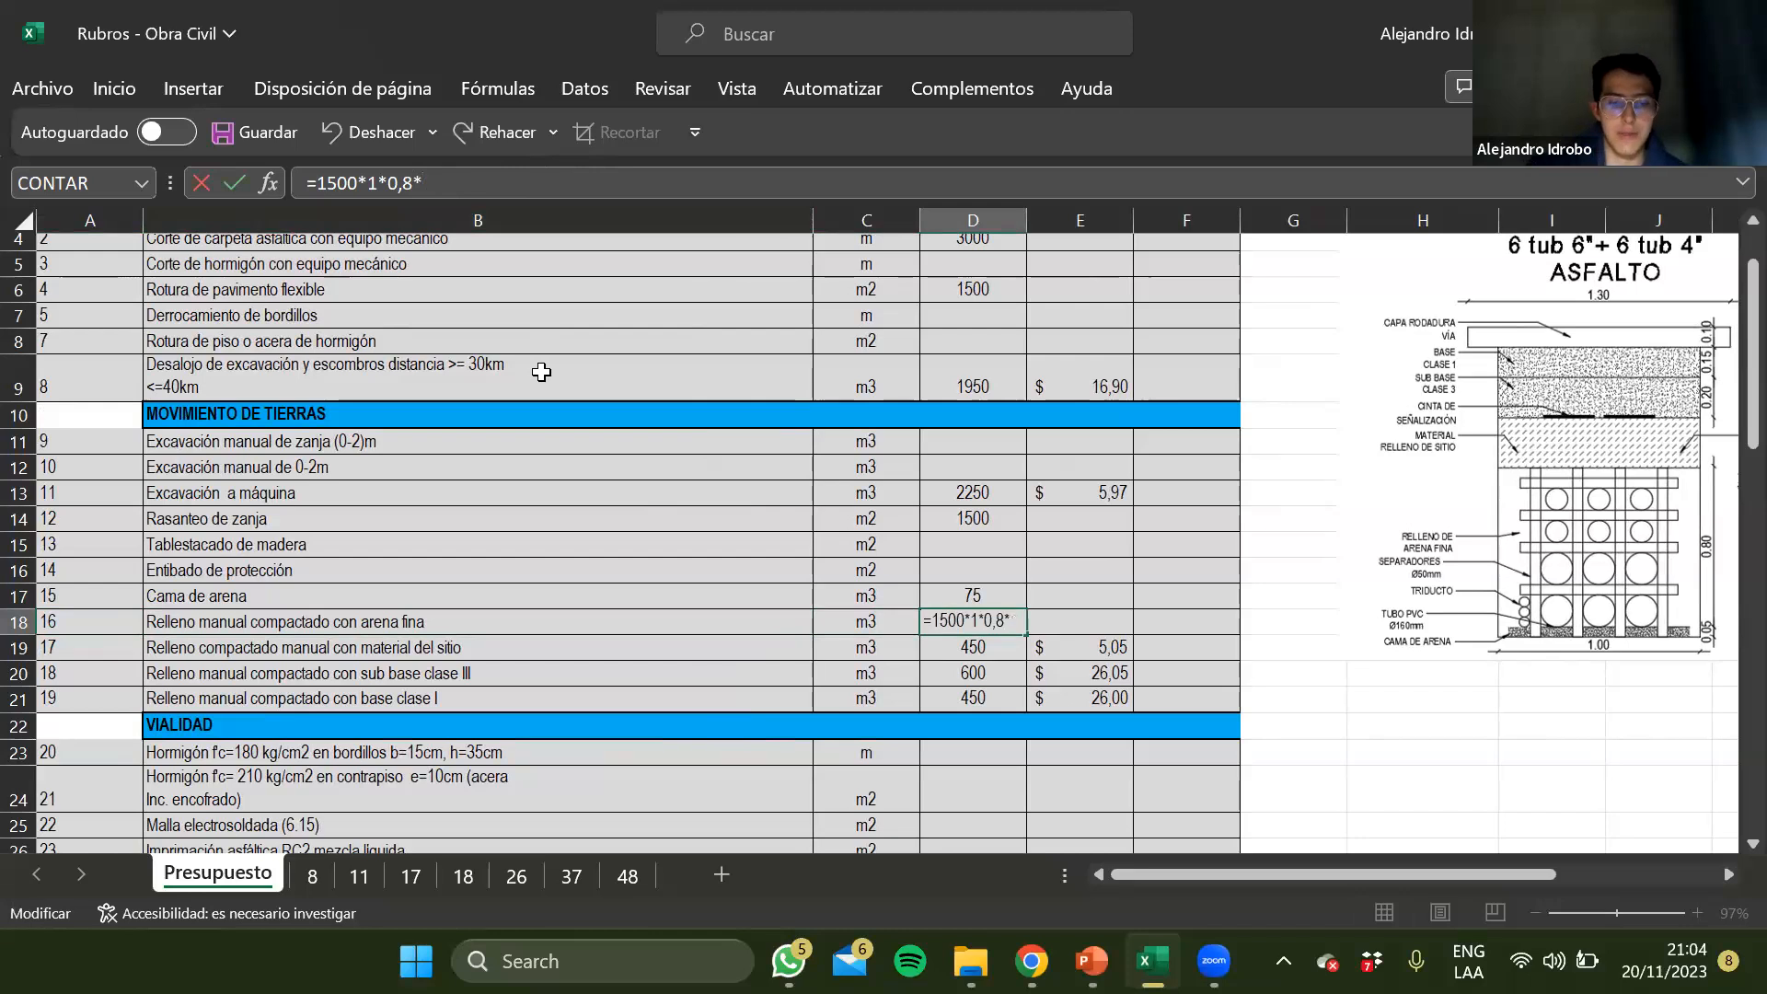
text(%)
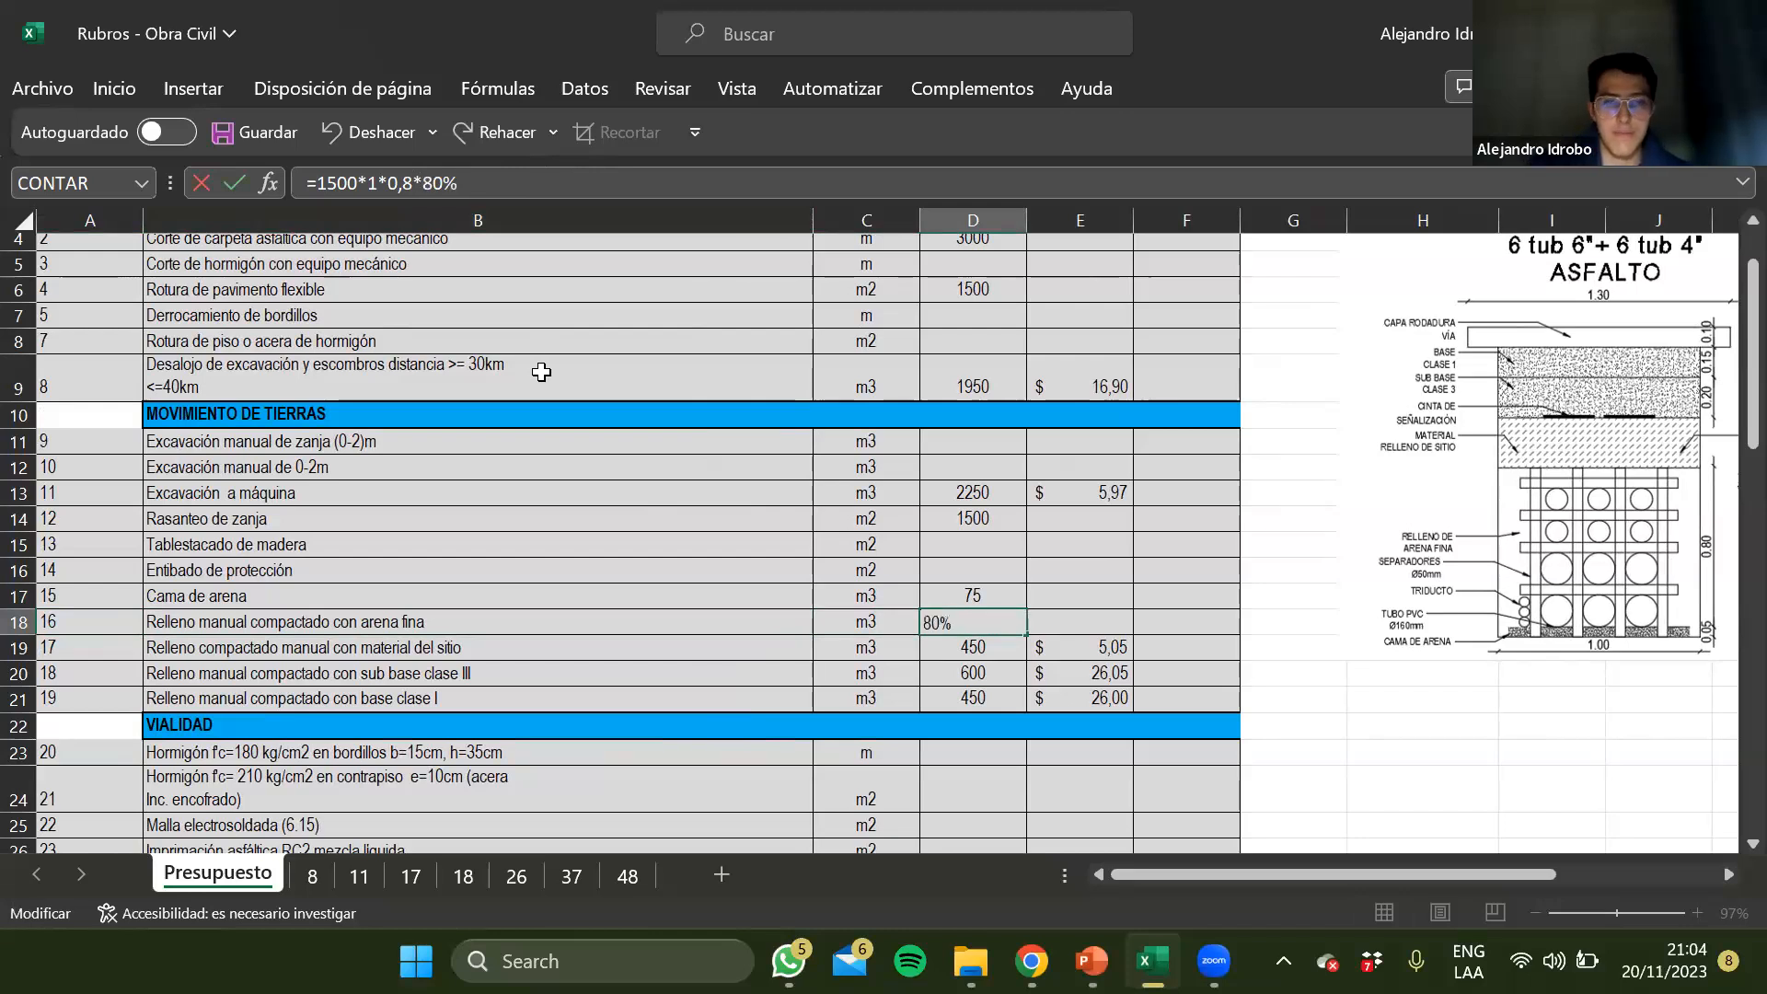
key(ctrl+Return)
Set the width to 1 in the site-material fill formula in D19, making it 1500*1*0,2
key(Down)
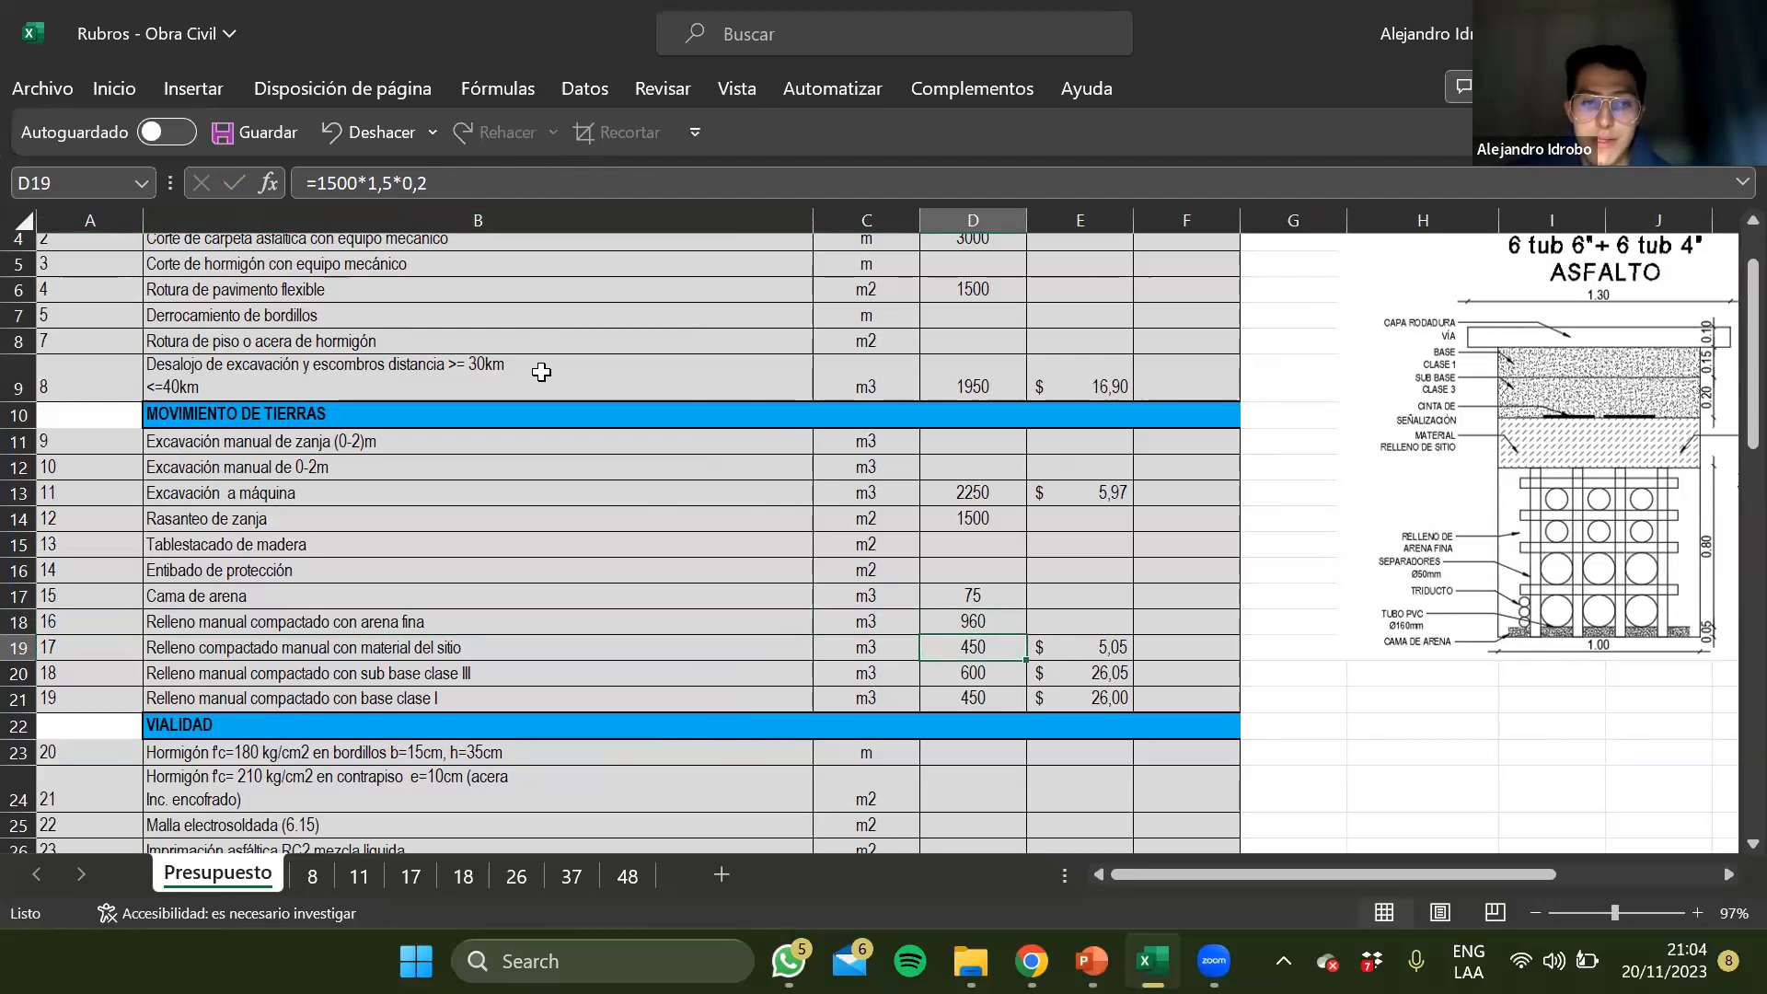
key(Down)
key(Up)
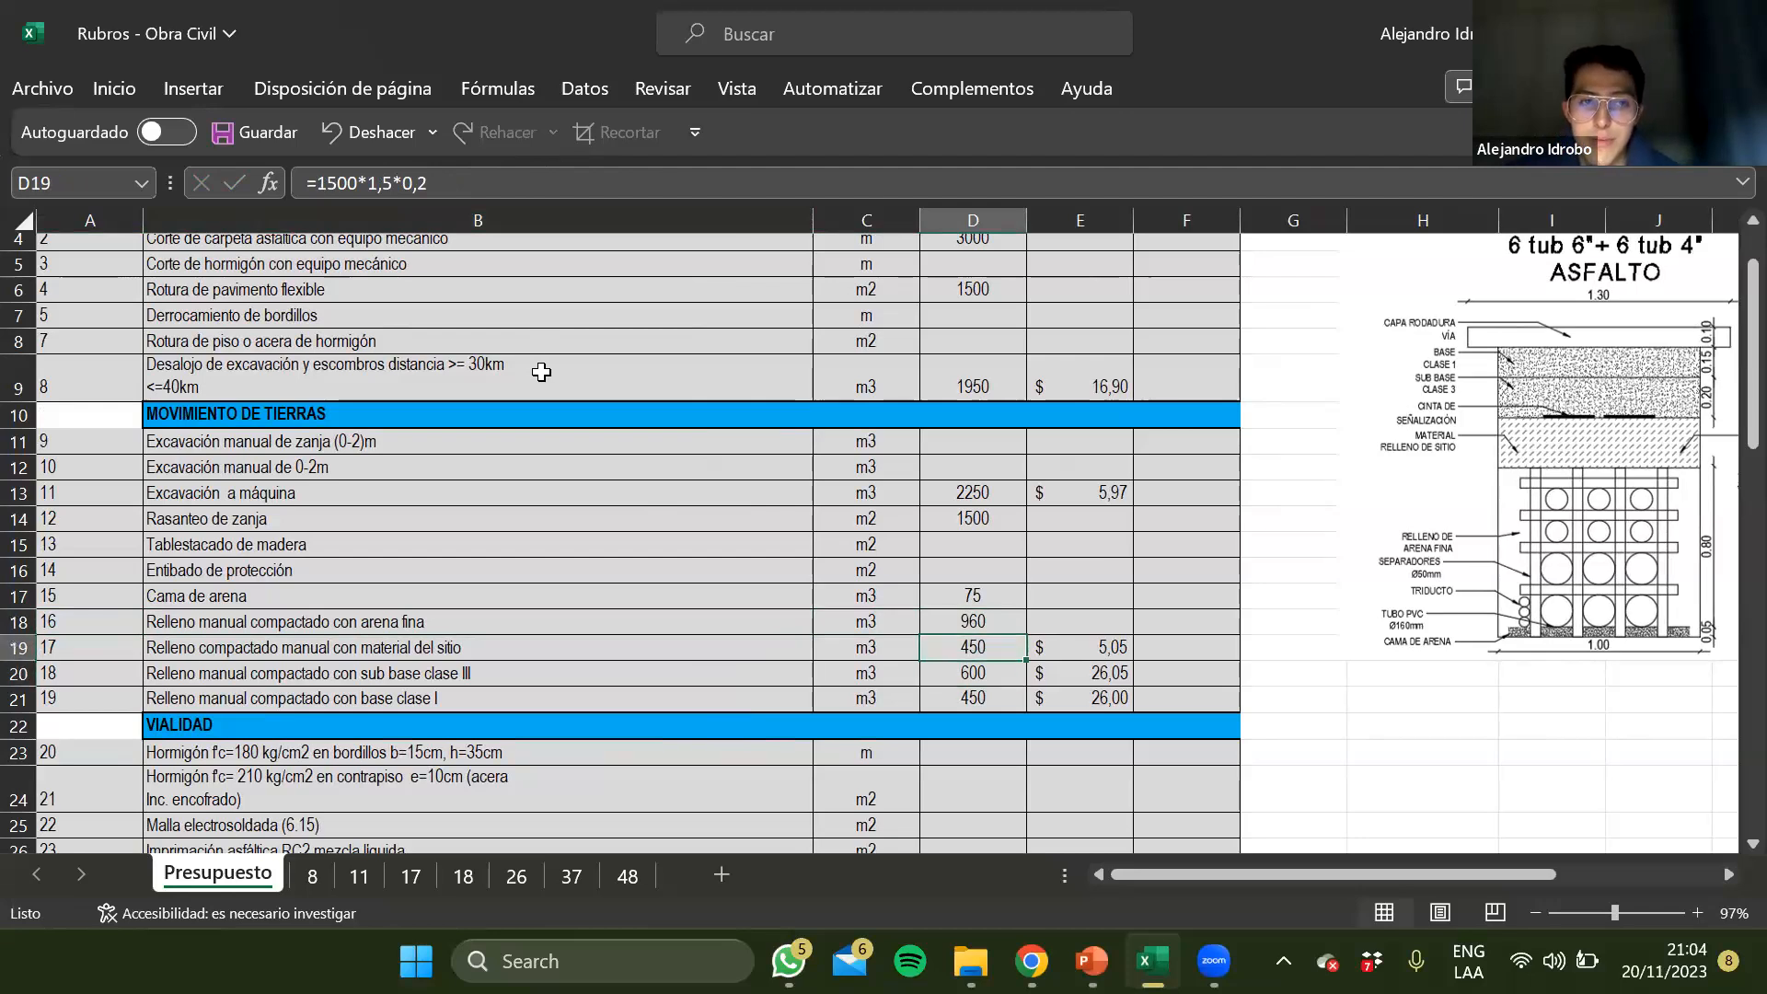
key(Down)
key(Up)
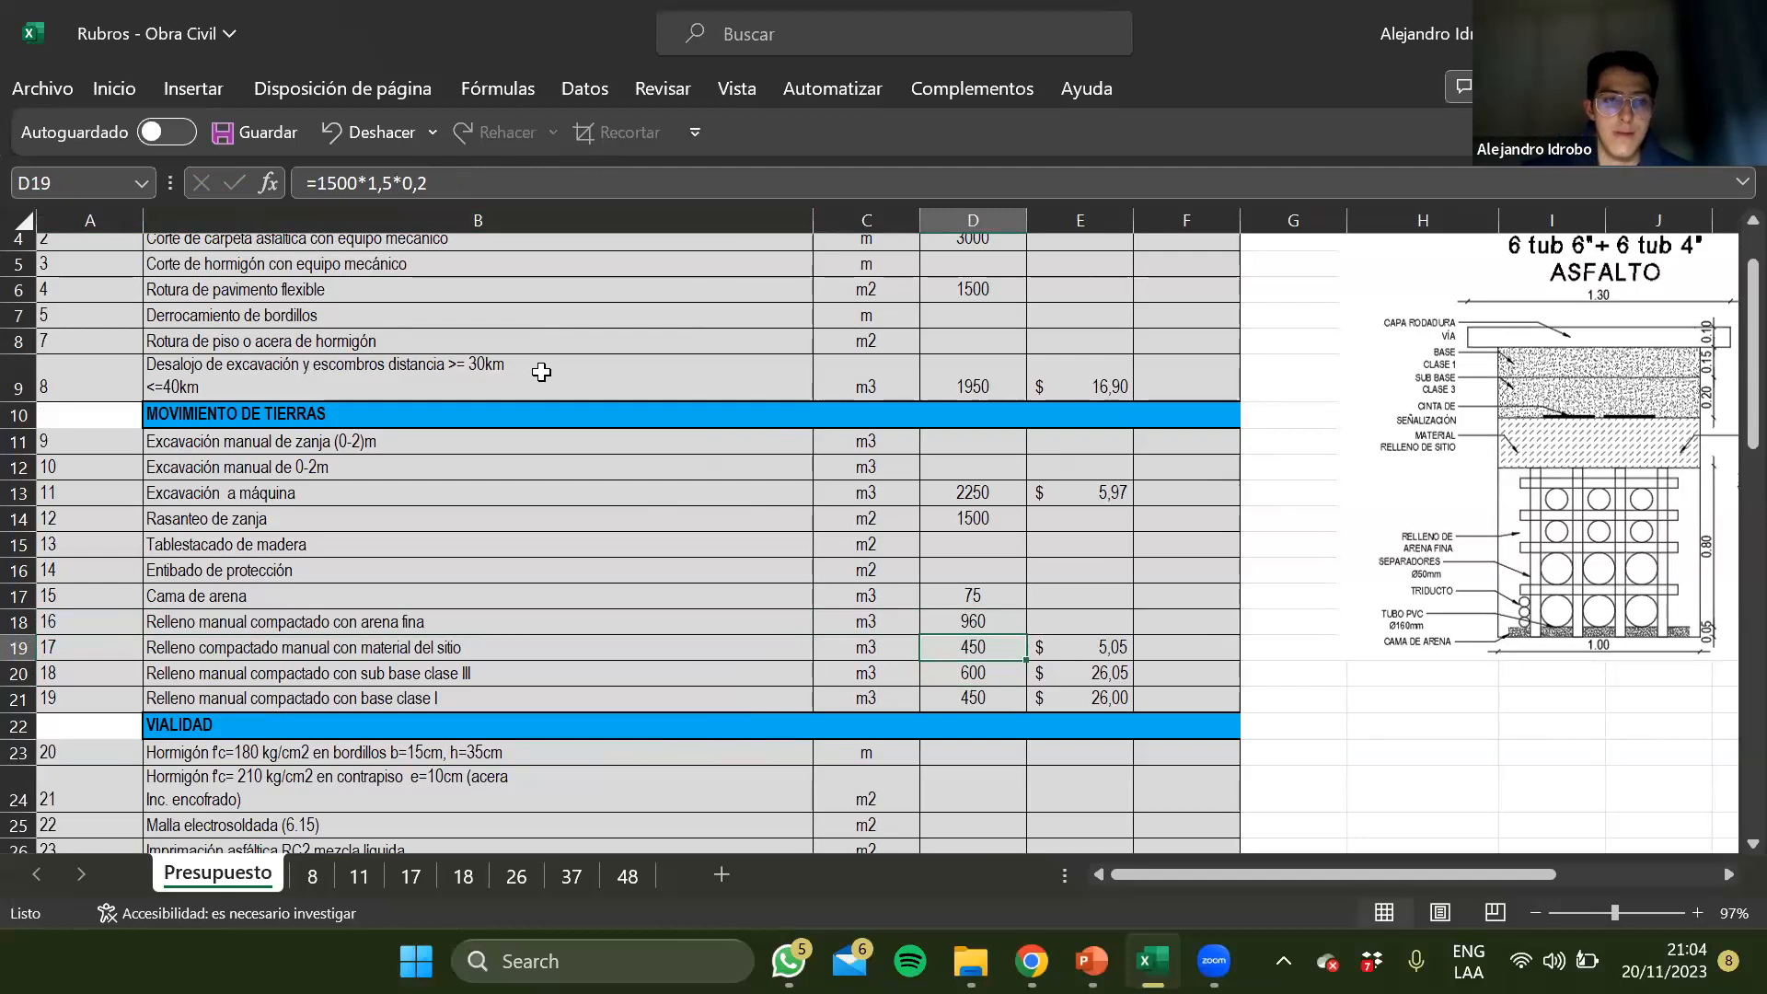
click(393, 181)
key(BackSpace)
key(BackSpace)
key(Return)
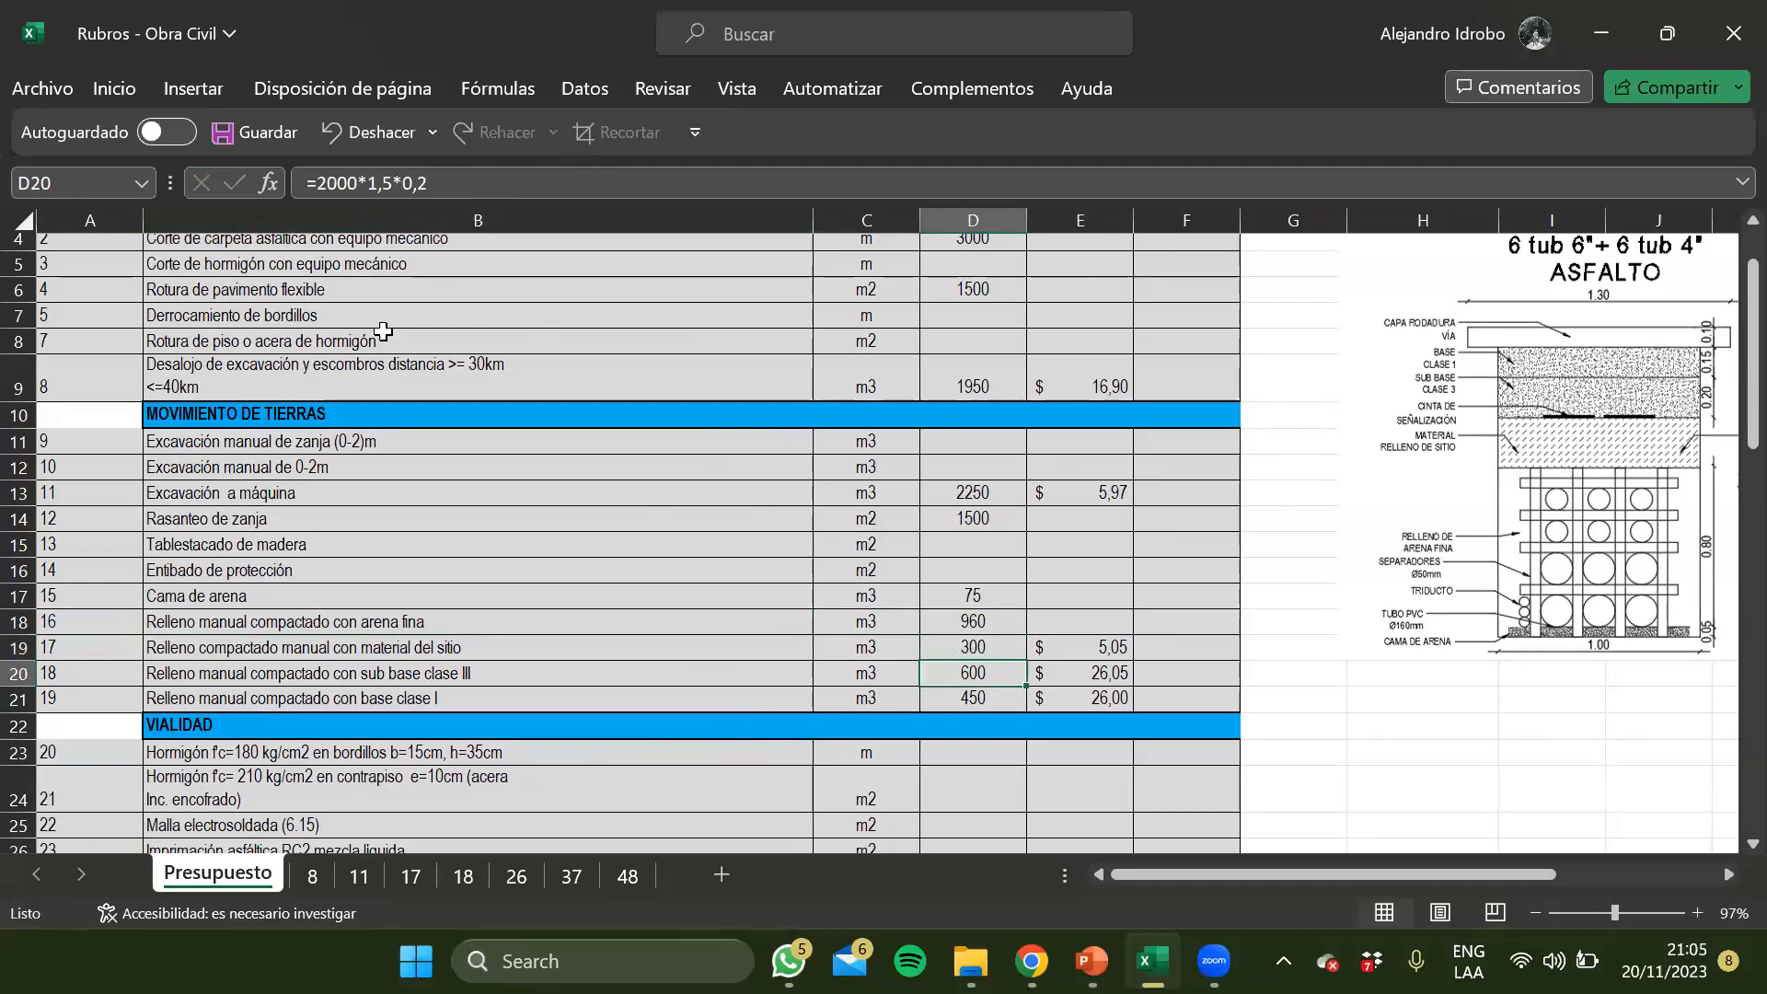
Consult the Excavación de zanja and Cama de arena slides in the PowerPoint presentation and return to the Excel budget
scroll(1341, 816, right, 5)
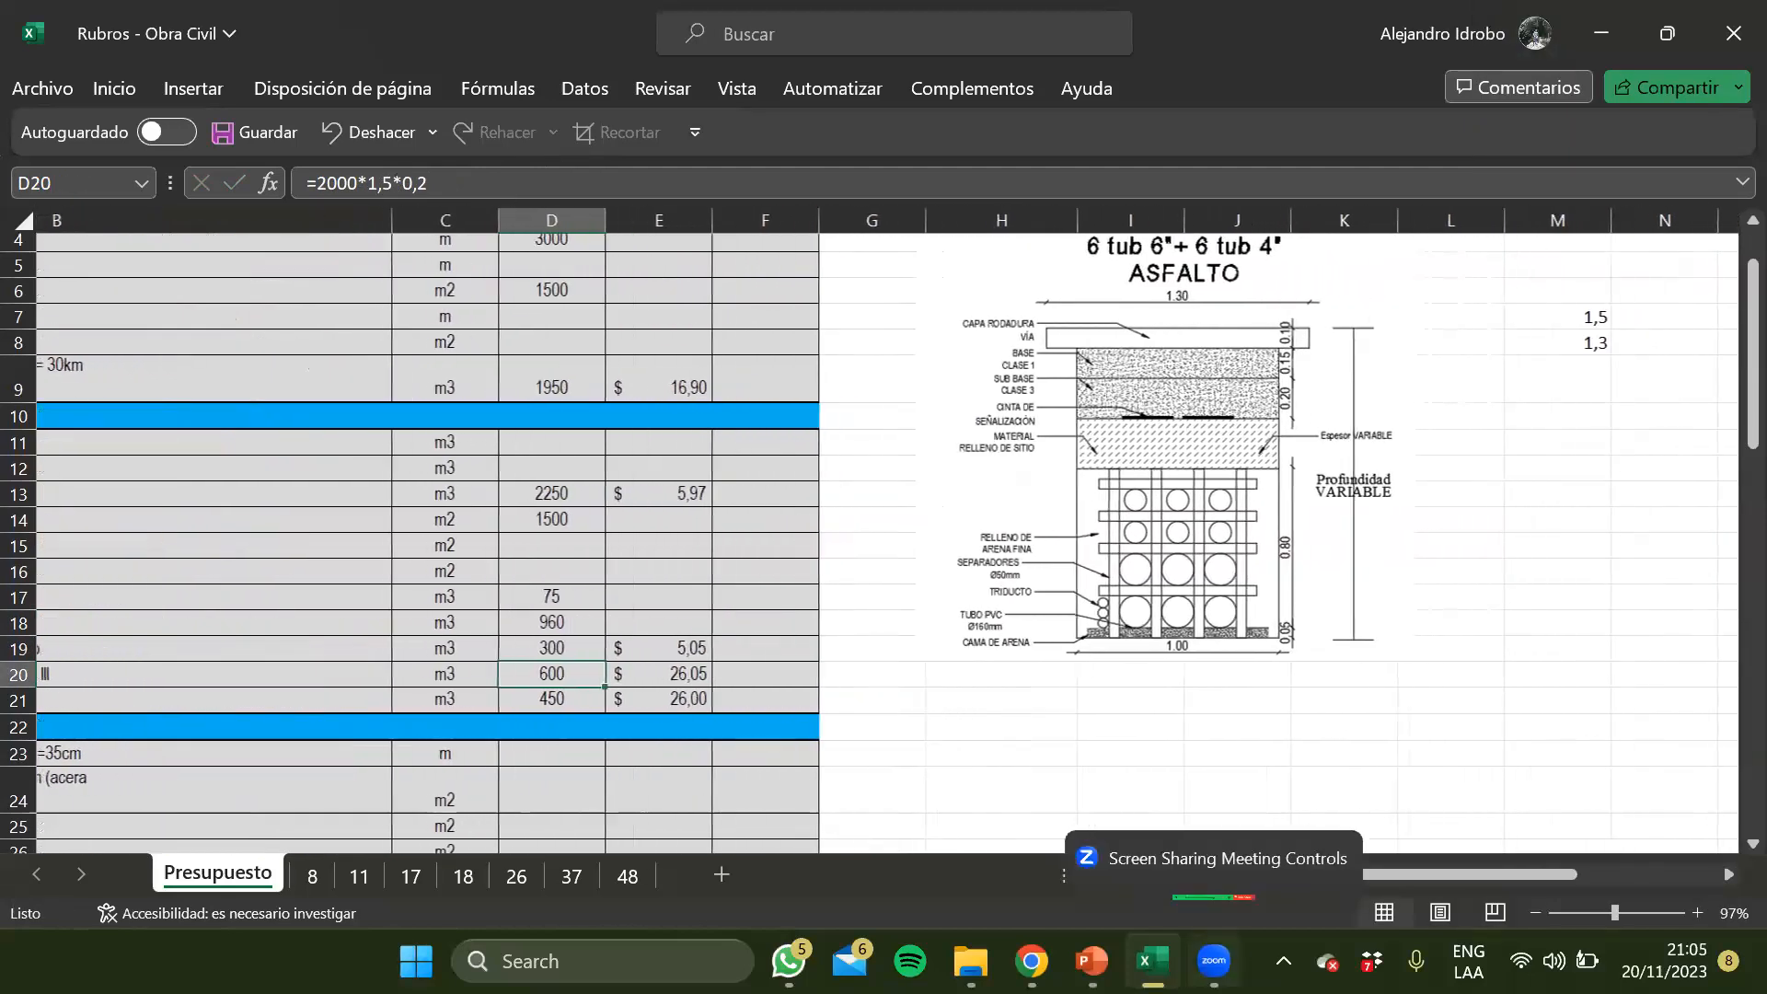
click(1090, 959)
scroll(151, 447, up, 15)
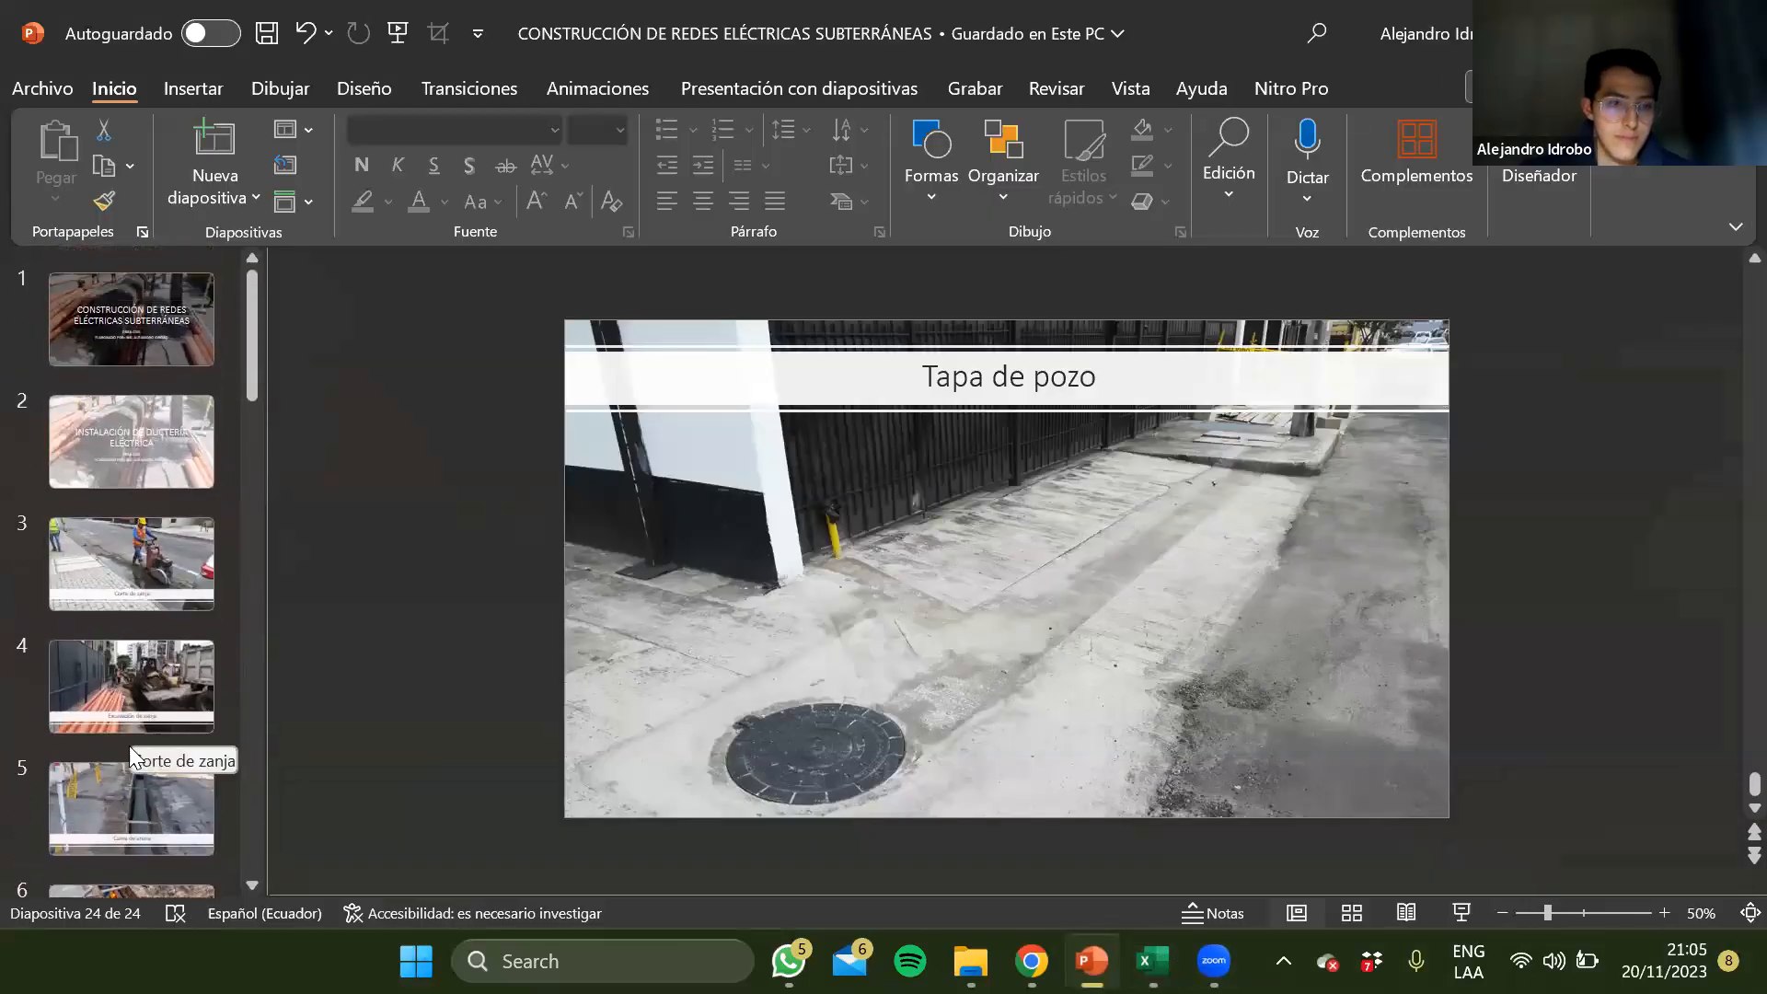
scroll(129, 856, down, 1)
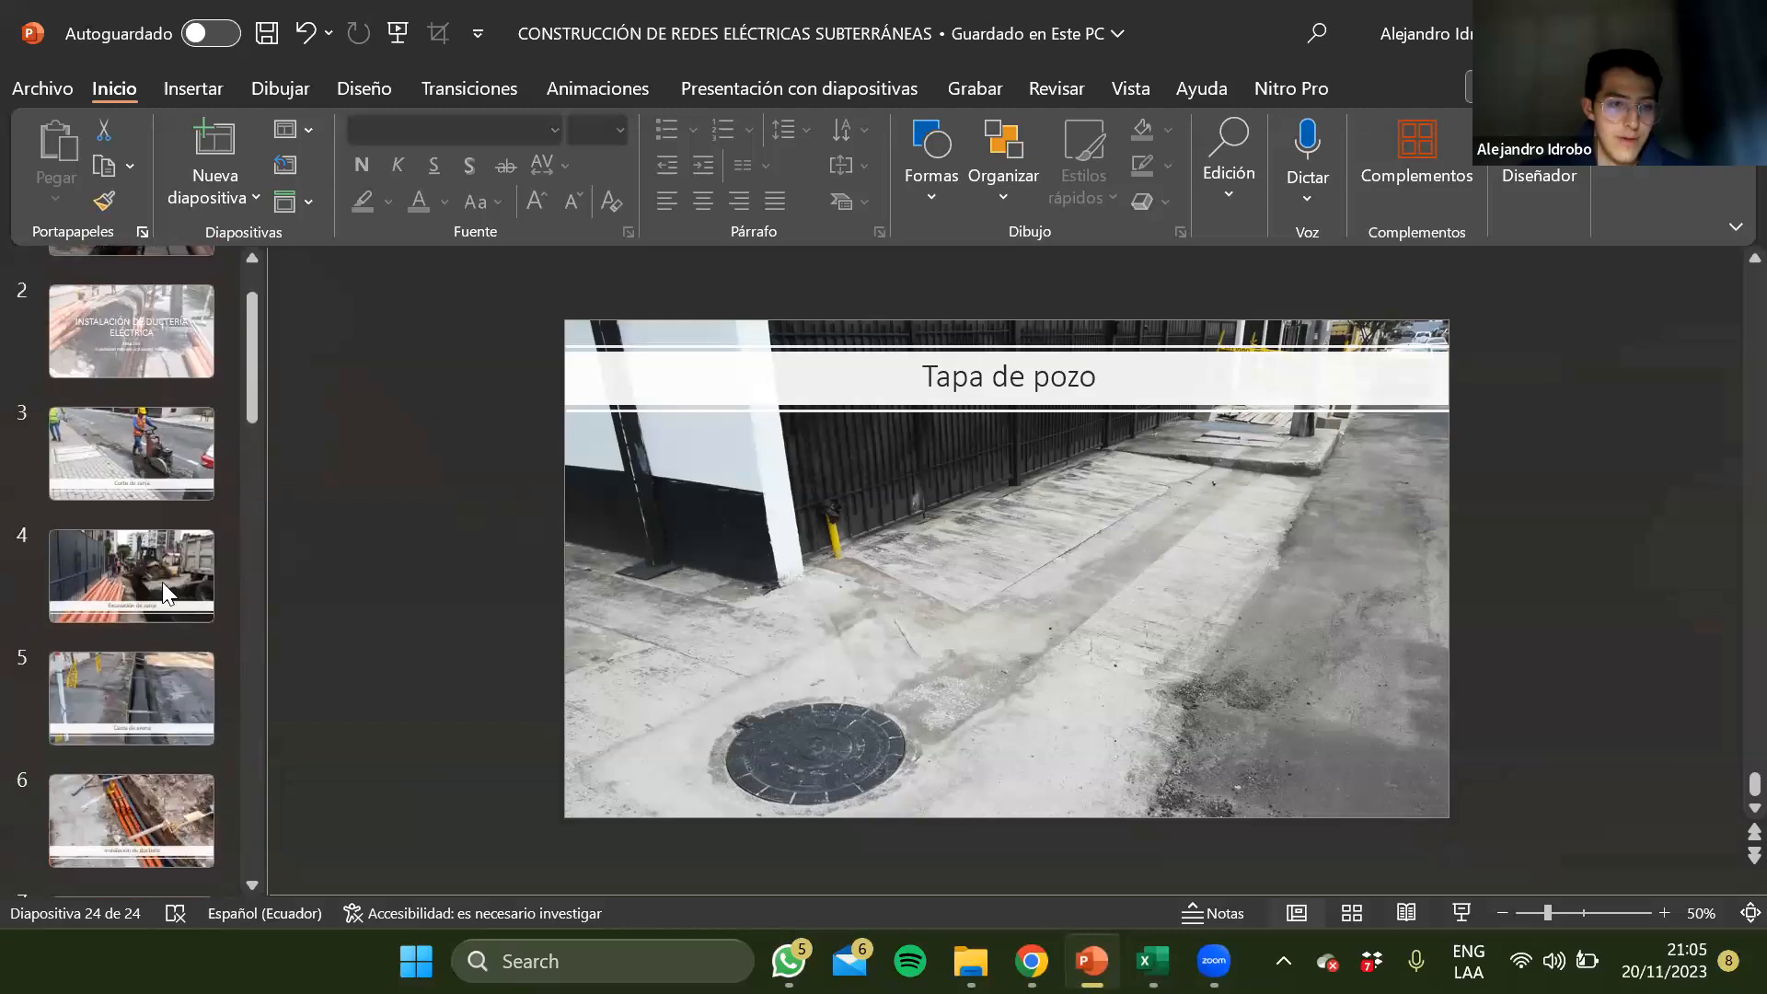
click(162, 582)
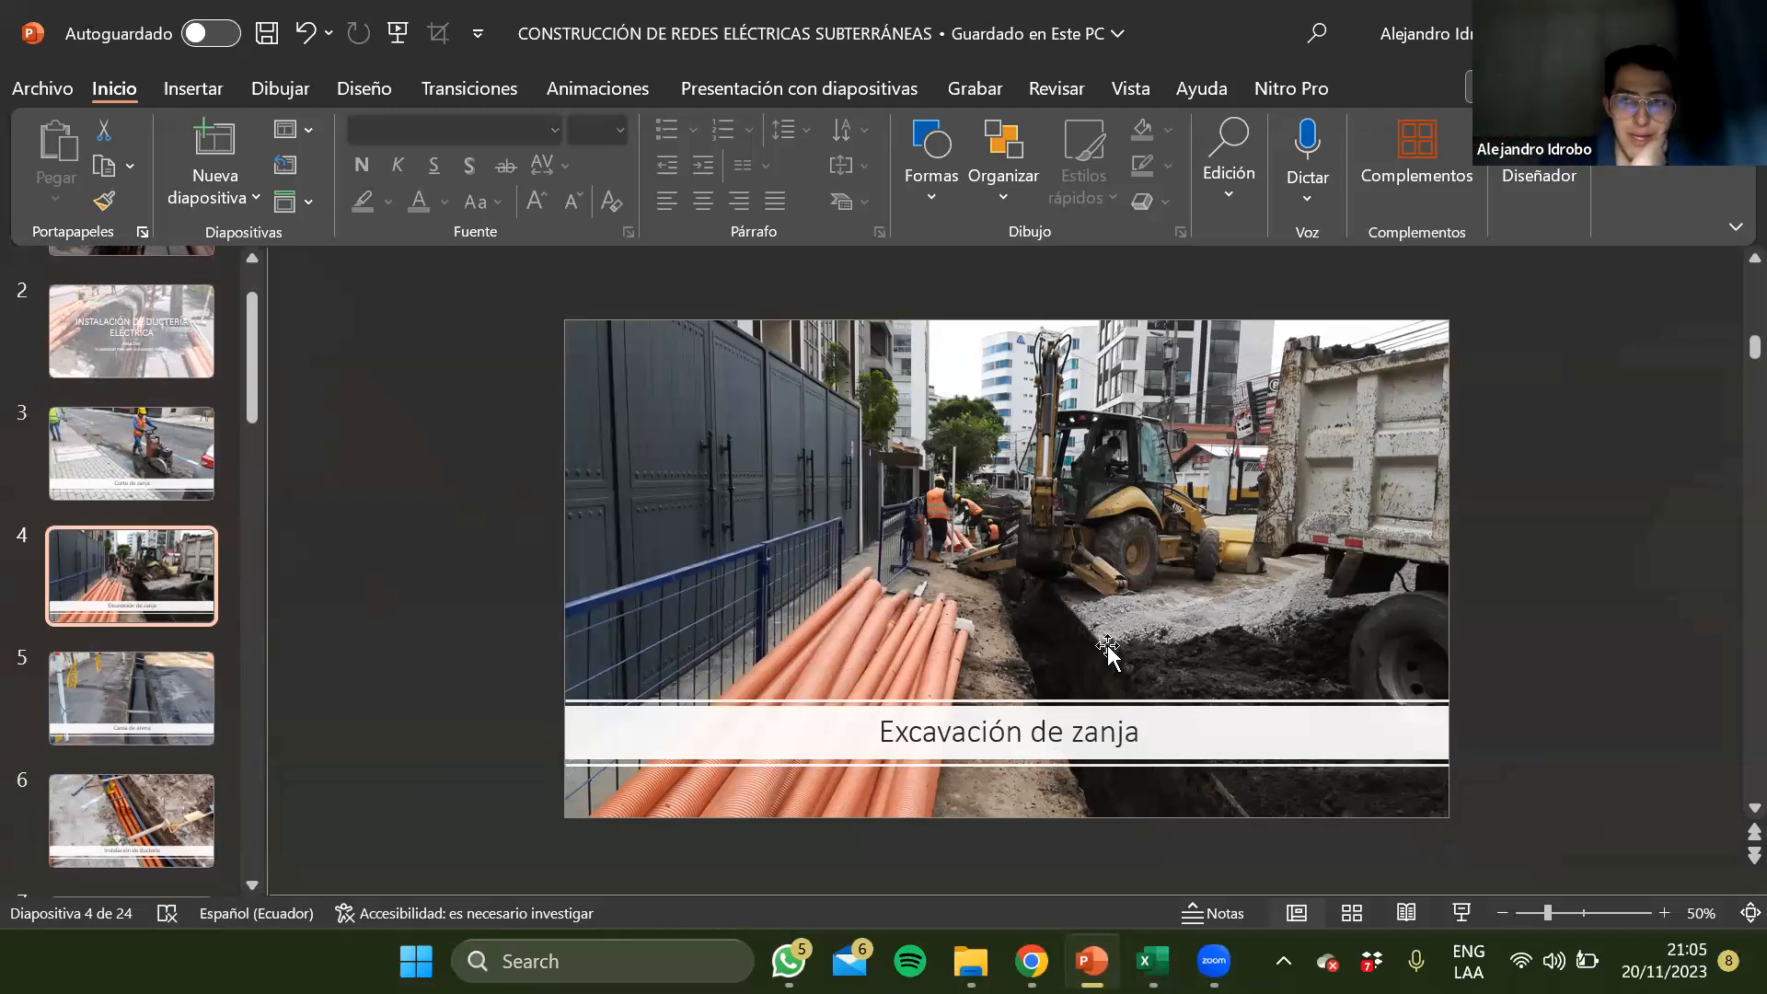
click(207, 689)
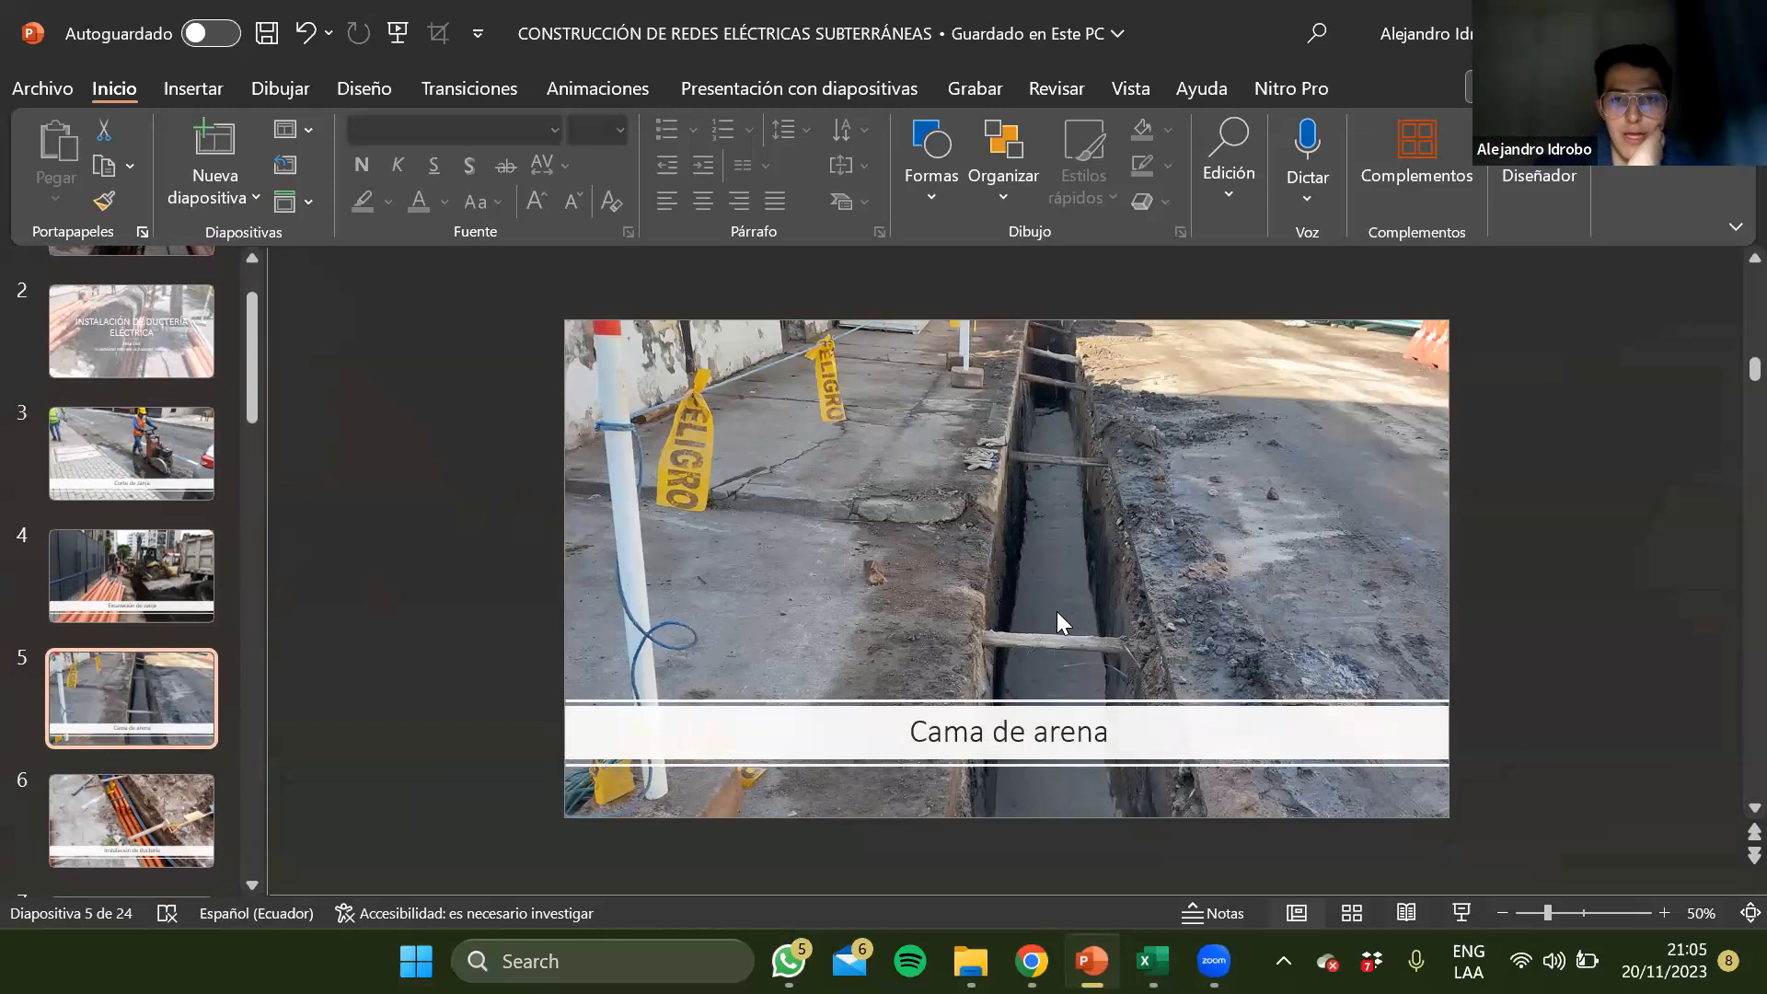
scroll(1057, 611, up, 2)
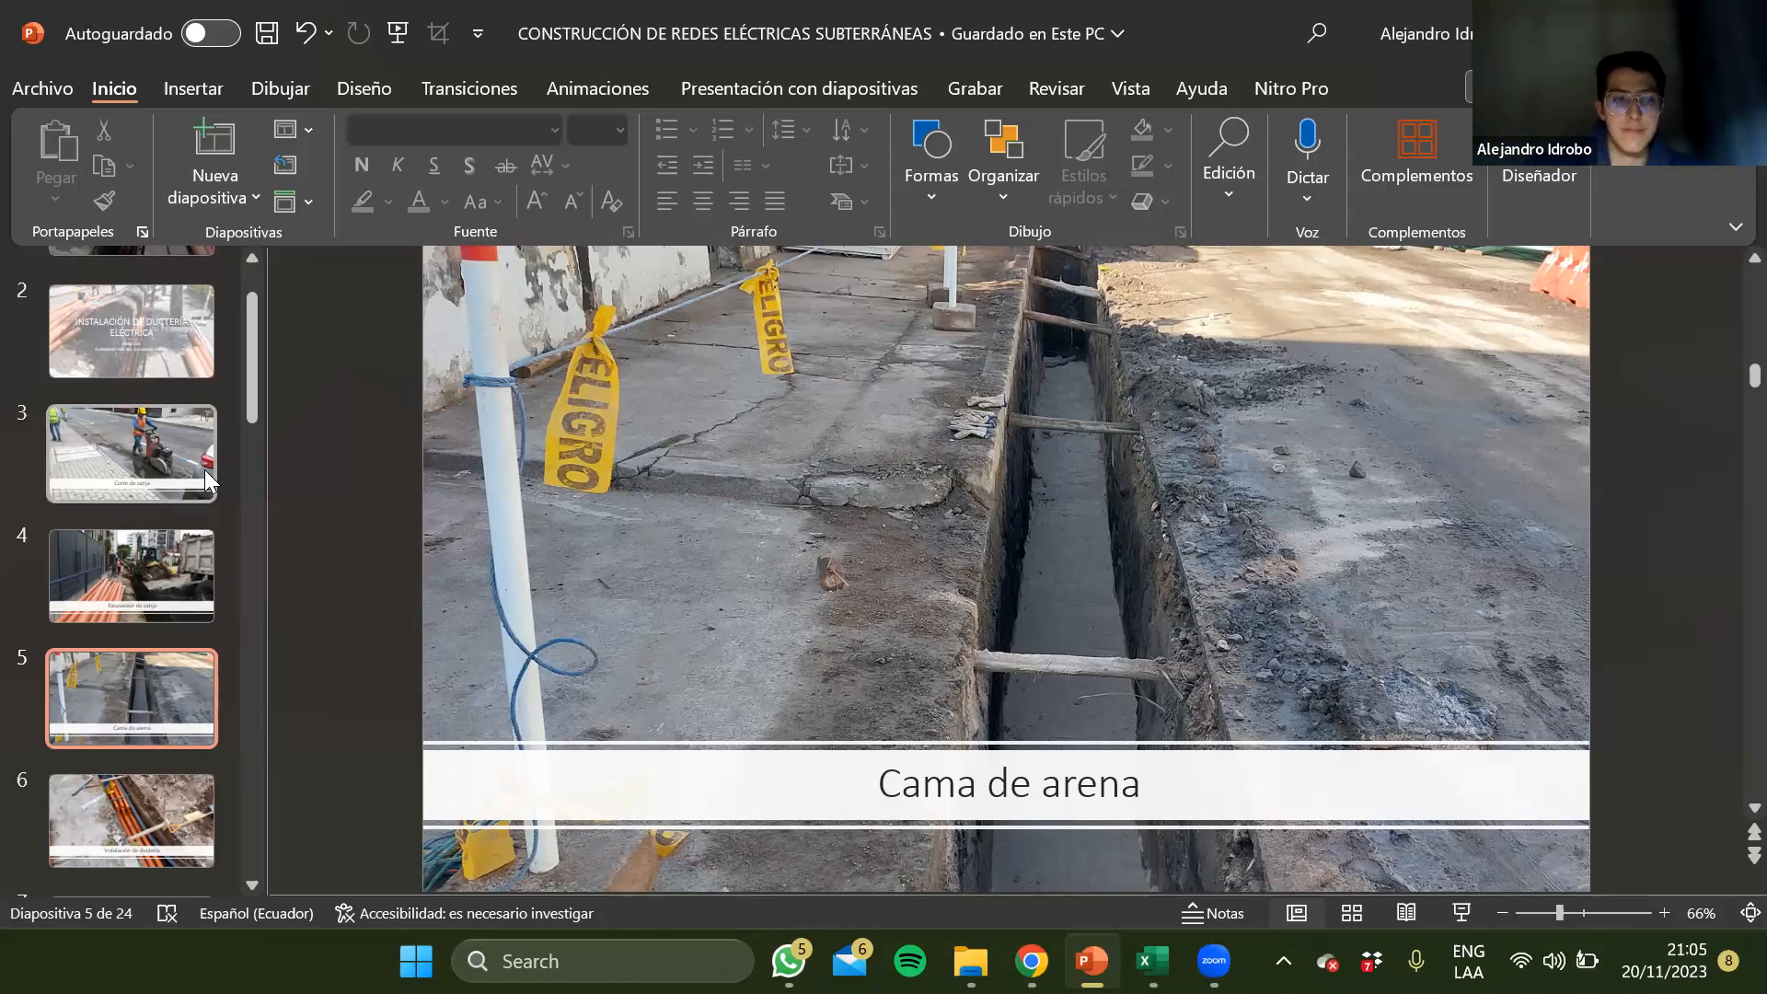
scroll(206, 480, up, 1)
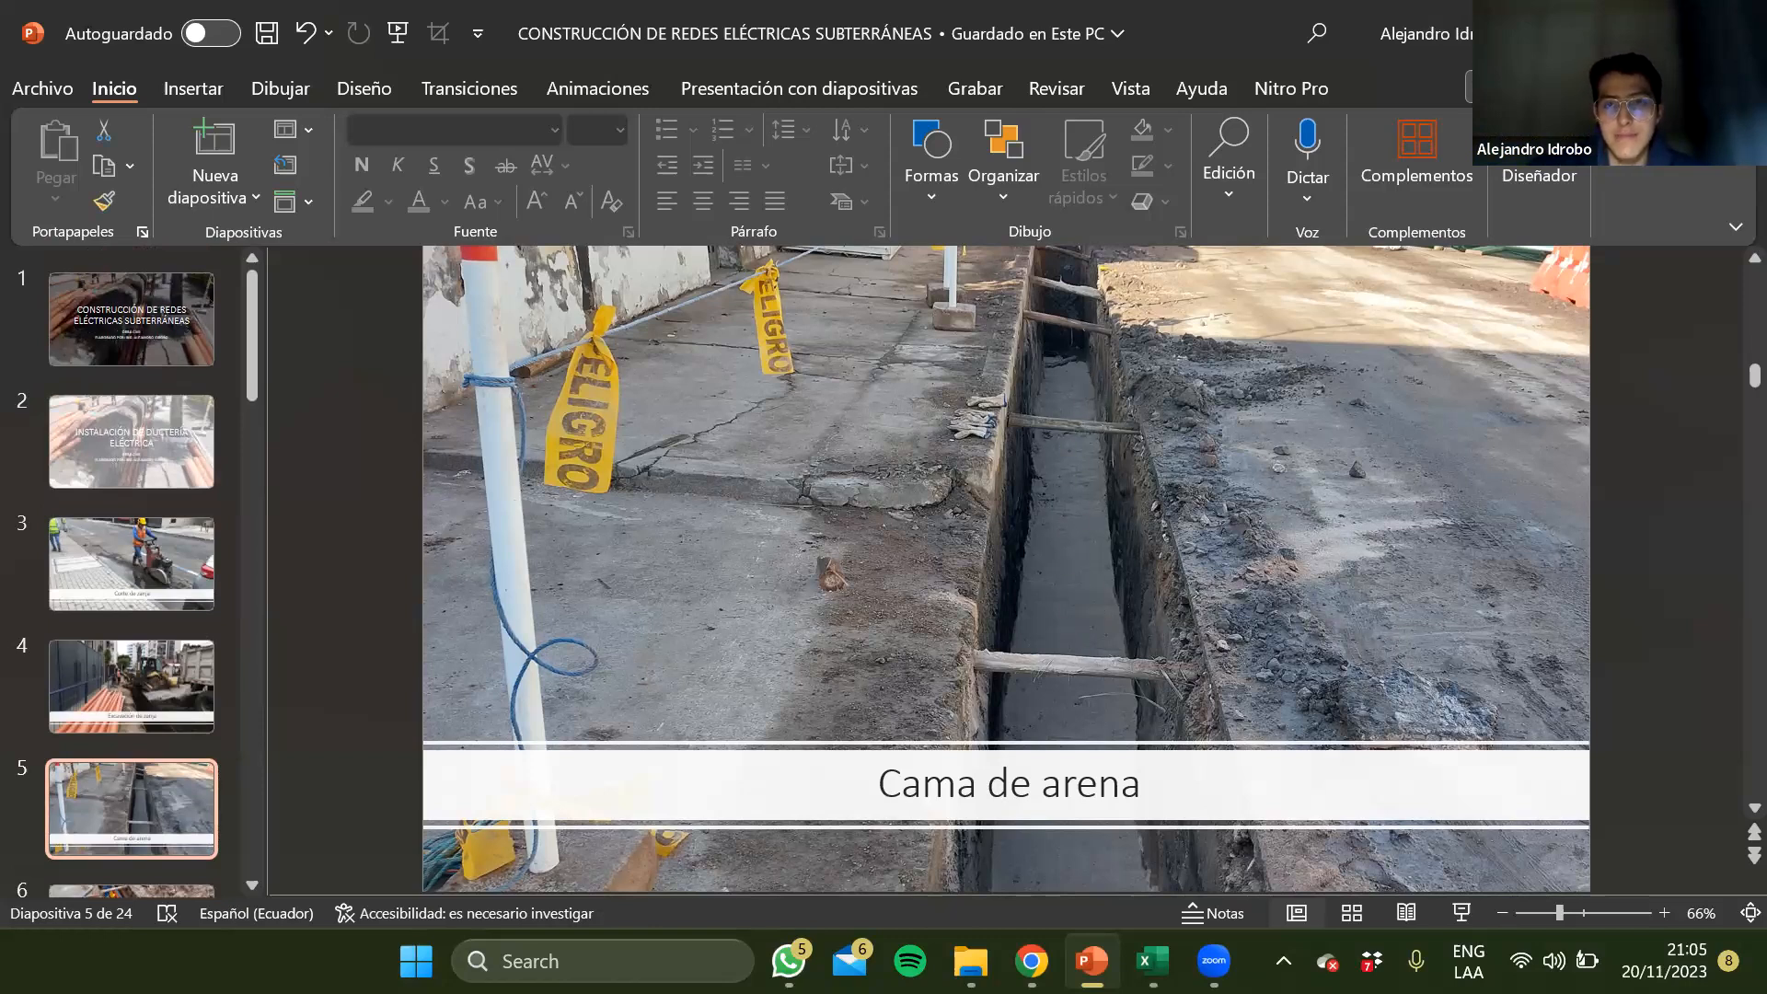
key(alt+Tab)
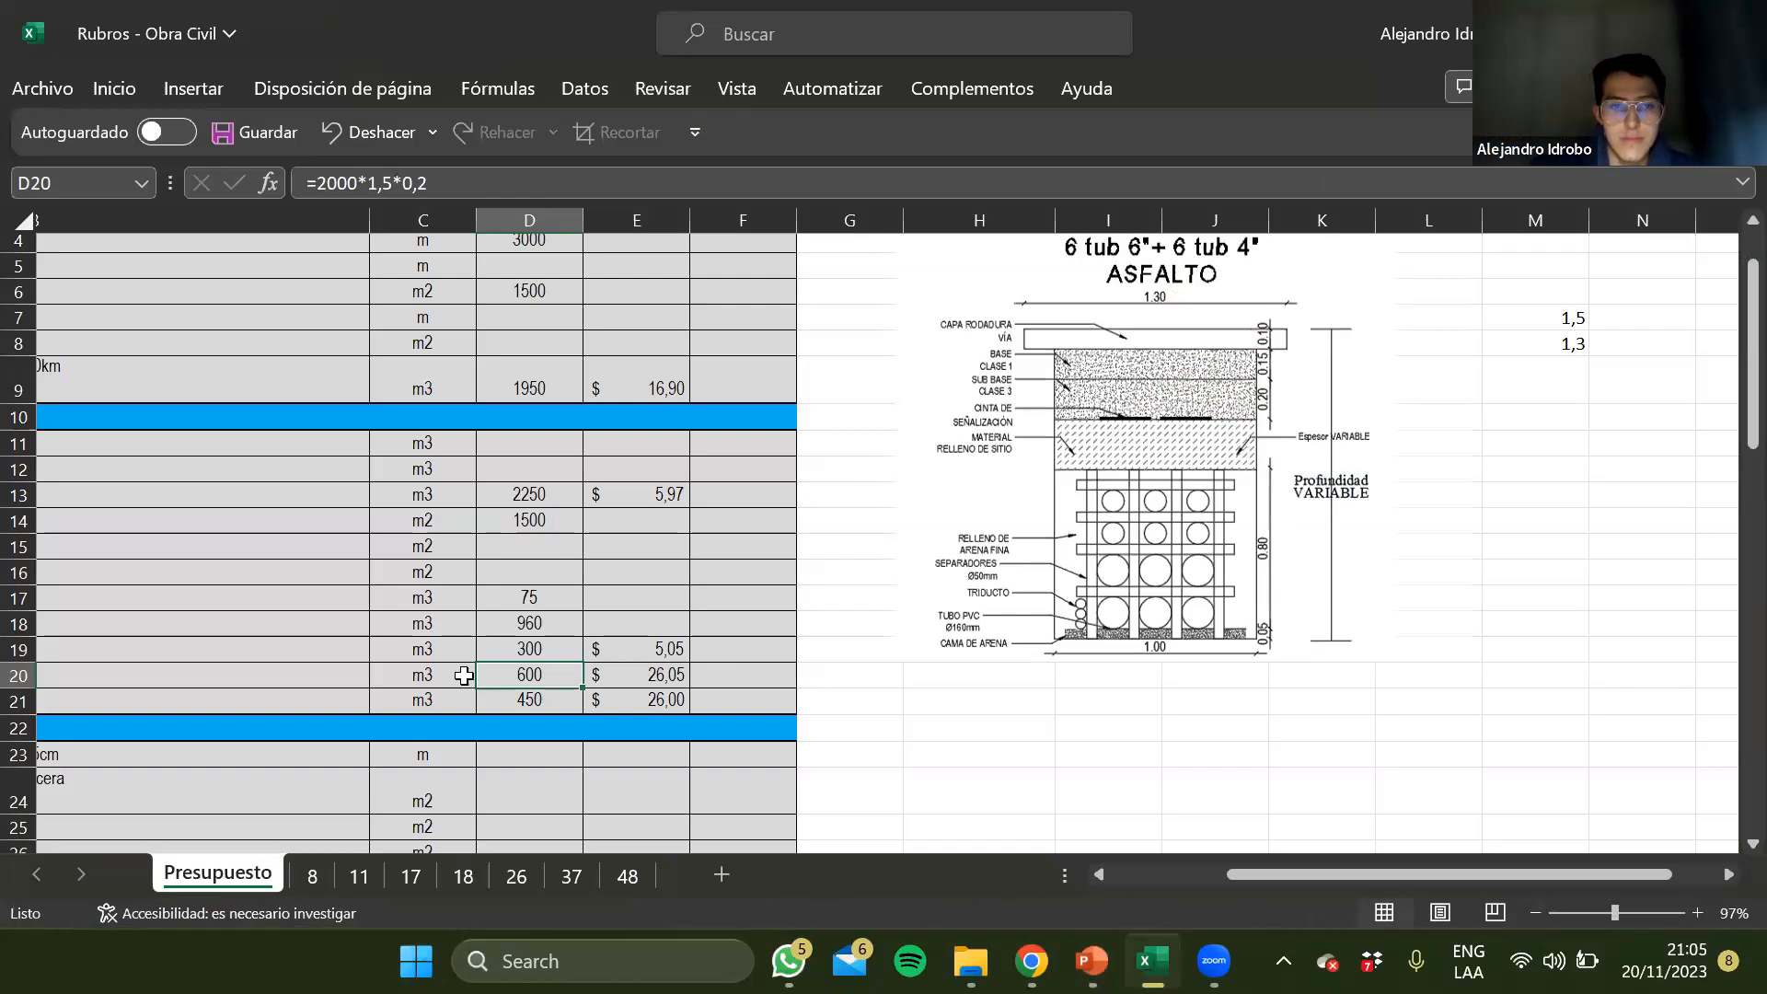
Change the quantity formula for Relleno manual compactado con sub base clase III in D20 to 1500*1*0,2
scroll(464, 670, left, 5)
key(Up)
key(Up)
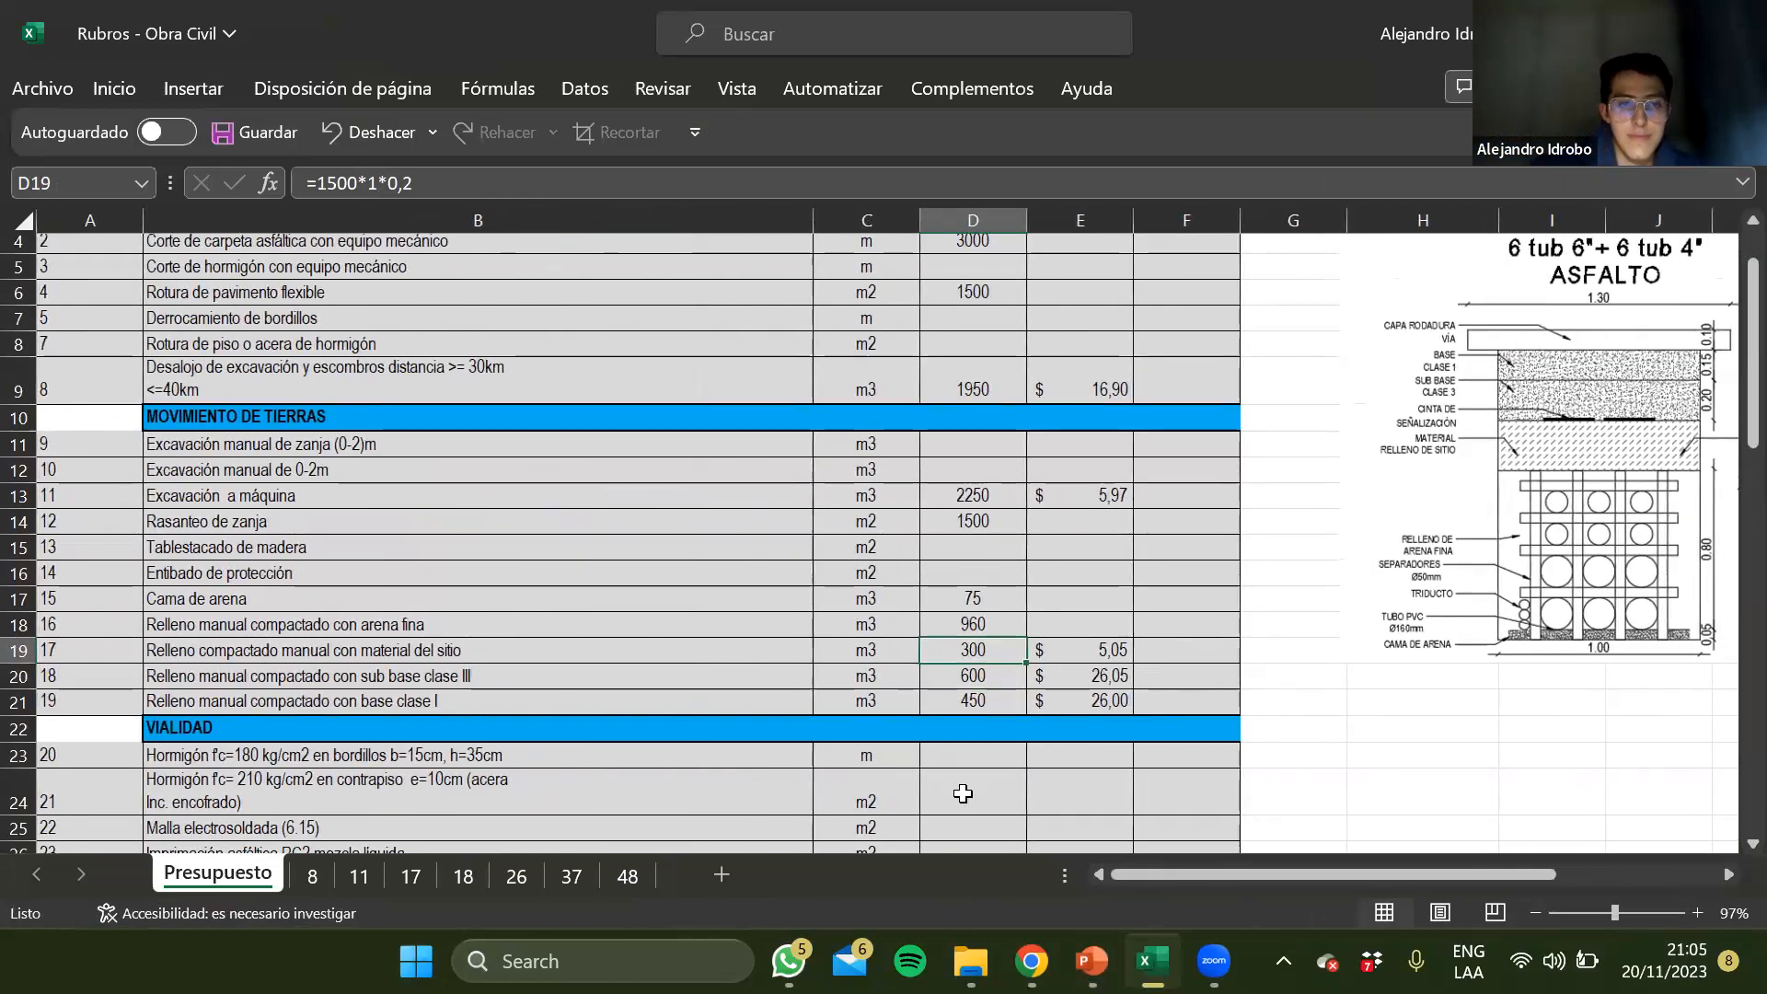
key(Down)
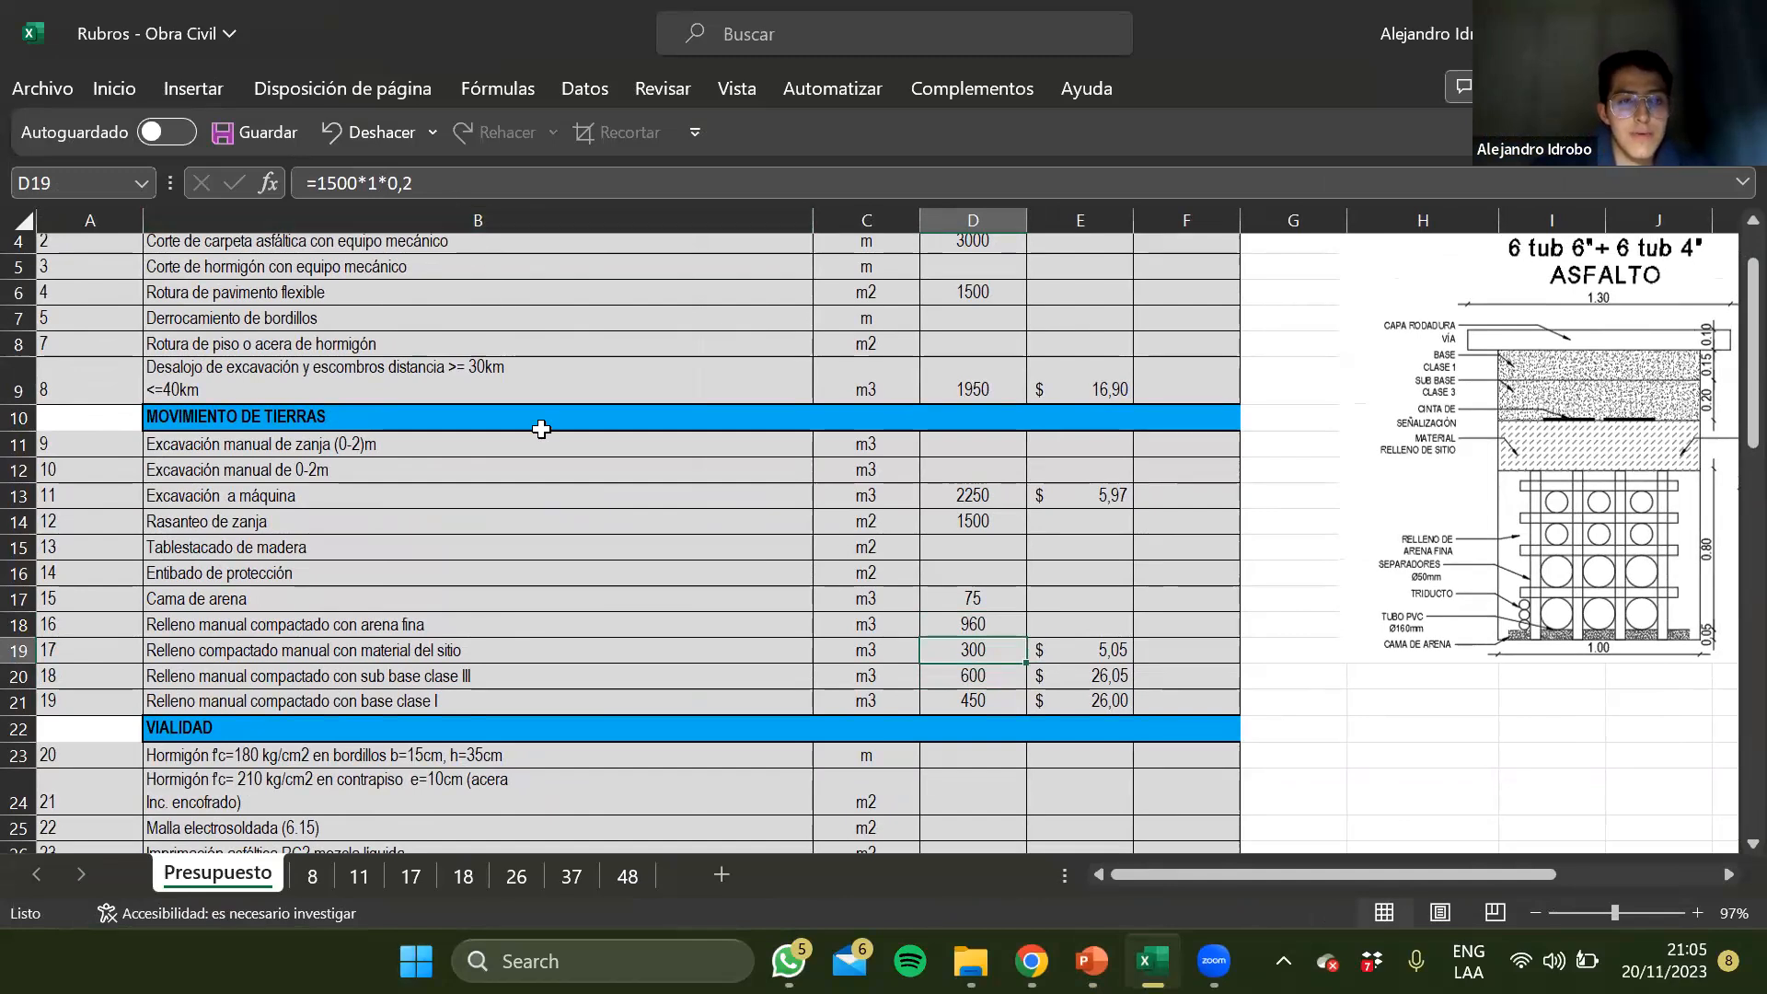
key(Down)
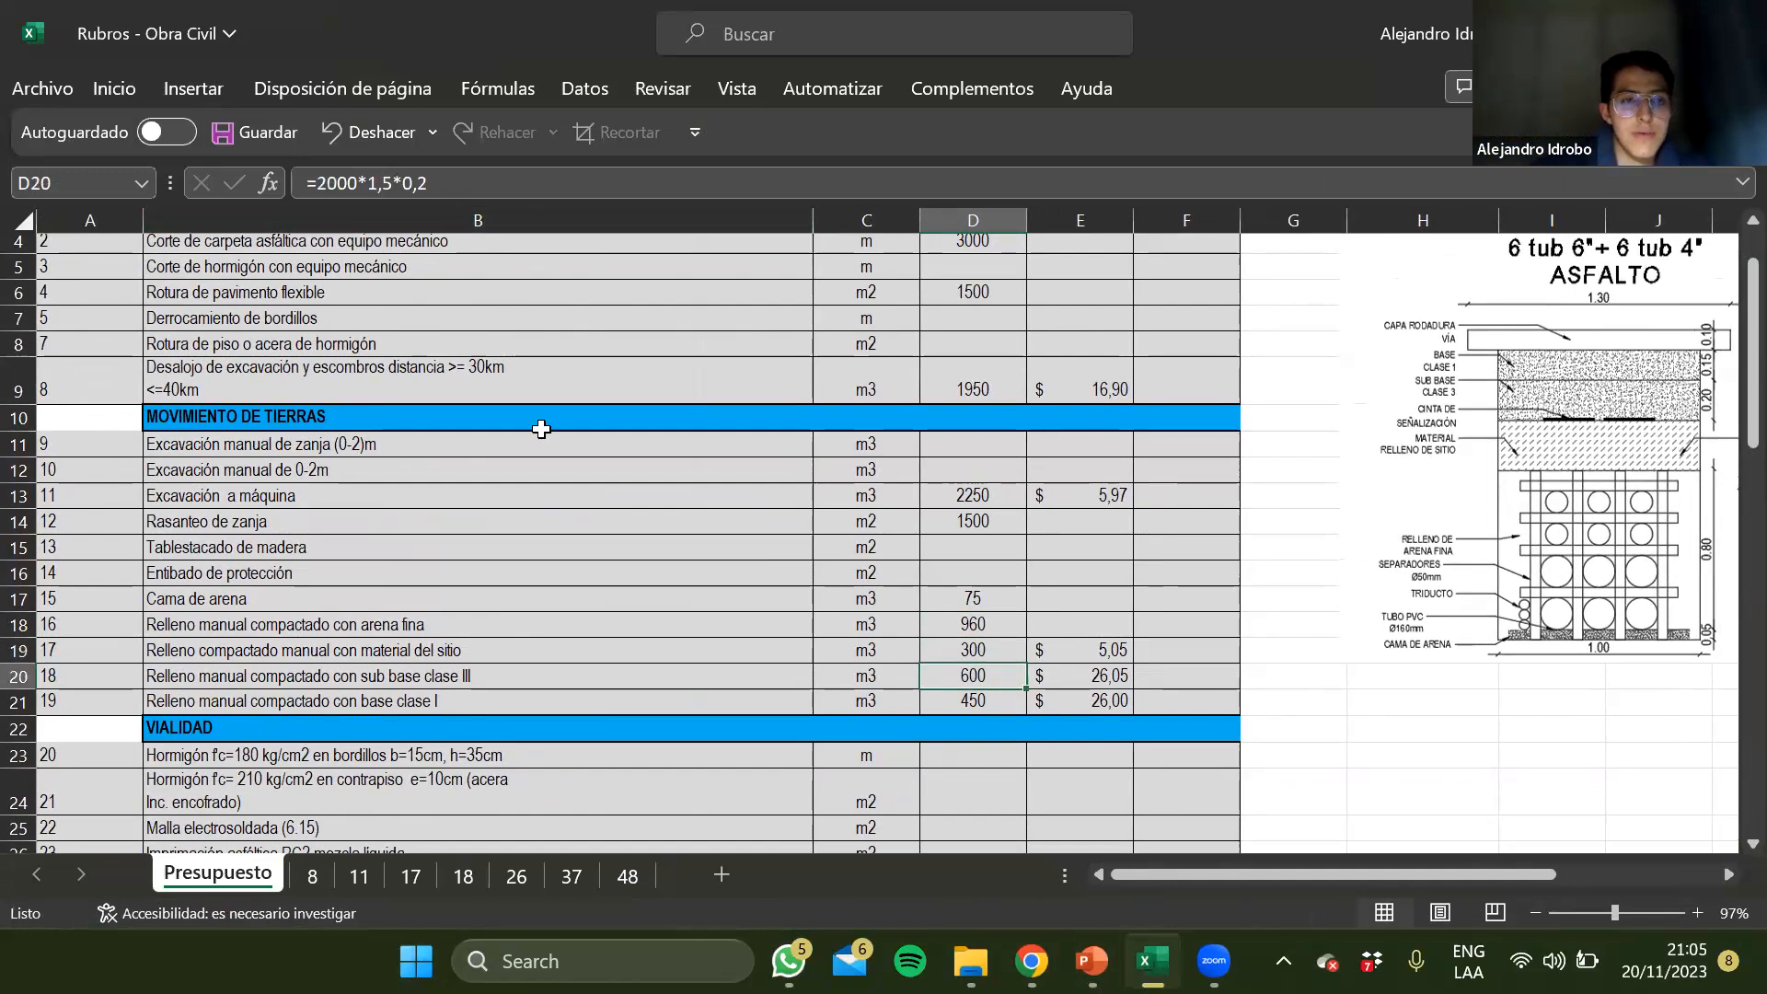
click(397, 183)
key(BackSpace)
key(BackSpace)
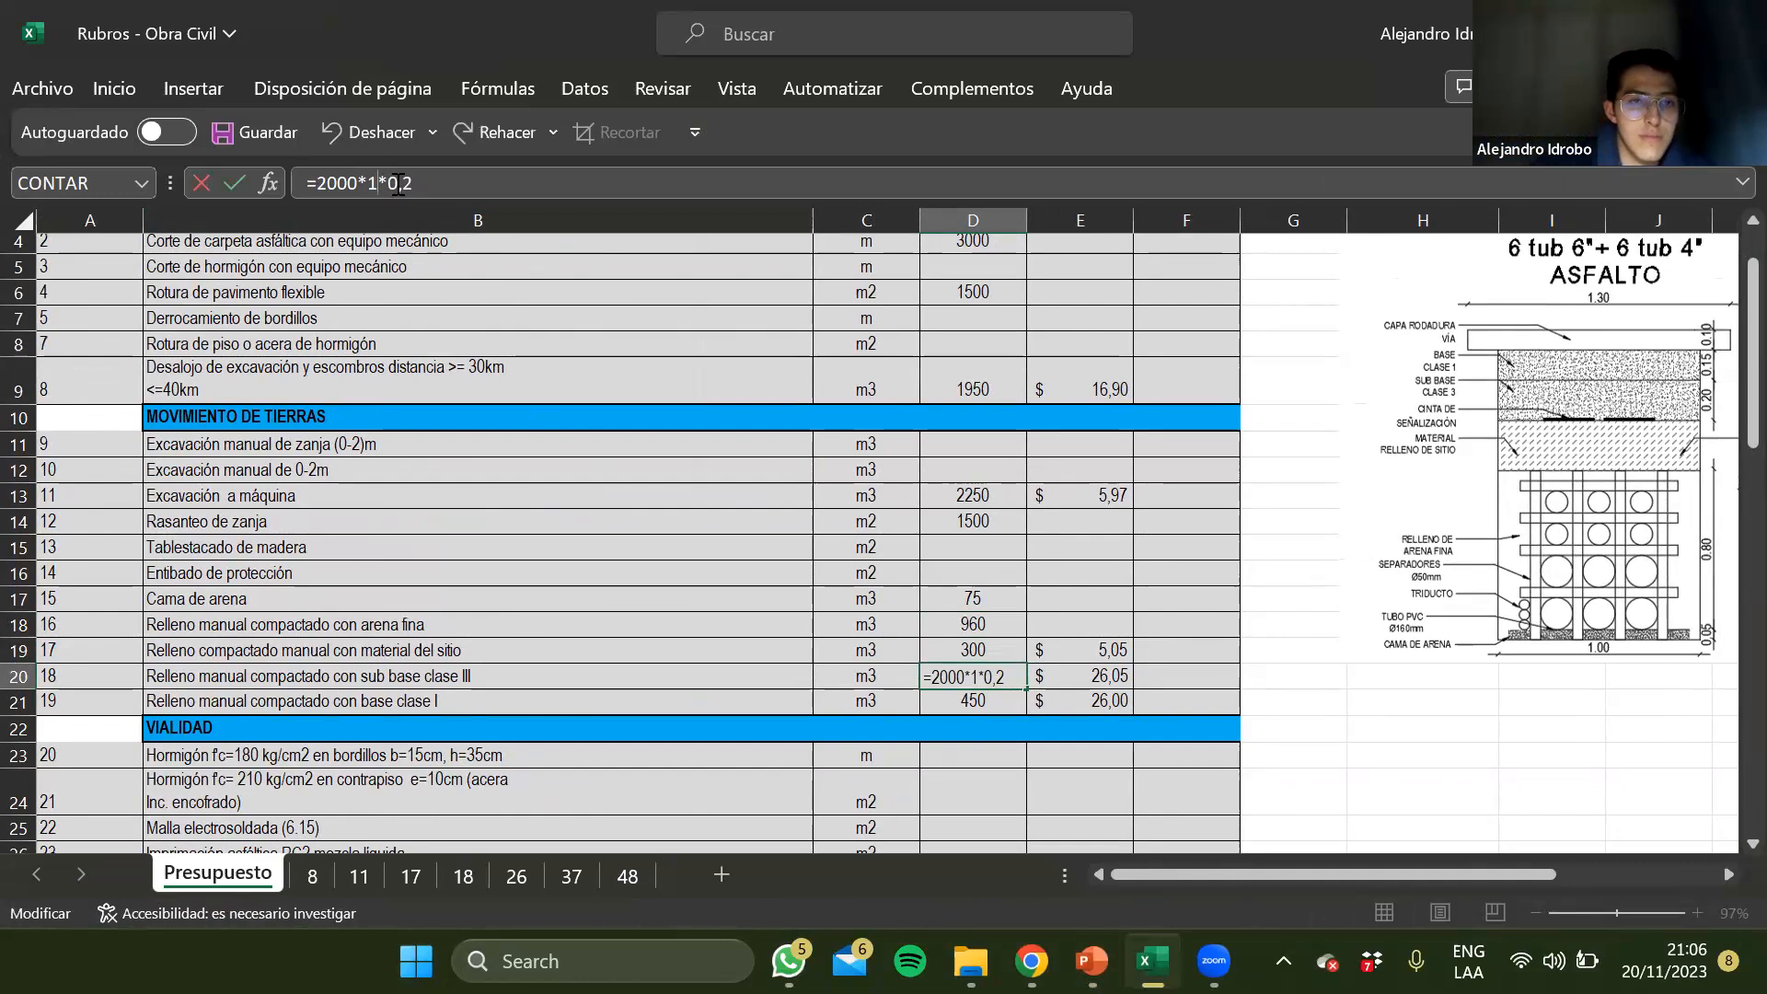
key(Left)
key(Left)
key(BackSpace)
key(BackSpace)
key(BackSpace)
key(BackSpace)
text(1500)
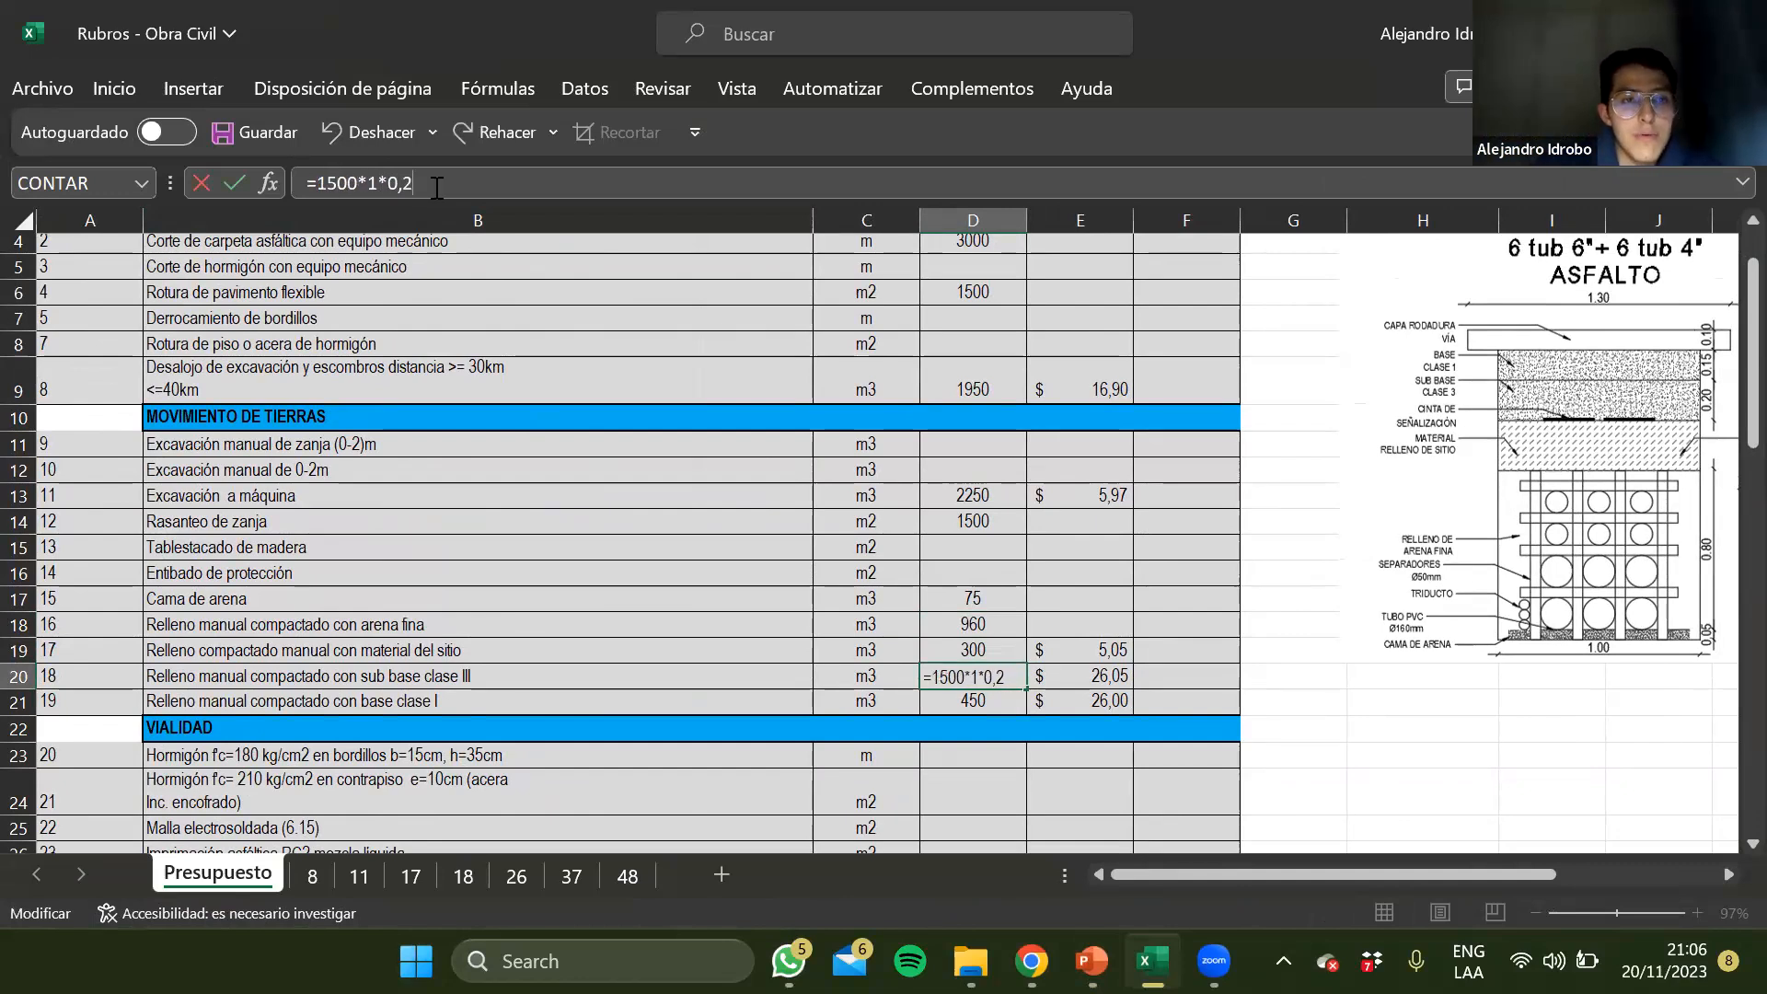
key(Return)
key(Up)
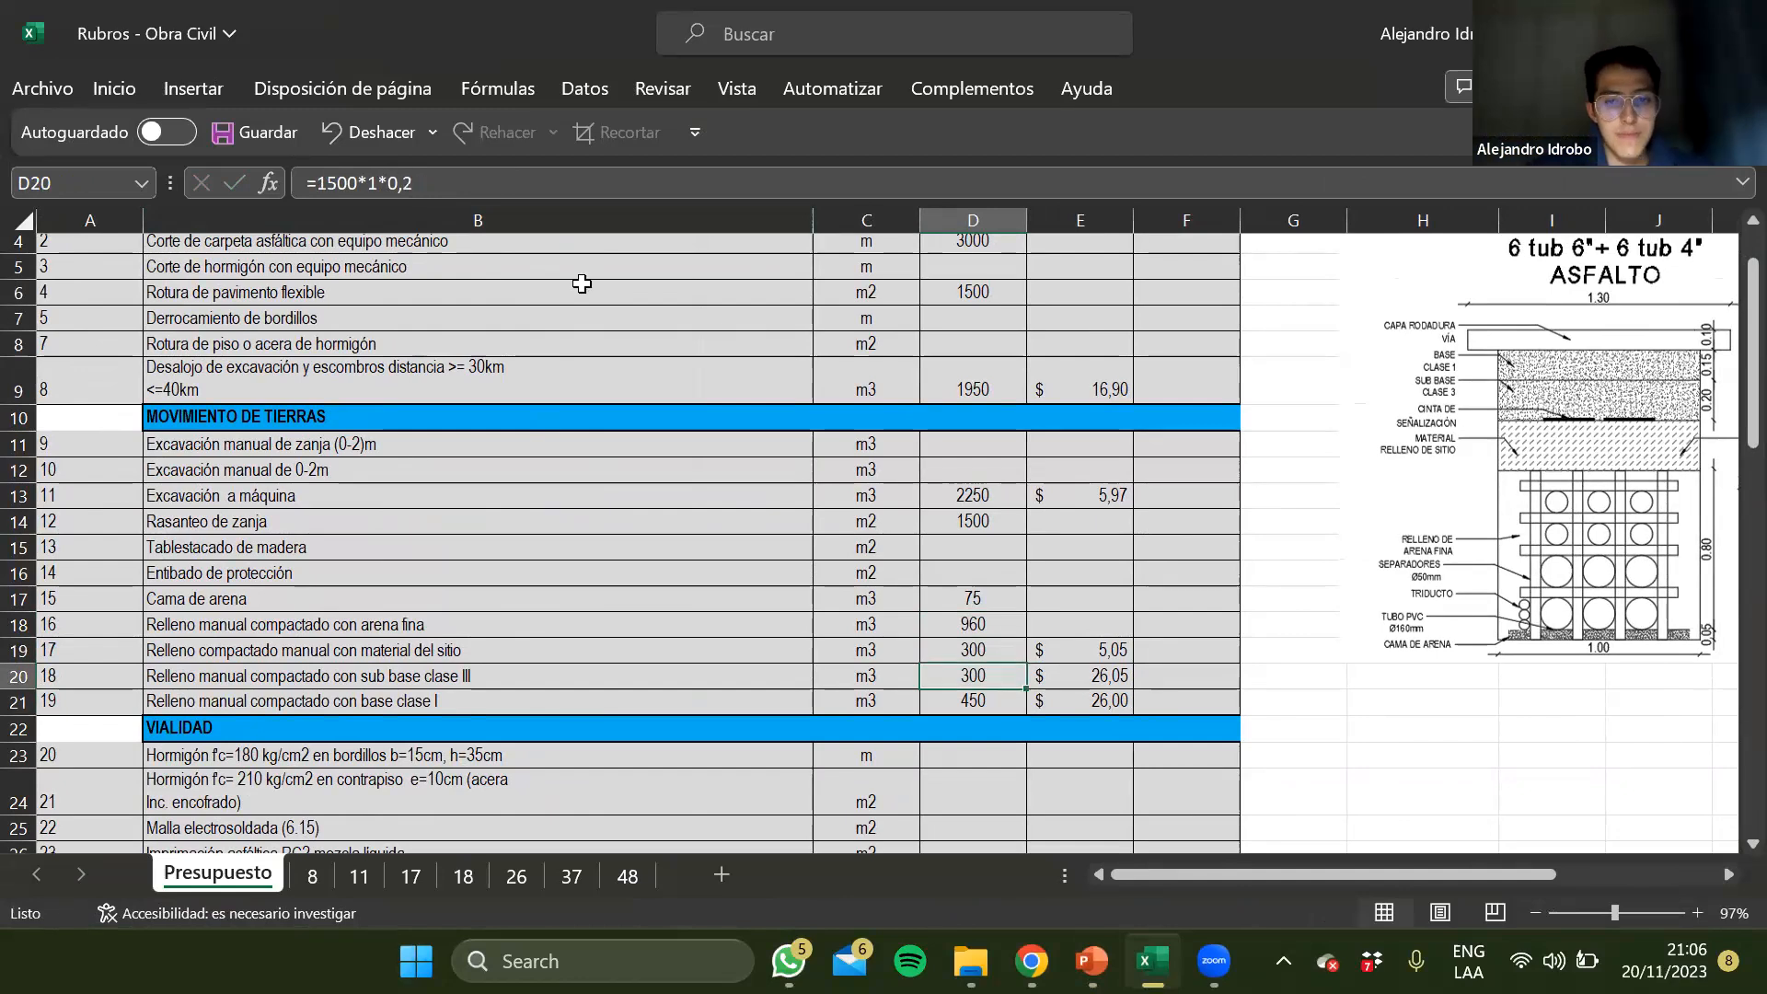
Copy the D20 formula to D21 for base clase I and set its thickness factor to 0,15
key(ctrl+c)
key(Down)
key(ctrl+v)
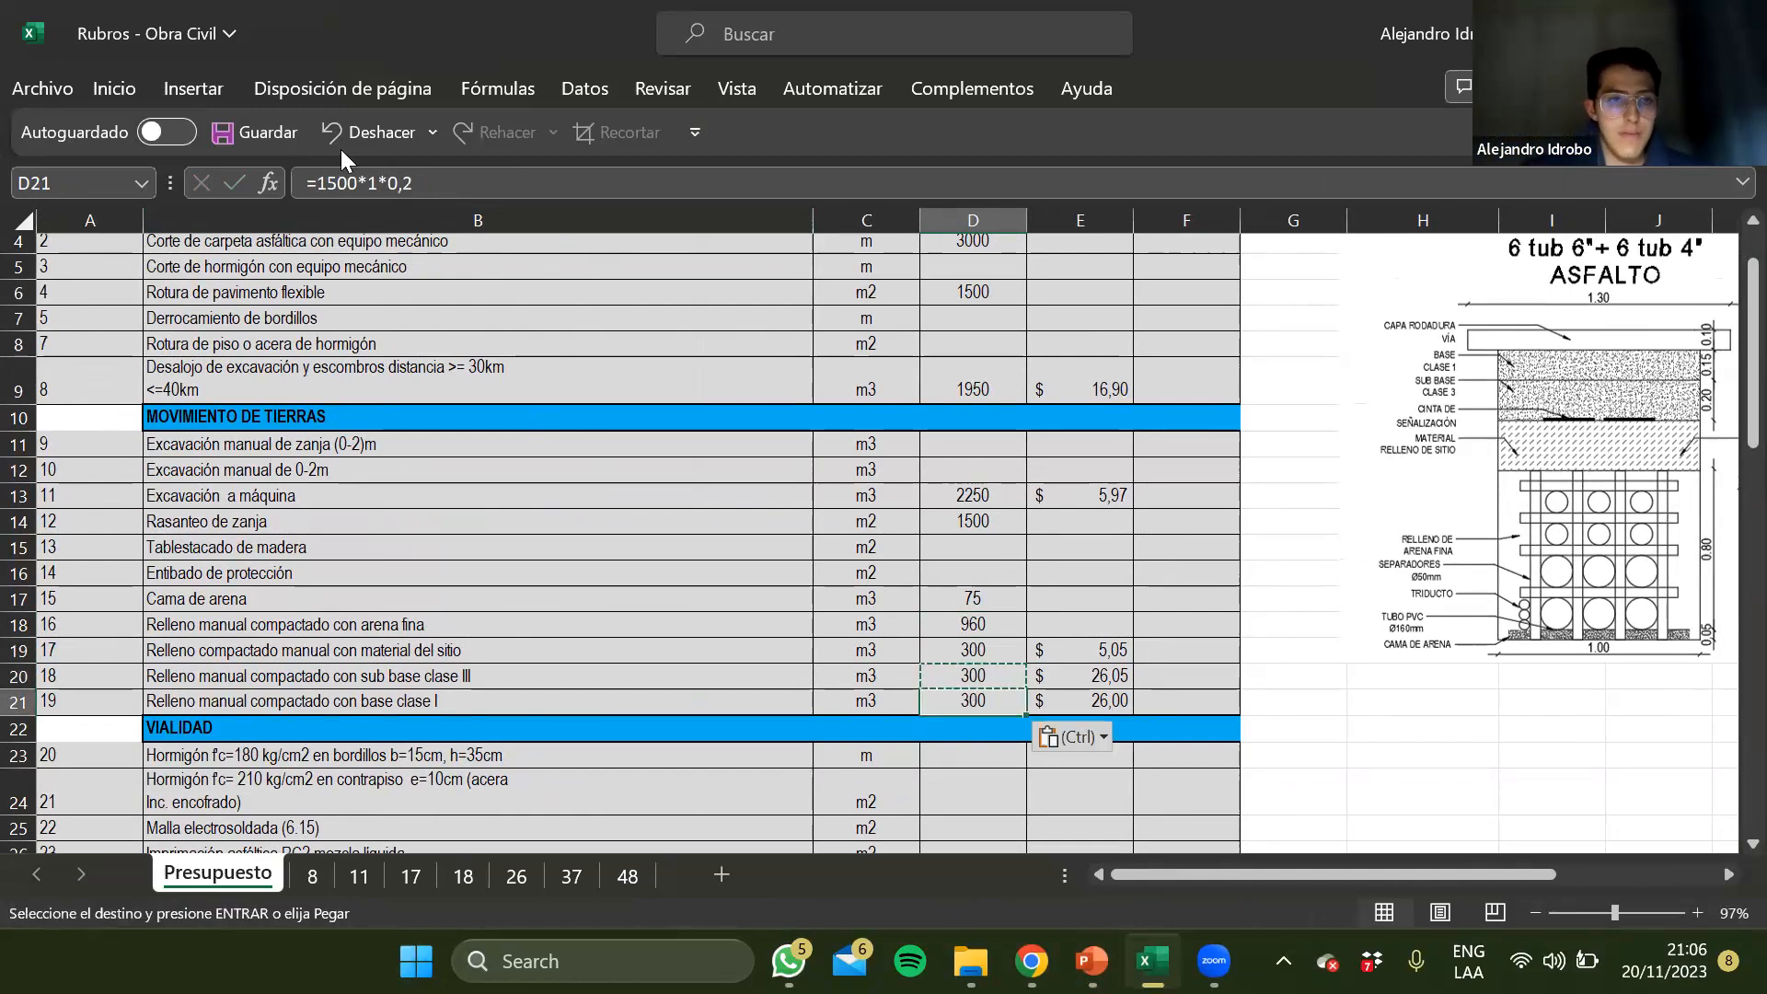
click(416, 185)
key(BackSpace)
text(15)
key(Return)
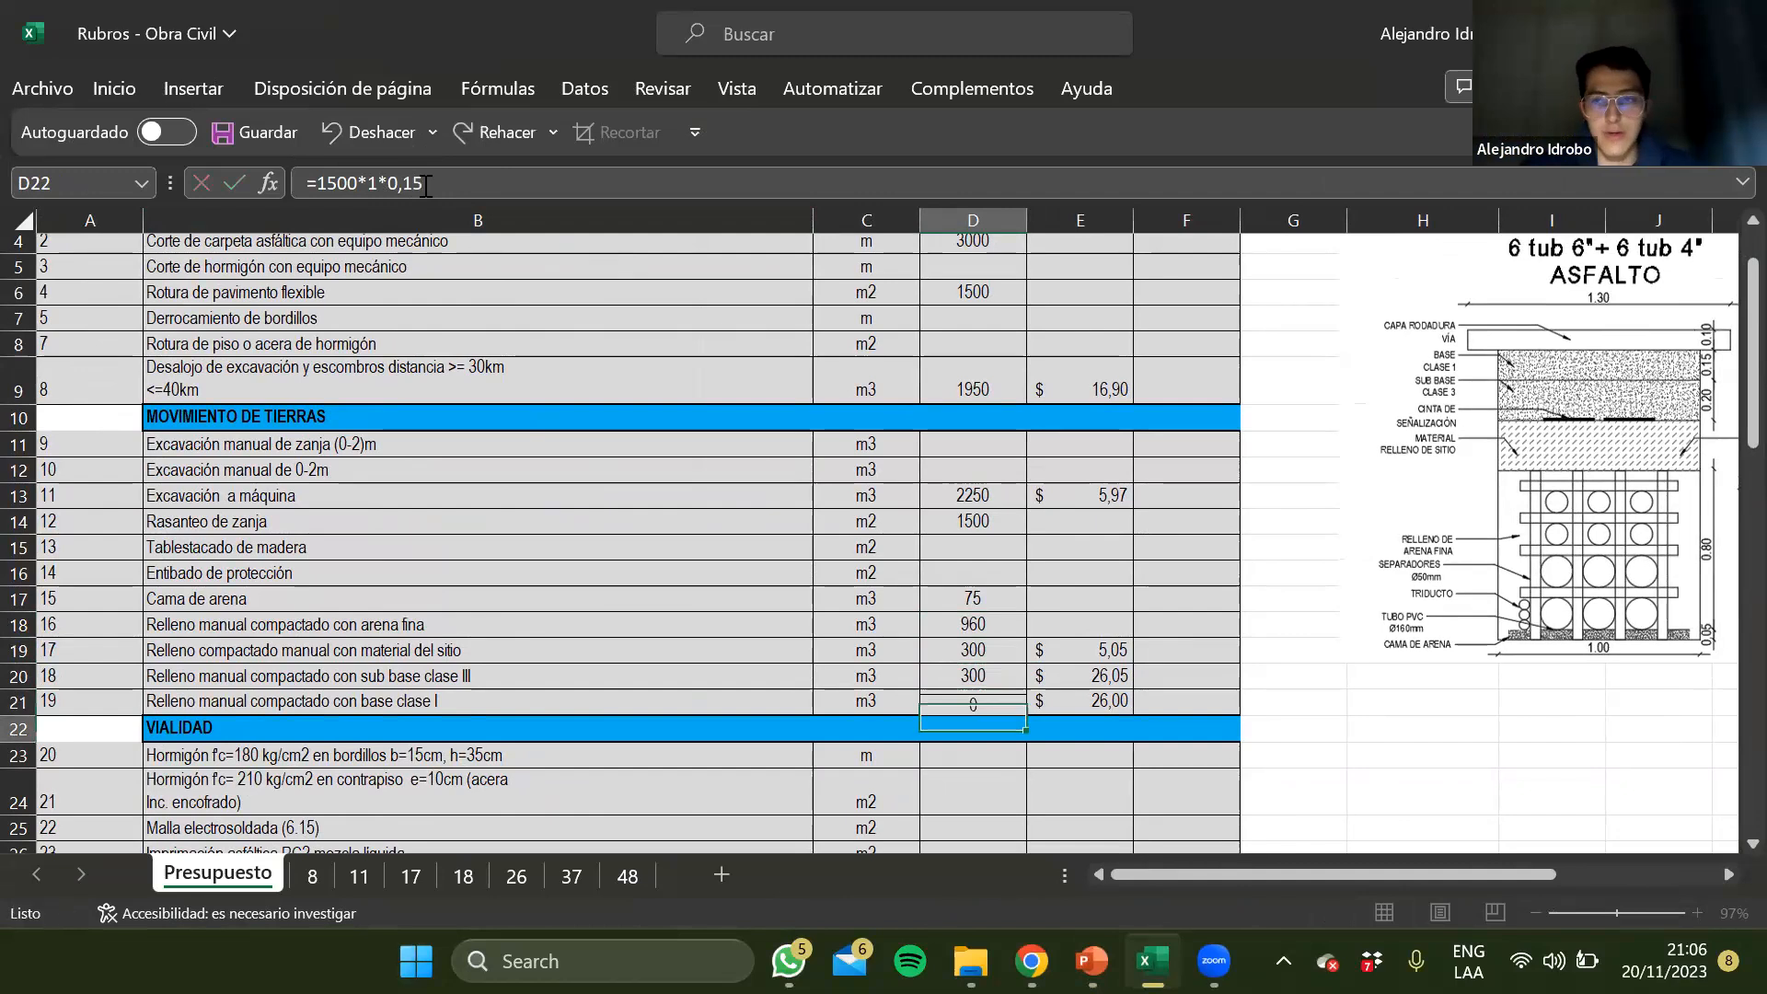
key(Up)
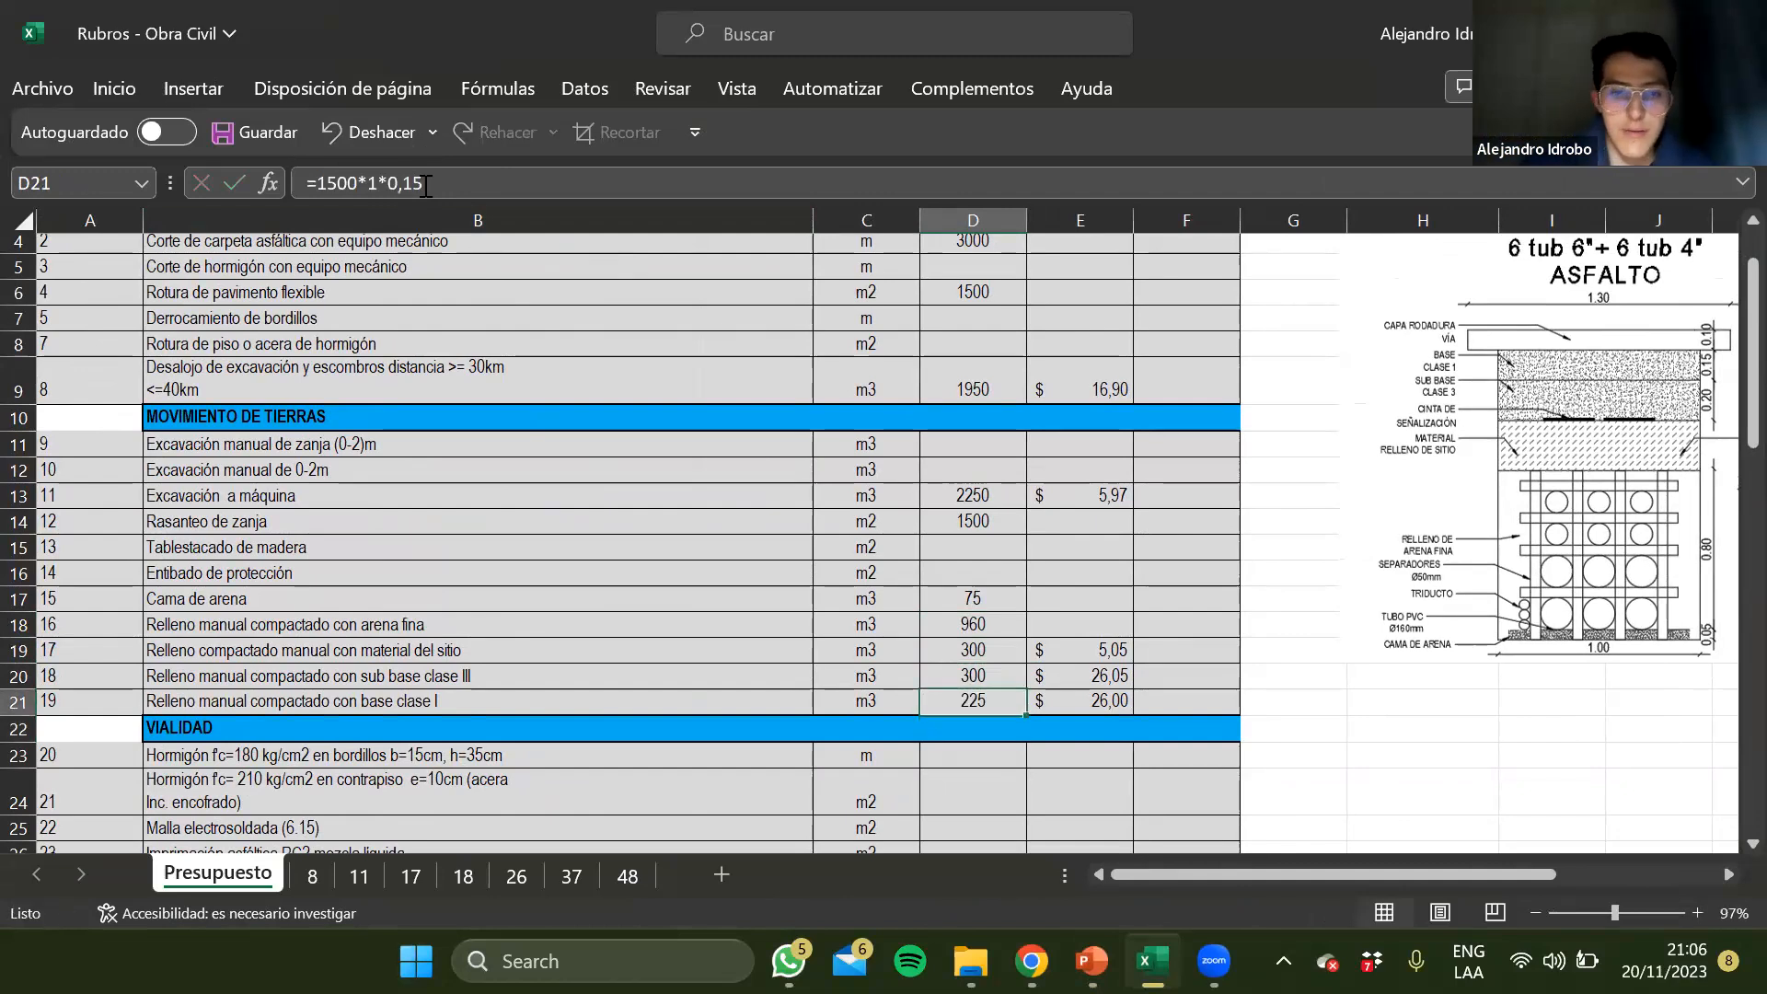
Enter the quantity formula 1500*1 for Imprimación asfáltica RC2 mezcla líquida in D26
scroll(405, 650, down, 2)
scroll(405, 650, down, 1)
click(405, 648)
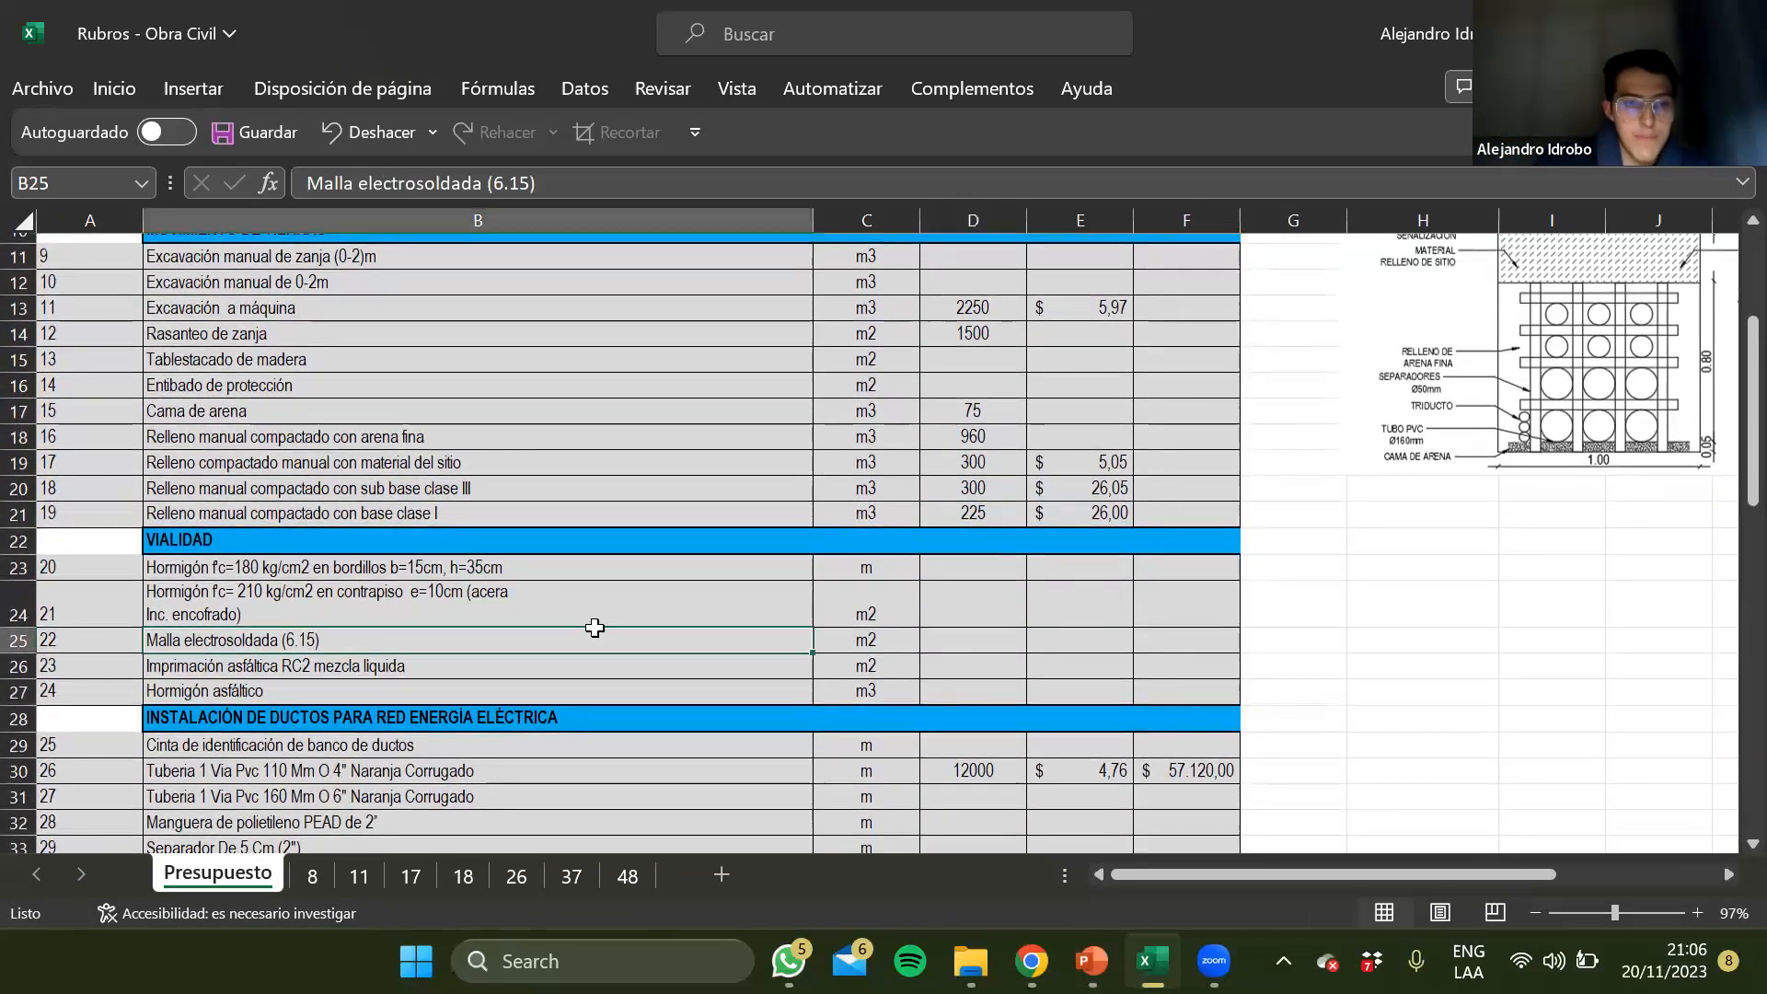
click(376, 669)
click(941, 666)
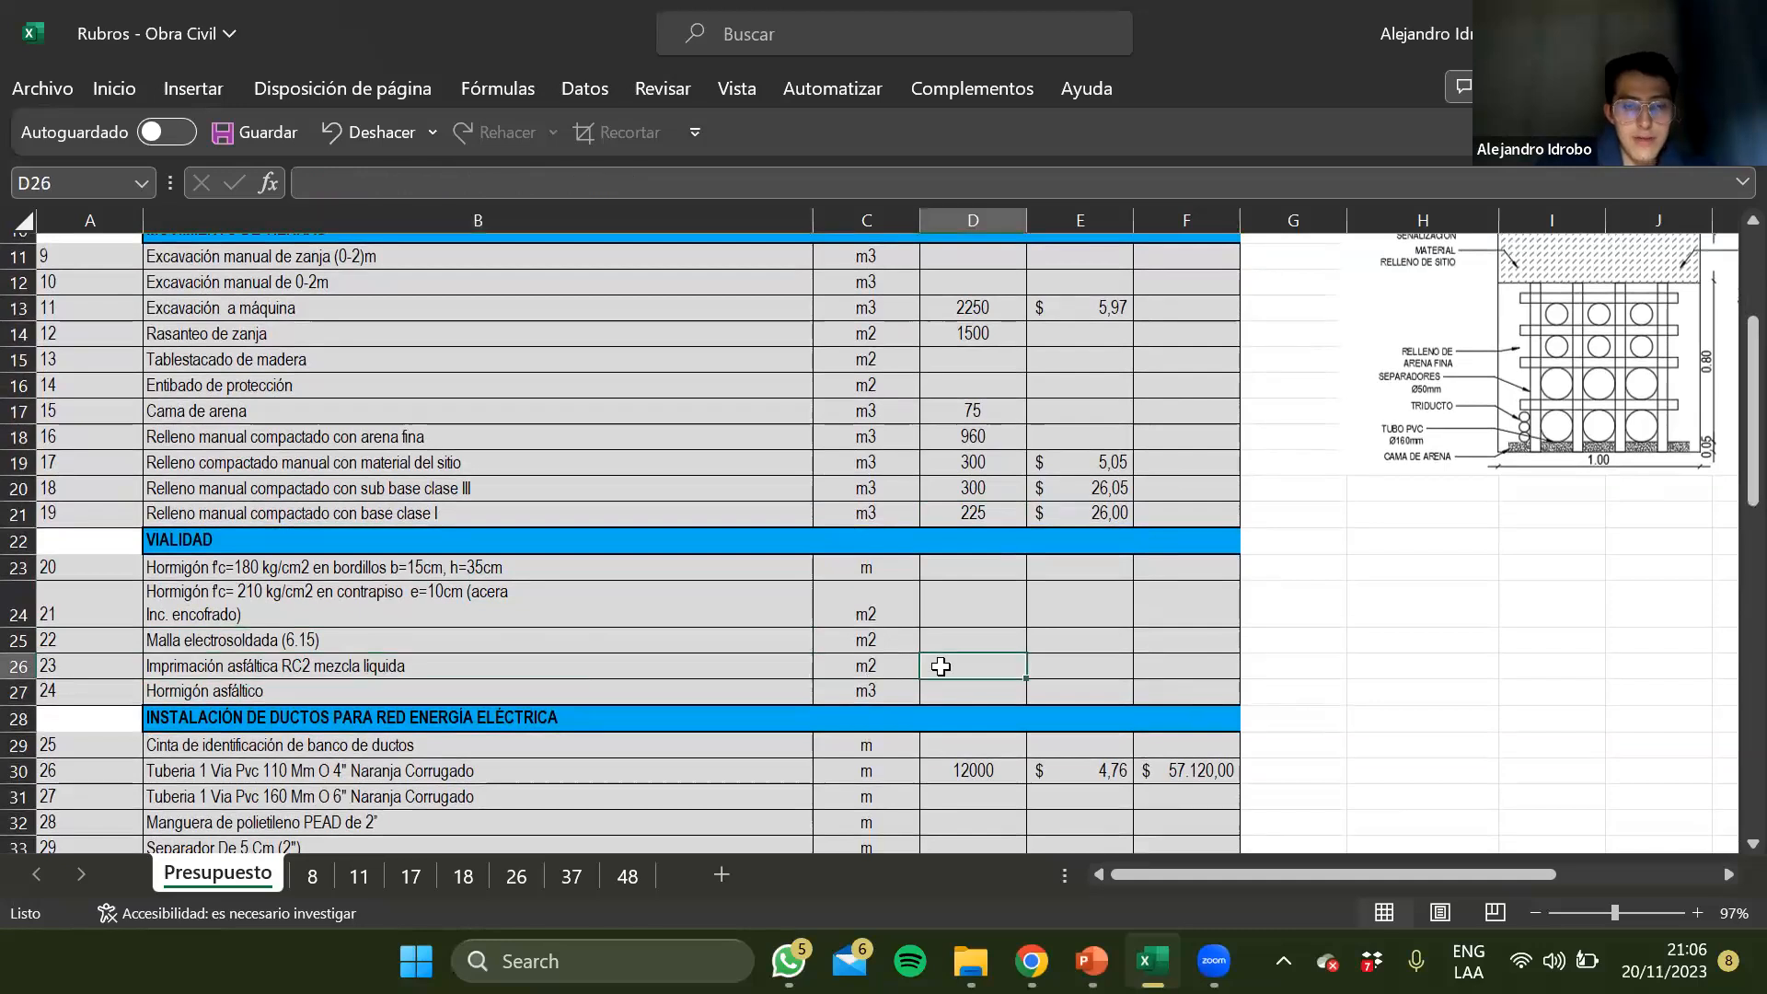
text(+1500*1)
key(Return)
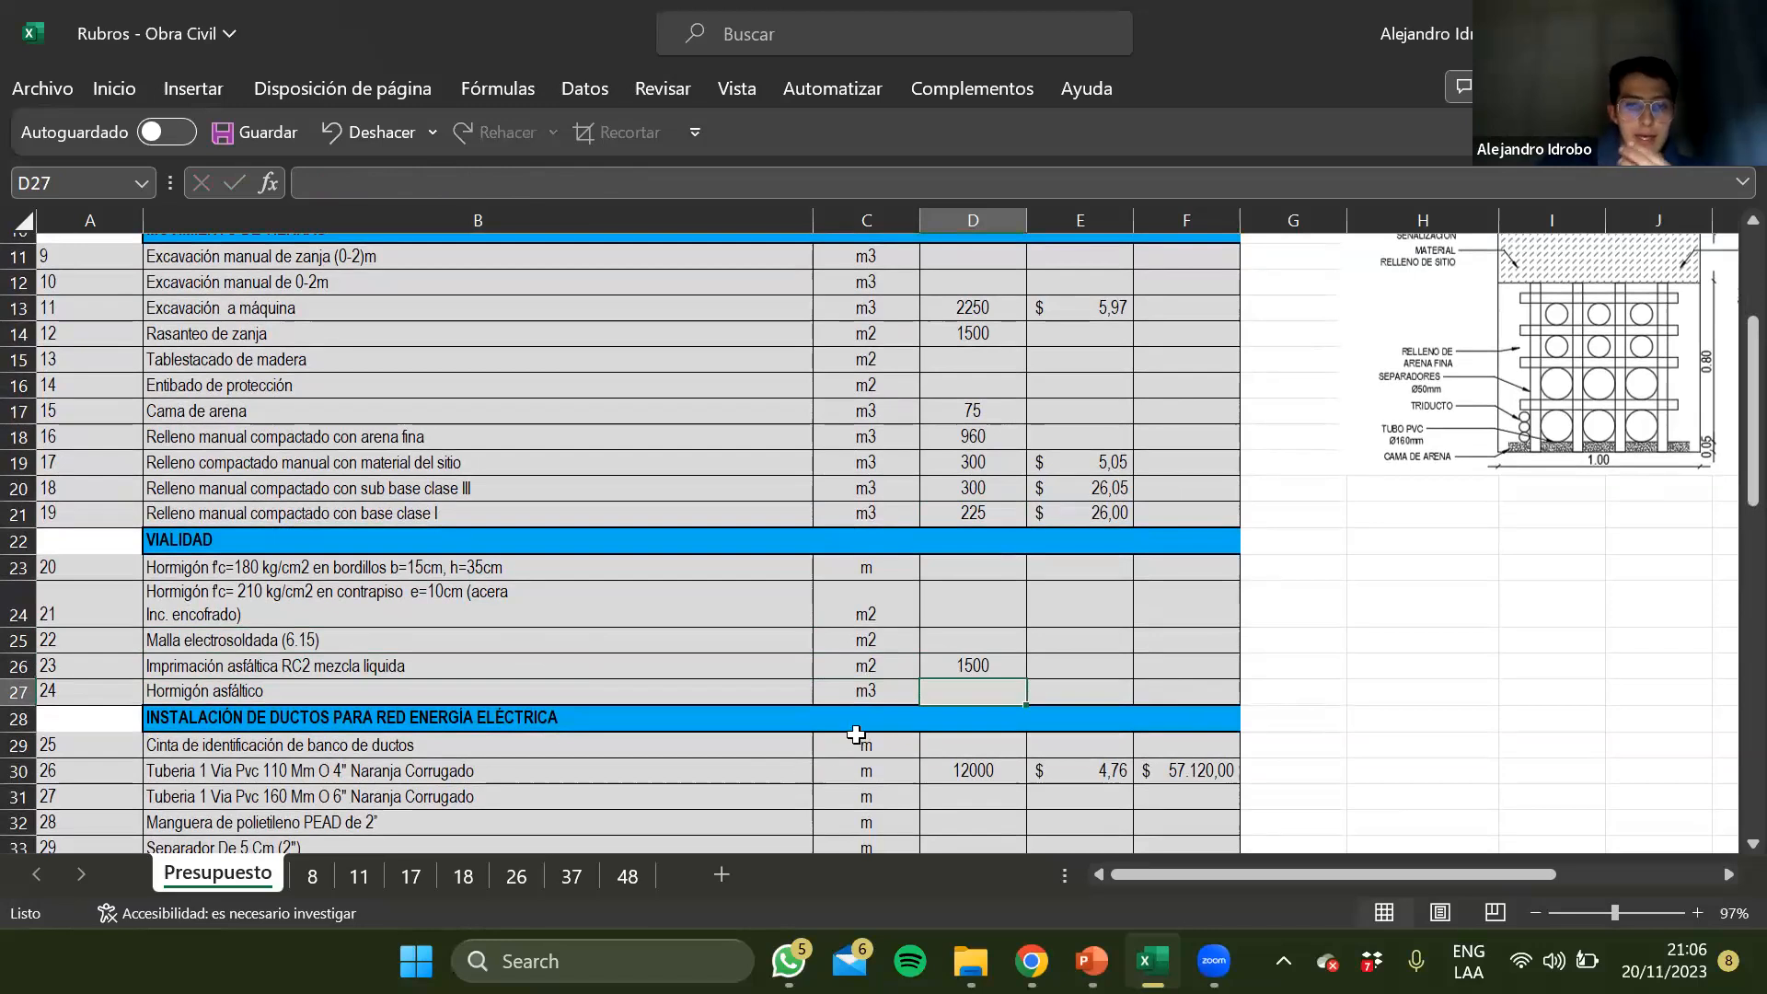
Enter the quantity formula 1500*1*0,10 for Hormigón asfáltico in D27
text(+1500)
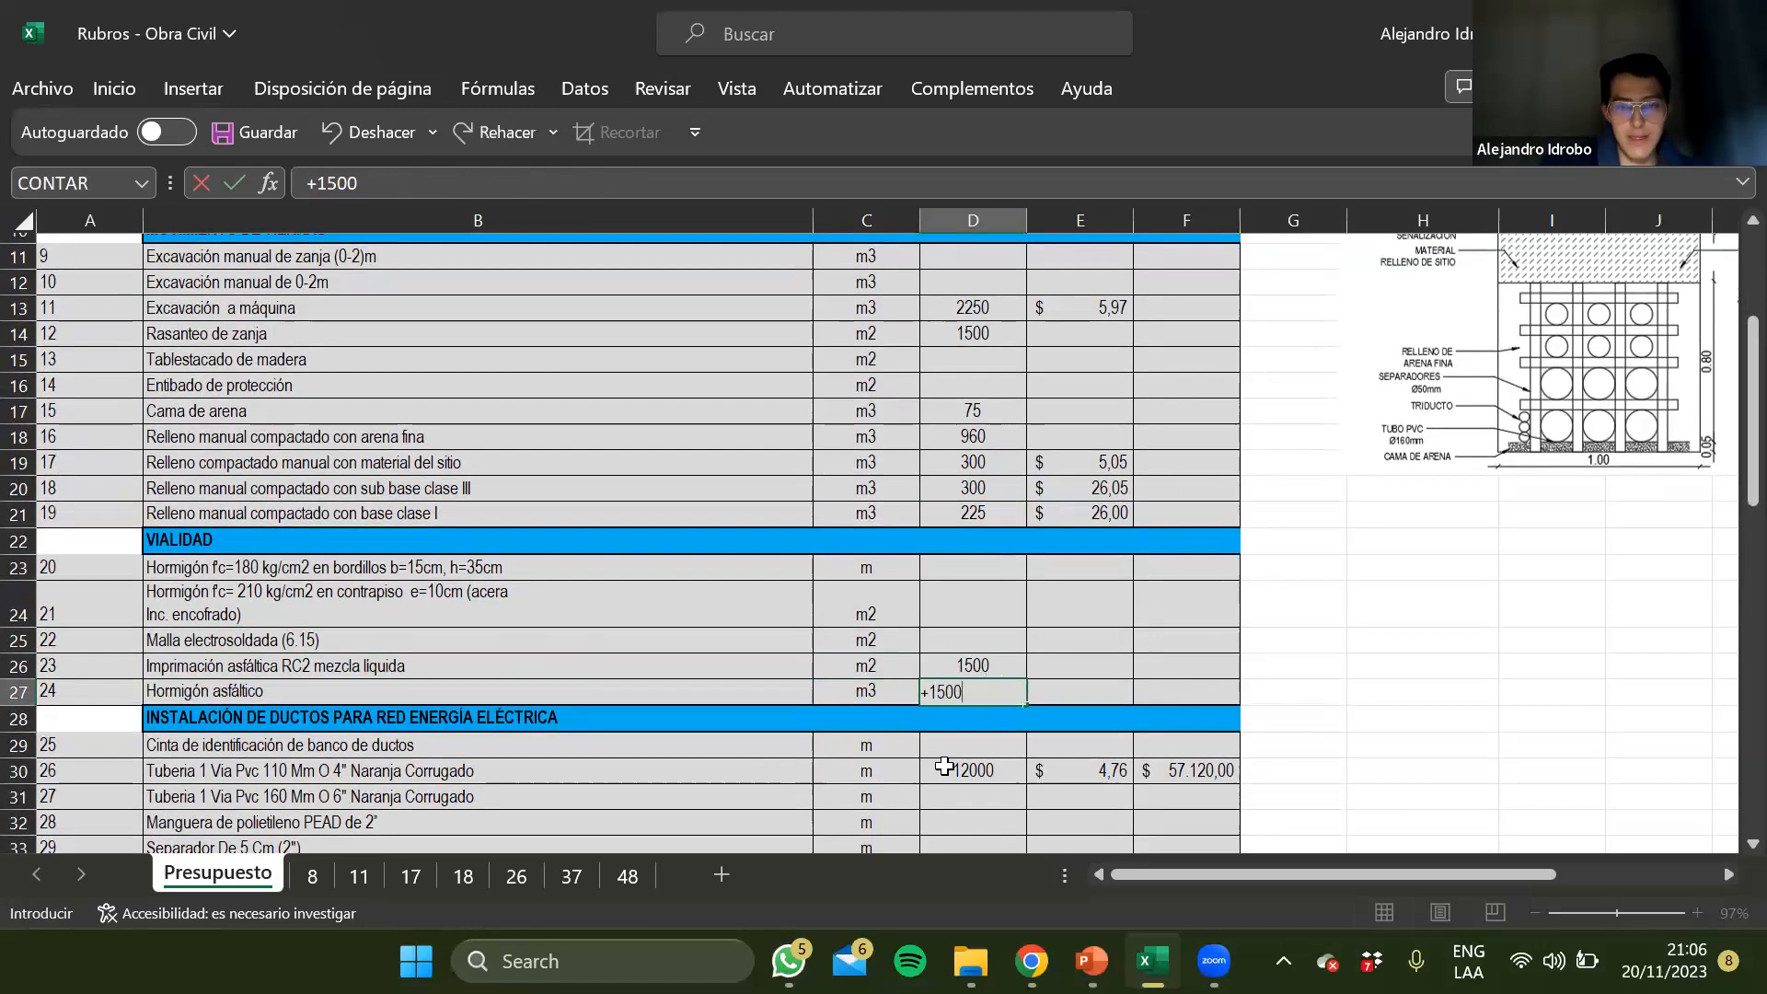
text(*1*0,10)
key(Return)
key(Up)
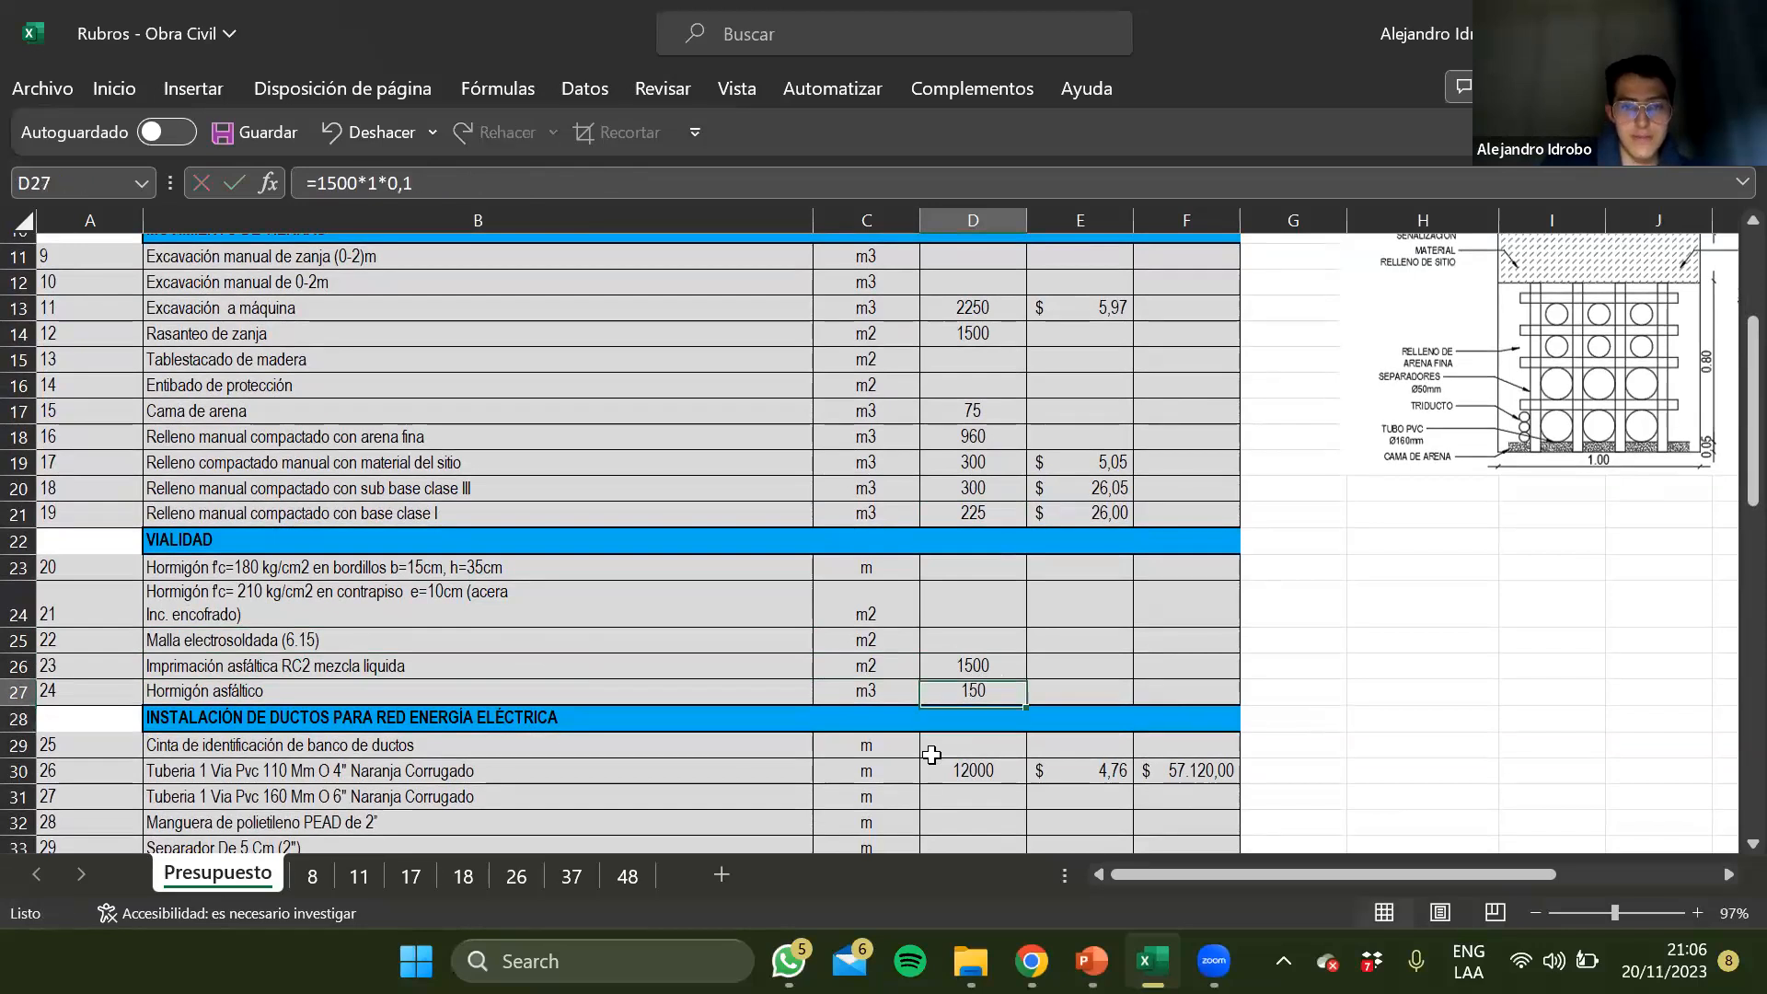
Enter the quantity formula 1500*2 for Cinta de identificación de banco de ductos in D29
scroll(926, 705, down, 2)
click(963, 681)
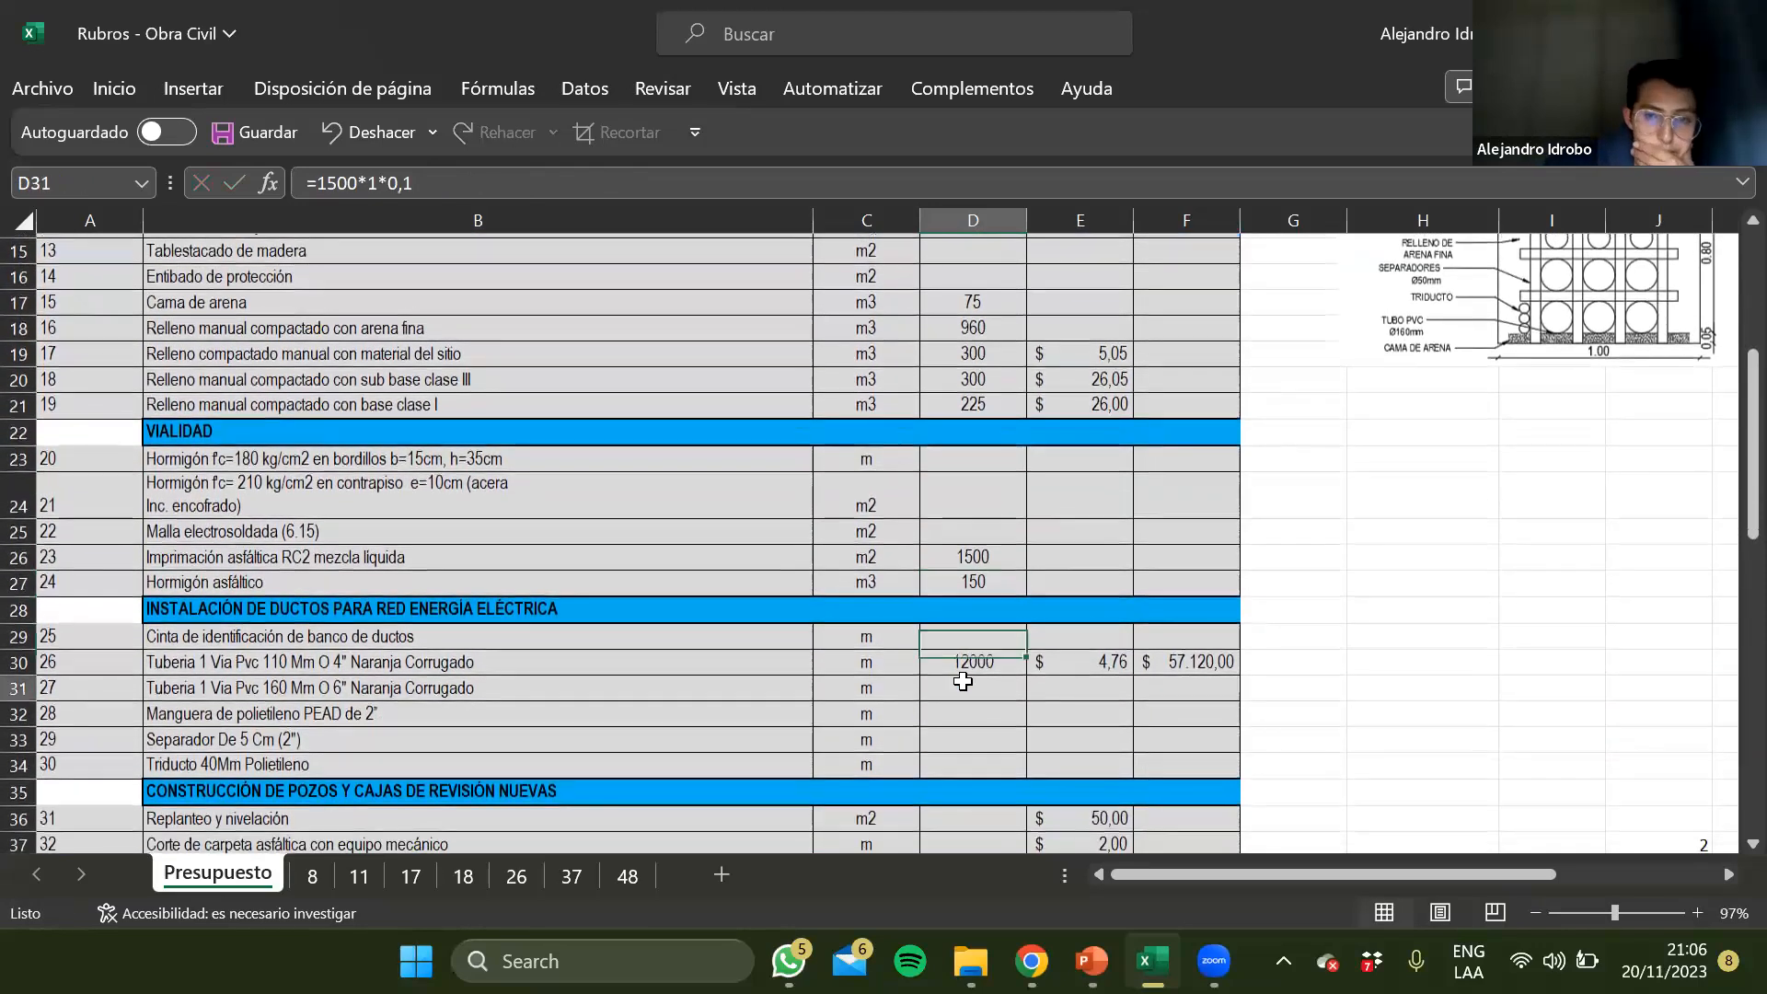
key(Up)
key(Up)
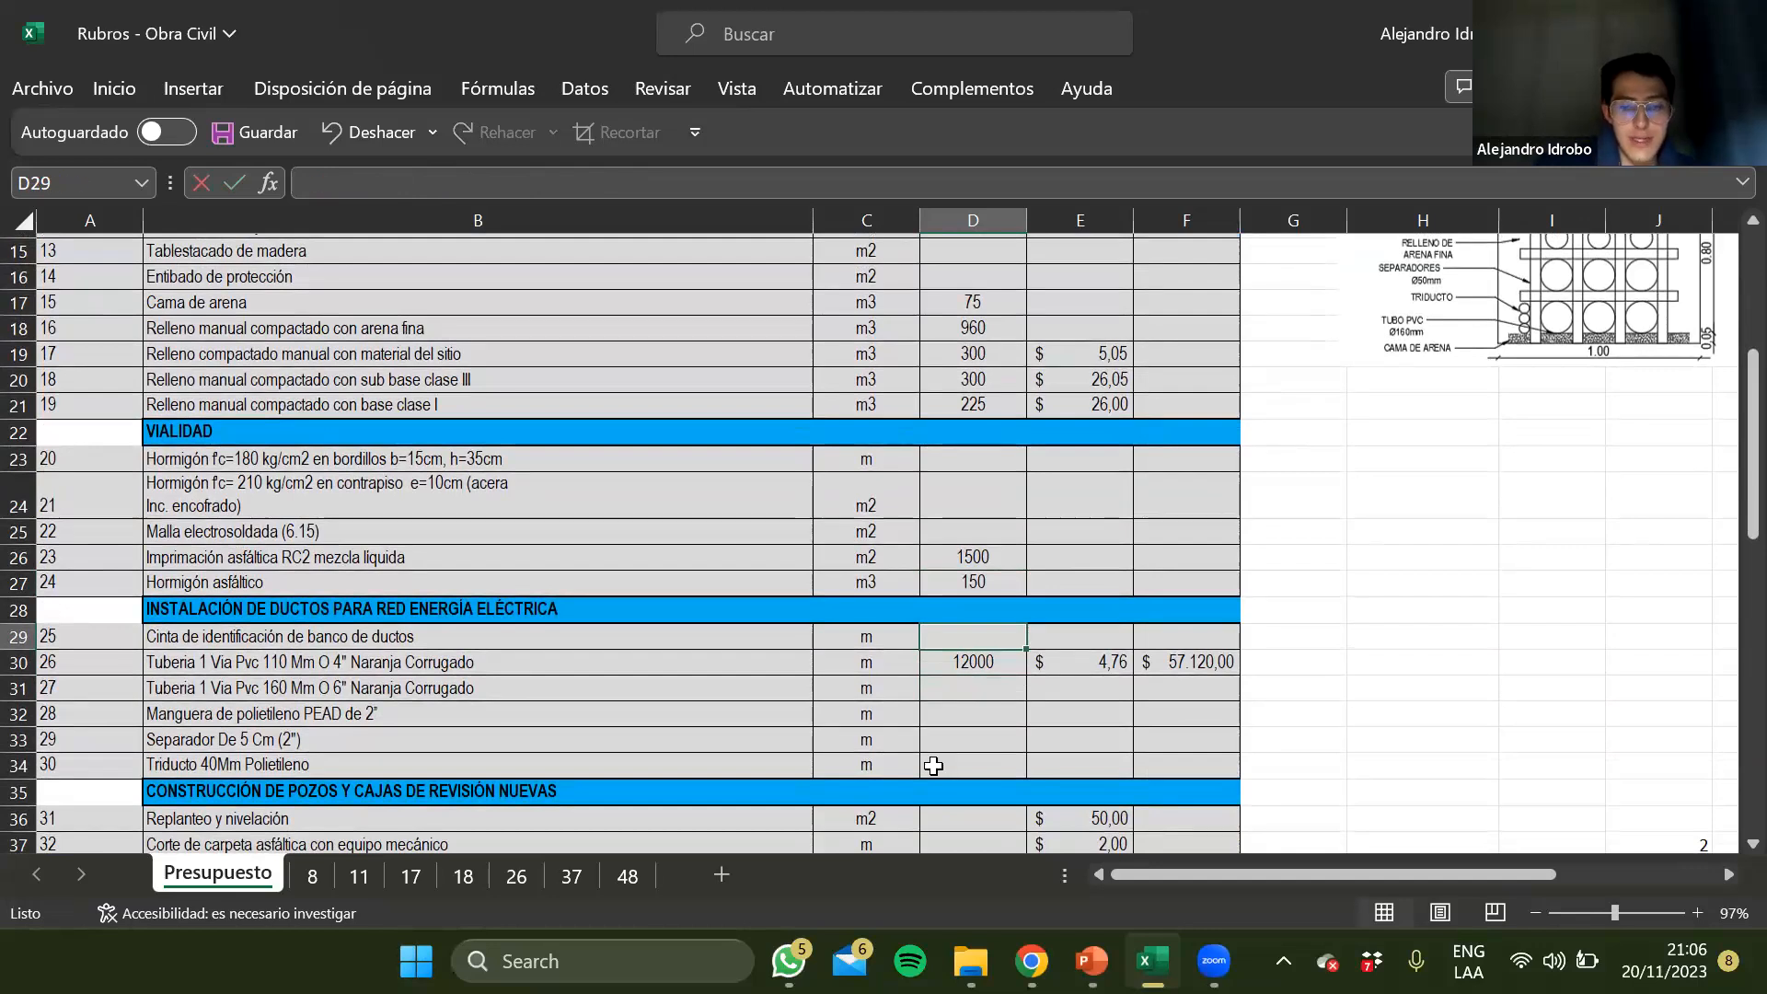
text(+15)
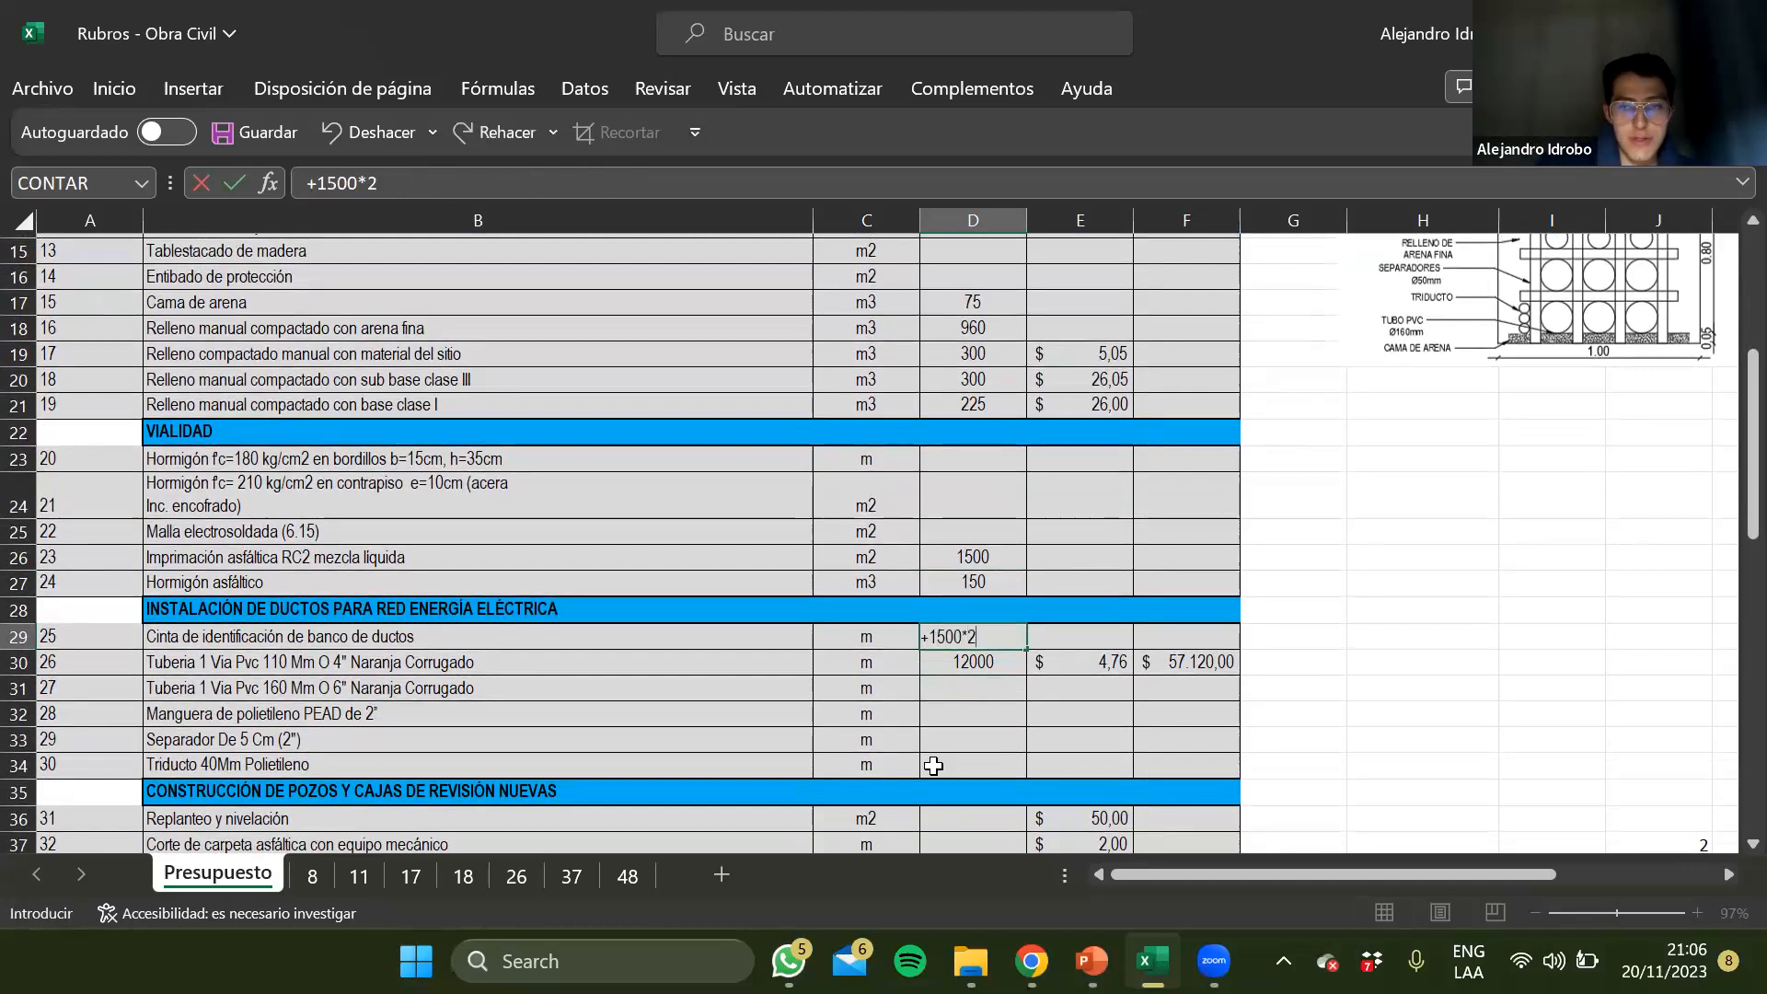
text(00*2)
scroll(933, 765, up, 2)
scroll(1049, 635, right, 3)
scroll(938, 627, left, 3)
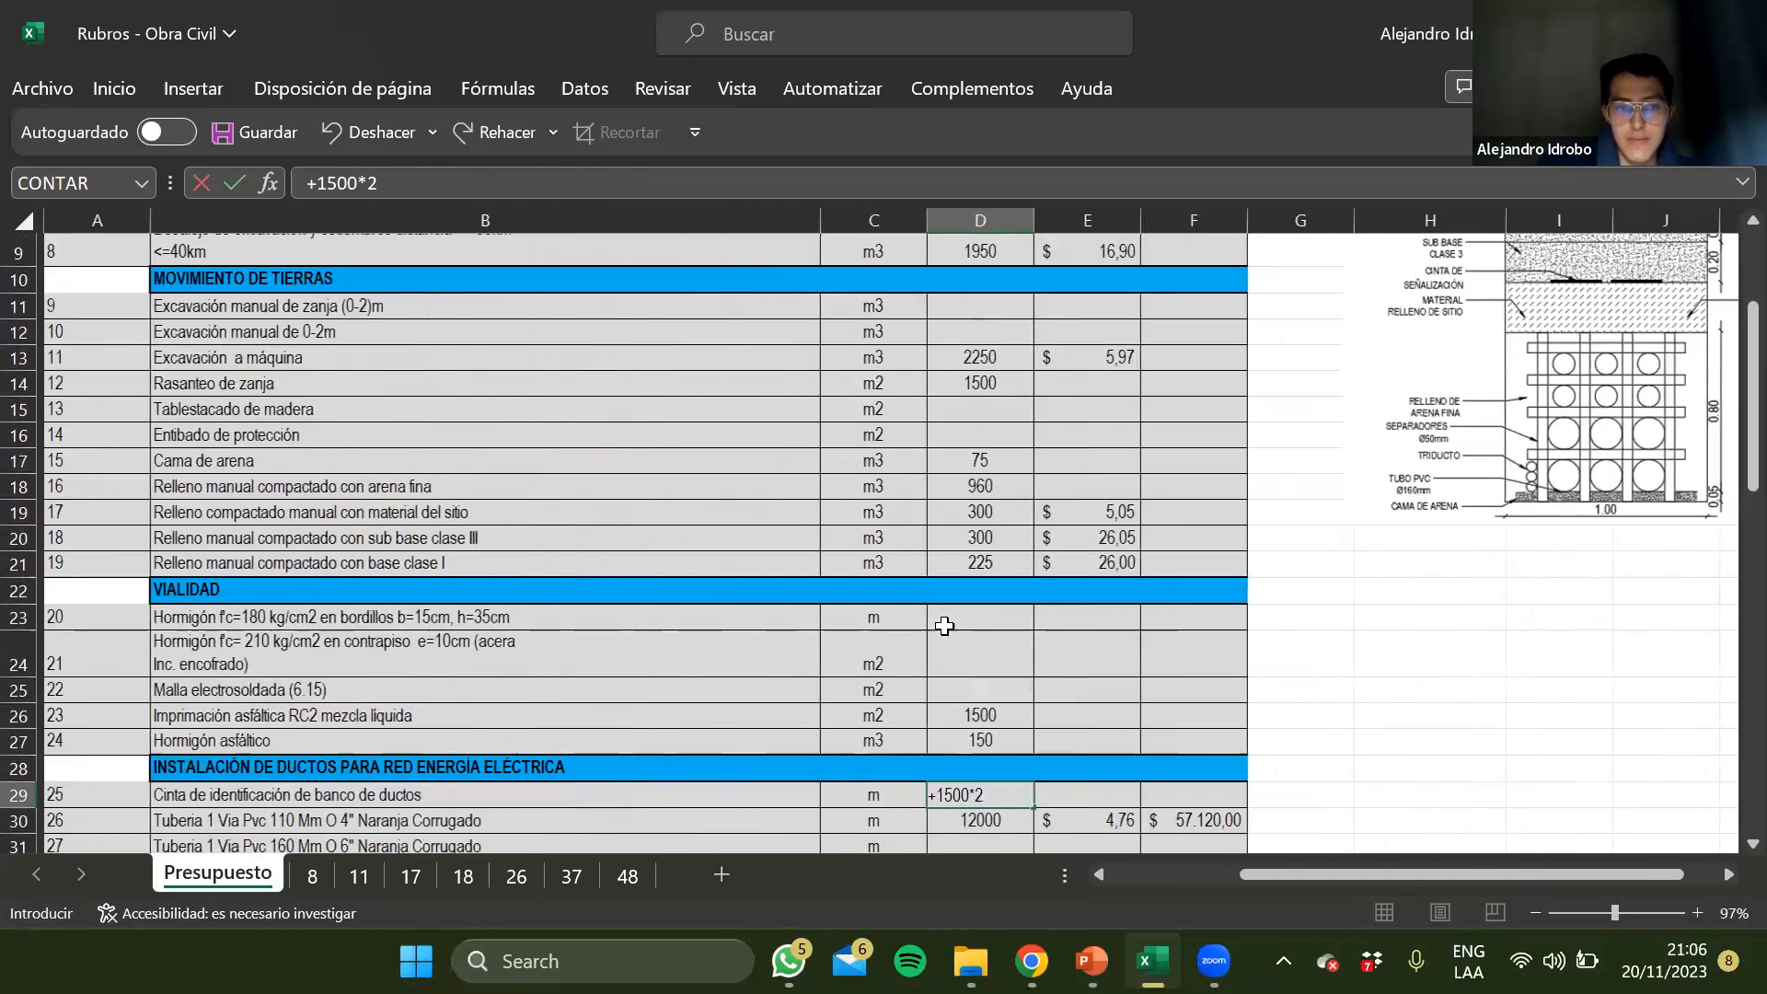
scroll(944, 626, down, 2)
key(Return)
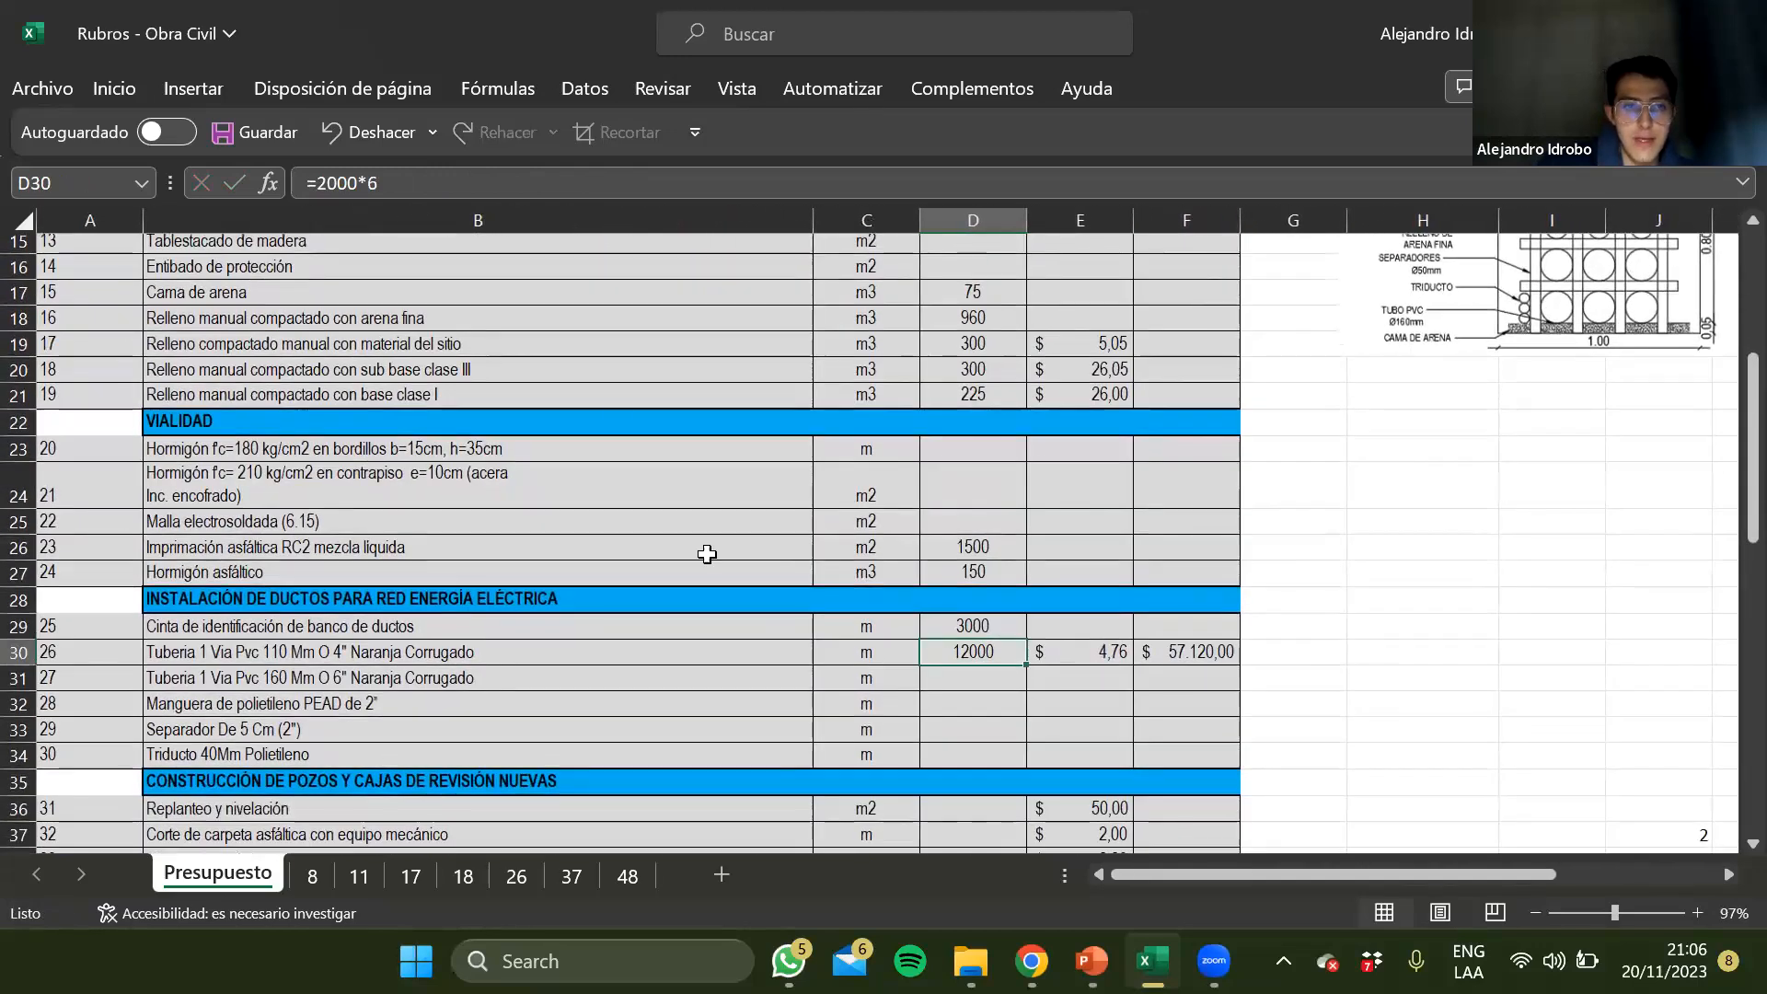
Set the length to 1500 in the 110 mm PVC pipe quantity formula in D30, making it 1500*6
click(323, 184)
key(Delete)
text(1)
key(Delete)
text(5)
scroll(859, 594, right, 2)
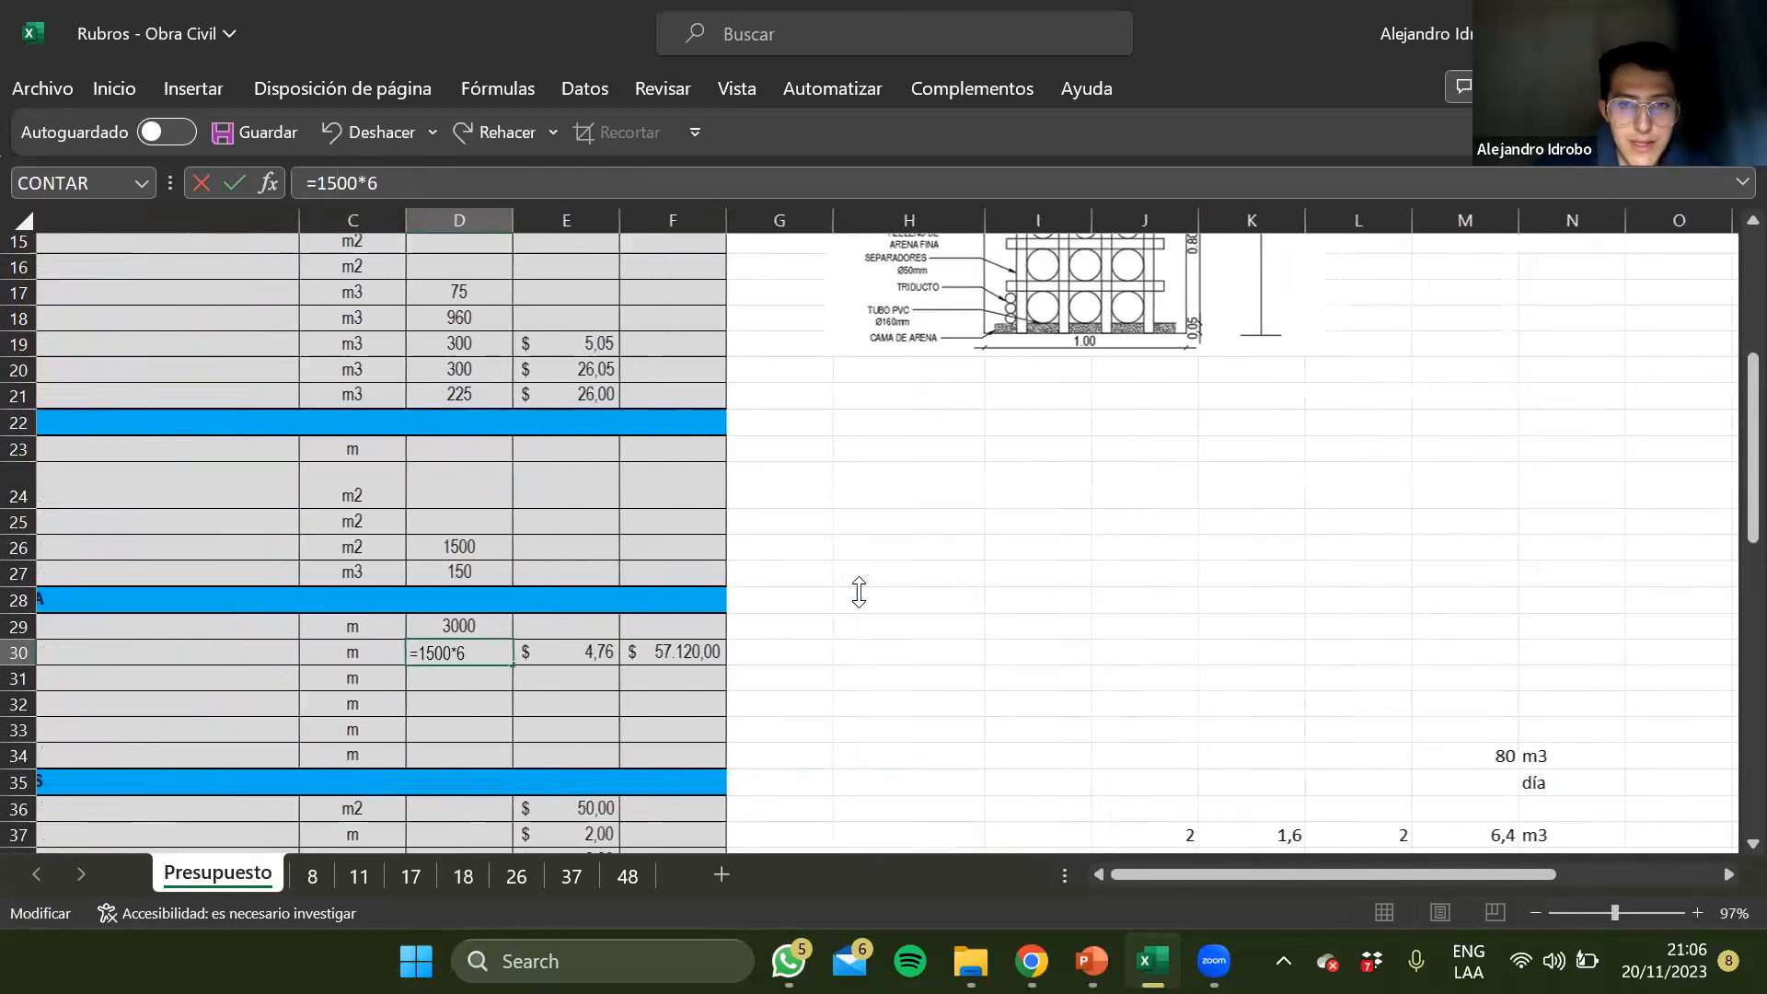
scroll(858, 594, up, 2)
scroll(742, 626, left, 3)
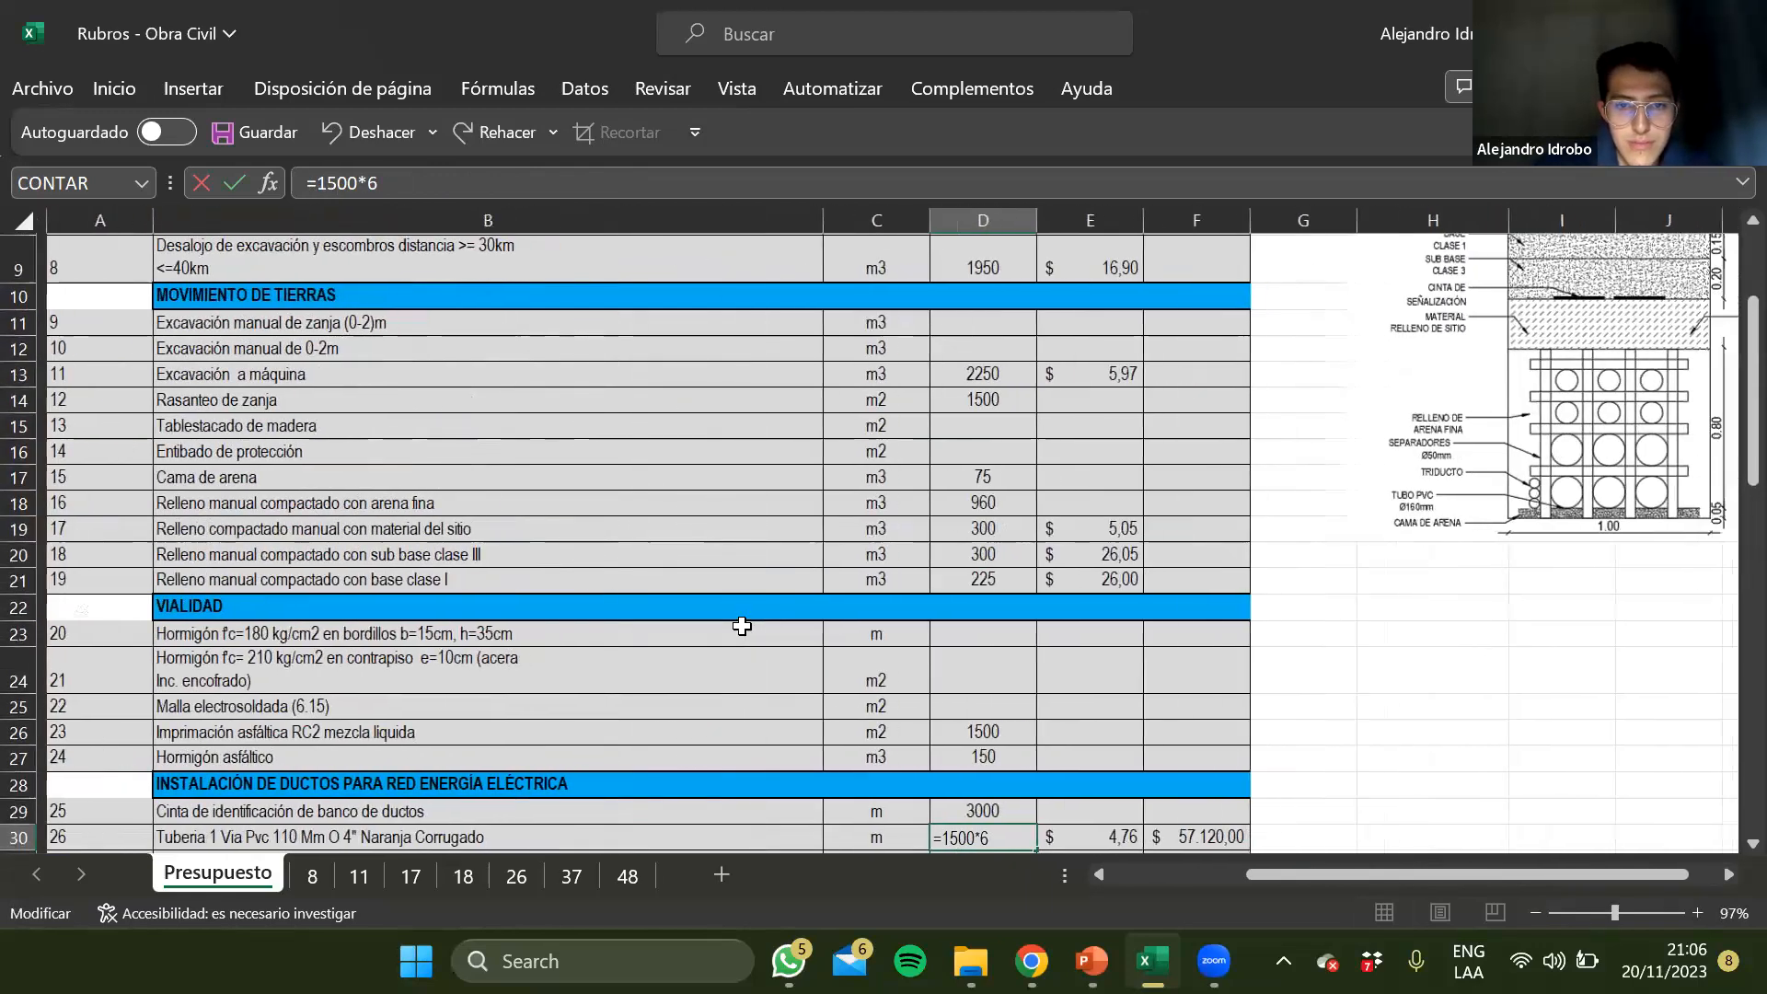
key(Return)
scroll(742, 626, right, 3)
scroll(742, 625, left, 3)
scroll(742, 625, left, 3)
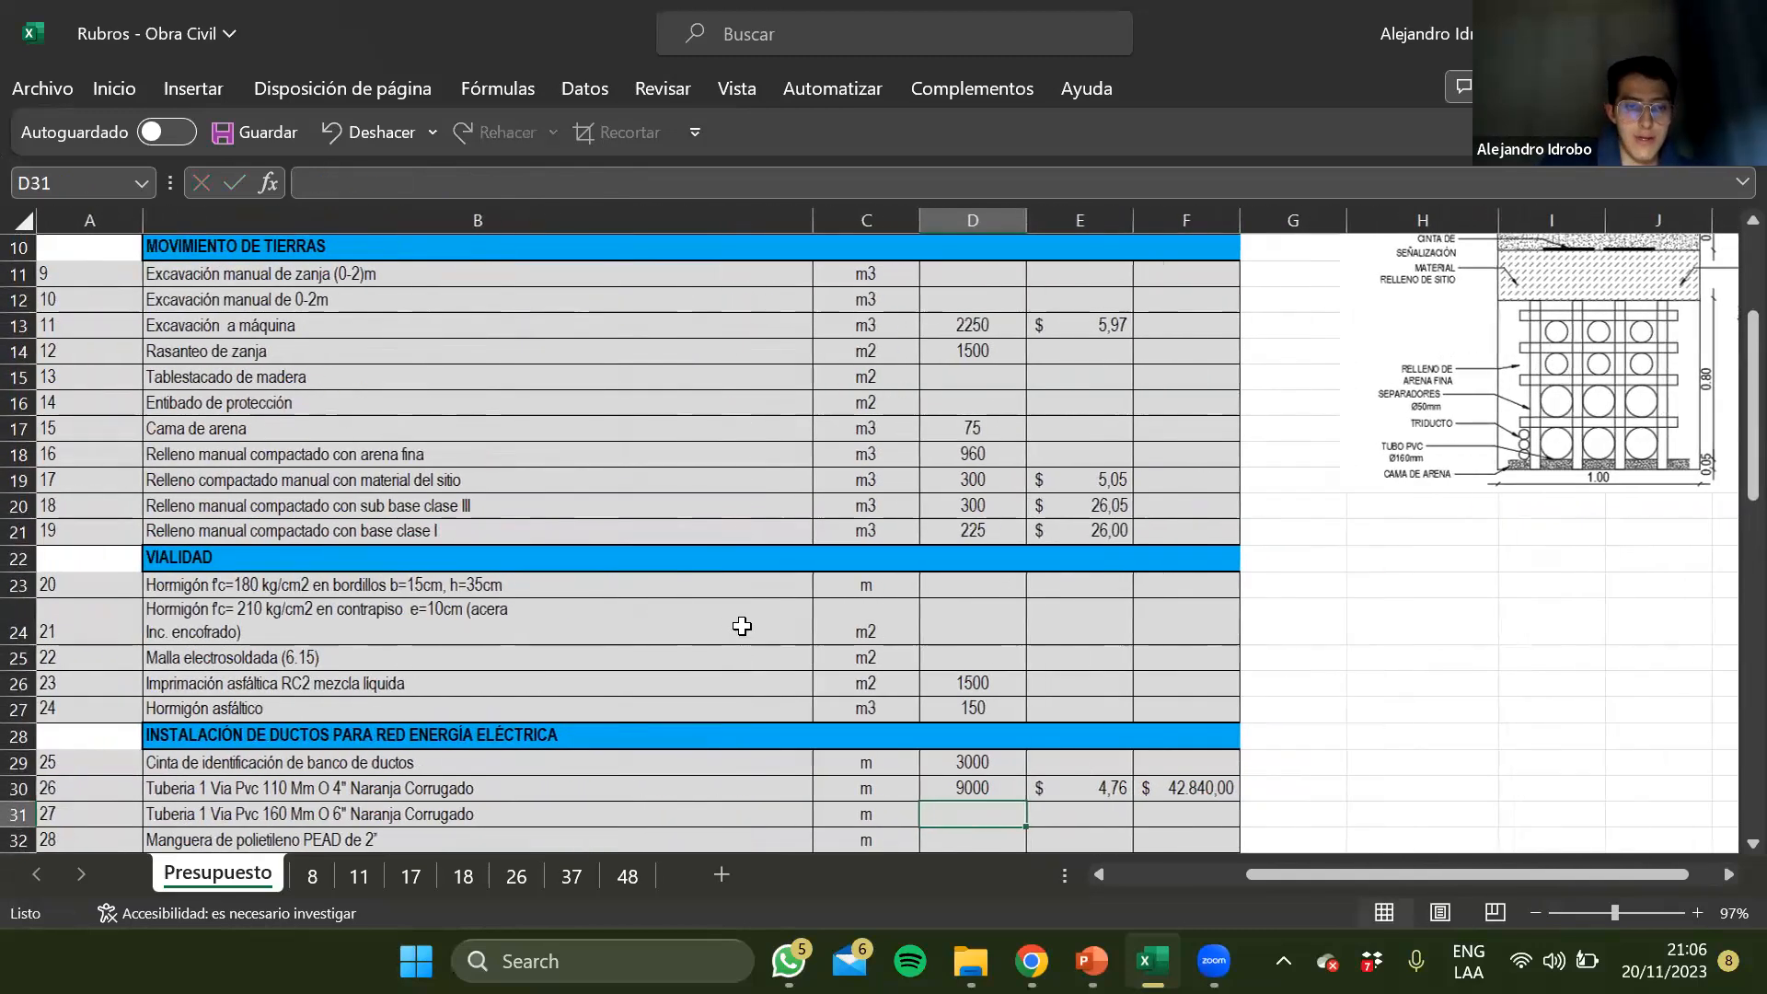
Copy the 110 mm pipe quantity formula from D30 to the 160 mm PVC pipe row in D31
key(Up)
key(ctrl+c)
key(Down)
key(ctrl+v)
key(Down)
key(Up)
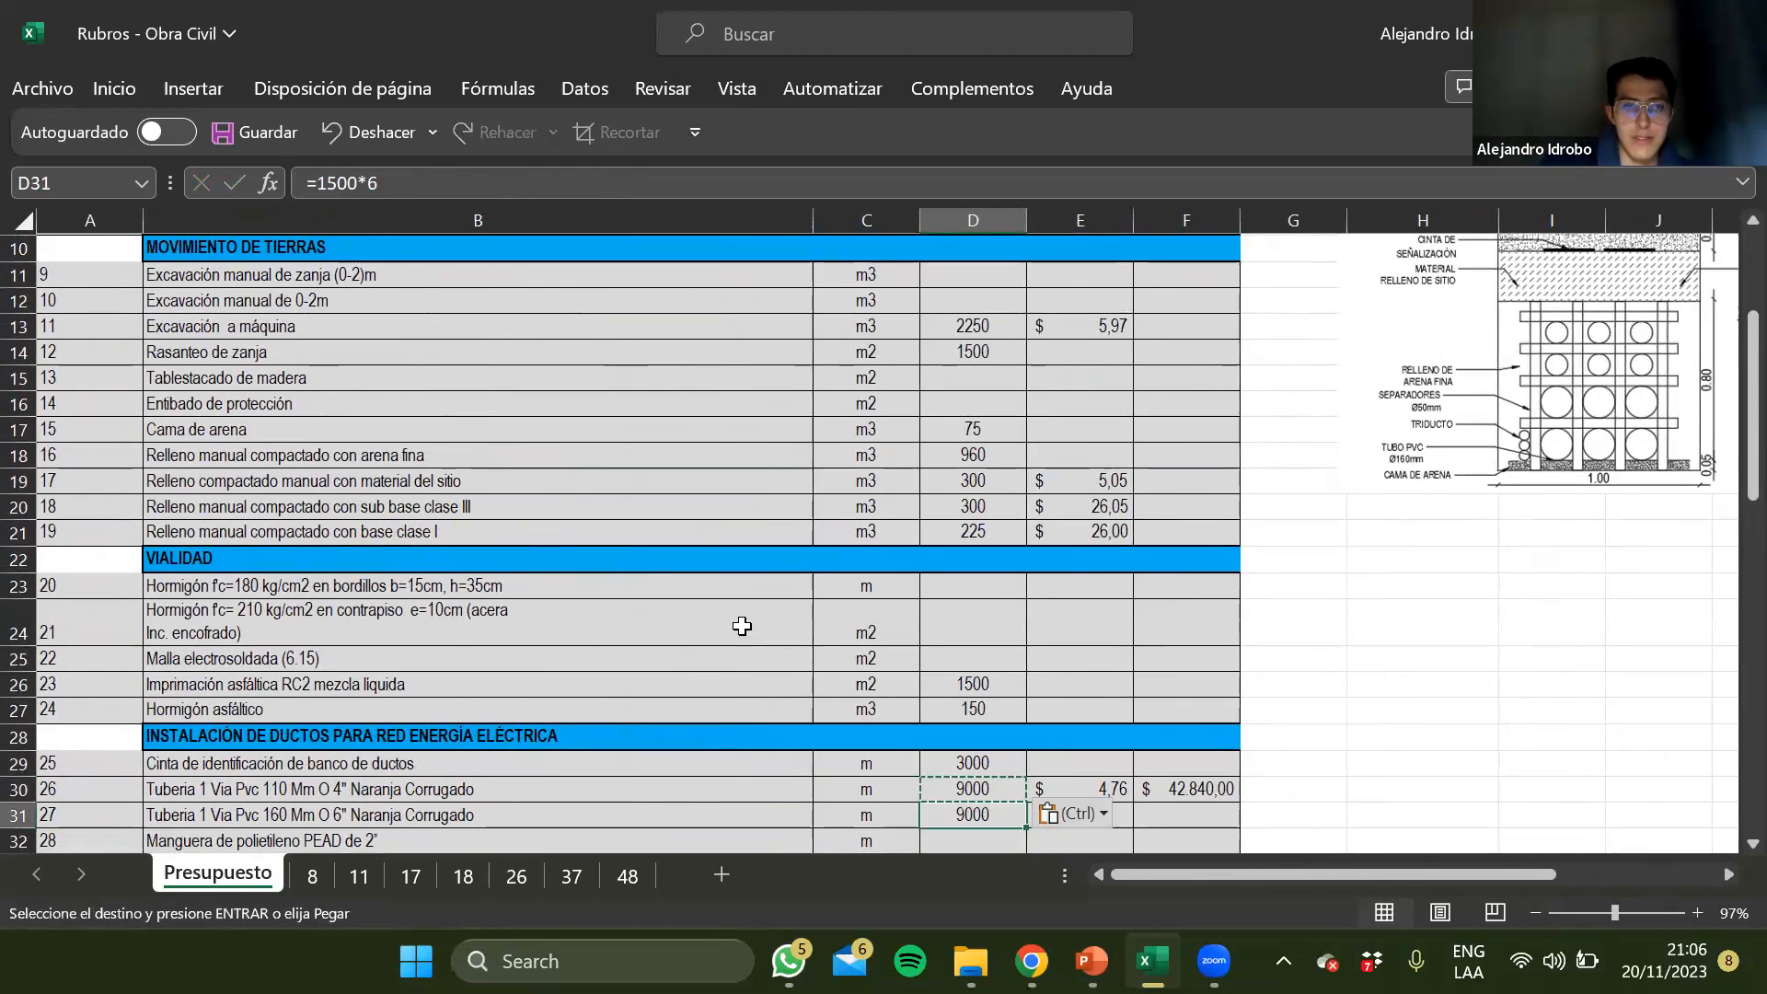
Enter a quantity of 1500 for Manguera de polietileno PEAD de 2" in D32
scroll(742, 626, down, 2)
key(Right)
key(Left)
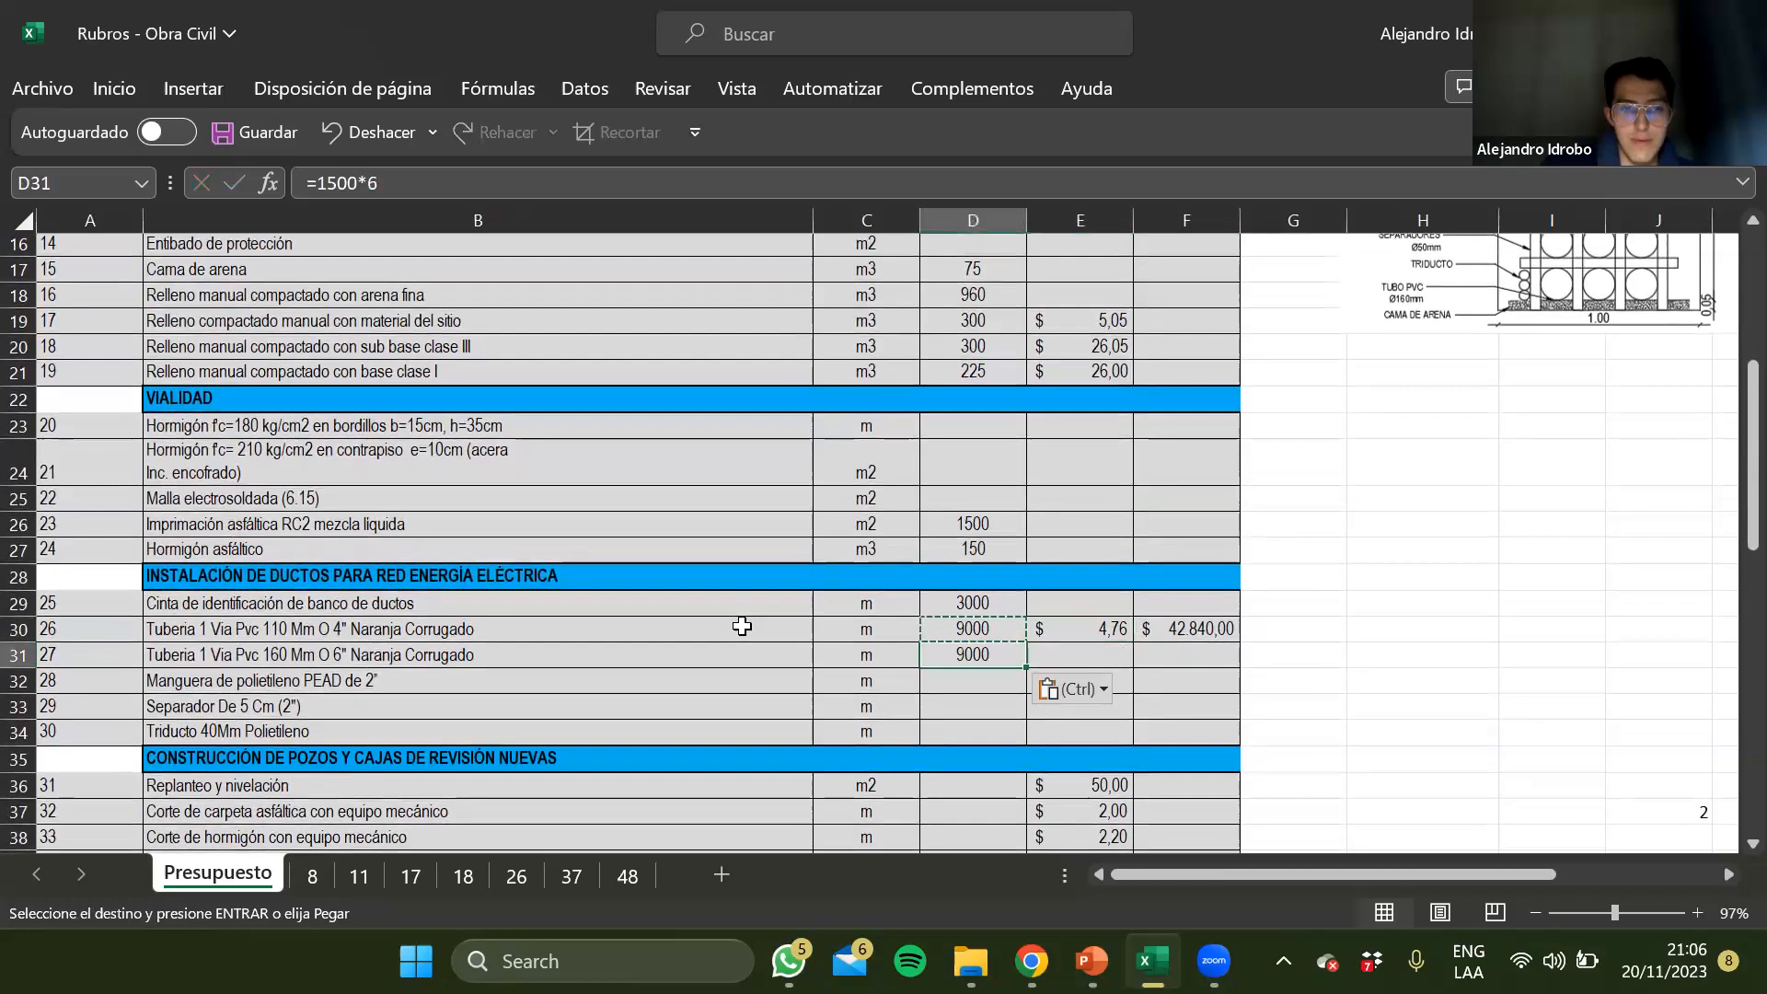
key(Down)
key(Escape)
key(Up)
key(Down)
text(15)
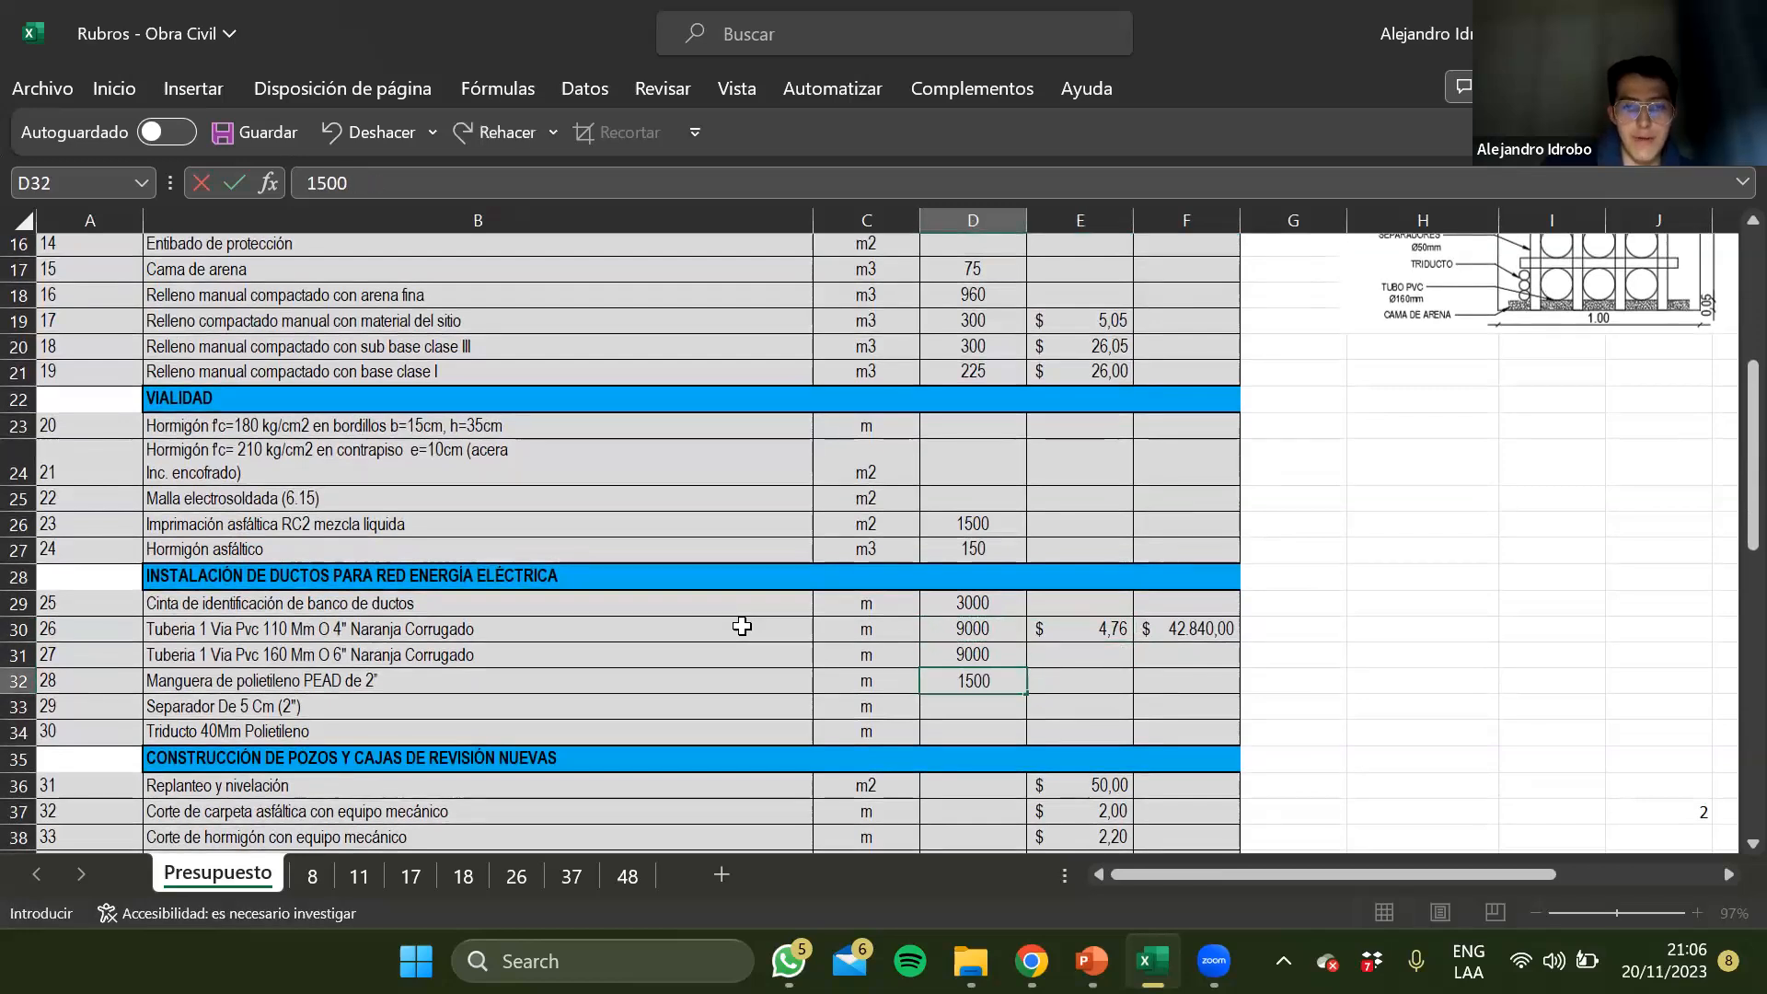
key(Return)
key(Left)
key(Left)
key(Left)
key(Right)
key(Right)
key(Right)
Enter the trench length 1500 in I21 and the divisor 3 in I22, below the trench section drawing
scroll(742, 626, right, 3)
scroll(742, 625, up, 3)
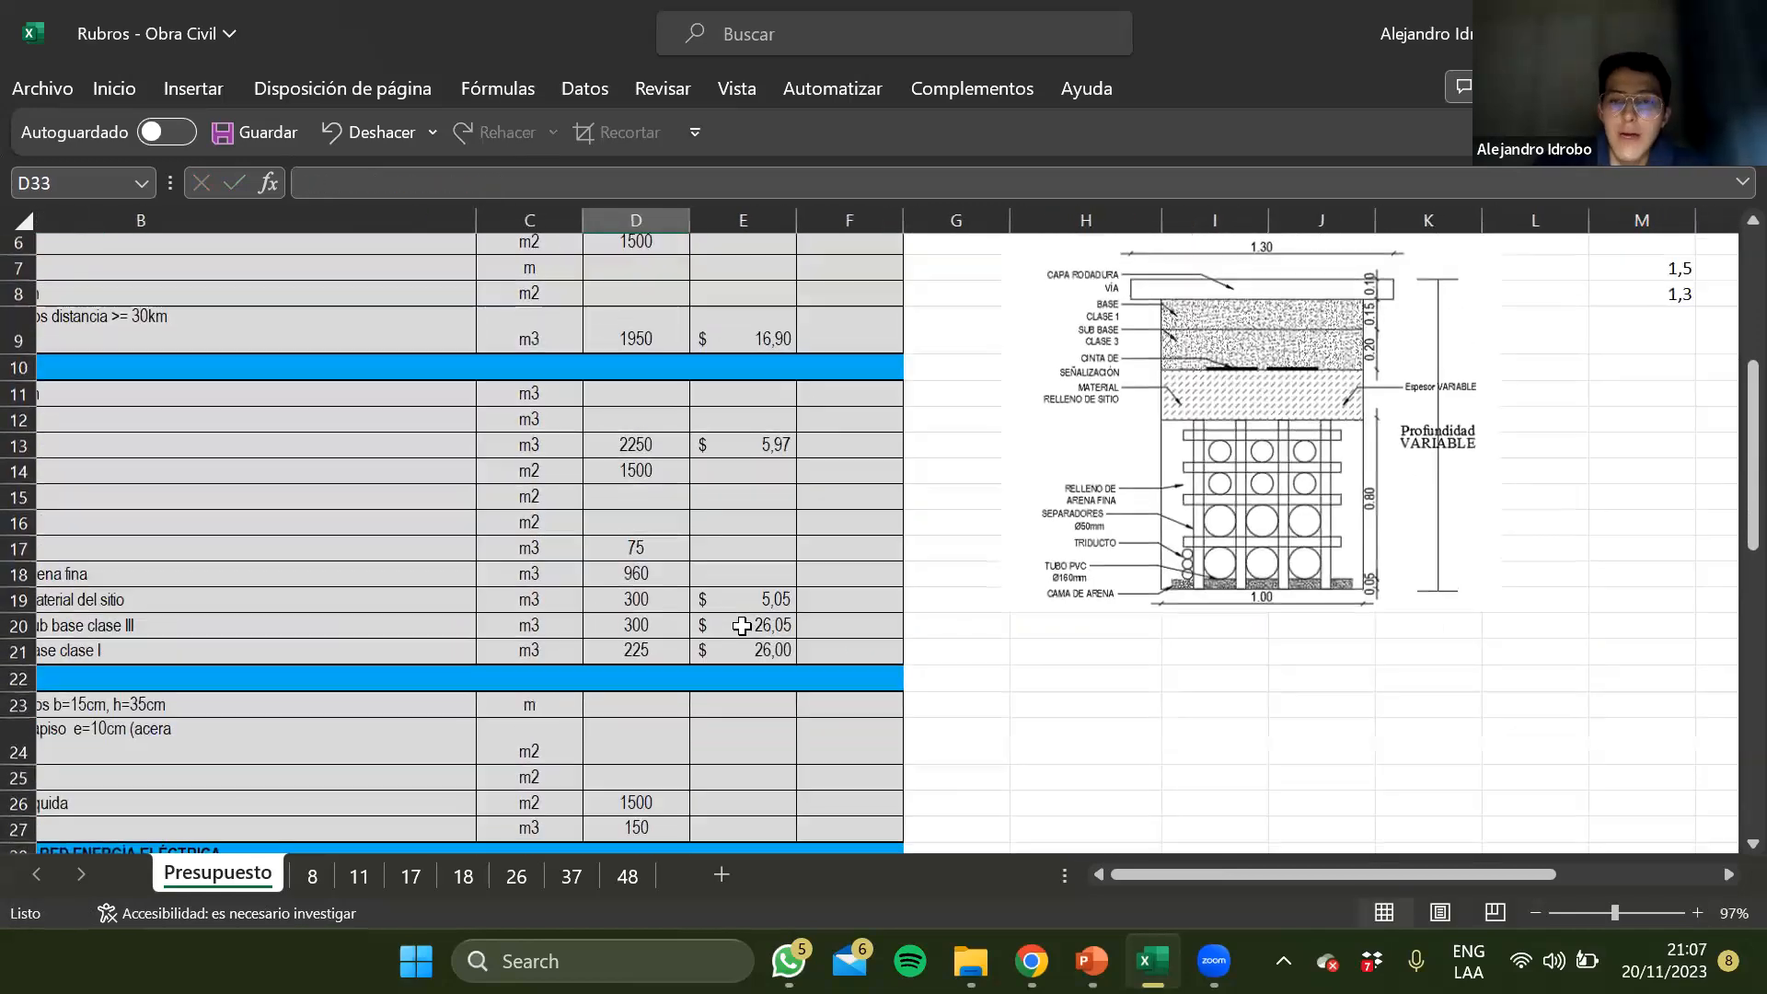
click(1277, 681)
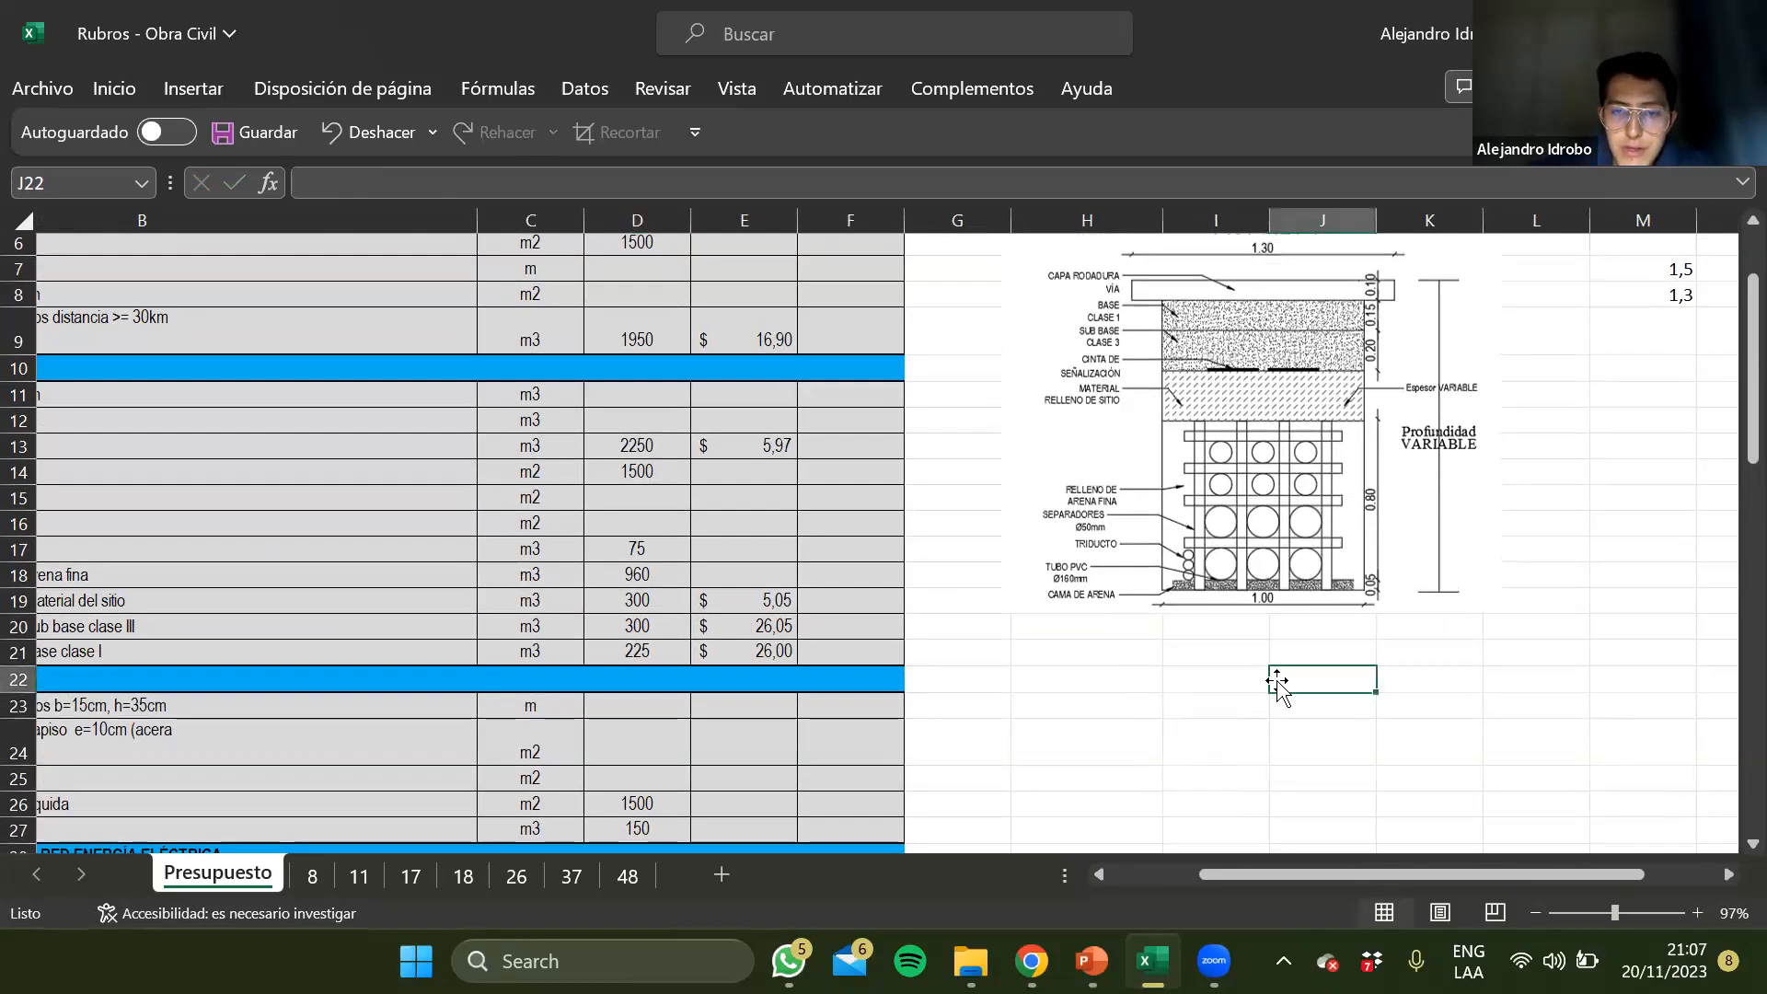
click(1224, 653)
scroll(1335, 714, right, 2)
click(1432, 527)
click(1016, 679)
key(Up)
text(1)
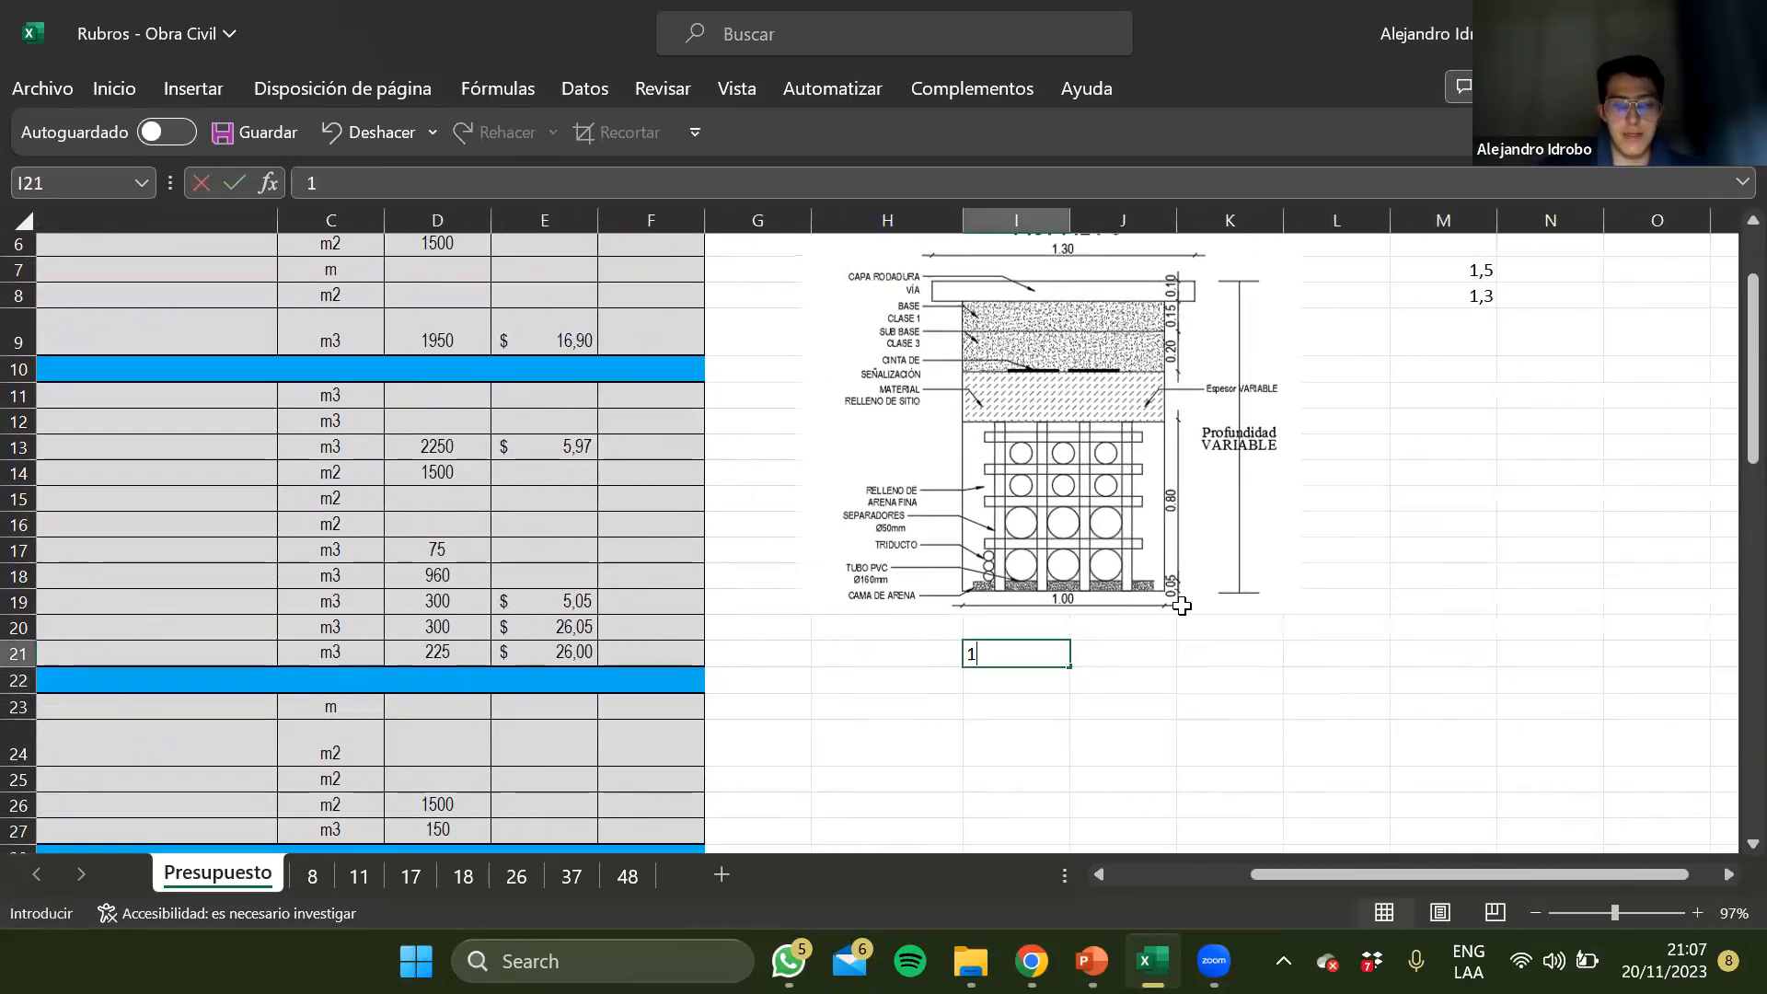
text(500)
key(Return)
text(3)
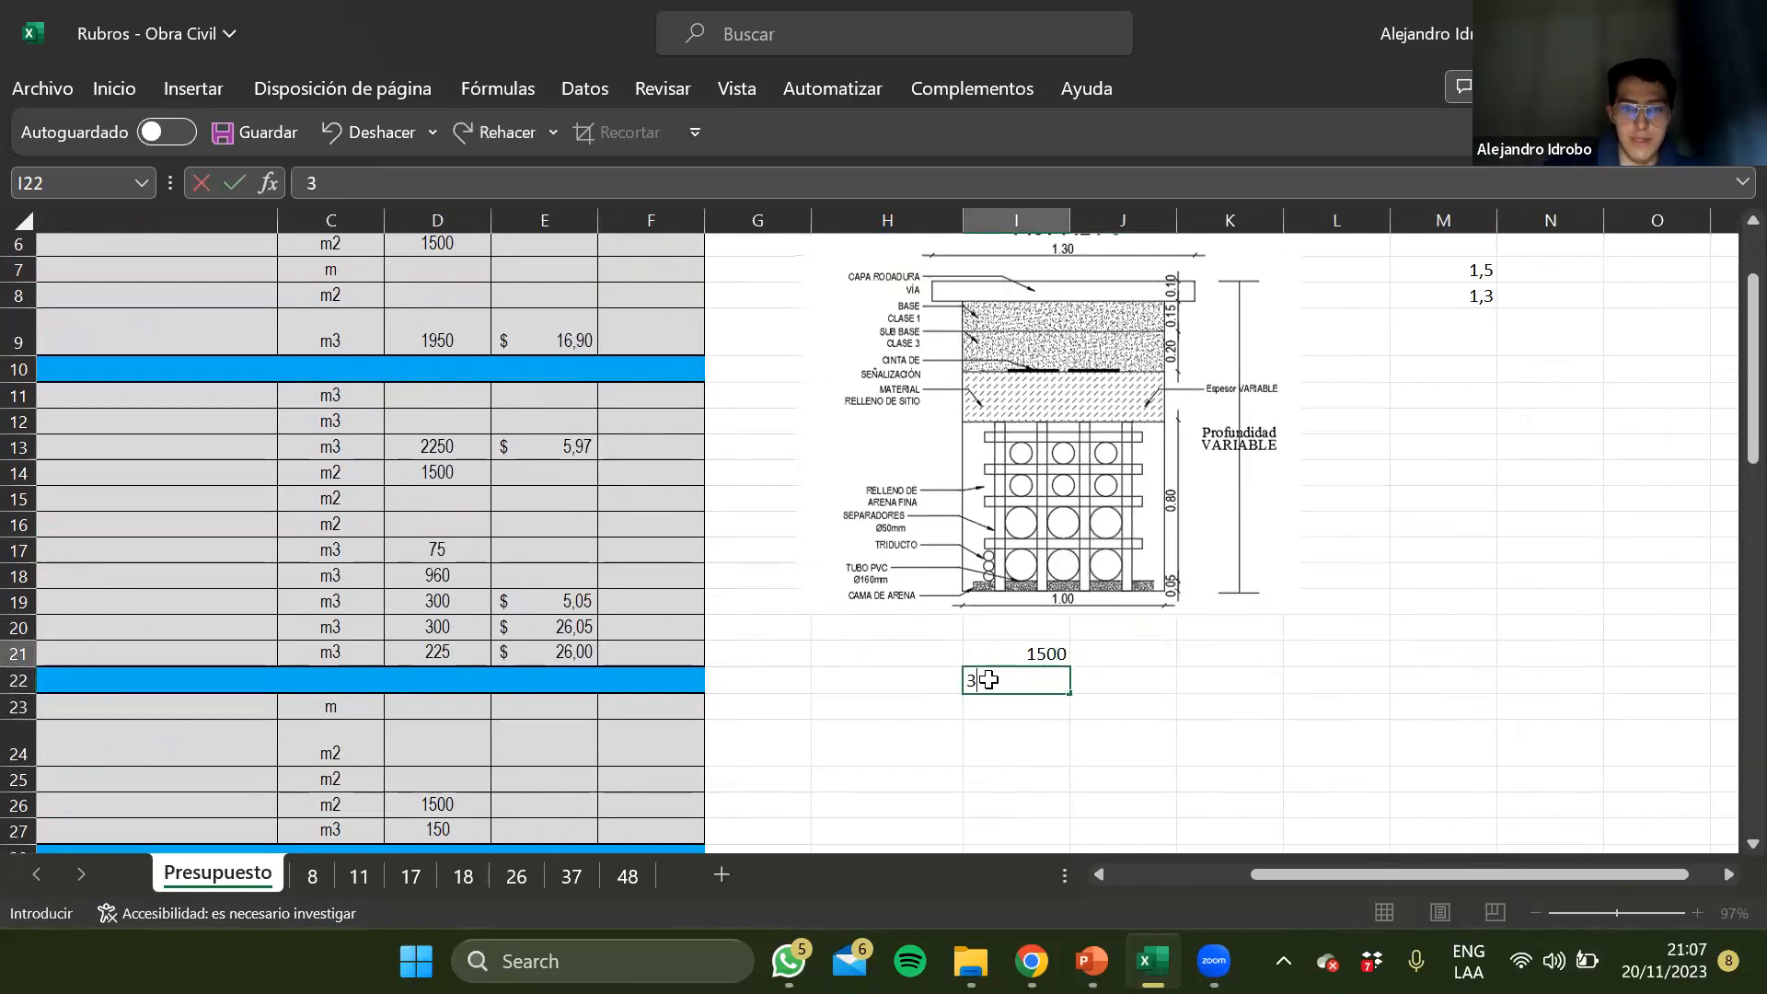
key(Return)
Divide the trench length by 3 in I23 with the formula +I21/I22
text(+)
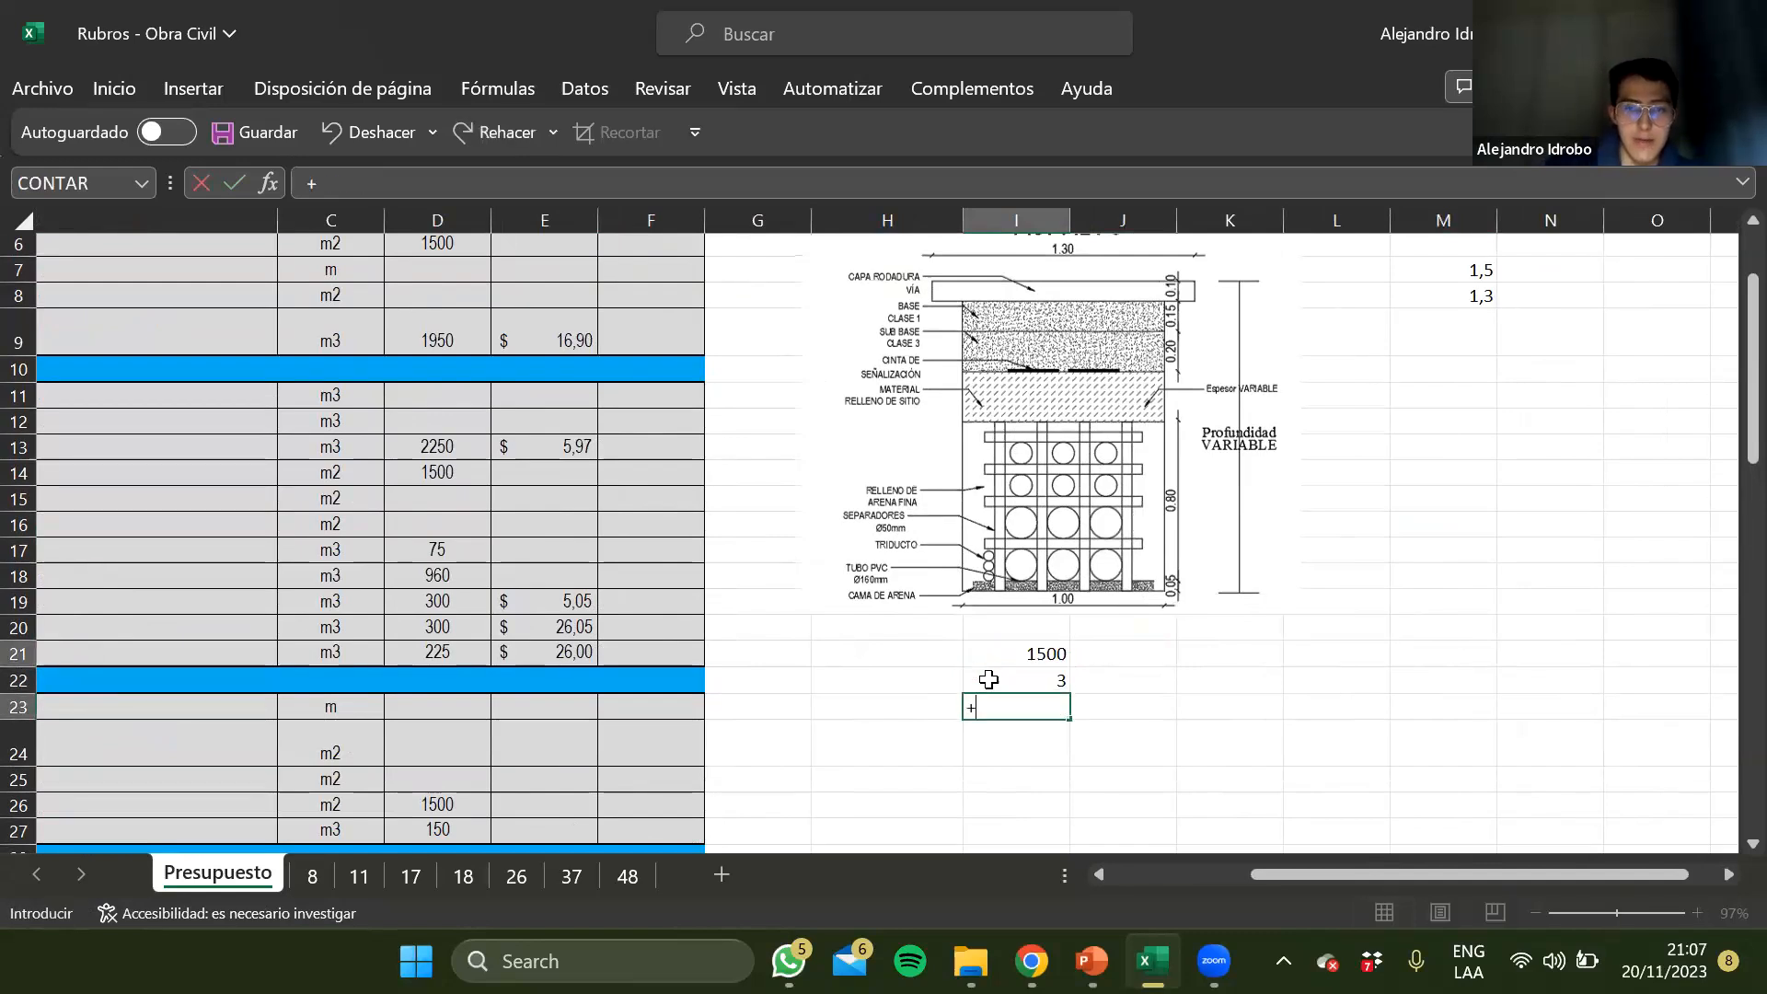
key(Up)
key(Up)
text(/)
click(989, 679)
key(Return)
key(Up)
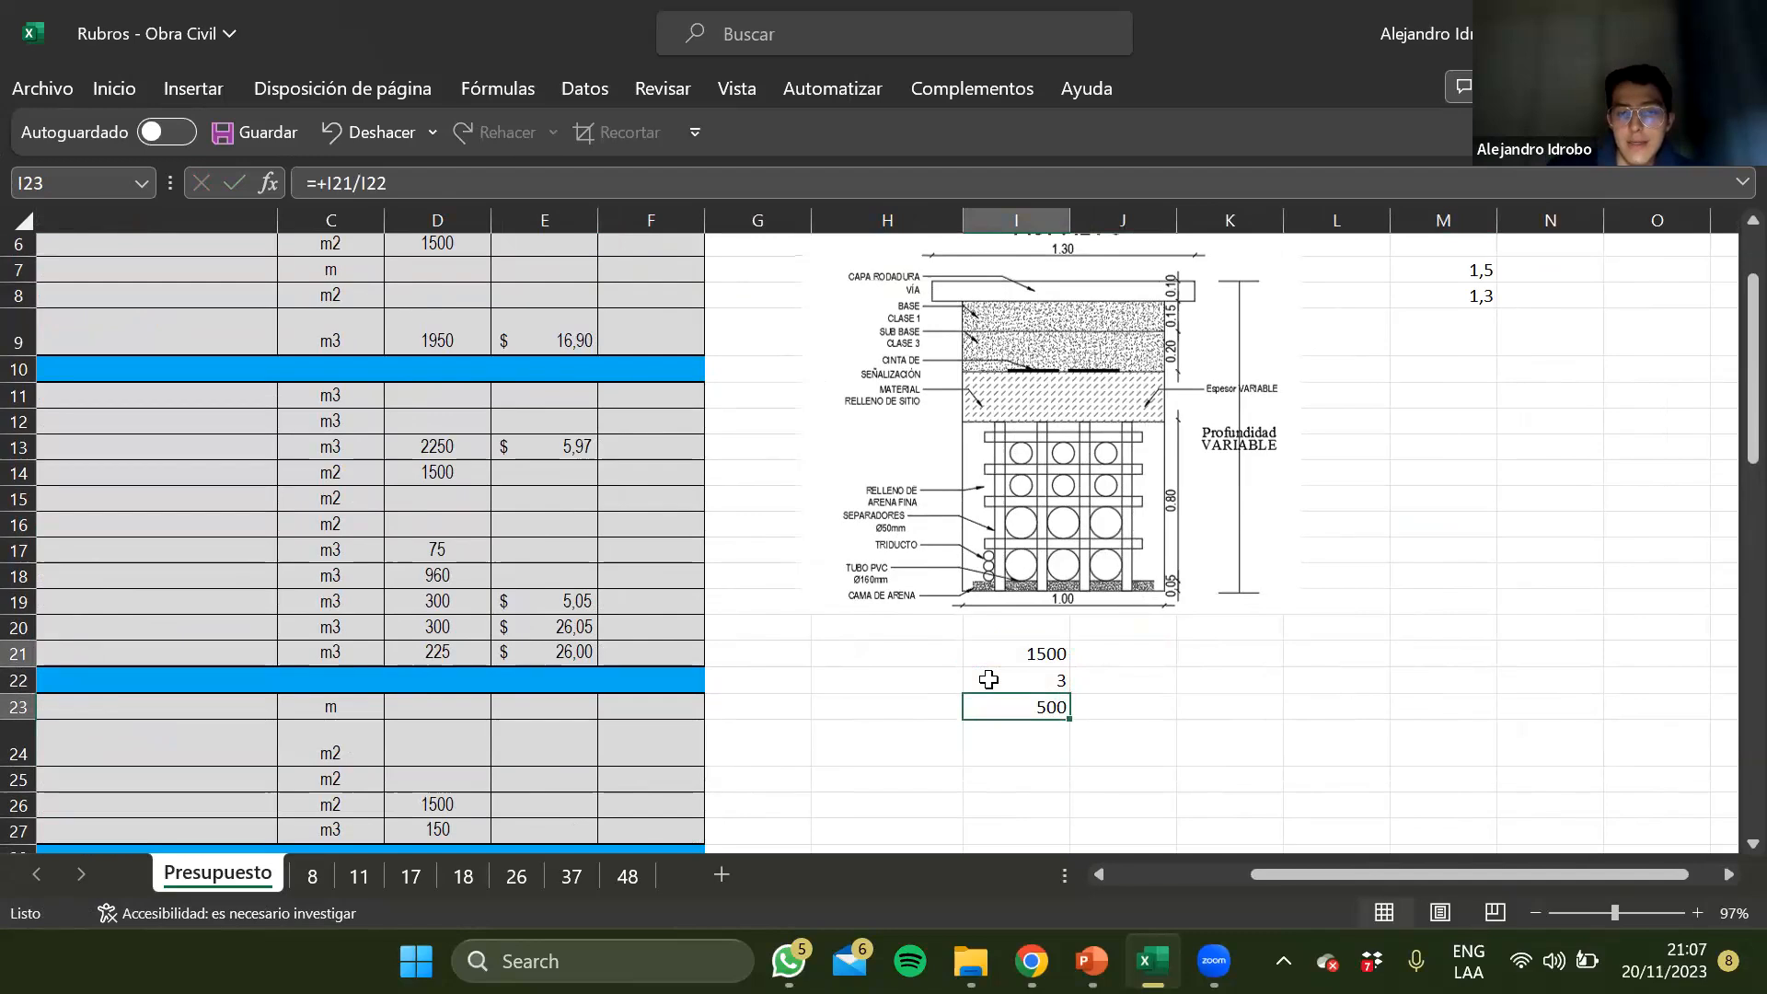
Calculate the separator length per set in K21 with the formula 4*0,85+4*0,8
click(1046, 729)
click(1150, 737)
click(1063, 740)
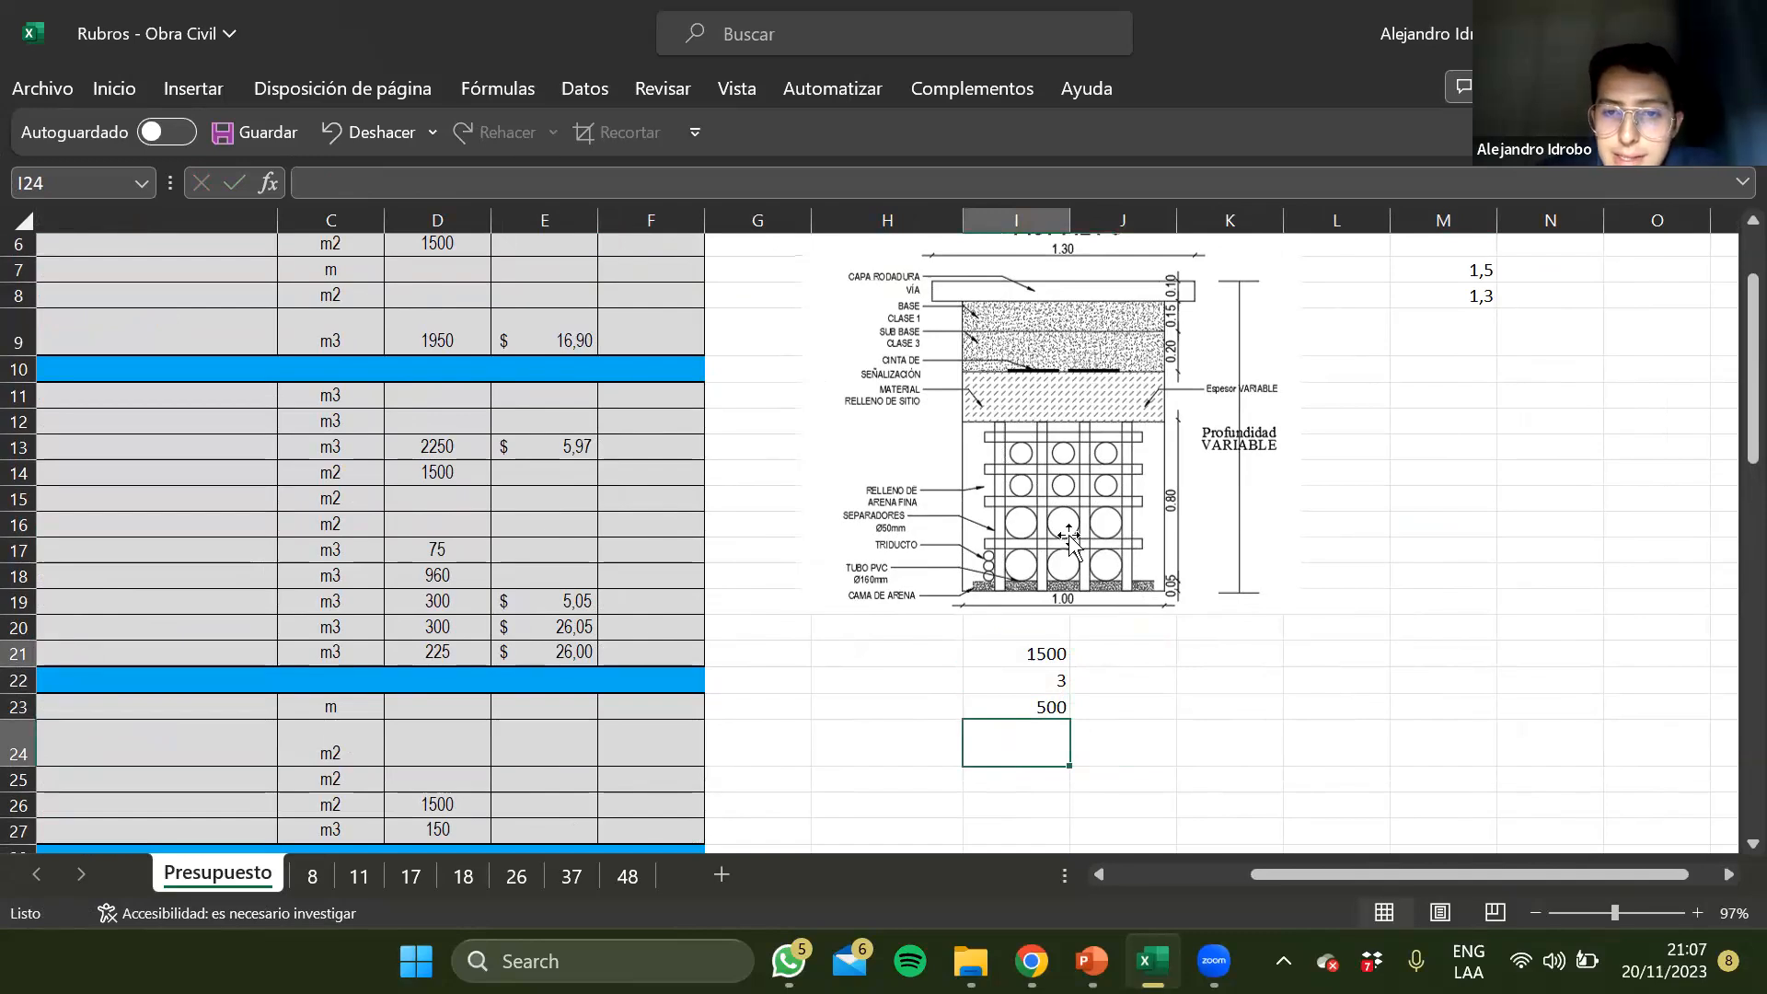
click(1280, 630)
click(1250, 650)
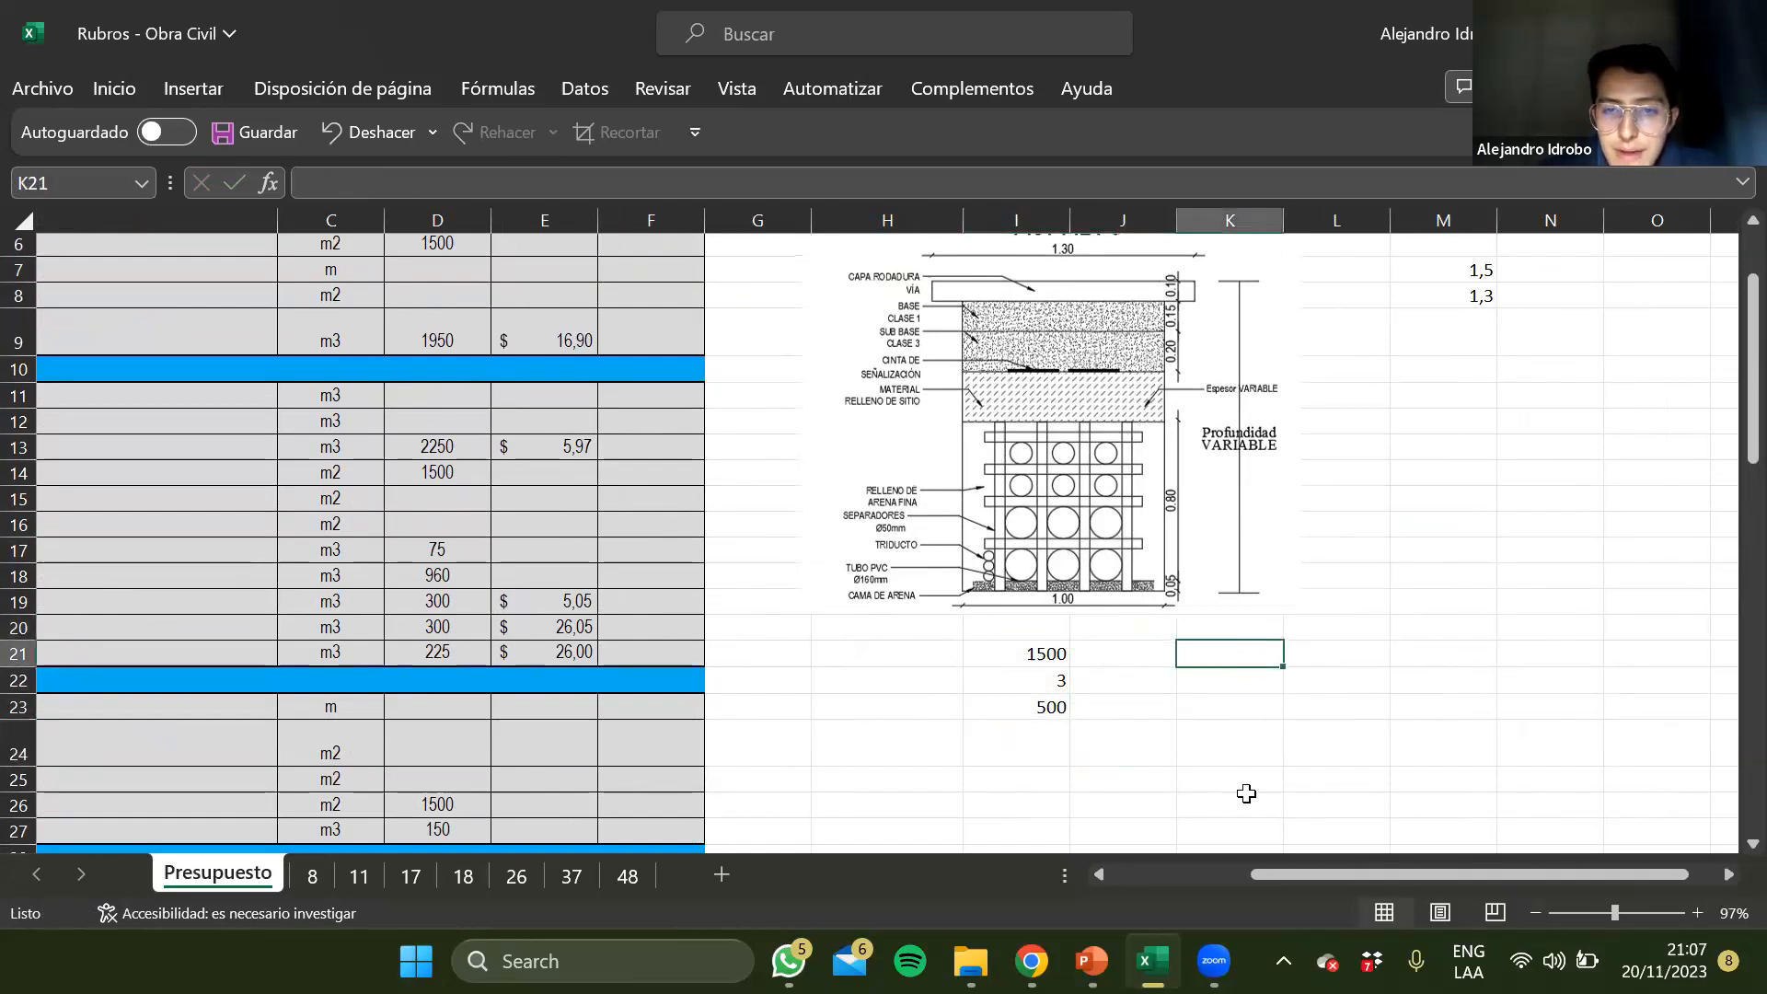
text(+4*0,85+4)
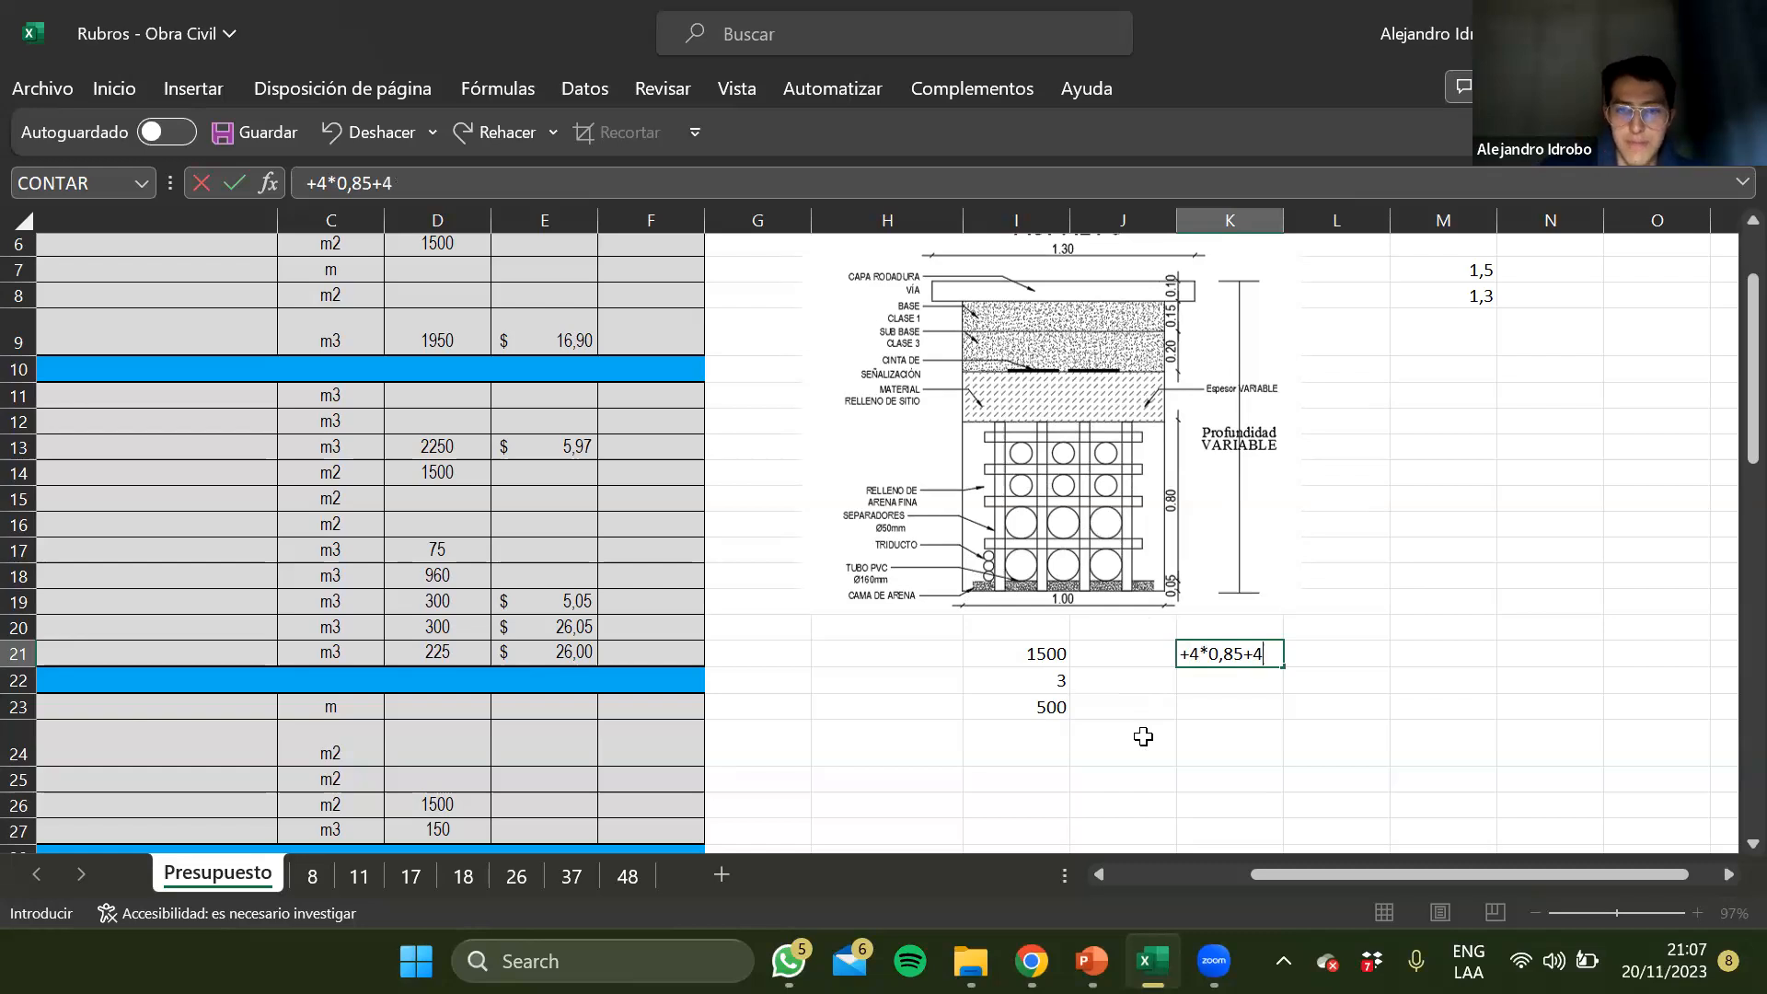
key(Return)
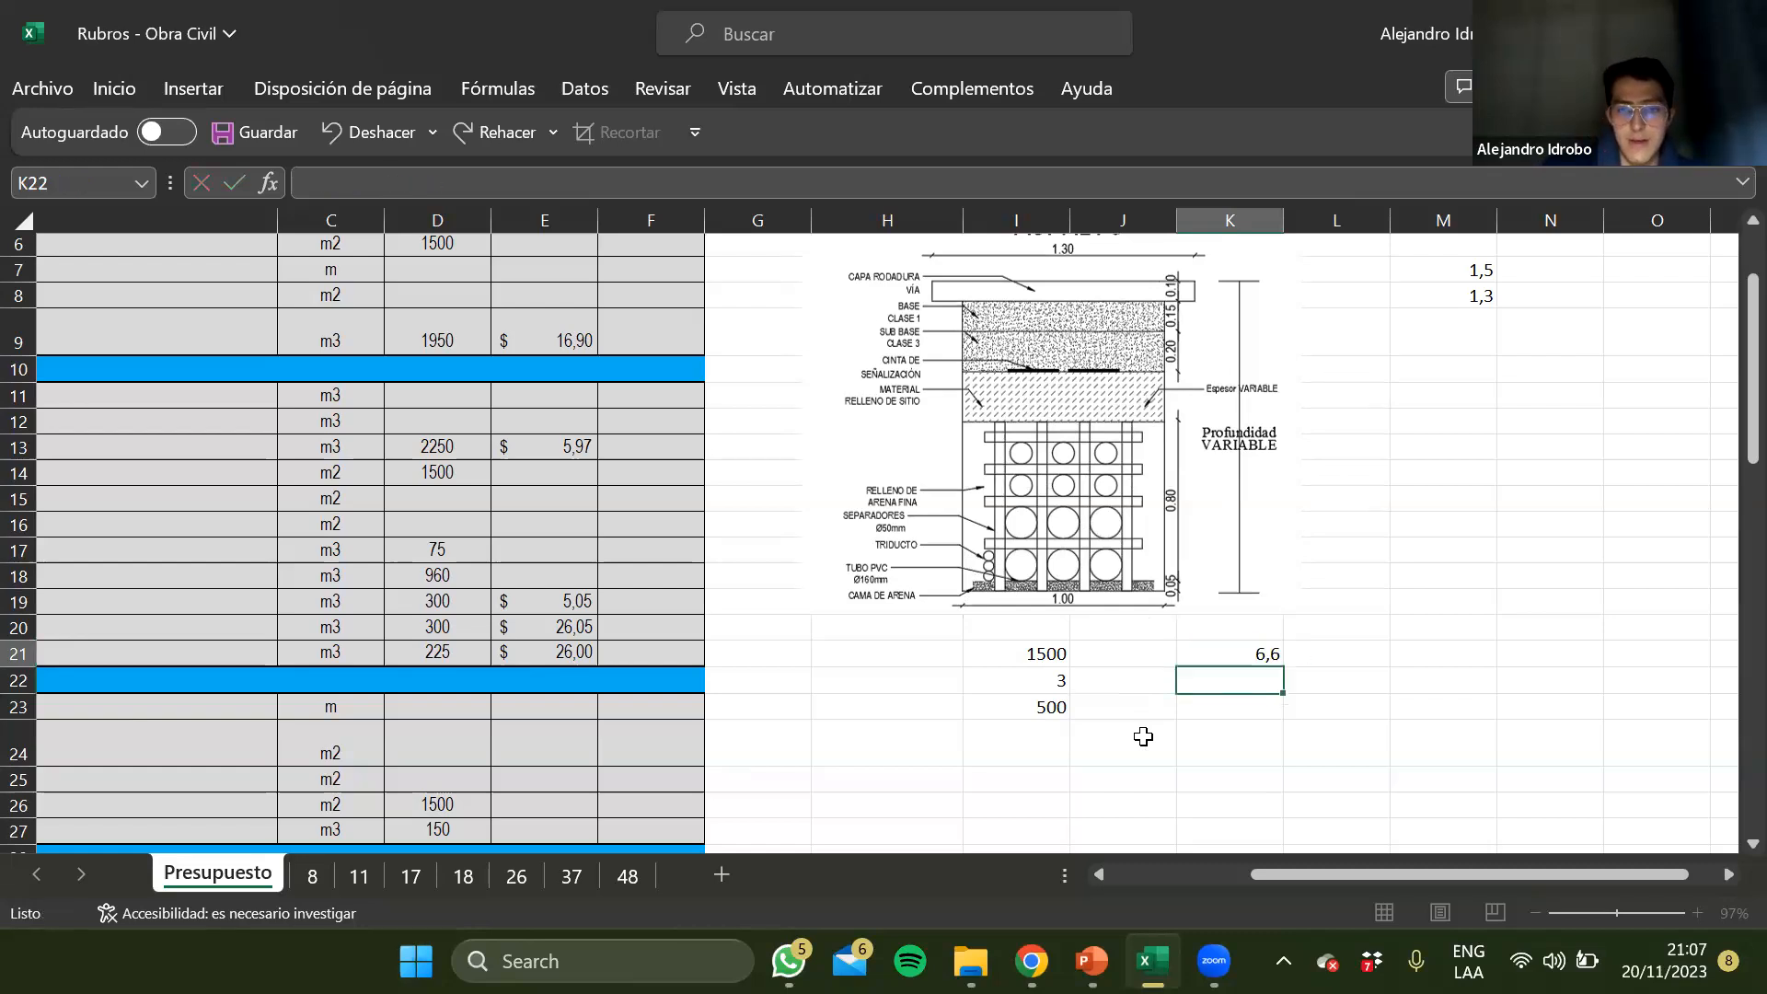
key(Up)
key(Down)
Calculate the total separator length in K23 with the formula +I23*K21
key(Down)
key(Up)
key(Up)
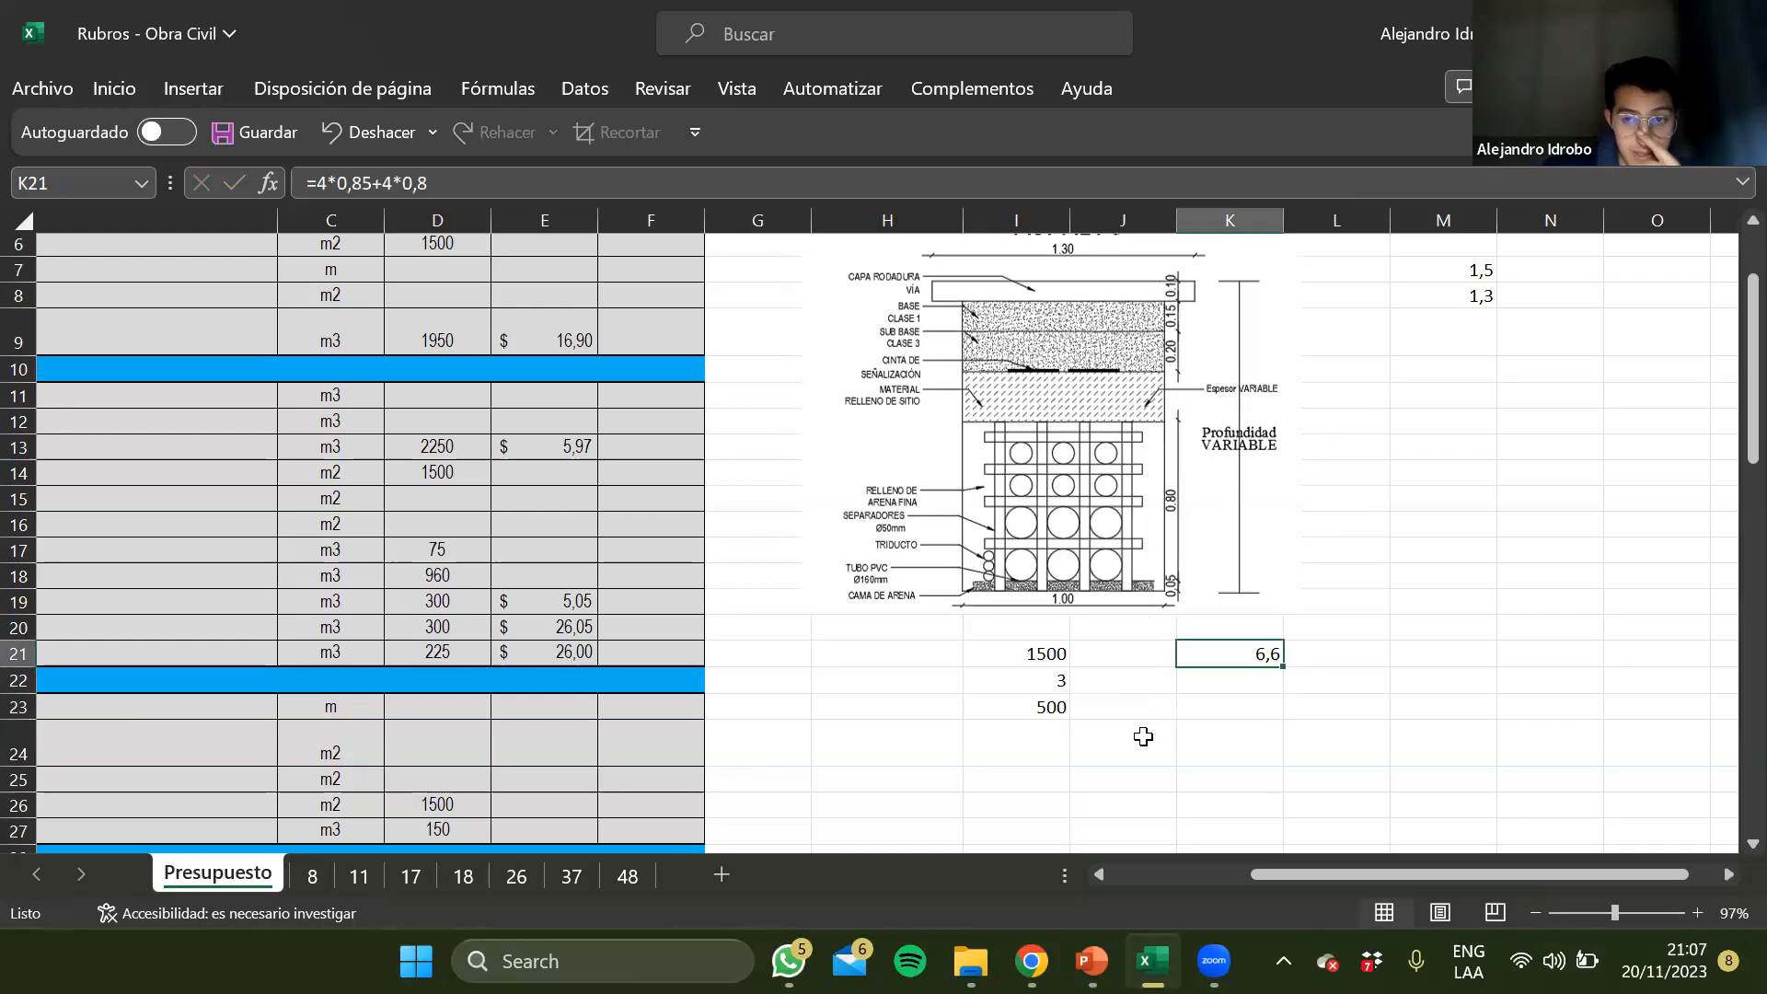
key(Down)
key(Down)
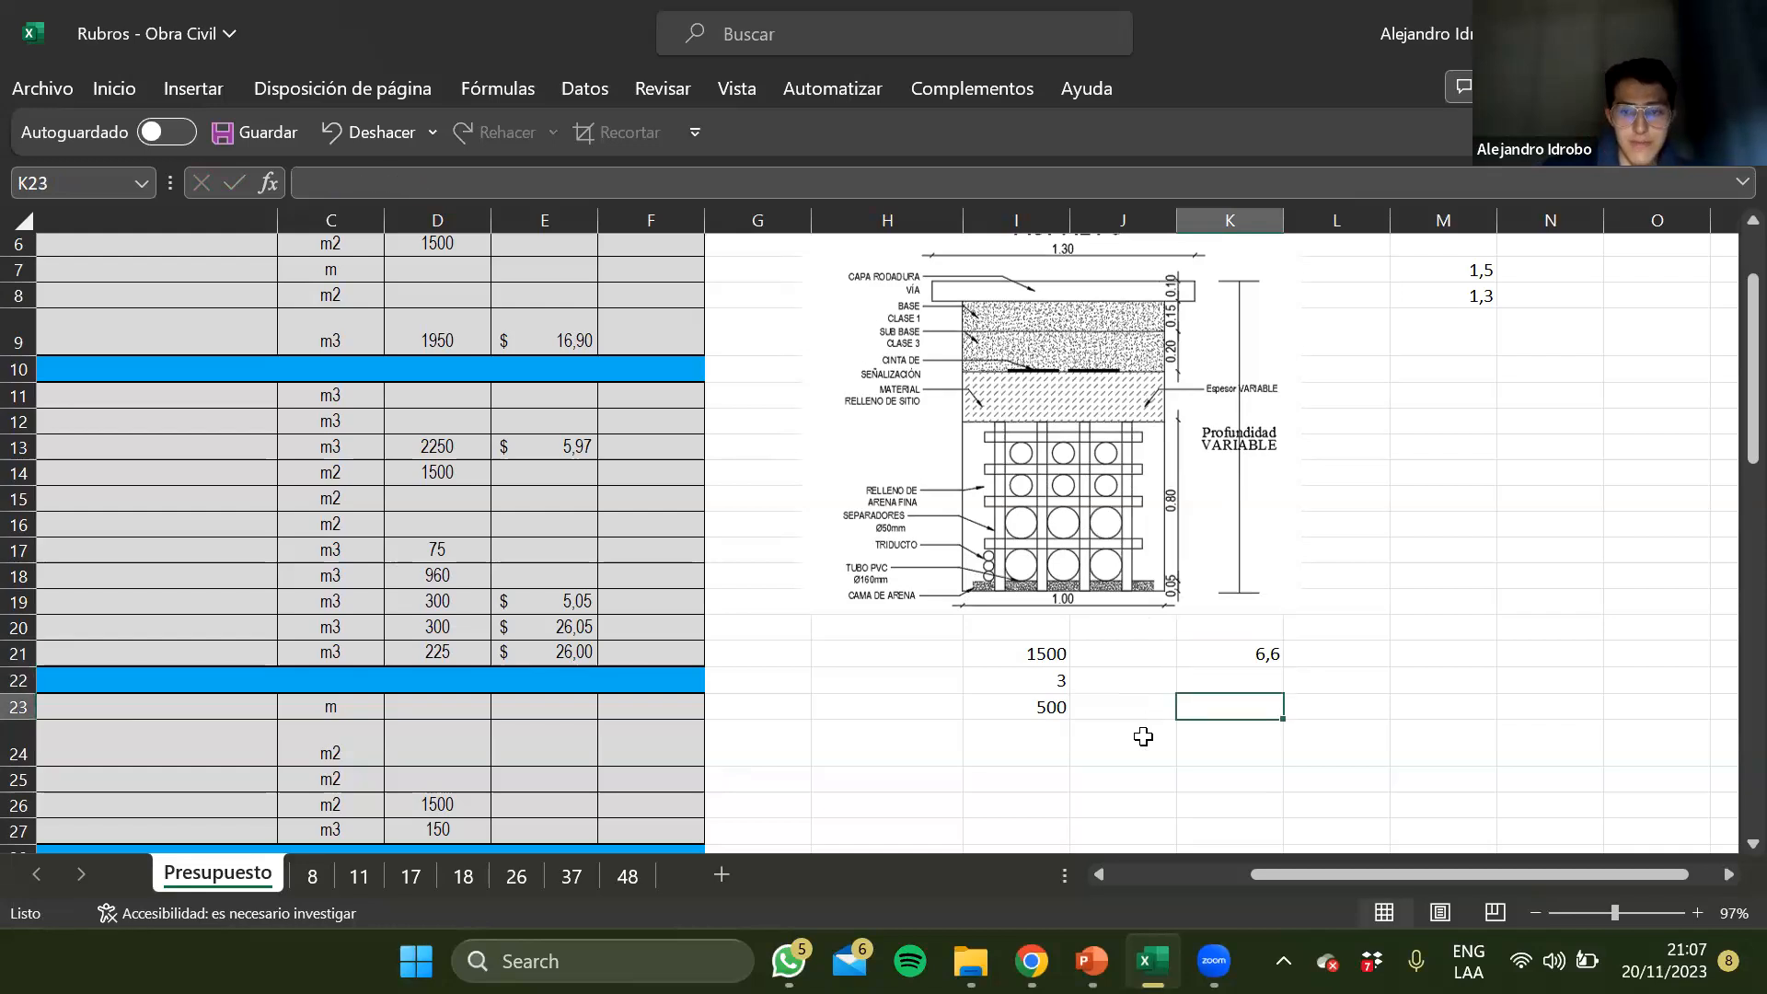
text(+)
key(Left)
key(Left)
text(*)
key(Up)
key(Up)
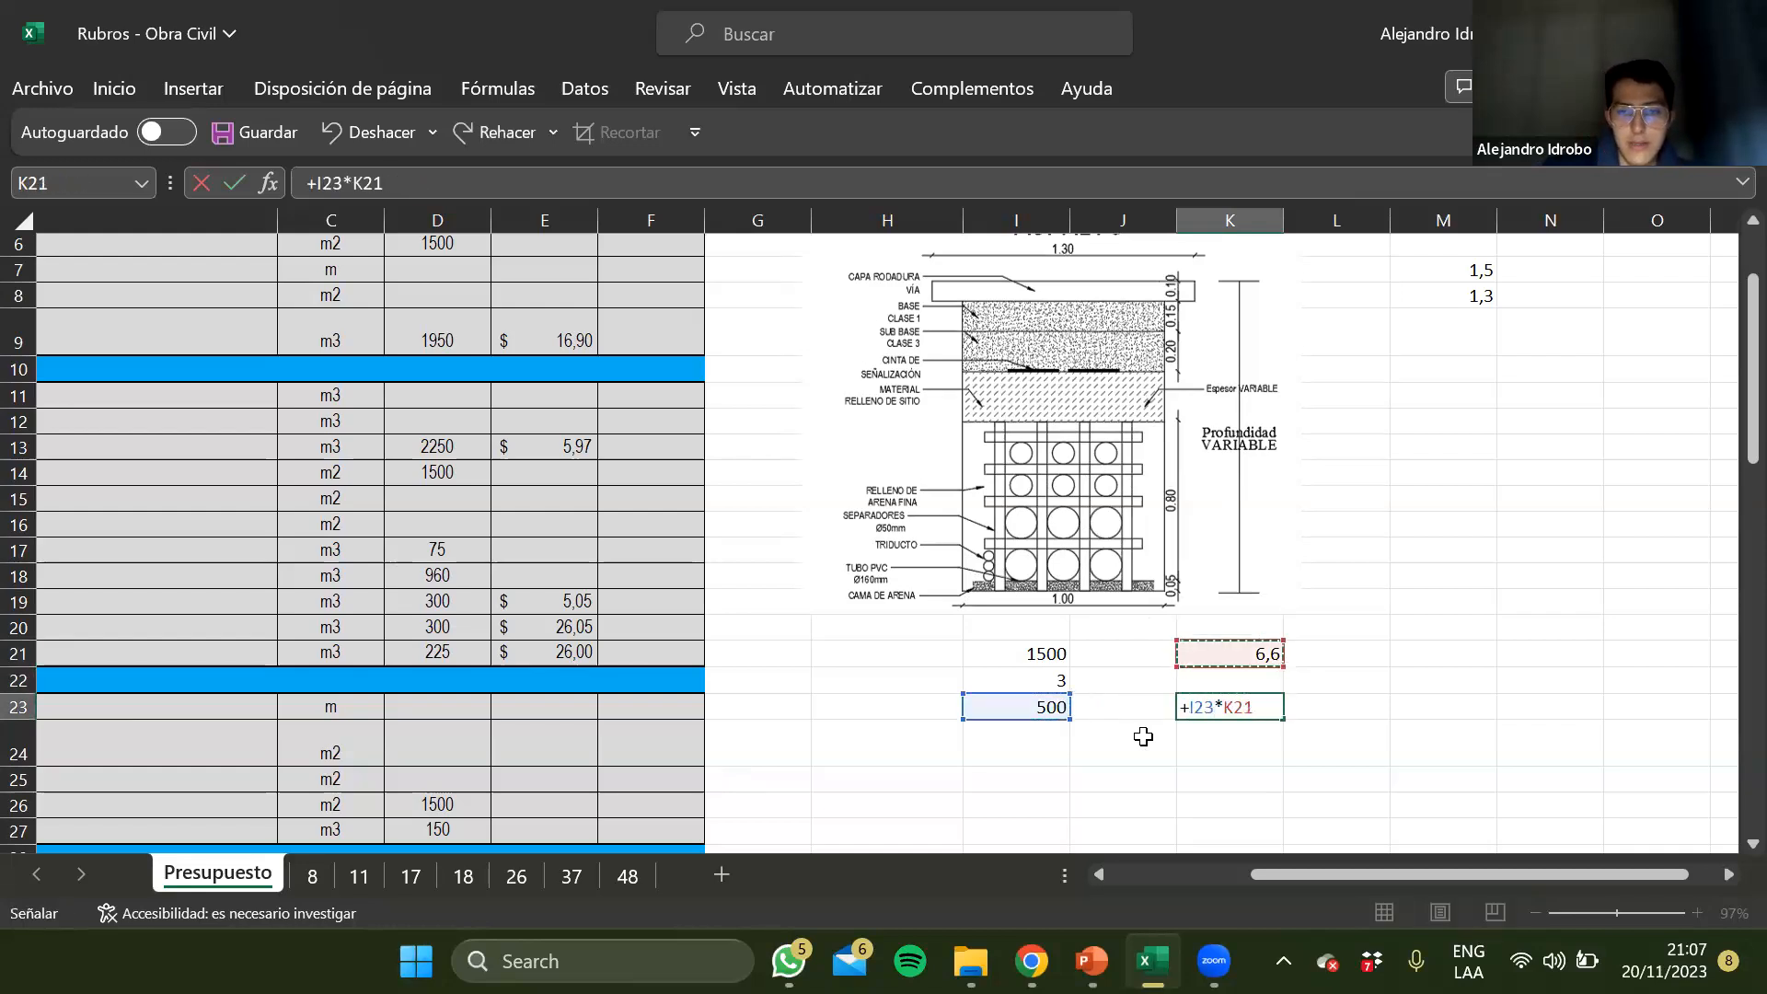
key(Return)
key(Up)
scroll(771, 718, left, 5)
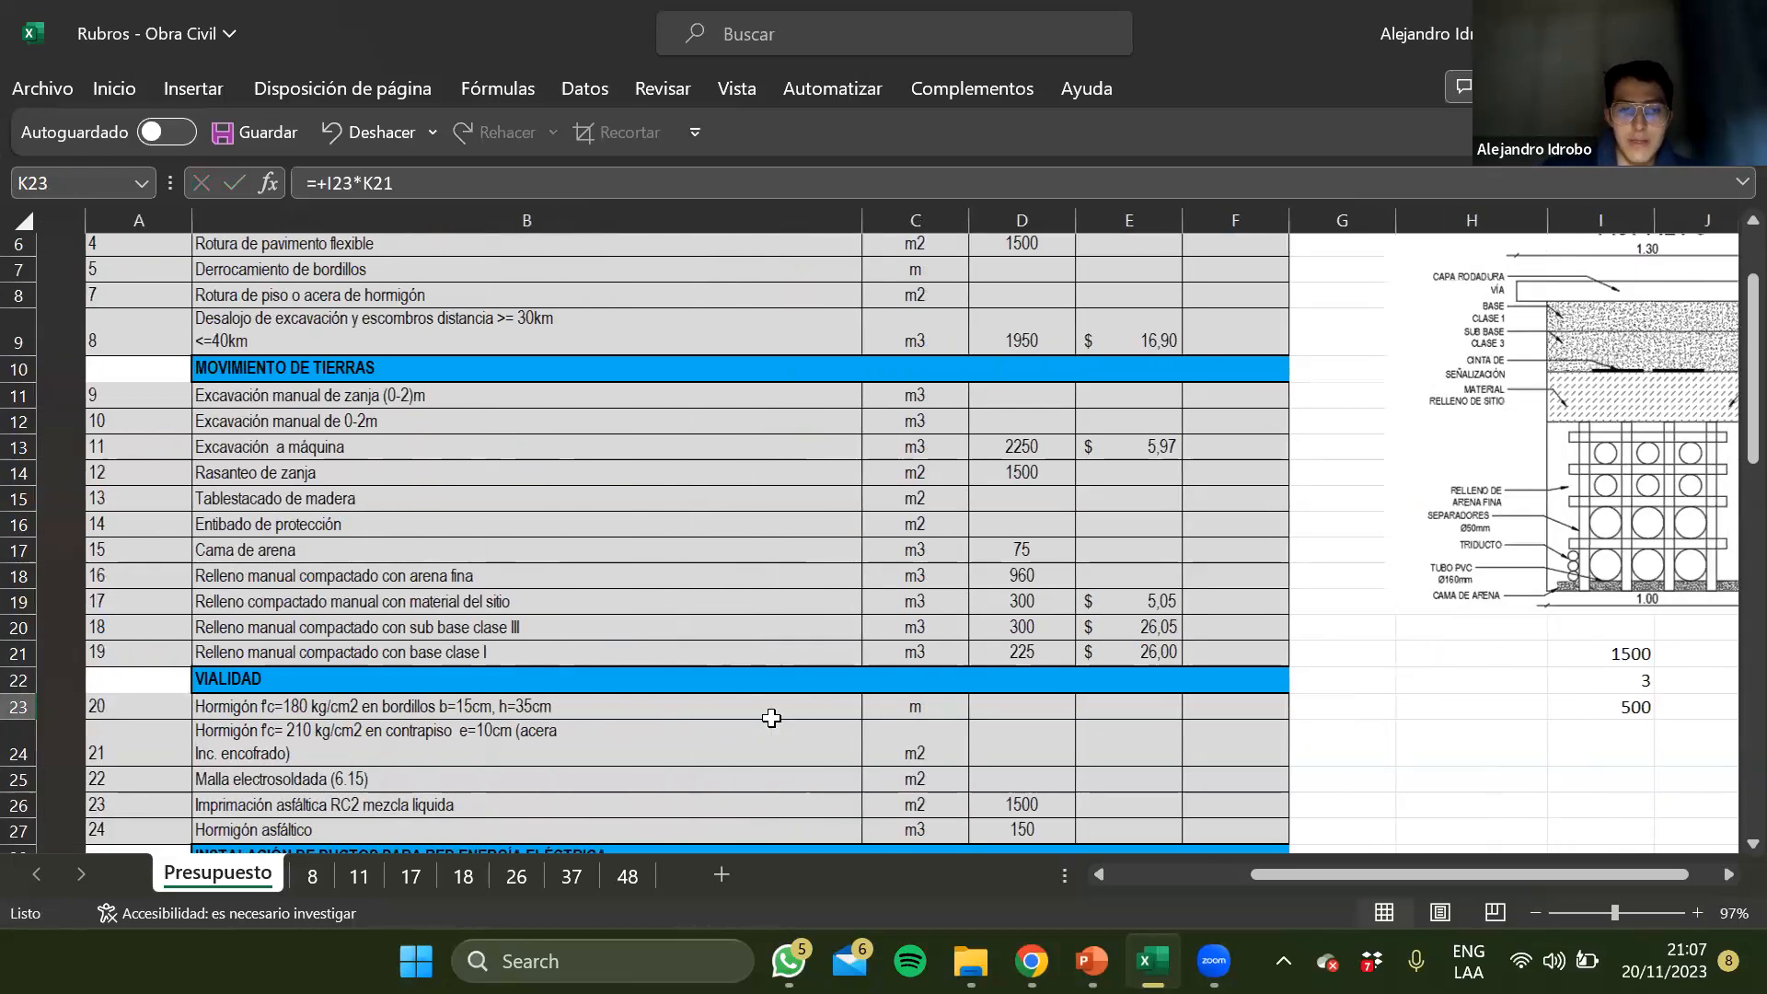
scroll(771, 718, down, 4)
click(970, 608)
key(Down)
text(330)
key(Return)
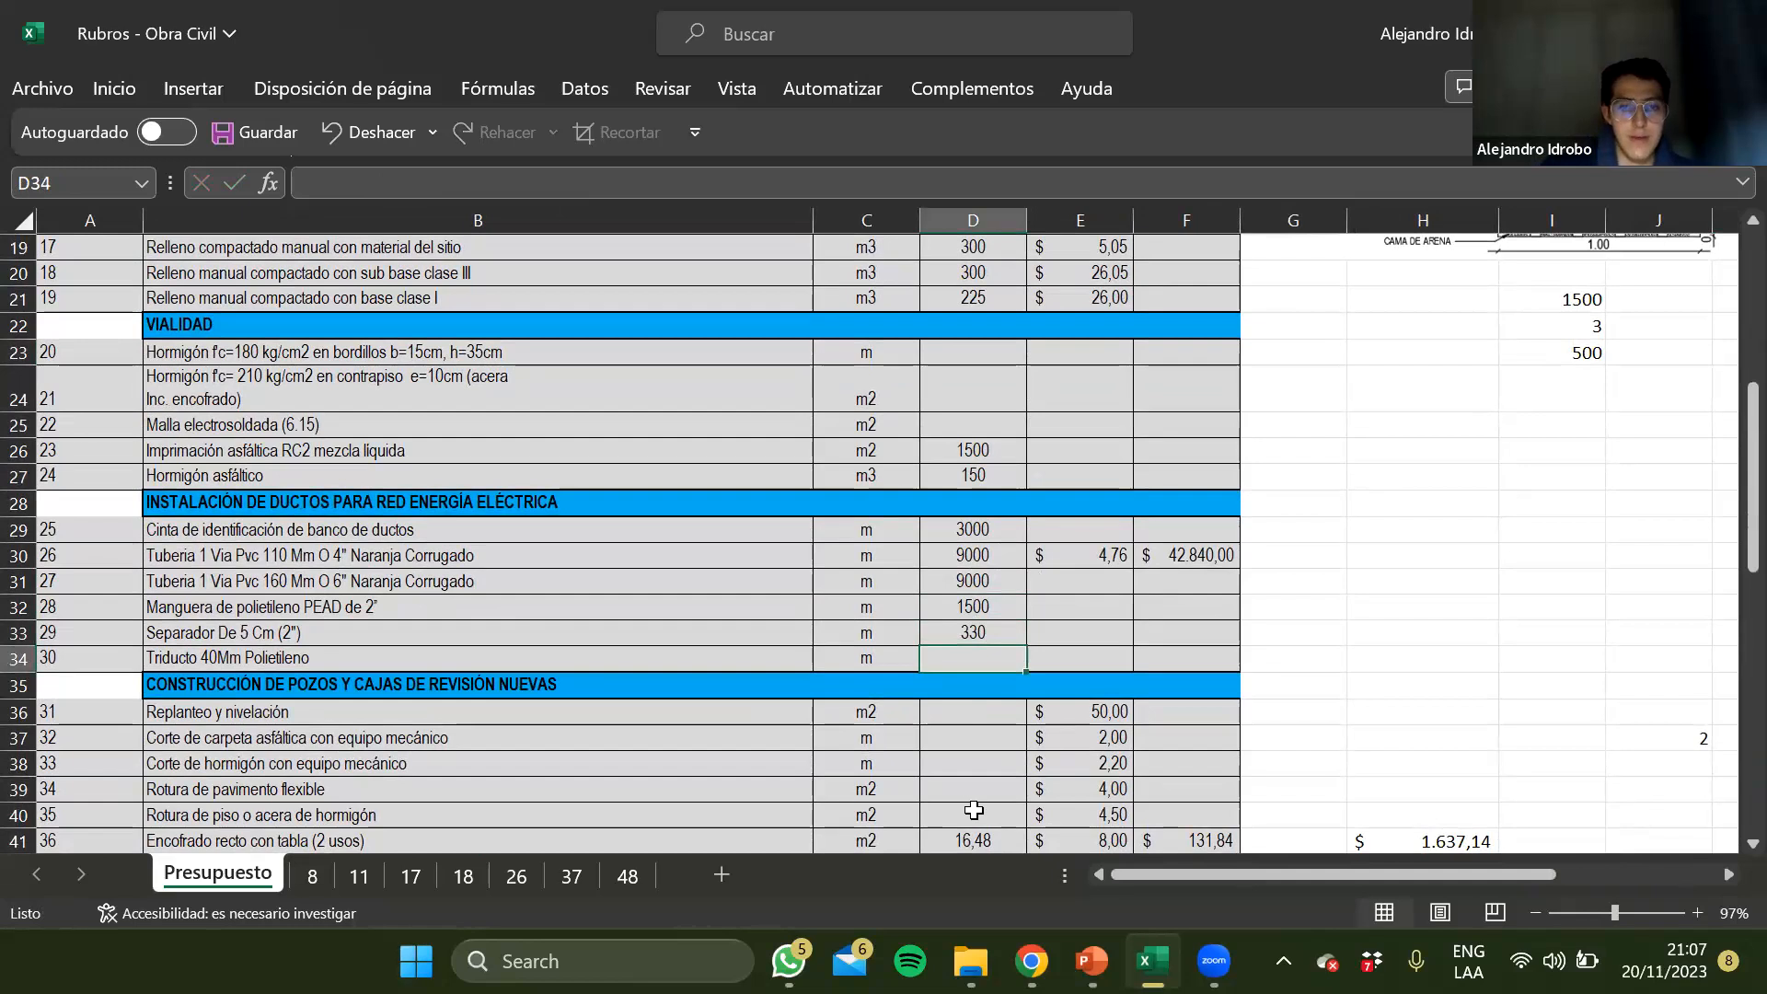
key(ctrl+z)
Enter quantities of 3300 for Separador De 5 Cm (2") in D33 and 1500 for Triducto 40Mm Polietileno in D34
text(33)
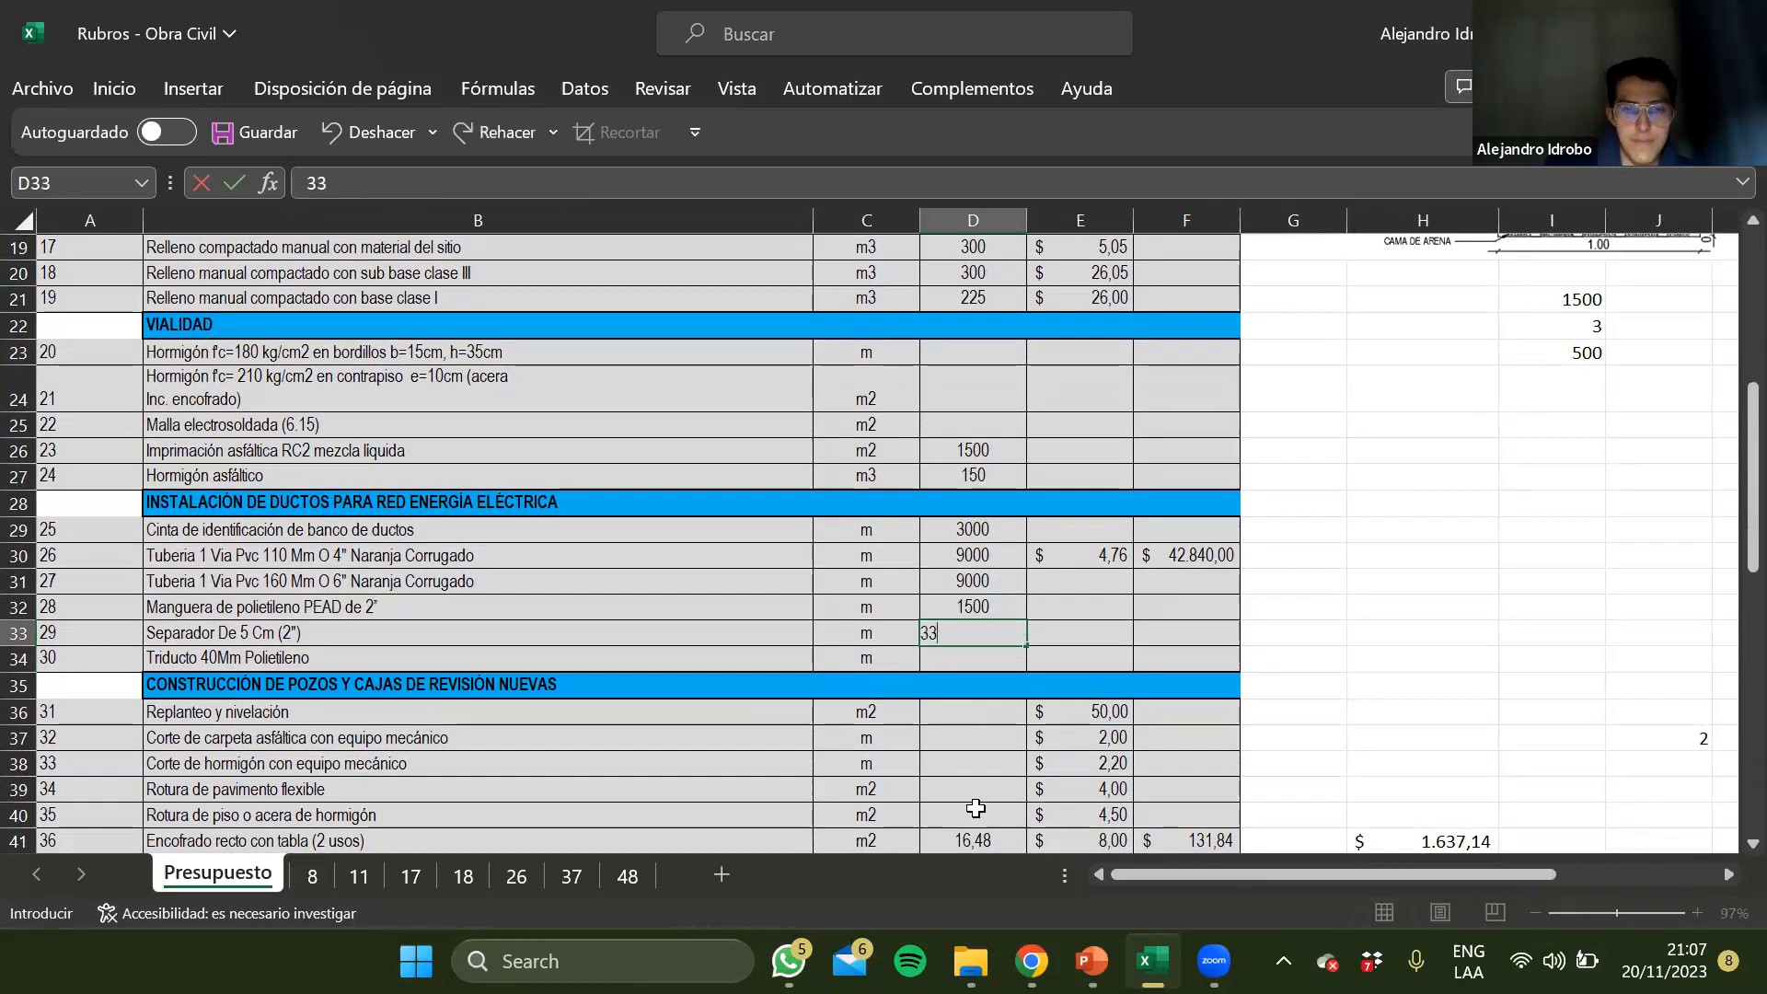
key(Return)
text(1)
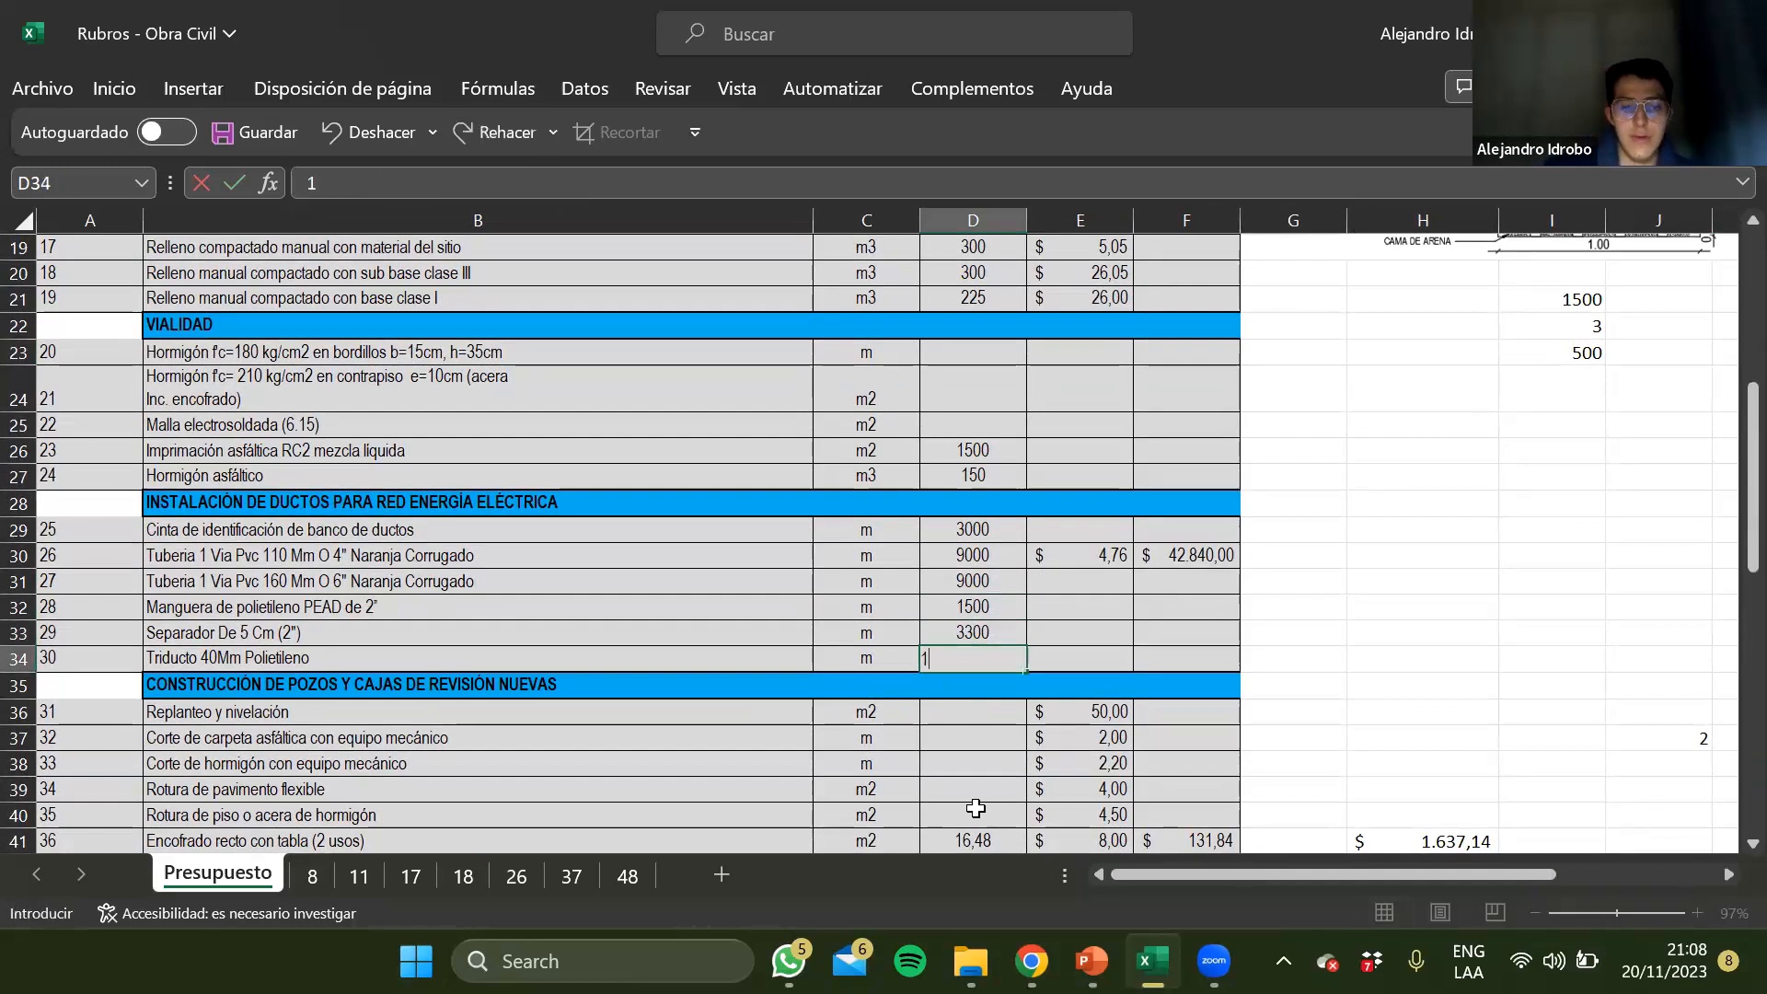
text(500)
key(Return)
key(Up)
key(Up)
key(Up)
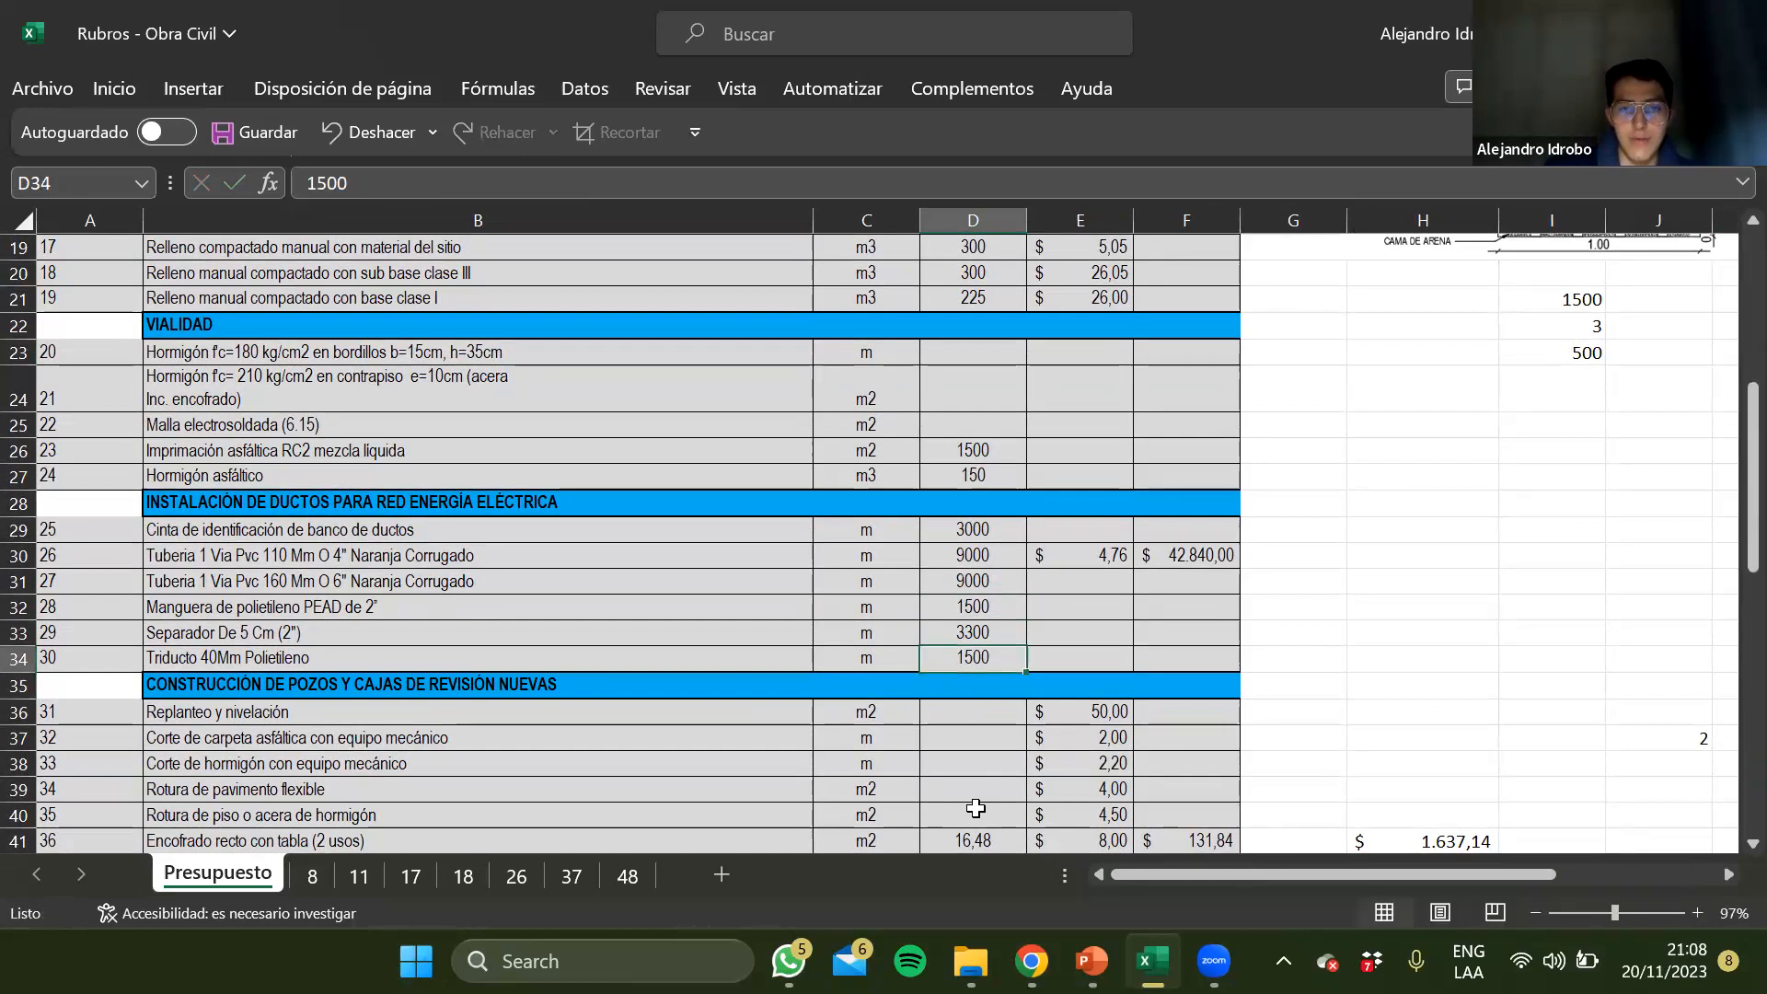
Review the remaining budget rows through Cámaras de Transformación EEQ, then the Cantidad column back up to its header
scroll(976, 808, down, 4)
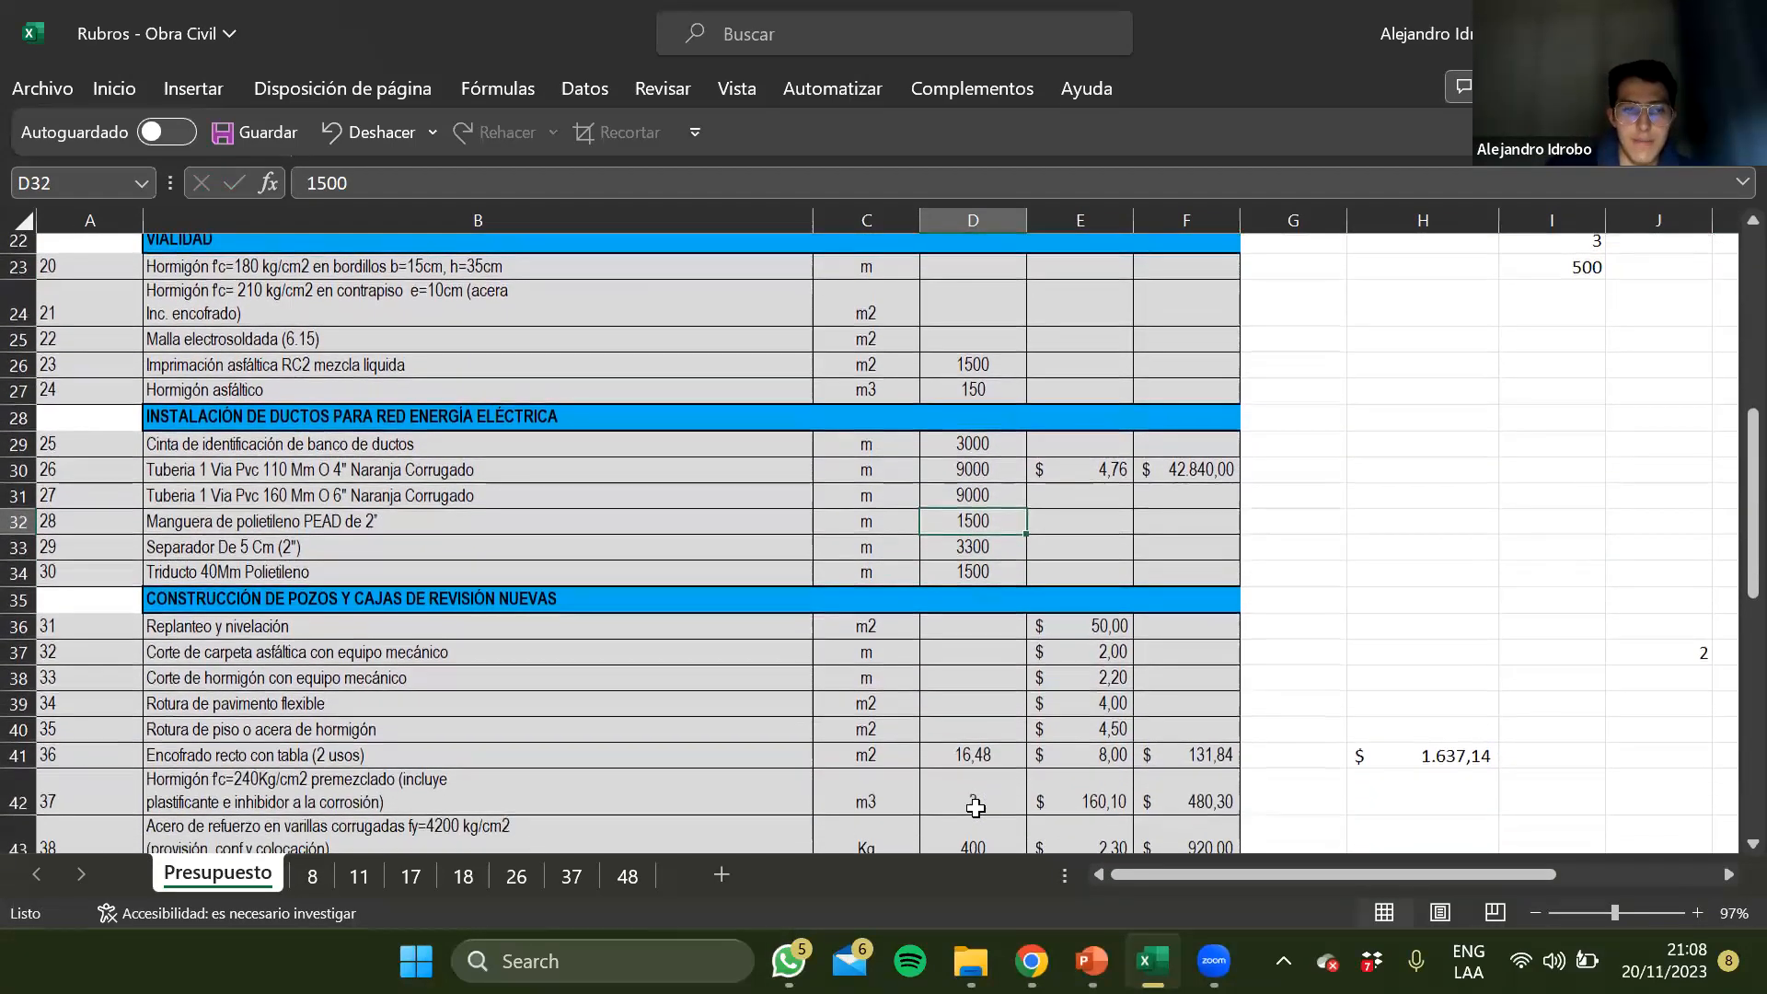
click(978, 607)
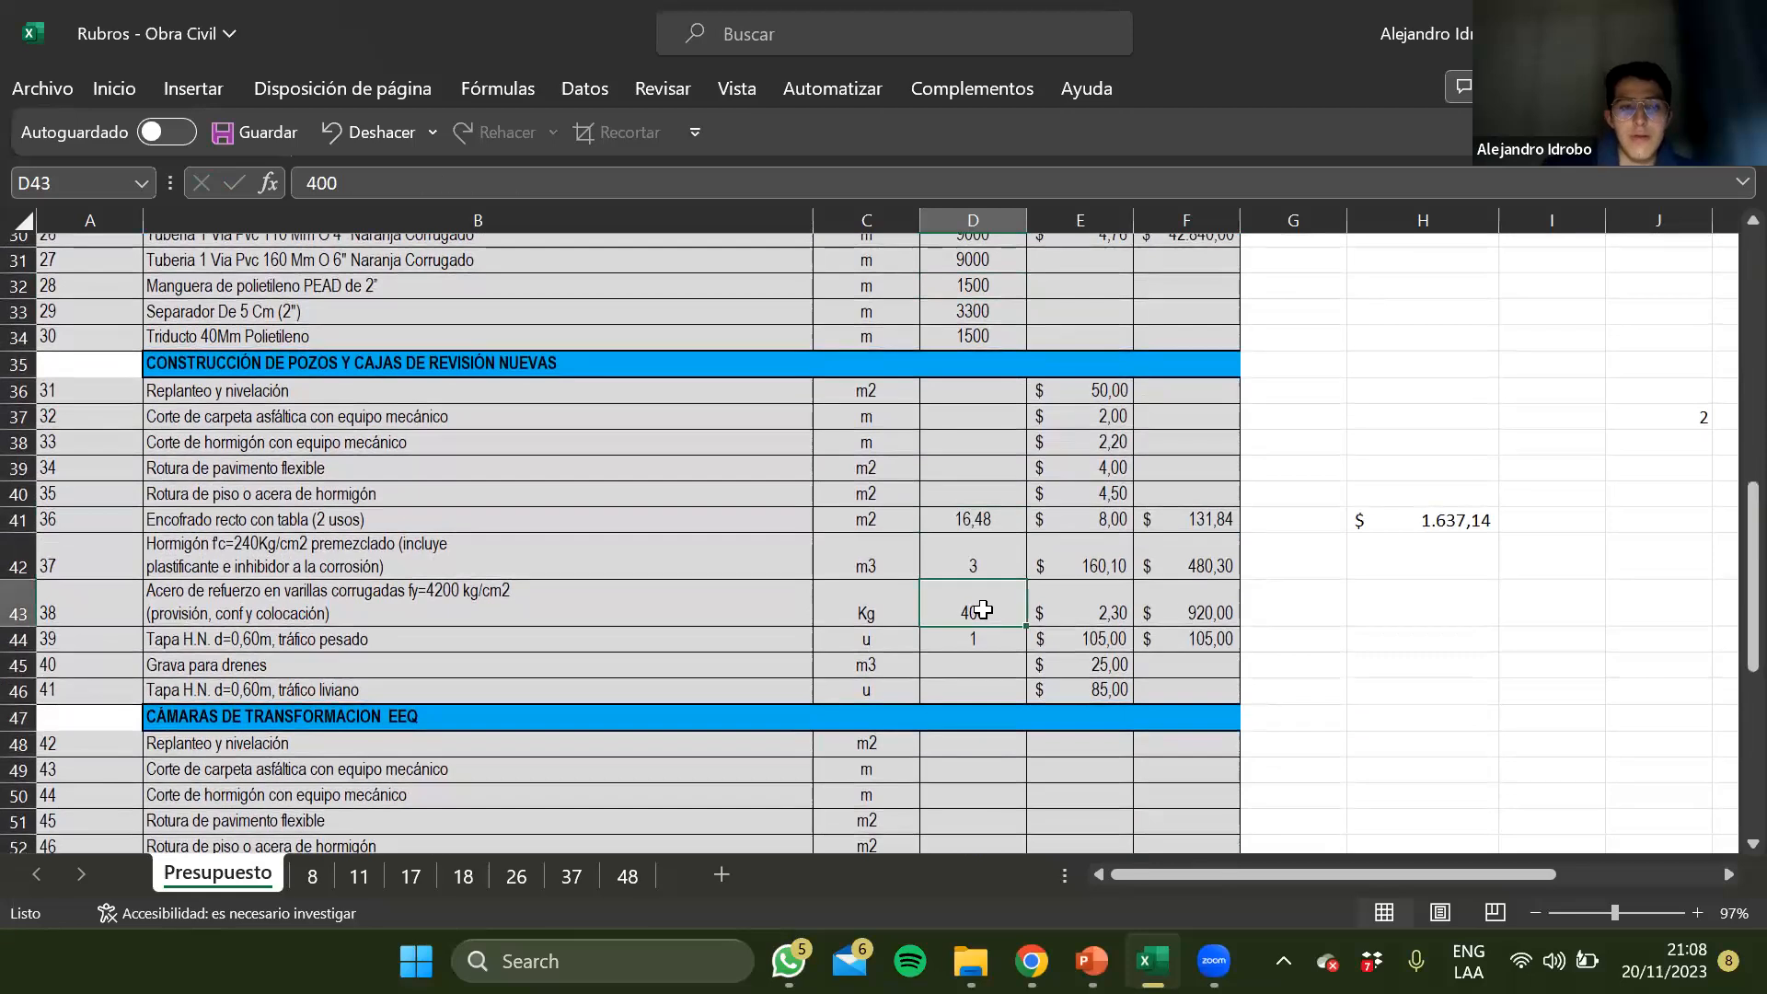
scroll(966, 644, down, 1)
click(947, 695)
scroll(947, 696, down, 2)
click(946, 696)
scroll(946, 696, down, 1)
scroll(948, 701, down, 3)
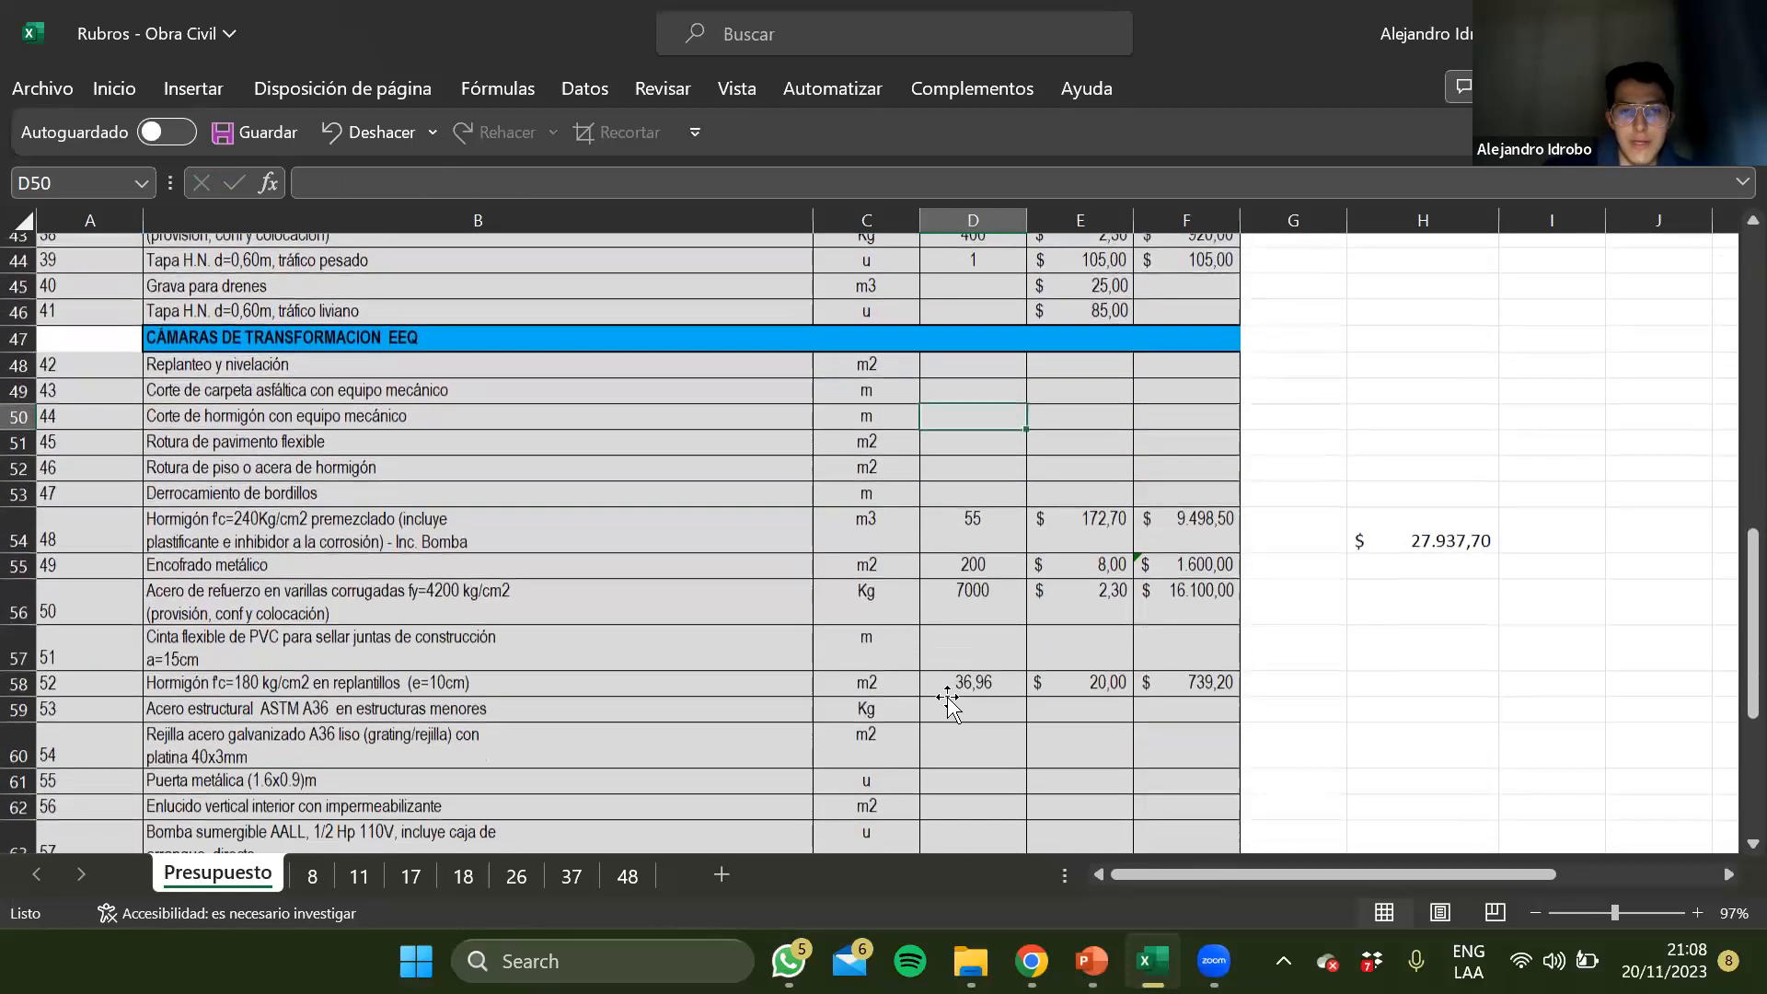
scroll(948, 702, down, 2)
scroll(948, 702, down, 2)
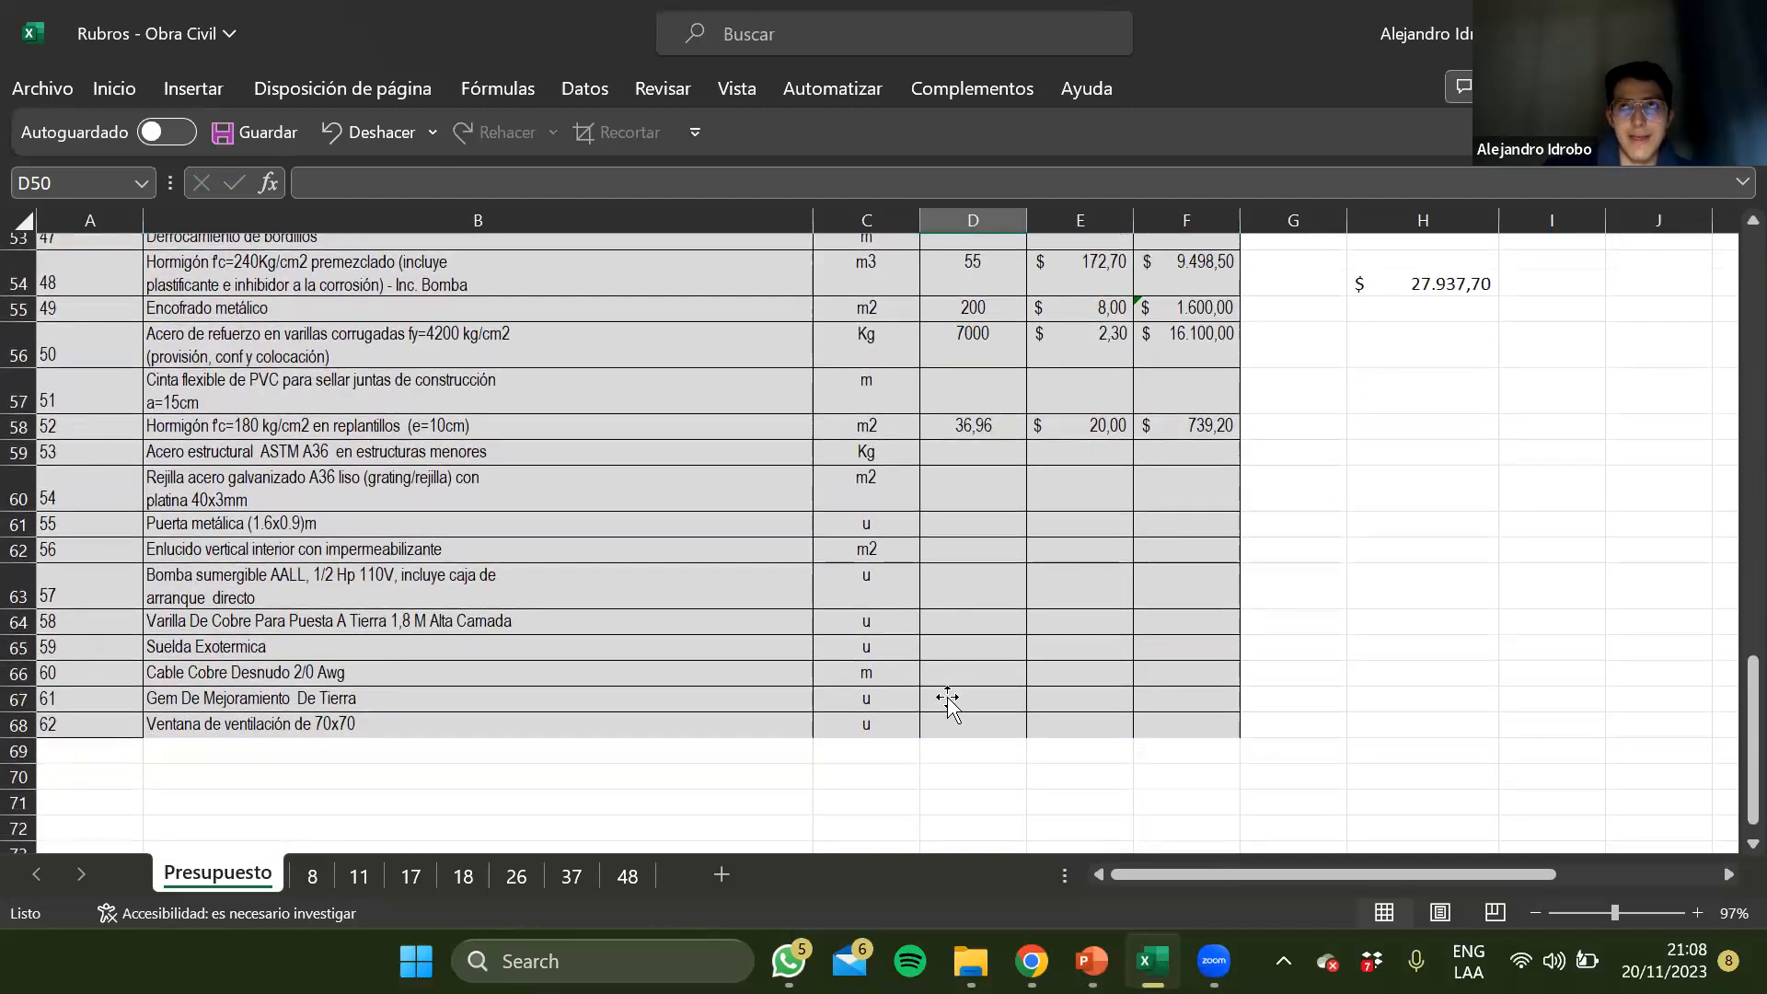
scroll(948, 702, up, 2)
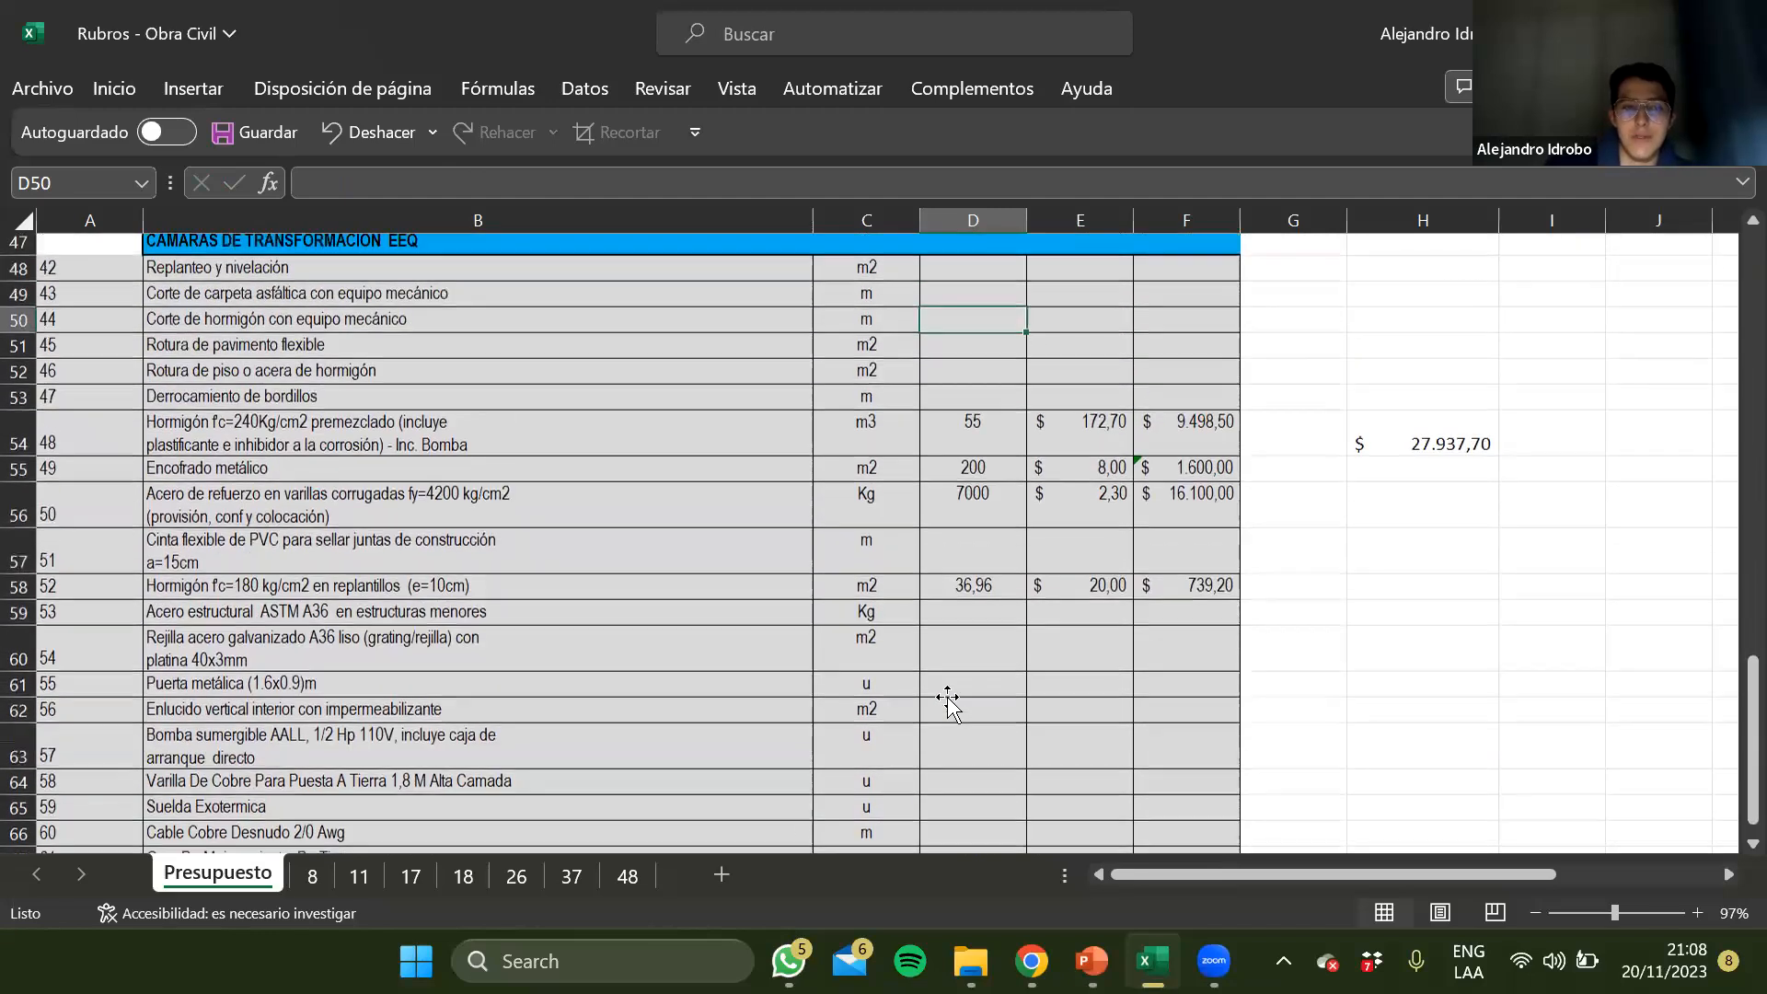
scroll(948, 701, up, 15)
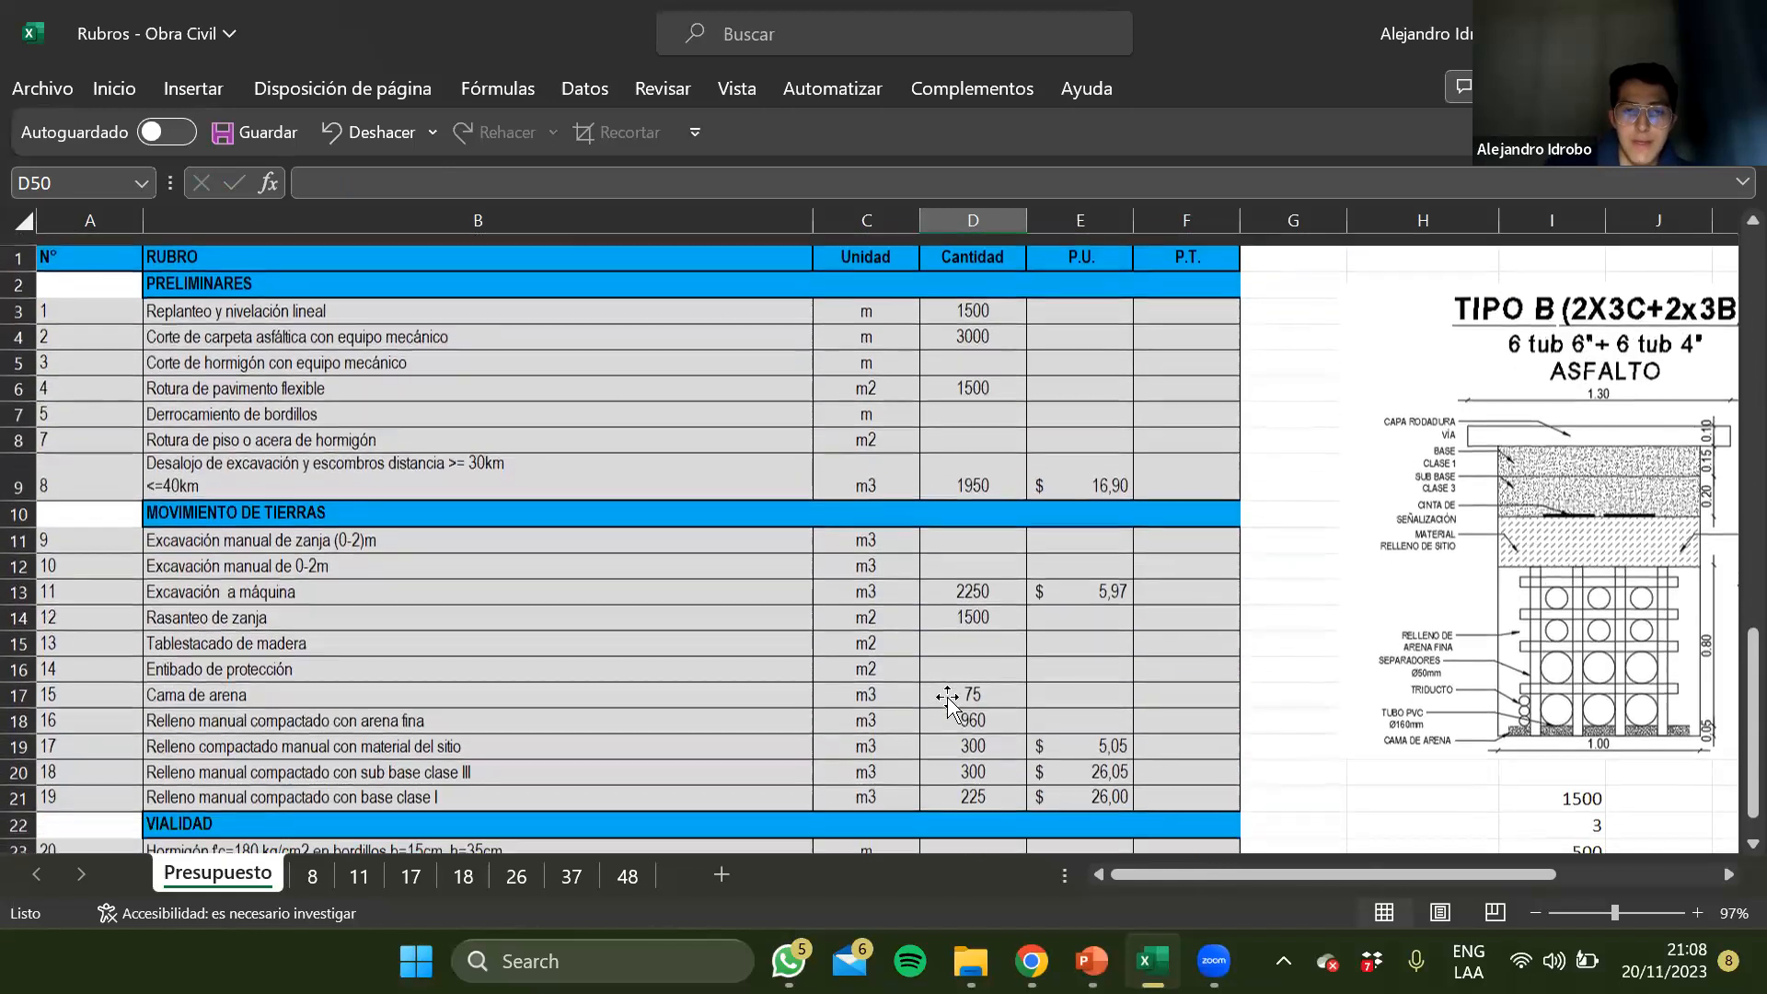
click(980, 351)
click(978, 297)
click(973, 246)
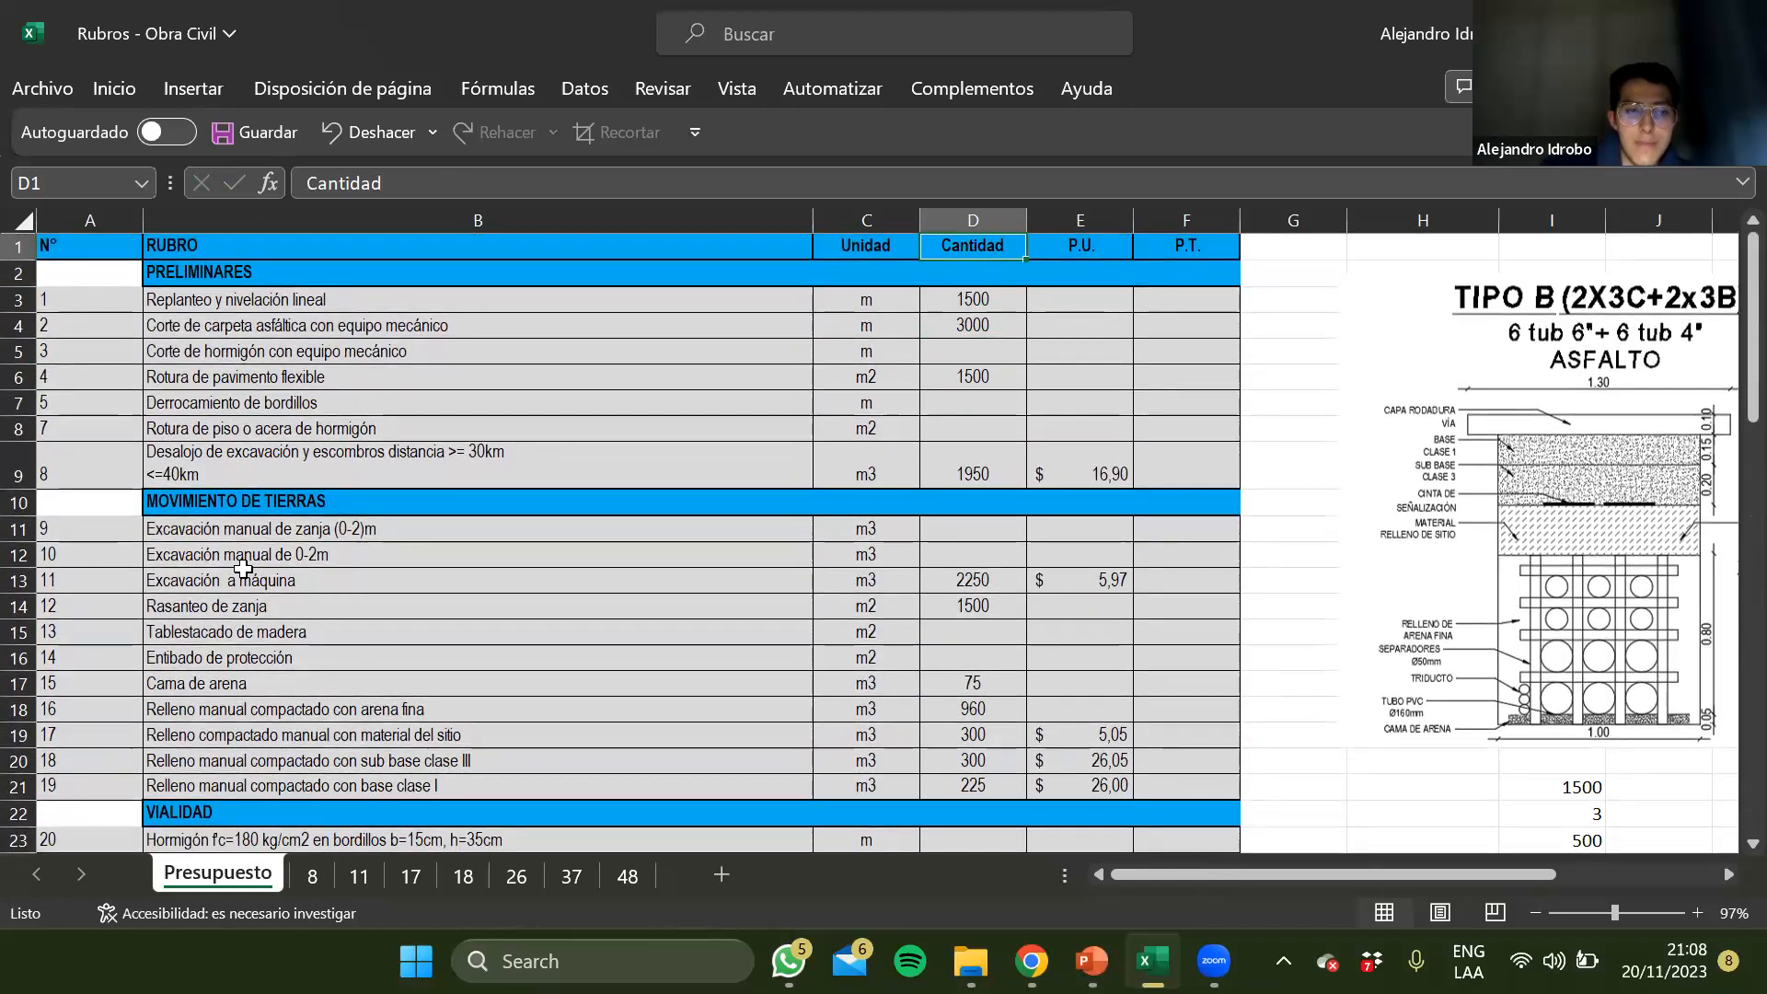
Examine the unit price analysis on sheet 8, including its rubro, unidad, rendimiento, equipment, labour and transport sections
click(310, 878)
scroll(444, 540, up, 10)
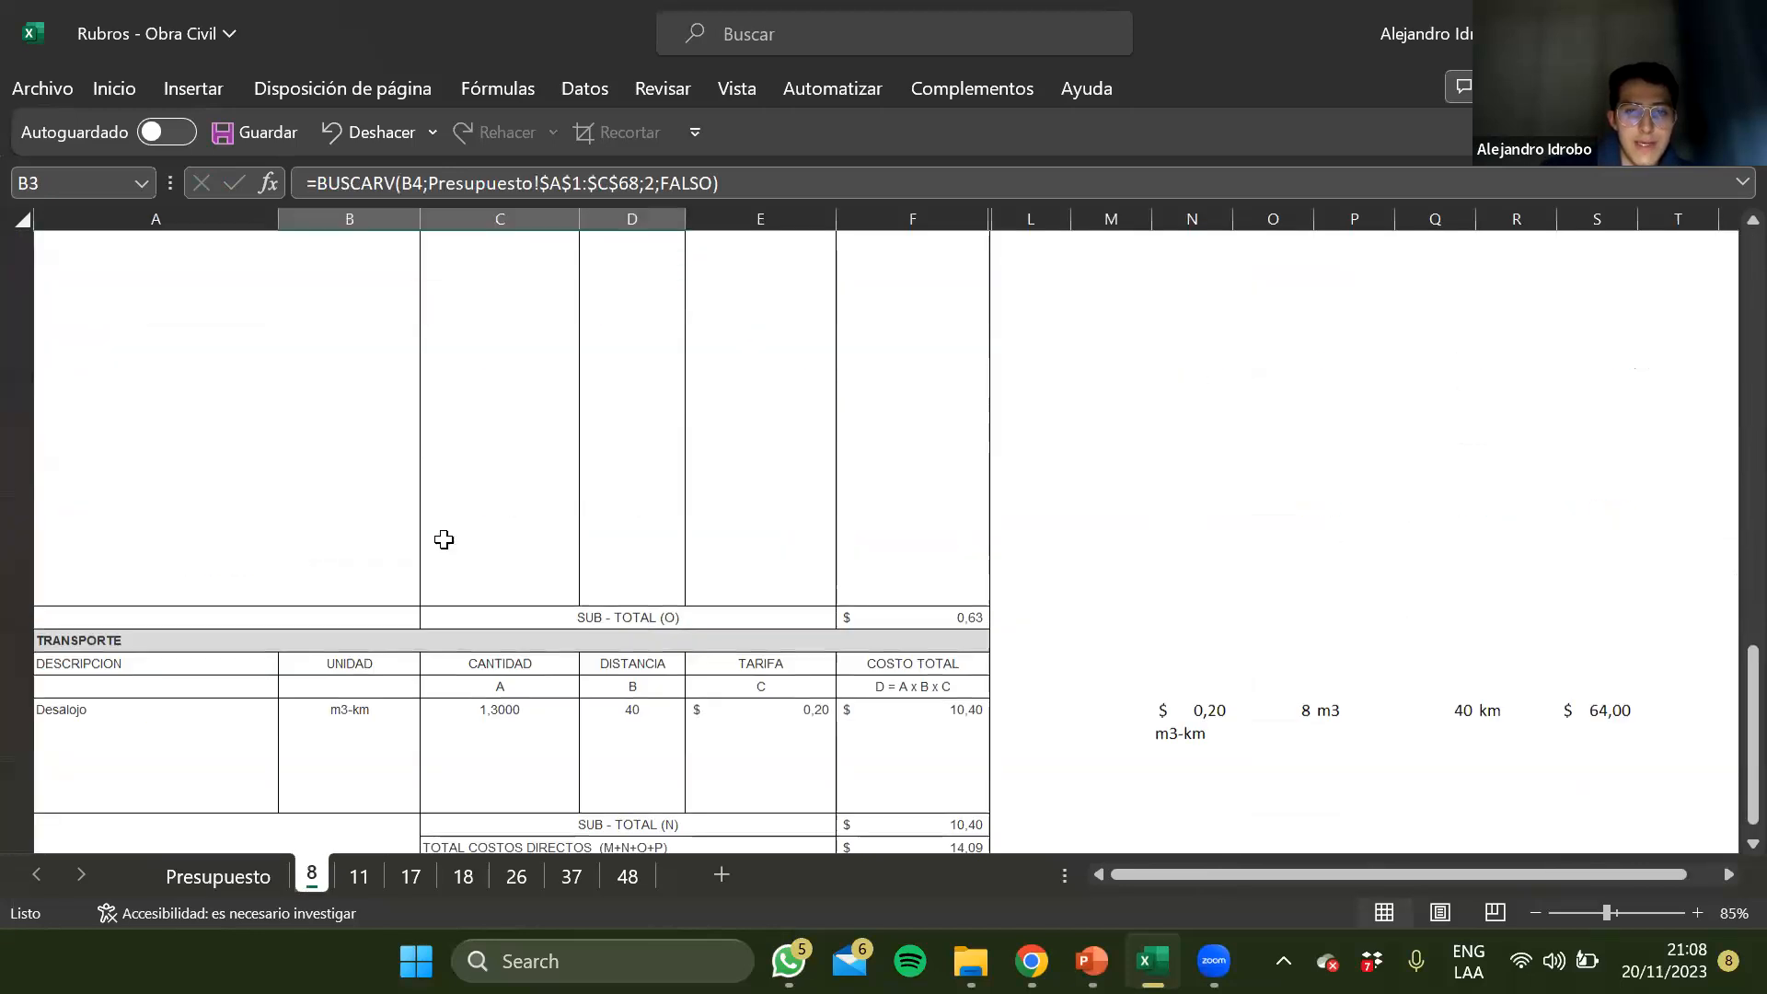
scroll(428, 458, up, 3)
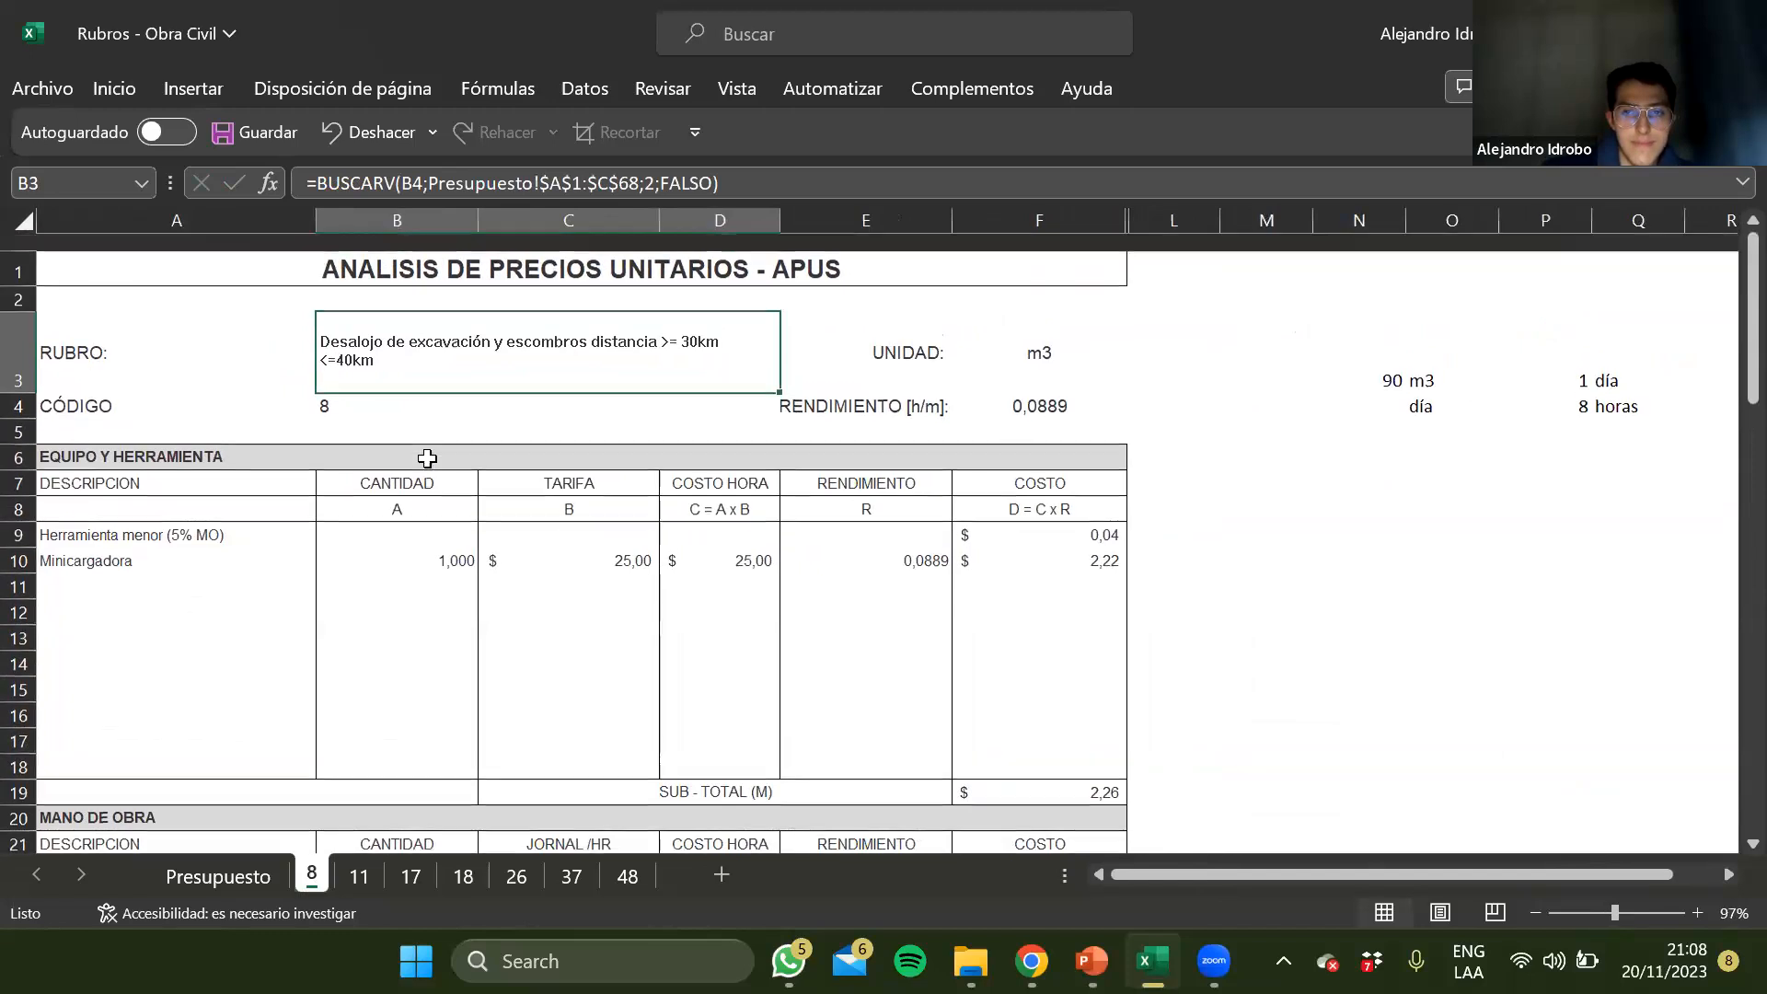
click(735, 604)
click(948, 341)
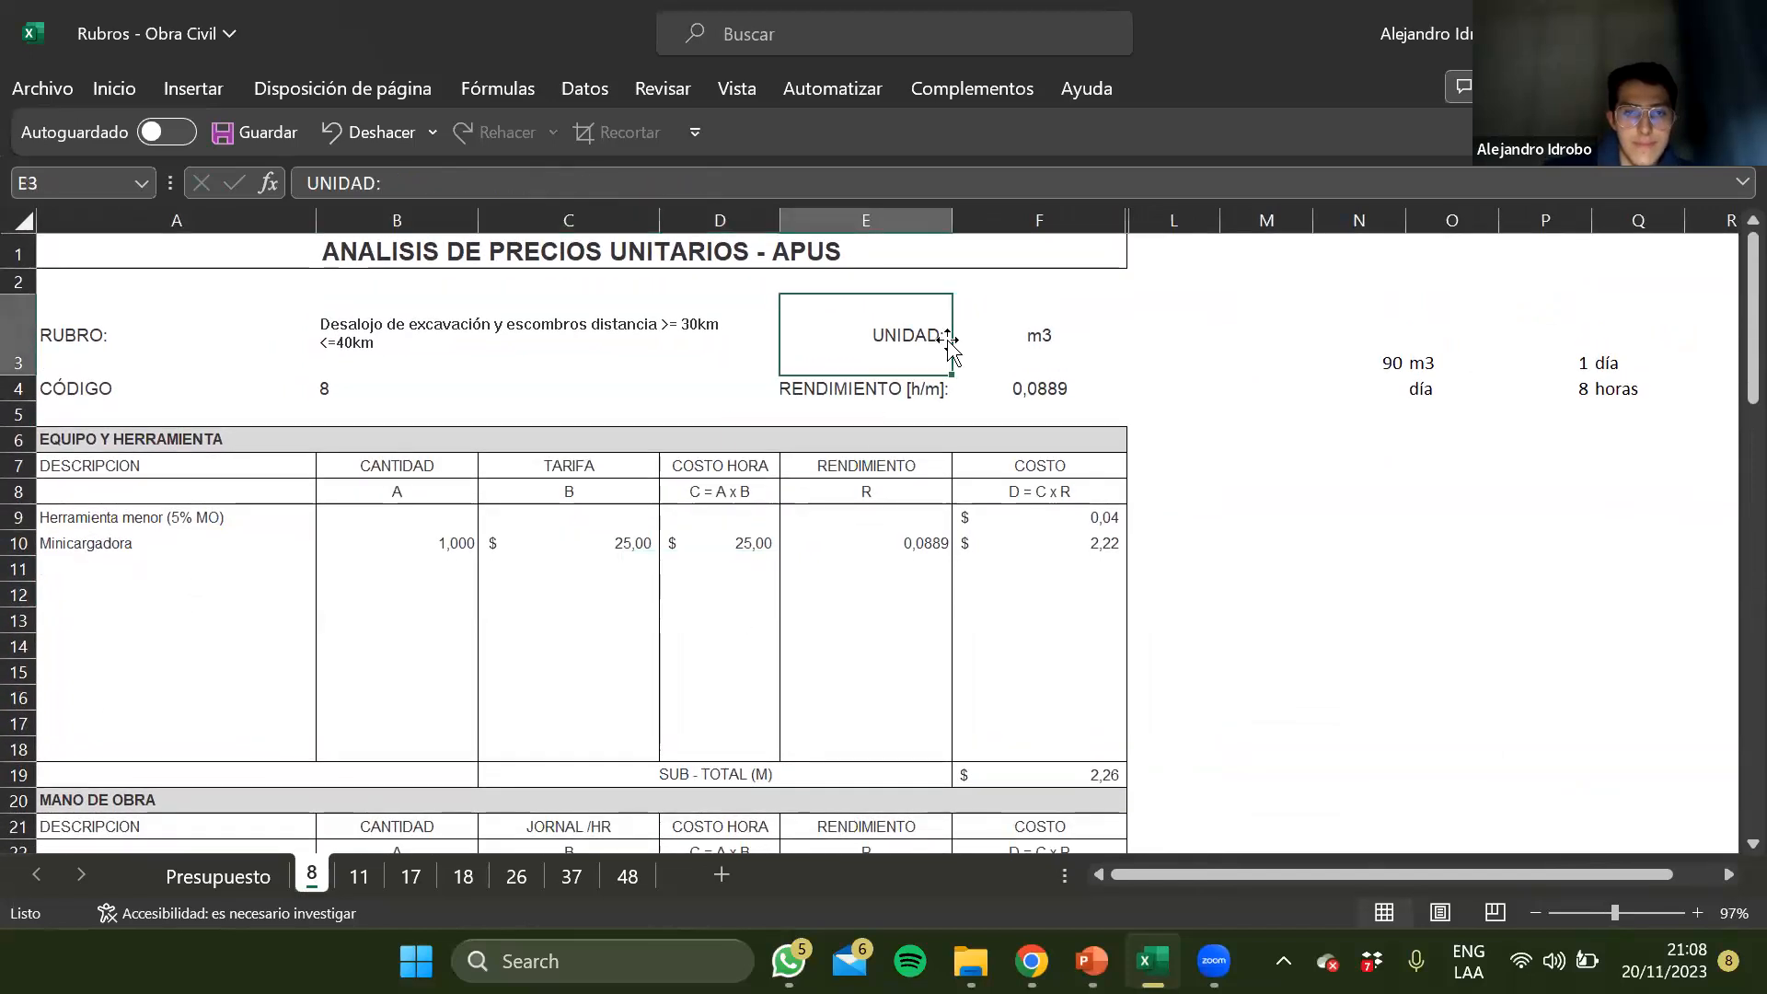
click(980, 336)
key(Down)
click(902, 384)
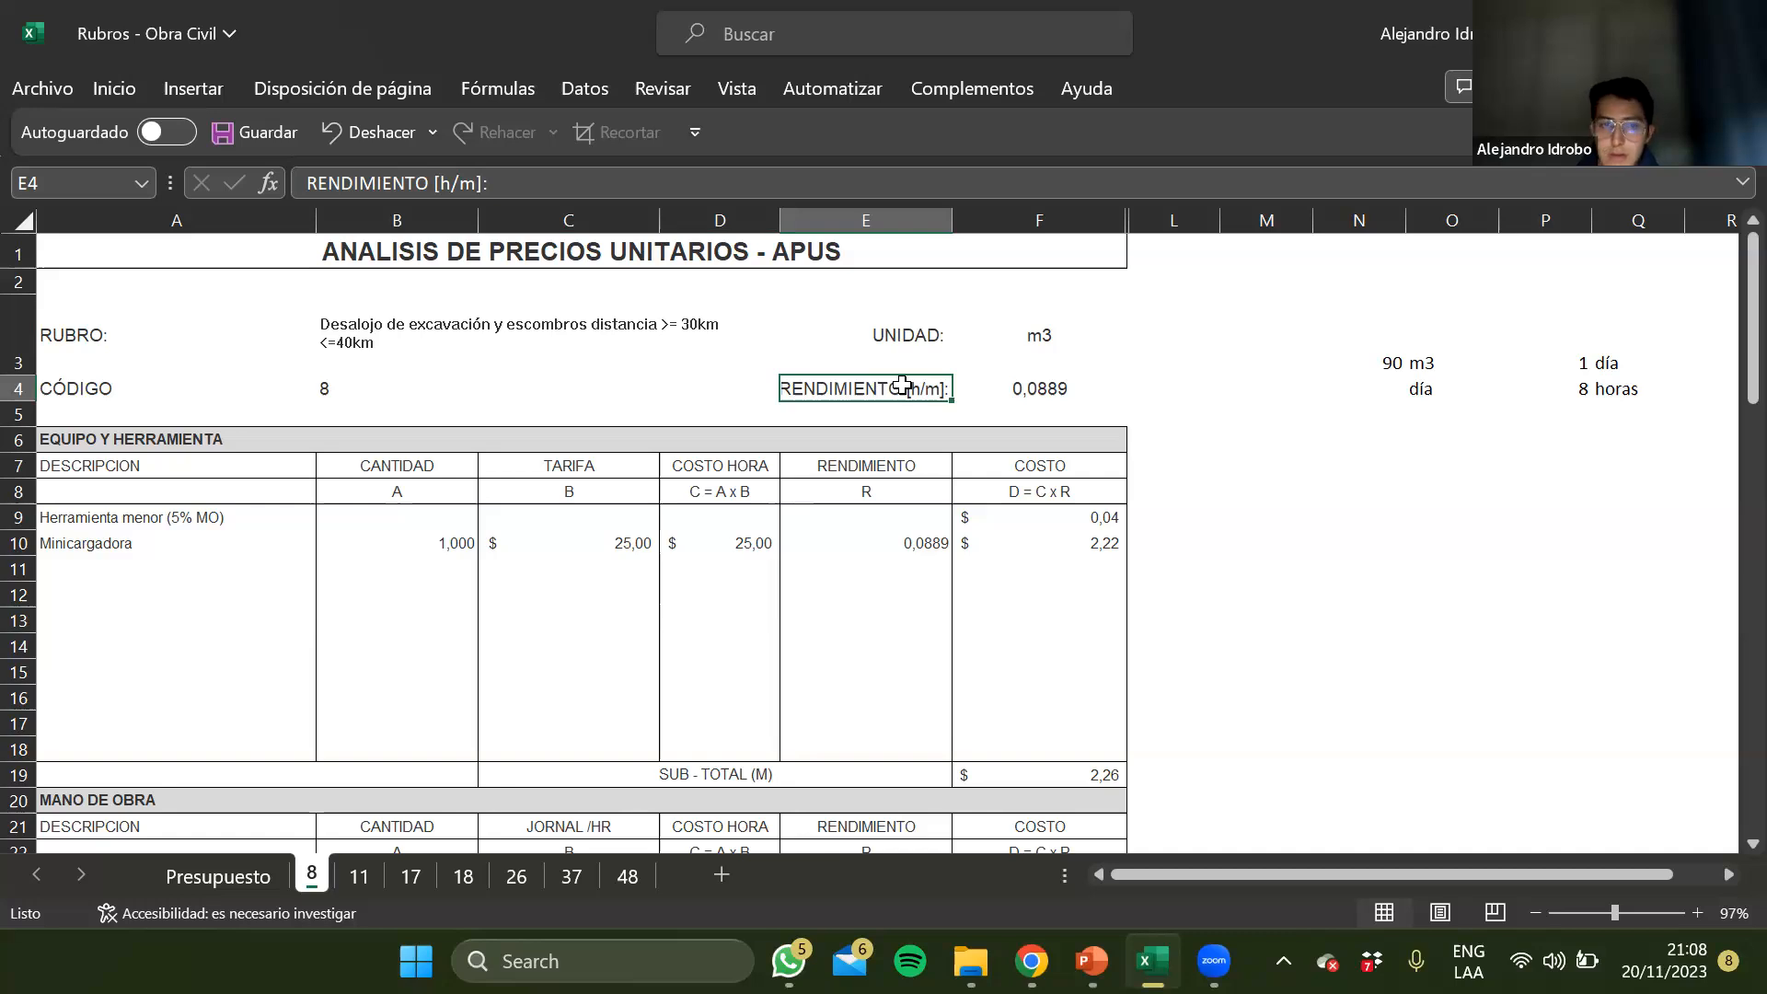
scroll(538, 553, down, 2)
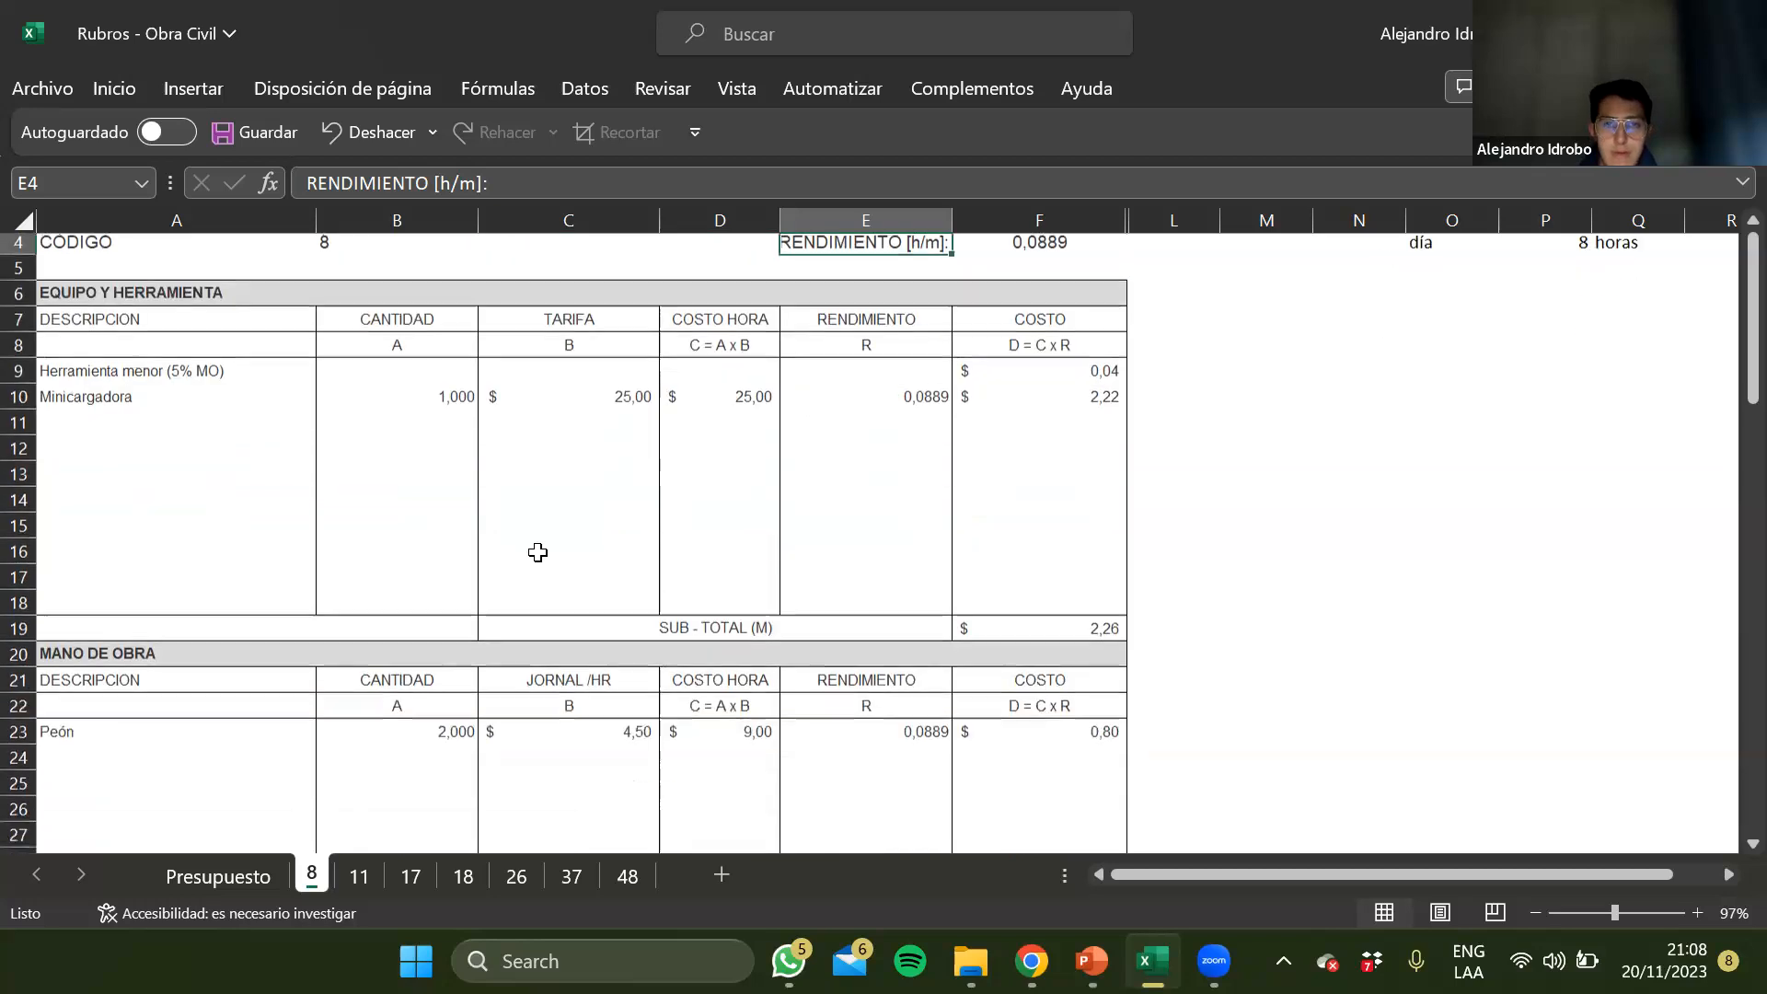
scroll(537, 552, up, 2)
scroll(828, 641, down, 2)
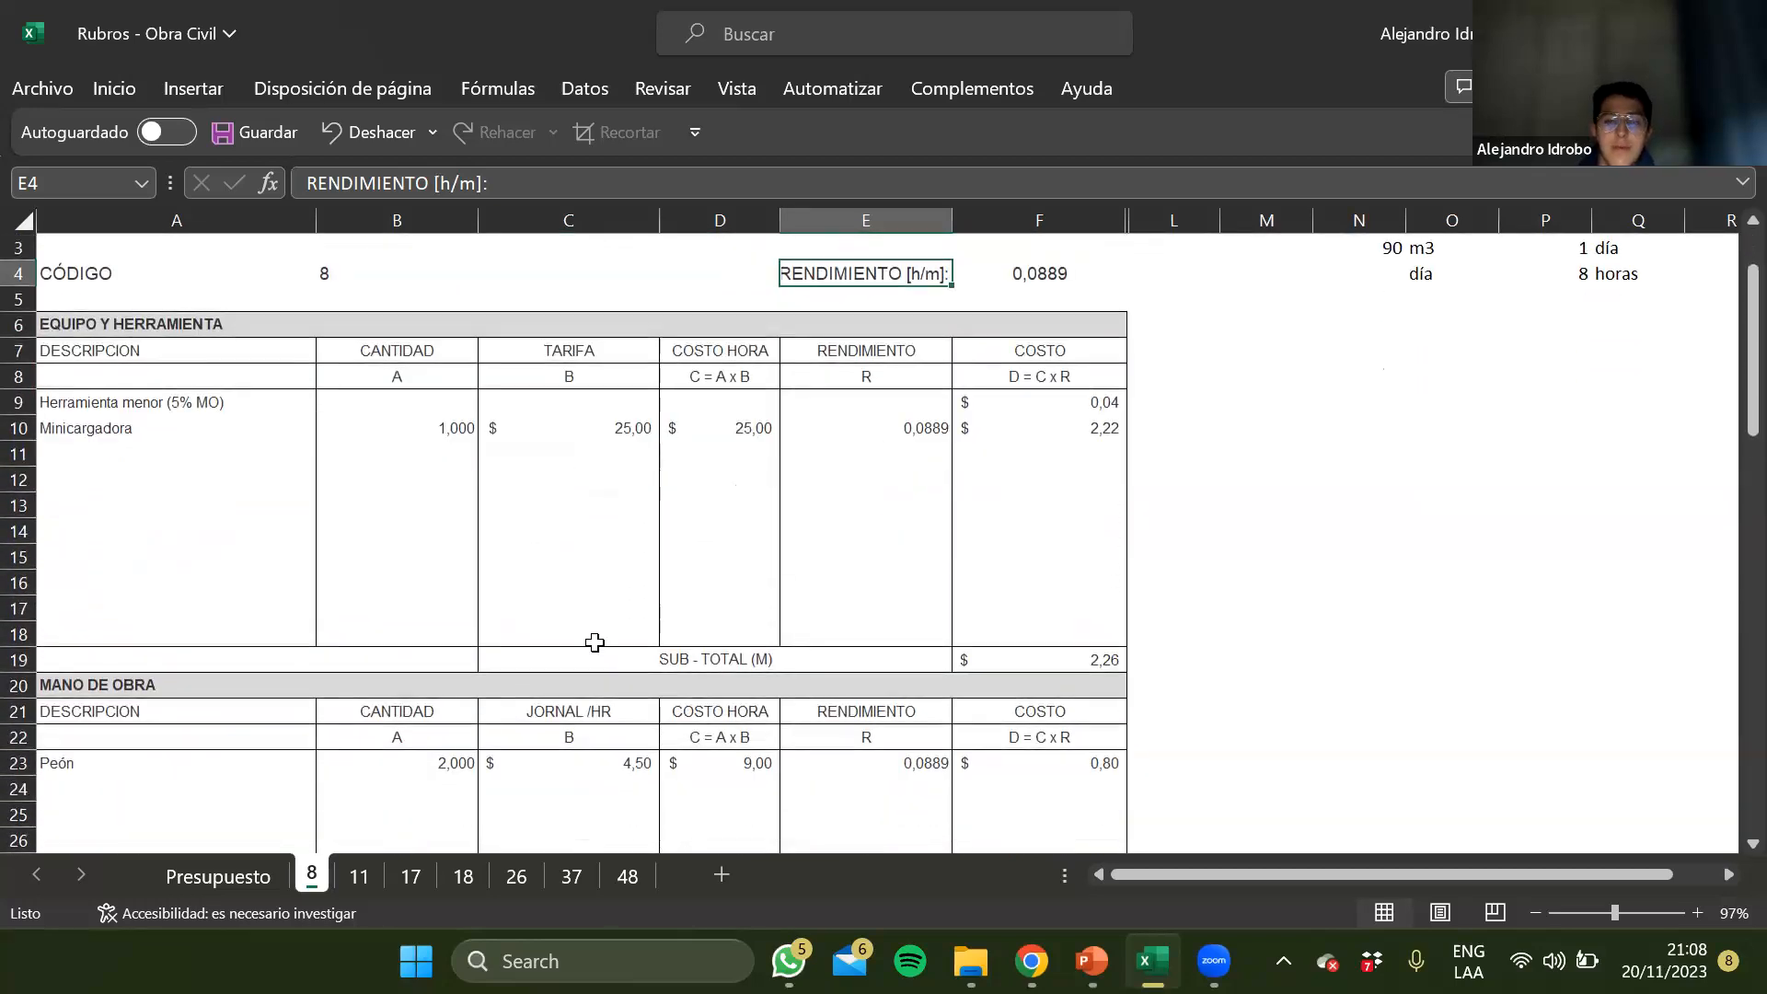
scroll(594, 642, up, 2)
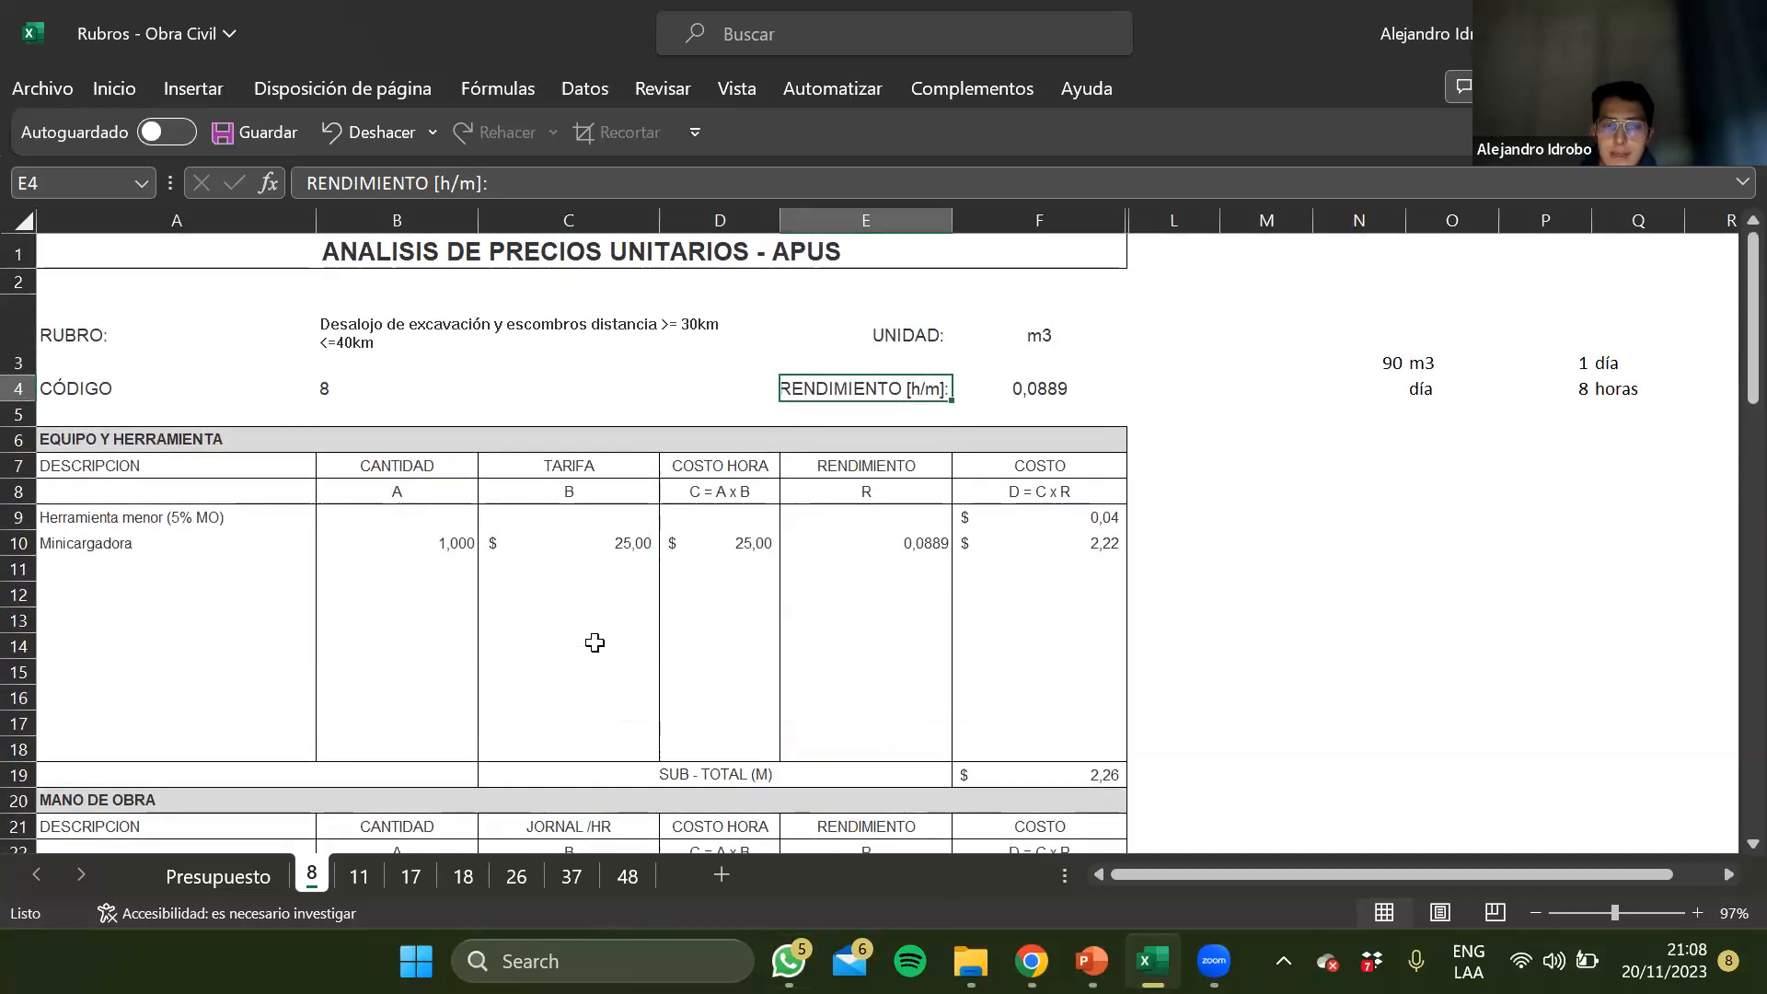
click(467, 353)
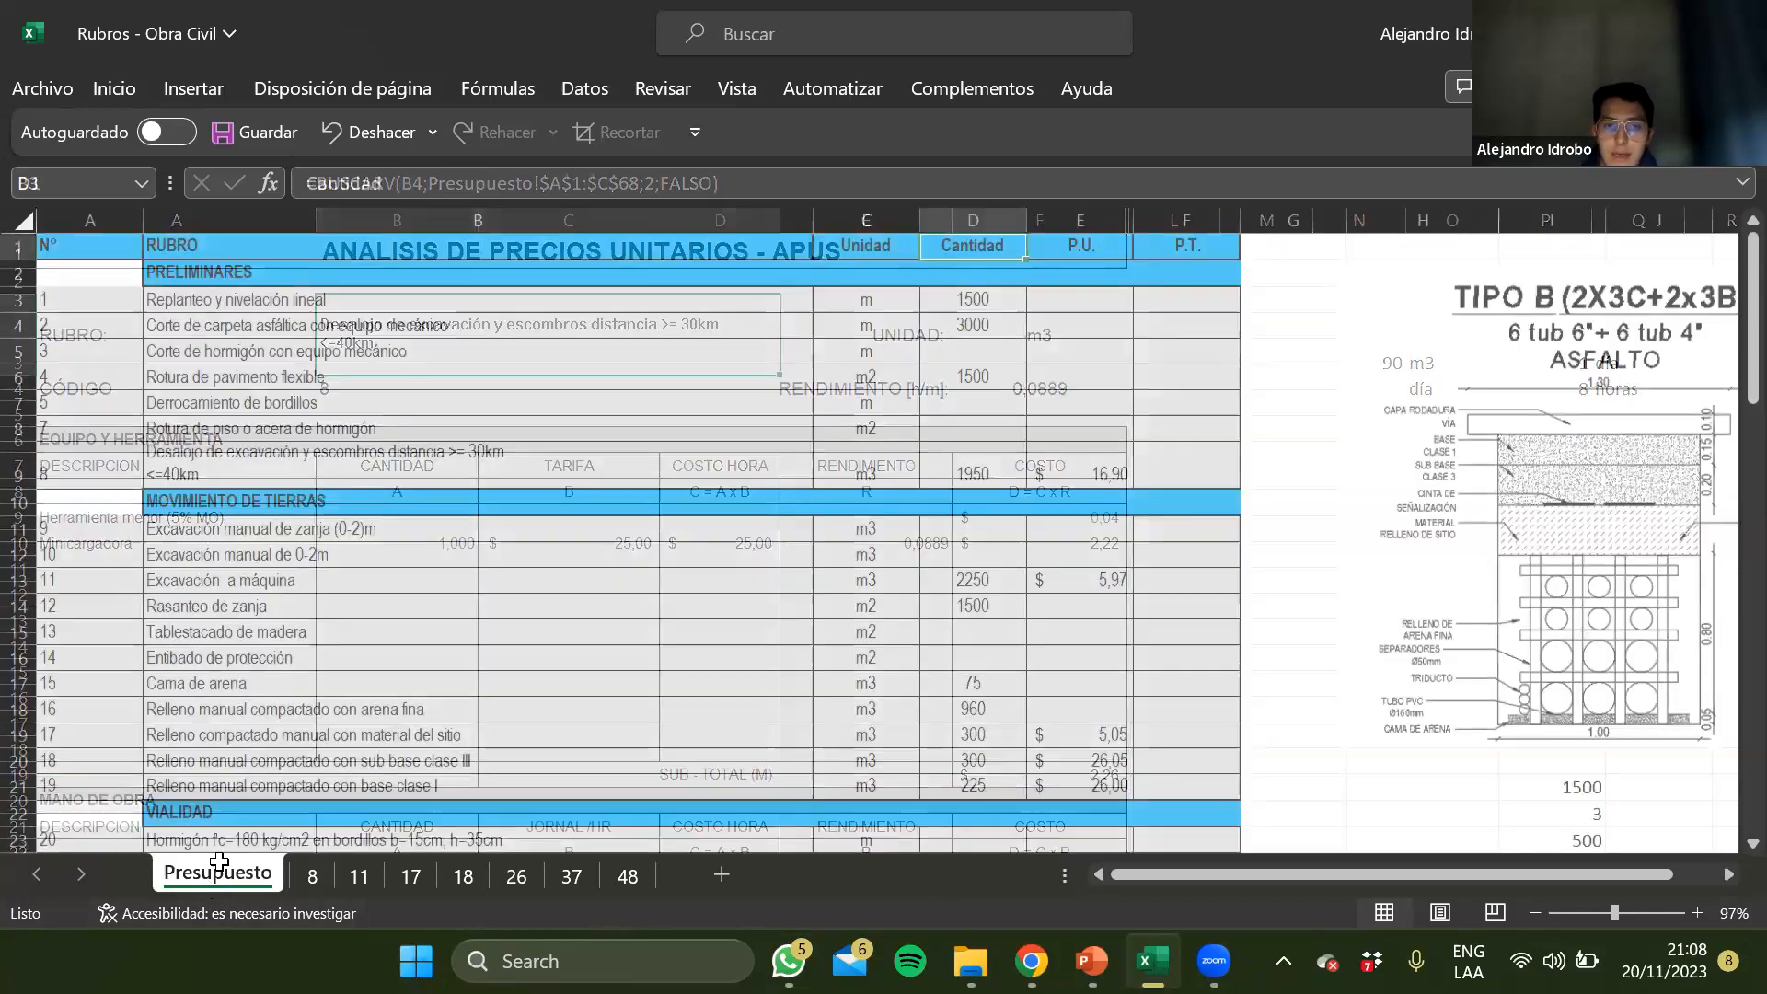
Return to the Presupuesto sheet and select the P.U. cells from E1 to E23
click(203, 875)
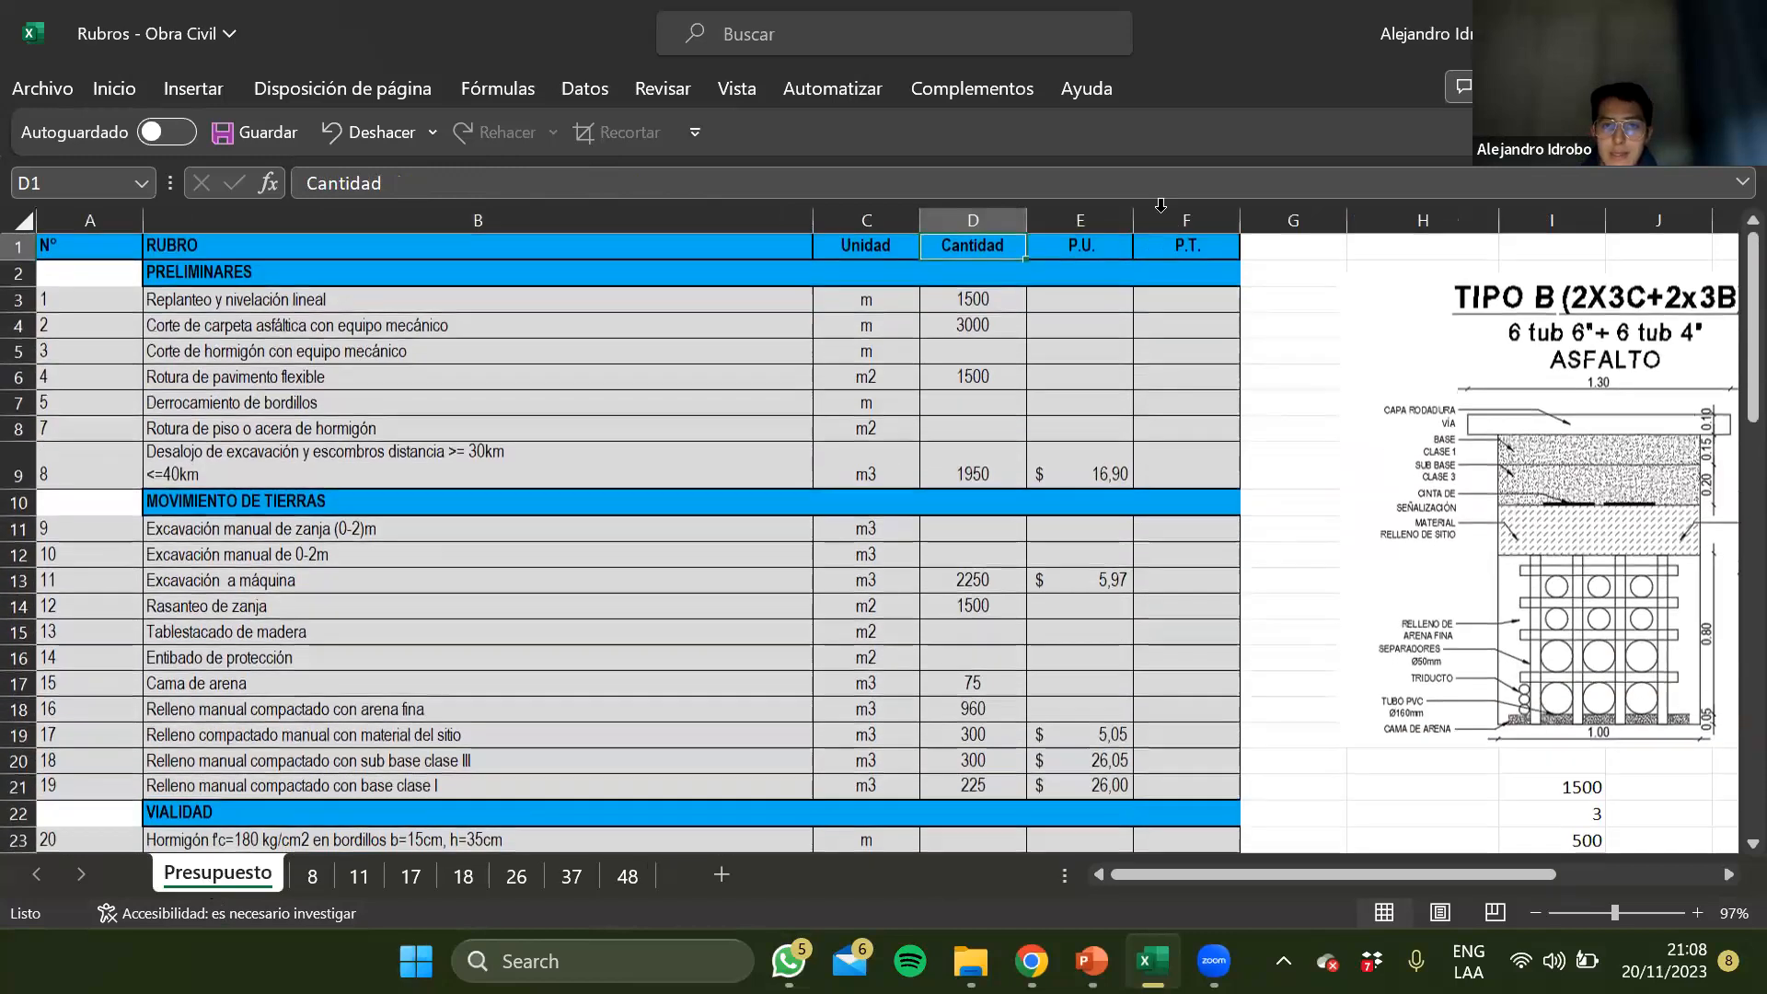
drag(1086, 245, 1086, 840)
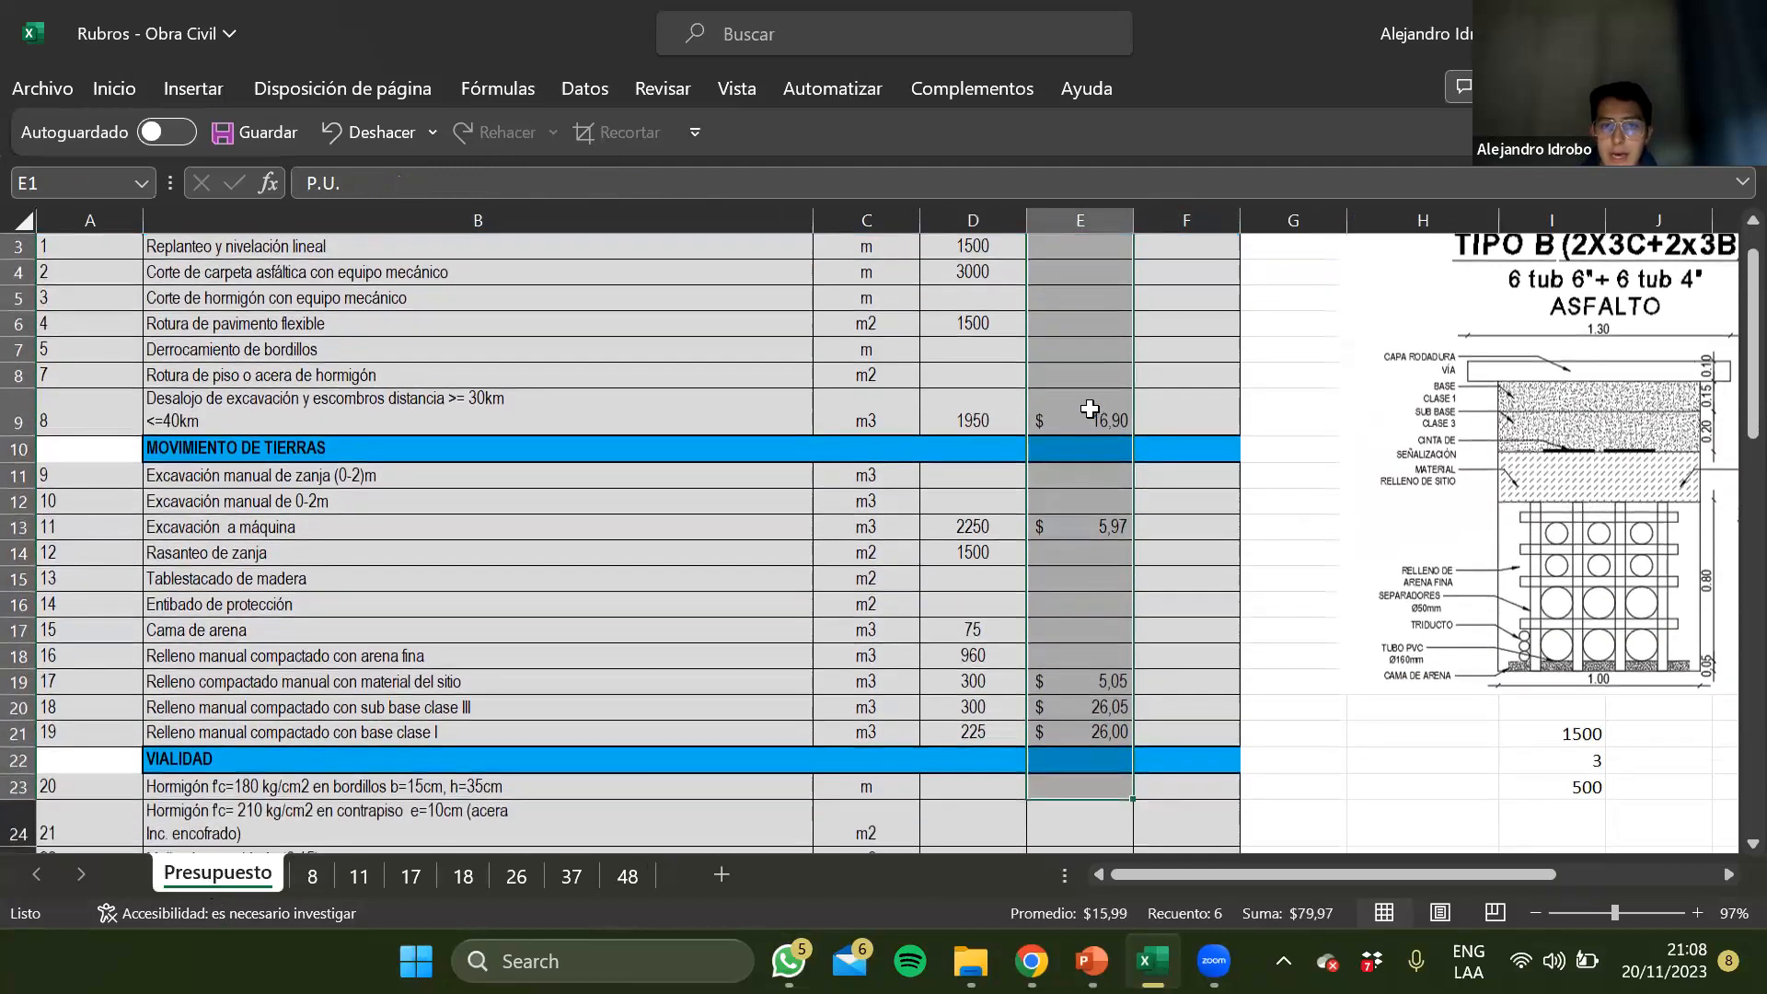
Enter the formula +E9*D9 in F9 to calculate the P.T. of Desalojo de excavación y escombros
scroll(1090, 409, up, 1)
click(1175, 466)
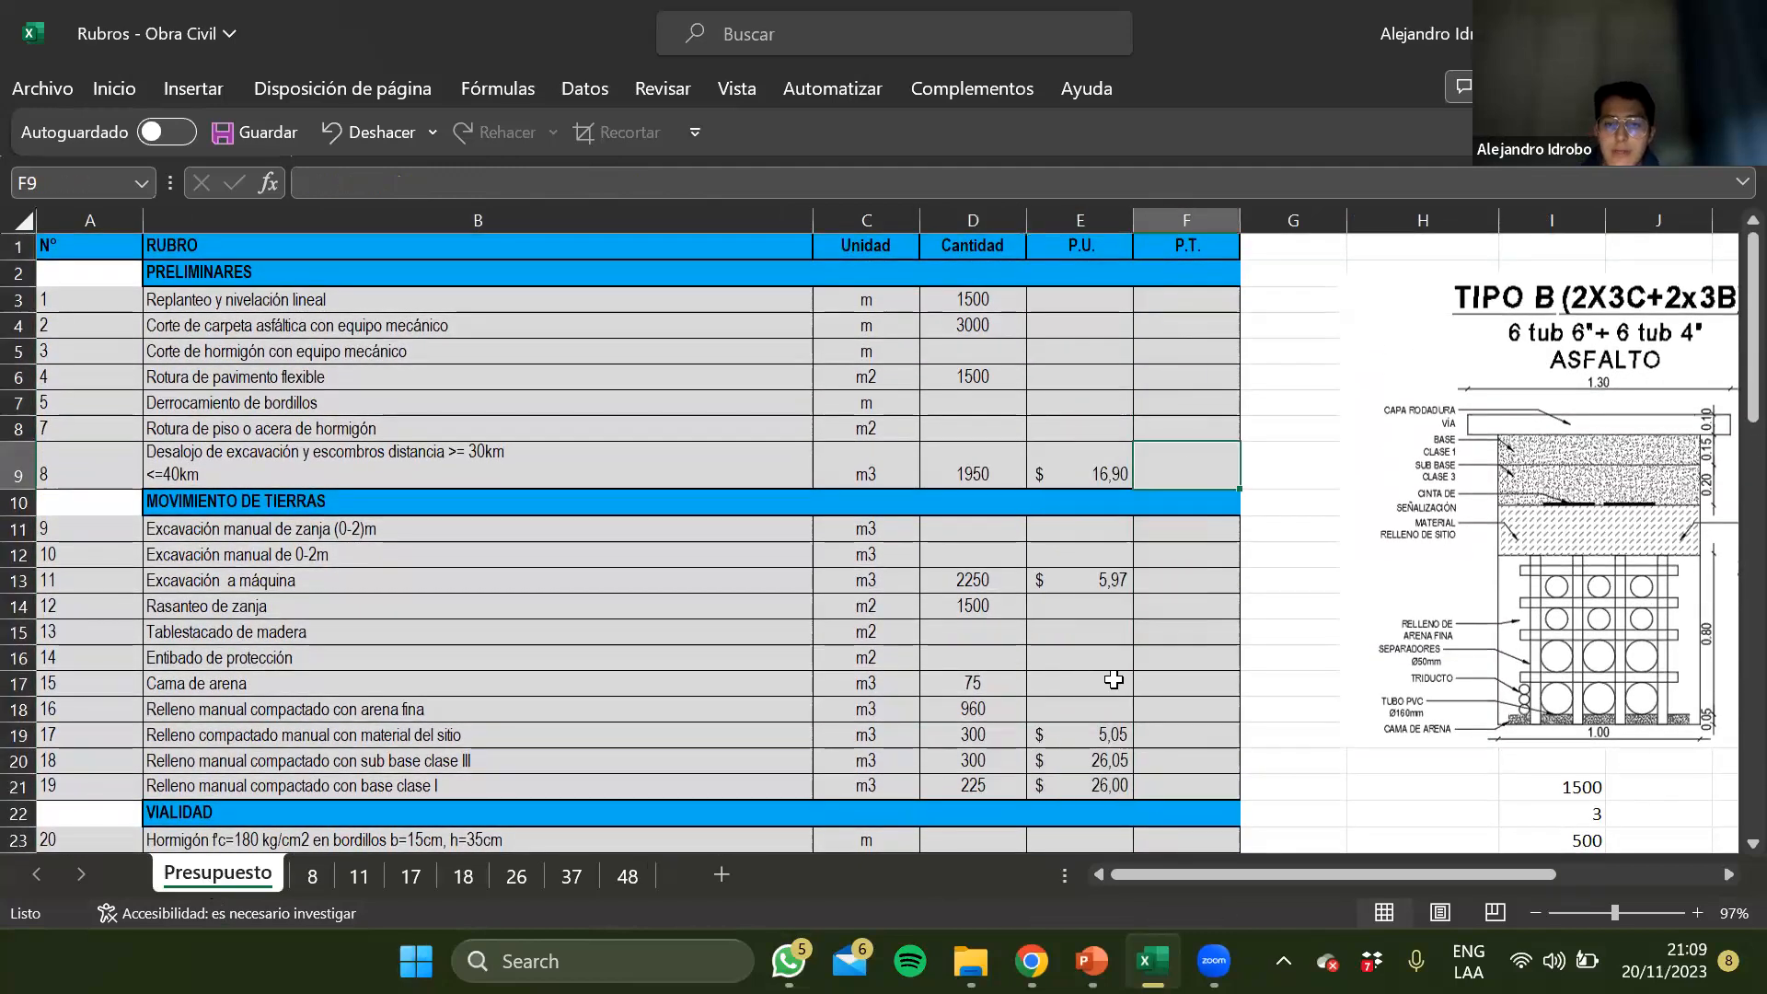
key(Left)
key(Right)
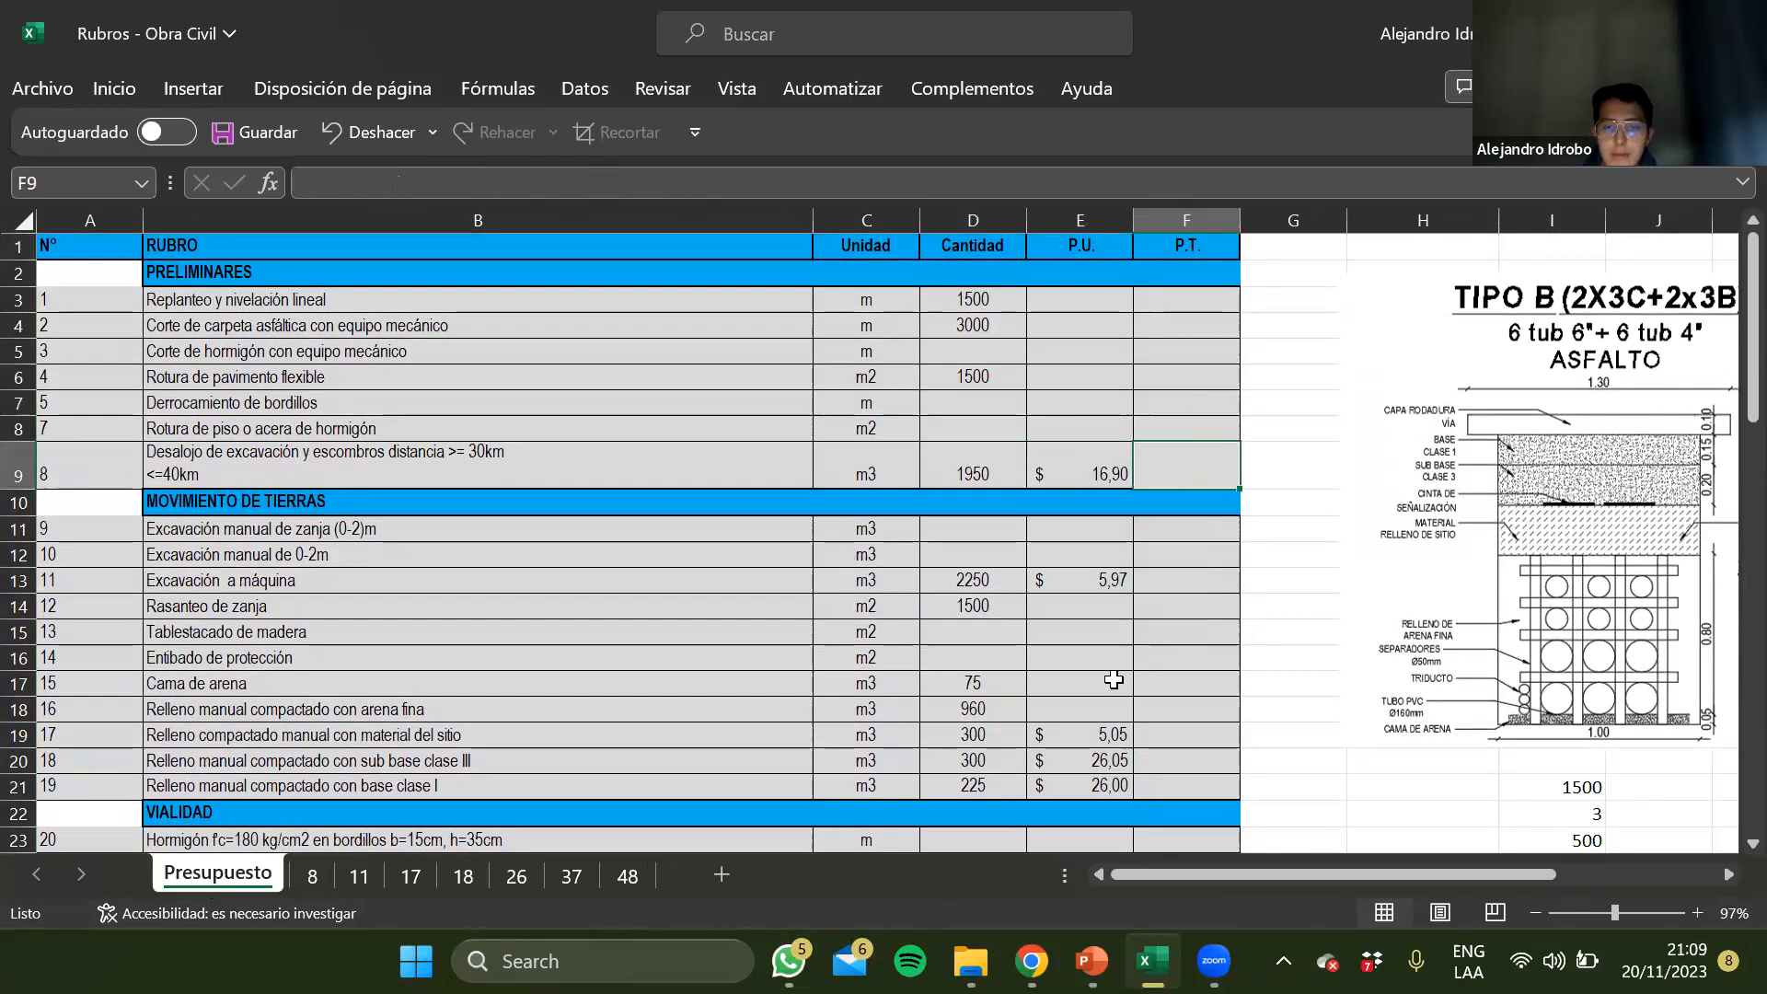
text(+)
key(Left)
text(*)
key(Left)
key(Left)
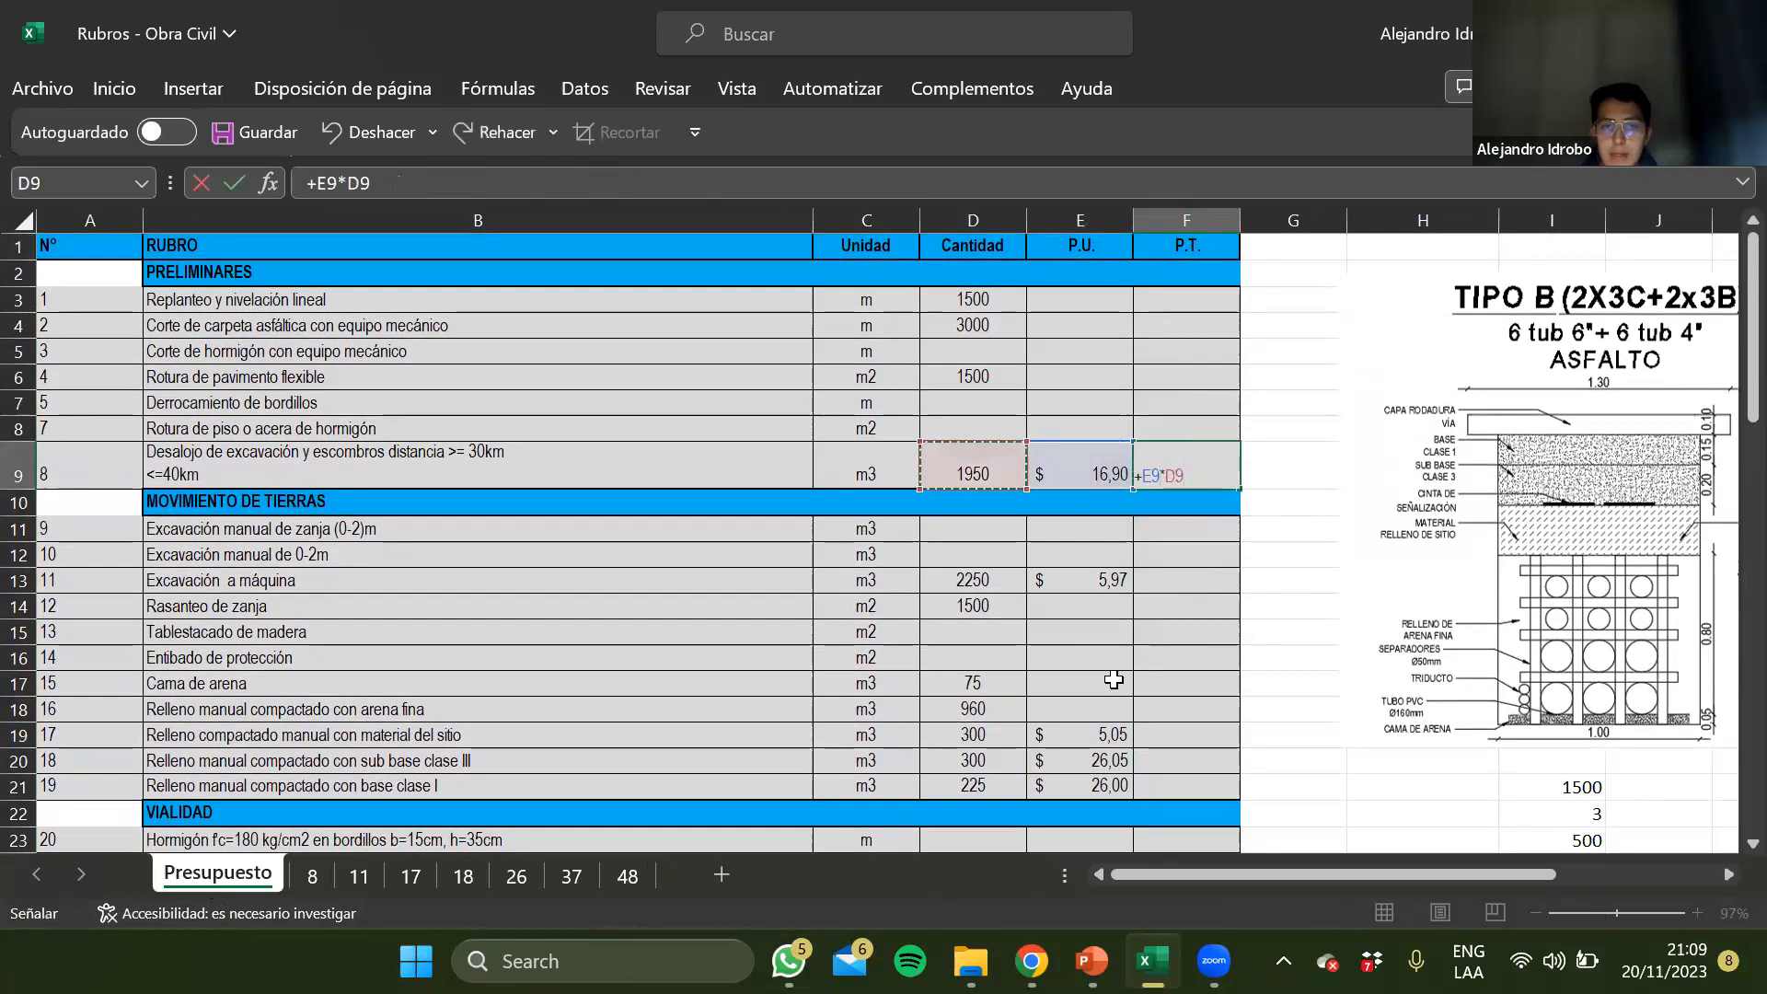
key(Return)
key(Up)
Insert a blank row above the header row of the Presupuesto sheet
scroll(1114, 679, down, 5)
scroll(1114, 679, down, 14)
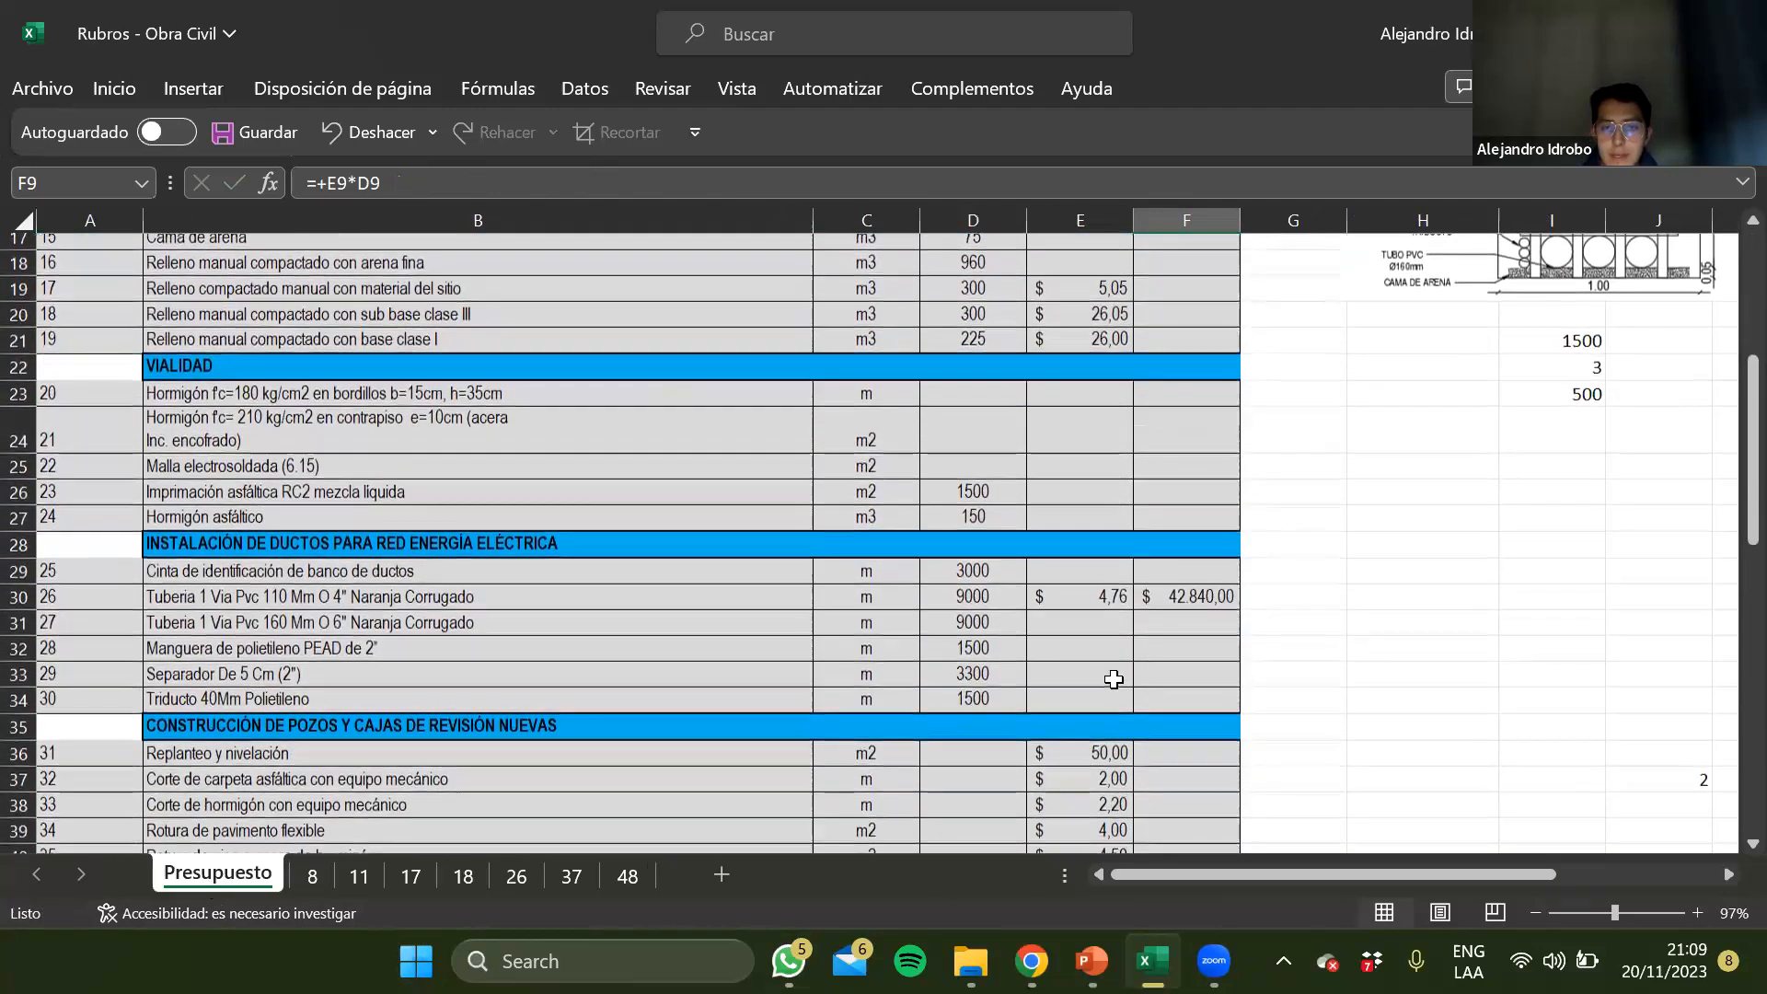
scroll(1114, 679, up, 18)
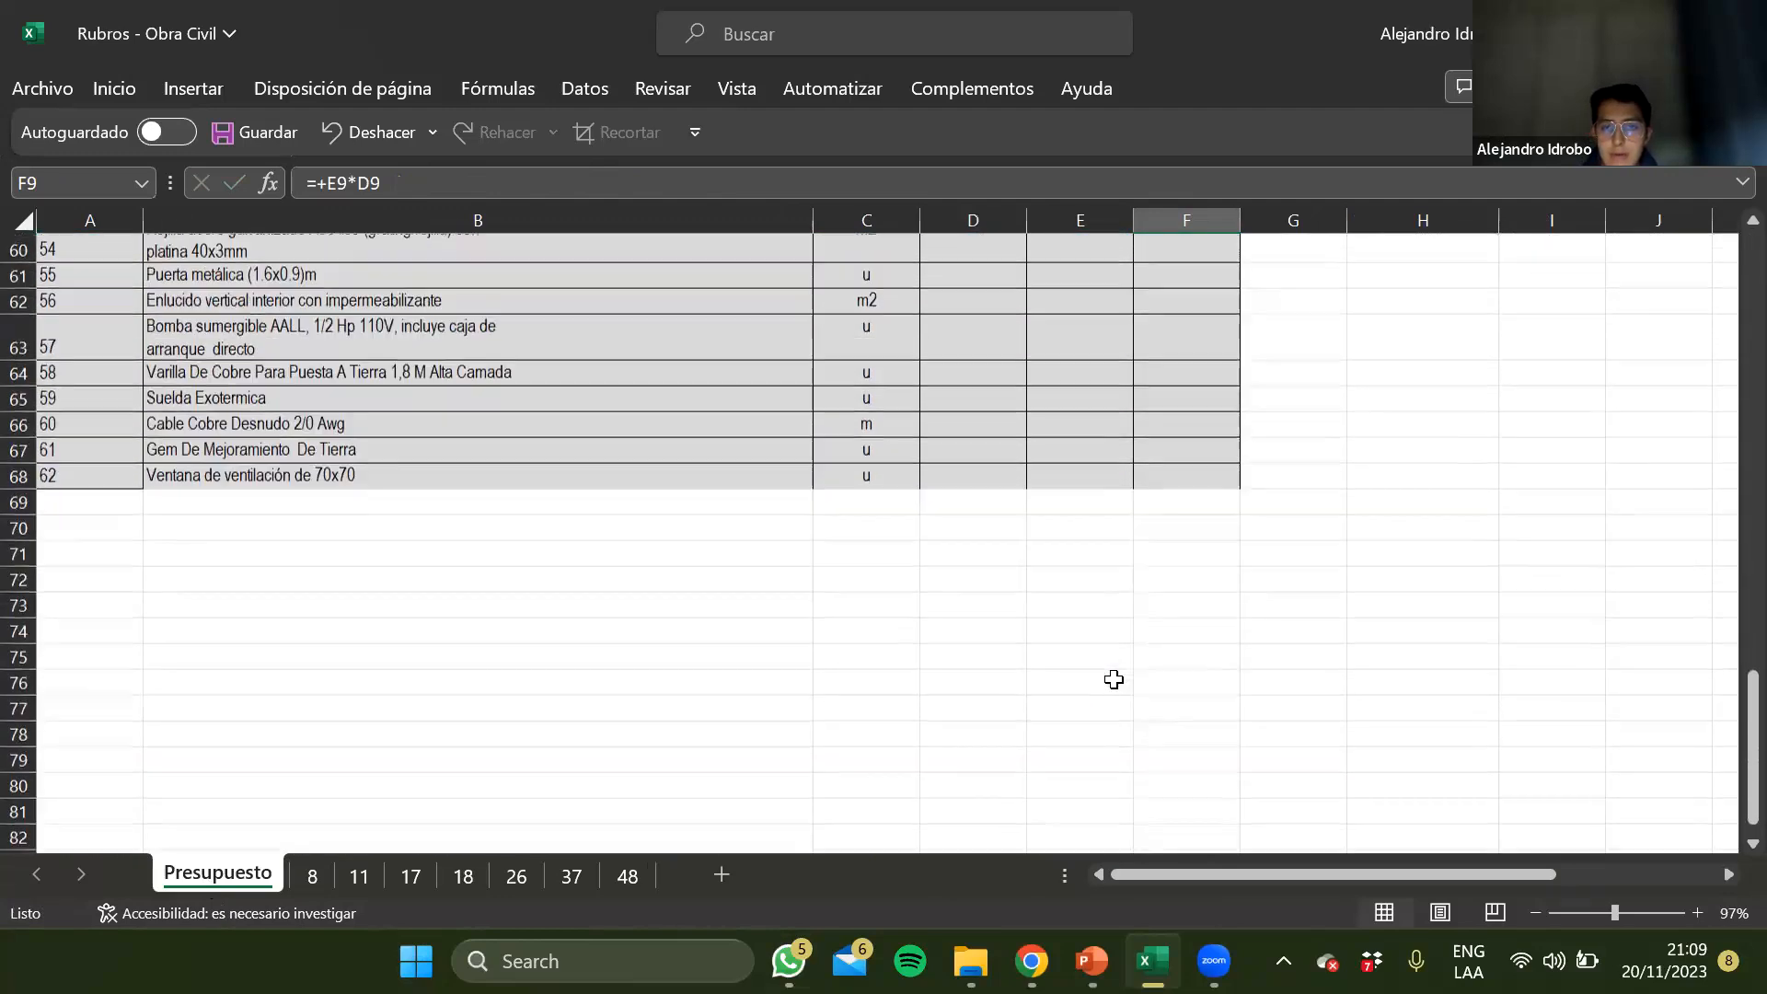
scroll(1114, 679, down, 5)
scroll(1073, 687, up, 5)
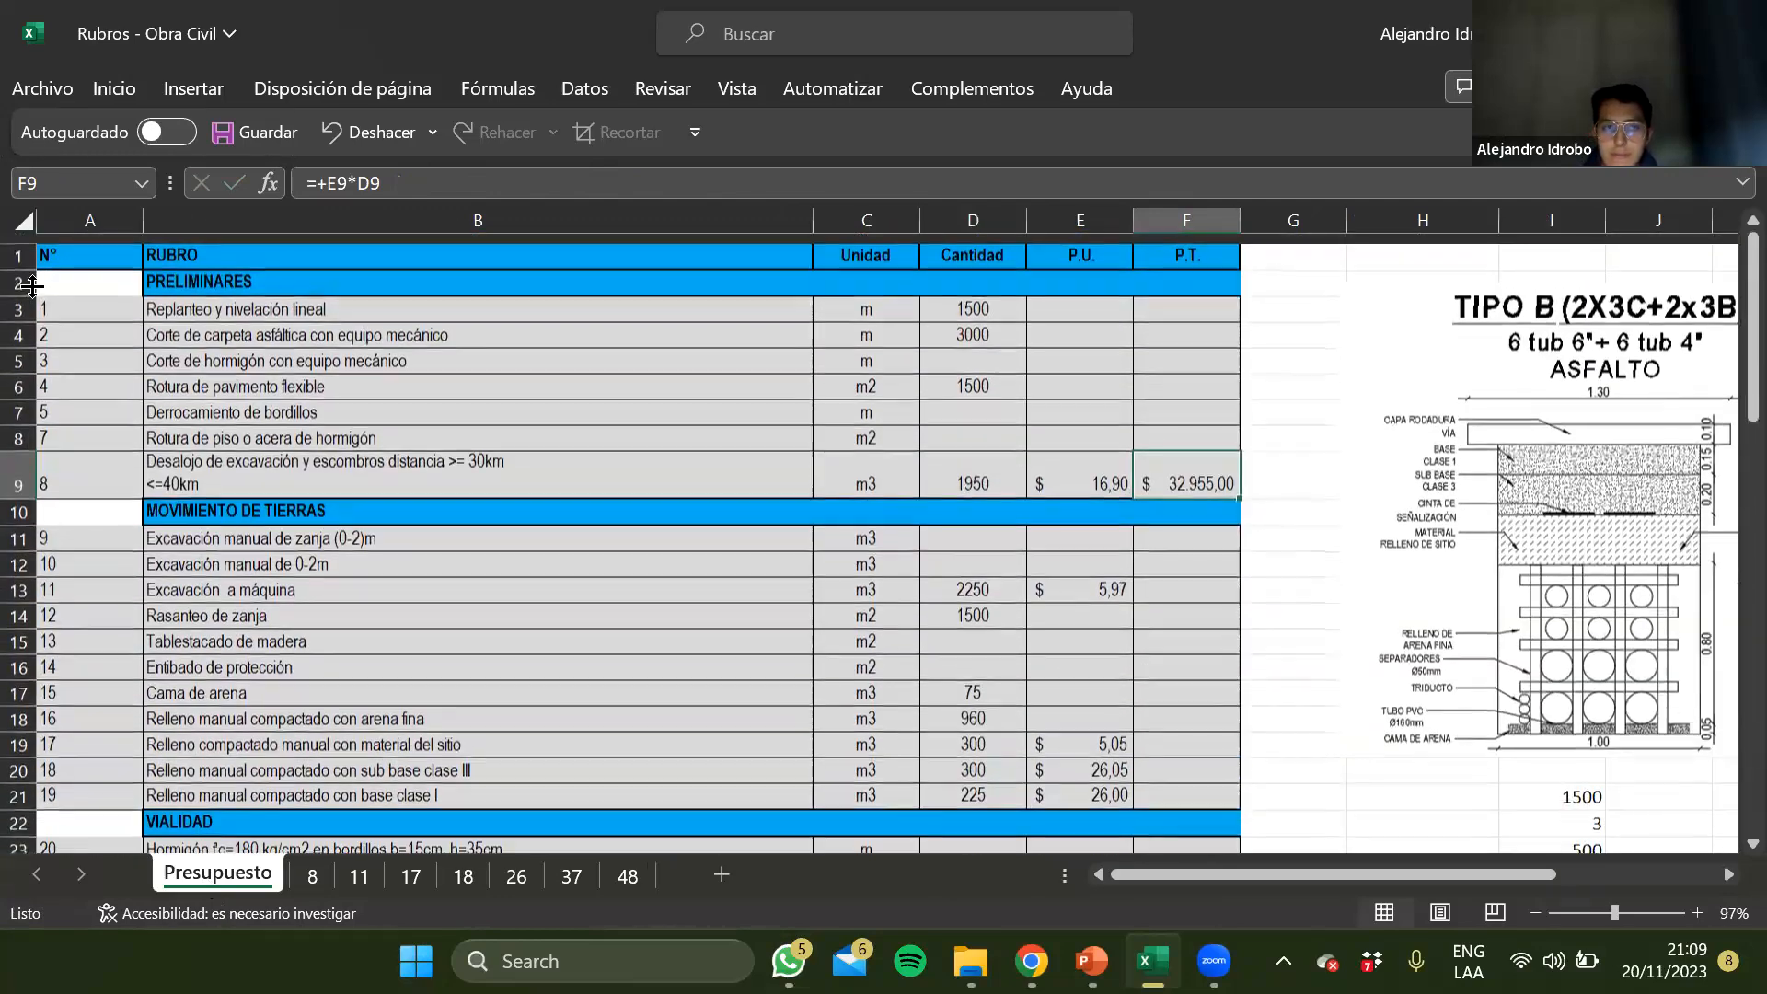
click(13, 242)
key(ctrl+plus)
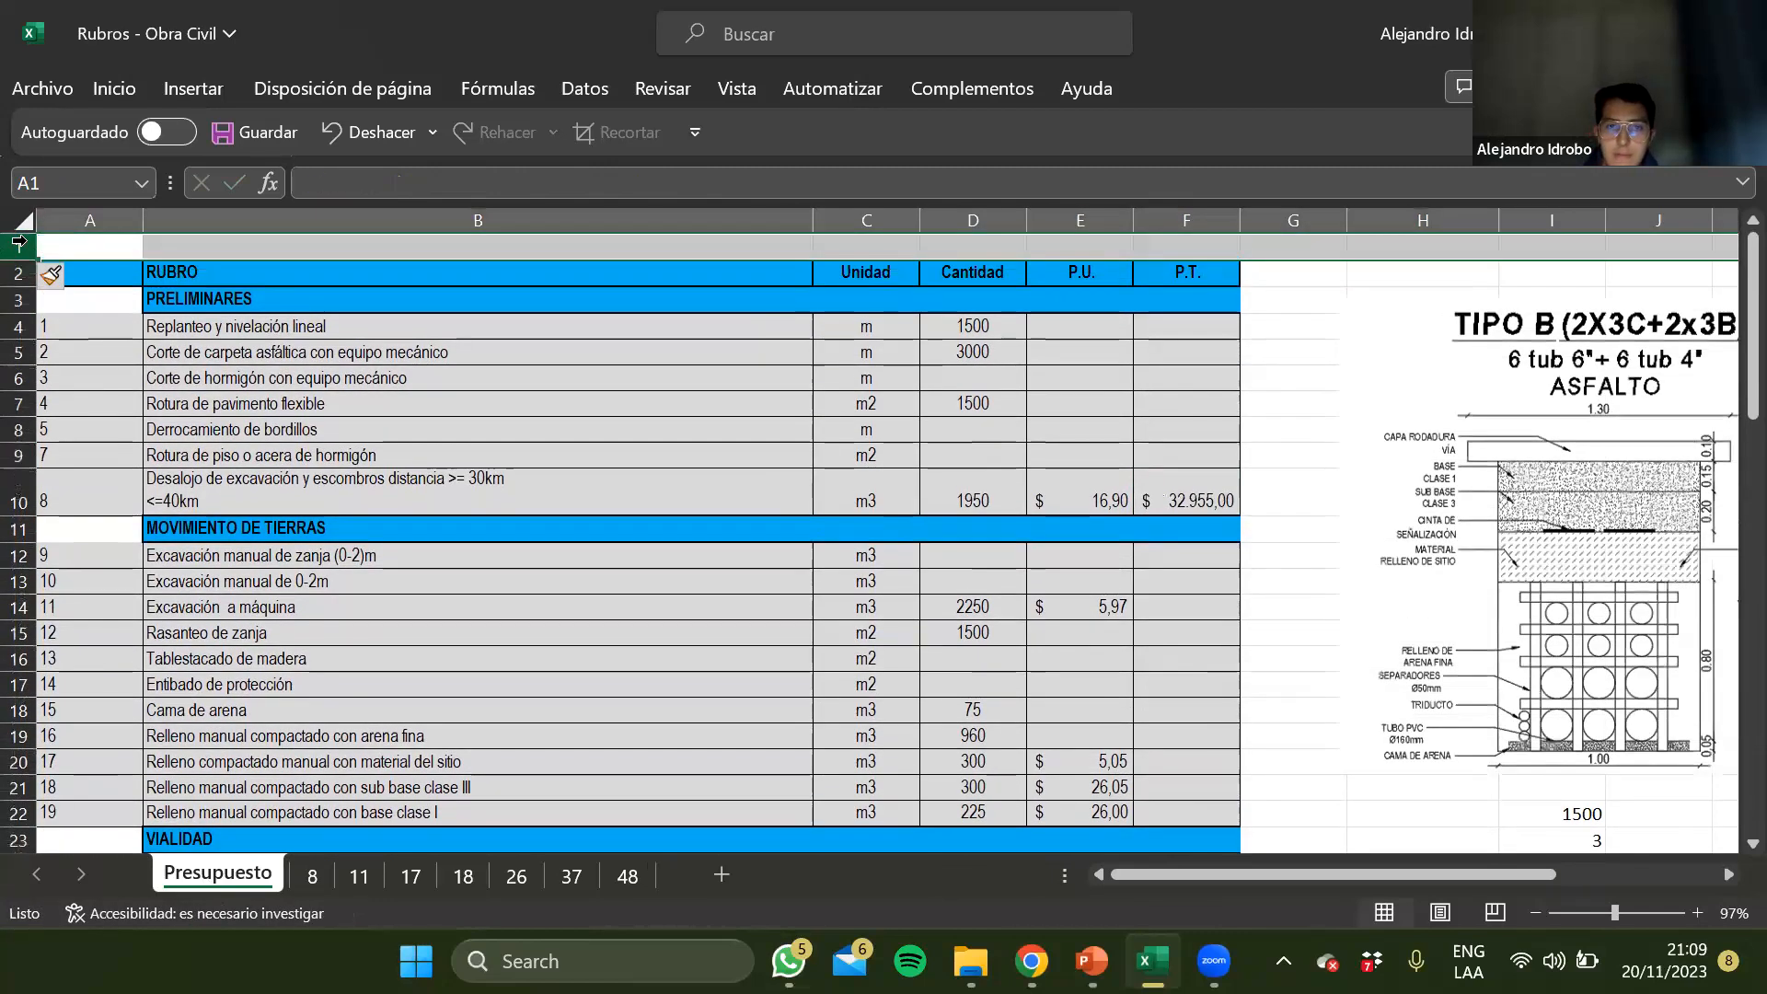
Enter the label TOTAL in E1, above the P.U. header
key(Down)
key(Right)
key(Right)
key(Right)
Total the P.T. column in F1 with a SUMA formula over the cells below its header
key(Right)
key(Up)
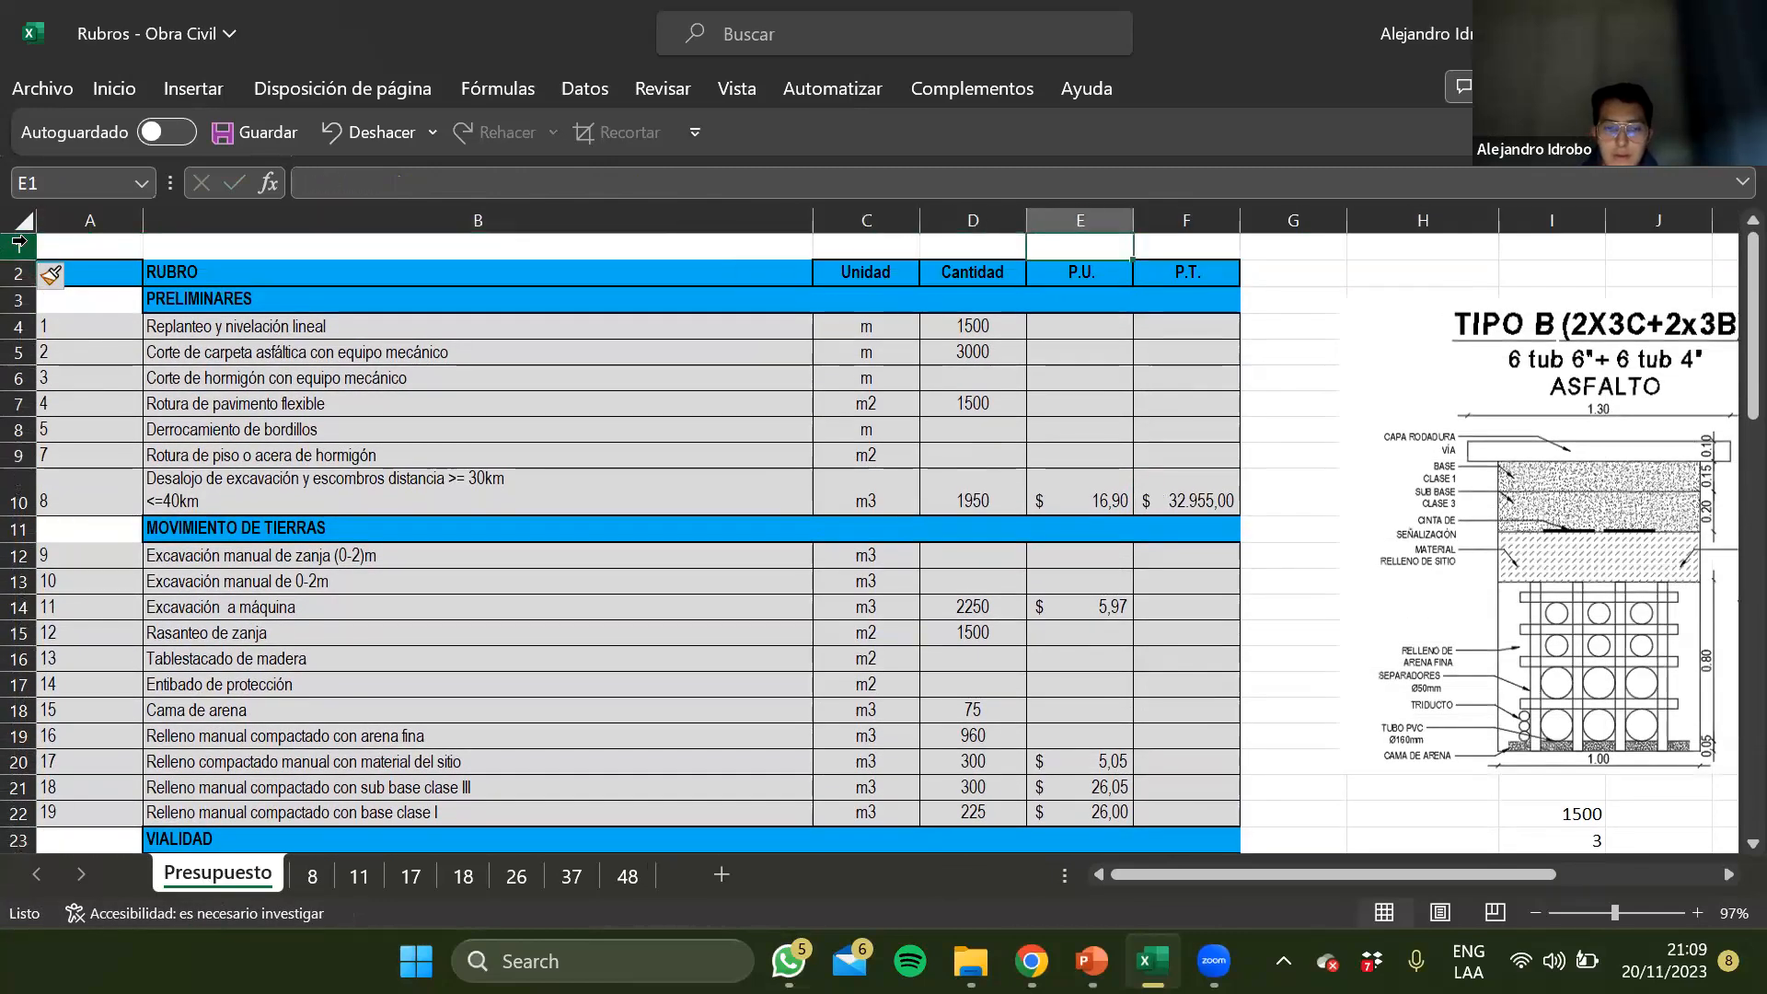
text(TOTAL)
key(Return)
key(Up)
key(Right)
text(+)
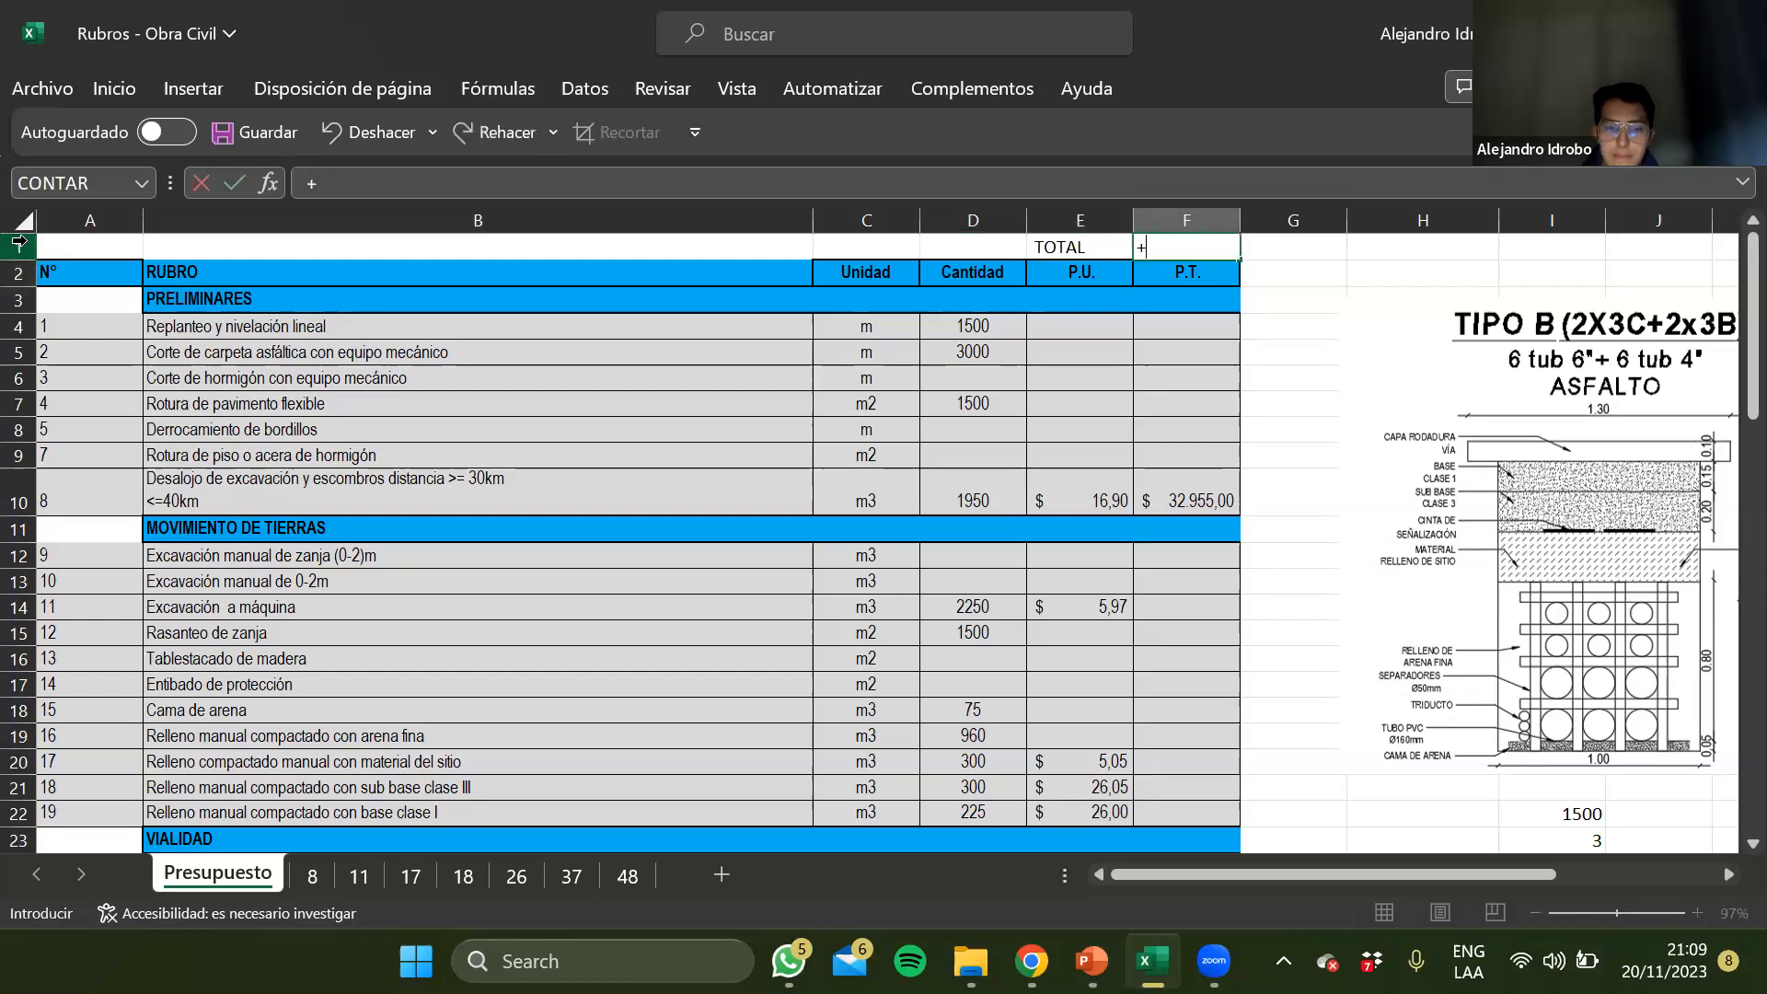
text(SUMA()
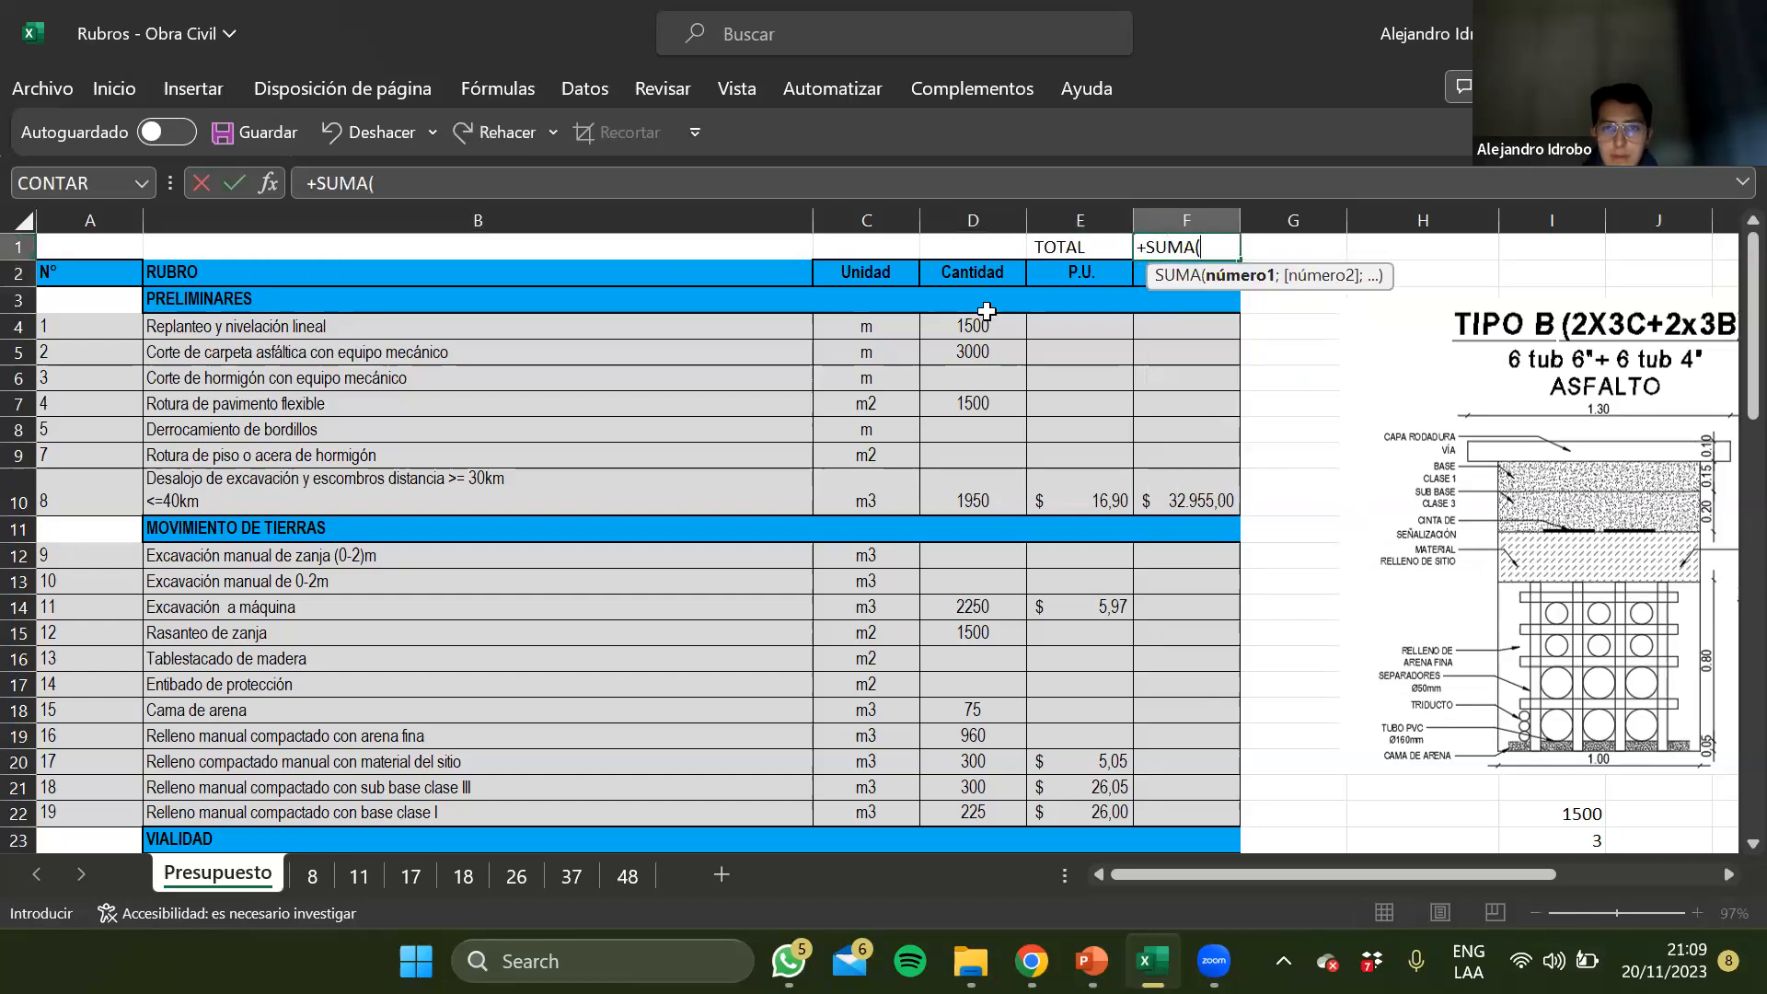
drag(1164, 300, 1171, 812)
key(Return)
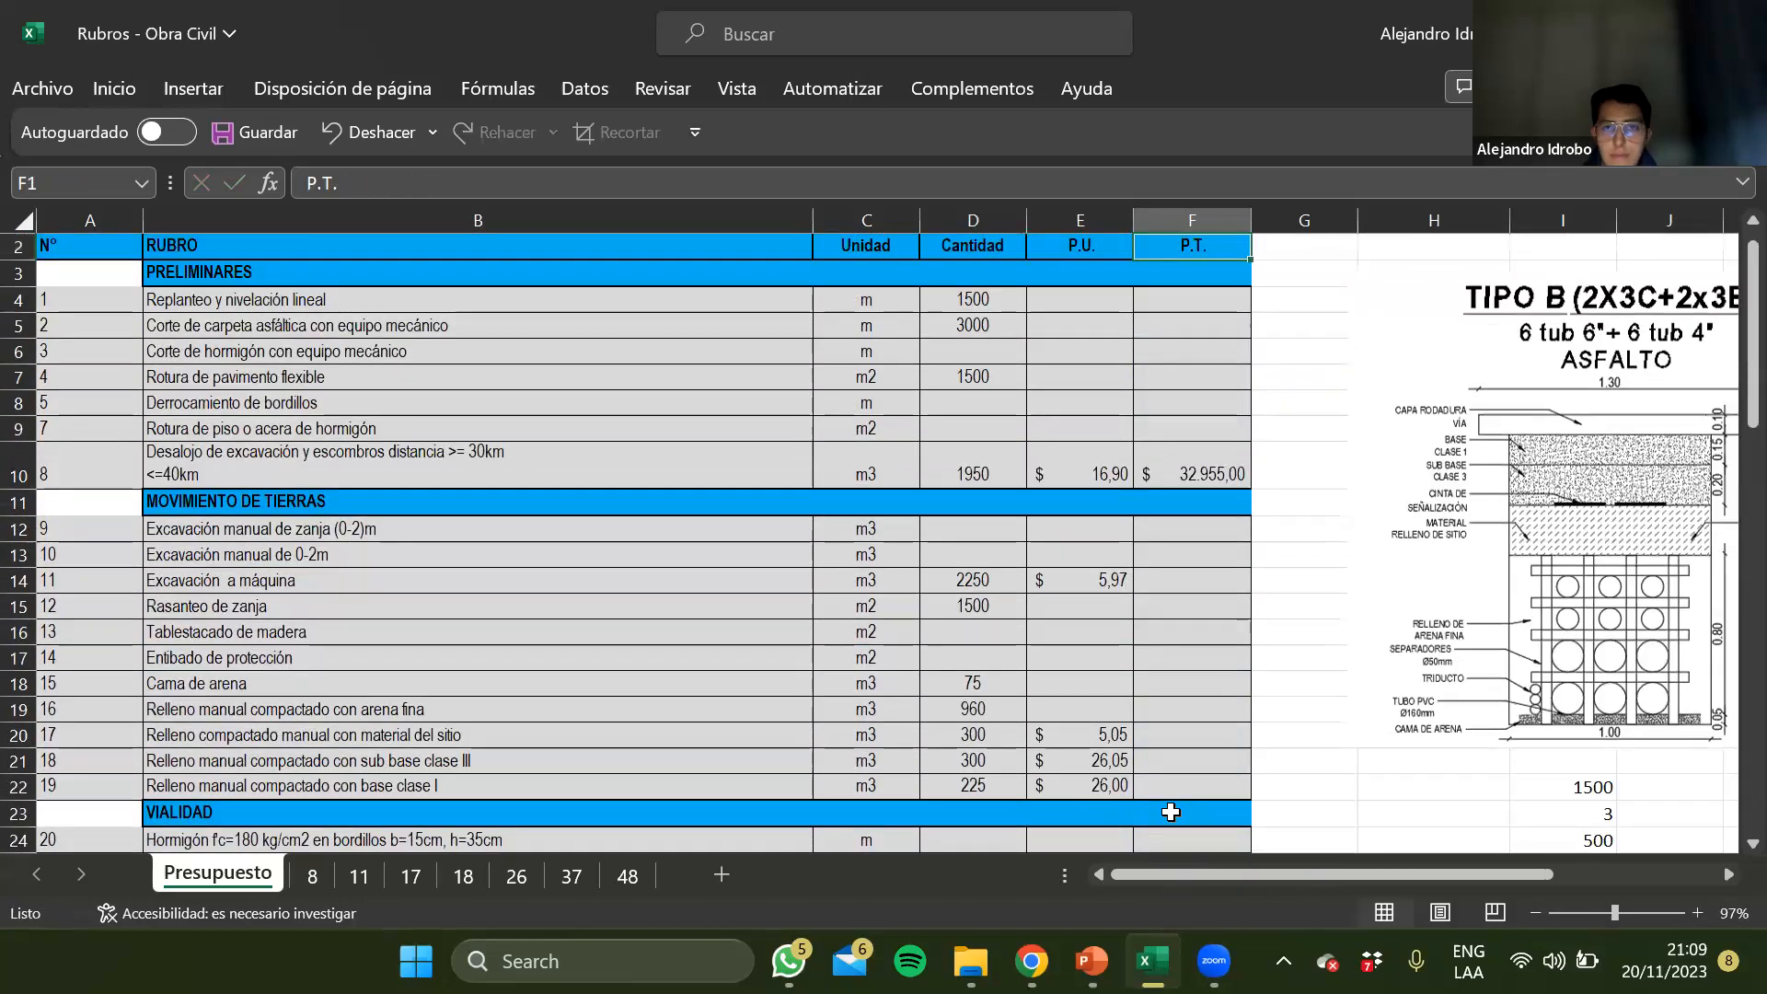
Check the P.U. reference in E10 and examine the Desalojo analysis on sheet 8, from equipment and labour through materials and transport
click(1200, 459)
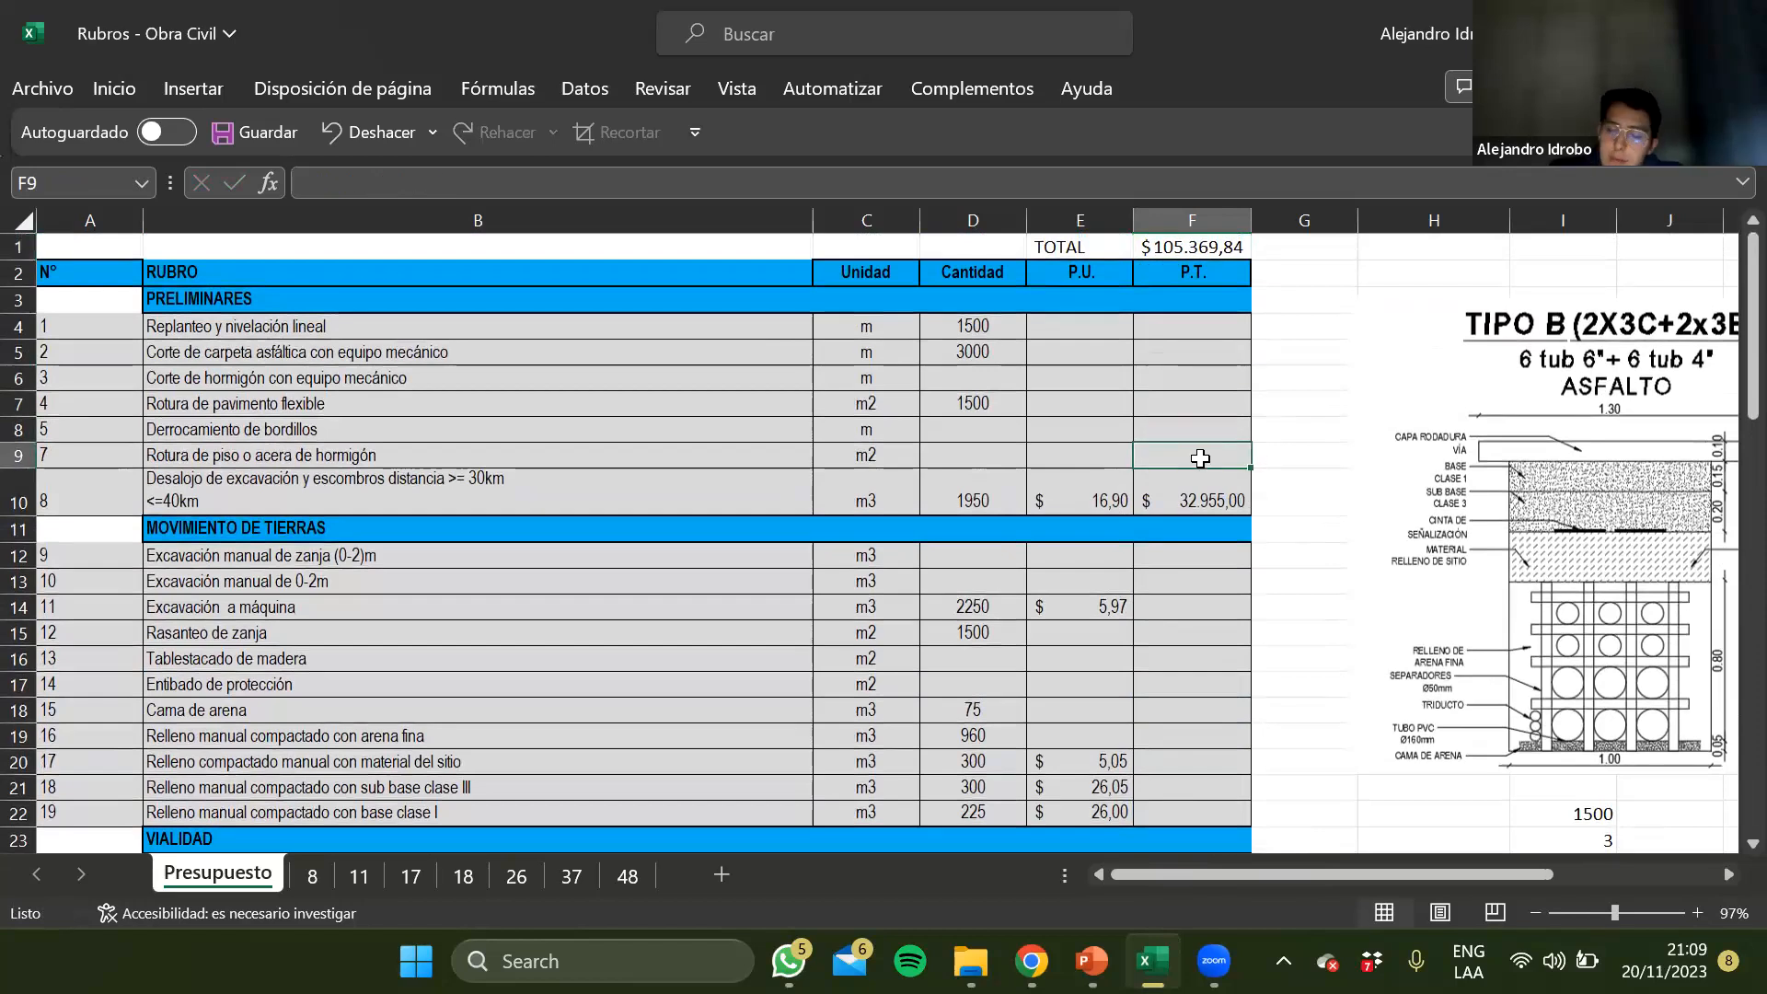
click(1128, 477)
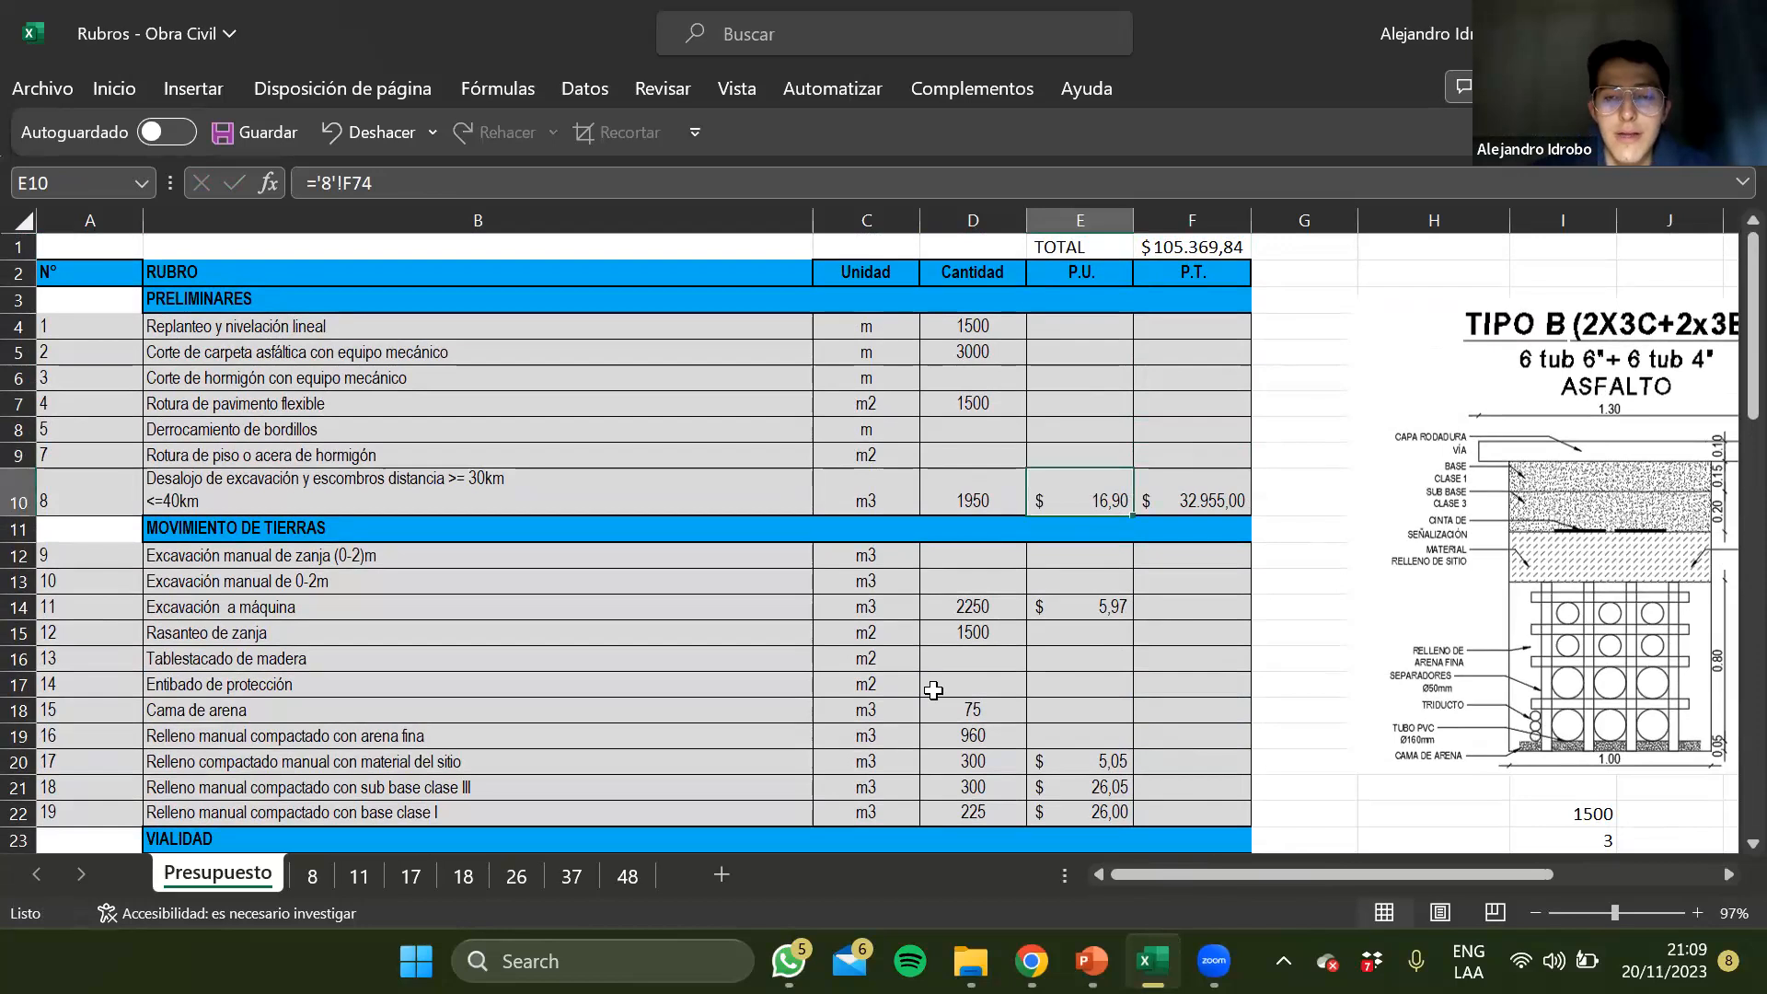
click(312, 879)
scroll(464, 589, down, 1)
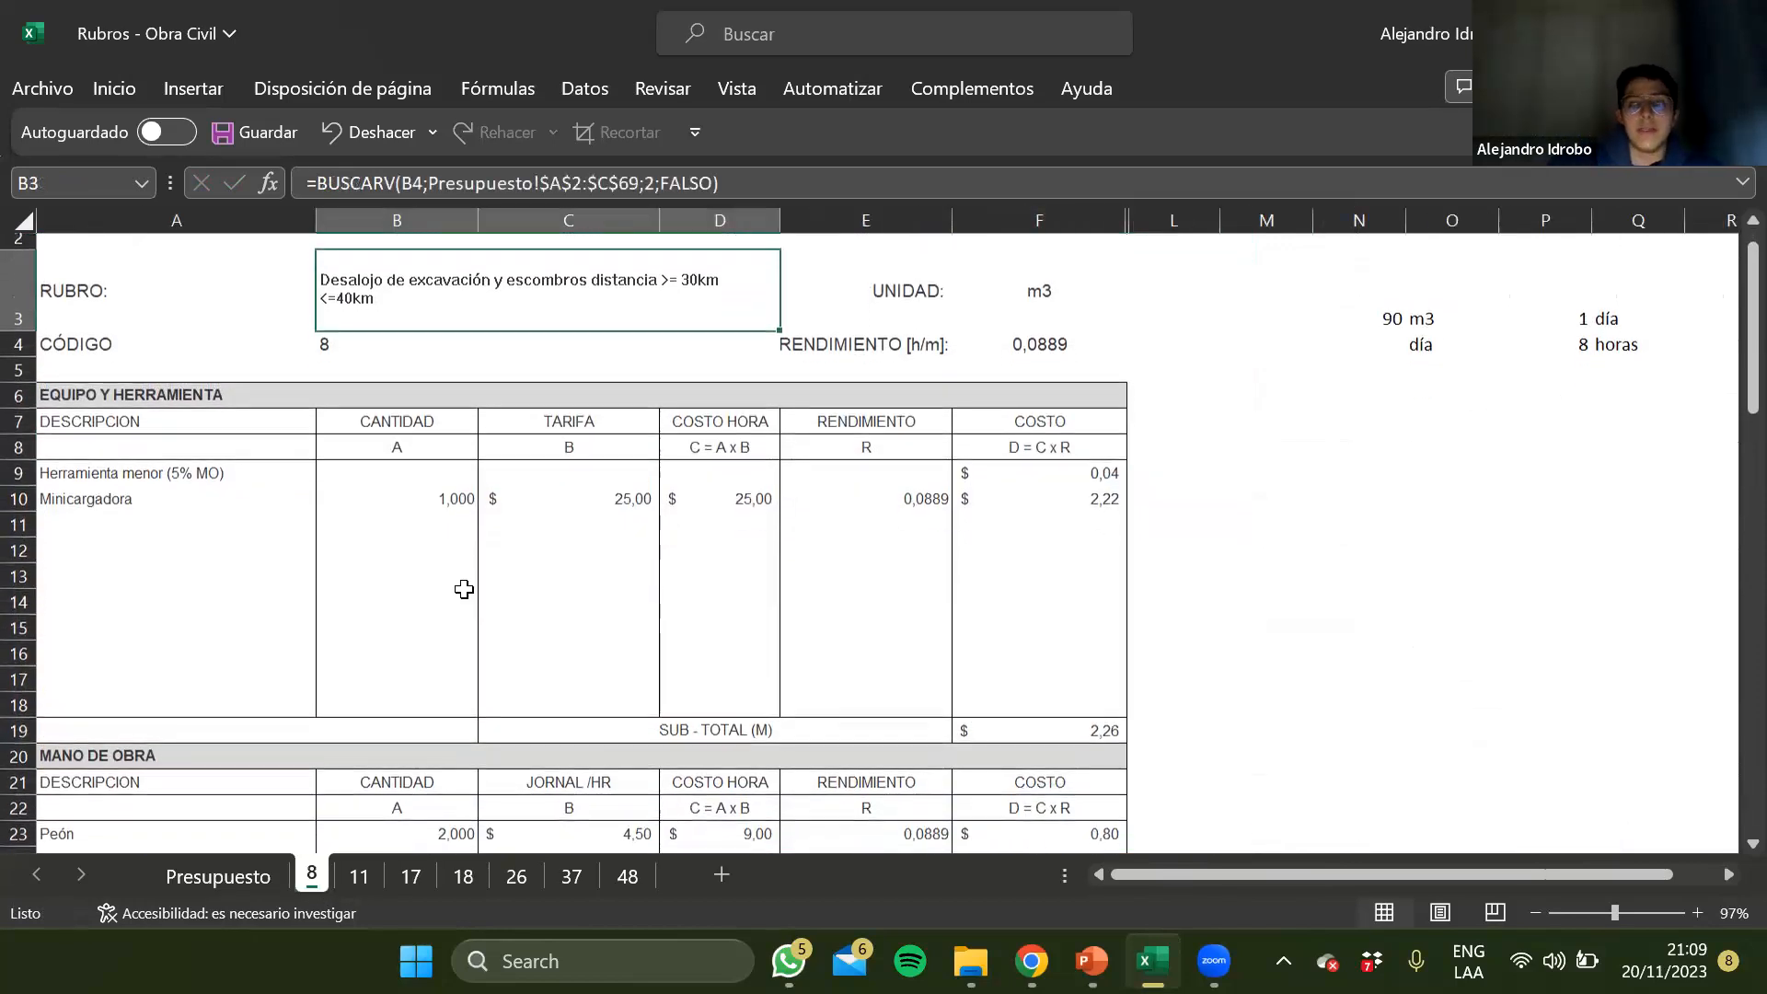
scroll(464, 589, down, 2)
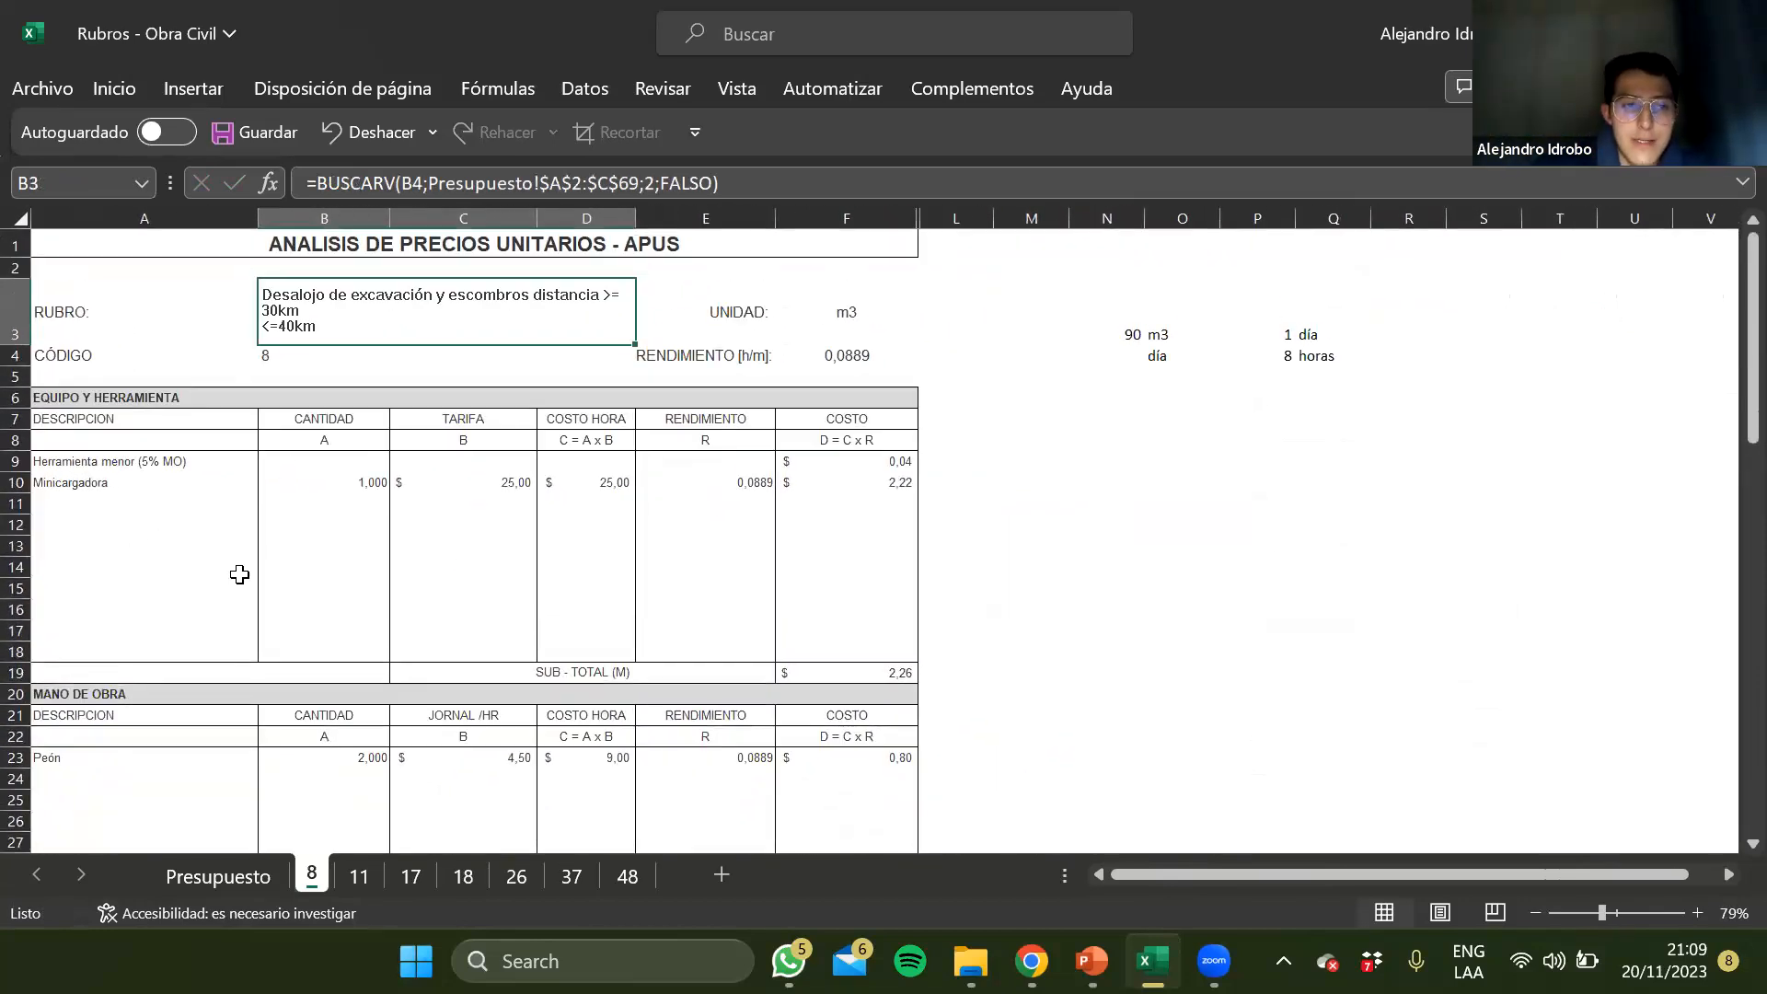
scroll(94, 516, down, 5)
click(94, 516)
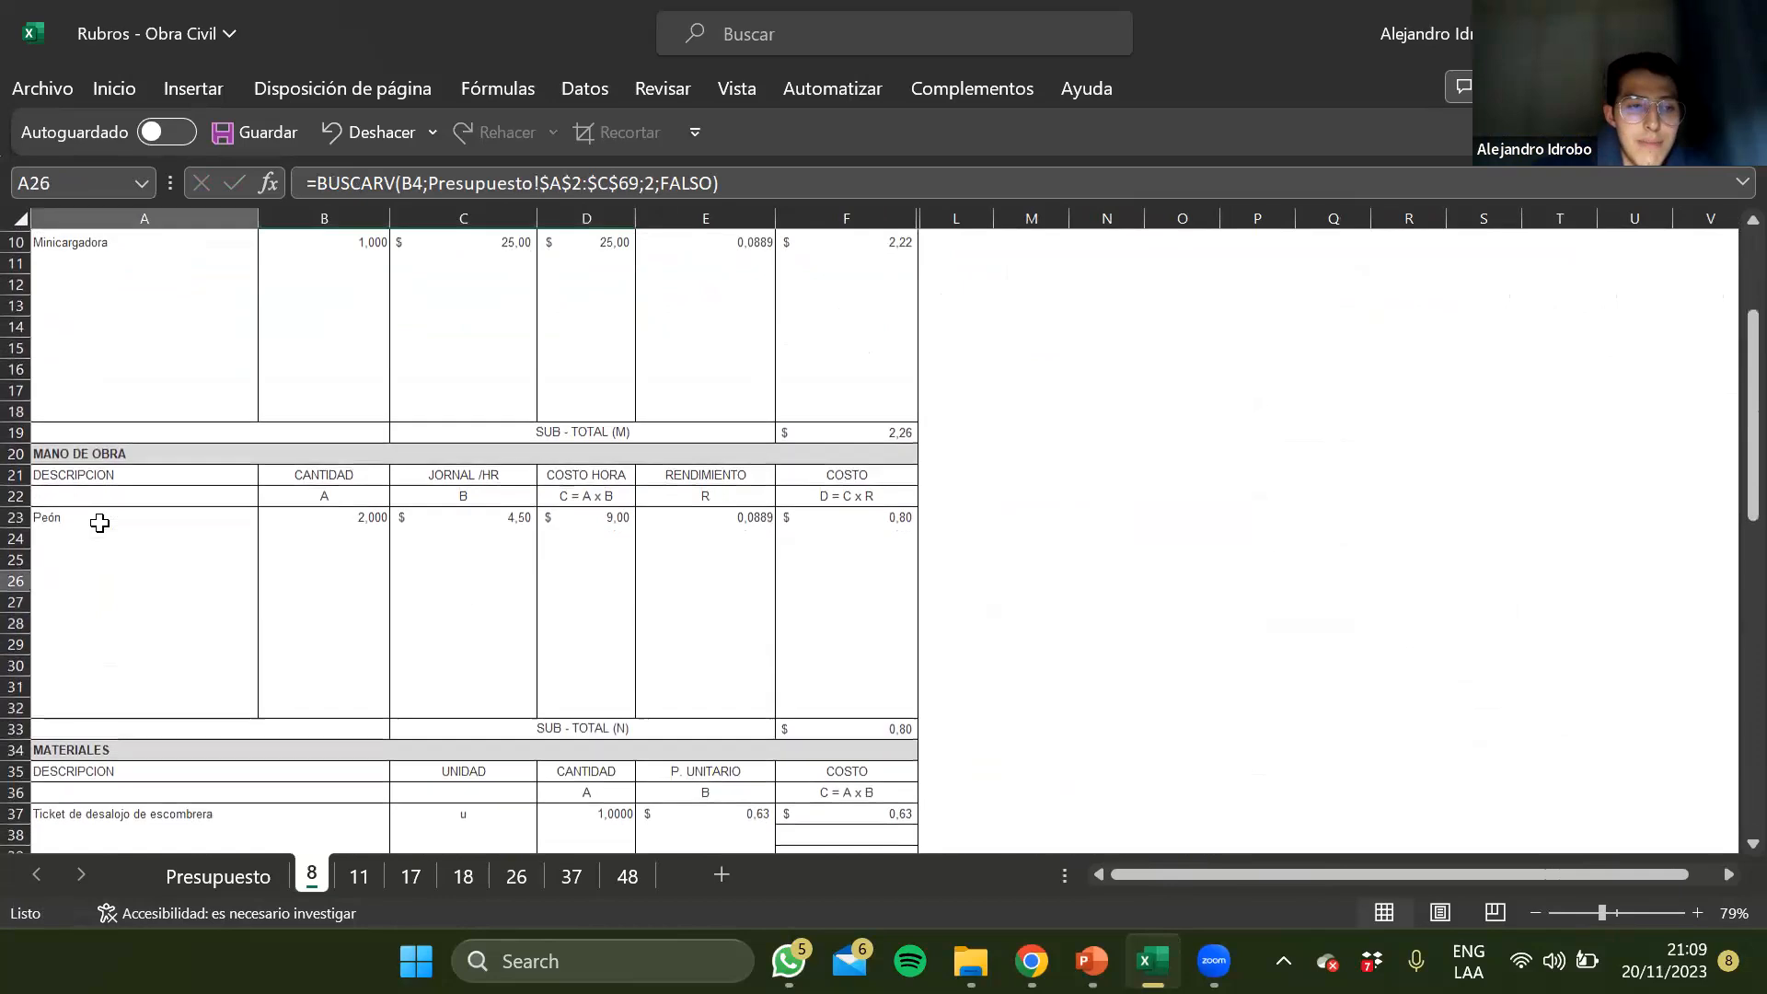
scroll(95, 515, down, 3)
click(160, 681)
scroll(161, 681, down, 6)
click(130, 757)
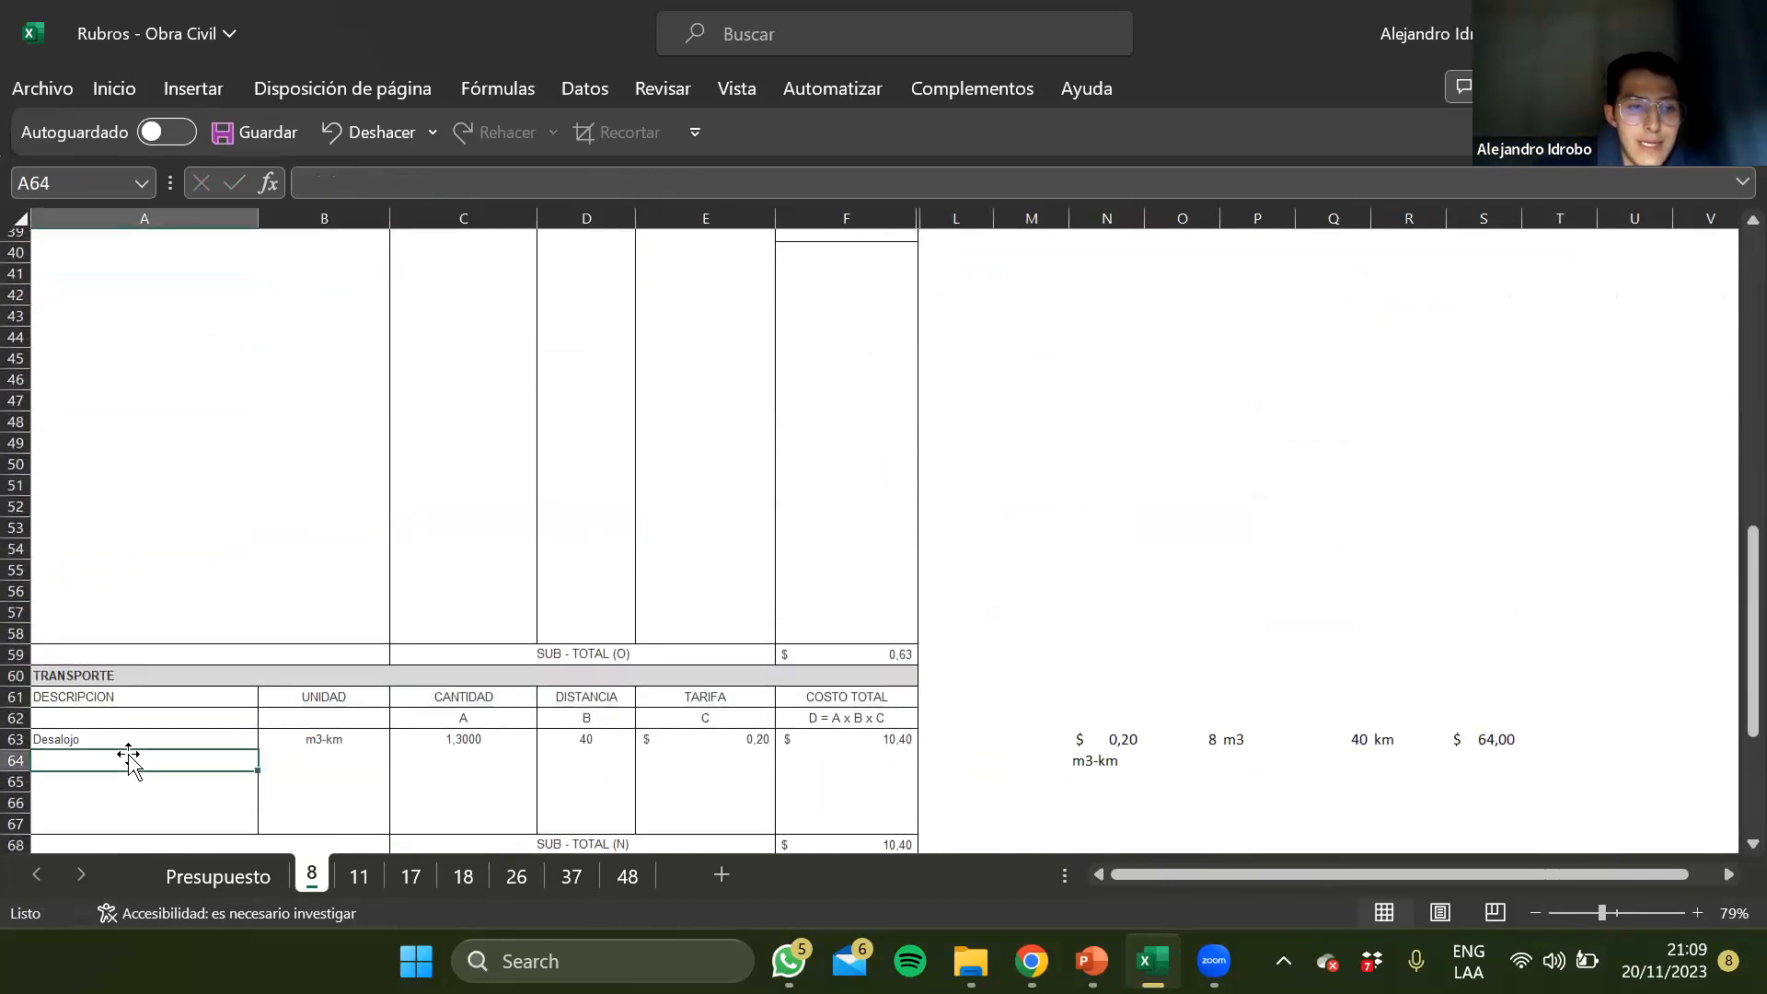
scroll(130, 757, down, 3)
scroll(129, 759, up, 5)
scroll(128, 757, up, 10)
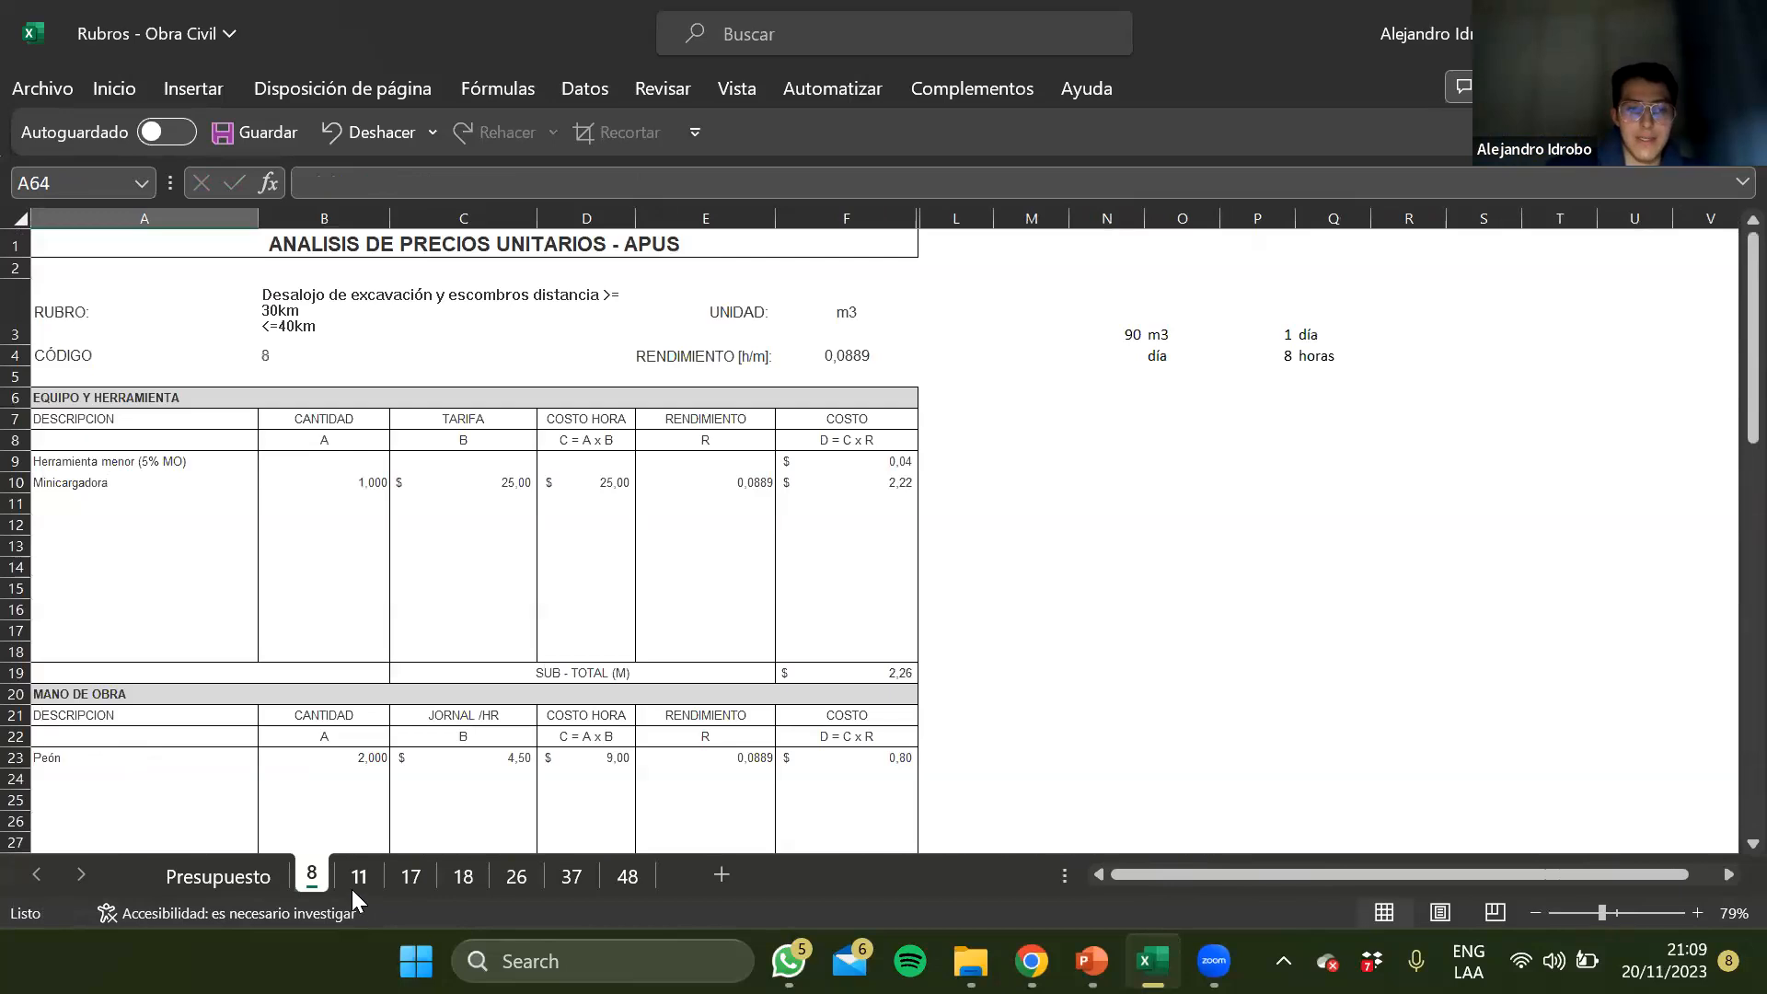
Examine the rubro, equipment and labour entries of the Excavación a máquina analysis on sheet 11
click(355, 882)
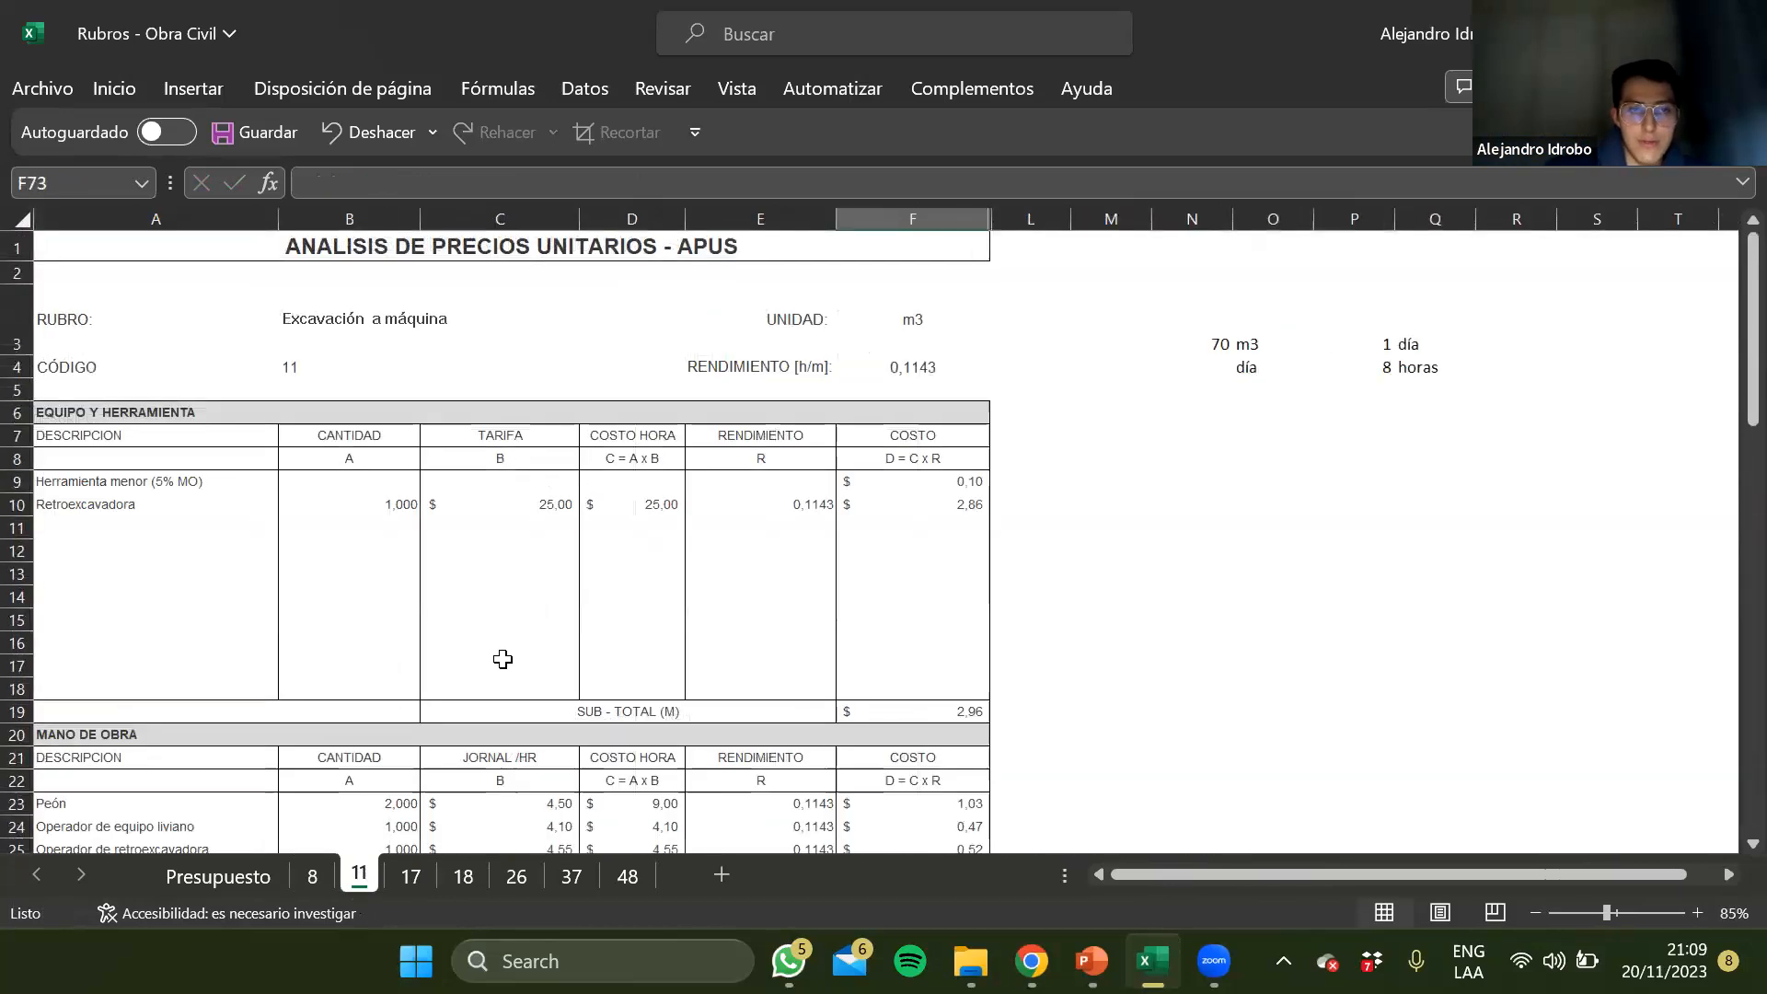
scroll(501, 661, down, 6)
scroll(502, 658, up, 6)
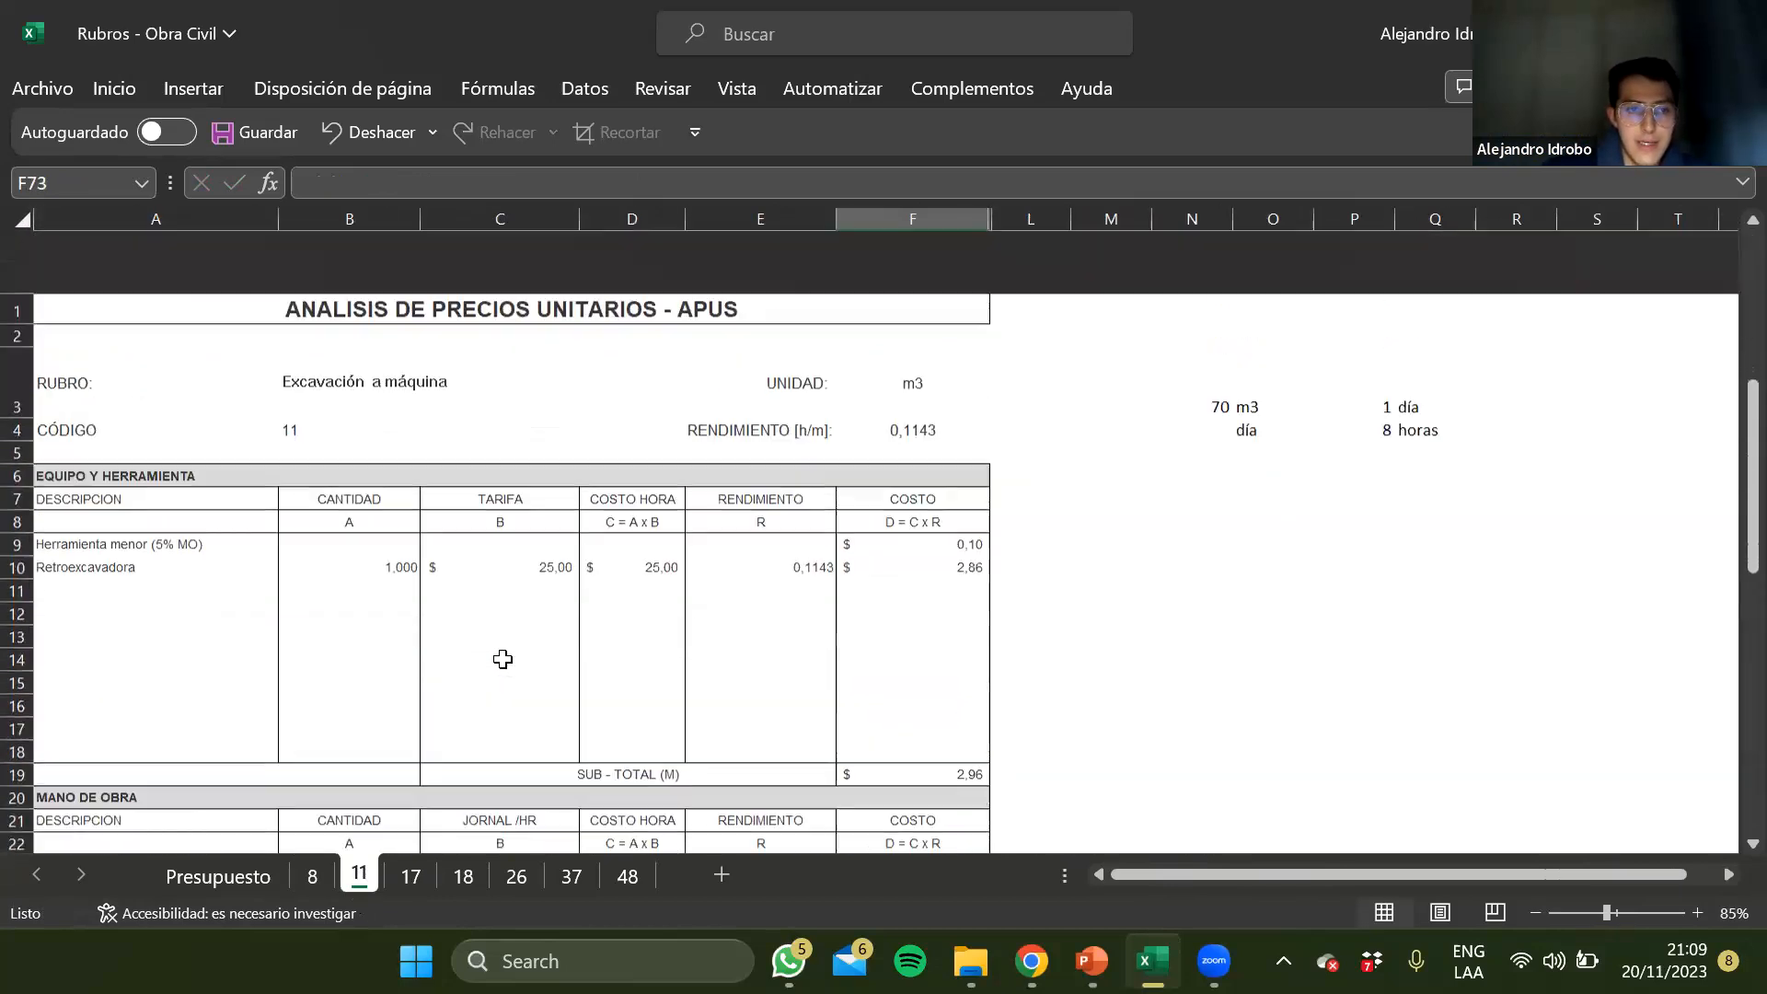
click(386, 353)
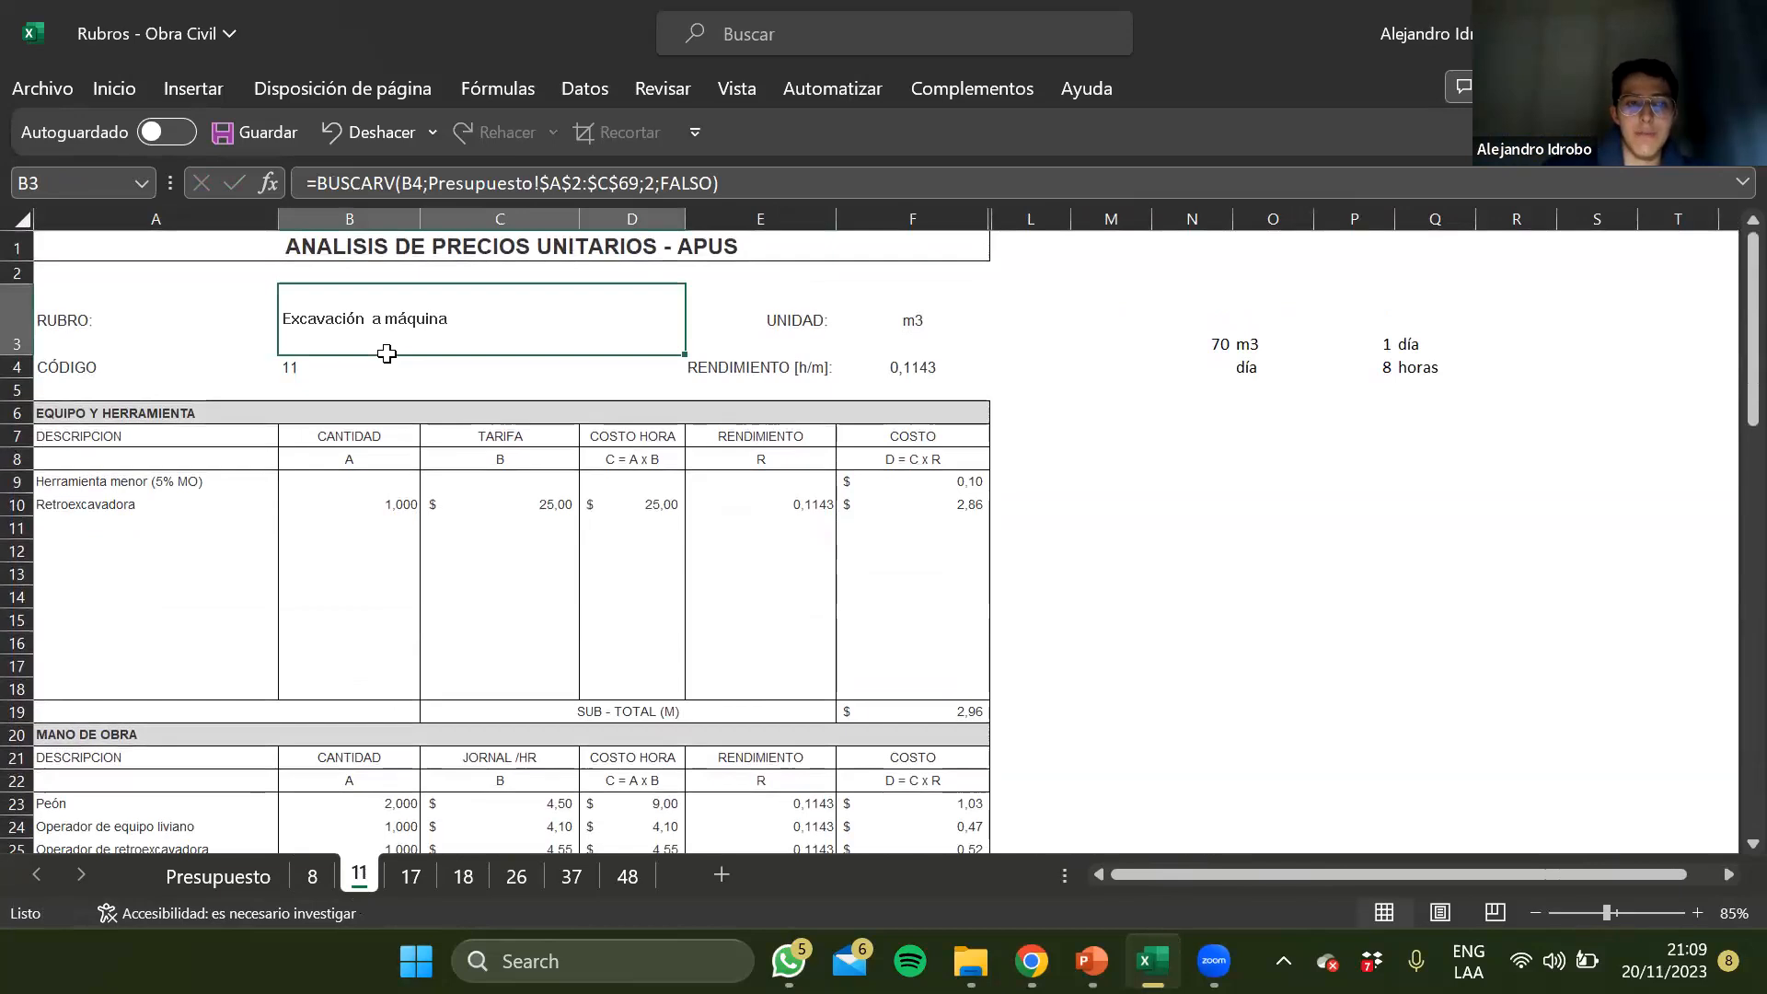
key(Down)
key(Down)
key(Down)
key(Down)
key(Down)
key(Down)
key(Left)
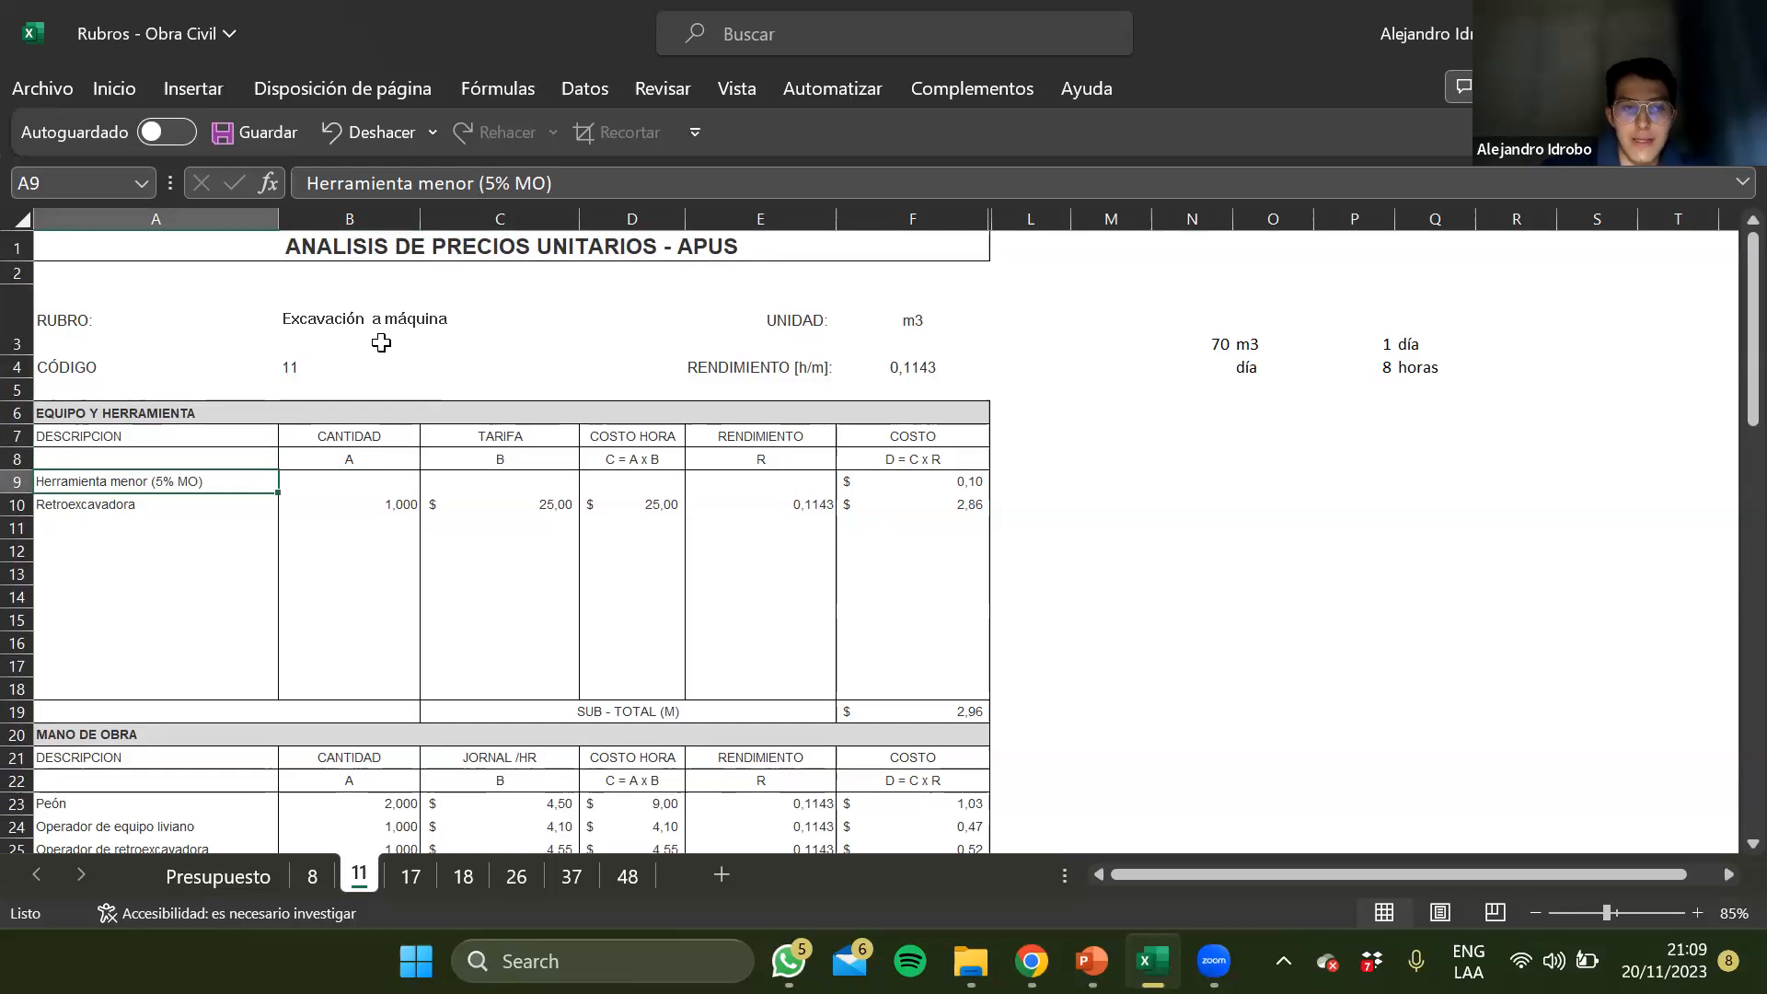
key(Down)
scroll(276, 553, down, 2)
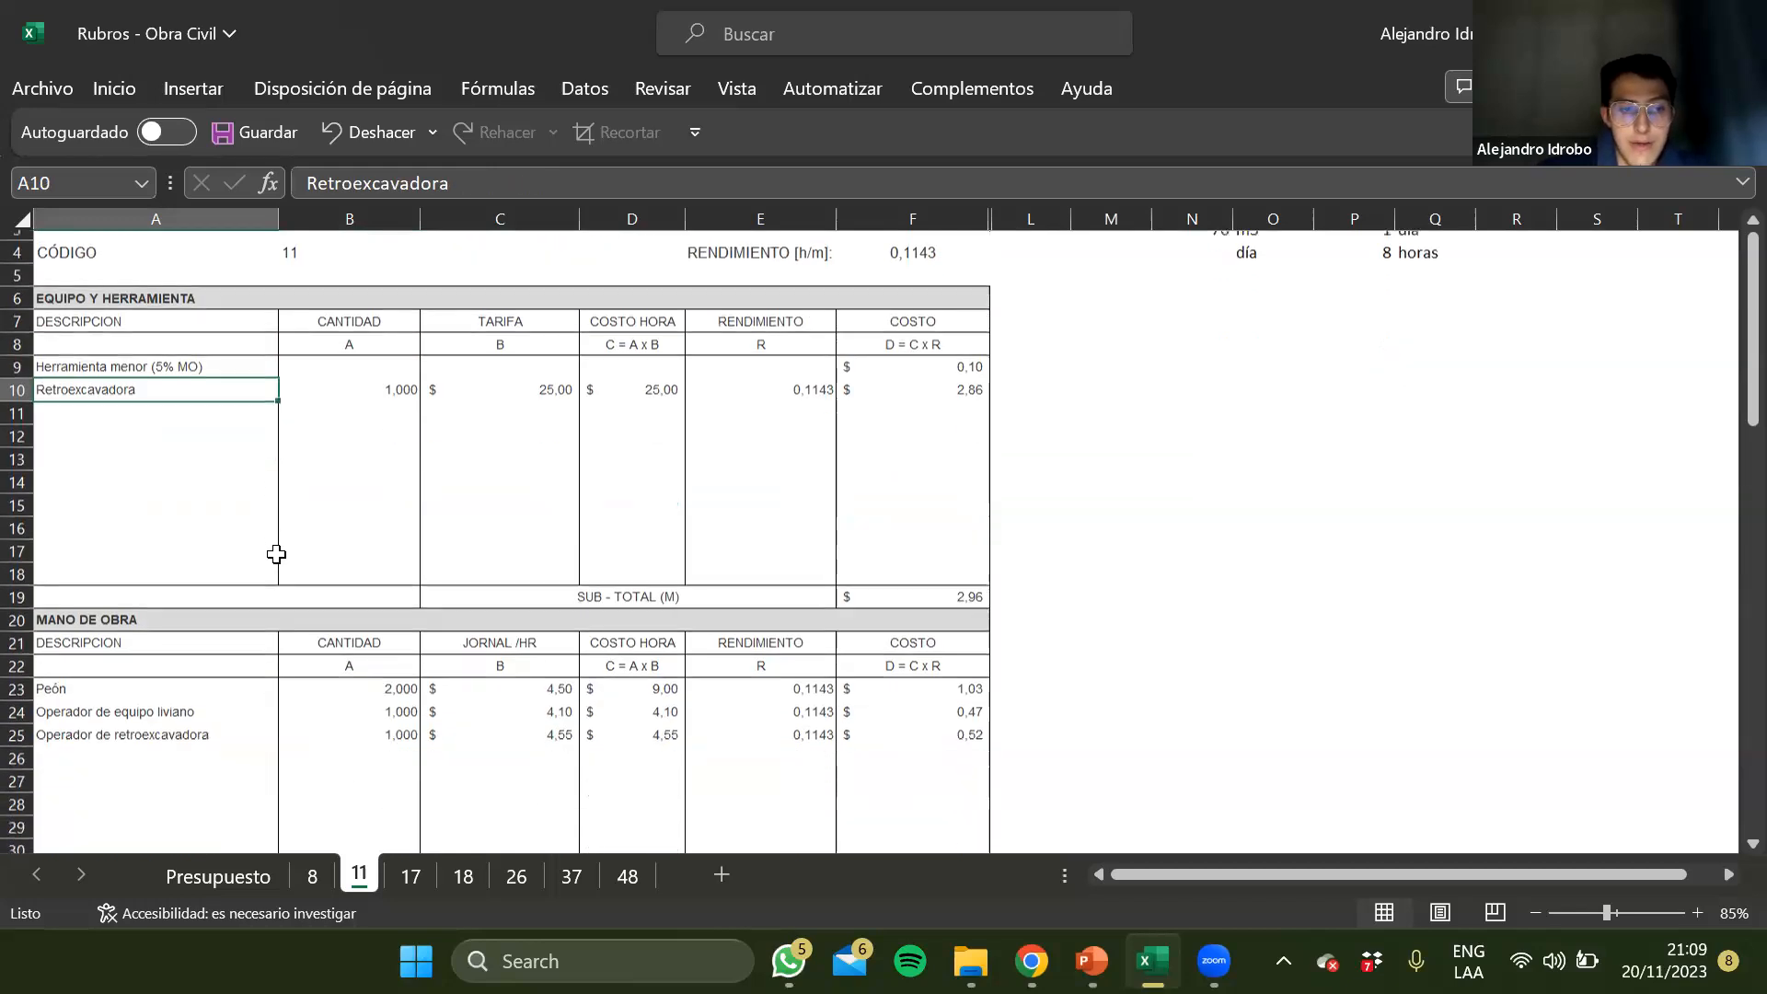
click(150, 653)
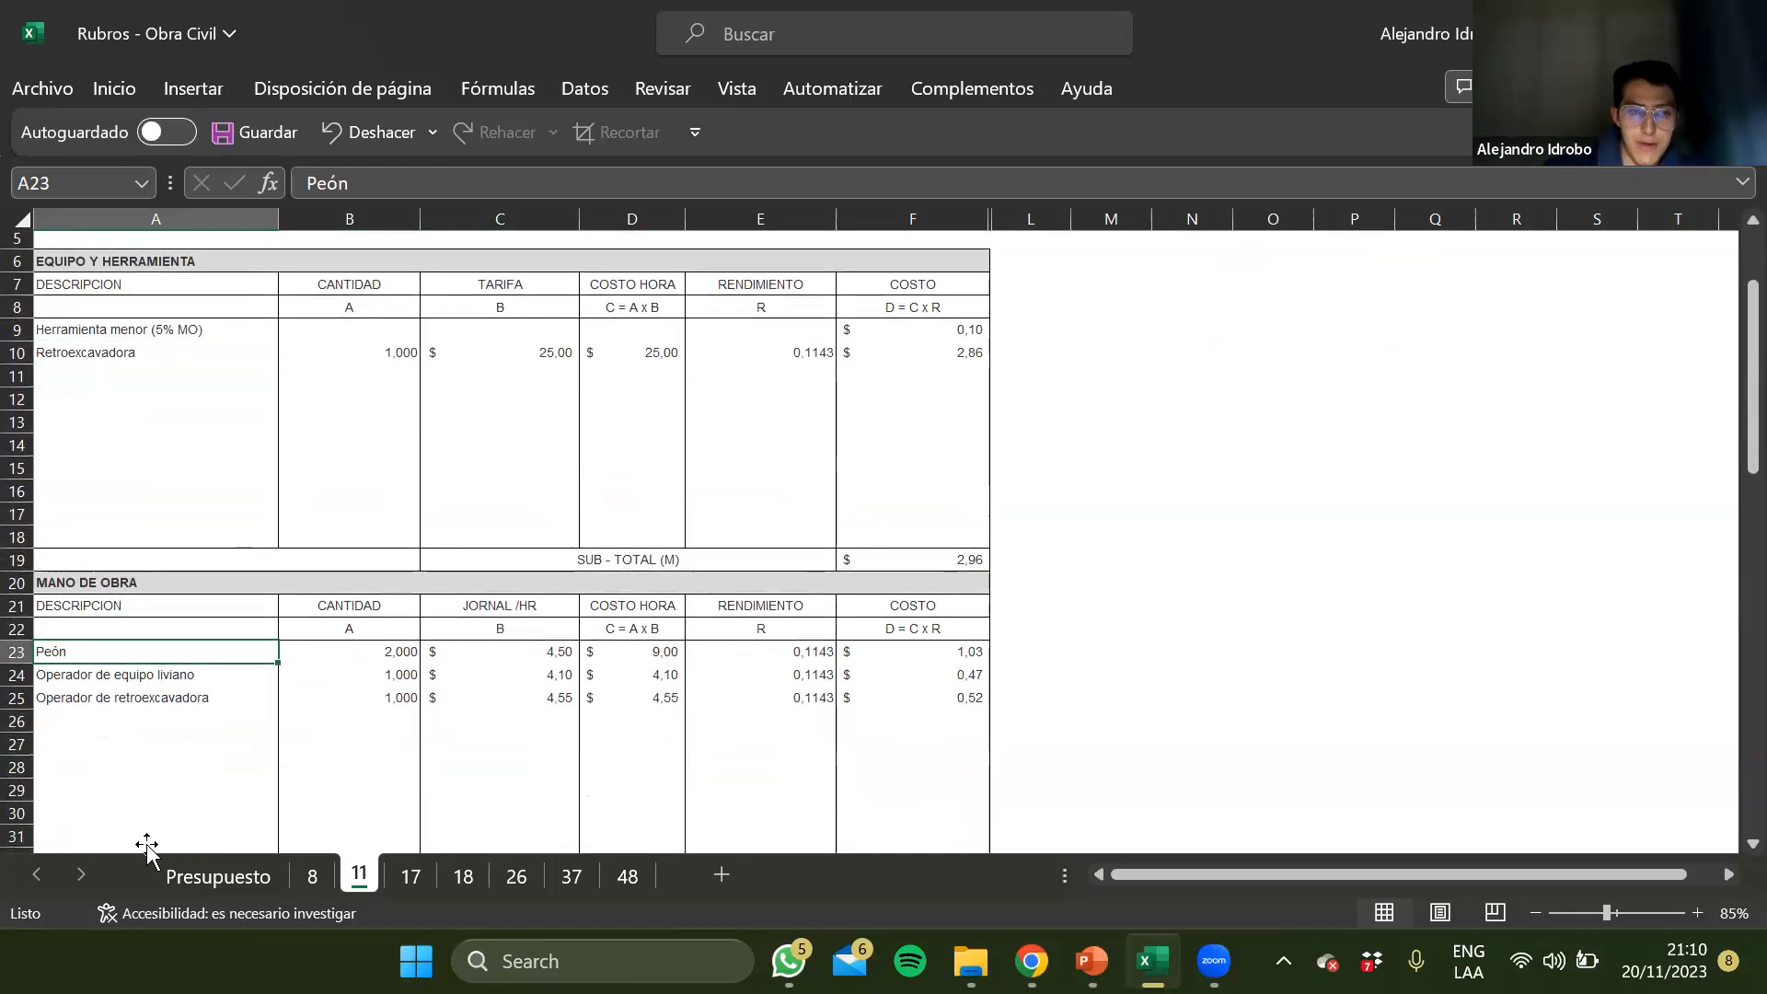
key(Down)
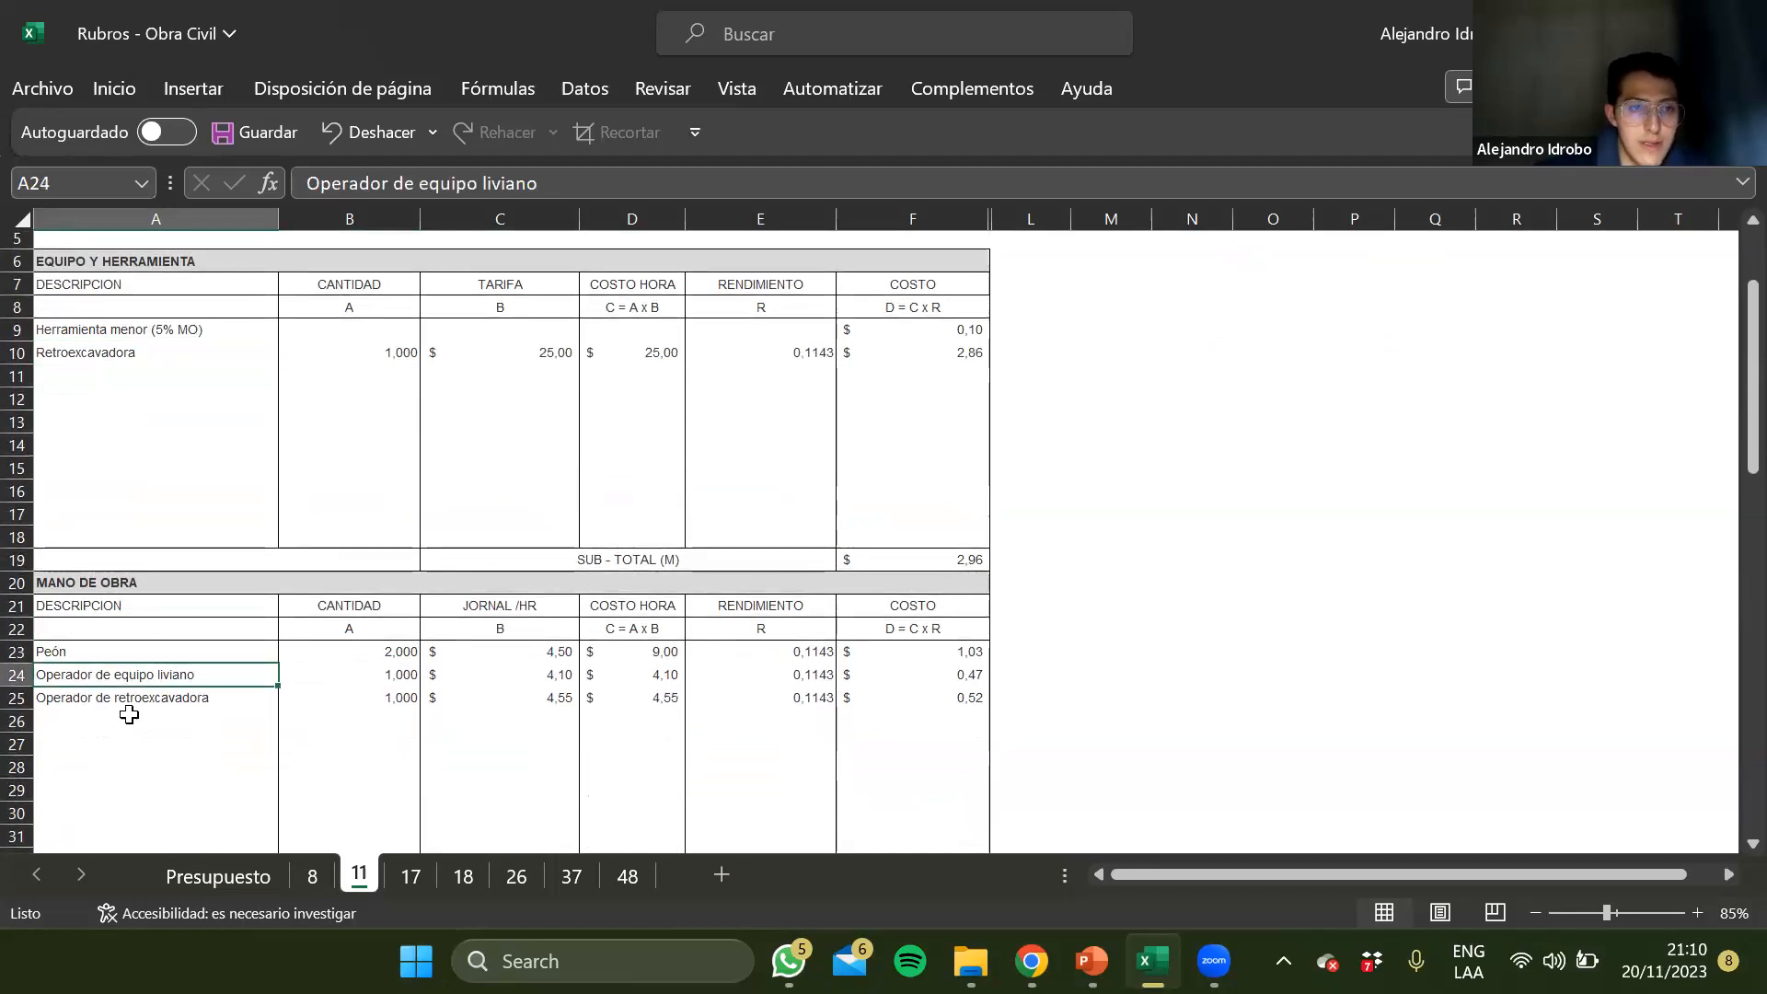
Clear the Operador de equipo liviano entry in A24:F24 from the Mano de Obra section of sheet 11
click(19, 672)
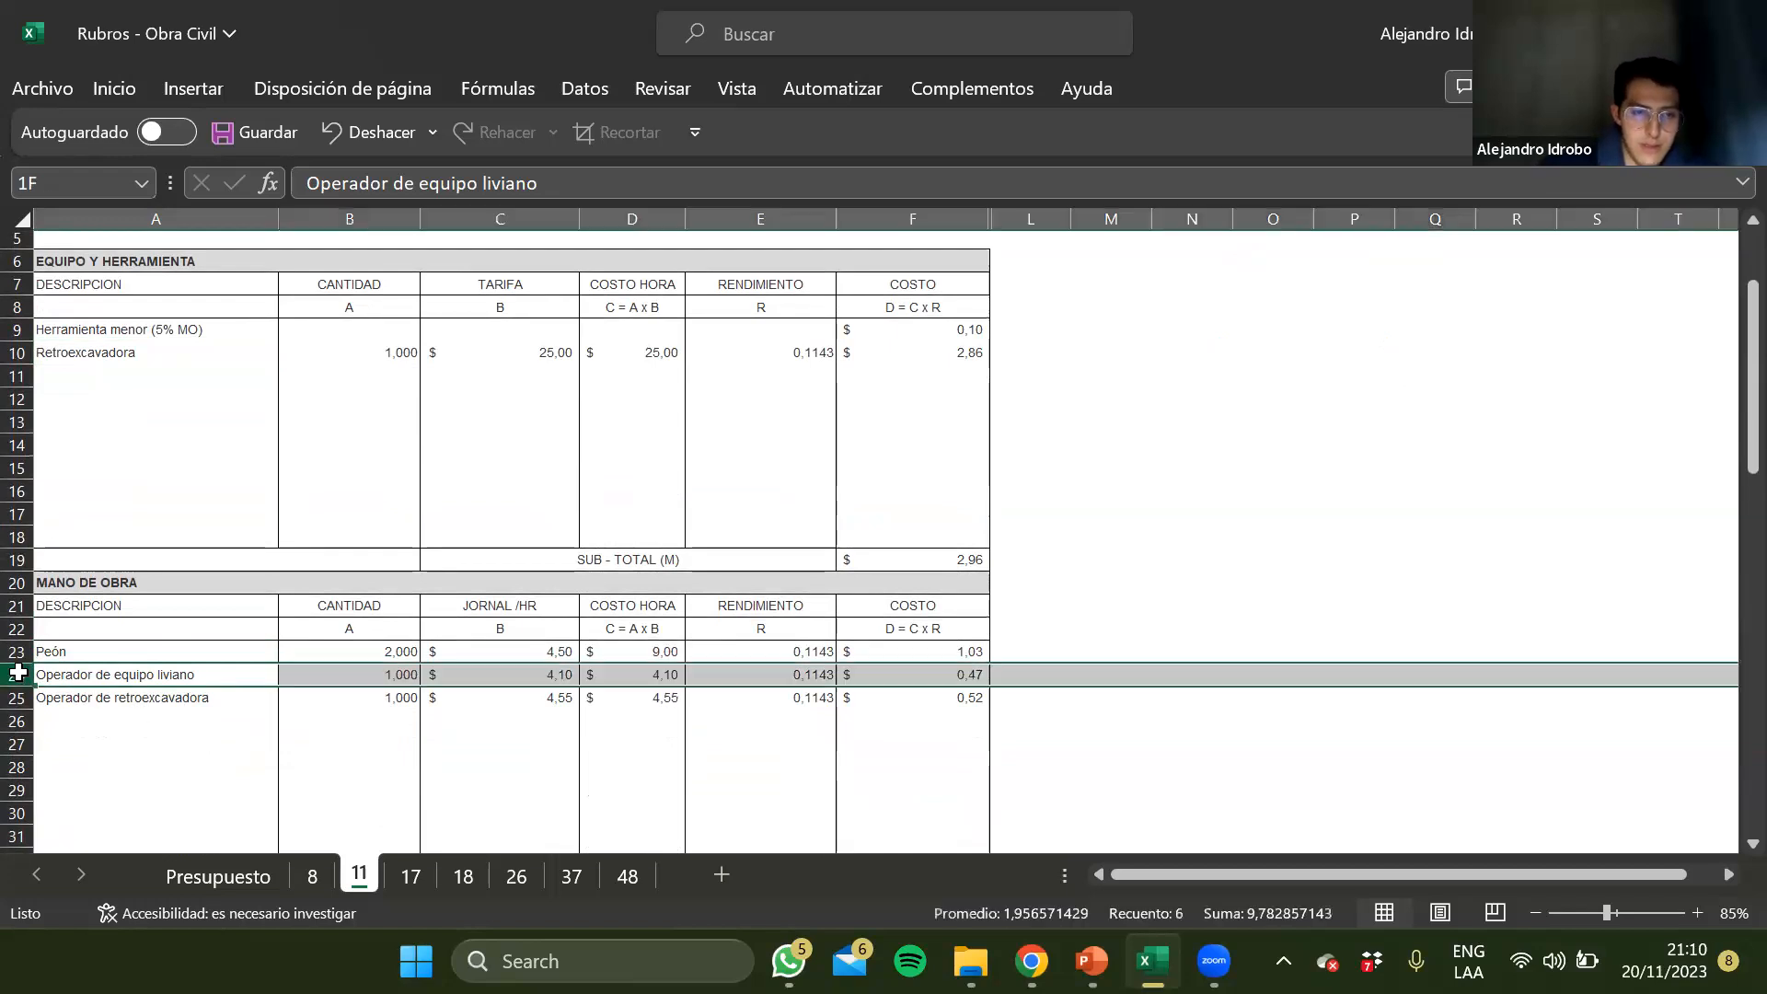
click(143, 697)
scroll(142, 687, down, 2)
click(118, 556)
key(Down)
key(Up)
key(Down)
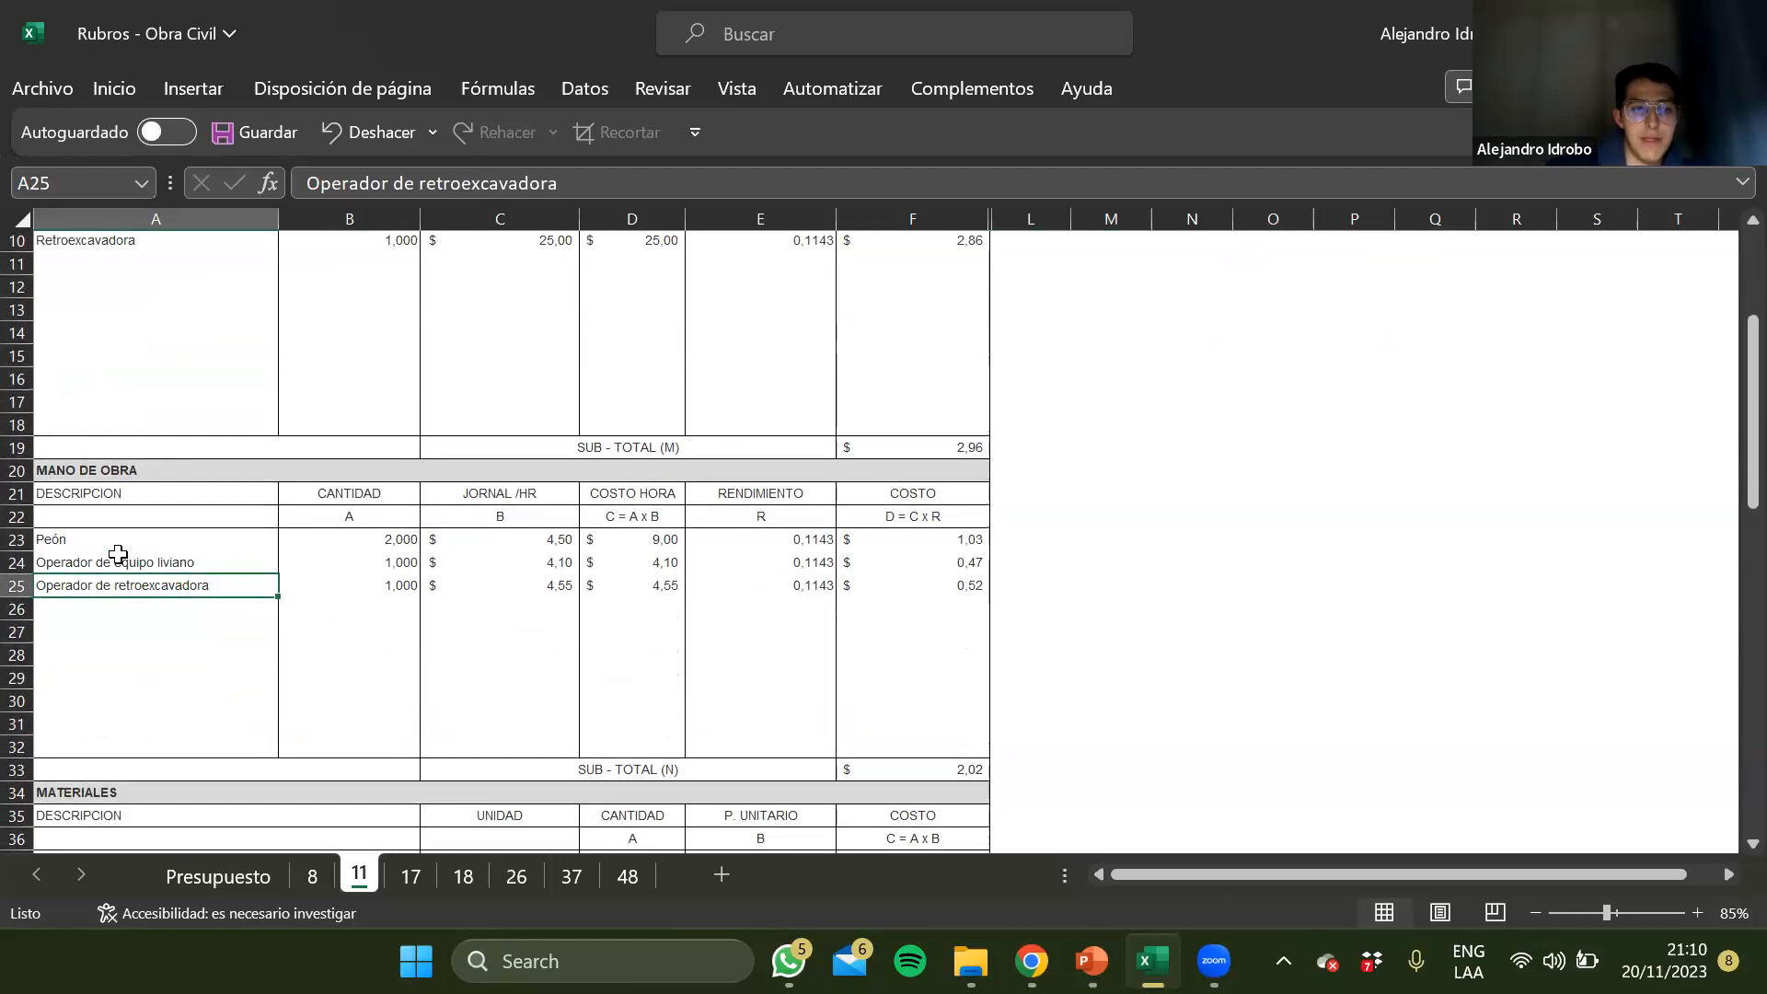
click(18, 561)
drag(115, 562, 956, 558)
key(Delete)
click(602, 609)
Examine the Materiales and Transporte sections of the Excavación a máquina analysis
scroll(602, 608, down, 4)
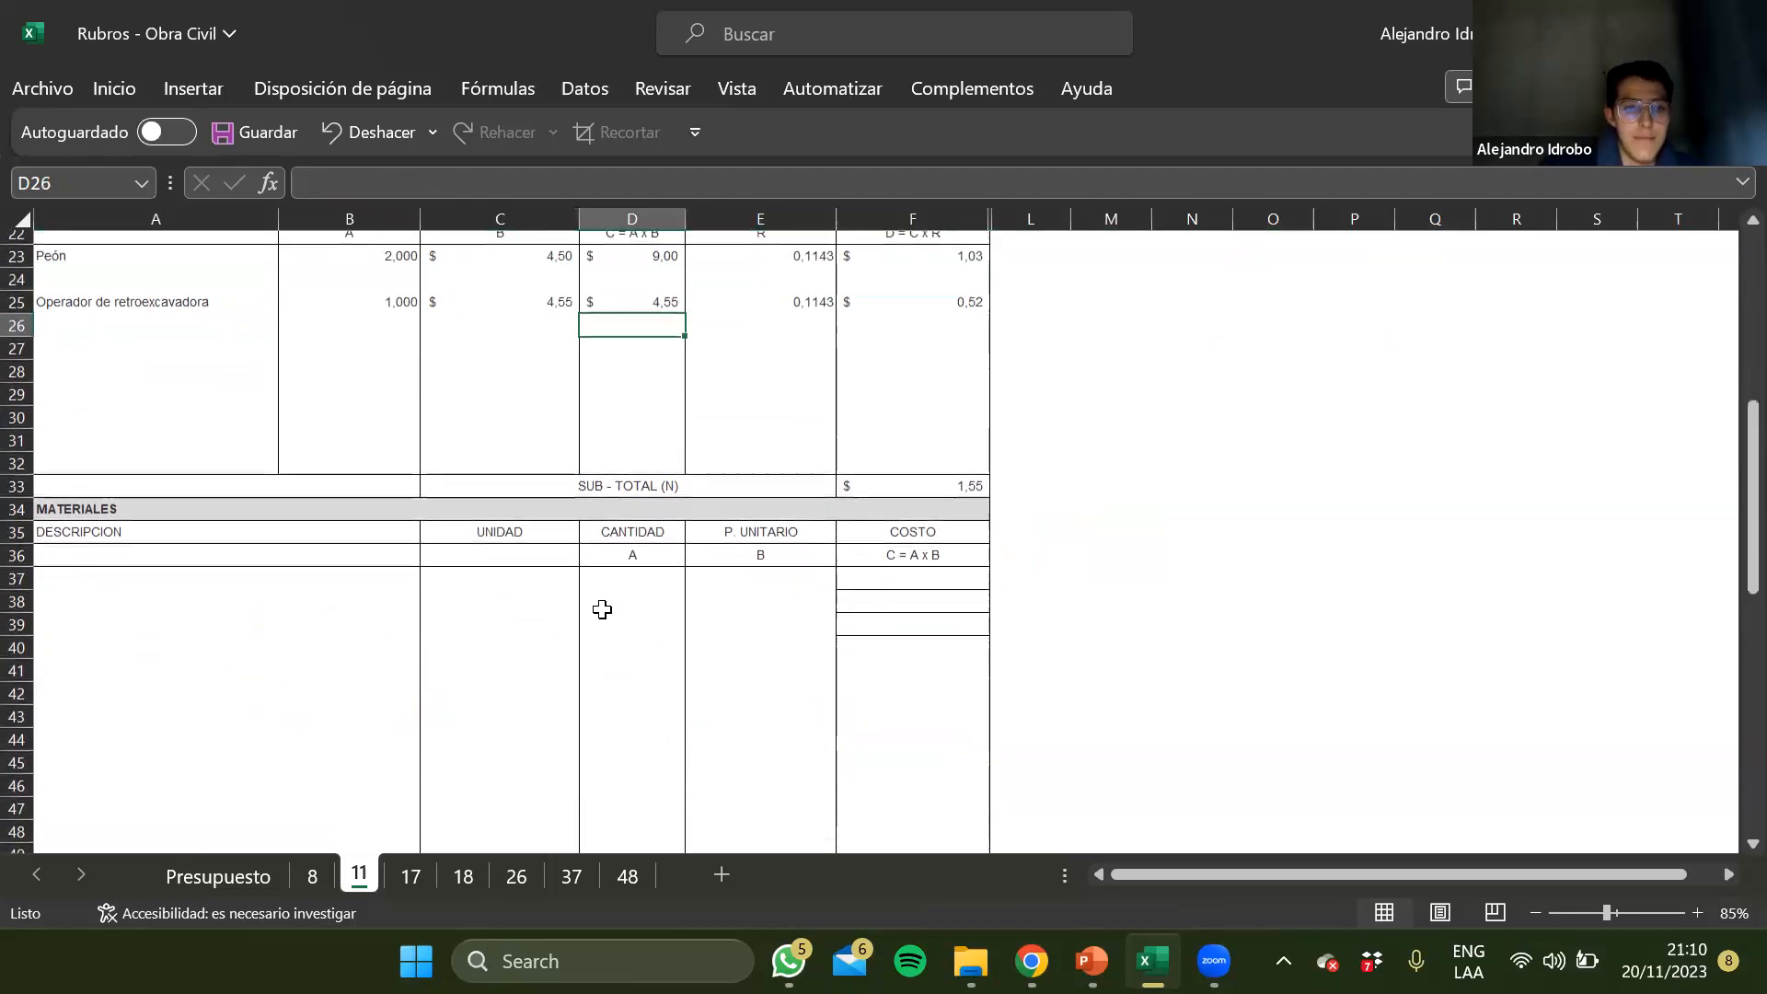
scroll(356, 608, down, 1)
click(357, 606)
key(Left)
key(Up)
key(Up)
key(Up)
key(Up)
scroll(357, 607, down, 3)
scroll(357, 607, down, 5)
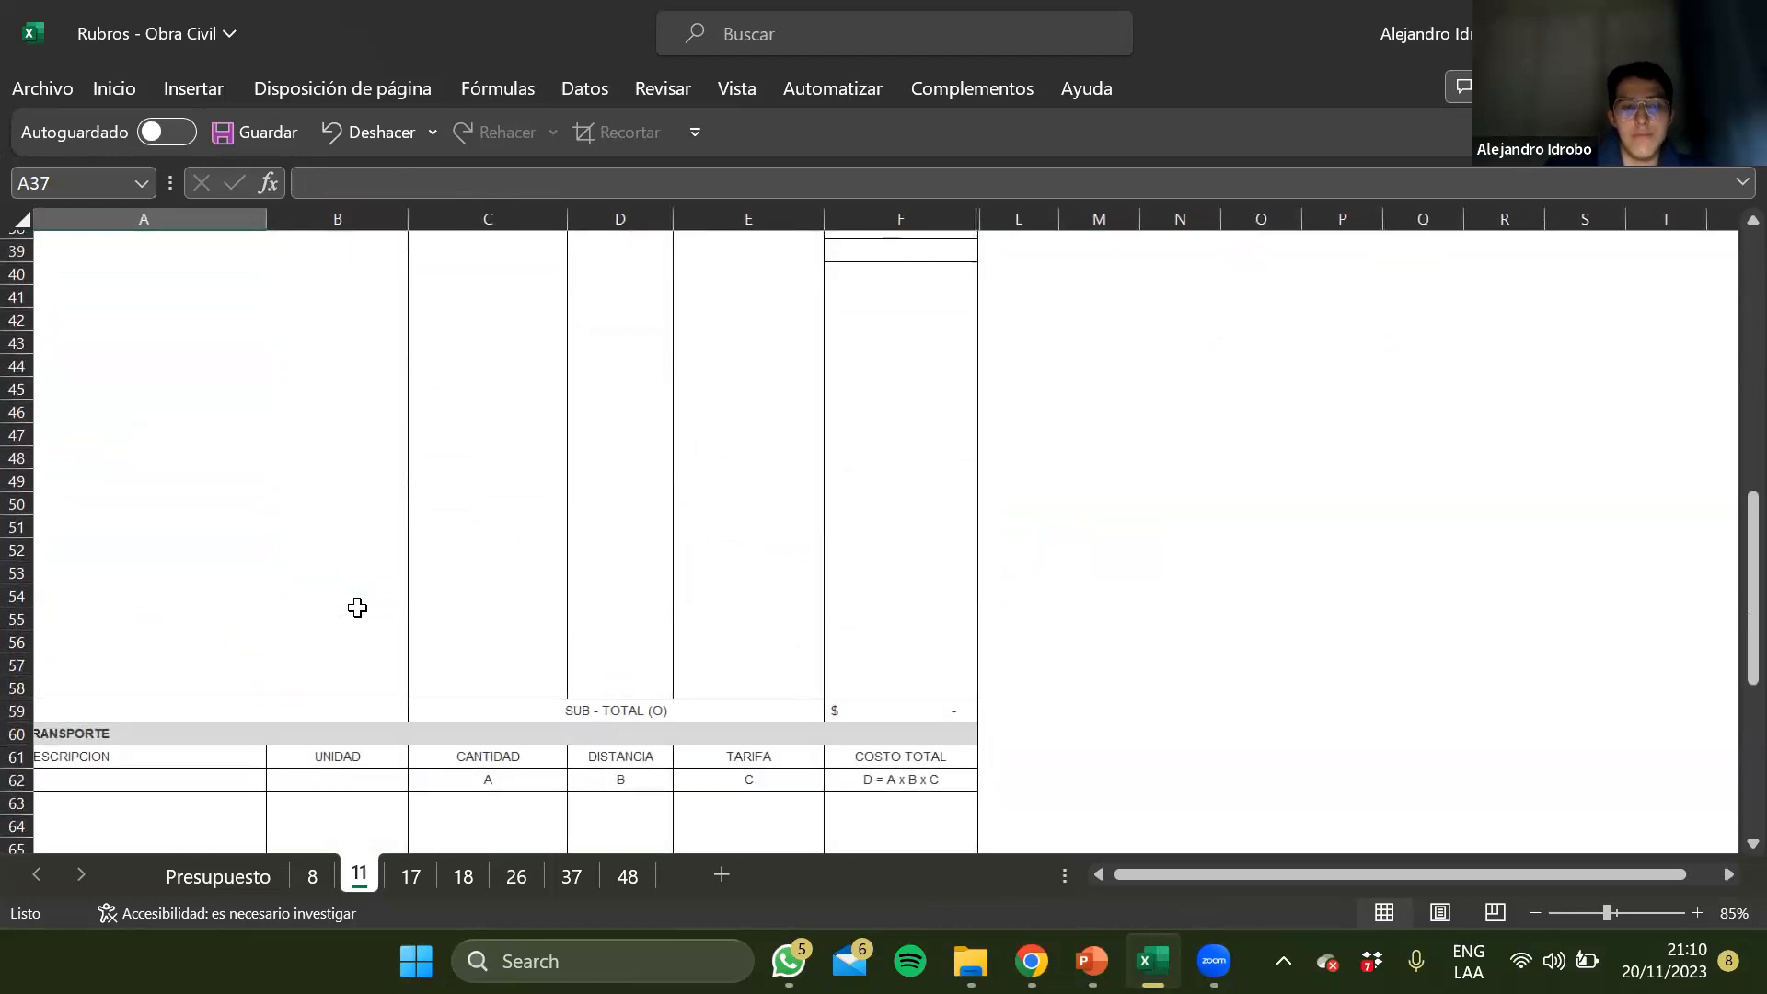
scroll(213, 654, up, 3)
click(212, 660)
scroll(252, 506, up, 12)
Look over the Relleno compactado analysis on sheet 17 and examine the equipment and labour entries on sheet 18
click(411, 873)
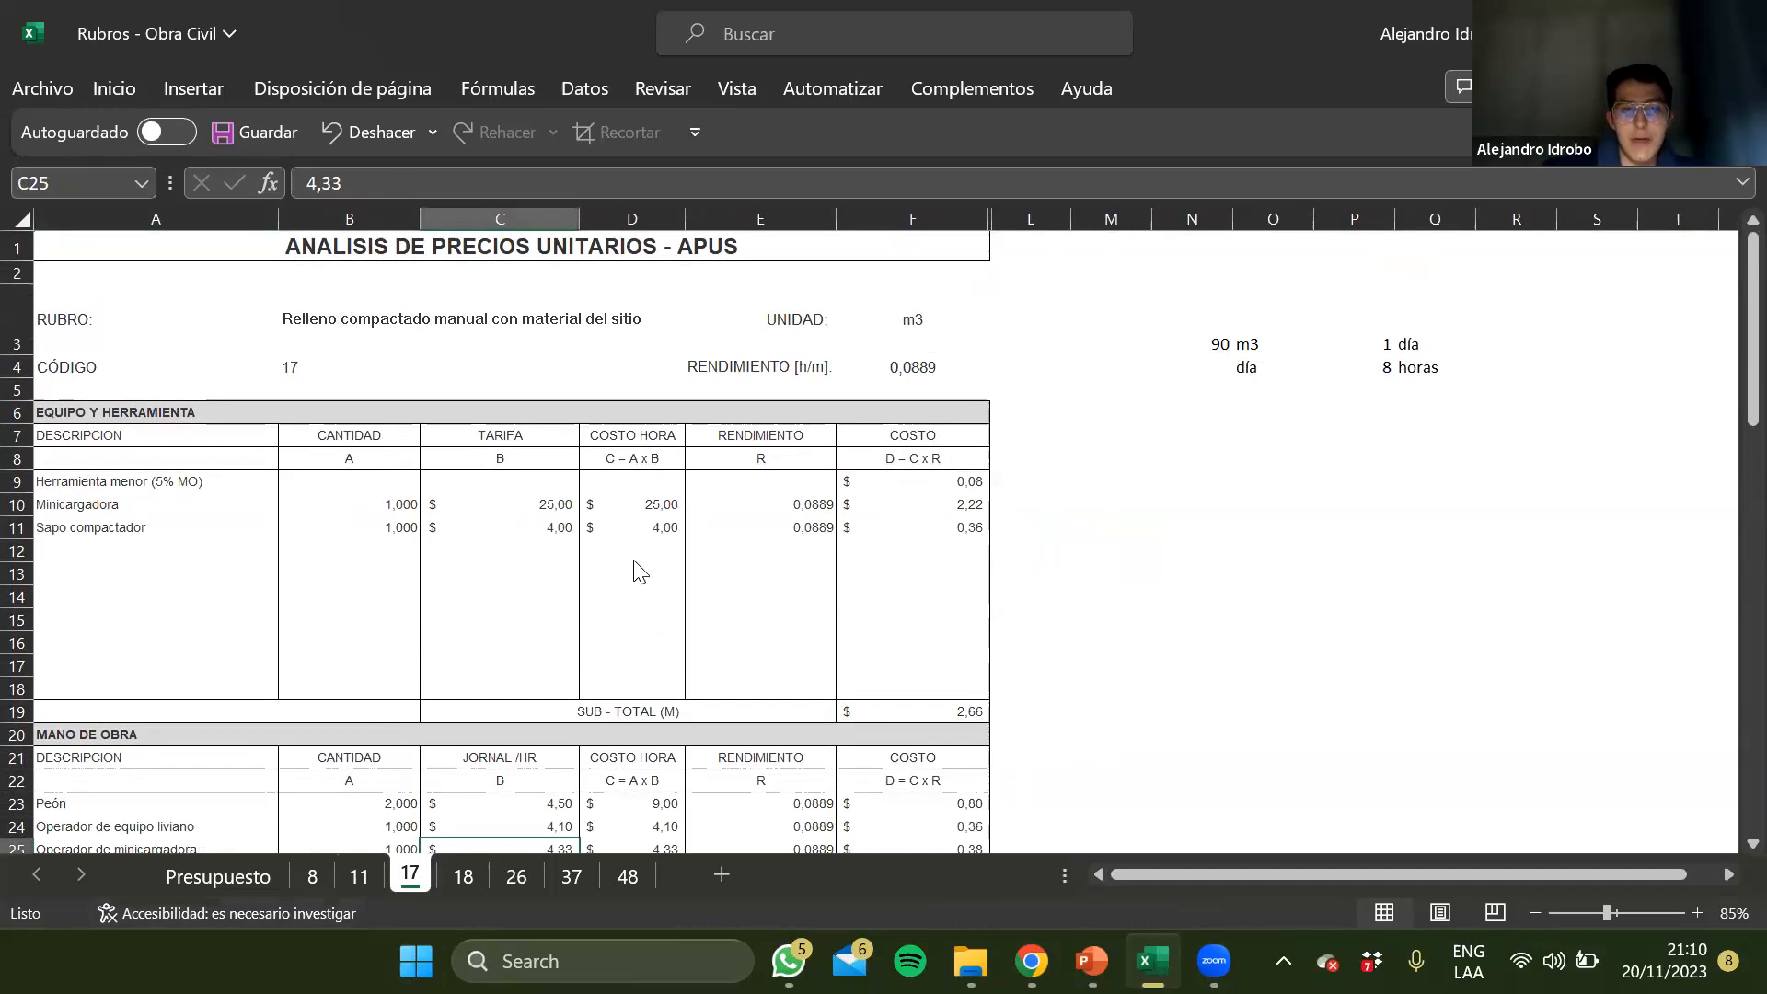
scroll(396, 579, down, 1)
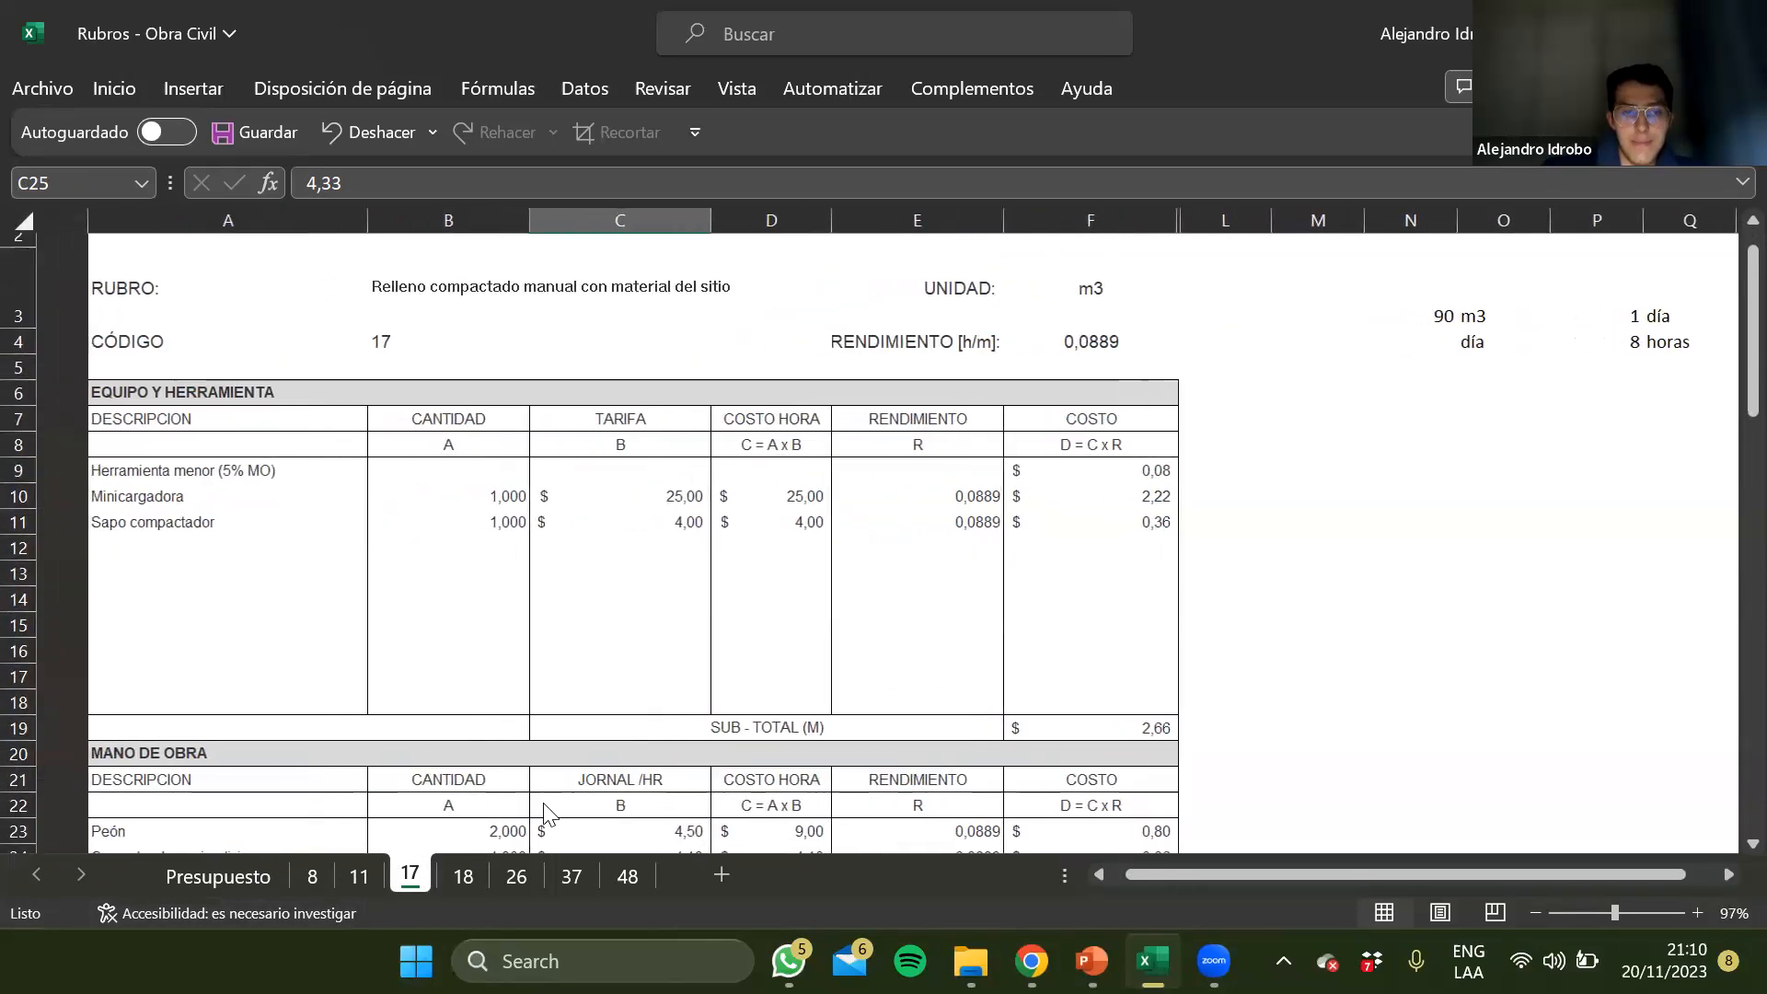
click(486, 878)
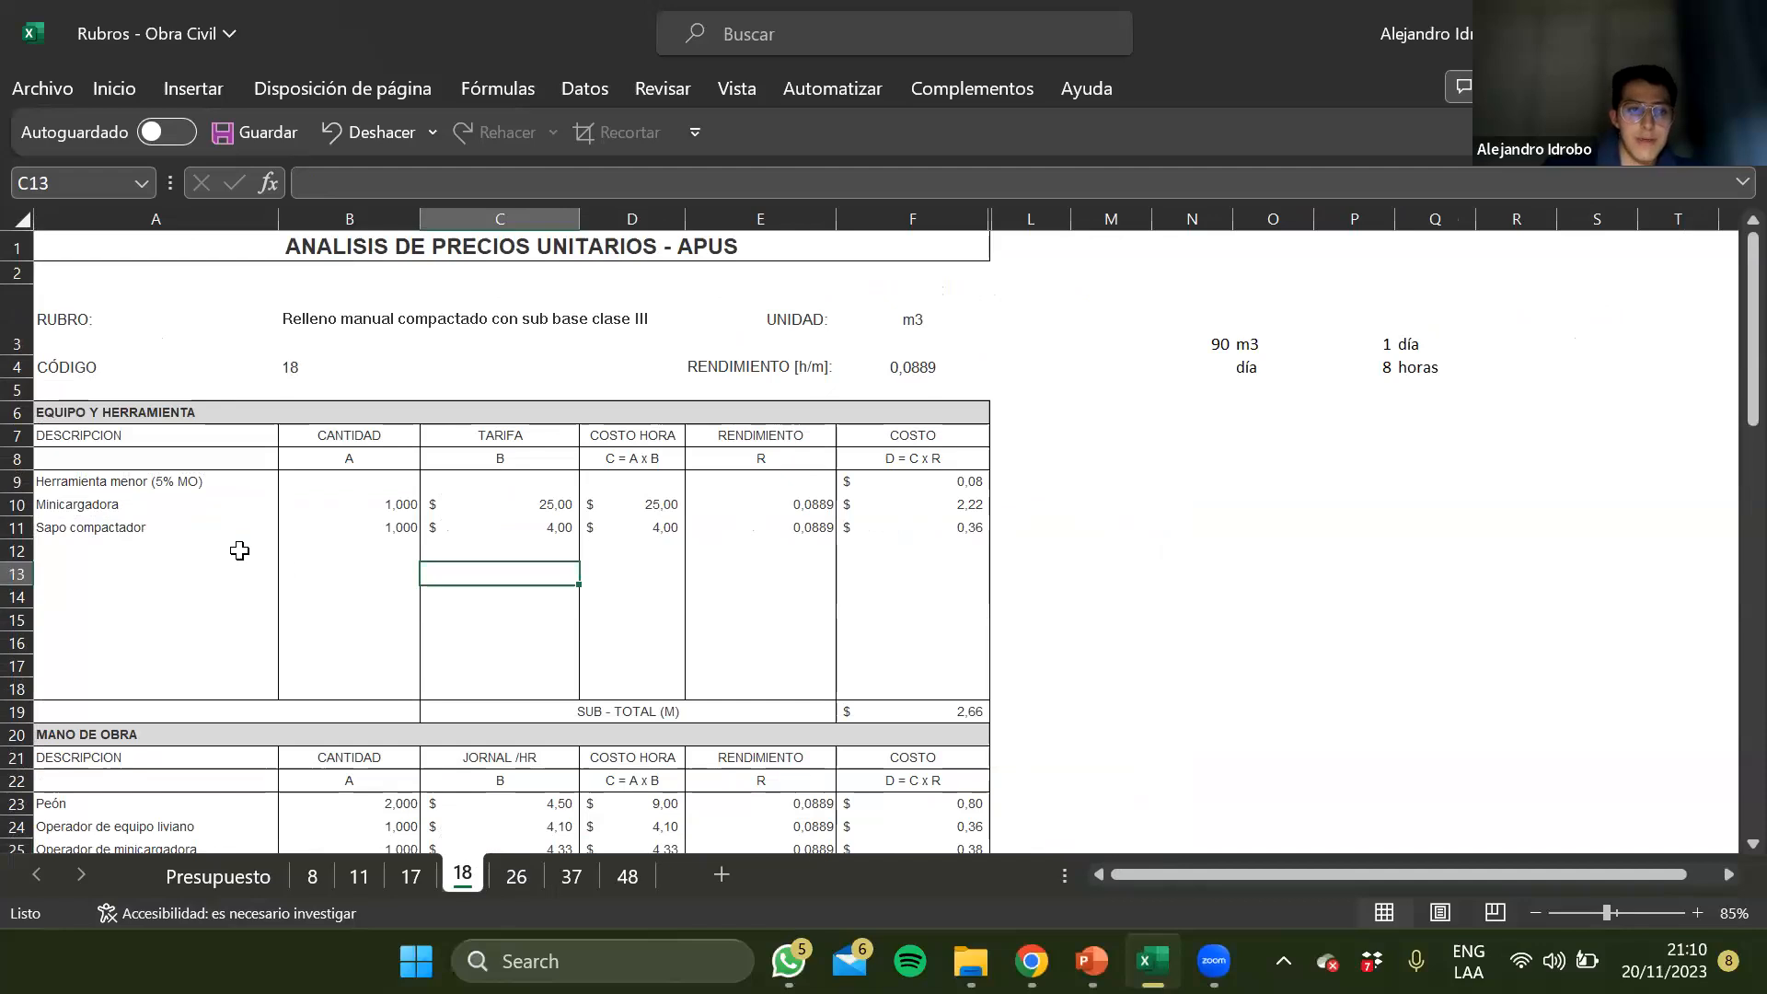
click(141, 501)
key(Up)
key(Down)
key(Down)
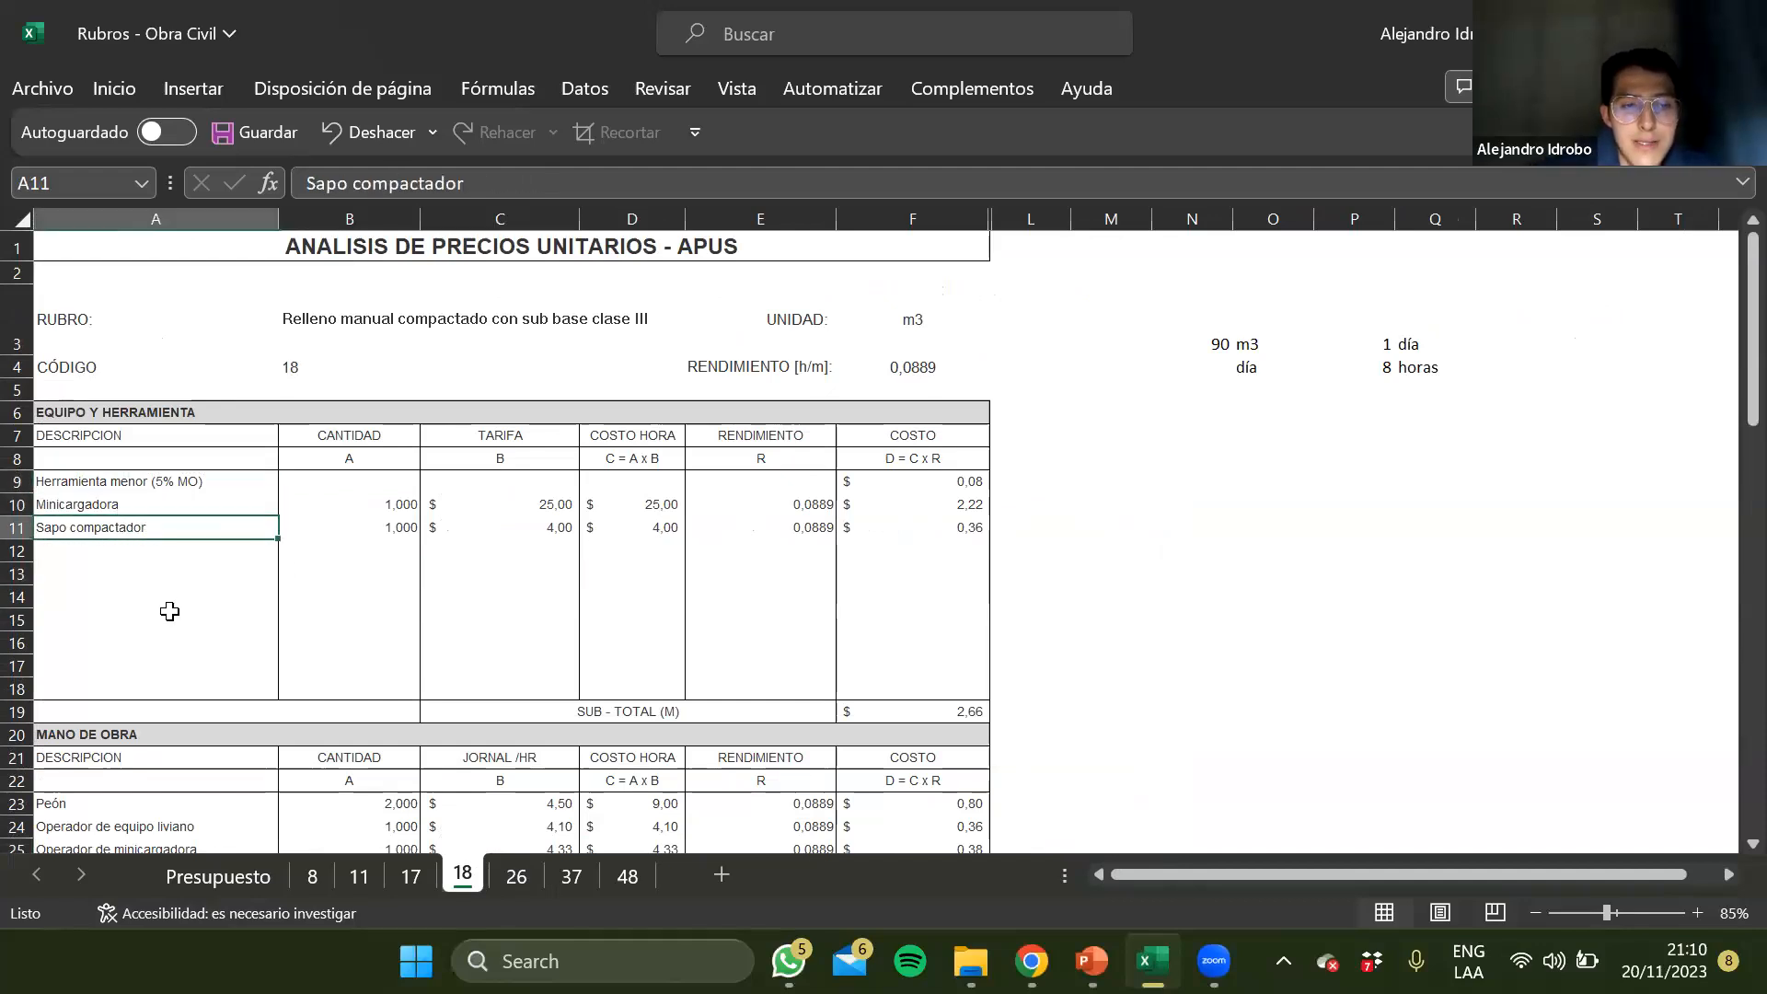
scroll(169, 611, down, 1)
scroll(148, 589, down, 2)
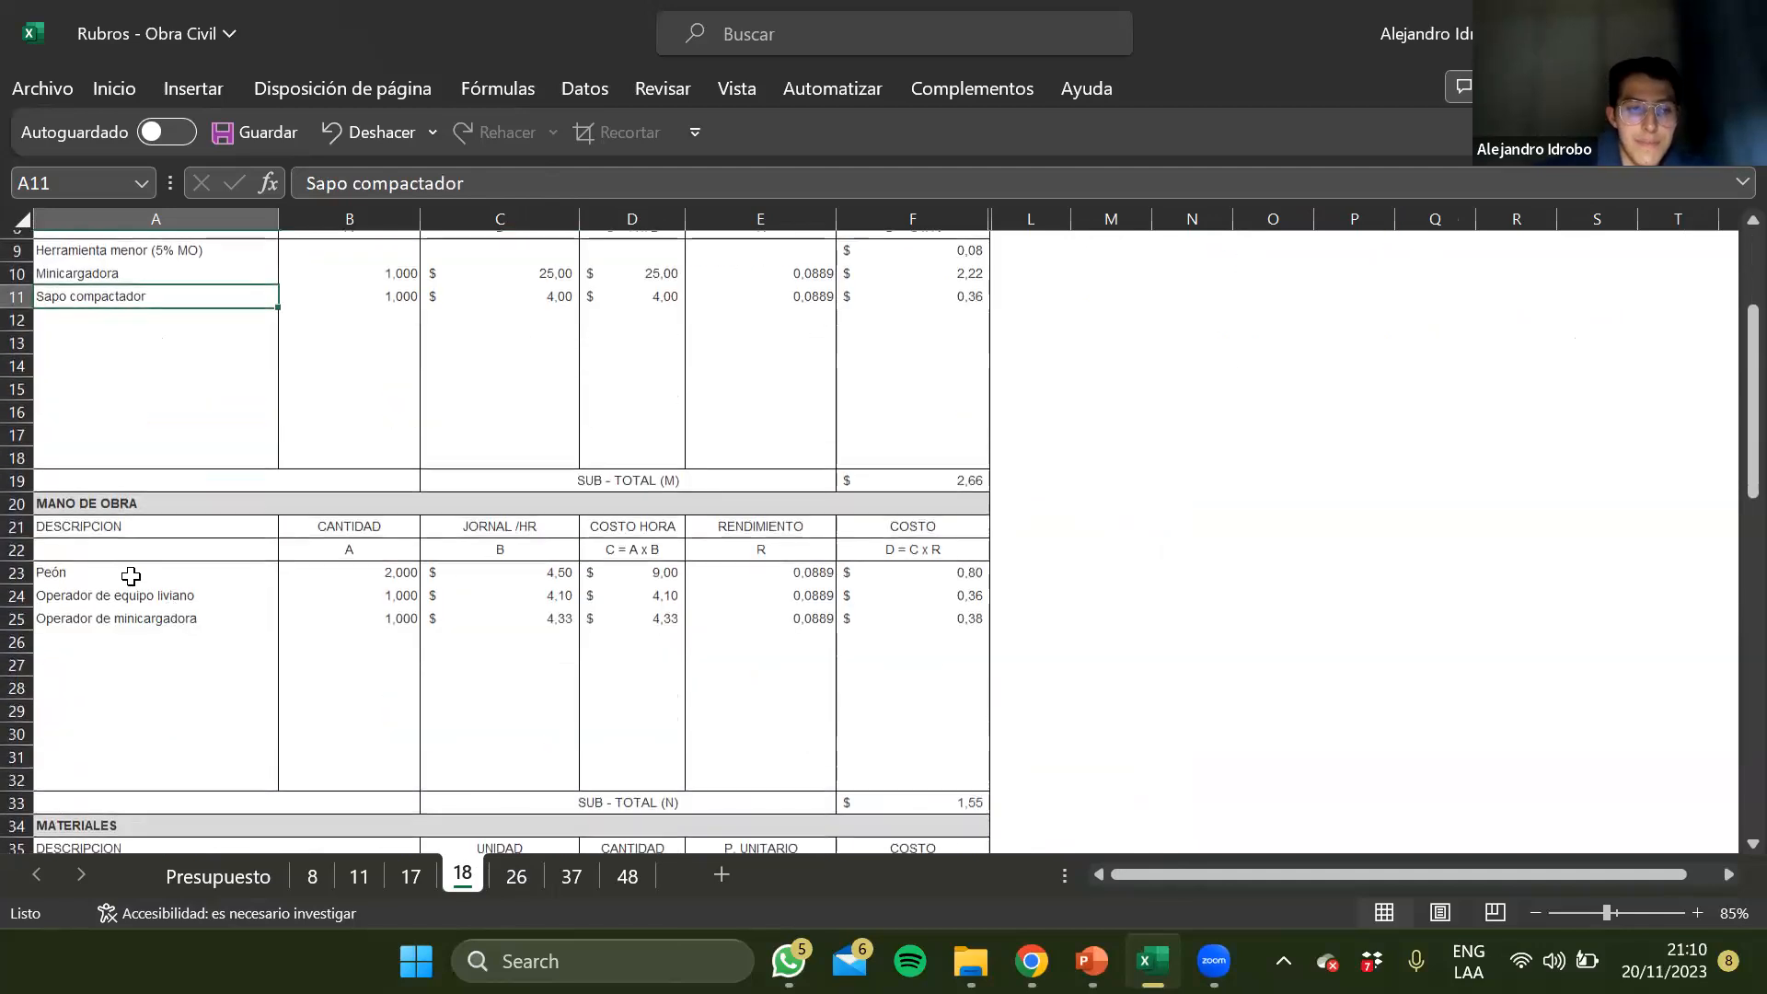
click(131, 576)
key(Down)
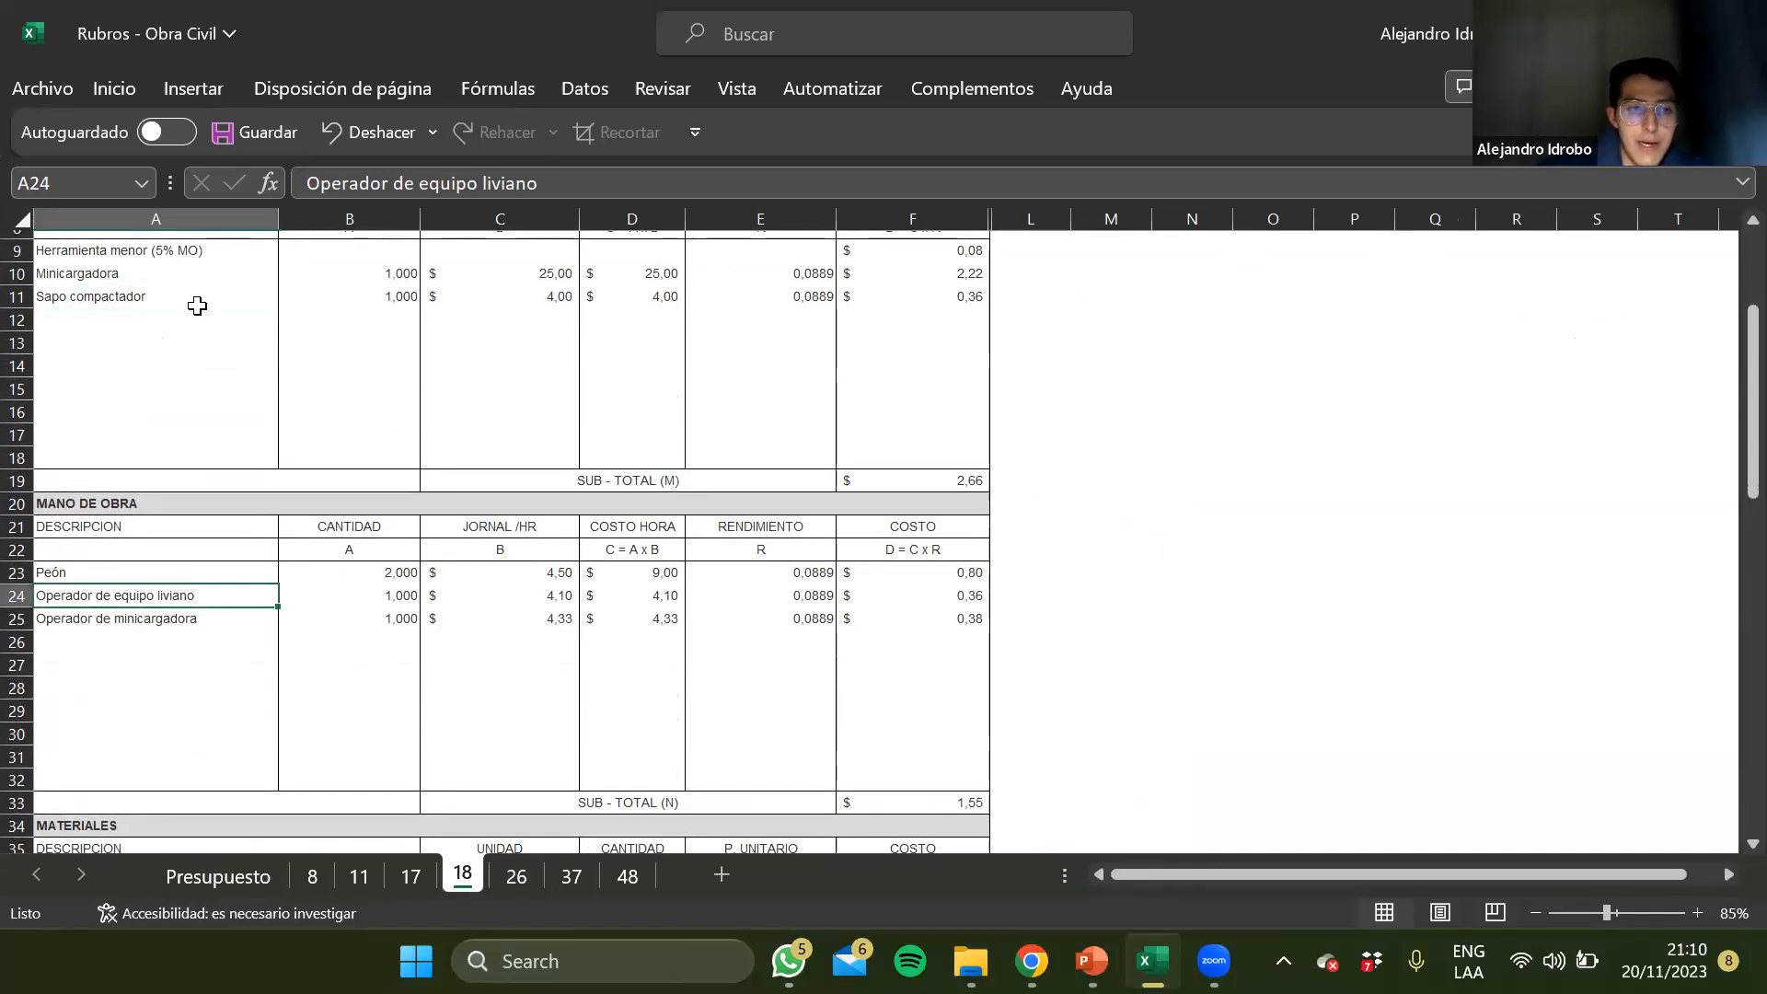
key(Down)
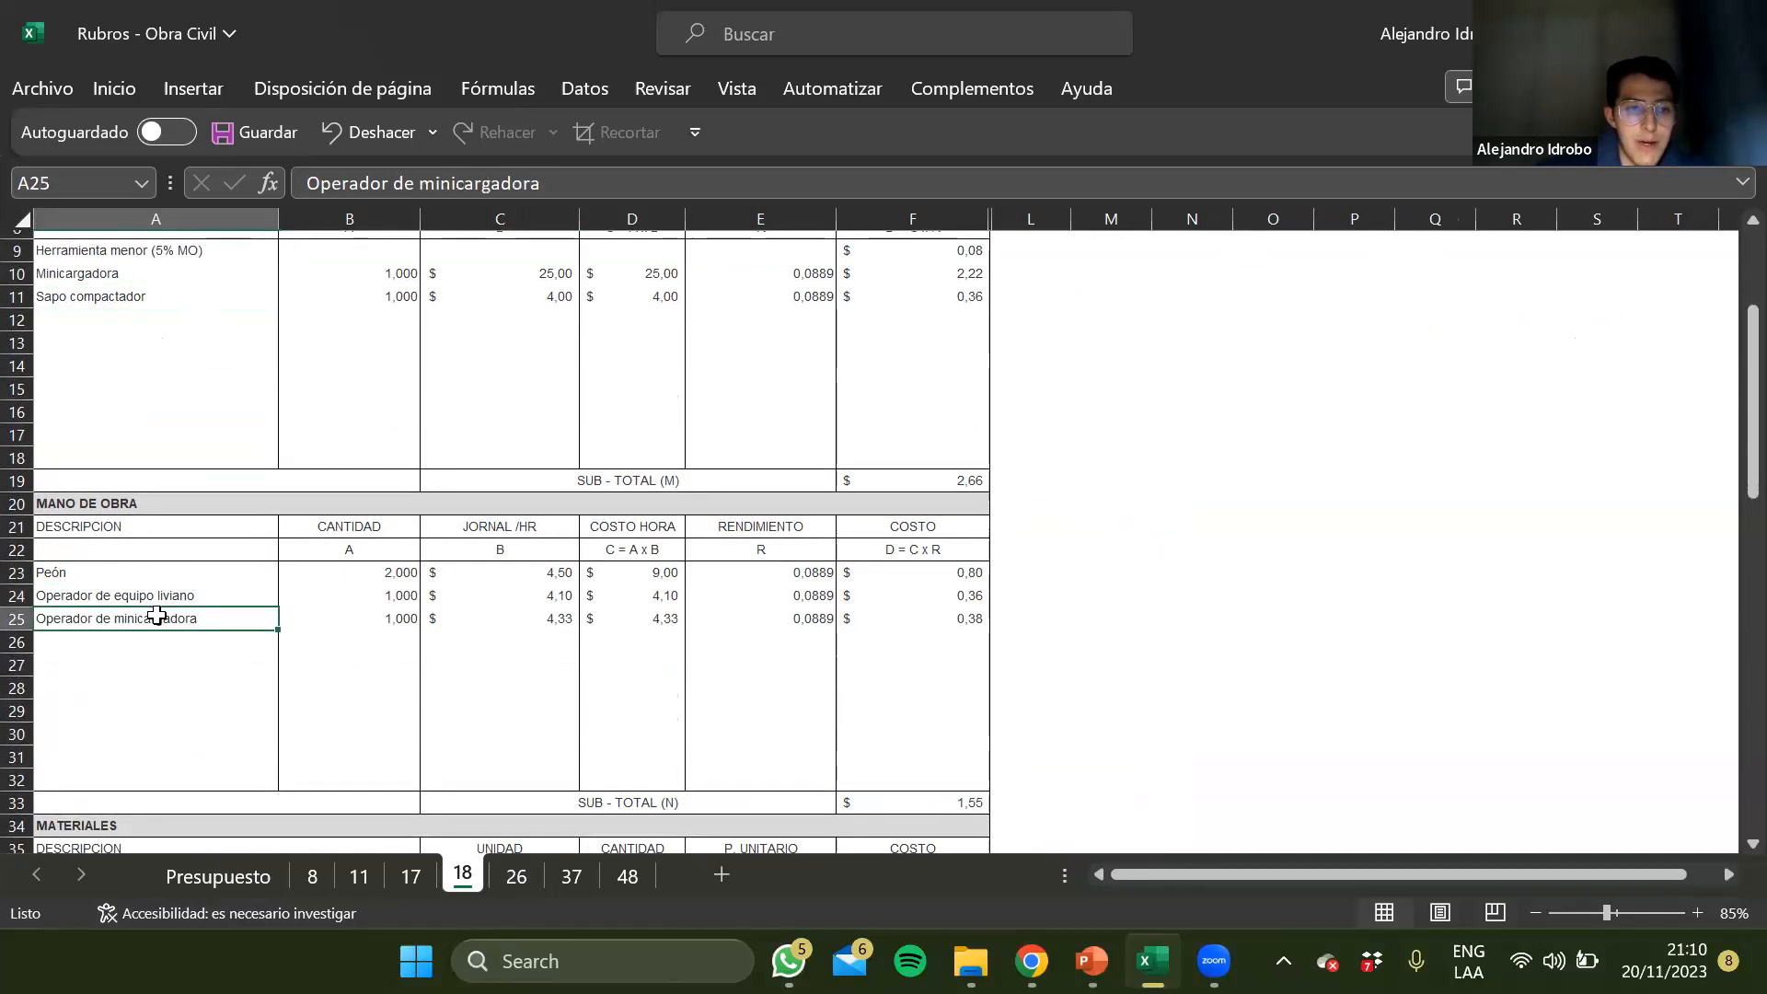
click(133, 268)
Examine the subbase clase III entries in the Materiales and Transporte sections of sheet 18
scroll(145, 697, down, 4)
click(145, 647)
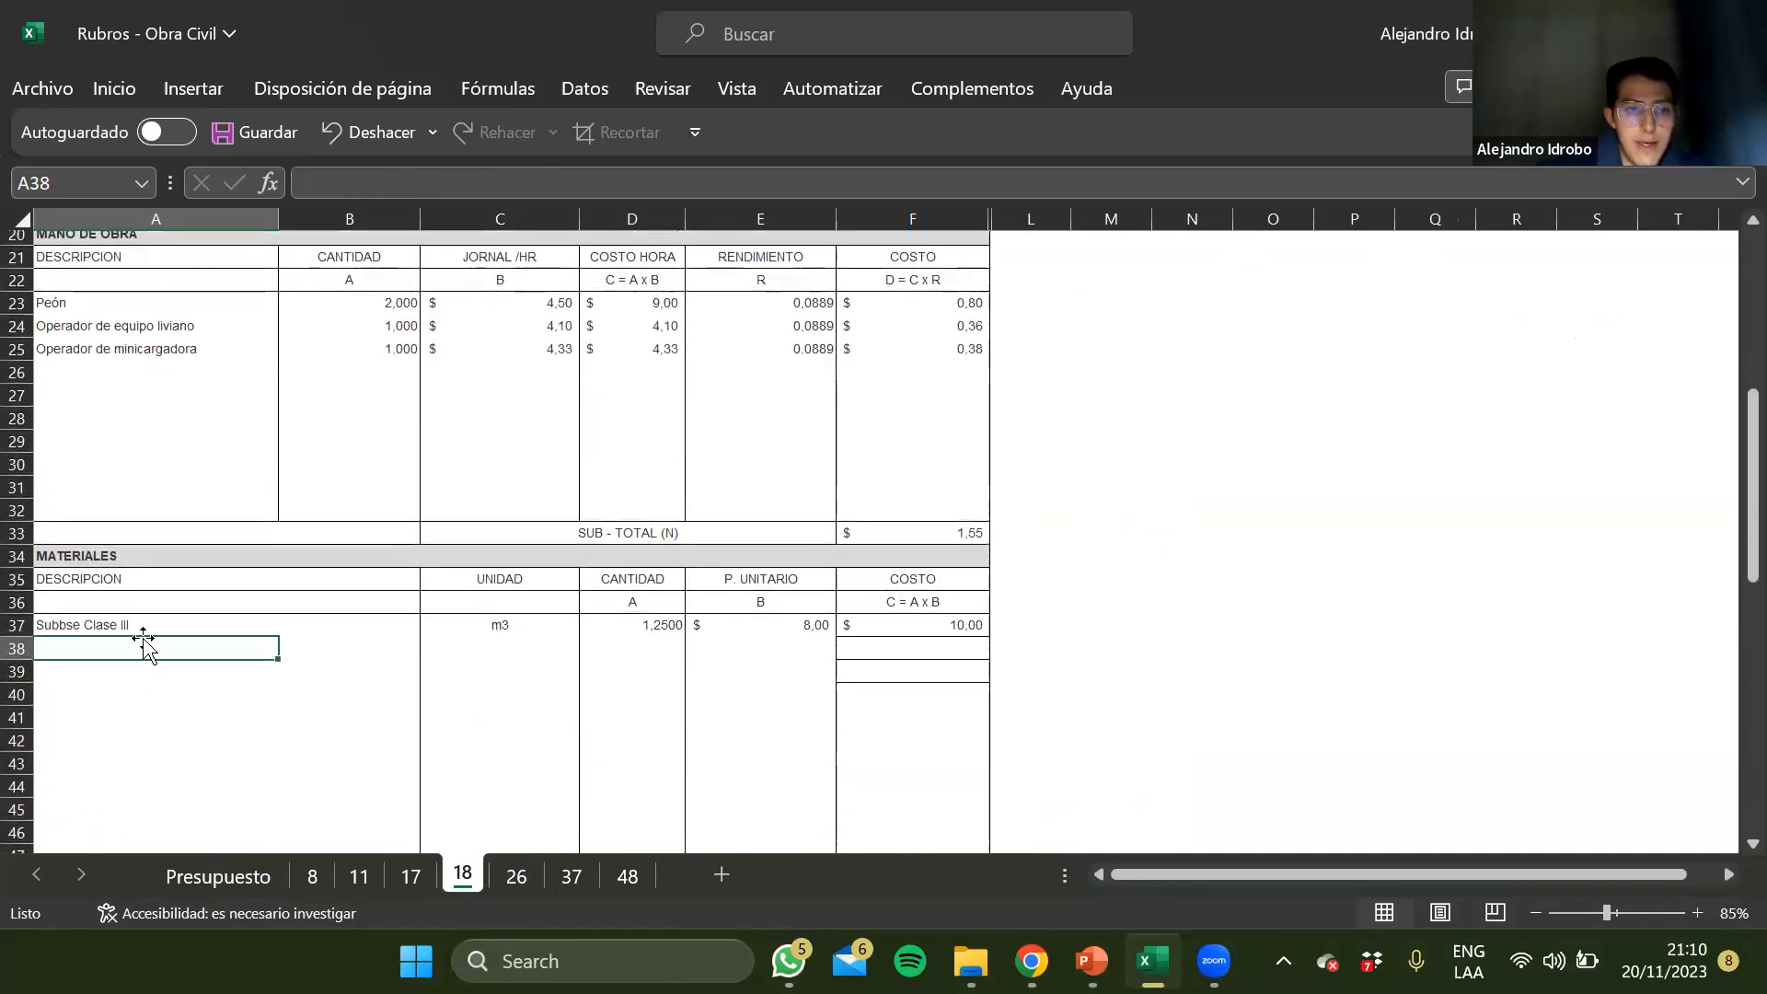
key(Up)
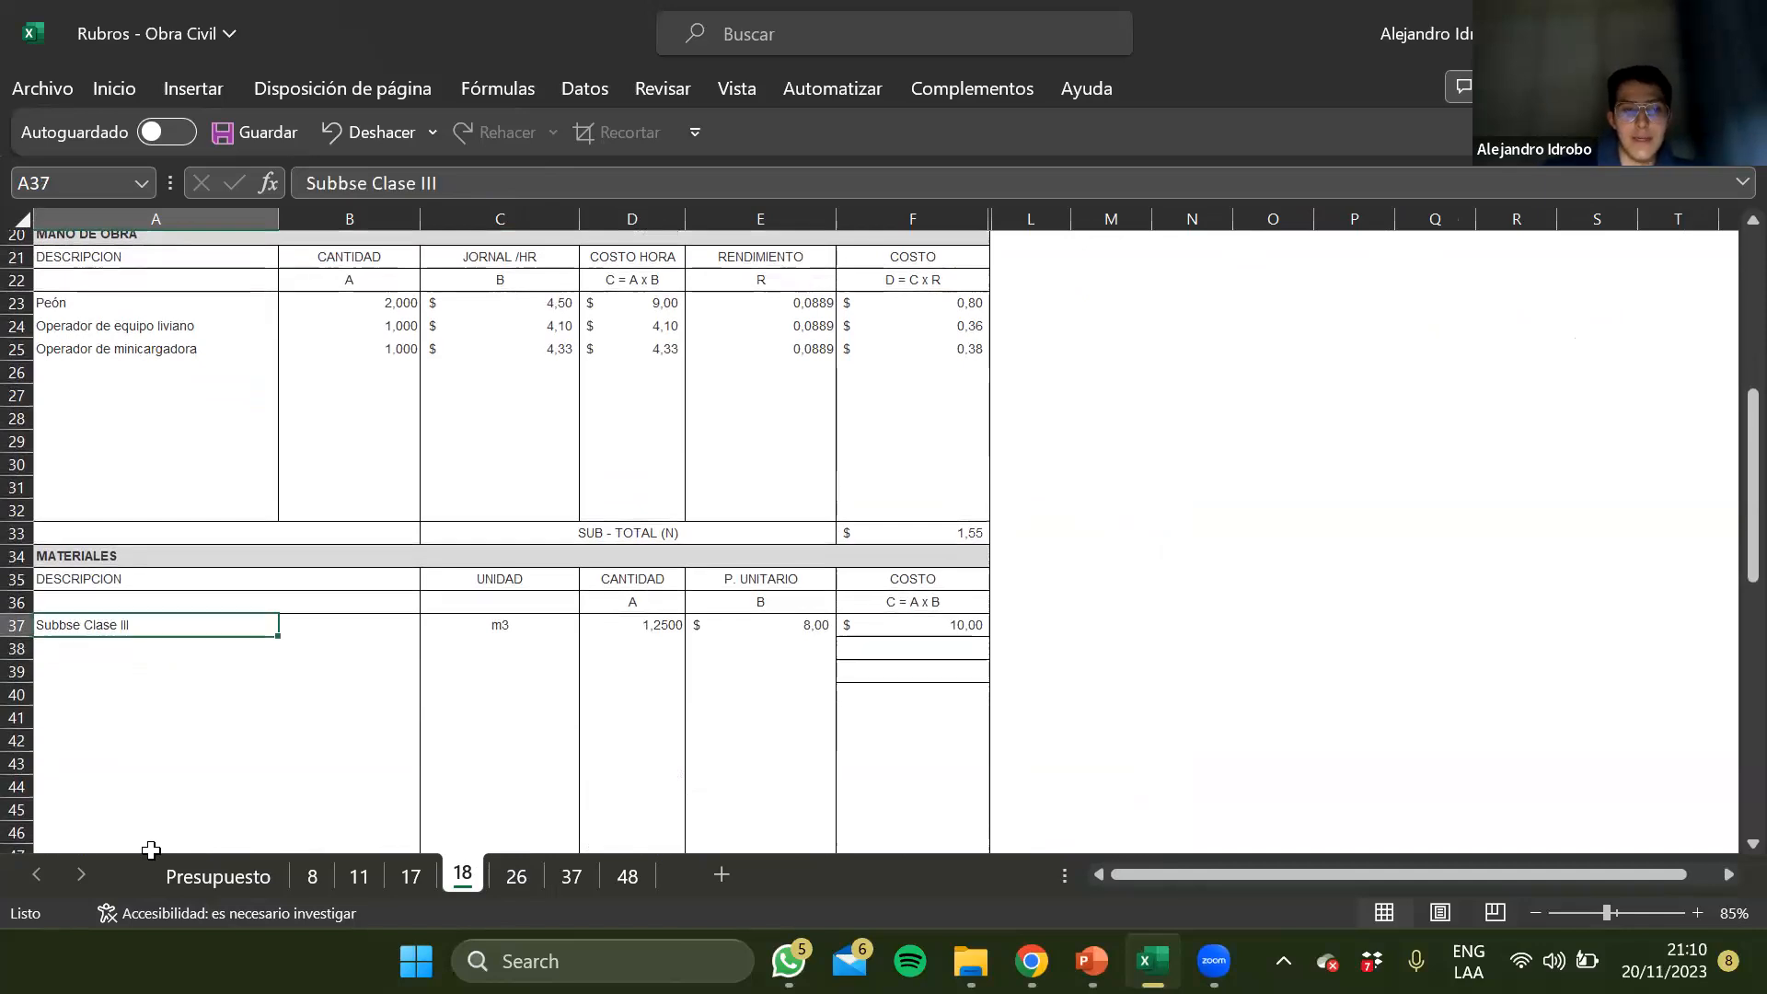
key(Right)
key(Right)
scroll(162, 709, down, 8)
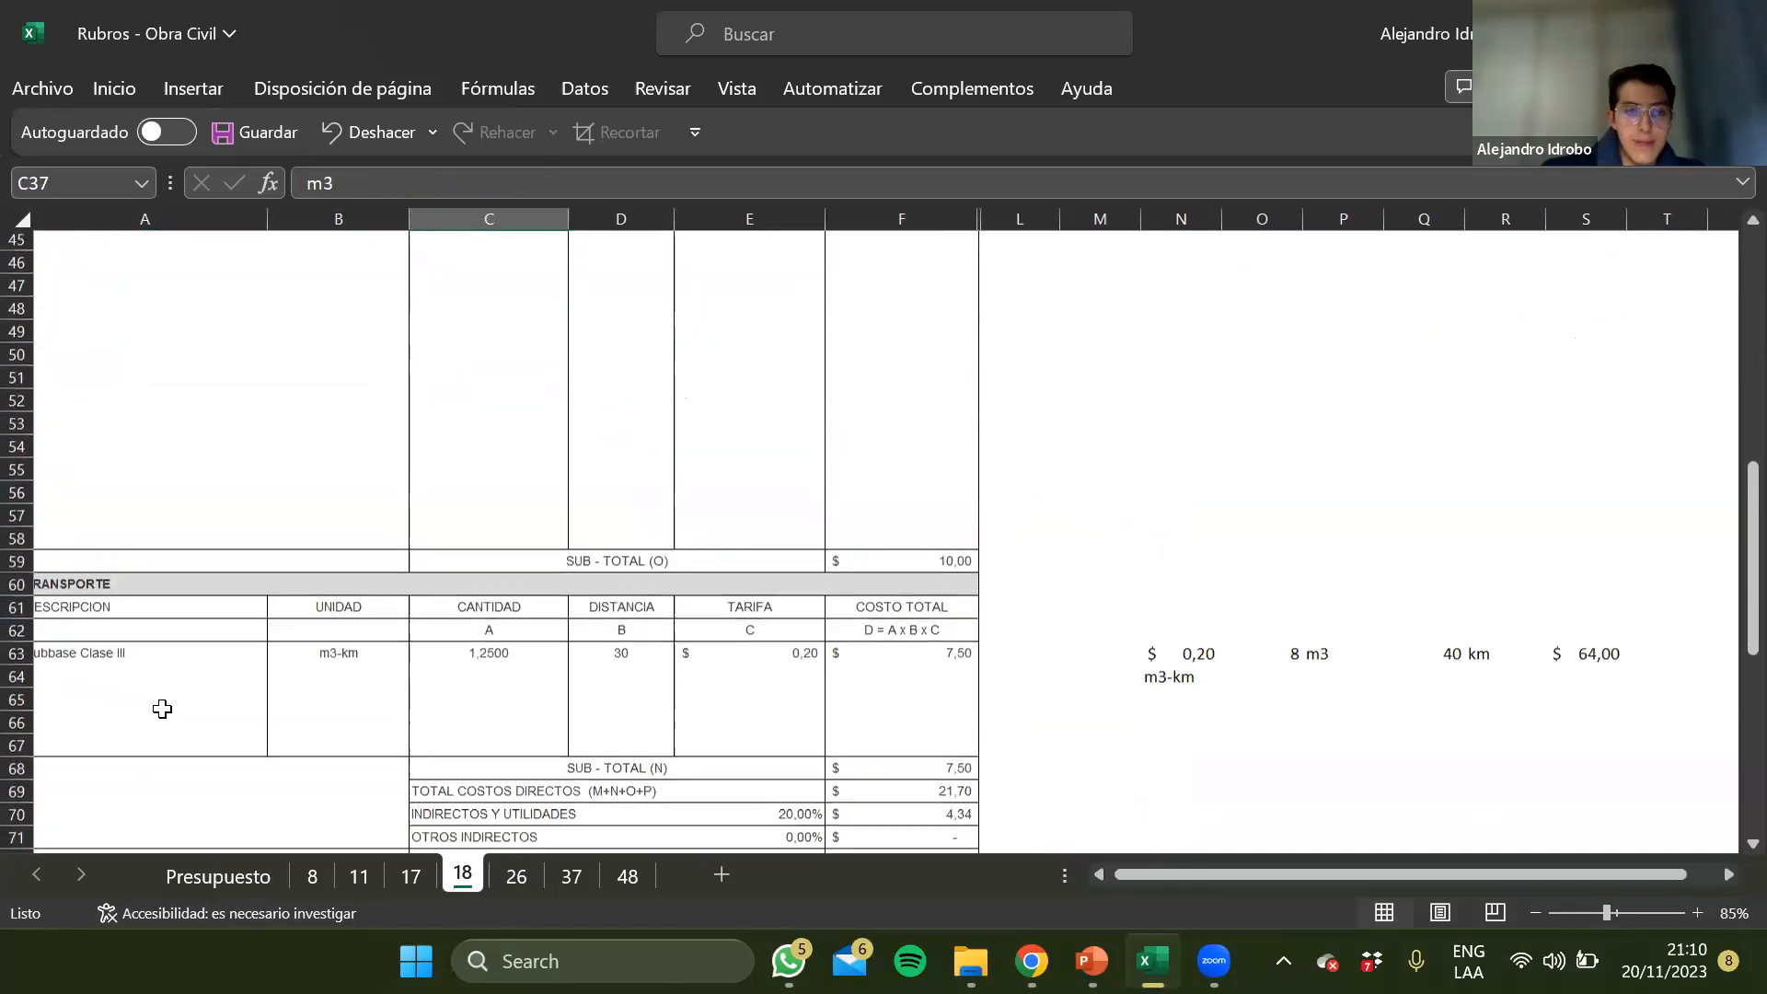
scroll(162, 709, down, 1)
scroll(120, 600, up, 1)
click(119, 600)
key(Down)
key(Down)
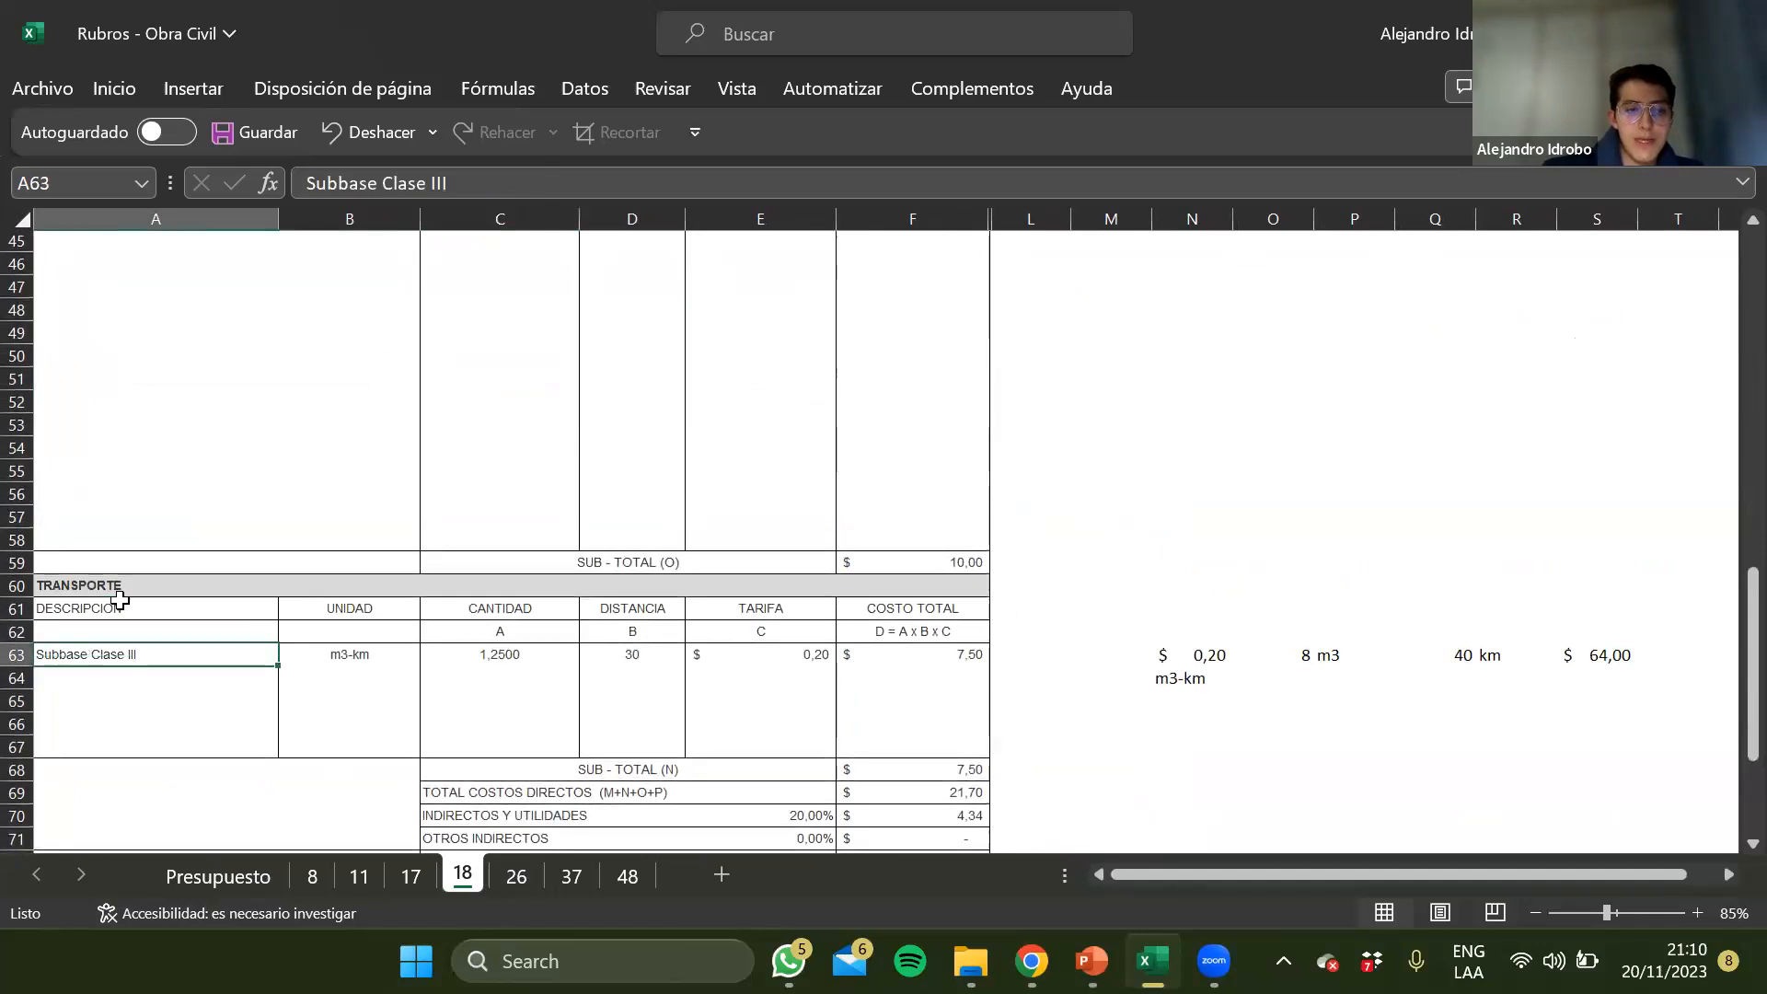
key(Up)
scroll(119, 600, up, 15)
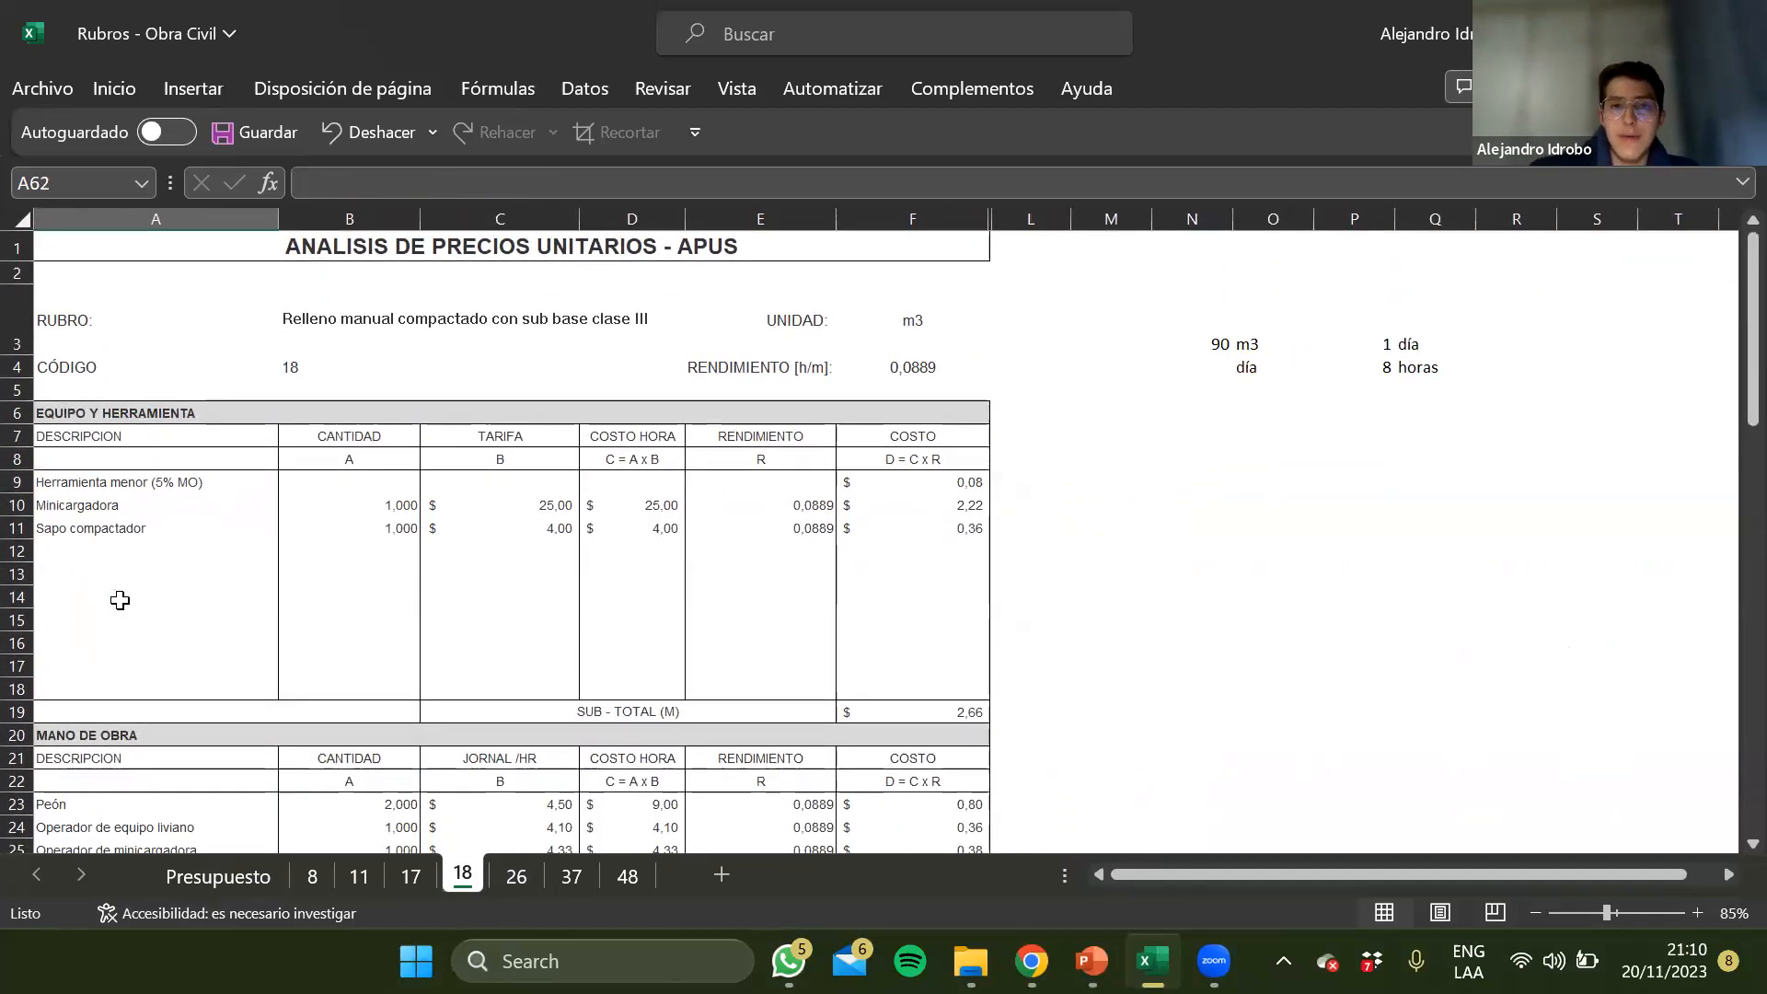
Return to the Desalojo analysis on sheet 8 and dismiss the incoming message notification
click(423, 631)
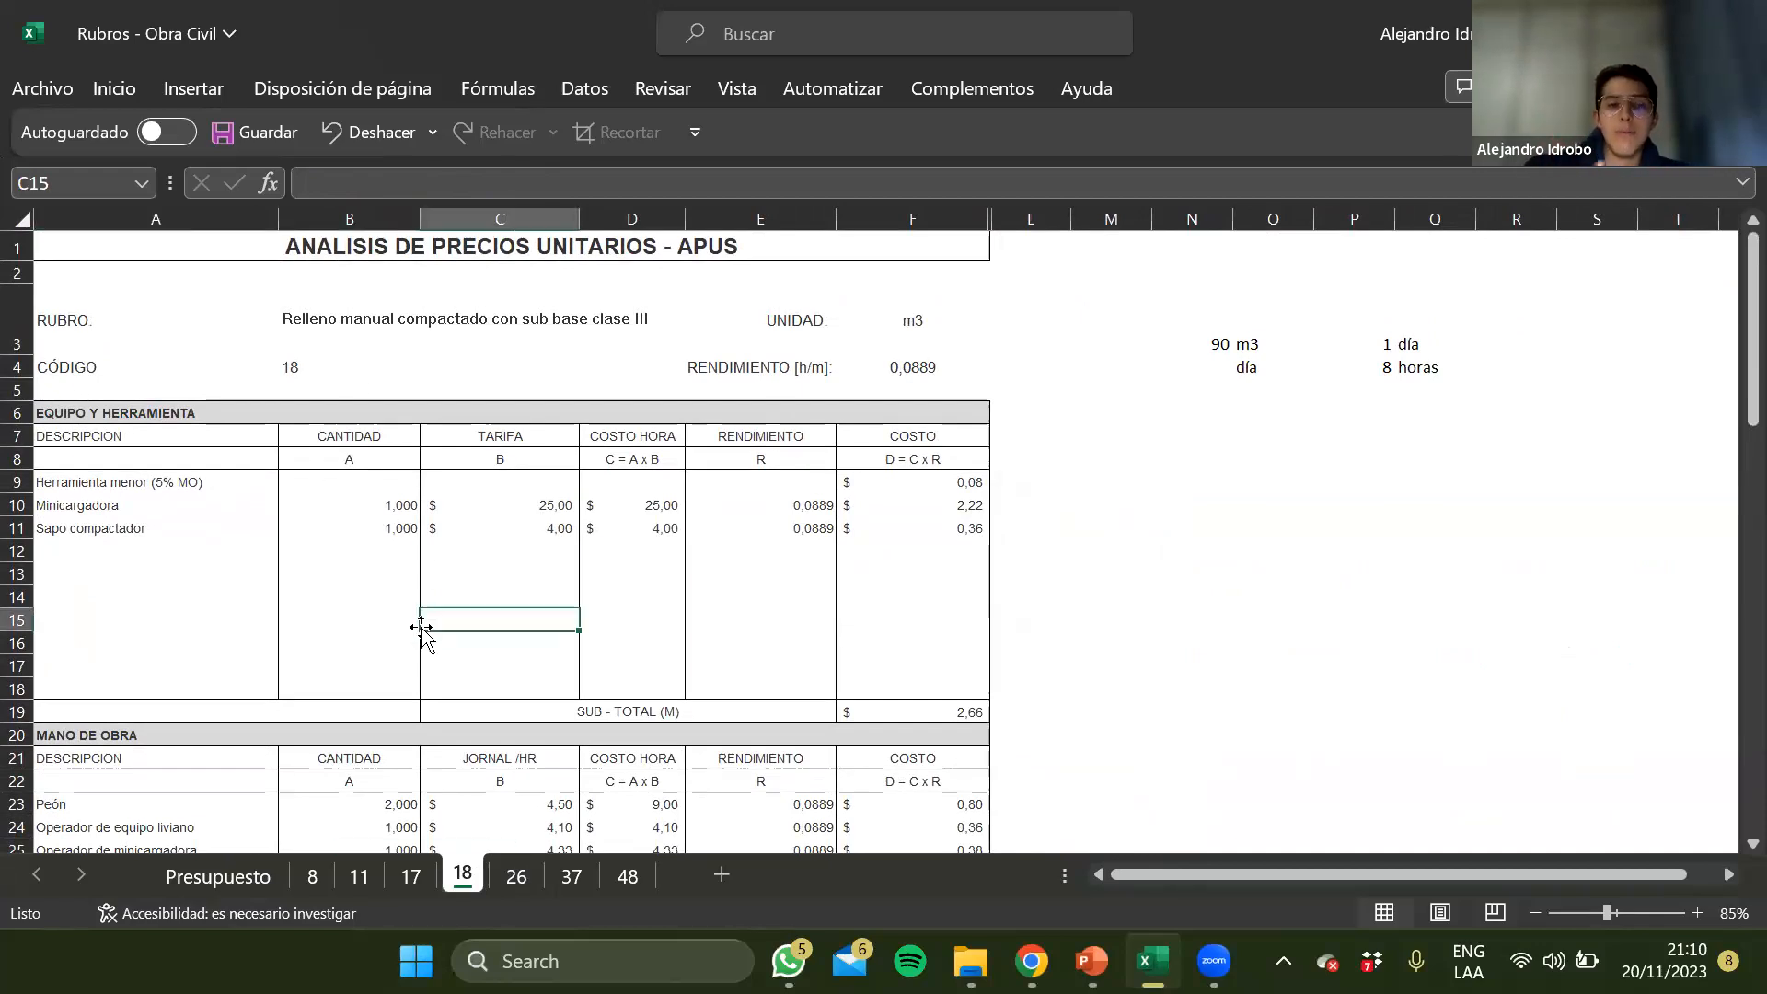
key(ctrl+Page_Up)
key(ctrl+Page_Up)
key(ctrl+Page_Up)
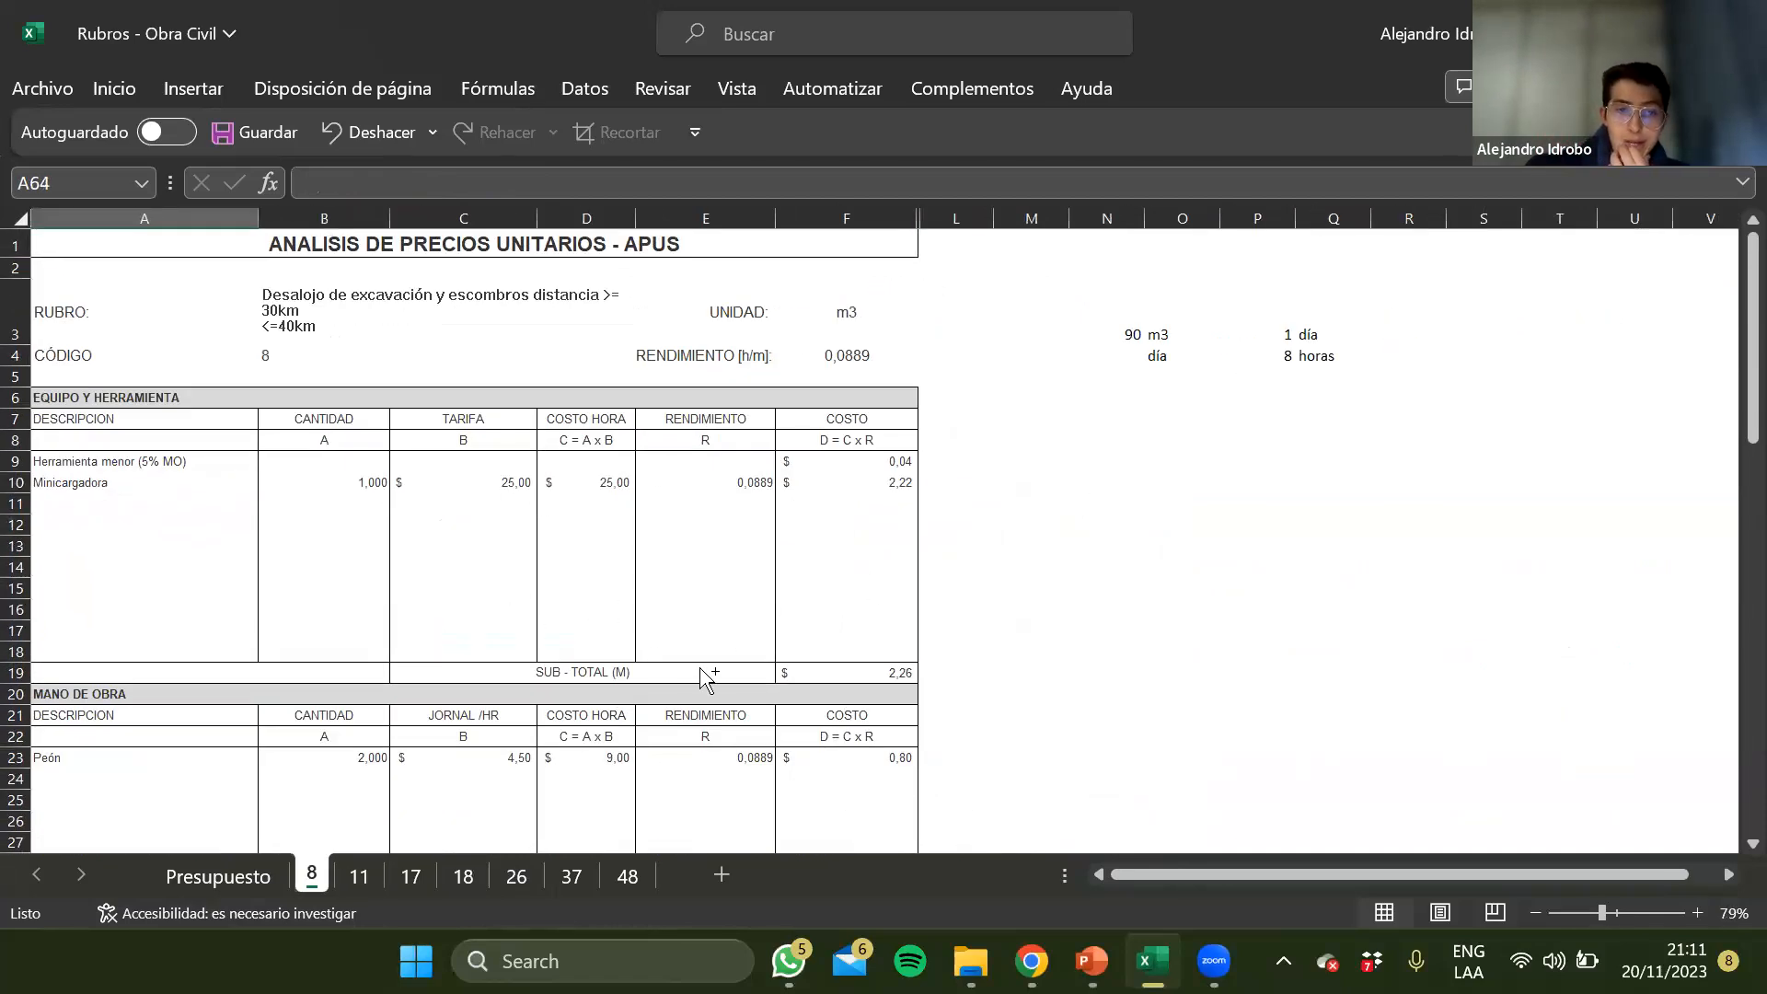
scroll(703, 676, down, 1)
scroll(265, 520, down, 1)
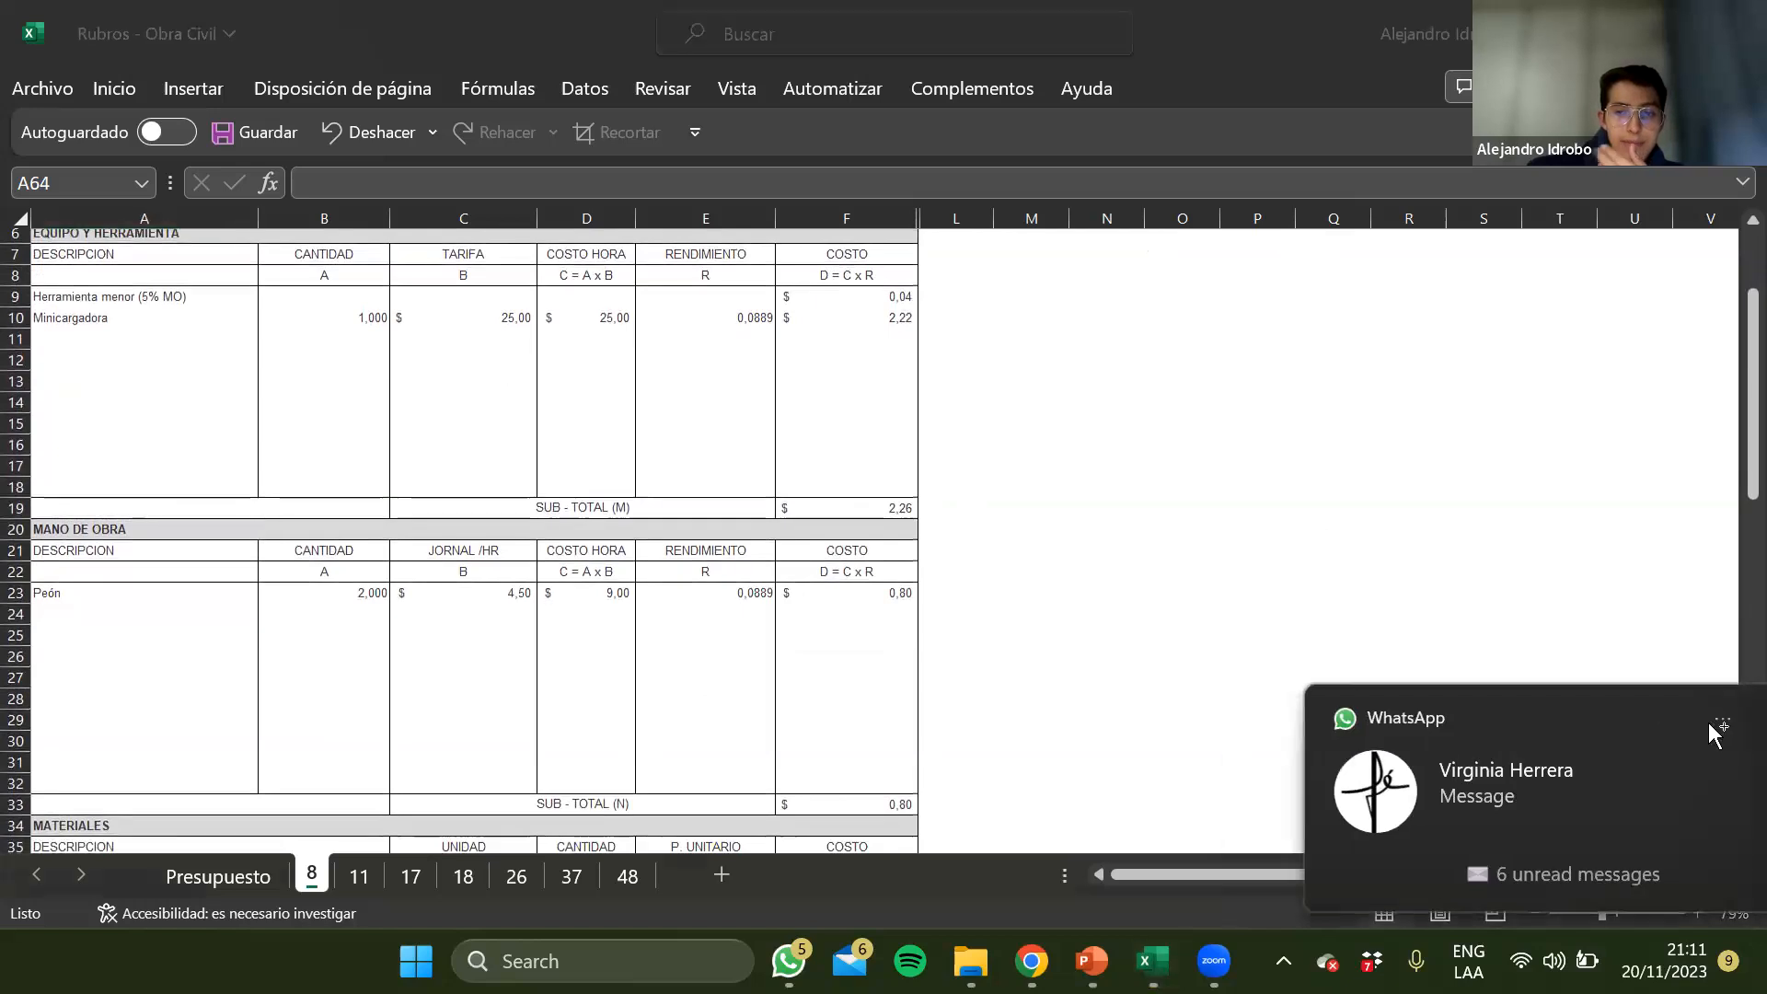
click(1710, 723)
click(804, 490)
scroll(560, 719, up, 2)
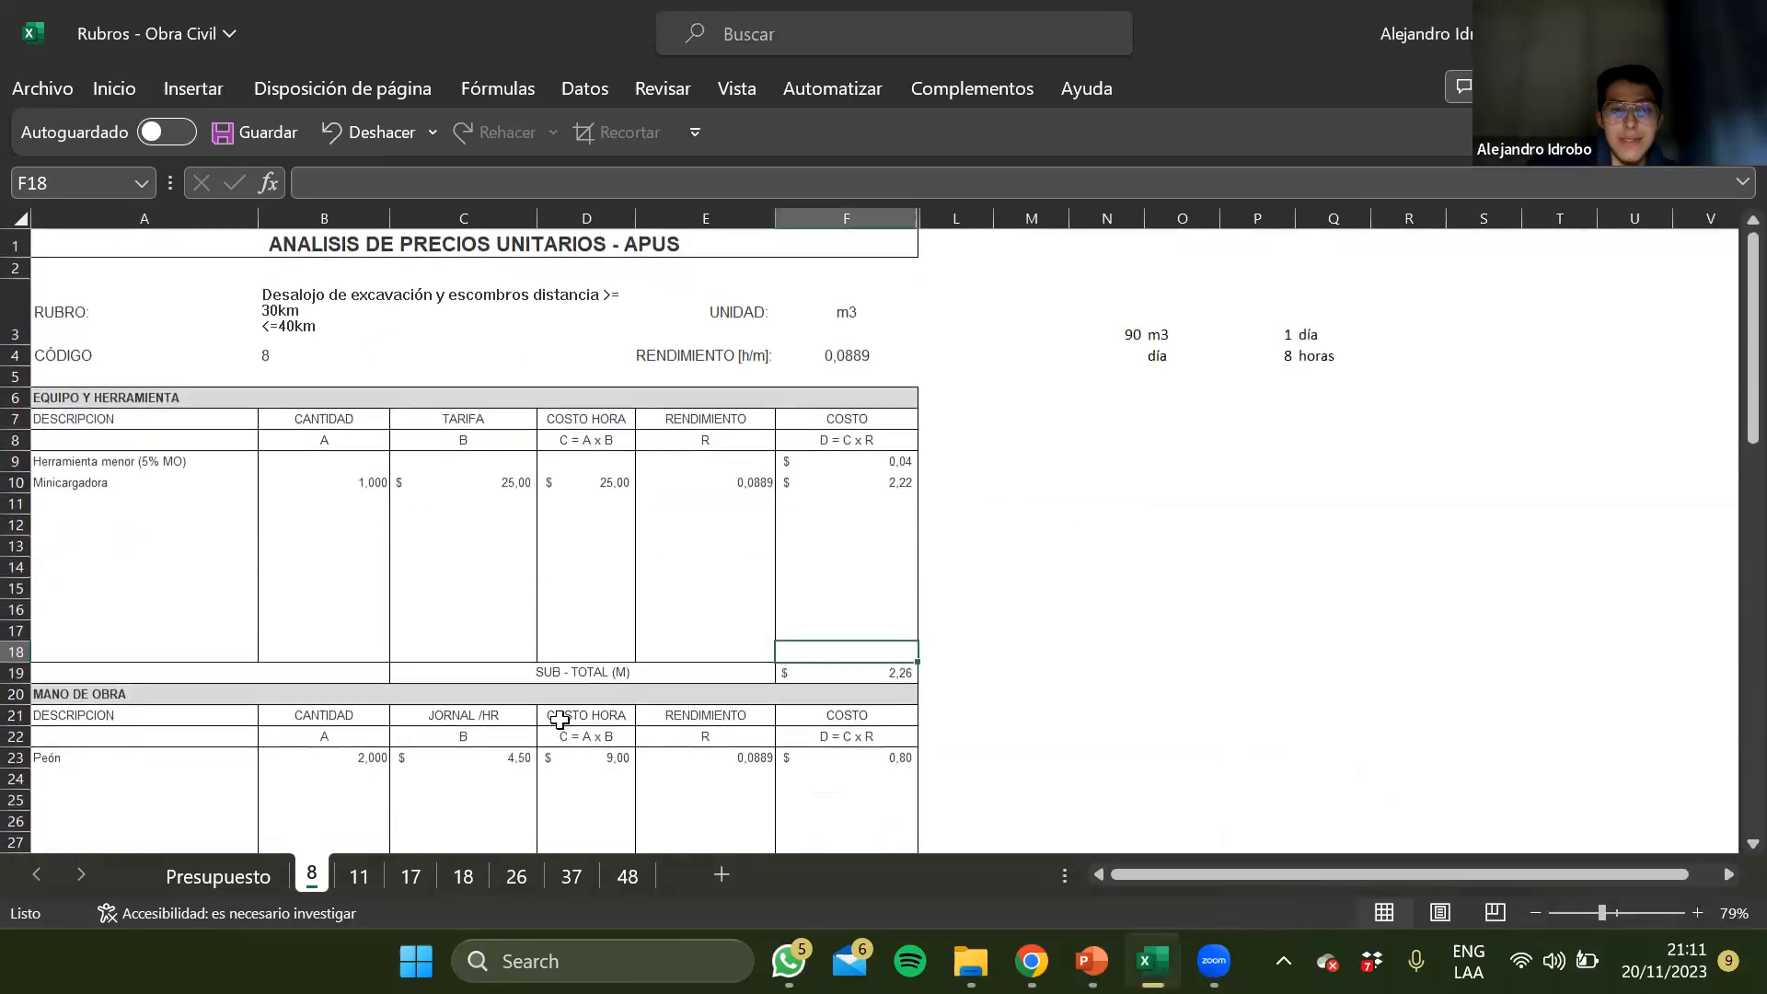
Examine the description, quantity and tariff columns of the Equipo y Herramienta section on sheet 8
click(596, 475)
key(Left)
key(Left)
key(Left)
key(Up)
key(Up)
key(Up)
key(Right)
key(Left)
key(Up)
key(Down)
key(Down)
key(Down)
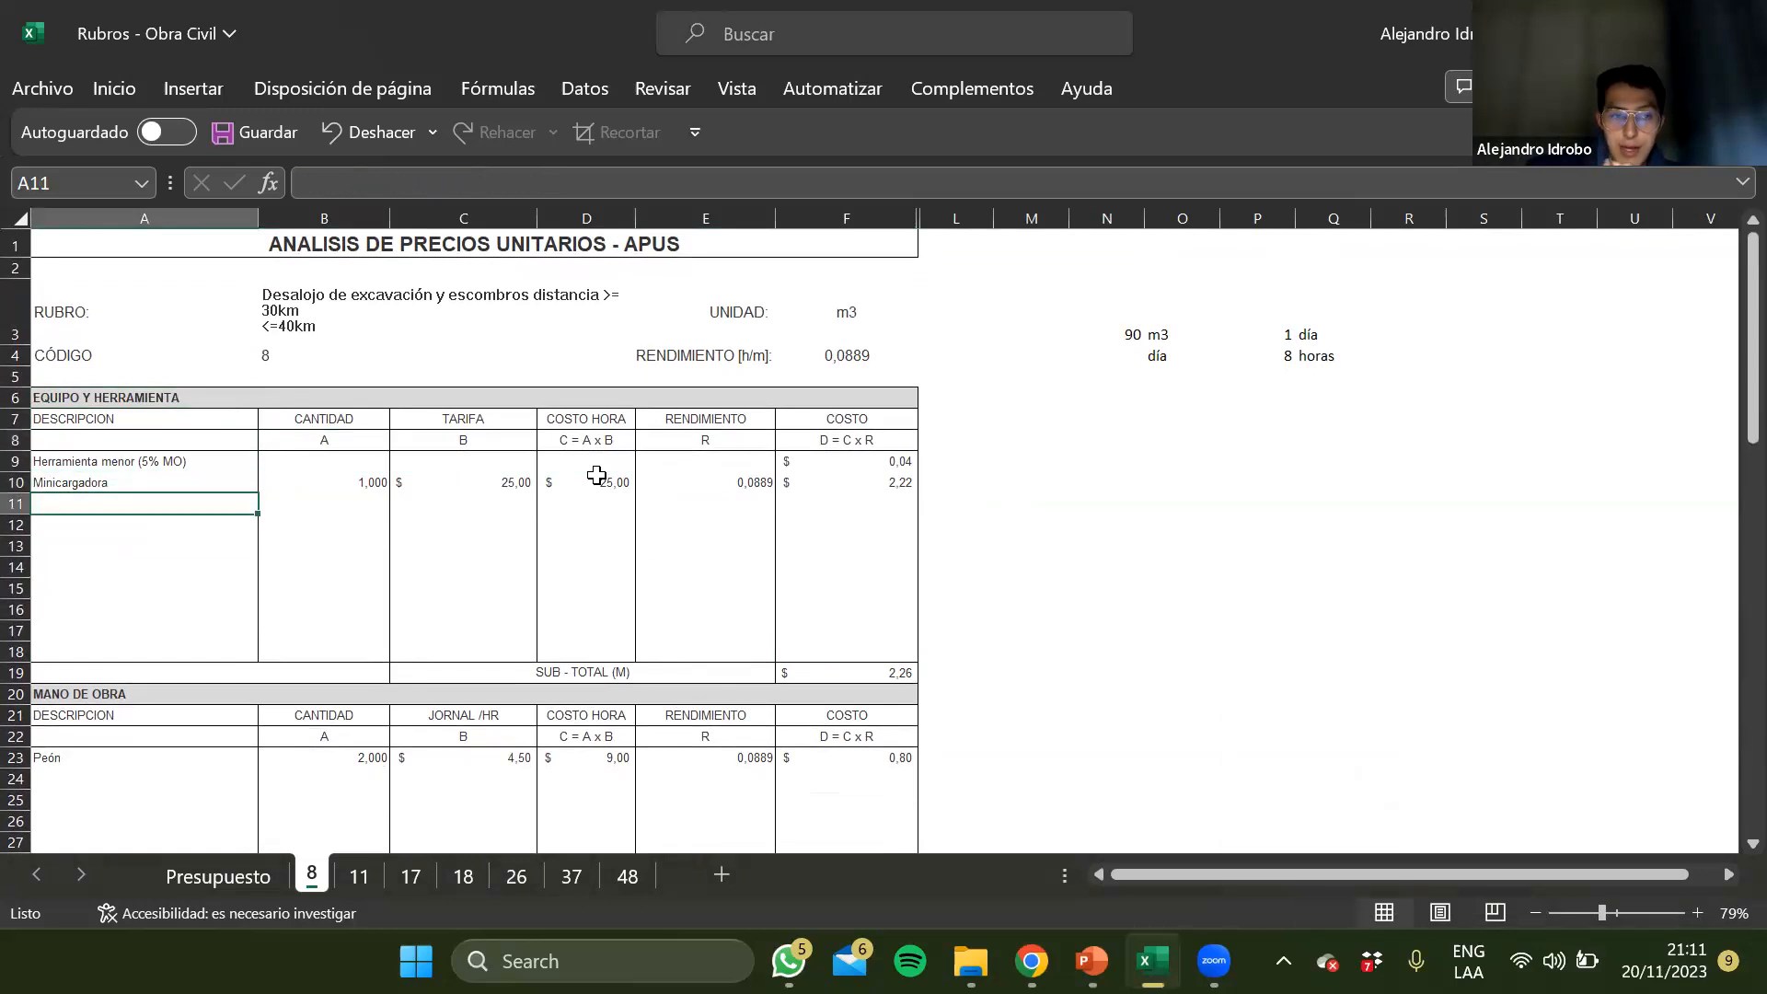
key(Up)
key(Right)
key(Up)
key(Up)
key(Down)
key(Down)
key(Right)
Examine the hourly cost, rendimiento and cost columns of the Equipo y Herramienta section
key(Up)
key(Up)
key(Up)
key(Down)
key(Down)
key(Down)
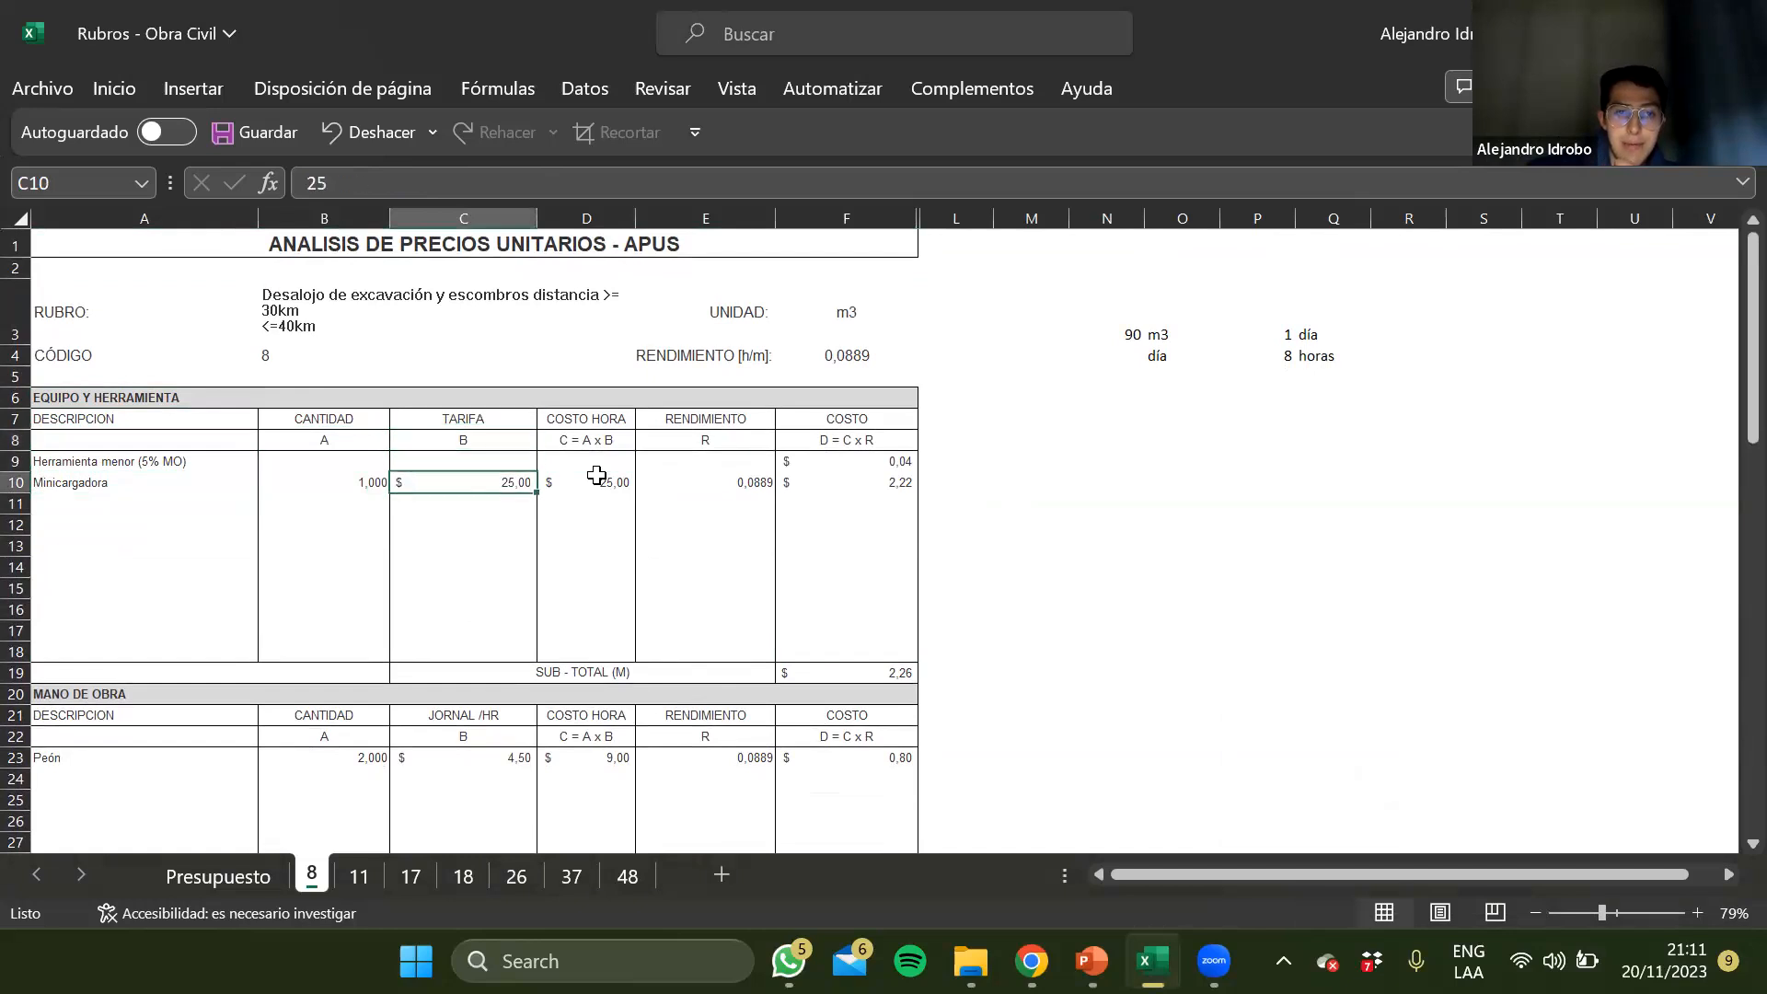
key(Right)
key(Up)
key(Up)
key(Up)
key(Down)
key(Down)
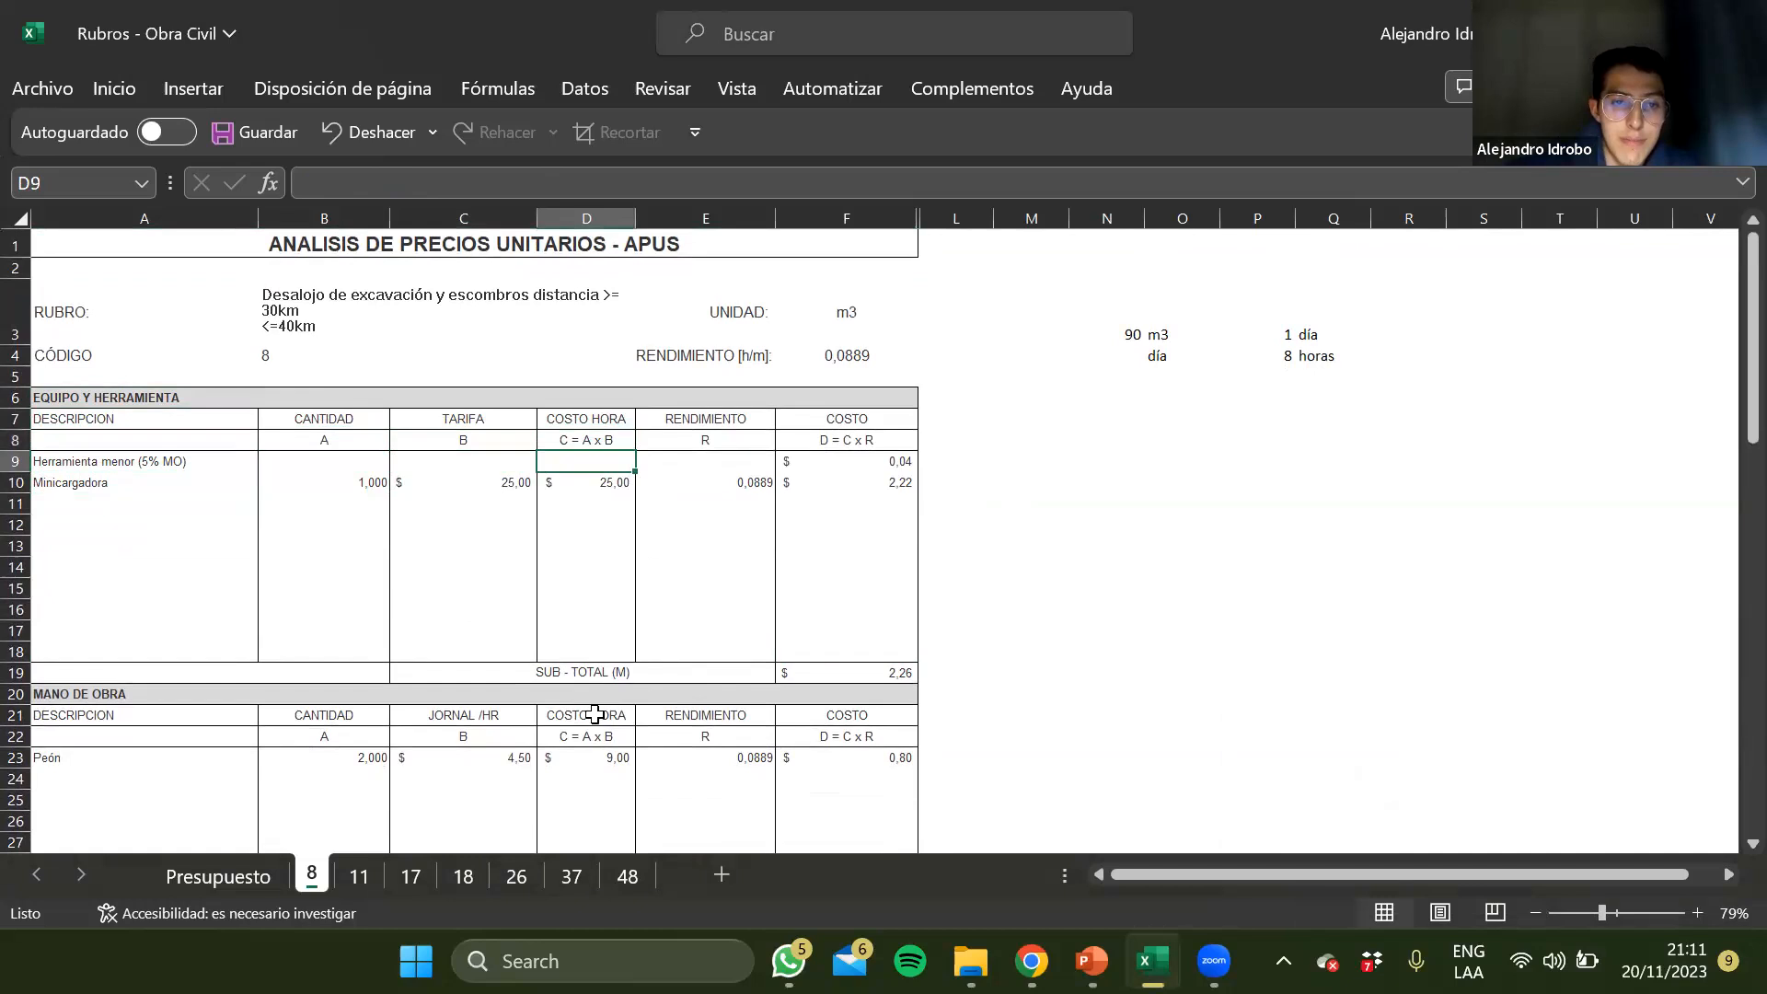
click(744, 481)
click(1005, 473)
key(Right)
key(Up)
key(Up)
key(Up)
key(Up)
key(Up)
key(Up)
key(Up)
click(780, 405)
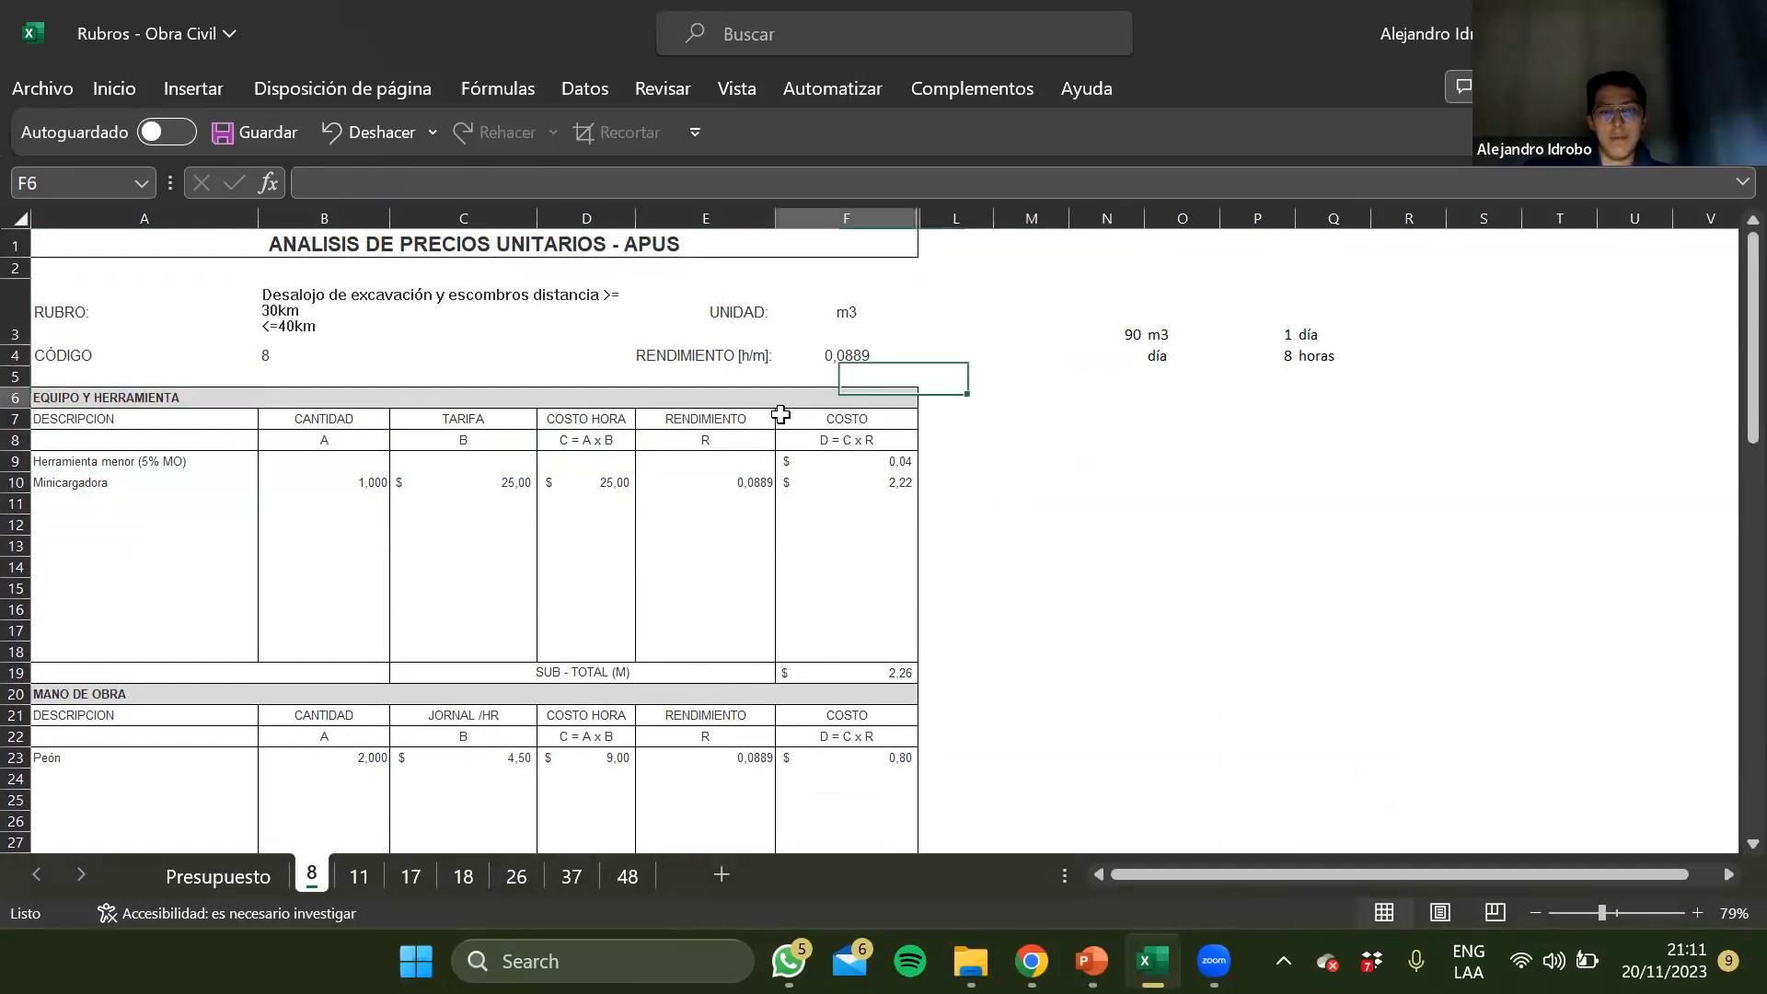
Compare the Rendimiento columns of the equipment and labour sections and check the Materiales section on sheet 8
click(704, 561)
scroll(702, 557, down, 2)
click(705, 598)
drag(703, 592, 697, 822)
click(698, 823)
click(696, 808)
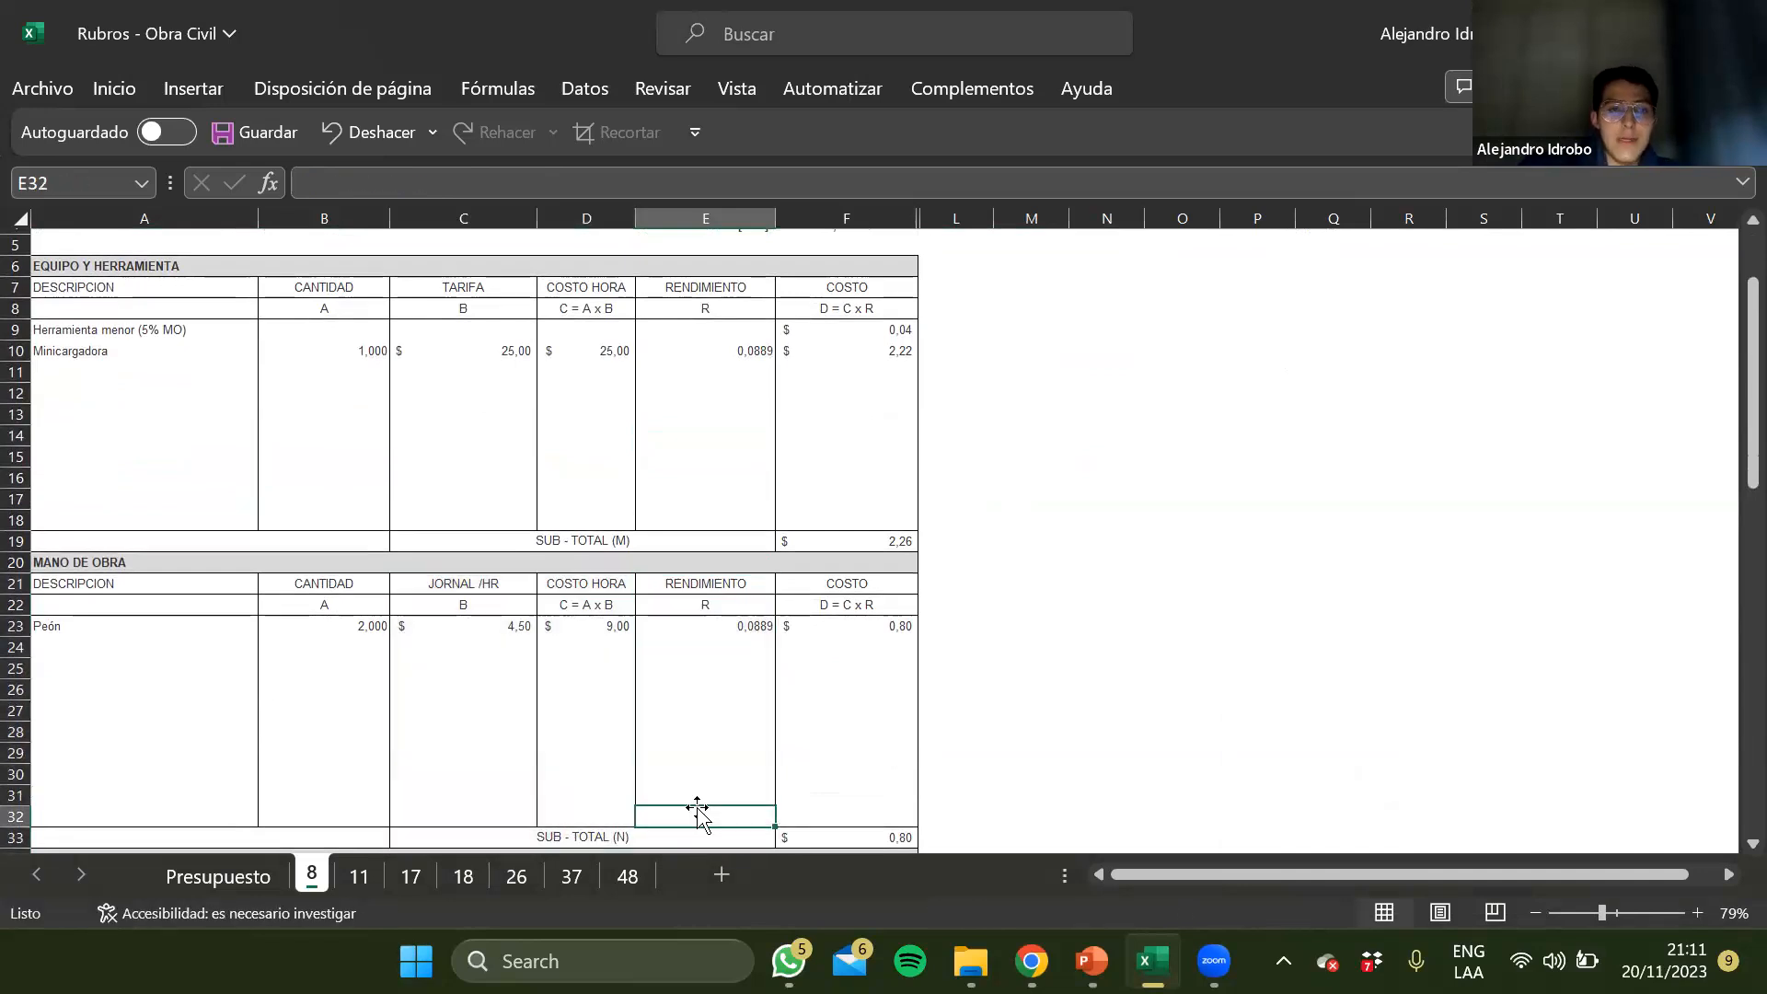
scroll(697, 808, up, 2)
click(709, 526)
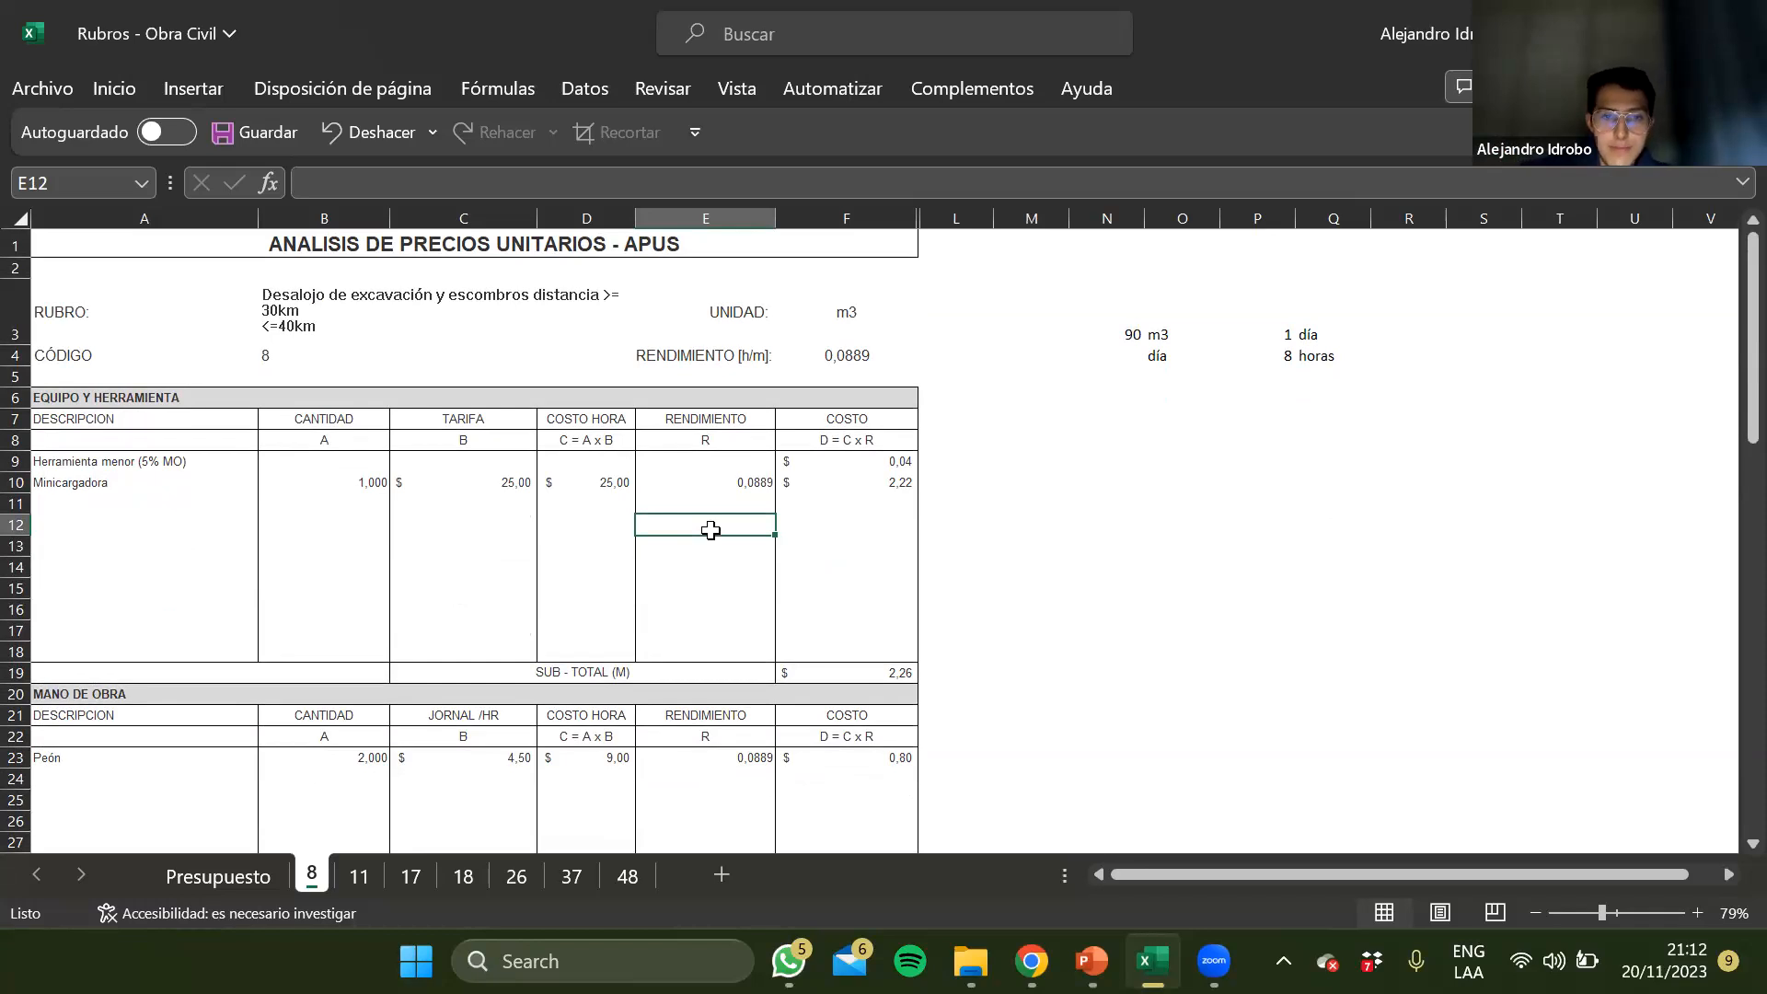
scroll(711, 530, down, 2)
drag(691, 274, 714, 487)
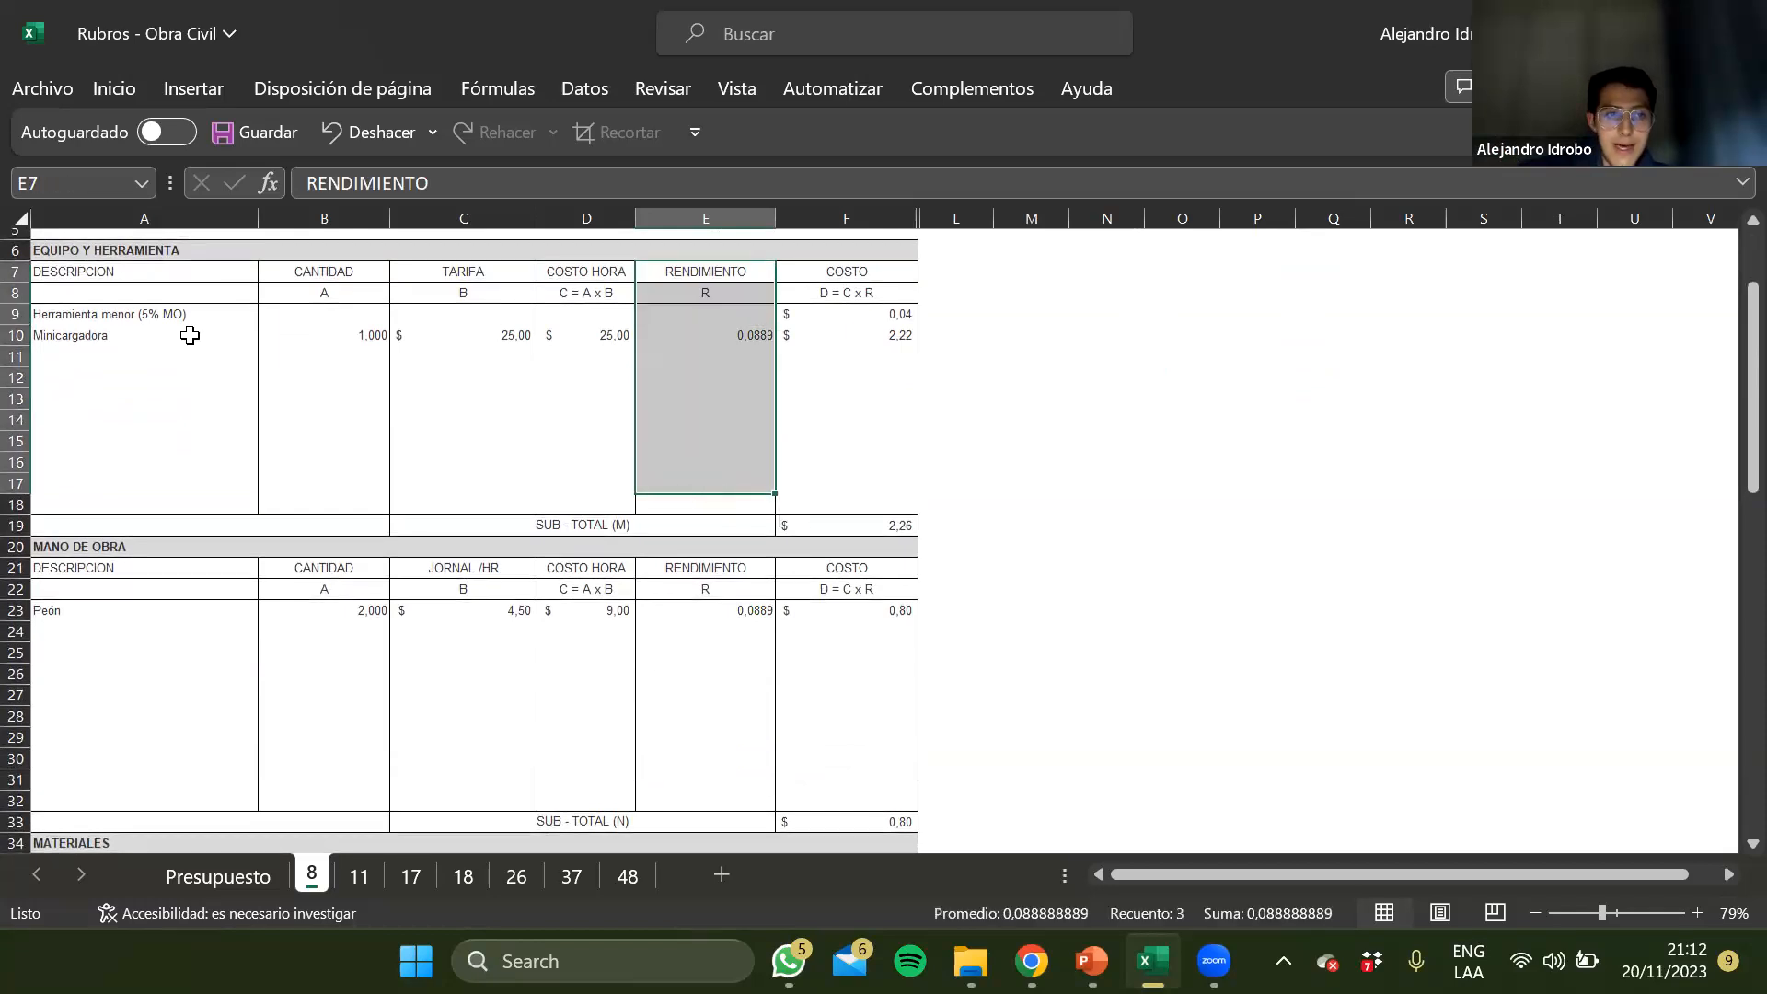
scroll(722, 623, down, 3)
click(681, 792)
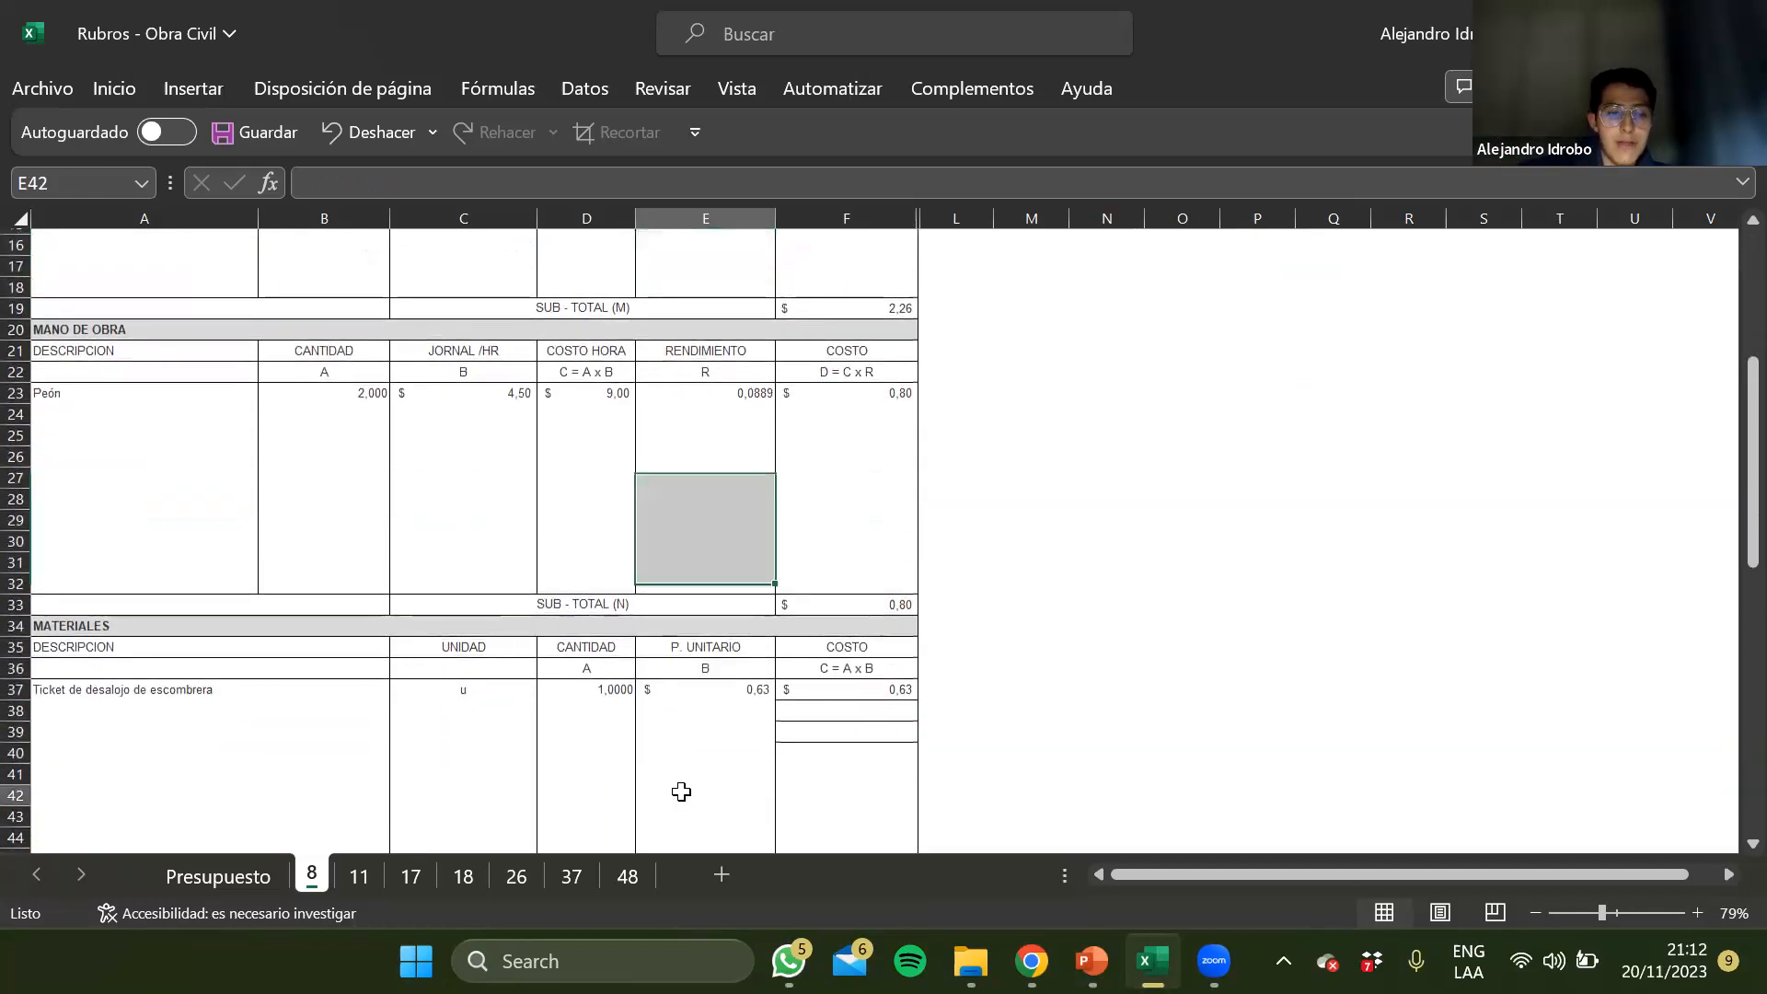
scroll(681, 791, down, 3)
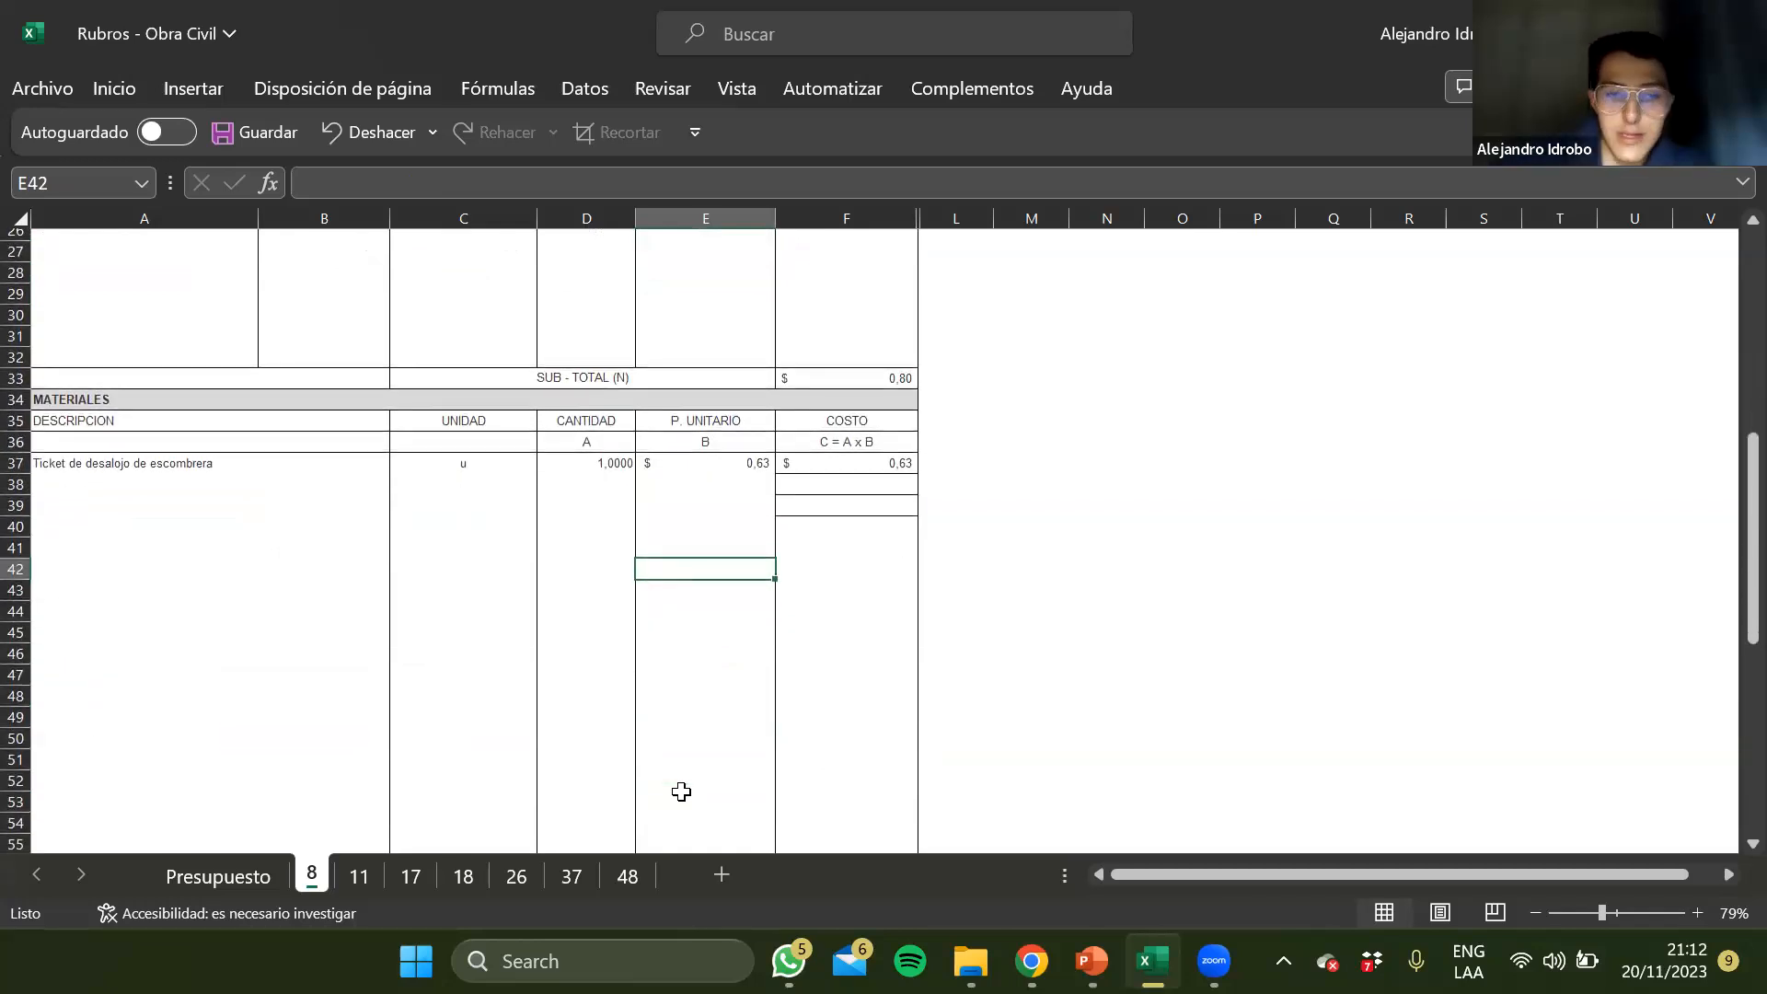
scroll(681, 791, up, 8)
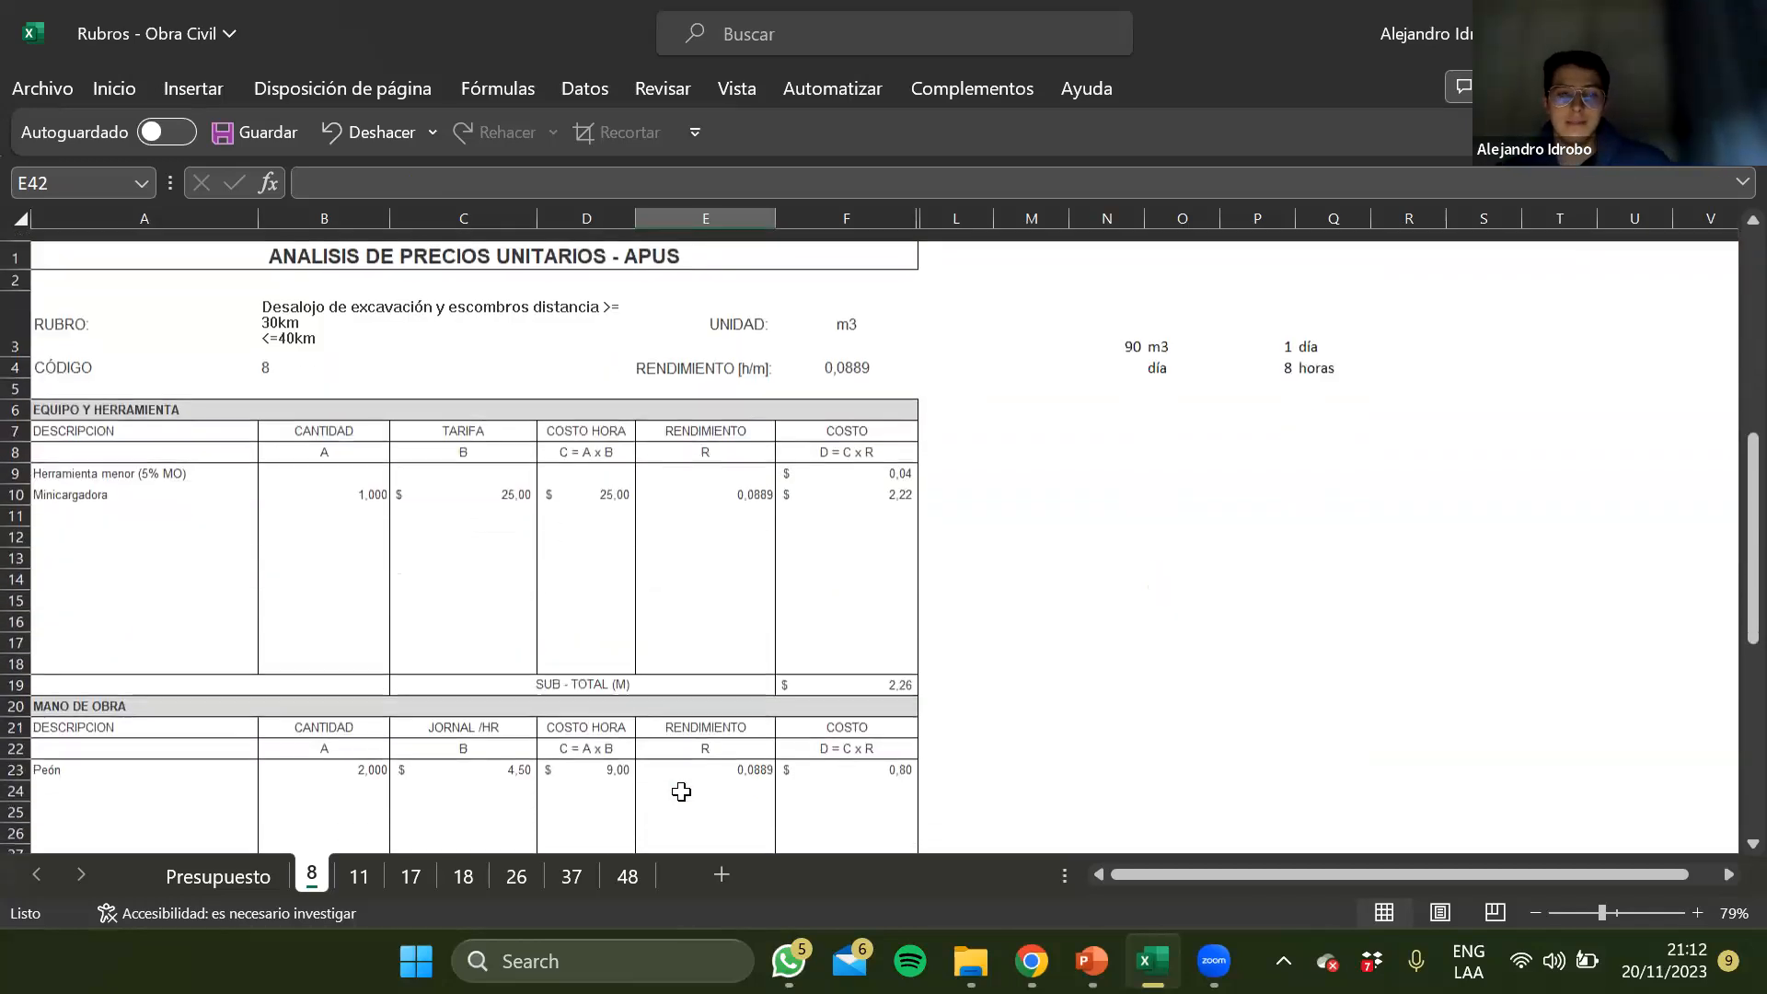
Check the Rendimiento [h/m] heading in E4 and the daily output figures beside the analysis, including the formula in N3
click(839, 368)
click(668, 355)
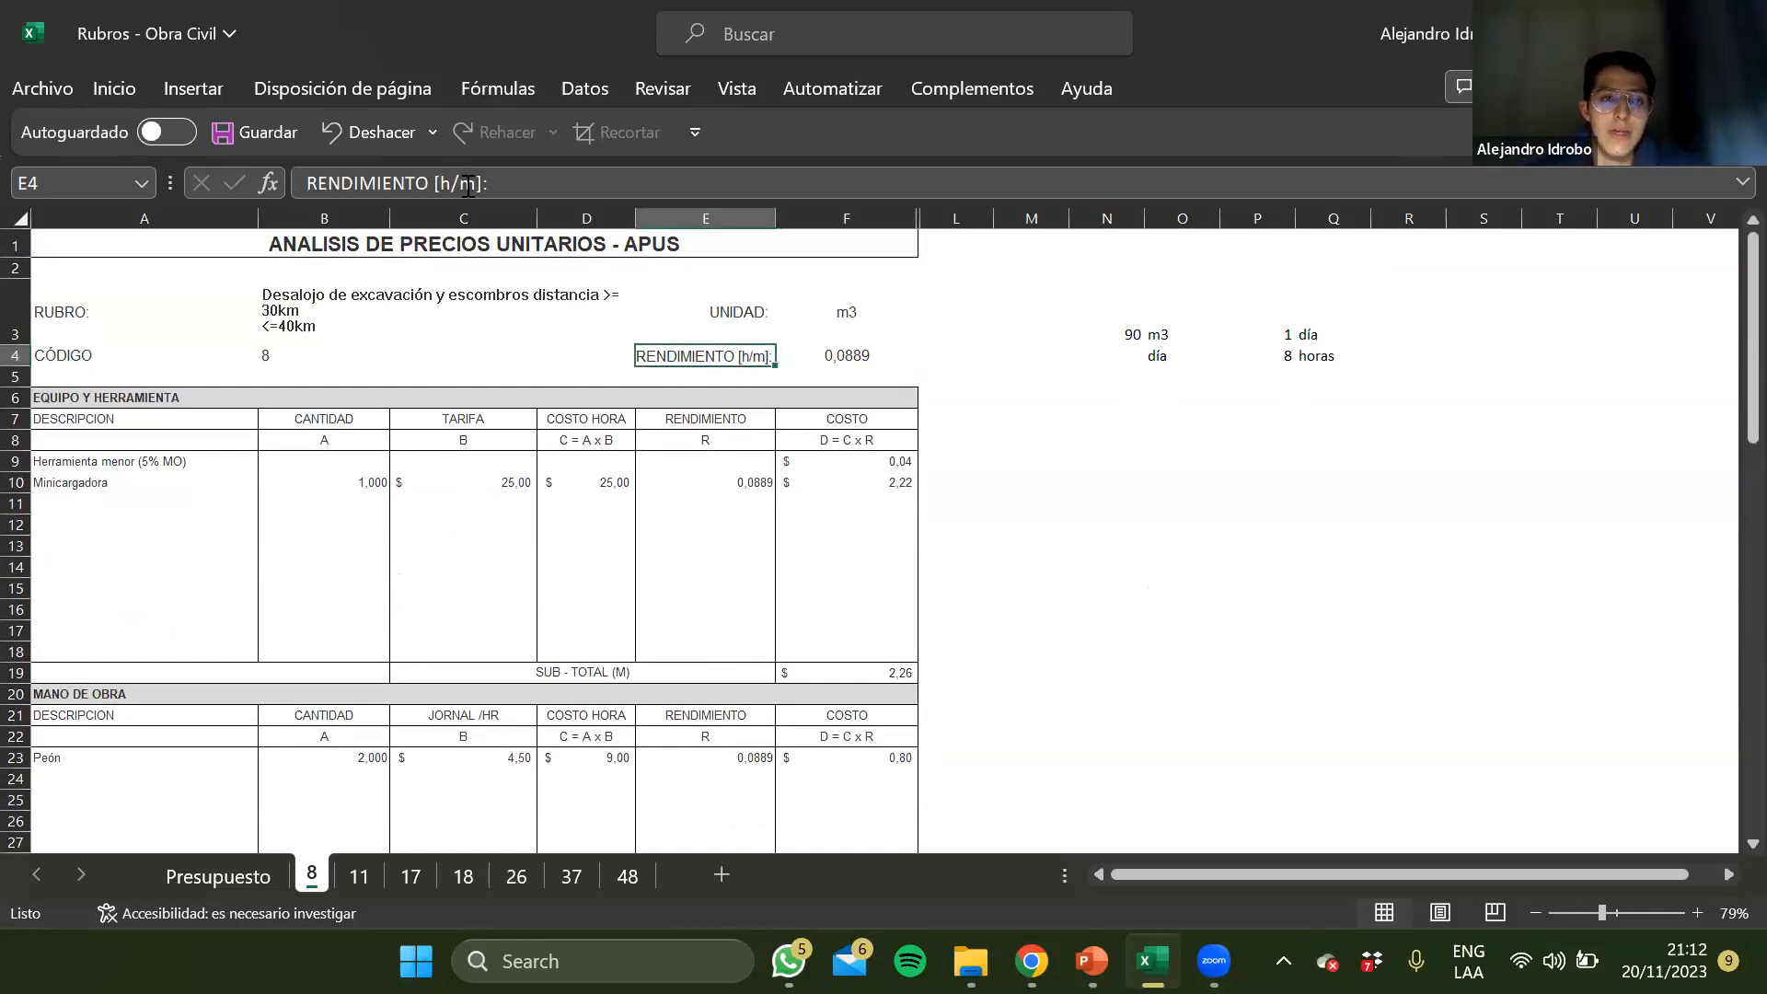
key(Down)
key(Up)
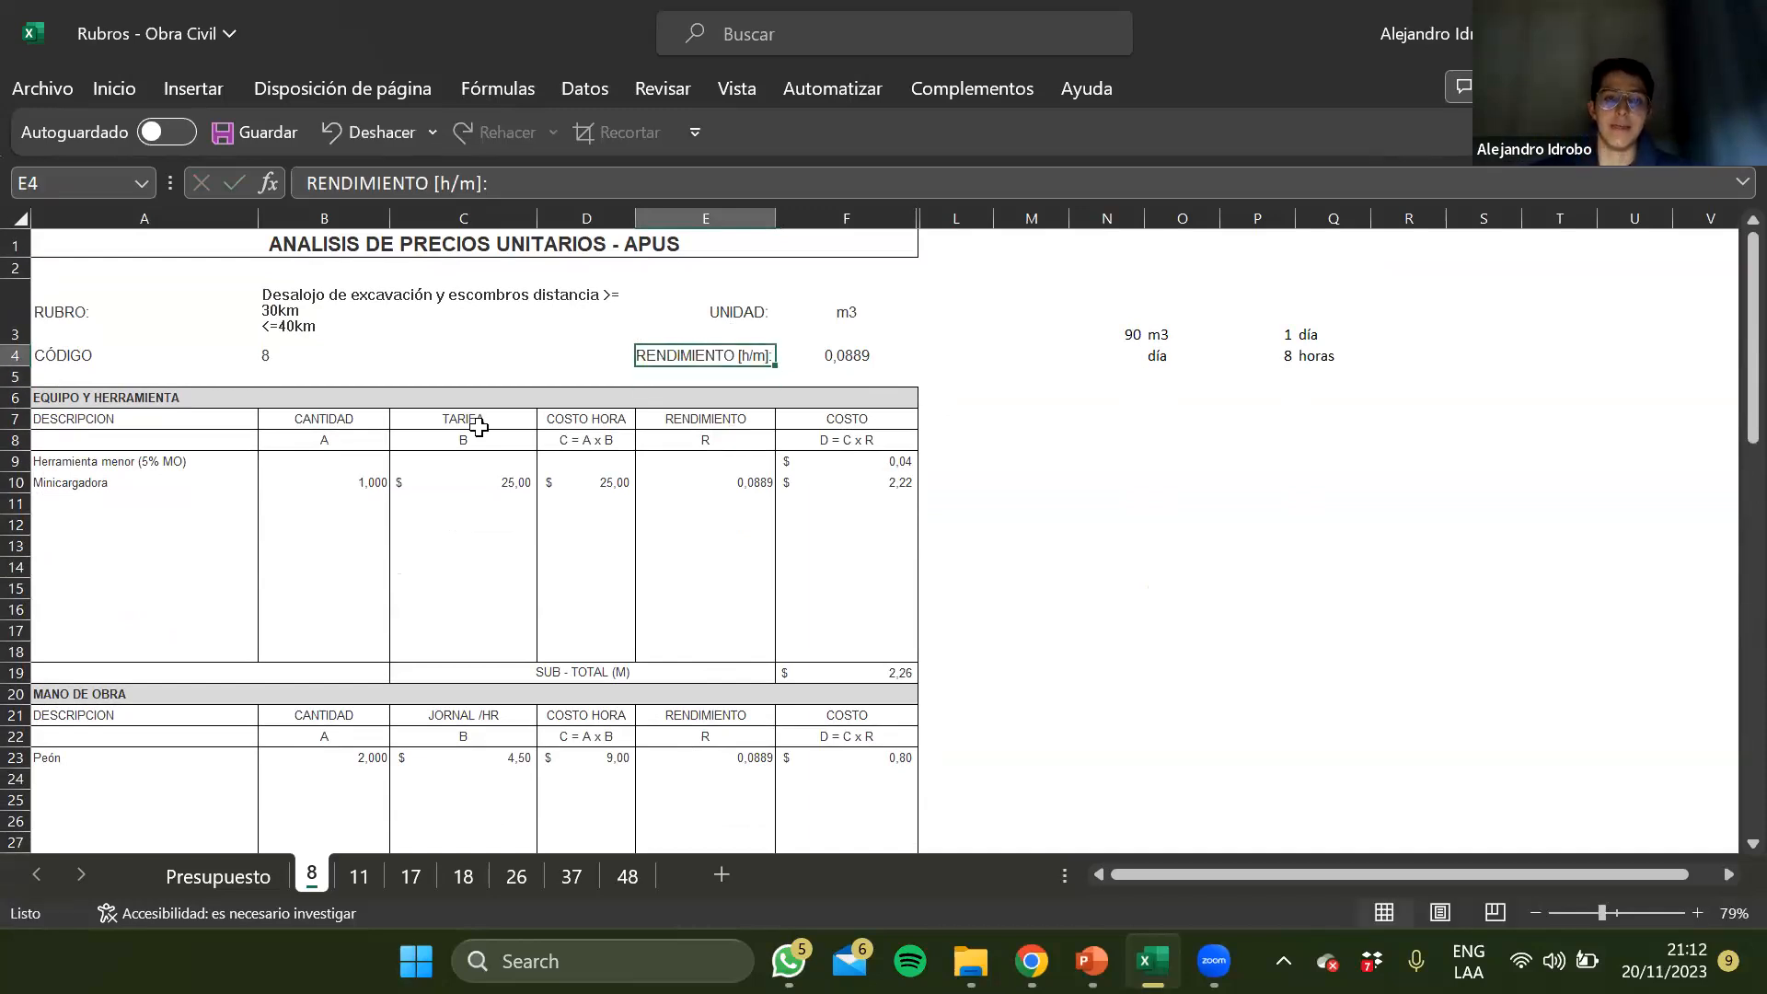
key(Right)
key(Right)
key(Right)
key(Right)
key(Up)
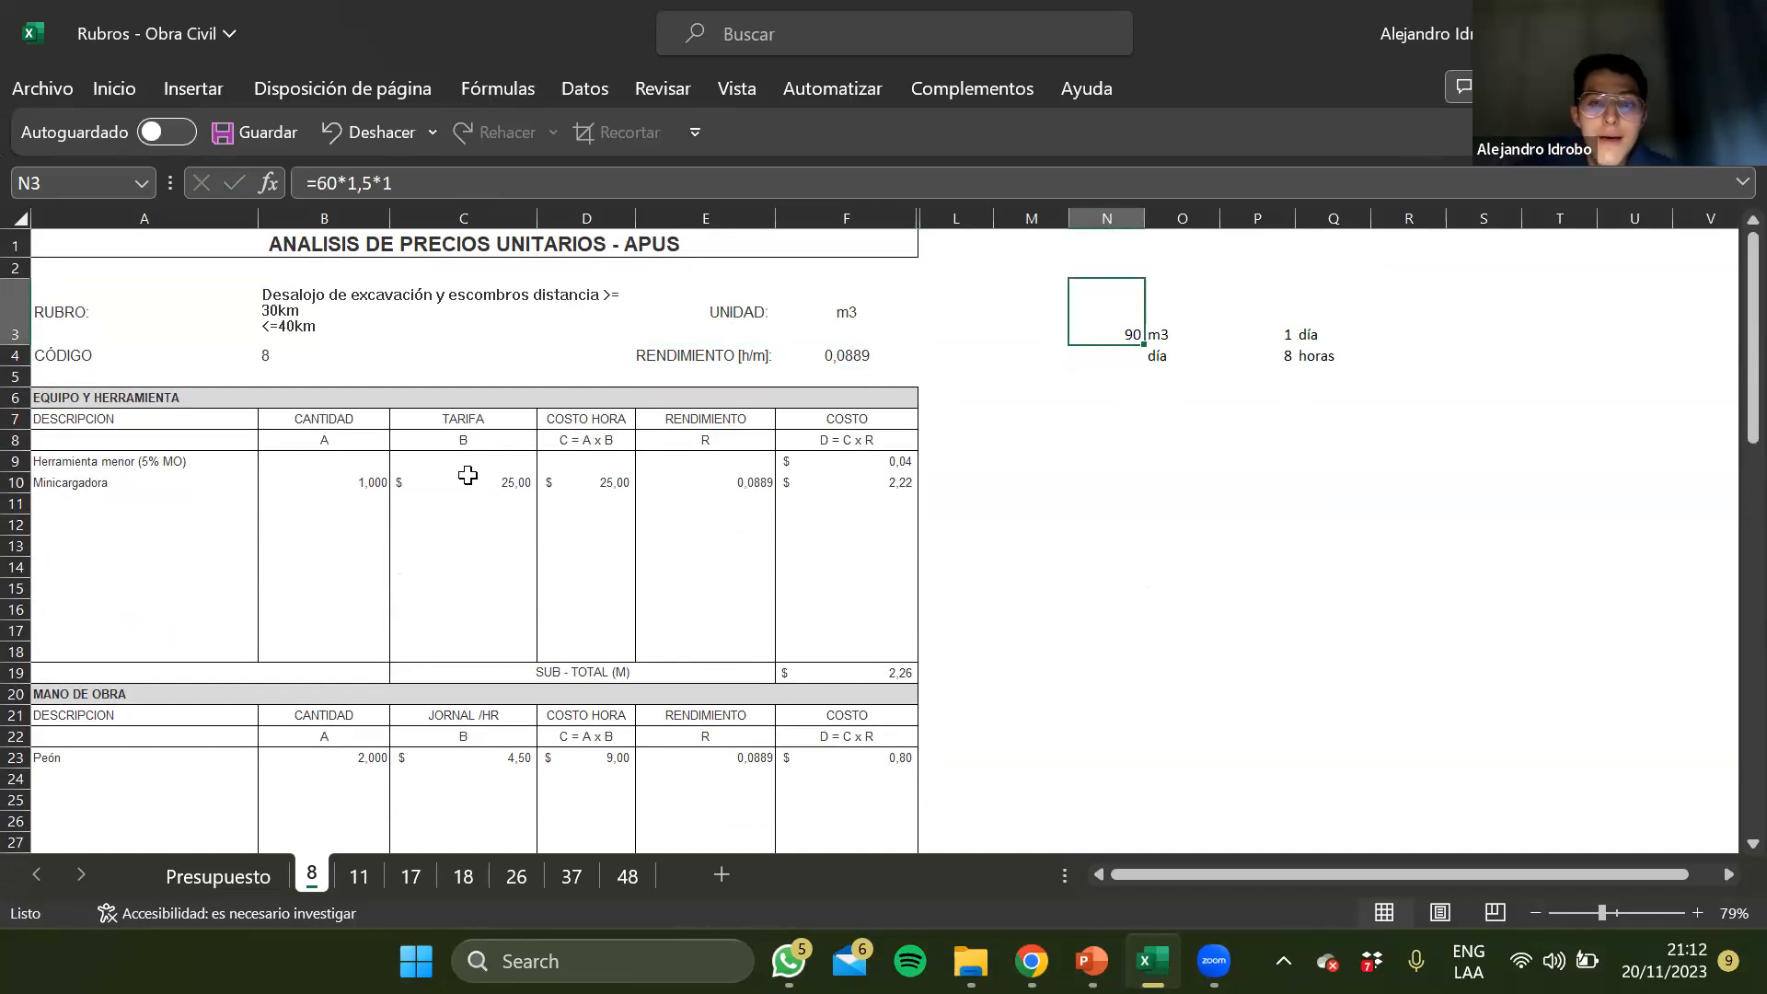
key(Right)
key(Down)
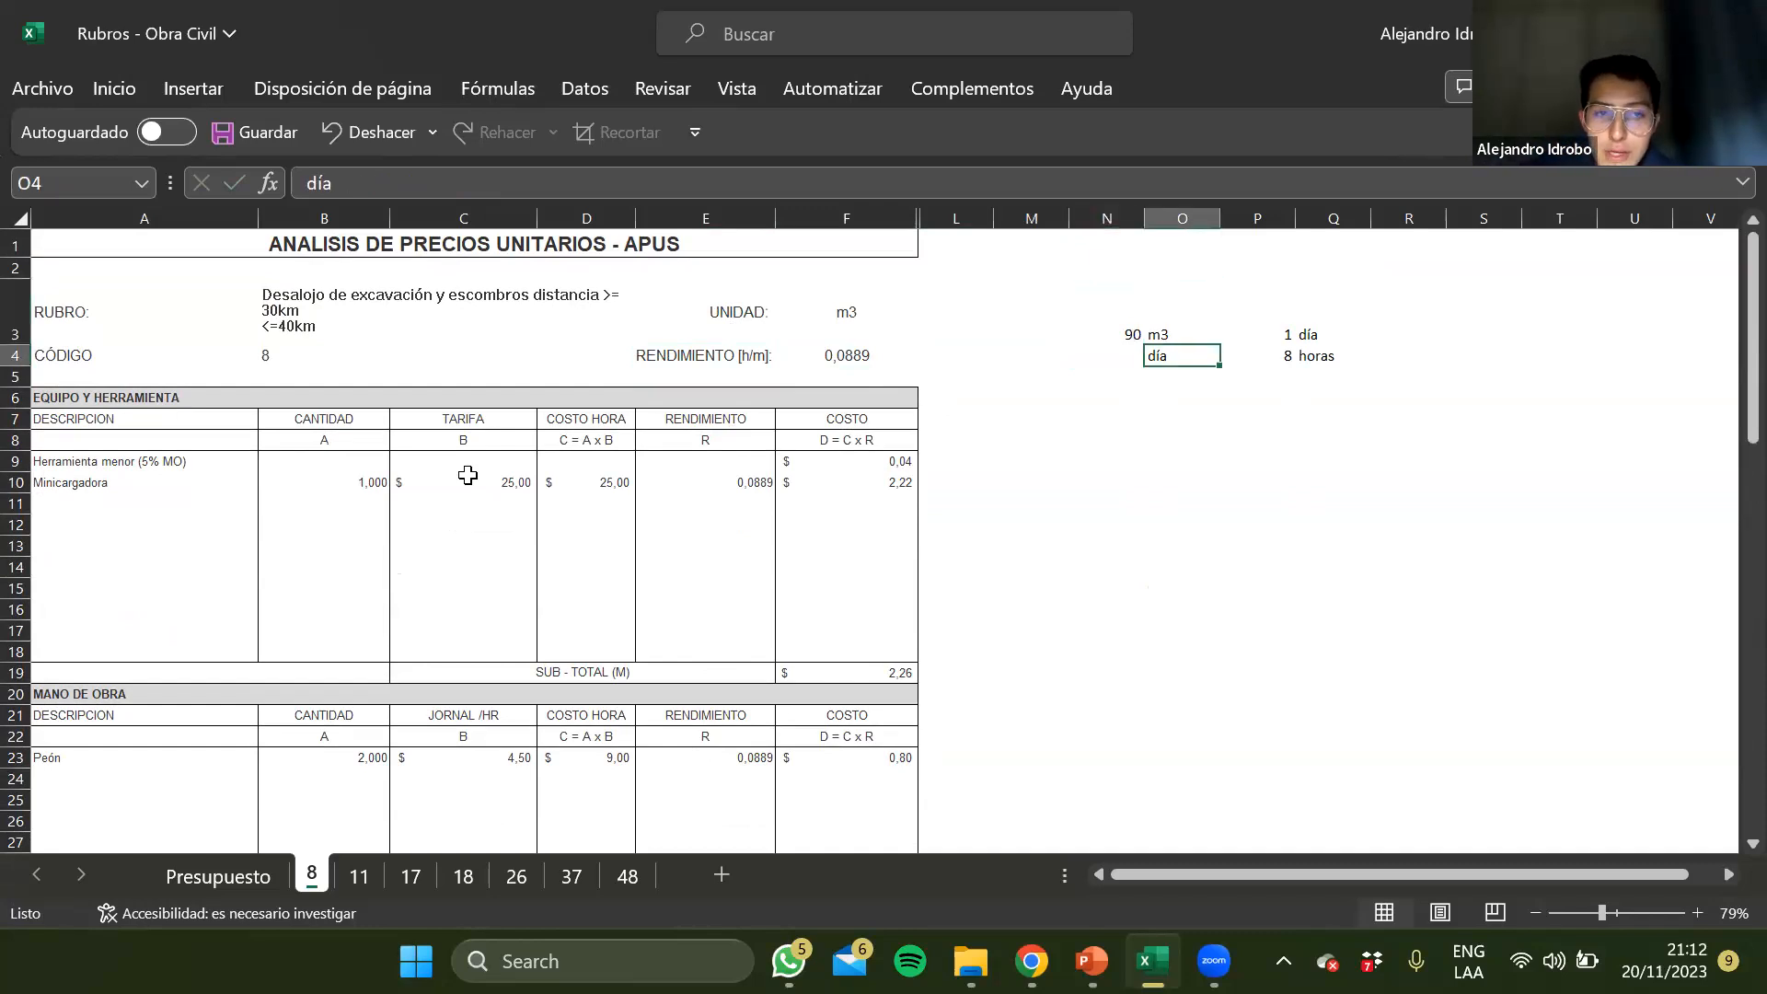
Change the daily output formula in N3 of sheet 8 to =60*1,3*1
key(Up)
key(Left)
key(Up)
key(Down)
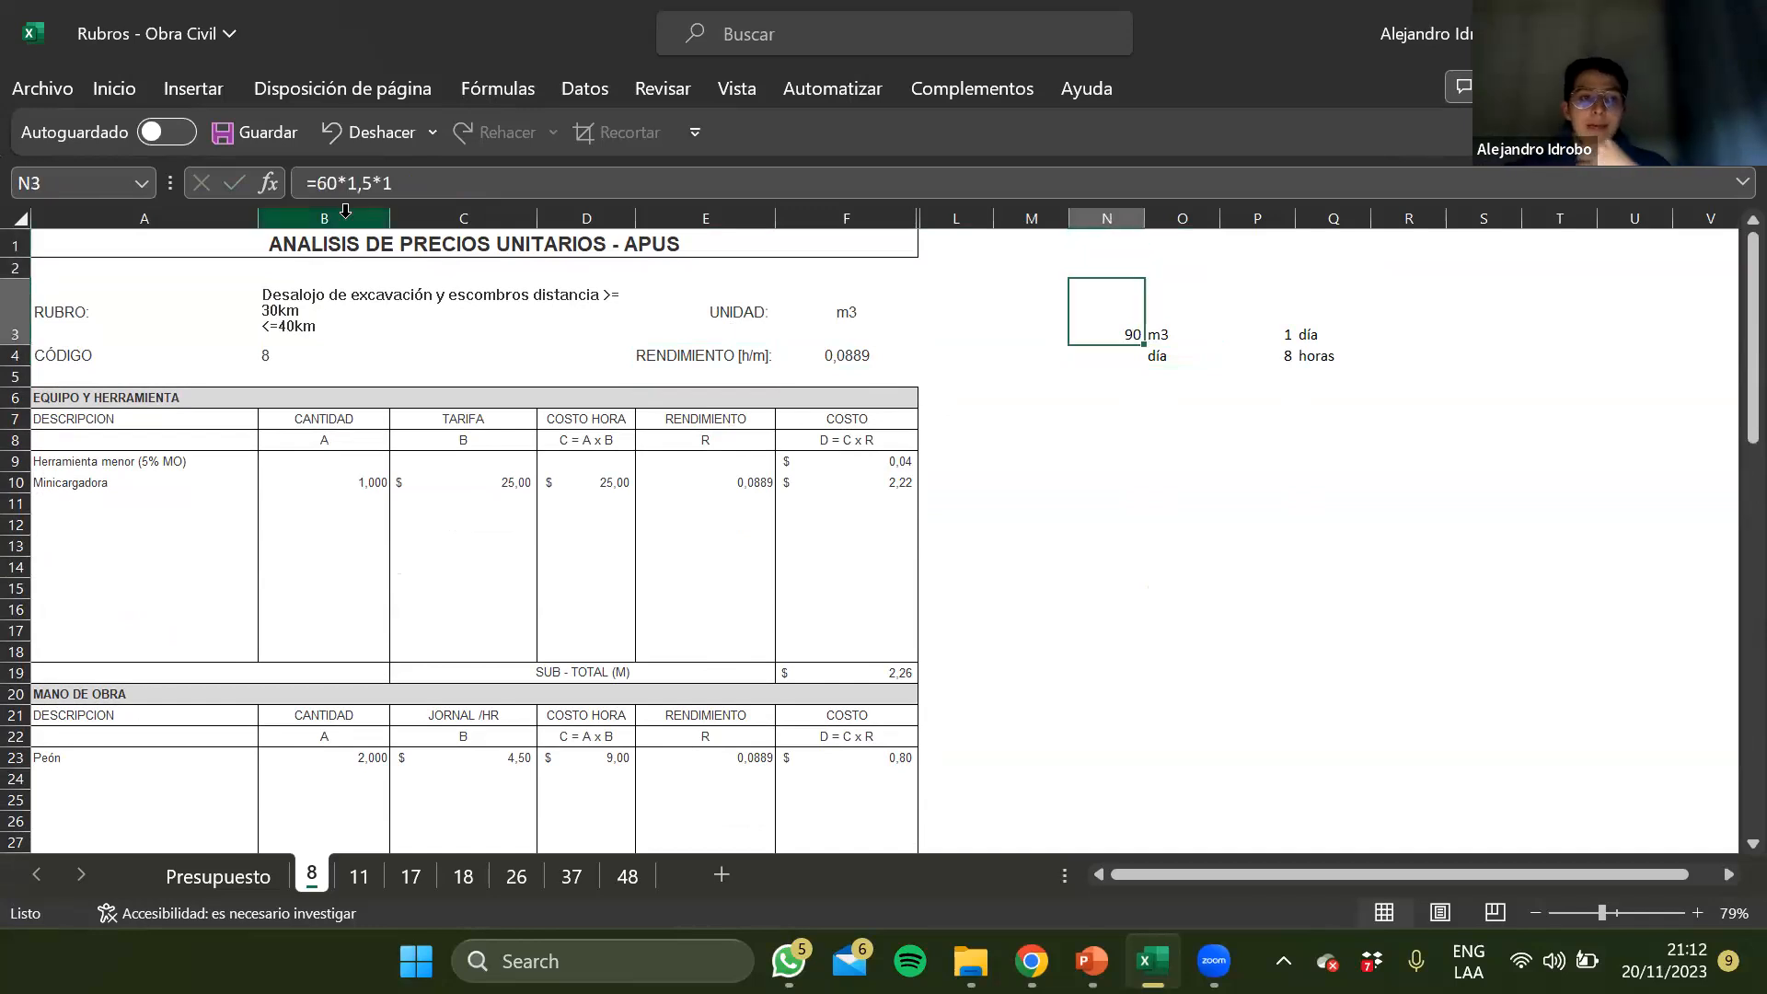
key(F2)
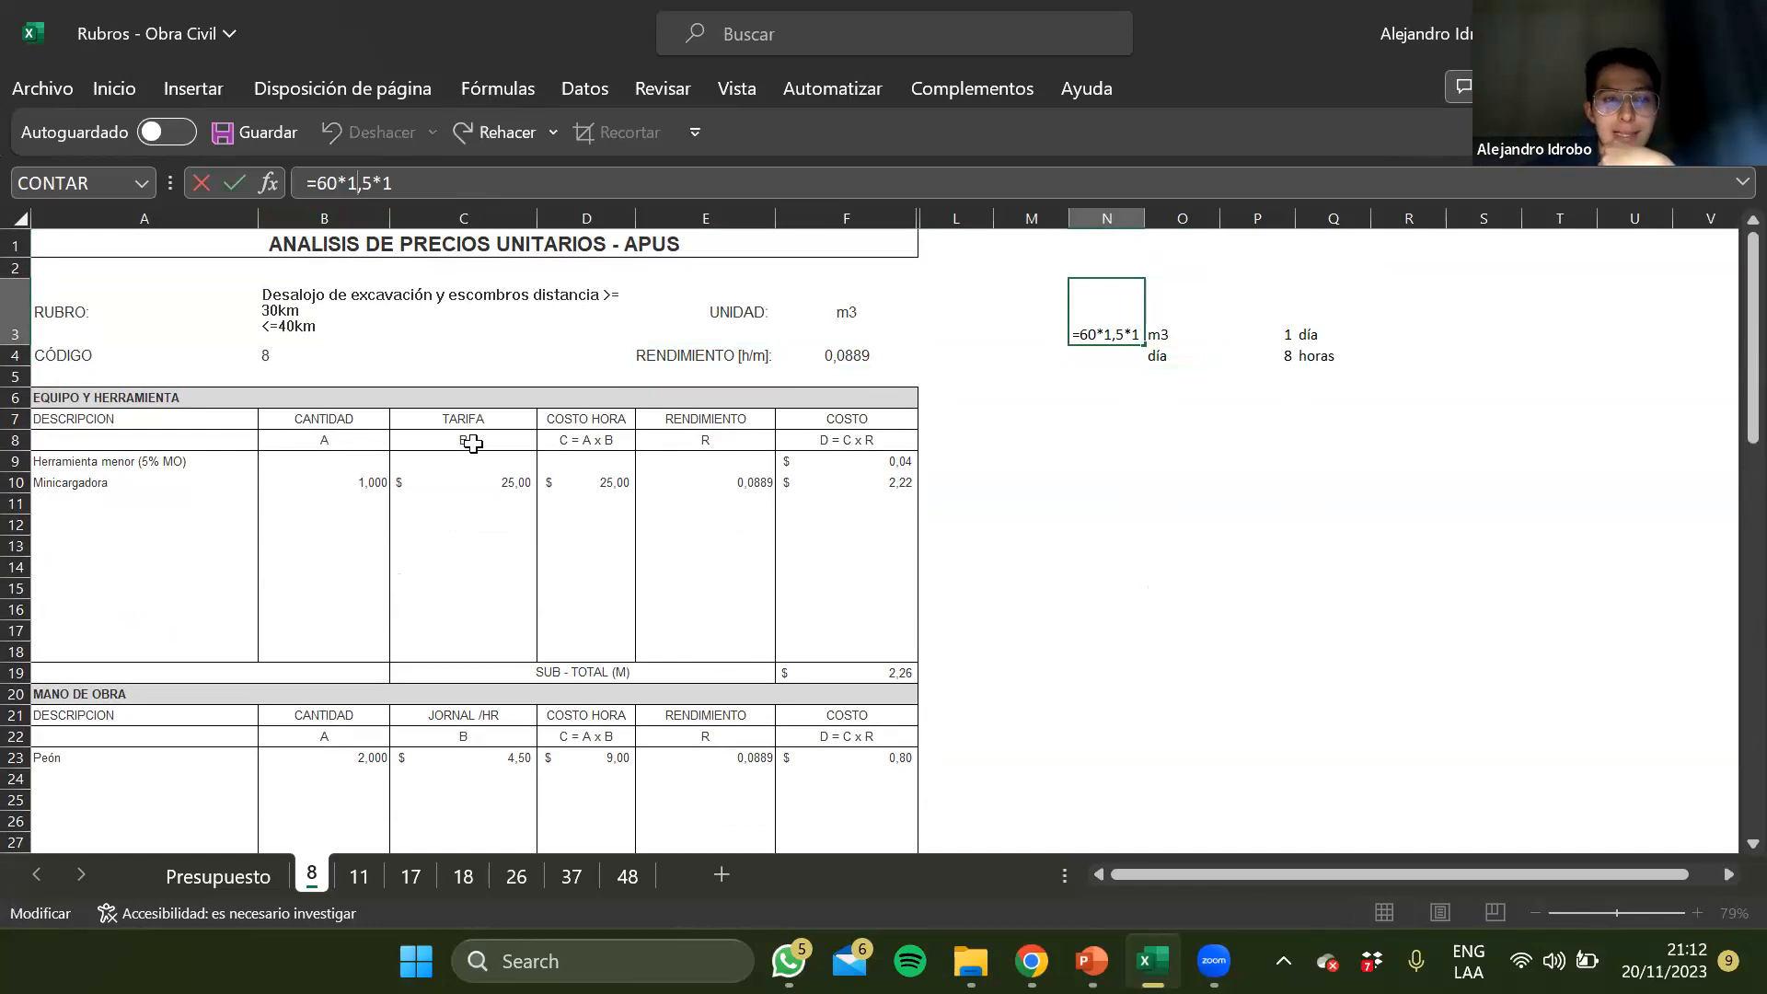
key(BackSpace)
text(2)
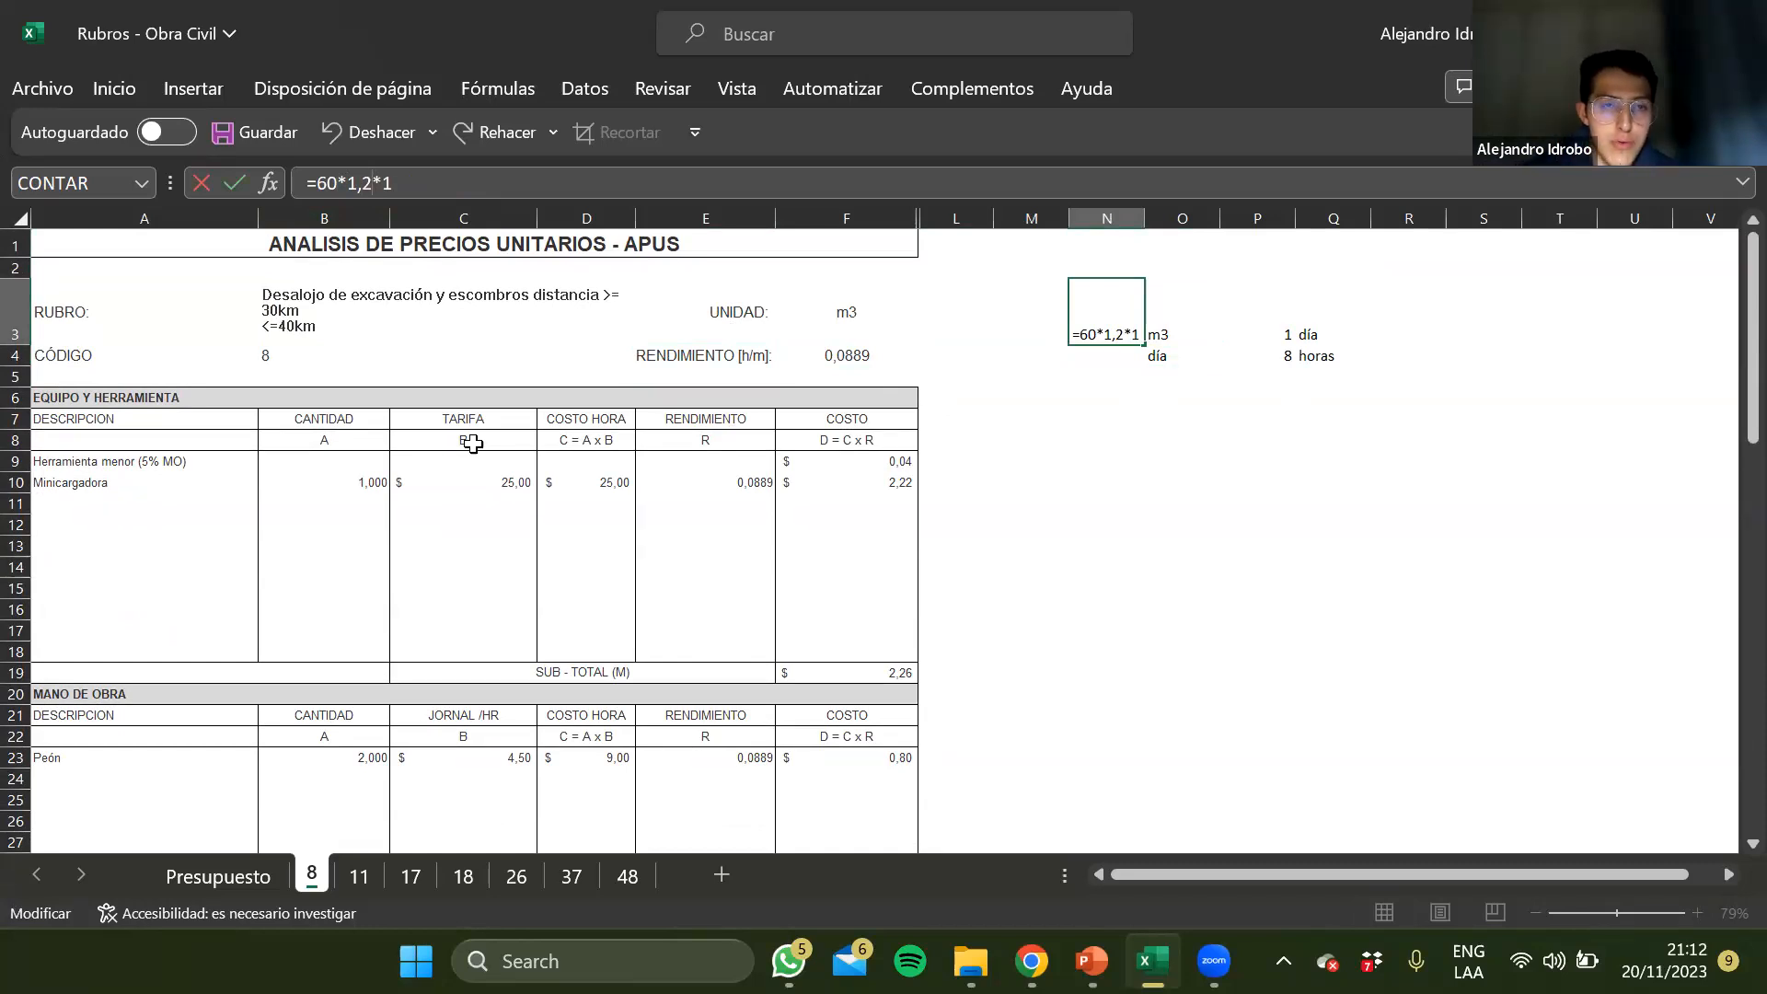
key(BackSpace)
text(3)
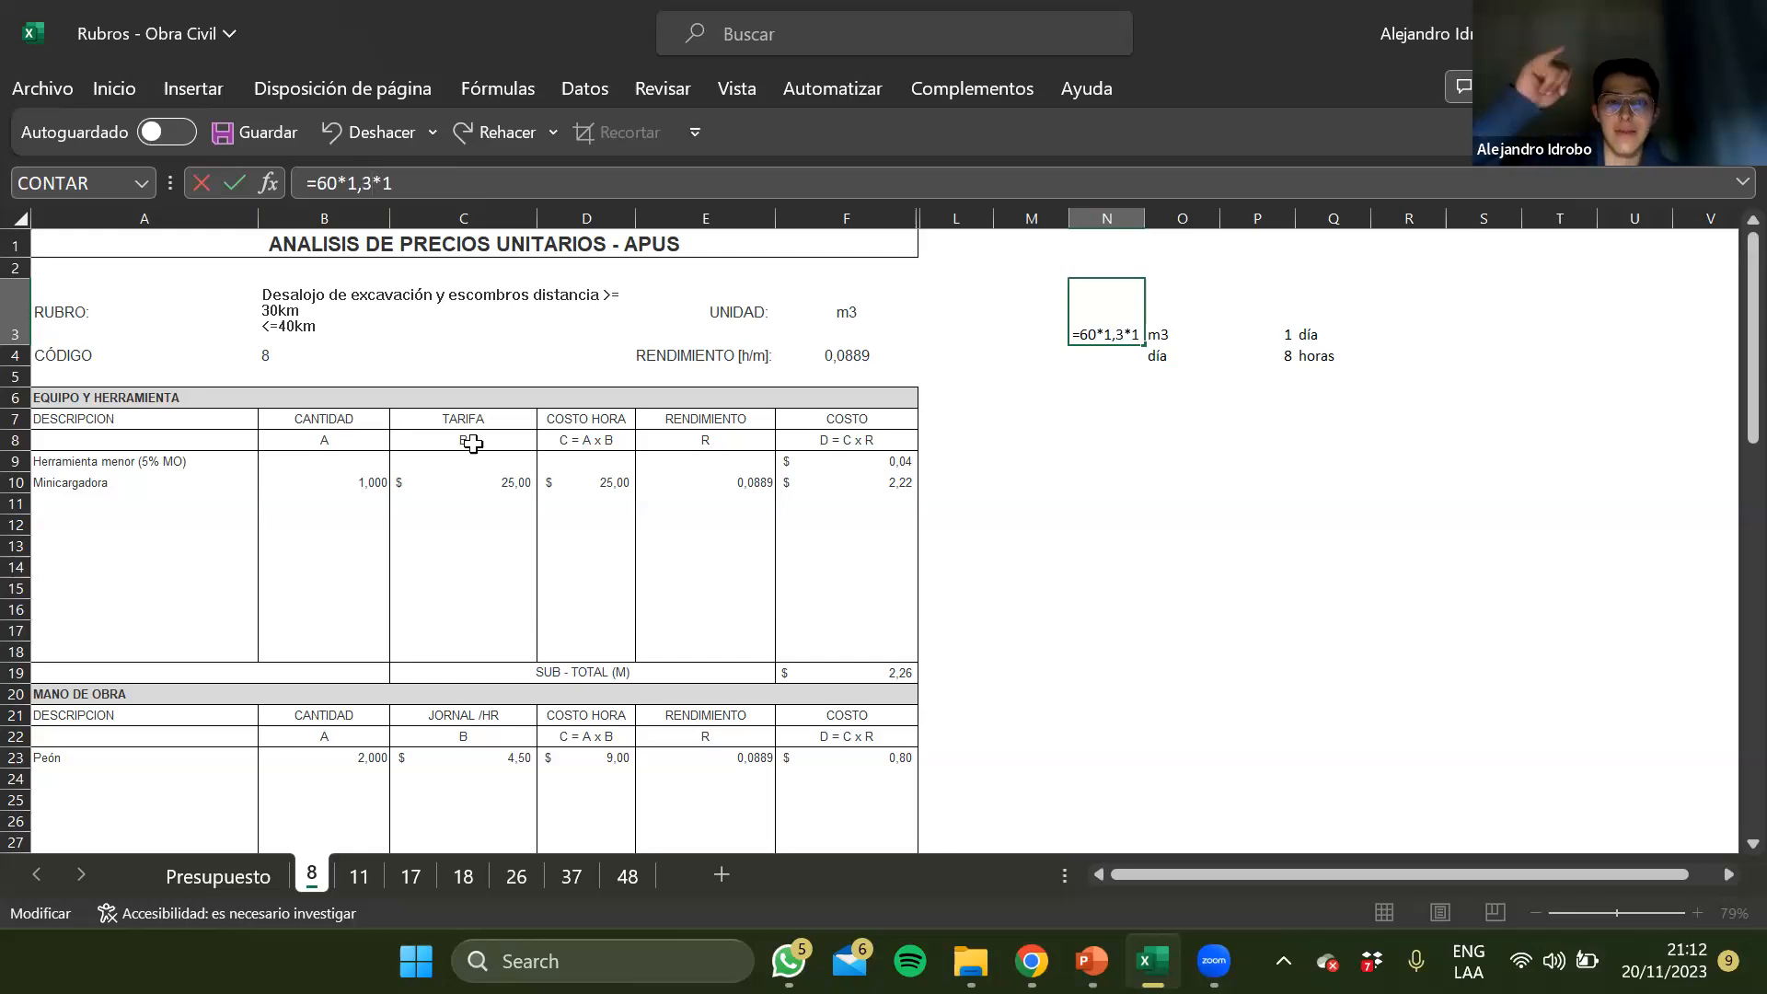
key(Return)
key(Up)
key(Right)
key(Down)
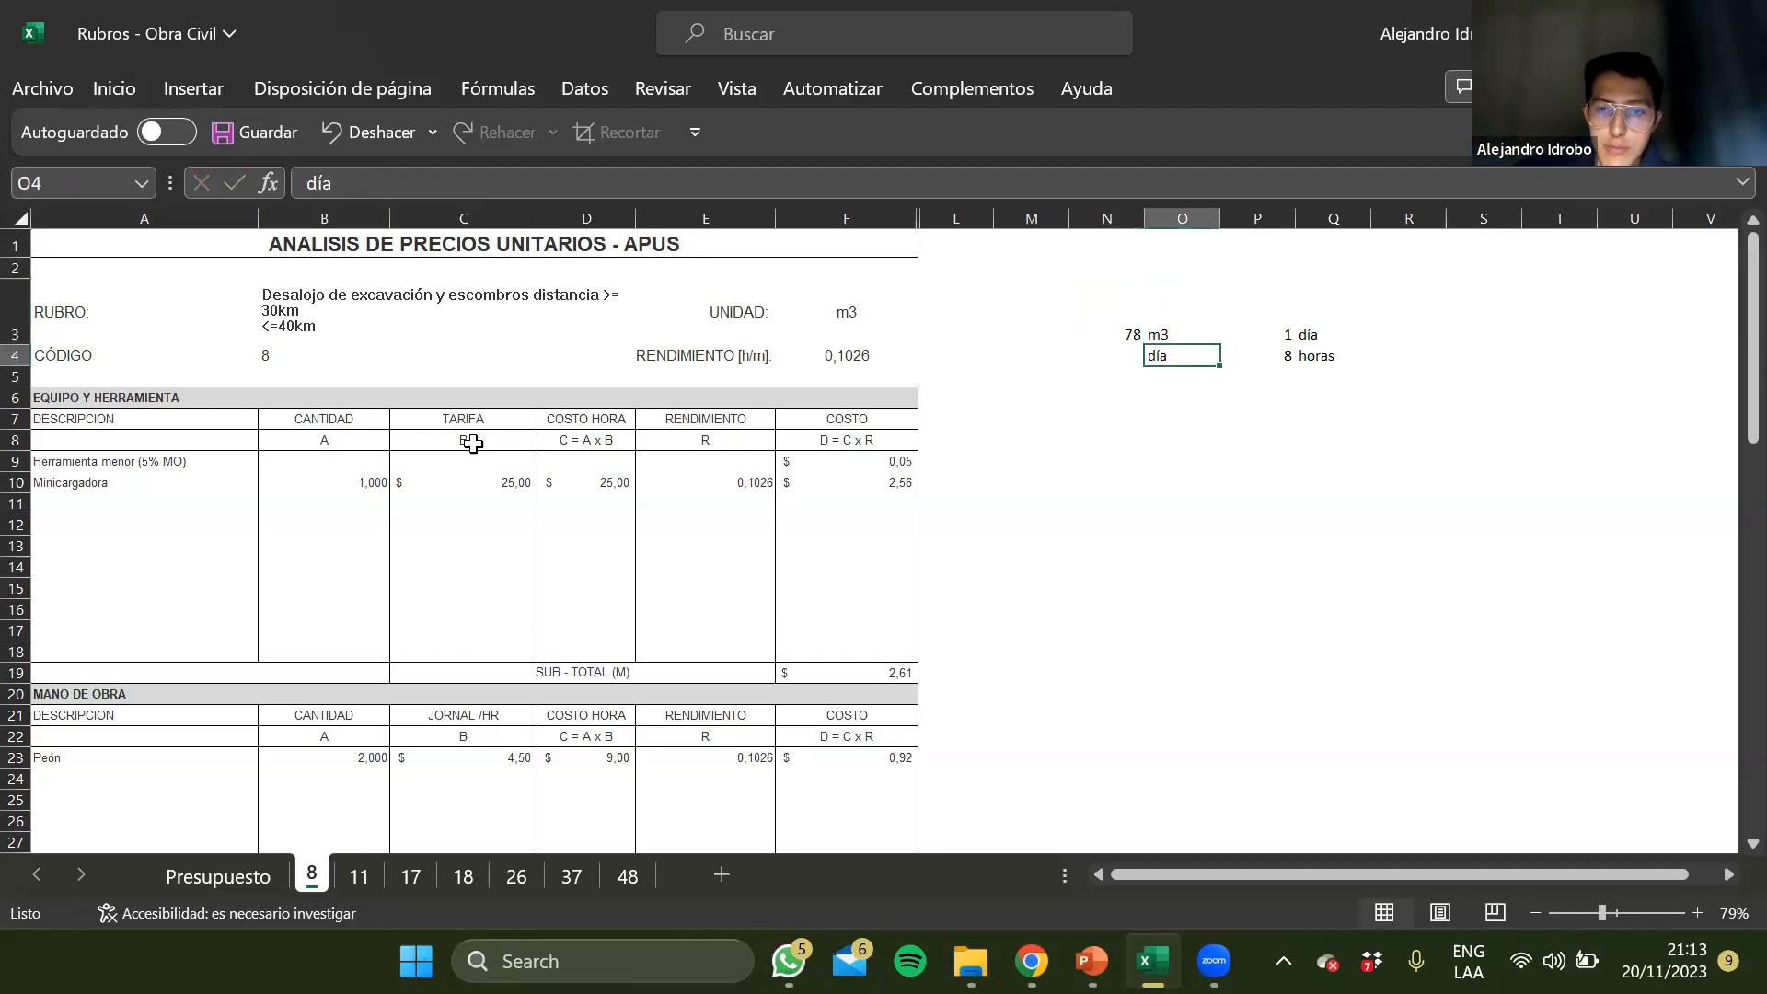
Correct the unit in the sheet 8 heading in E4 so that it reads RENDIMIENTO [h/m3]:
key(Up)
key(Right)
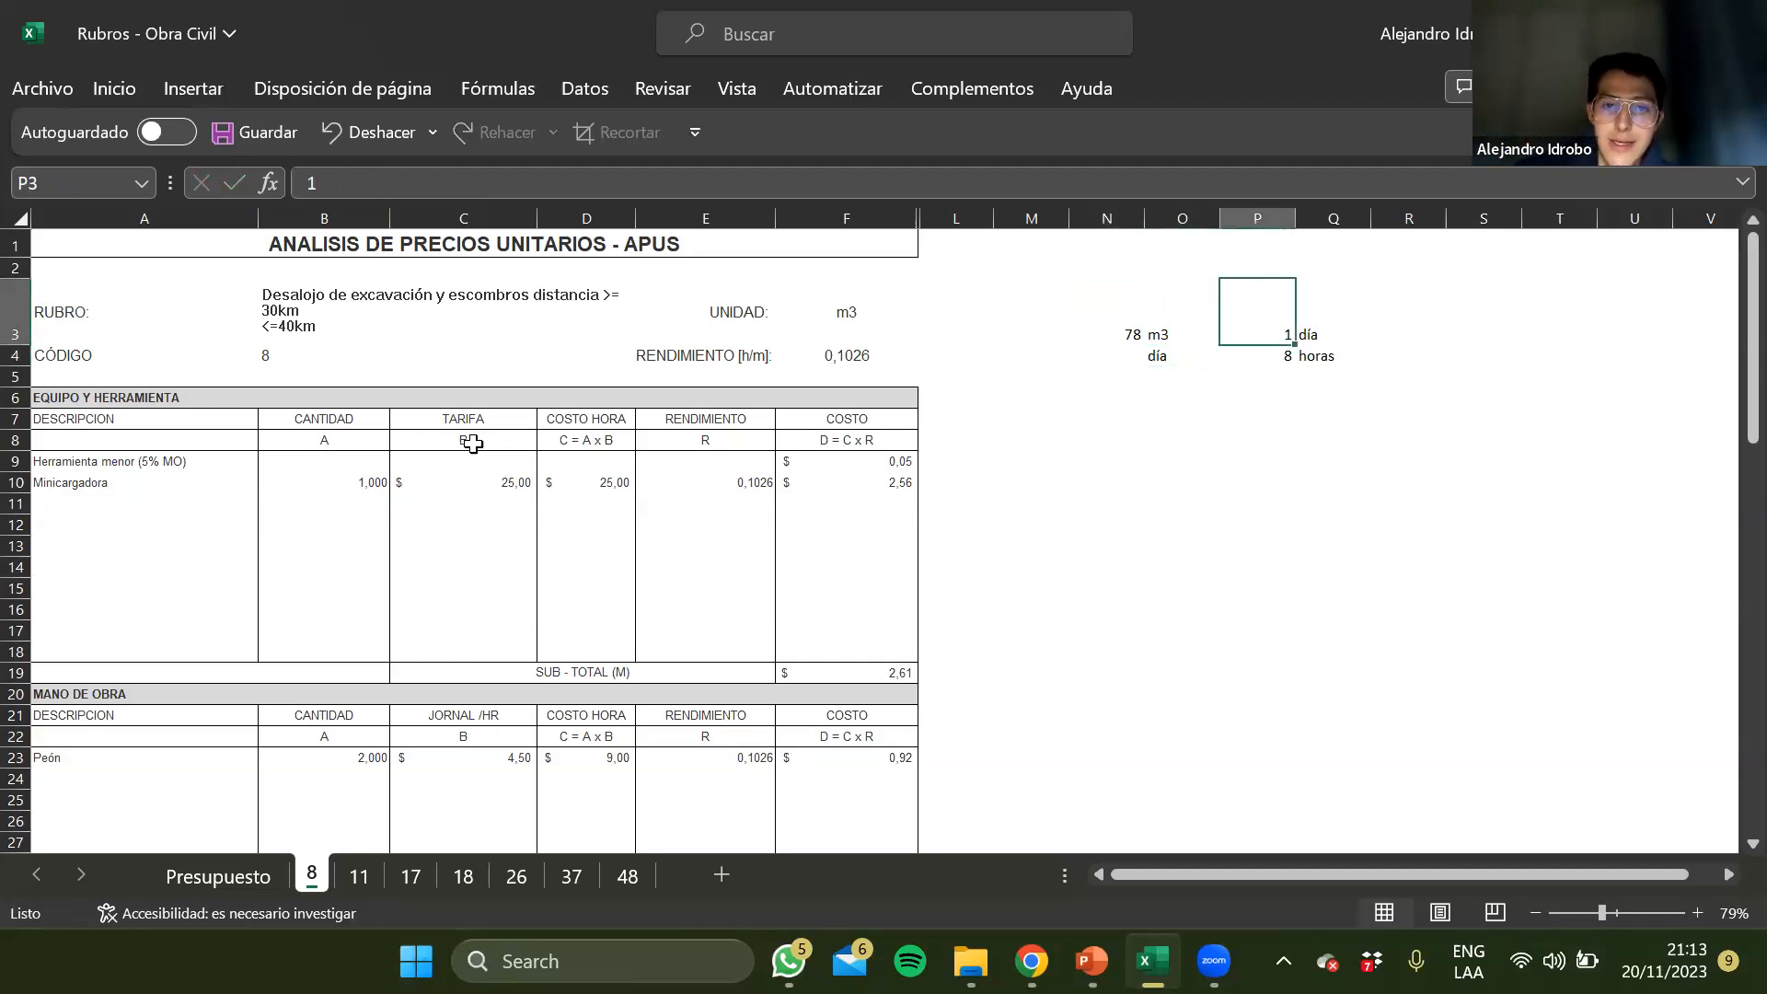
key(Left)
key(Left)
key(Down)
key(Left)
key(Left)
key(Left)
key(Left)
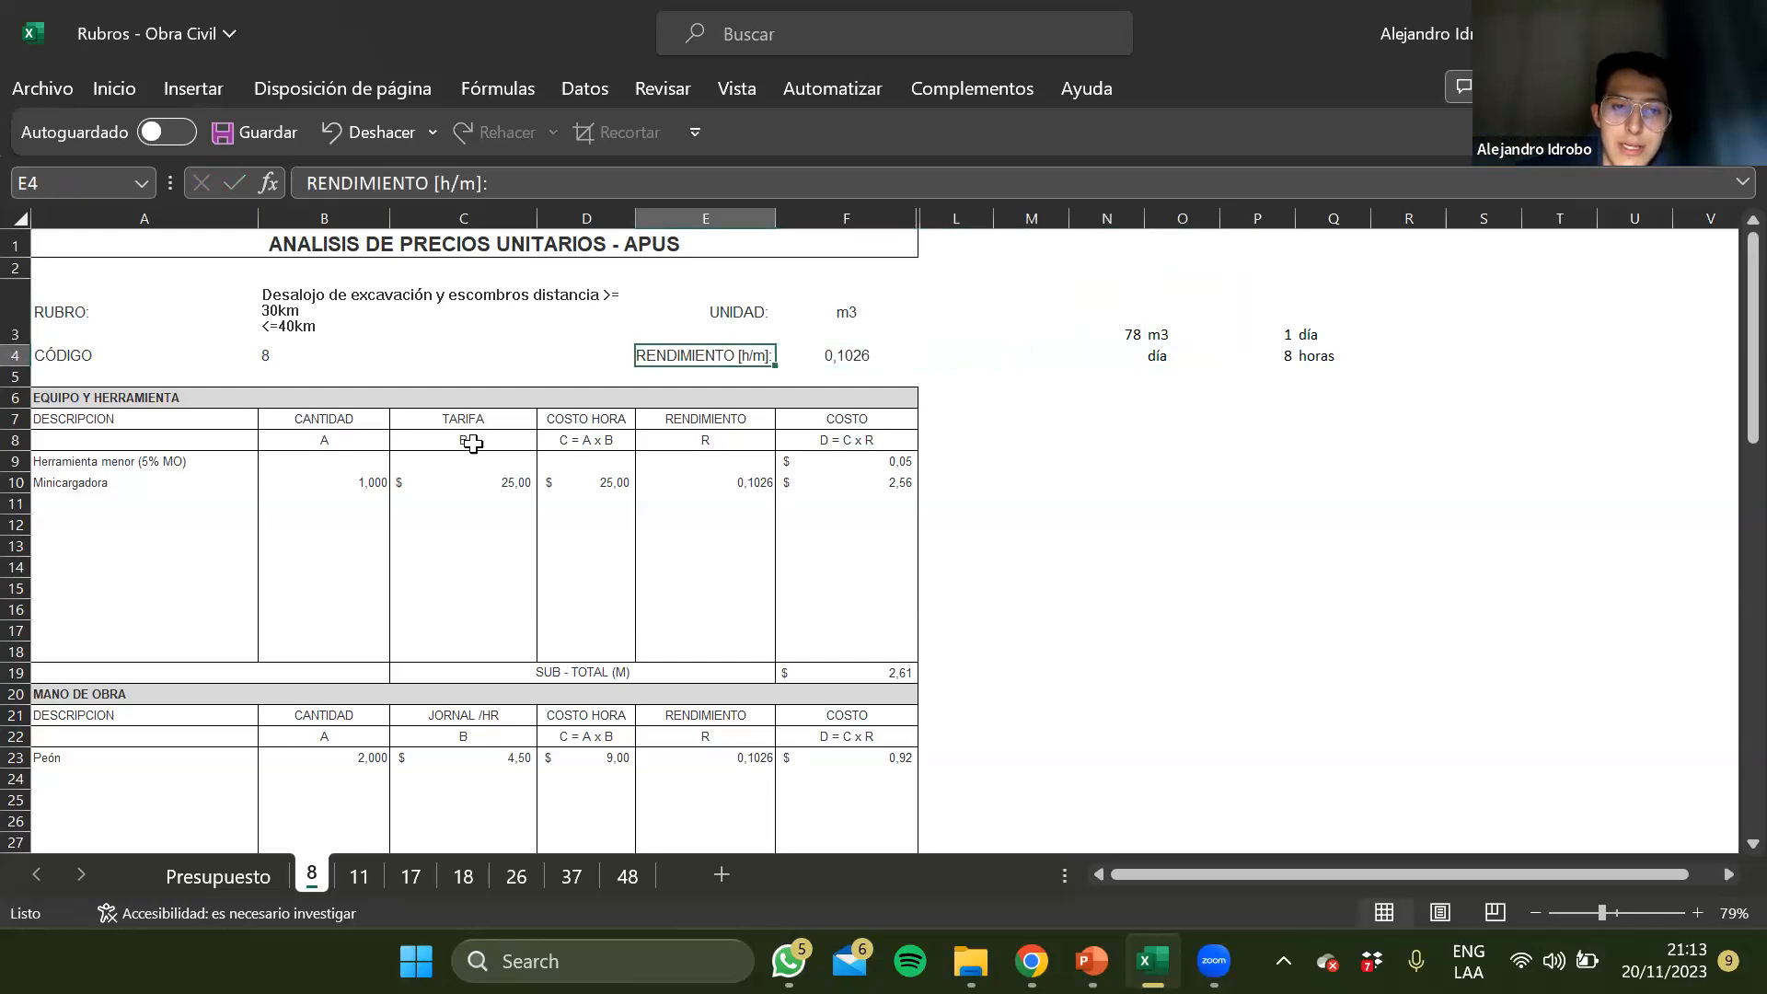
click(472, 183)
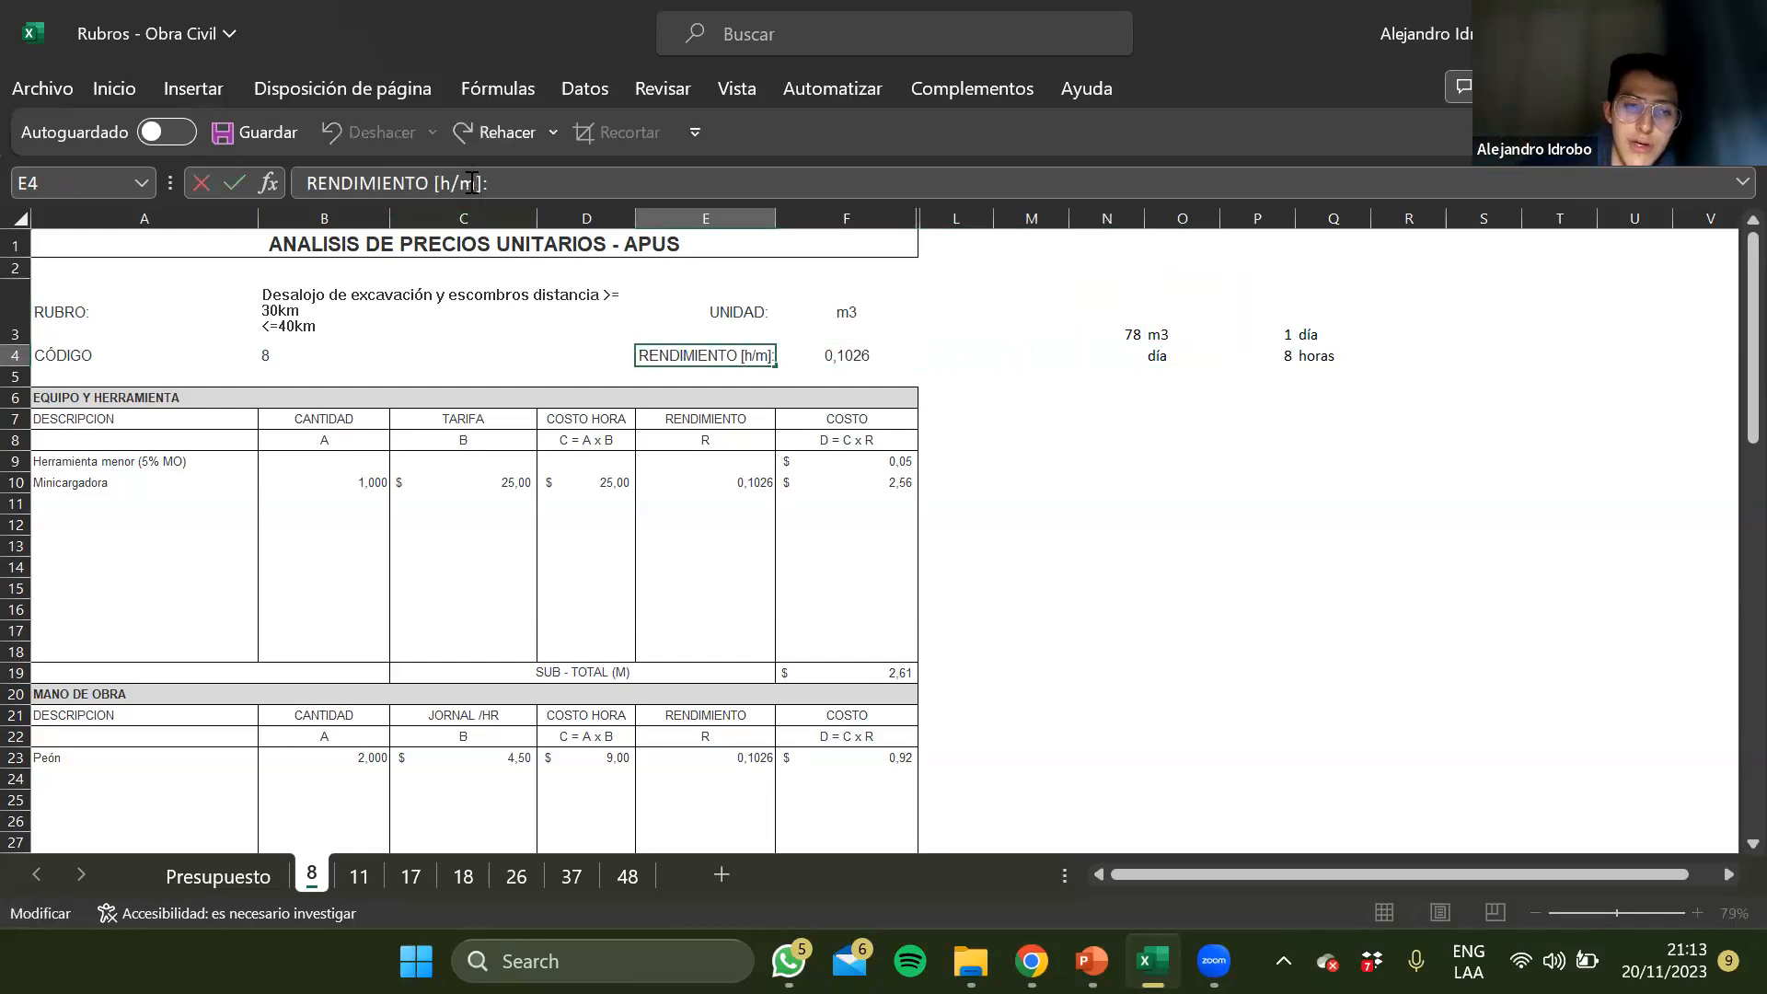
text(3)
key(Tab)
Compare the daily output unit in N3:O4 with the day-to-hours equivalence in P3:Q4
key(Right)
key(Right)
key(Right)
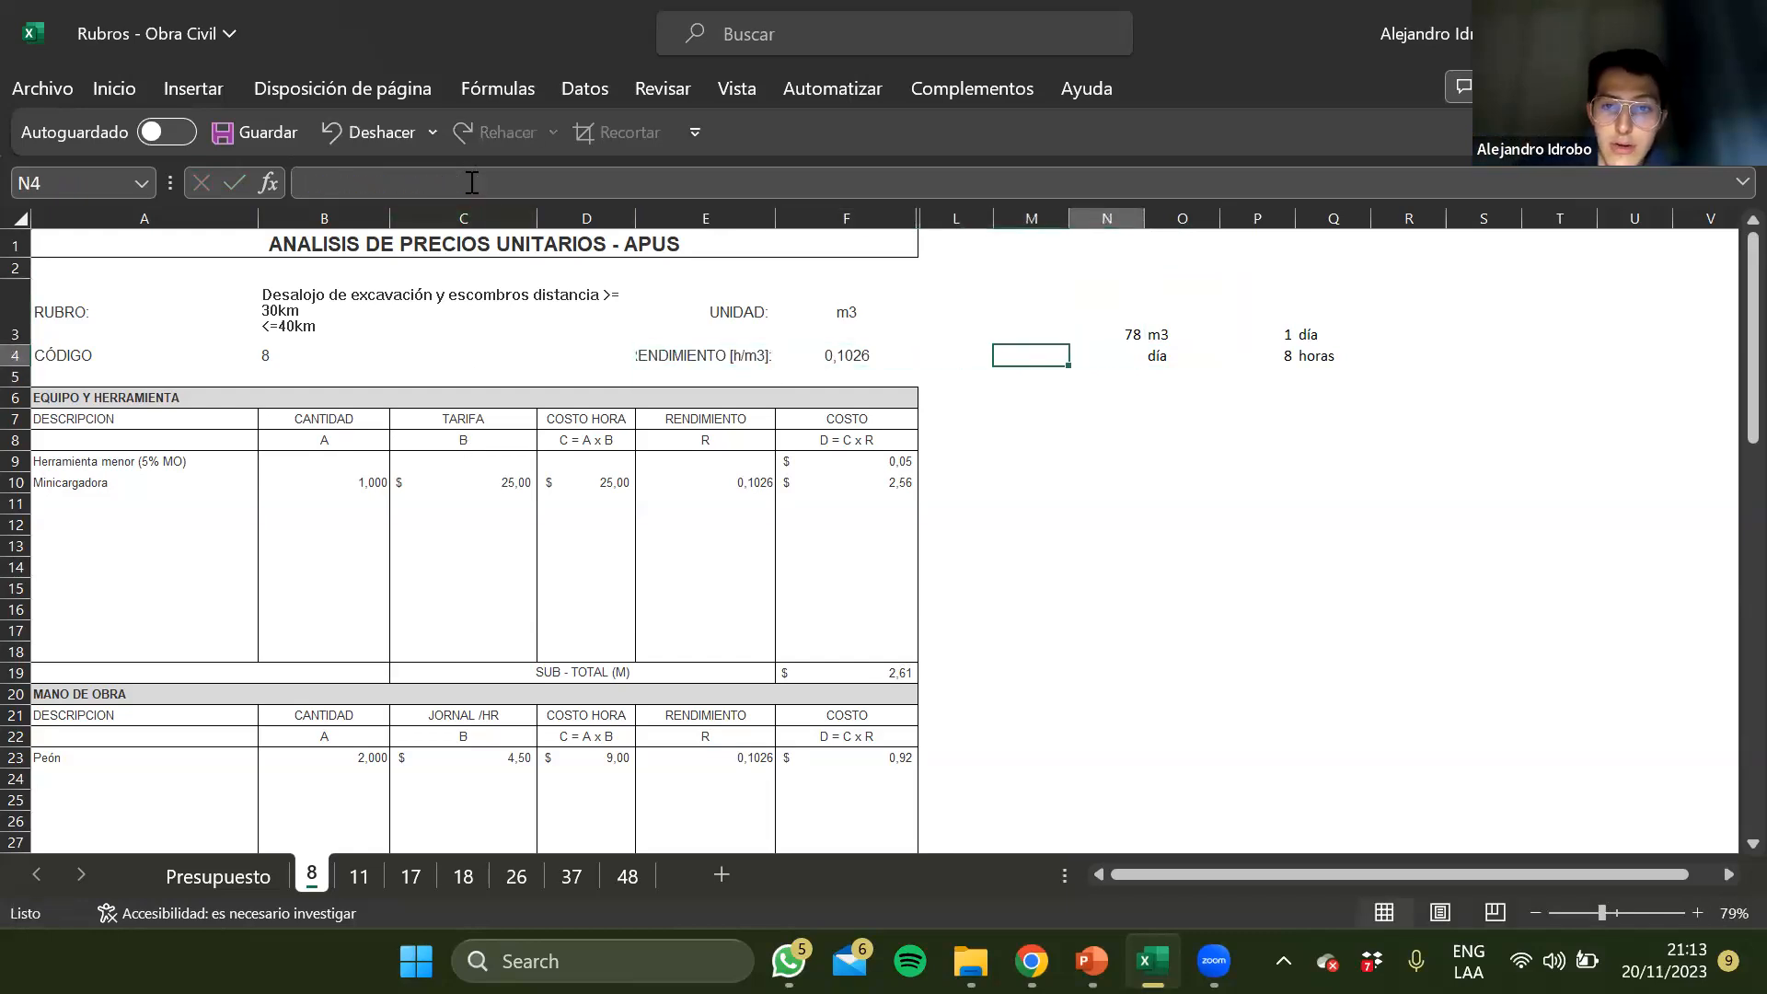
key(Right)
key(Right)
key(Up)
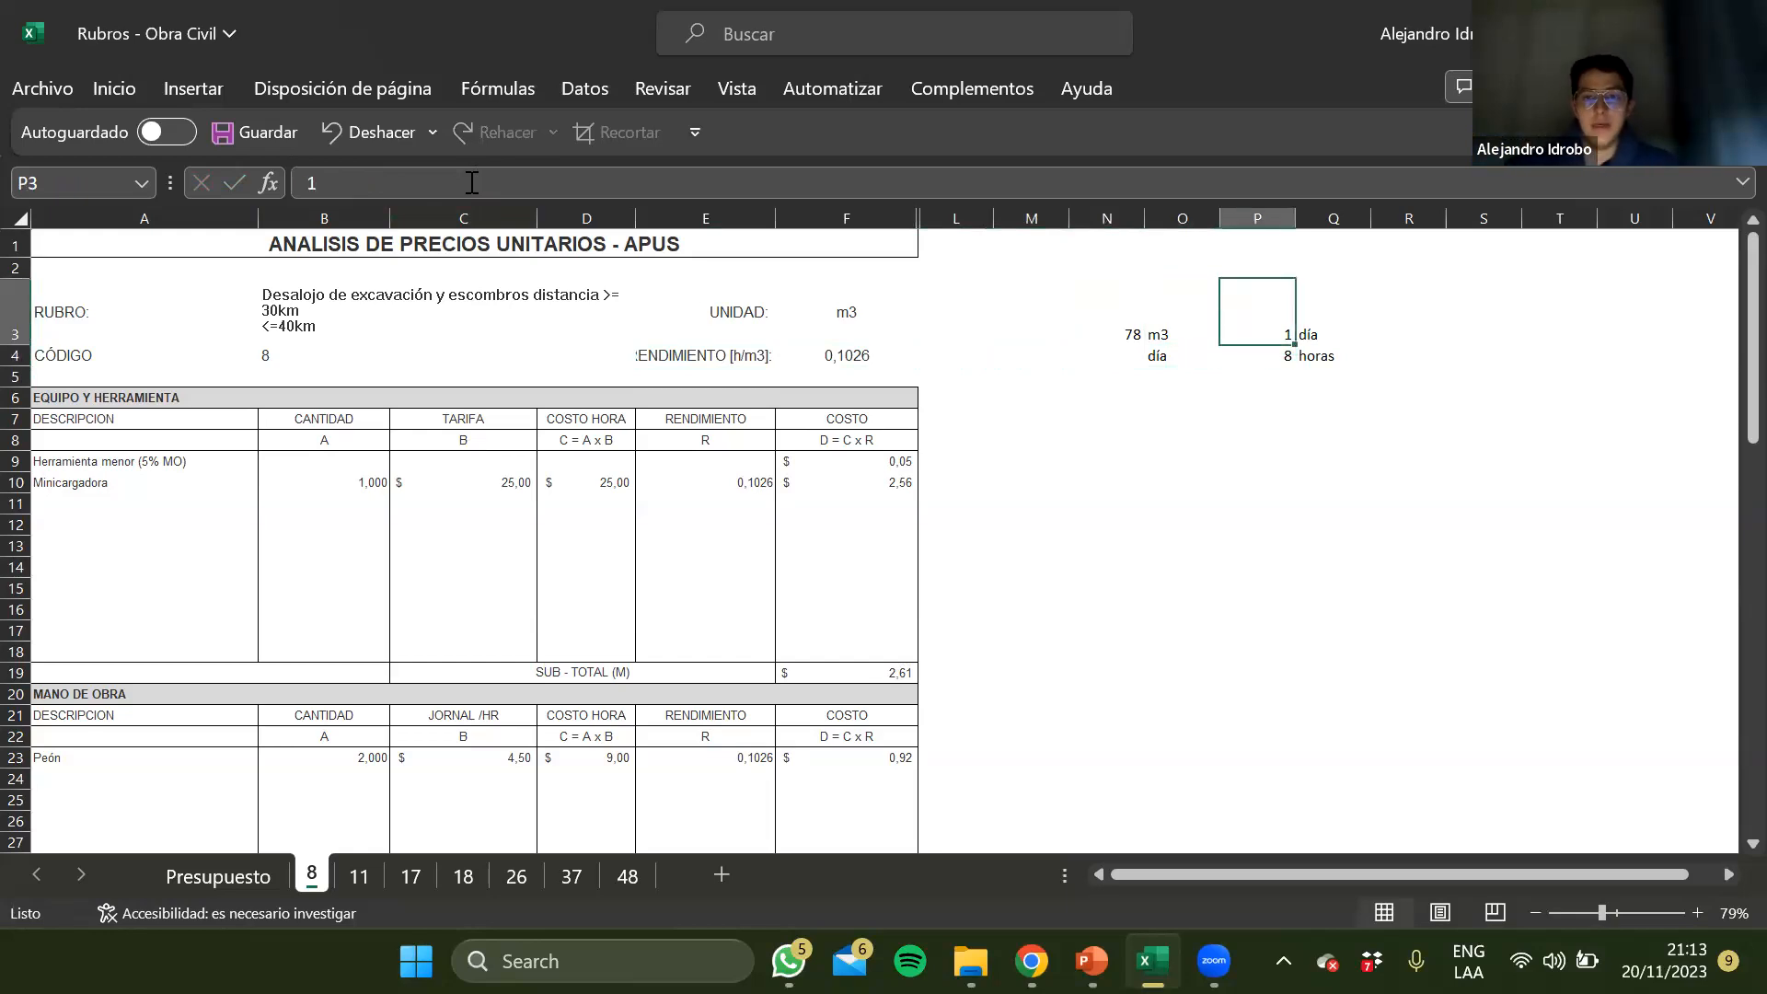
drag(1164, 339, 1164, 377)
drag(1335, 333, 1335, 355)
click(1334, 356)
click(1153, 333)
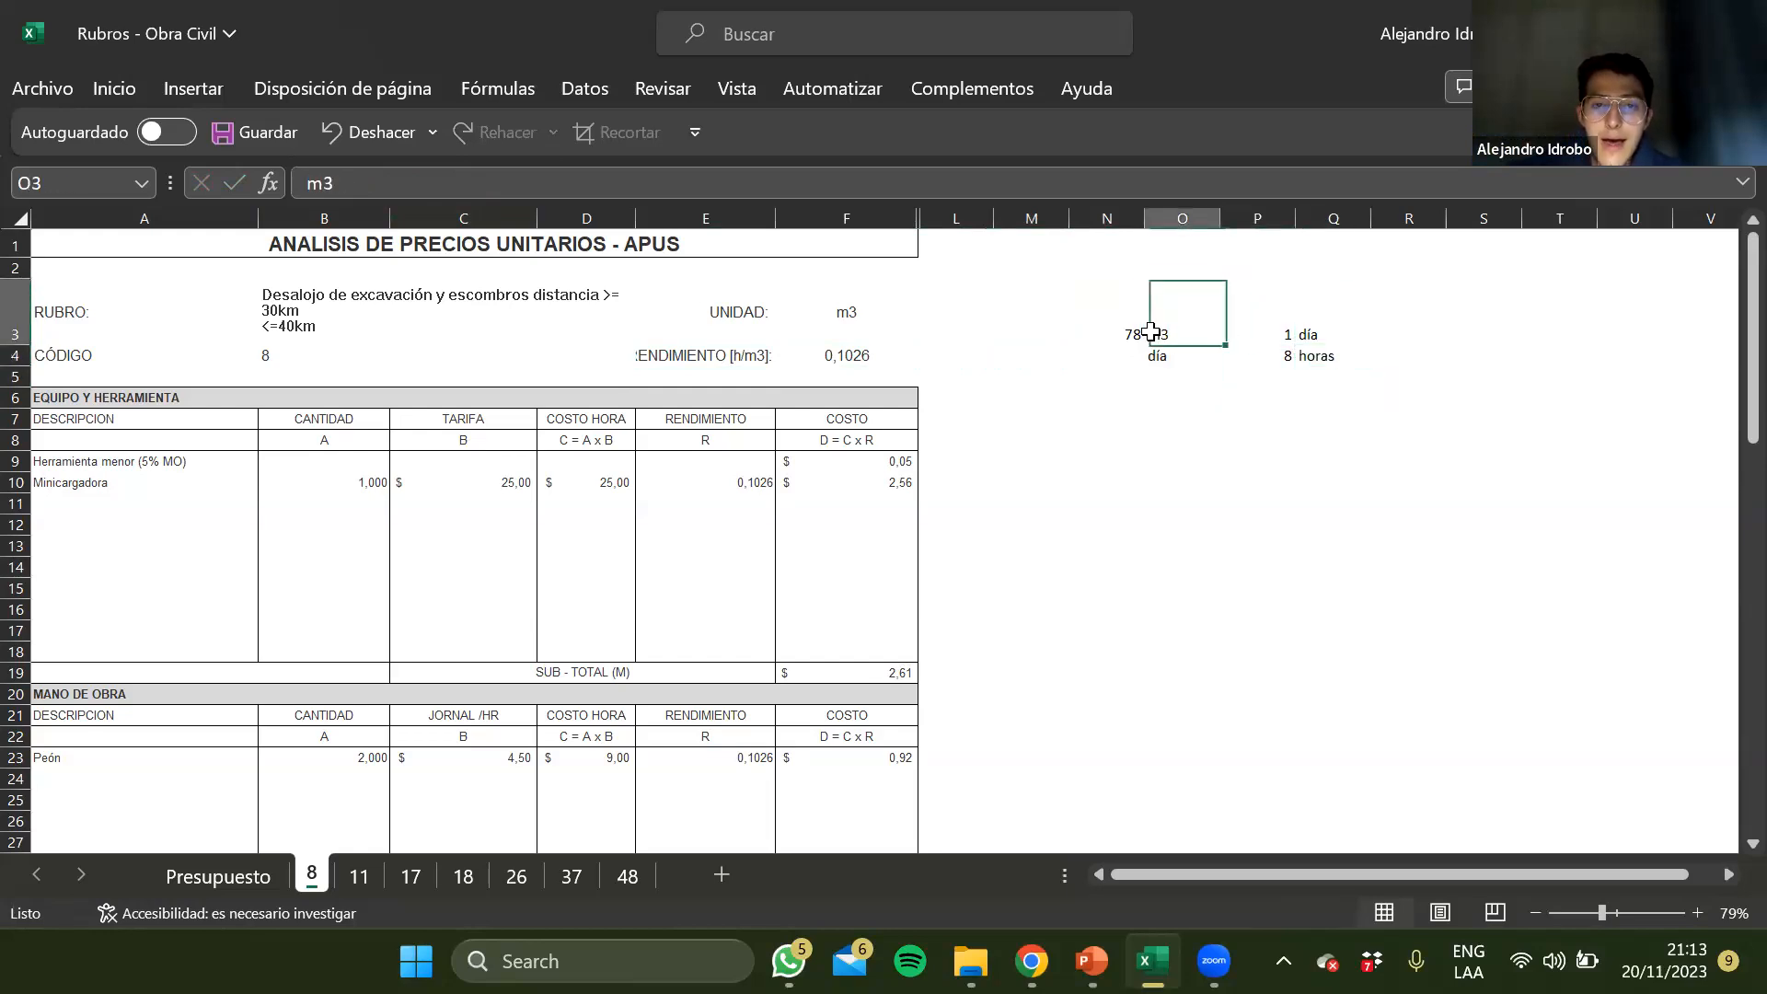
click(1171, 359)
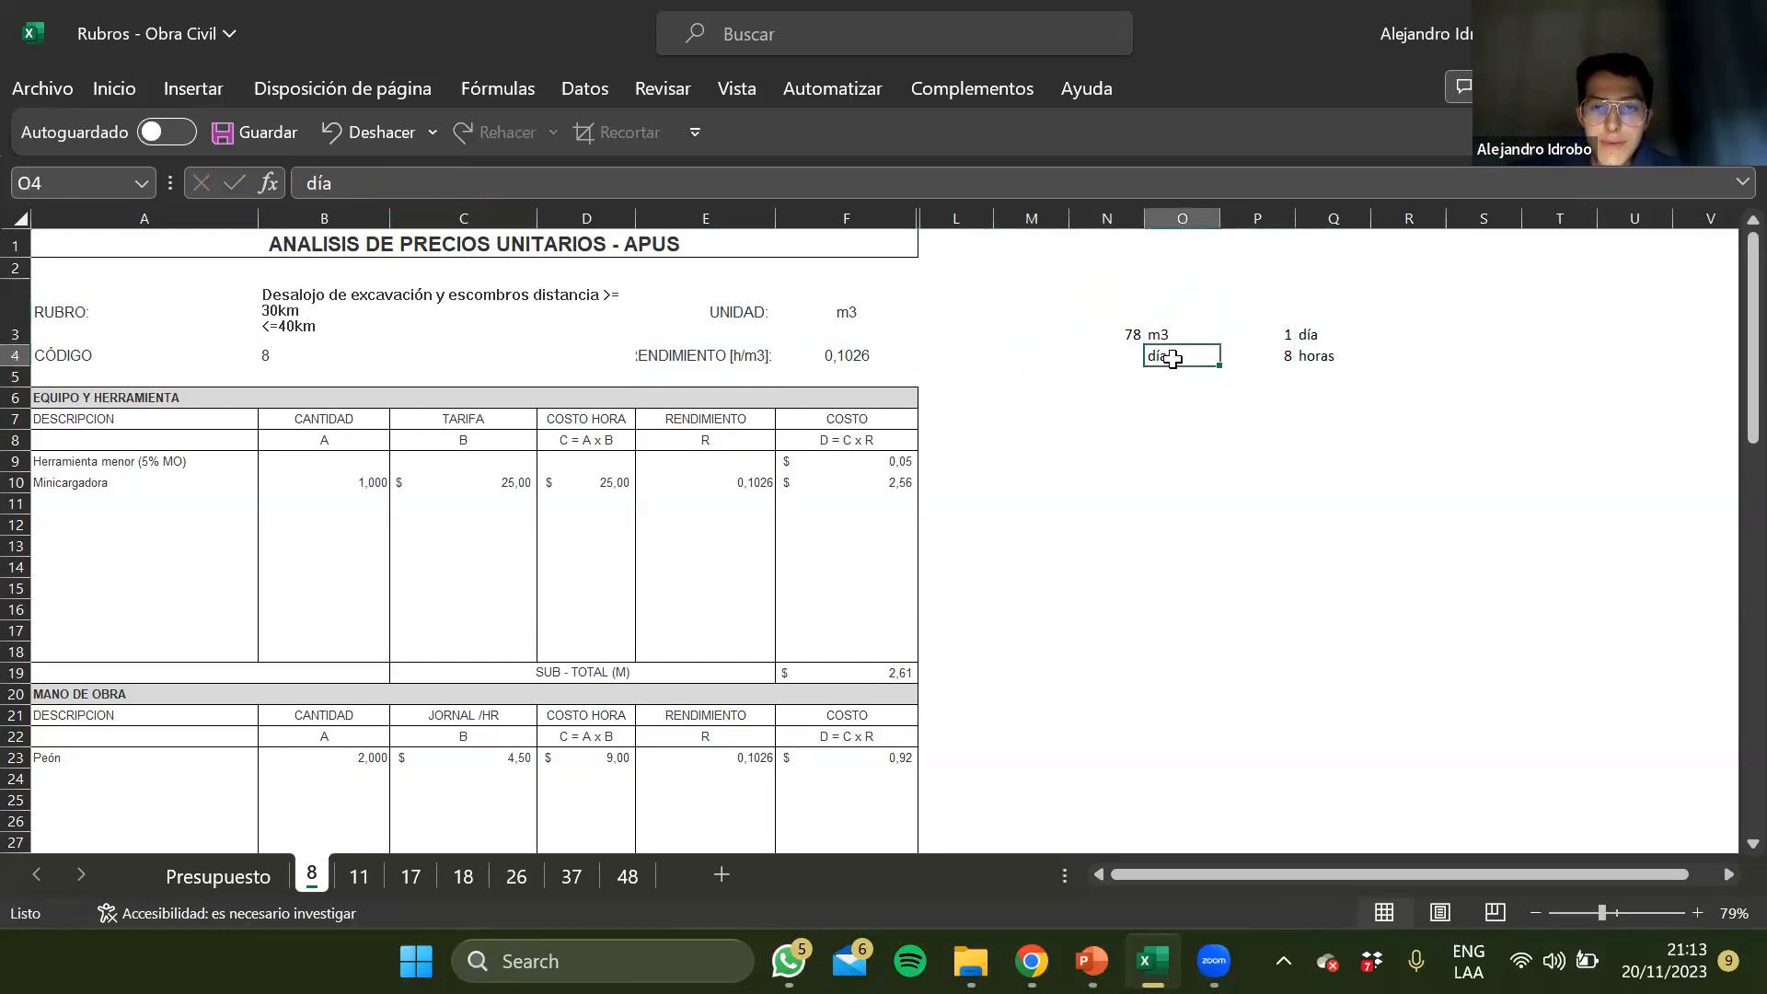
click(1327, 328)
click(1177, 357)
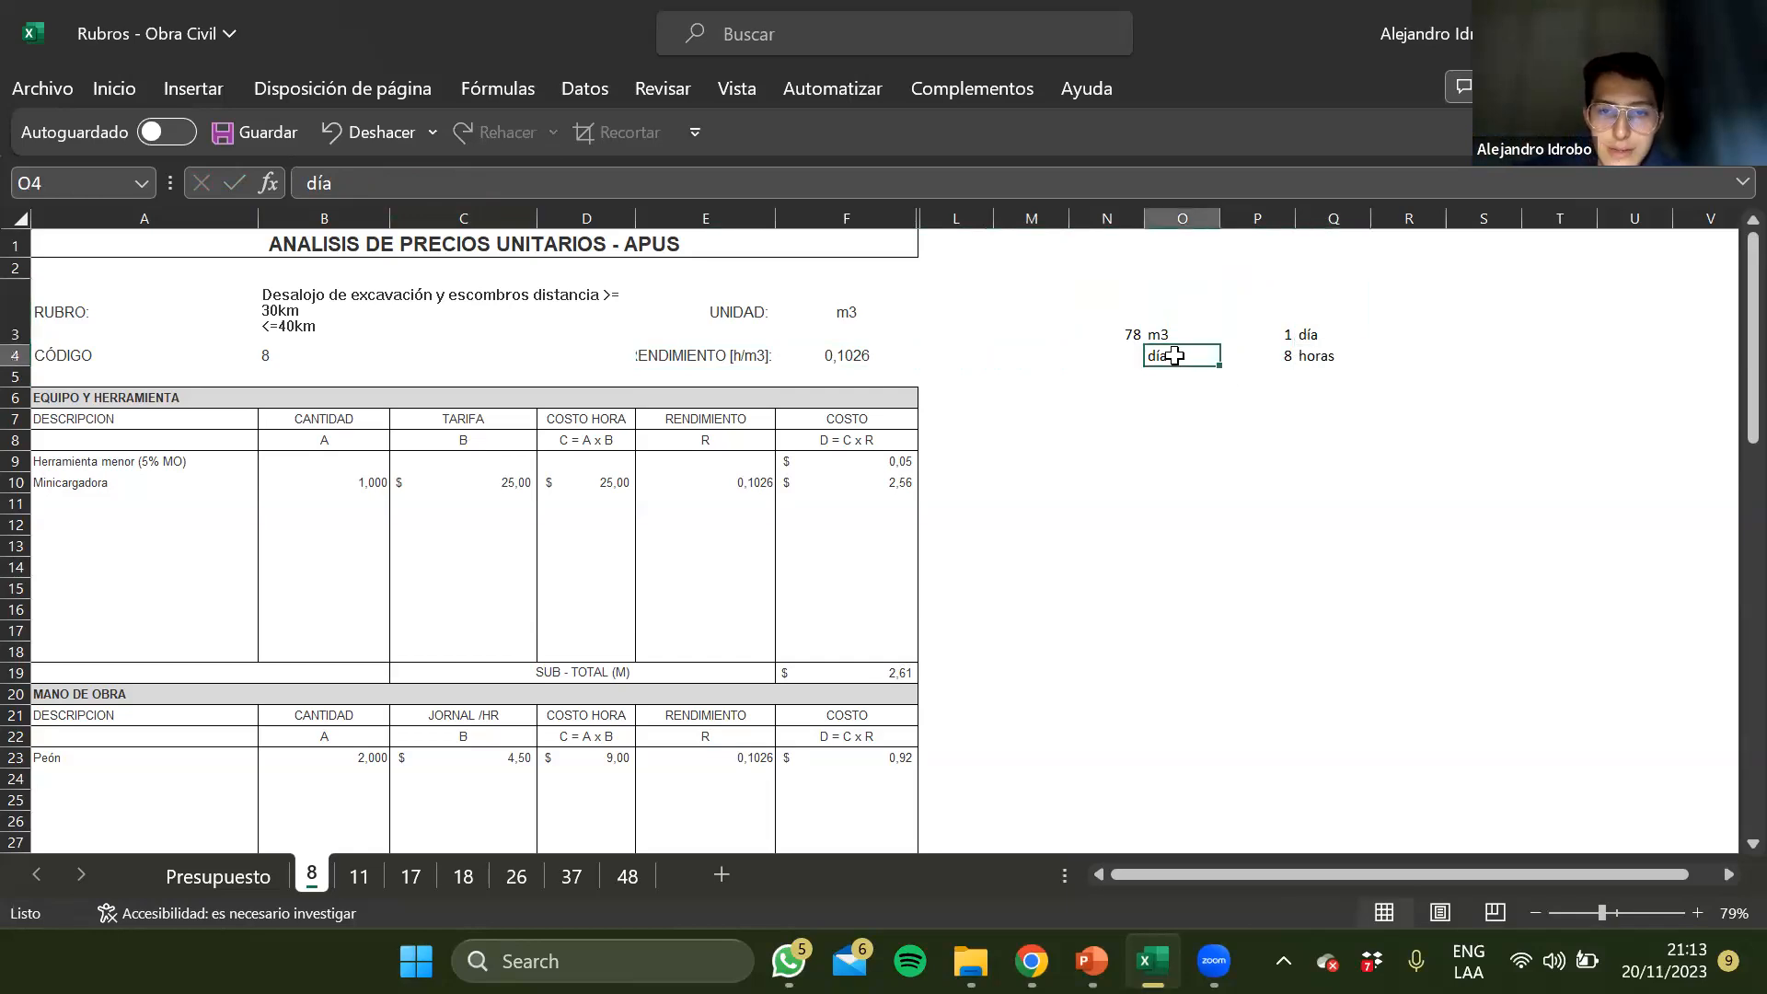
click(1303, 335)
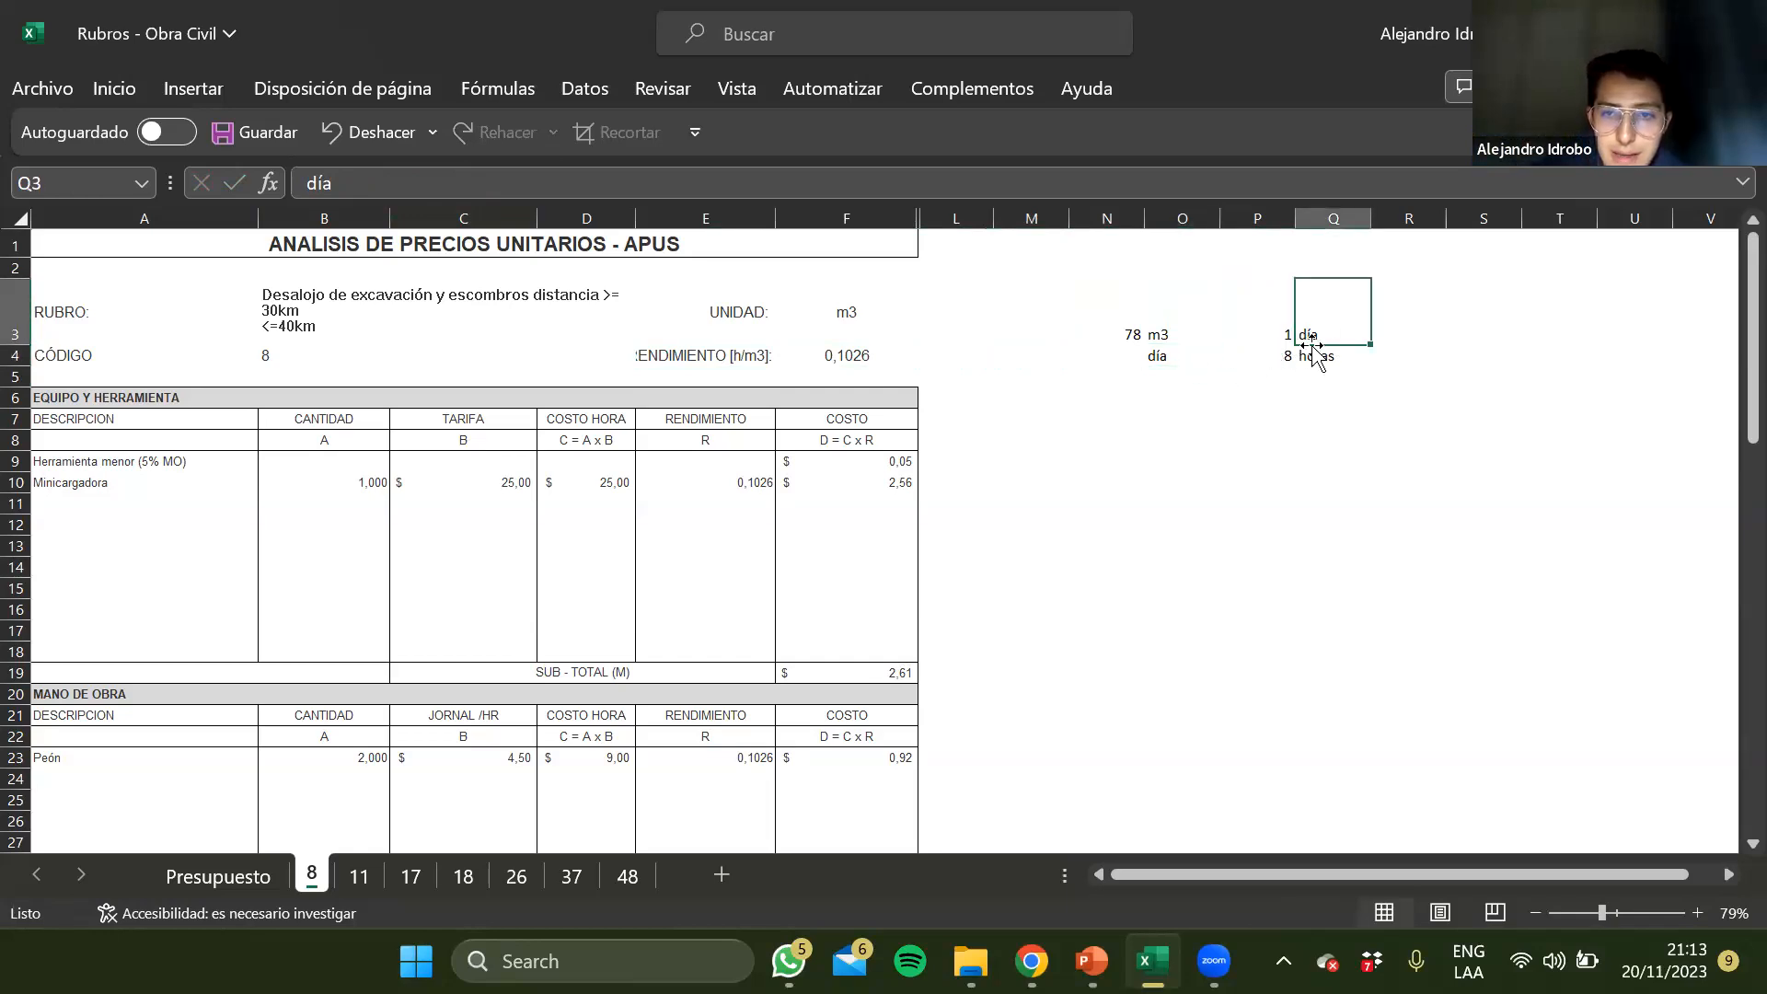
click(1272, 355)
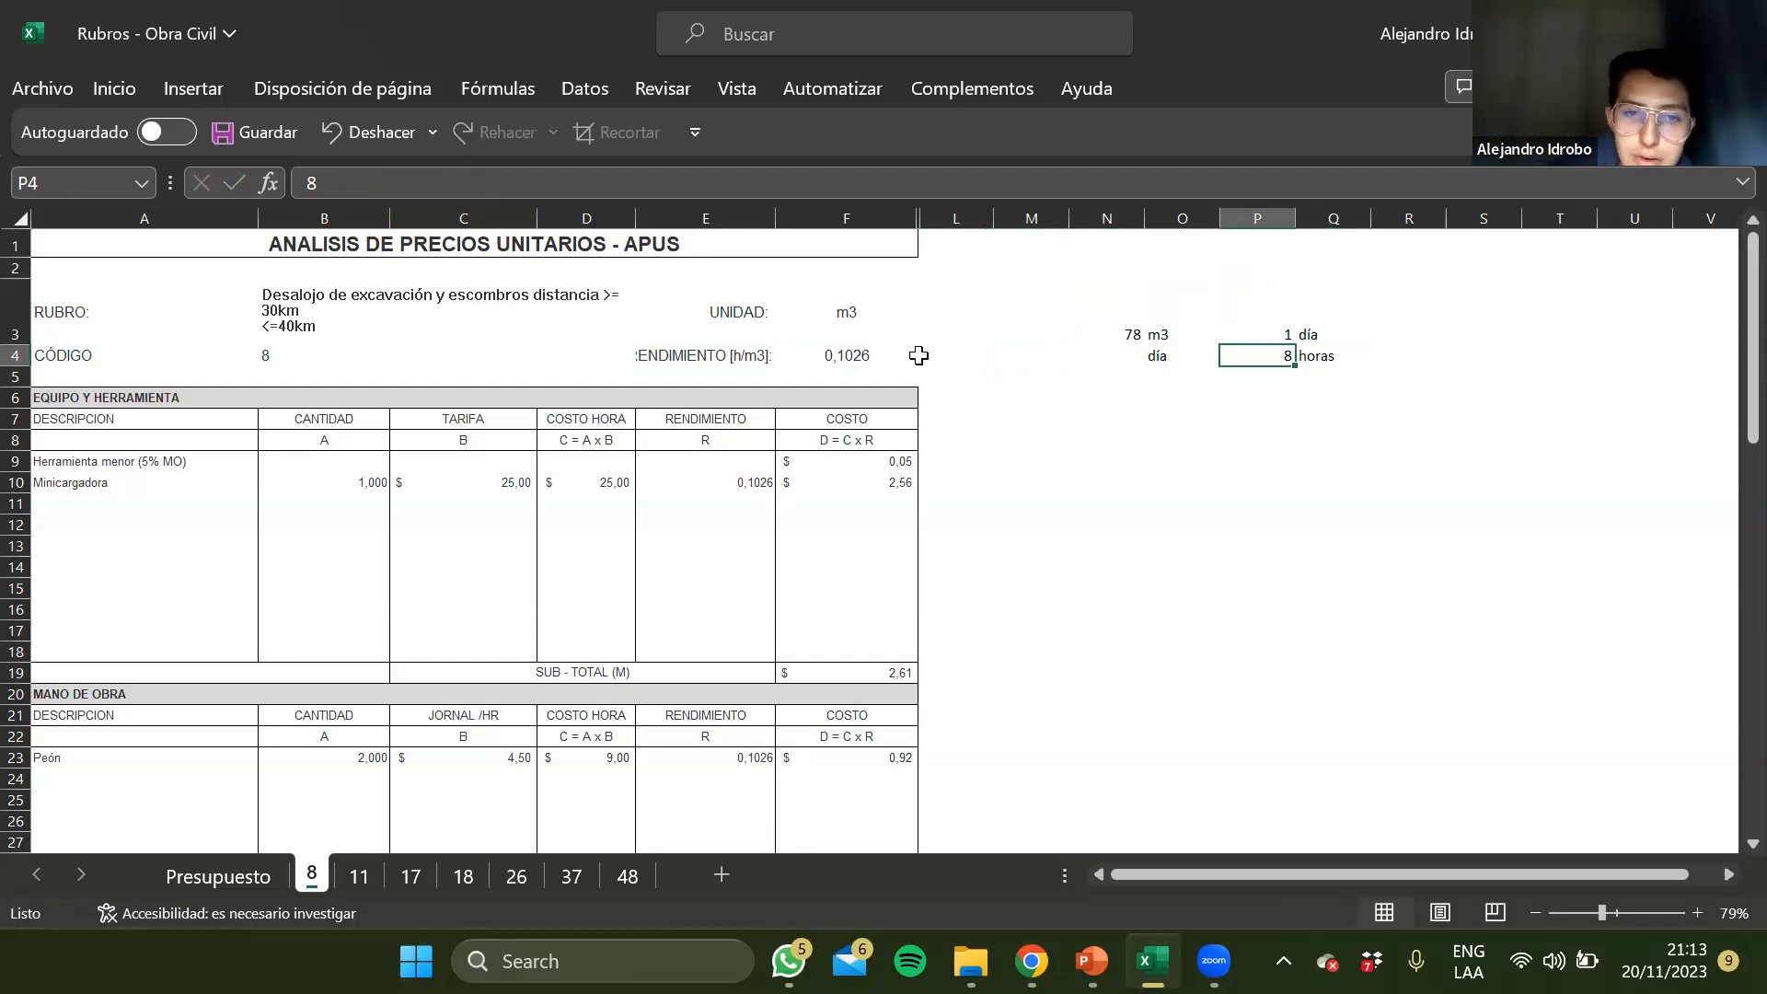
Check the rendimiento formula in F4 and the Minicargadora cost formula in F10
click(879, 356)
click(324, 184)
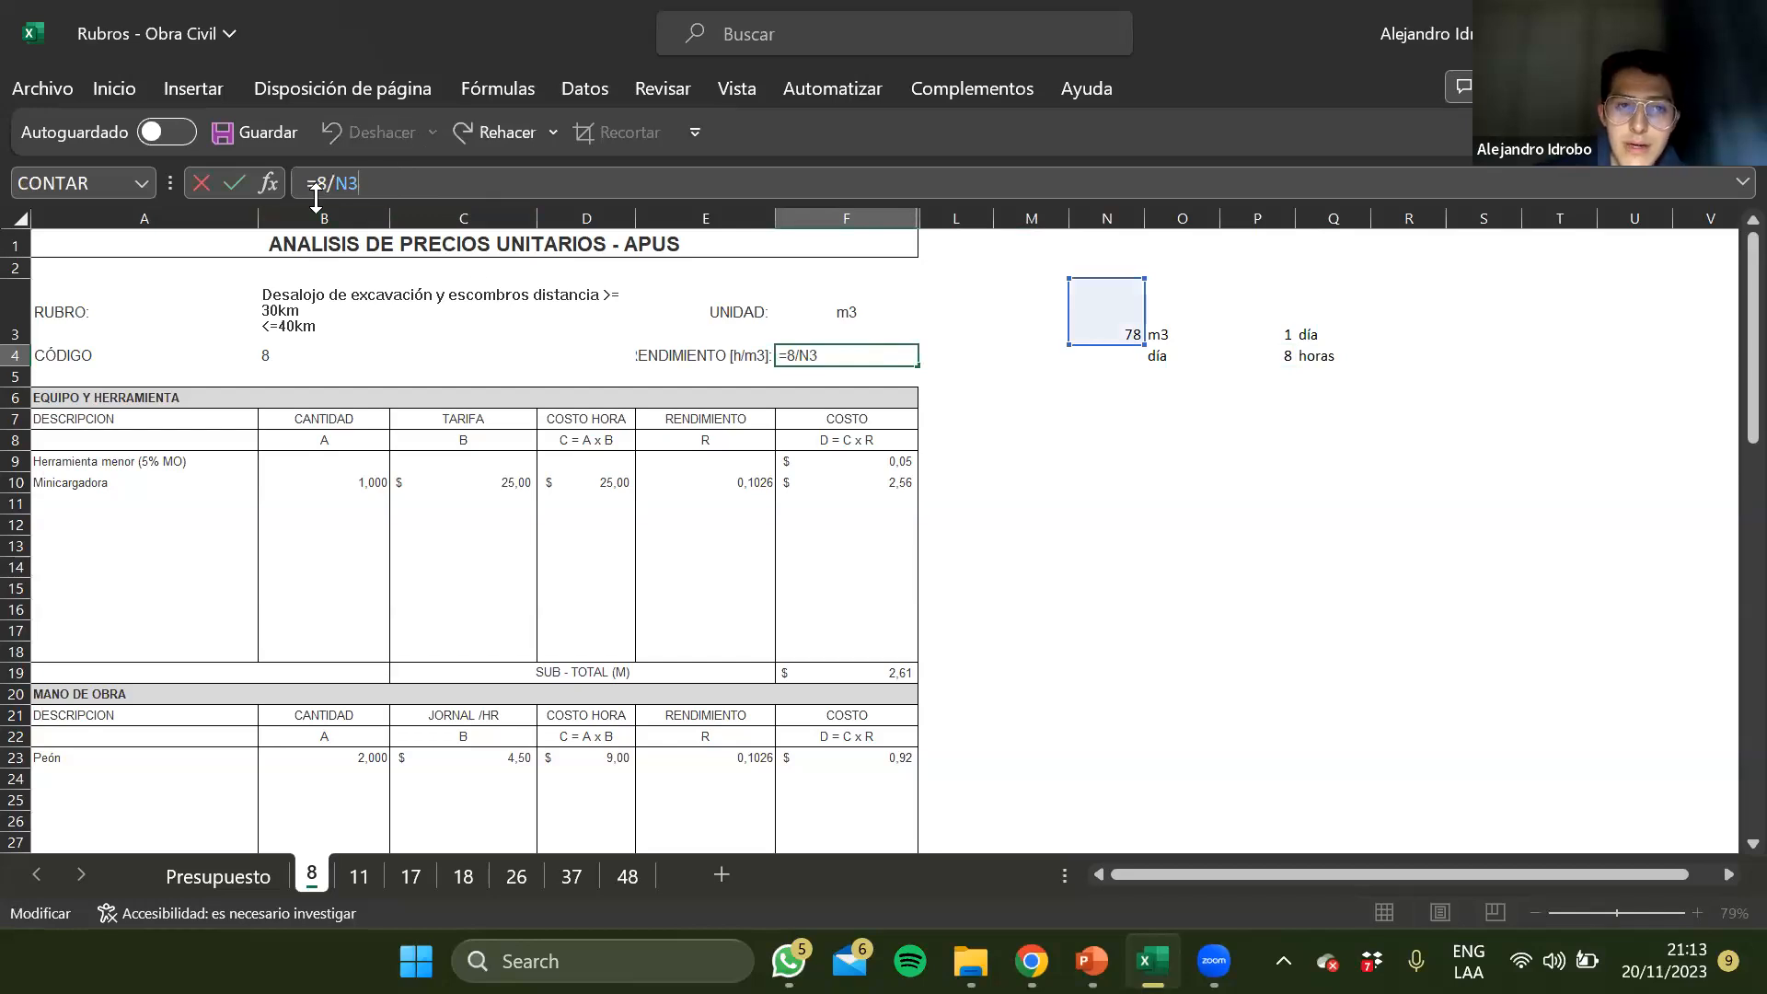
key(Return)
key(Down)
key(Down)
key(Down)
key(Down)
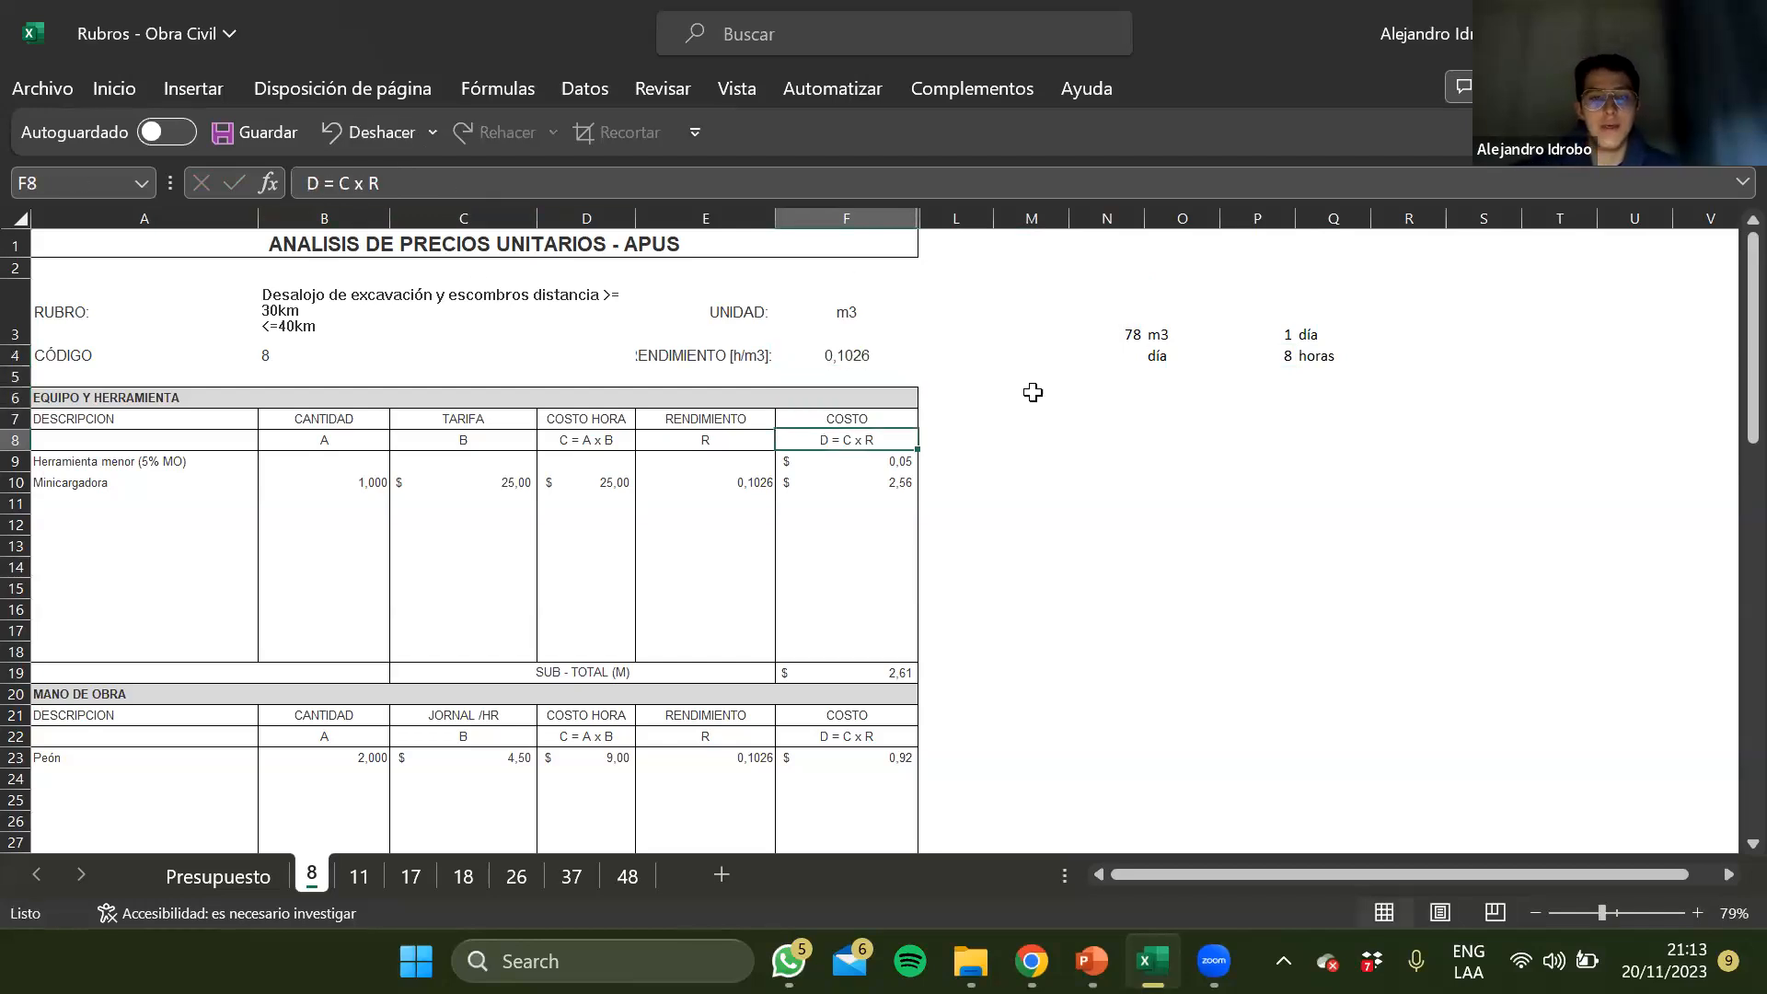
key(Left)
key(Down)
key(Right)
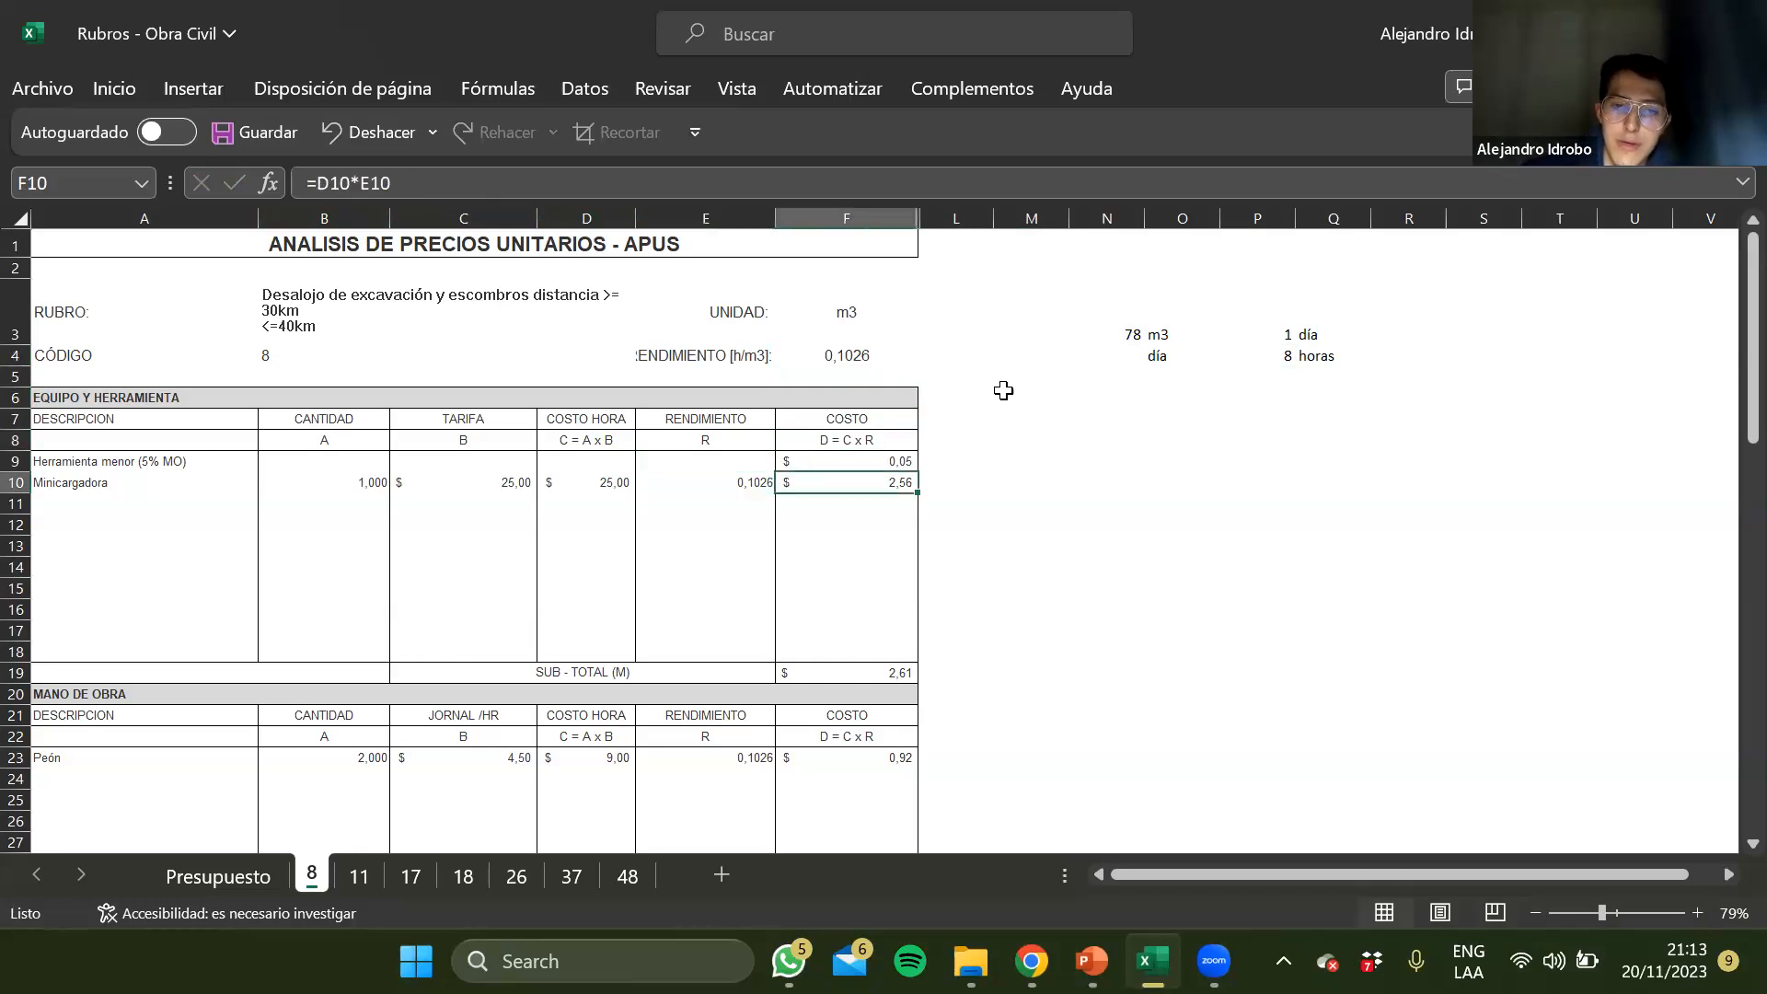
key(Tab)
key(Tab)
key(Tab)
key(Return)
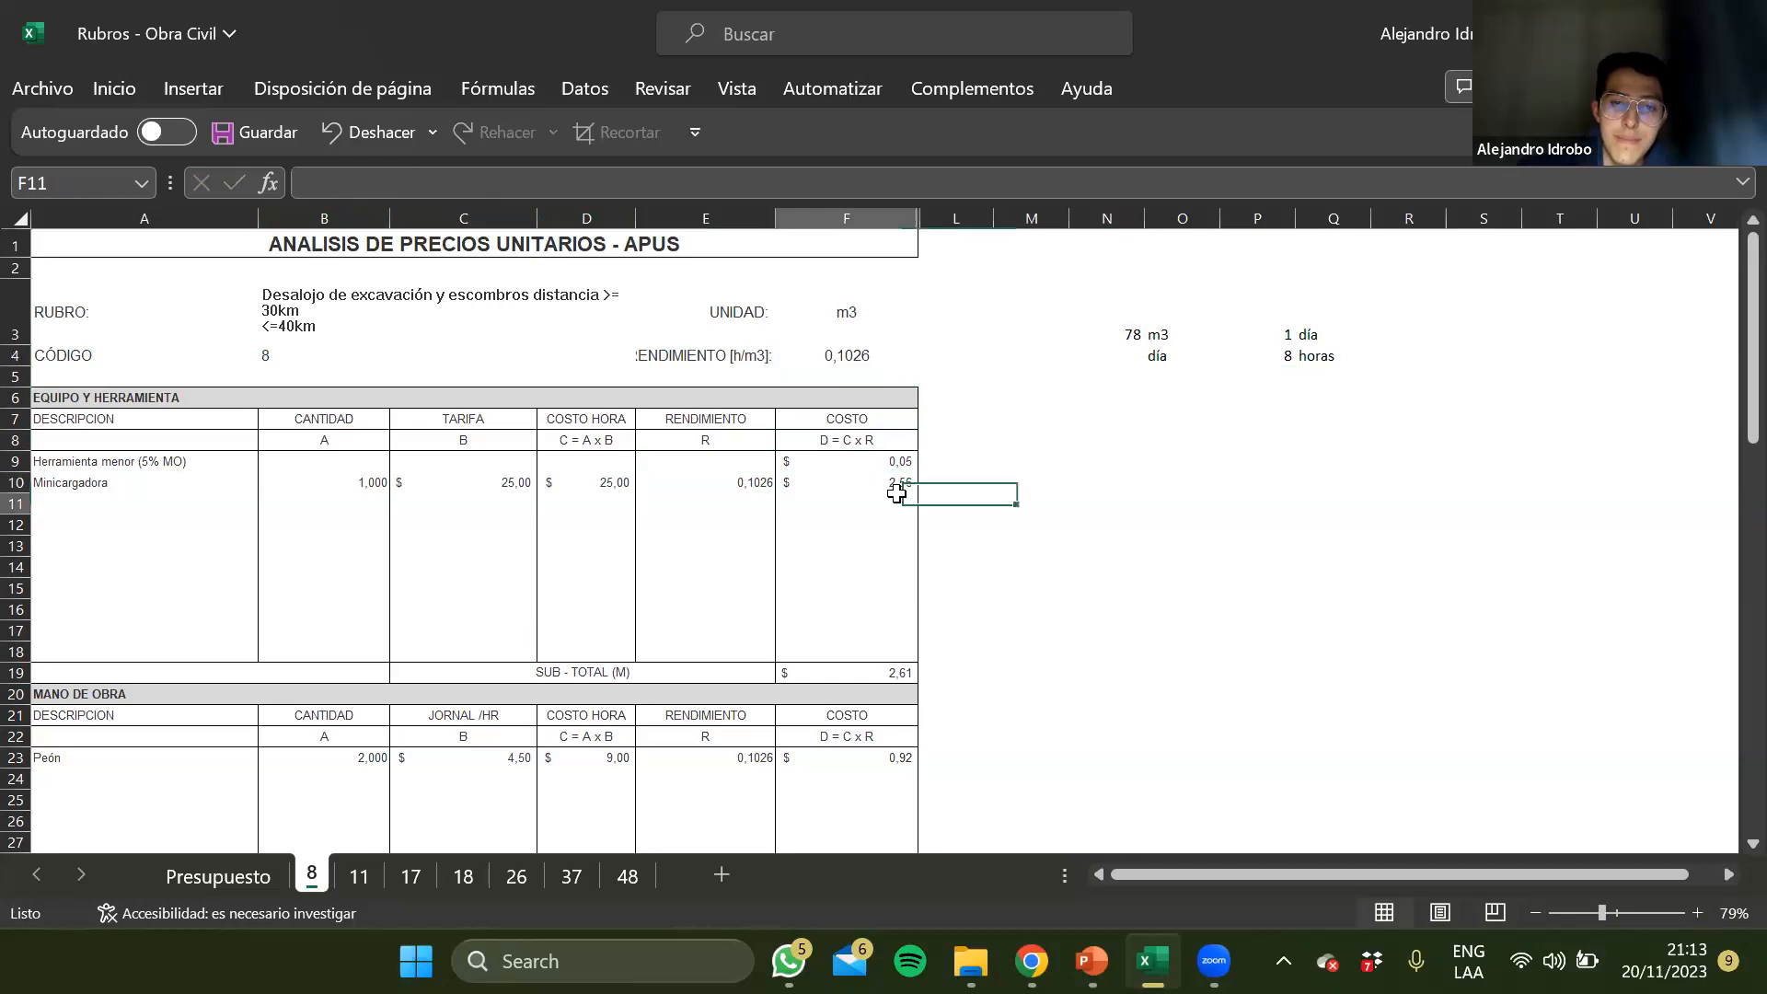
click(860, 475)
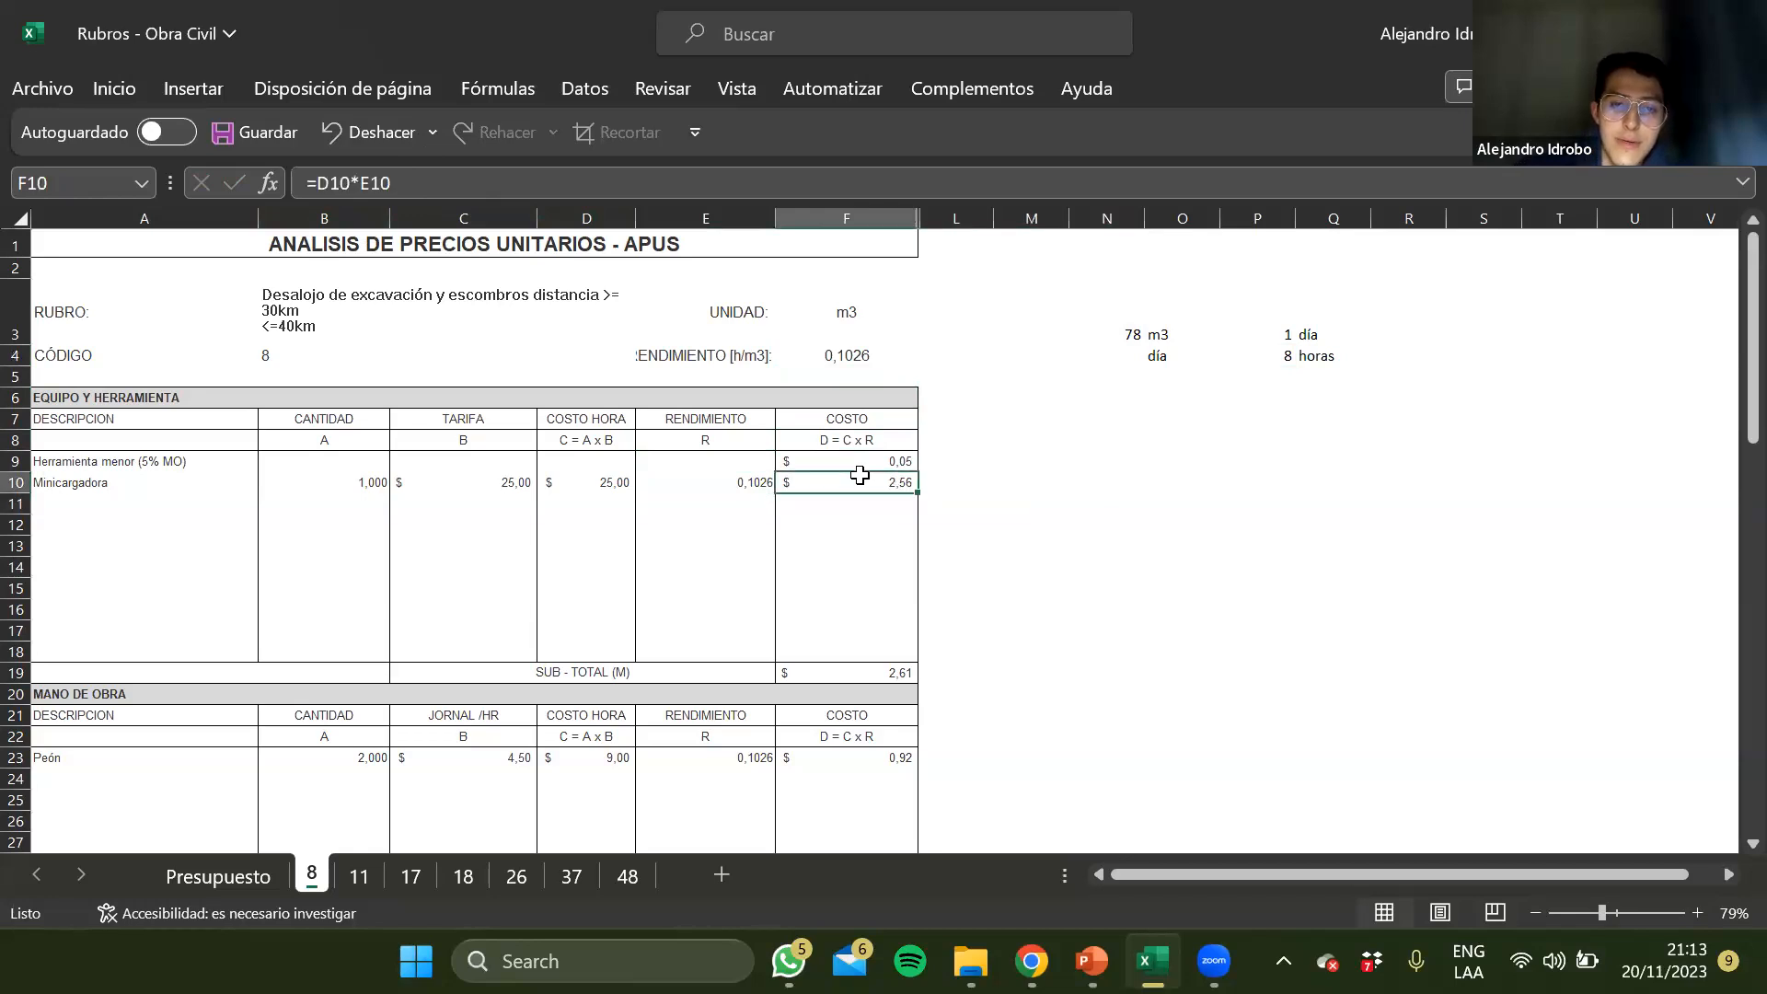
Change the daily output formula in N3 to =90*1,3*1
click(1125, 338)
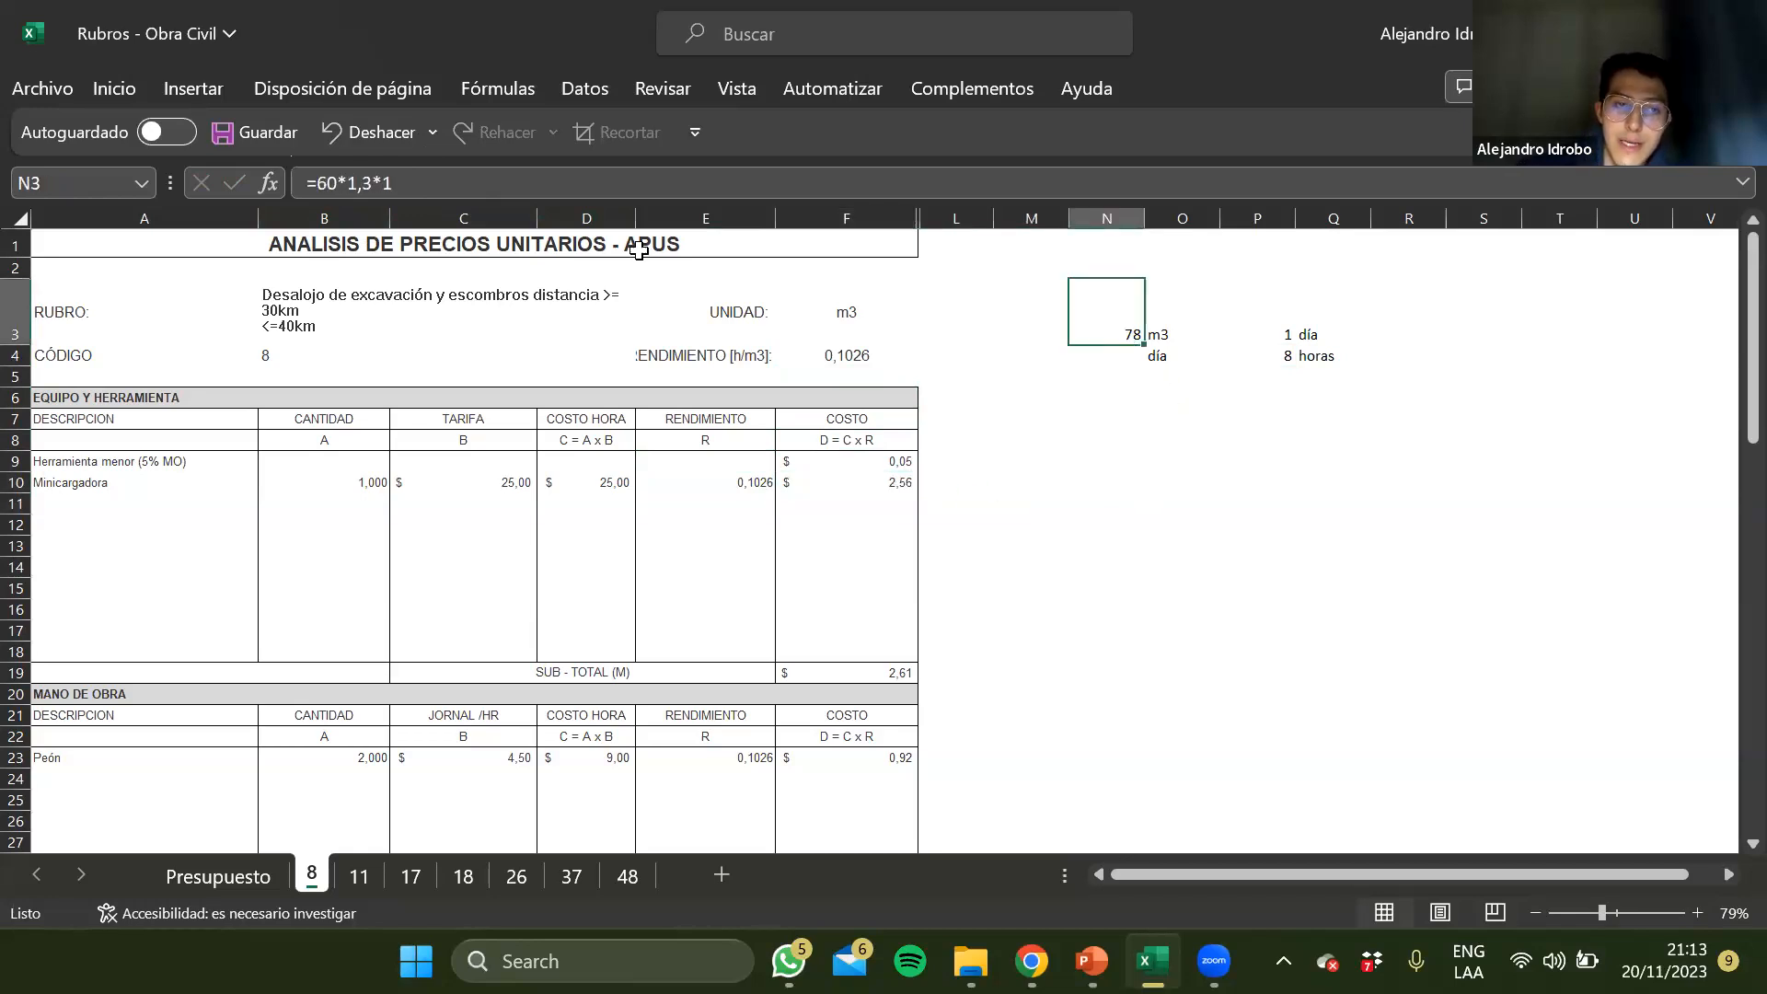
click(340, 187)
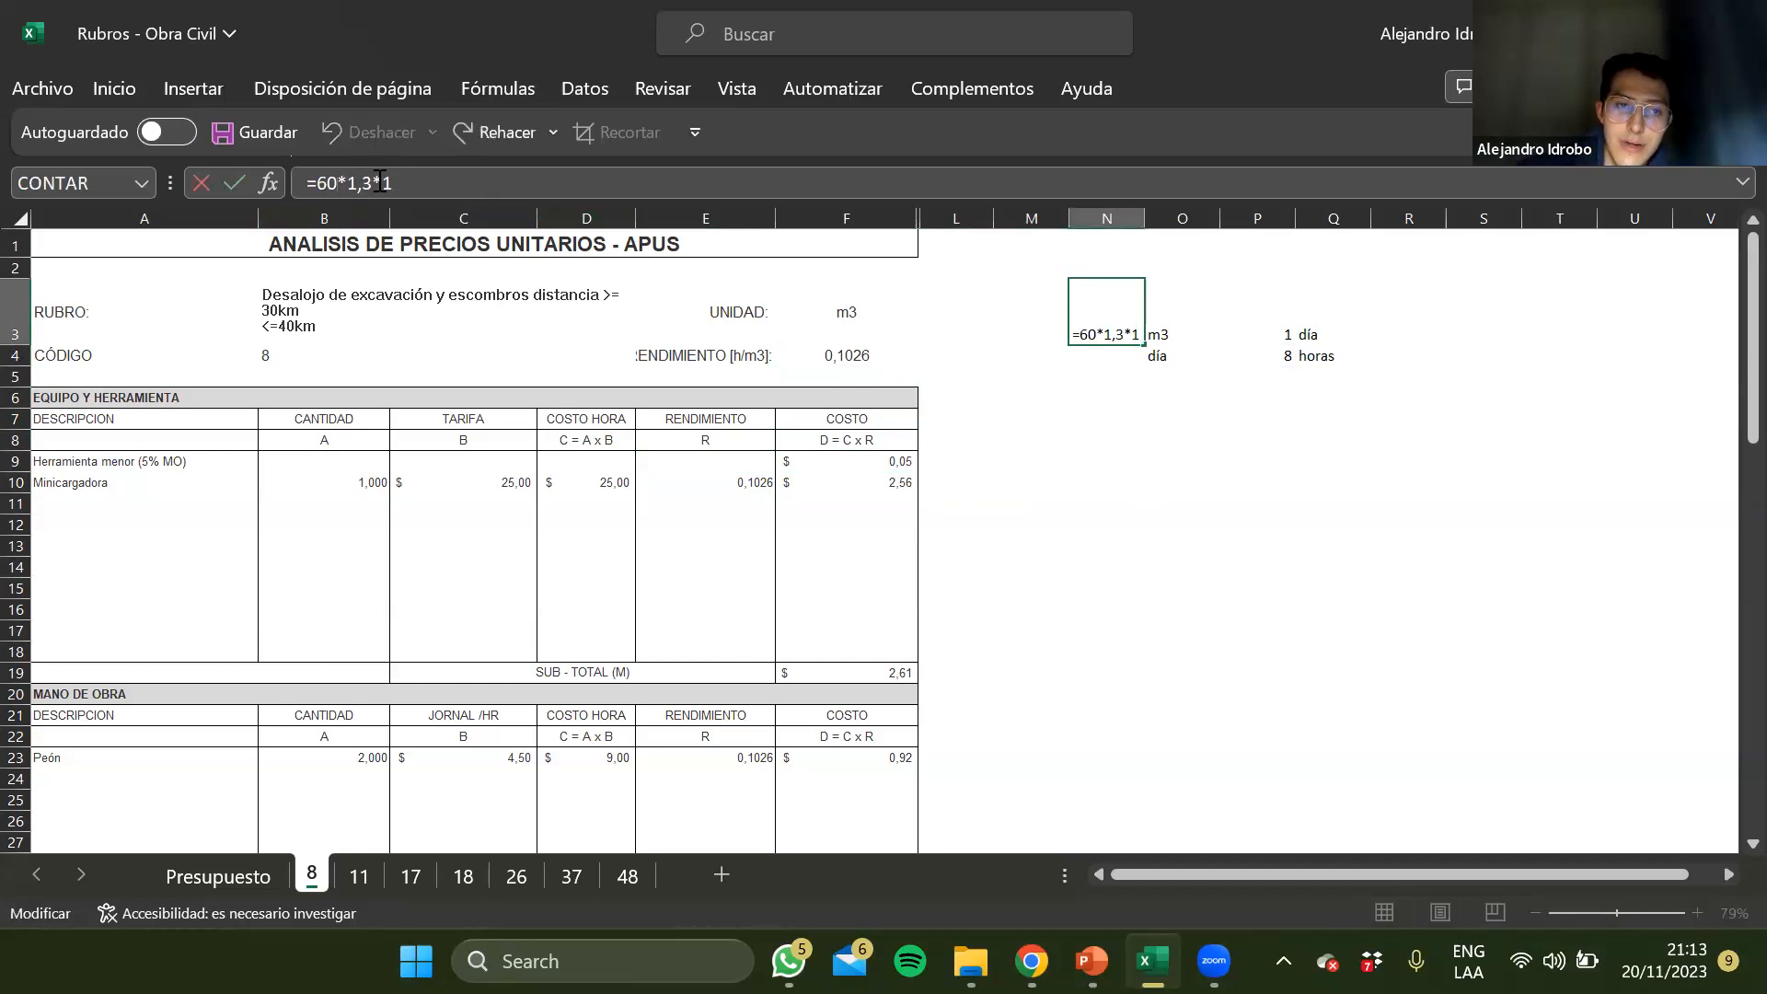
key(BackSpace)
key(BackSpace)
text(90)
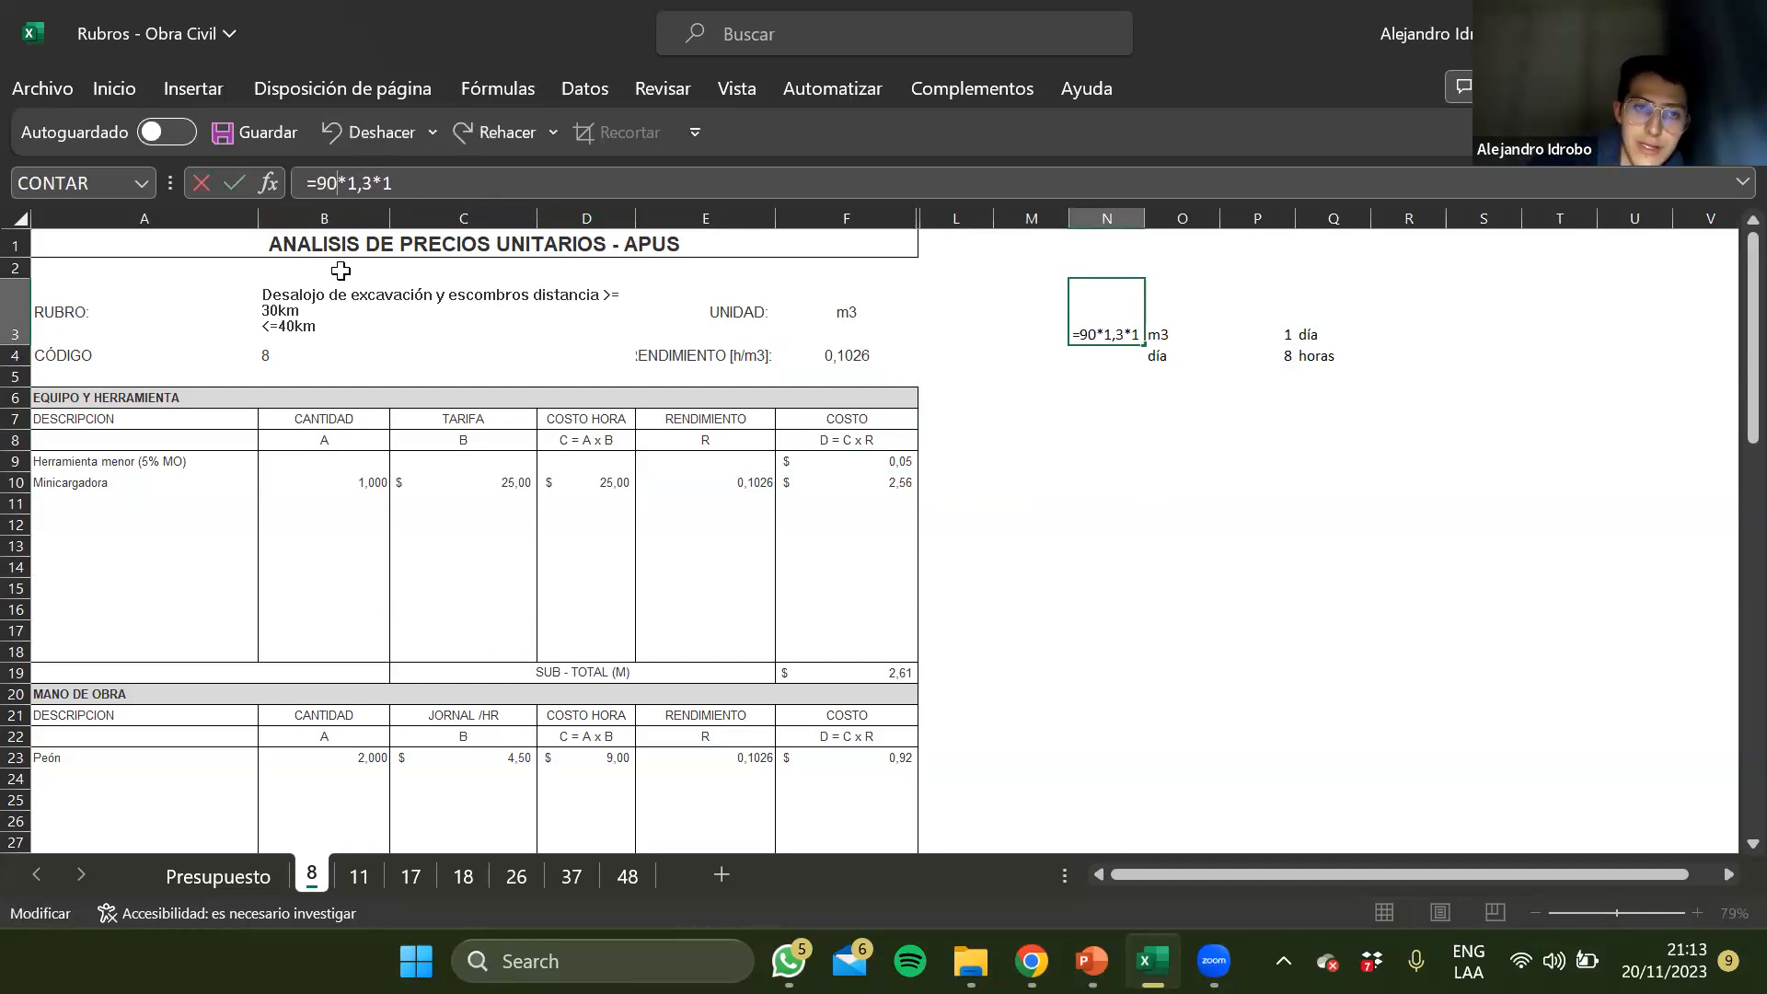
key(Return)
key(Down)
key(Down)
key(Down)
key(Down)
key(Down)
key(Down)
key(Down)
key(Down)
key(Down)
key(Down)
key(Down)
key(Down)
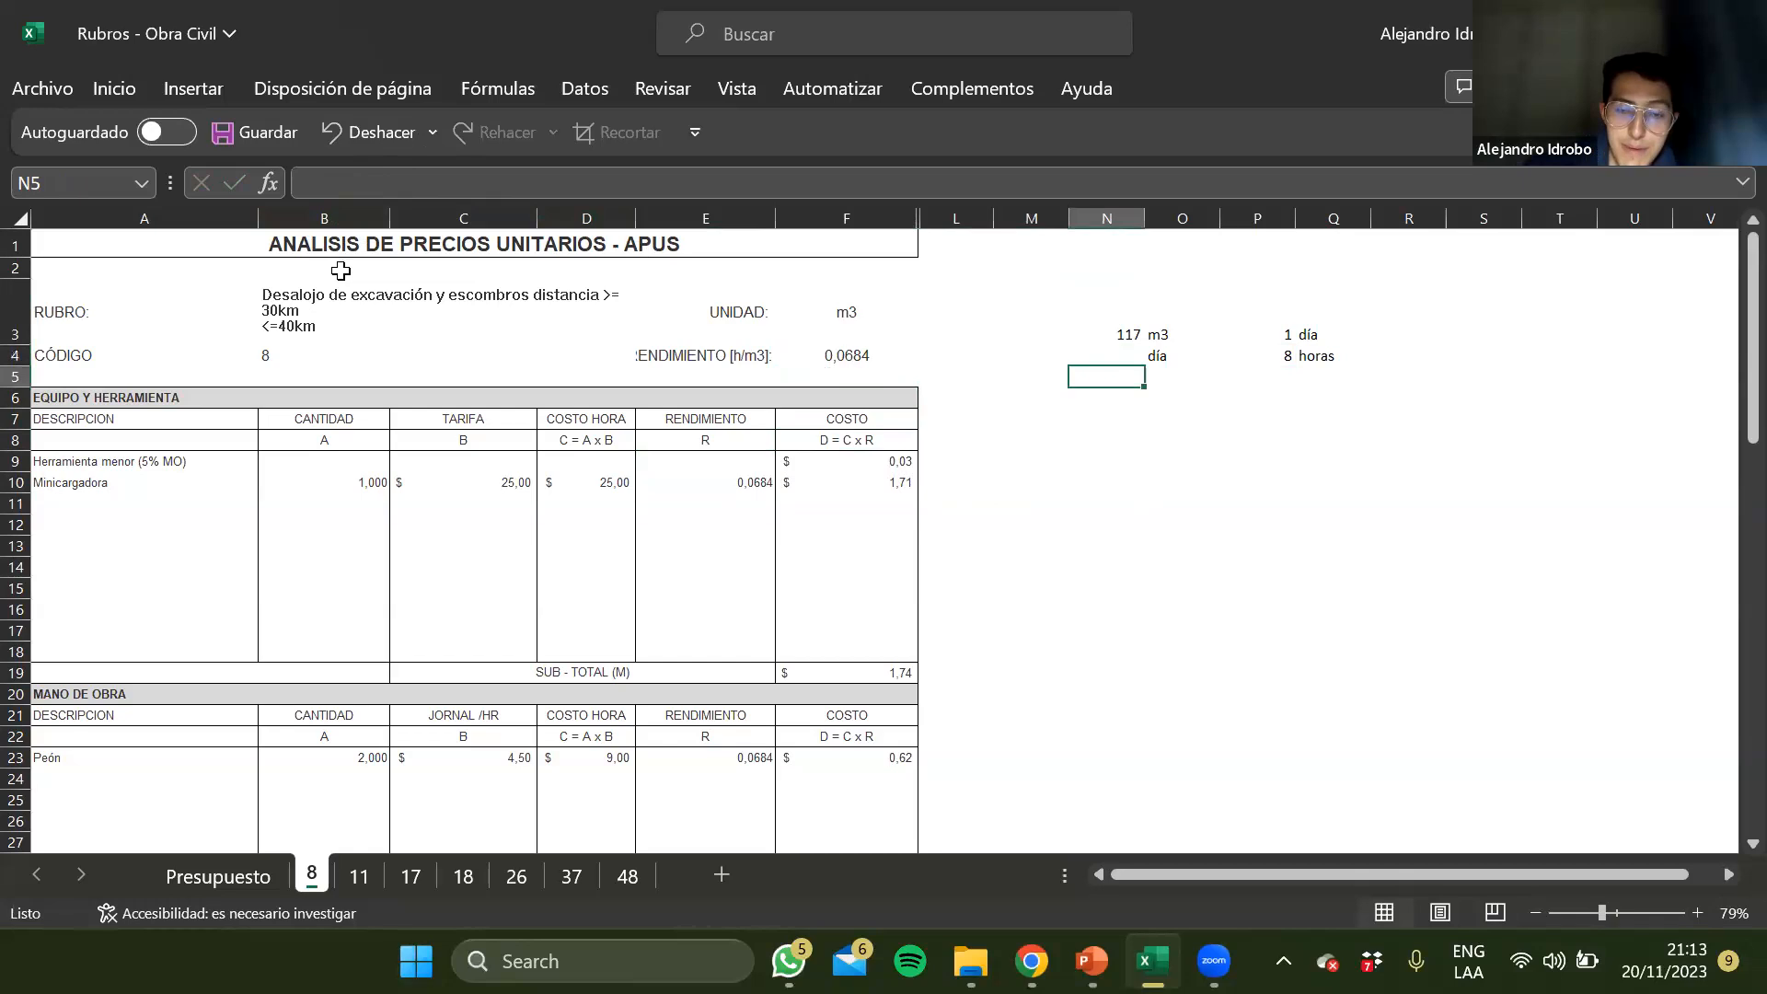
Review how the higher daily output affects the rendimiento and cost figures, and recheck the formula in N3
key(Left)
key(Left)
key(Down)
key(Down)
key(Left)
key(Up)
key(Up)
key(Up)
key(Up)
key(Up)
key(Up)
key(Up)
key(Up)
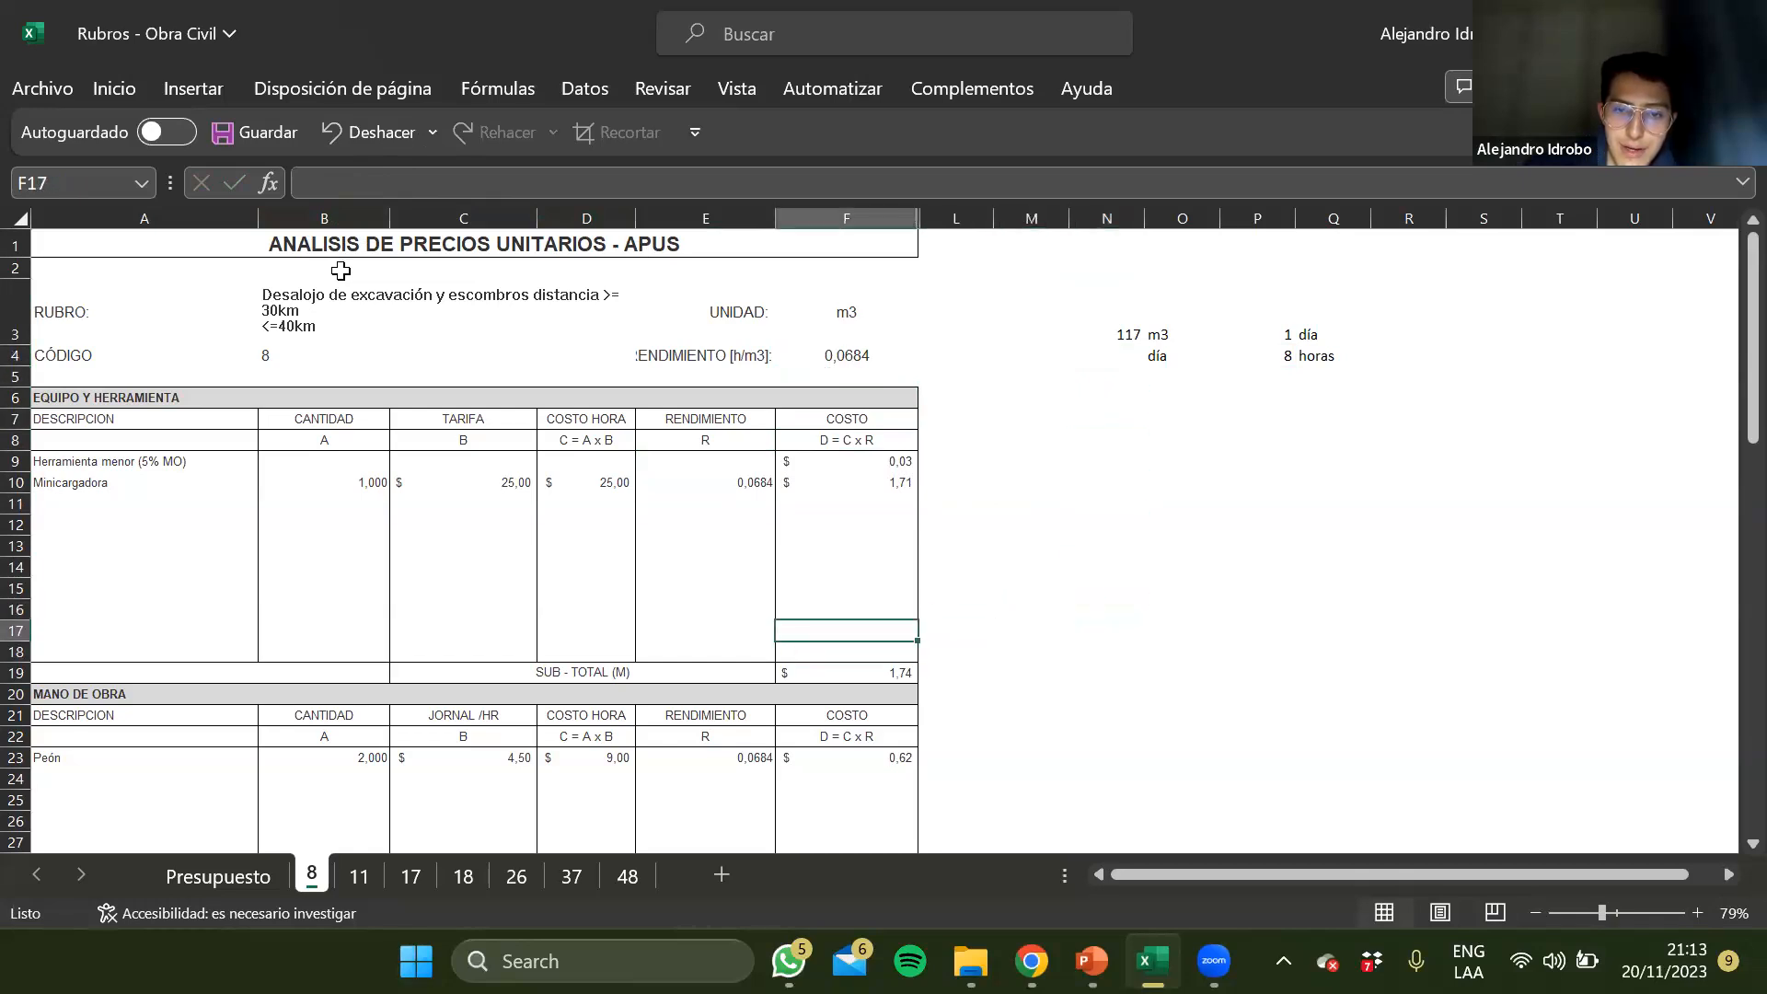
key(Right)
key(Right)
key(Right)
key(Up)
key(Up)
key(Up)
key(Up)
key(Up)
key(Up)
key(Up)
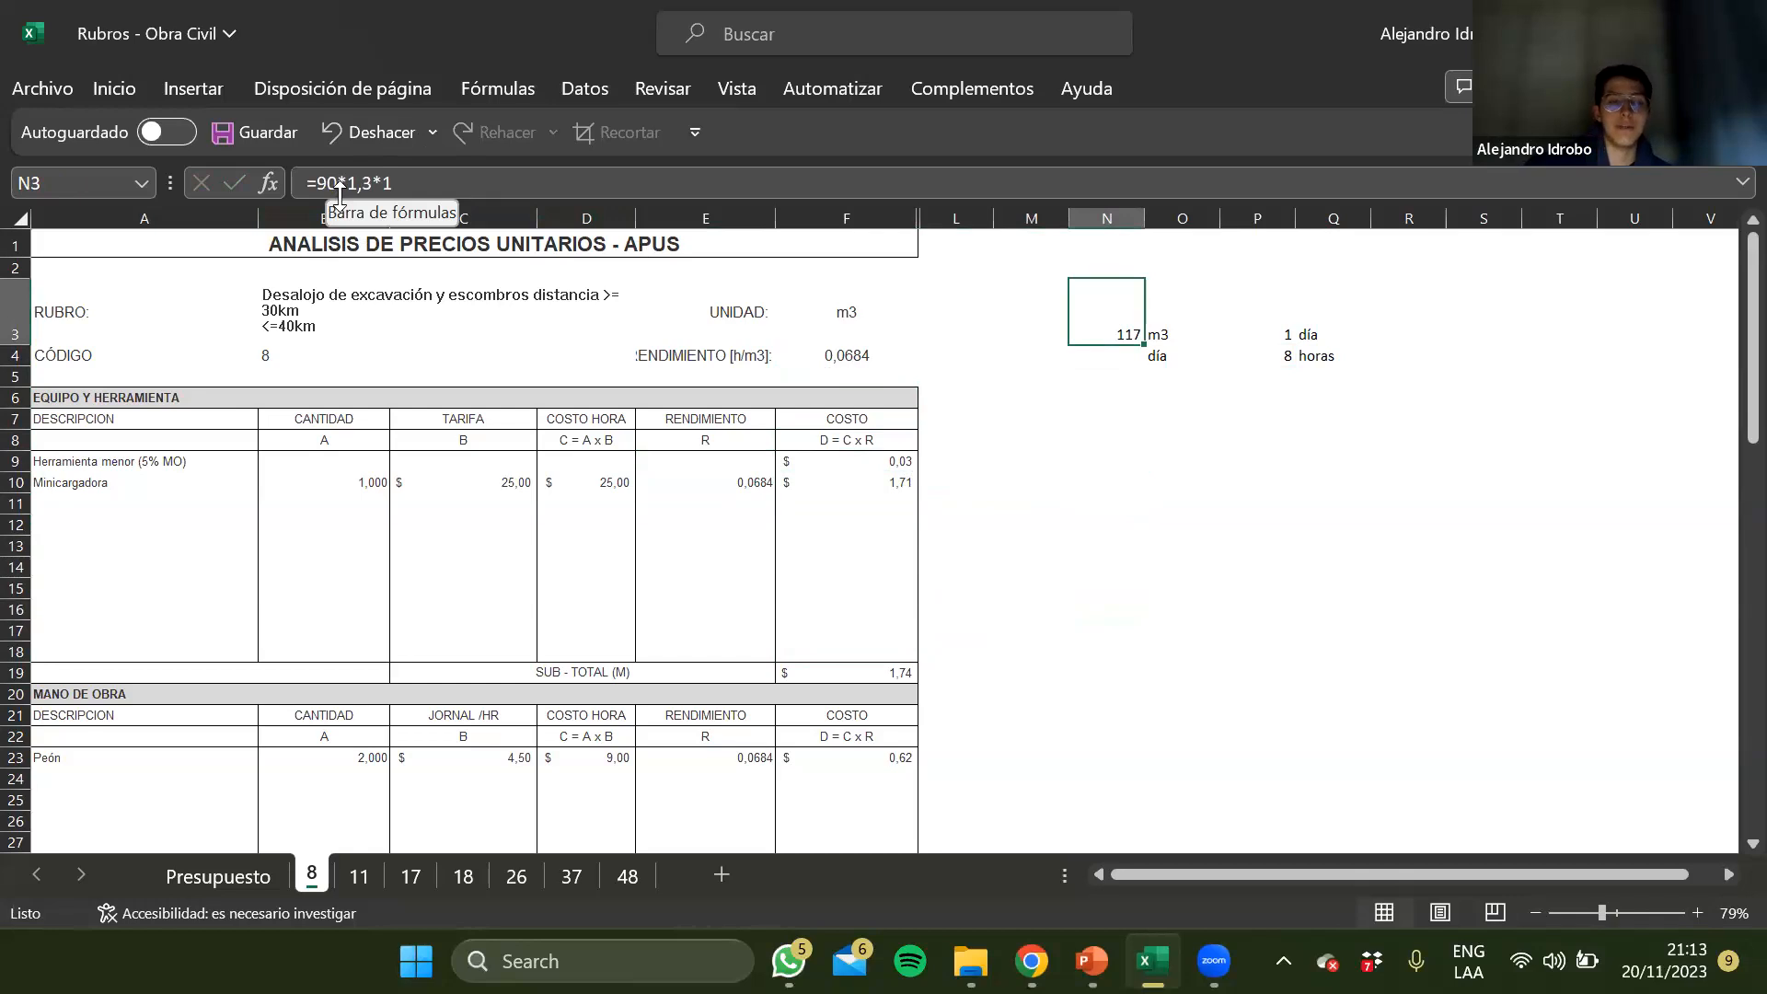
Set the daily output formula in N3 back to =60*1,3*1
key(F2)
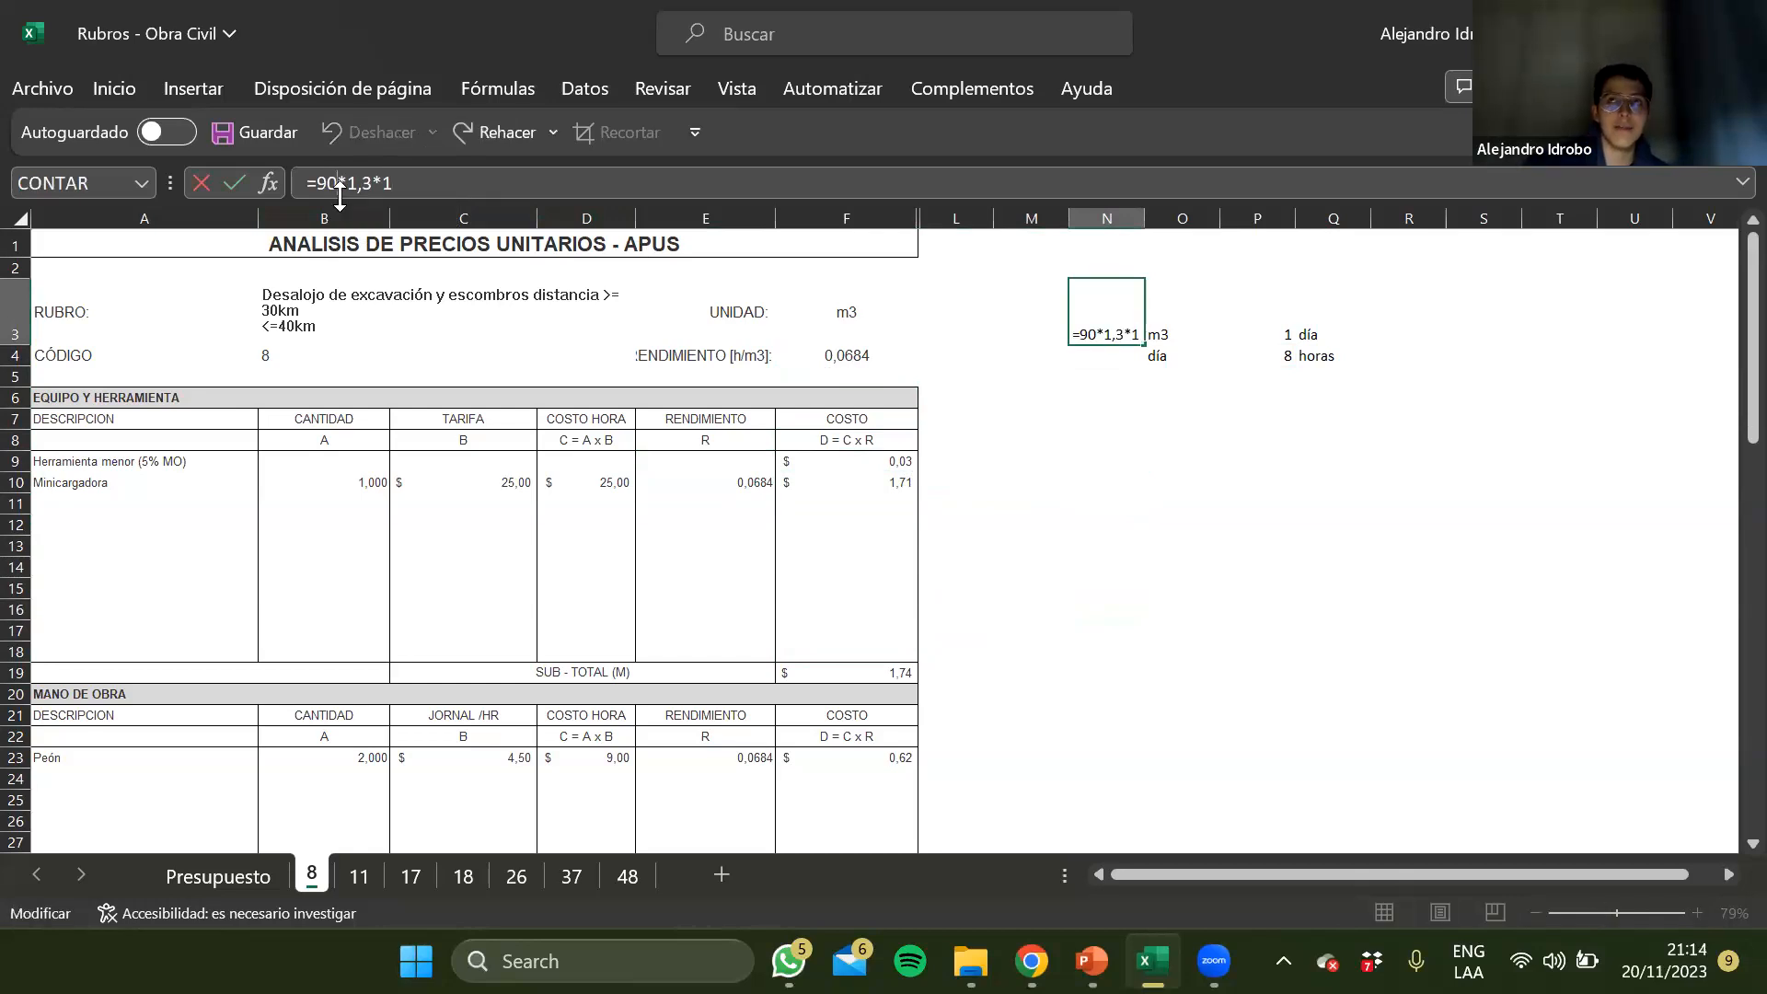
key(BackSpace)
key(BackSpace)
text(60)
key(ctrl+Return)
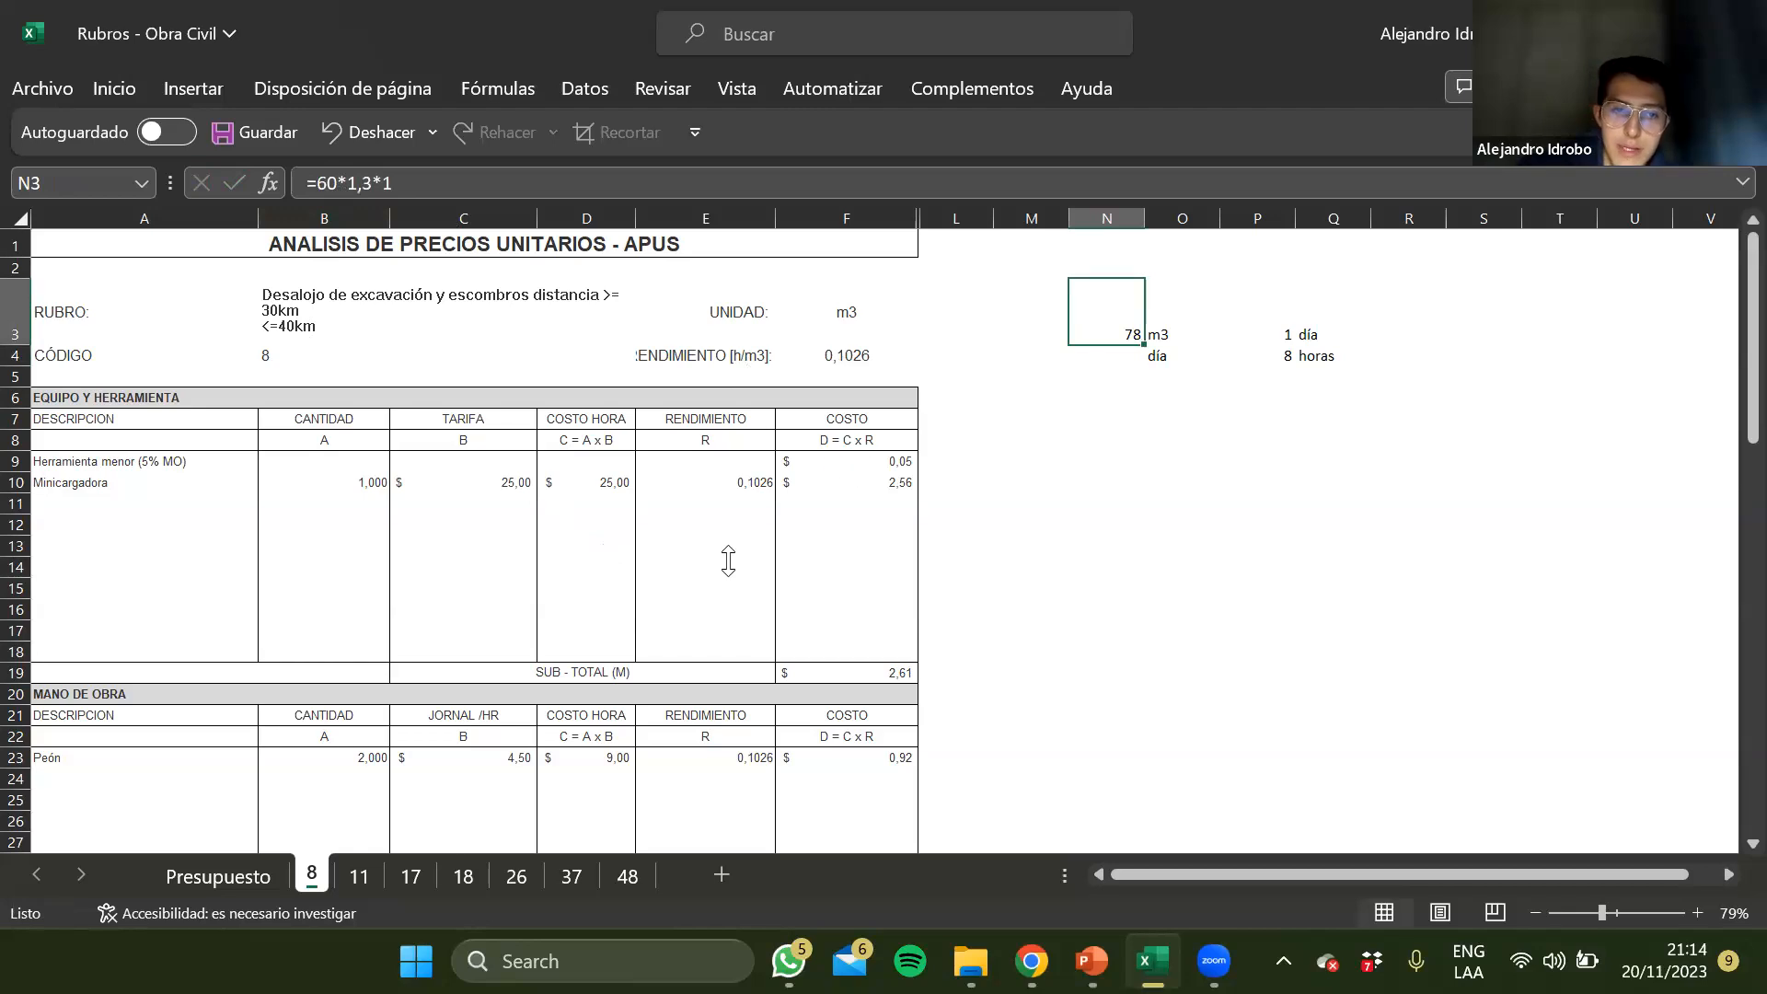
Compare the Mano de Obra entries with the Minicargadora row in the equipment section
scroll(728, 560, down, 2)
click(71, 671)
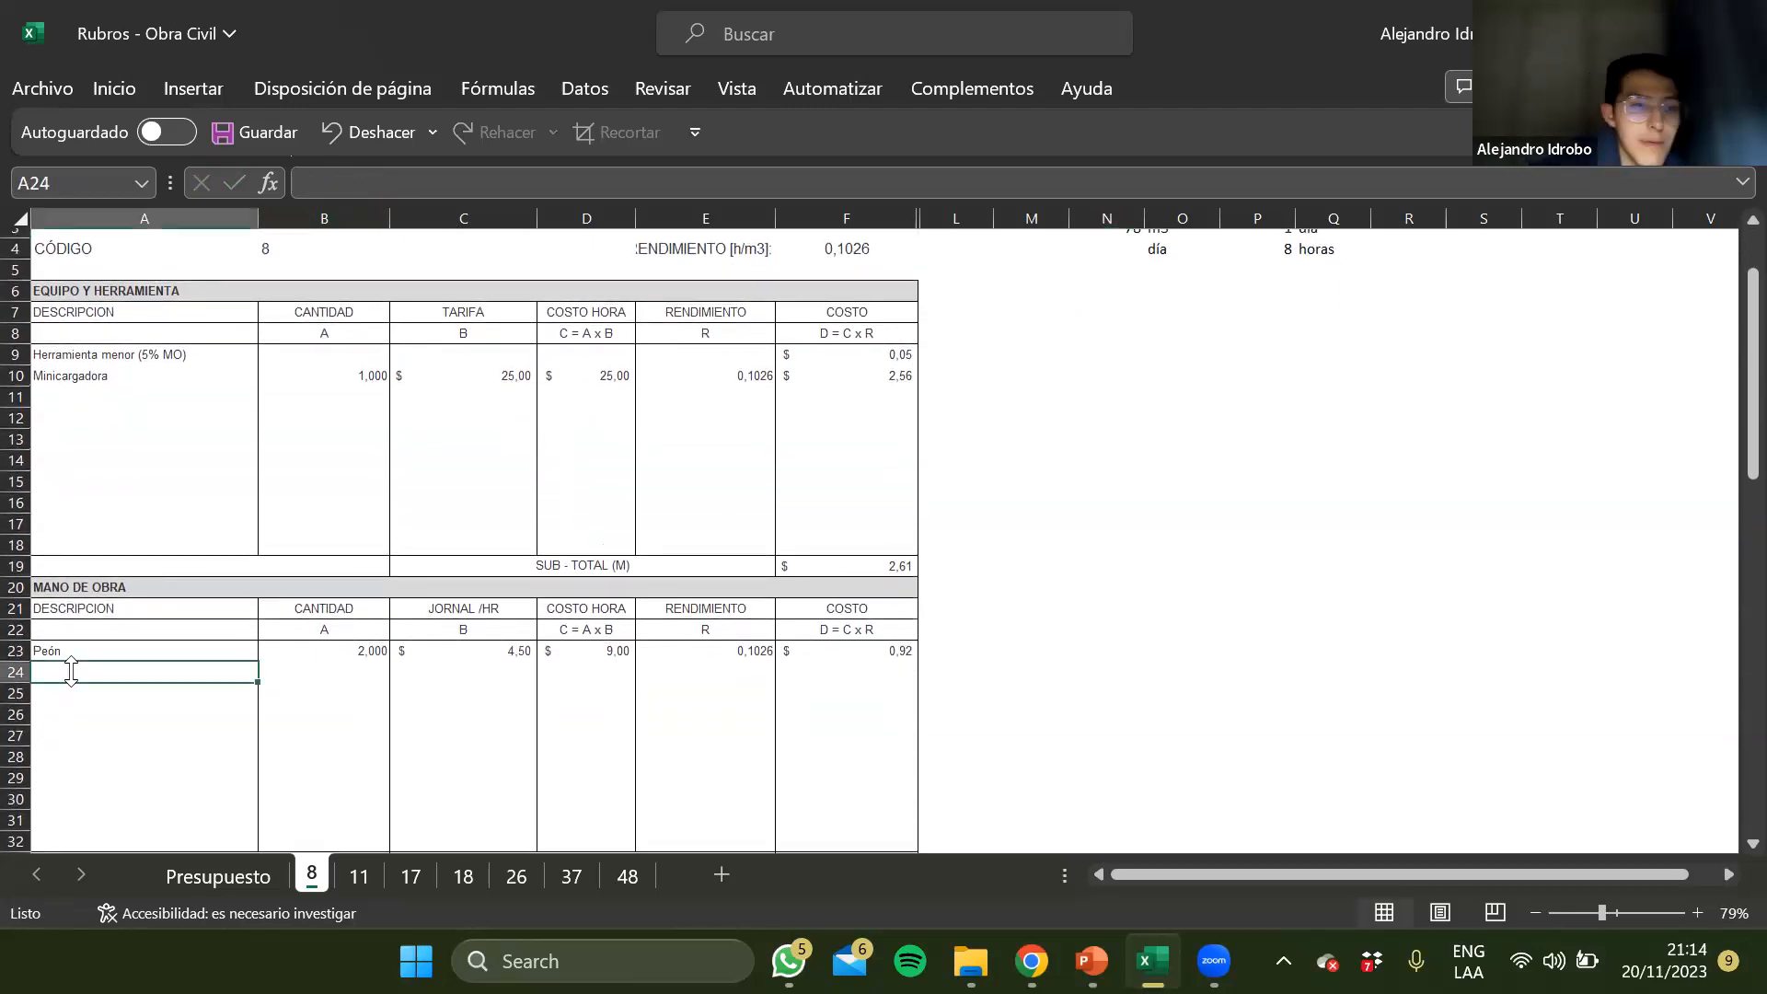
key(Up)
key(Down)
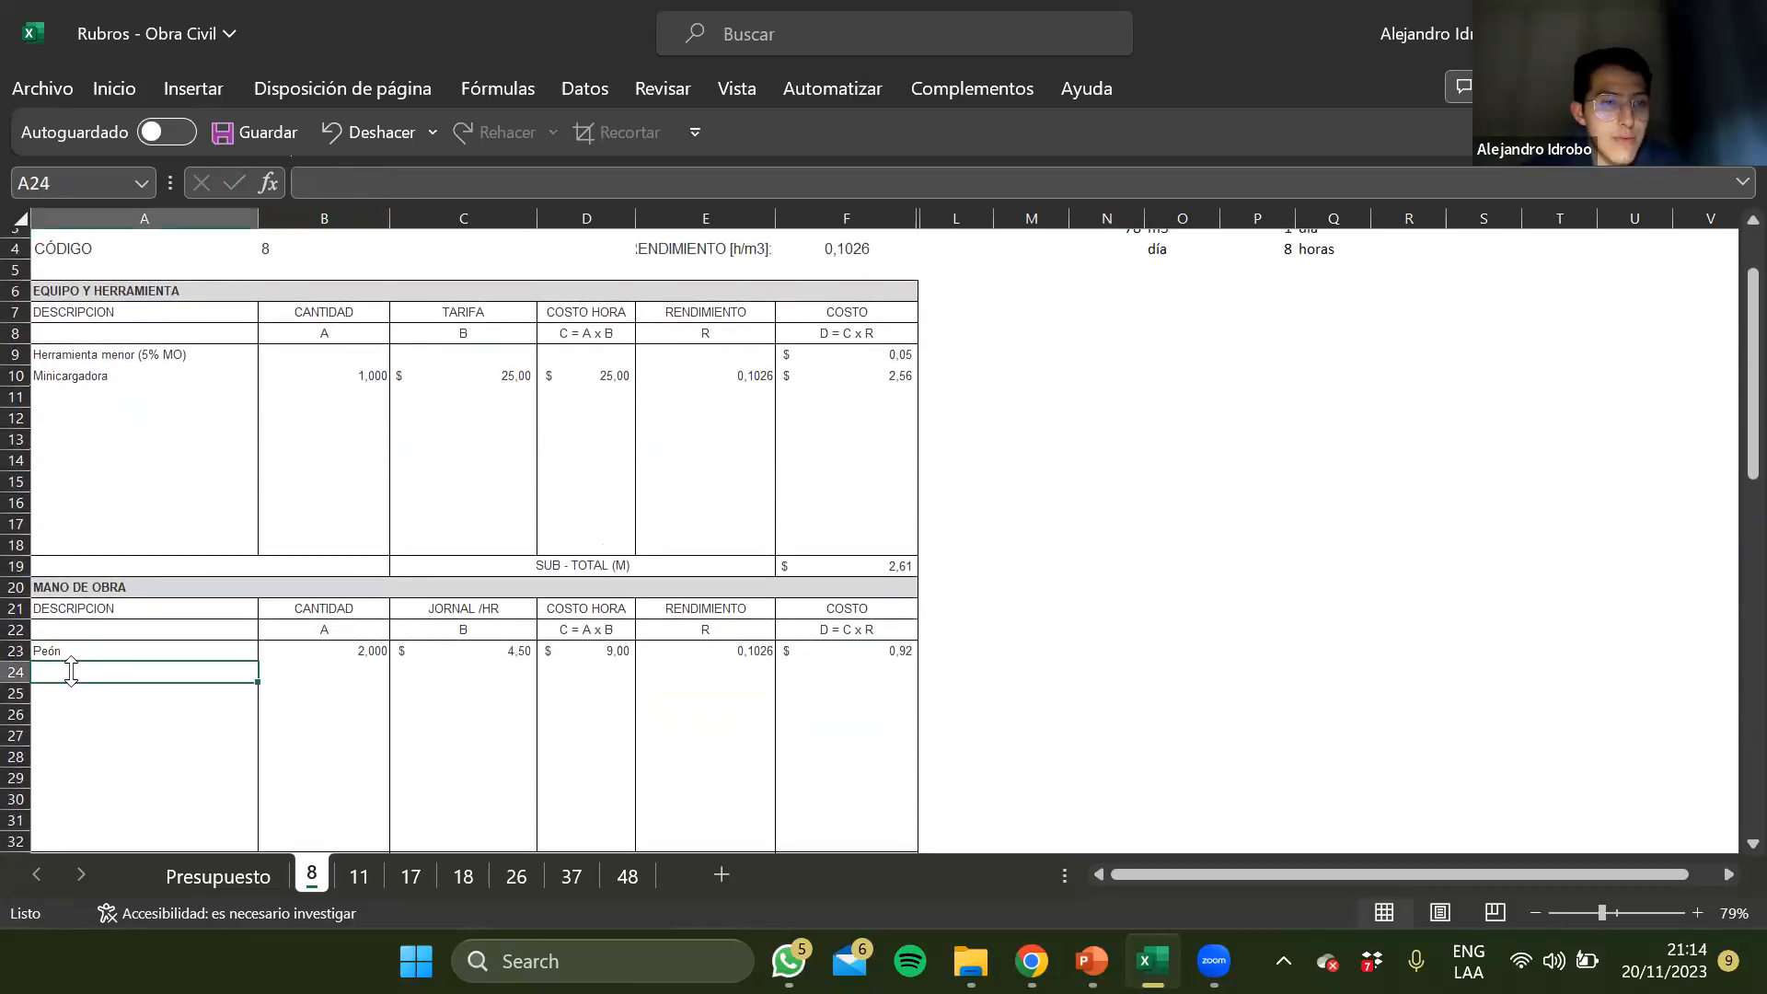
scroll(71, 671, up, 1)
drag(134, 398, 809, 398)
scroll(810, 512, up, 1)
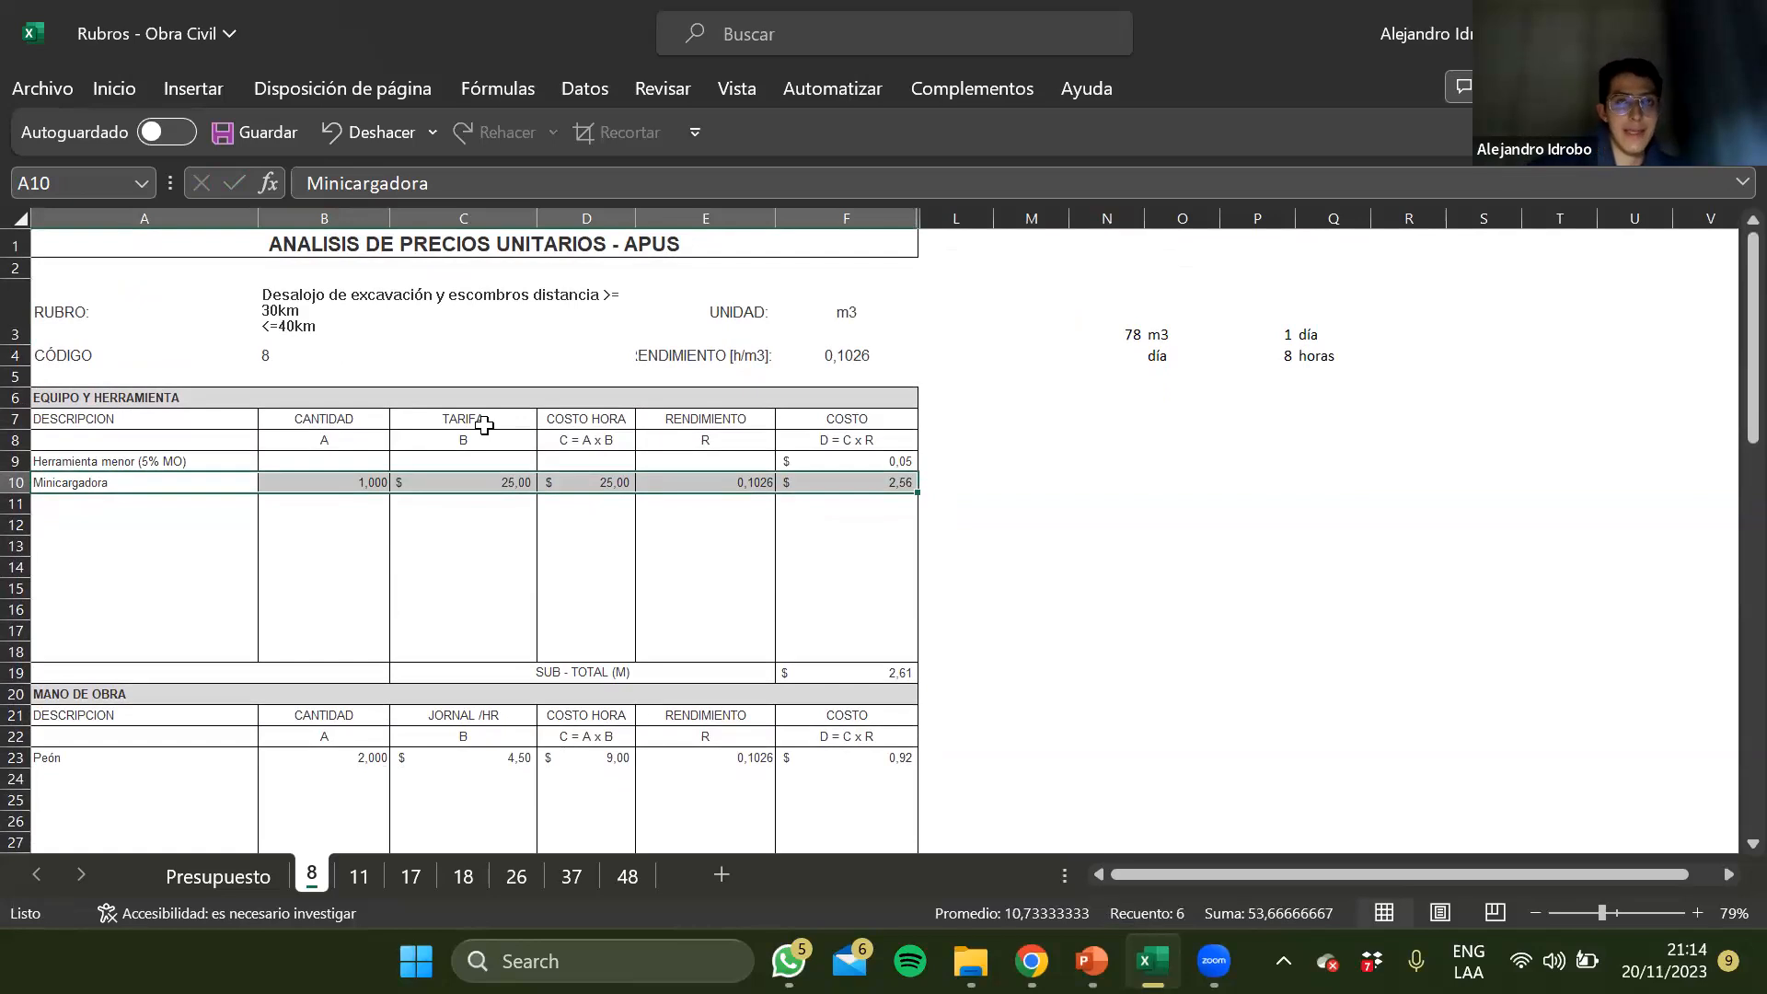
key(Right)
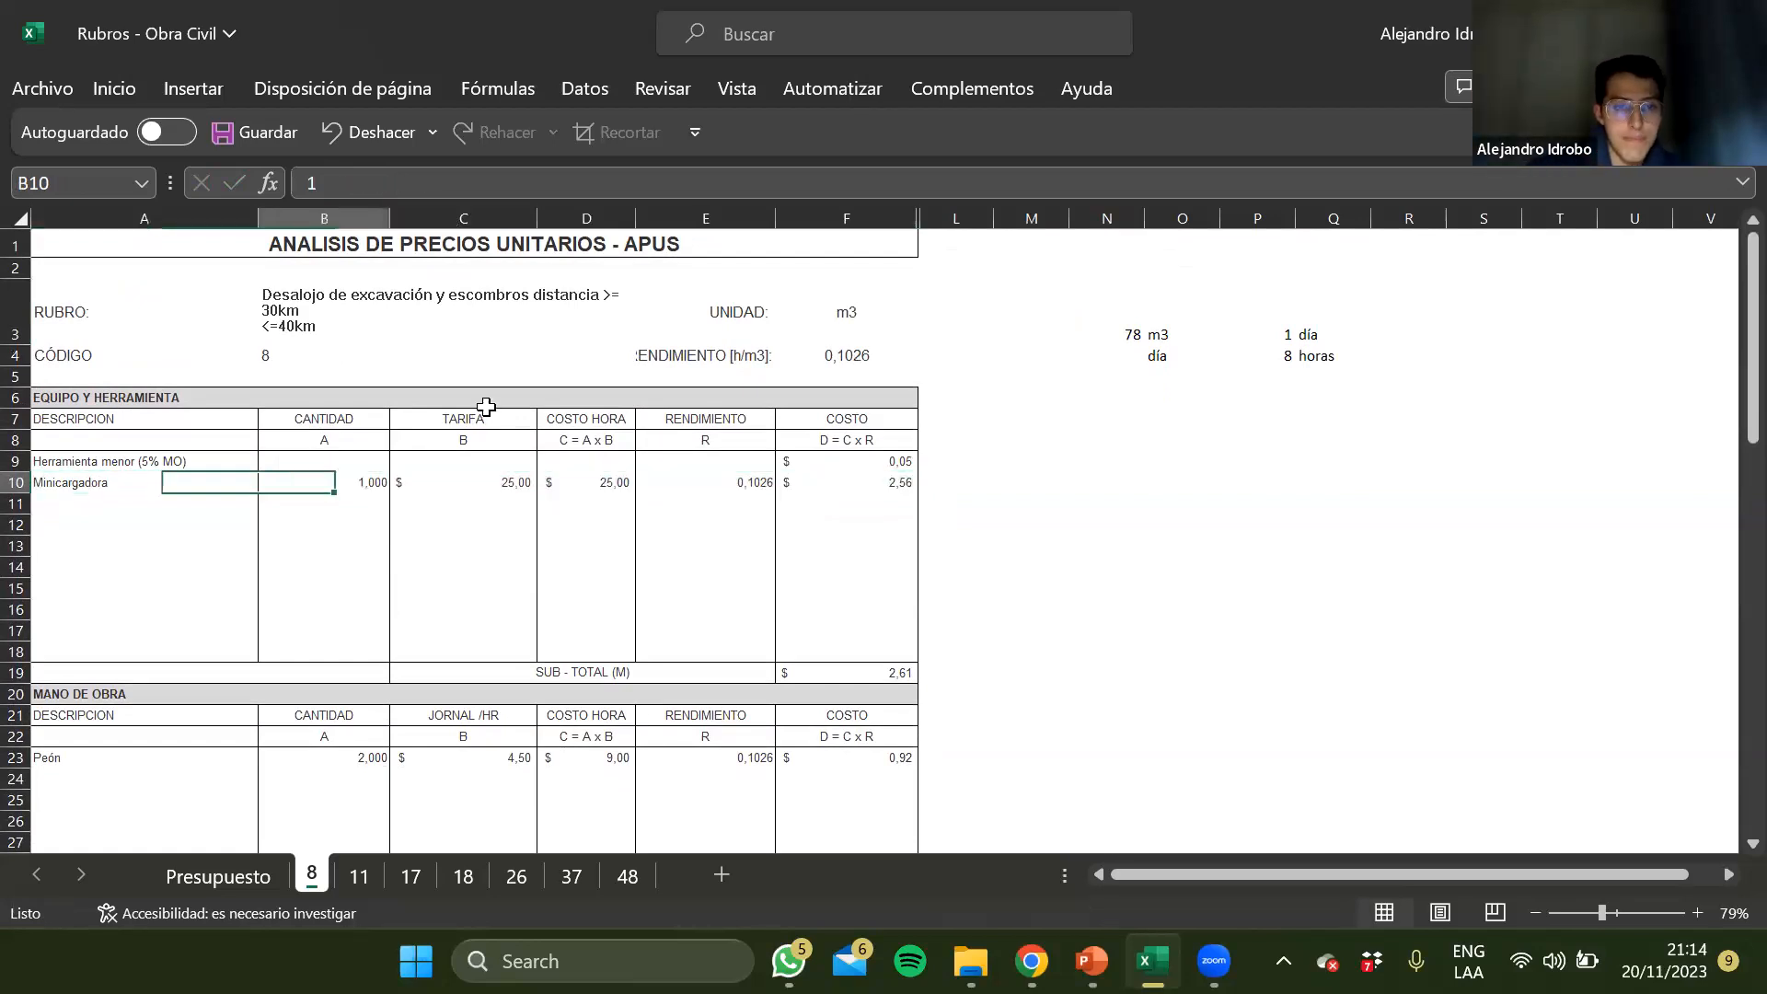
scroll(186, 678, down, 1)
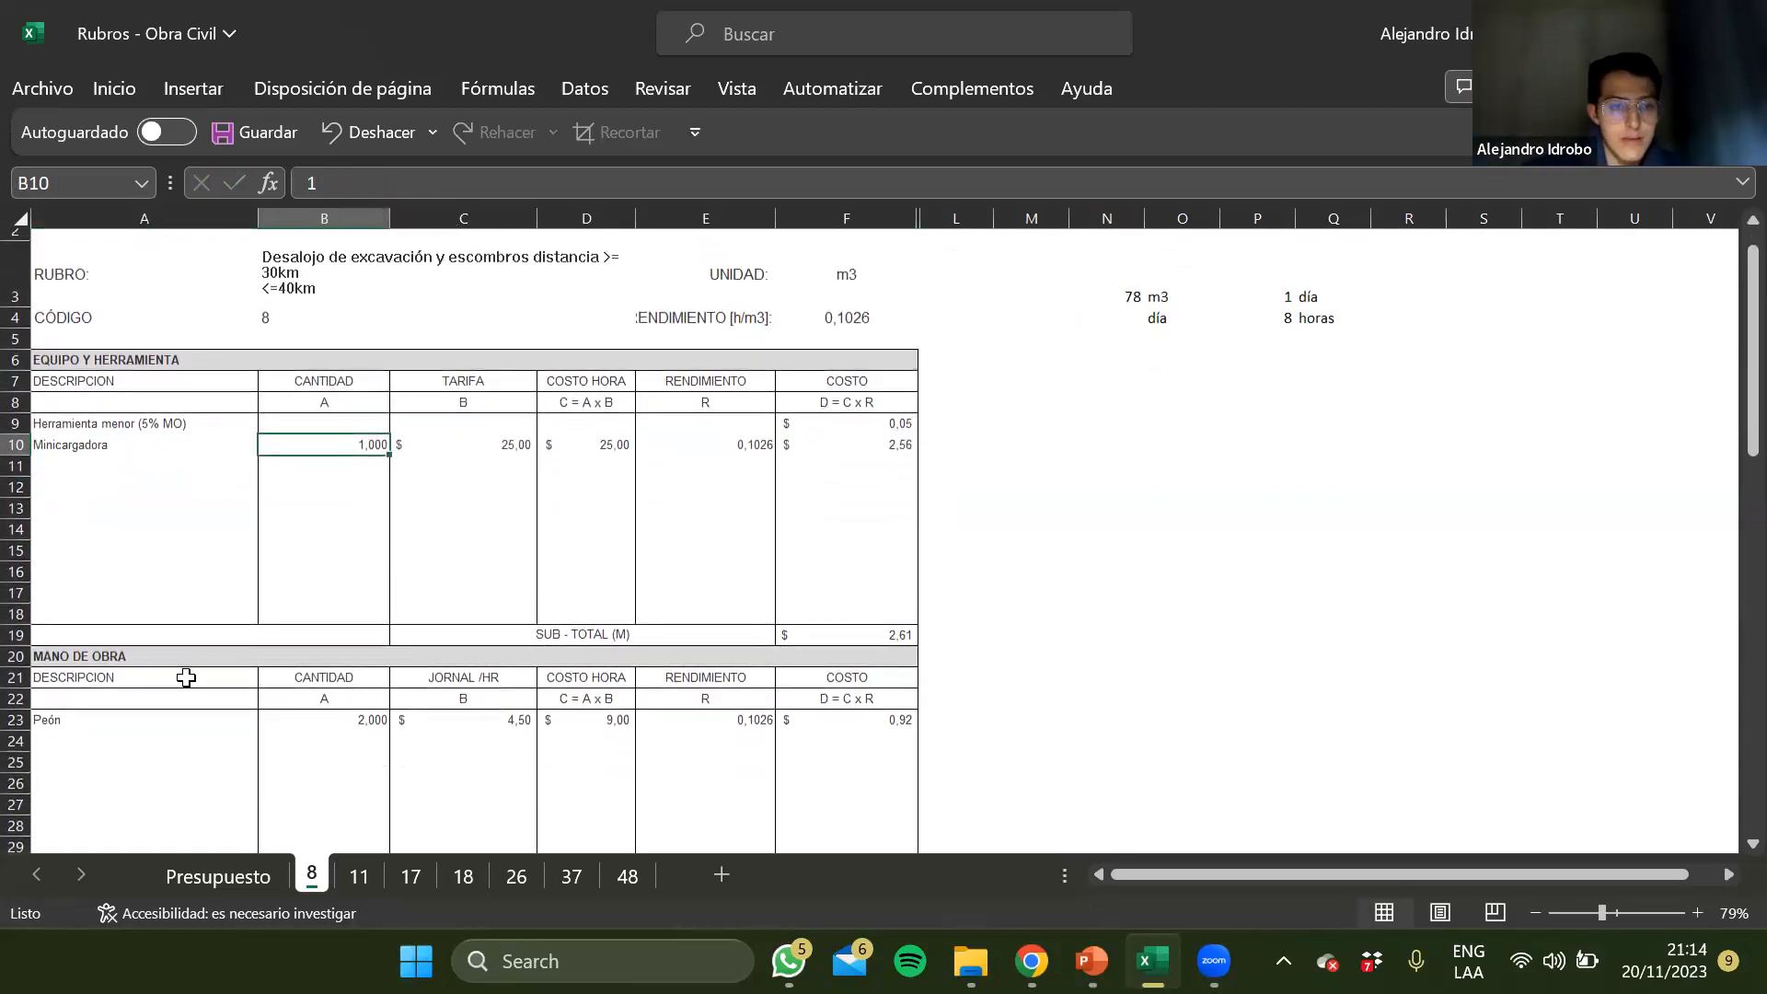
Add Operador de minicargadora below Peón in the Mano de Obra section, in A24
click(124, 749)
text(oPRA)
key(BackSpace)
key(BackSpace)
key(BackSpace)
key(BackSpace)
text(Opera)
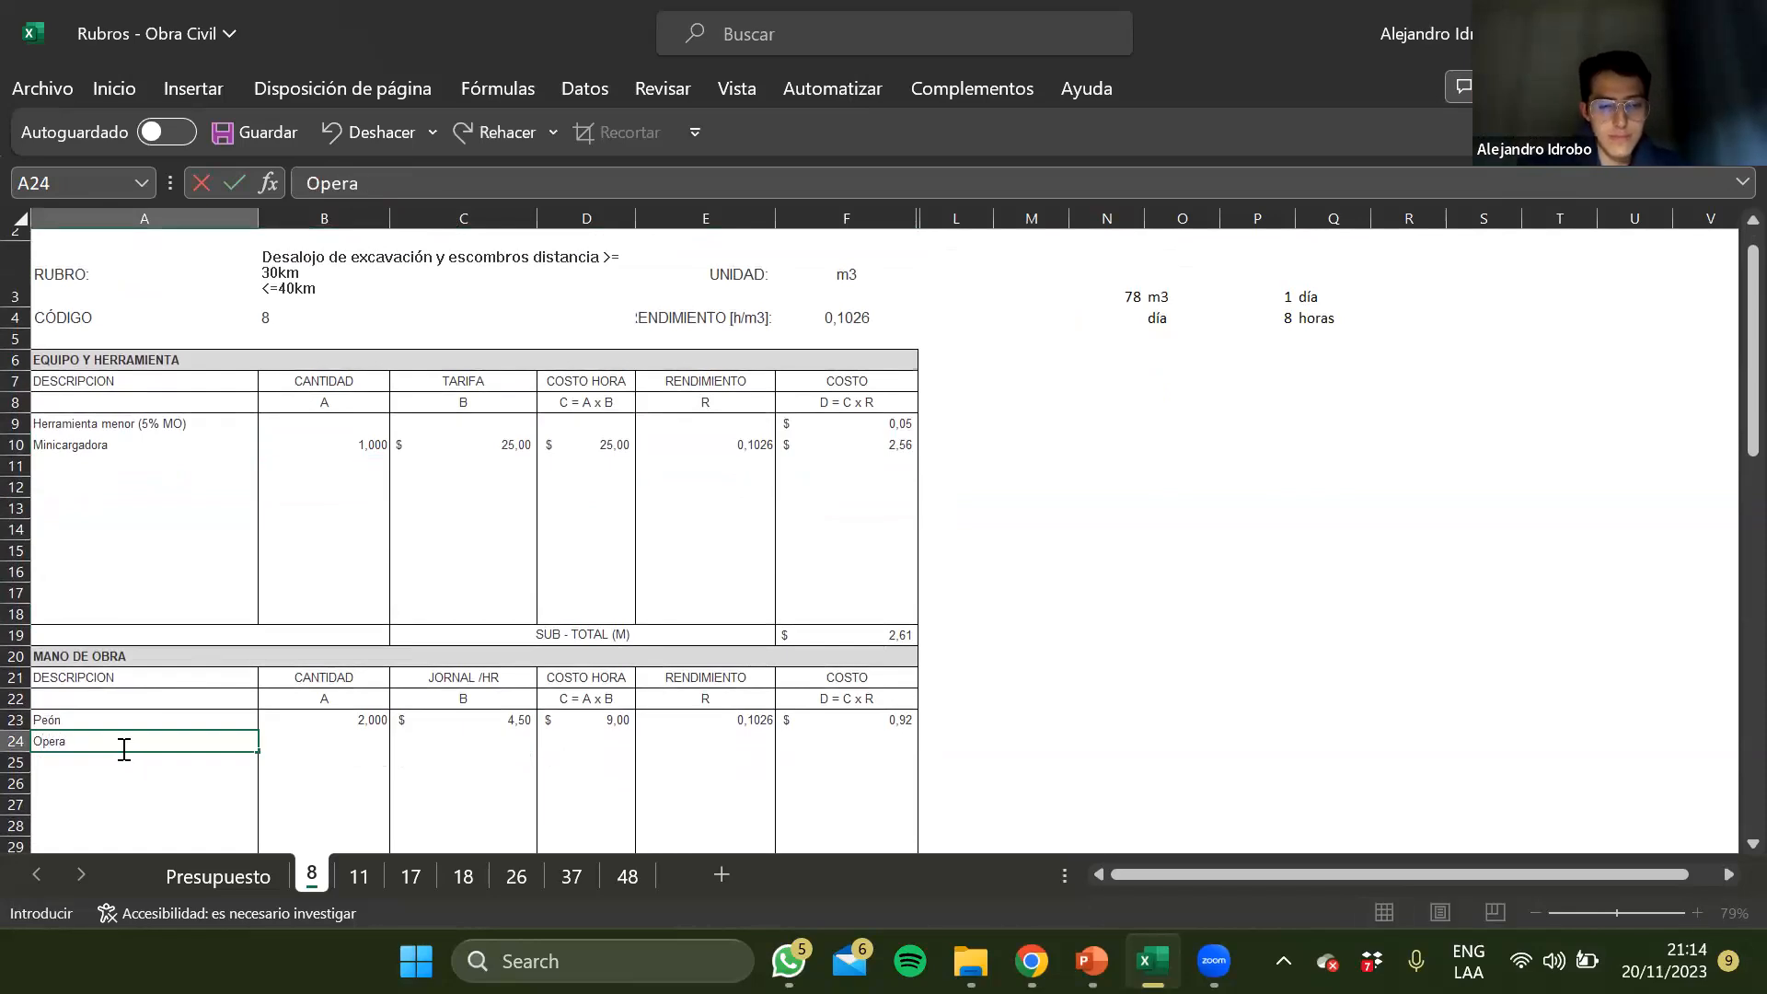
text(dor de minicar)
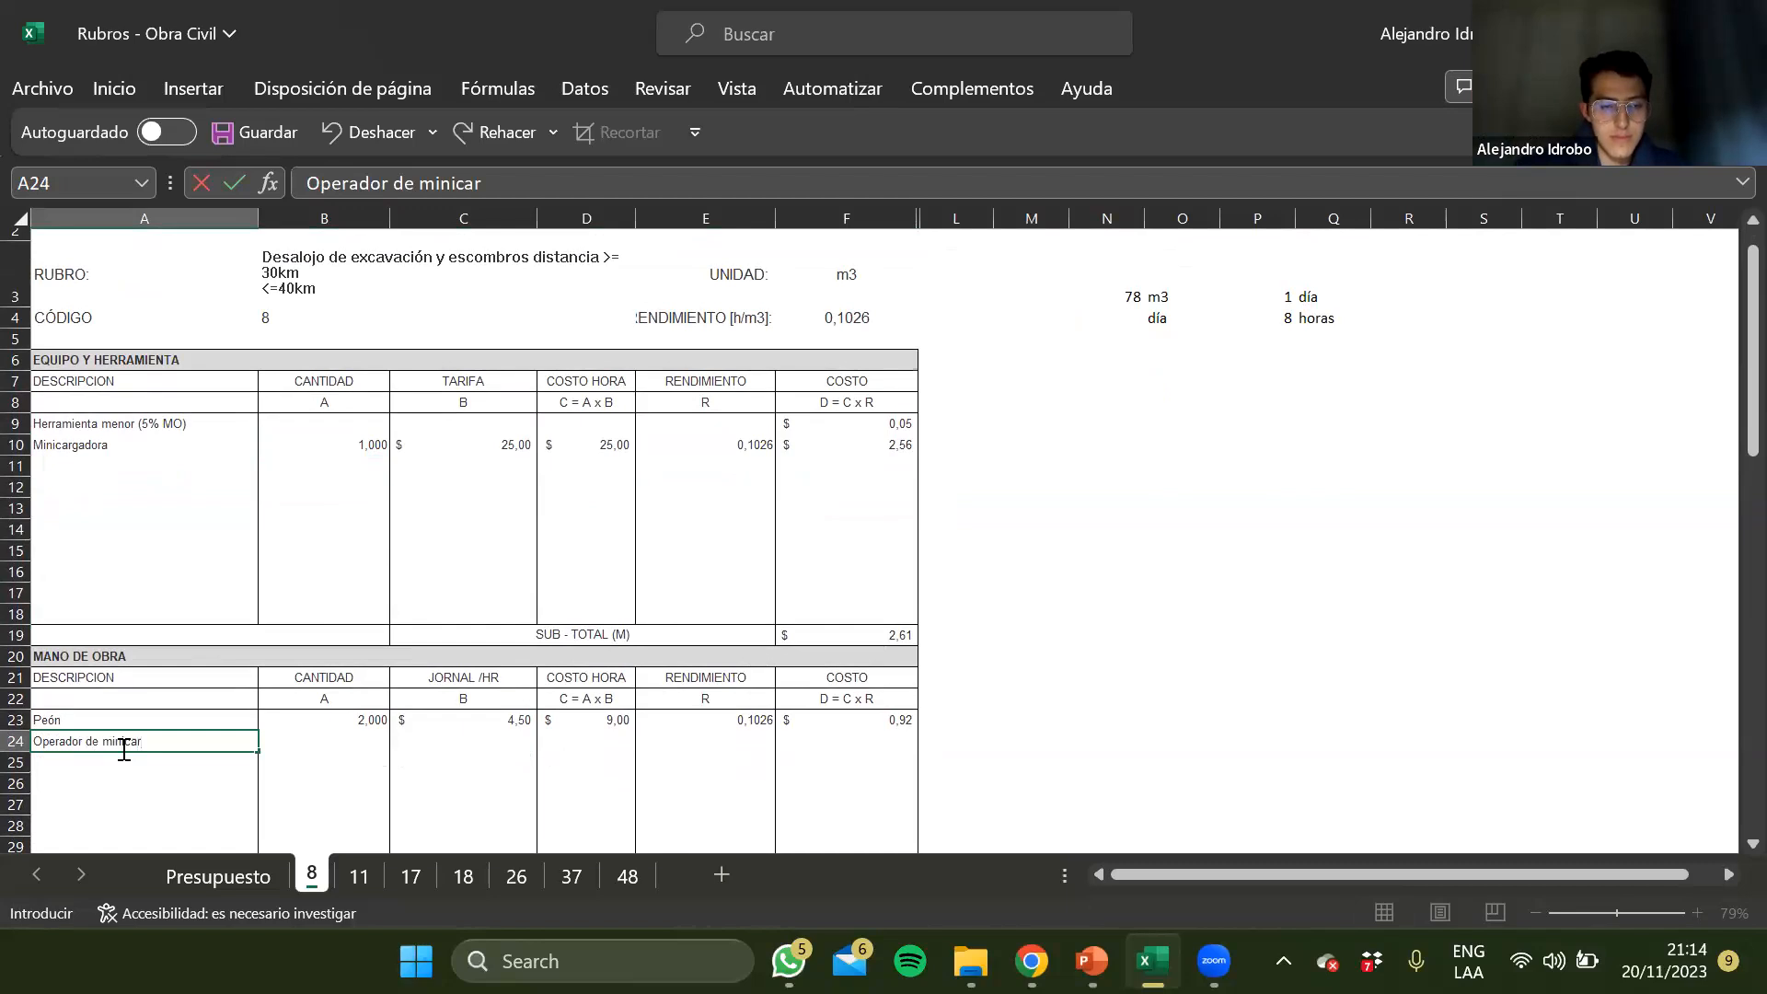
text(gadora)
key(Return)
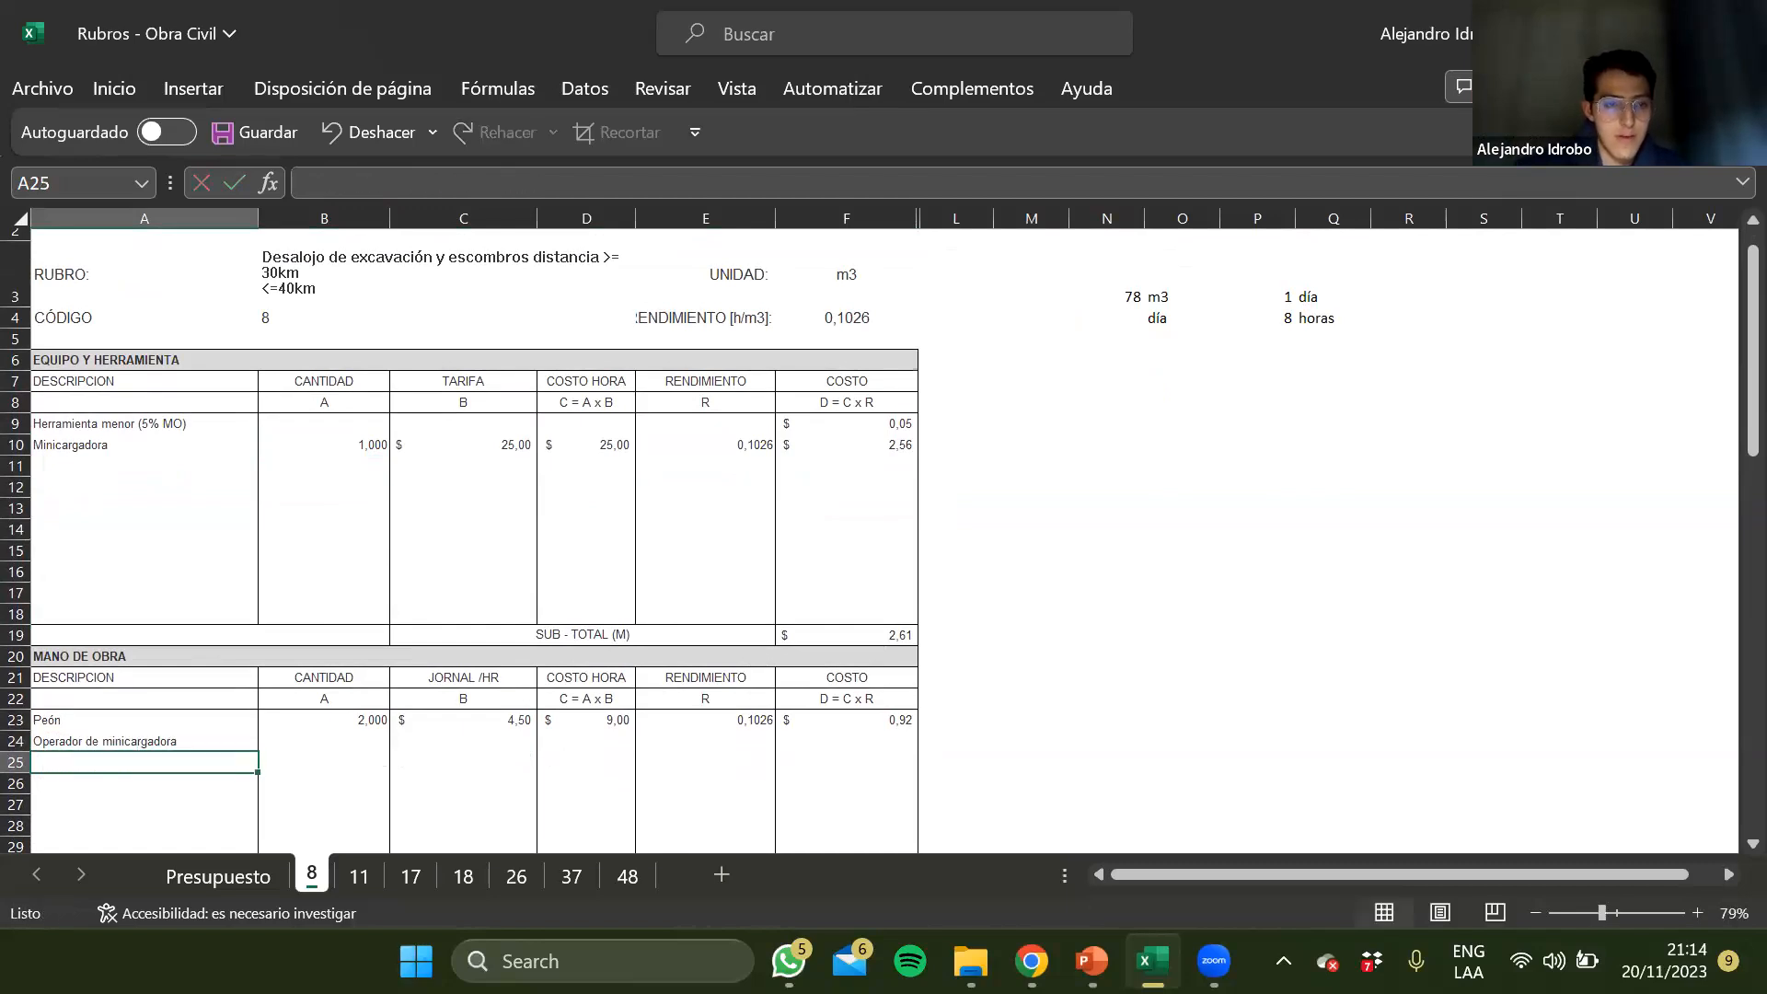
Give the Operador de minicargadora row a quantity of 1 and an hourly wage of 4,78
key(Up)
key(Right)
text(1)
key(Right)
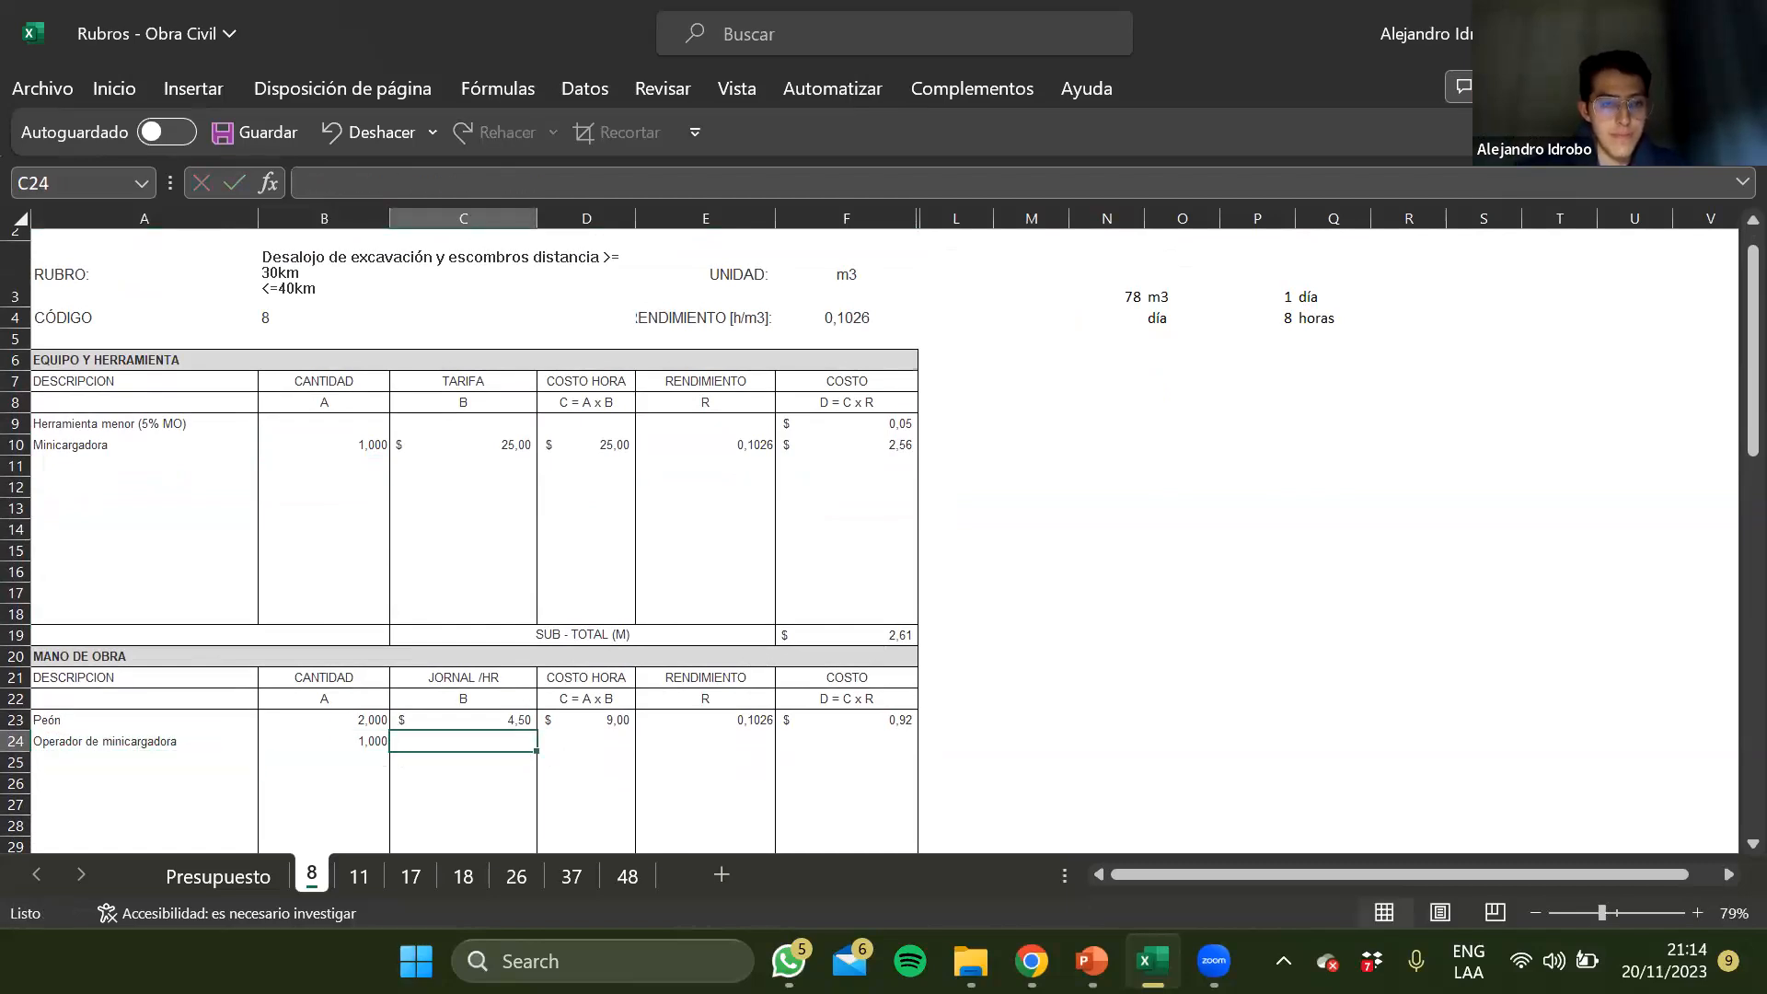
text(4,78)
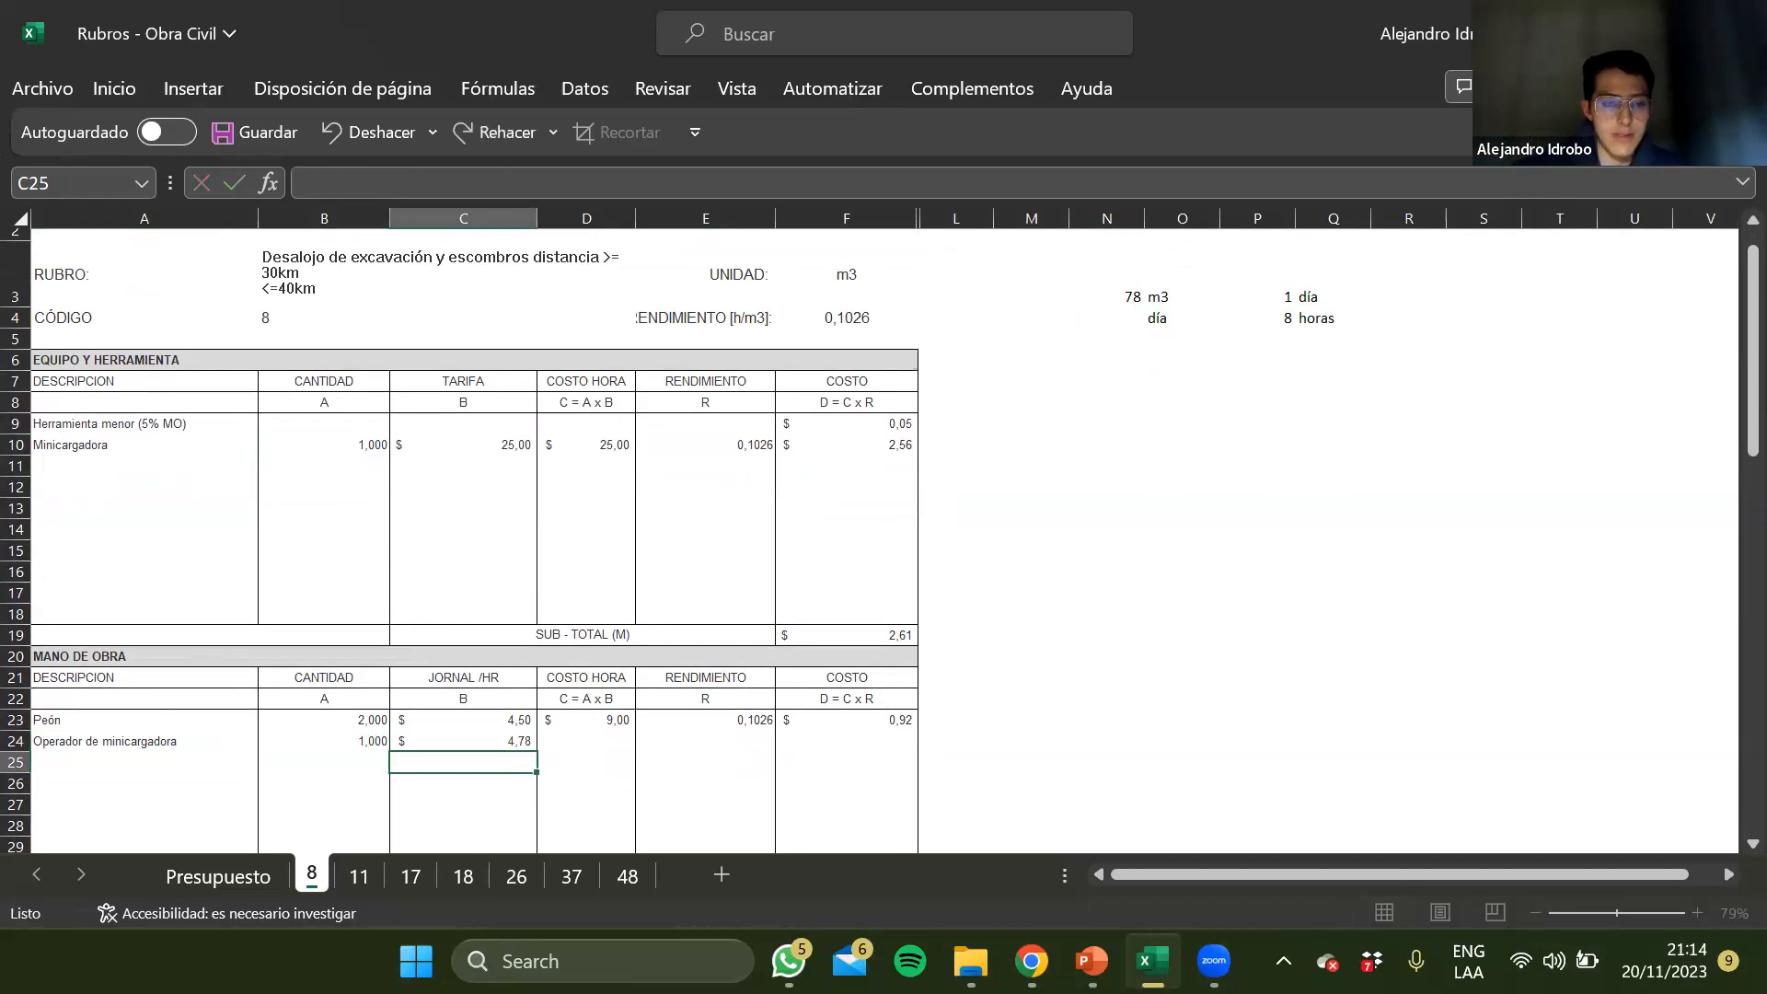
key(Return)
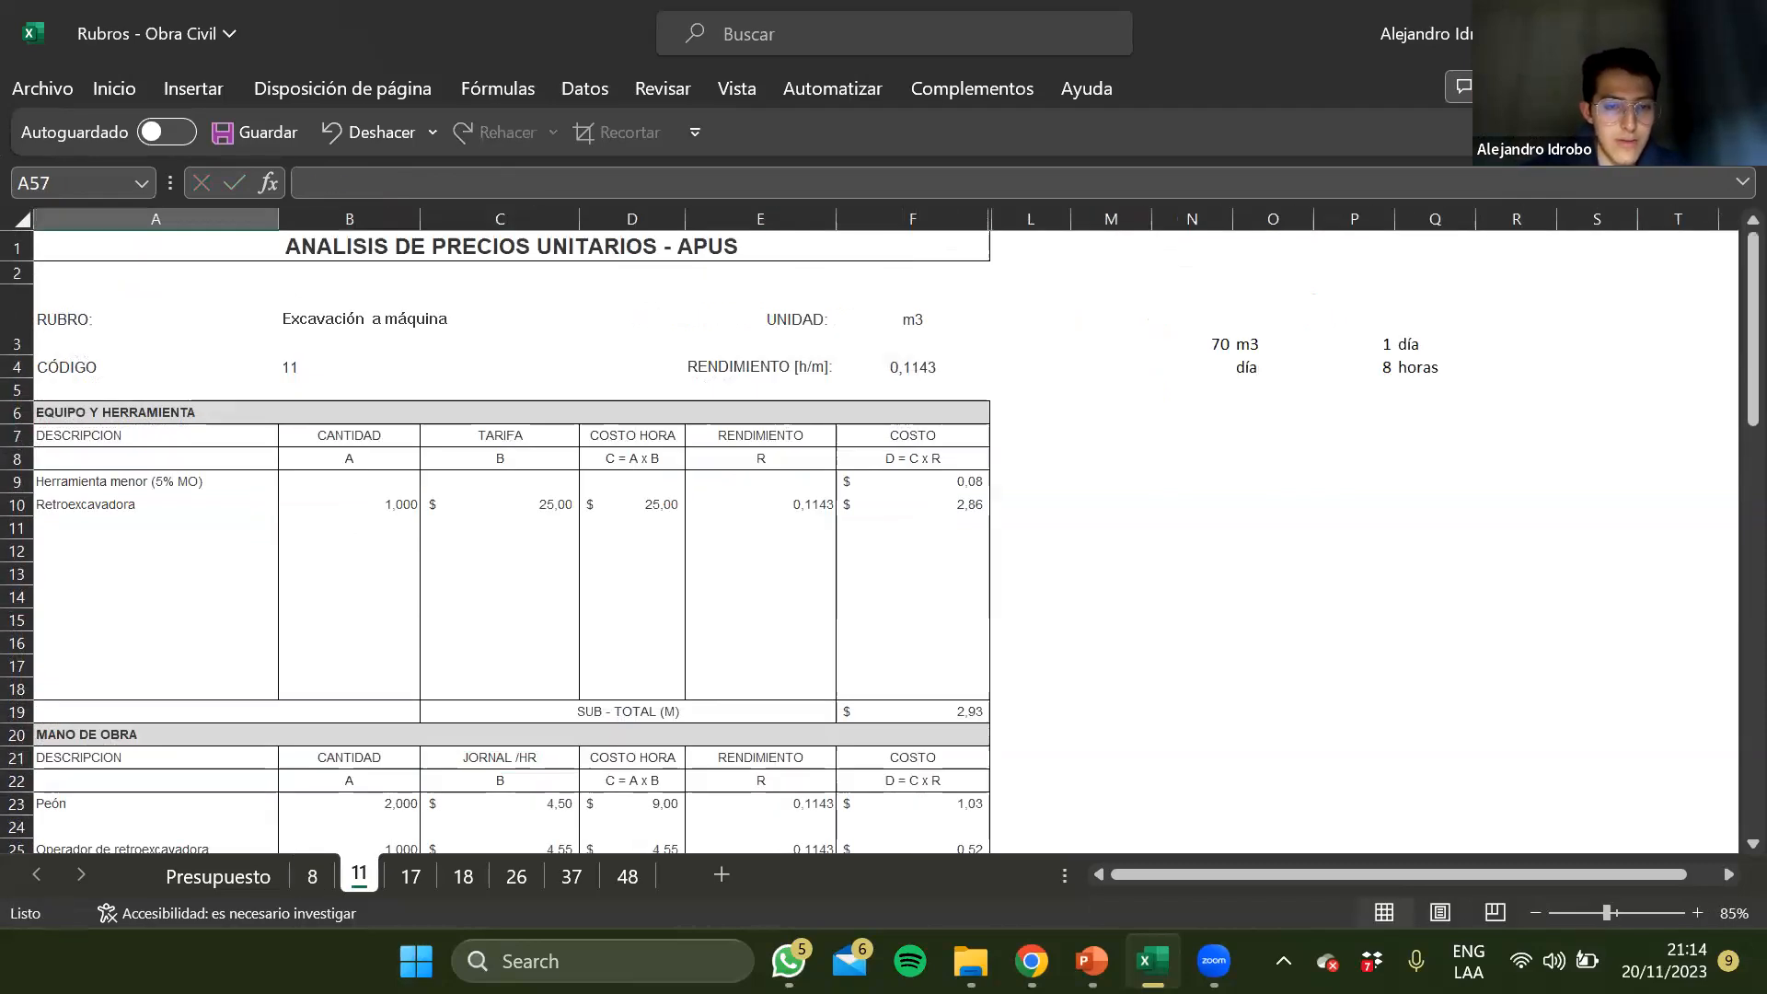
Check the hourly wage of the Operador de retroexcavadora on sheet 11 and return to sheet 8
scroll(249, 698, down, 1)
key(ctrl+Page_Up)
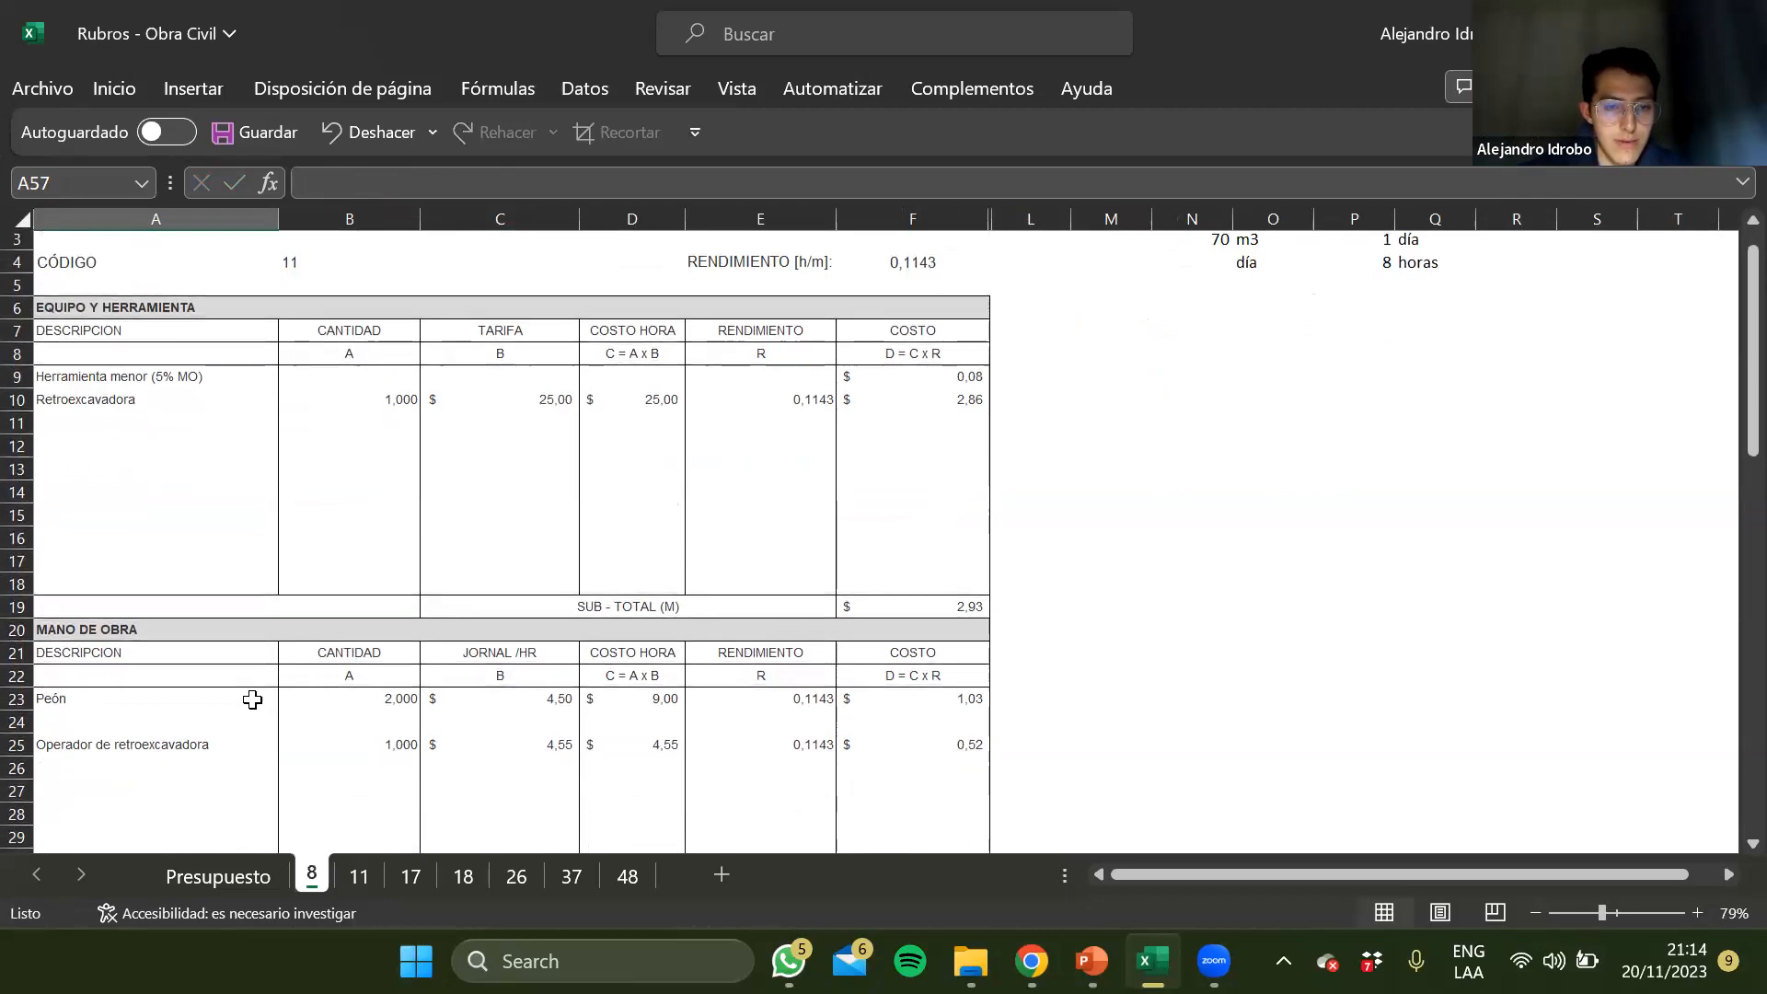
Set the hourly wage of the Operador de minicargadora to 4,55 in C24
click(488, 733)
text(4,55)
key(Return)
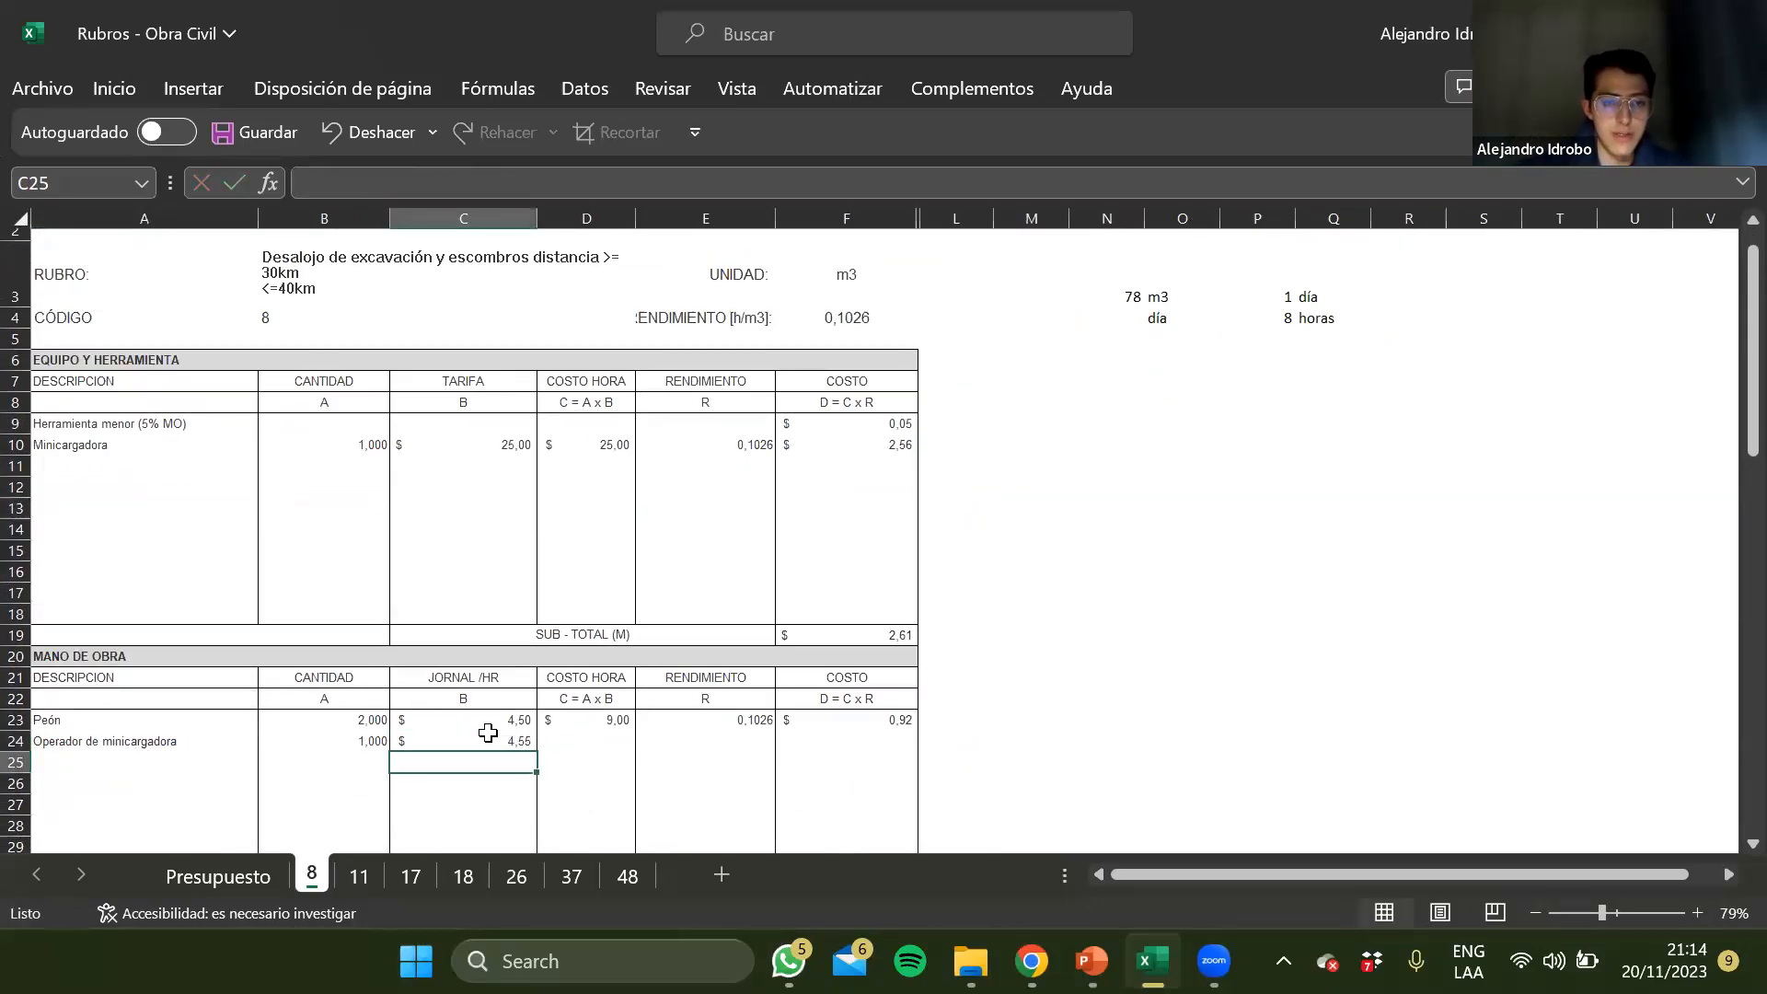
Copy the Costo hora formula from the Peón row to the Operador de minicargadora row in D24
key(Up)
key(Up)
key(Right)
key(ctrl+c)
key(Down)
key(ctrl+v)
key(Left)
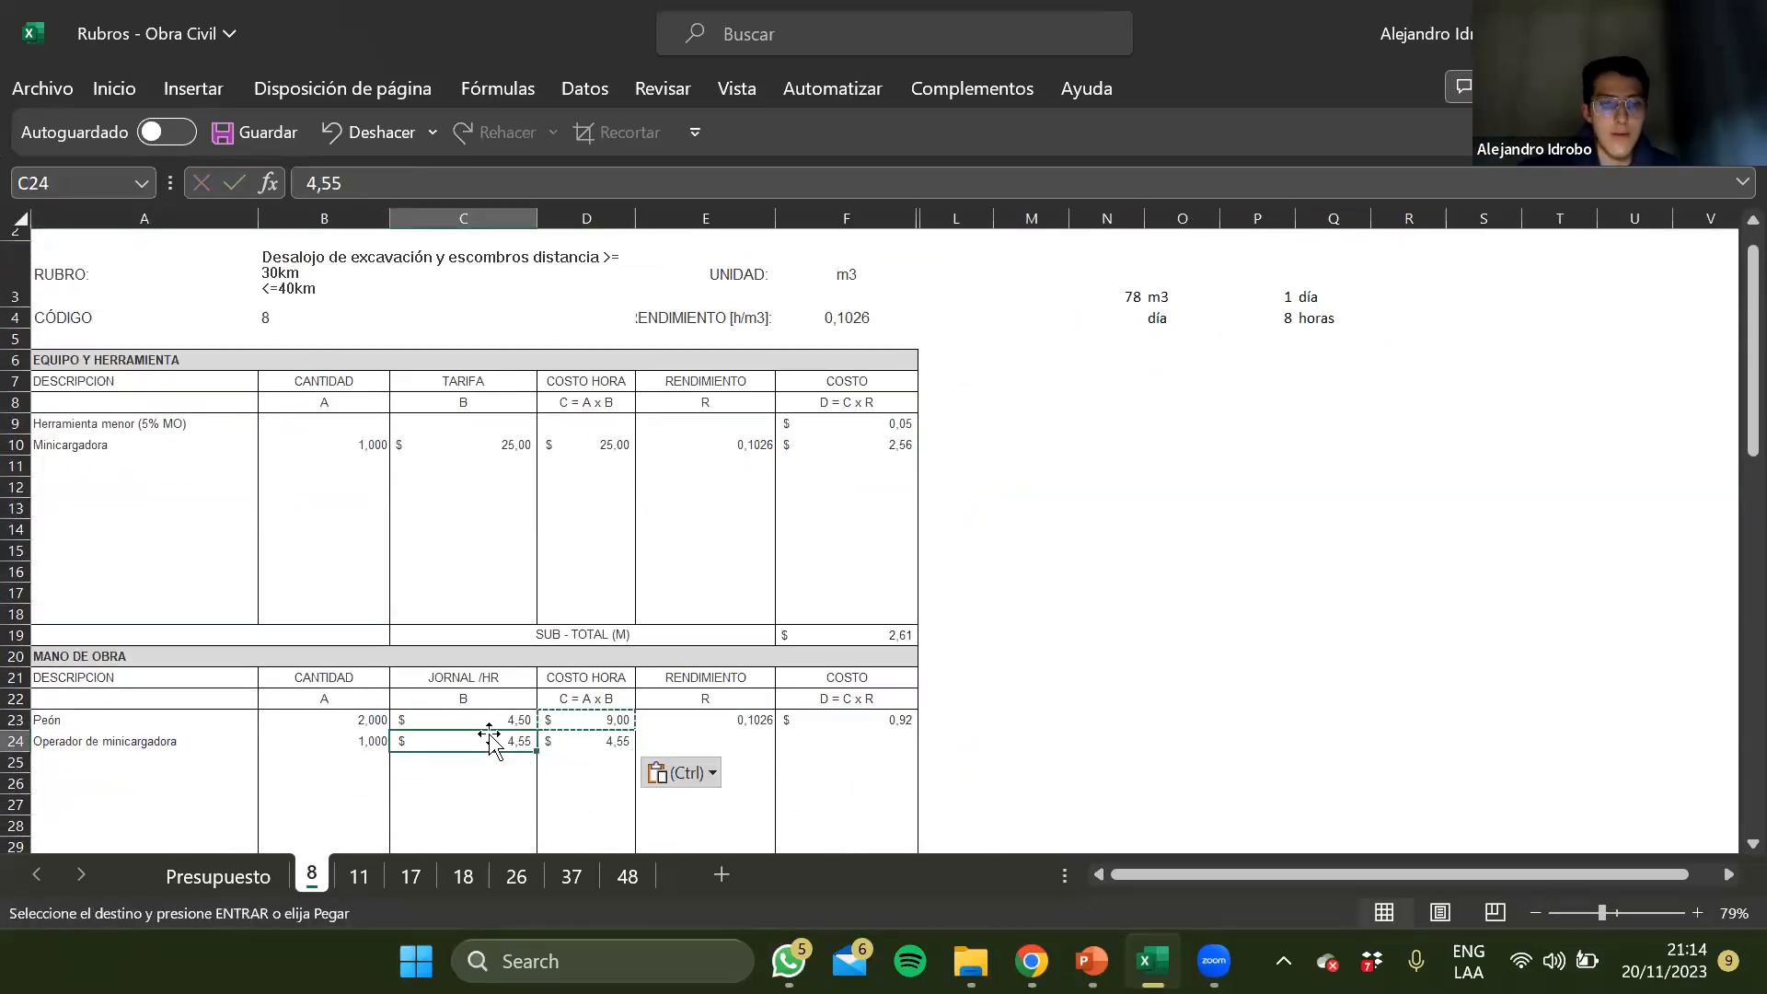
key(Up)
key(Up)
key(Up)
key(Escape)
key(Down)
key(Down)
key(Down)
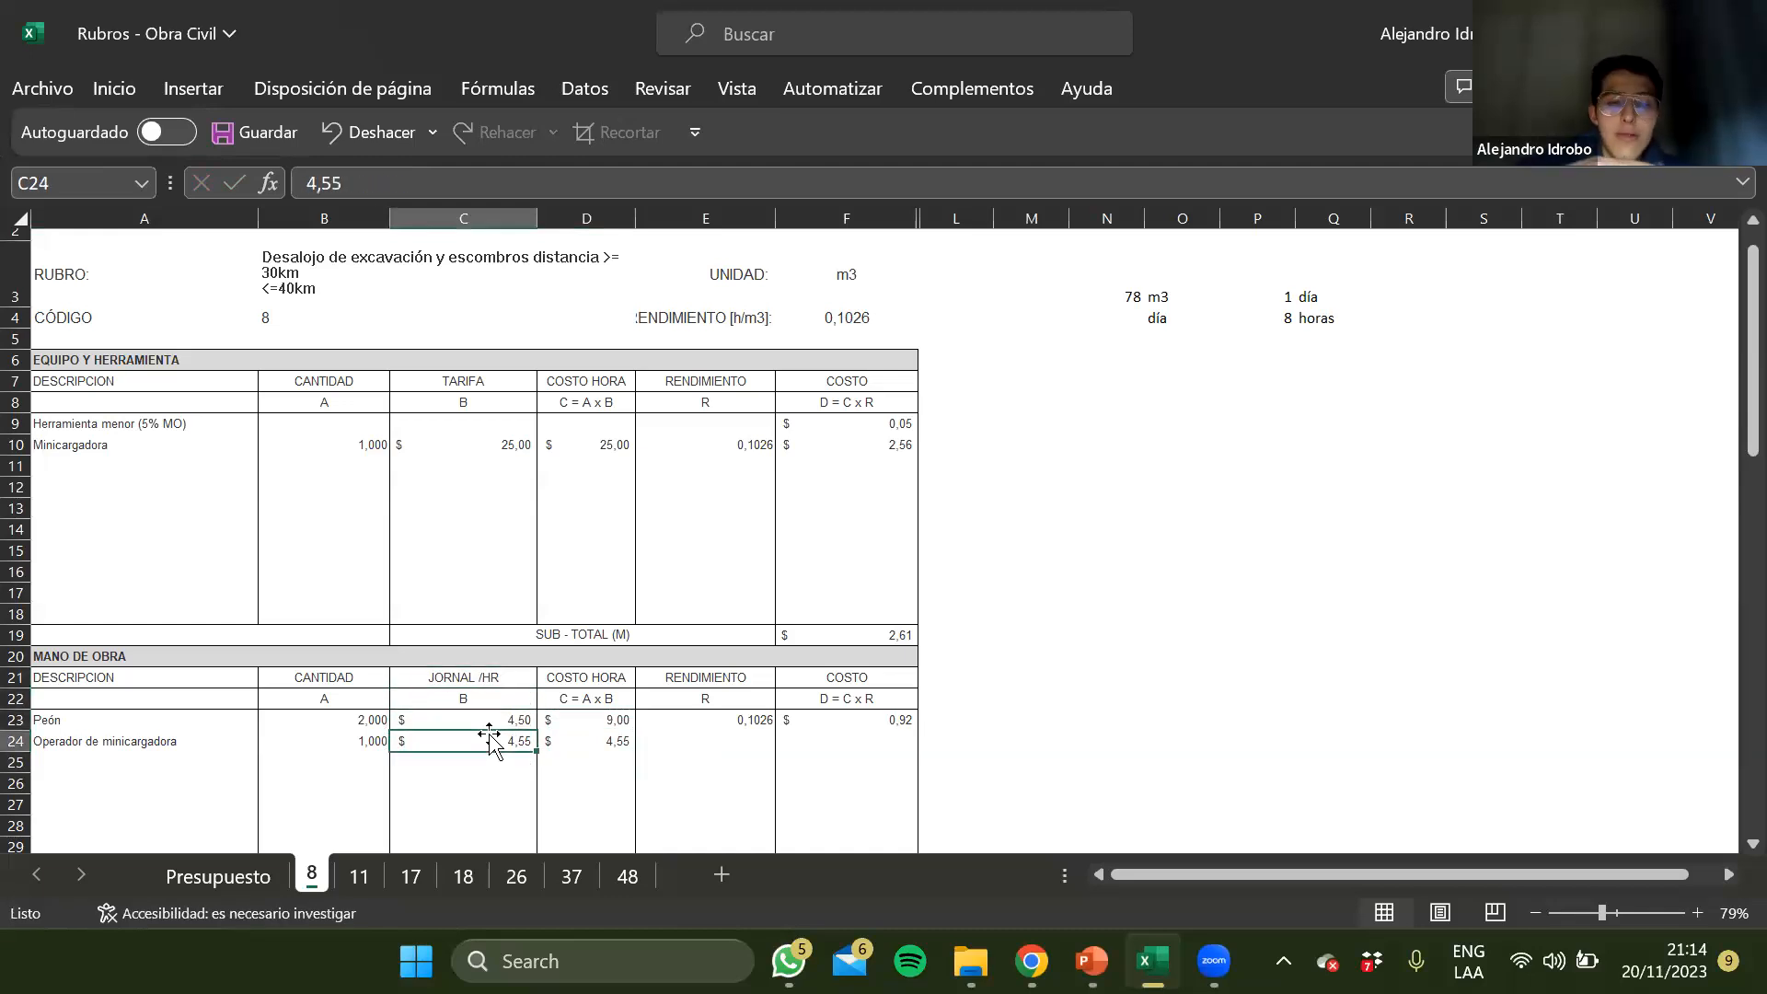
scroll(491, 737, down, 1)
click(517, 727)
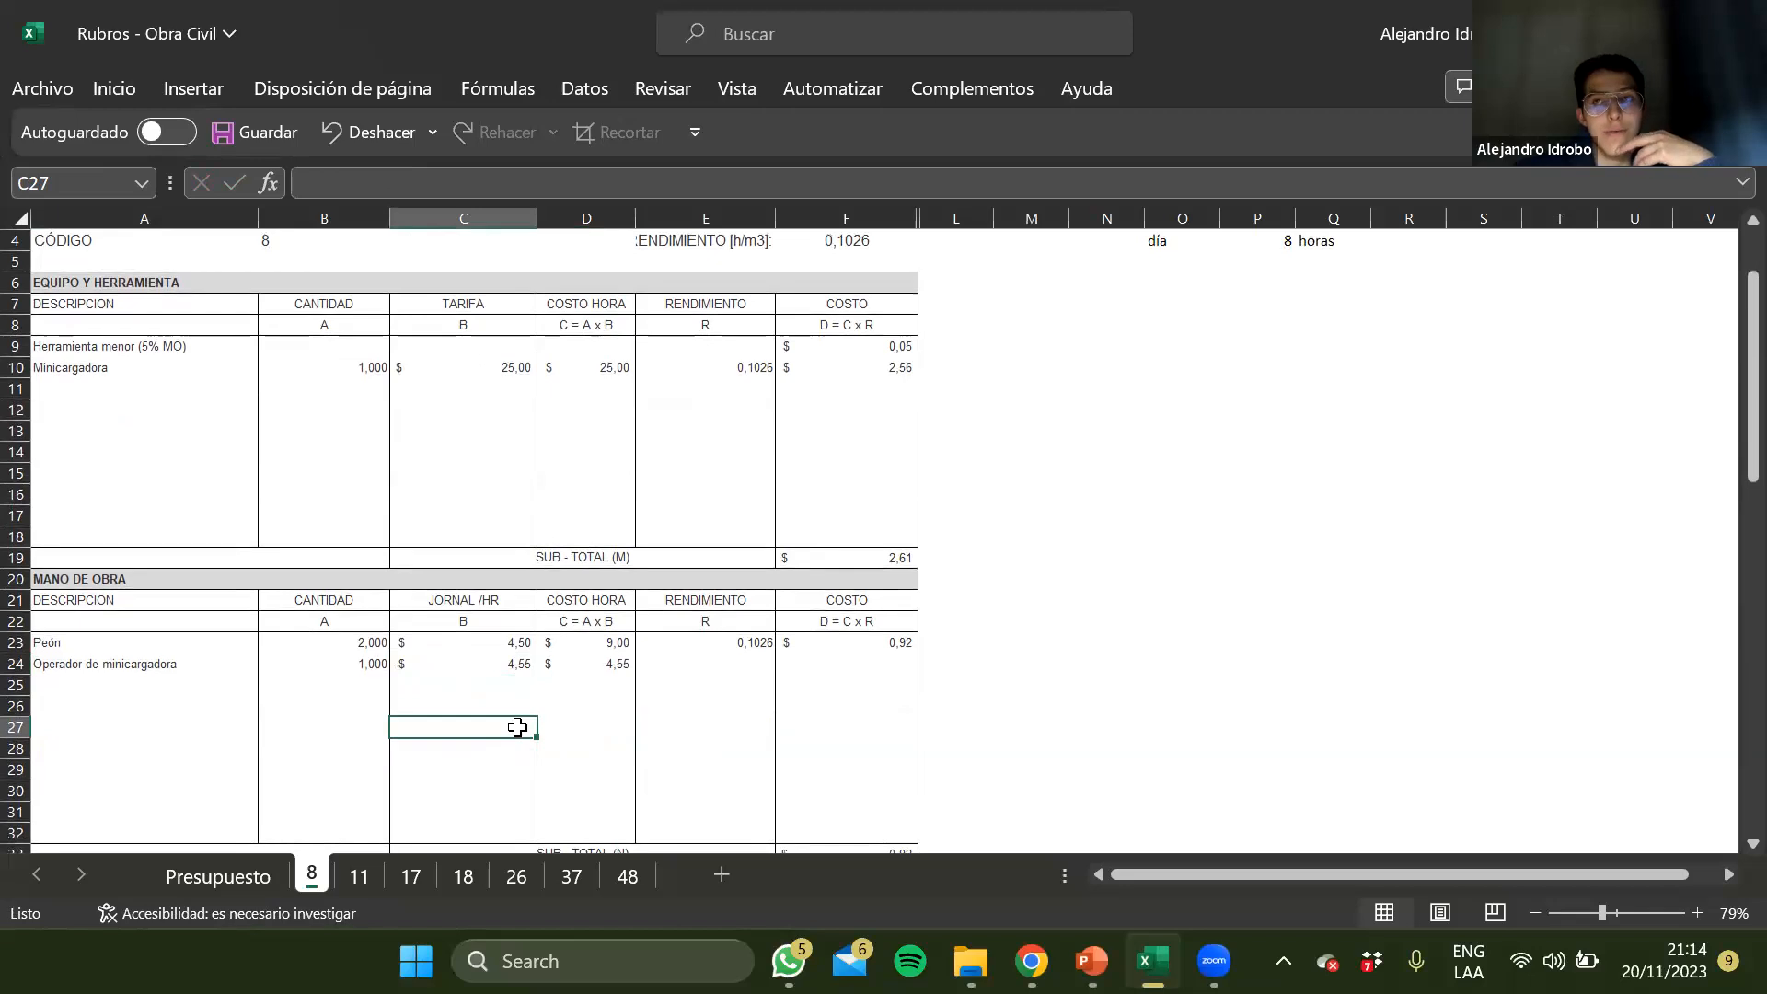
key(Up)
key(Up)
key(Up)
key(Up)
key(Up)
key(Up)
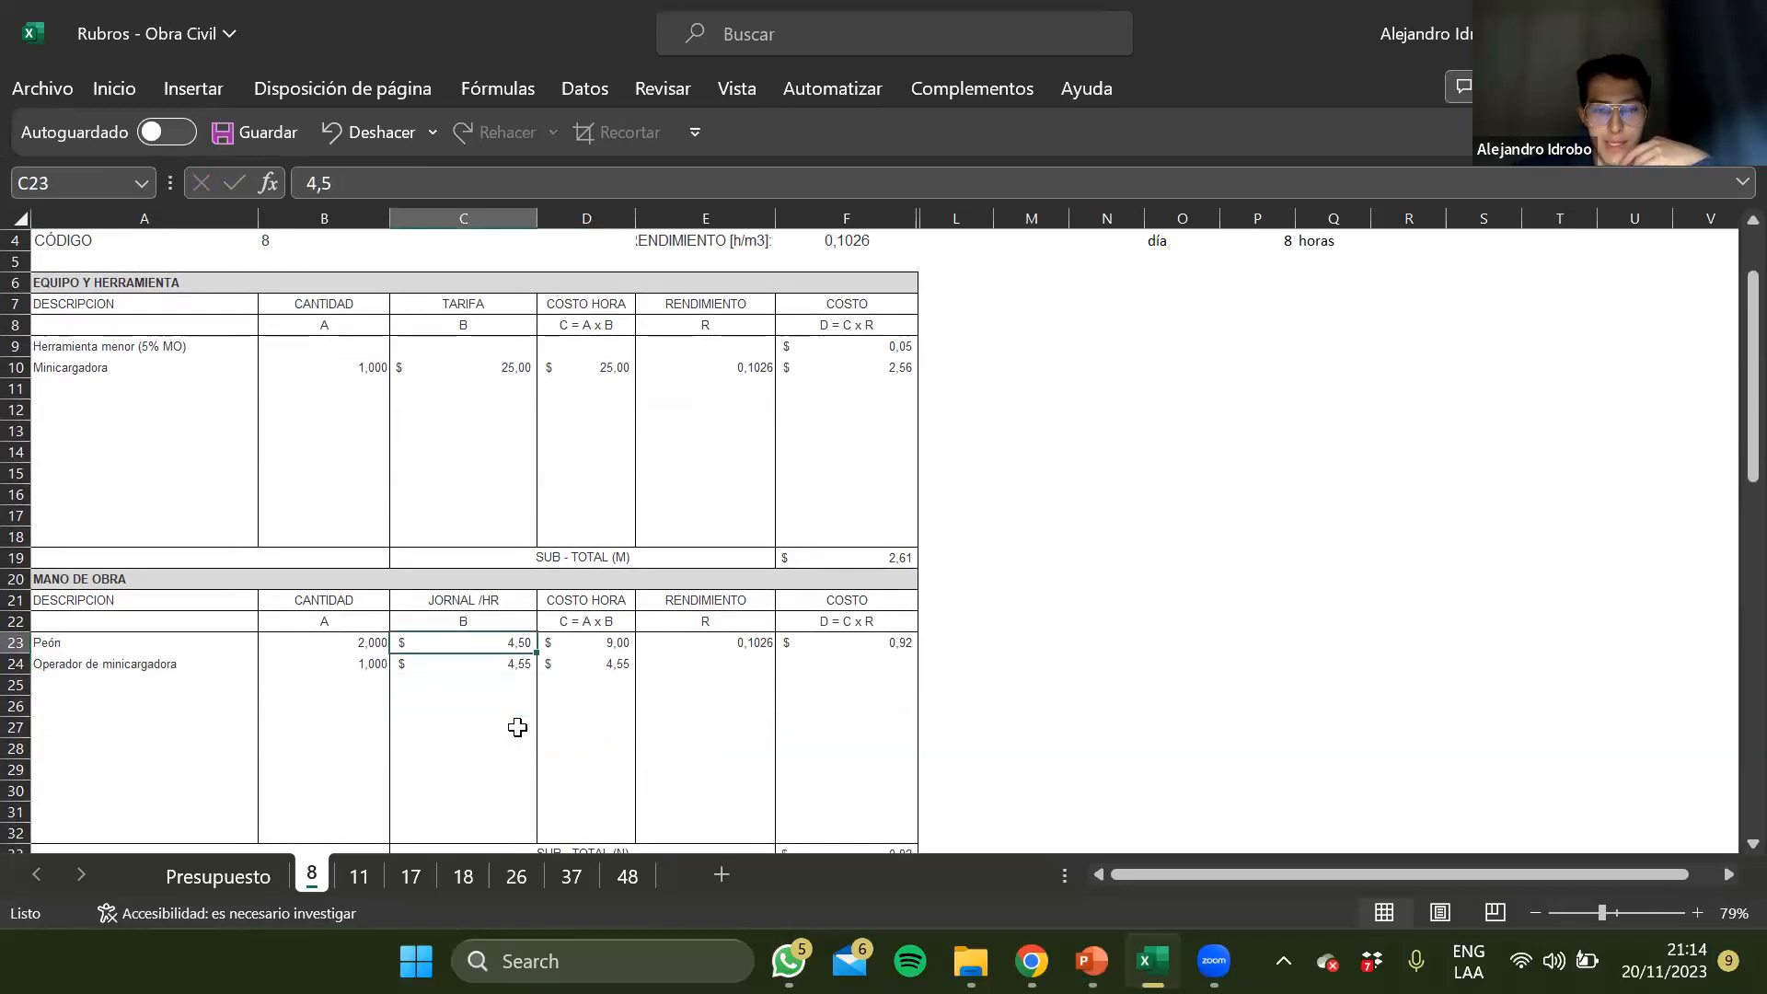
key(Left)
key(Left)
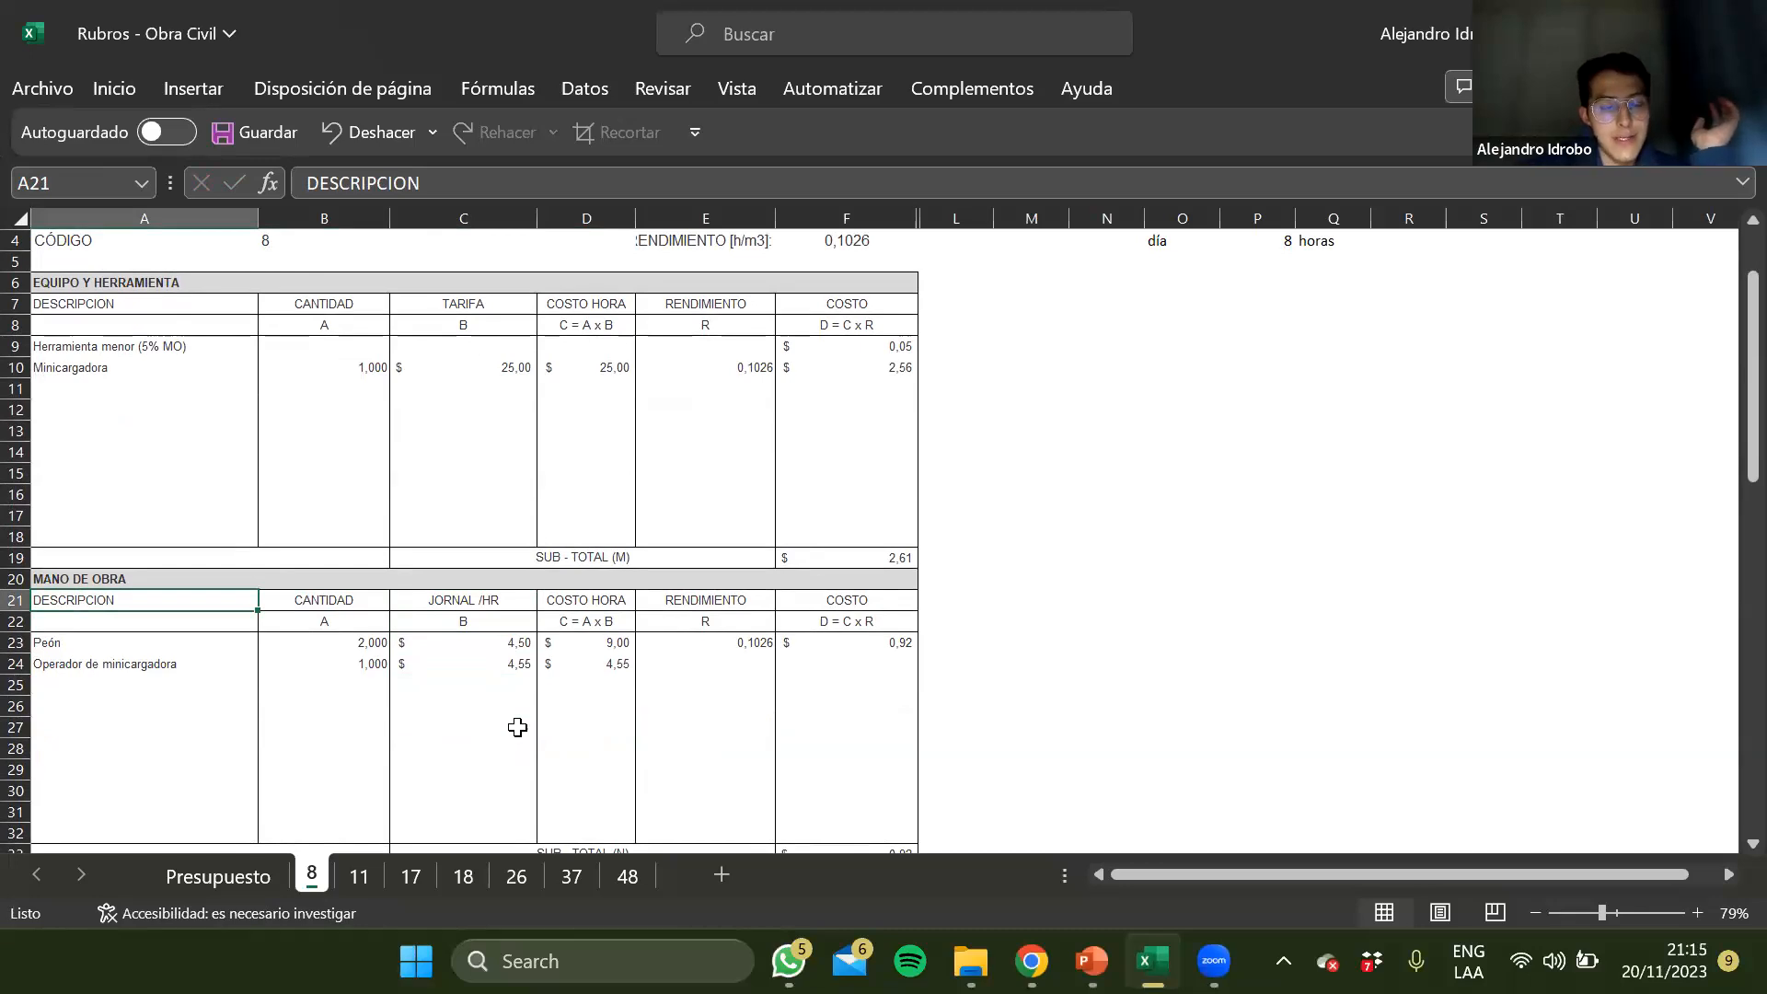
key(Down)
key(Down)
key(Down)
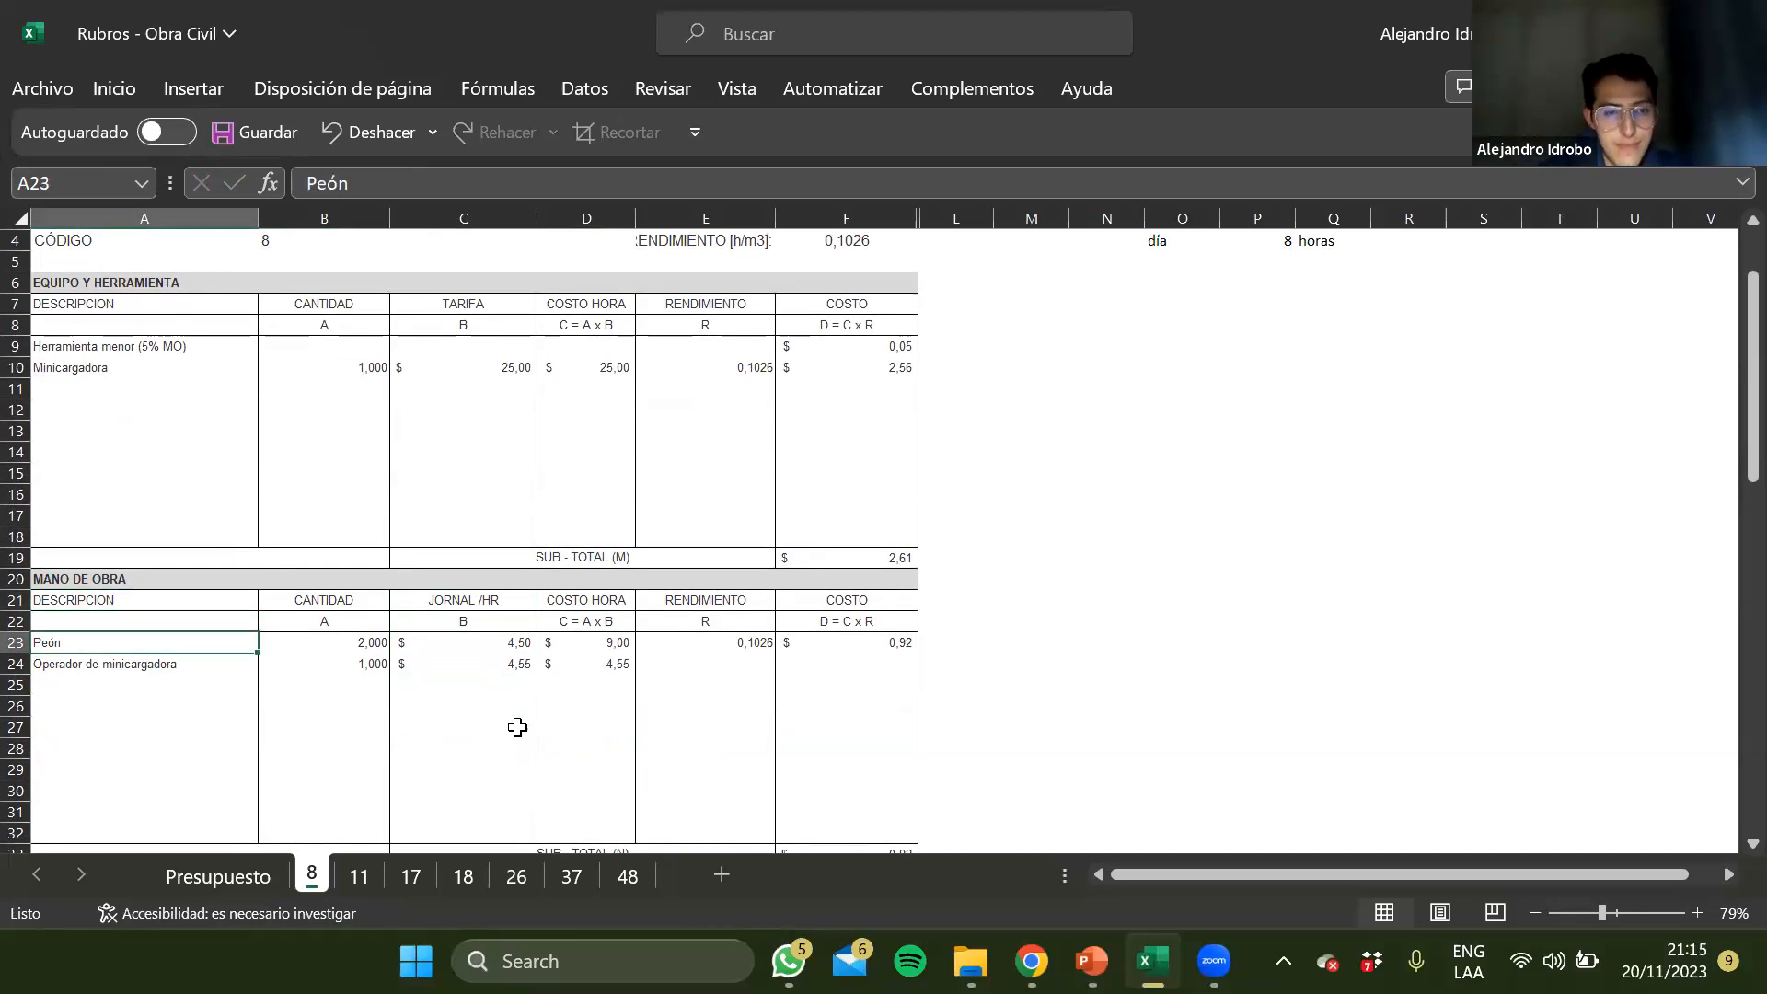
Copy the Rendimiento reference from the Peón row to the Operador de minicargadora row in E24
key(Right)
key(Right)
Copy the Costo formula from the Peón row to the Operador de minicargadora row in F24
key(Right)
key(Right)
key(Up)
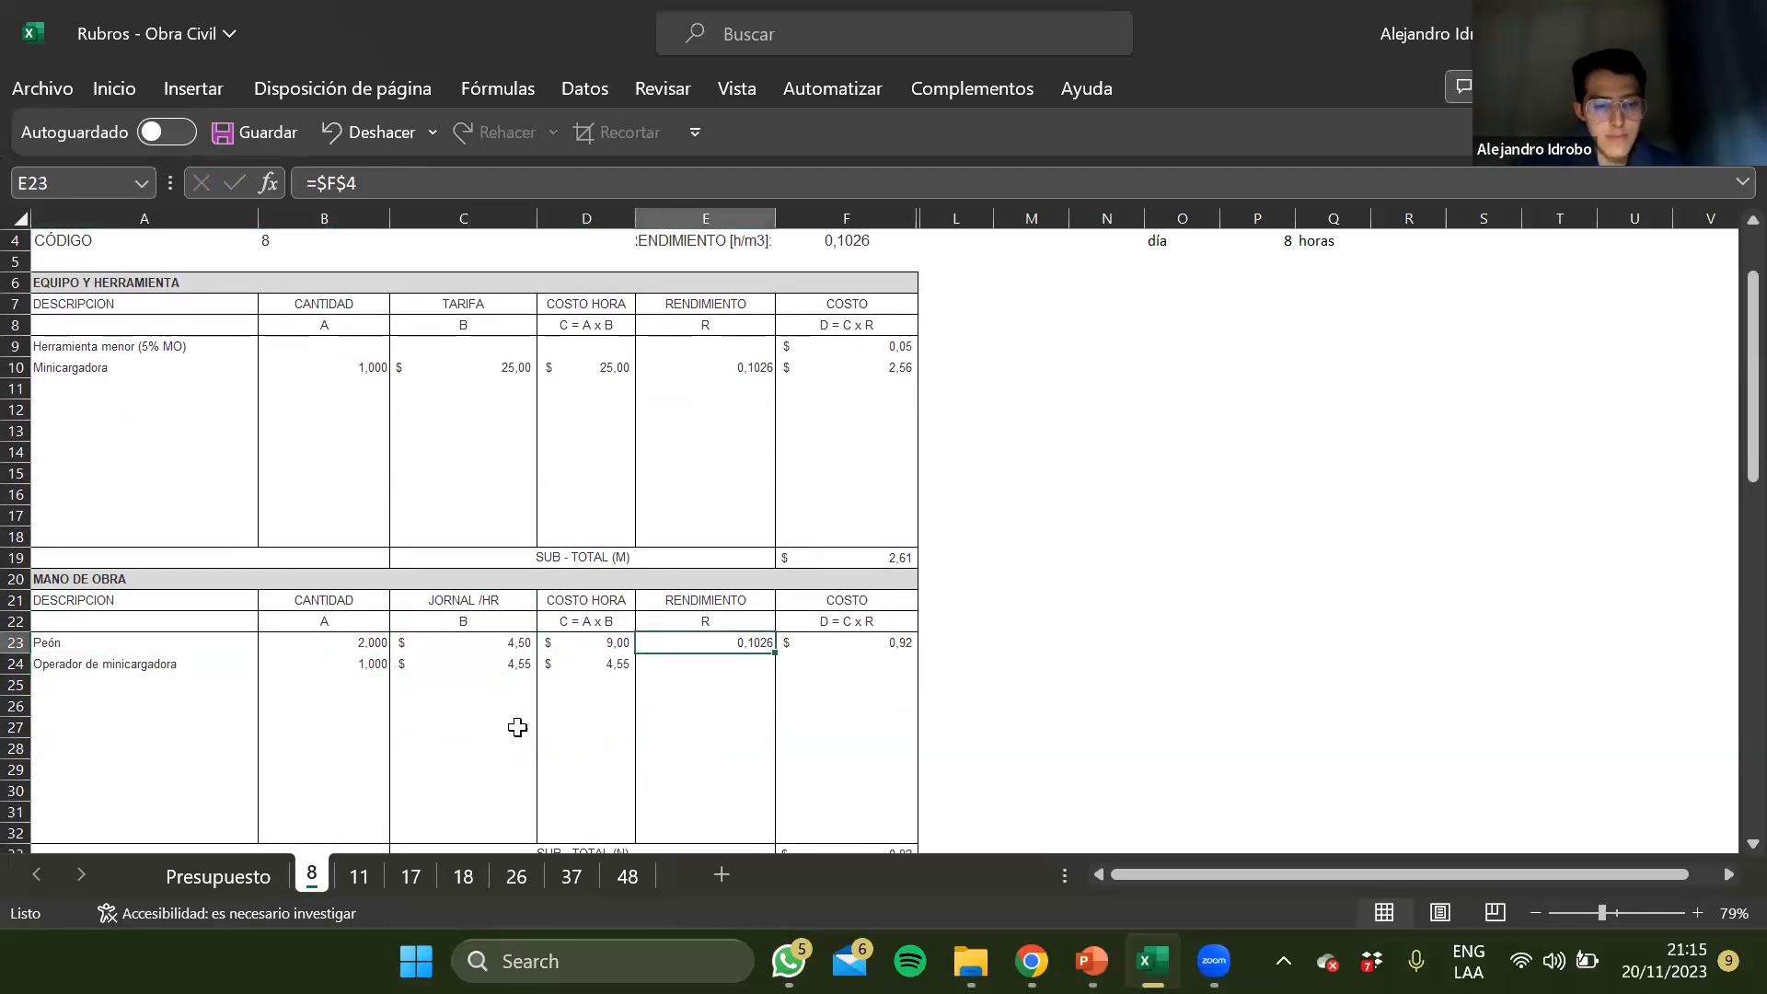
key(ctrl+c)
key(Down)
key(ctrl+v)
key(Up)
key(Right)
key(ctrl+c)
key(Down)
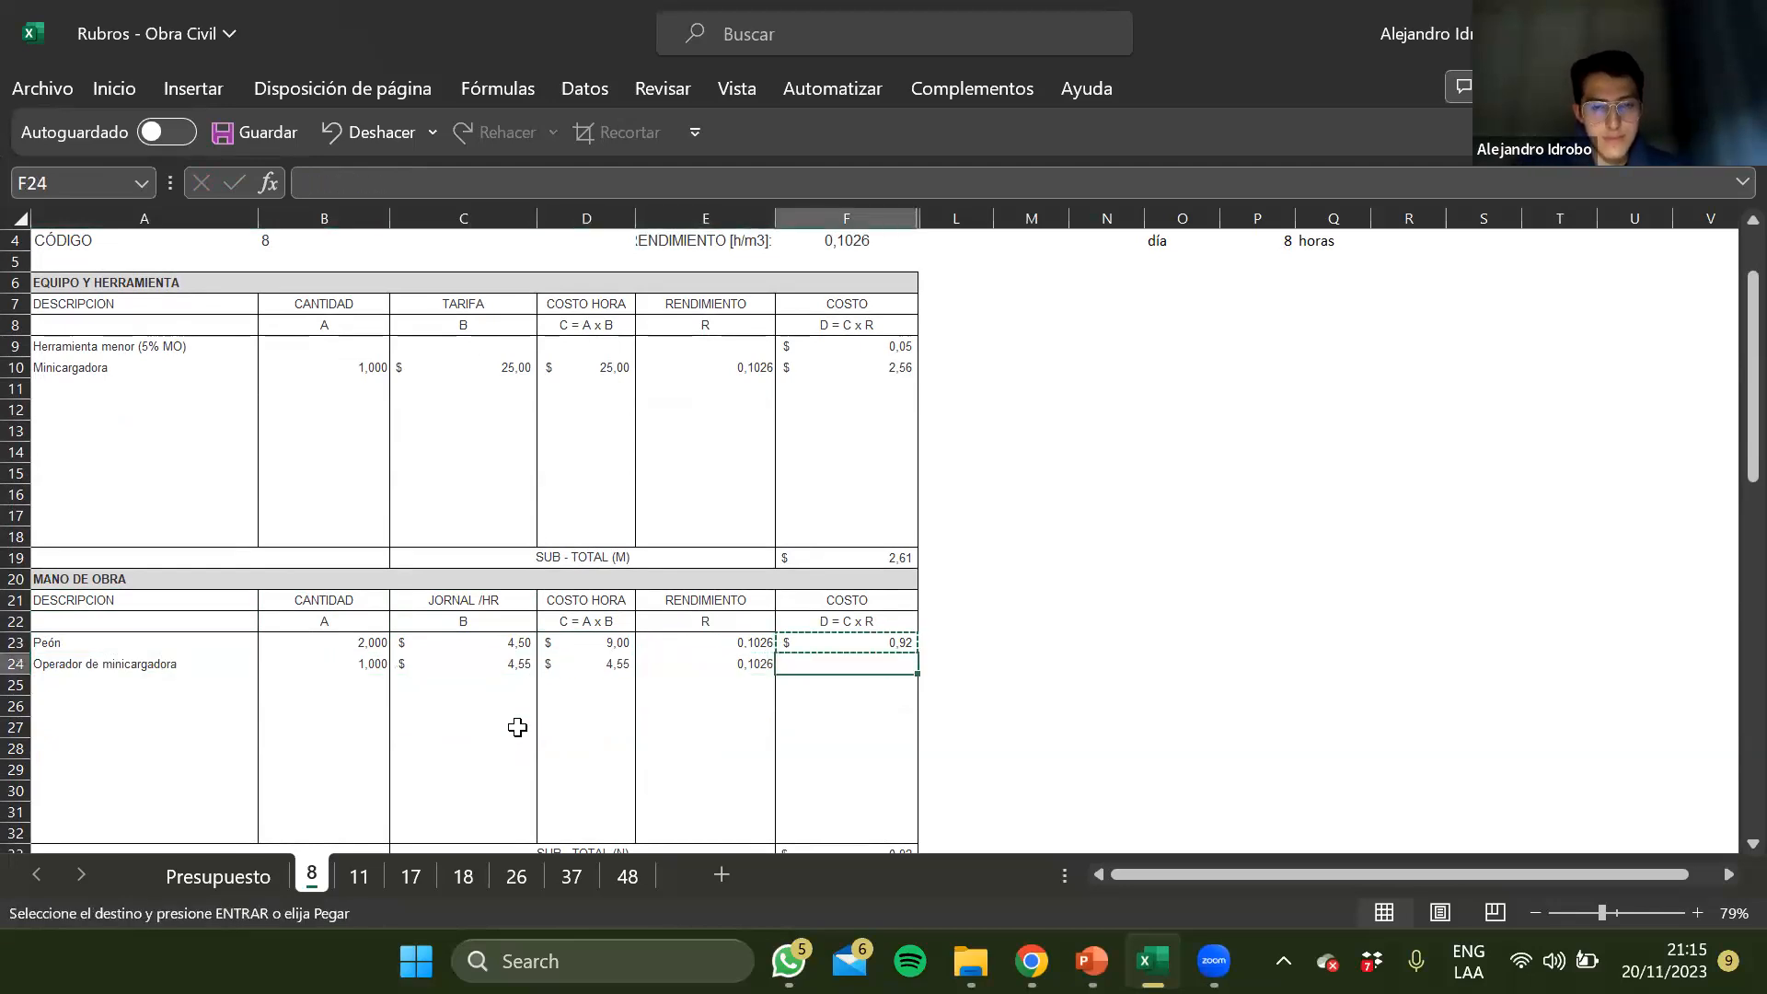
key(ctrl+v)
key(Up)
key(Left)
key(Right)
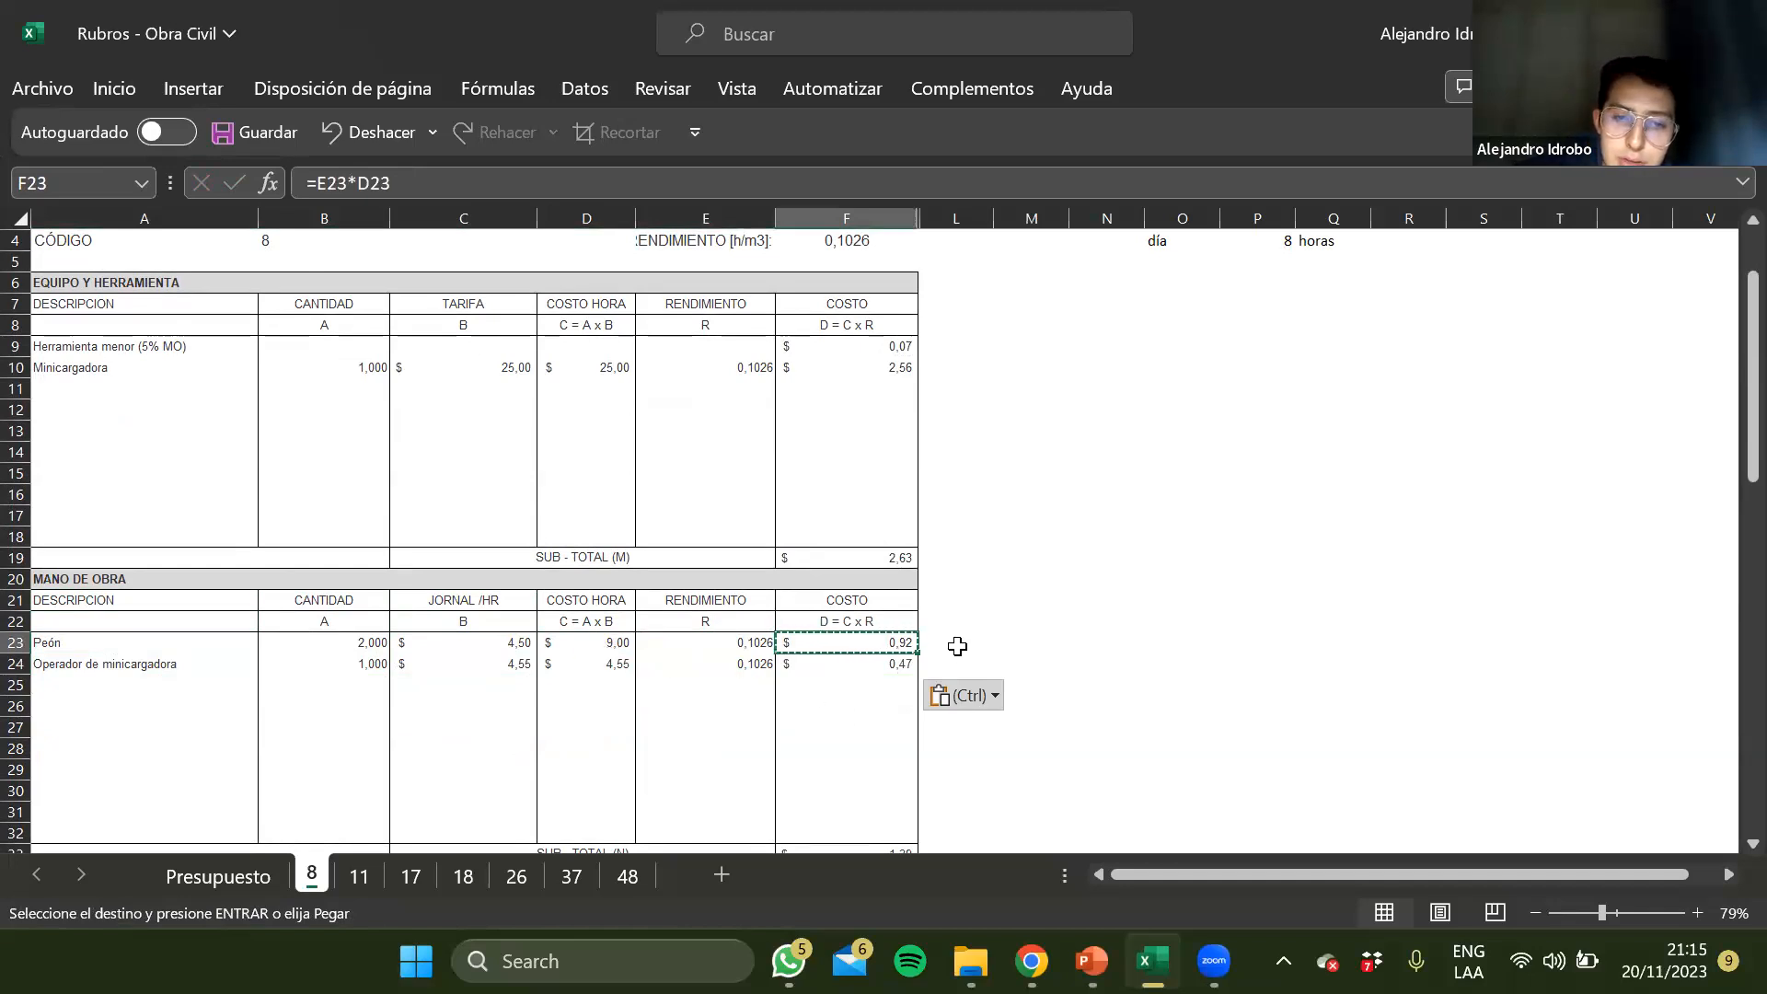
click(859, 685)
key(Escape)
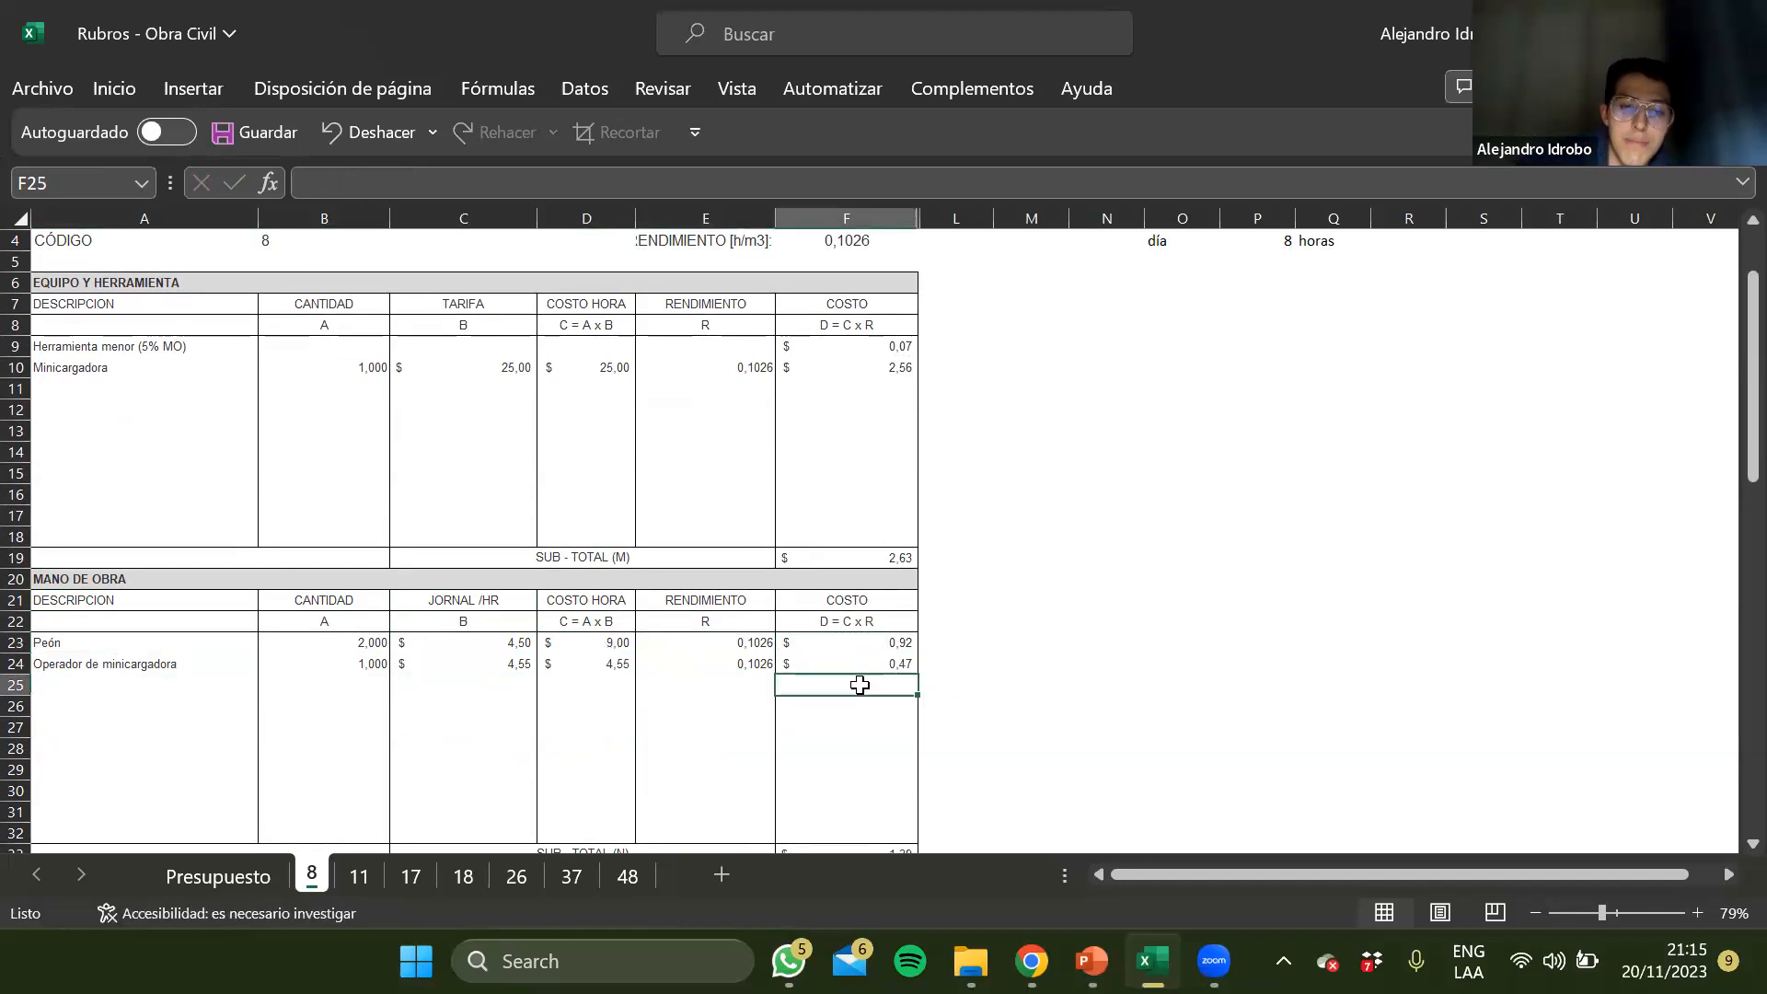
Compare the Ticket de desalojo de escombrera entry in Materiales with the rubro description at the top of sheet 8
scroll(860, 685, down, 1)
click(864, 749)
scroll(828, 745, down, 4)
click(348, 689)
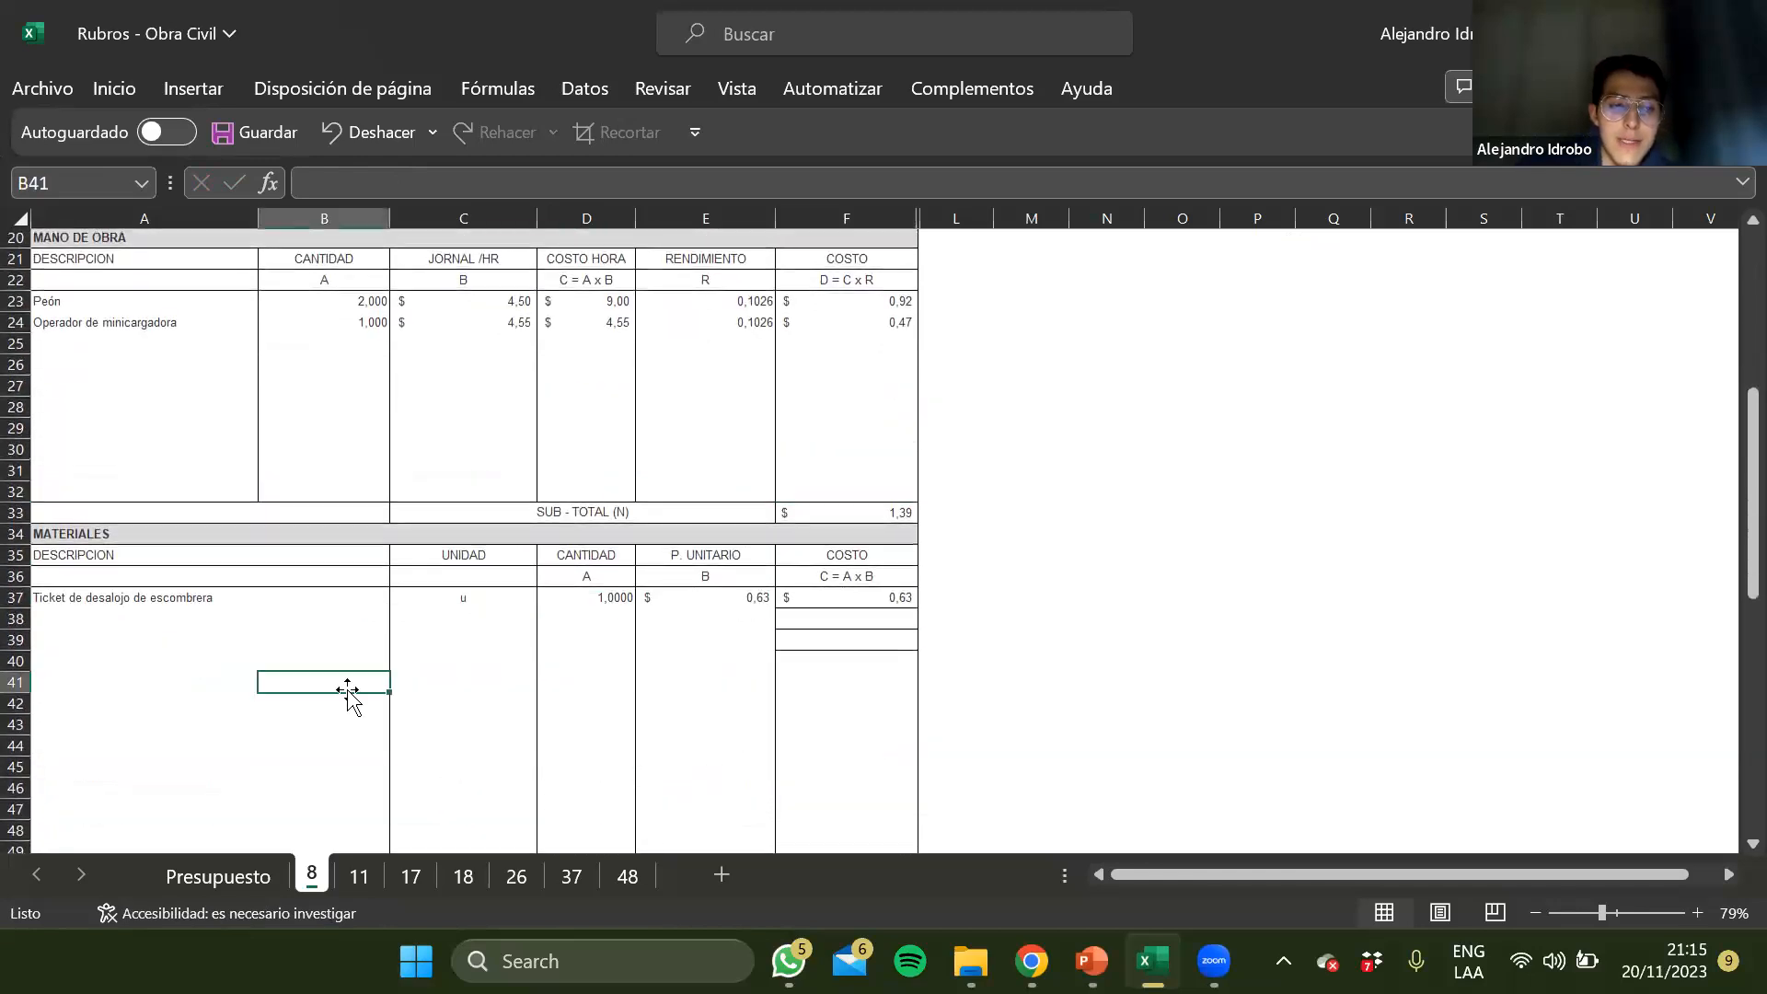
click(152, 598)
scroll(230, 710, up, 6)
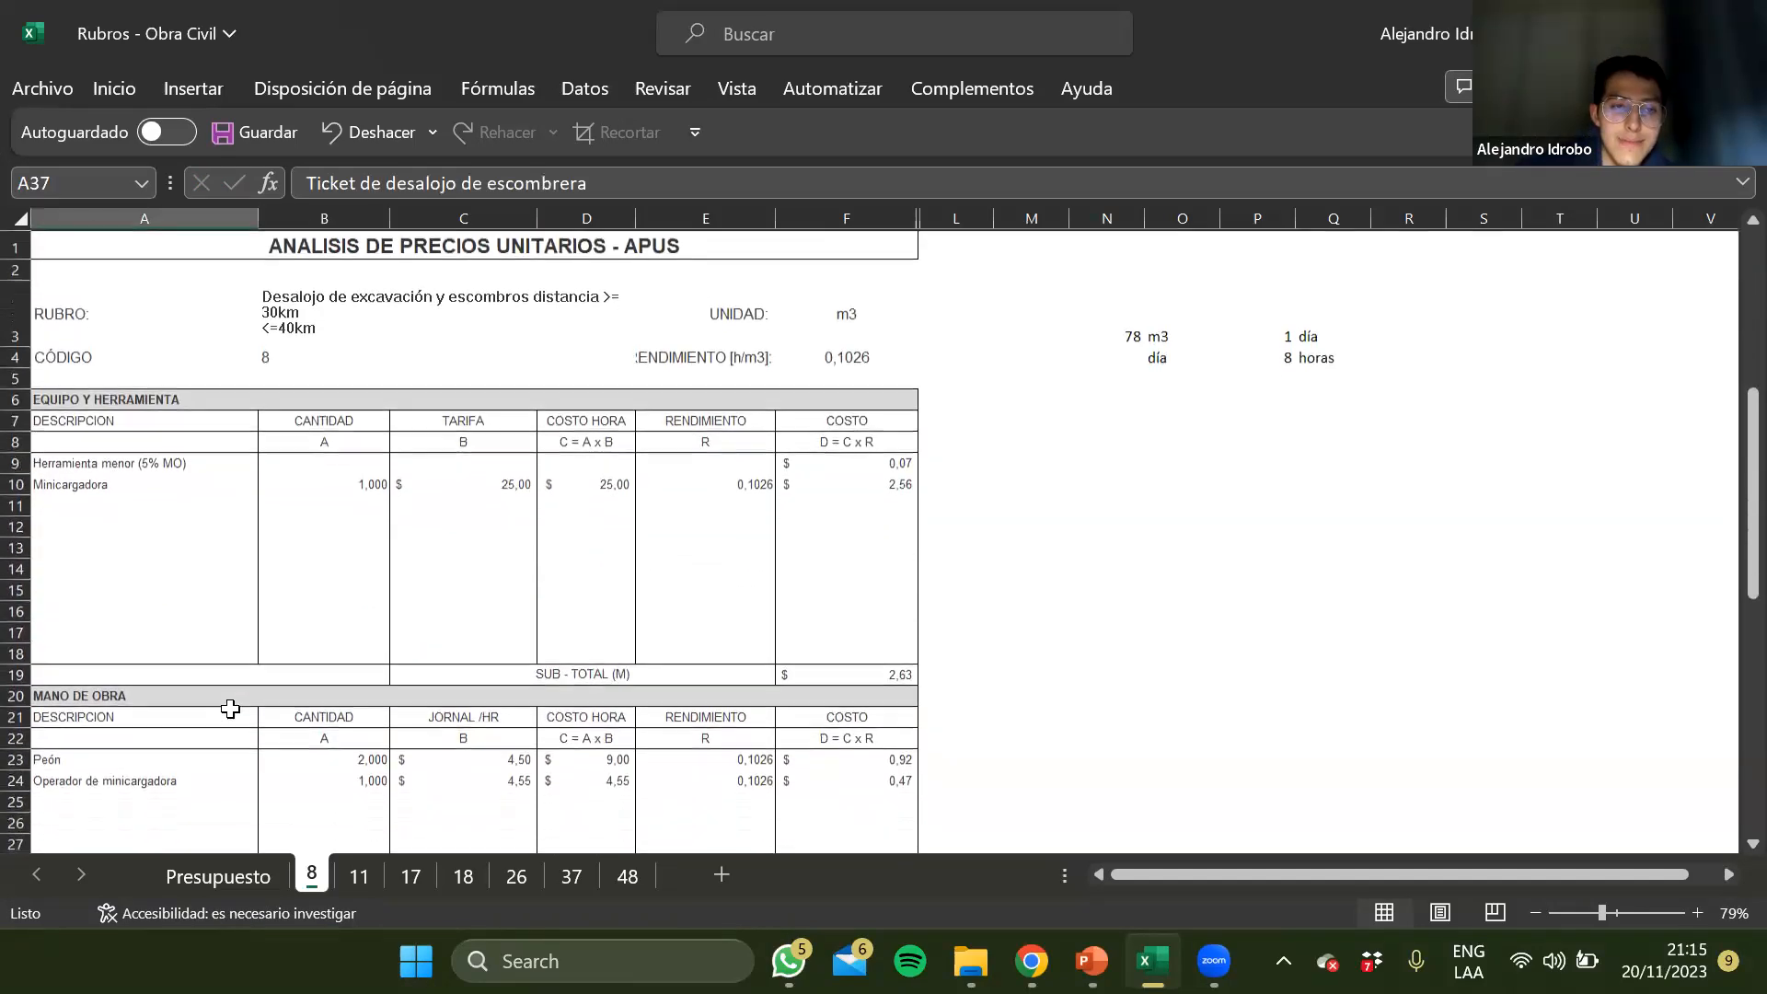
click(397, 291)
scroll(327, 612, down, 6)
click(118, 661)
key(Up)
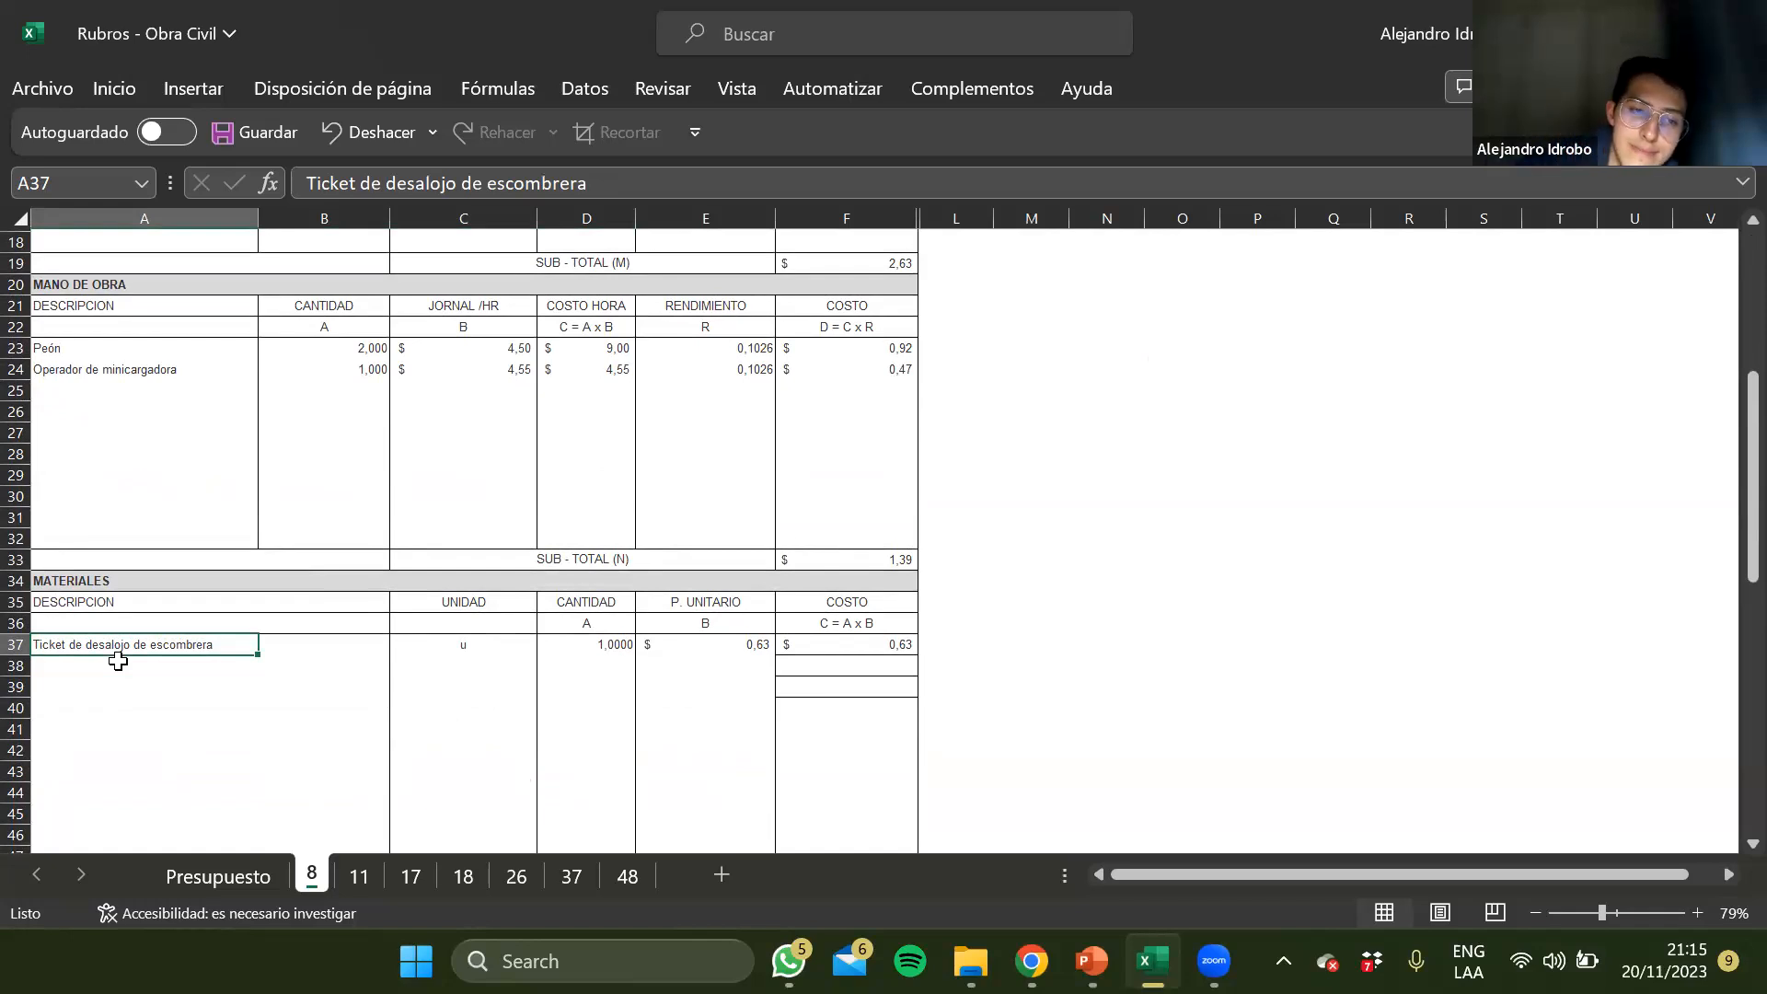
Examine the unit, quantity, unit price formula and cost of the Ticket de desalojo de escombrera row
key(Right)
key(Right)
key(Left)
key(Right)
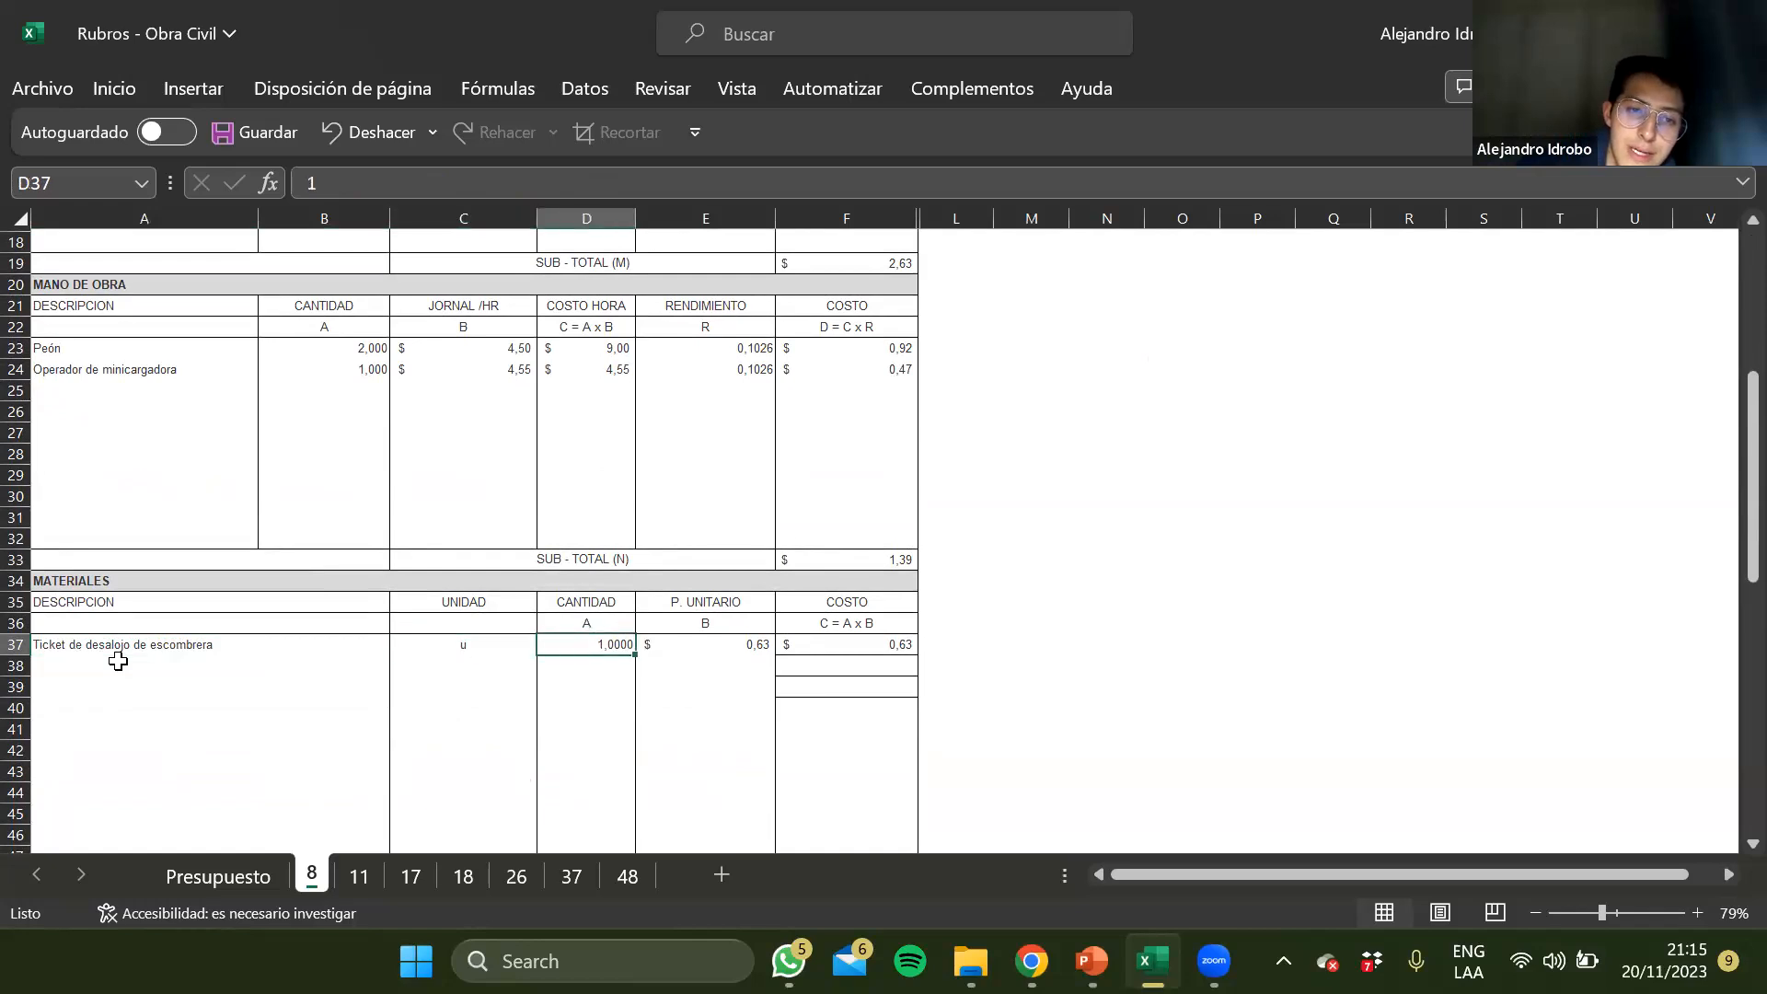
key(Left)
key(Right)
key(Right)
scroll(626, 600, up, 6)
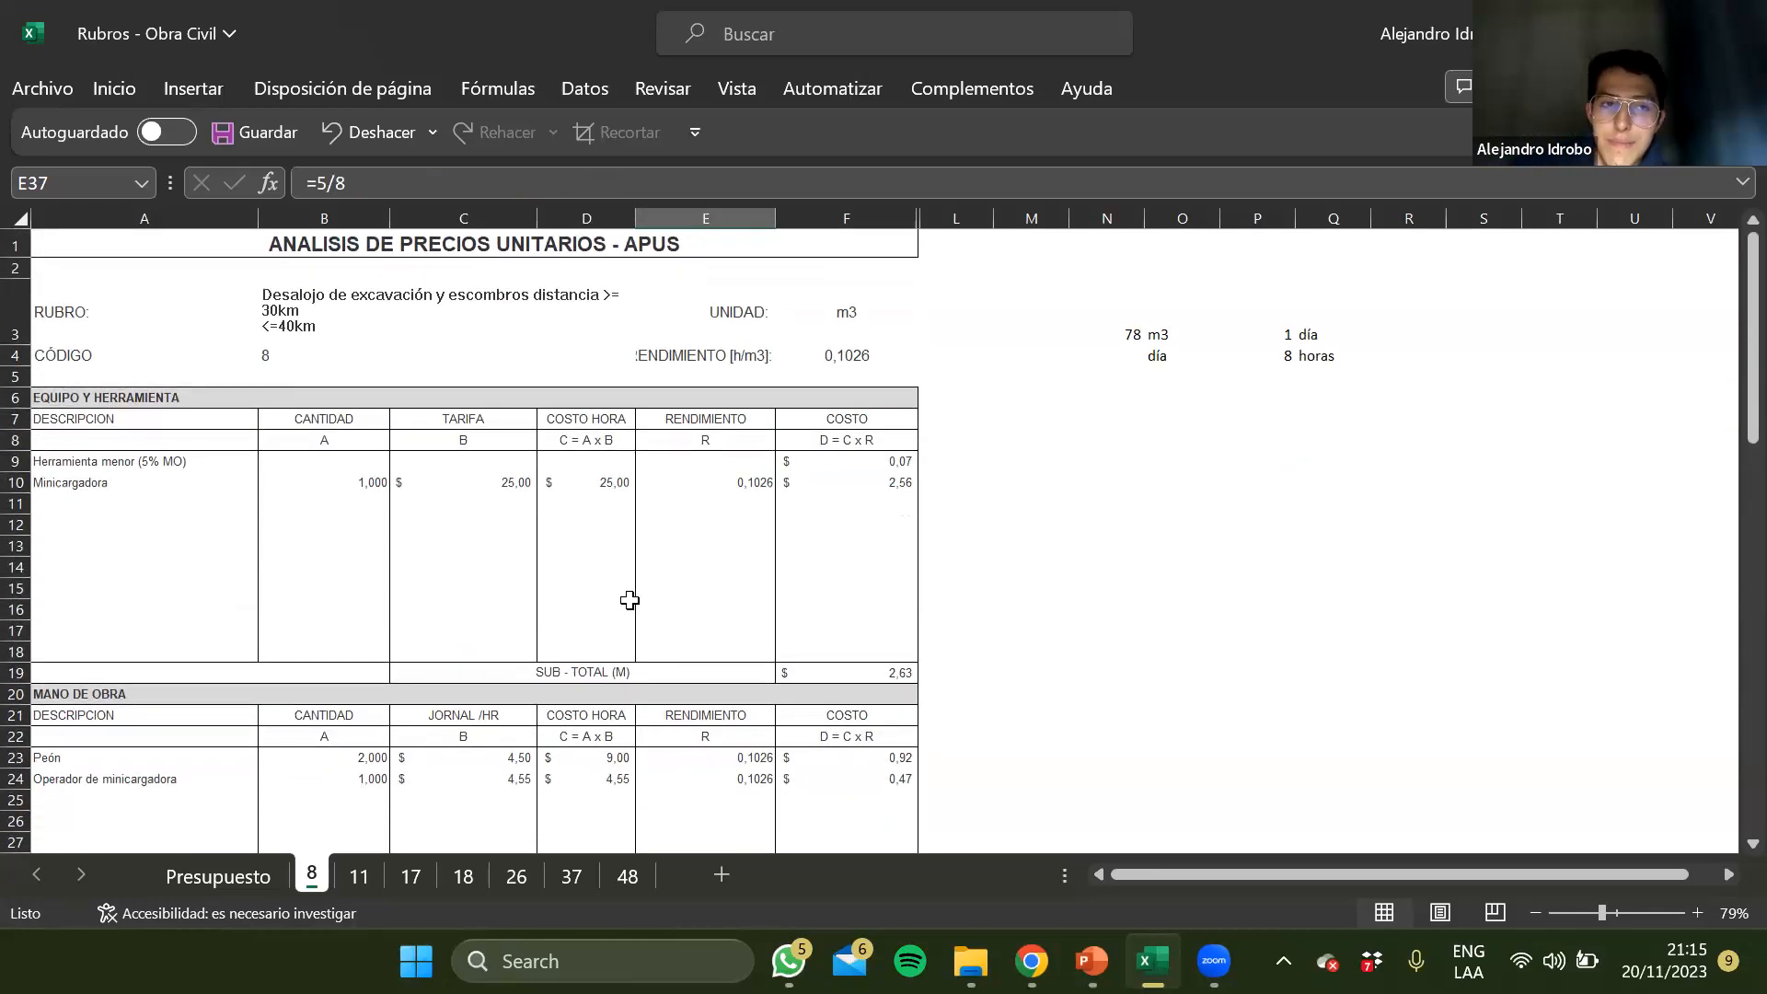
scroll(629, 600, down, 3)
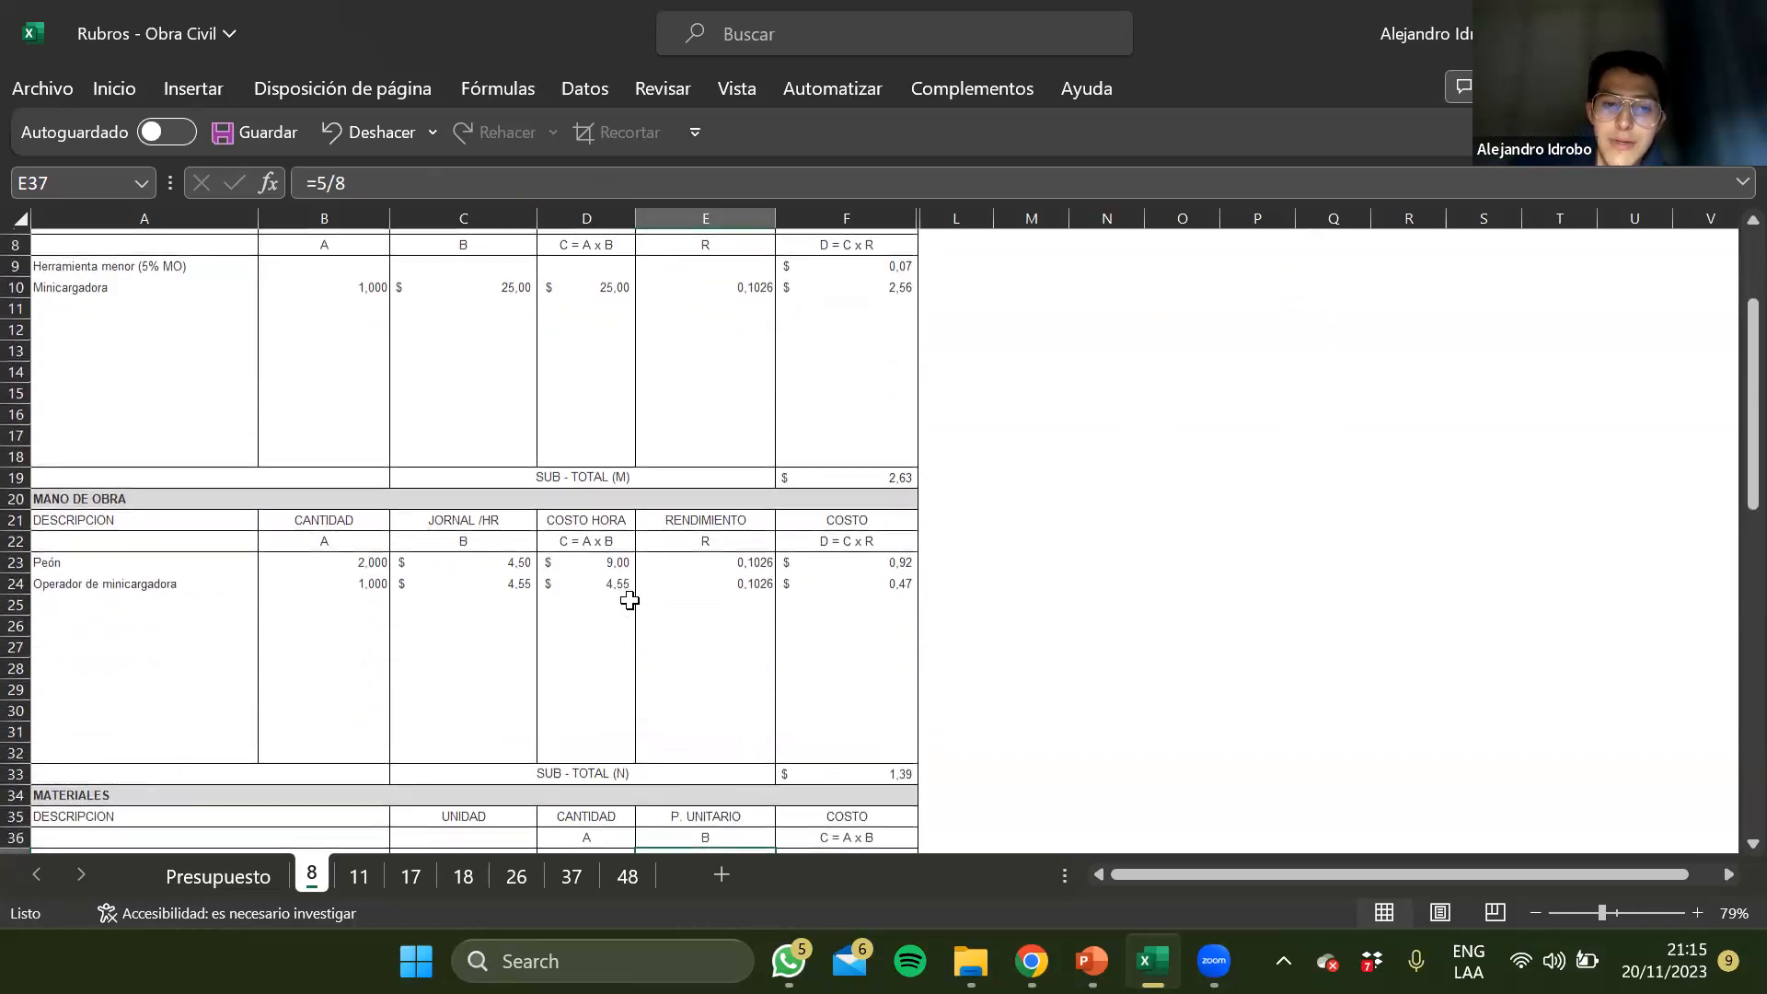
scroll(710, 677, down, 2)
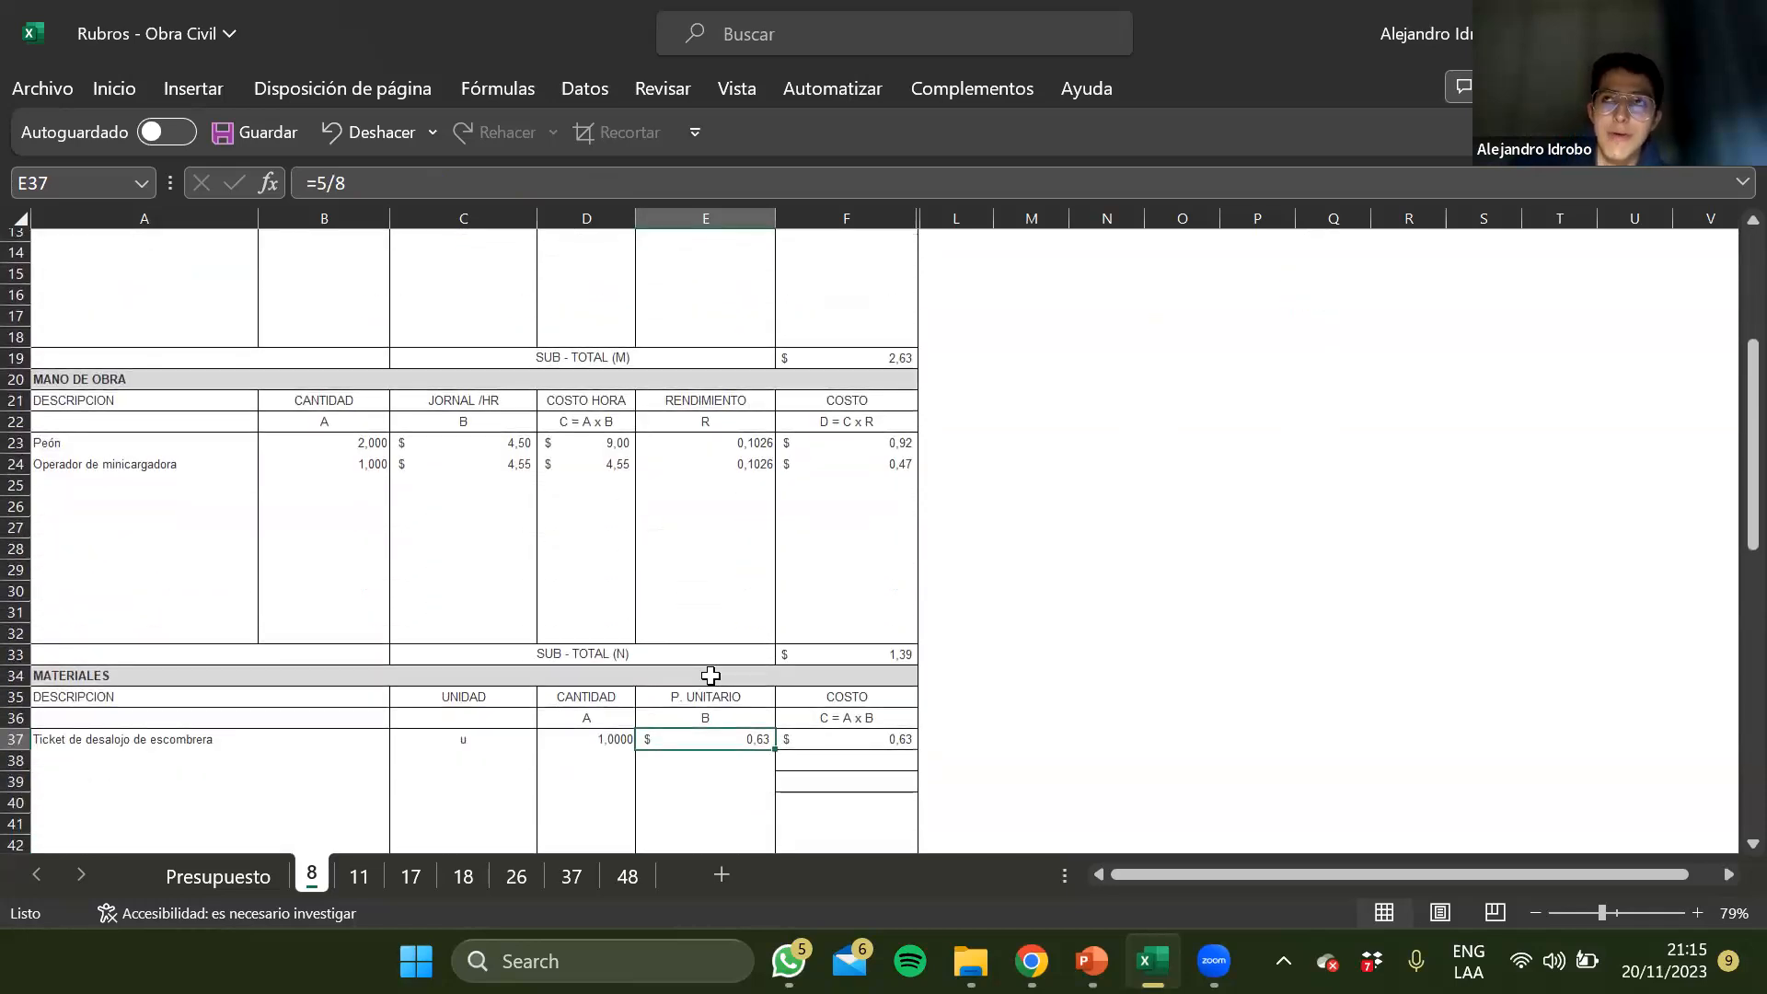
scroll(711, 676, up, 5)
scroll(710, 676, down, 8)
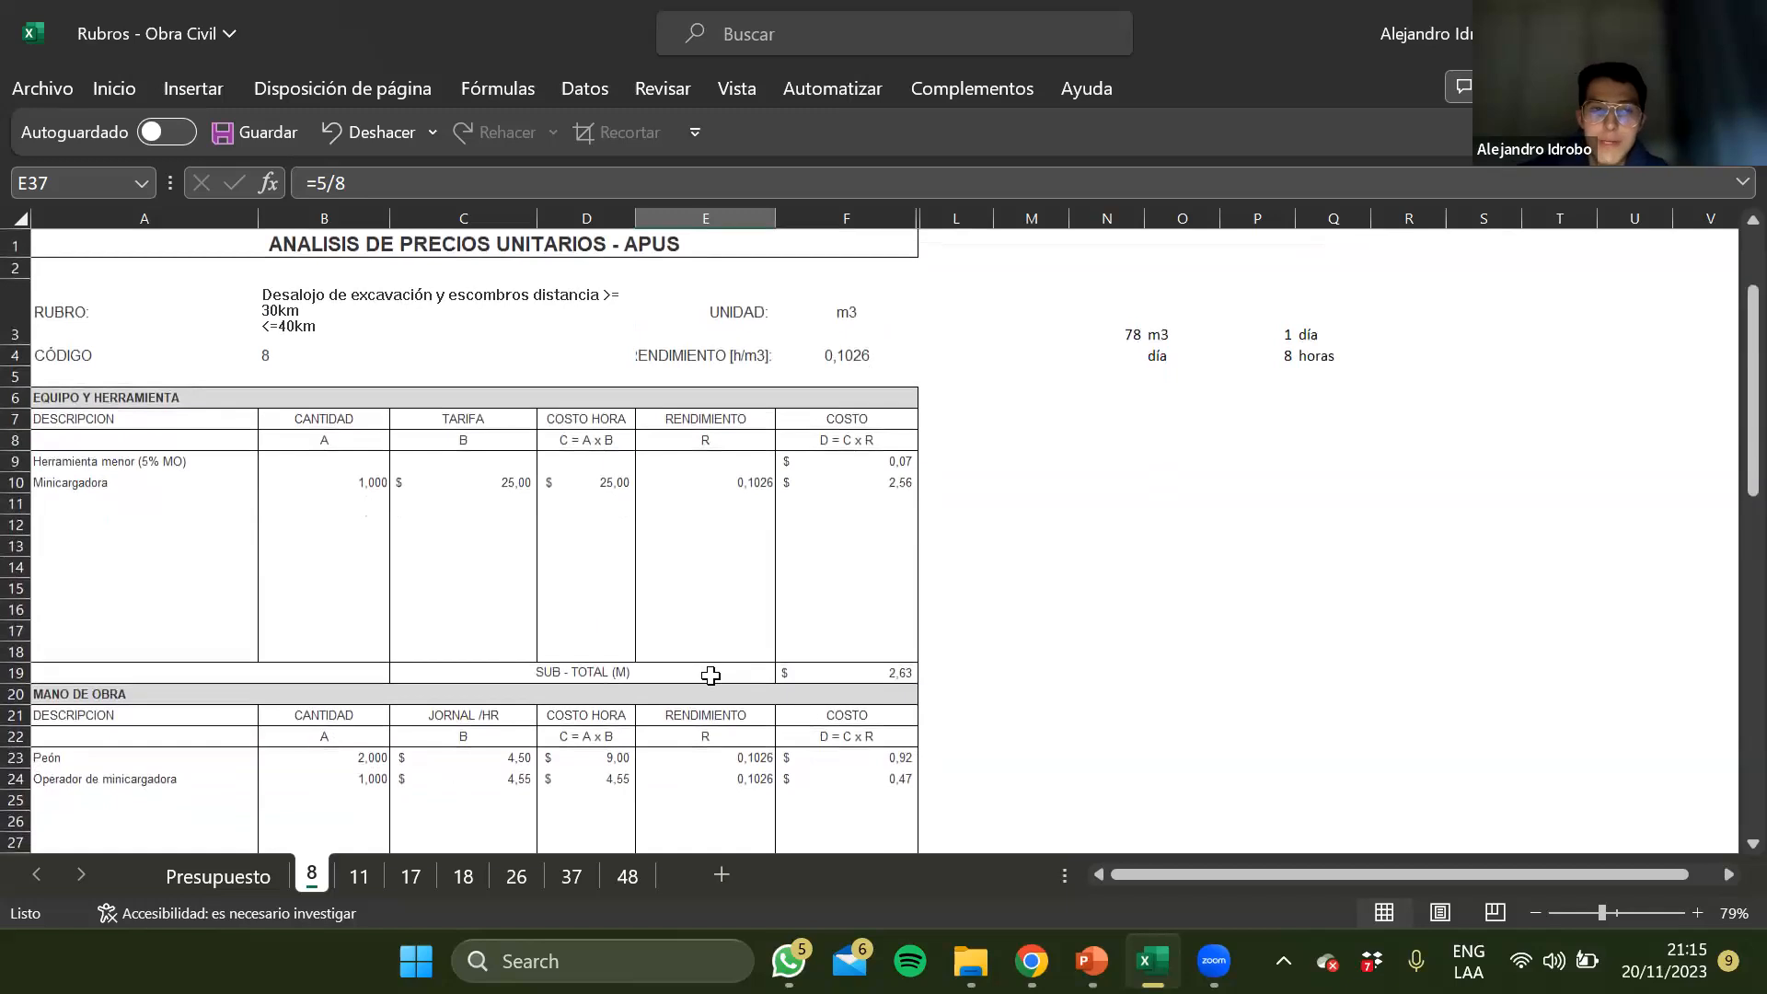
click(329, 189)
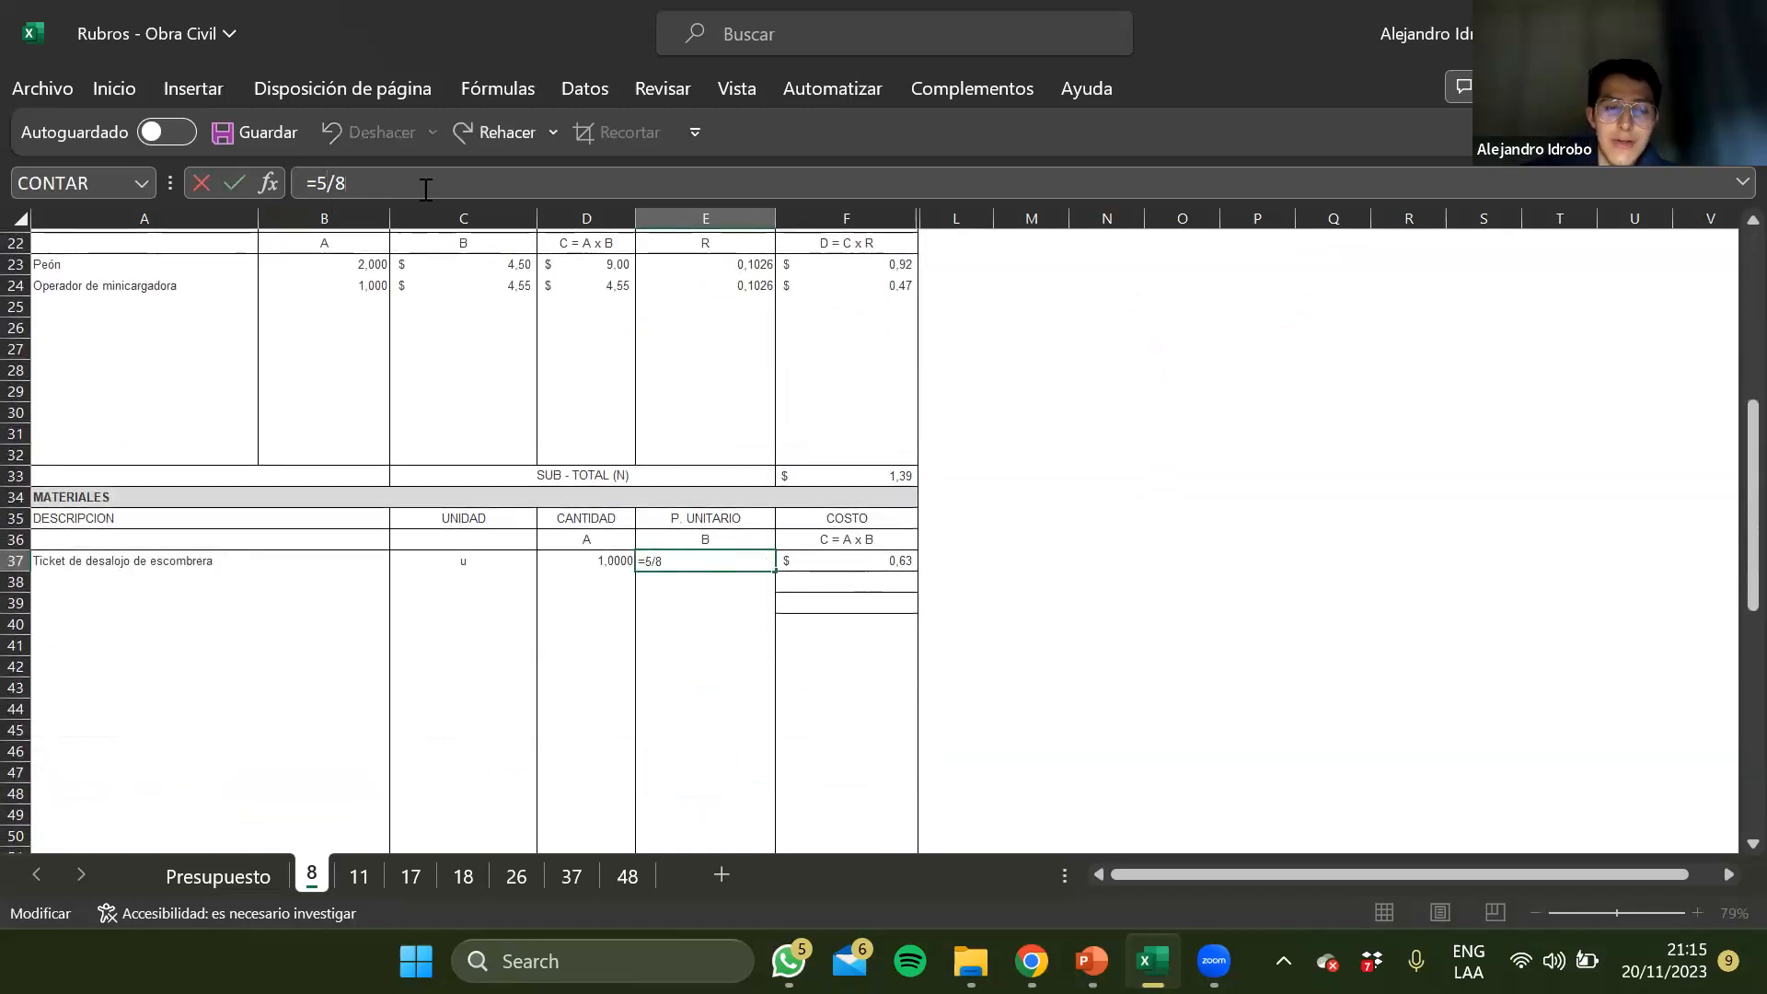
key(ctrl+Return)
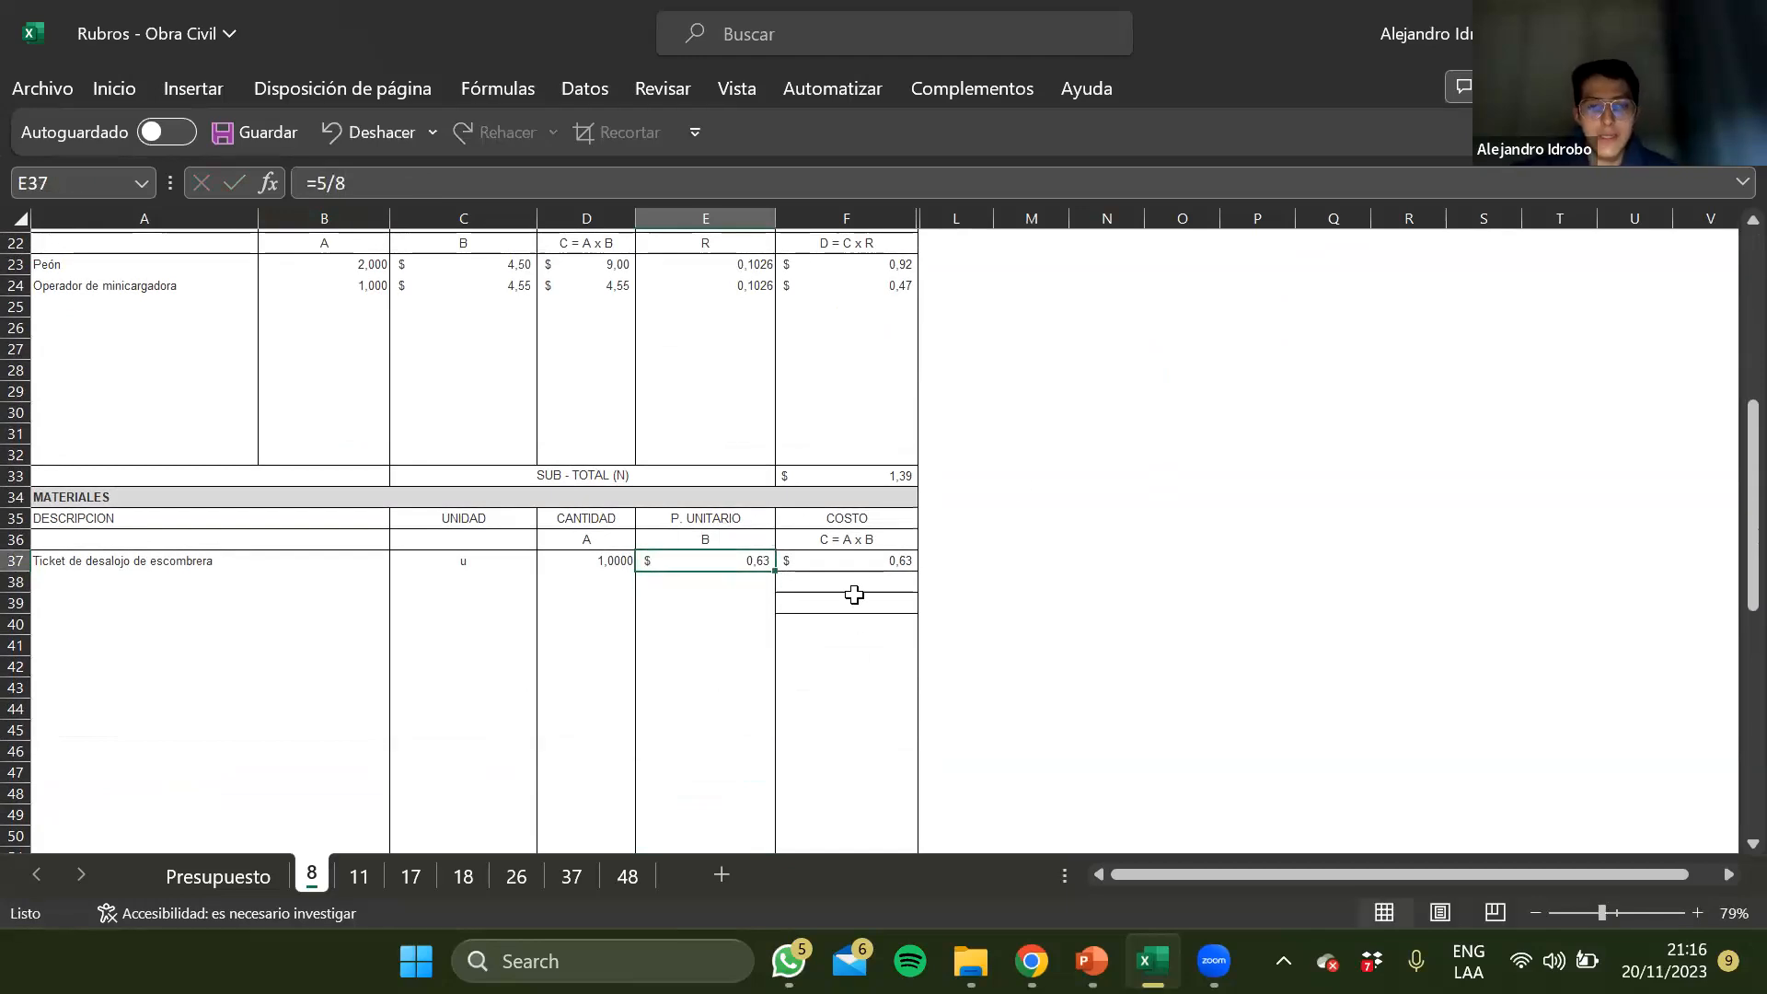
key(Right)
Change the Desalojo description in A63 of the Transporte section to "Desalojo - Volqueta"
scroll(854, 595, down, 7)
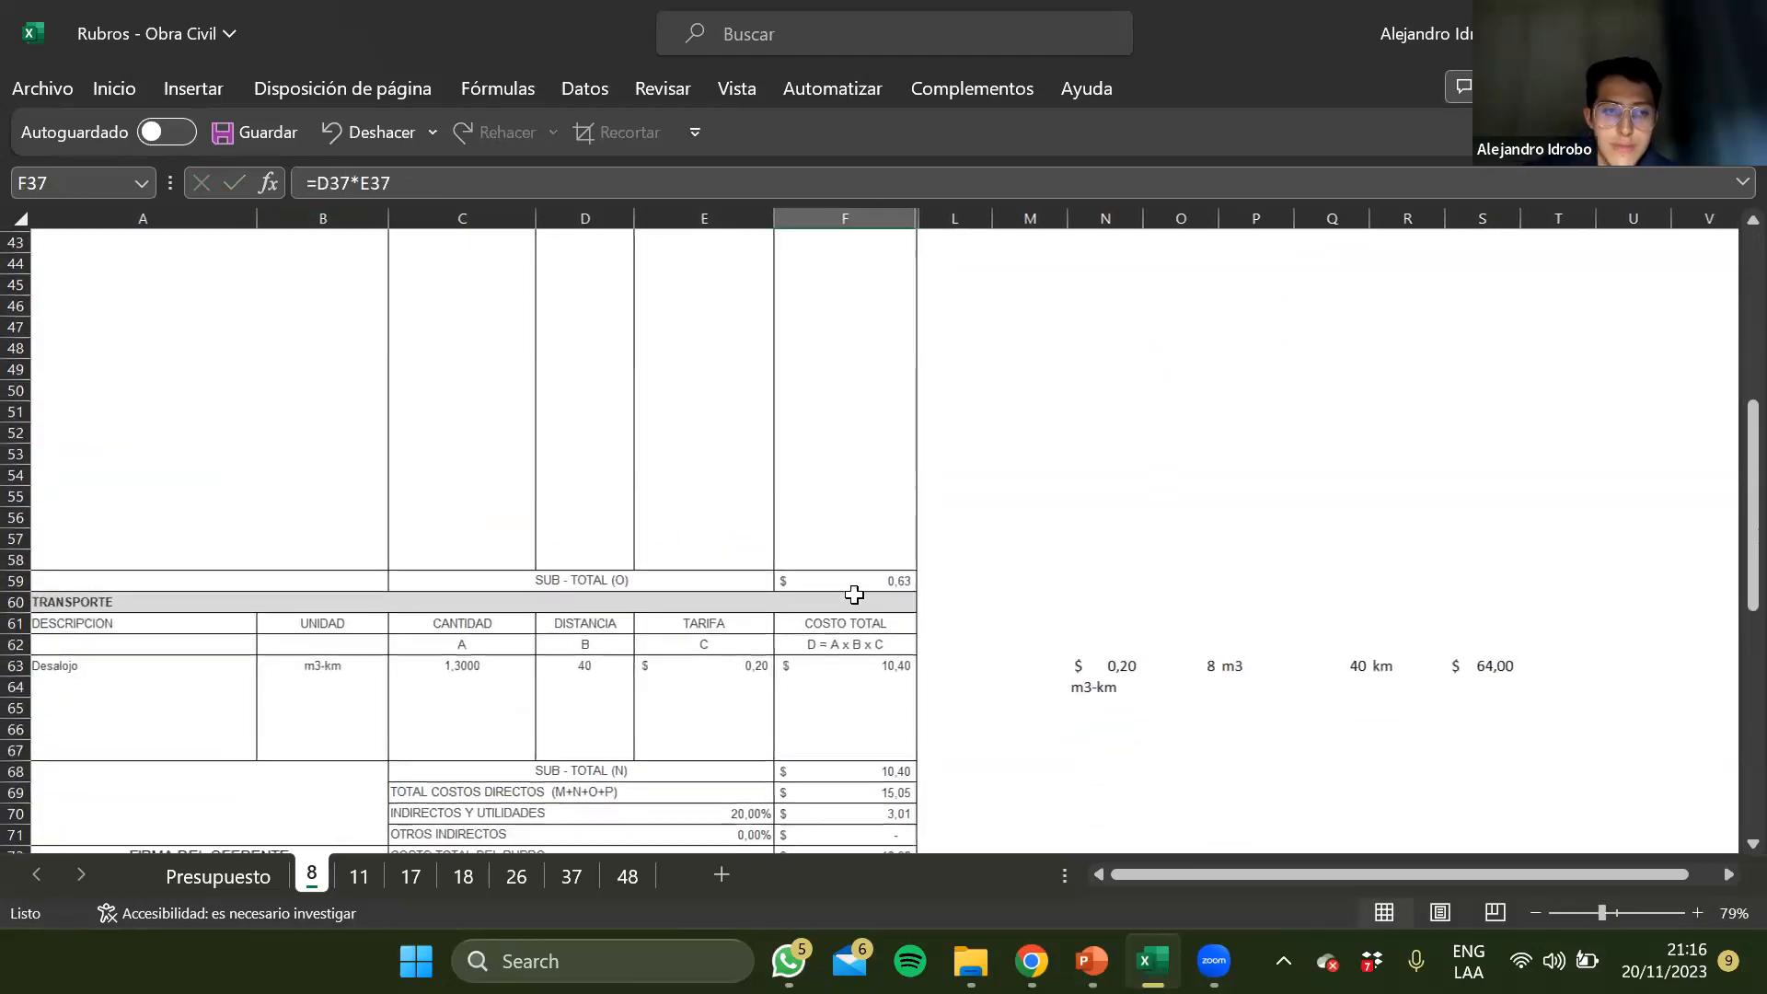
click(90, 746)
key(ctrl+Up)
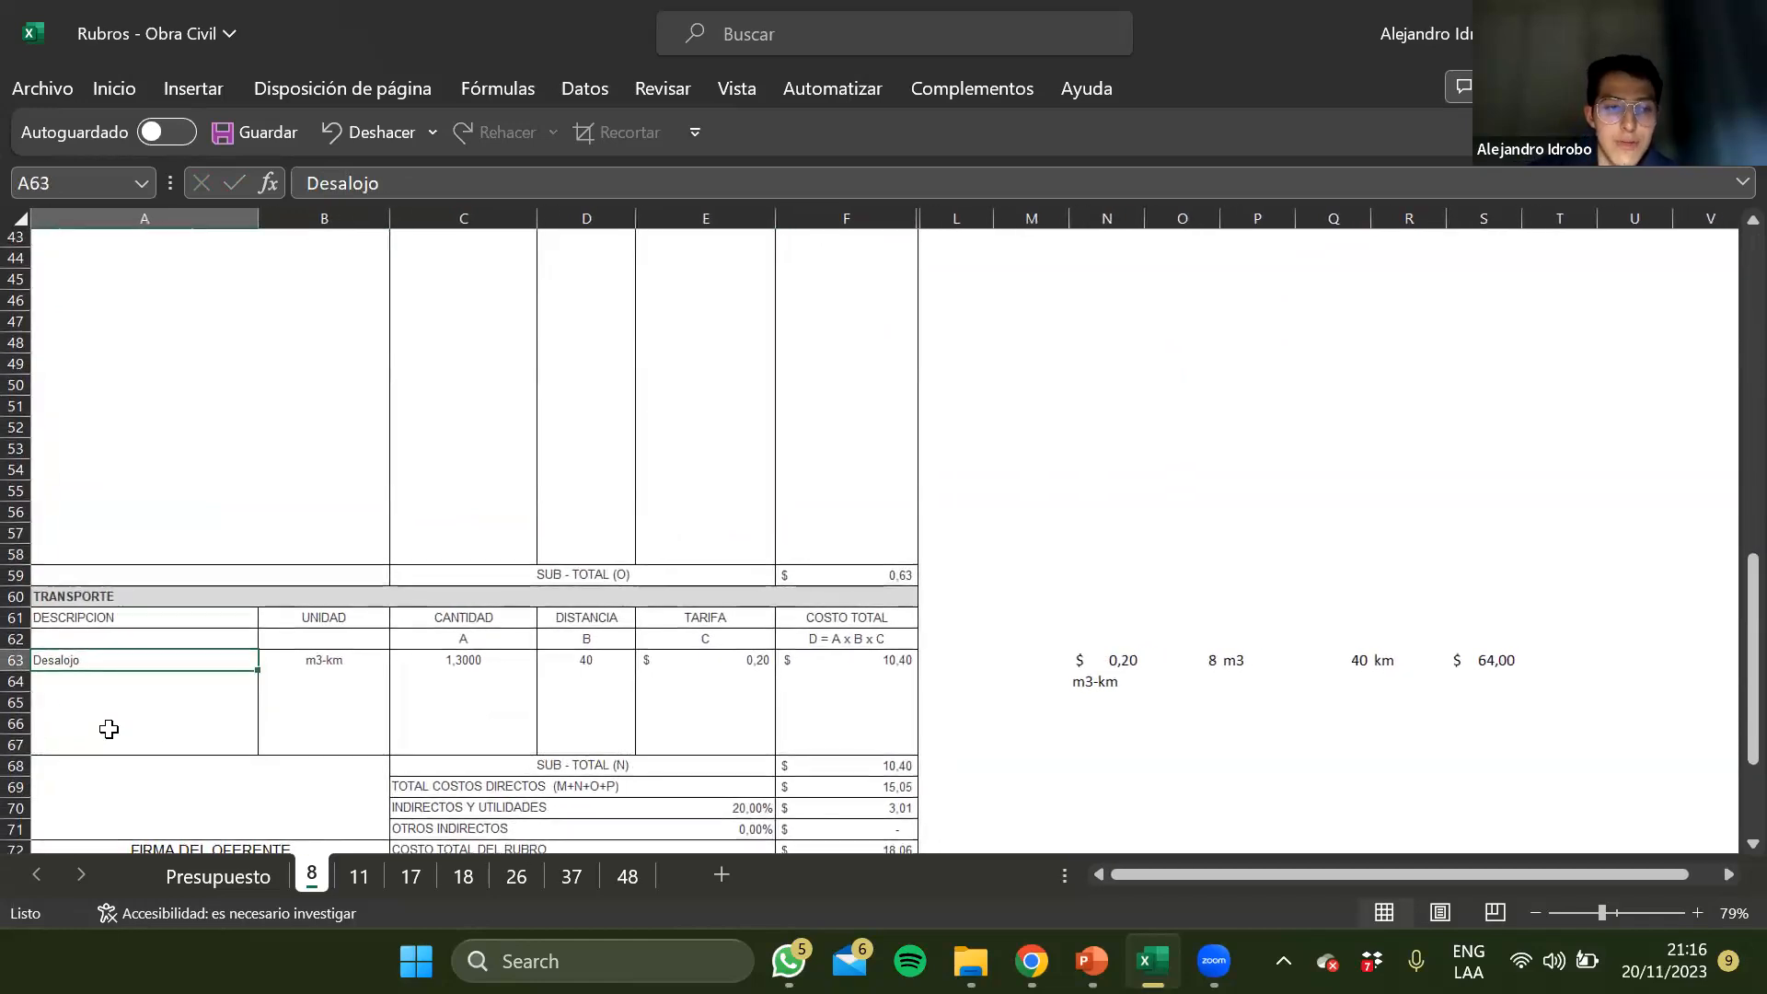
key(Right)
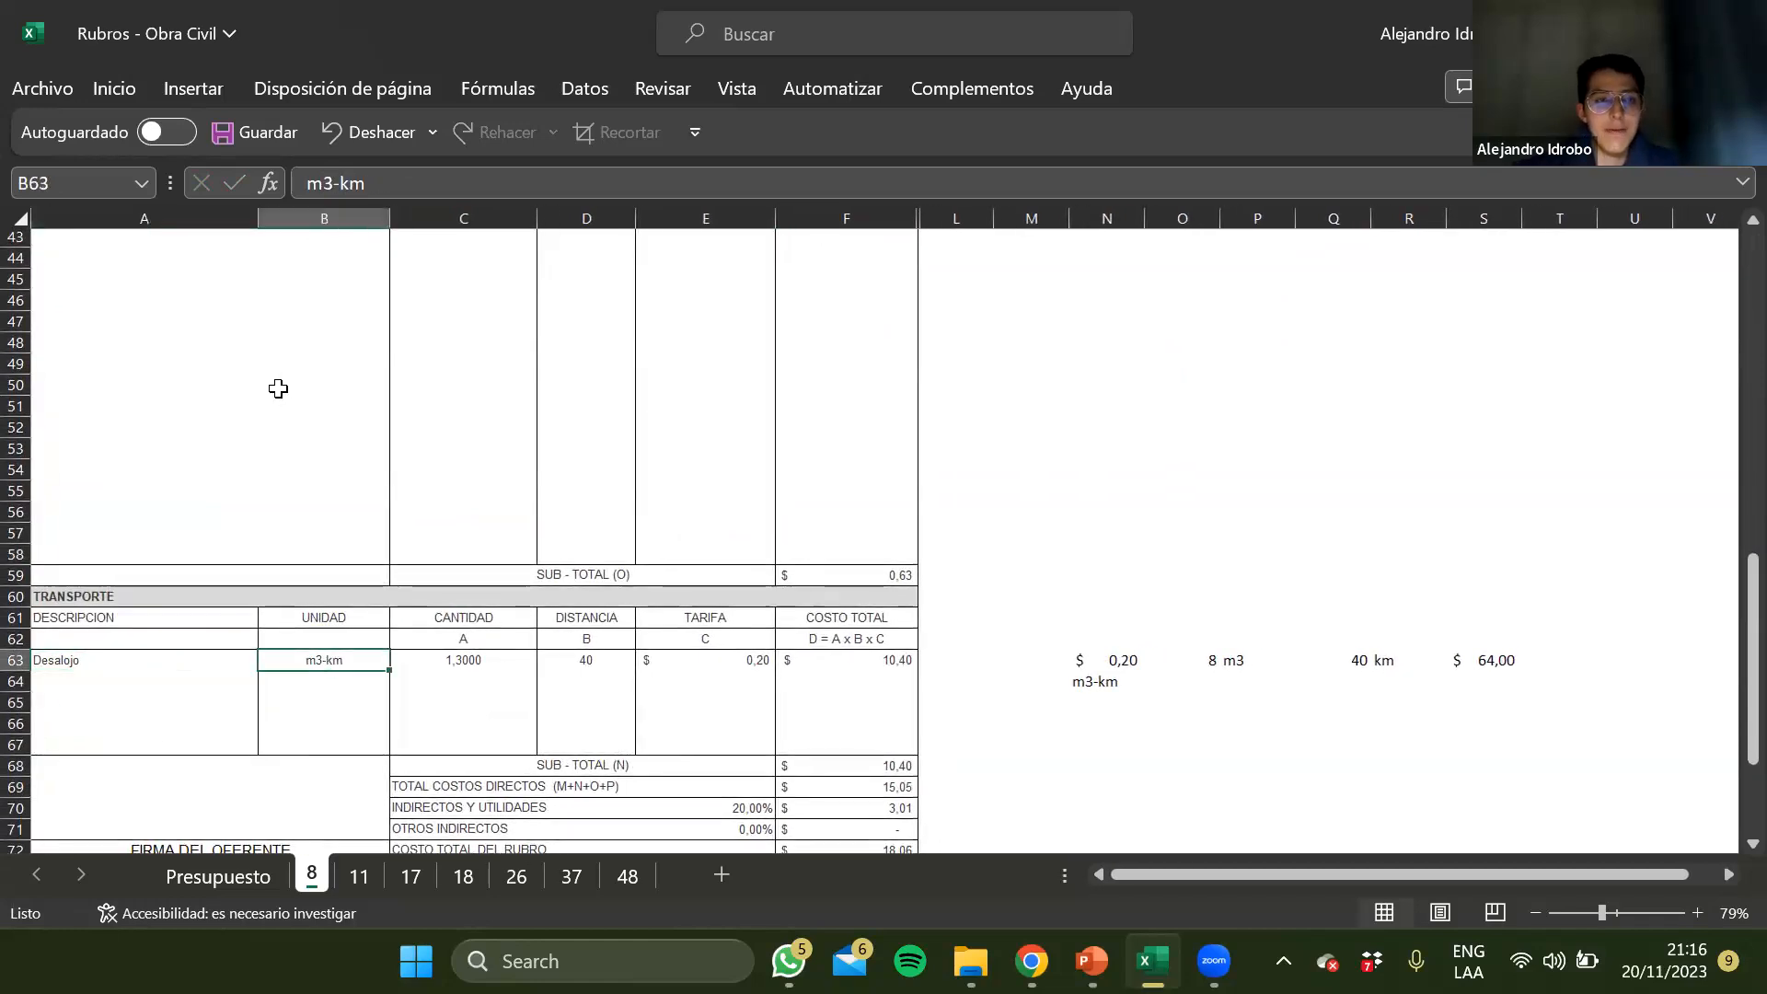
key(Left)
click(521, 183)
text(- )
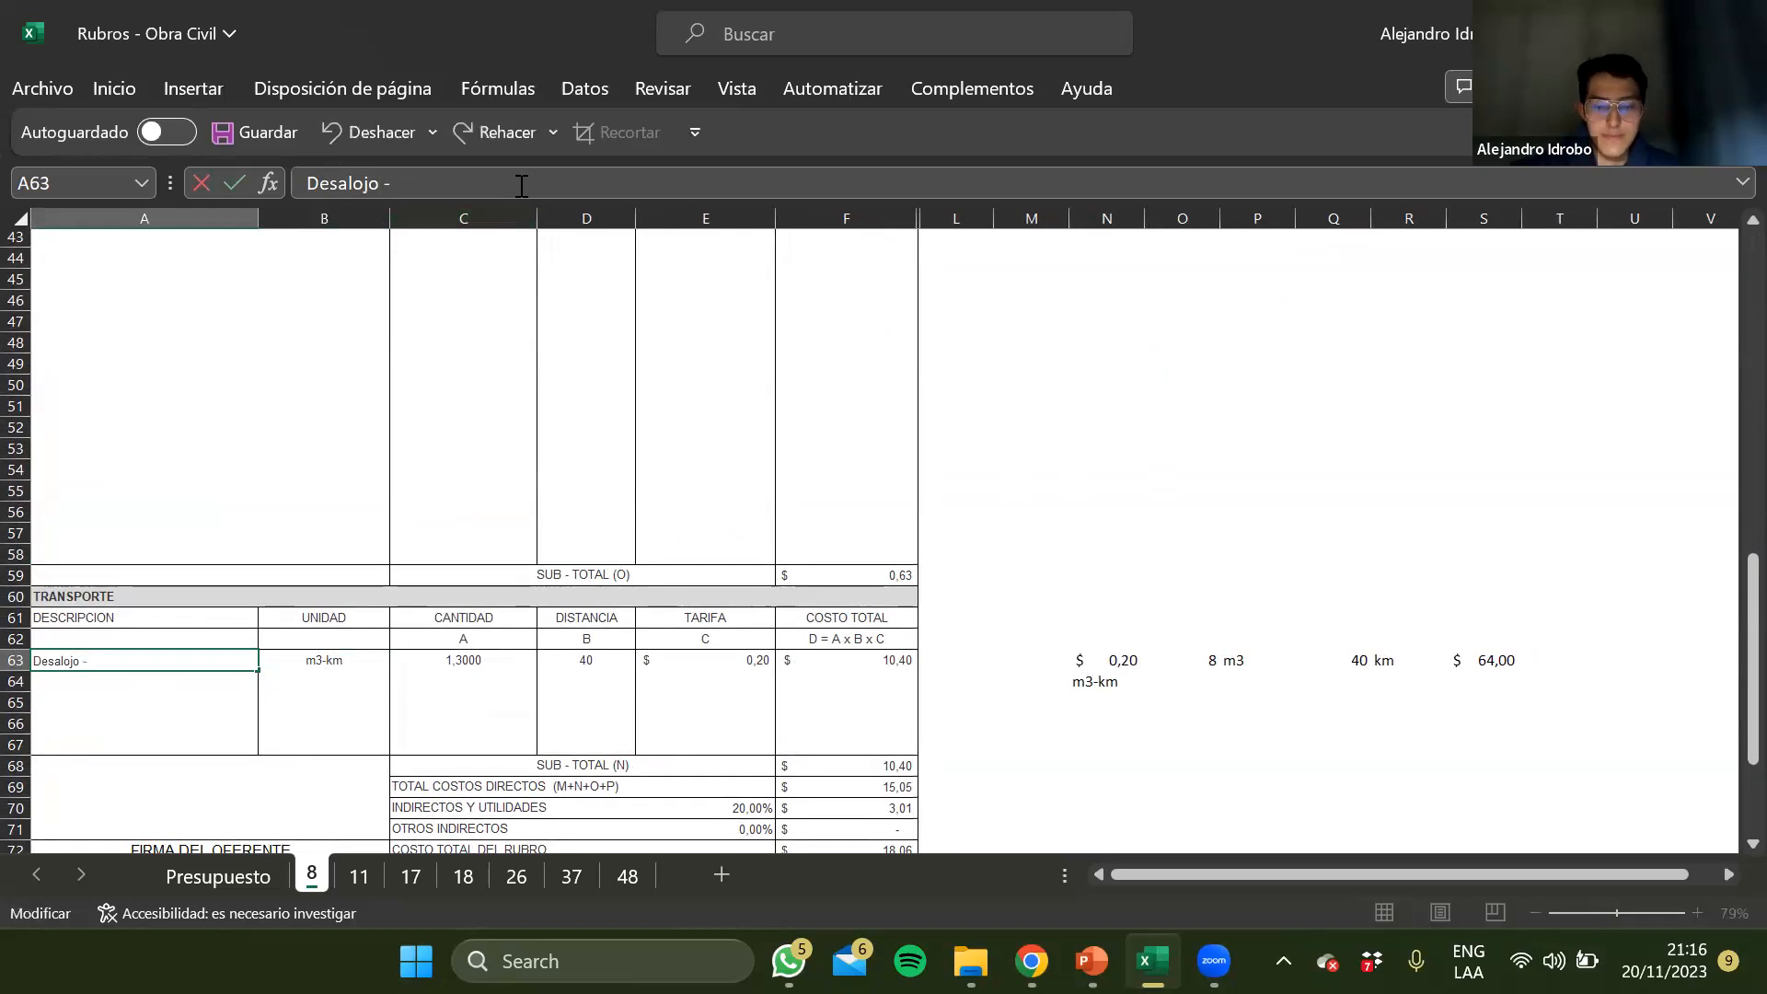
text(Volqueta)
key(Tab)
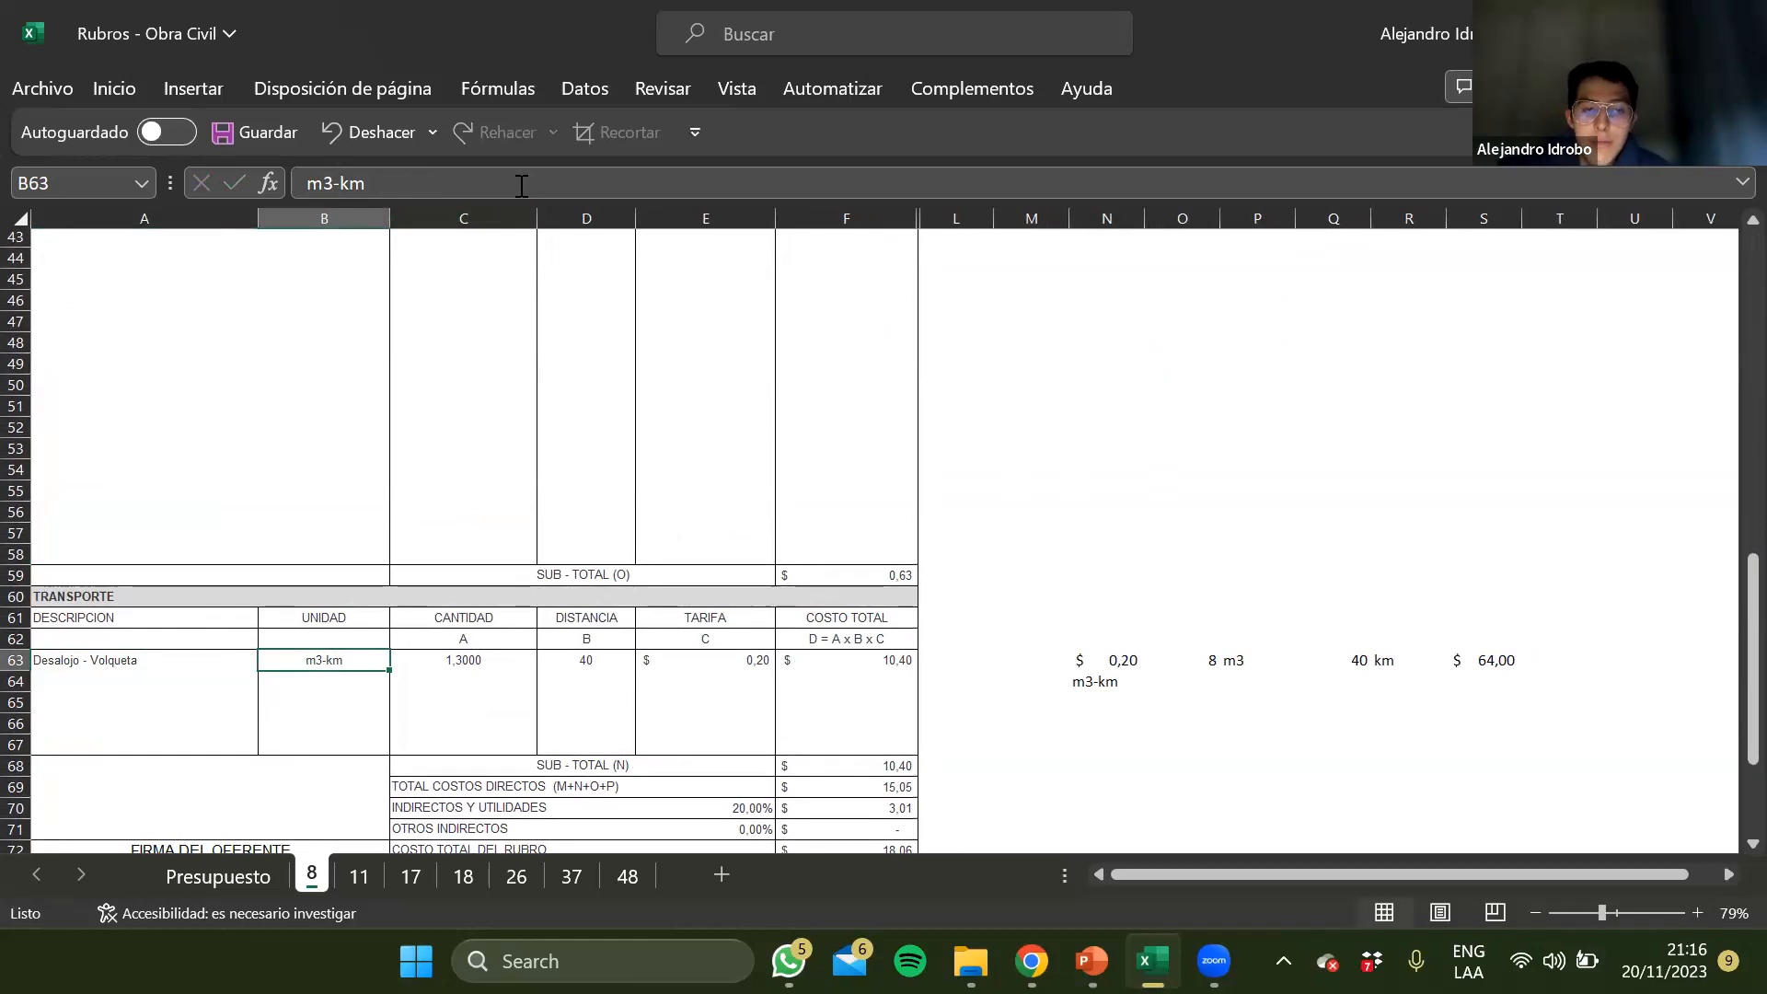
Examine the unit, tariff, distance and quantity of the Desalojo - Volqueta row in Transporte
key(Right)
key(Up)
key(Left)
key(Up)
click(335, 698)
key(Up)
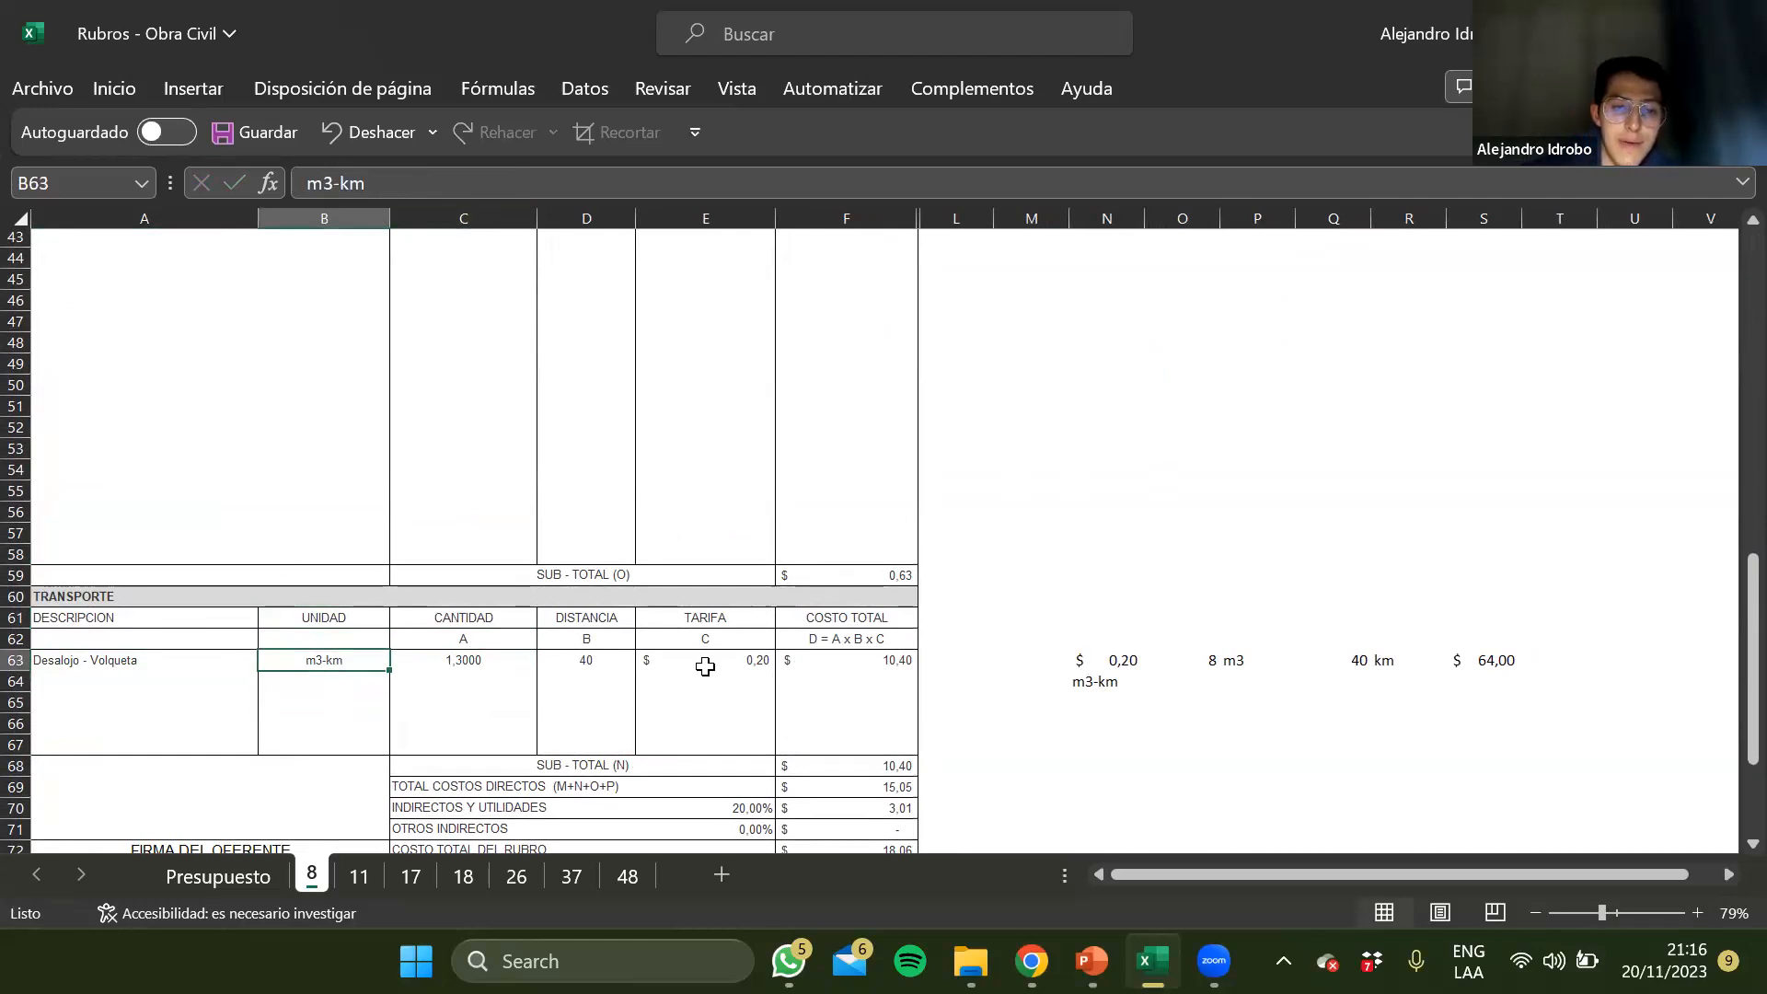
click(744, 661)
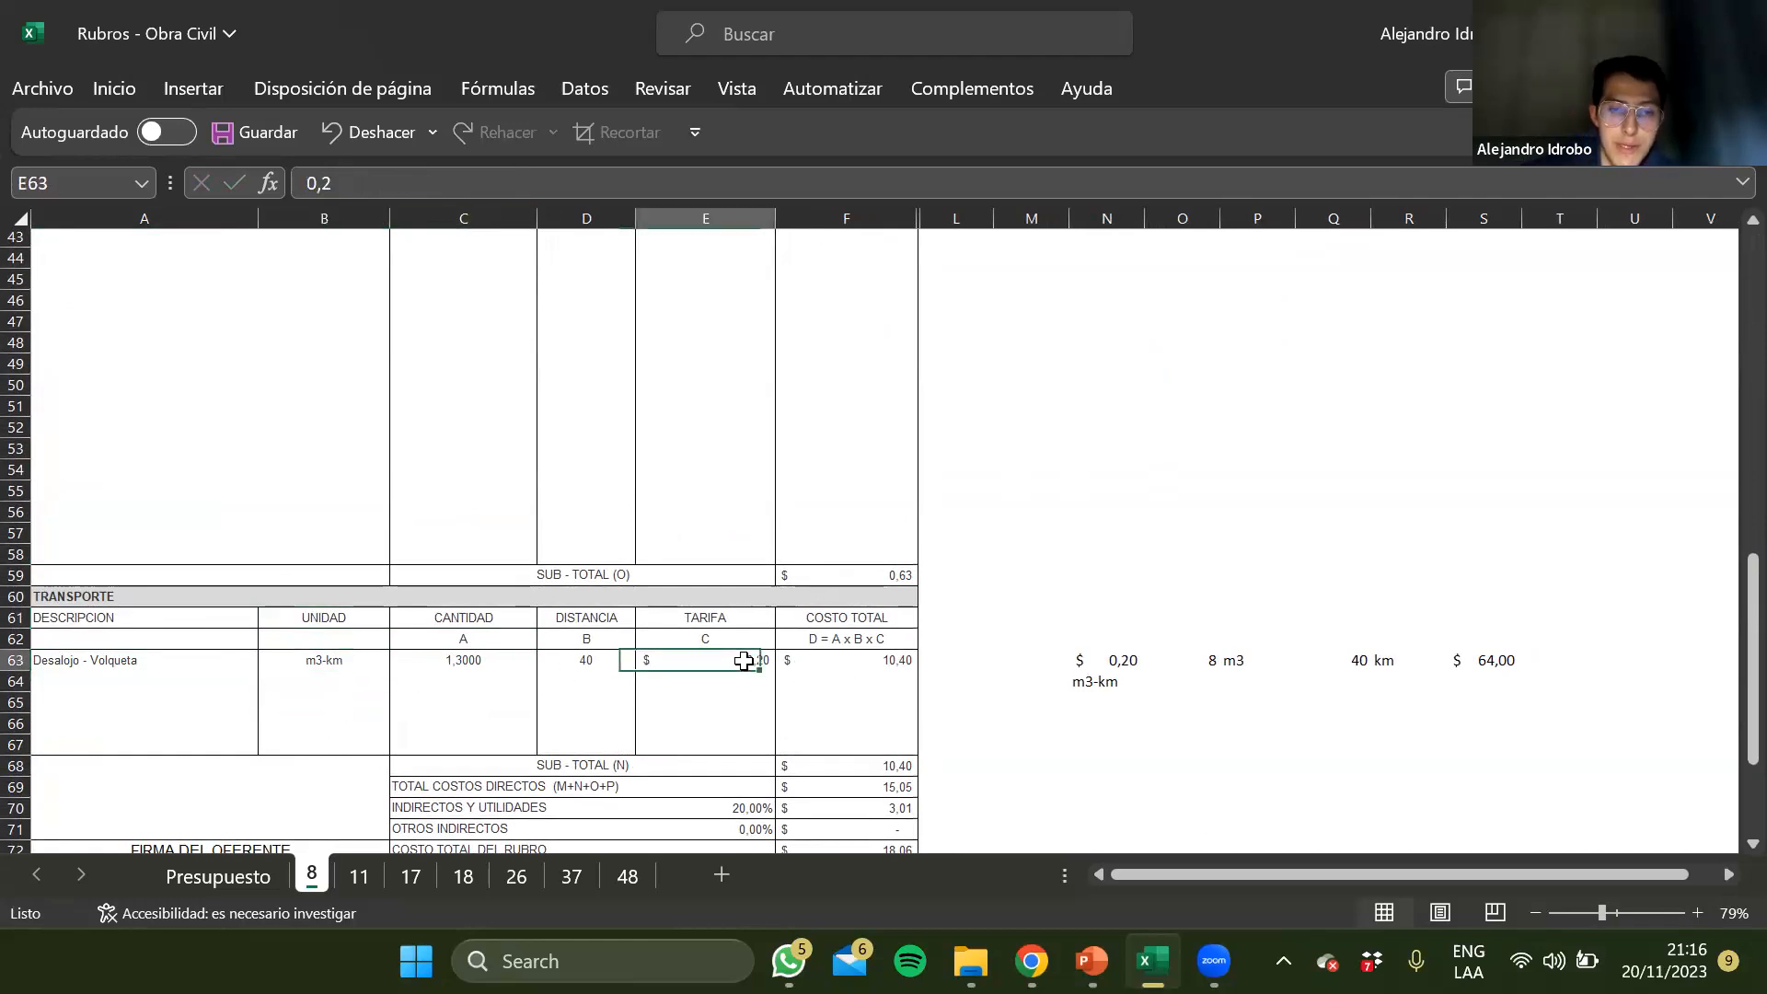
click(653, 718)
click(703, 663)
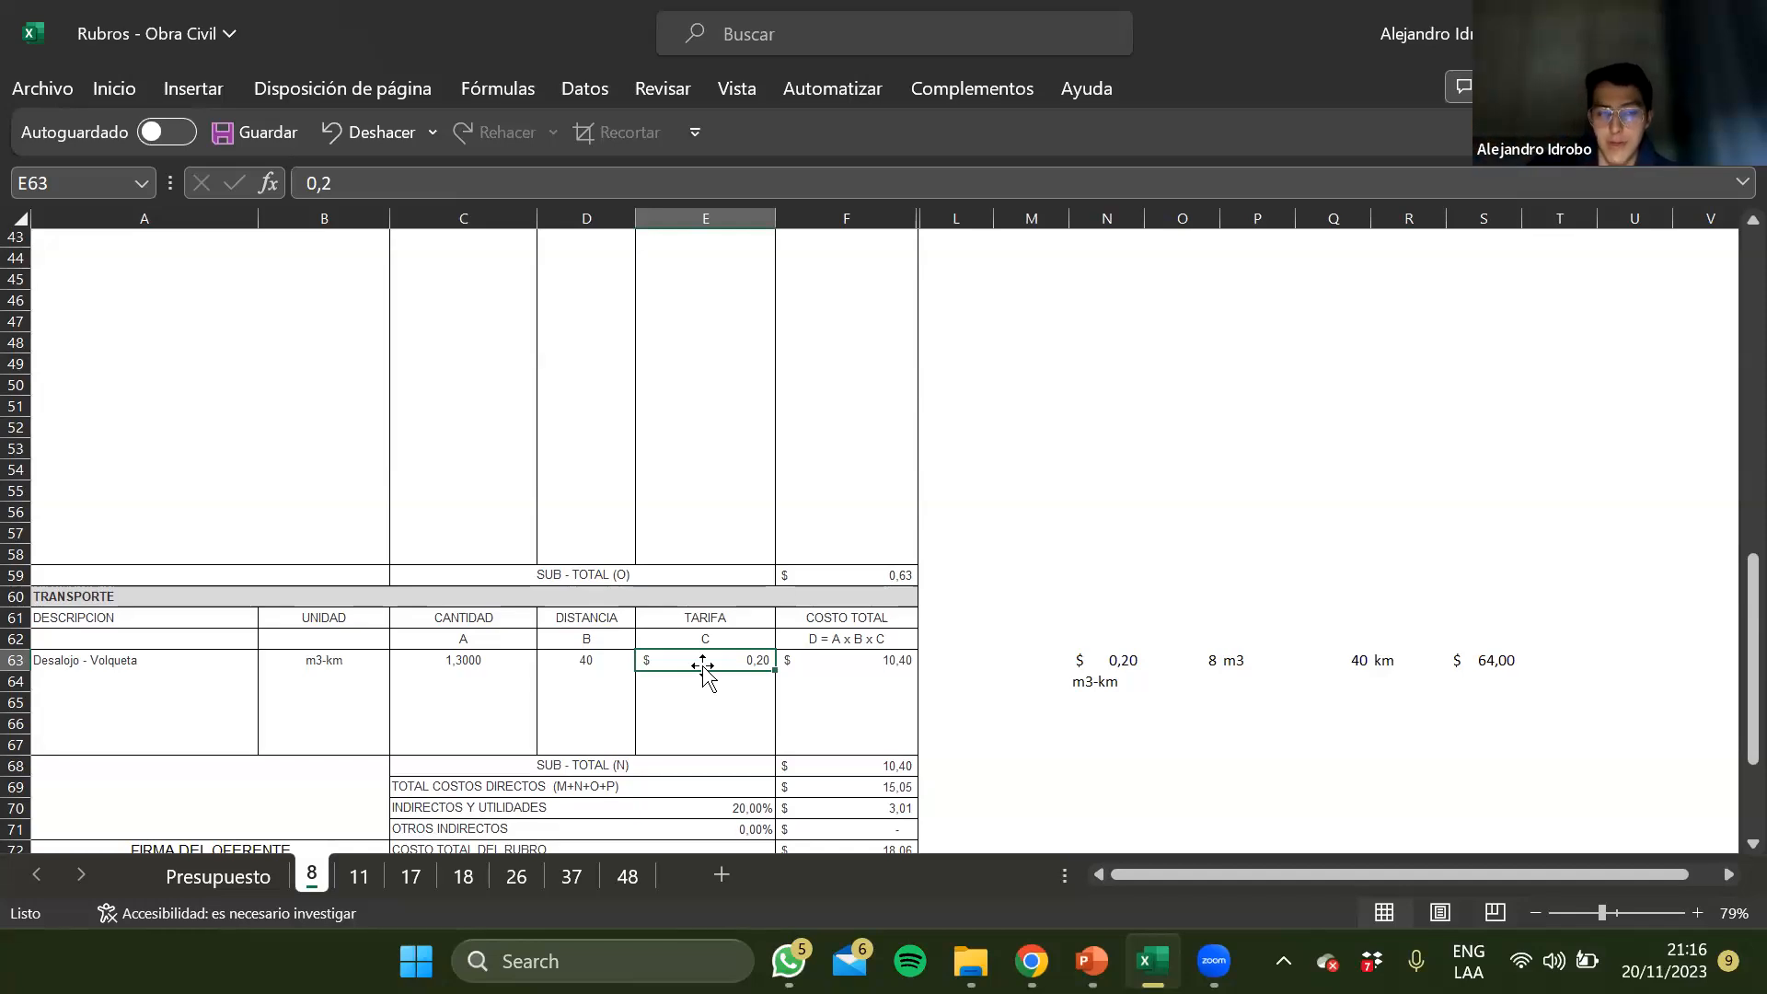
key(Left)
key(Left)
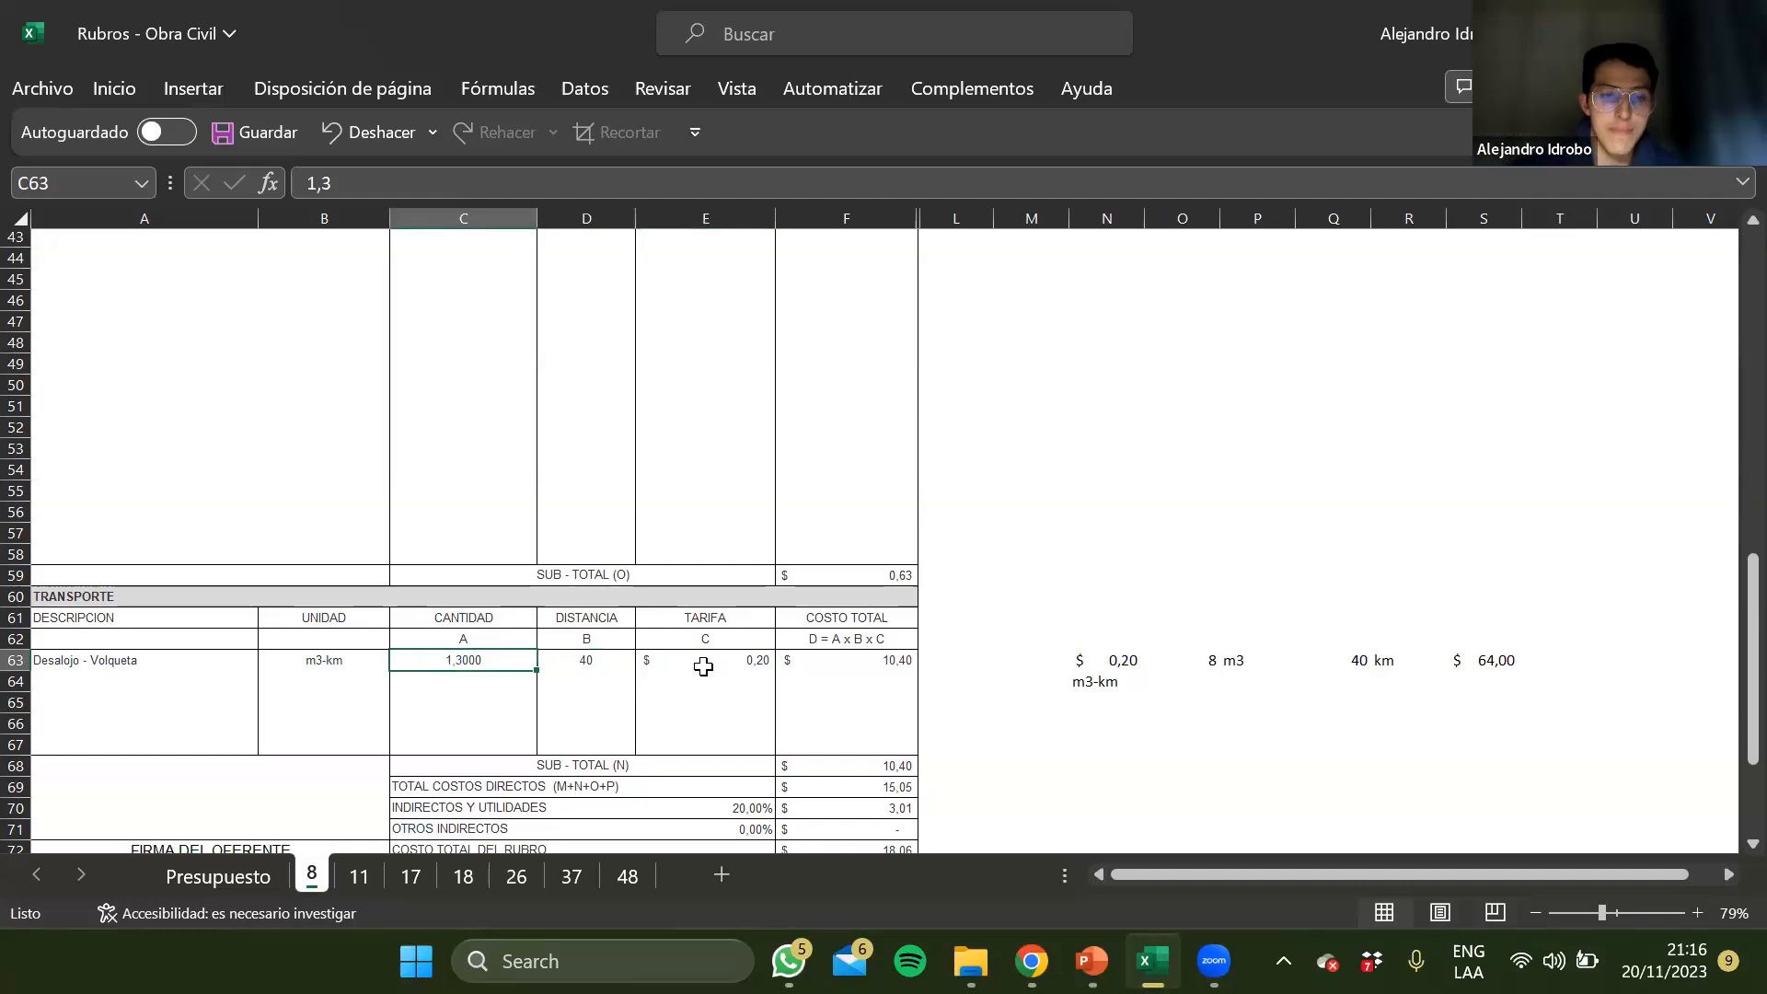
Check the rubro's unit and its lookup formula in the header of sheet 8
scroll(704, 670, up, 14)
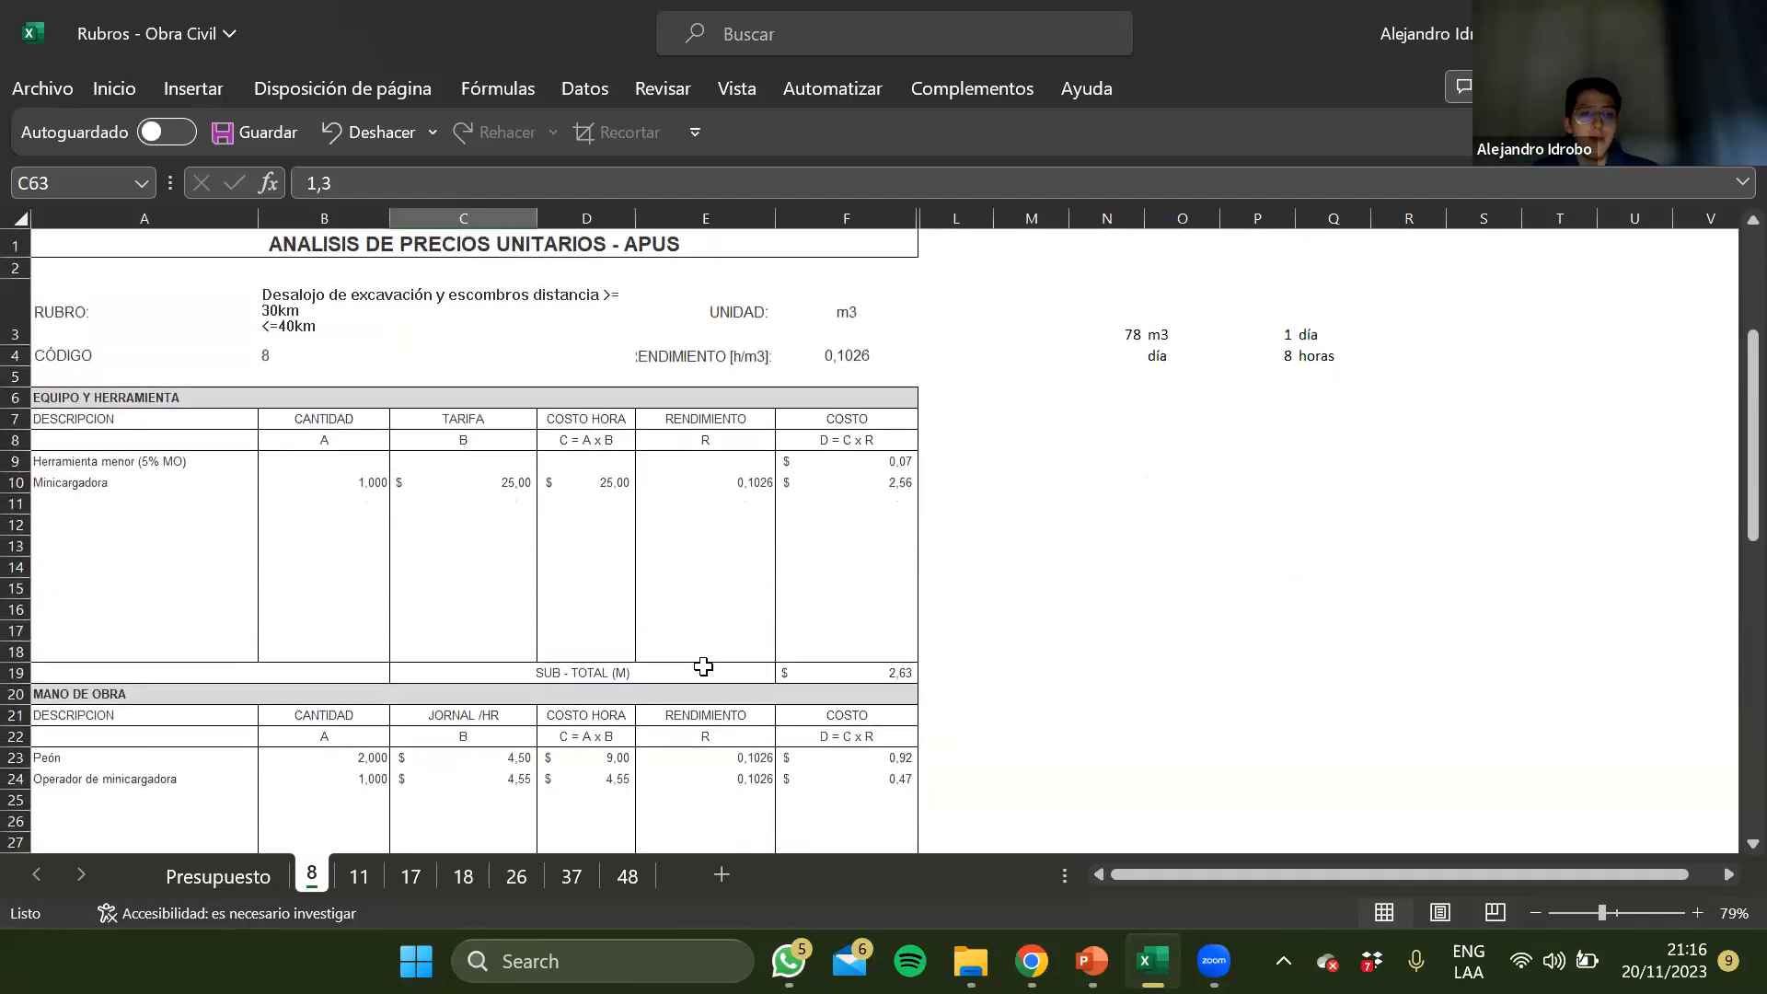
click(846, 309)
click(848, 371)
key(Up)
key(Up)
key(Up)
key(Down)
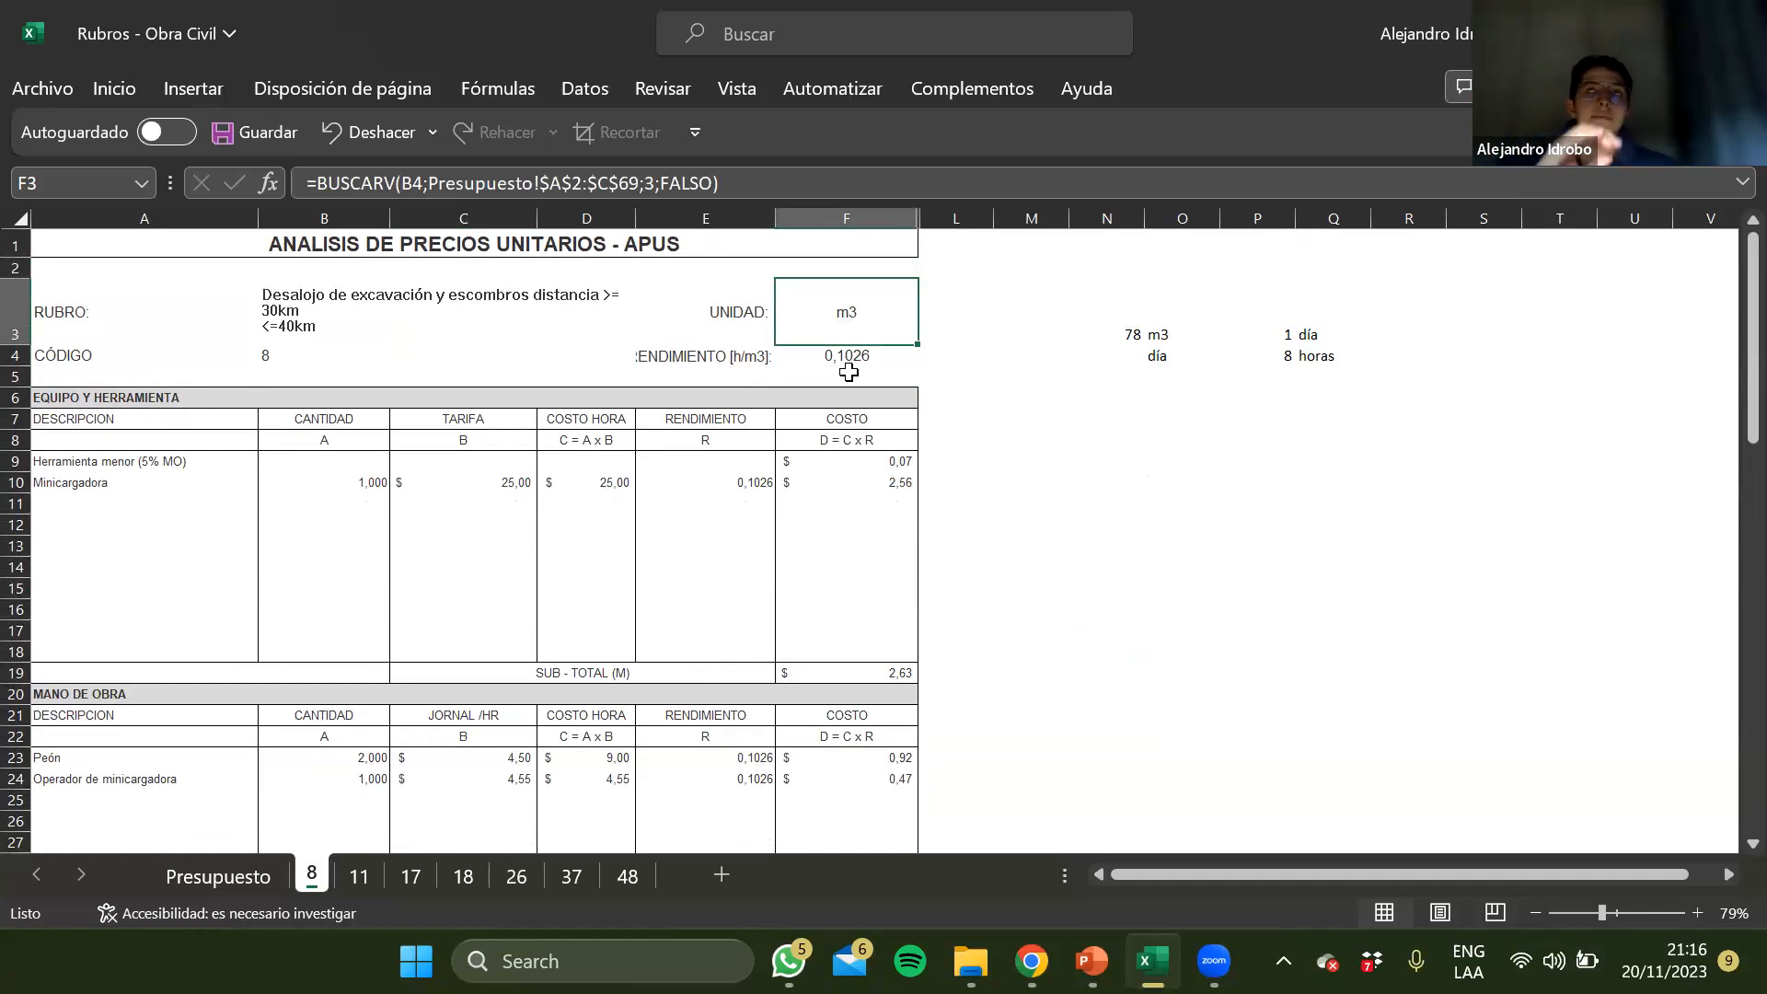
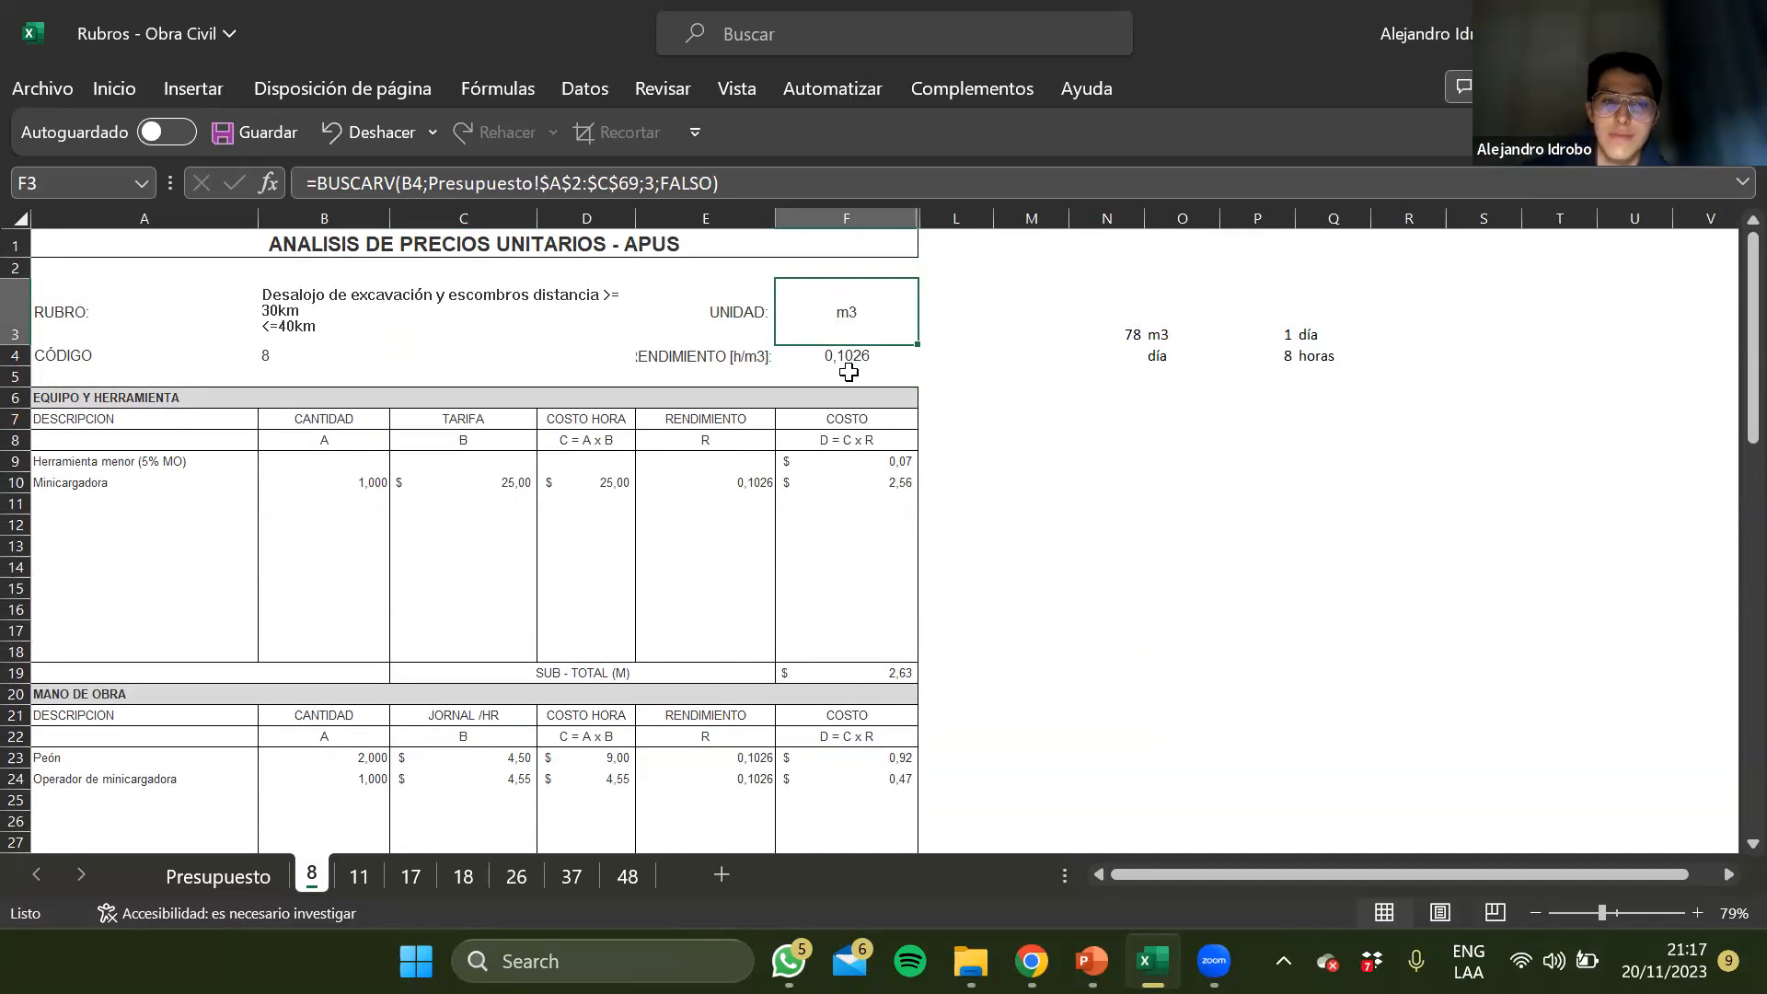
Examine the quantity, distance, tariff and Costo Total formula of the Desalojo - Volqueta row in Transporte
scroll(848, 372, down, 14)
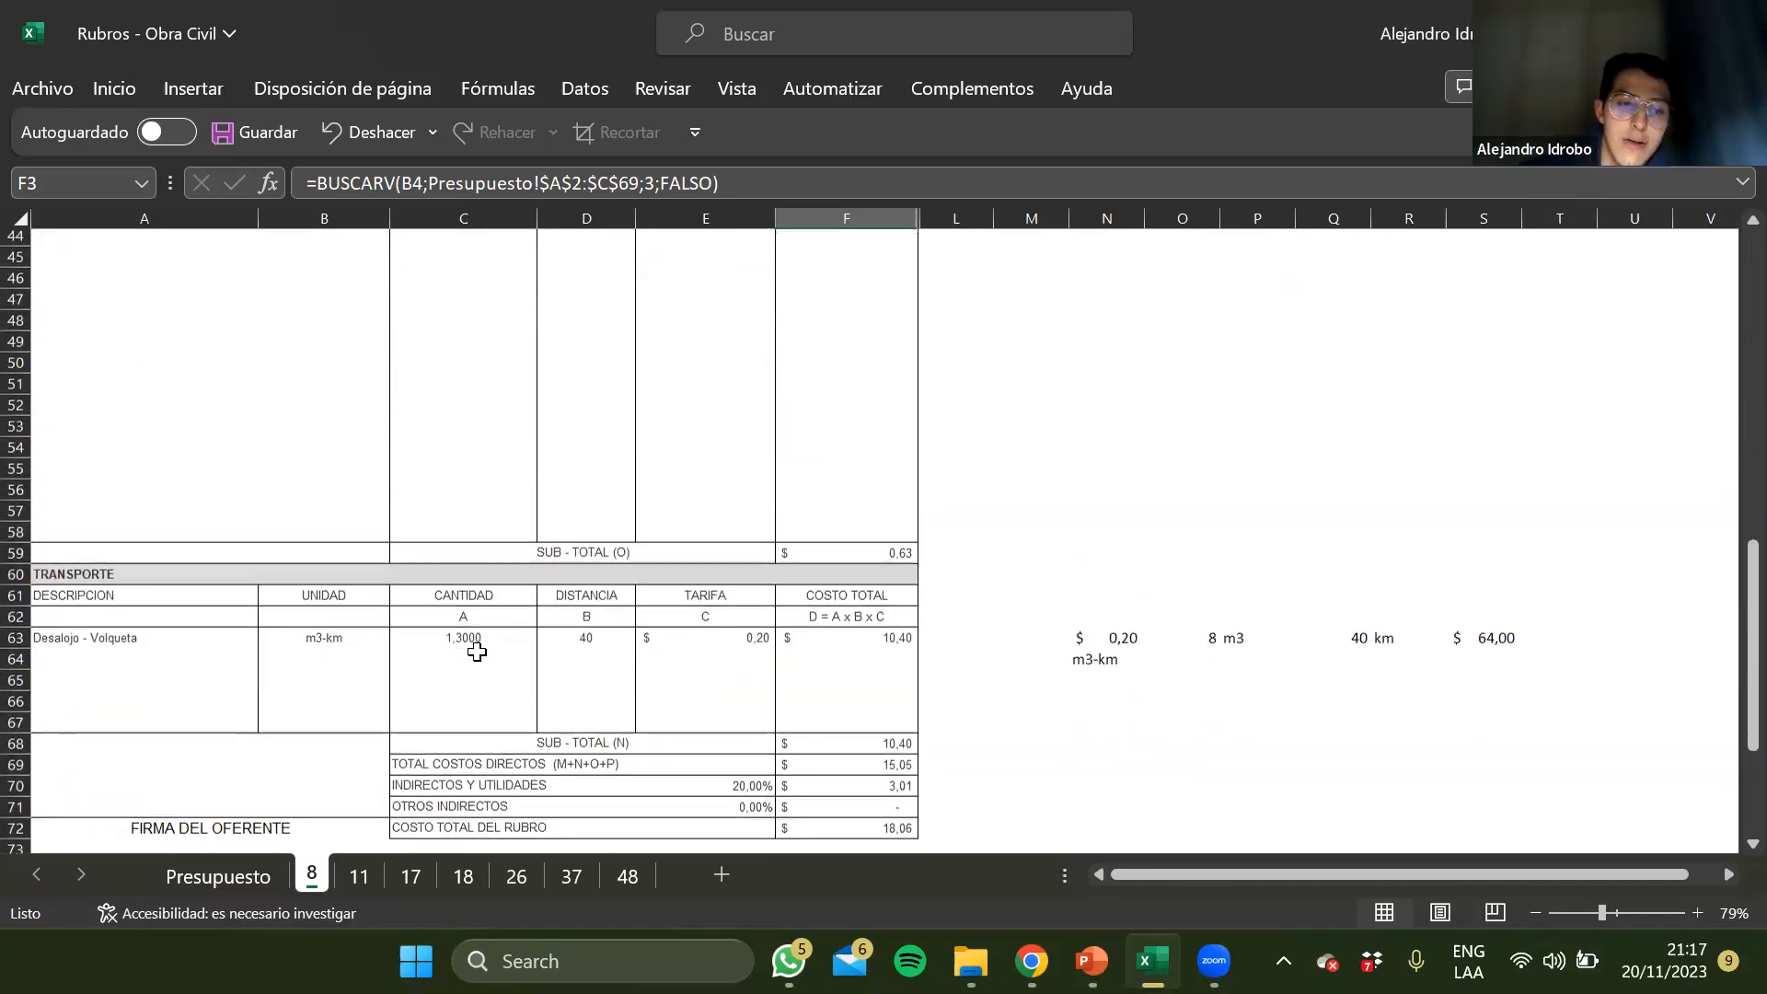
click(477, 650)
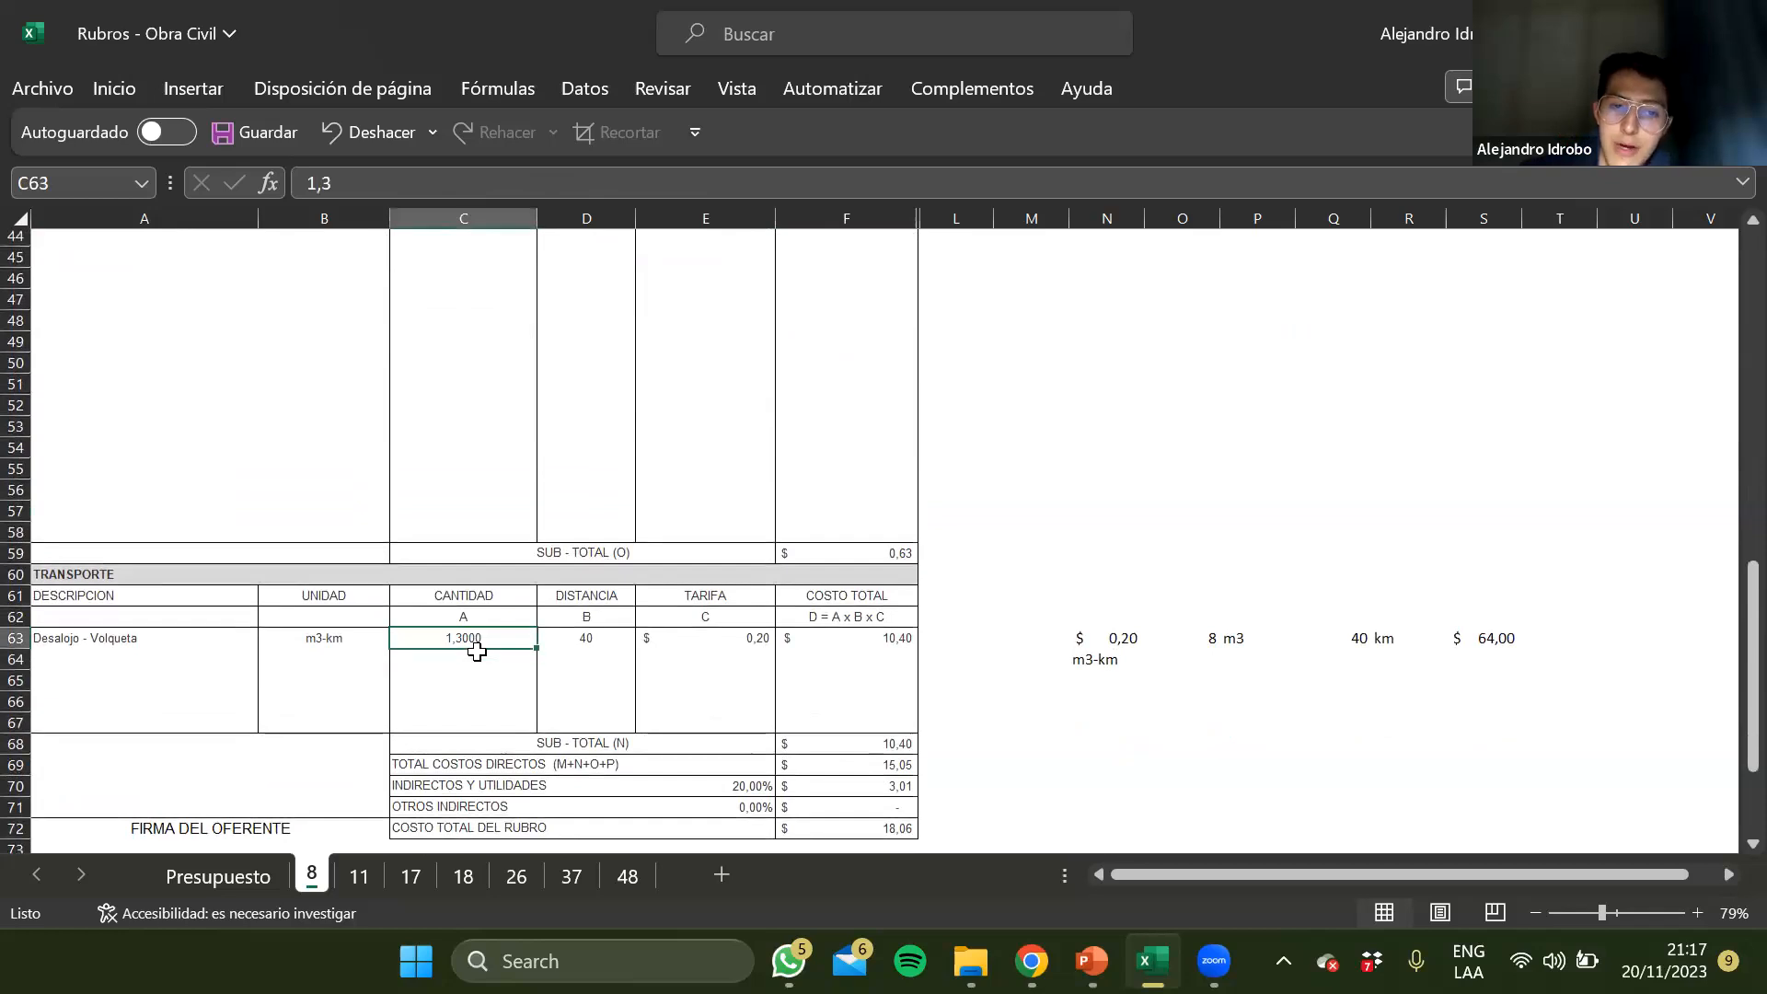
key(Right)
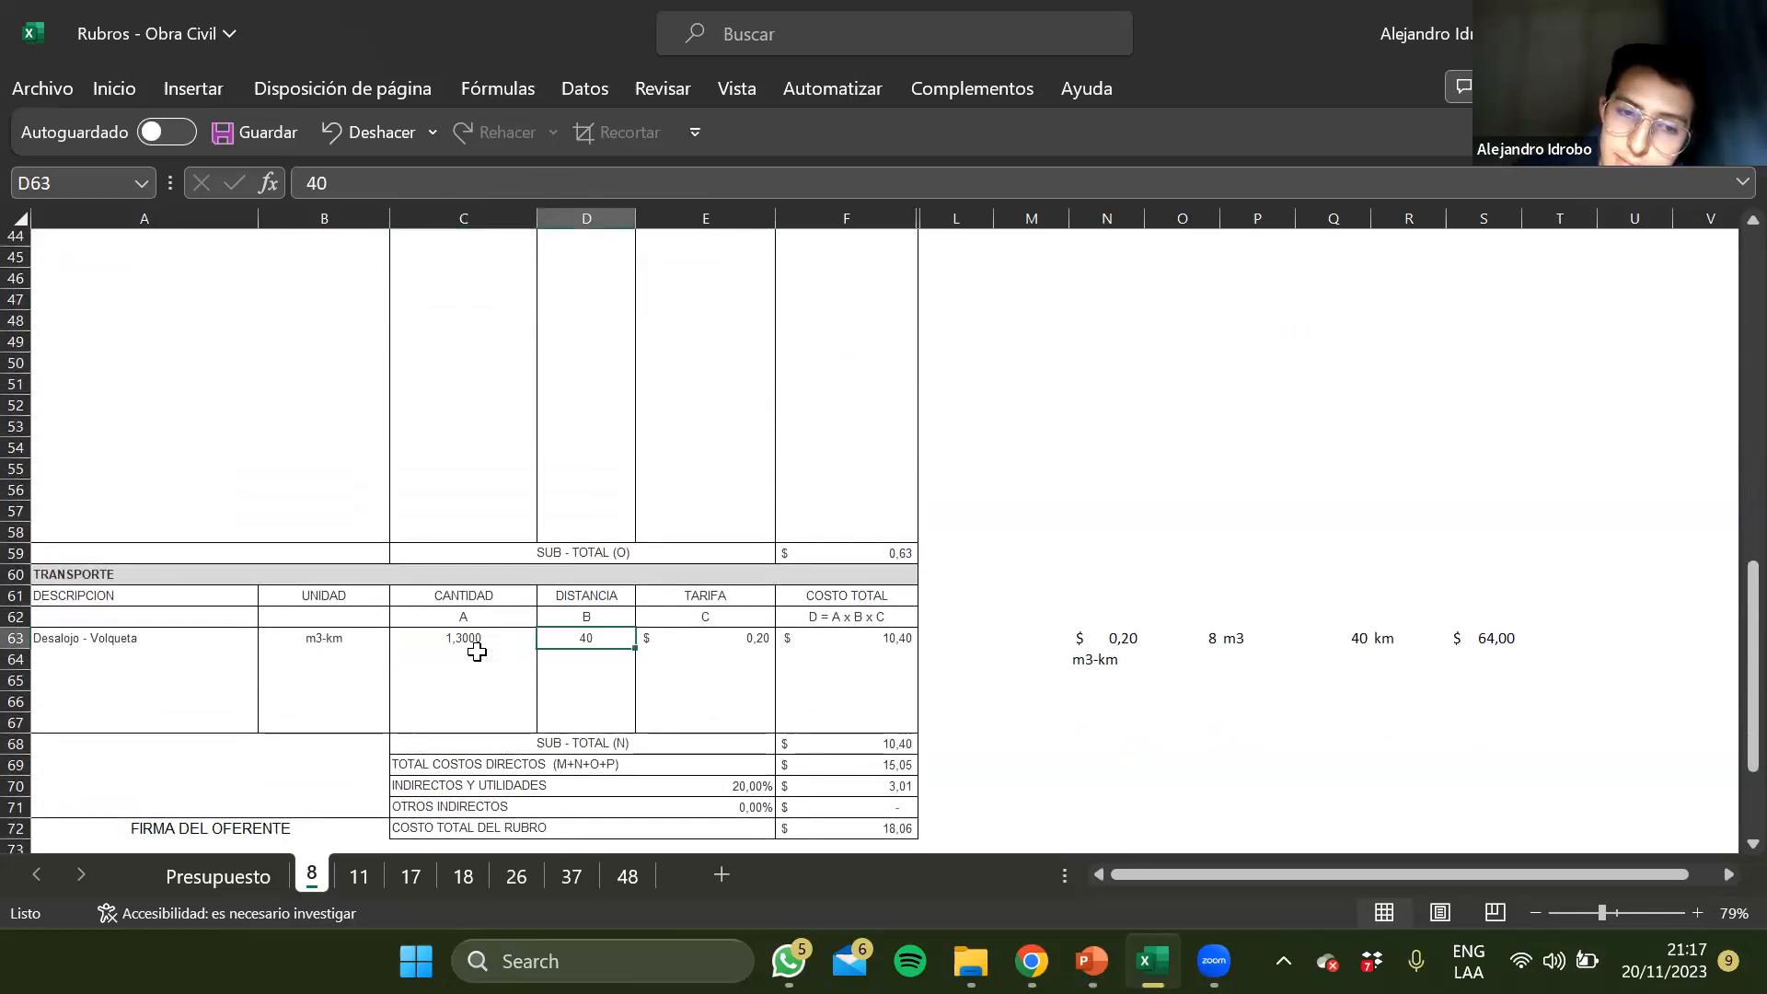
key(Right)
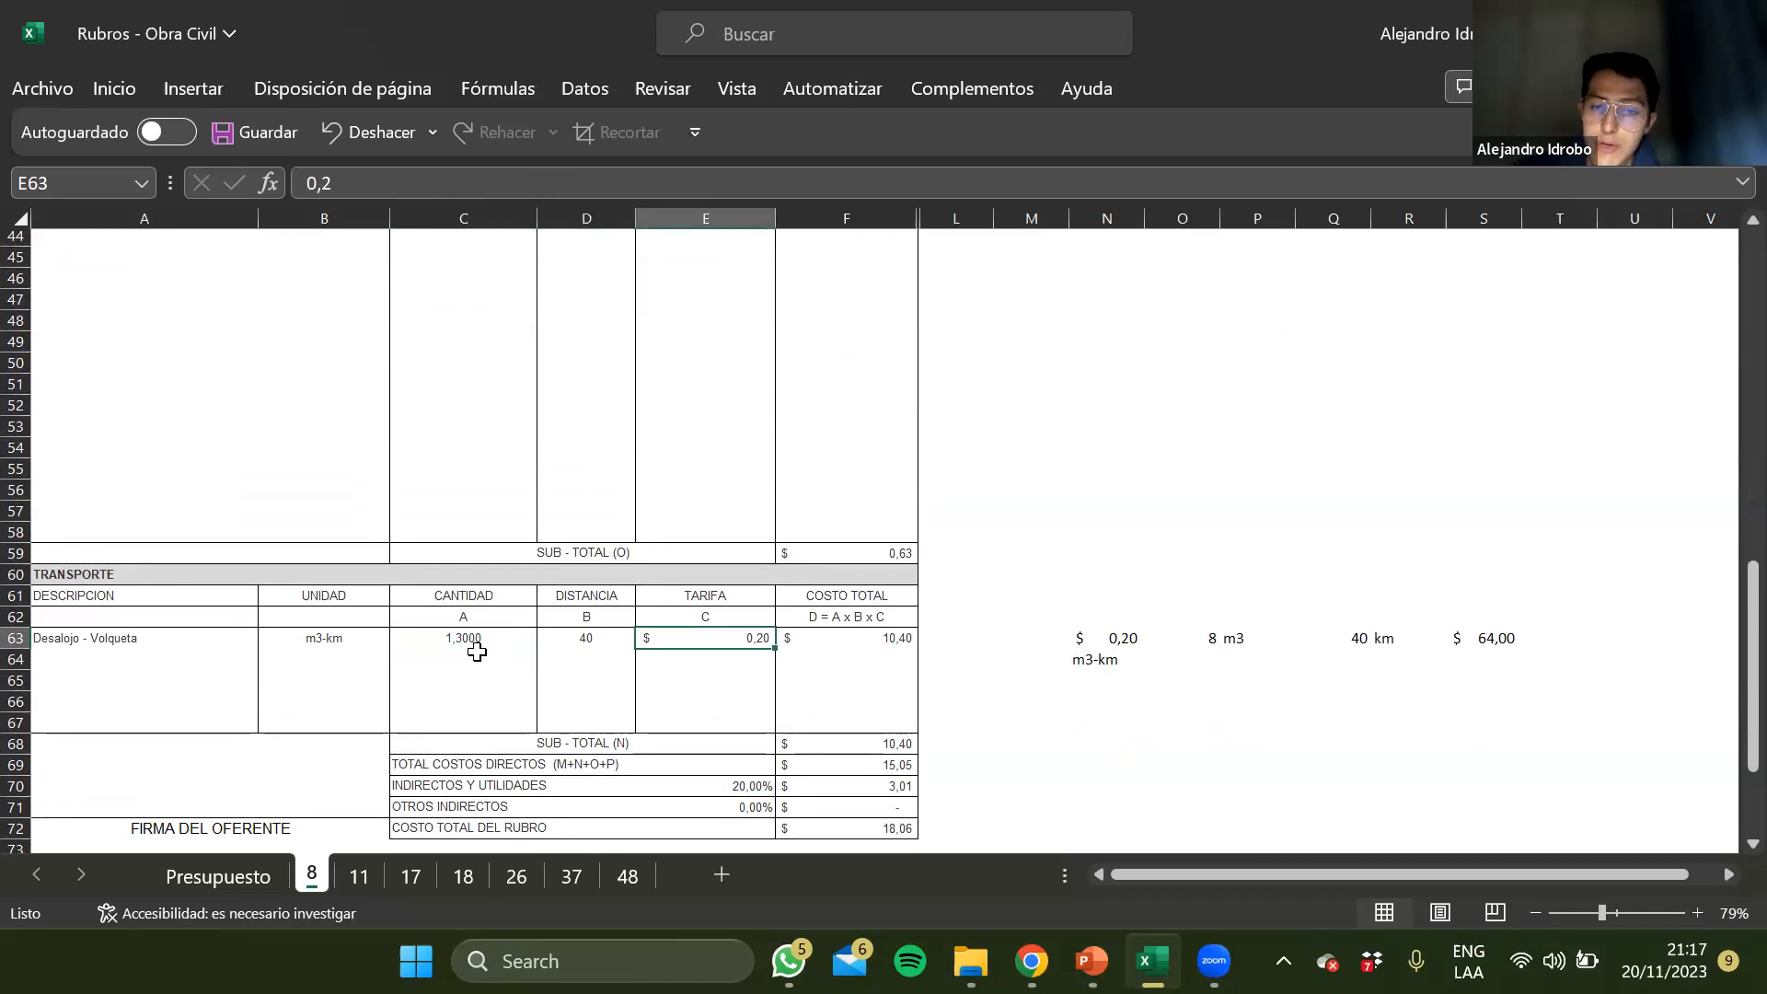
key(Right)
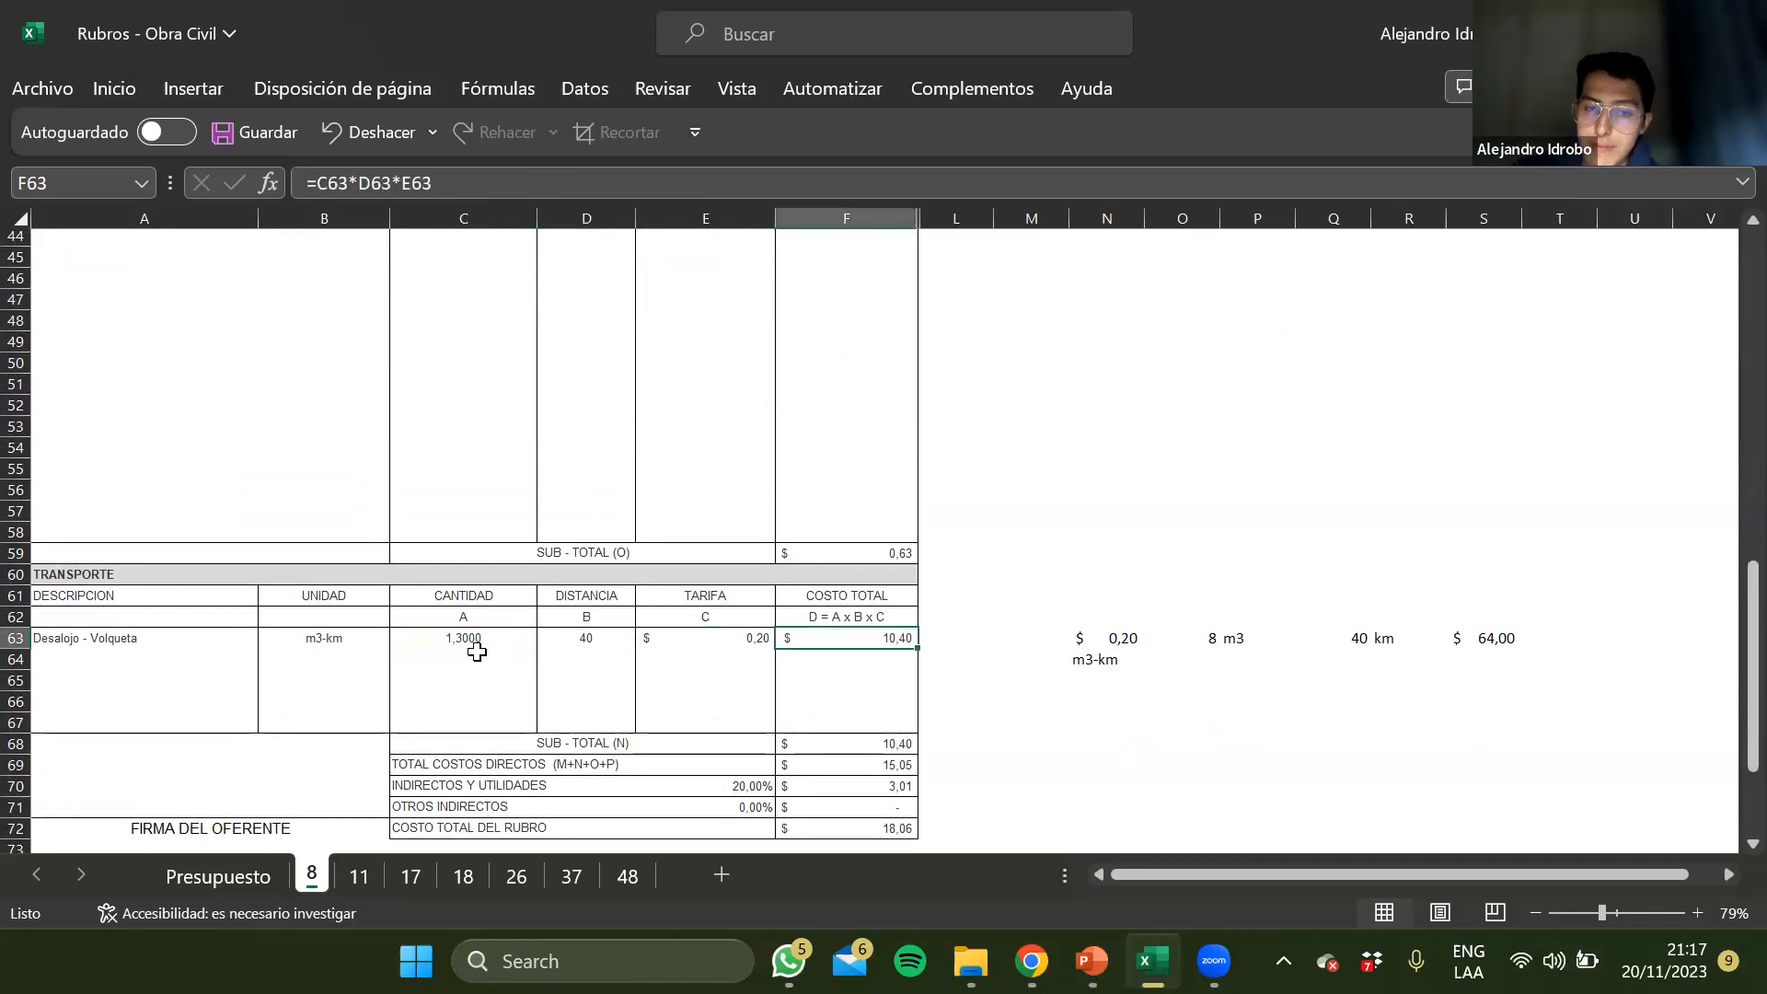
click(513, 184)
key(Return)
key(Up)
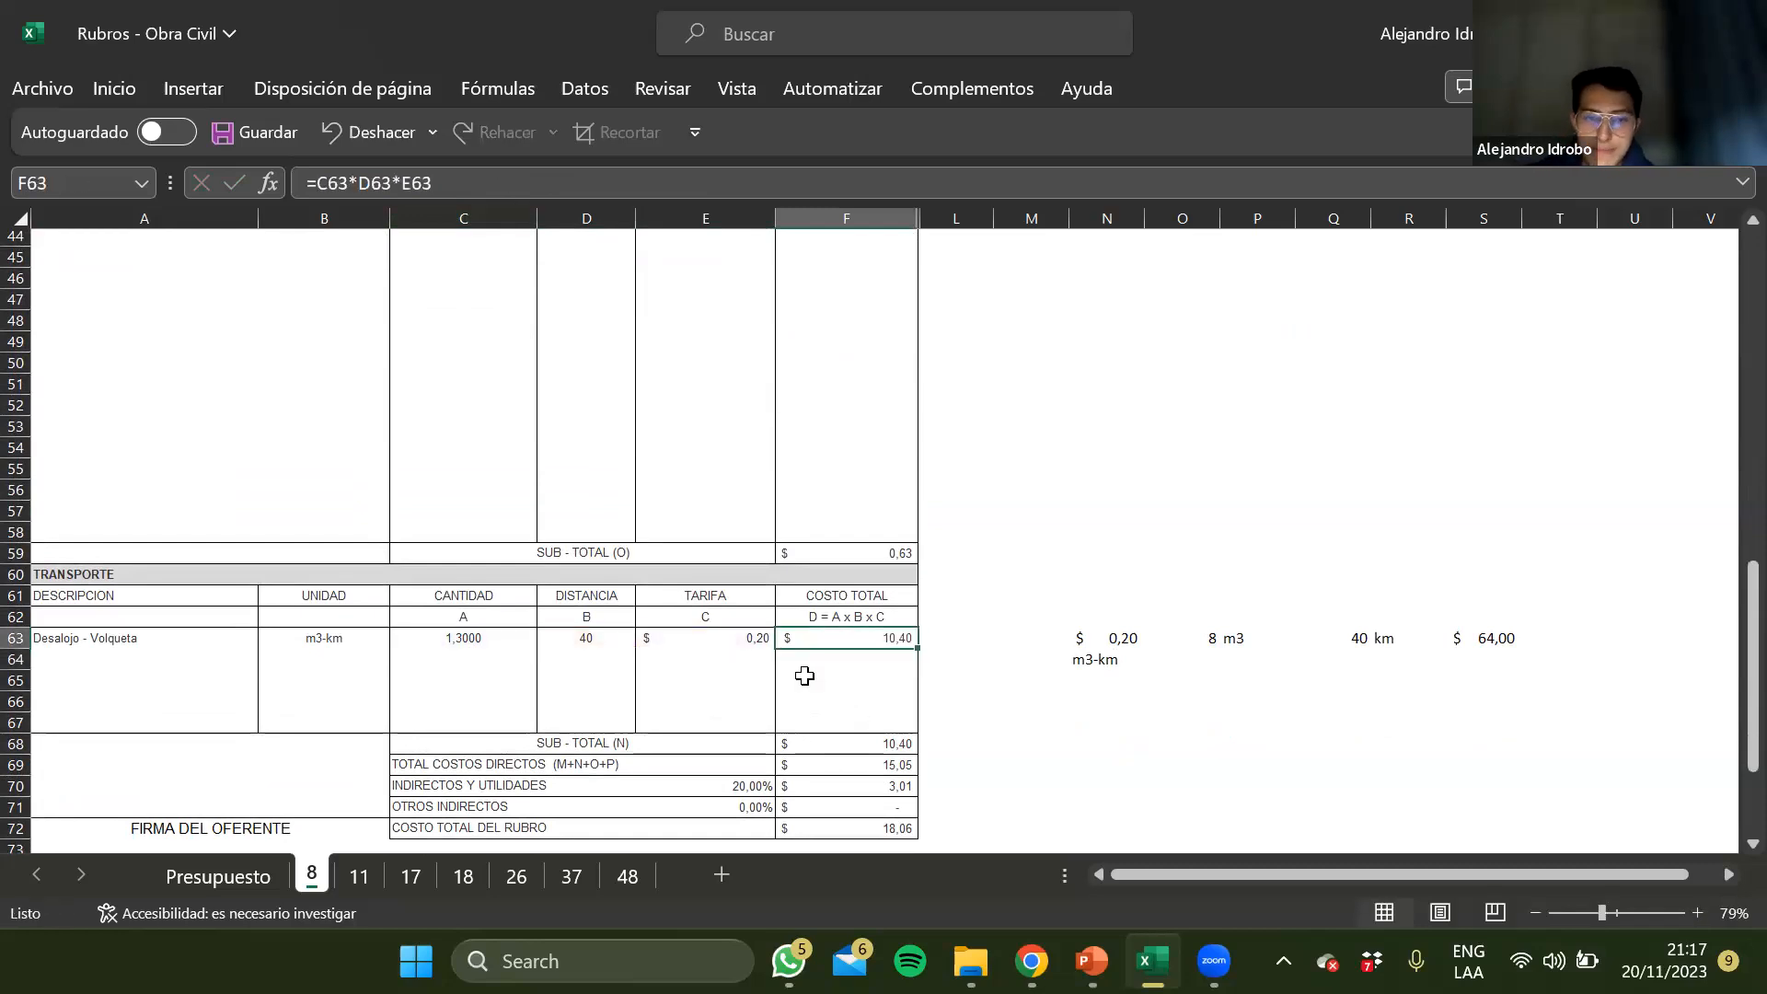
Check the Transporte subtotal formula in F68 and review the sections of sheet 8 that precede it
key(Down)
key(Down)
key(Down)
key(Down)
key(Down)
key(Down)
key(Down)
key(Down)
key(Up)
key(Up)
key(Up)
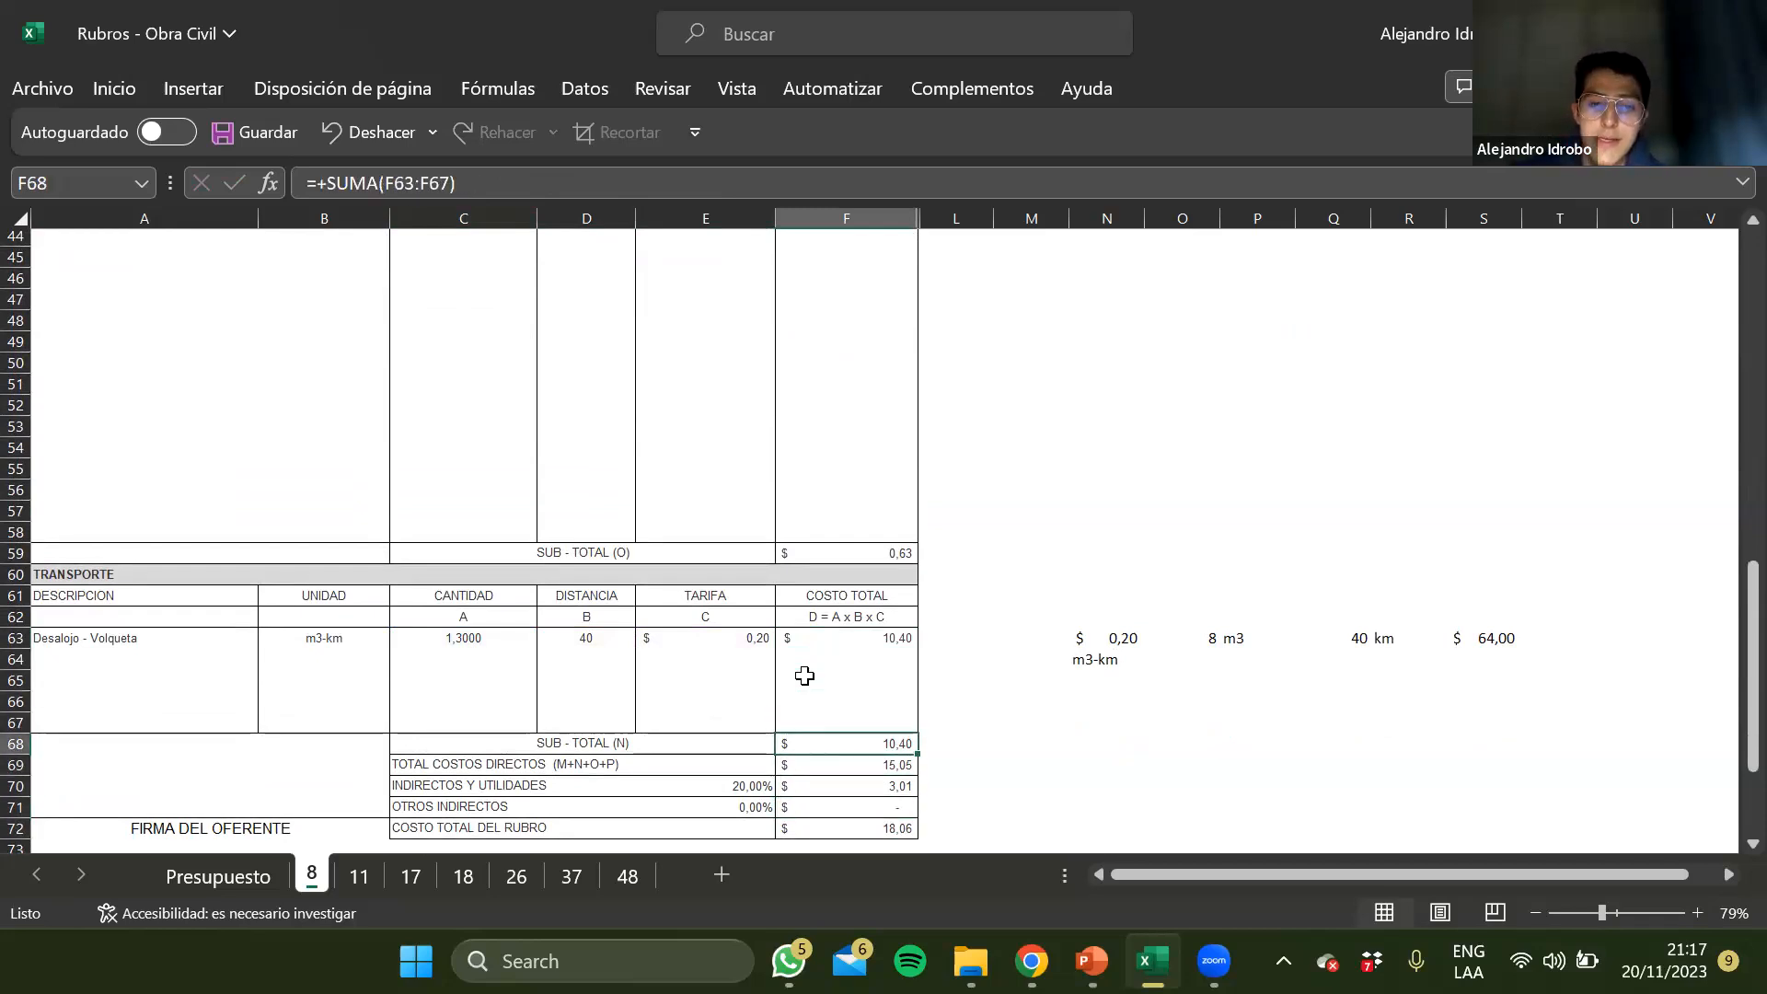
scroll(804, 677, up, 15)
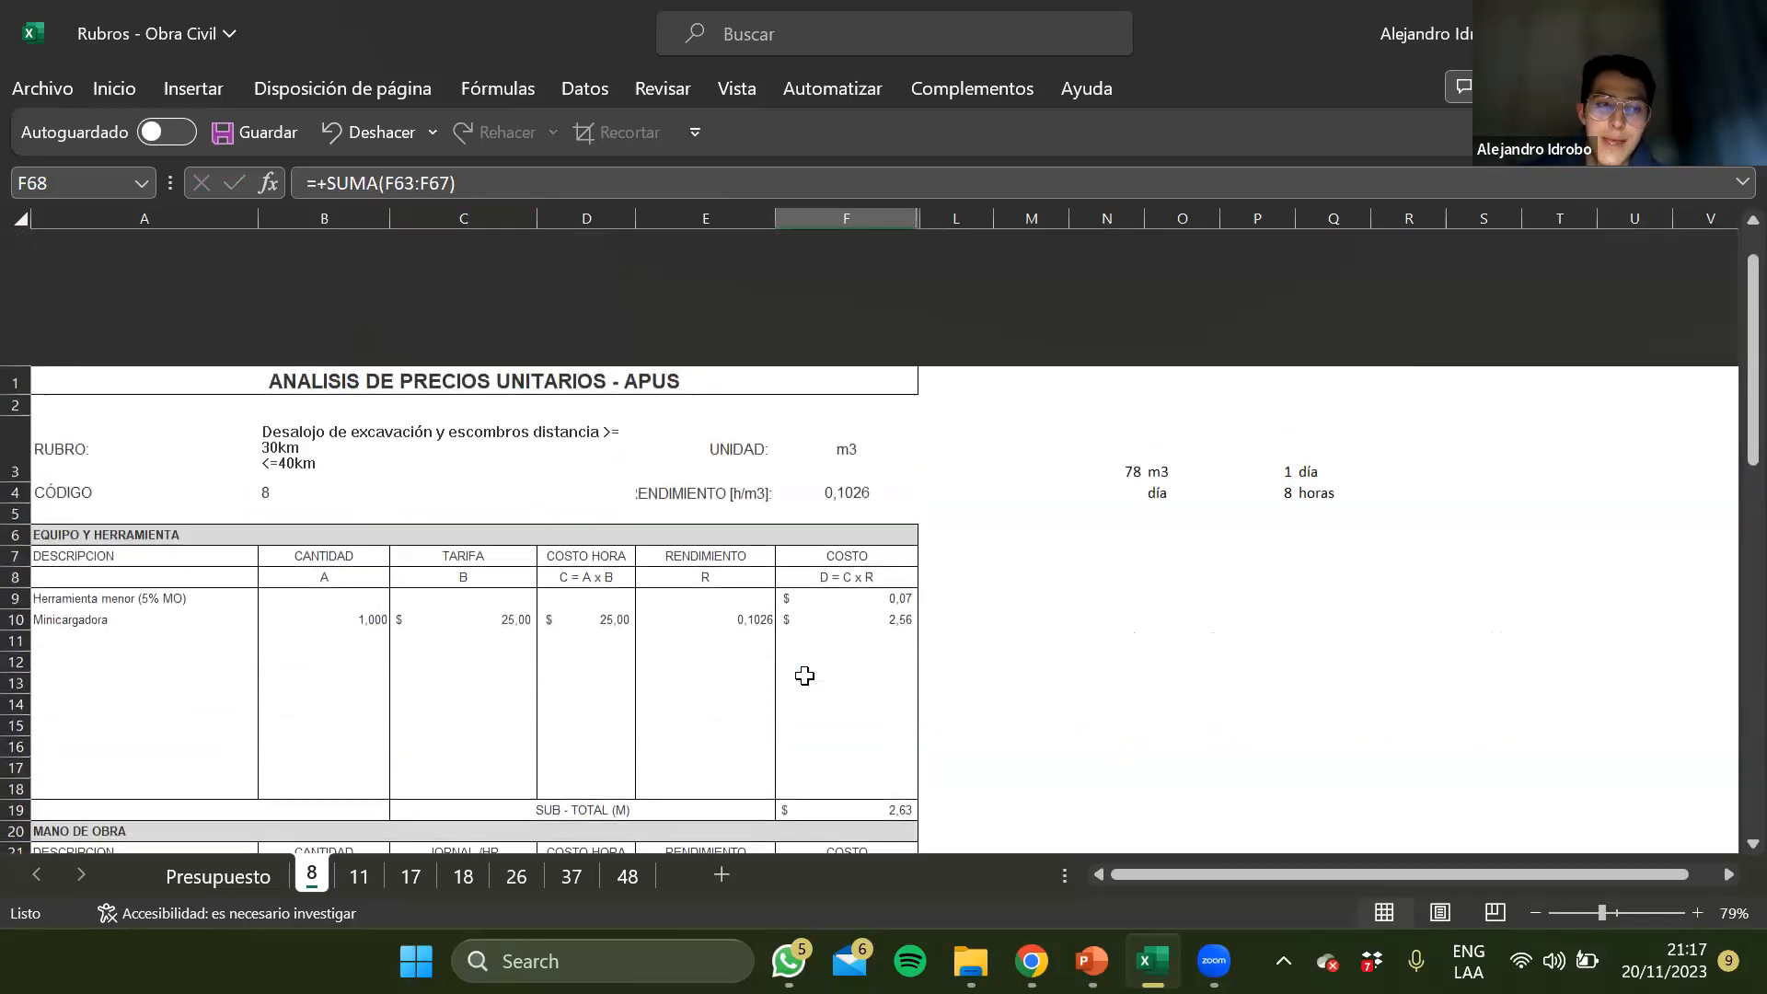
scroll(804, 677, down, 15)
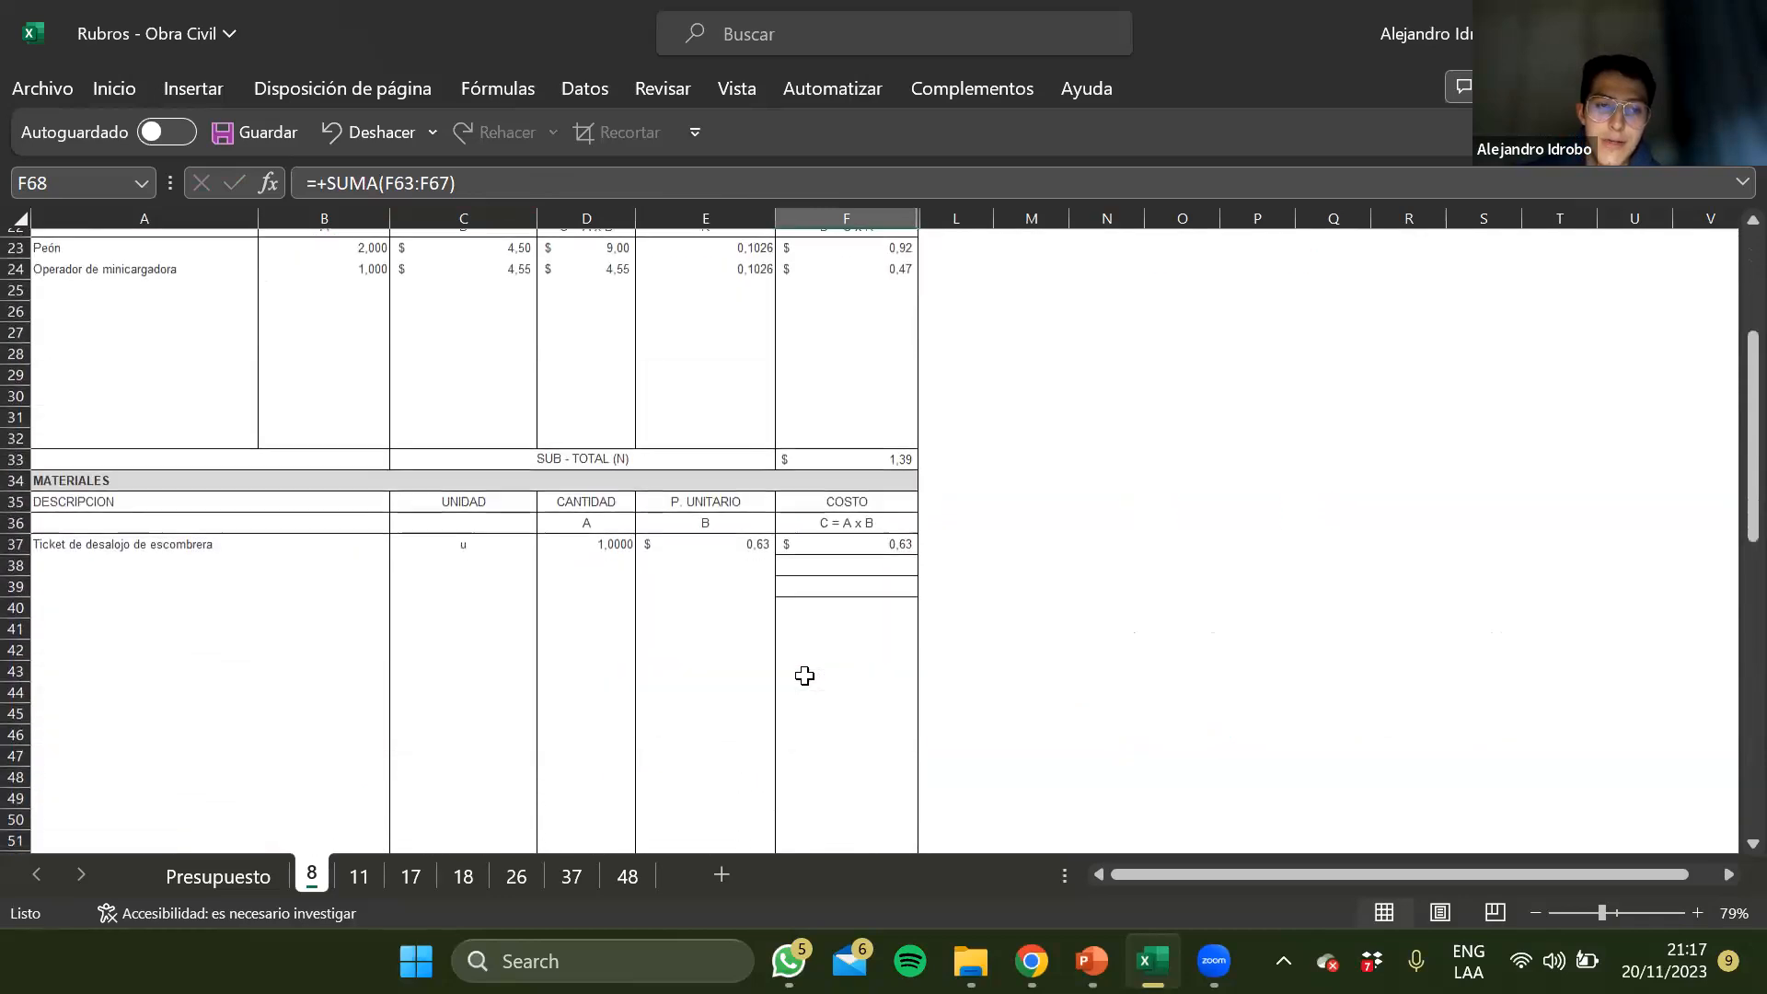
scroll(805, 677, down, 3)
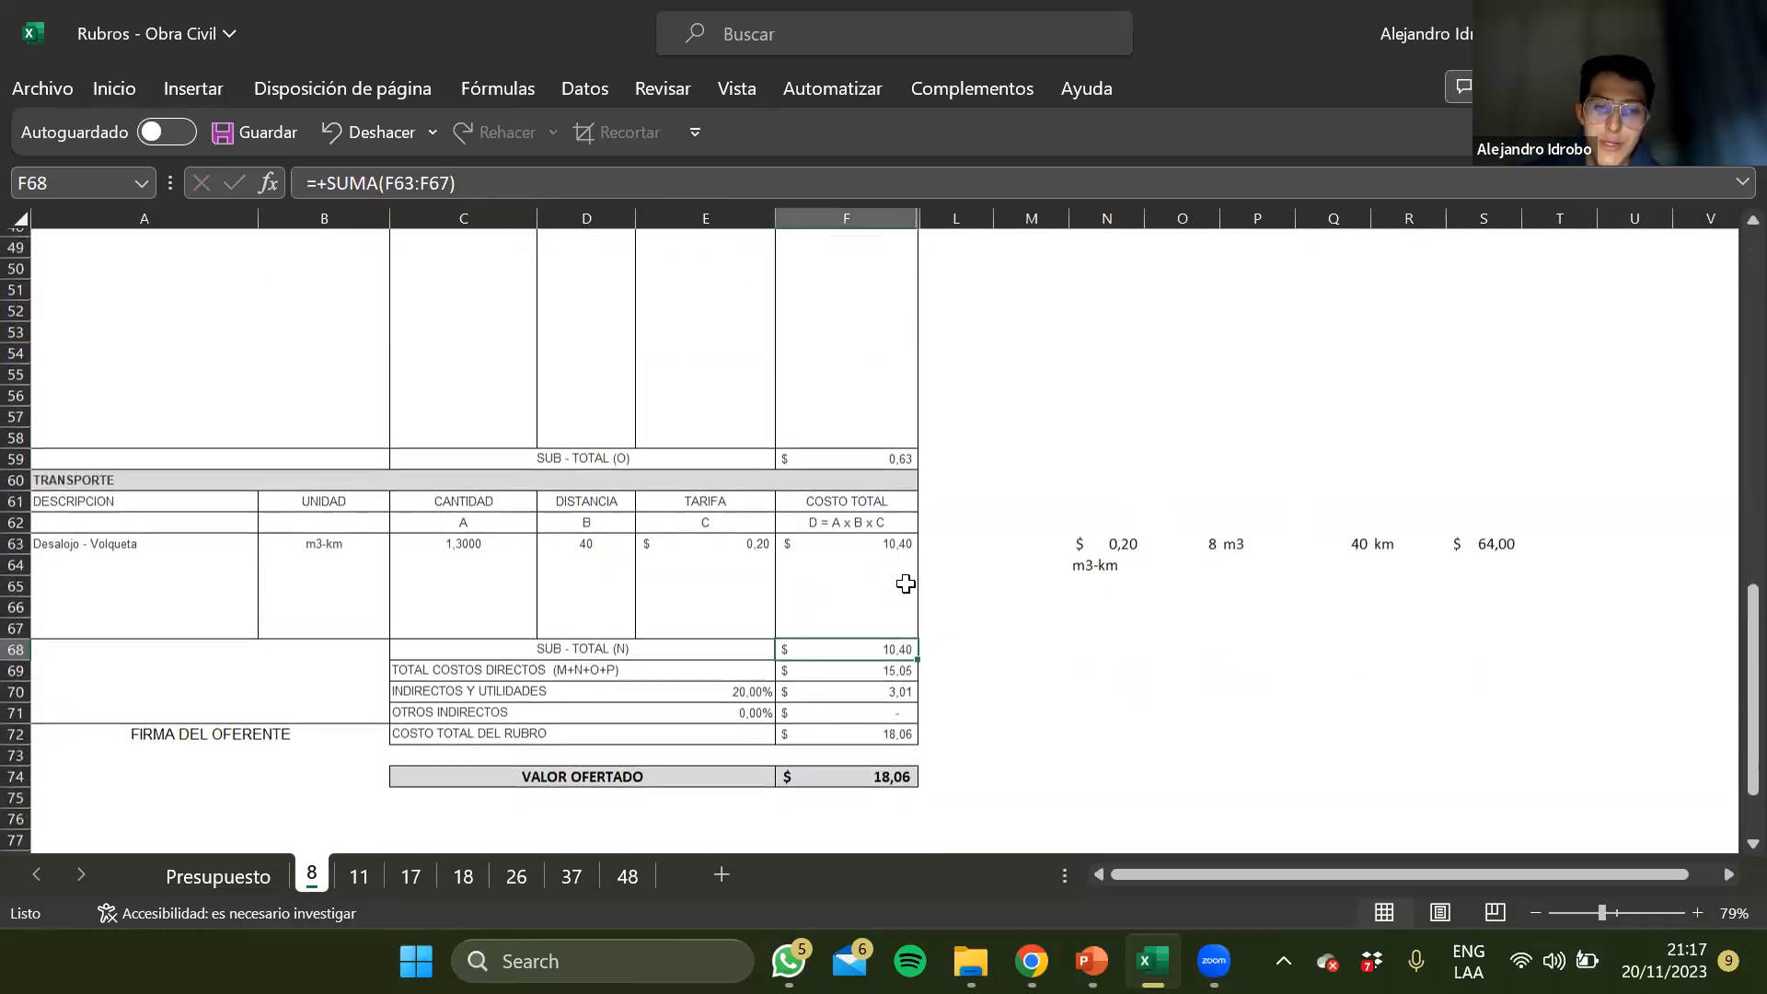
Check that the Total Costos Directos formula in F69 references the subtotals of all four sections
key(Down)
click(616, 183)
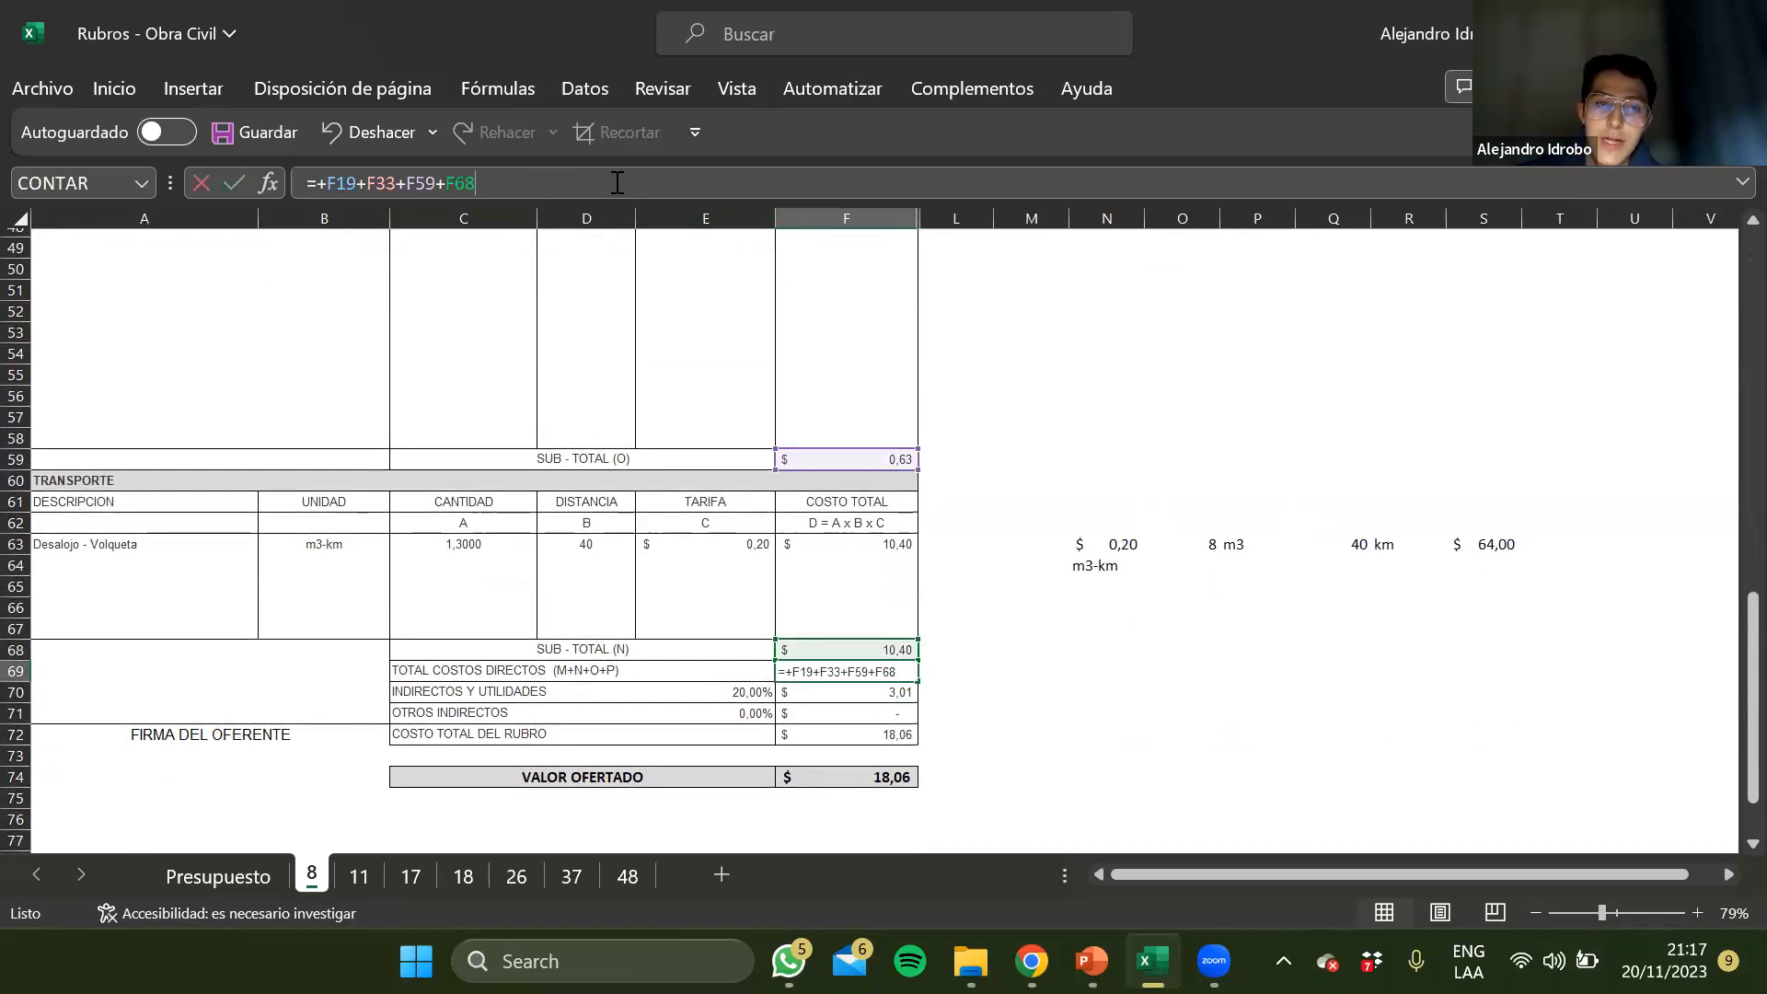
scroll(834, 552, up, 16)
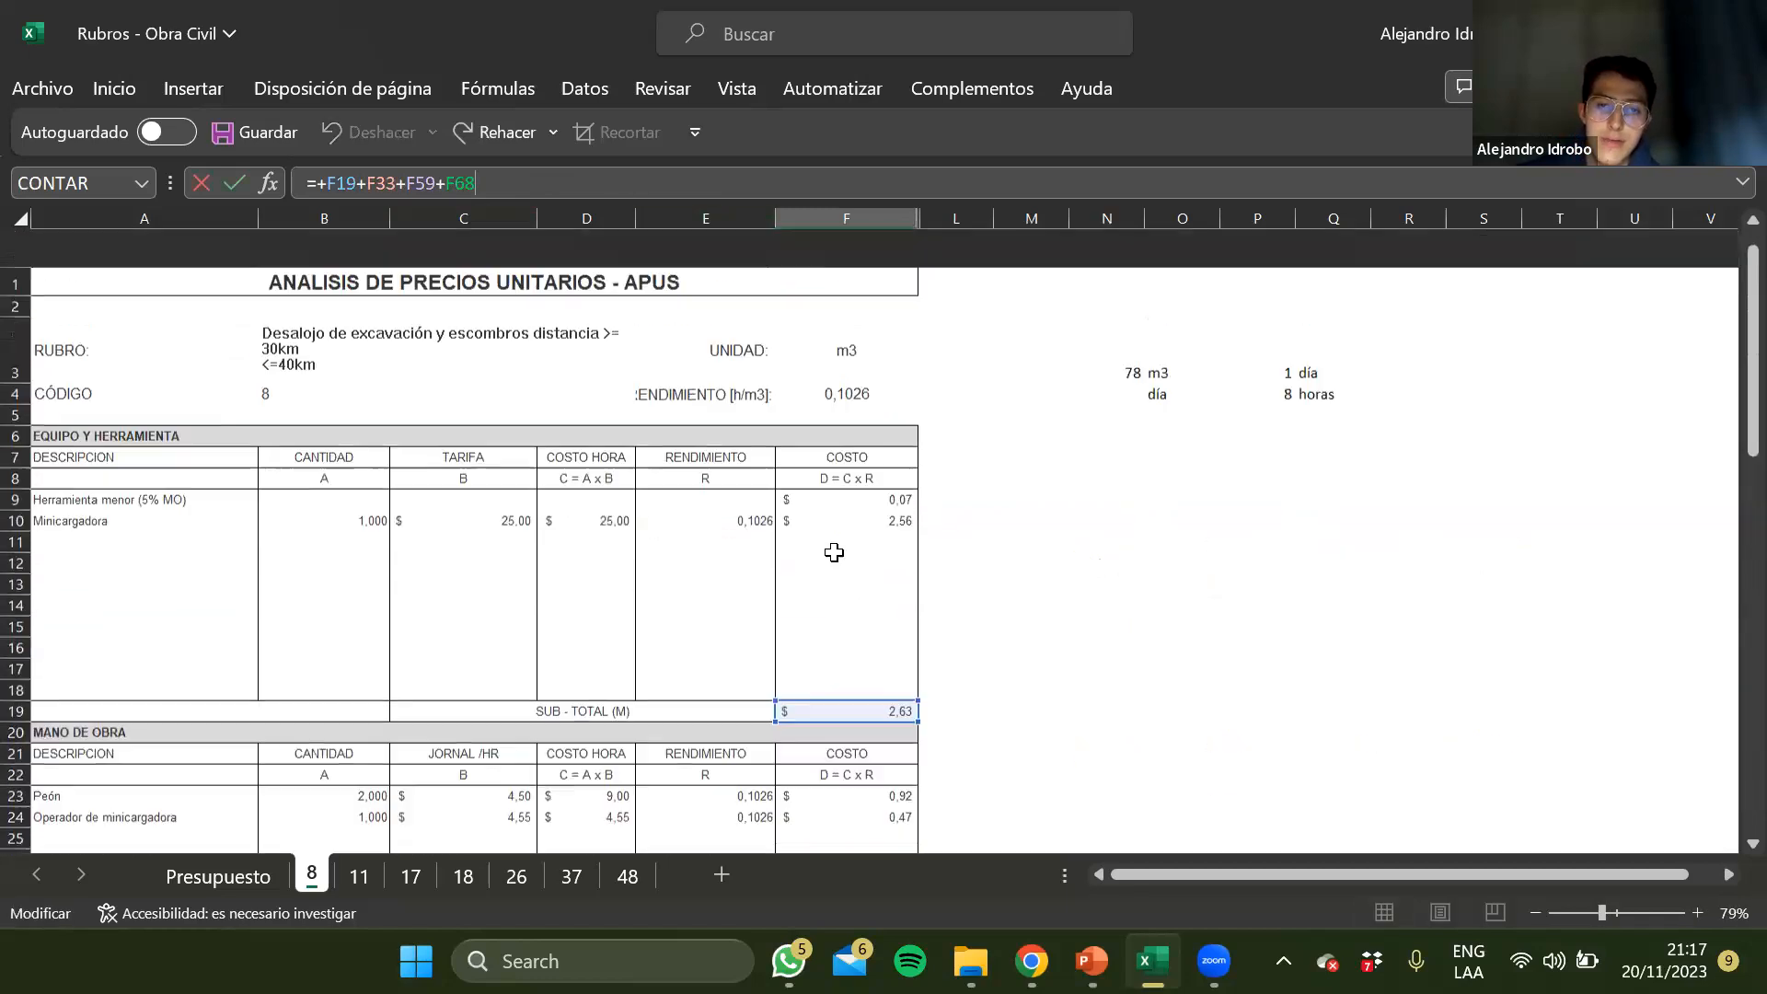
scroll(833, 552, down, 8)
scroll(834, 552, down, 7)
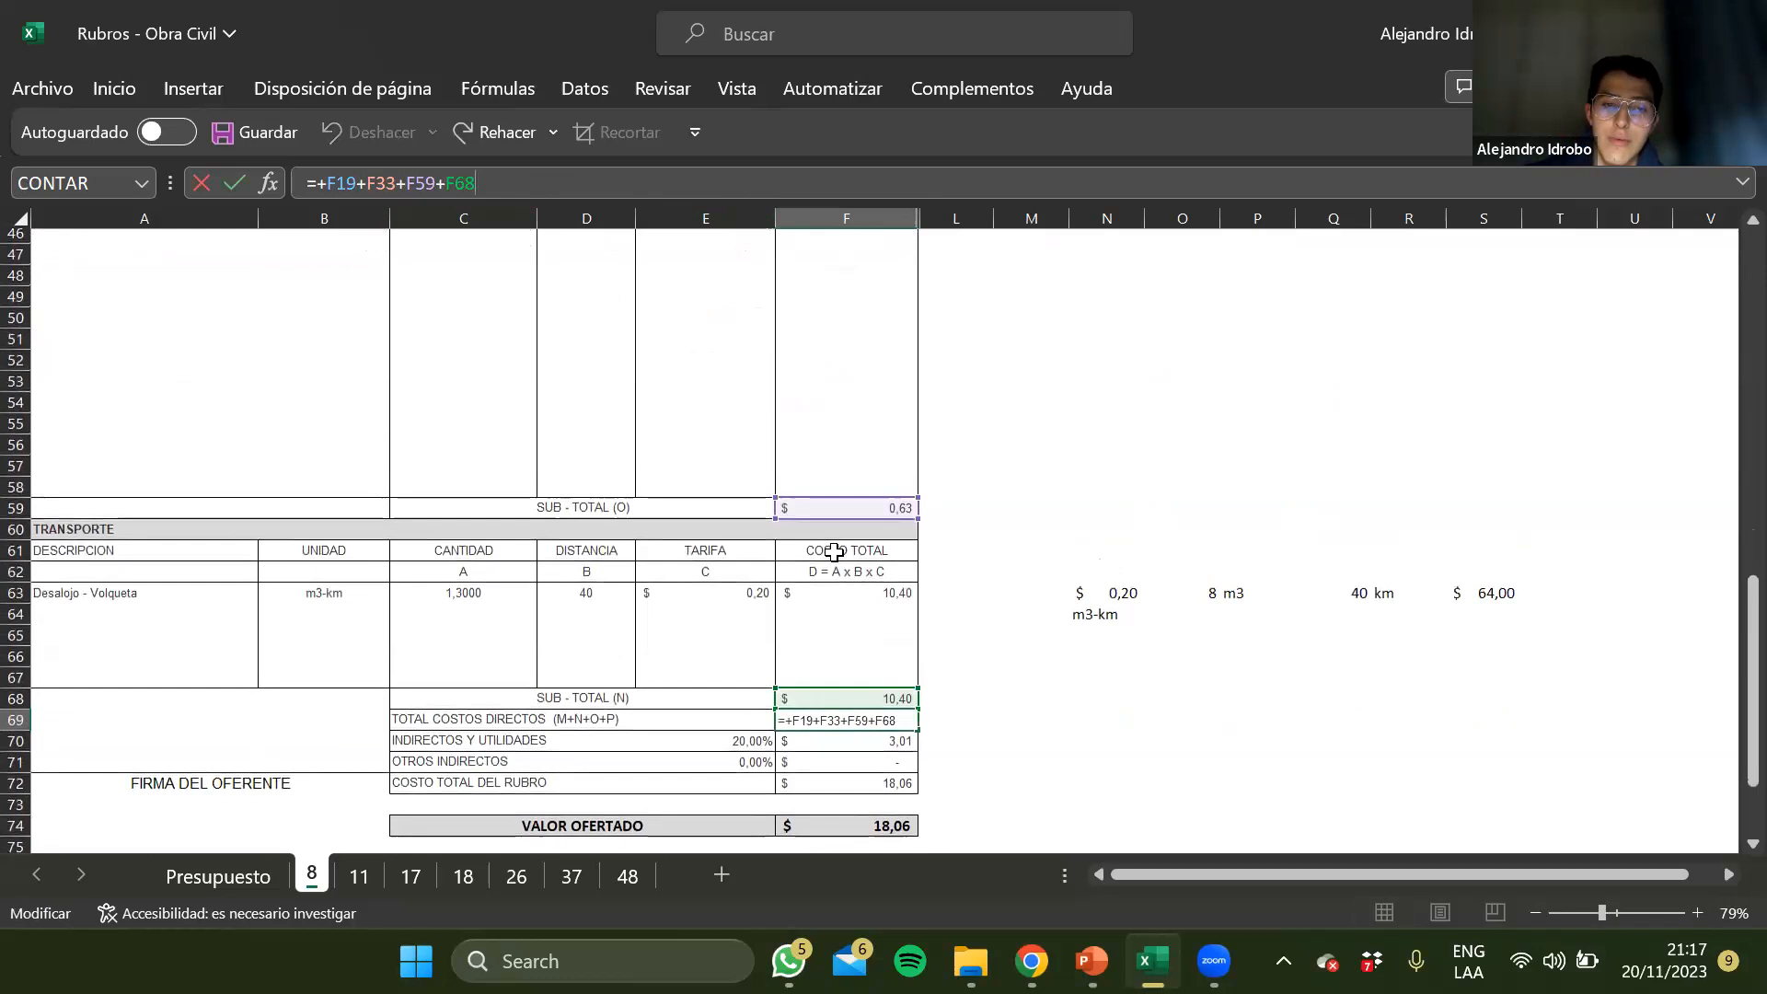
key(Return)
key(Up)
Examine the Indirectos y Utilidades percentage and its cost formula in row 70
key(Down)
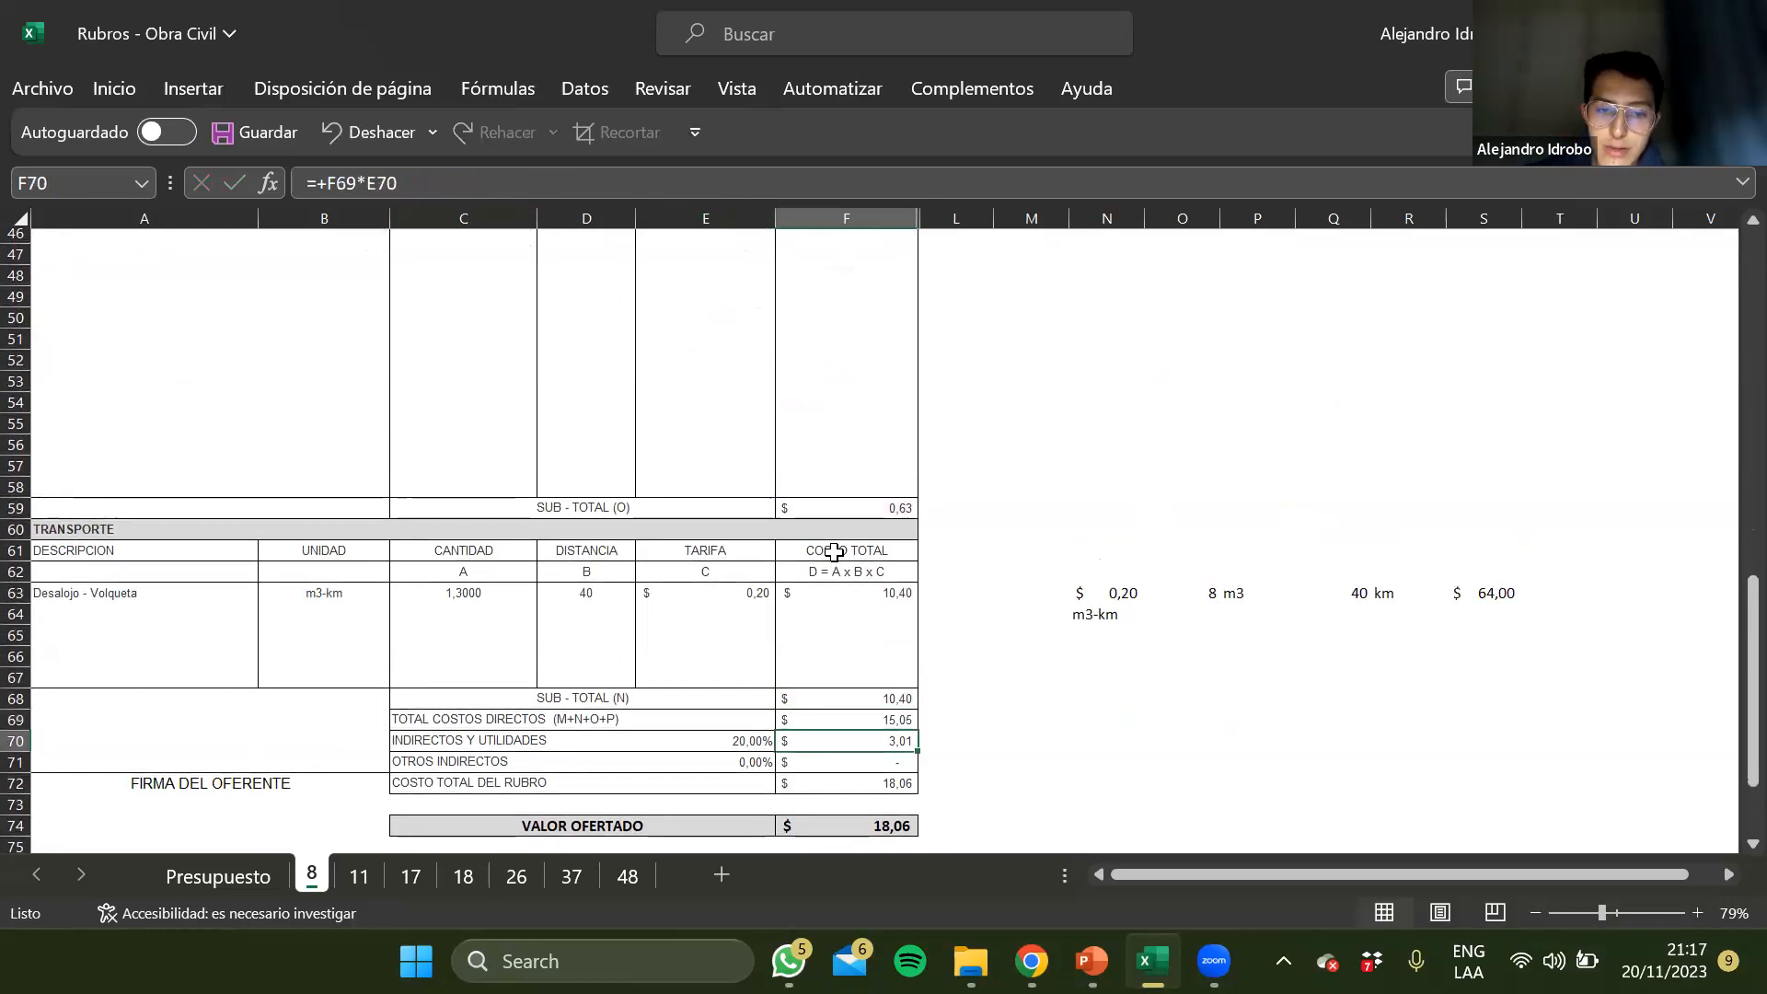
key(Left)
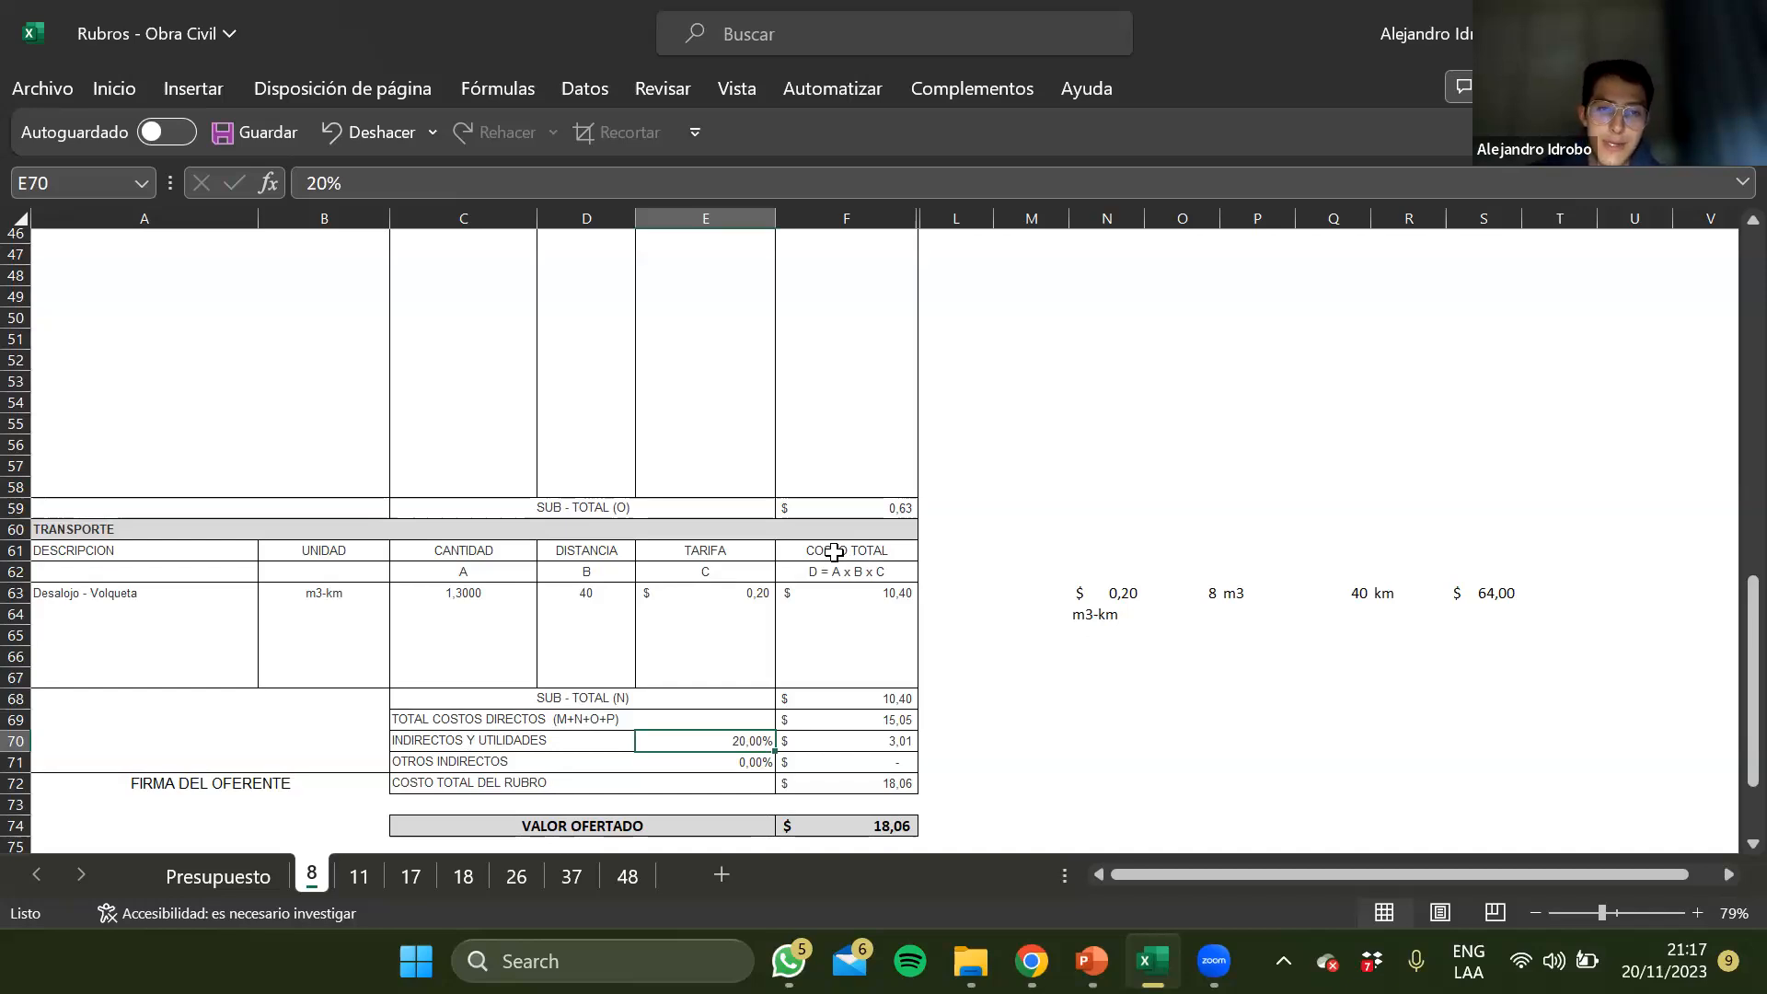
key(Down)
key(Up)
key(Right)
key(Left)
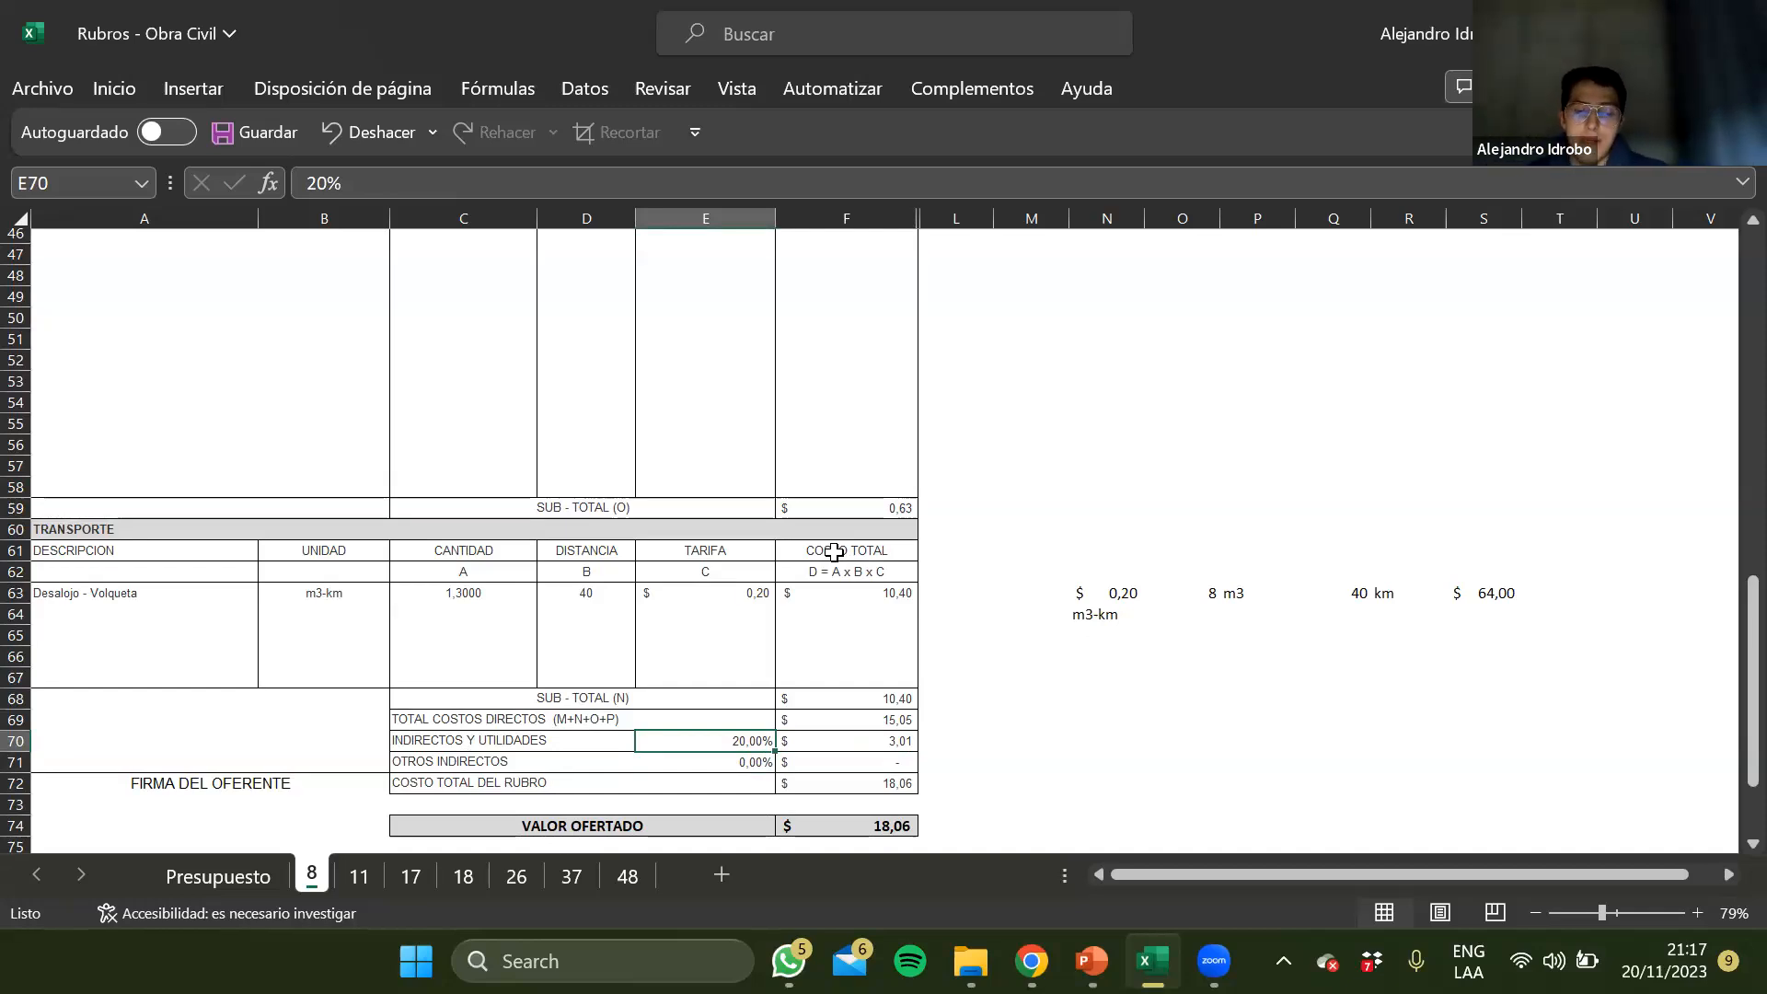
key(Right)
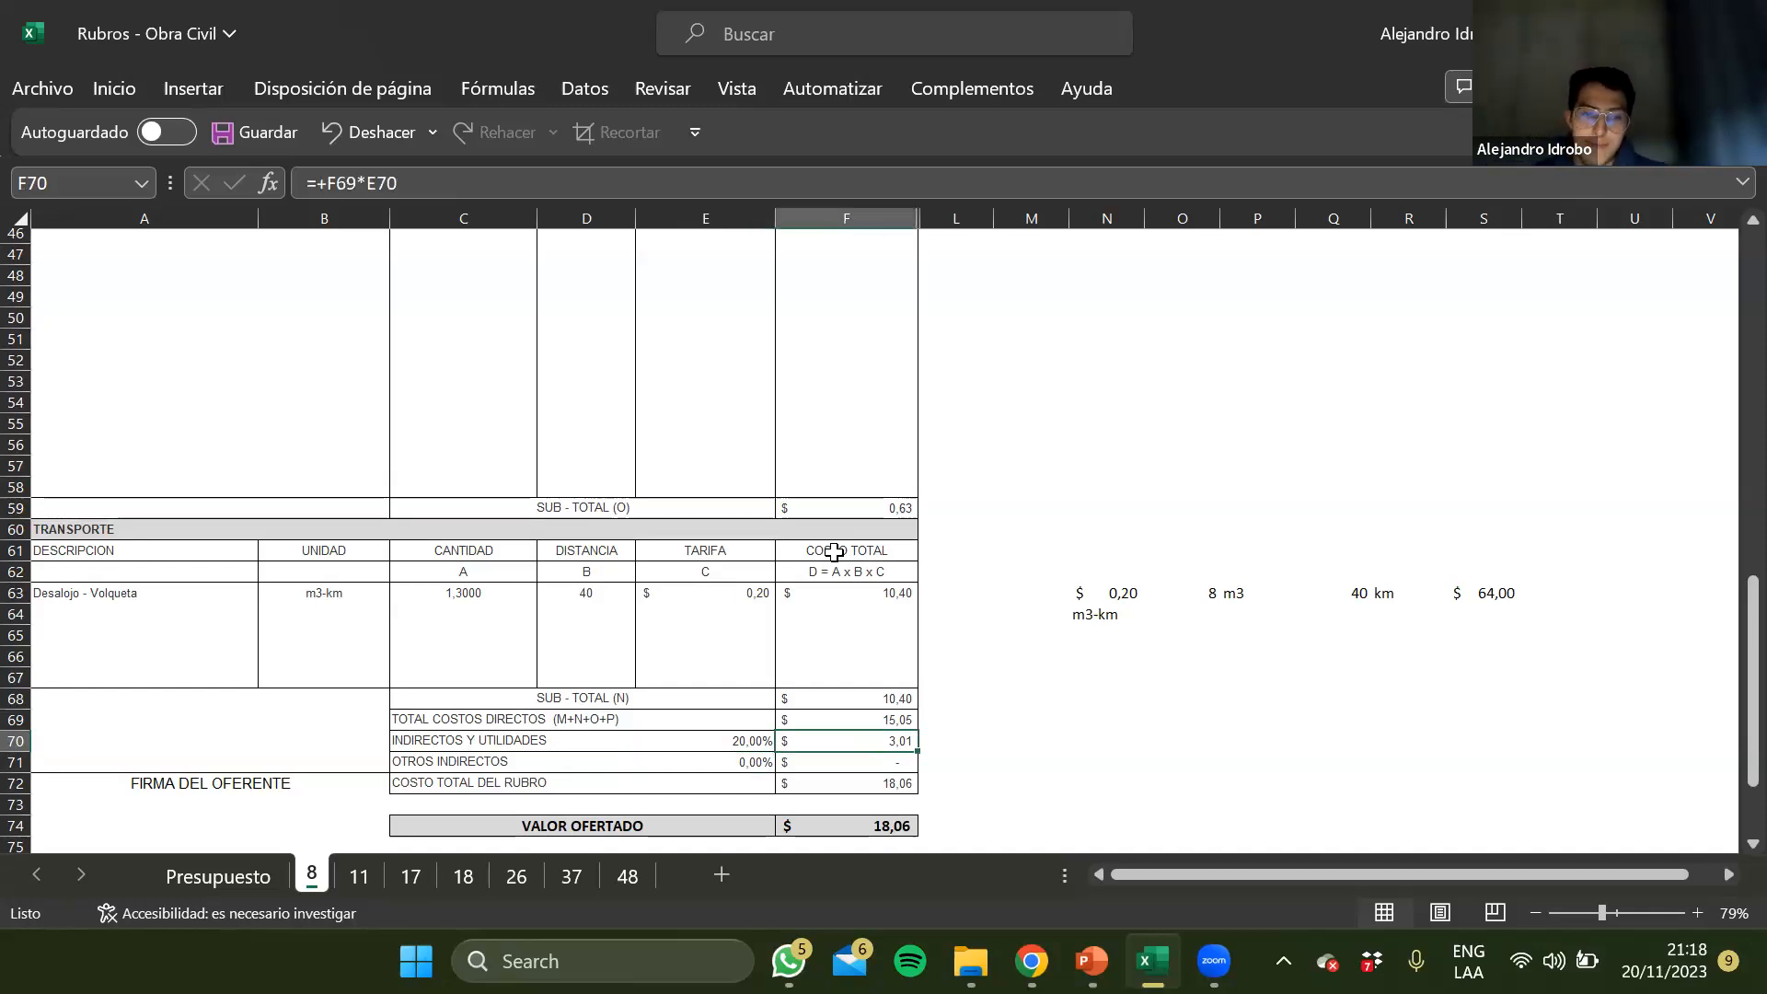
Check the Costo Total del Rubro formula in F72 and the Valor Ofertado rounding formula in F74
key(Down)
key(Down)
click(517, 180)
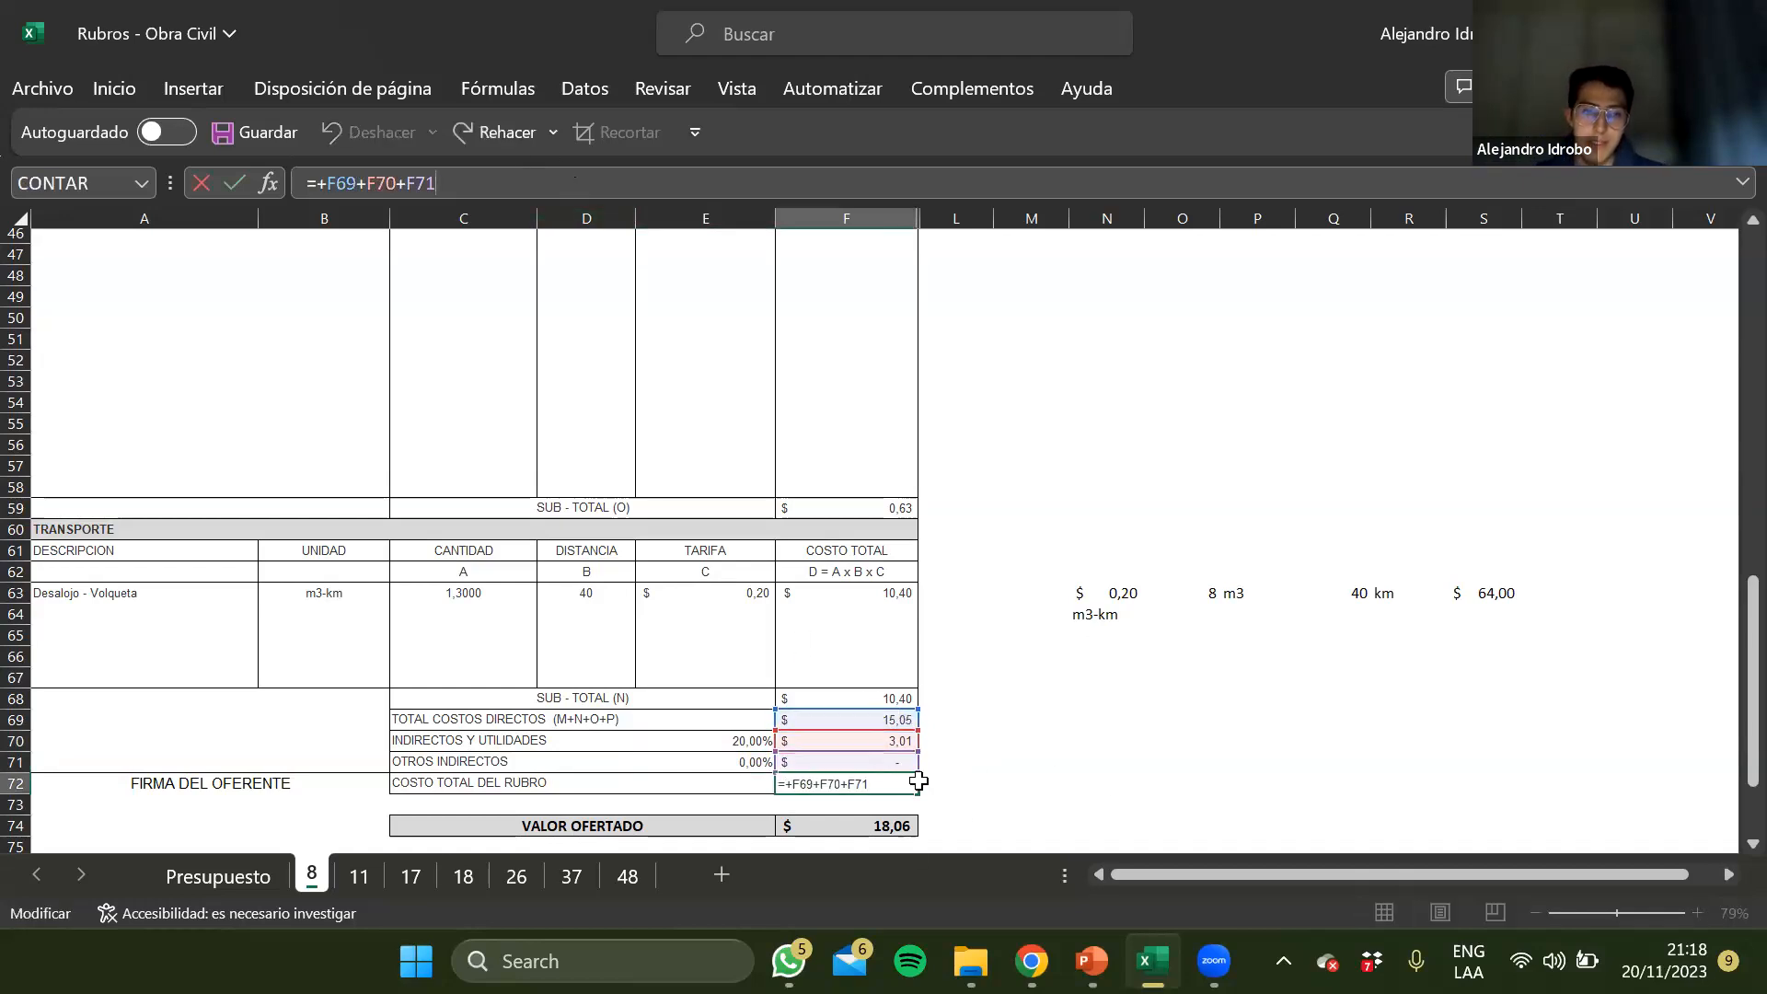
key(Escape)
key(Down)
key(Down)
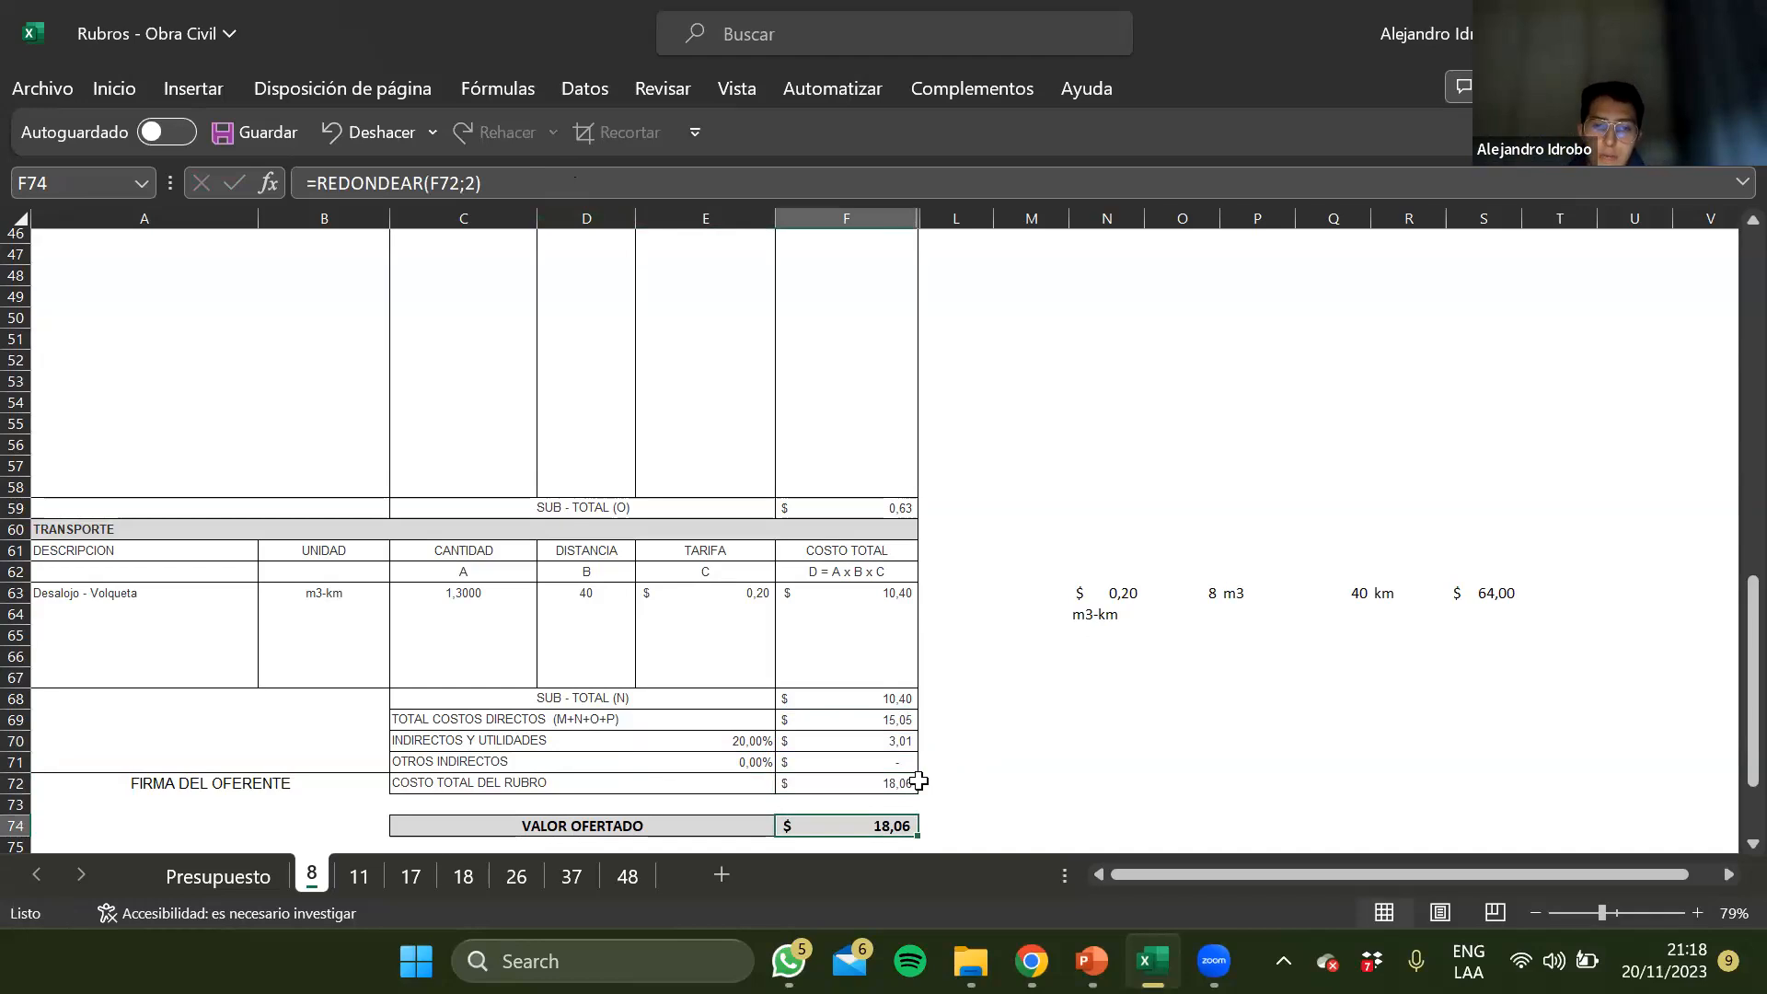
Compare the unit price of rubro 8 in Presupuesto with its analysis on sheet 8
scroll(919, 781, up, 2)
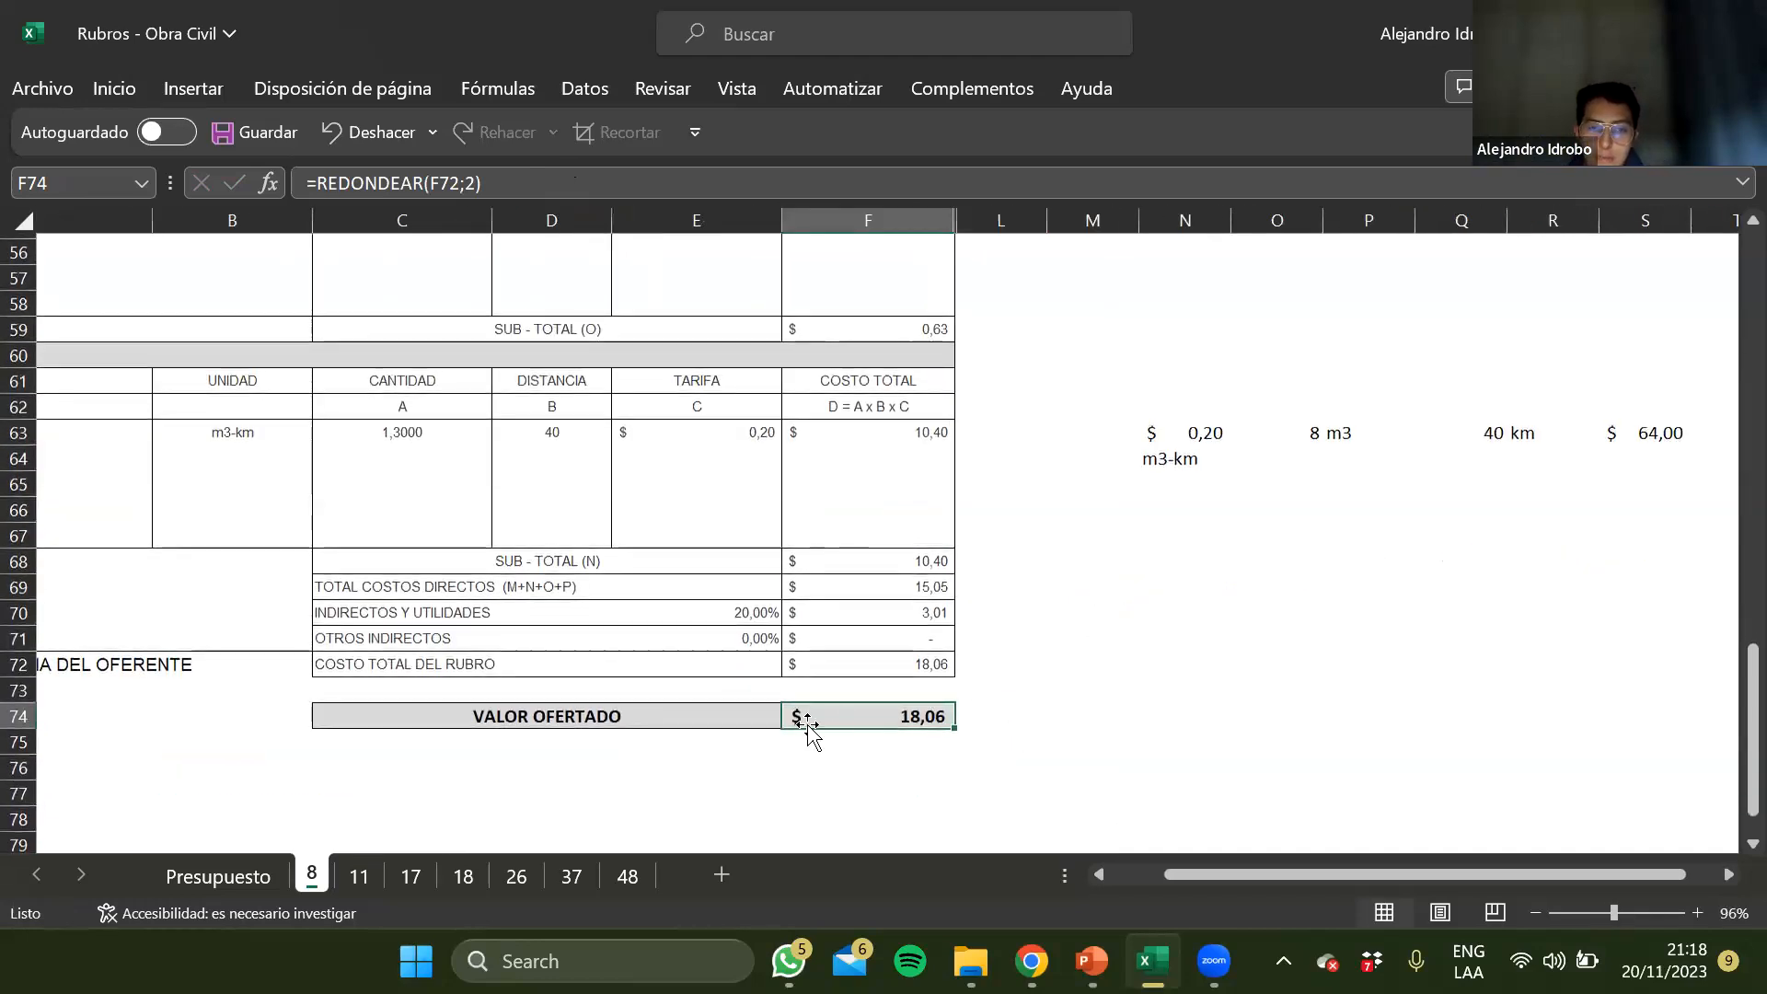
click(259, 879)
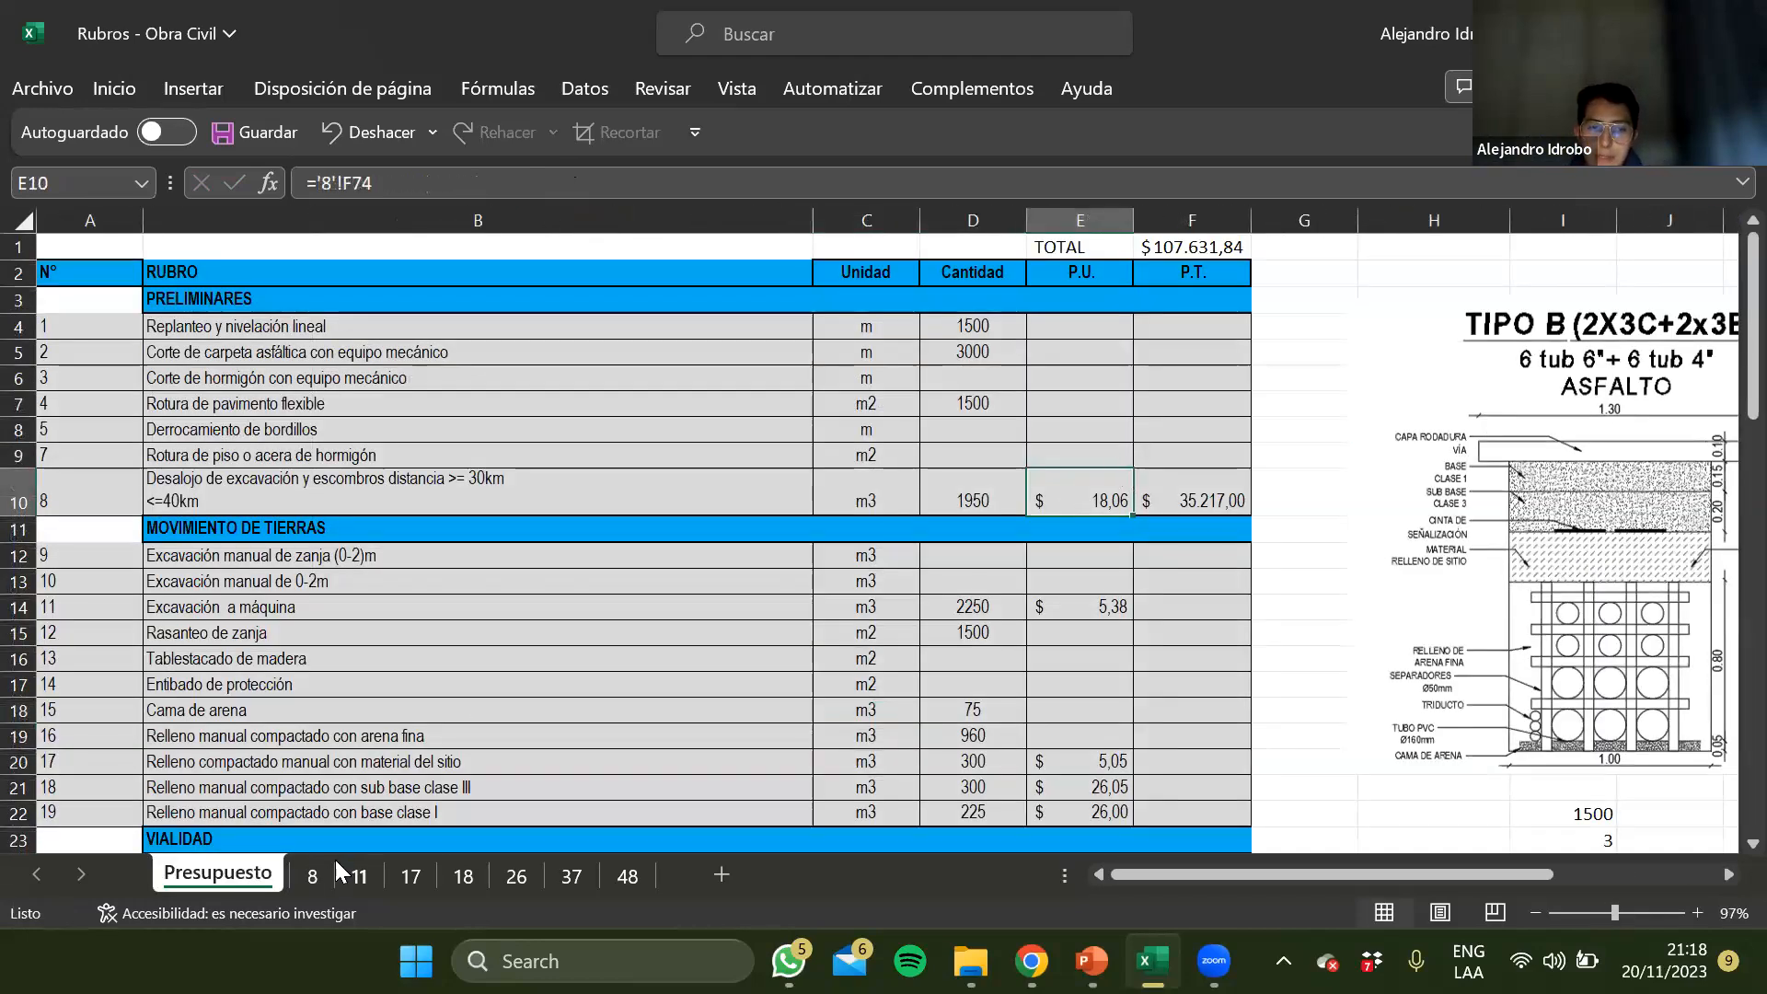
click(313, 875)
scroll(557, 515, up, 15)
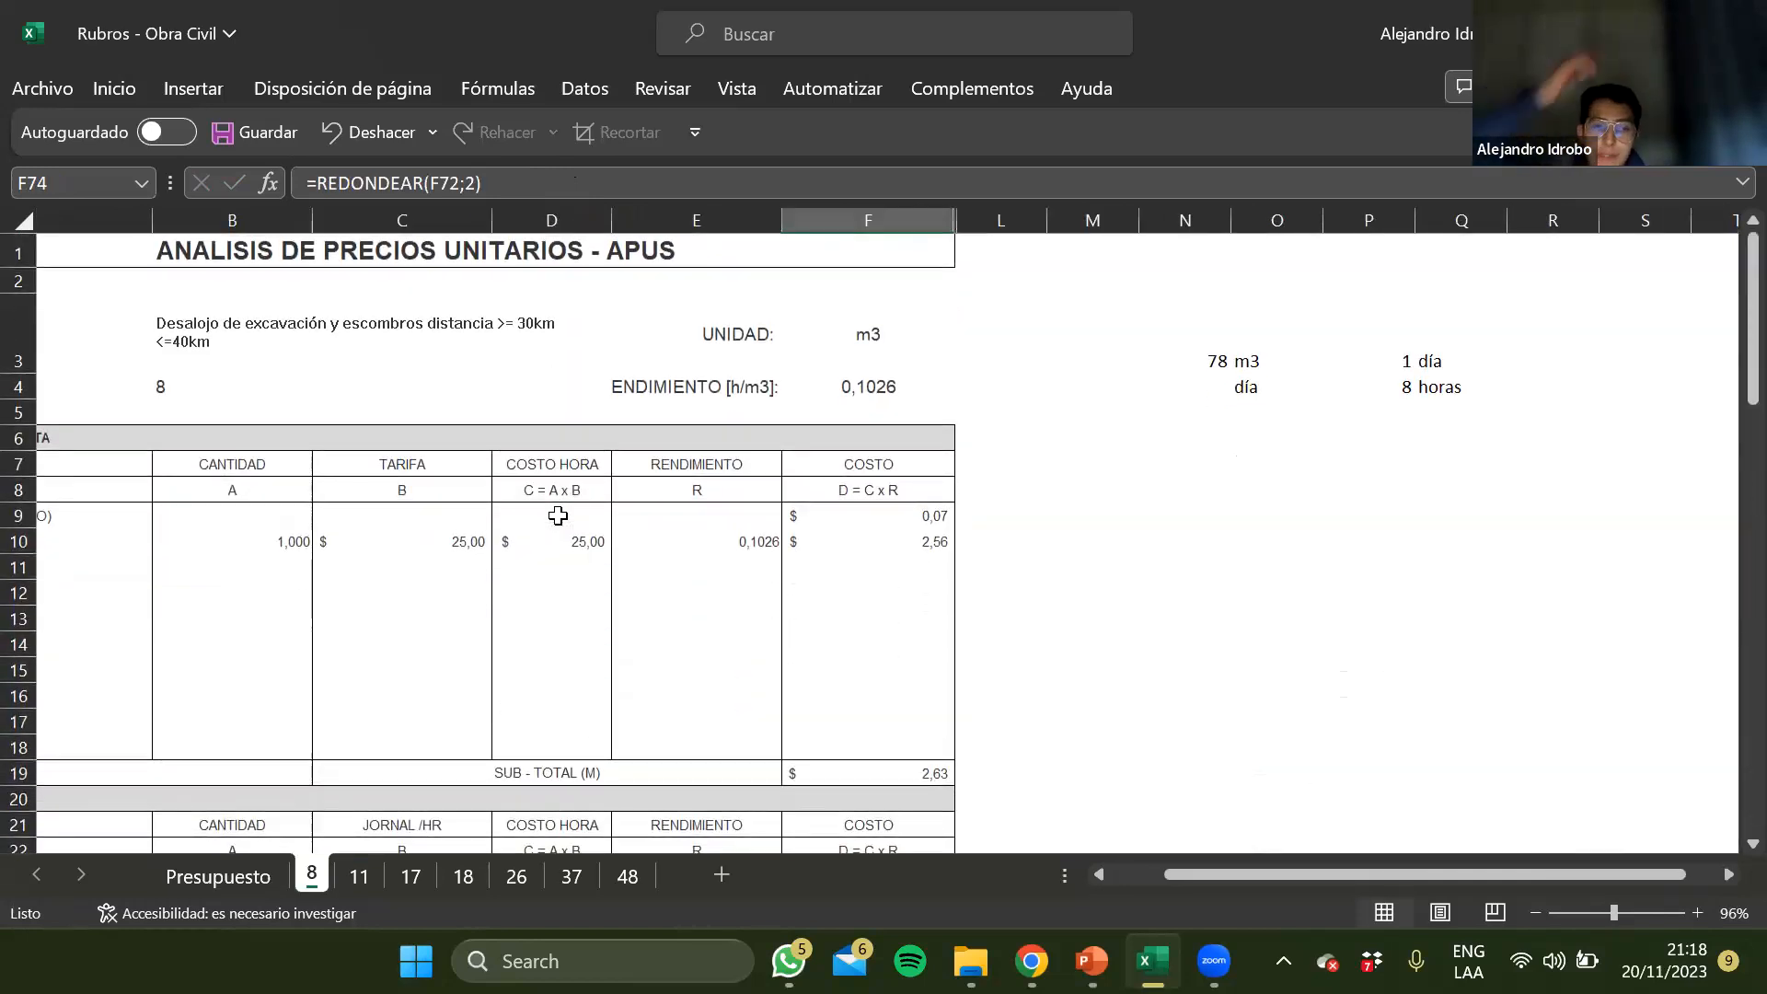
scroll(517, 587, left, 2)
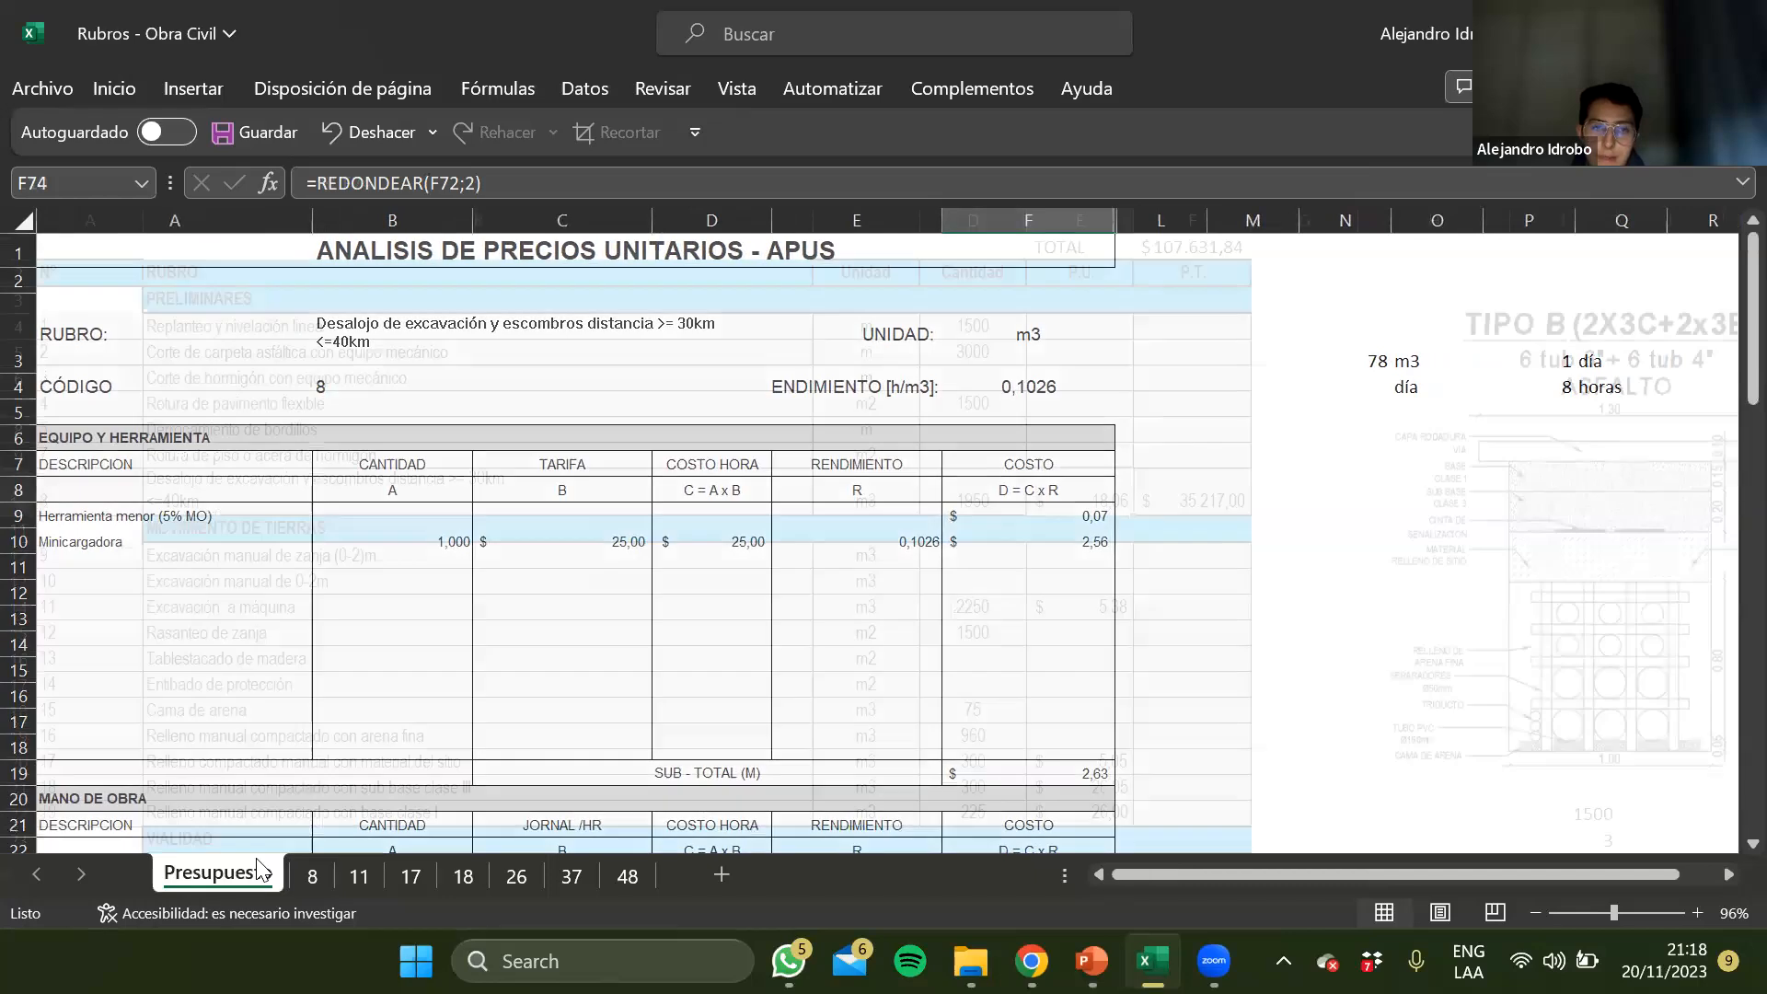
click(217, 875)
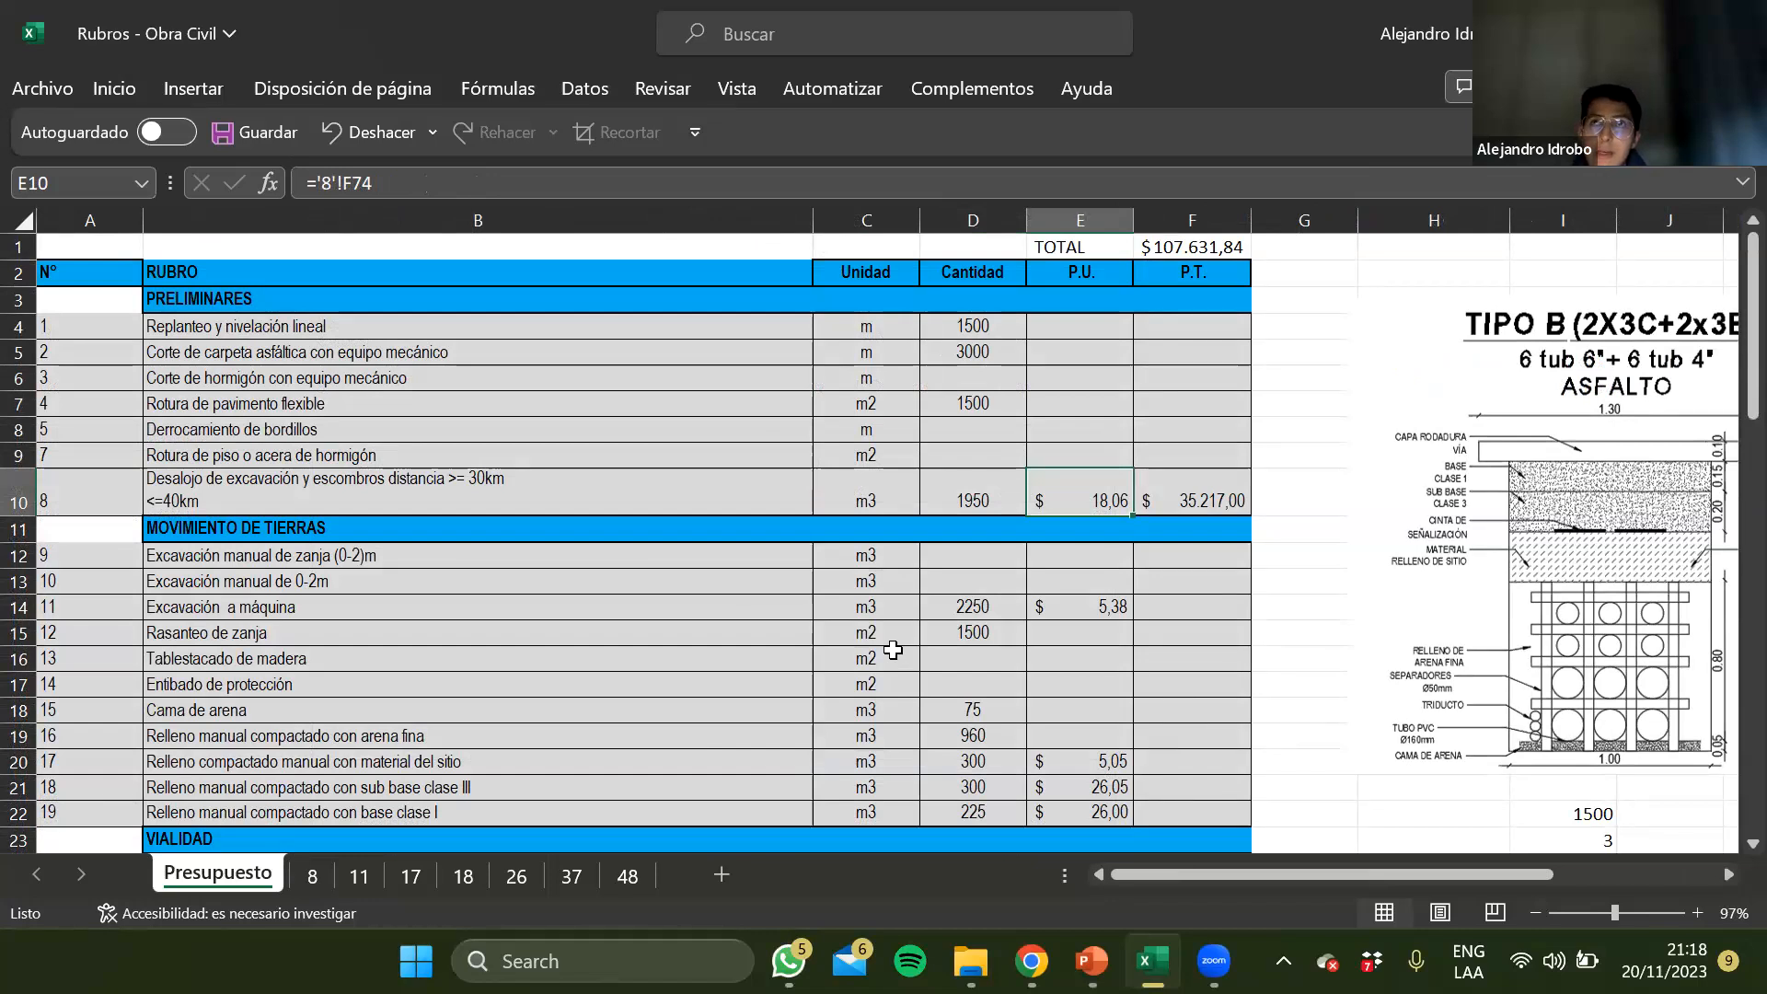
Review the Preliminares rubros B4:B10 in Presupuesto alongside the unit price analysis on sheet 8
click(184, 382)
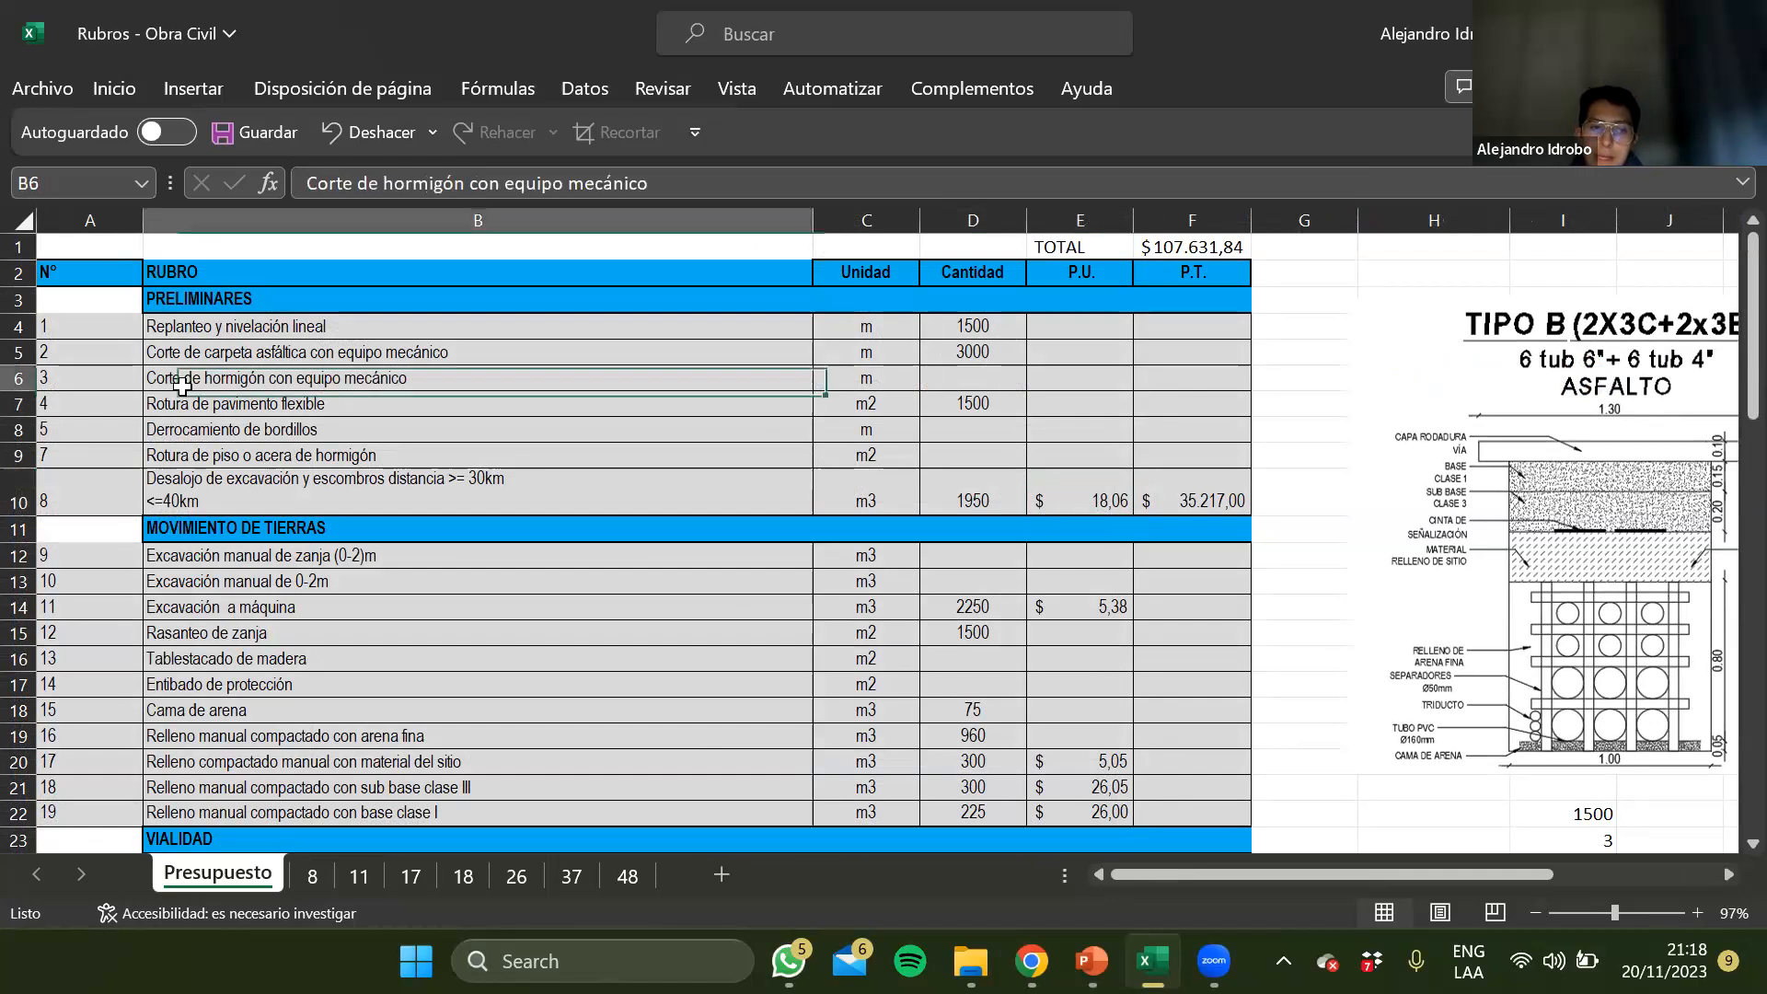
click(215, 333)
drag(216, 333, 282, 320)
click(218, 489)
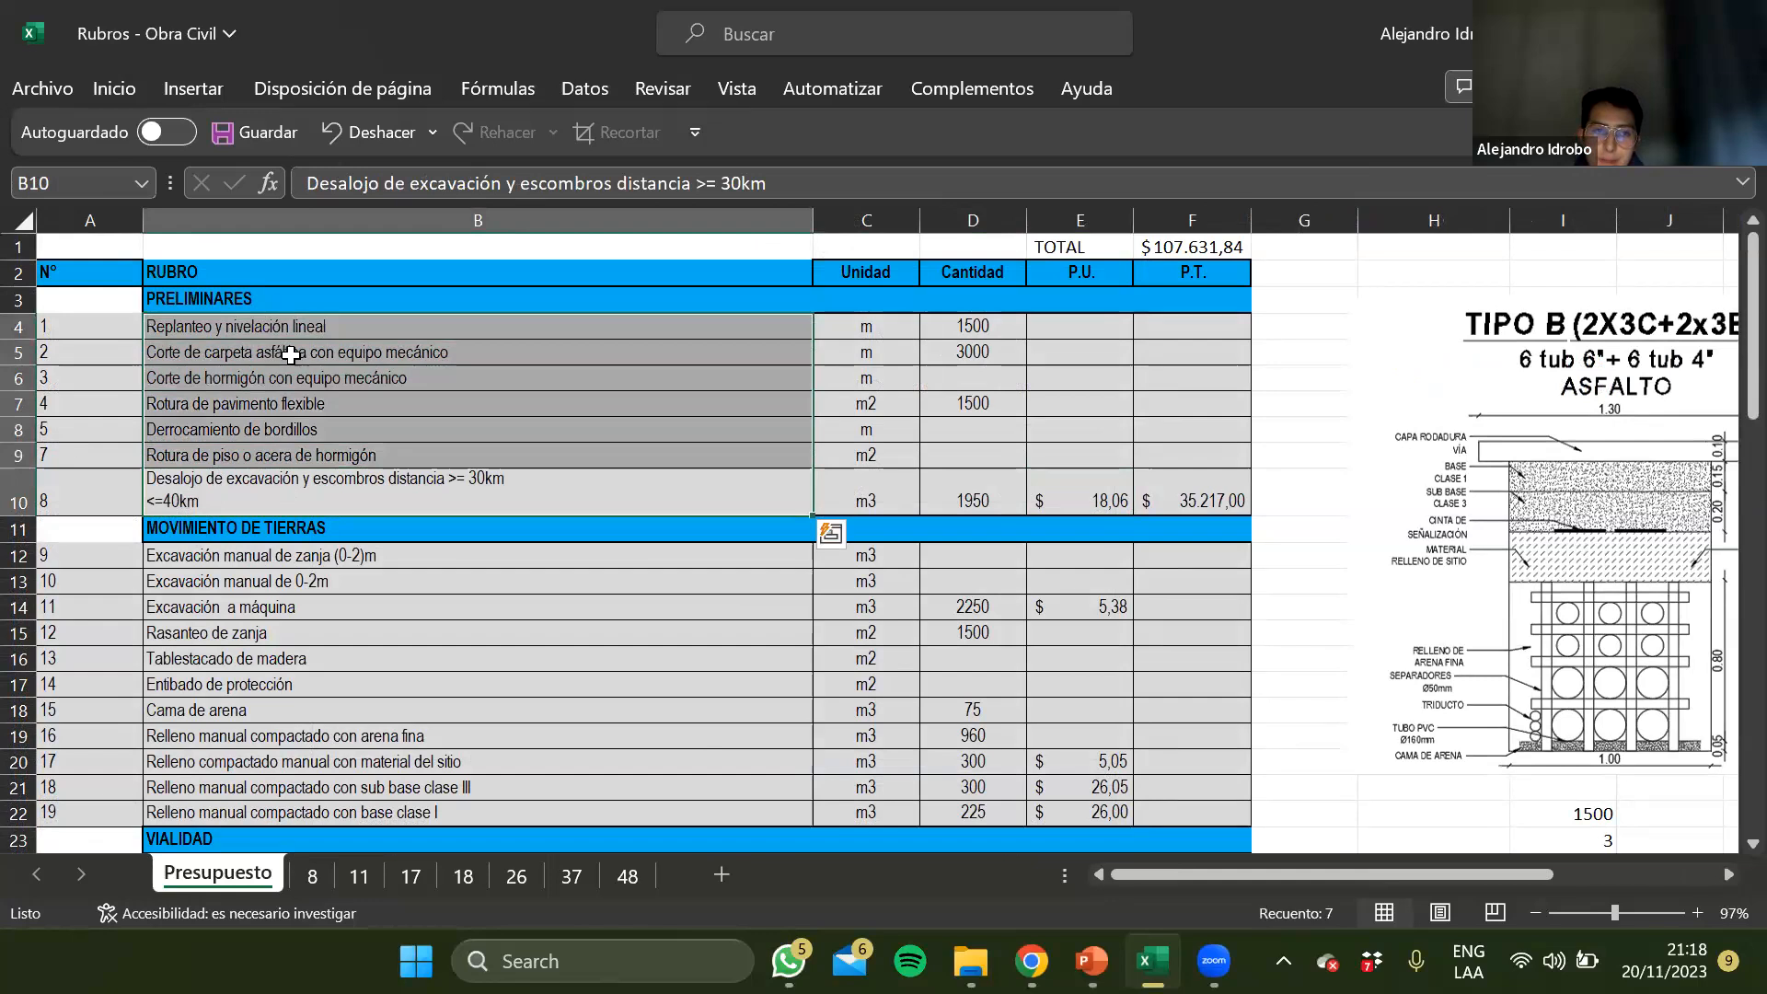
click(287, 355)
click(312, 874)
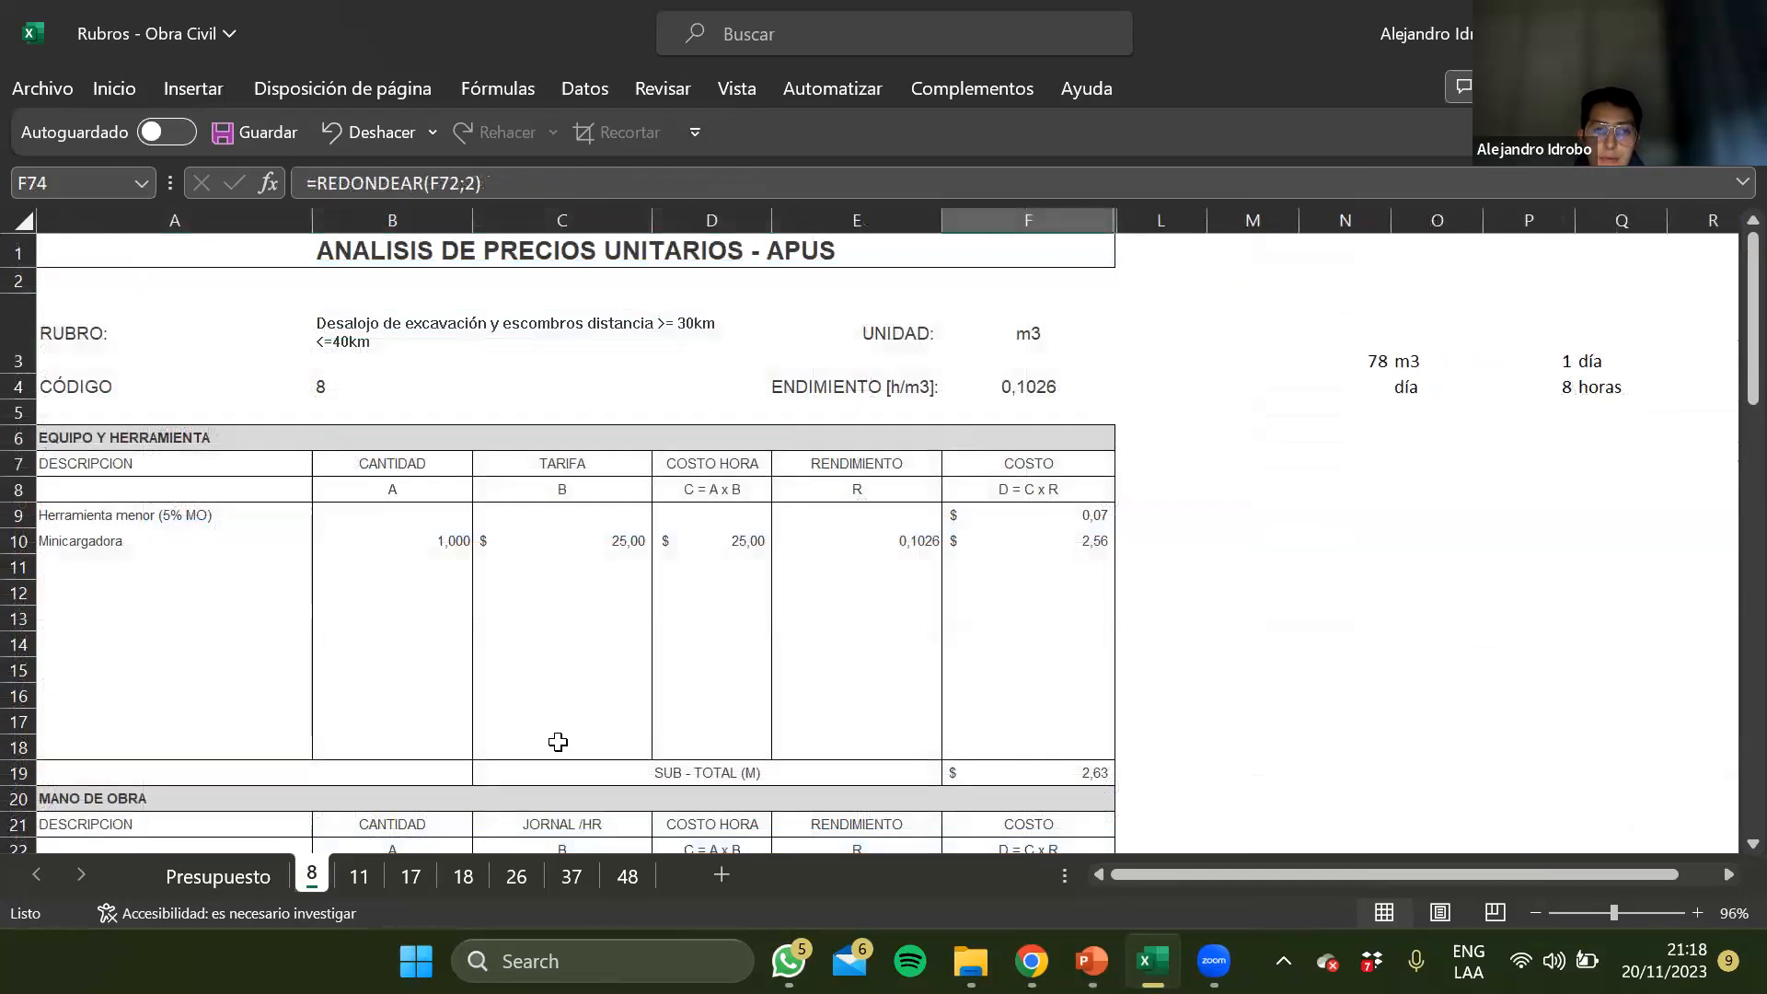
scroll(558, 742, down, 1)
scroll(558, 742, up, 1)
click(218, 876)
Examine the Cantidad values of the Preliminares rubros and the unit price link of rubro 8 in E10
click(569, 613)
click(572, 479)
click(605, 381)
click(1047, 344)
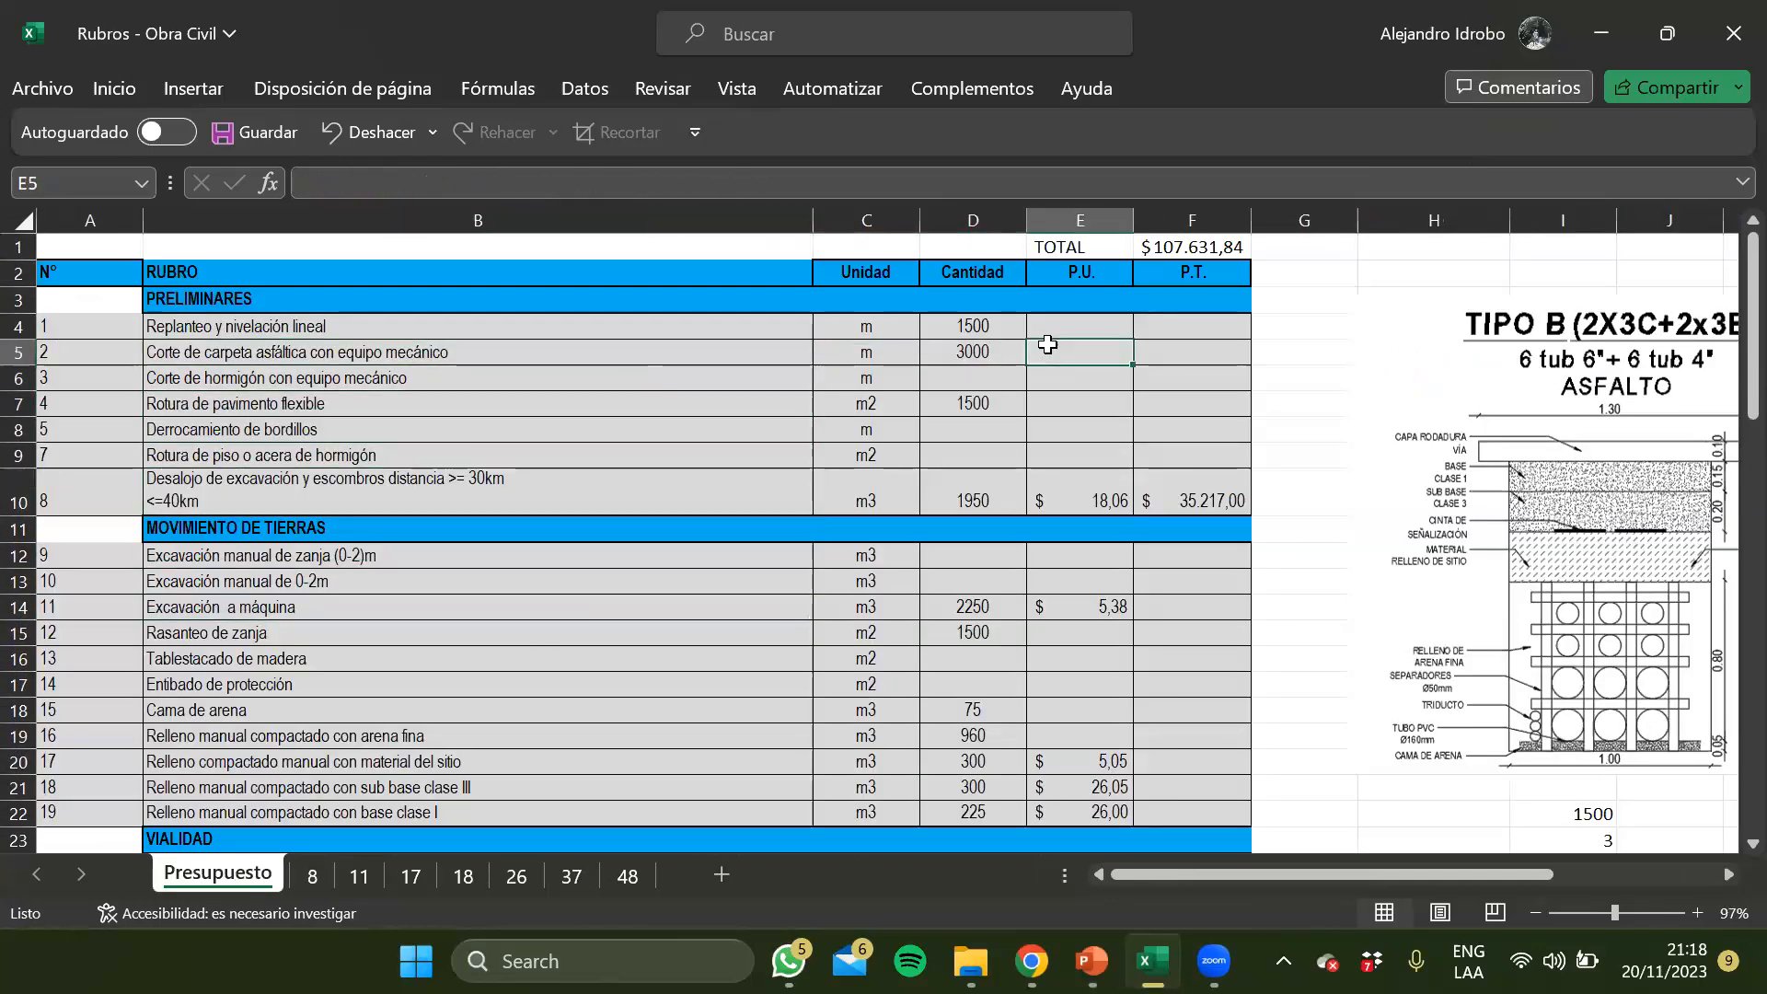
click(990, 335)
click(986, 350)
click(977, 378)
click(976, 405)
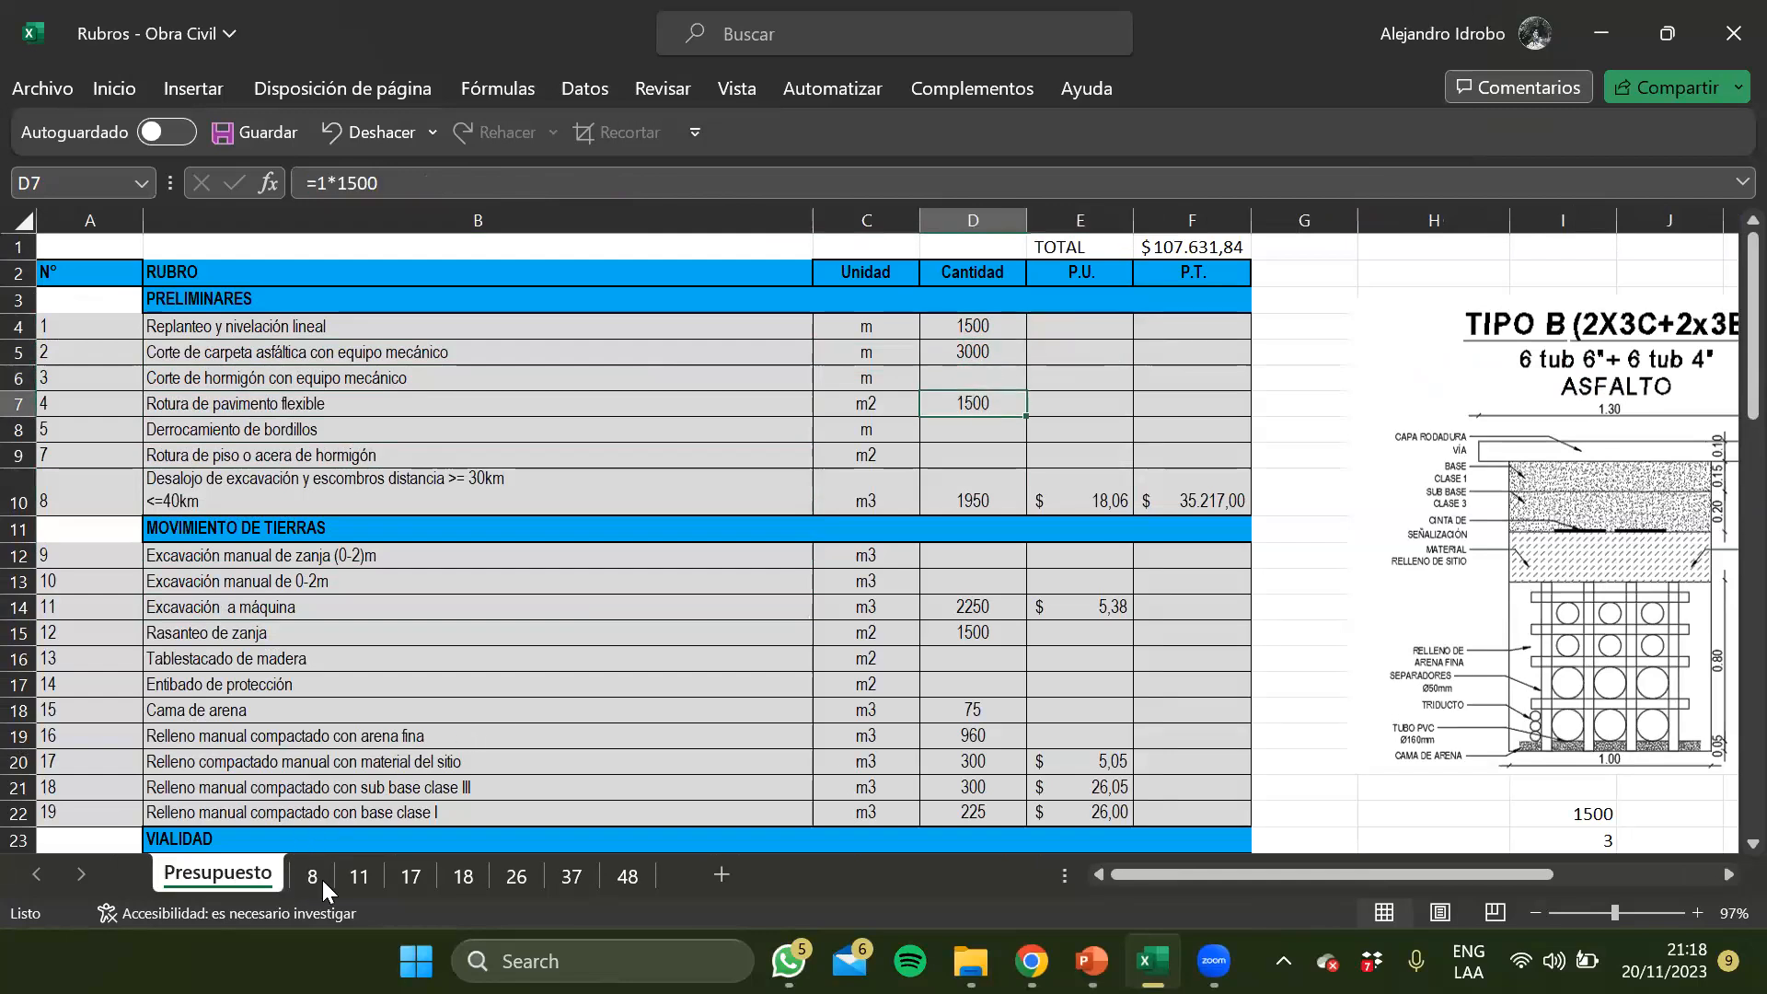
click(1069, 479)
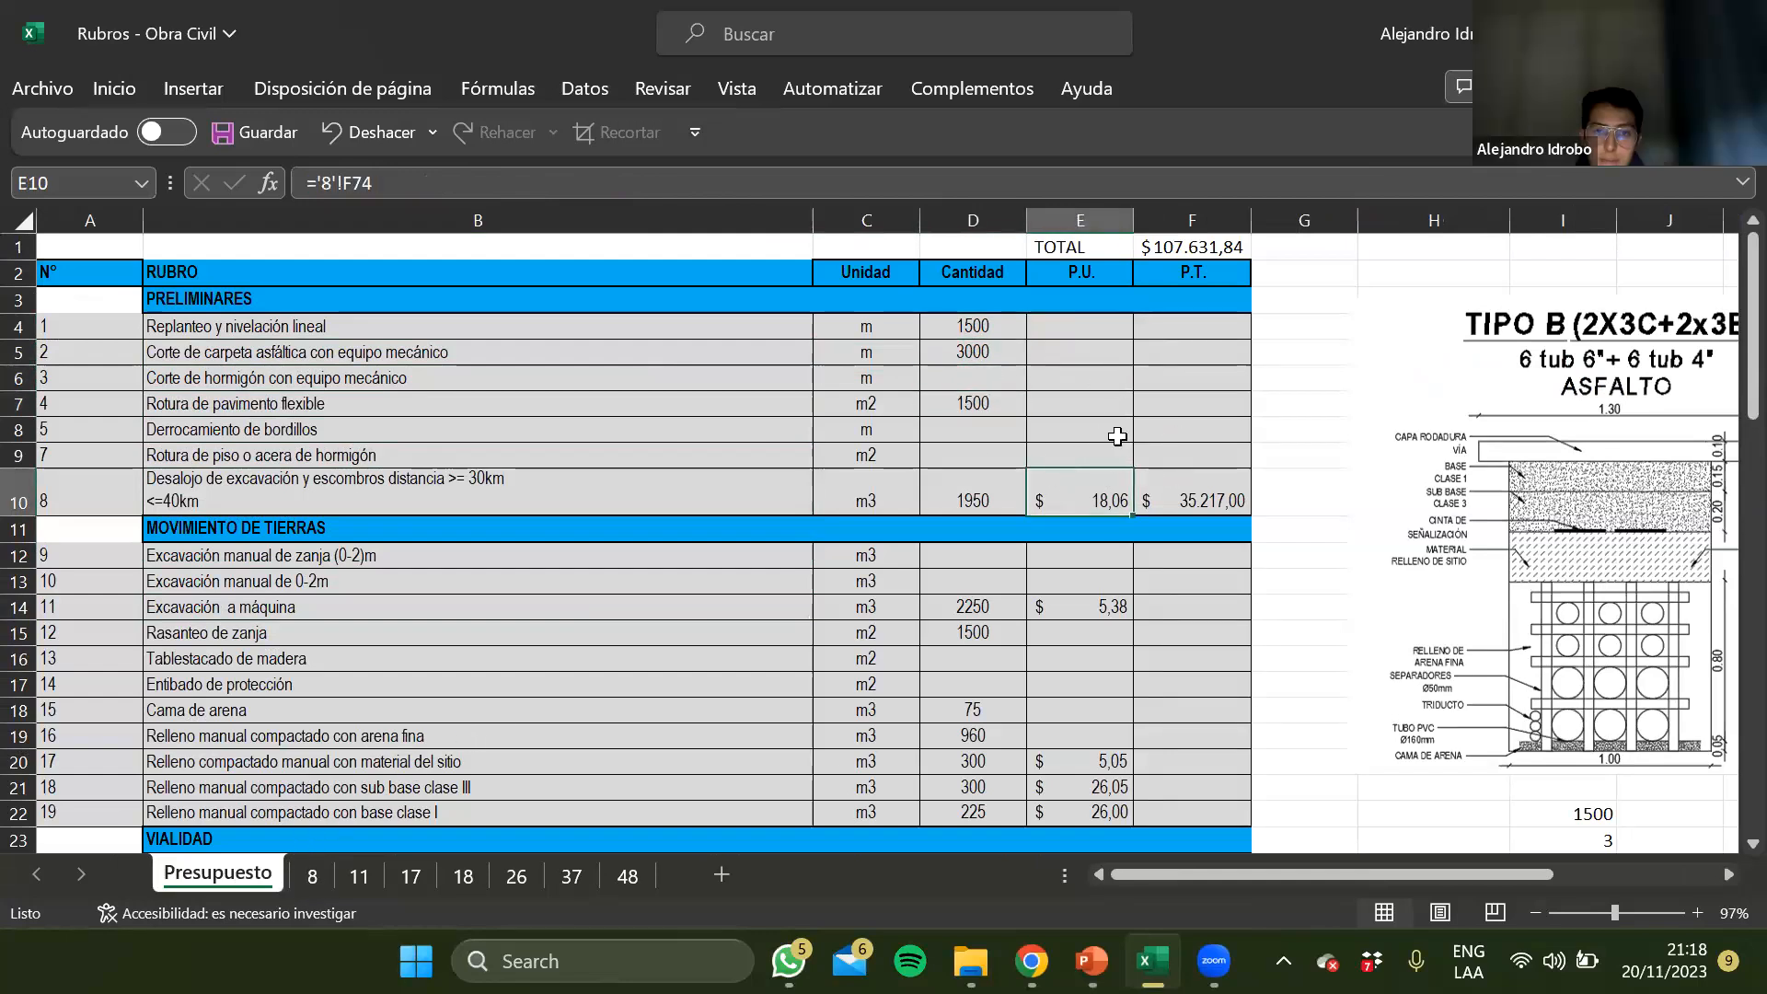
Review the unit price of Excavación a máquina and the P.T. column of Presupuesto, including the budget total
click(1116, 606)
ctrl+scroll(1116, 606, up, 2)
ctrl+scroll(1096, 613, down, 1)
ctrl+scroll(1104, 612, down, 1)
scroll(1150, 515, up, 1)
click(1216, 245)
click(1219, 488)
click(1236, 207)
click(1206, 423)
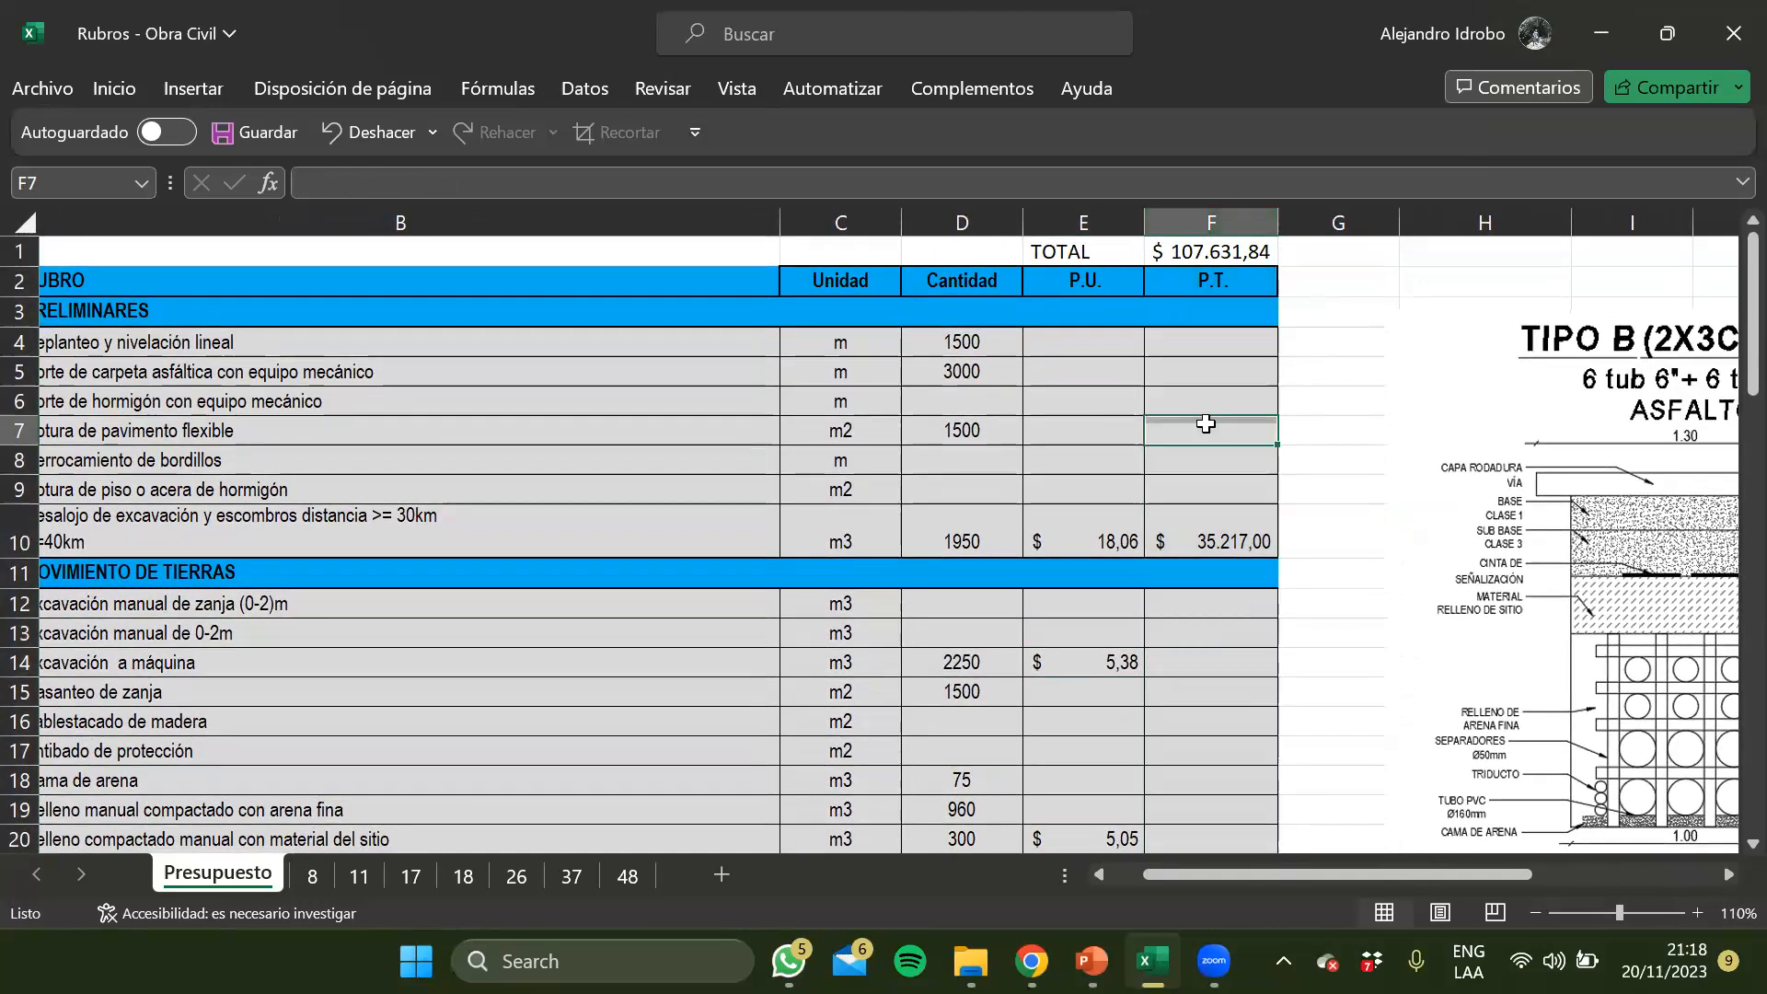
Look over the Cantidad, P.U. and P.T. cells of the first Preliminares rubros
key(Left)
key(Left)
key(Up)
key(Right)
key(Up)
key(Up)
key(Right)
key(Left)
key(Down)
key(Down)
key(Down)
key(Down)
key(Down)
key(Down)
key(Down)
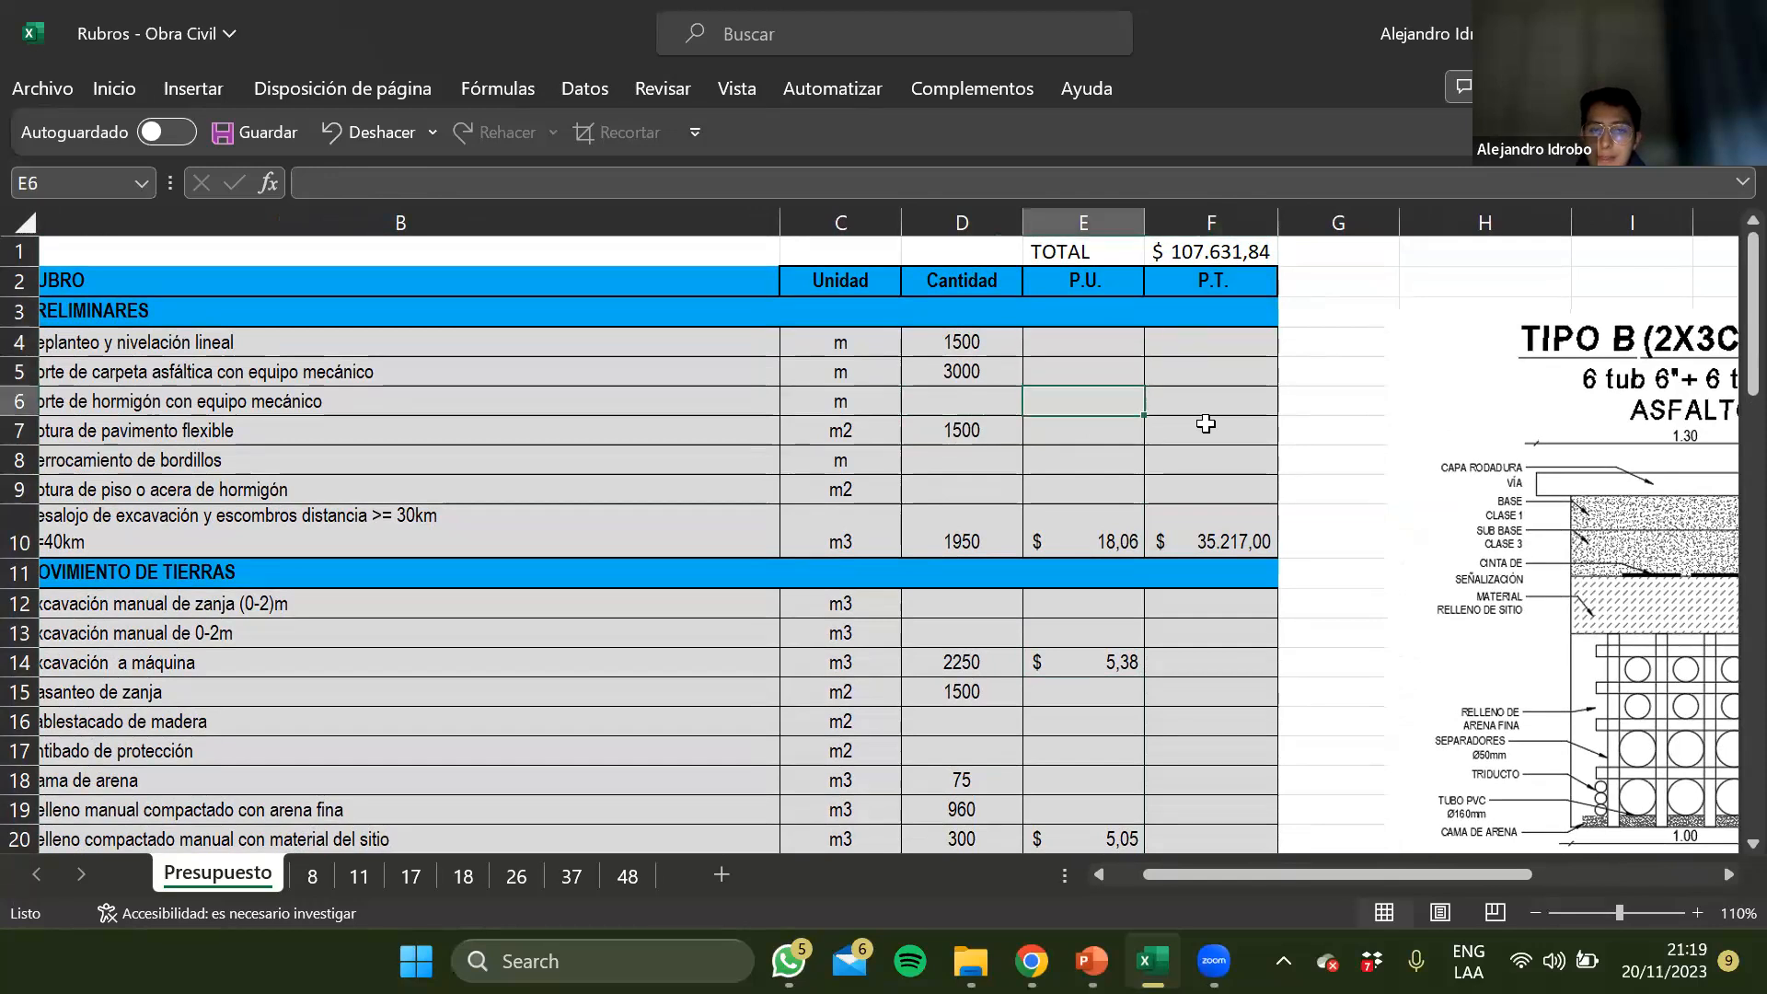
Examine the budget total formula in F1 of Presupuesto and the P.T. range F3:F69 that it sums
key(Right)
key(Up)
key(Up)
key(Up)
key(Up)
key(Up)
key(Up)
key(Up)
key(Up)
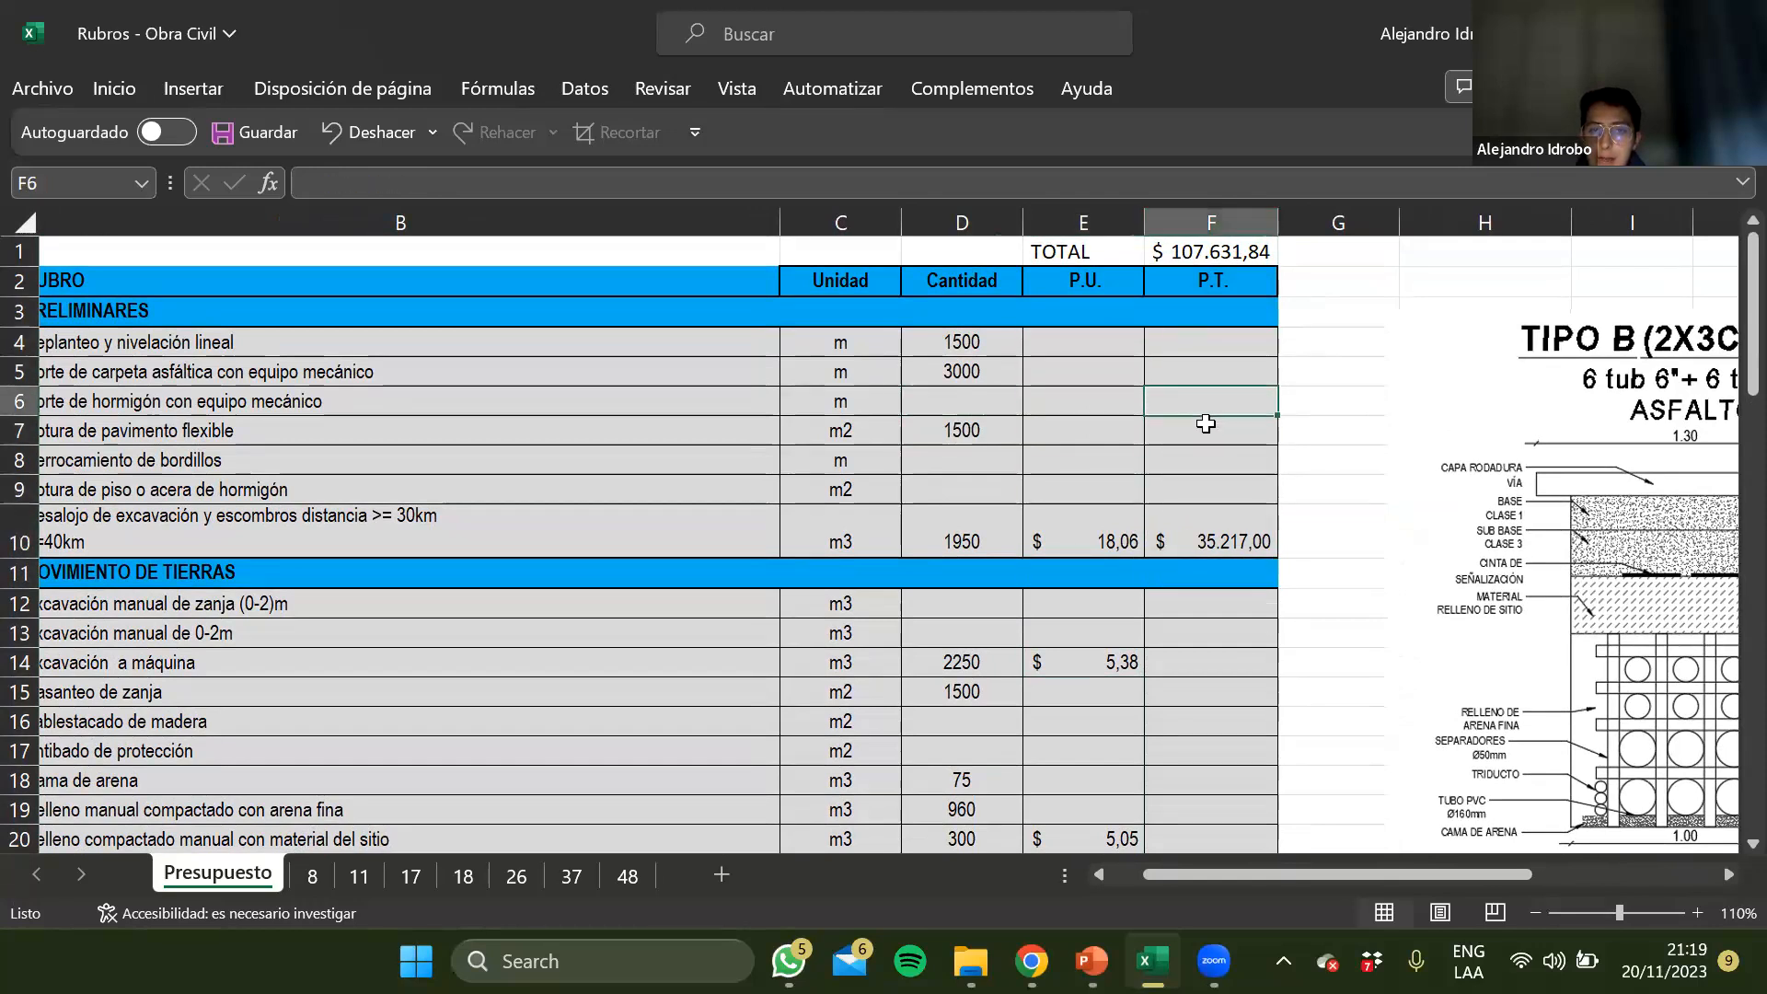
key(Up)
key(Up)
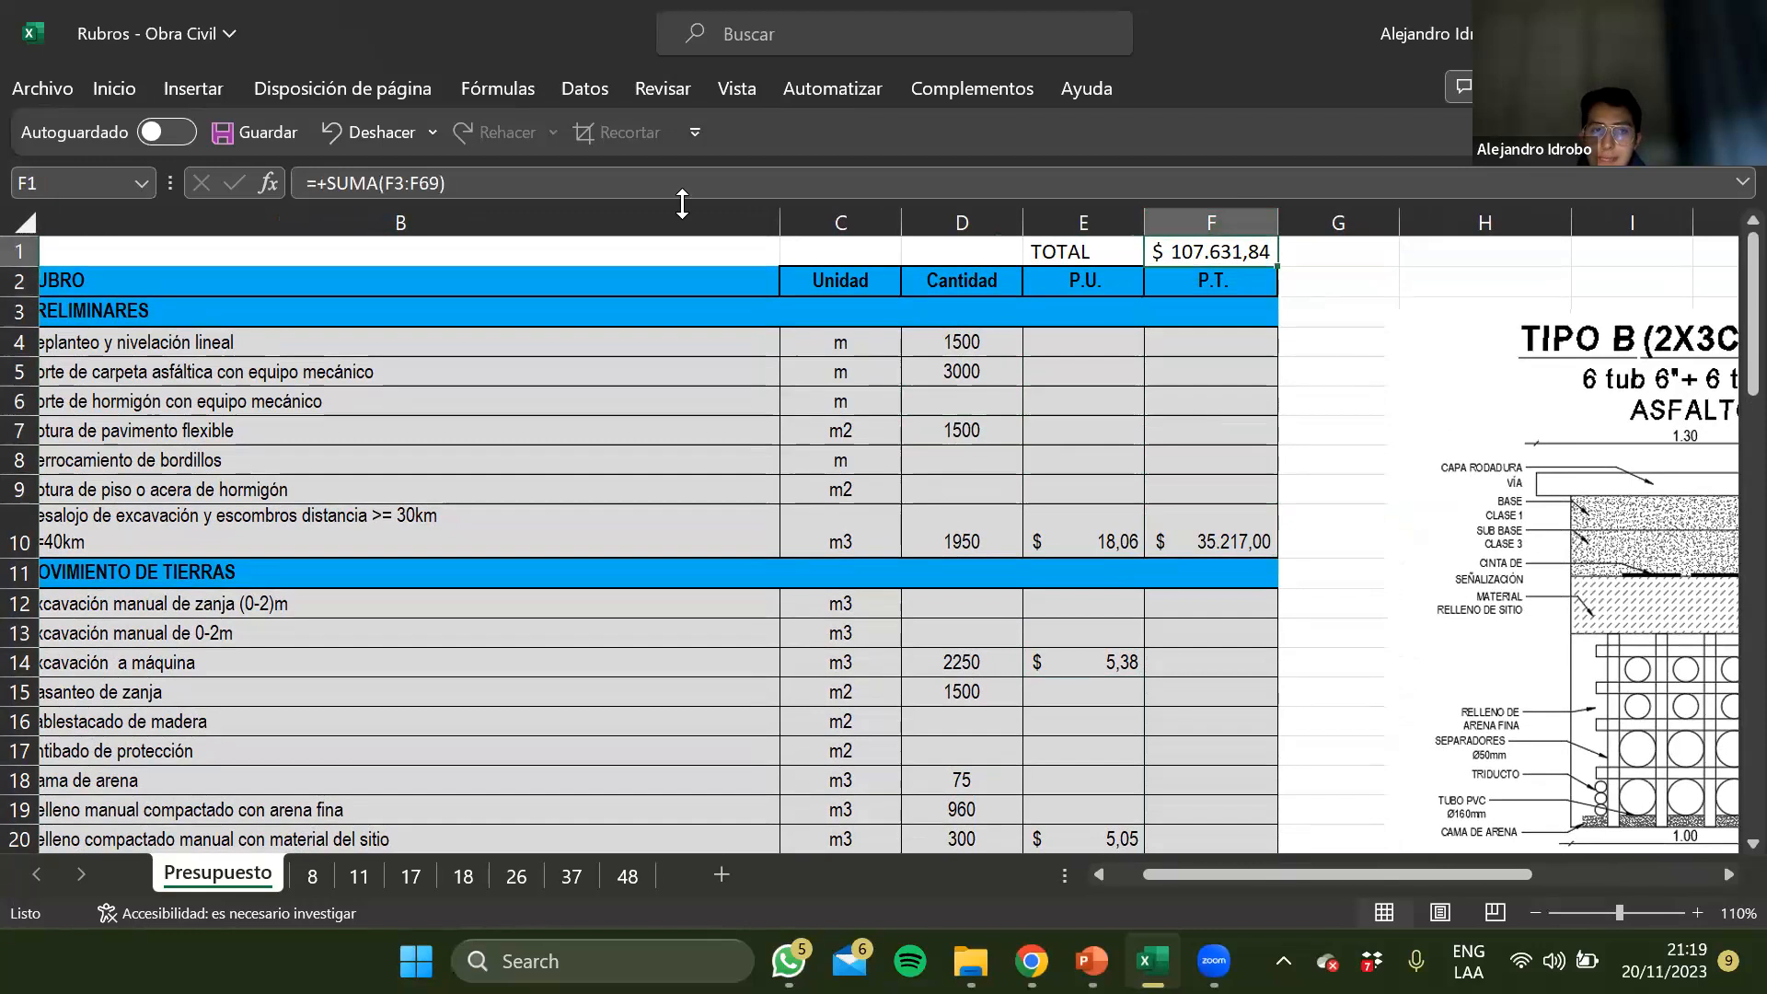
click(594, 185)
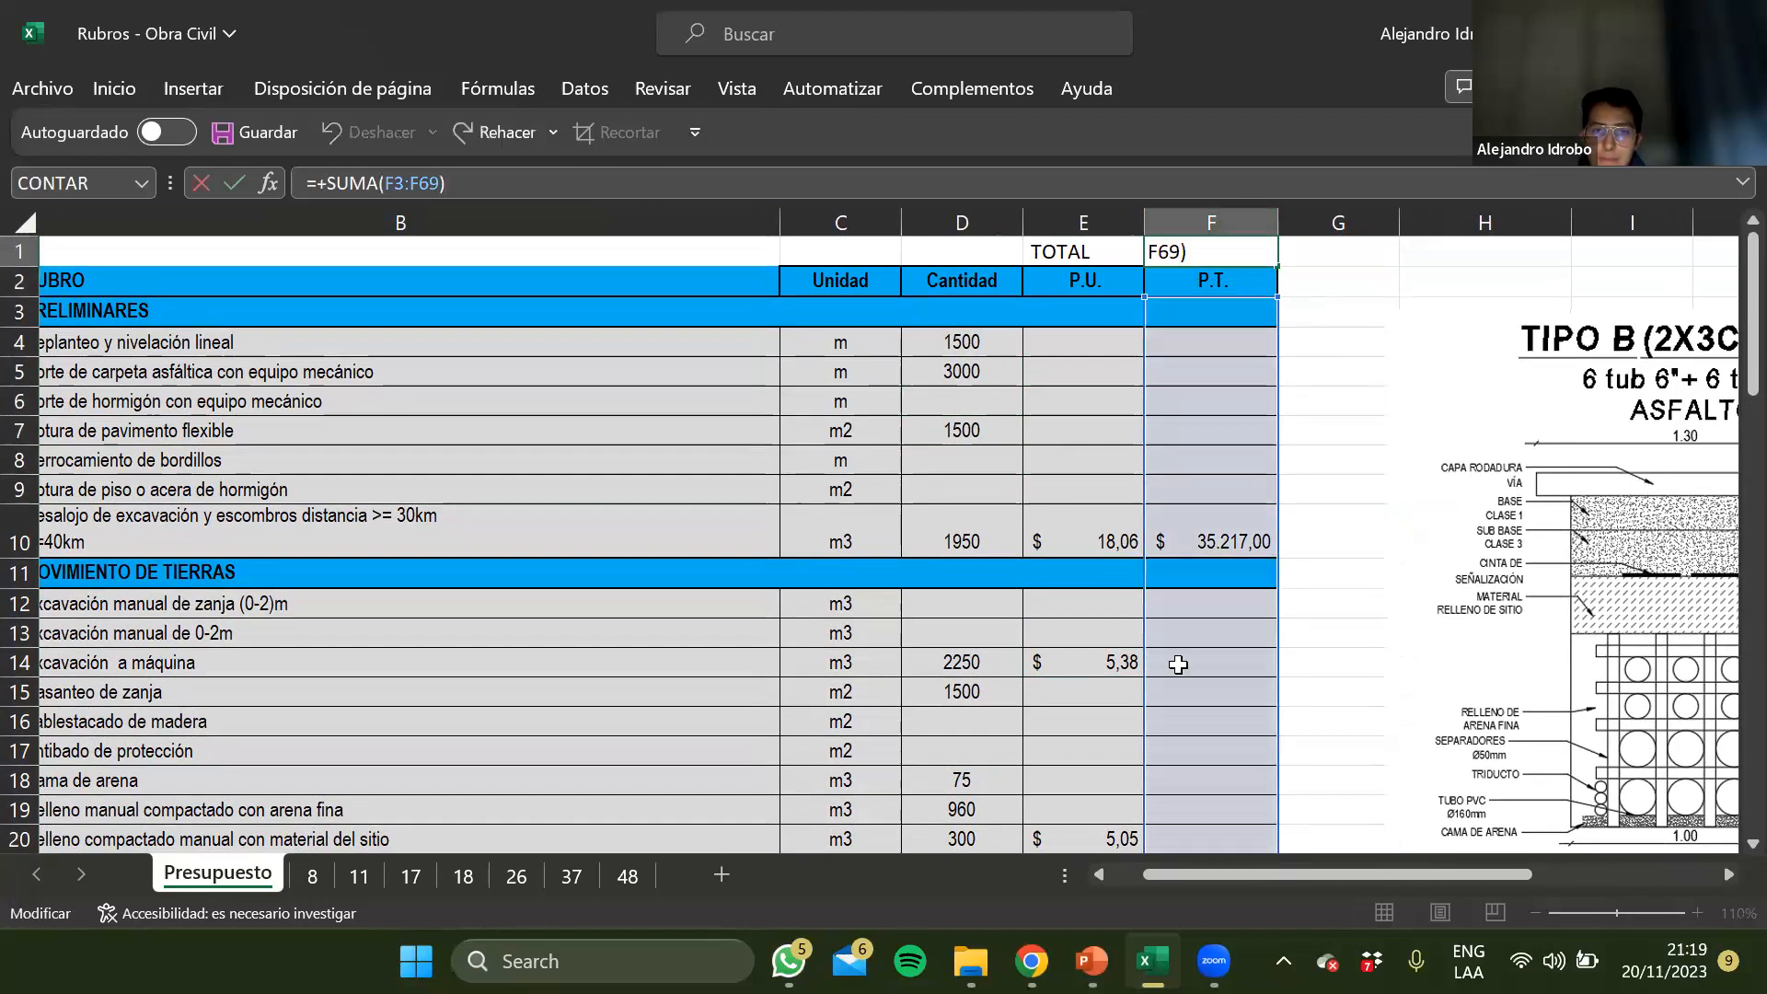
scroll(1178, 664, down, 11)
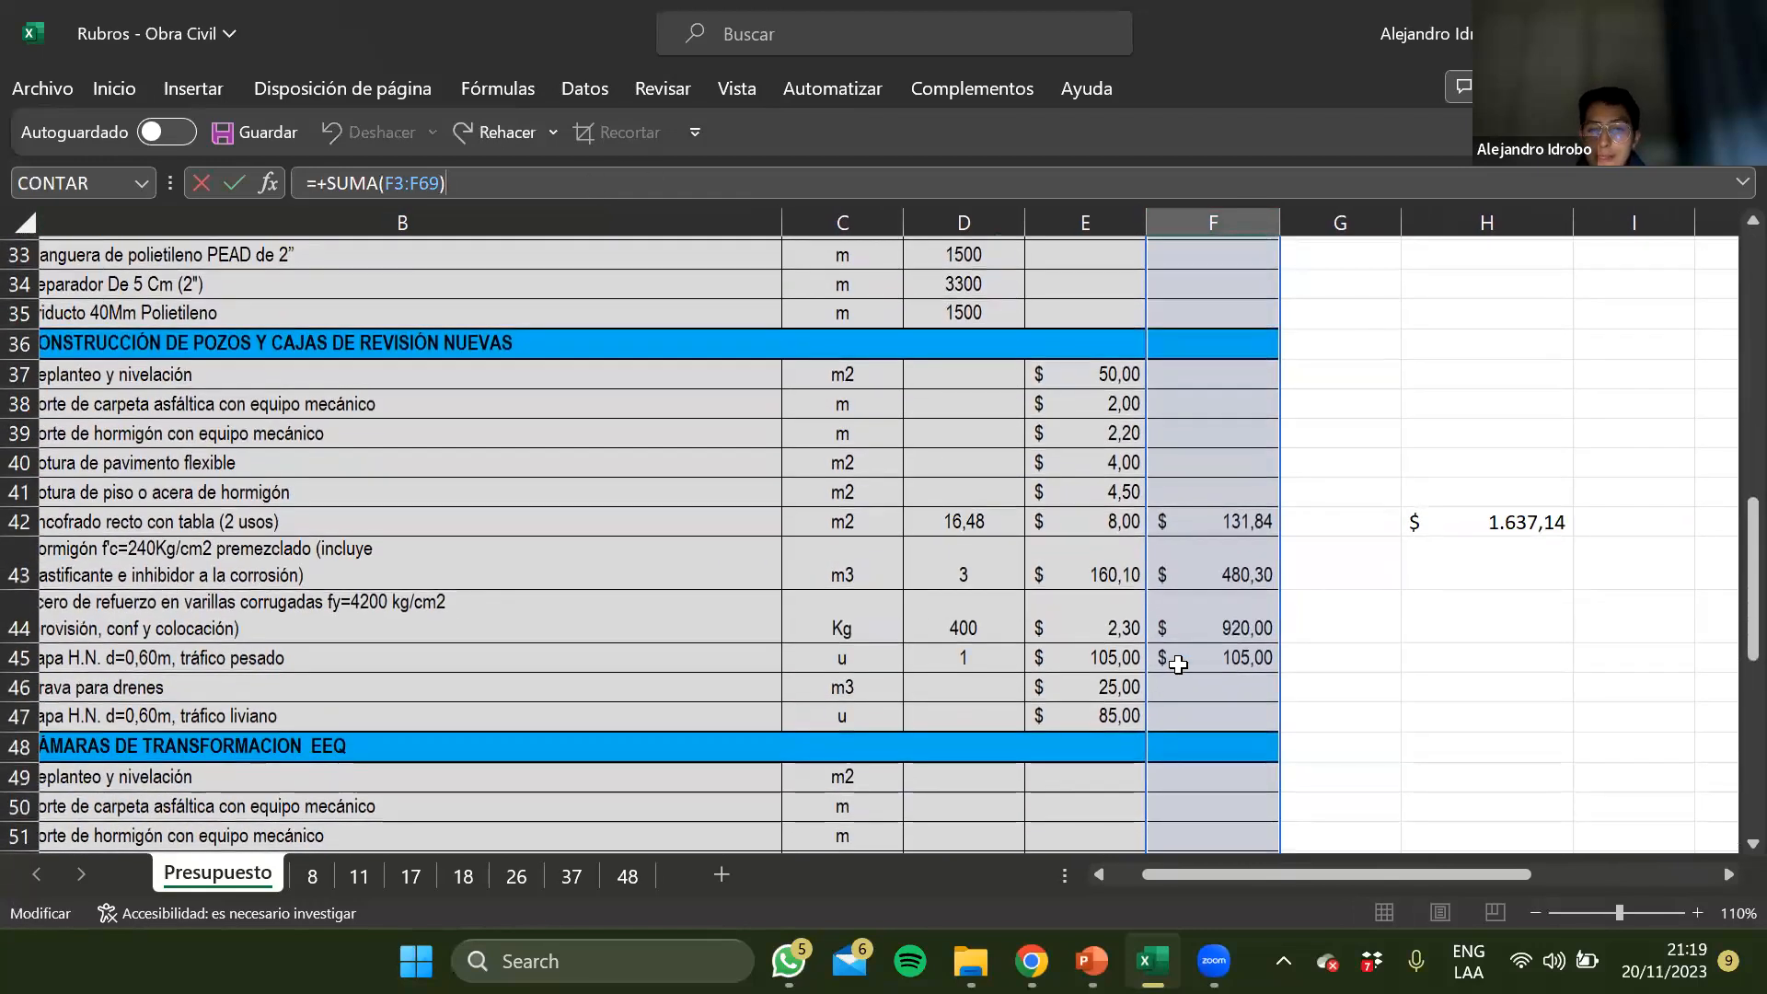
scroll(1178, 664, down, 2)
scroll(1178, 665, down, 5)
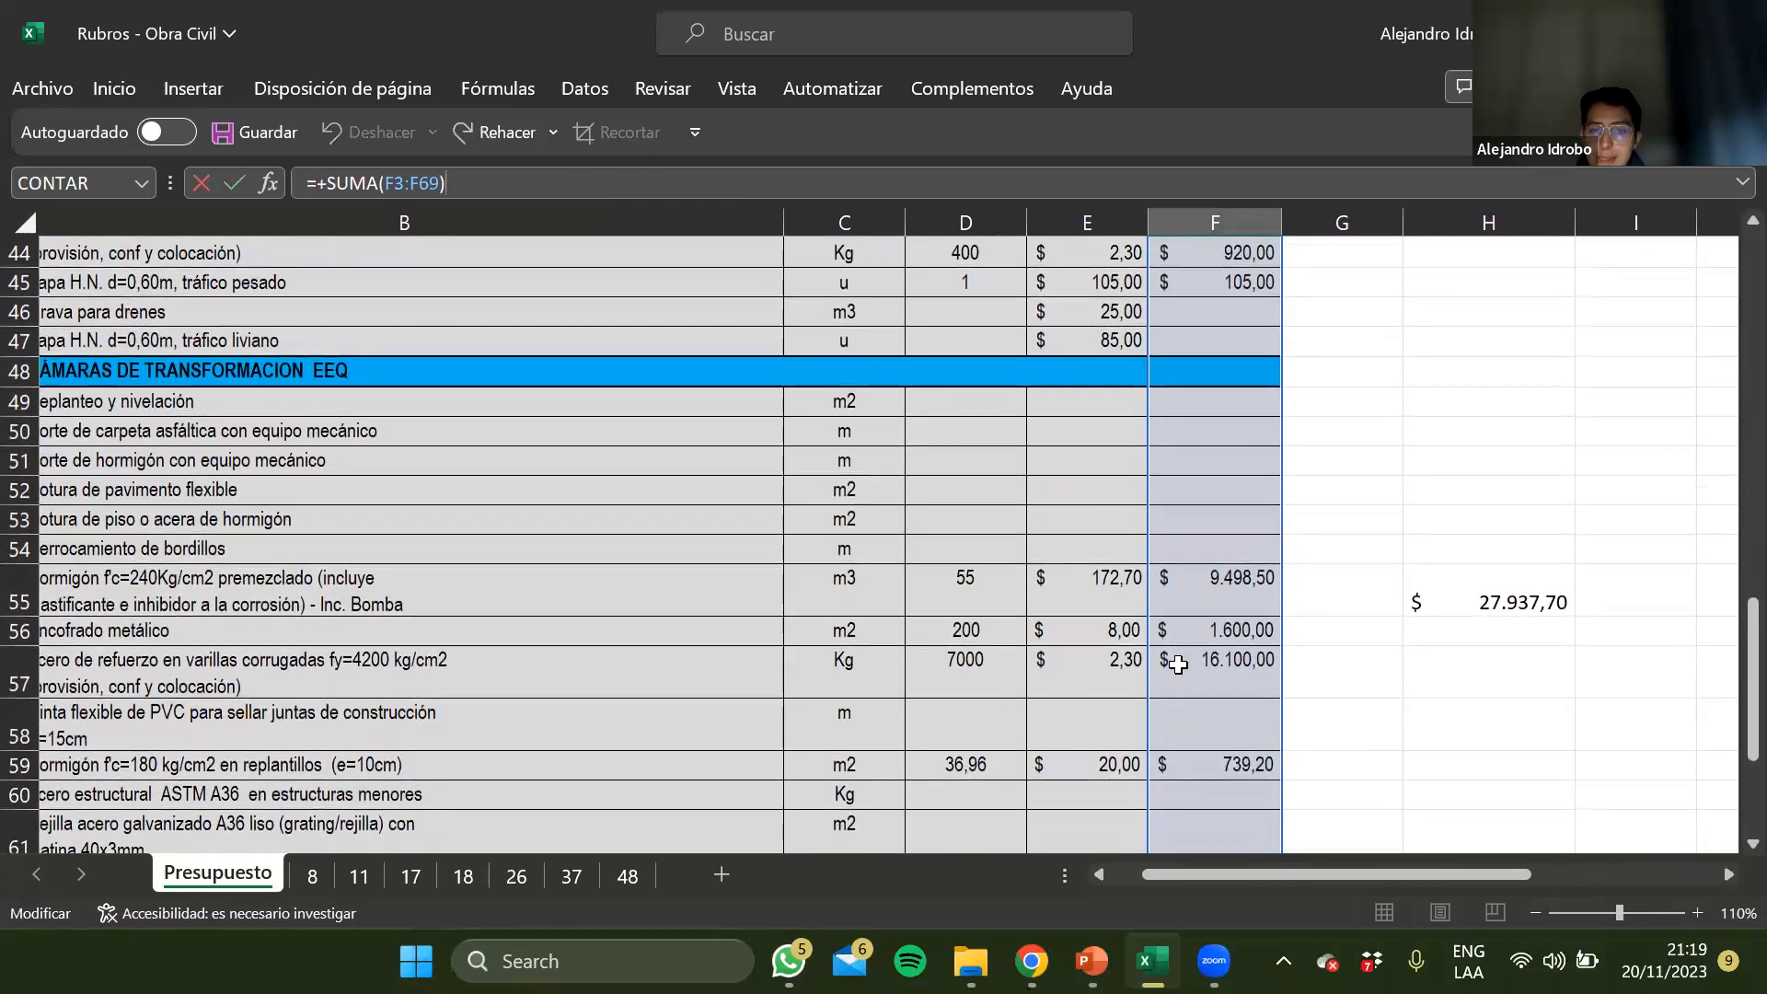
key(Return)
Look over the Cantidad column and the P.U. cells of Presupuesto against the budget total in F1
drag(965, 256, 974, 501)
drag(967, 250, 978, 803)
scroll(978, 802, up, 16)
click(1144, 405)
click(1114, 361)
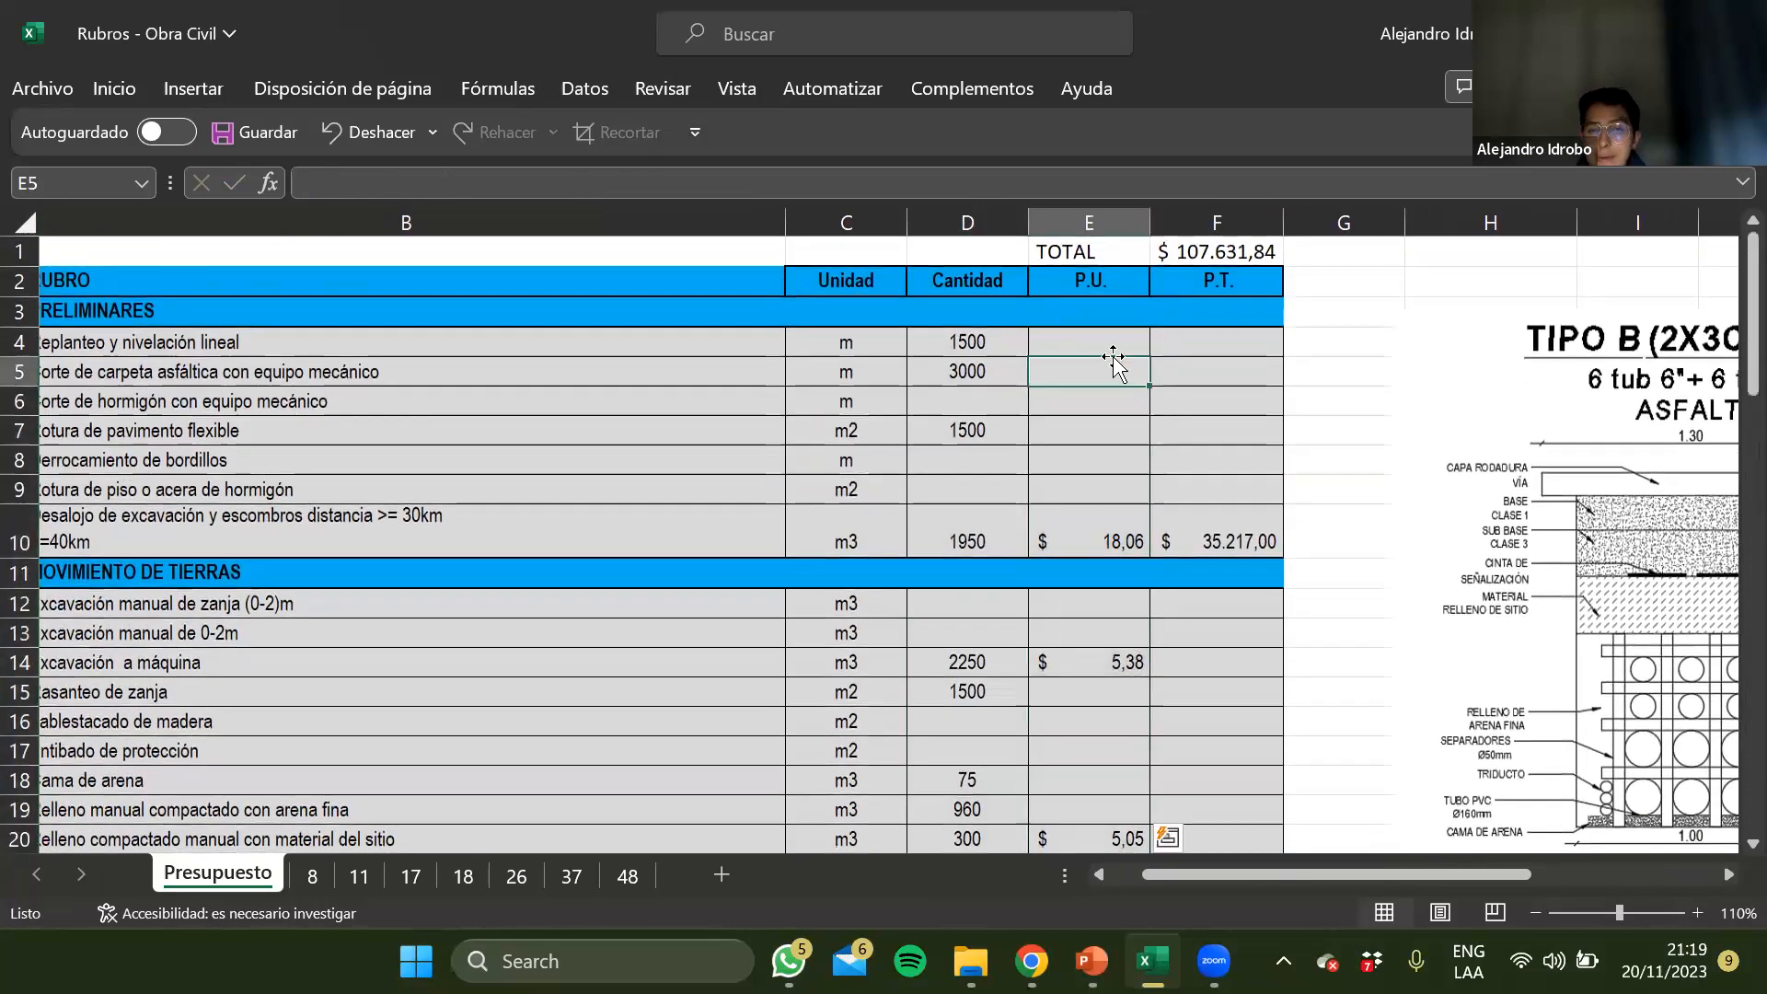
click(1090, 570)
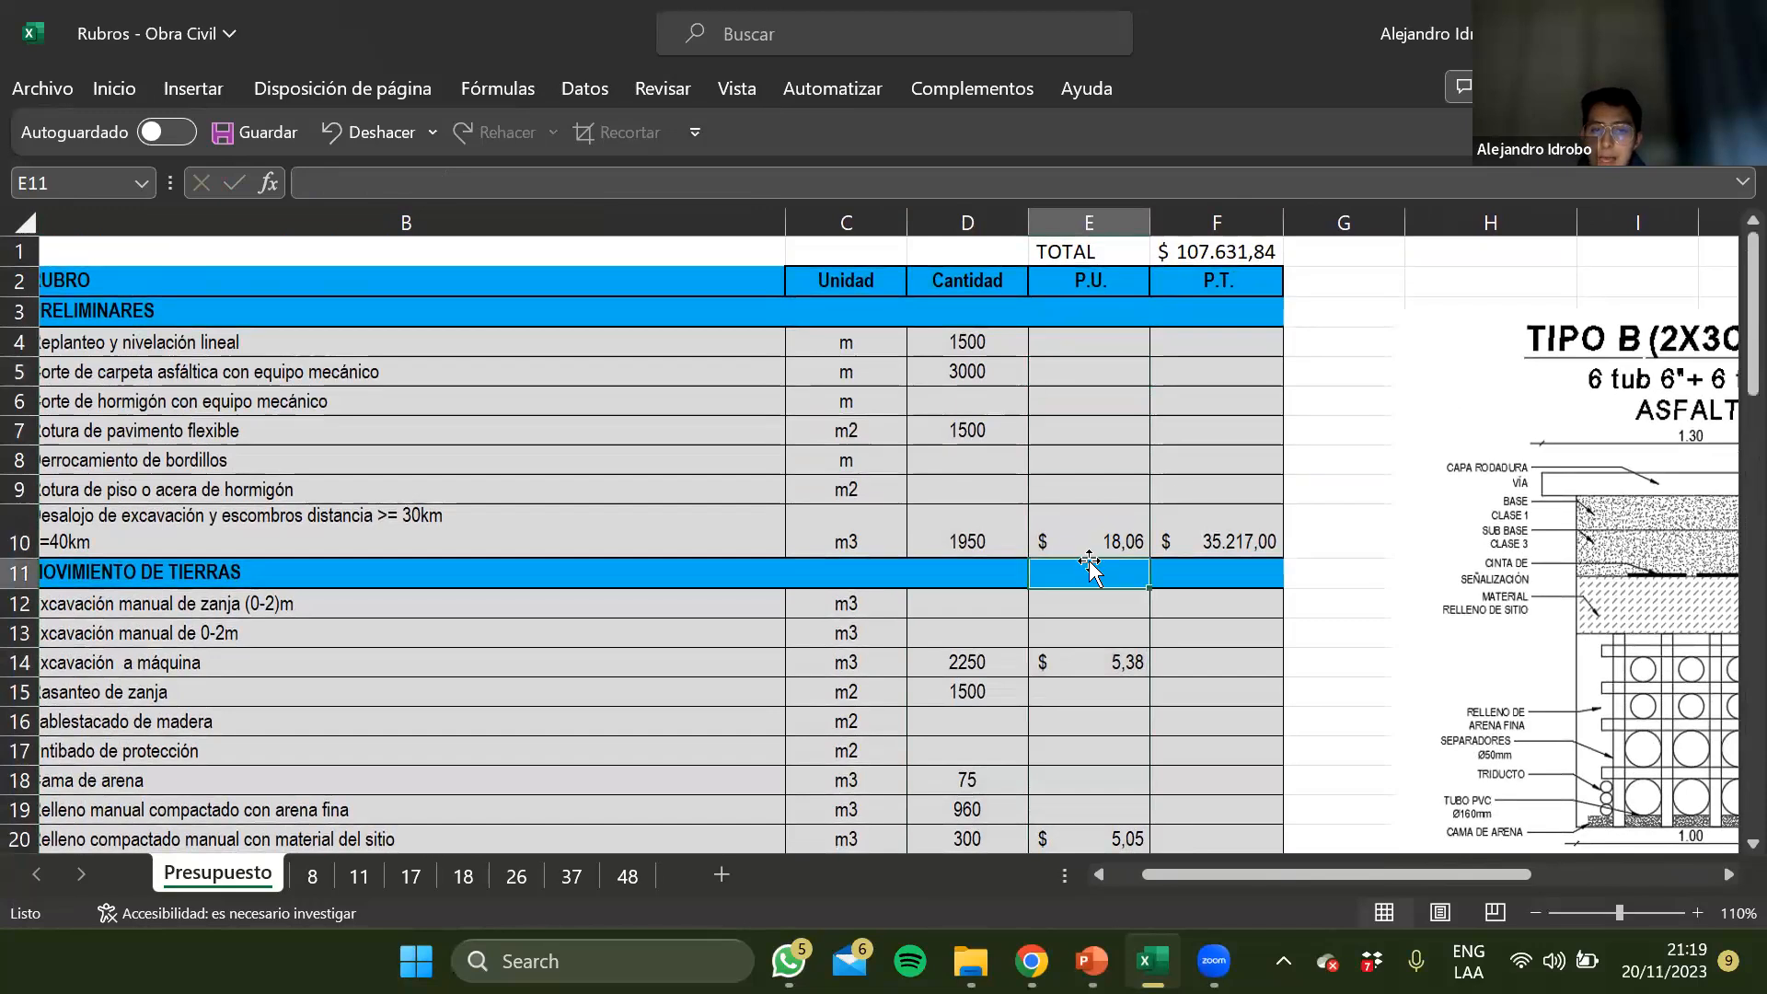
click(1218, 257)
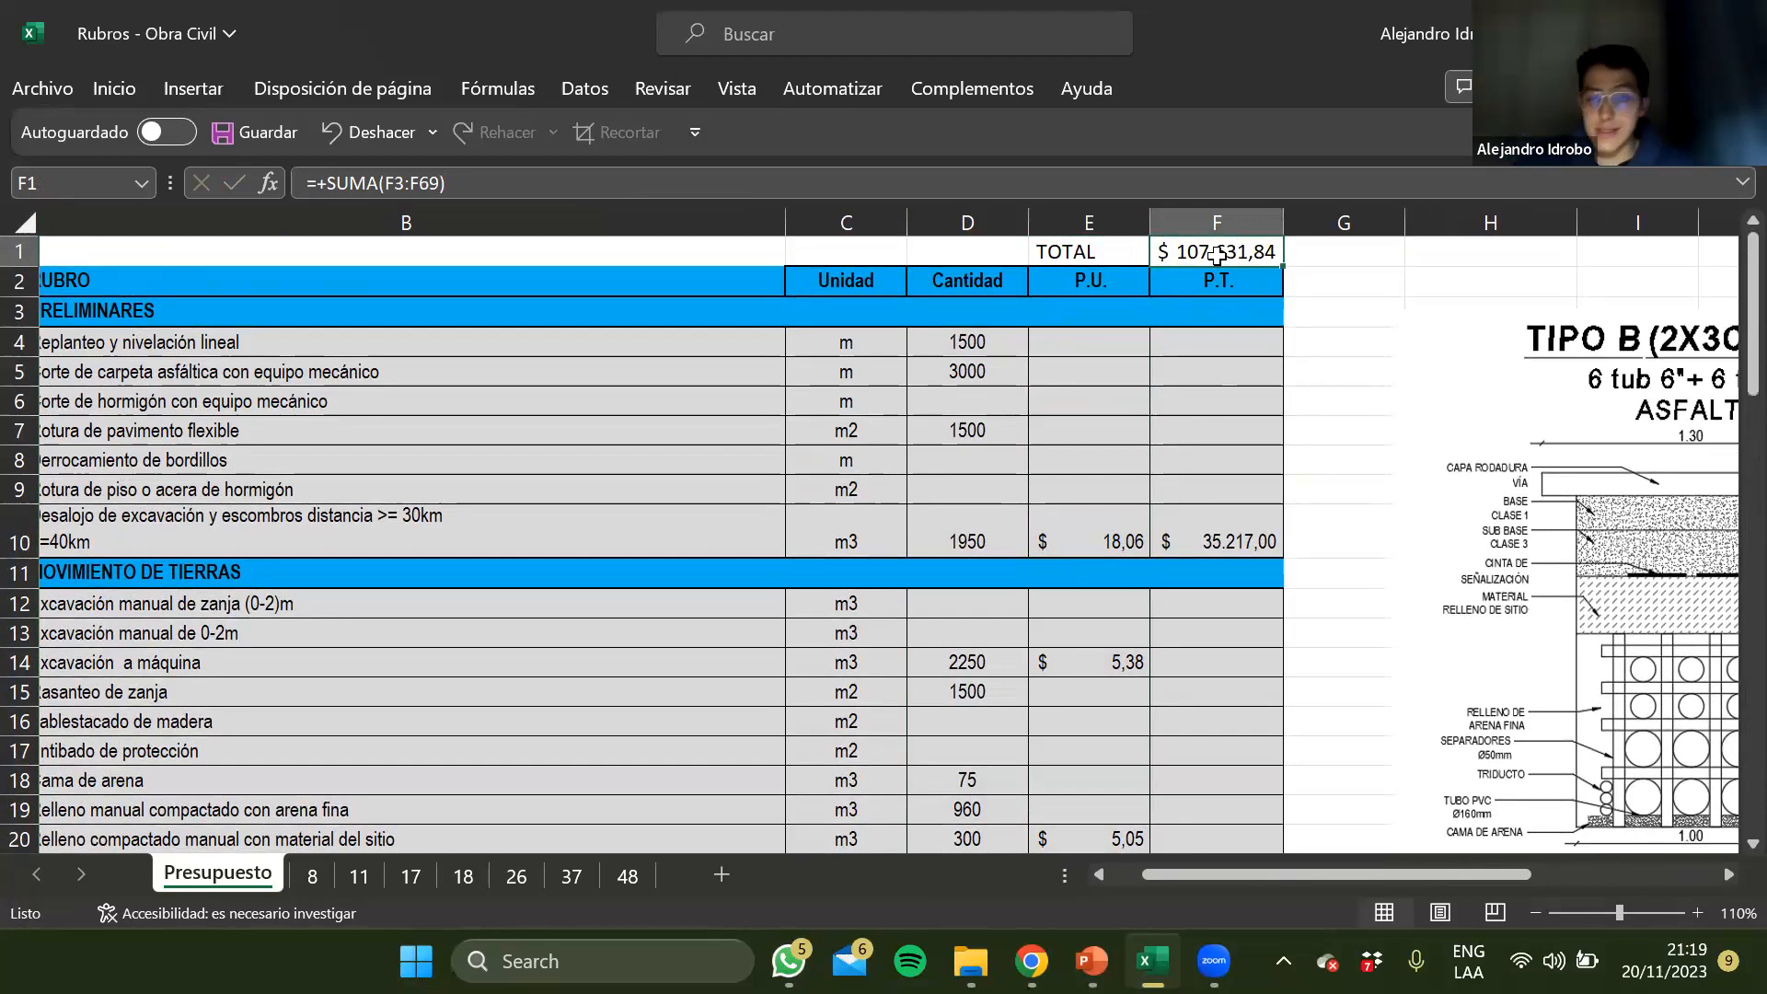
scroll(353, 521, left, 2)
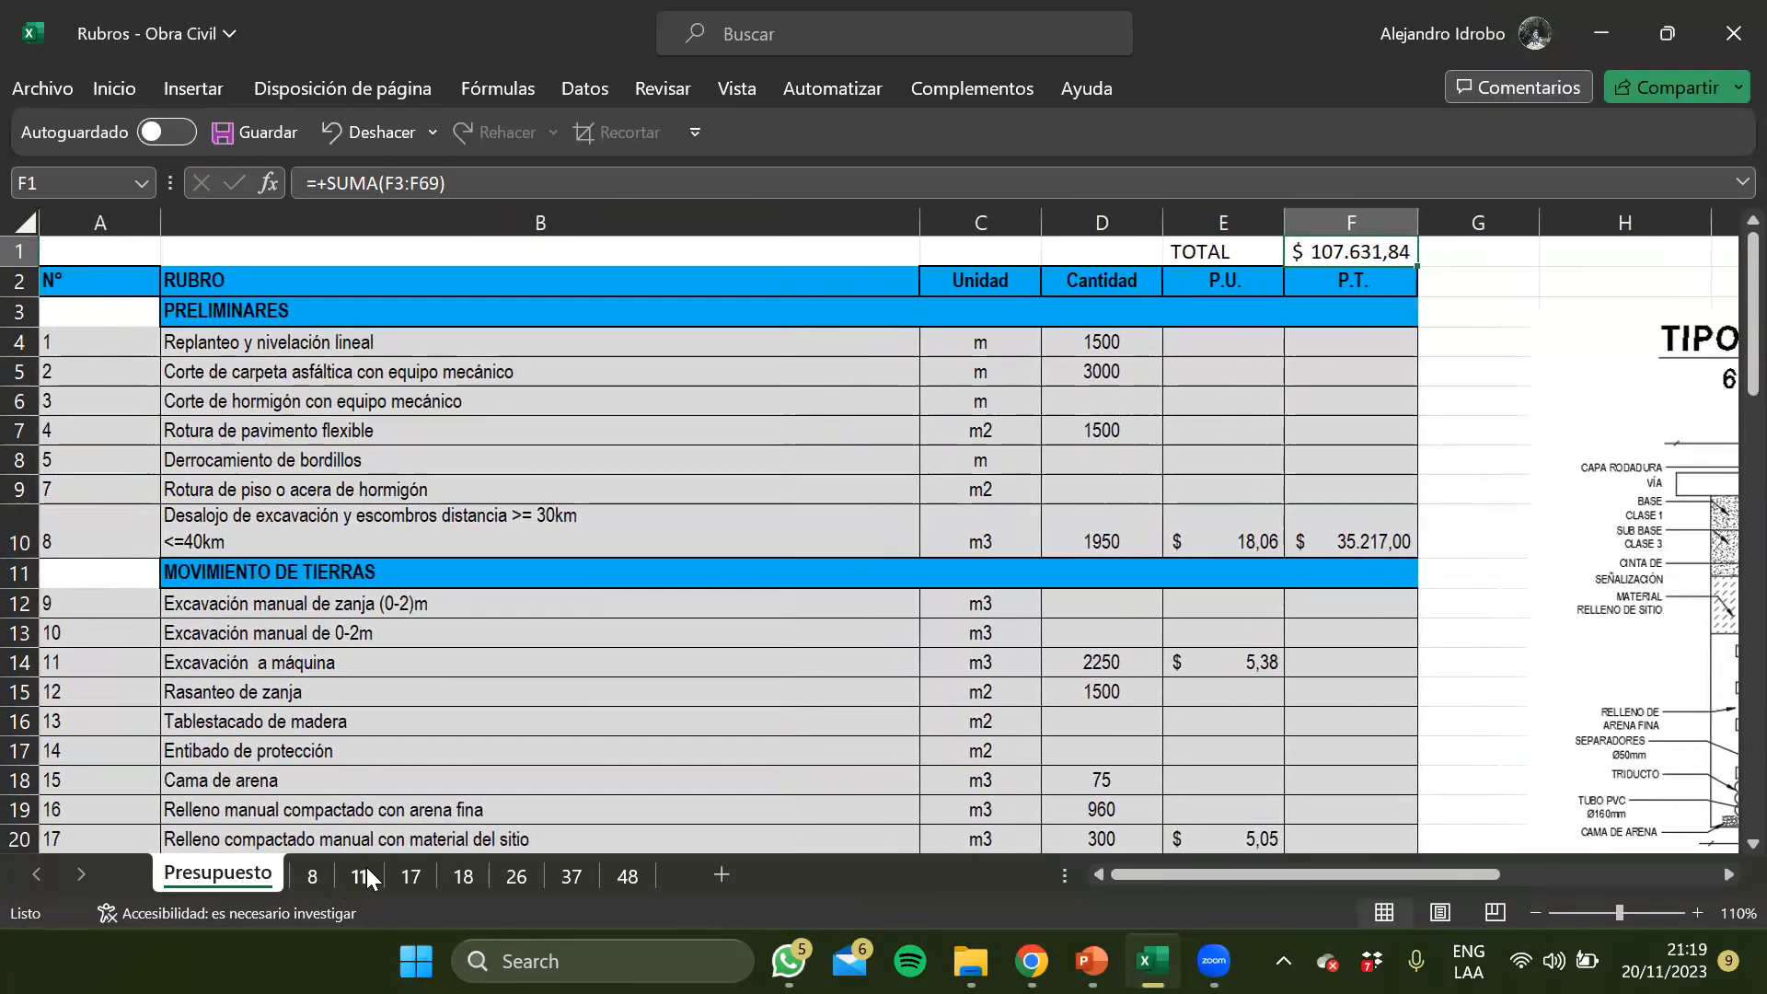
click(895, 538)
click(1238, 433)
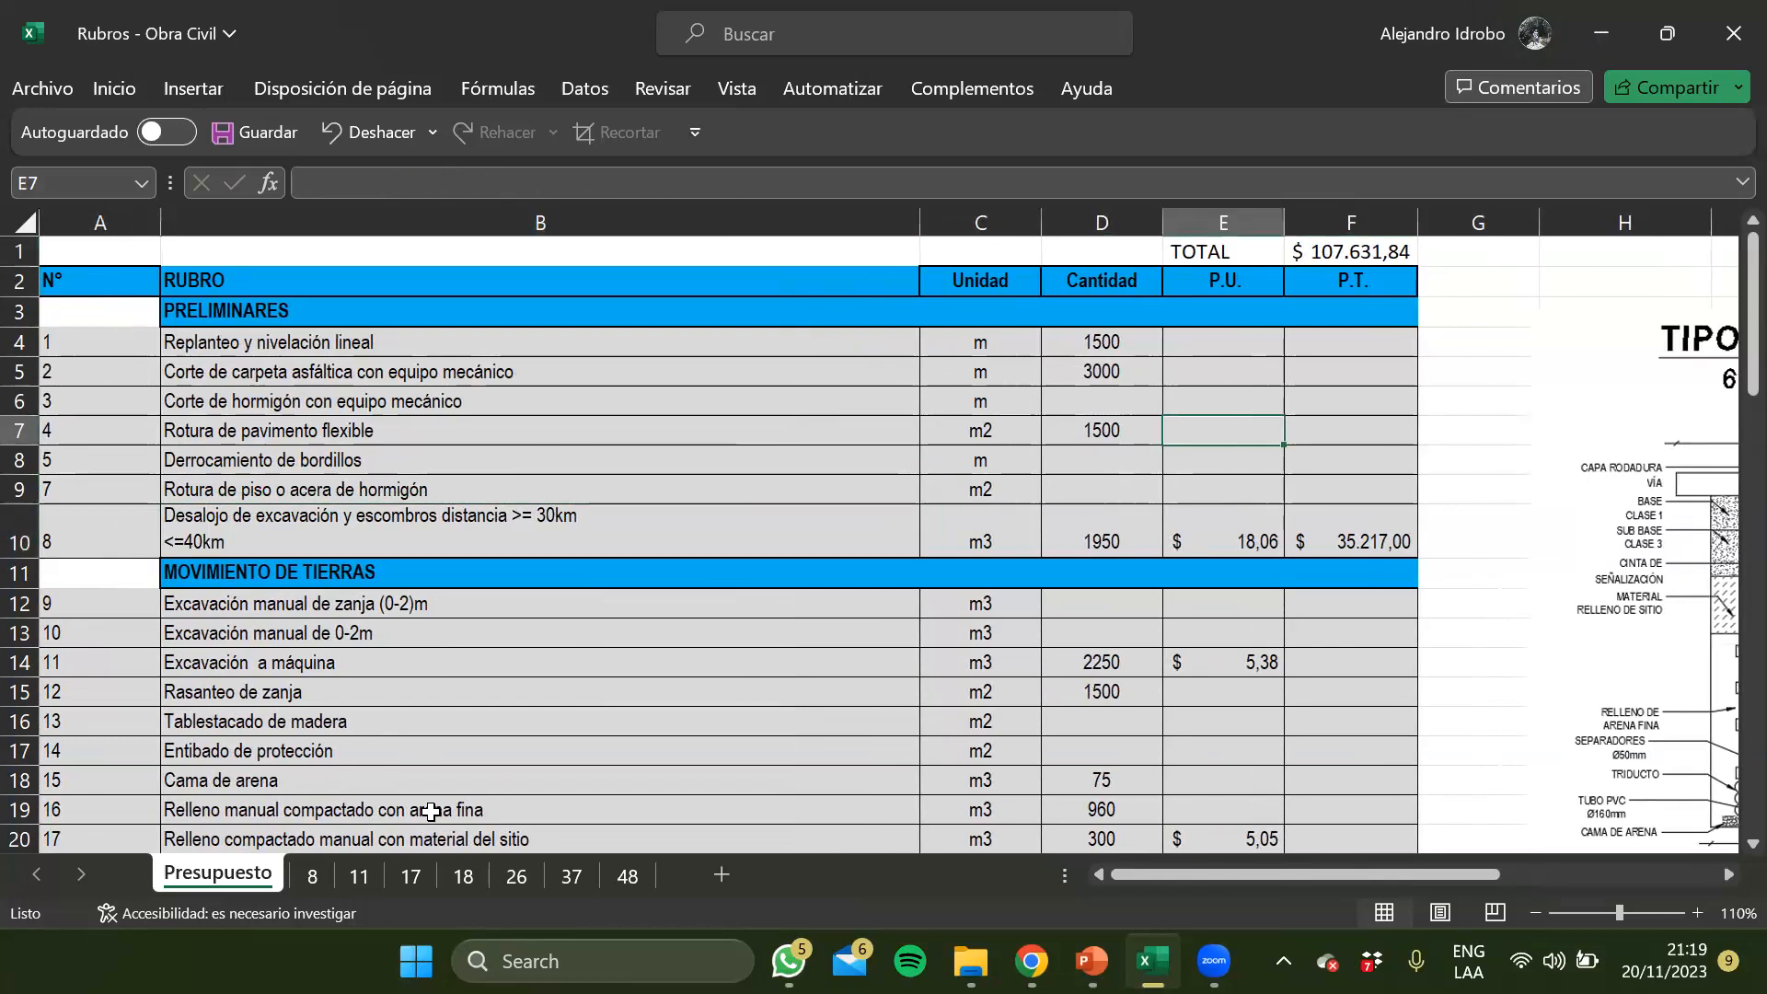
Open sheet 8 and inspect the total direct costs formula in F69 below the Transporte section
click(335, 876)
scroll(663, 661, down, 3)
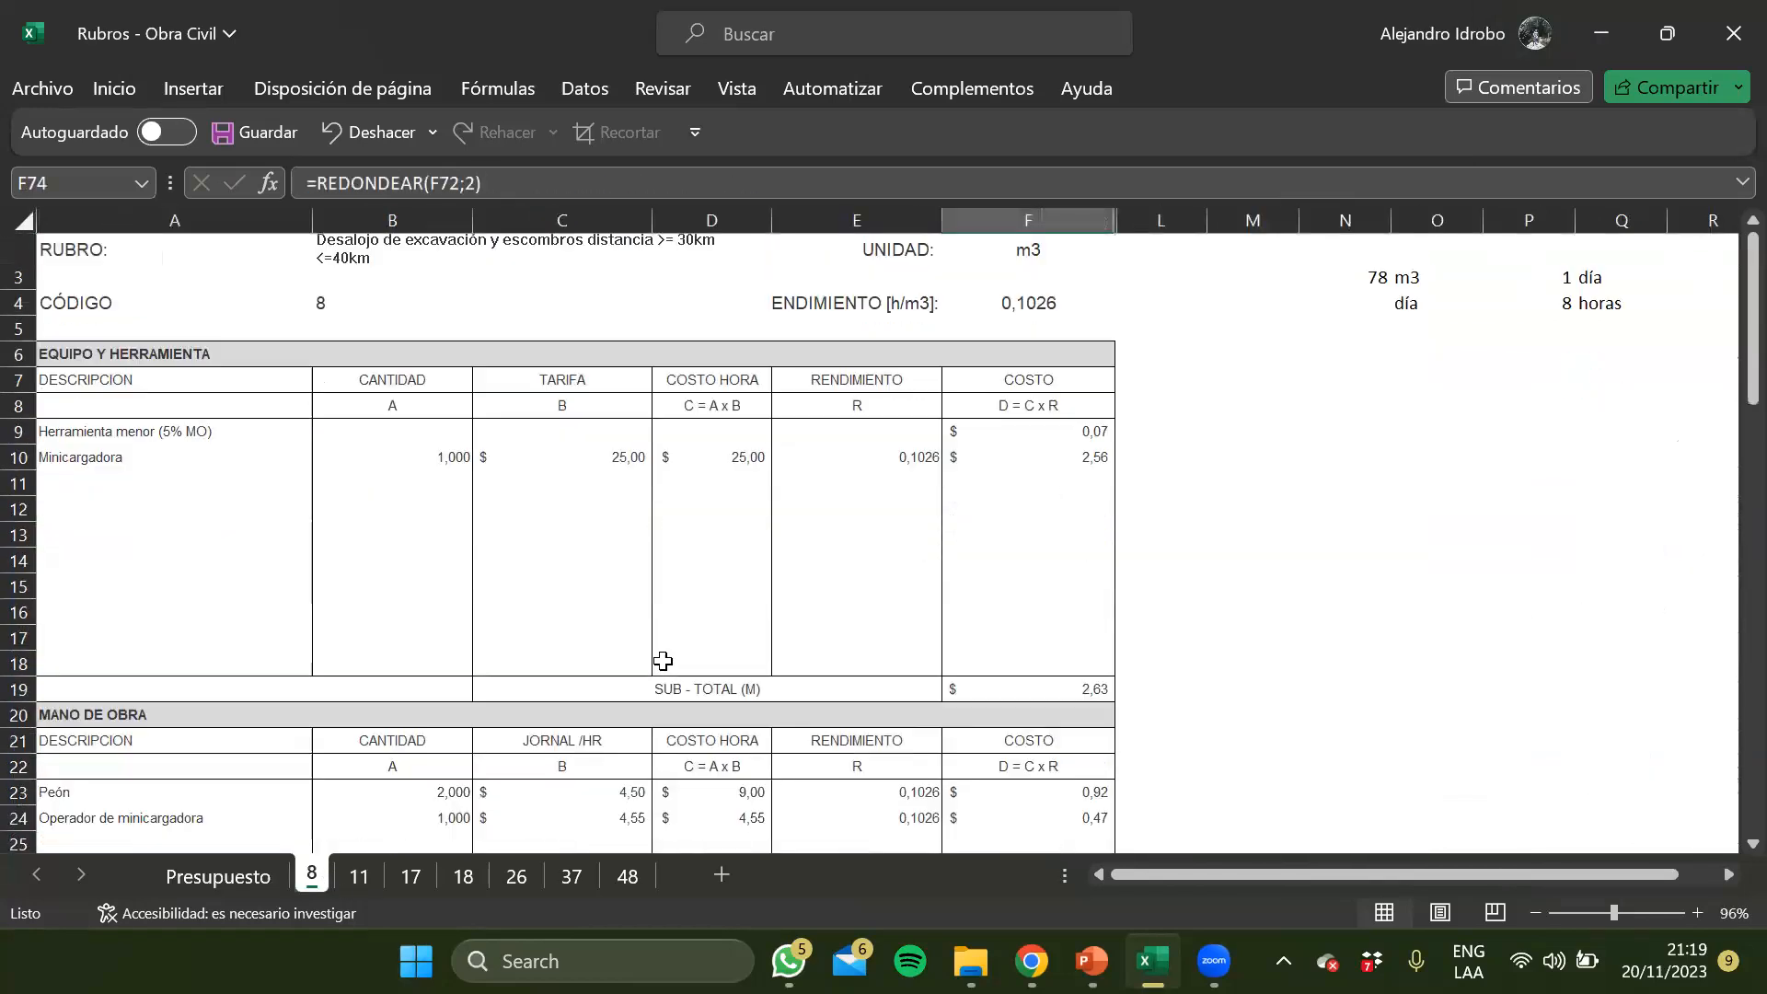
scroll(663, 660, down, 16)
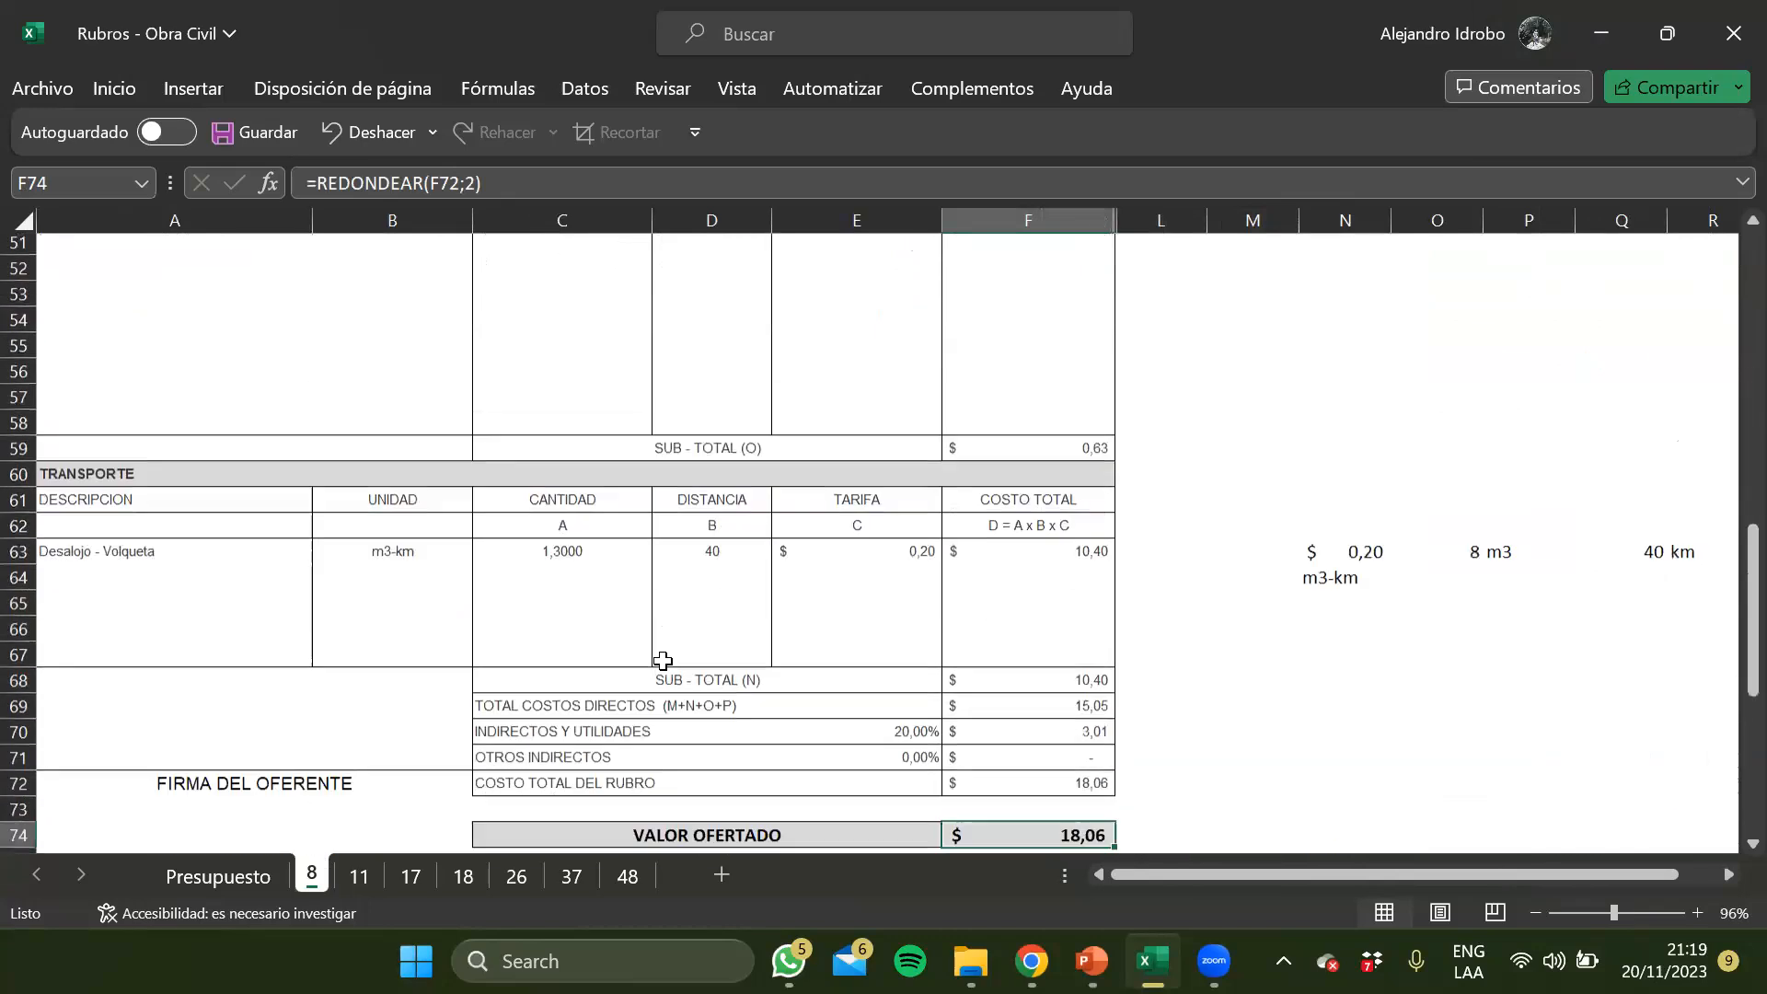
click(1000, 573)
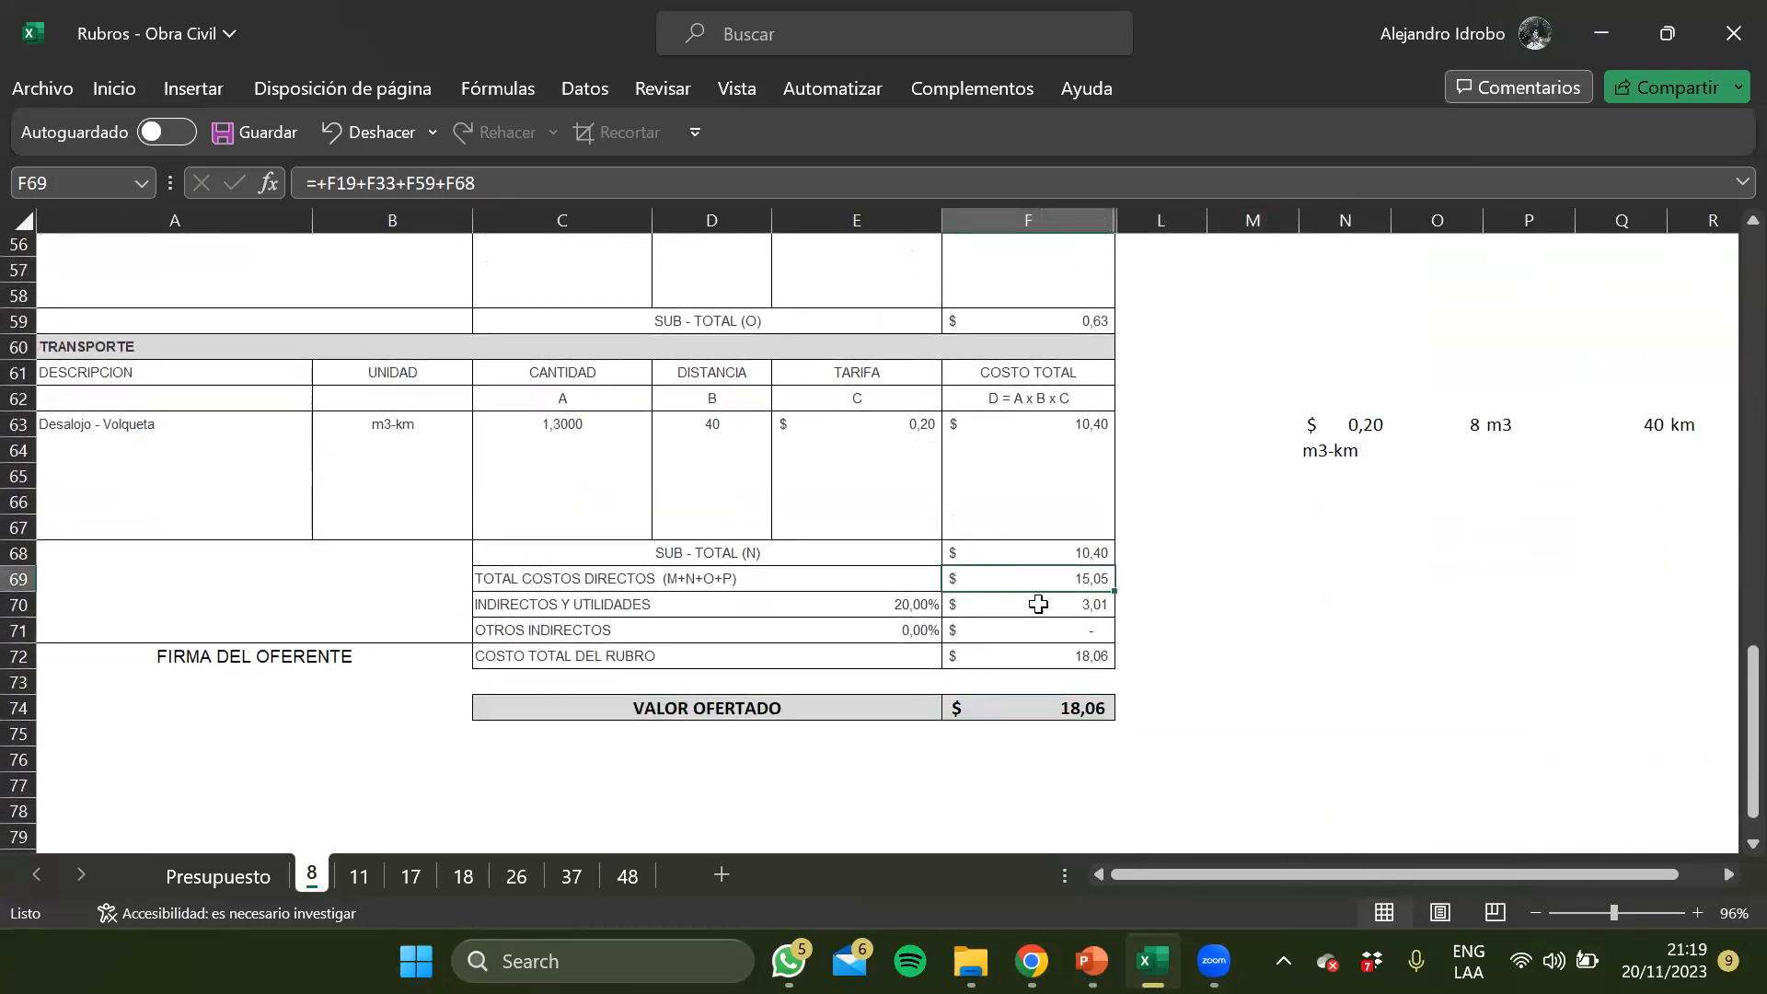
click(898, 600)
click(1037, 572)
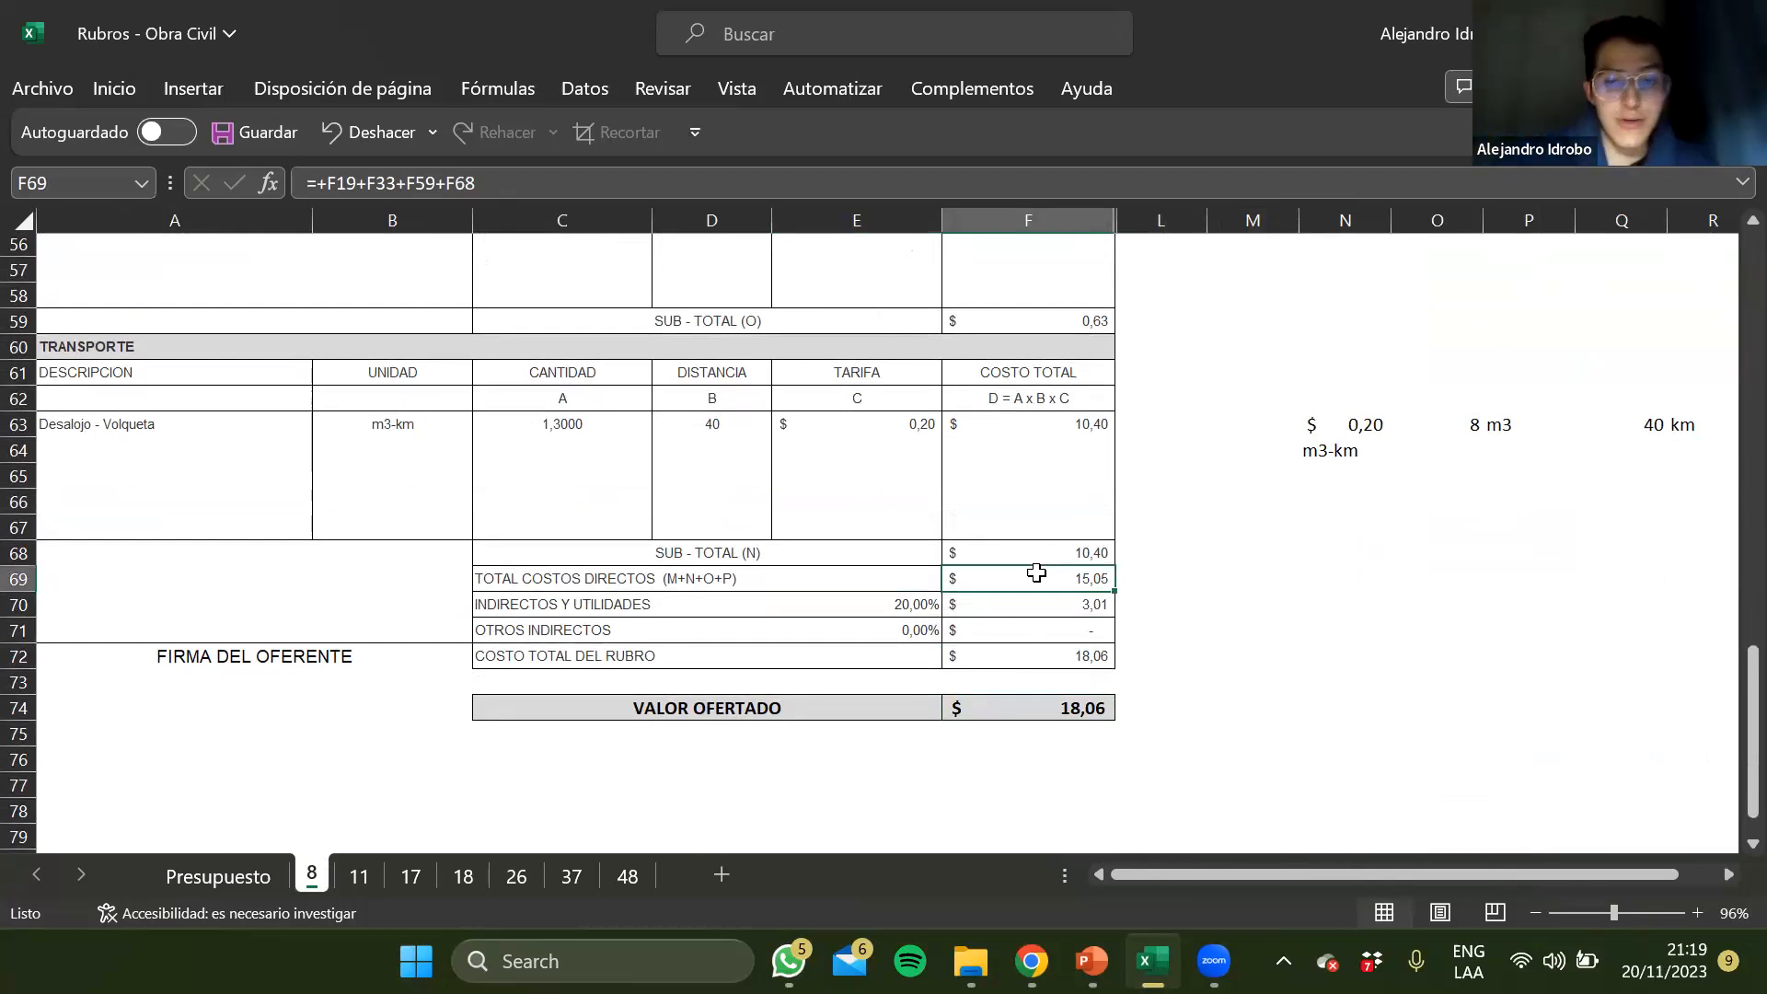
Examine the Indirectos y utilidades percentage in E70 and the formula in F70 that applies it to the direct costs
key(Down)
key(Left)
key(Right)
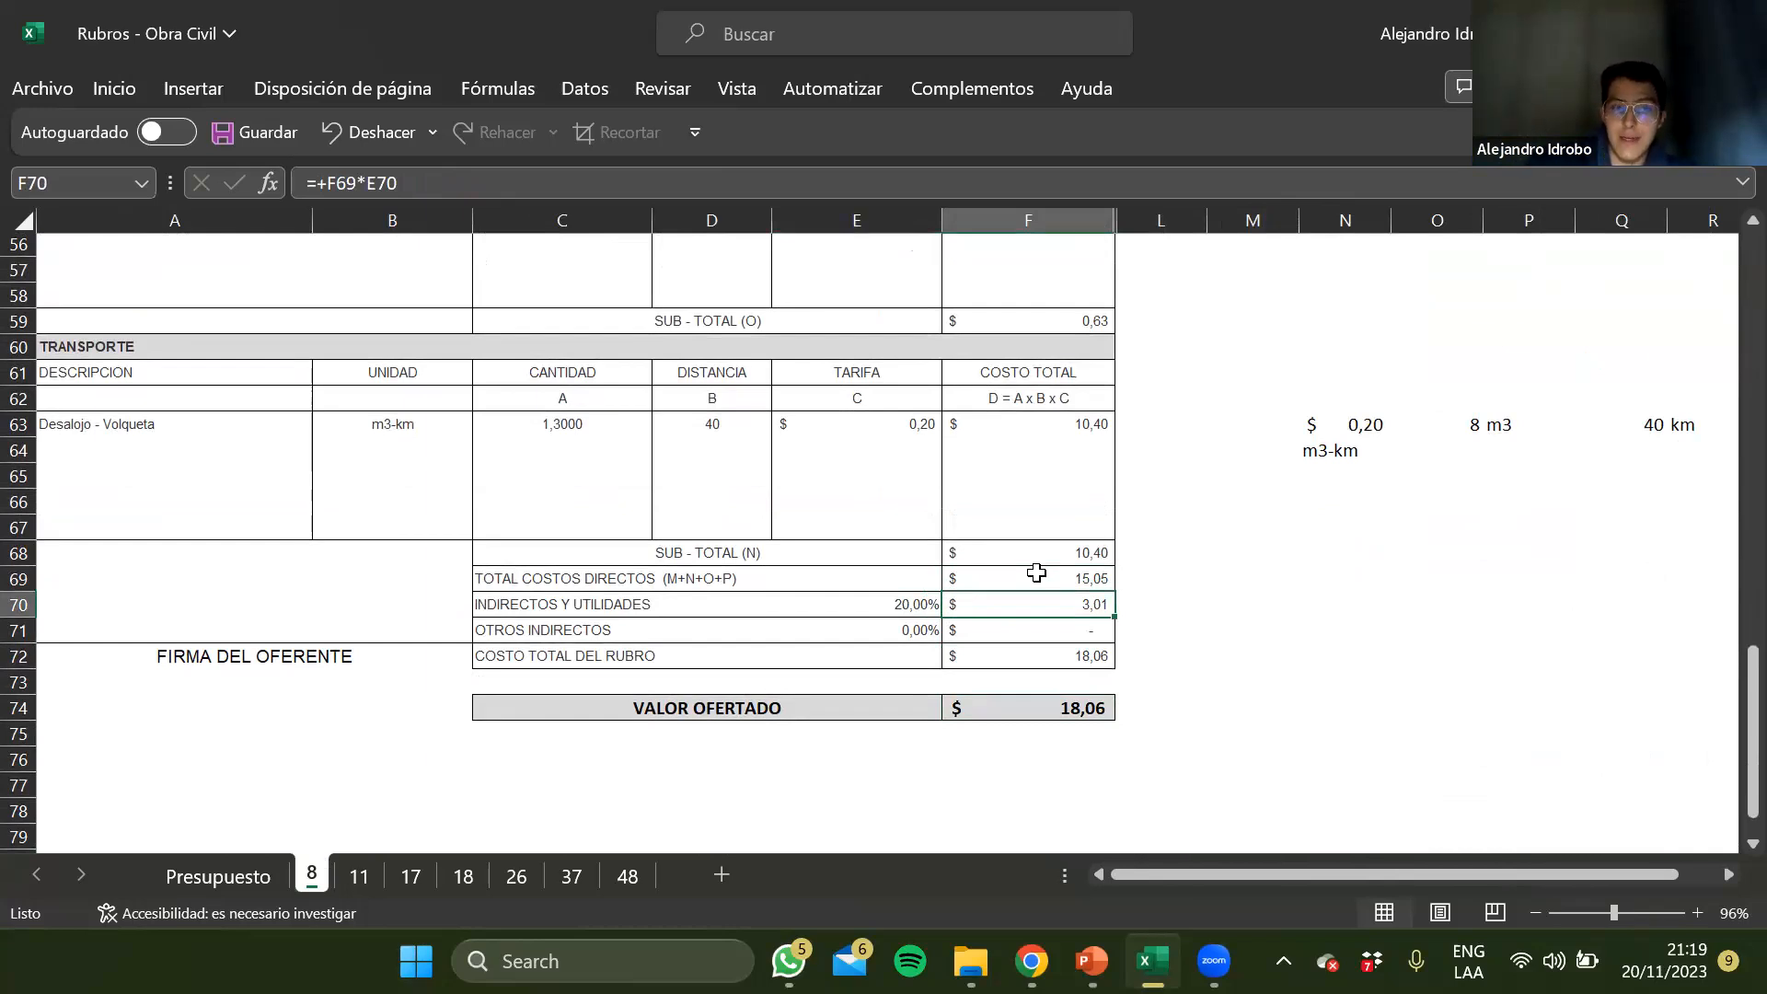
key(Left)
key(Left)
key(Left)
key(Right)
key(Right)
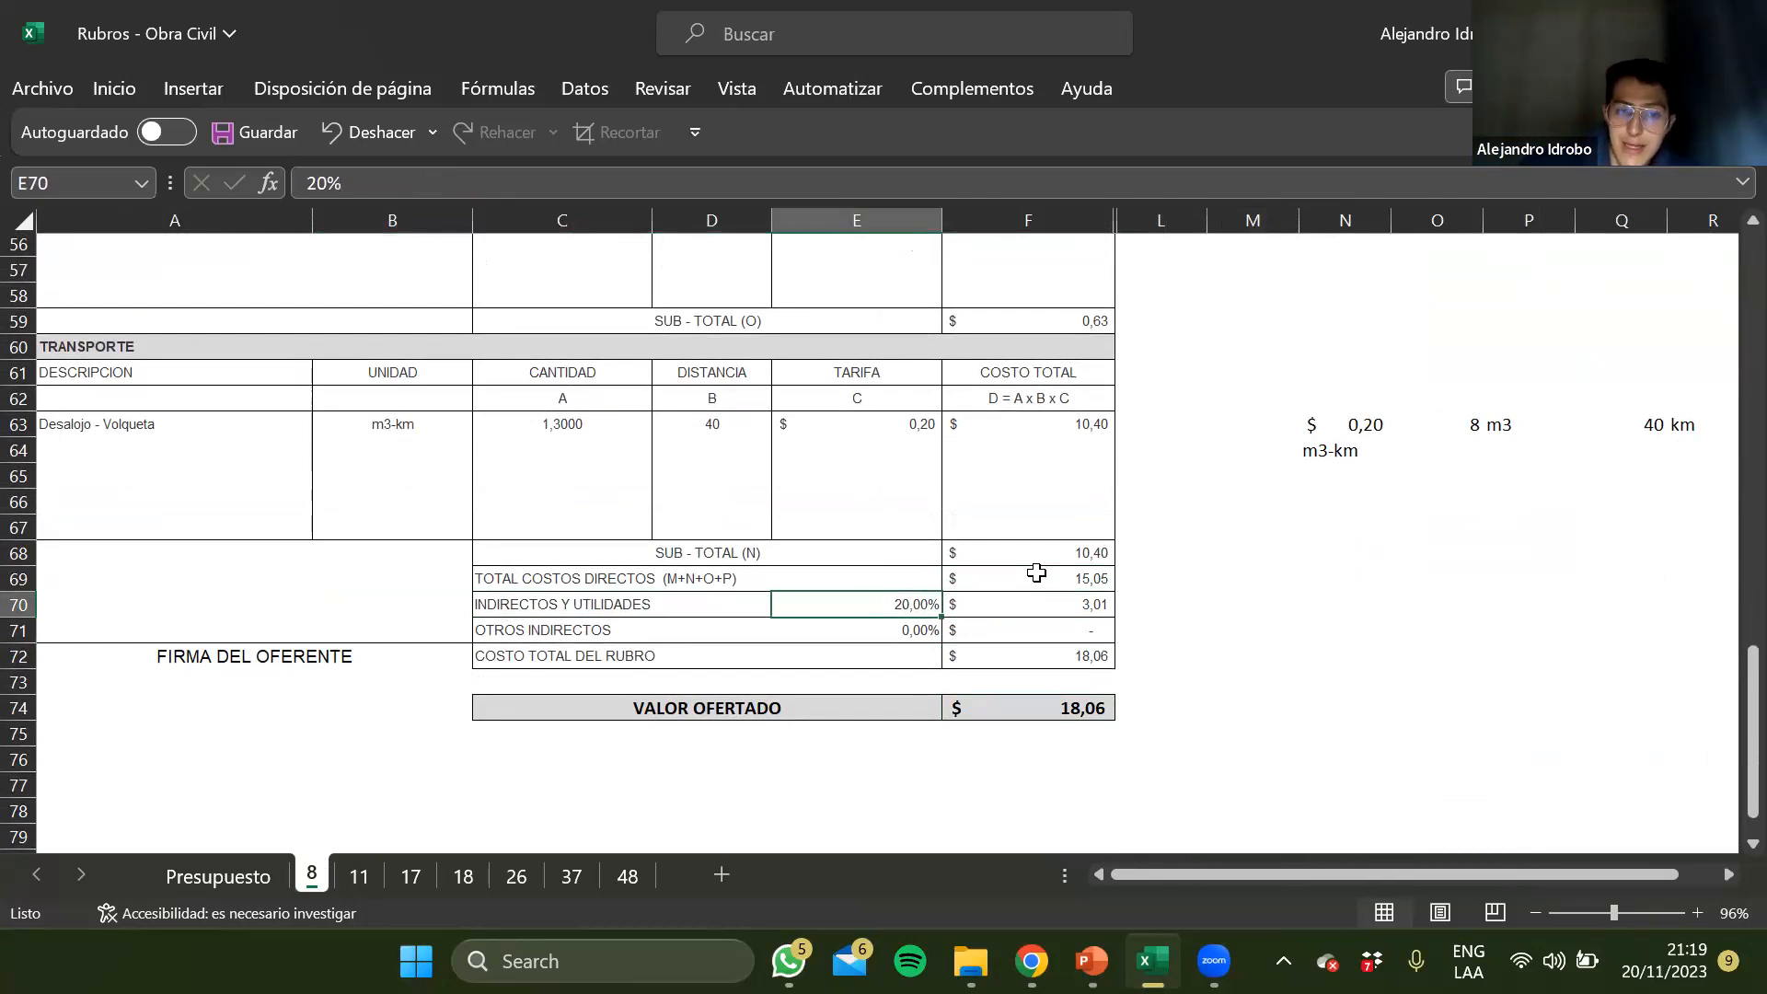
key(Left)
key(Left)
key(Right)
key(Right)
key(Left)
key(Right)
key(Right)
key(Left)
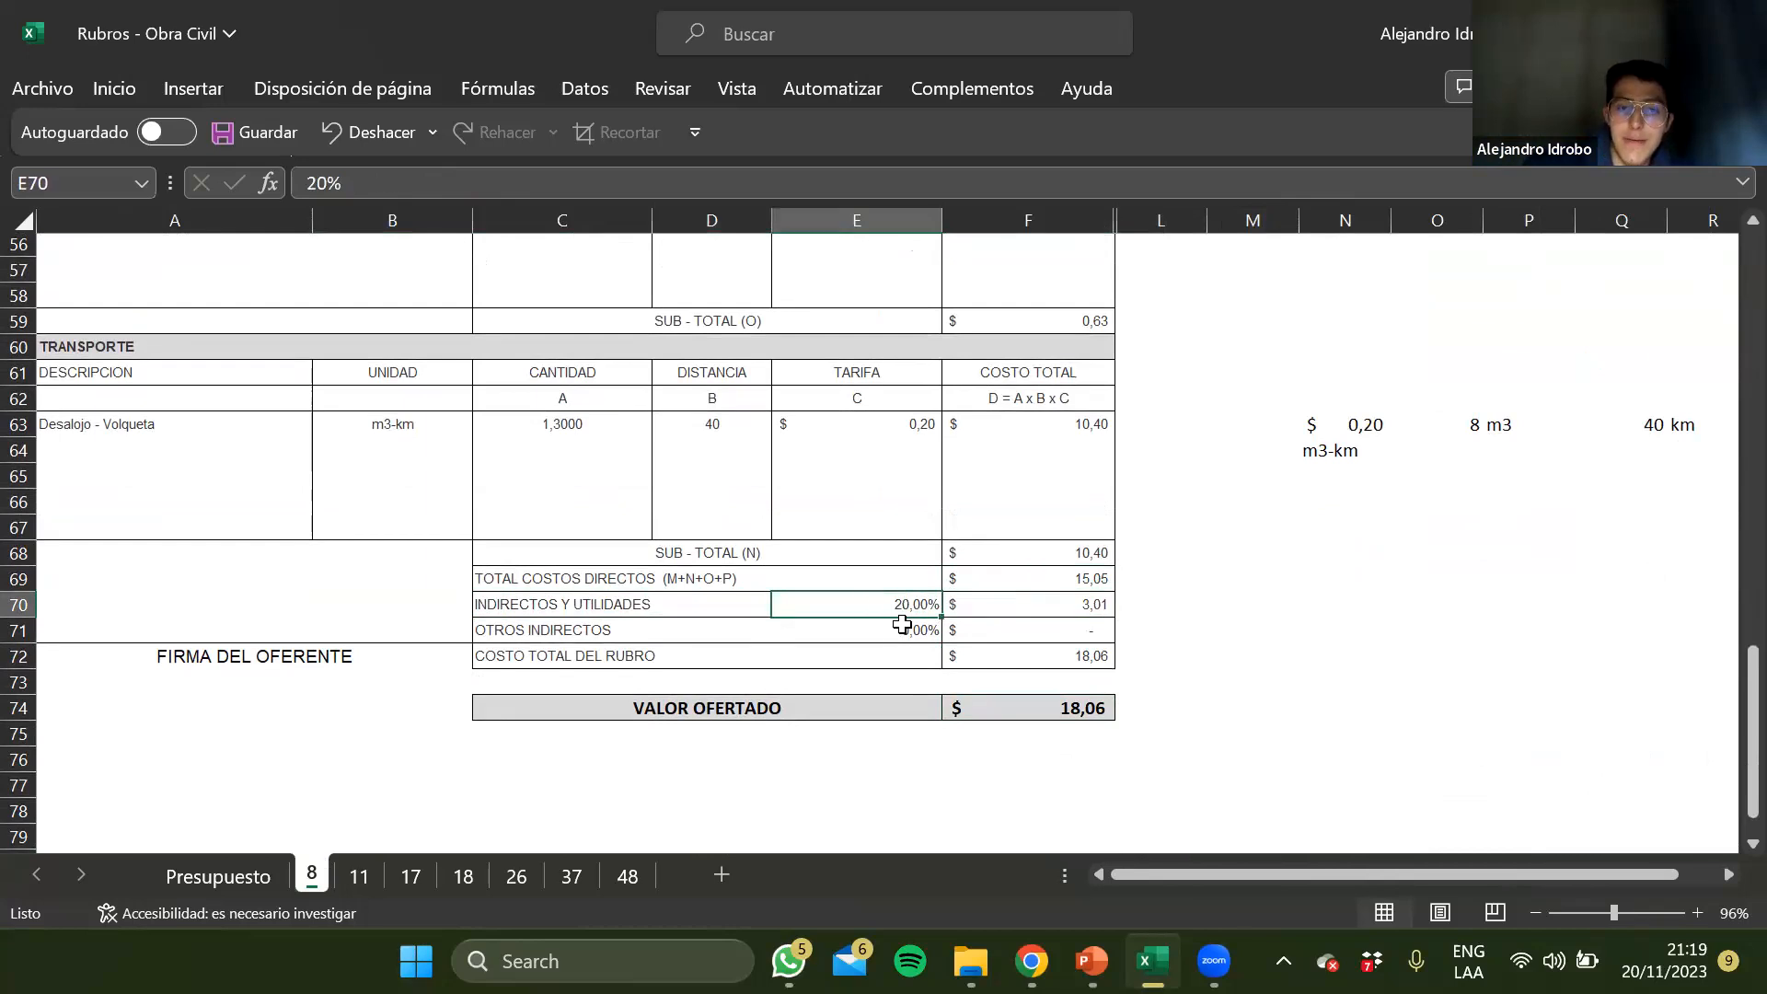
Review the whole Indirectos y utilidades row on sheet 8 at a larger zoom, from its label to its cost
scroll(906, 603, up, 2)
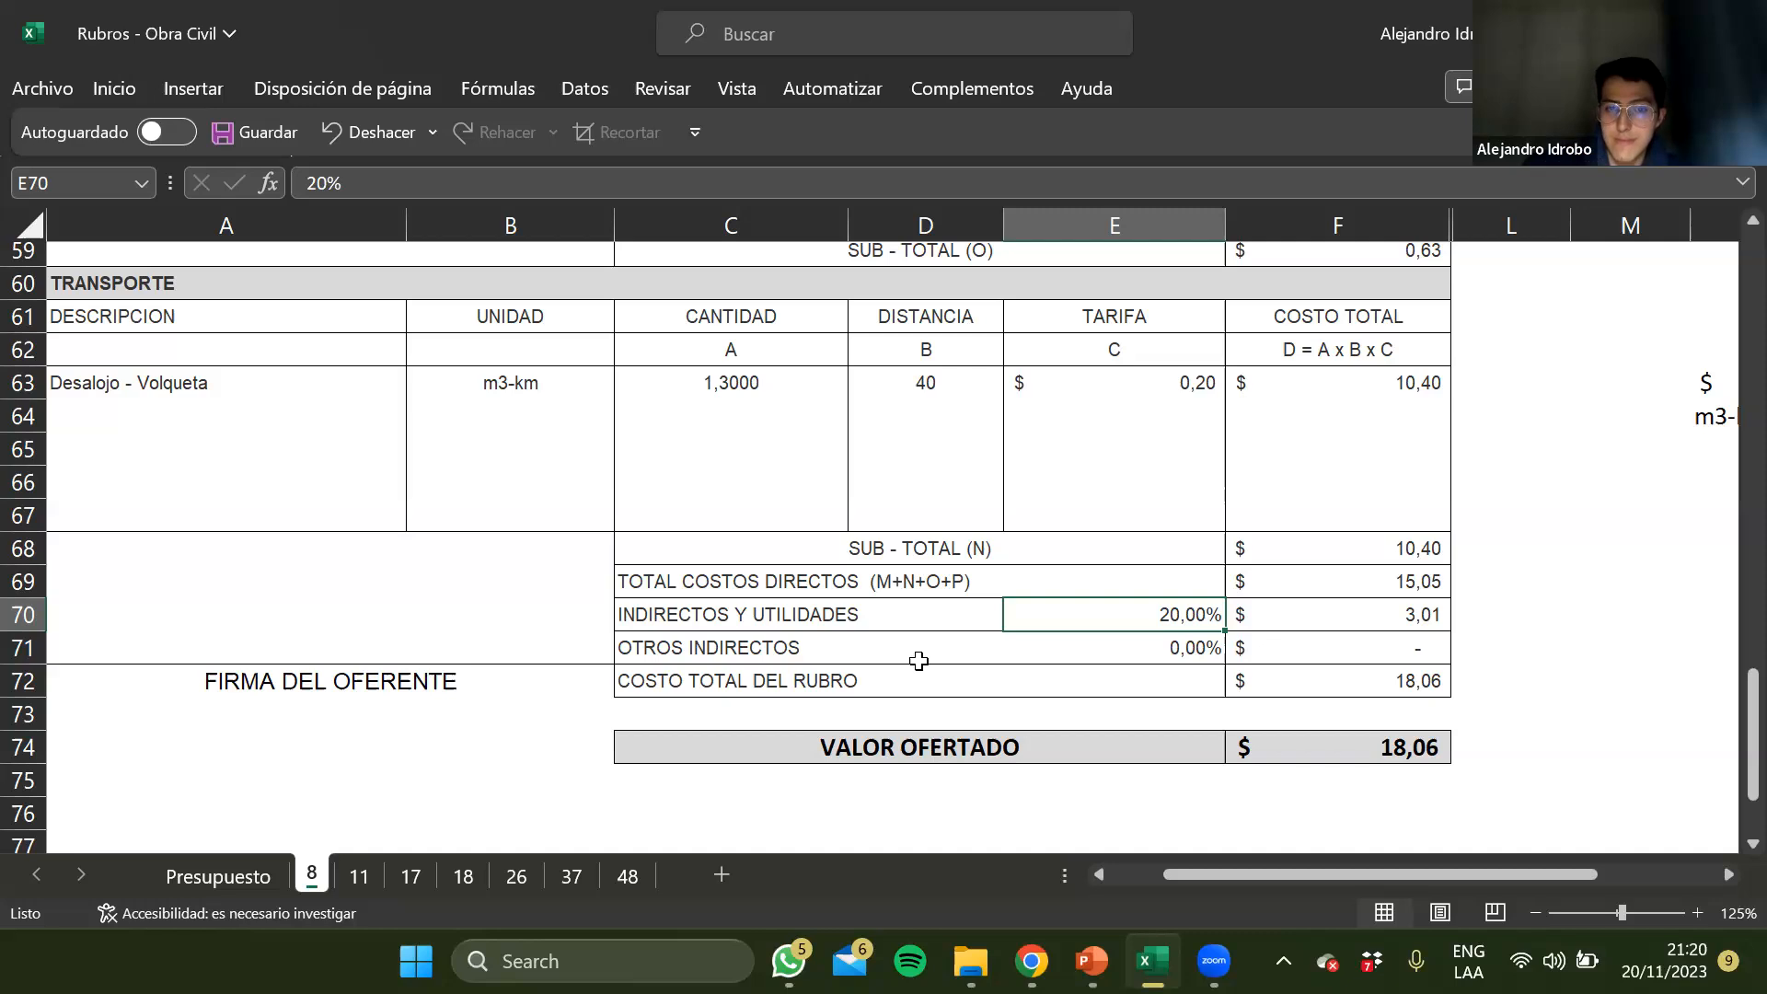
key(Left)
key(Left)
key(Right)
key(Right)
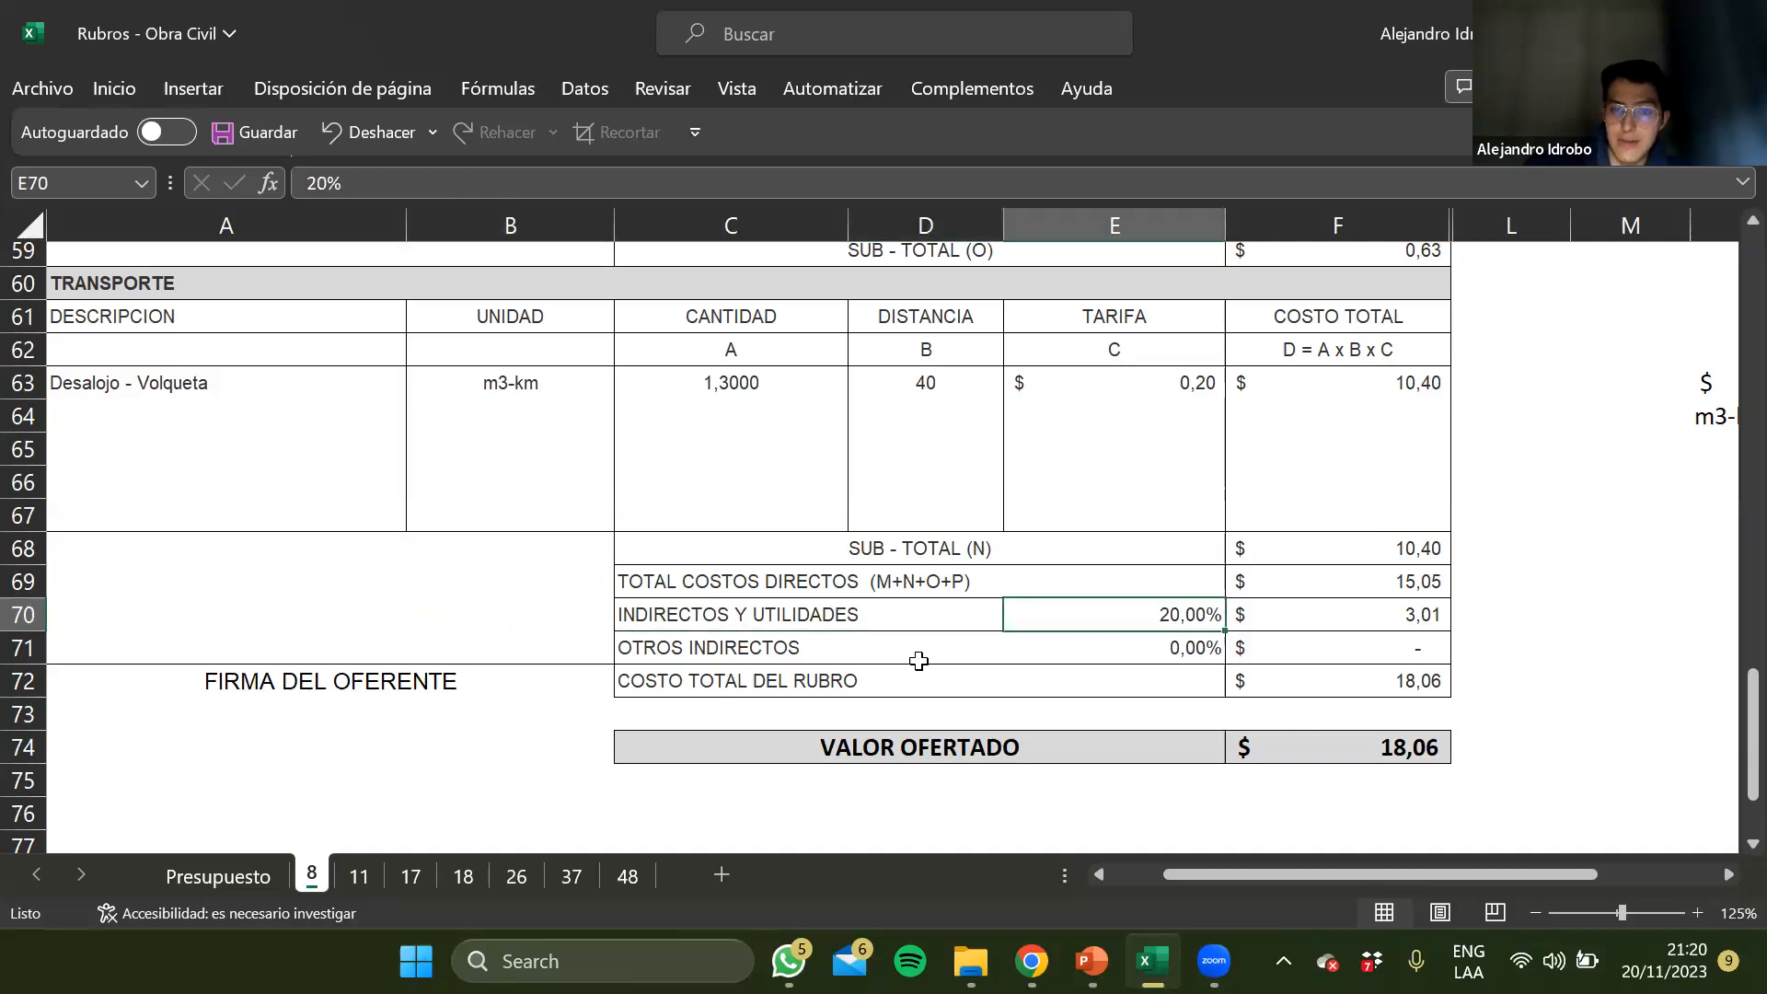
key(Right)
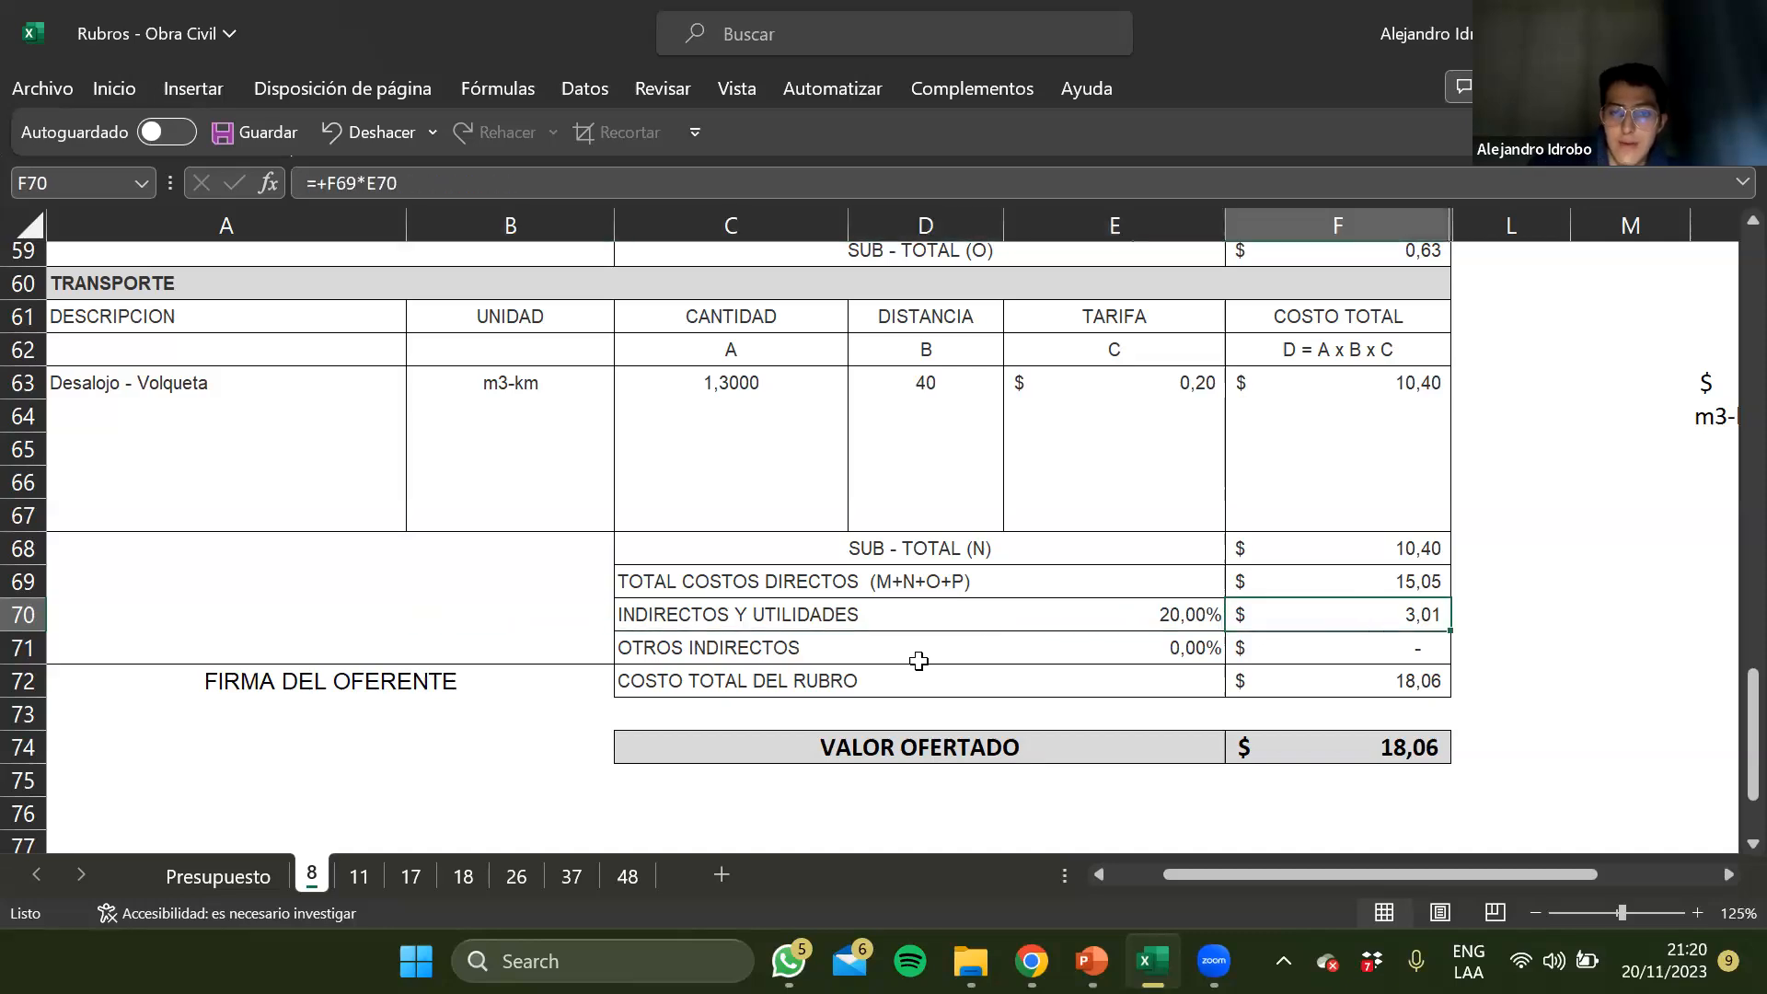
key(Left)
key(Left)
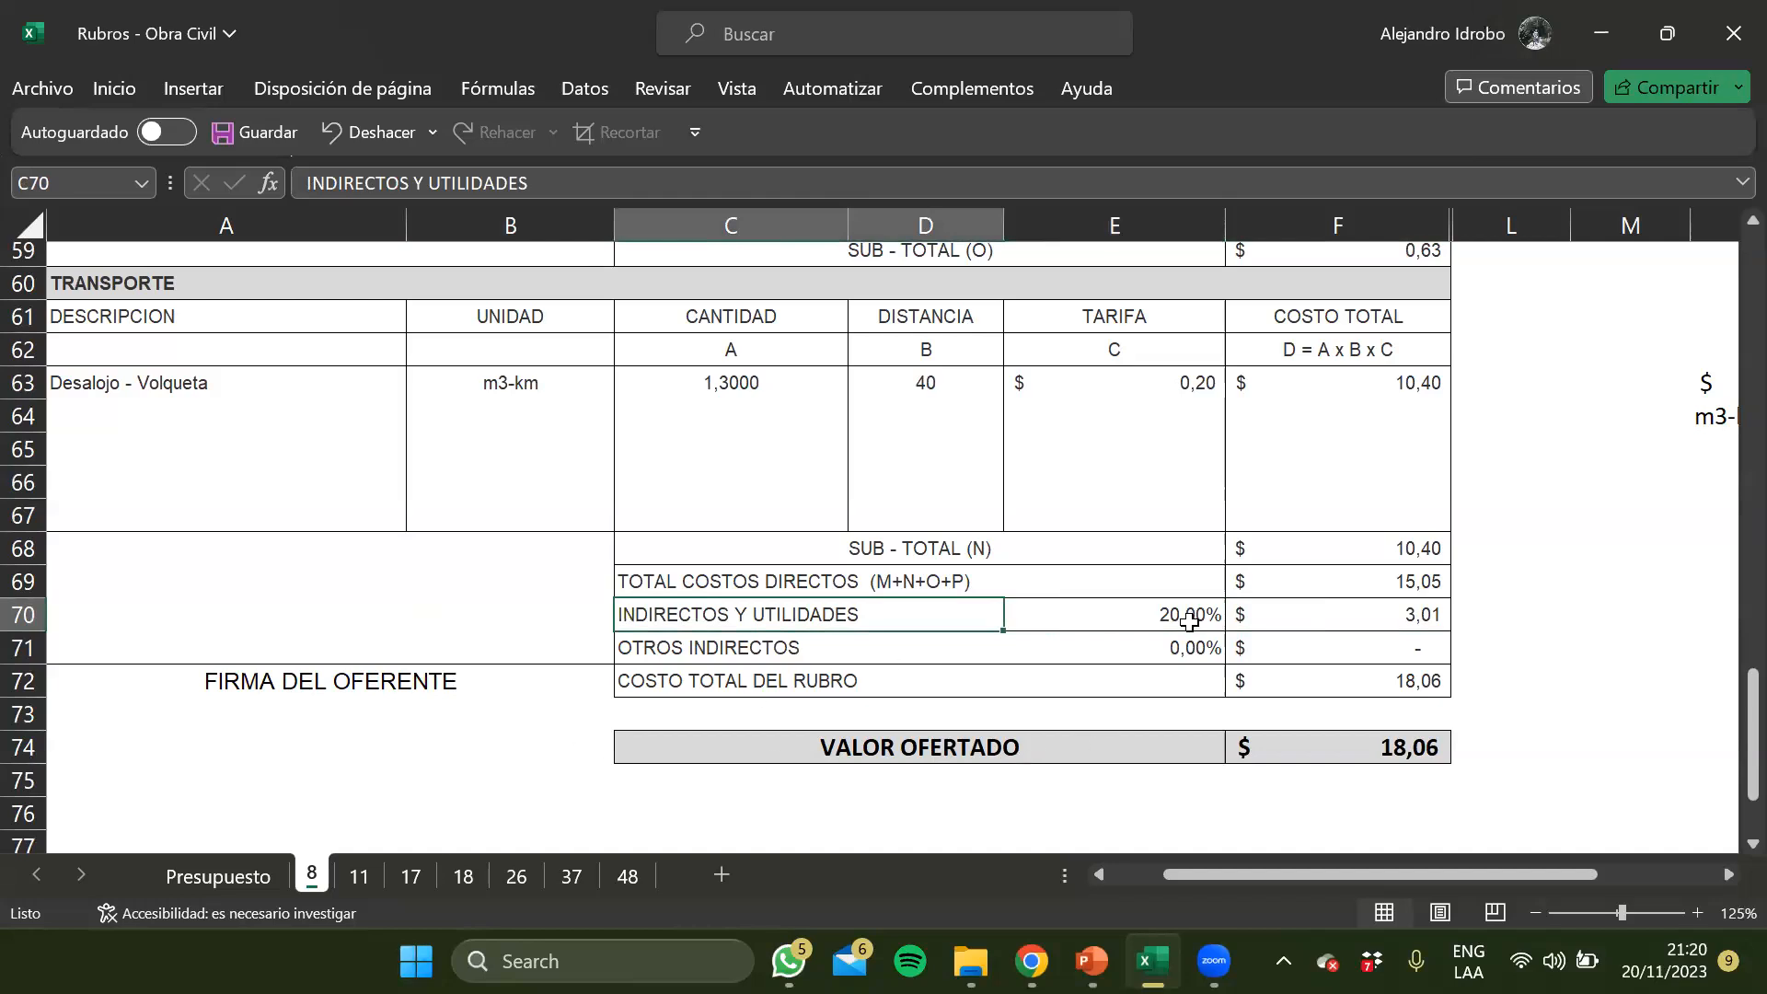
drag(799, 613, 720, 610)
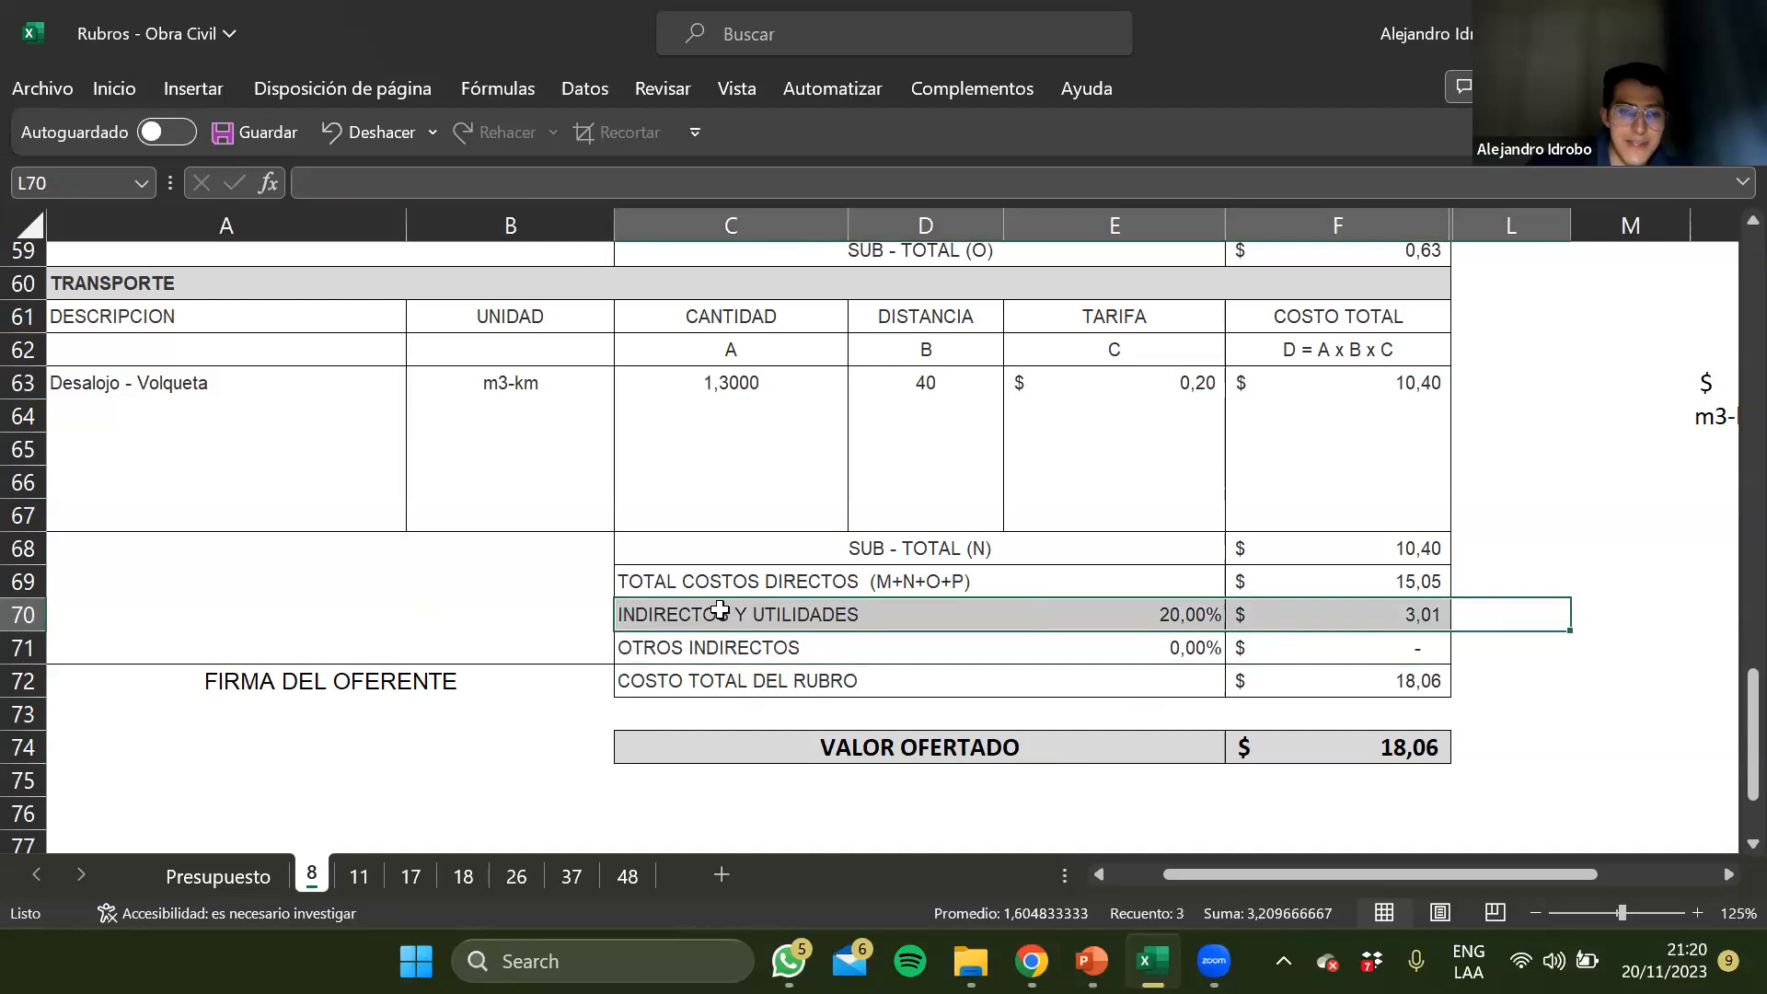
key(Right)
key(Left)
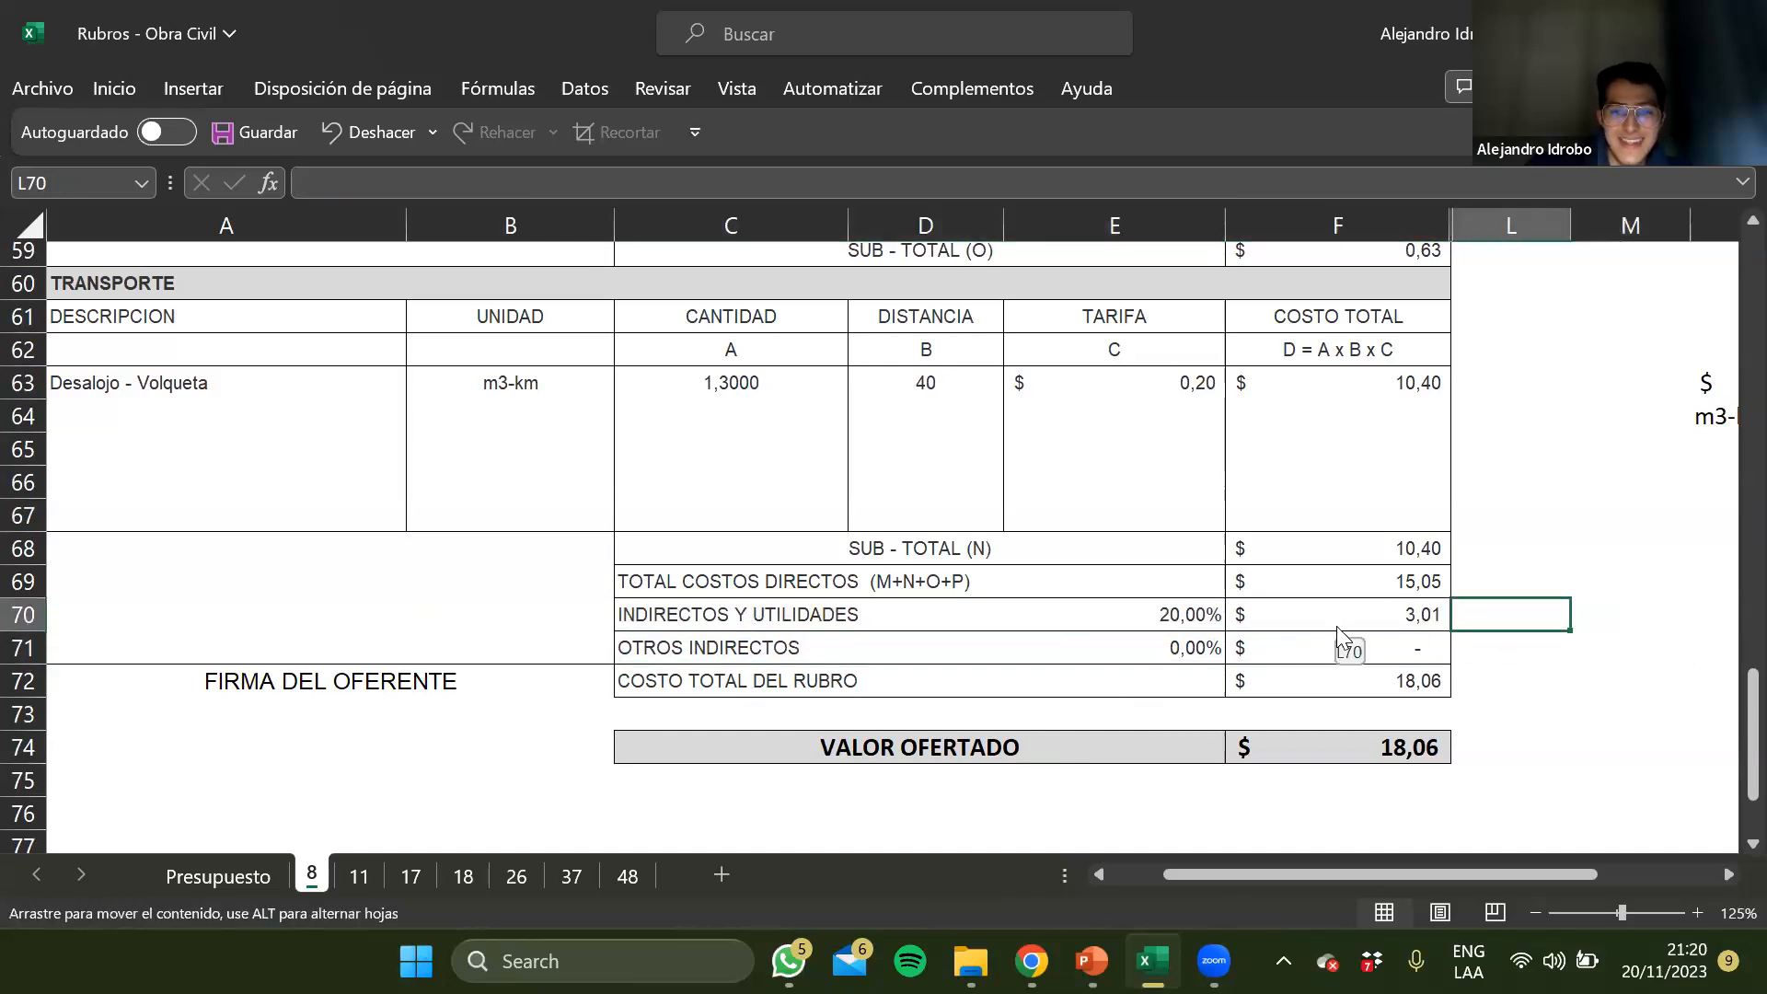
key(Left)
key(Left)
key(Left)
key(Left)
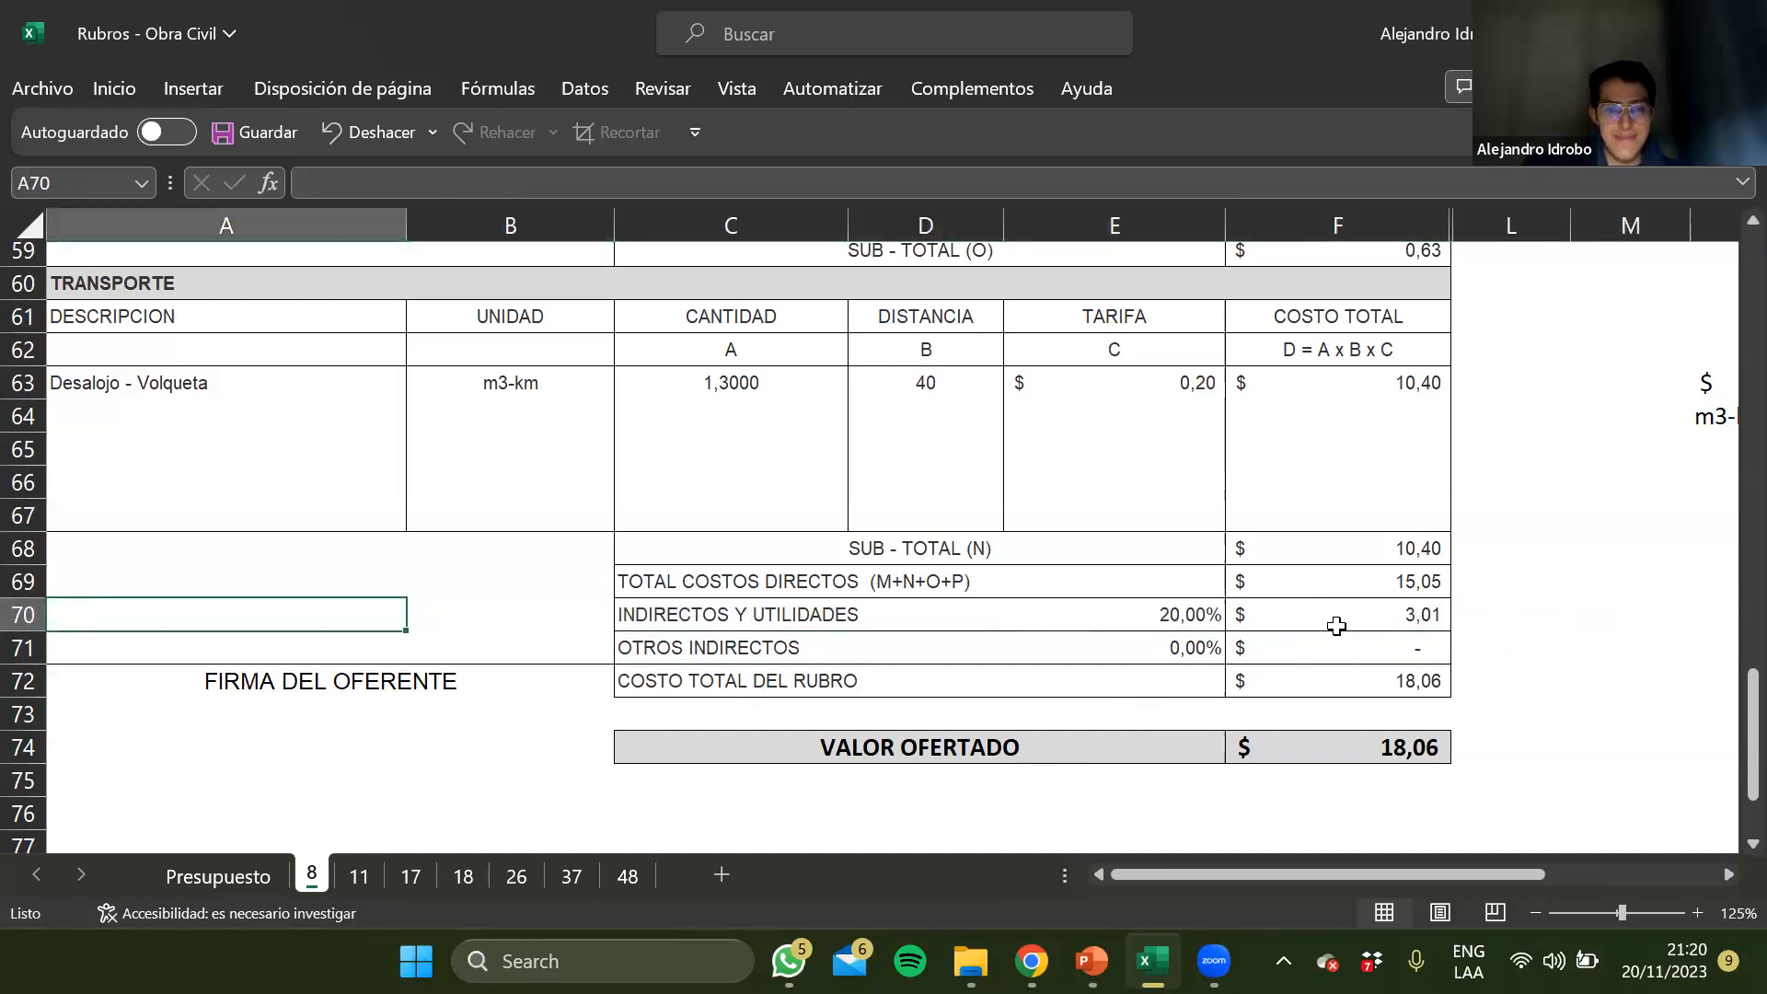
Return to Presupuesto and review the budget total alongside the Preliminares and first Movimiento de tierras rubros
click(218, 875)
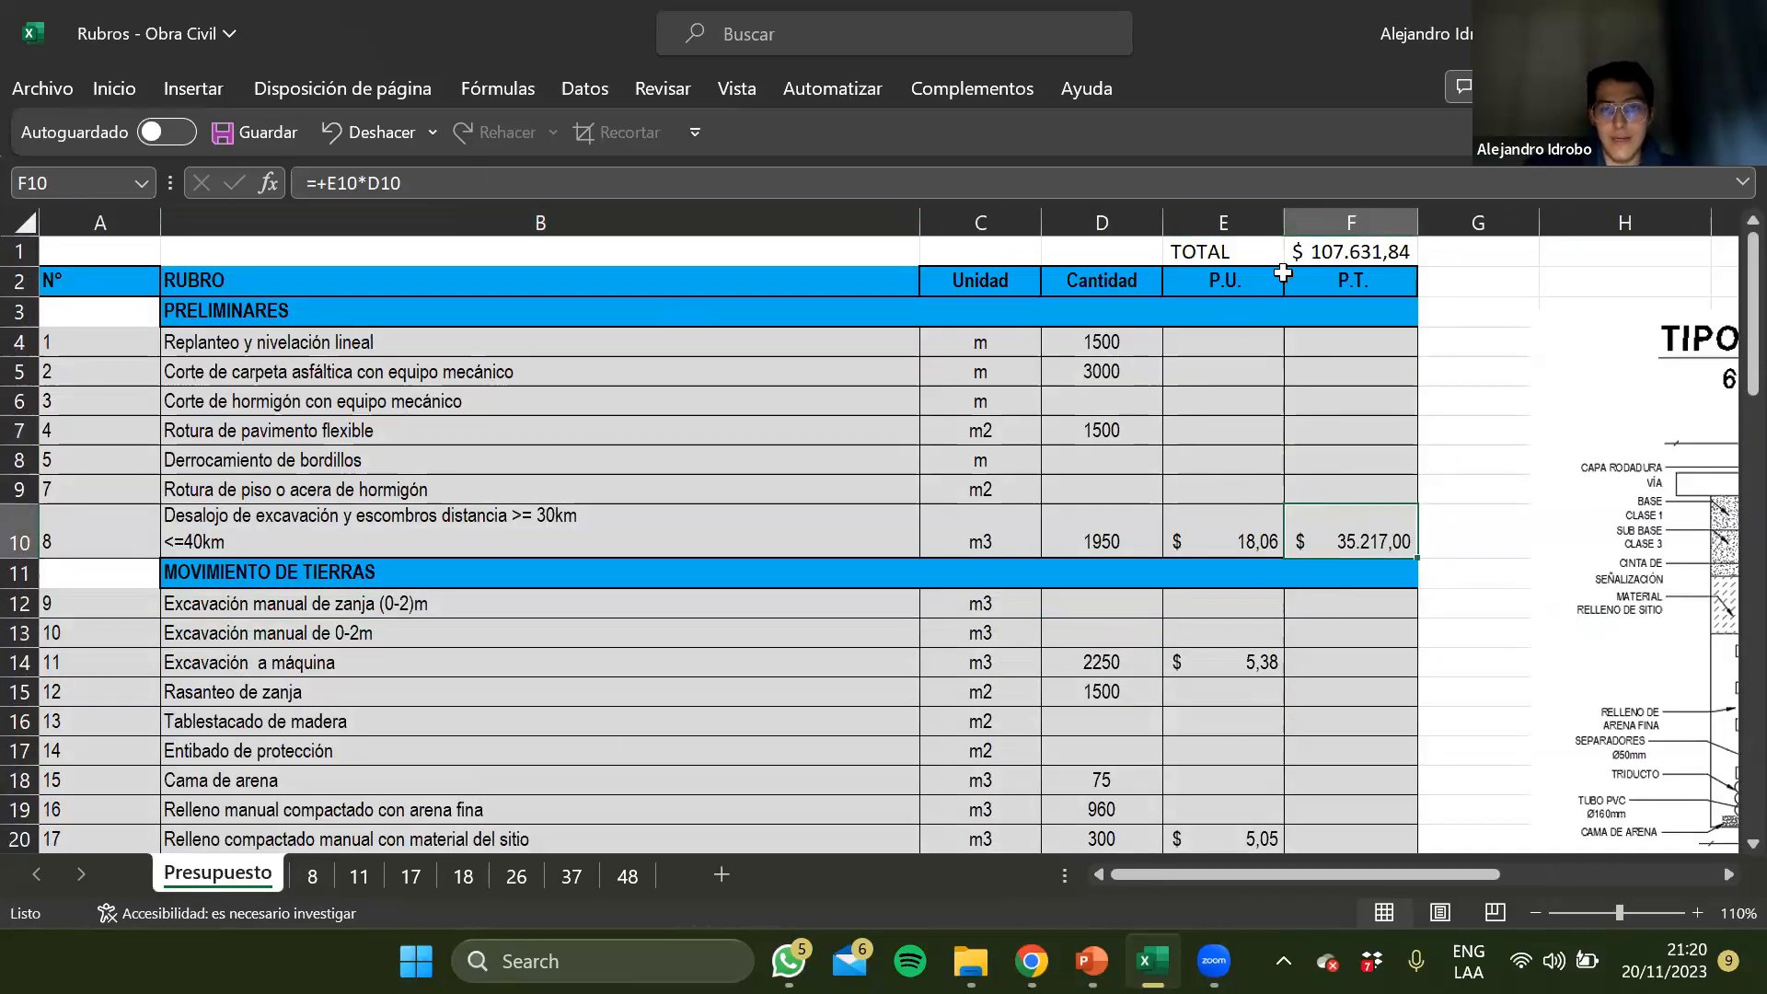
click(1366, 251)
click(872, 448)
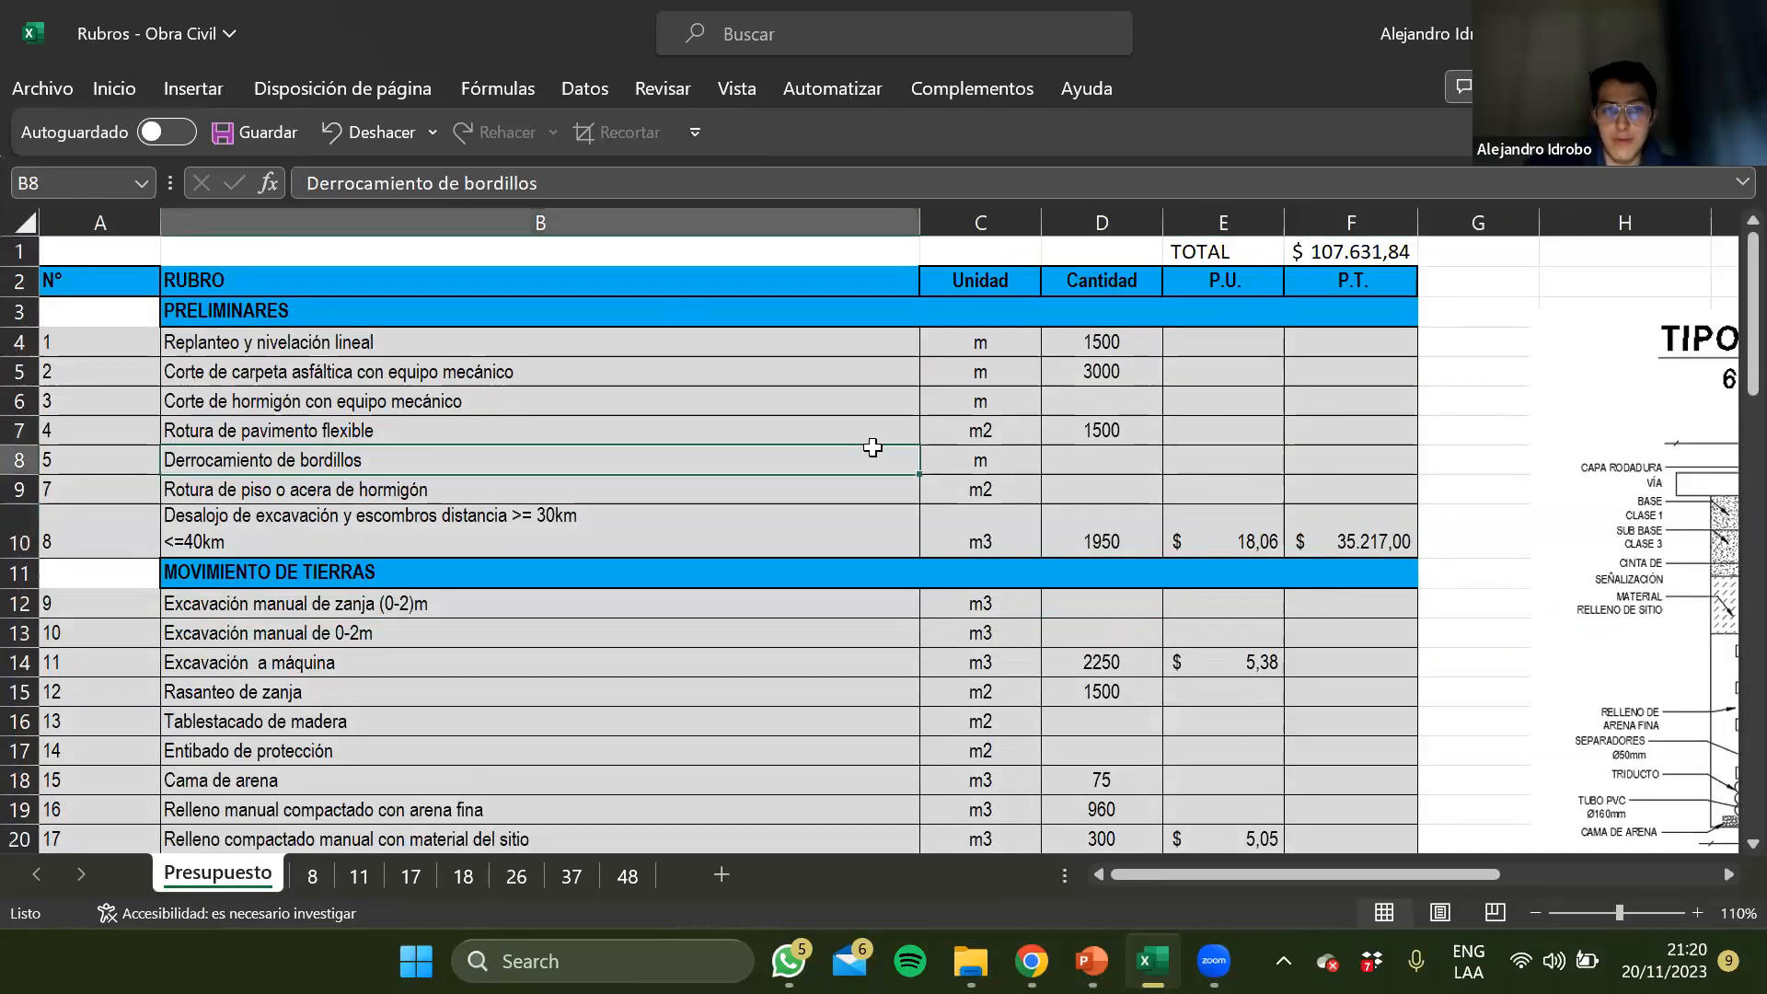
click(705, 509)
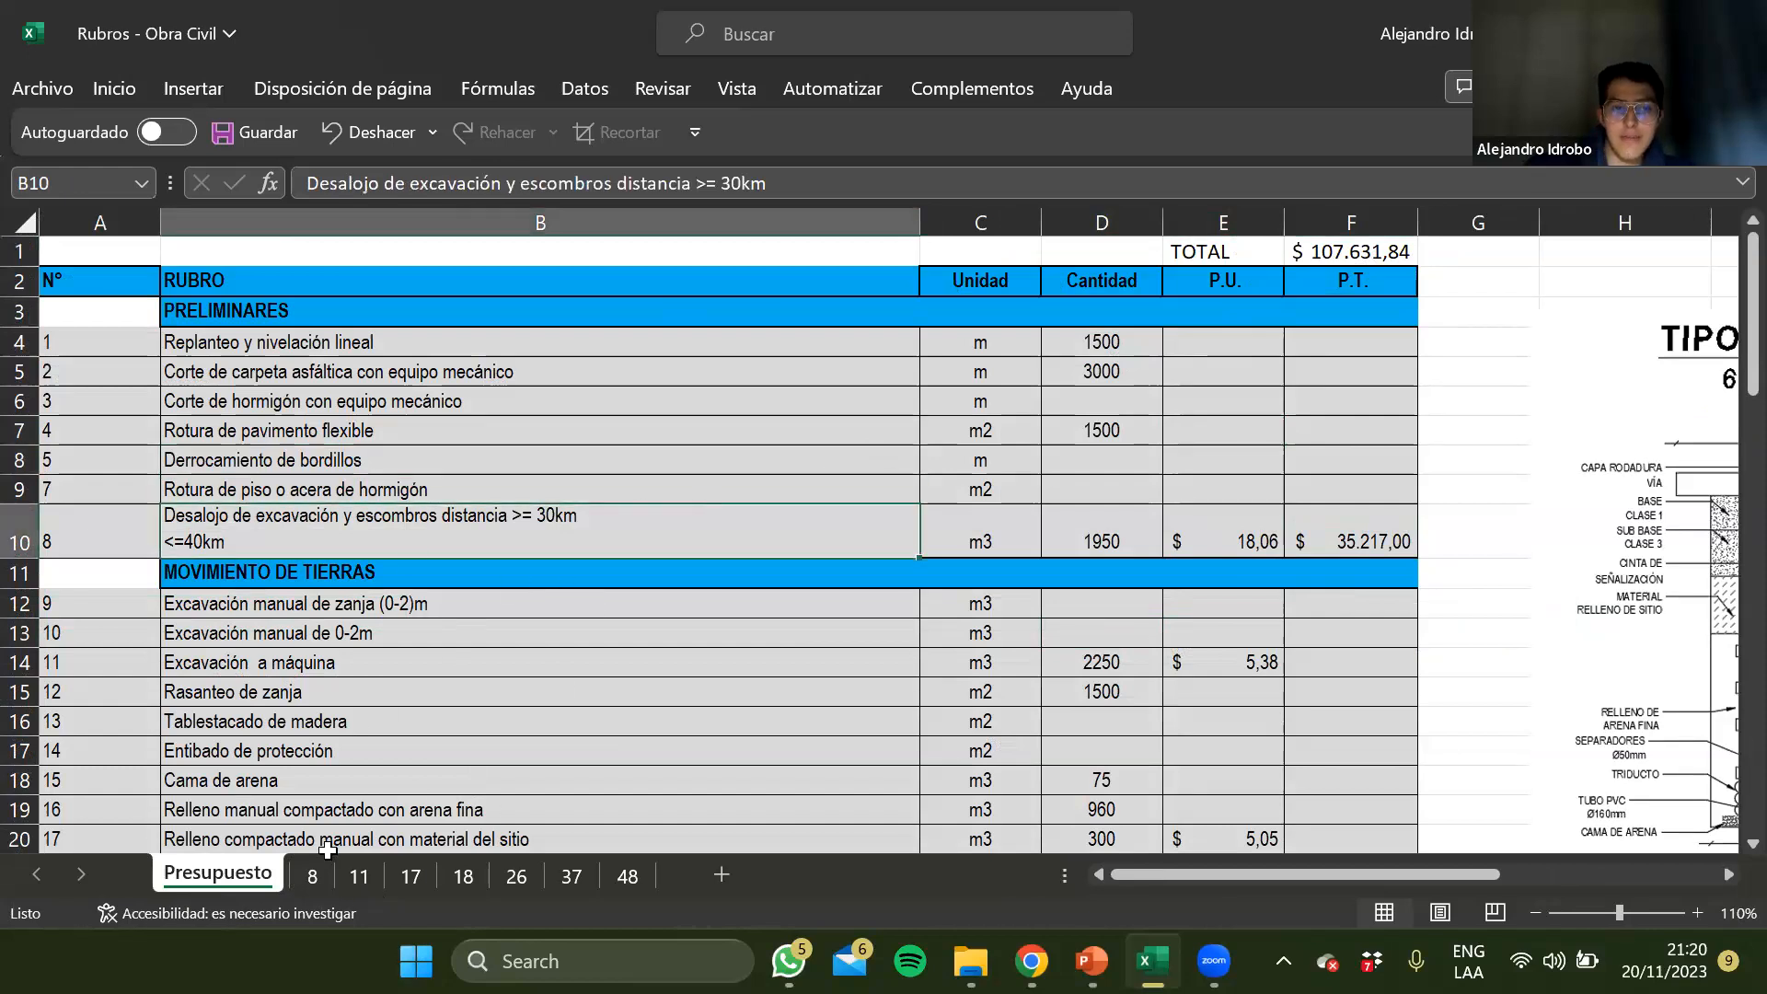
click(596, 637)
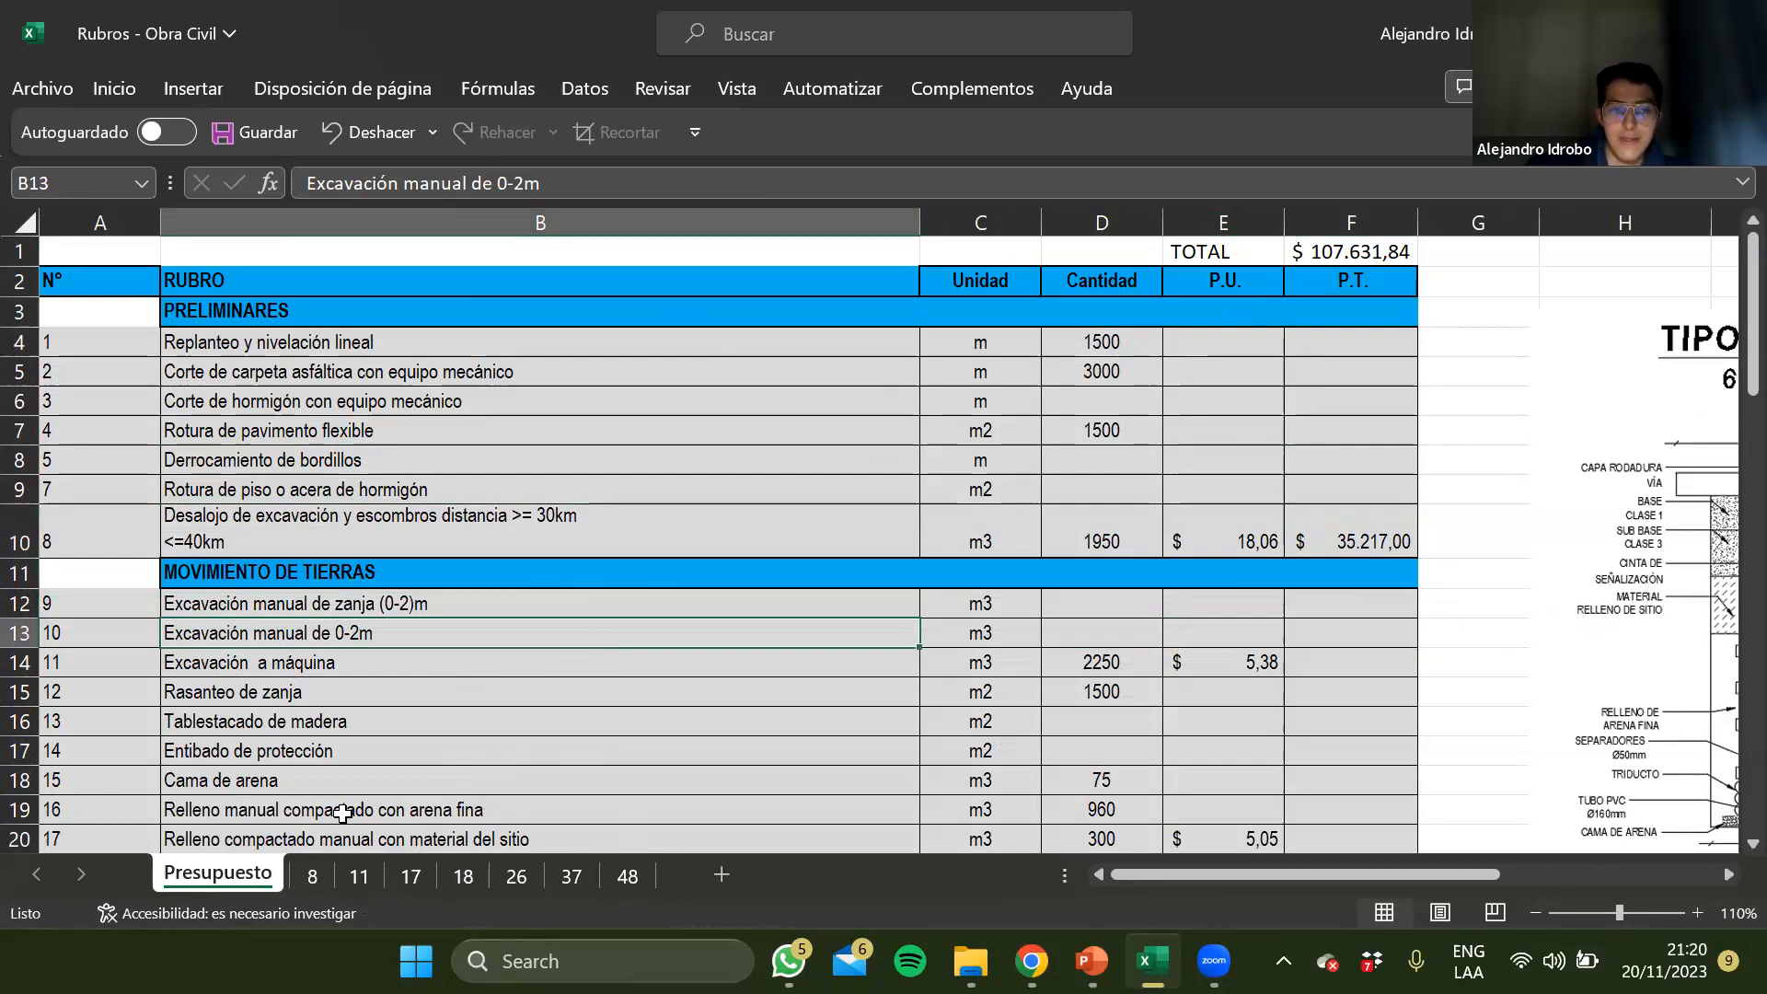
click(534, 698)
click(386, 372)
drag(342, 313, 318, 522)
click(318, 522)
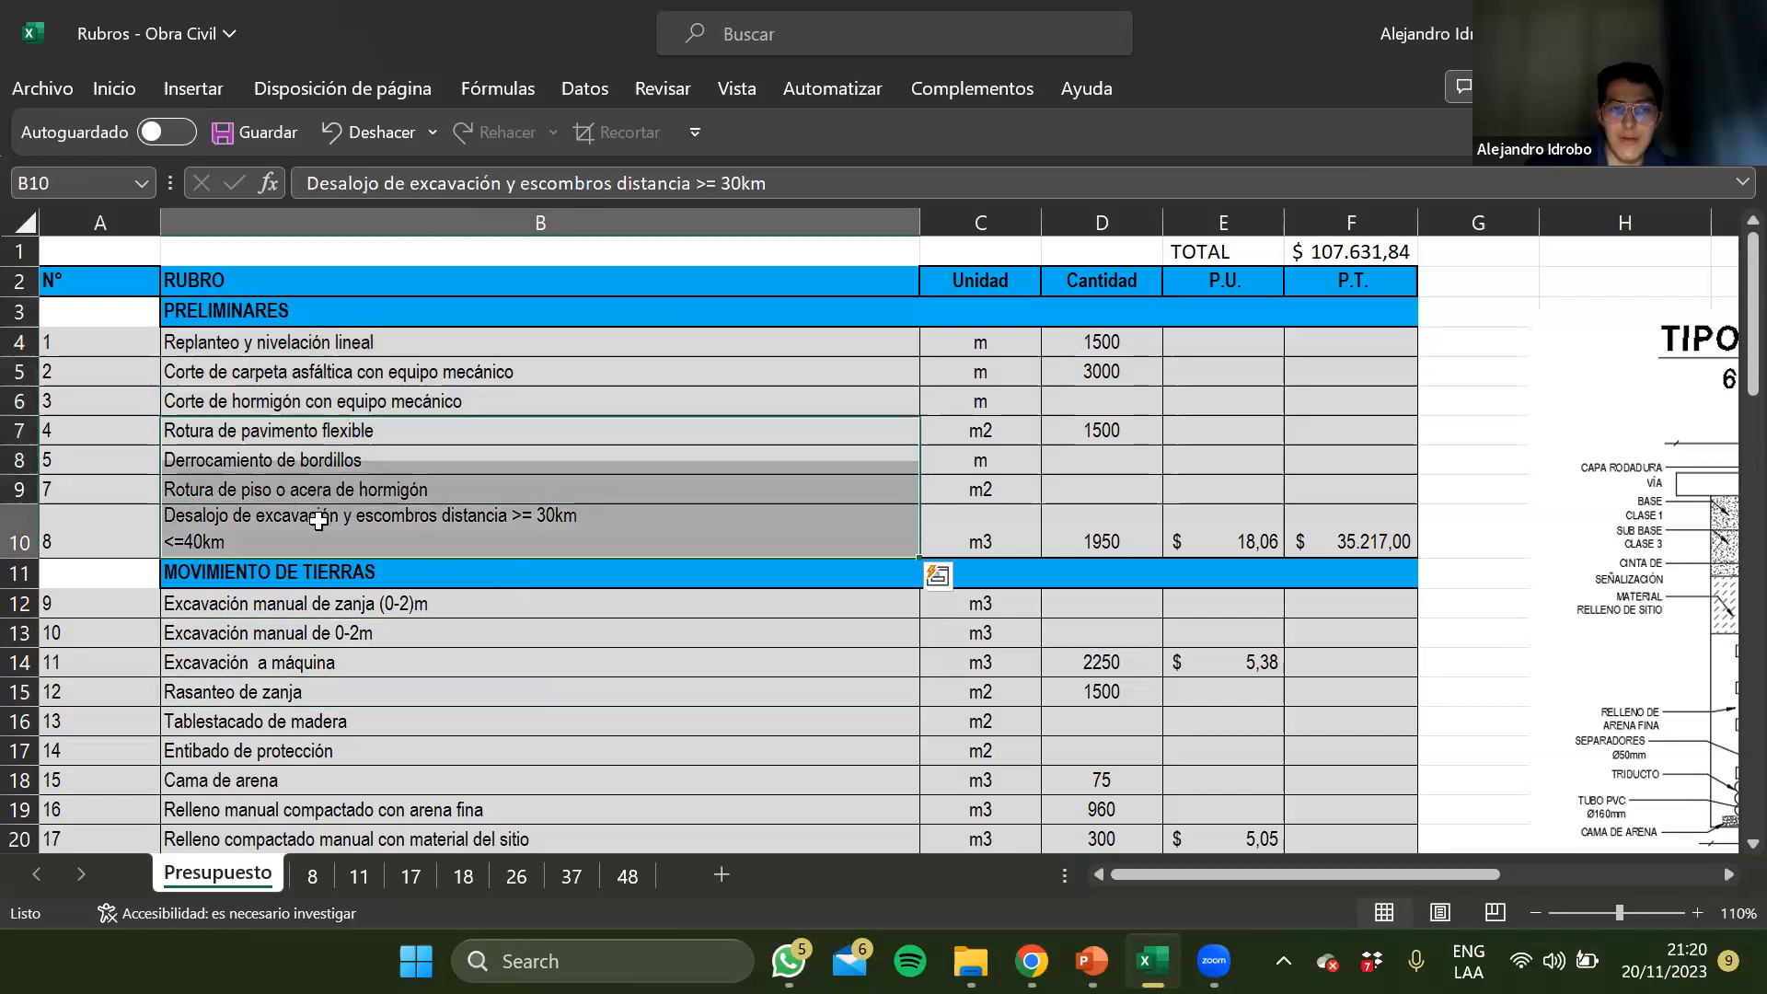
Look through the rubros from Excavación a máquina down to the 110 mm PVC pipe in the electrical duct section
click(332, 667)
scroll(333, 681, down, 2)
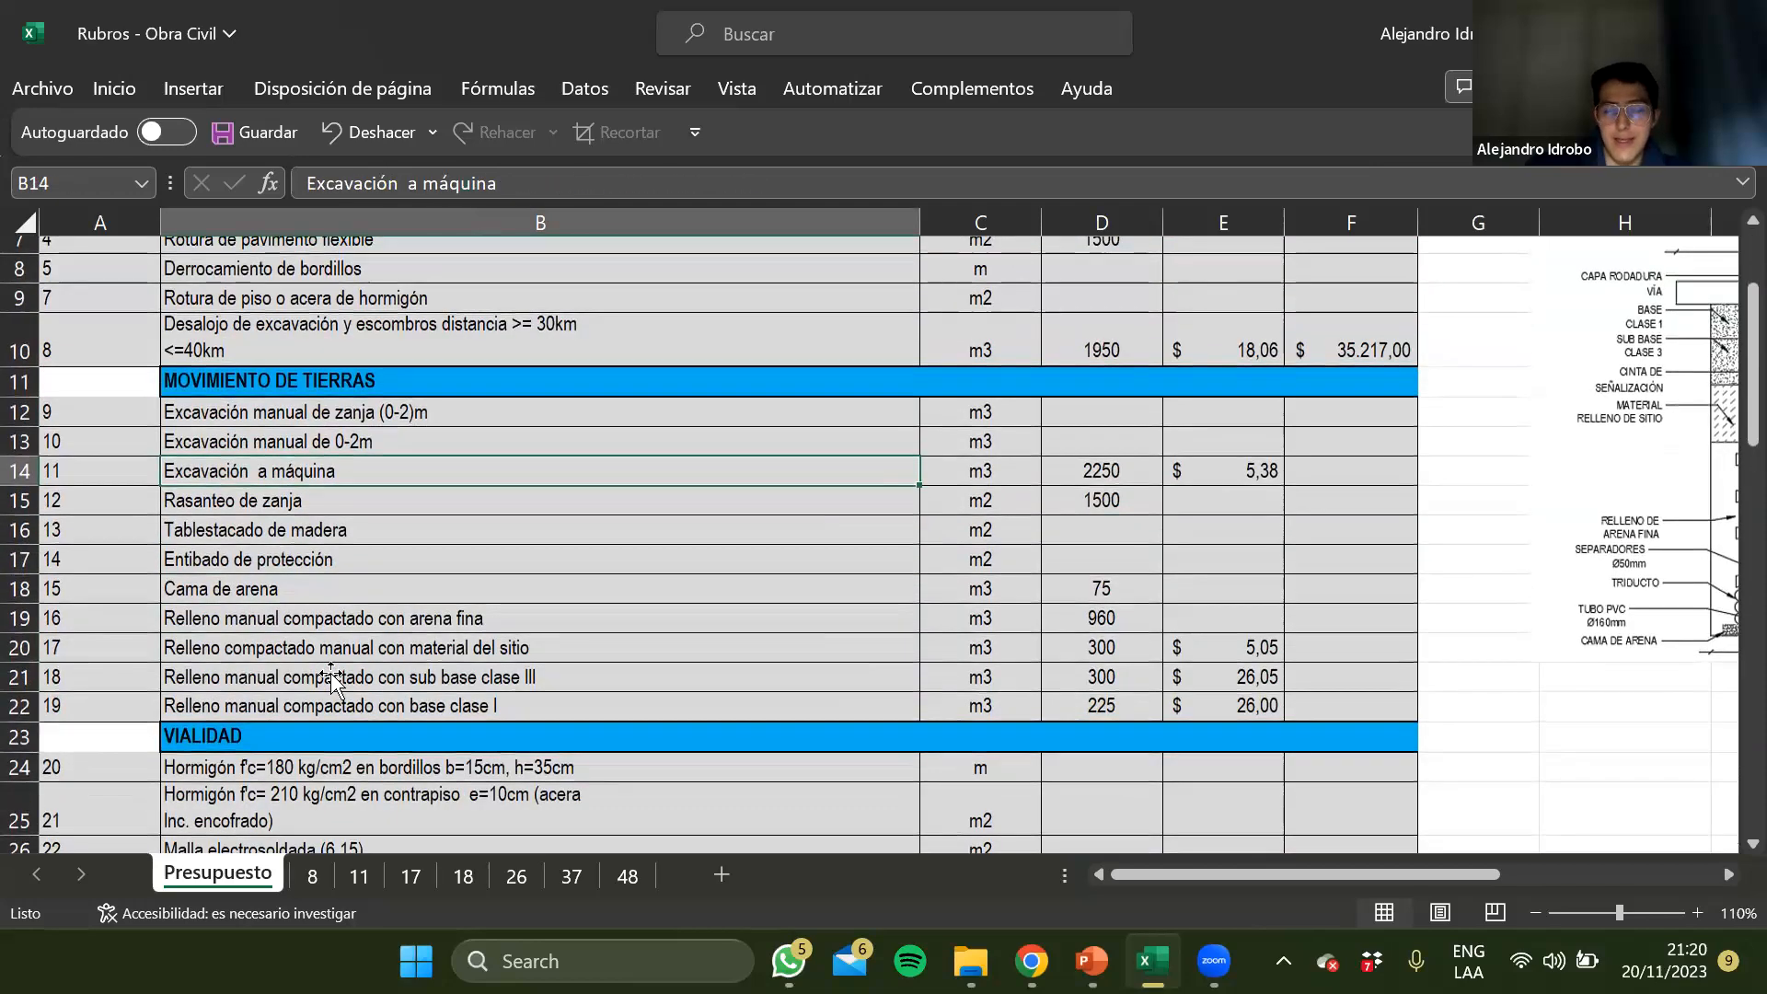
scroll(333, 681, down, 1)
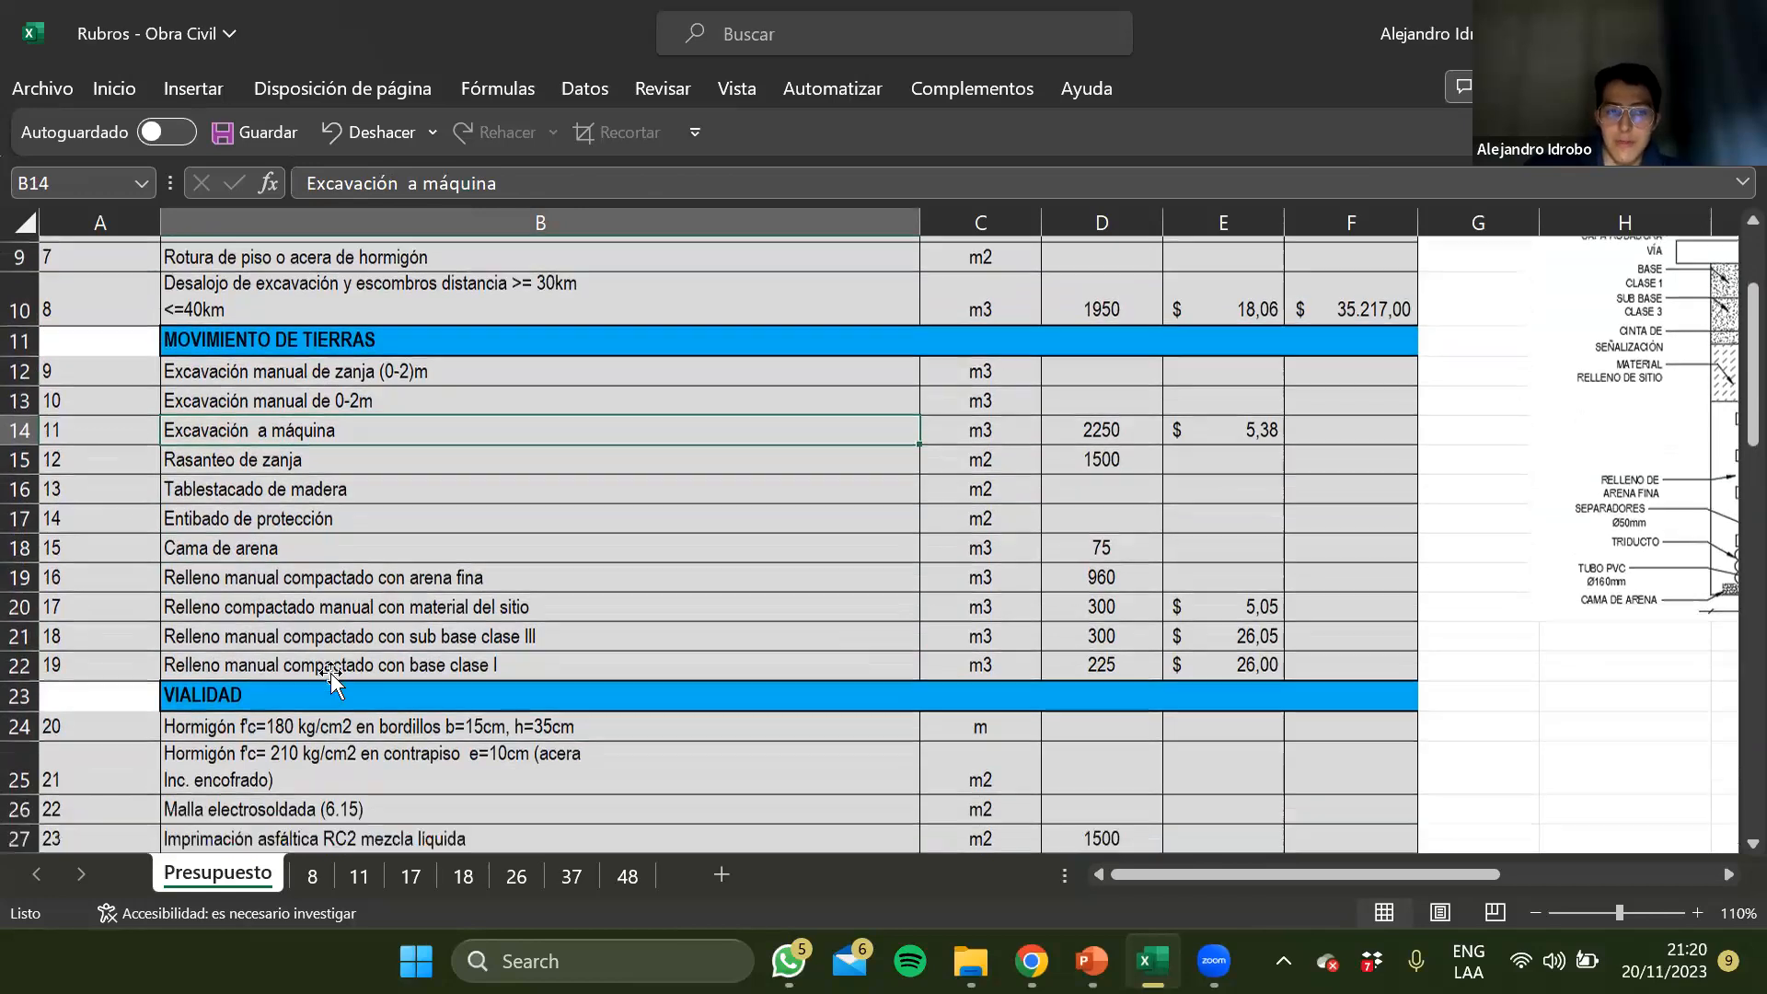
click(331, 673)
click(333, 736)
scroll(333, 737, down, 2)
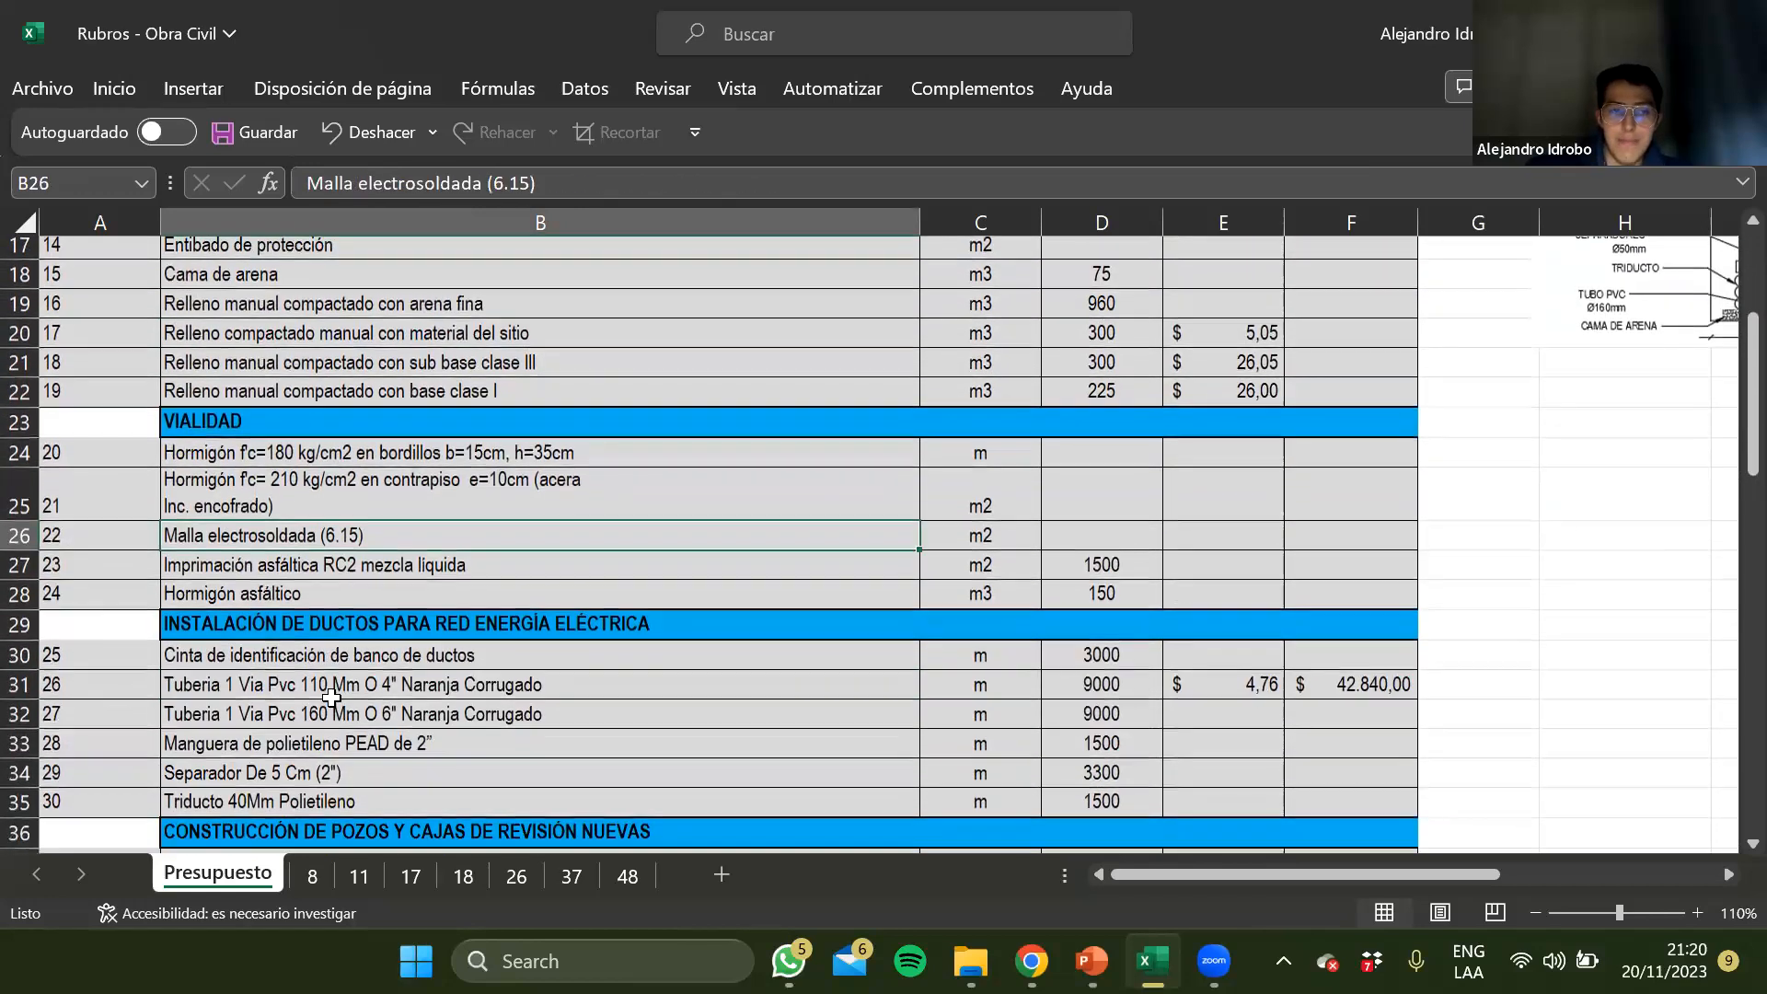
click(333, 692)
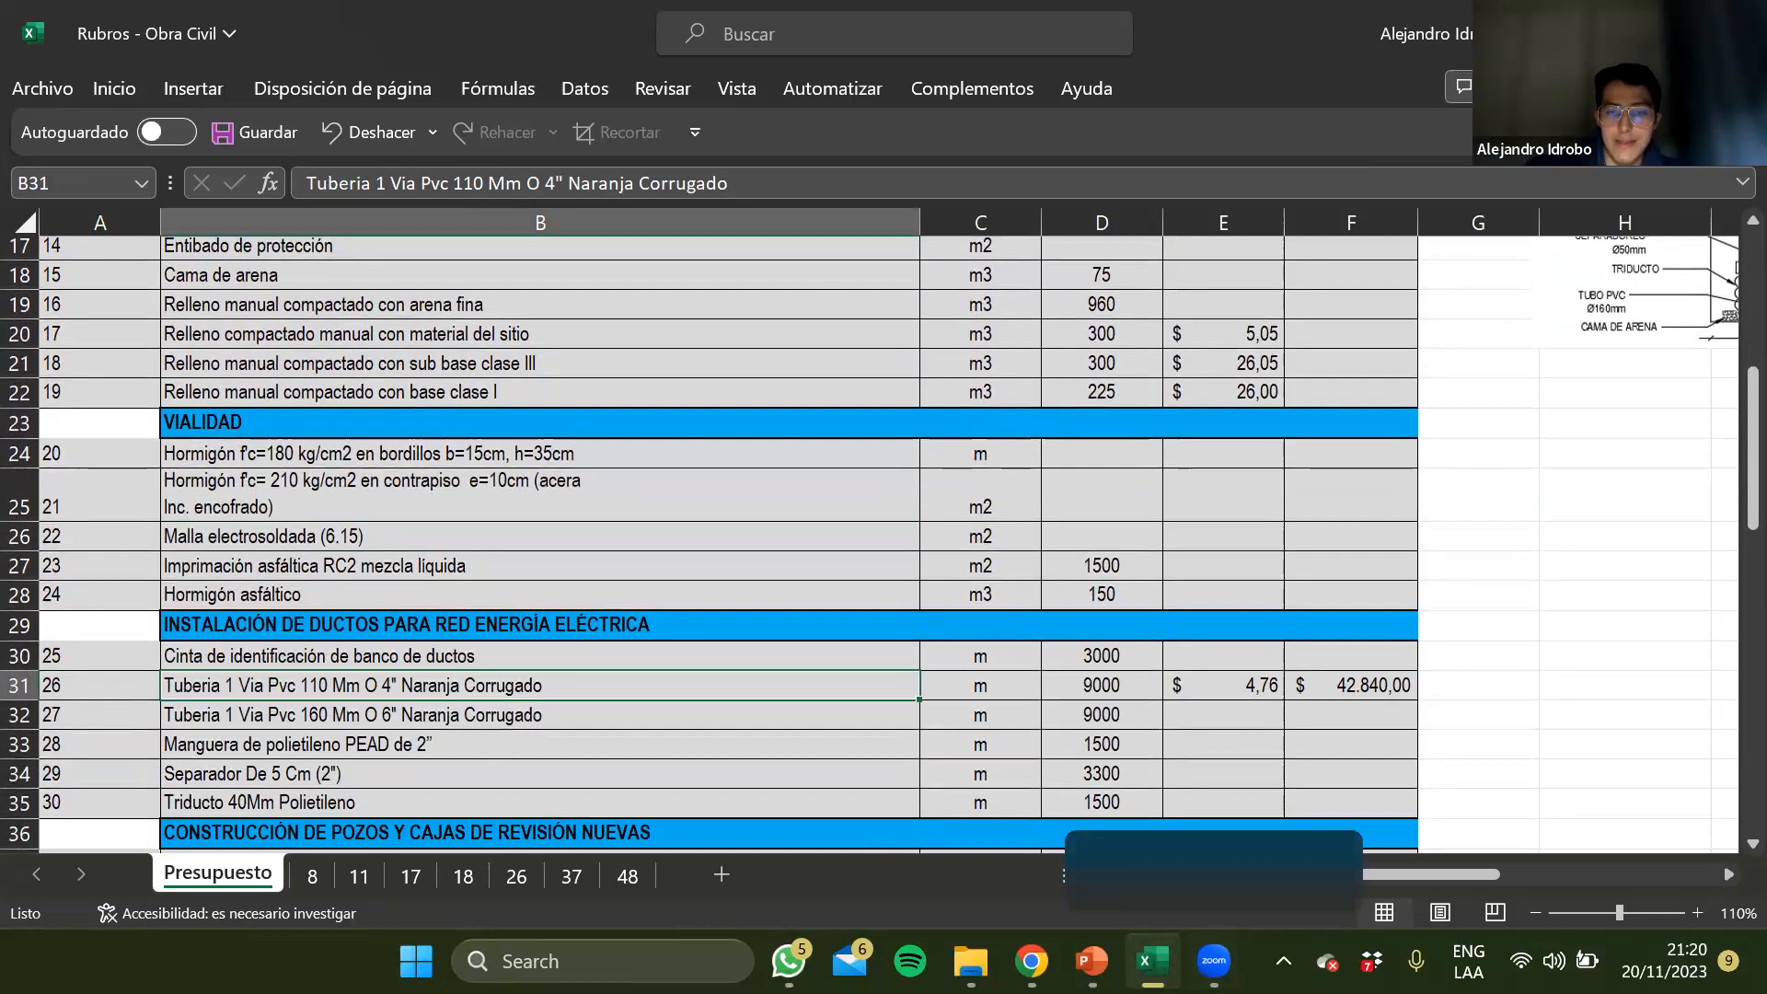
Switch to the PowerPoint presentation on underground electrical networks and select its title slide
mouse_move(1092, 961)
click(1099, 806)
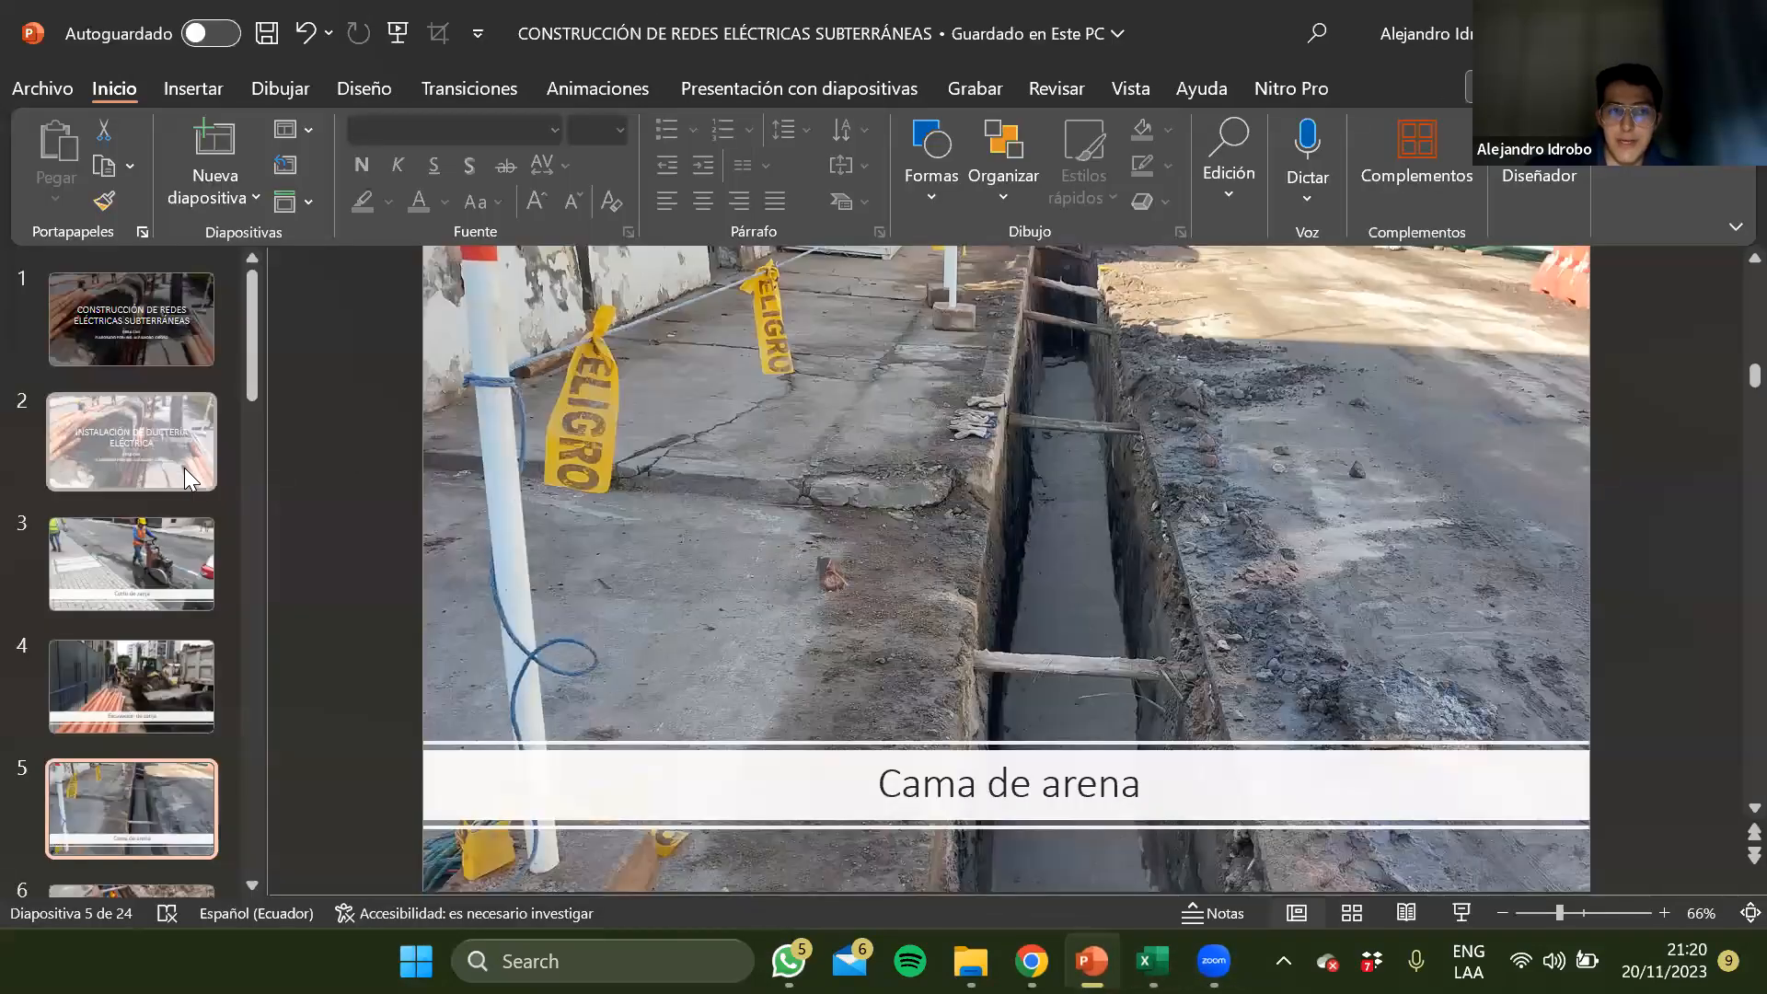
click(132, 311)
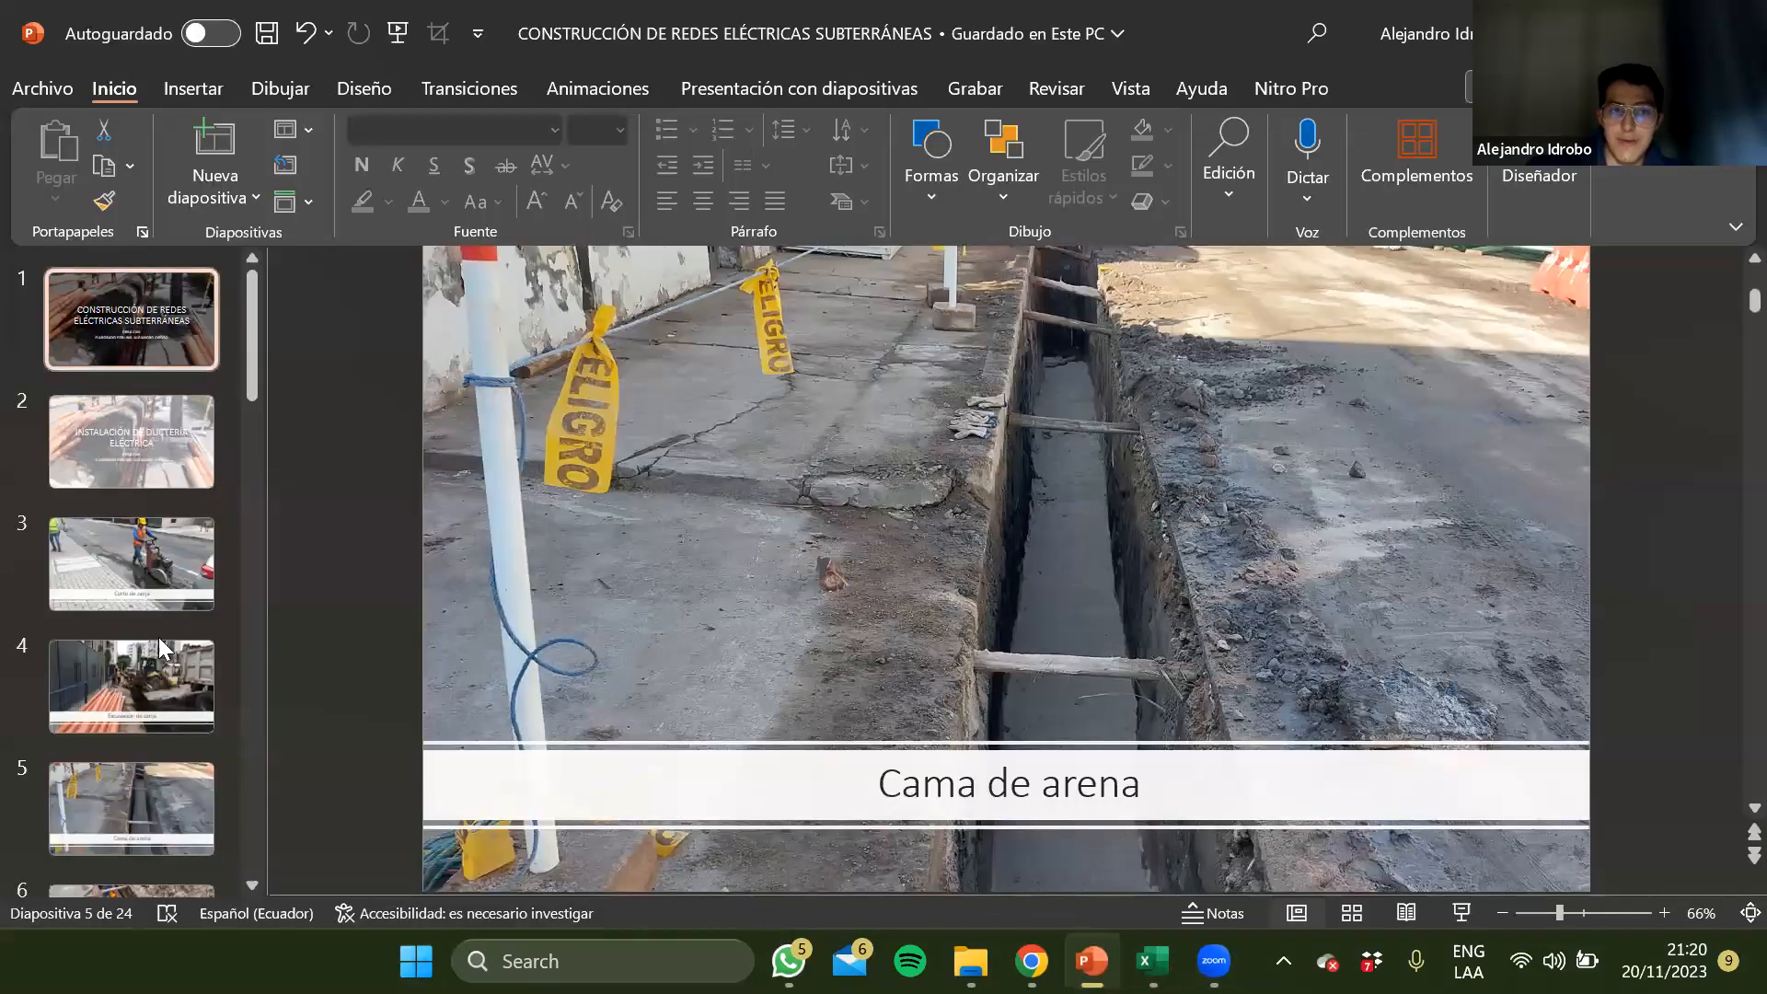
Look through the remaining slides down to the review pit construction slides at the end of the presentation
scroll(158, 637, down, 5)
scroll(159, 637, down, 12)
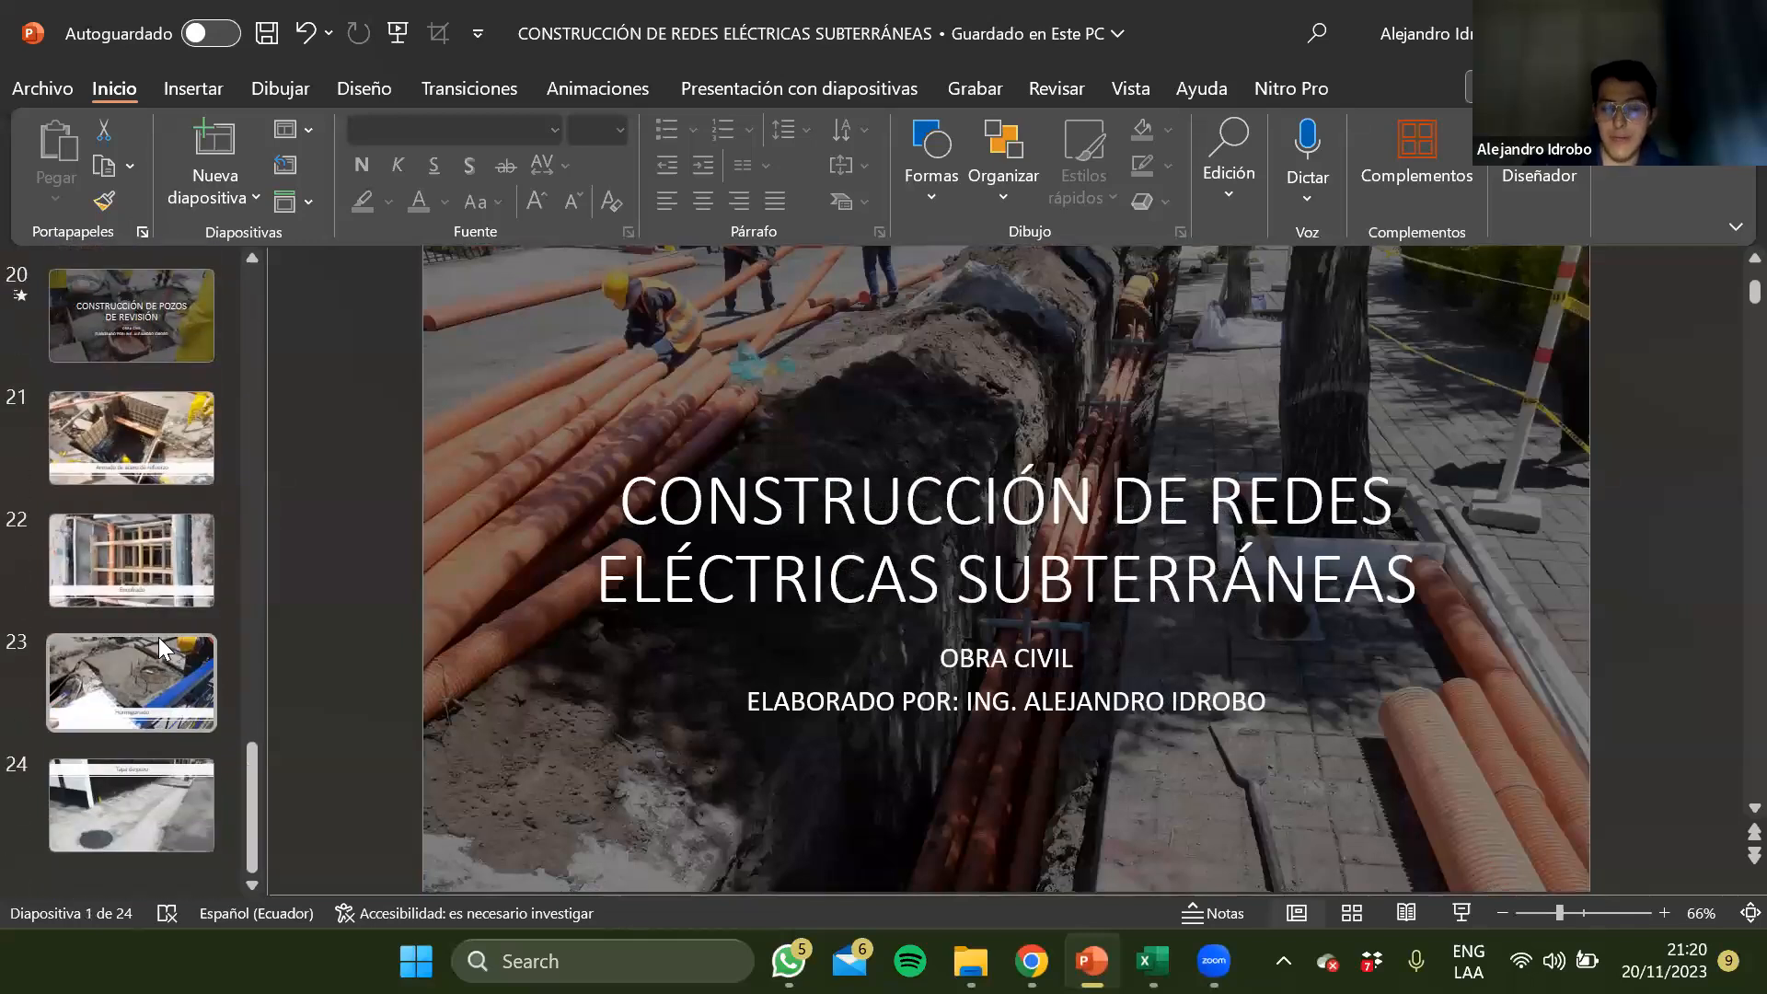
click(158, 637)
Switch back to the Rubros - Obra Civil workbook and look through the Presupuesto rubros to the last one and back to the start
key(alt+Tab)
click(282, 457)
click(271, 570)
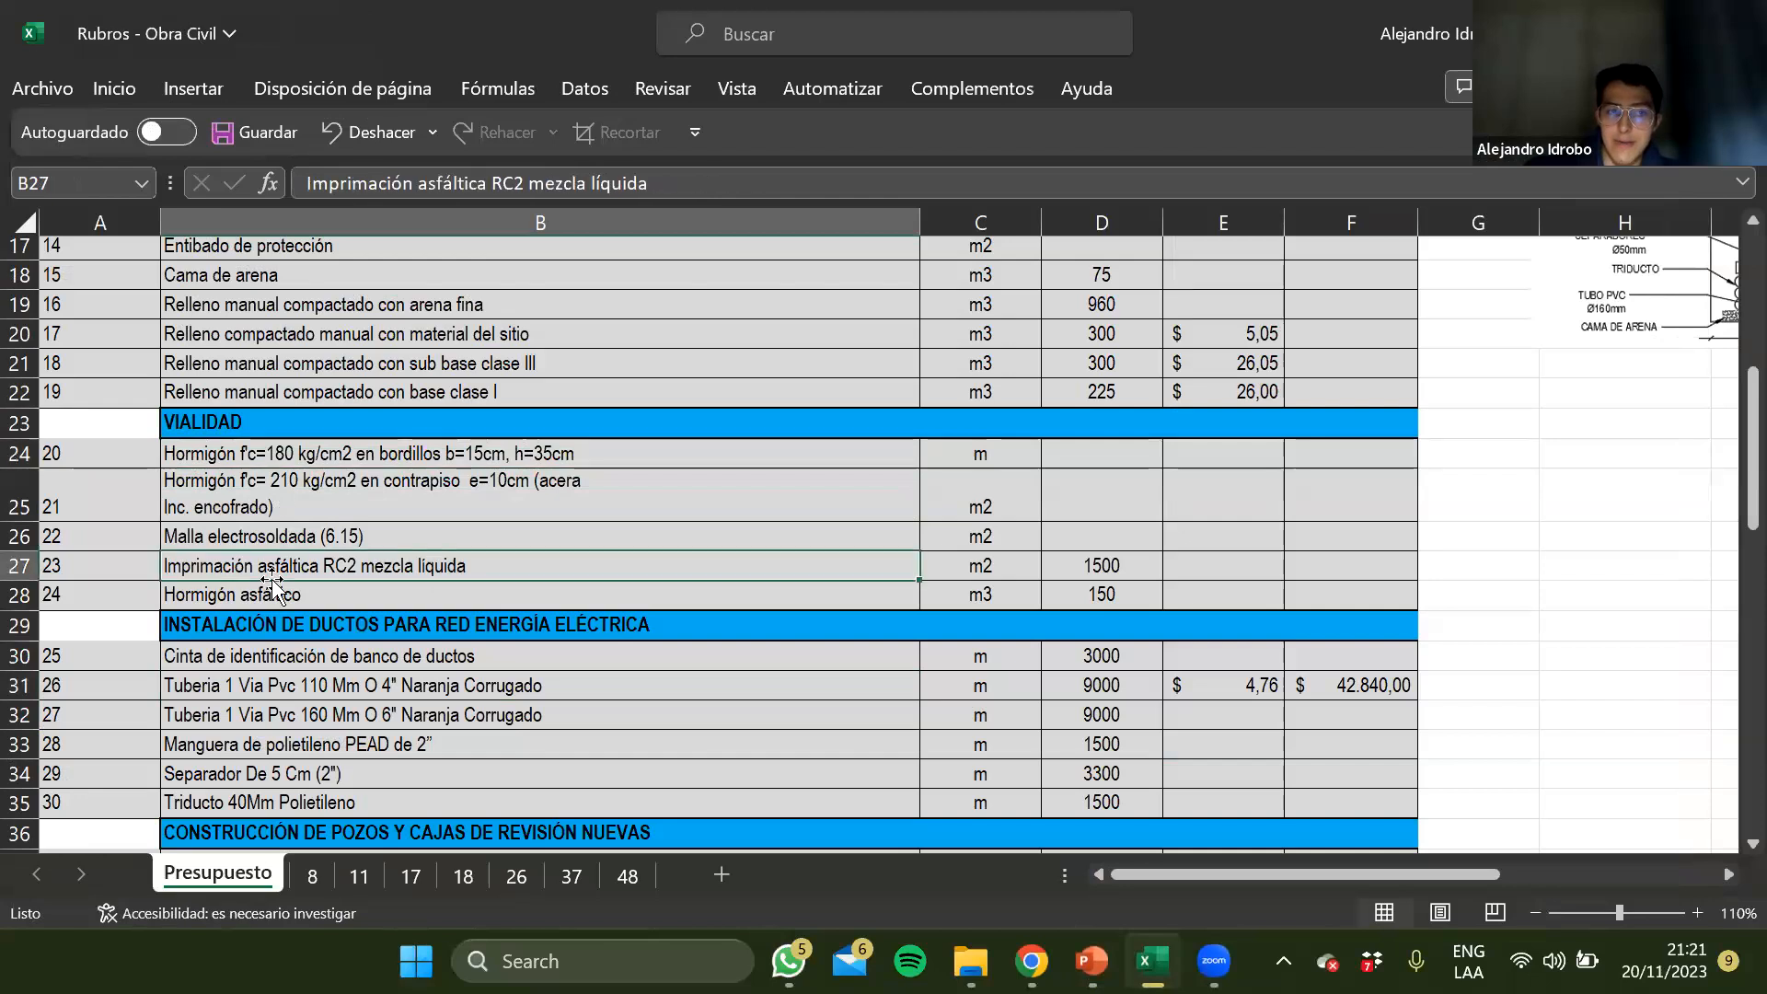
scroll(272, 589, down, 13)
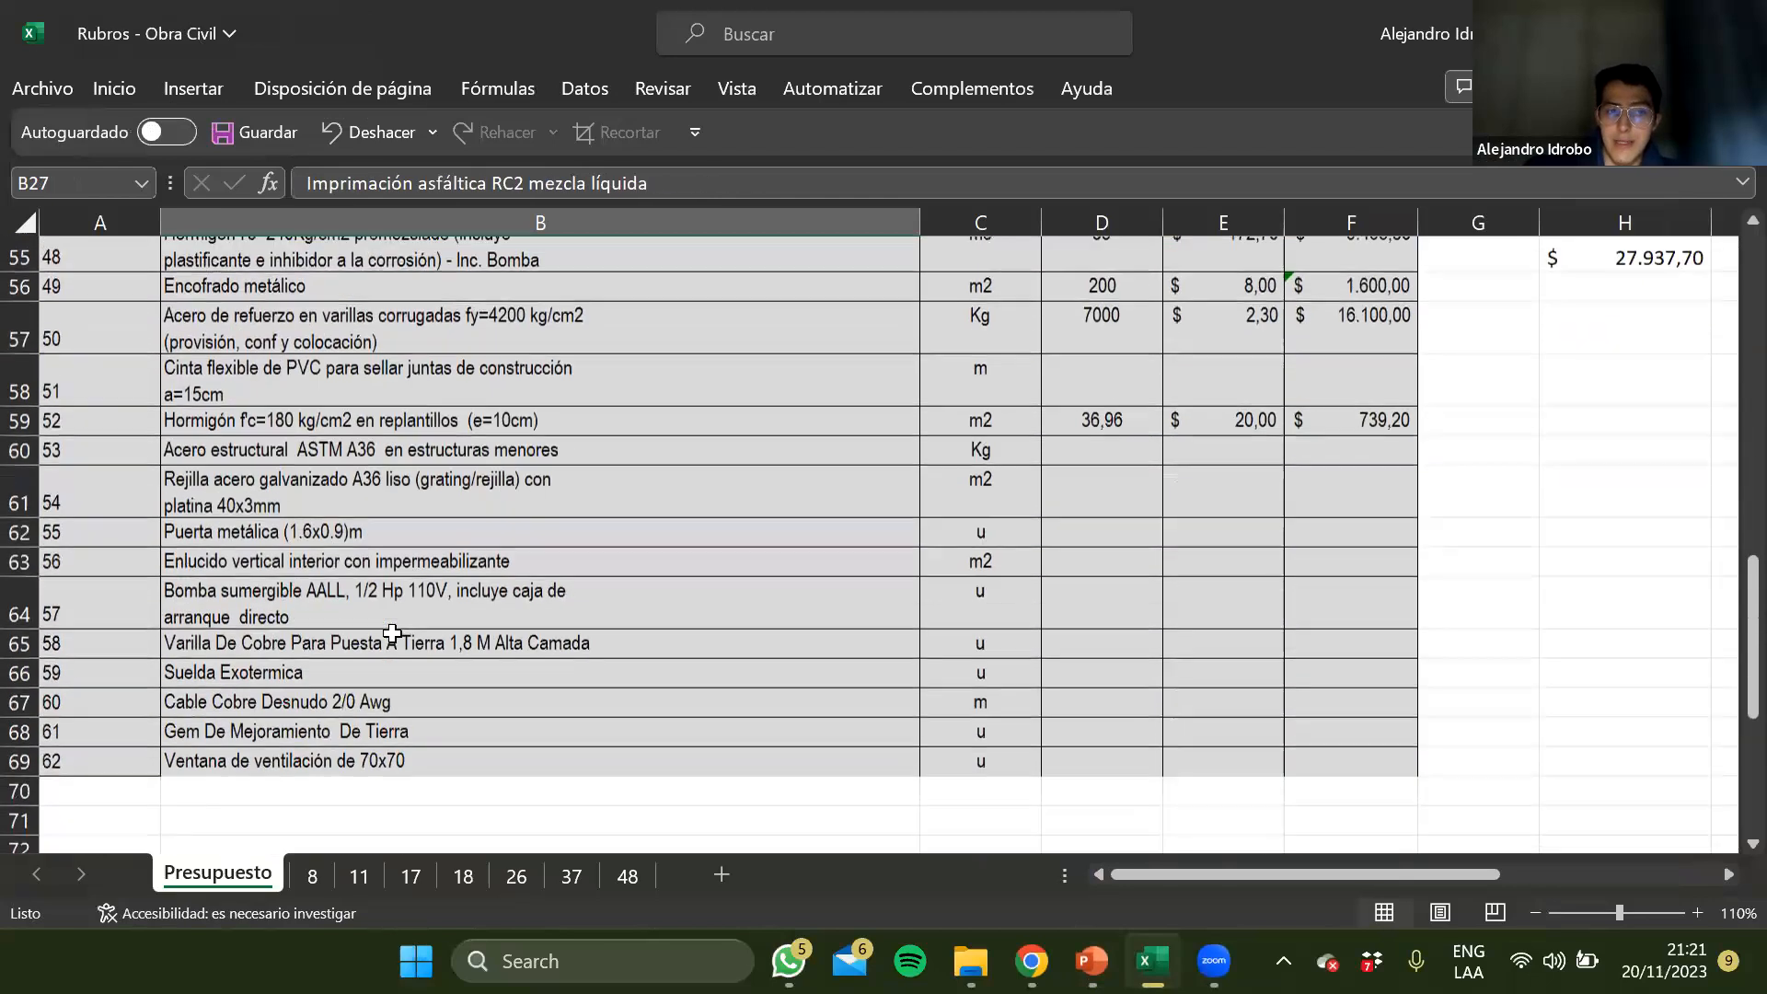
scroll(392, 633, down, 4)
click(326, 425)
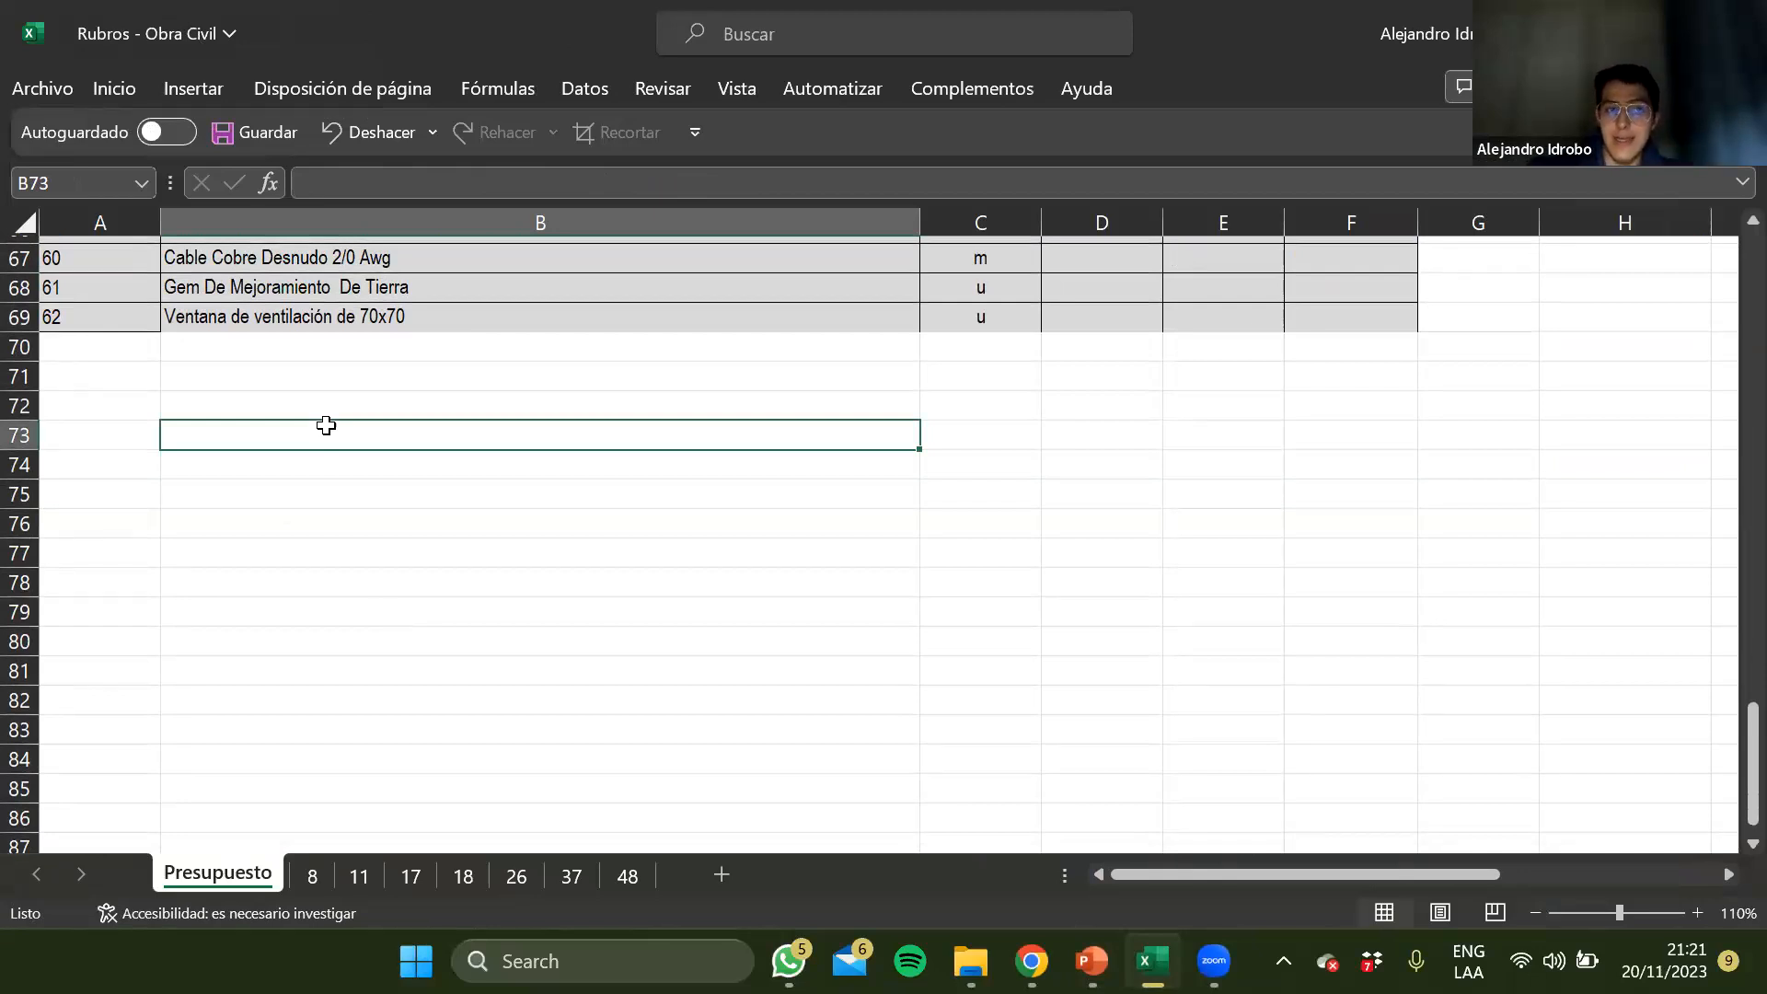
click(327, 494)
click(343, 403)
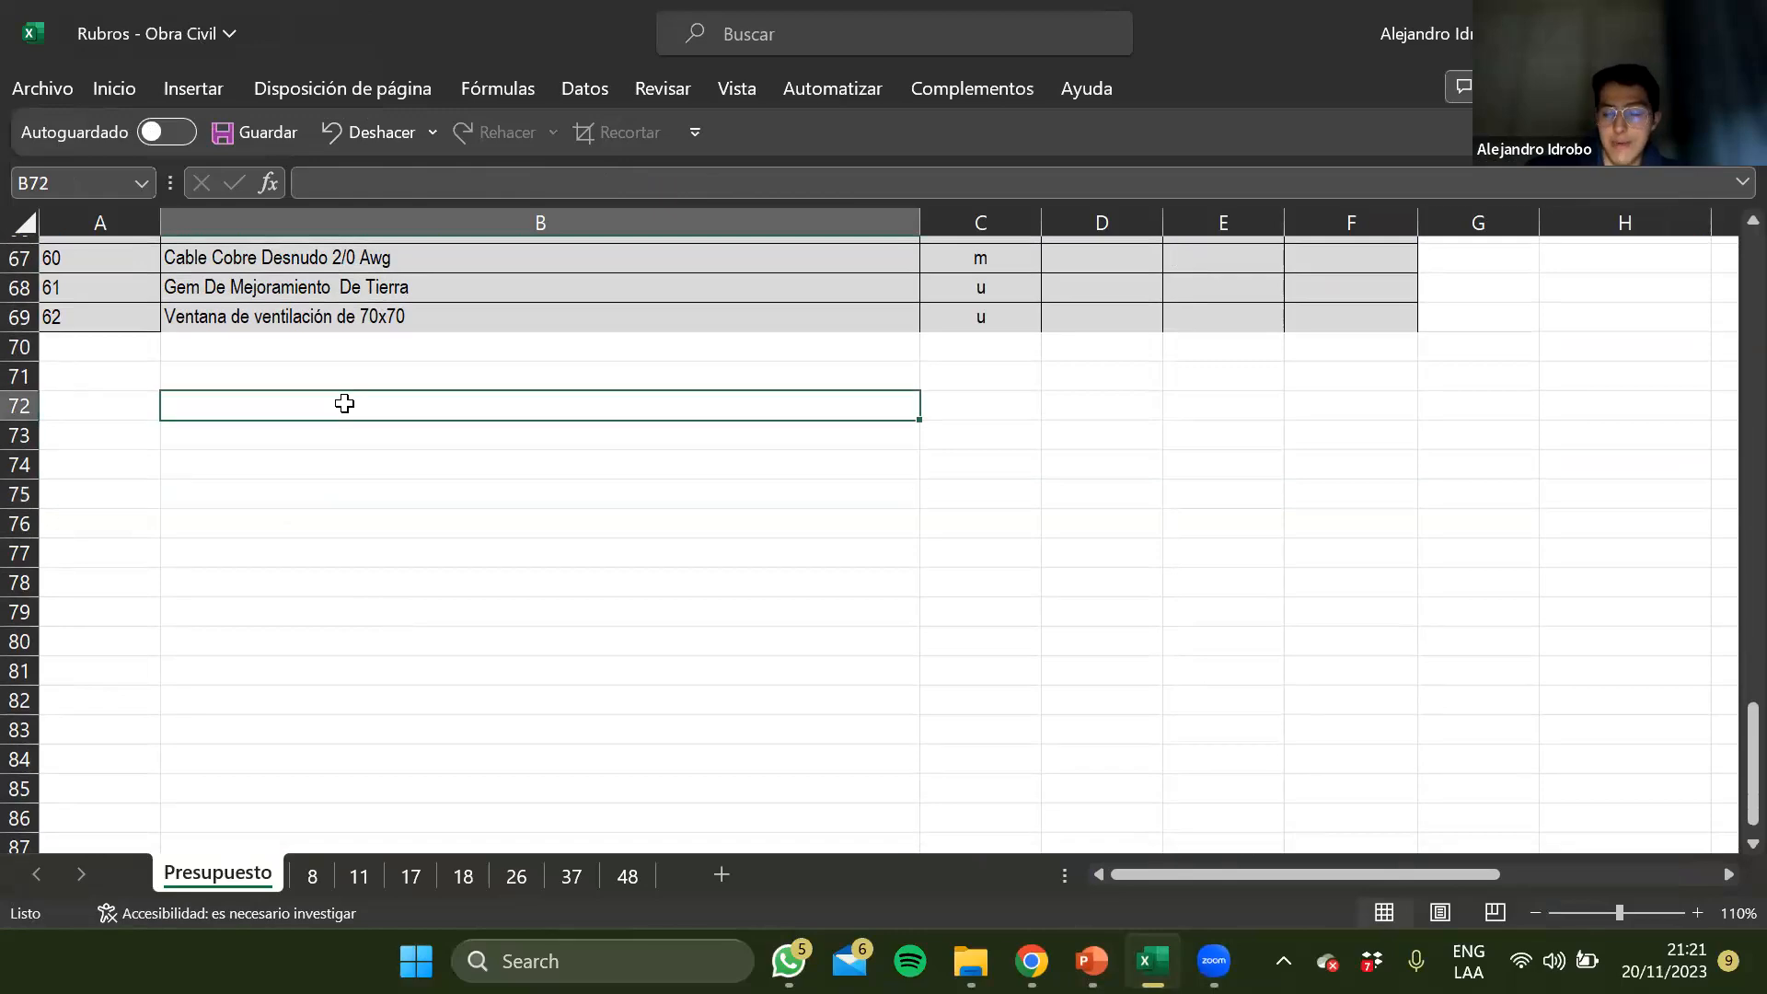
scroll(344, 403, up, 13)
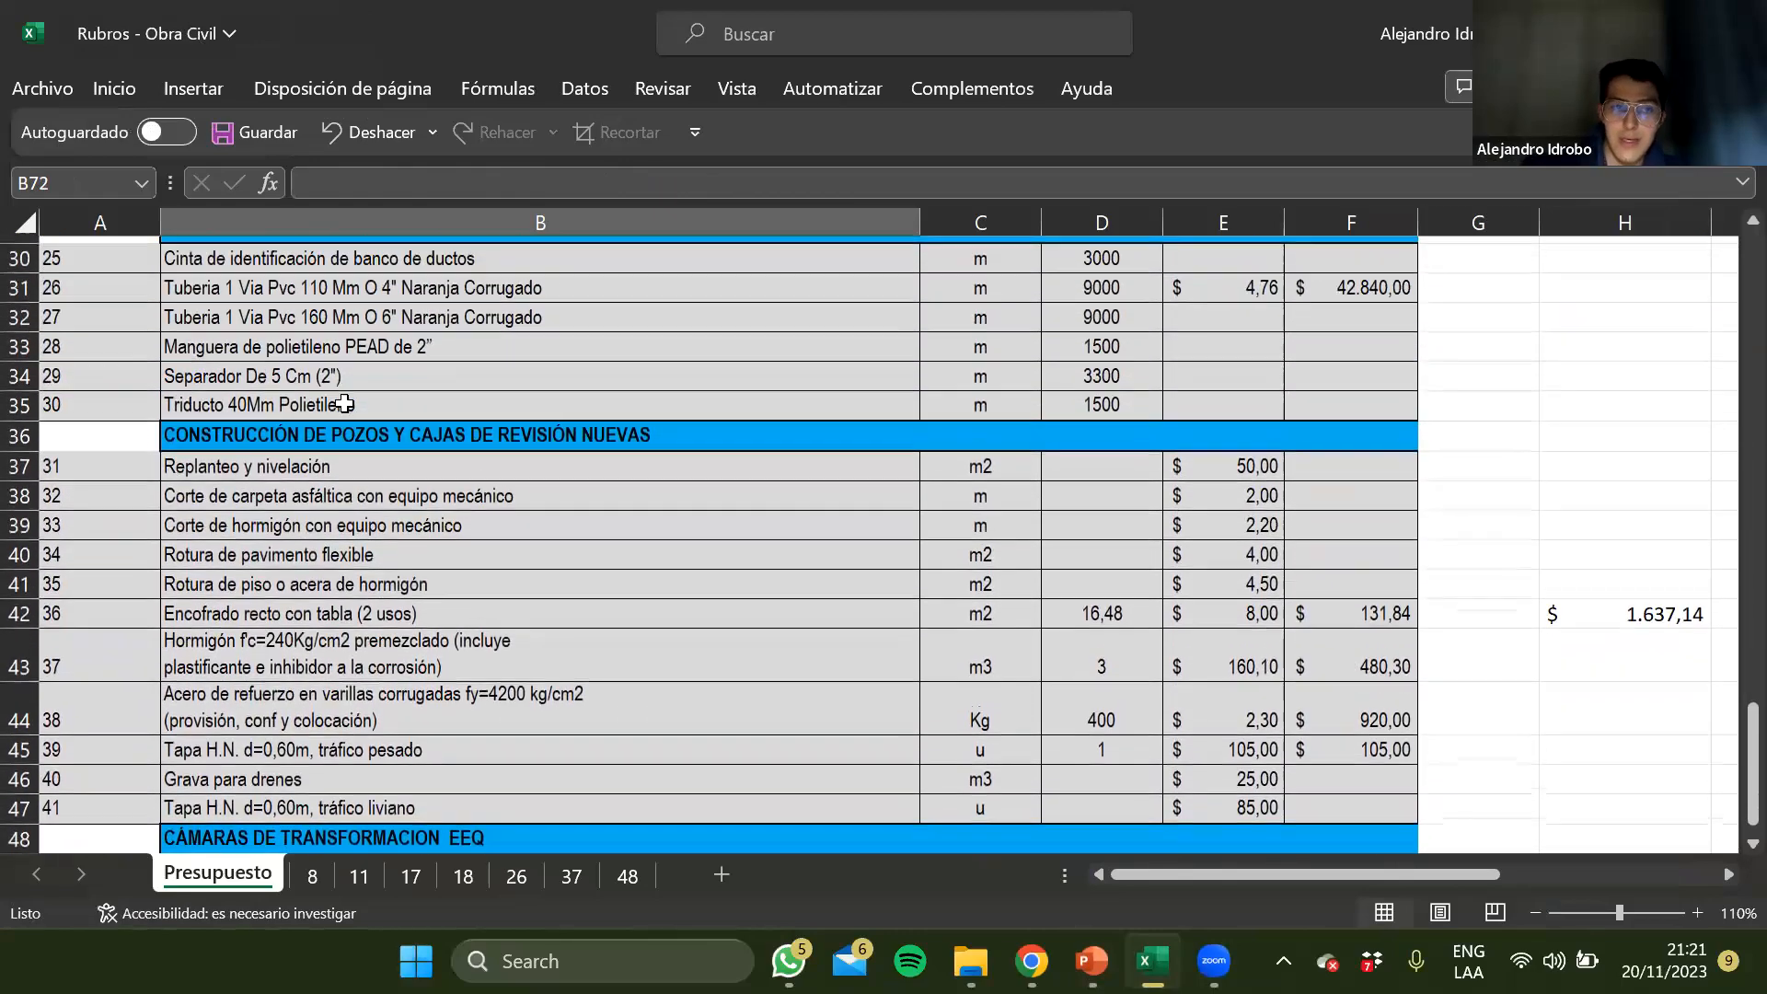
click(324, 359)
scroll(324, 359, up, 9)
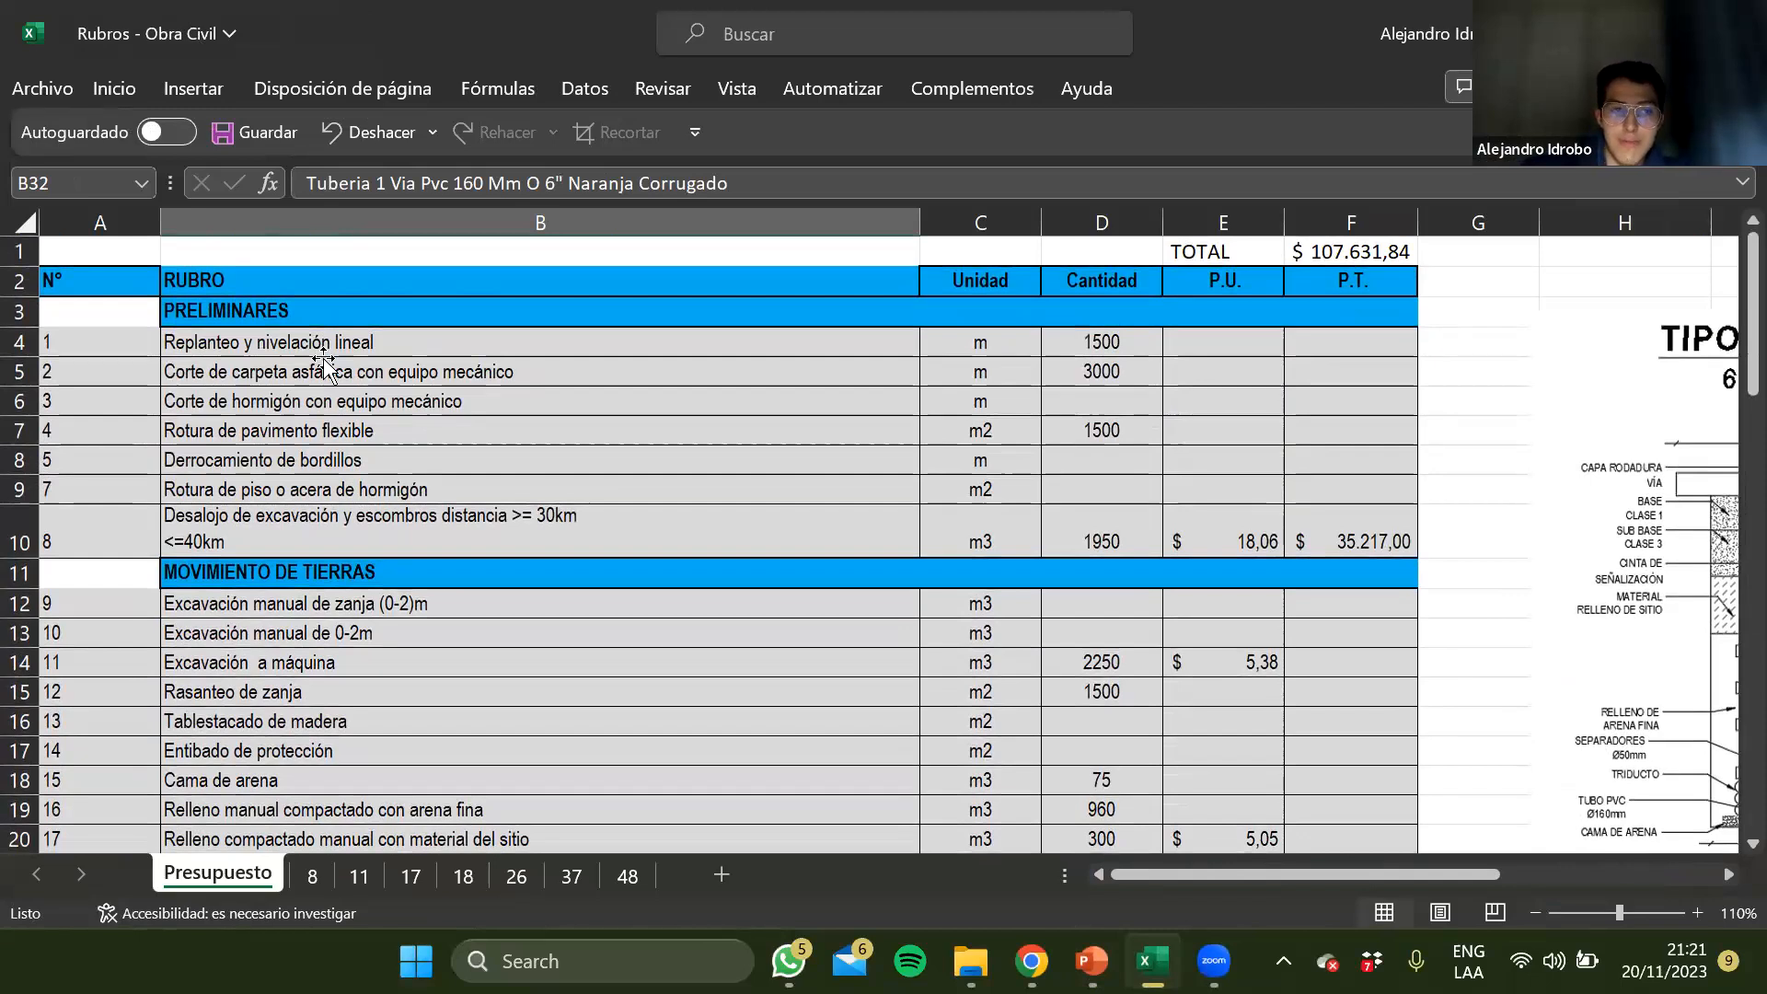
Look through the unit price analysis sheets from 11 onward, compare sheets 37 and 48, and return to sheet 37
click(365, 878)
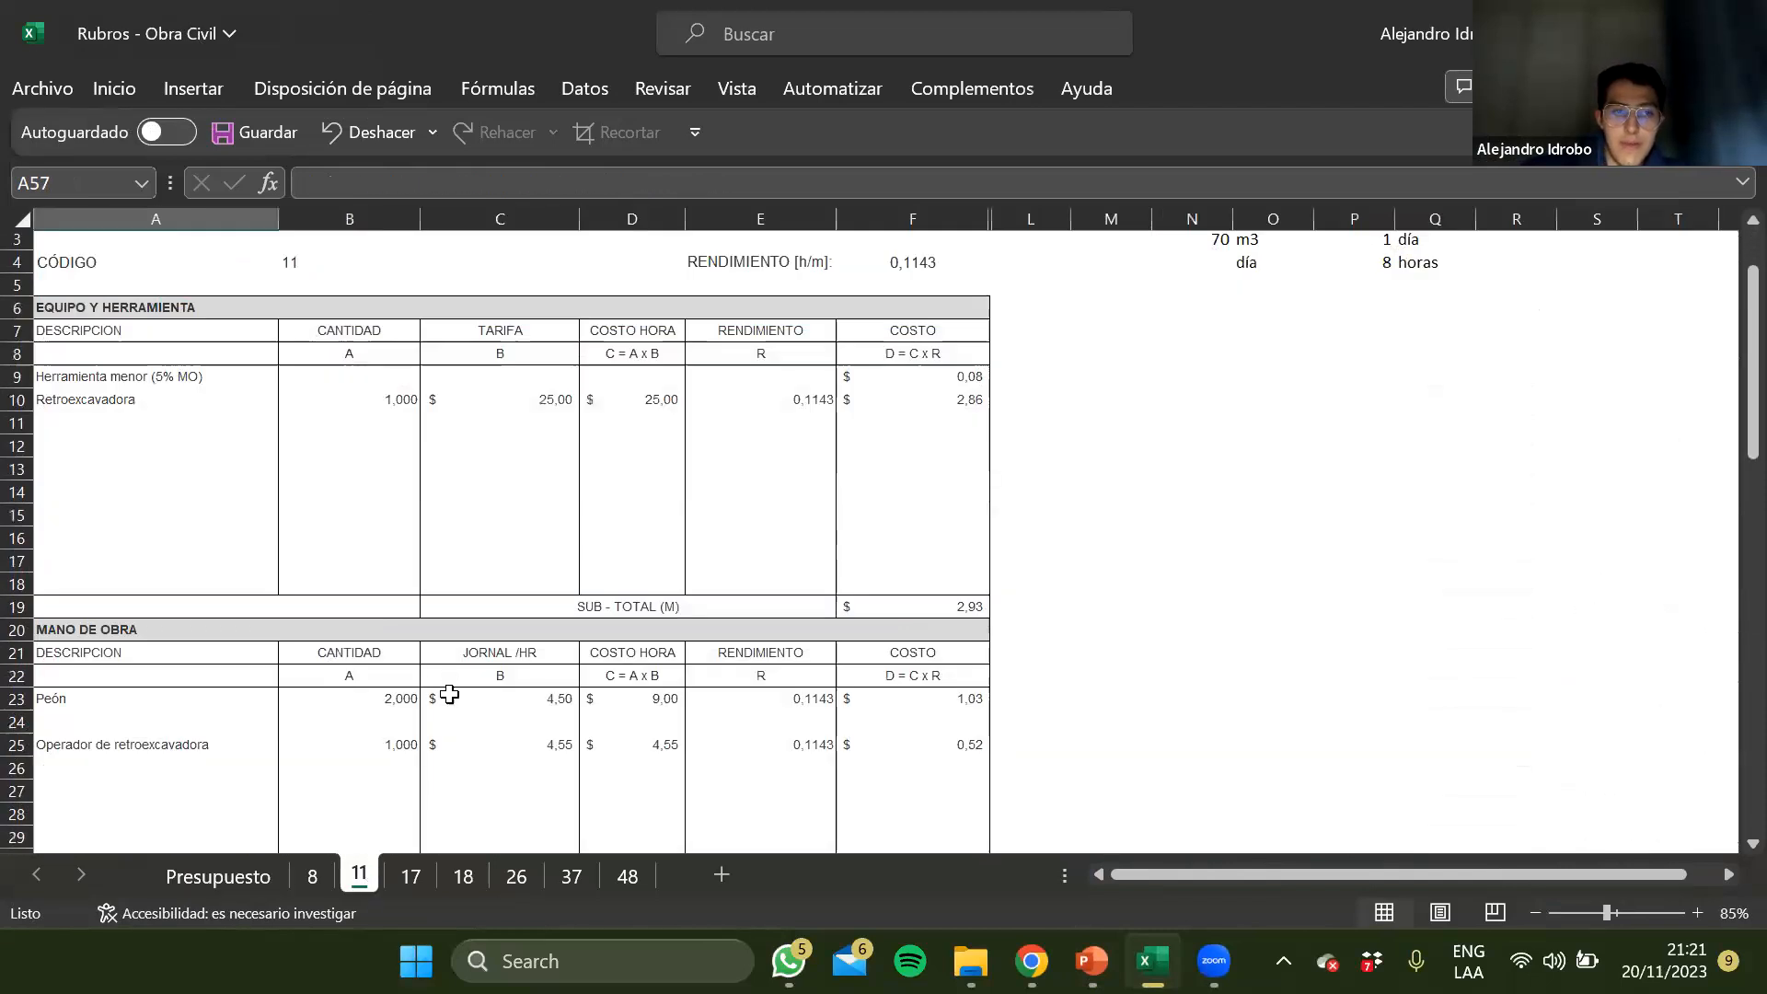
click(482, 874)
click(572, 876)
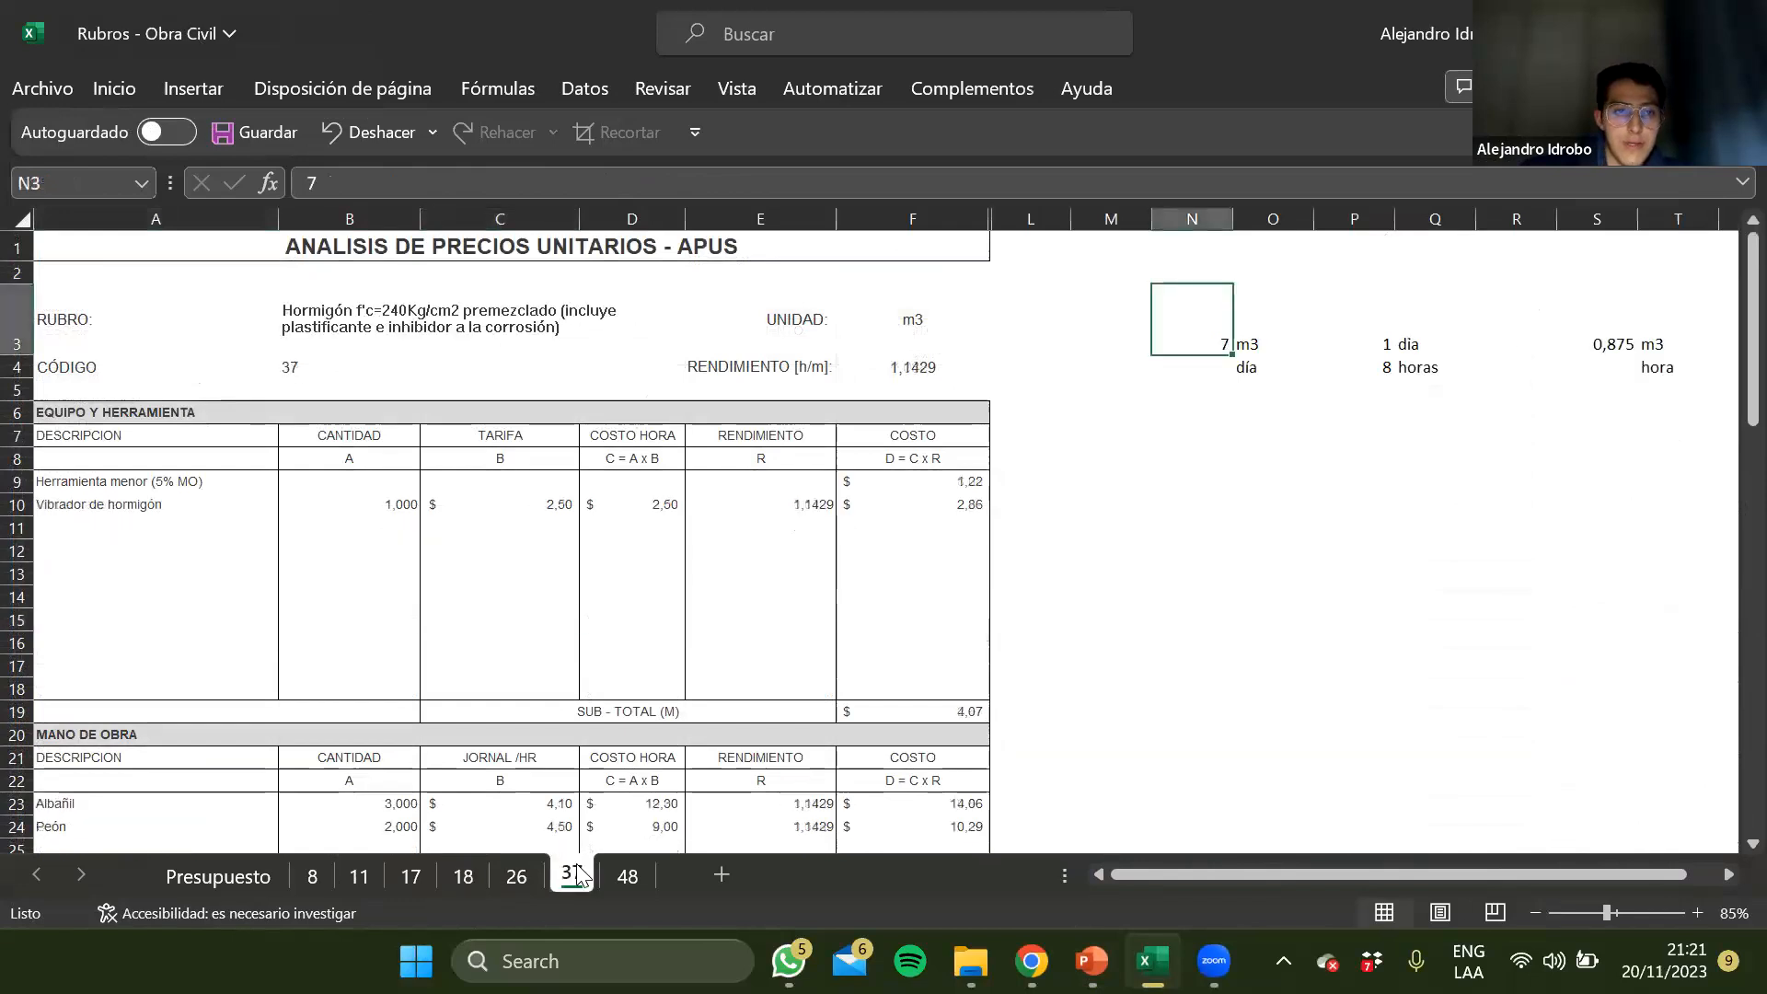
click(603, 870)
click(563, 875)
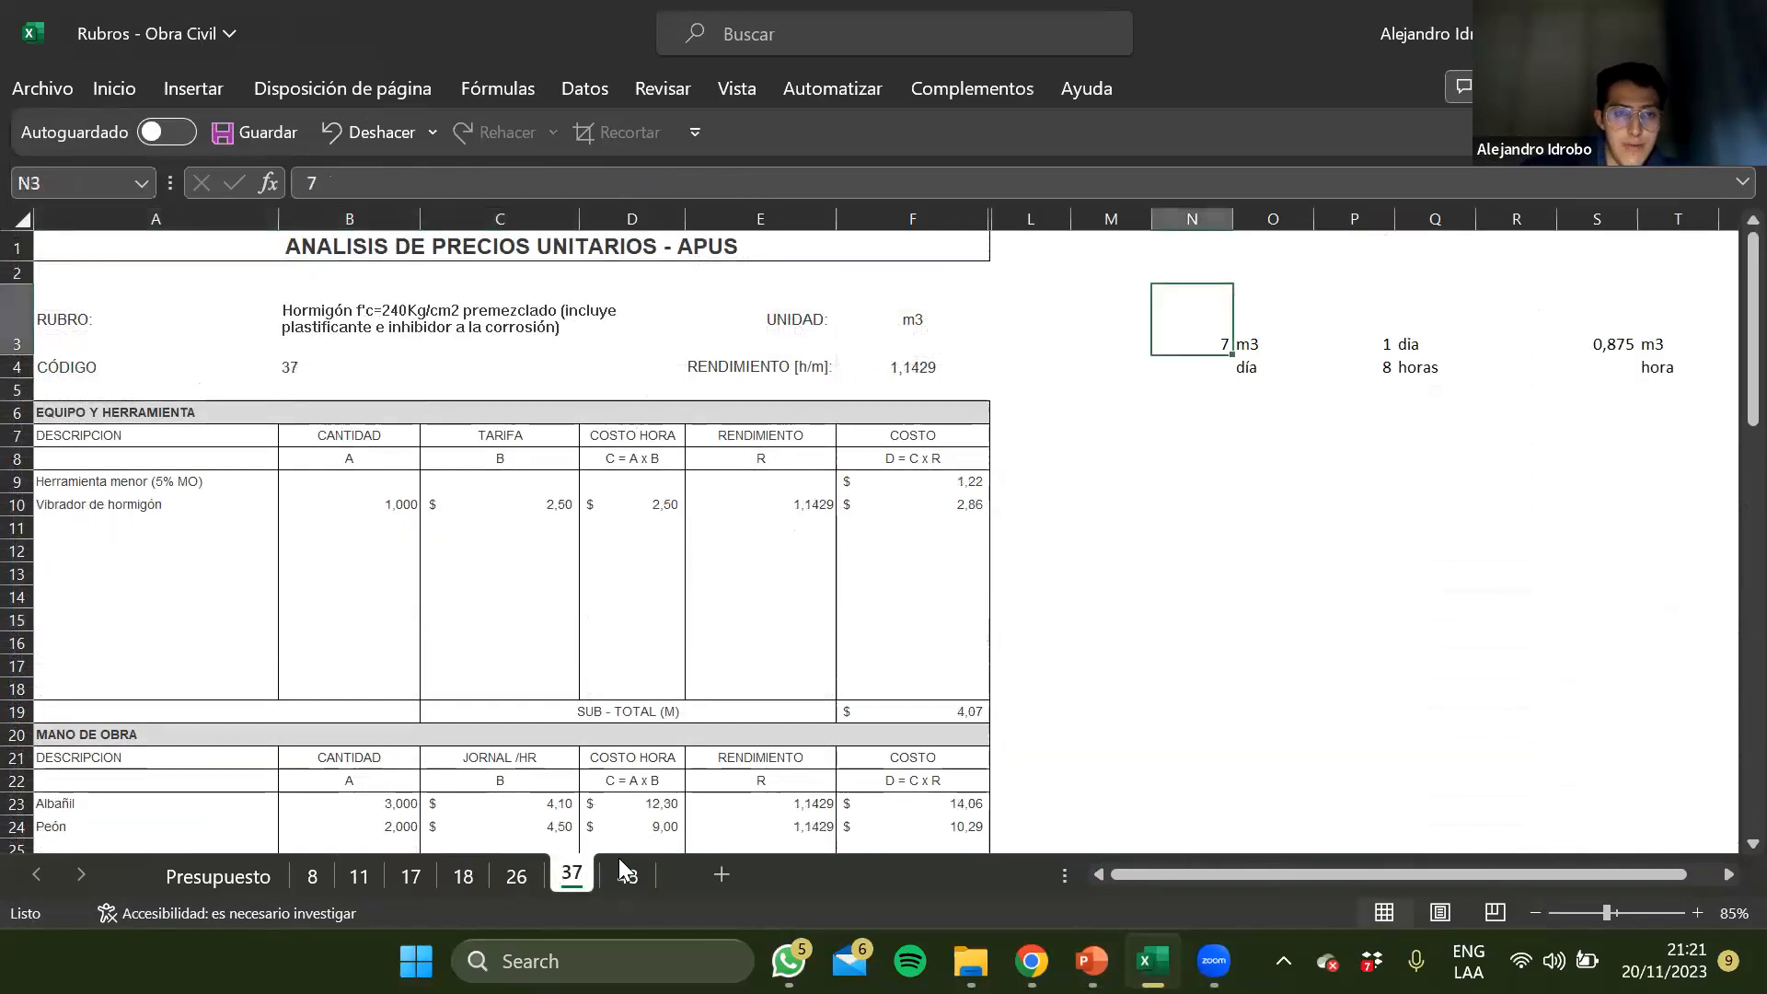
click(634, 876)
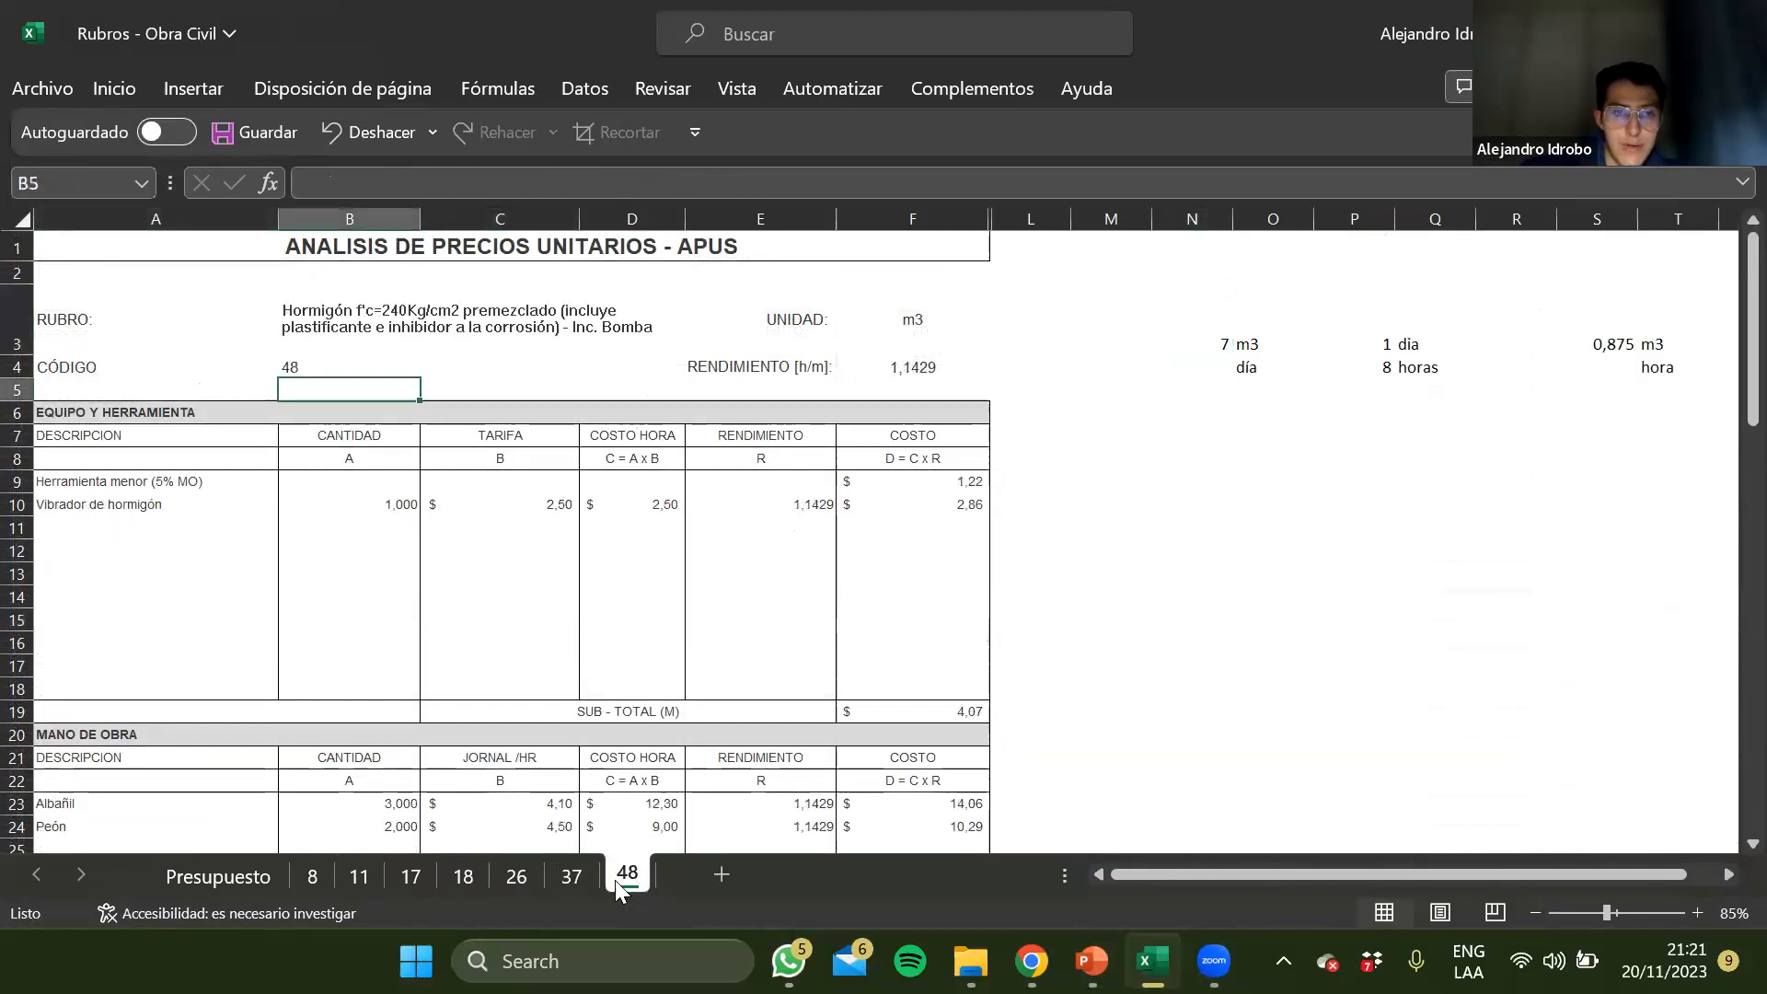
click(574, 879)
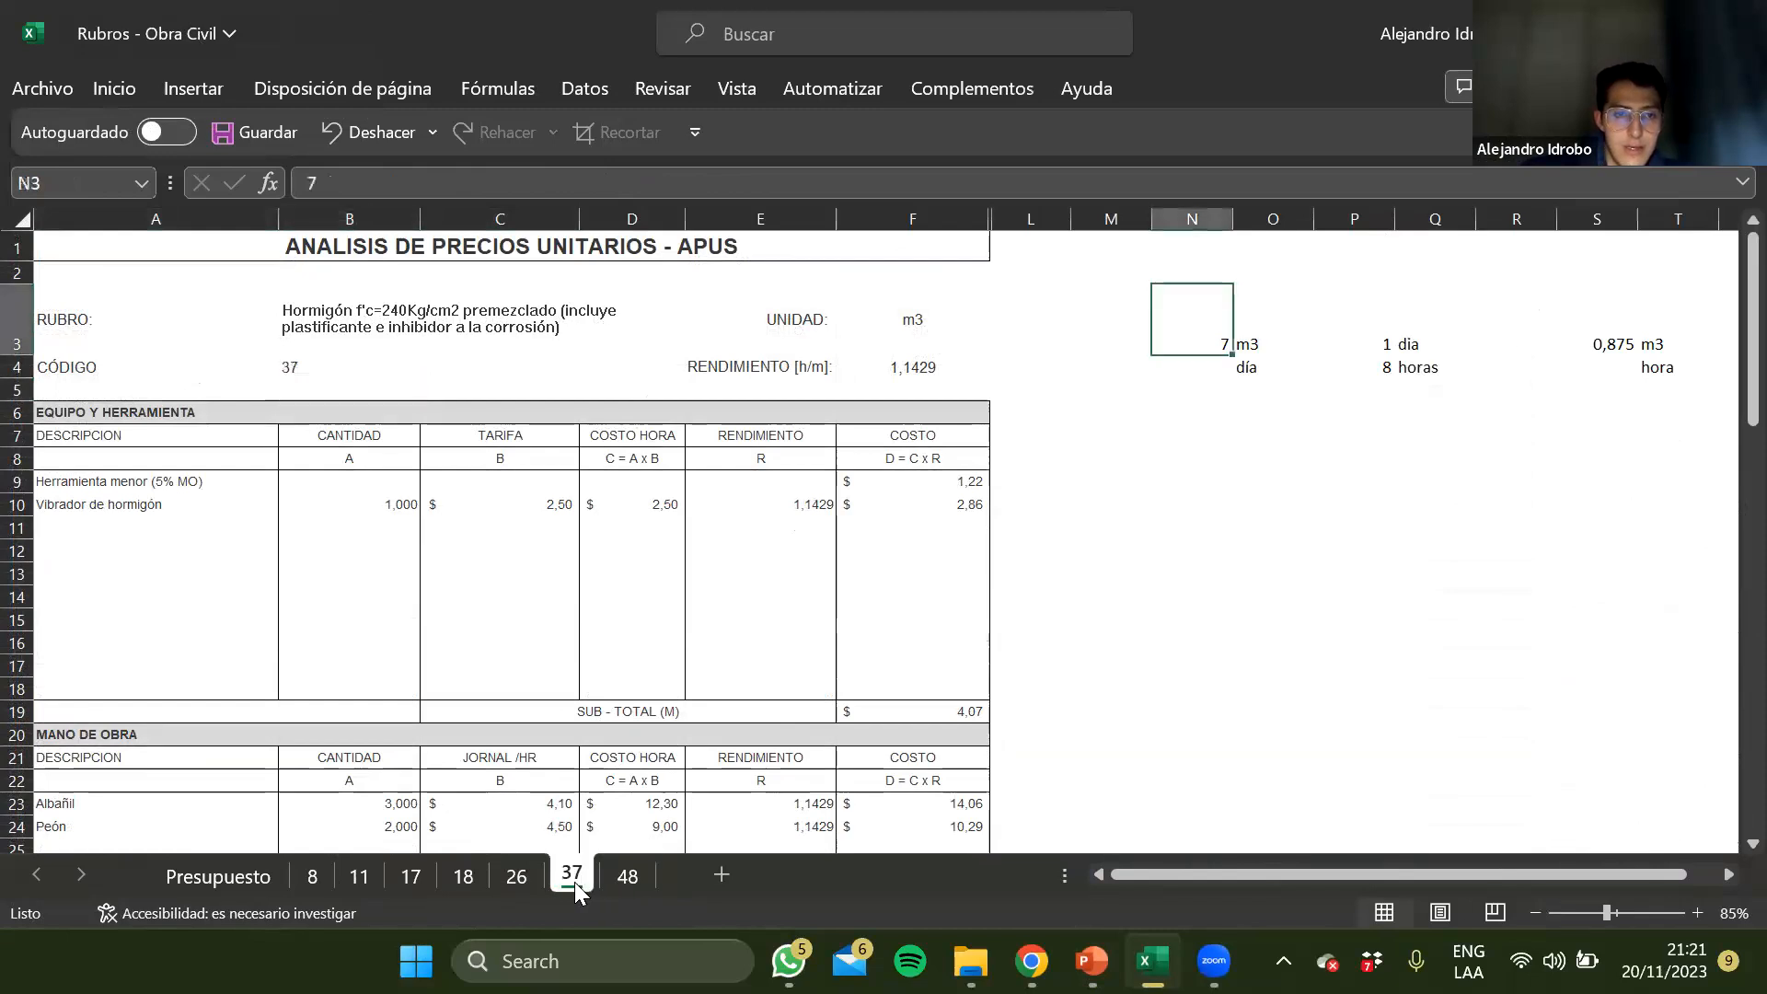
Review sheet 37's rubro header and its Vibrador de hormigón row, from quantity and rate to performance and cost
click(410, 363)
click(367, 308)
click(217, 505)
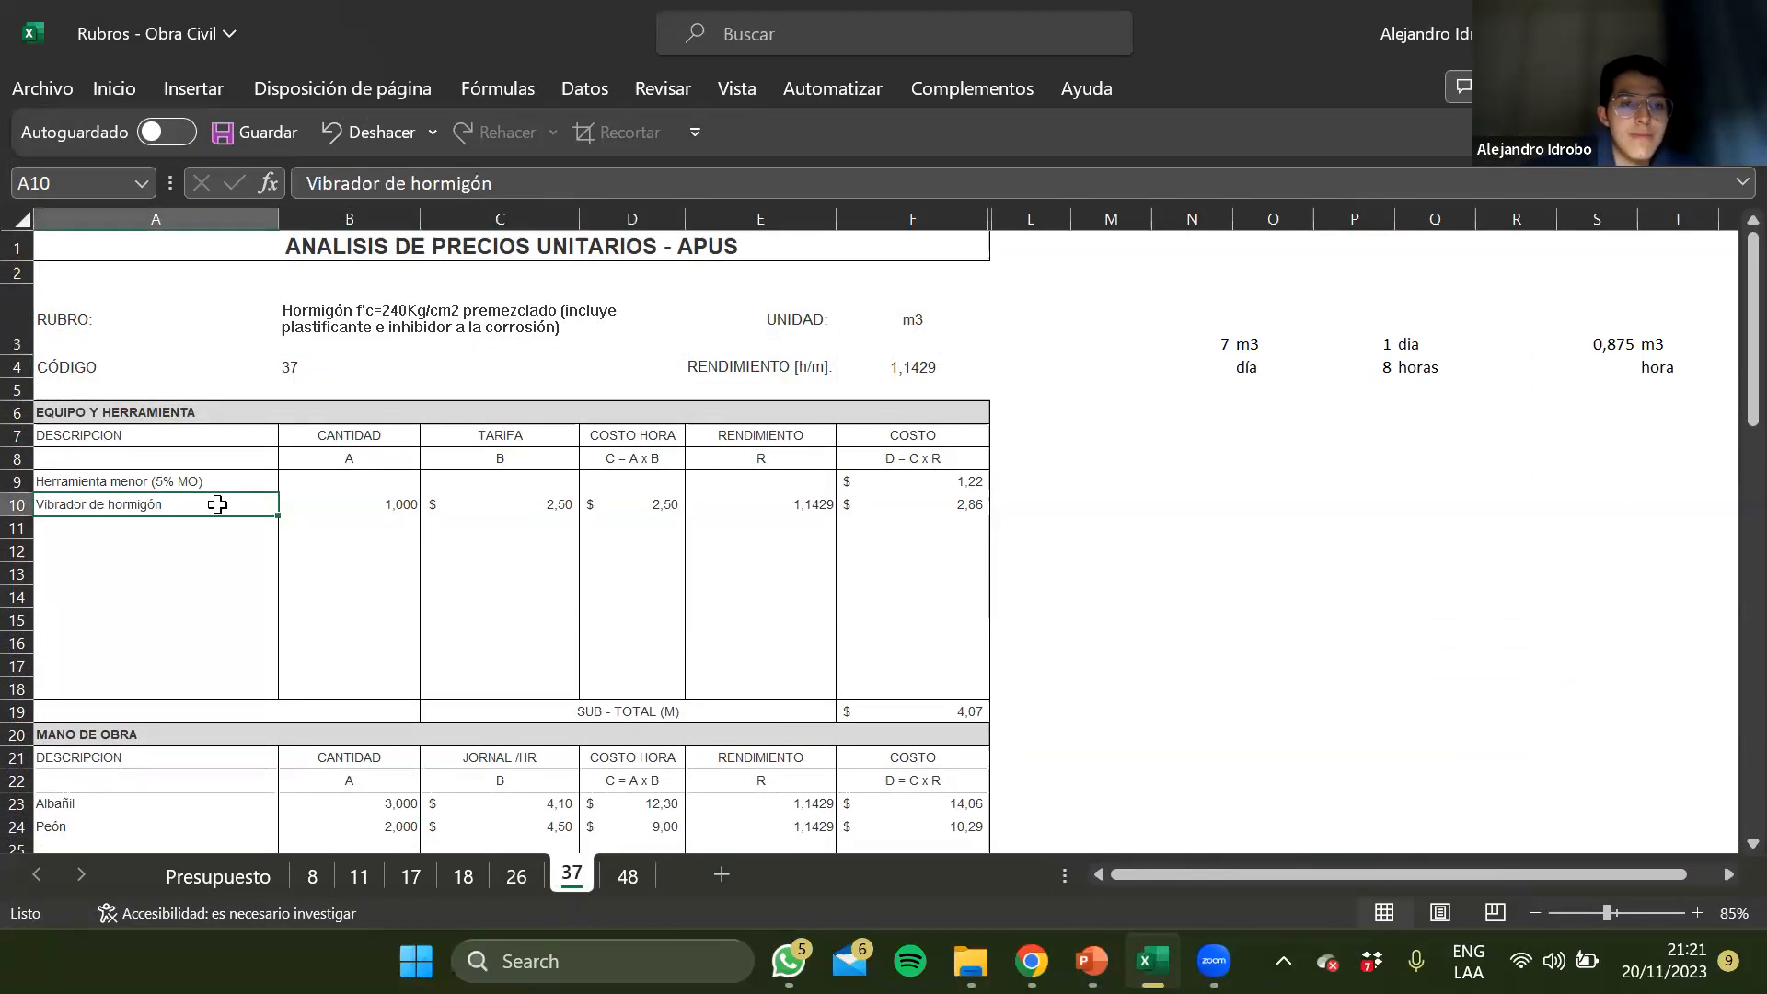
key(Down)
key(Right)
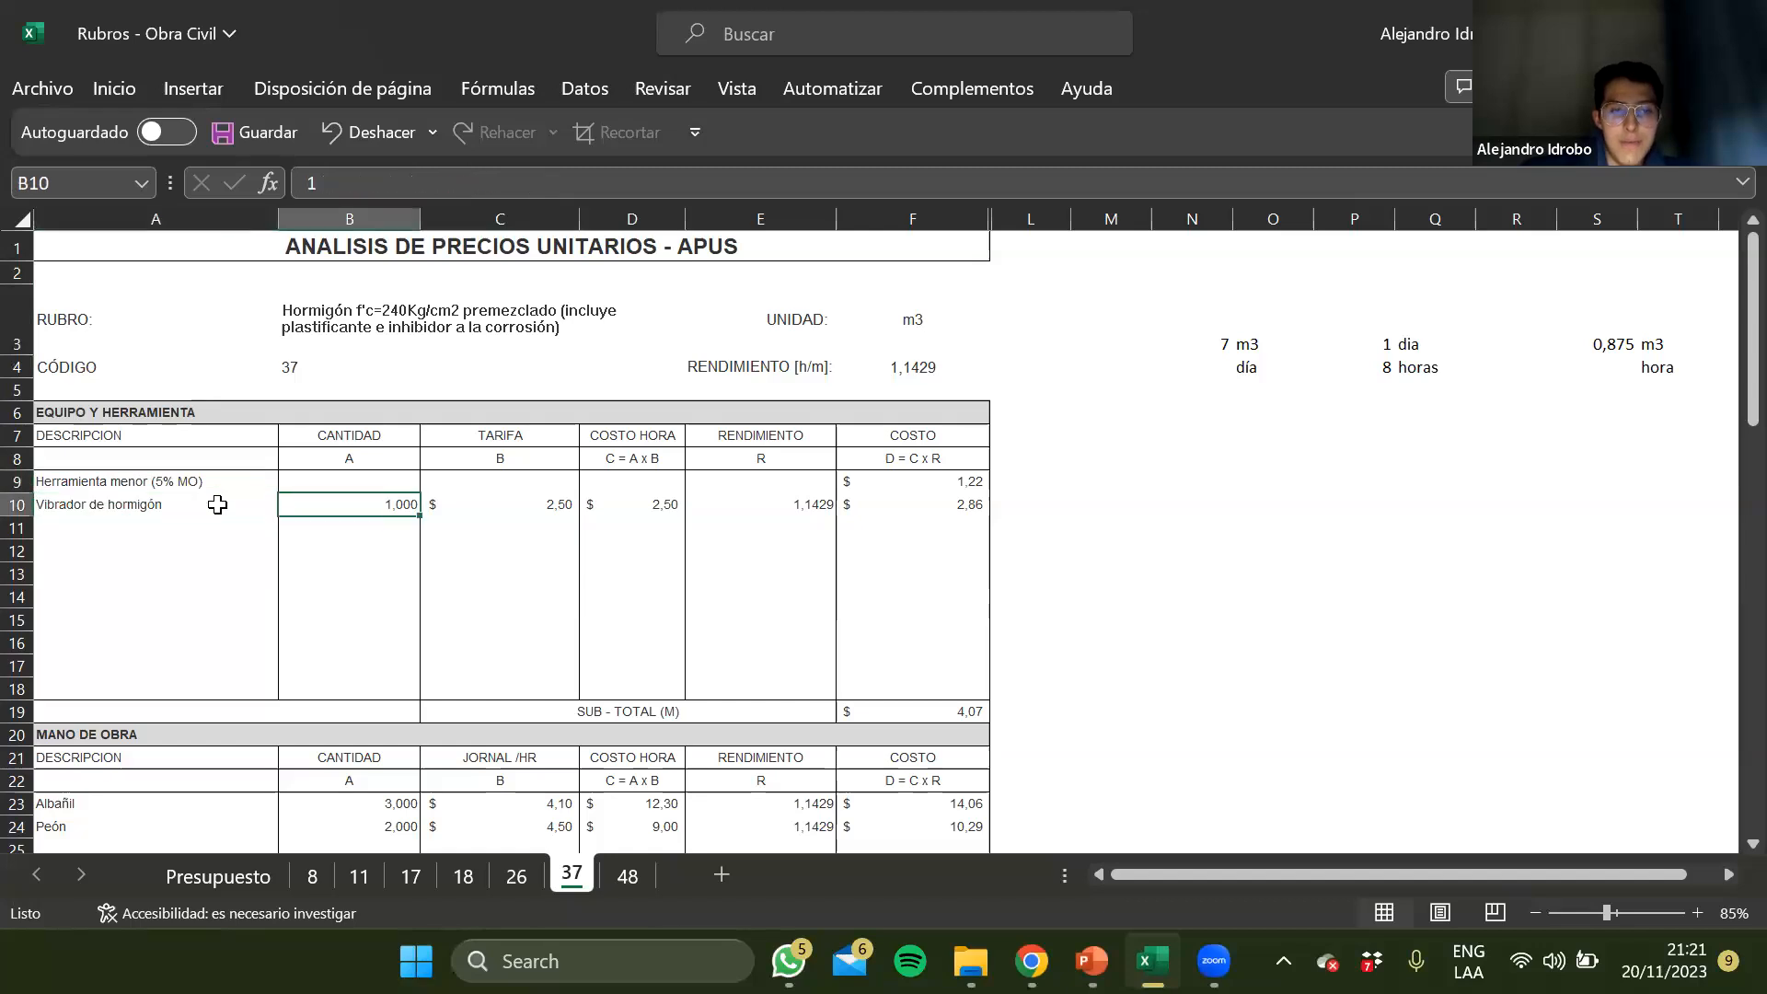
key(Right)
key(Right)
key(Right)
key(Left)
key(Left)
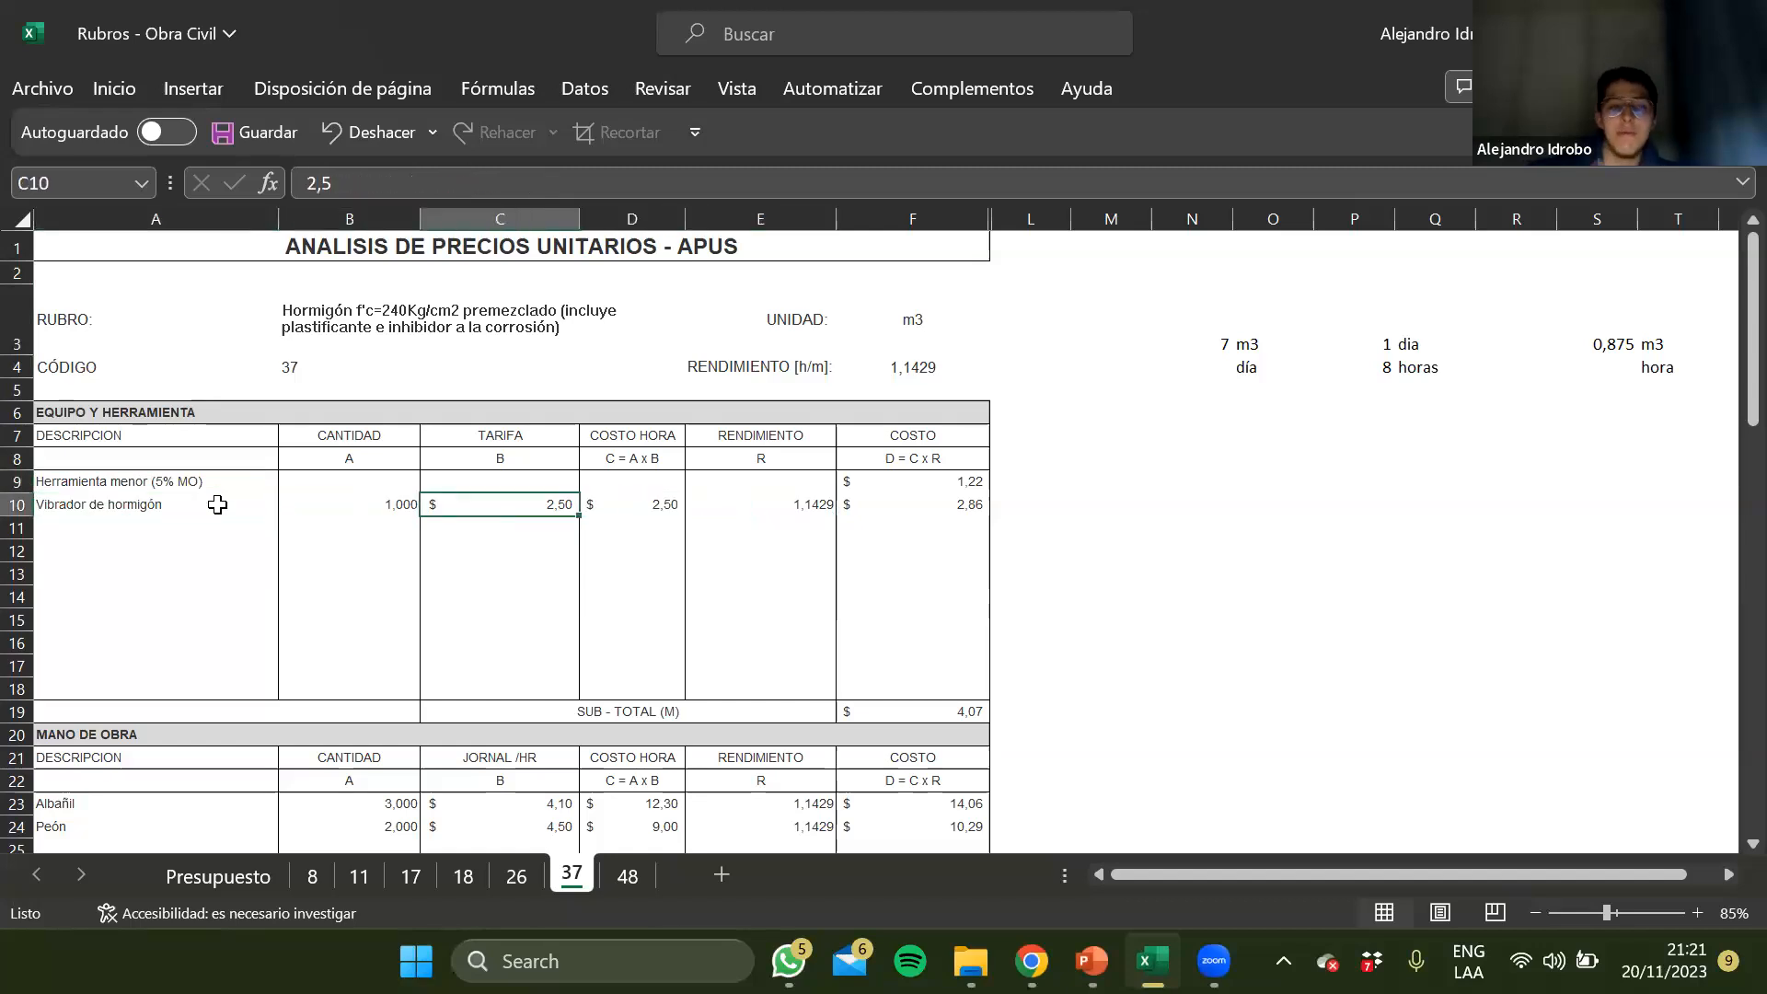
key(Right)
key(Right)
key(Right)
key(Left)
key(Right)
key(Left)
key(Right)
Examine the daily concrete output and working-hours figures beside the header of sheet 37
key(Up)
key(Up)
key(Up)
key(Up)
key(Up)
key(Up)
key(Up)
key(Up)
key(Right)
key(Down)
key(Down)
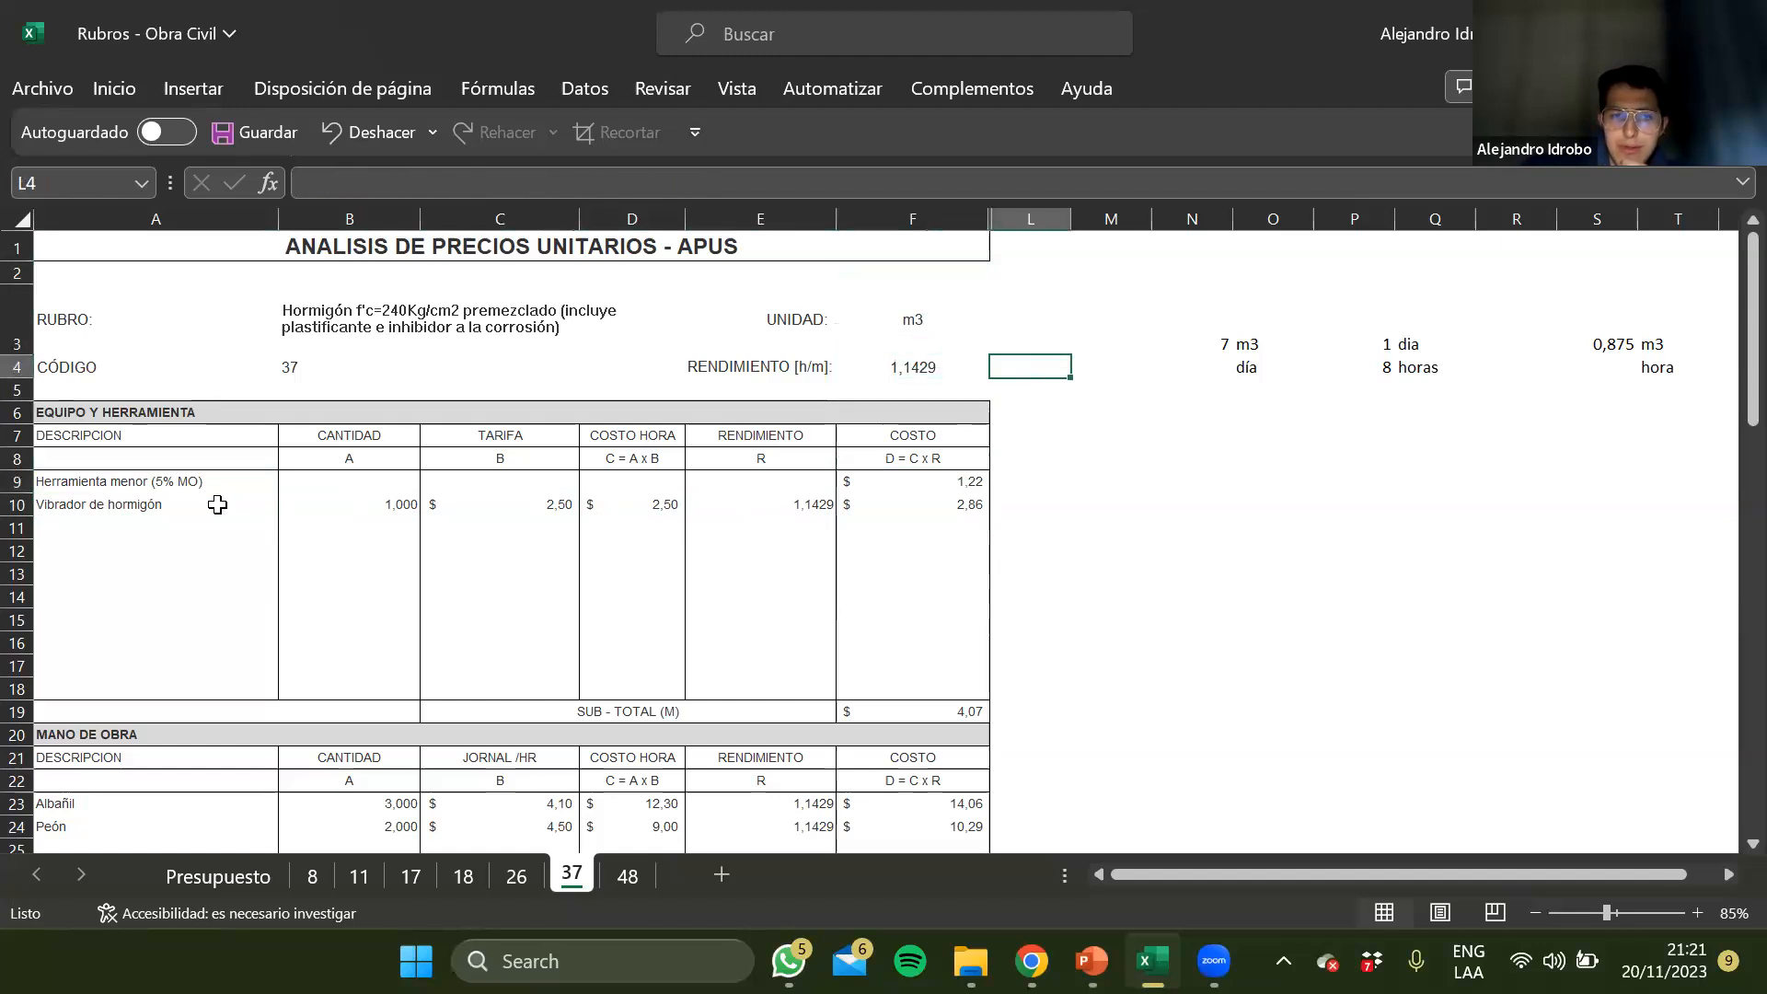
scroll(276, 683, down, 1)
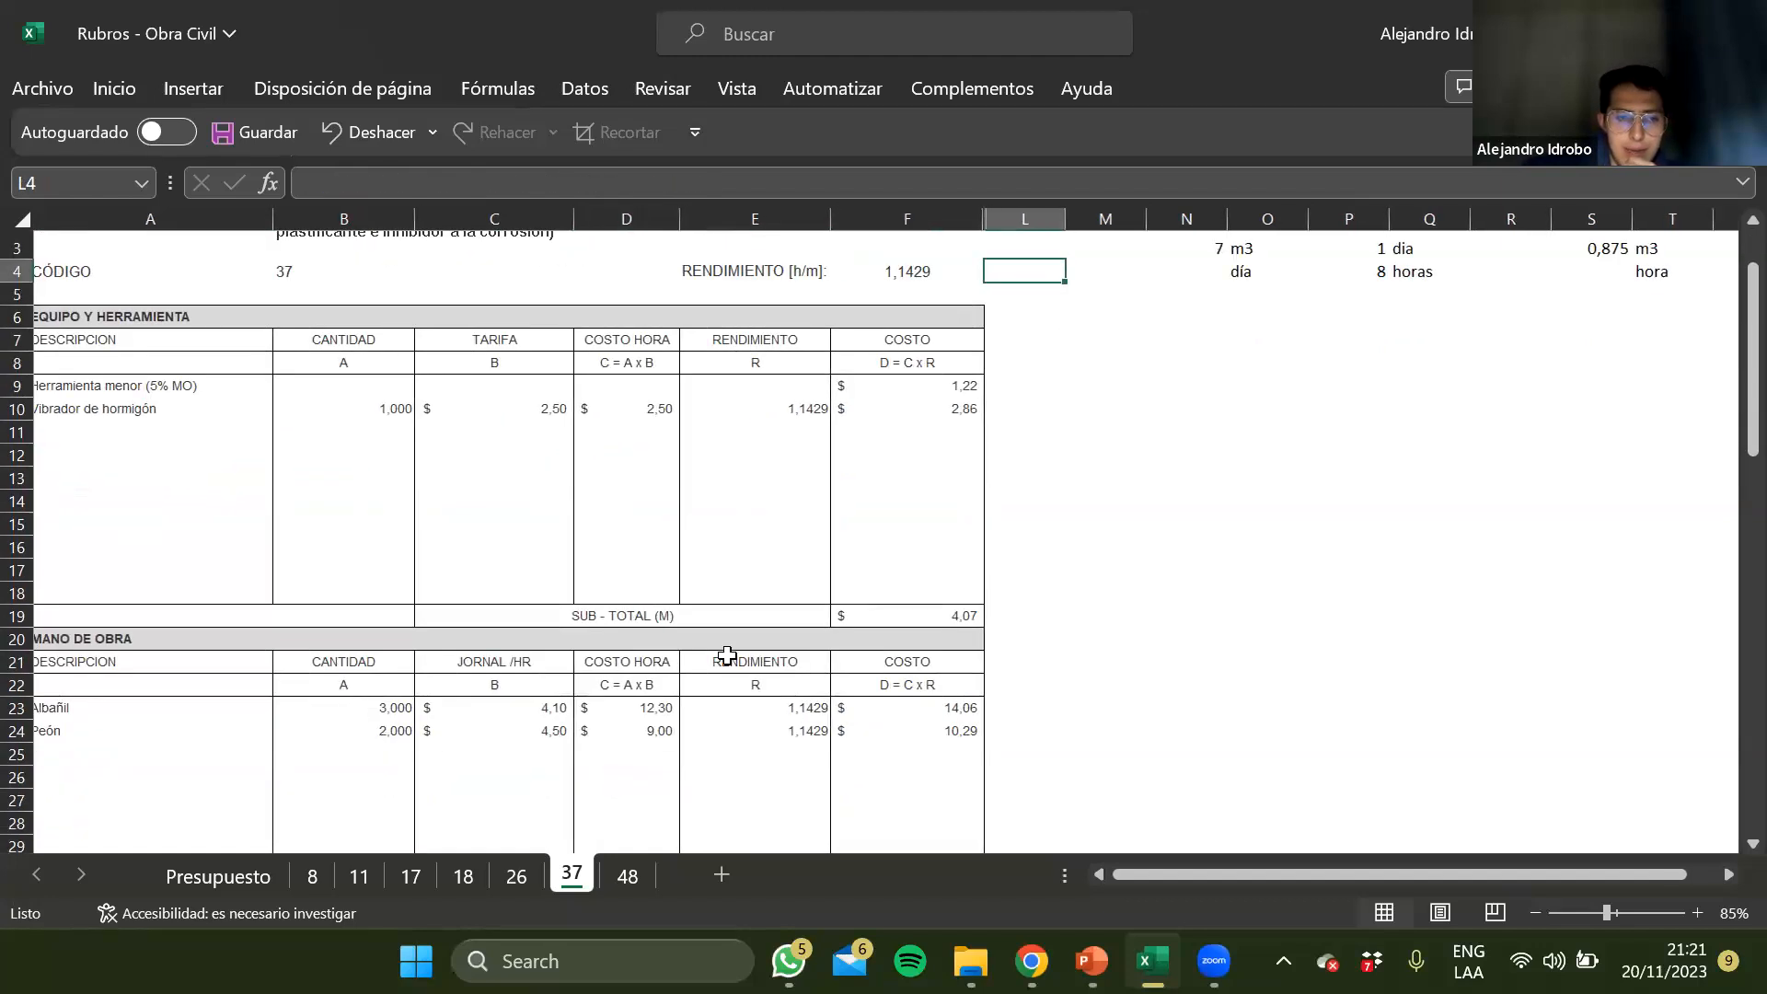
scroll(727, 654, up, 2)
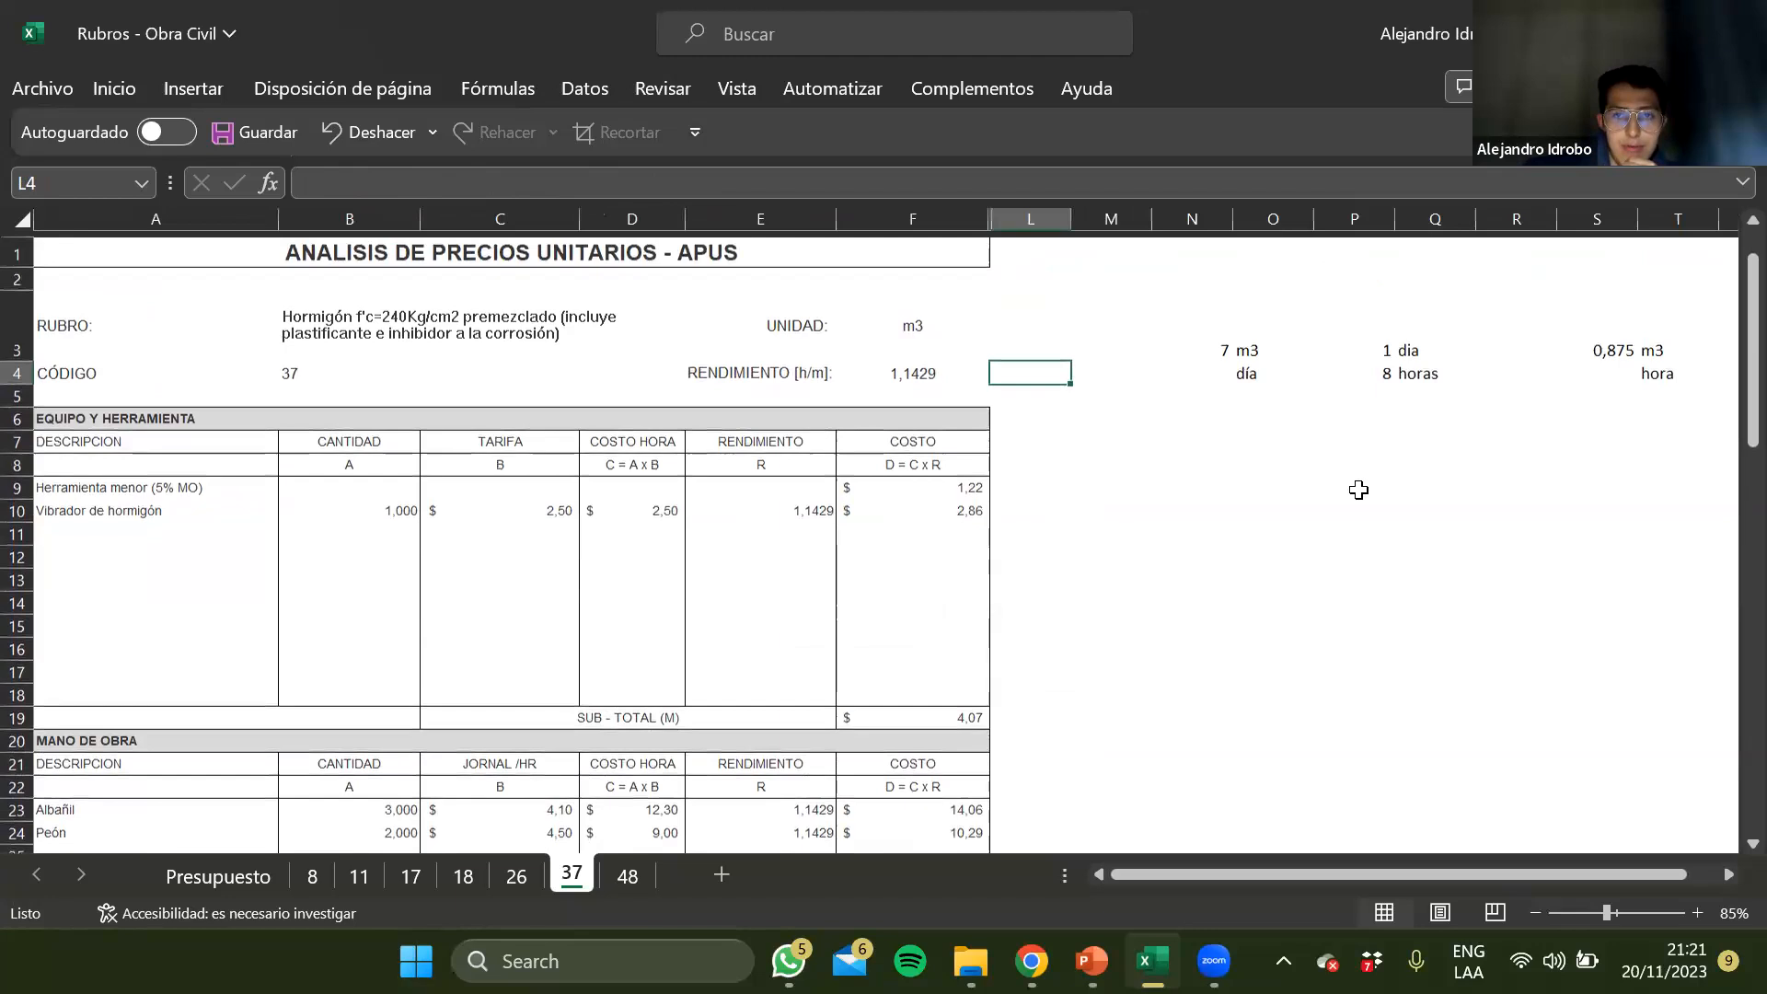
click(1192, 333)
click(1251, 341)
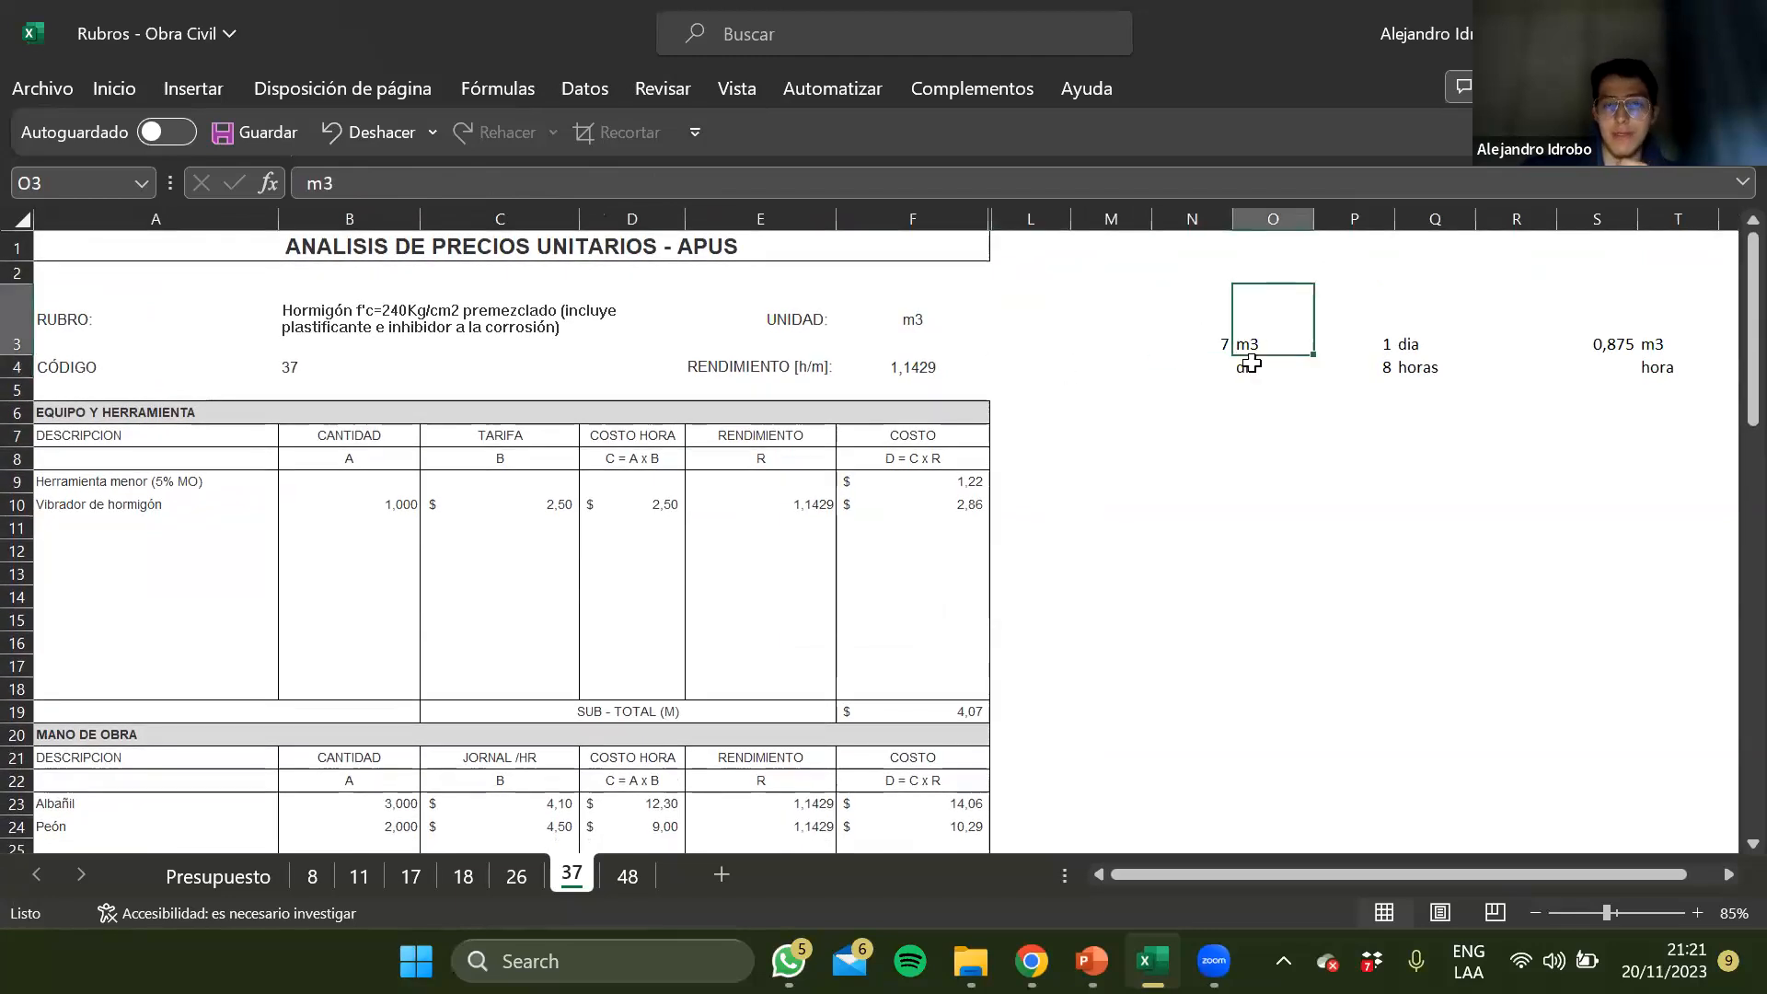
click(1252, 364)
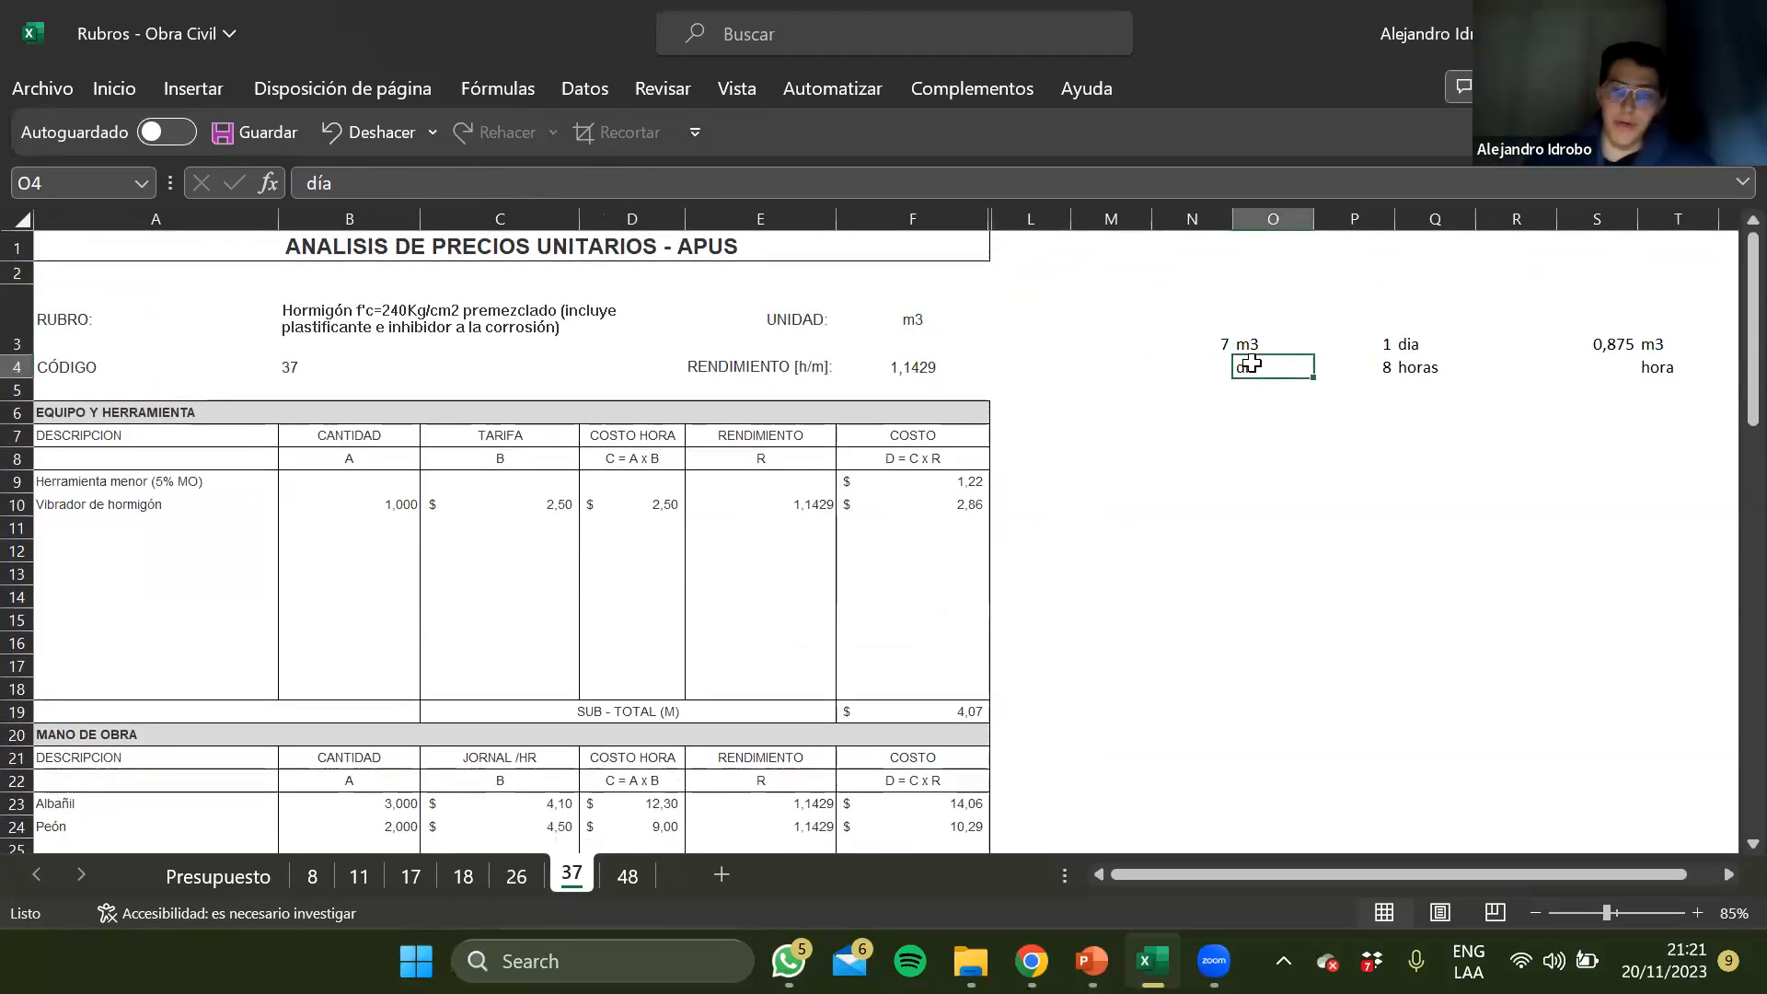
key(Up)
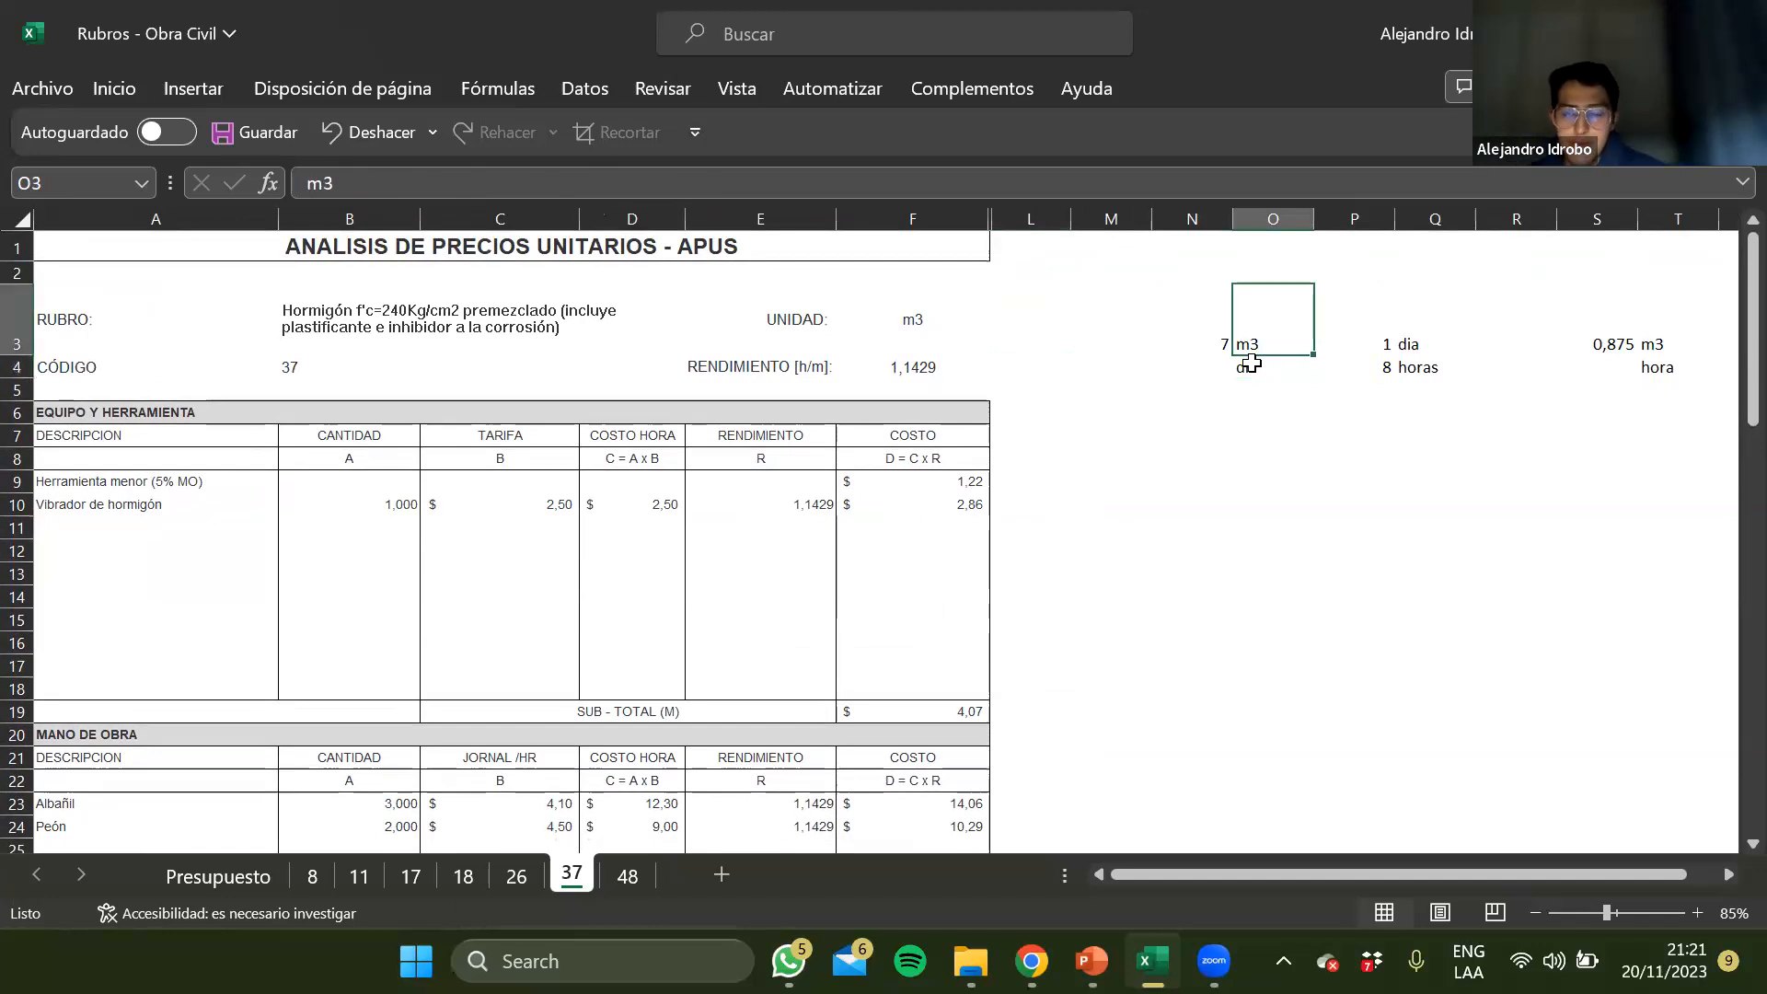
key(Left)
key(Right)
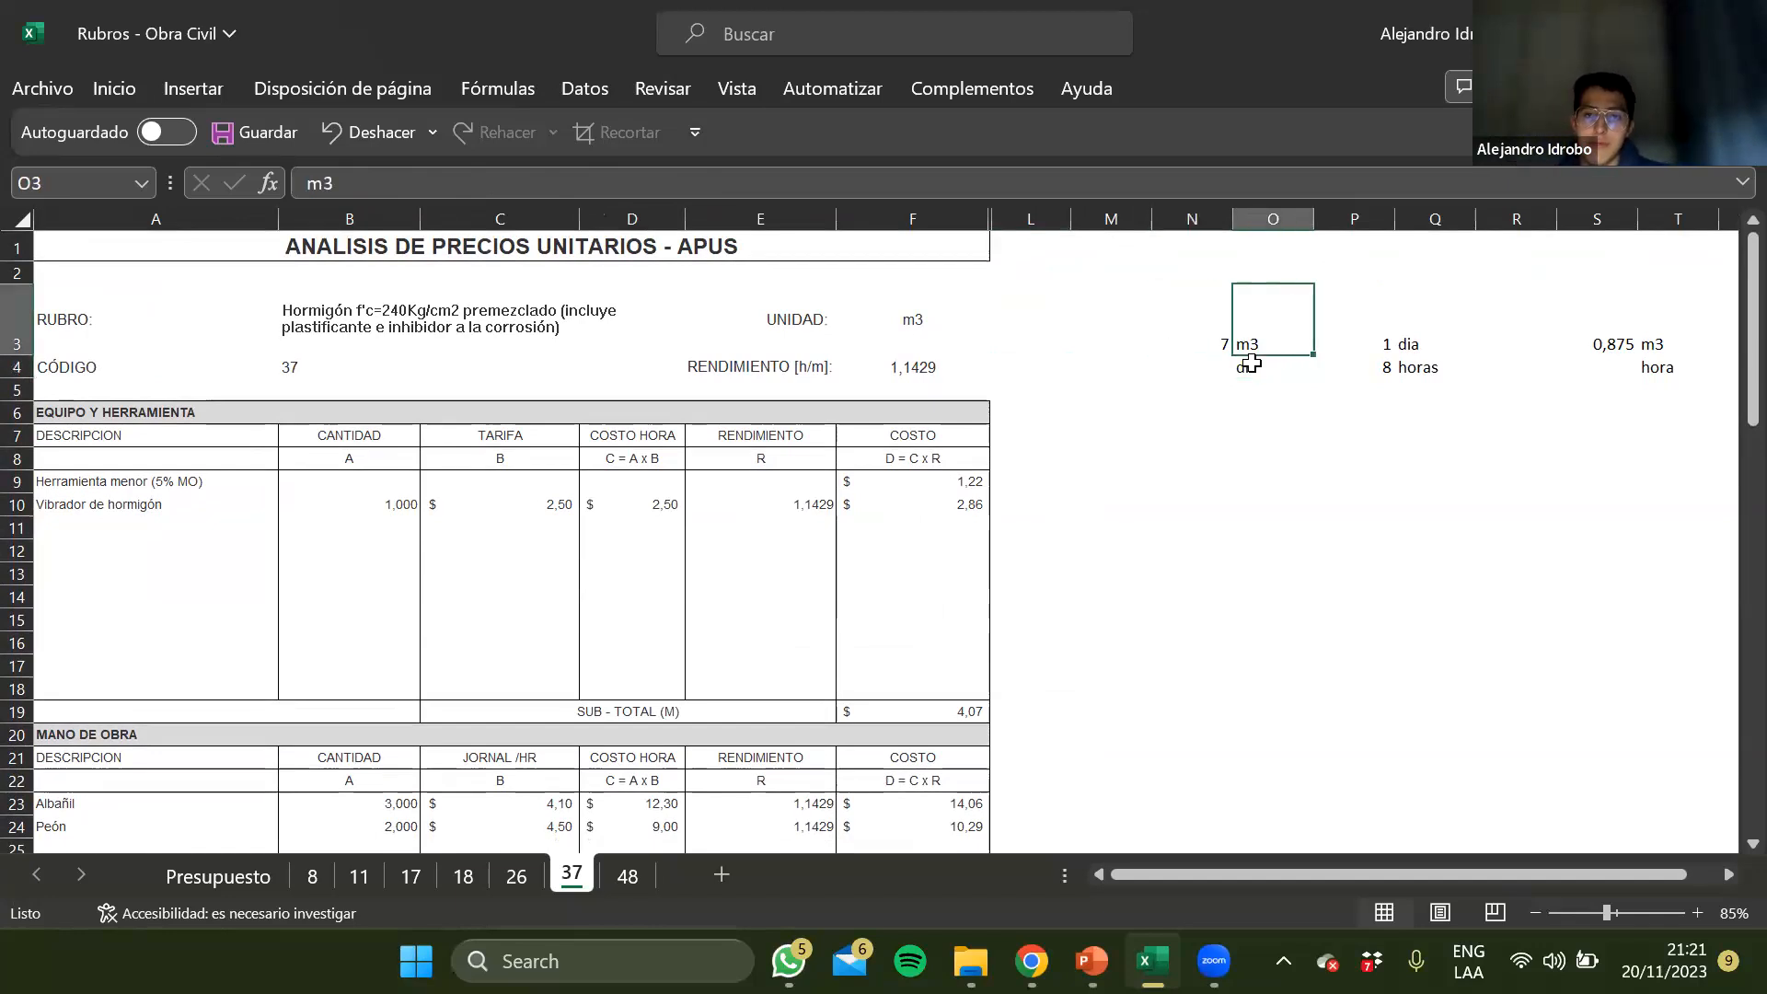
click(1382, 368)
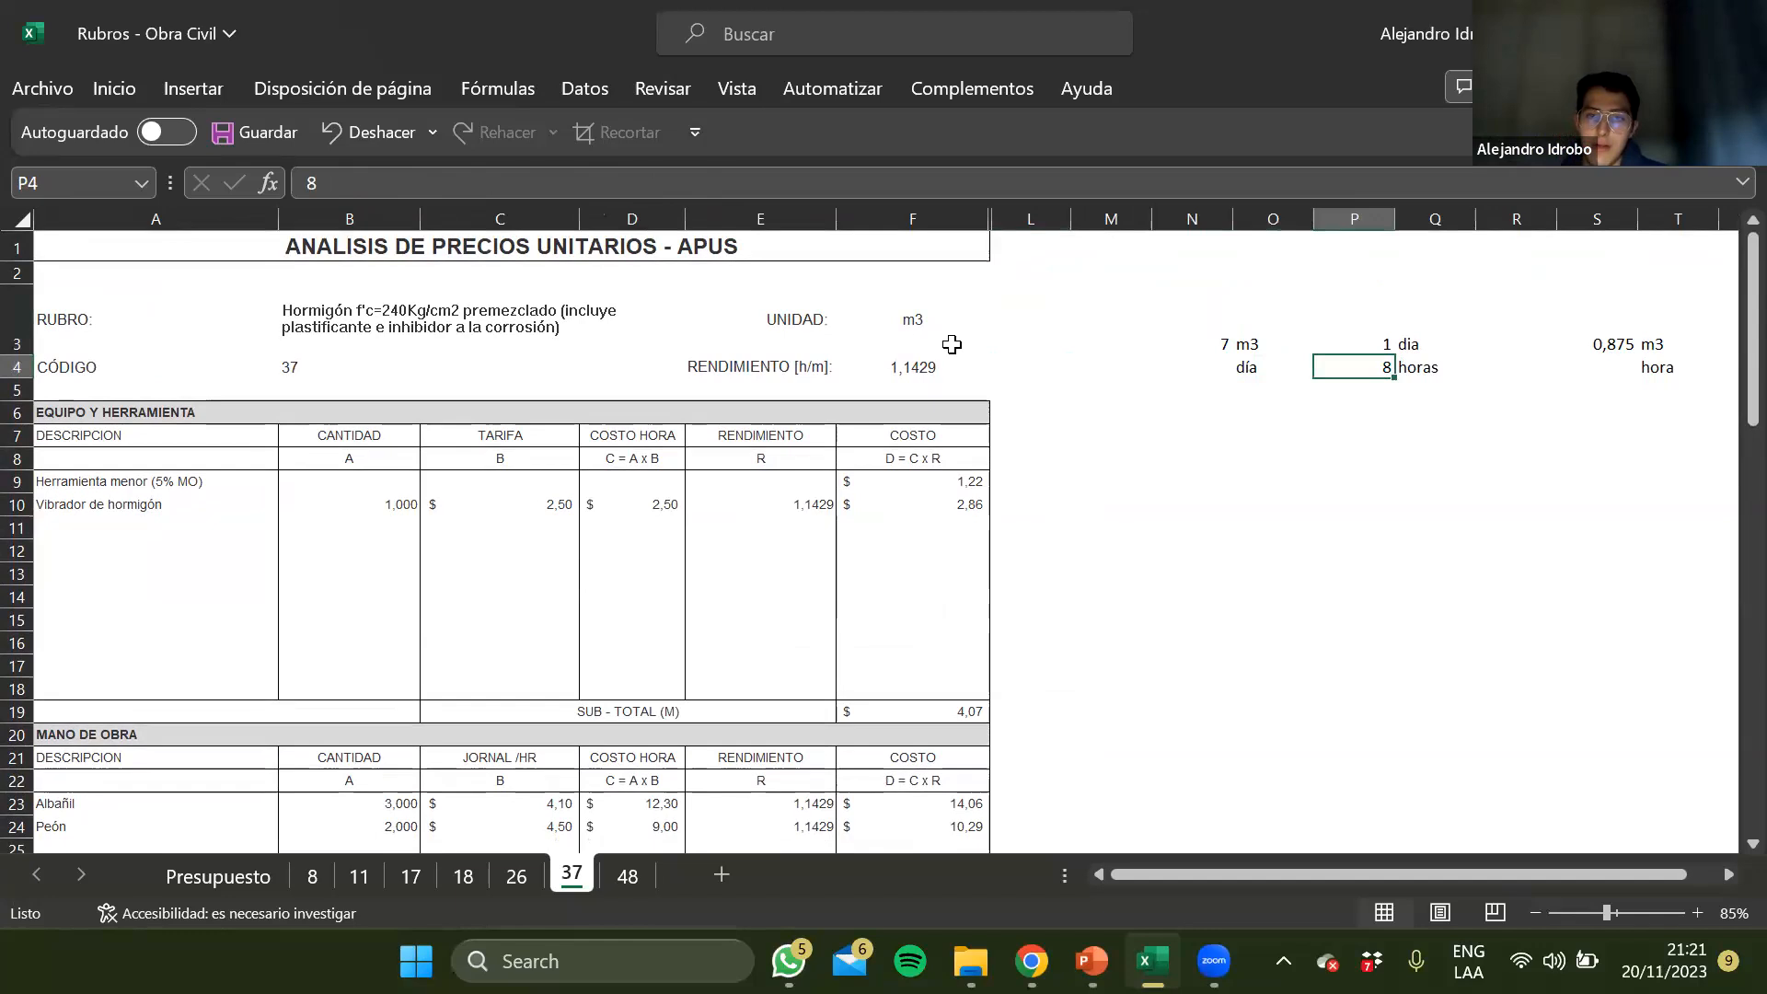
Inspect the formula behind the RENDIMIENTO value in the header of sheet 37
click(881, 373)
click(544, 187)
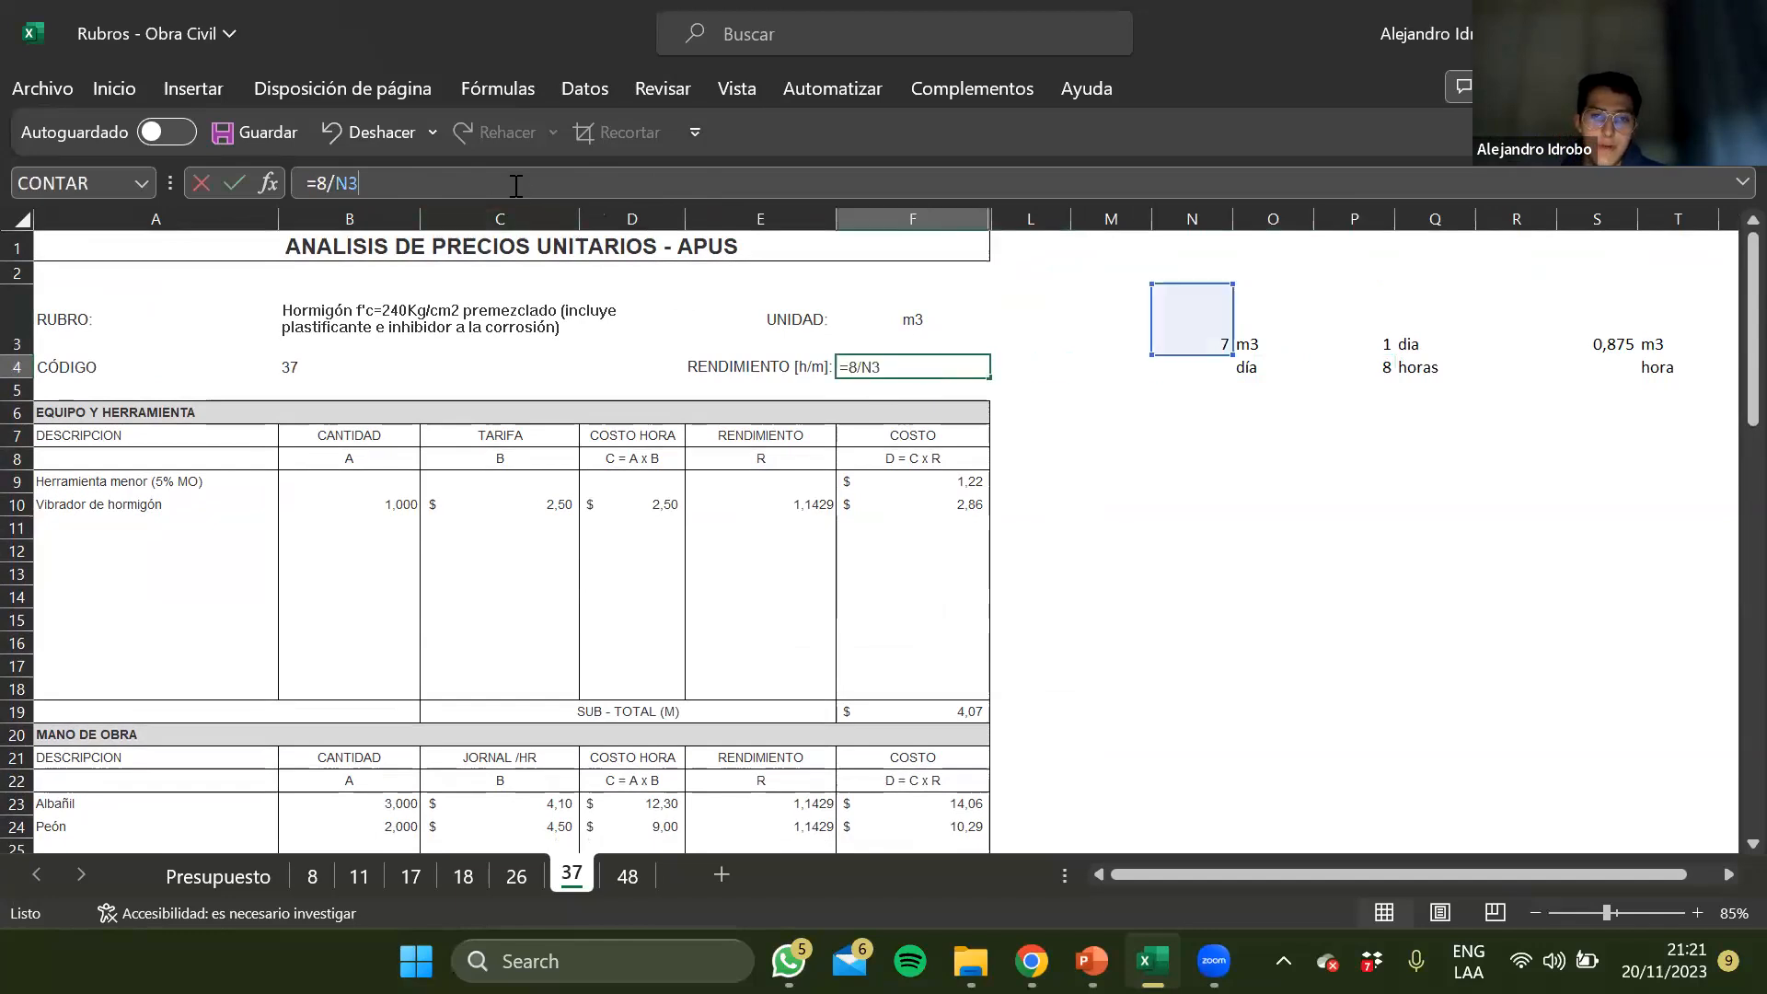
key(ctrl+Return)
key(Right)
key(Right)
key(Right)
key(Right)
key(Right)
key(Right)
key(Right)
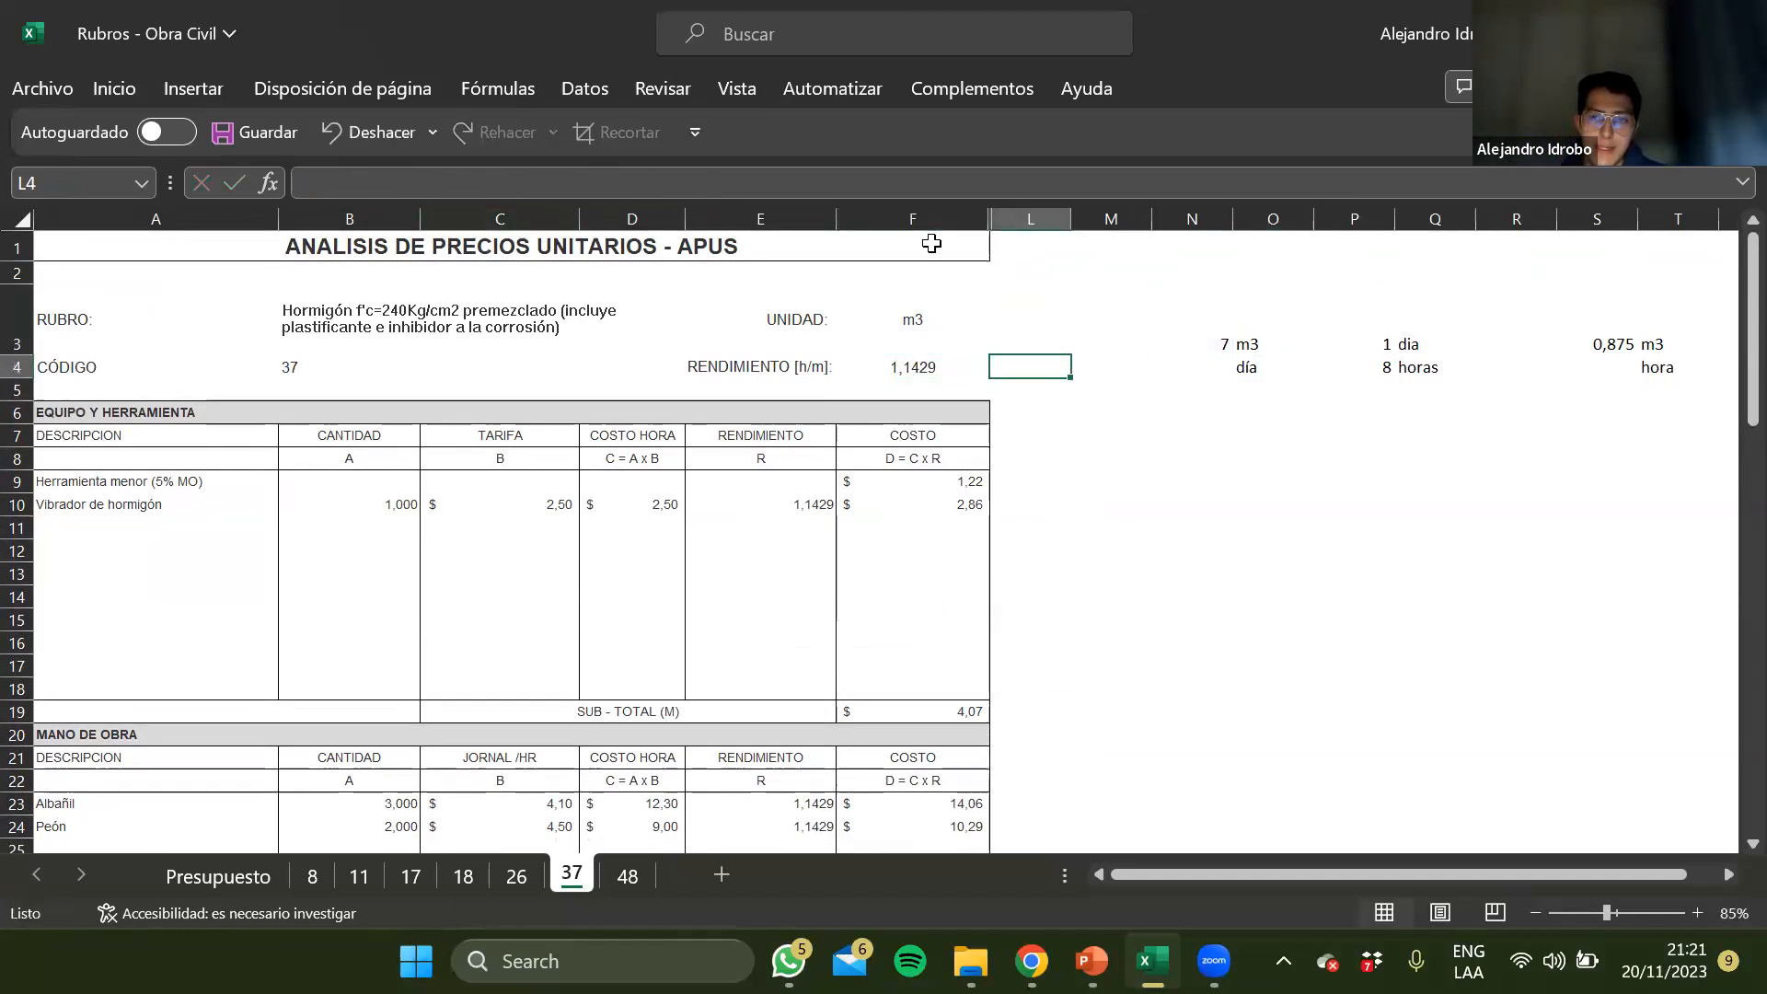
Check the hourly output formula in S3 on sheet 37, and clear that calculation together with its m3/hora unit labels
key(Up)
key(Right)
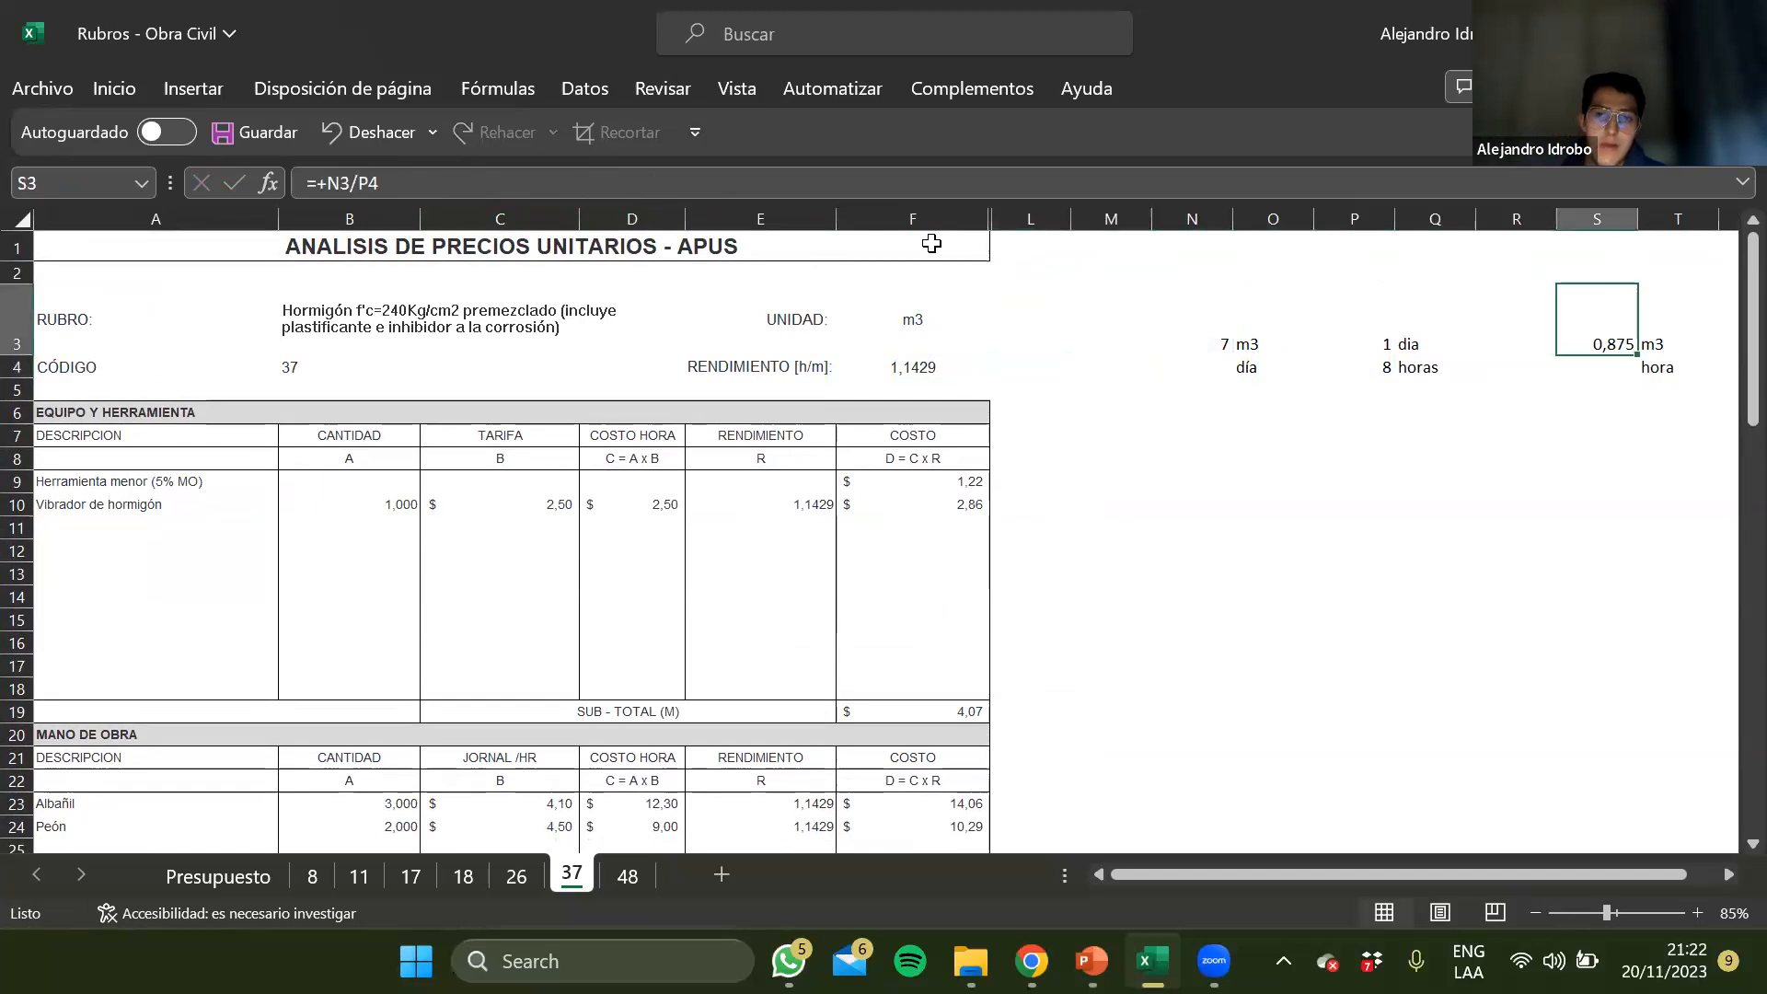
key(F2)
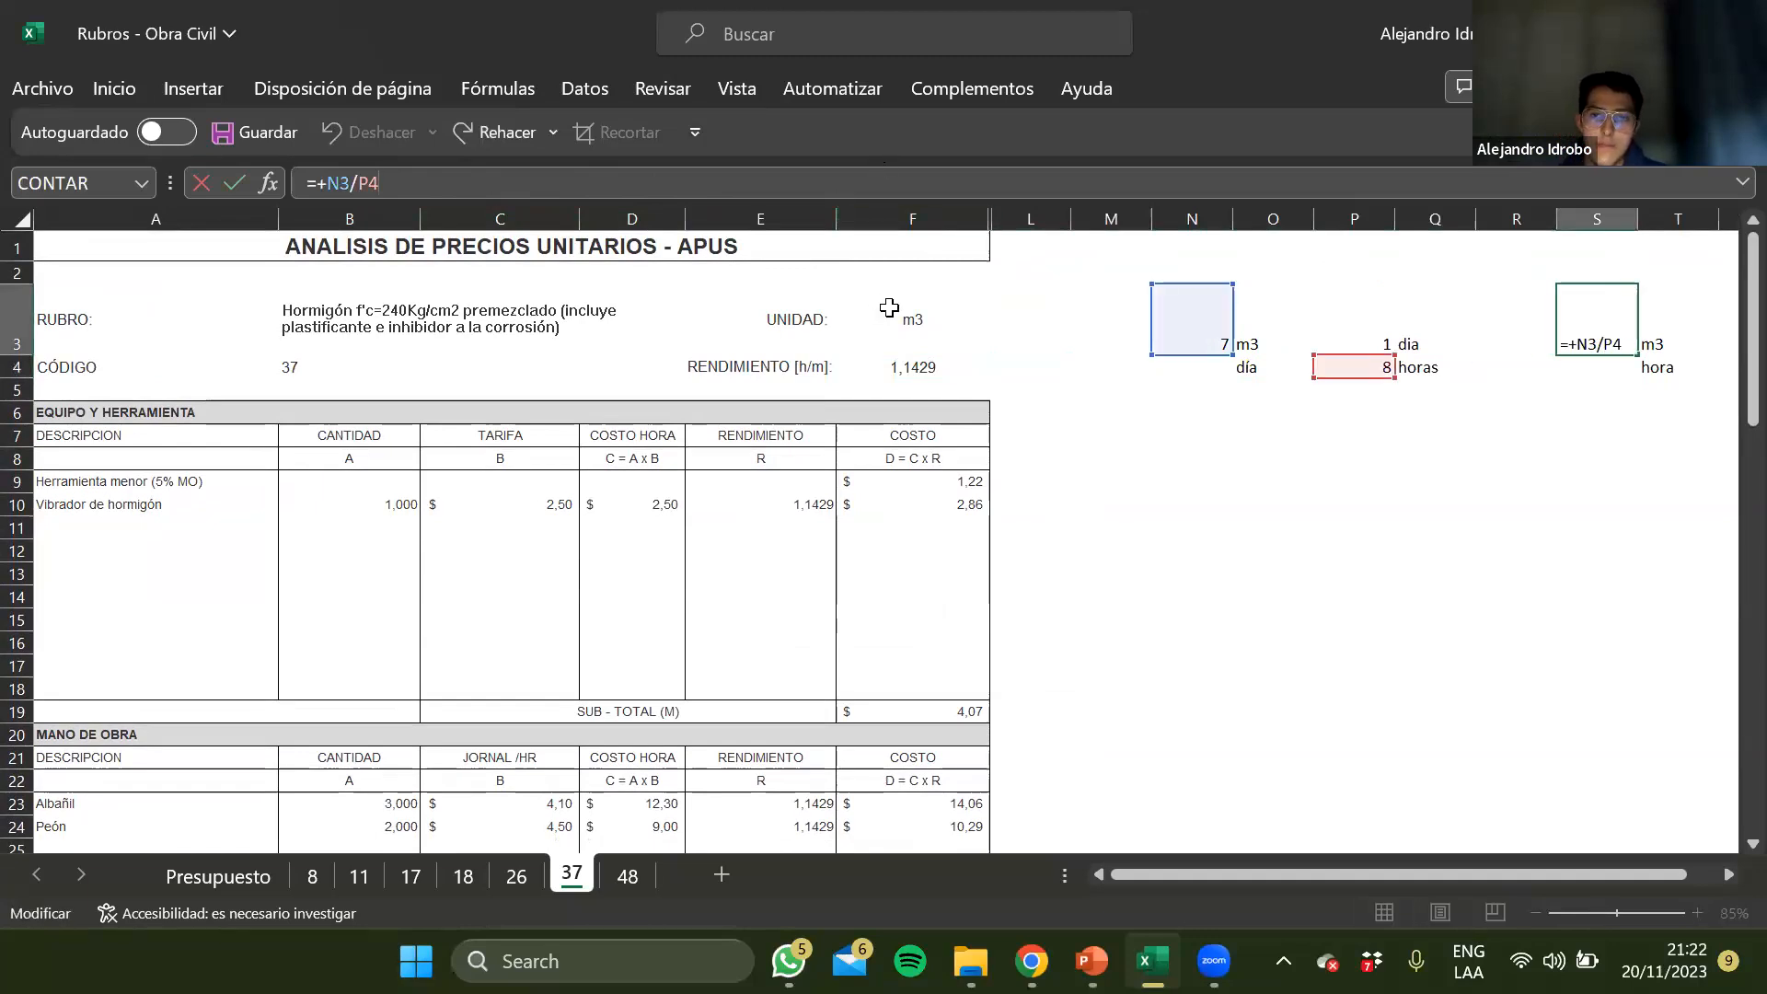
key(Return)
key(Up)
key(Delete)
key(Right)
key(Delete)
key(Down)
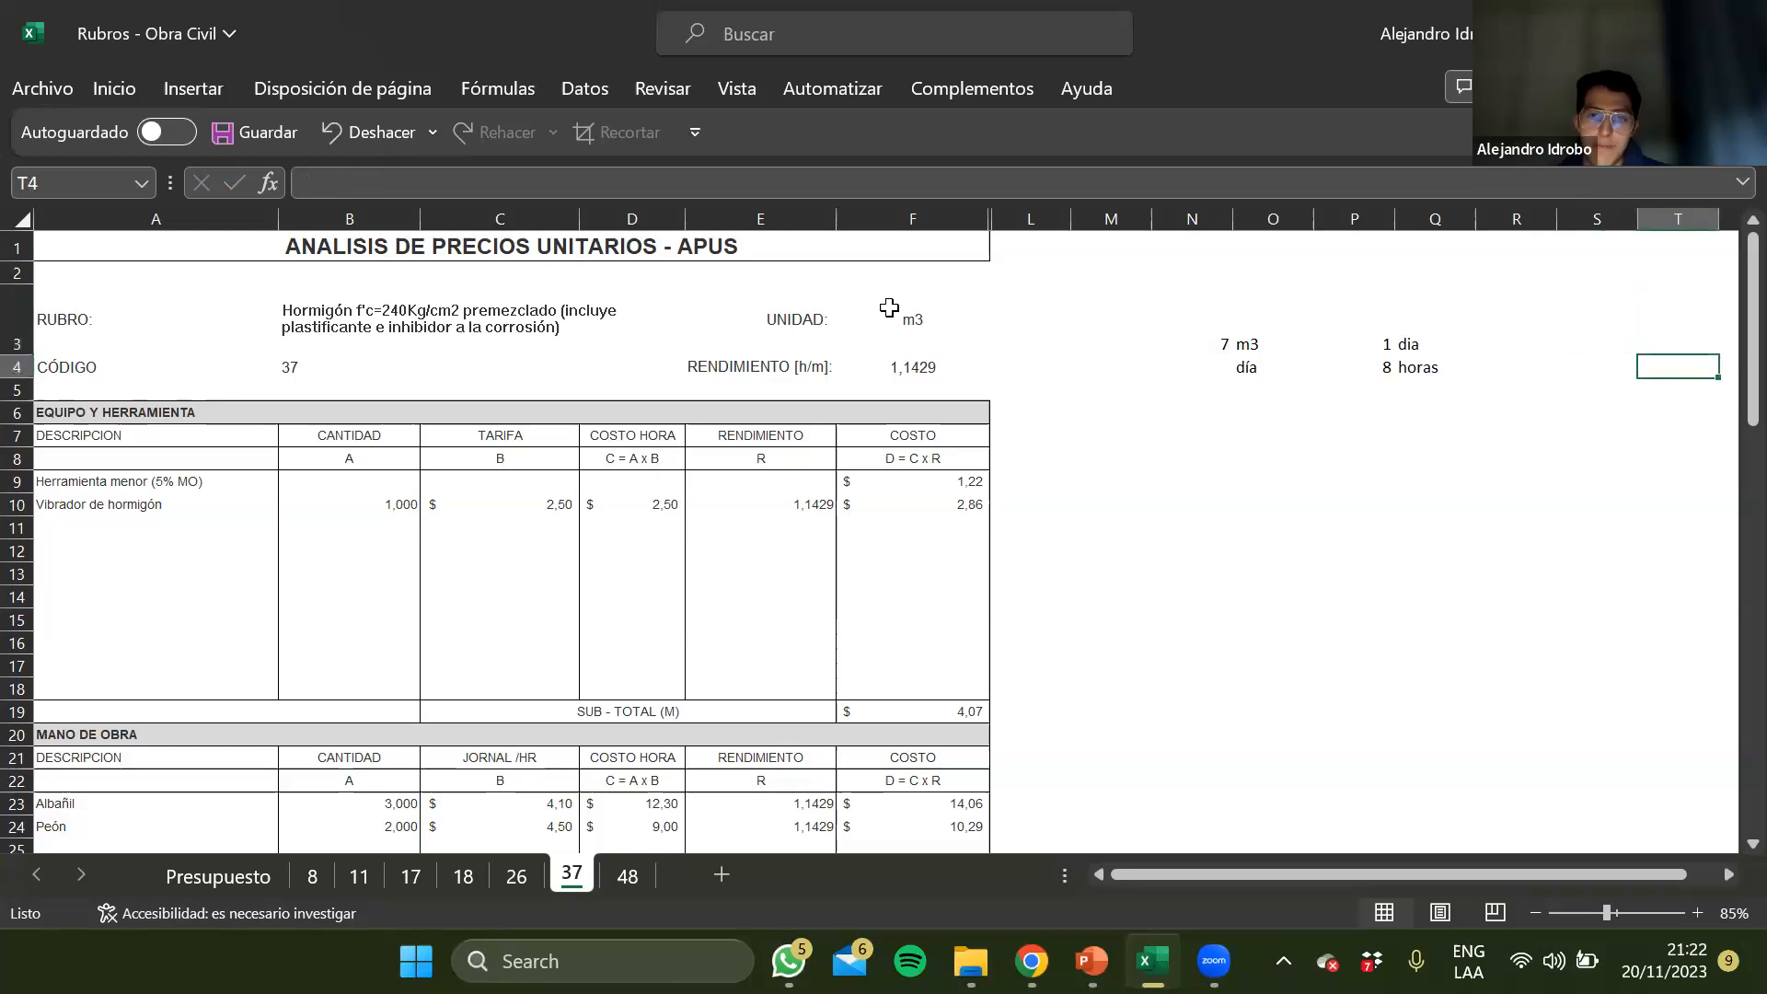
Change the unit in sheet 37's RENDIMIENTO label to [h/m3]
key(Left)
key(Left)
key(Left)
key(Left)
key(Left)
key(Left)
key(Left)
key(Left)
key(Left)
key(Left)
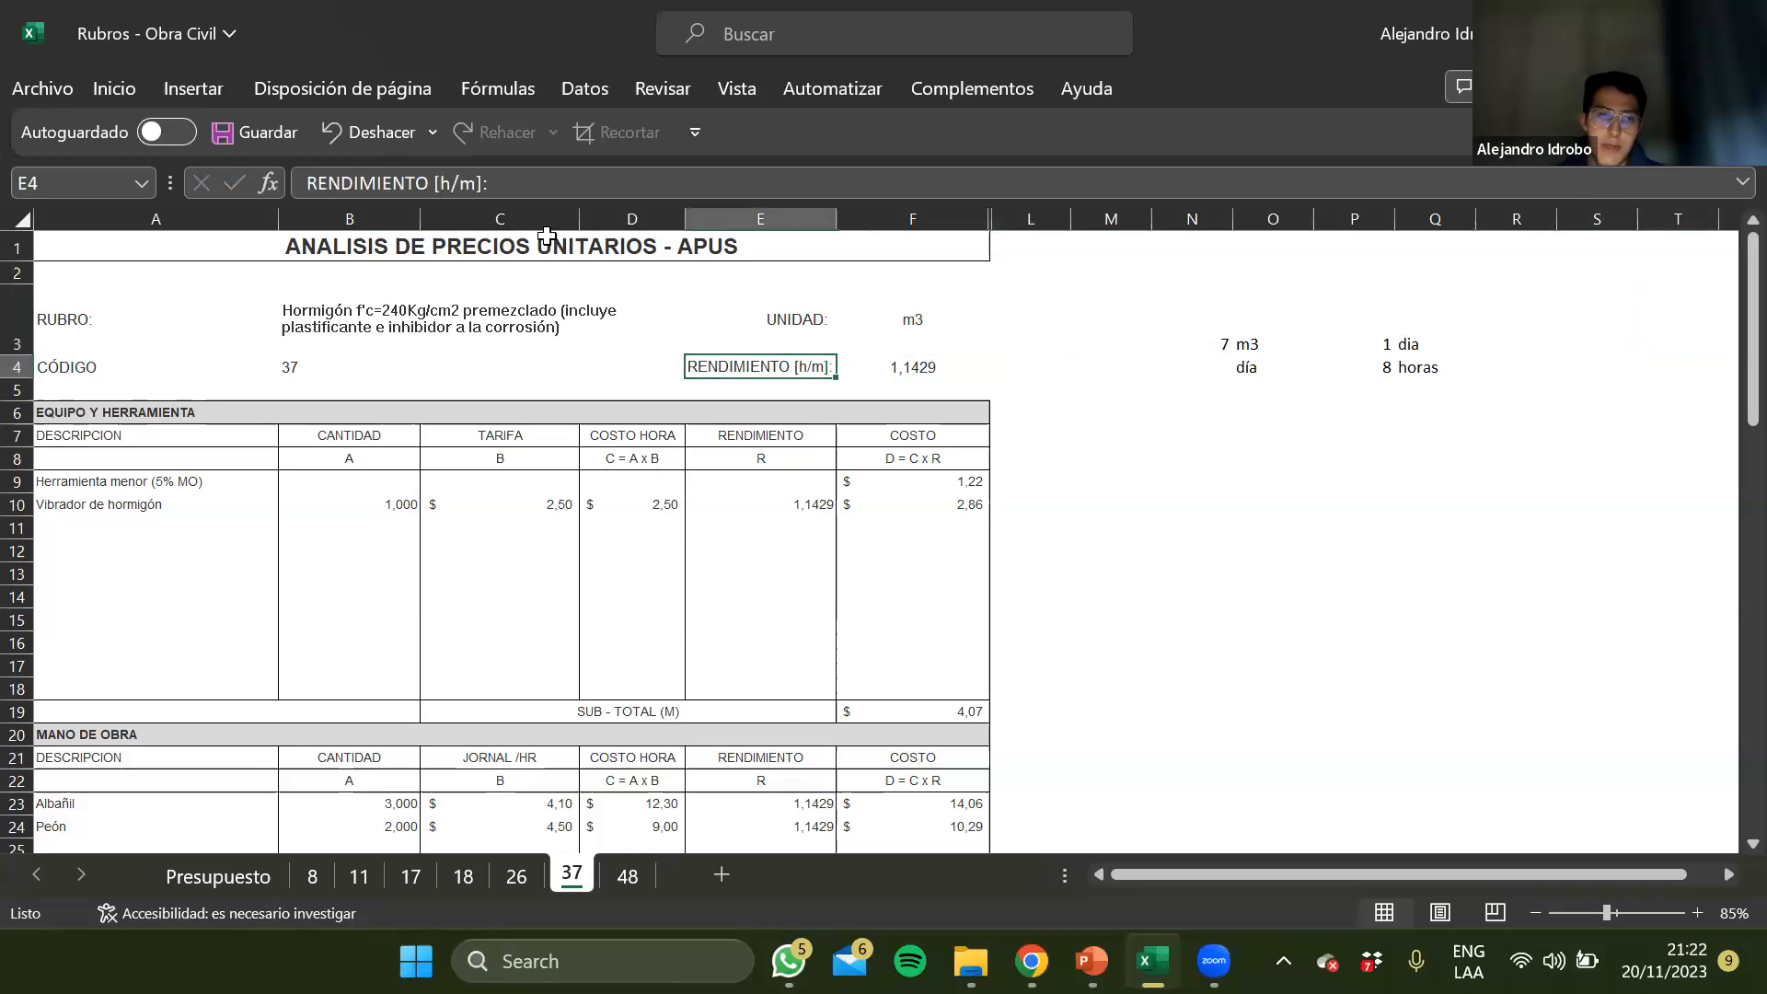
click(473, 184)
text(3)
key(Return)
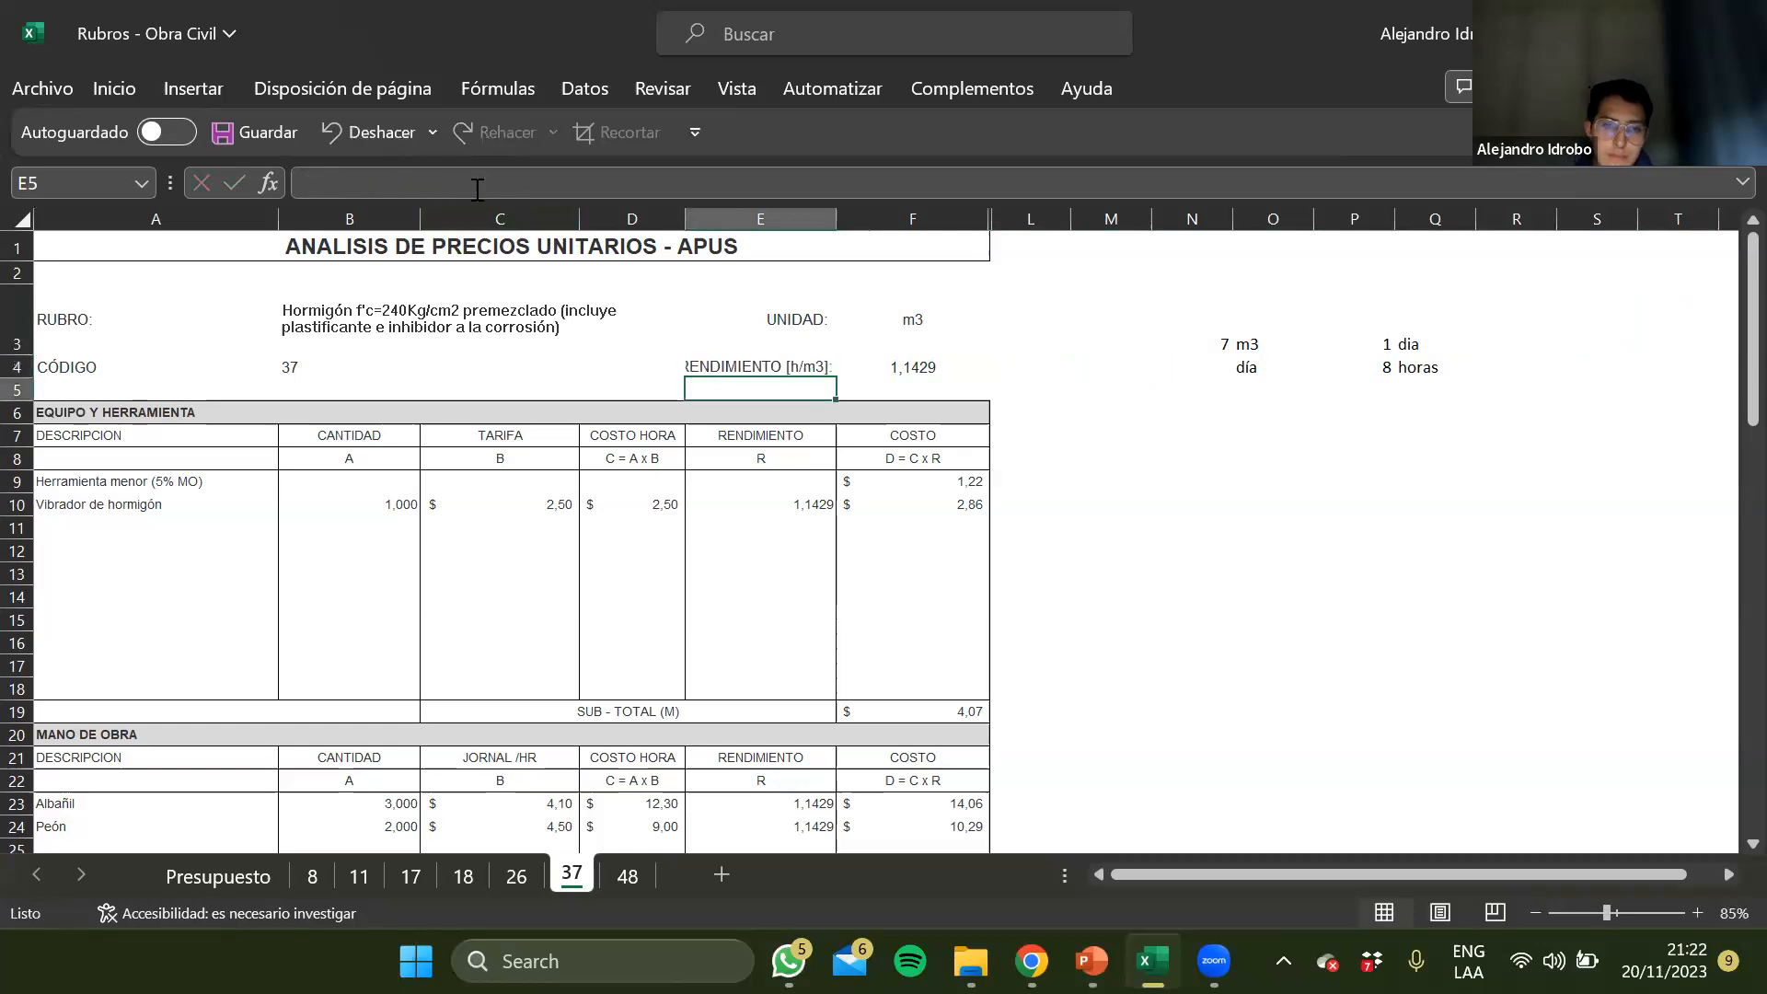
Review the Albañil and Peón rows under Mano de obra on sheet 37, and set the Albañil's hourly wage to 4,80
scroll(169, 709, down, 1)
click(171, 711)
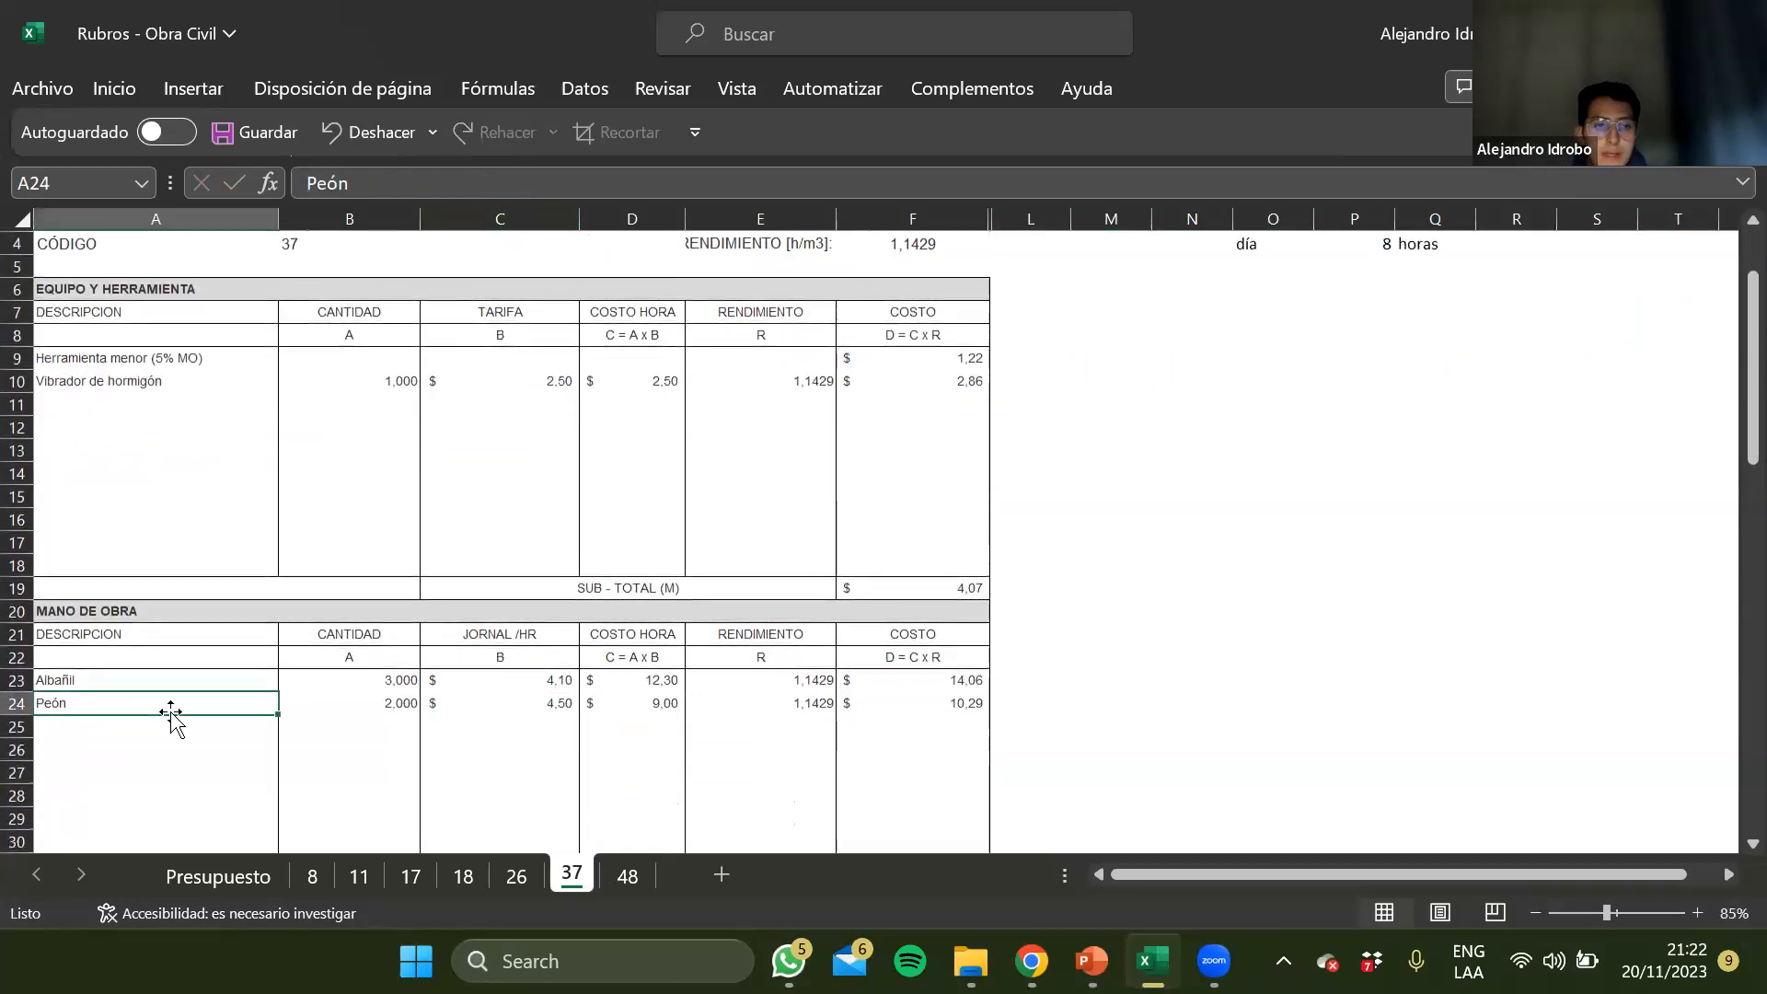
drag(118, 679, 840, 737)
click(845, 742)
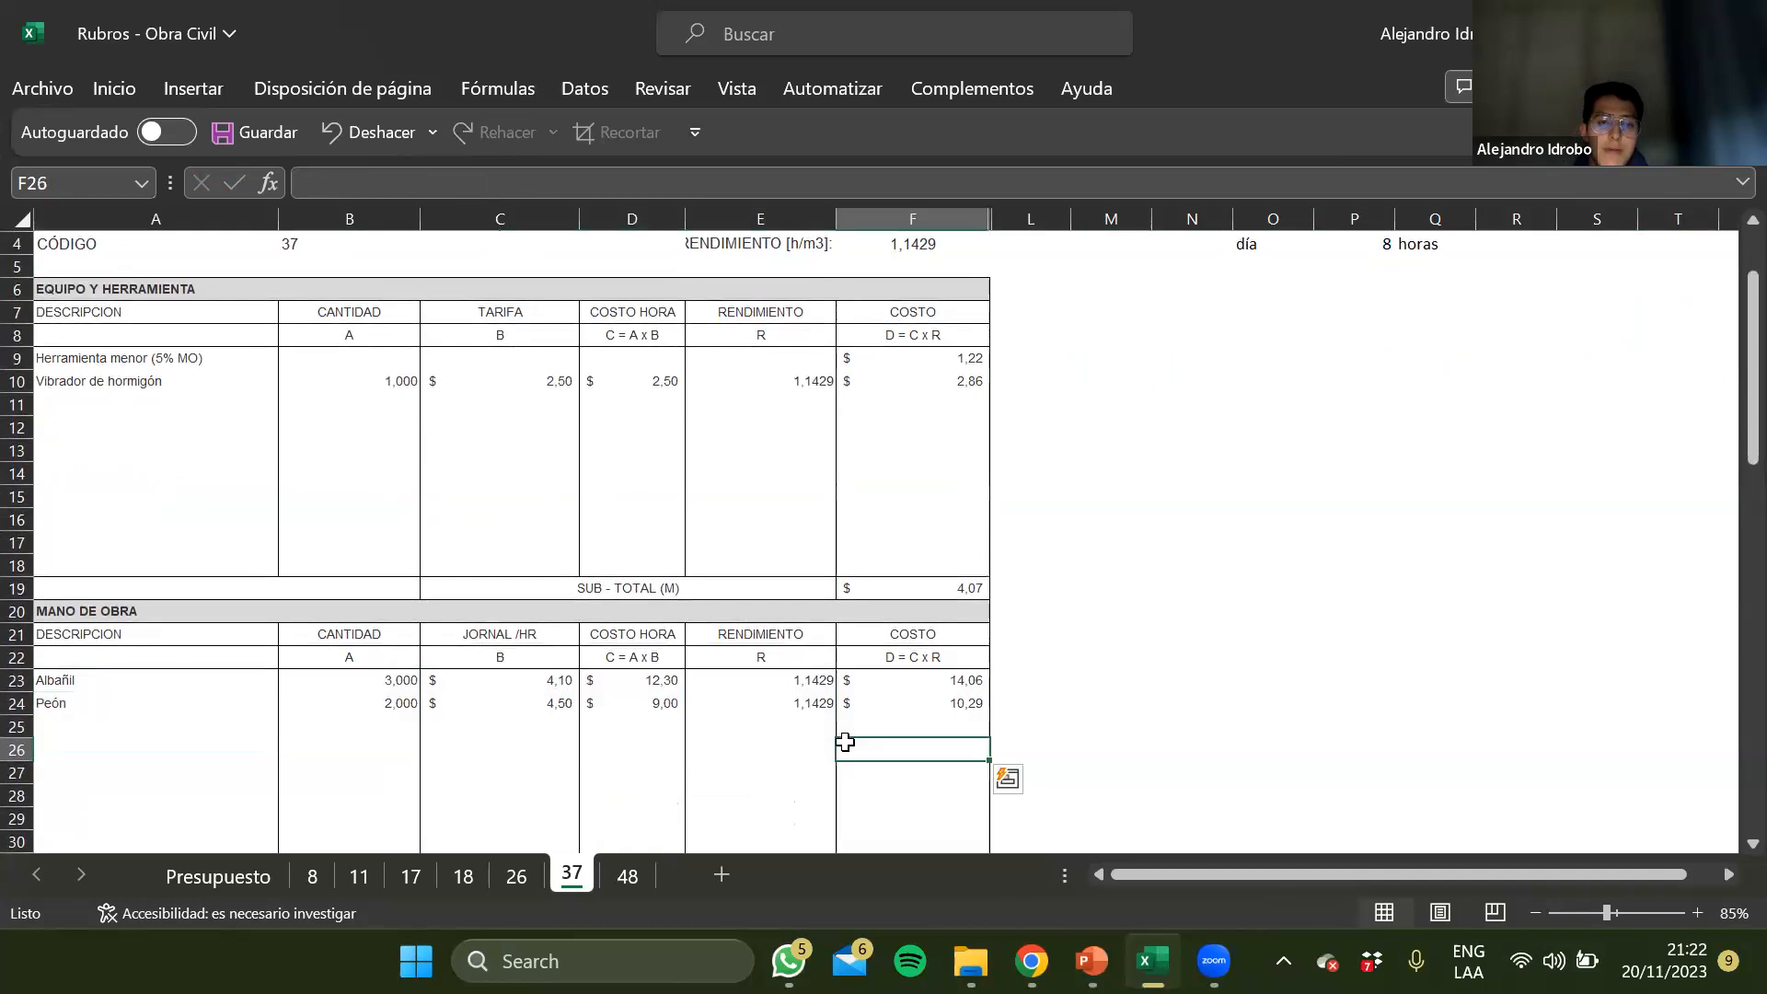
click(793, 748)
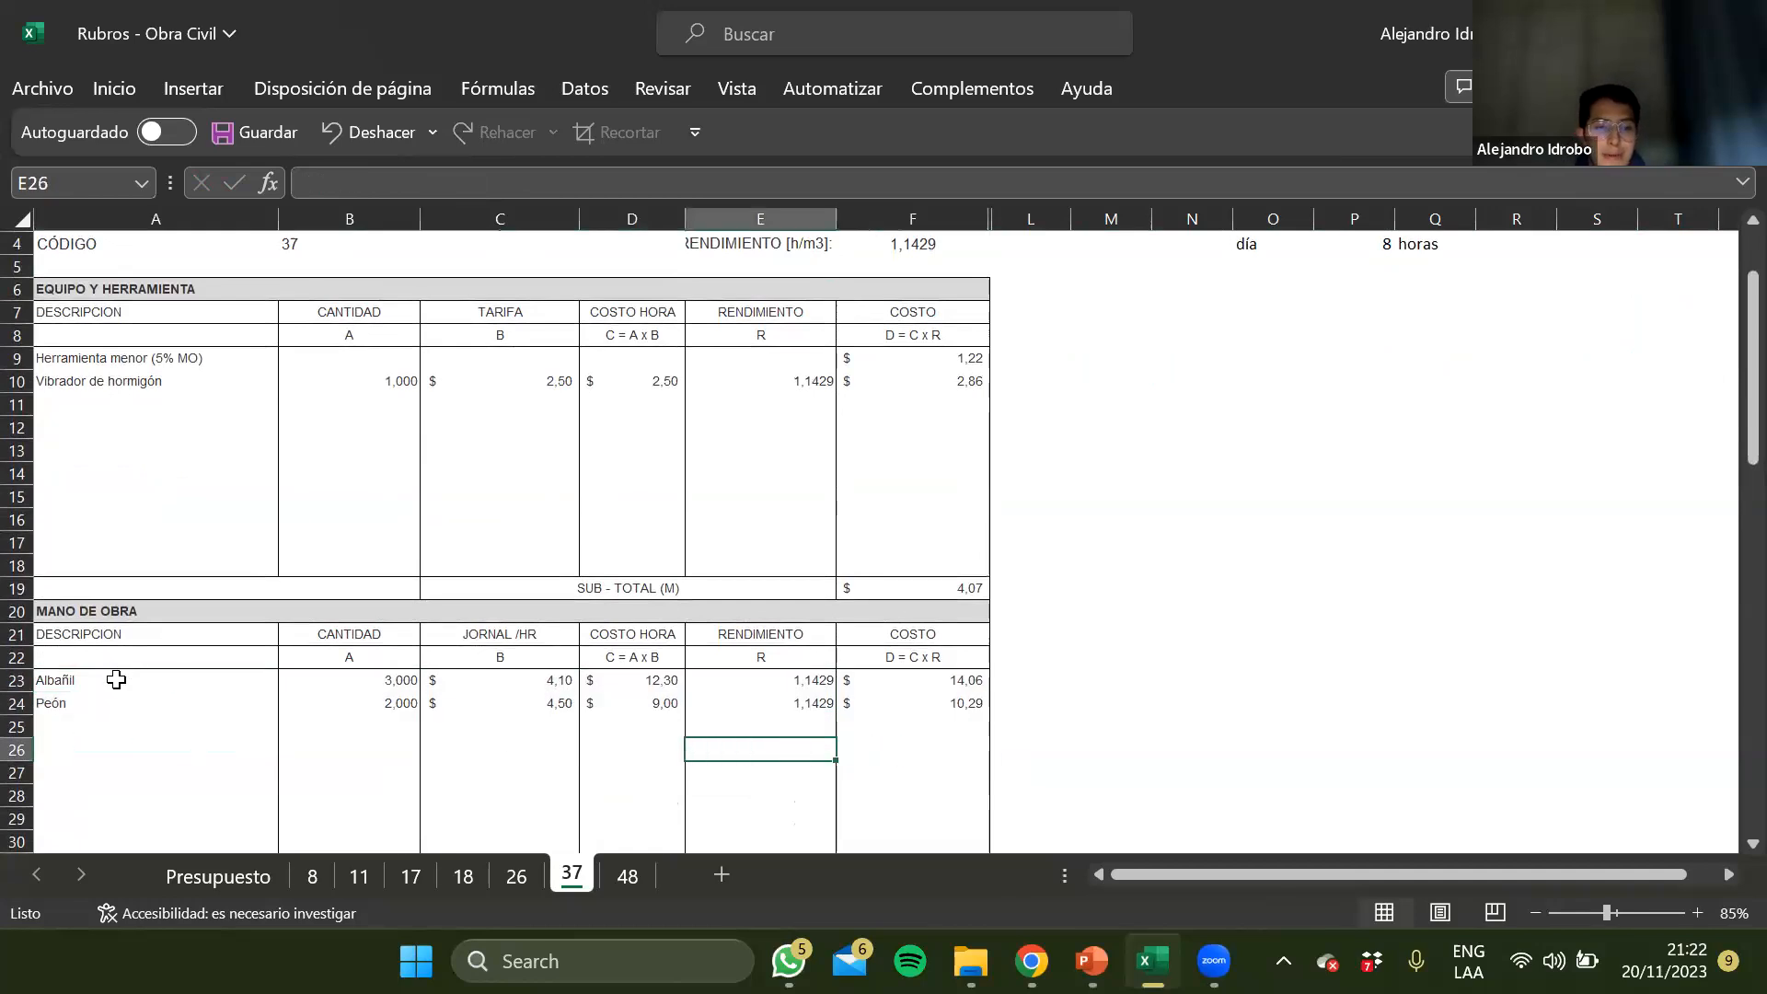
drag(116, 679, 924, 722)
click(535, 702)
key(Up)
text(4)
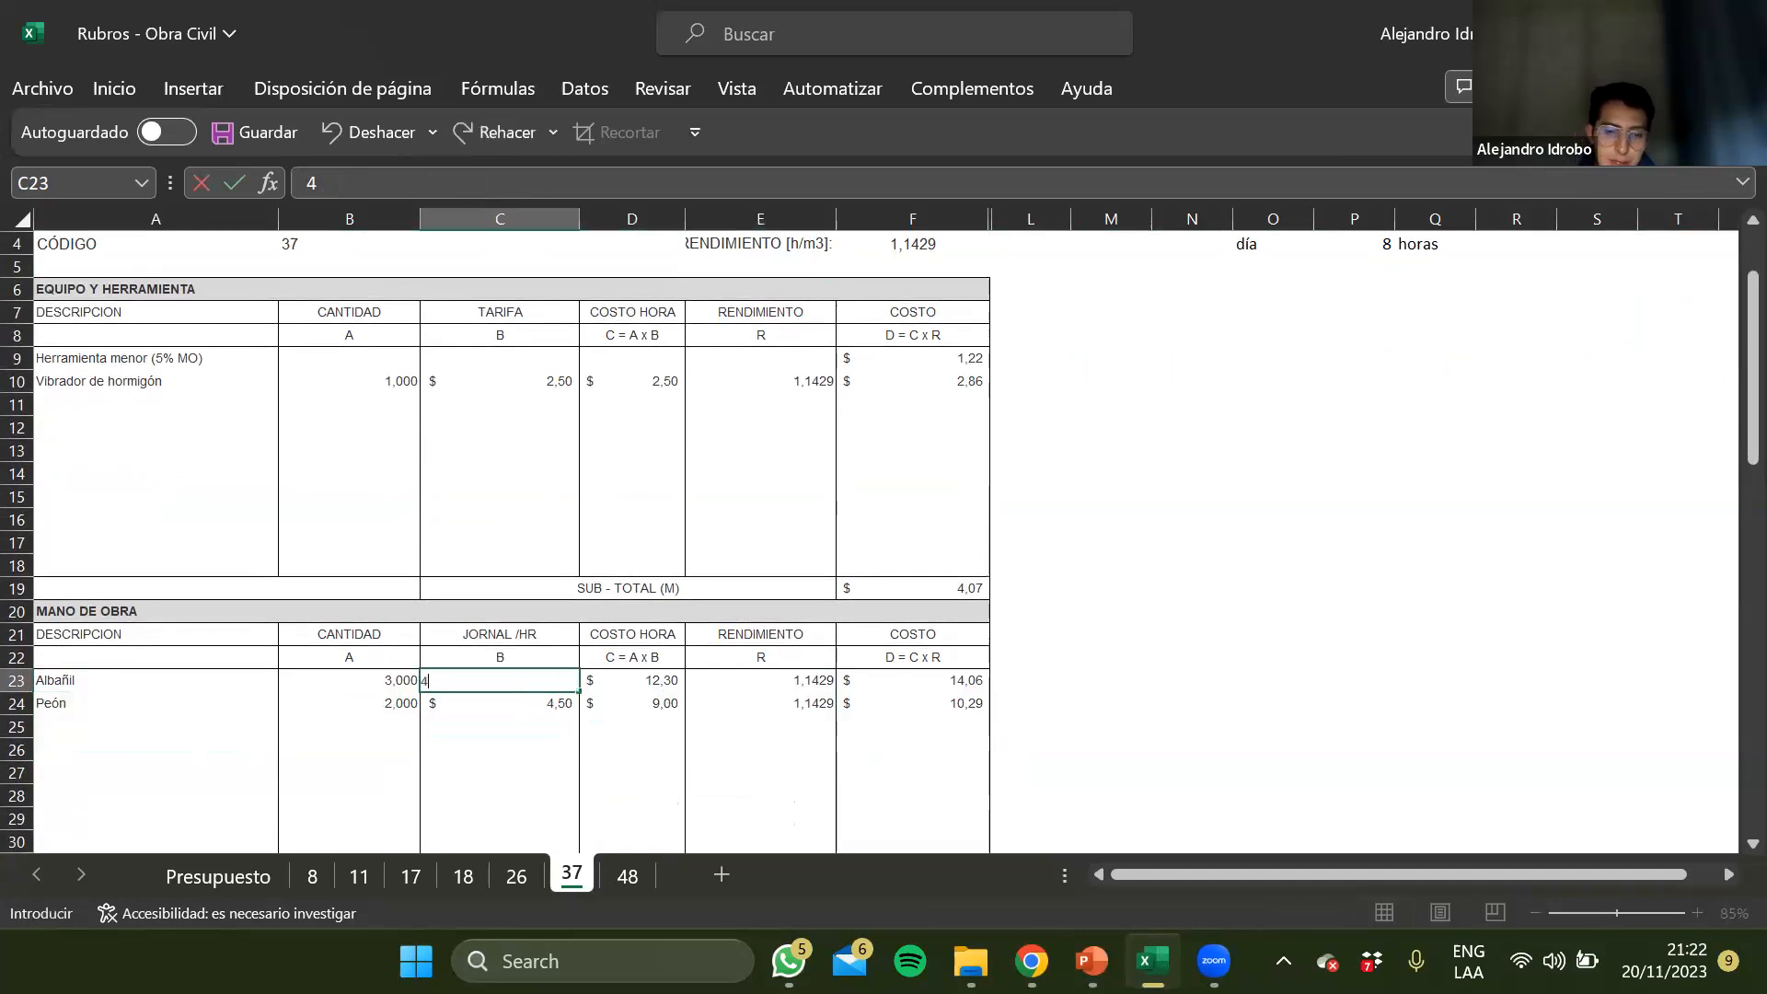
text(,80)
key(Return)
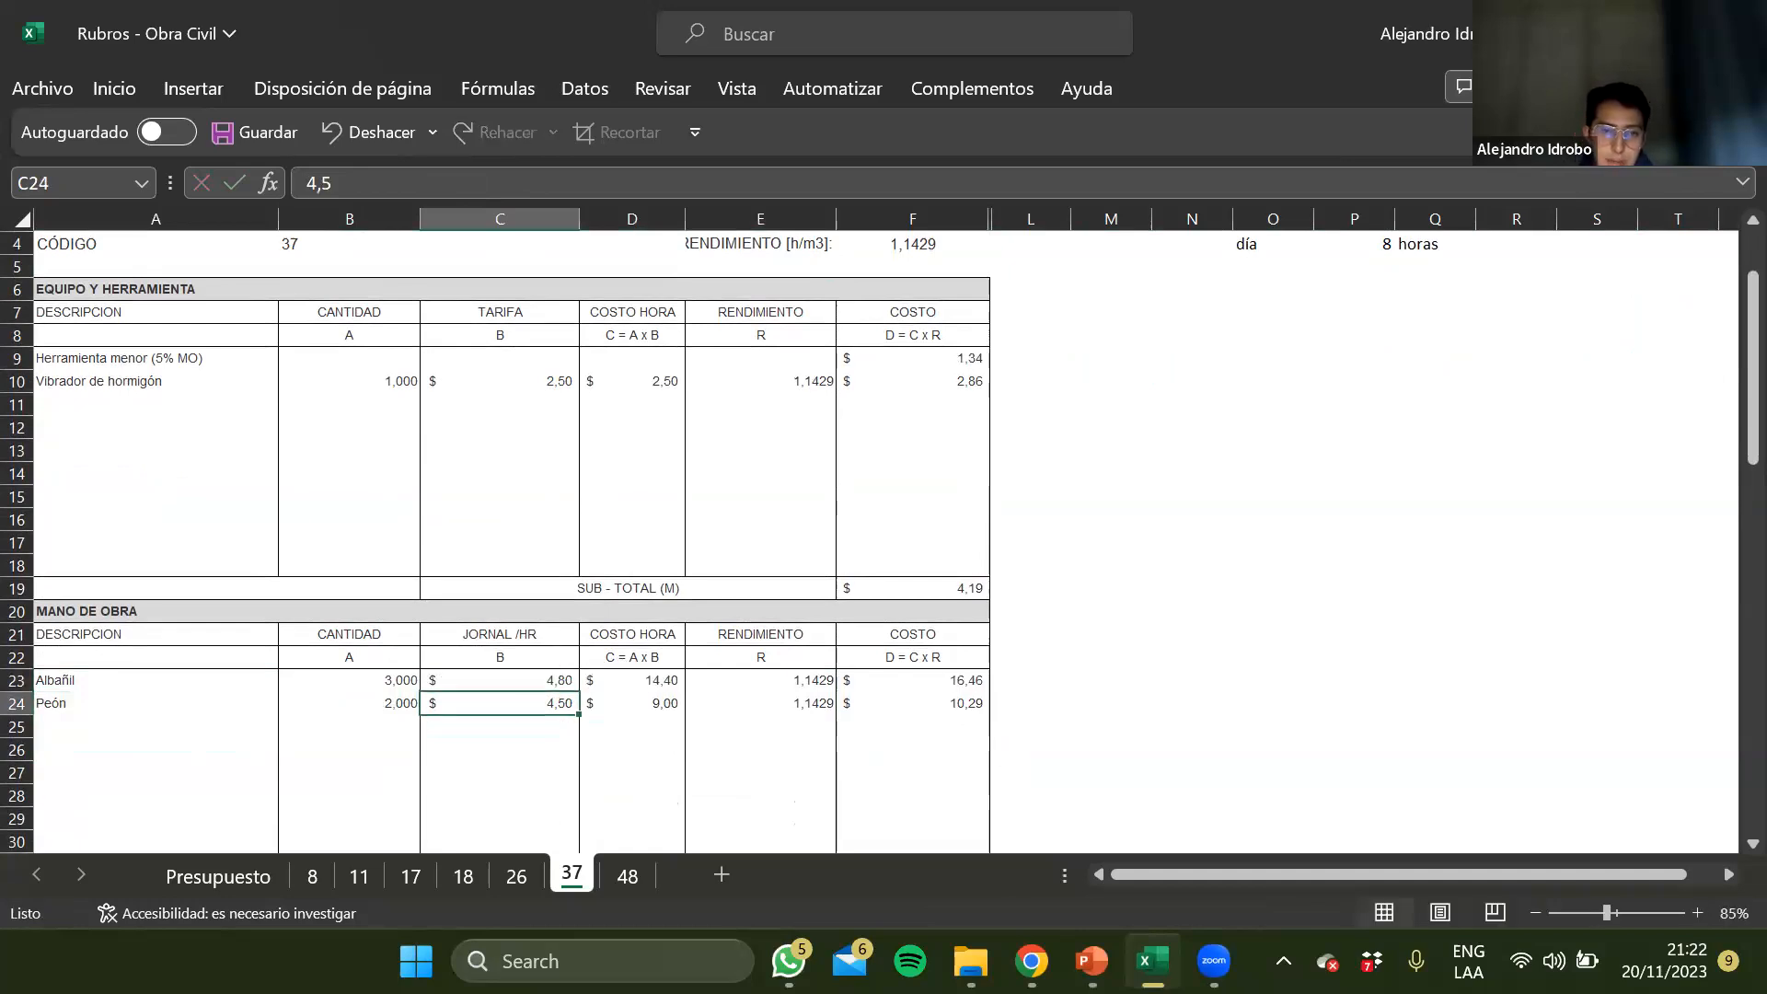
Examine the quantity, hourly wage and hourly cost cells of the Peón row under Mano de obra against the Albañil row on sheet 37
key(Up)
key(Left)
key(Left)
key(Down)
key(Right)
key(Right)
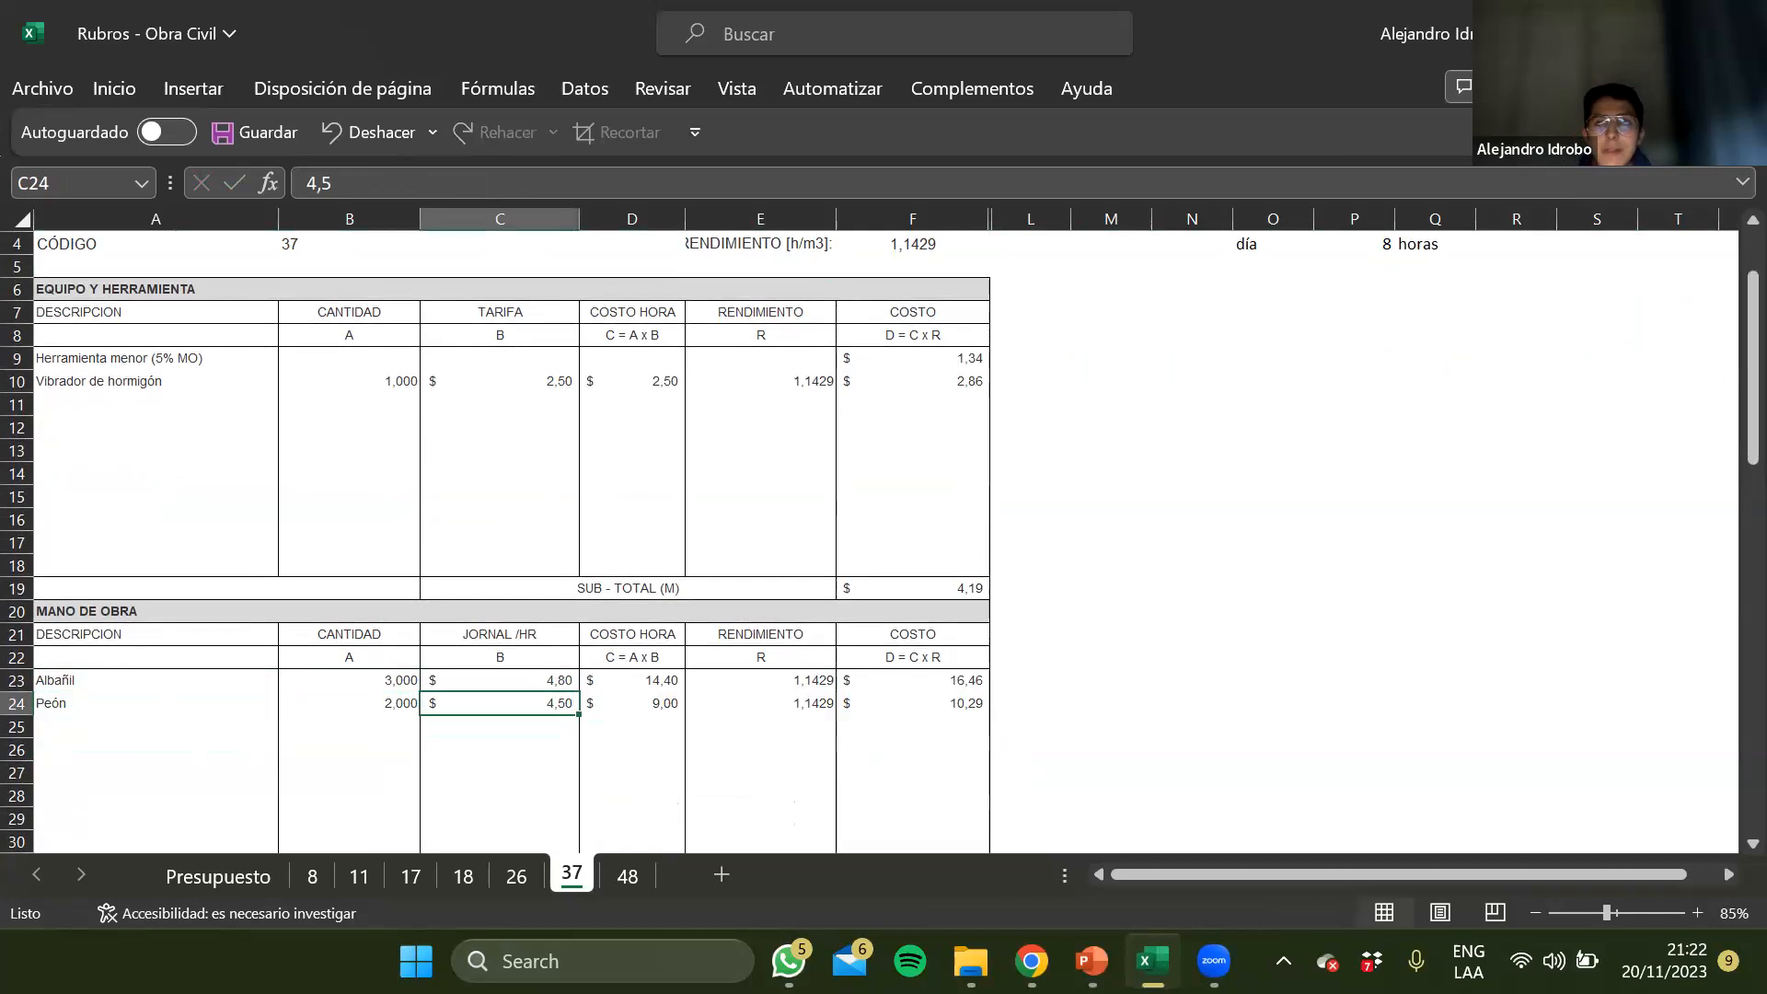
key(Left)
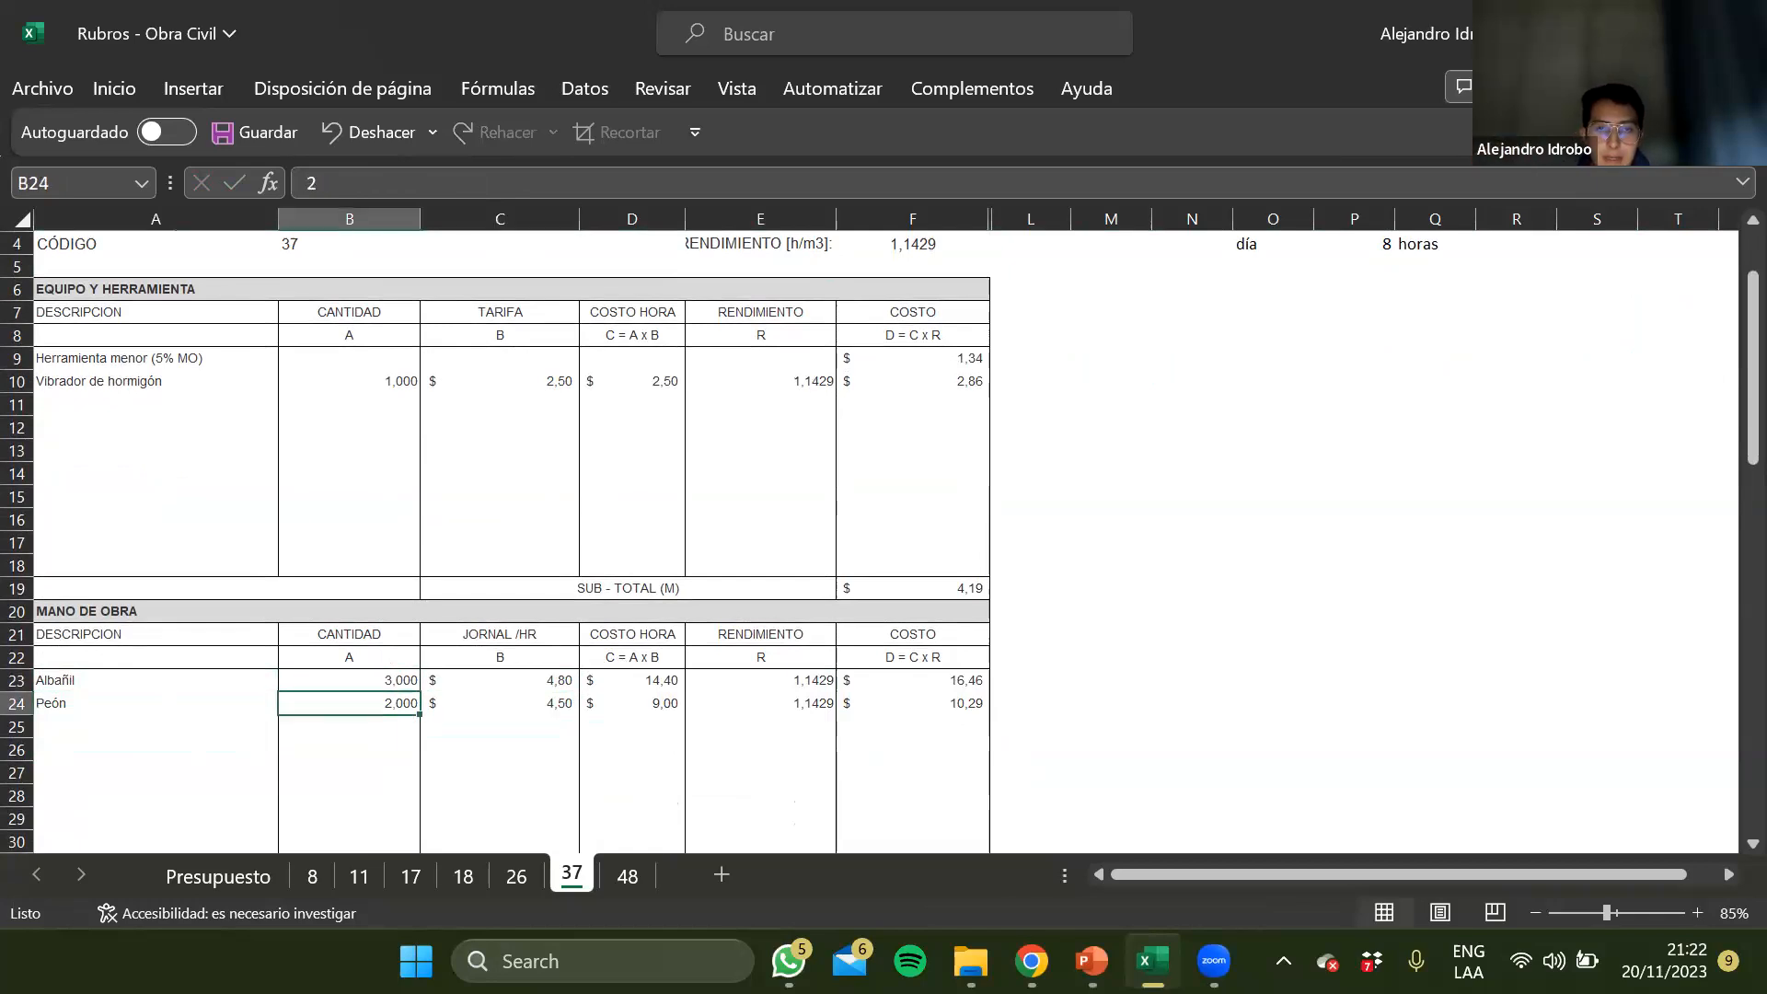
key(Left)
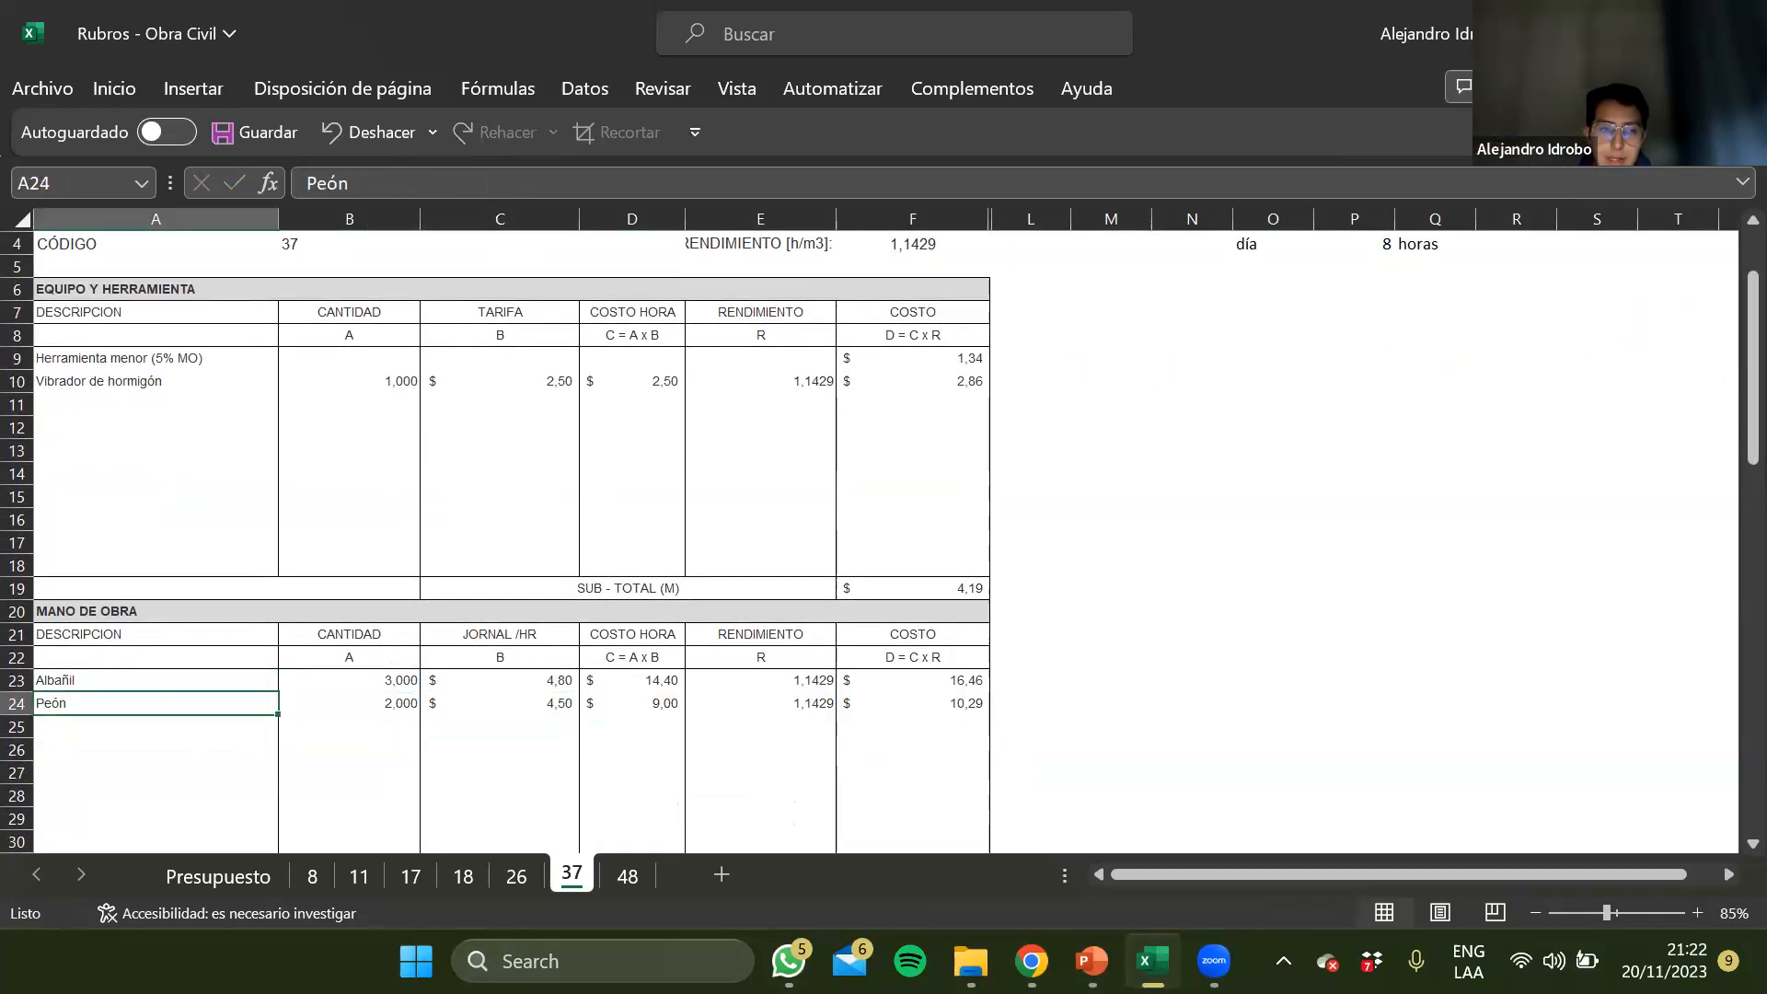
key(Up)
key(Down)
key(Right)
key(Right)
key(Left)
key(Left)
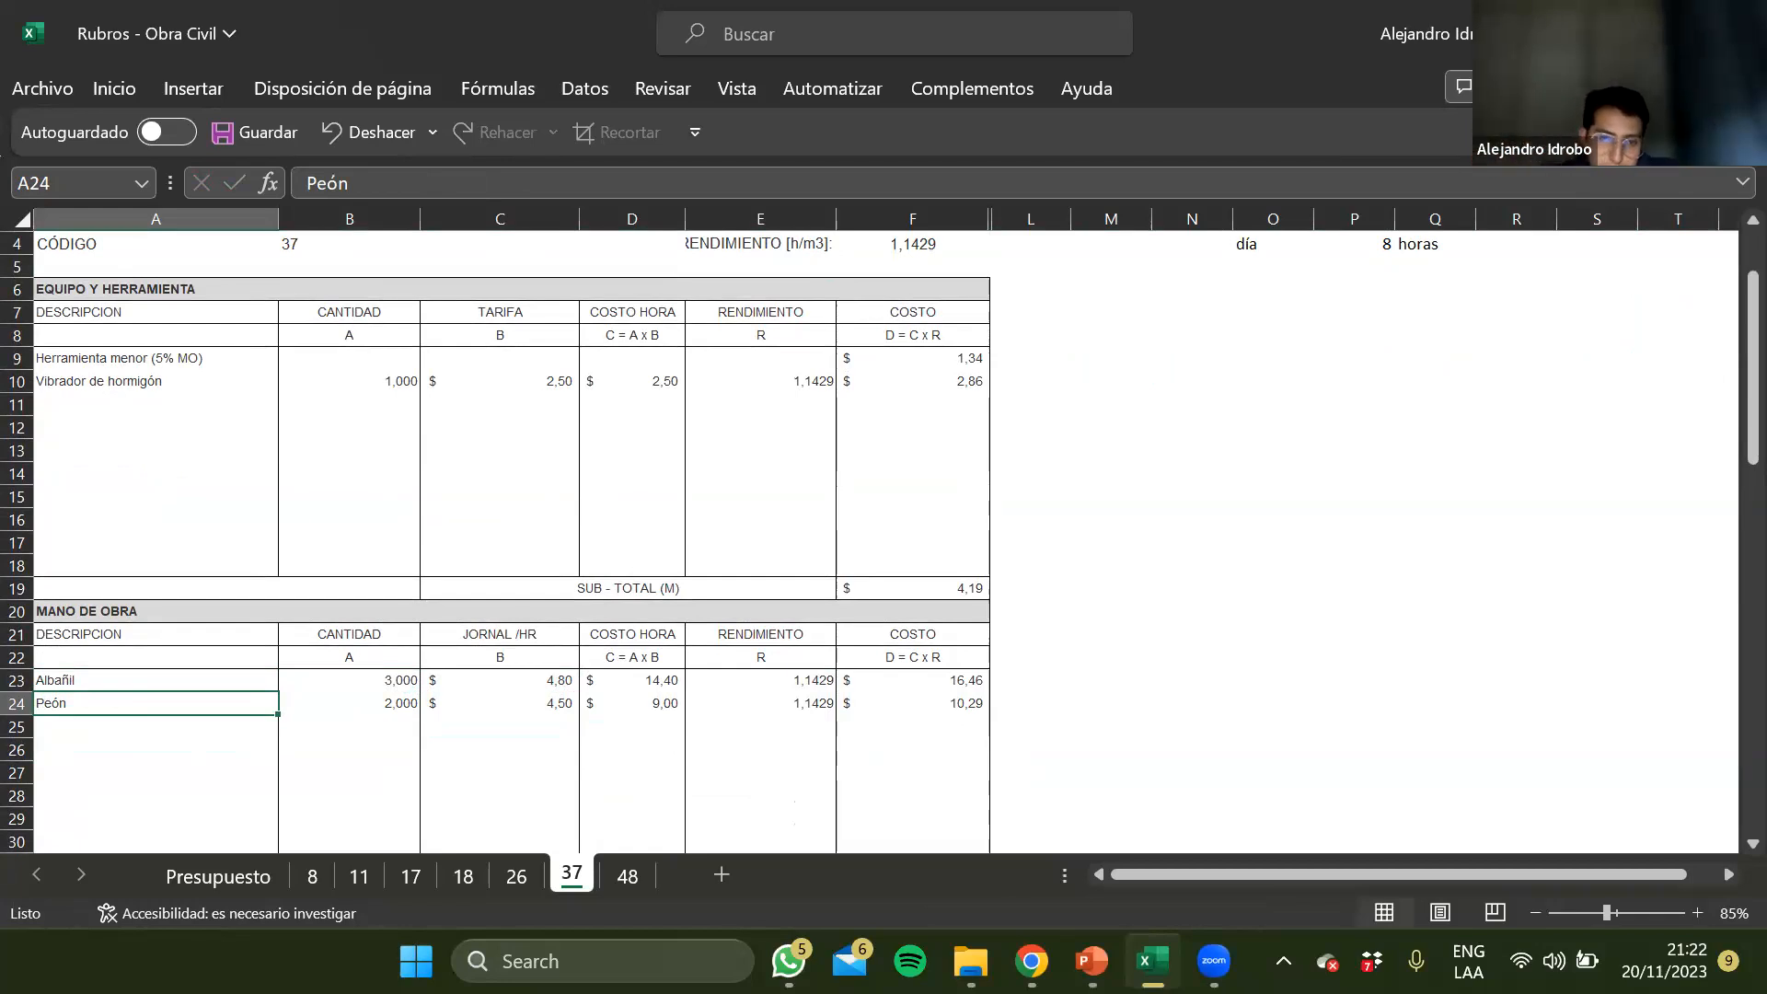
key(Right)
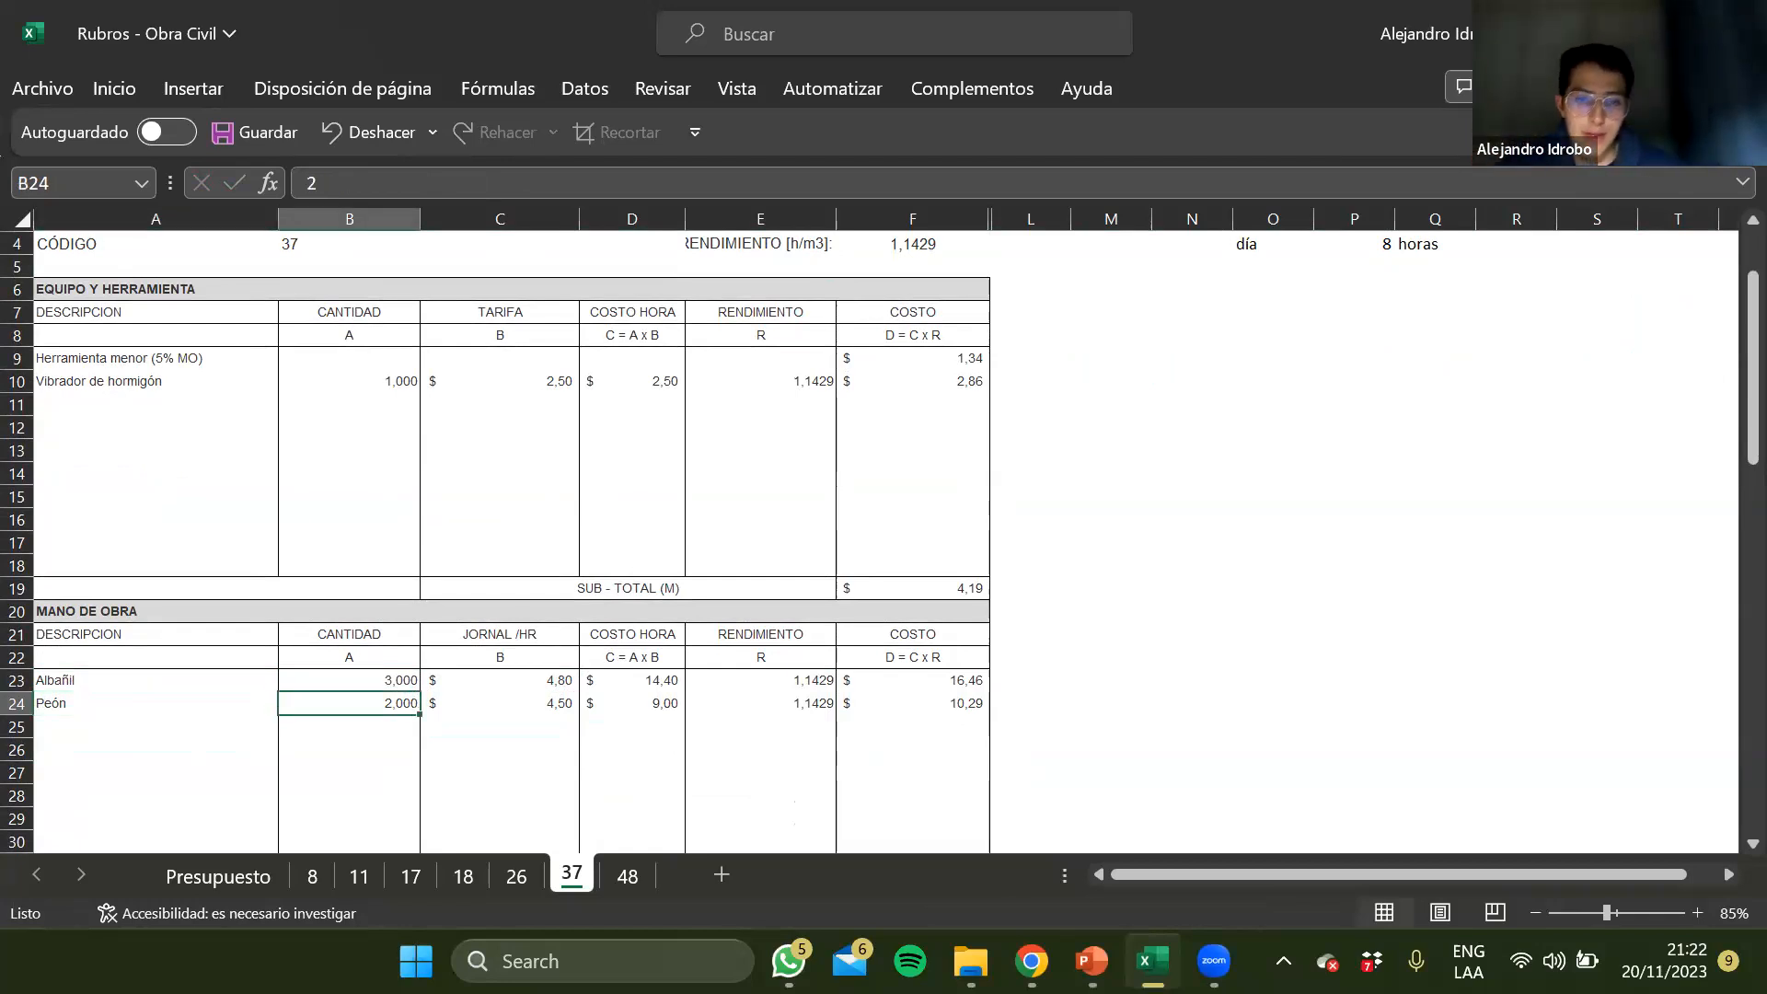
key(Right)
key(Right)
Extend the concrete description under Materiales on sheet 37 to "Hormigón - Inc. plastificante e inhibidor a la corrosión"
scroll(566, 760, down, 9)
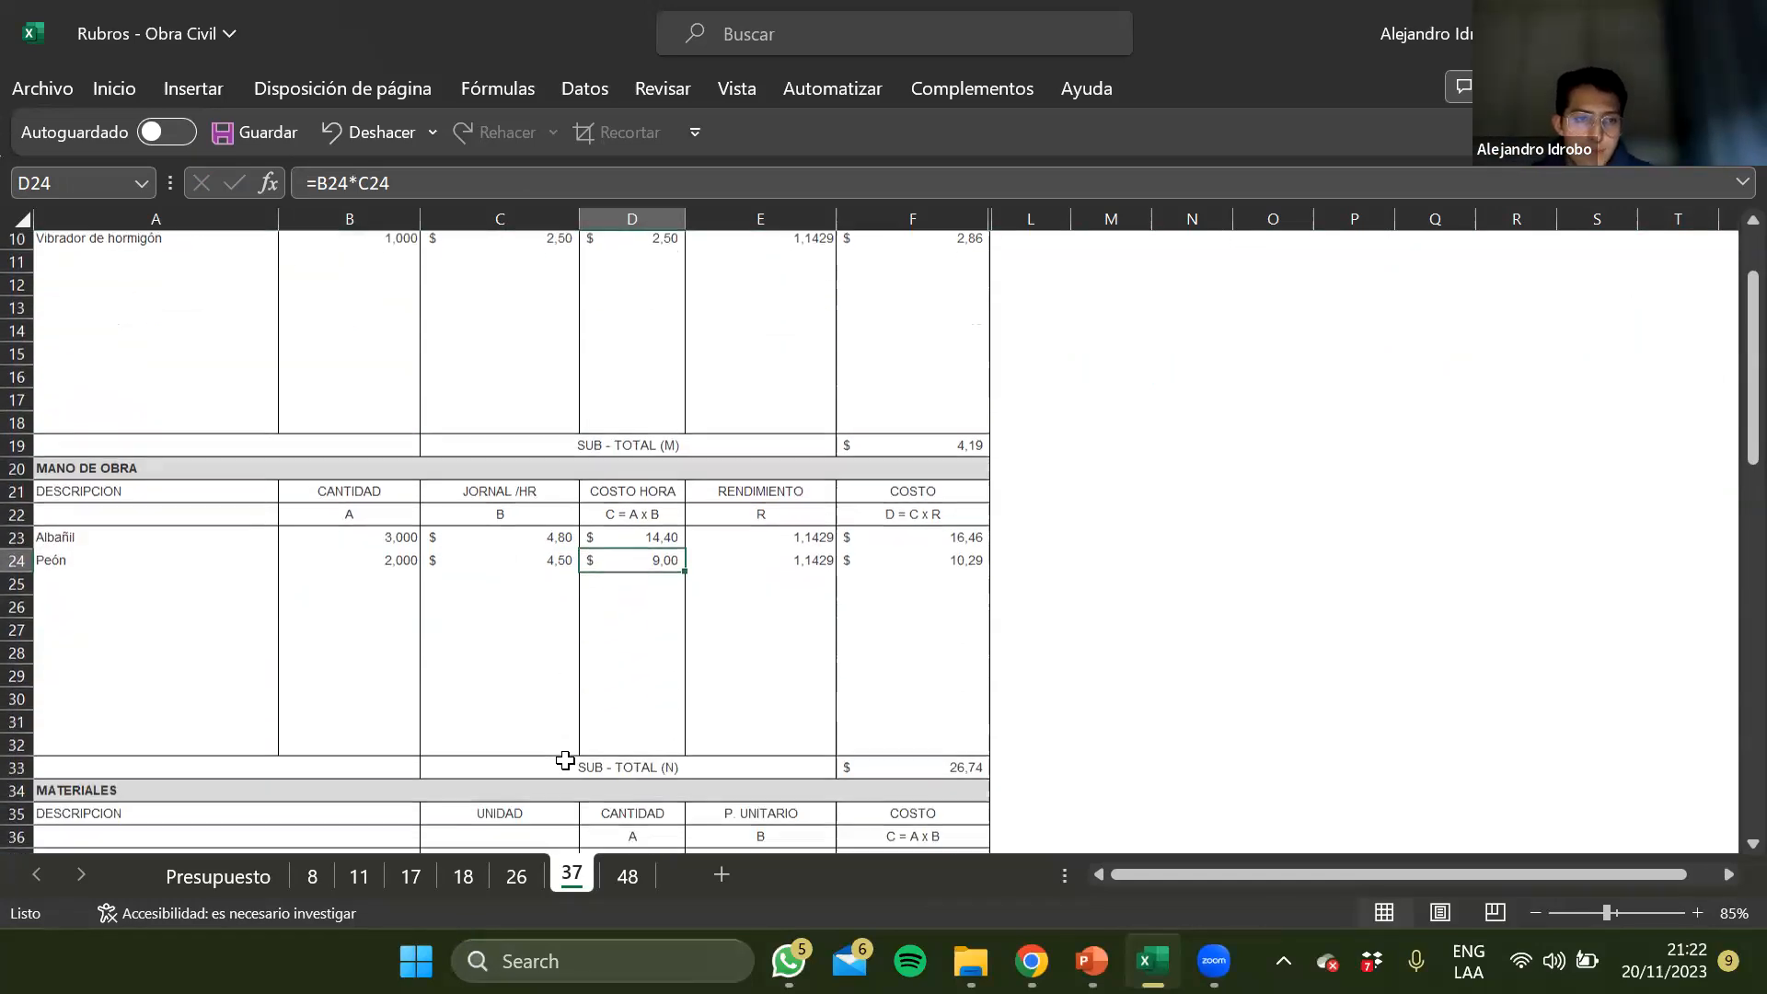
click(144, 409)
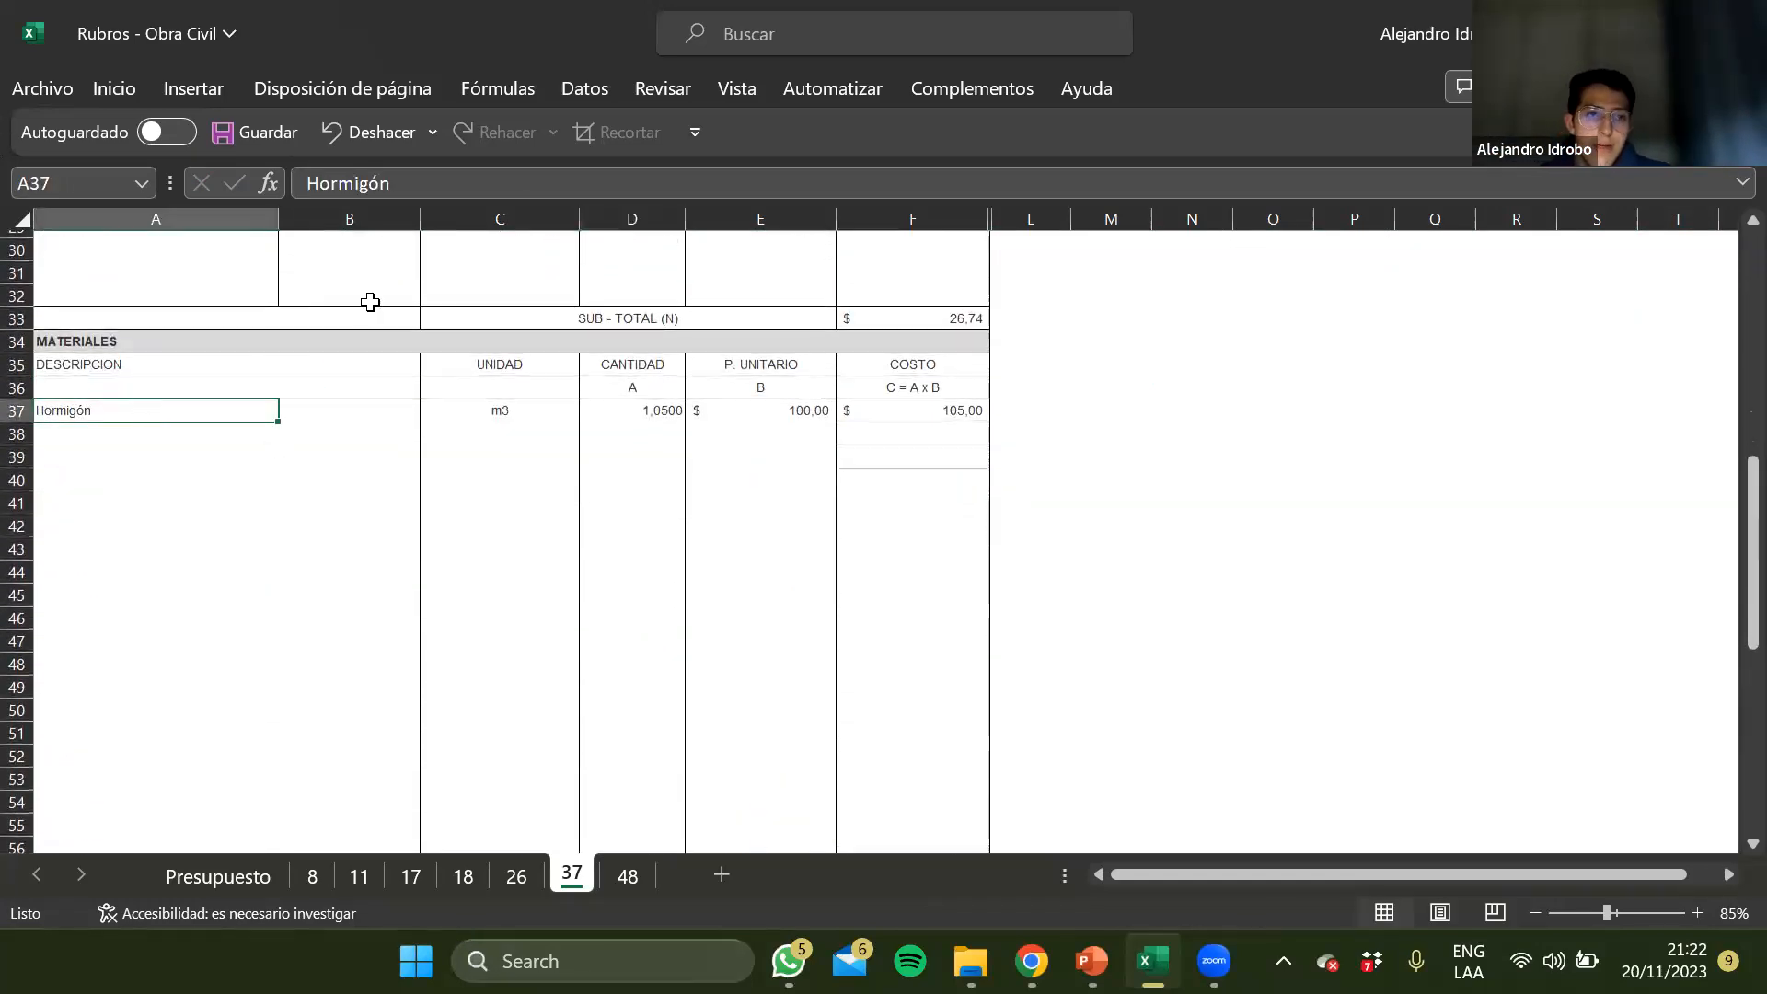
click(450, 182)
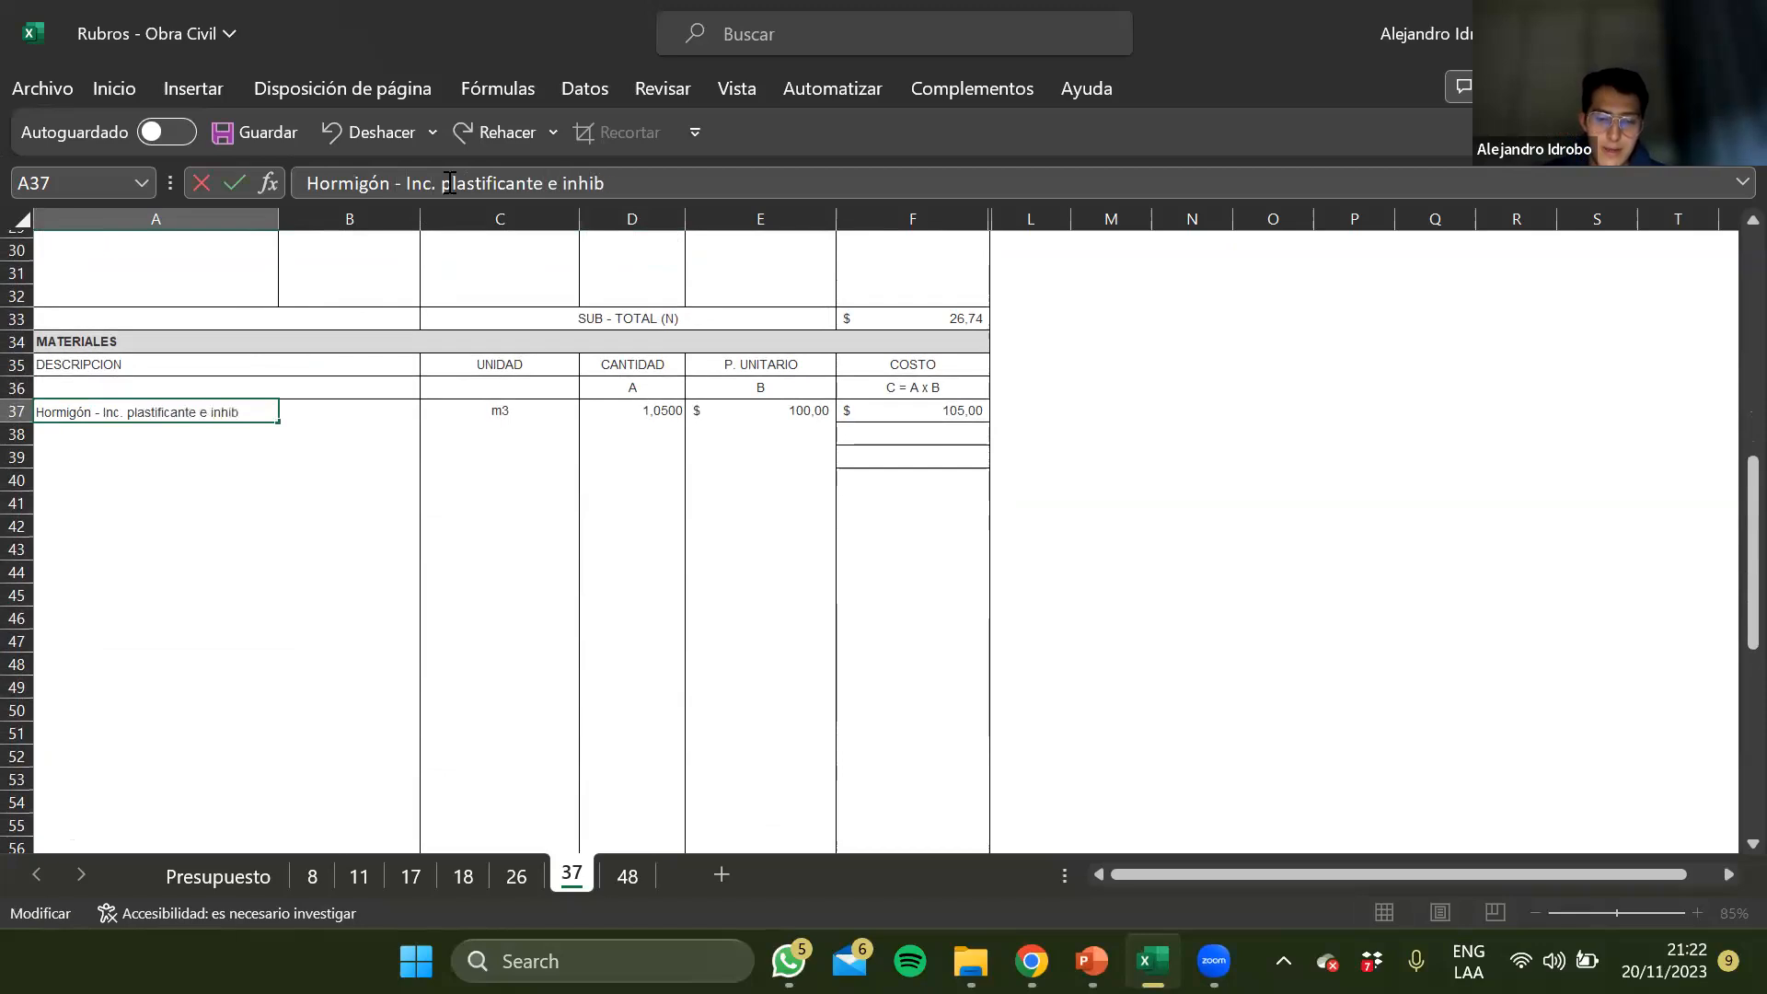
text(a la corrosión)
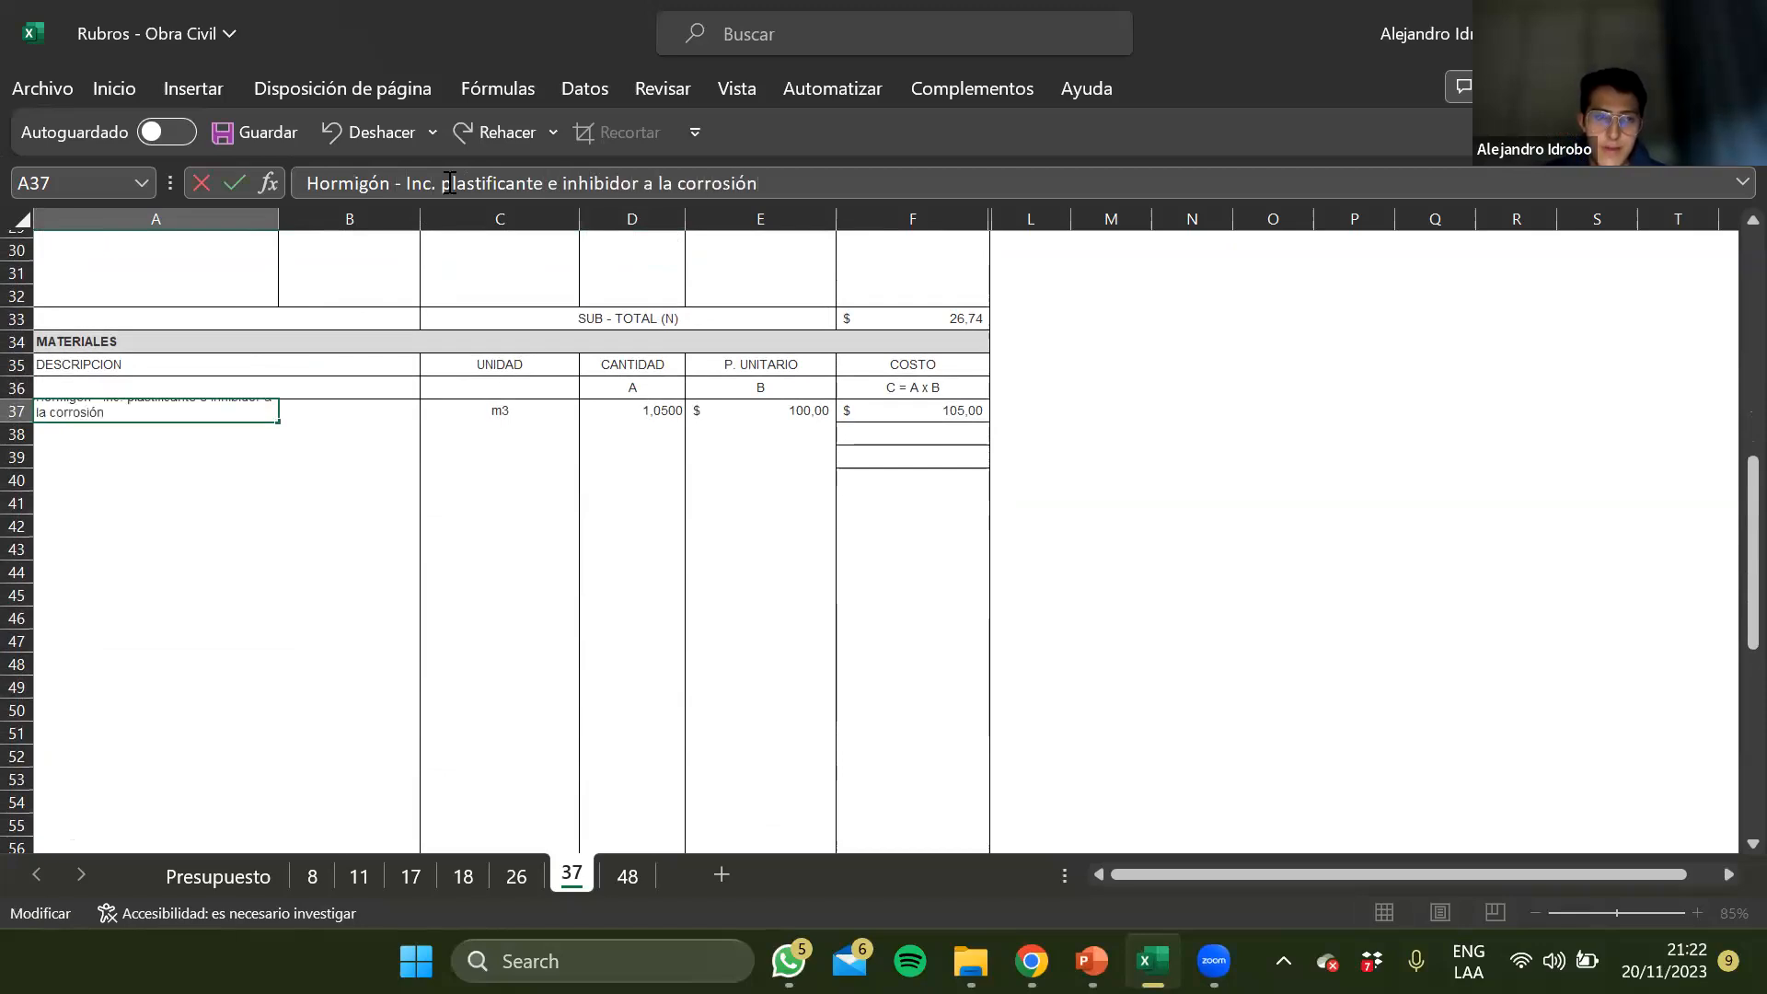
key(ctrl+Return)
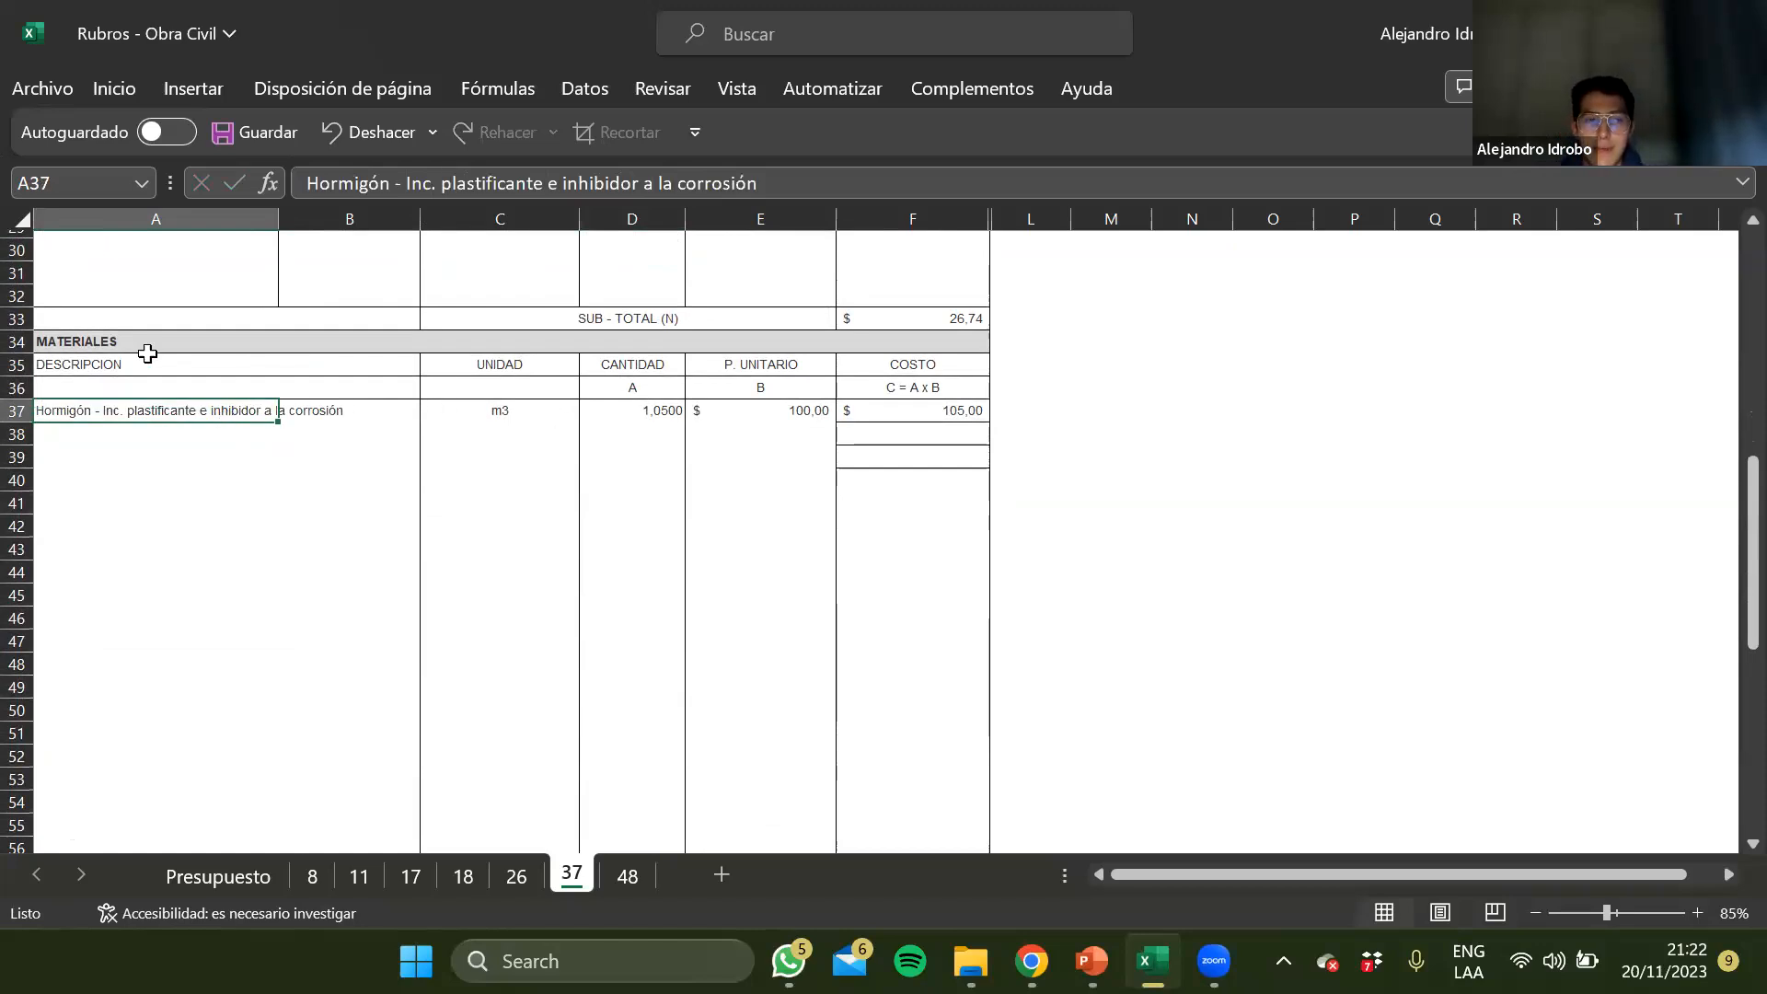
Reword the material description in A37 as "Hormigón f'c=240 - incluye plasticante e inhibidor a la corrosión"
drag(390, 183, 494, 183)
text(f'c=2)
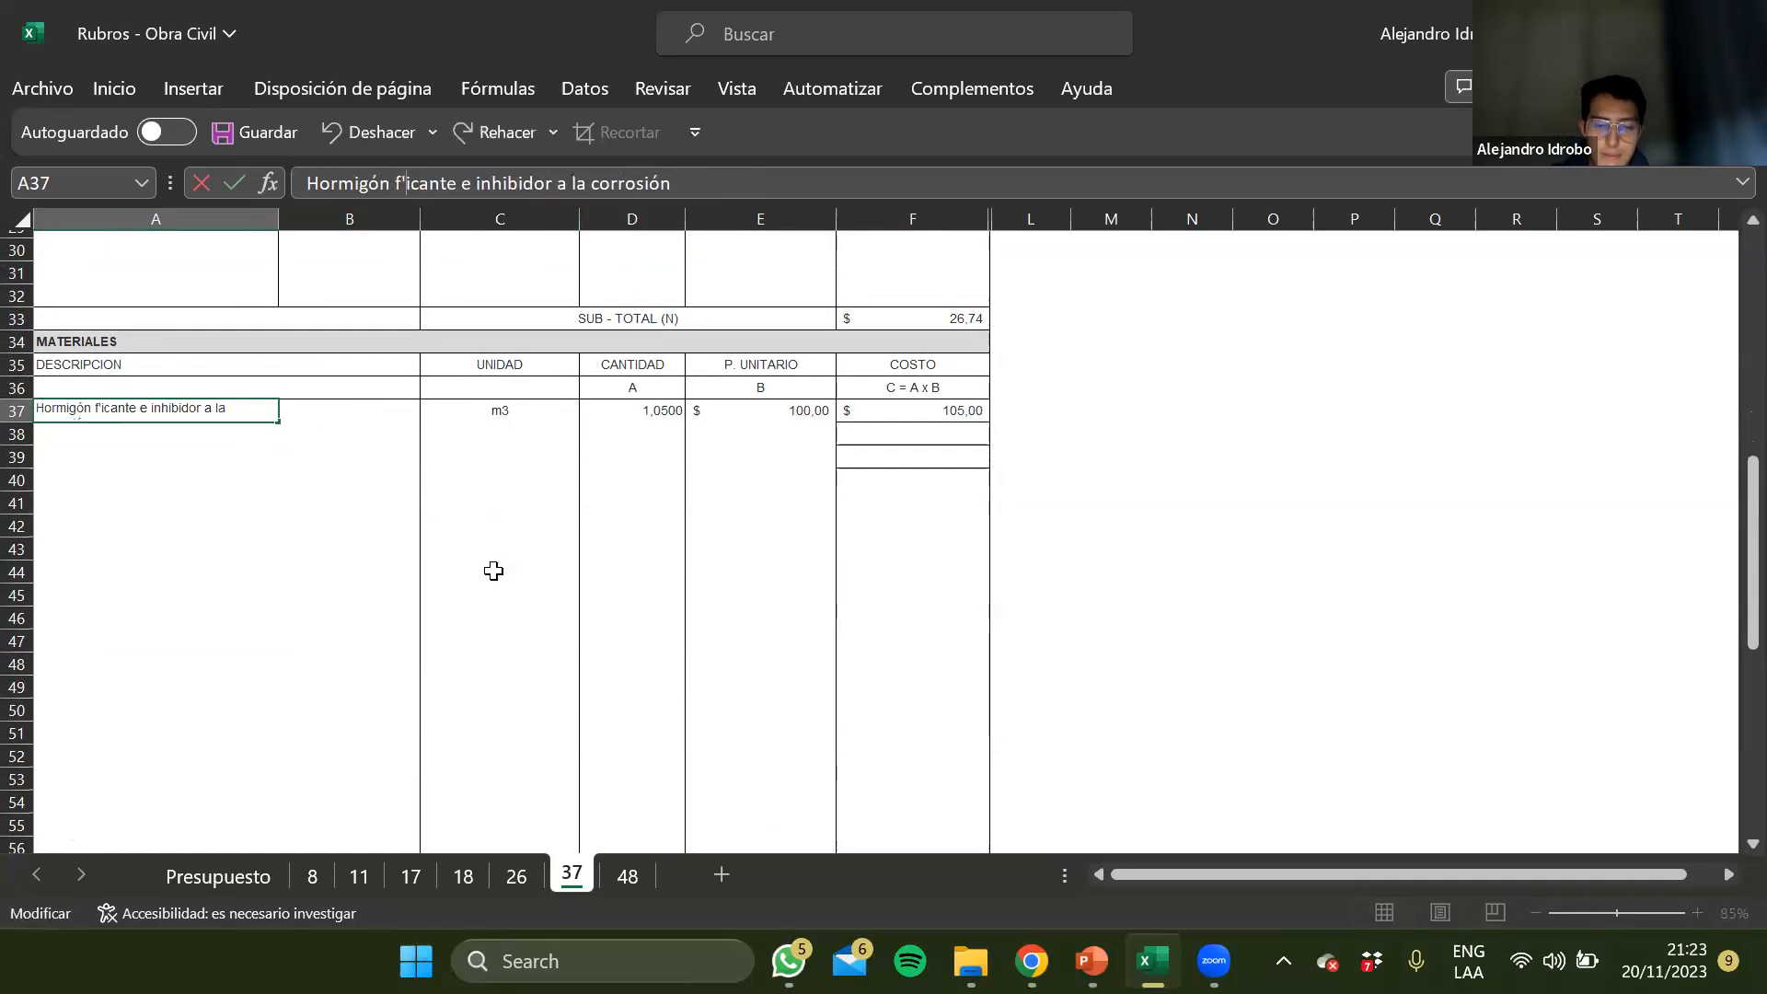
text(40)
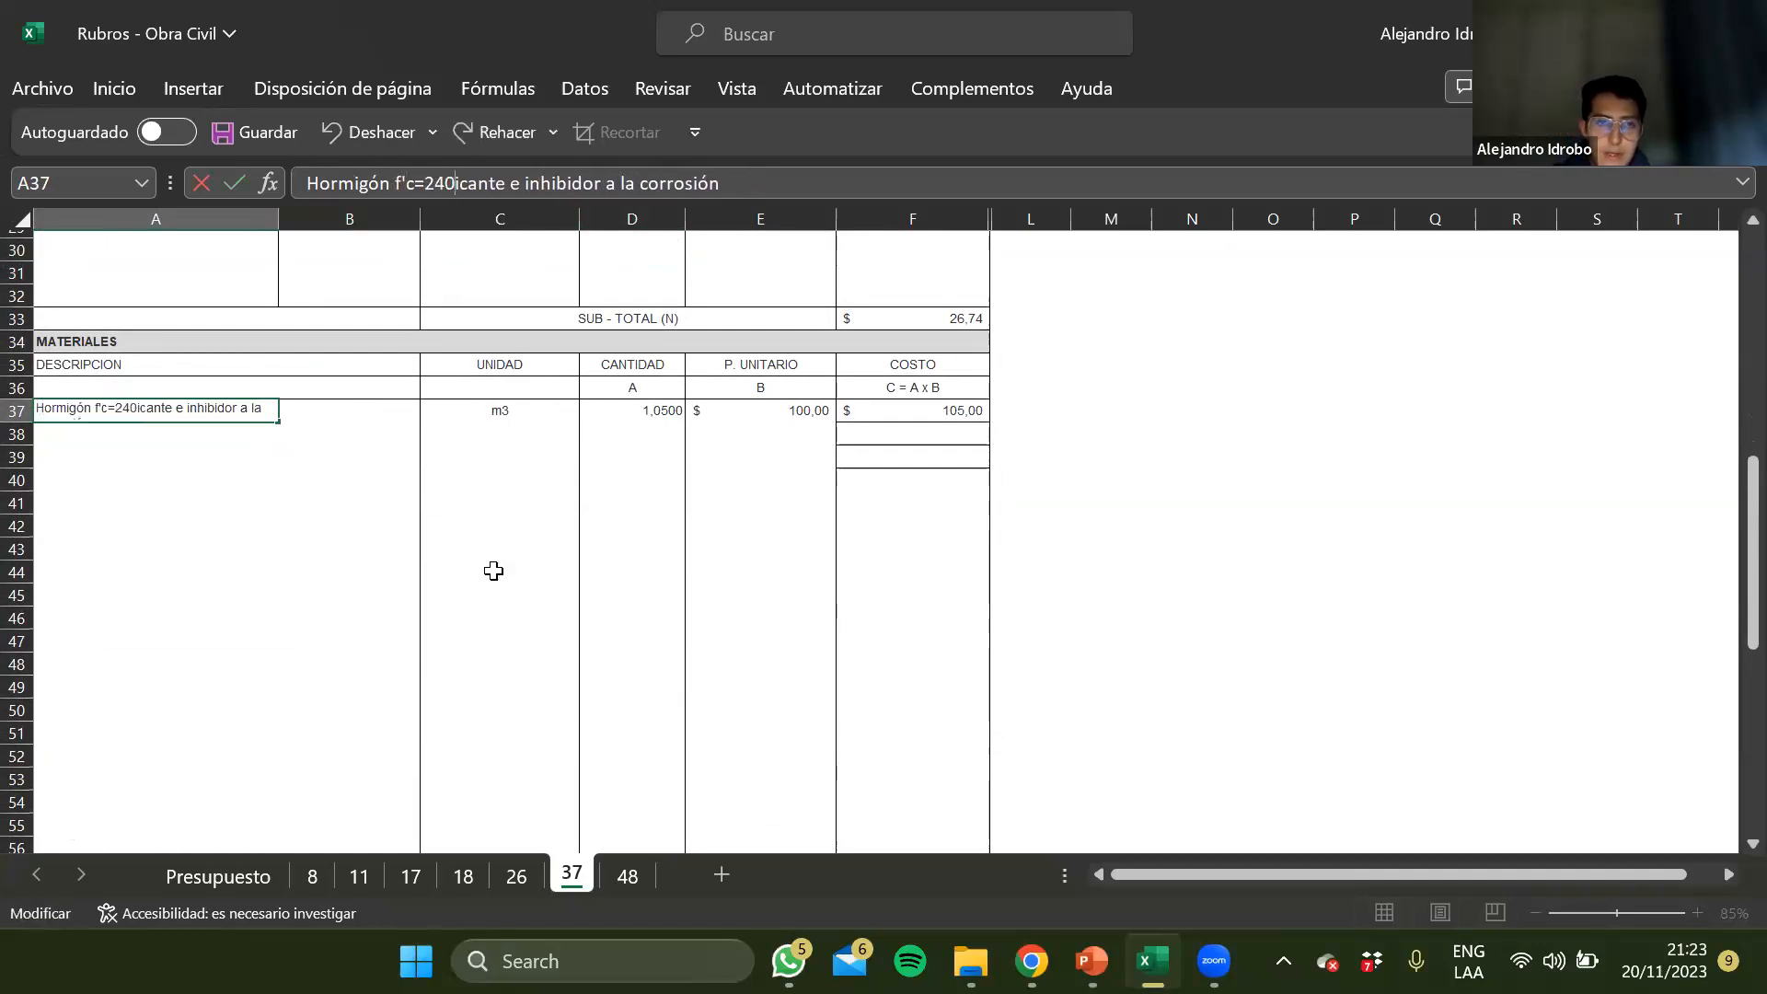
text( - )
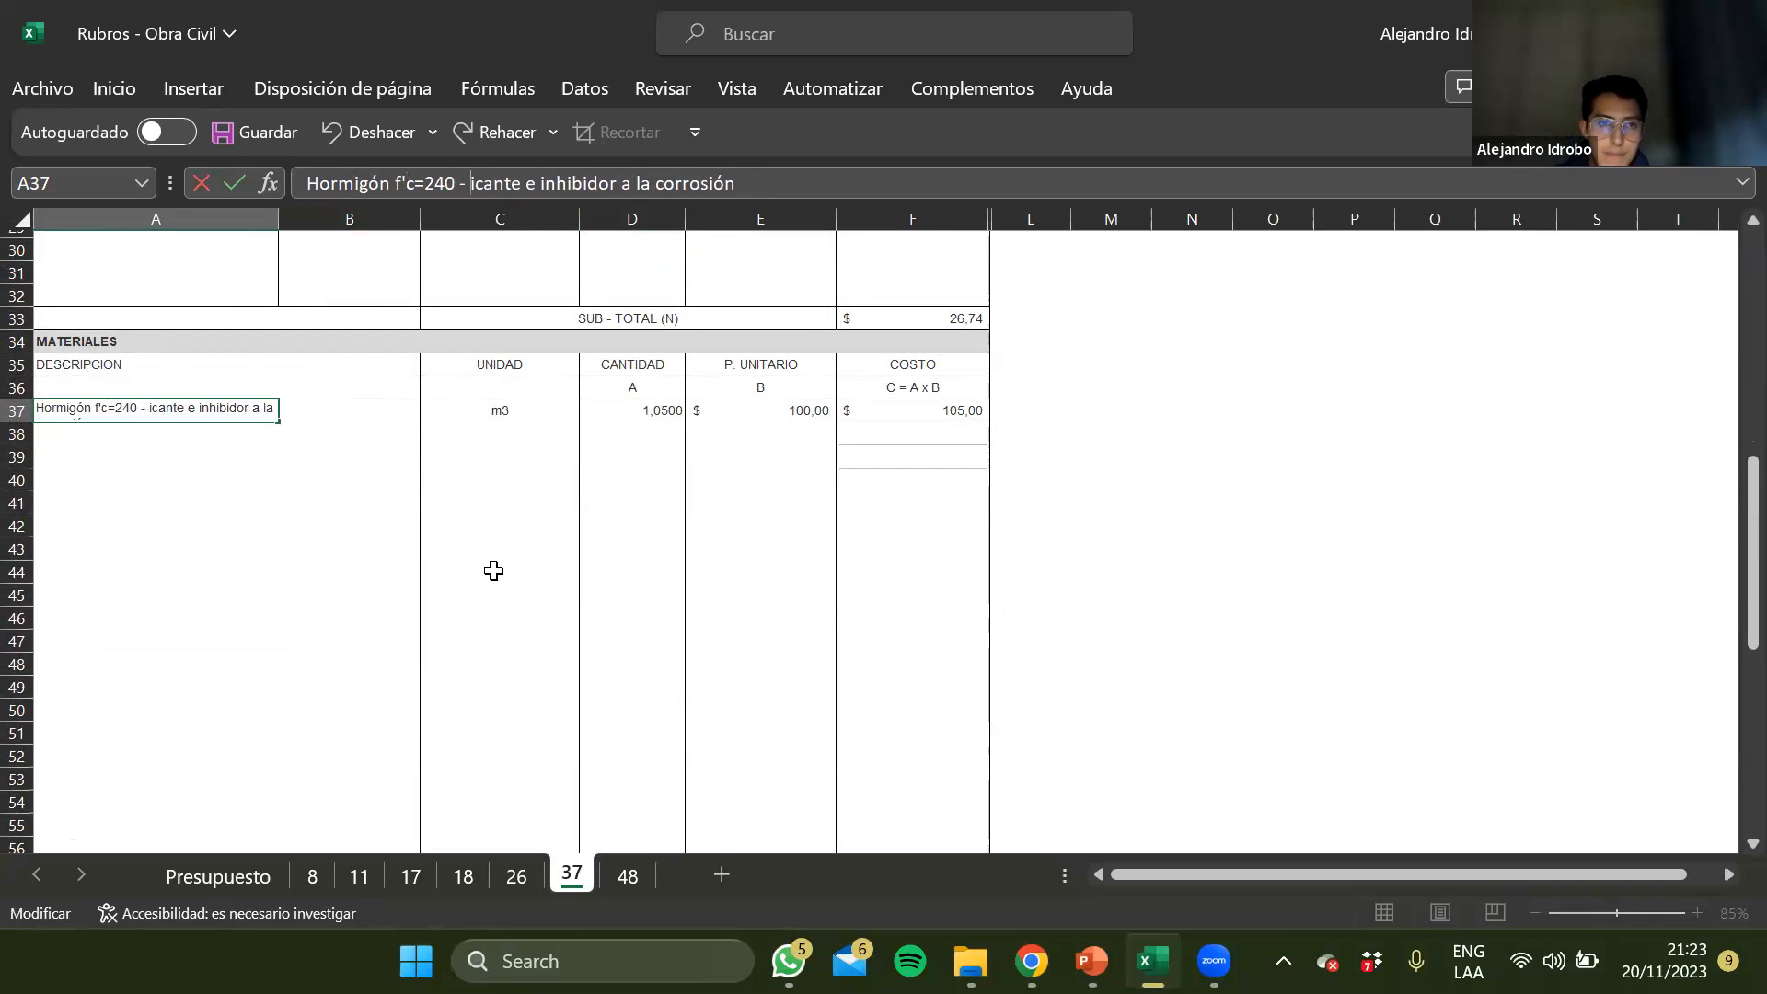
text(incluye p)
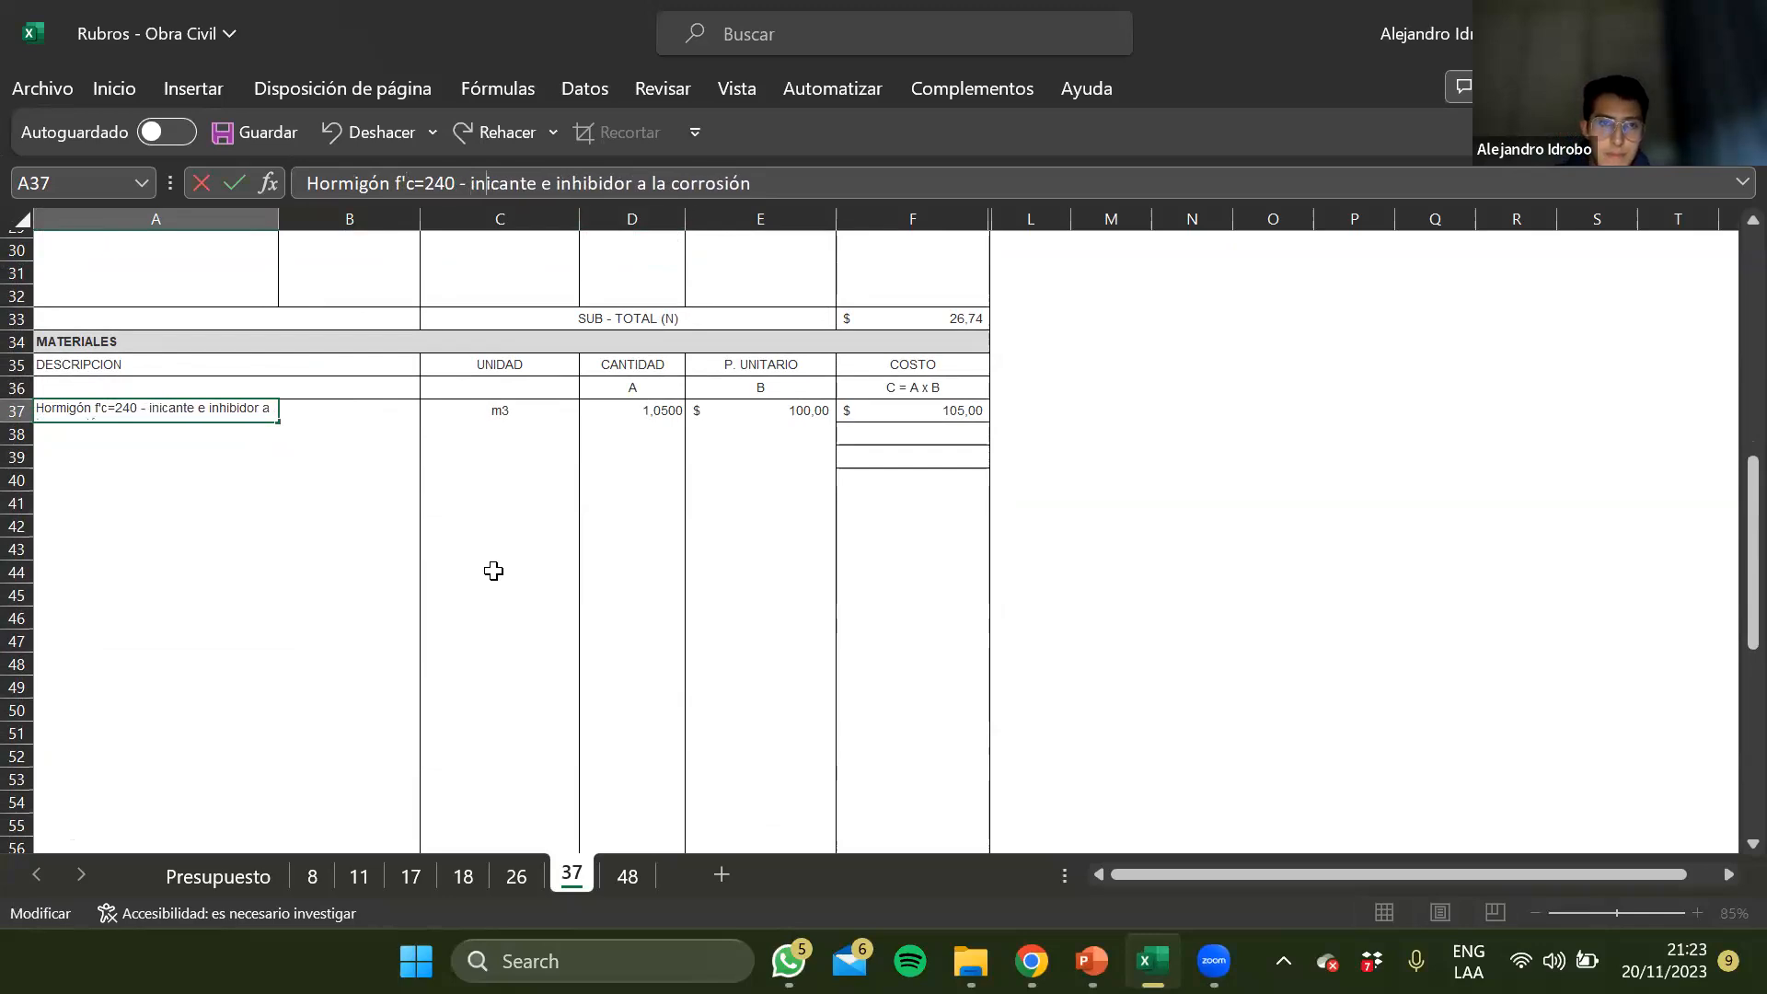
text(last)
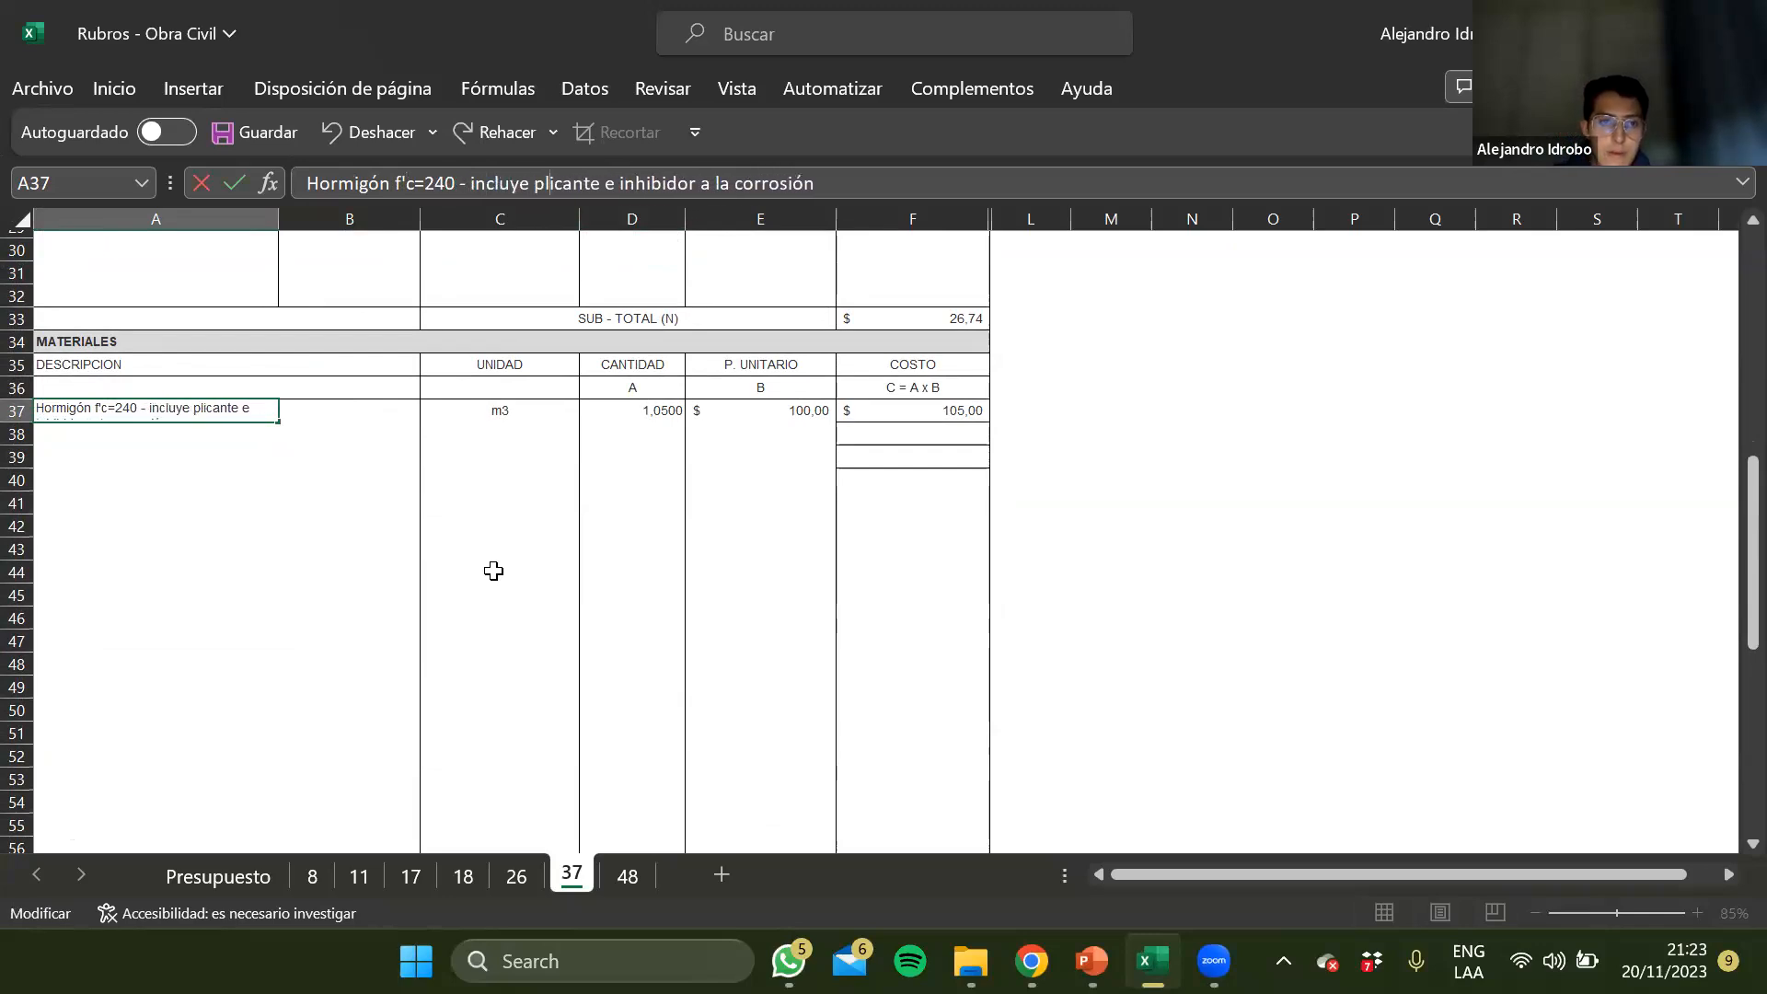
key(Return)
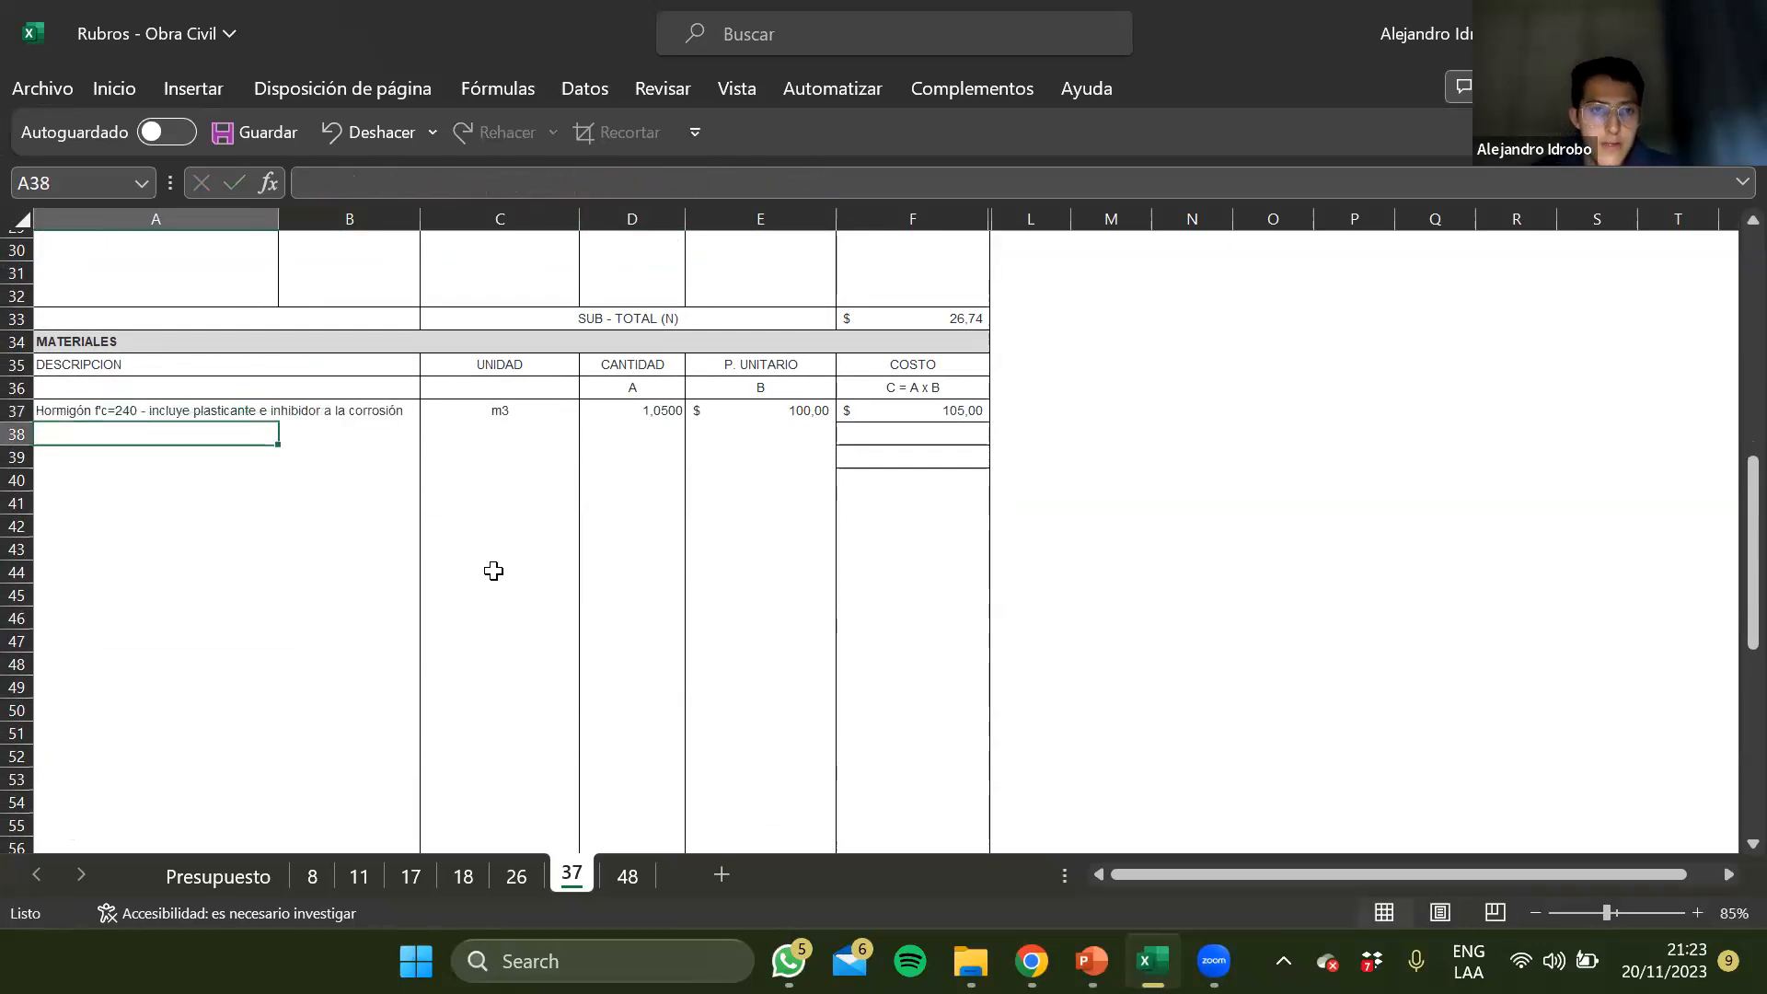
Examine the concrete material's unit and quantity on sheet 37 and compare its description with the rubro in the header
key(Up)
key(Right)
key(Right)
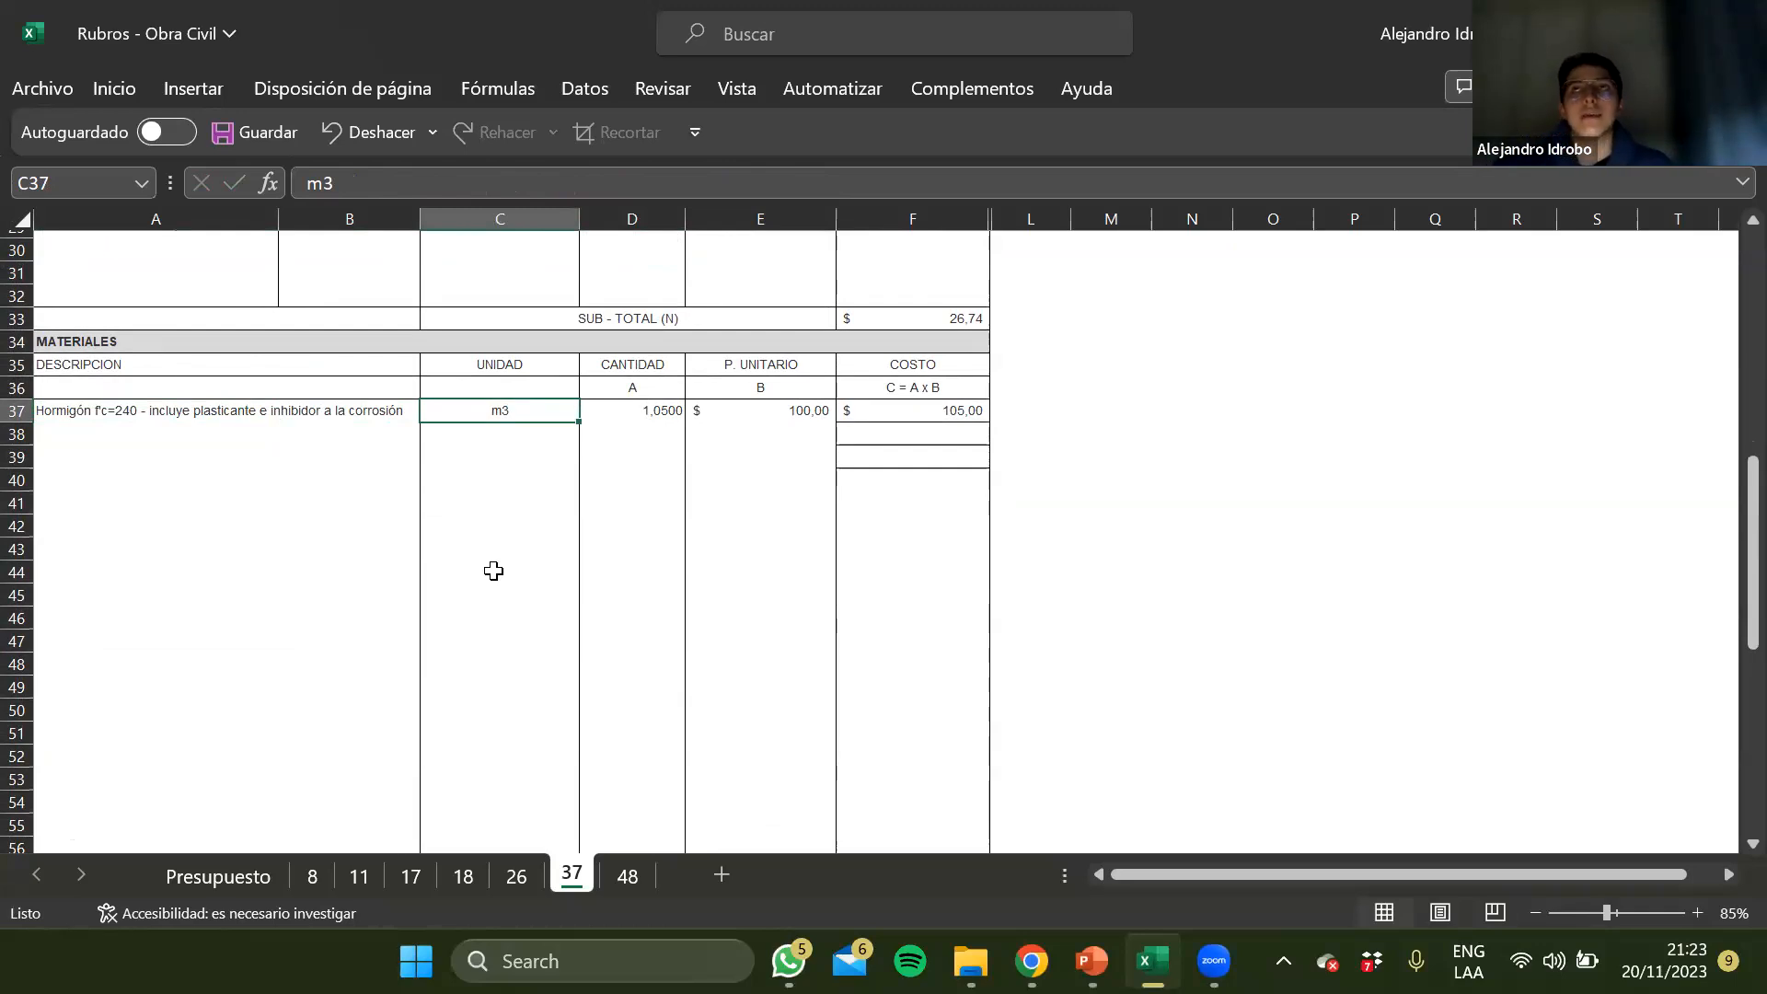
key(Right)
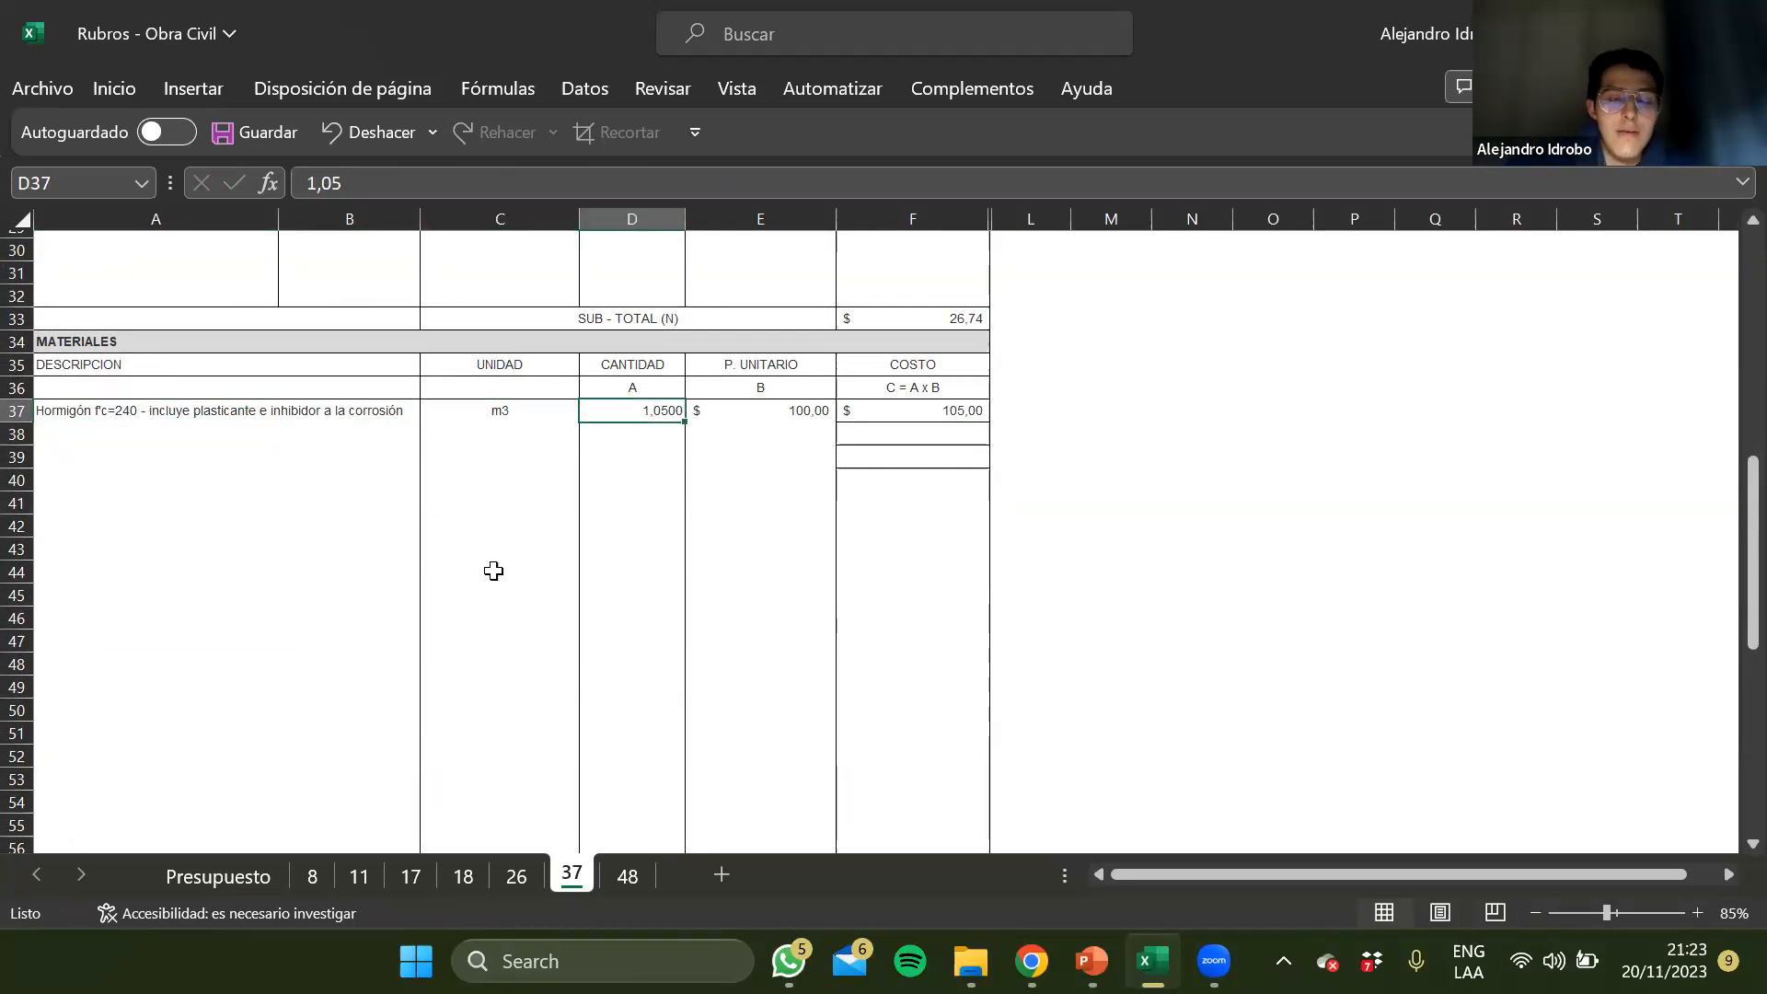
key(Left)
key(Left)
key(Right)
key(Right)
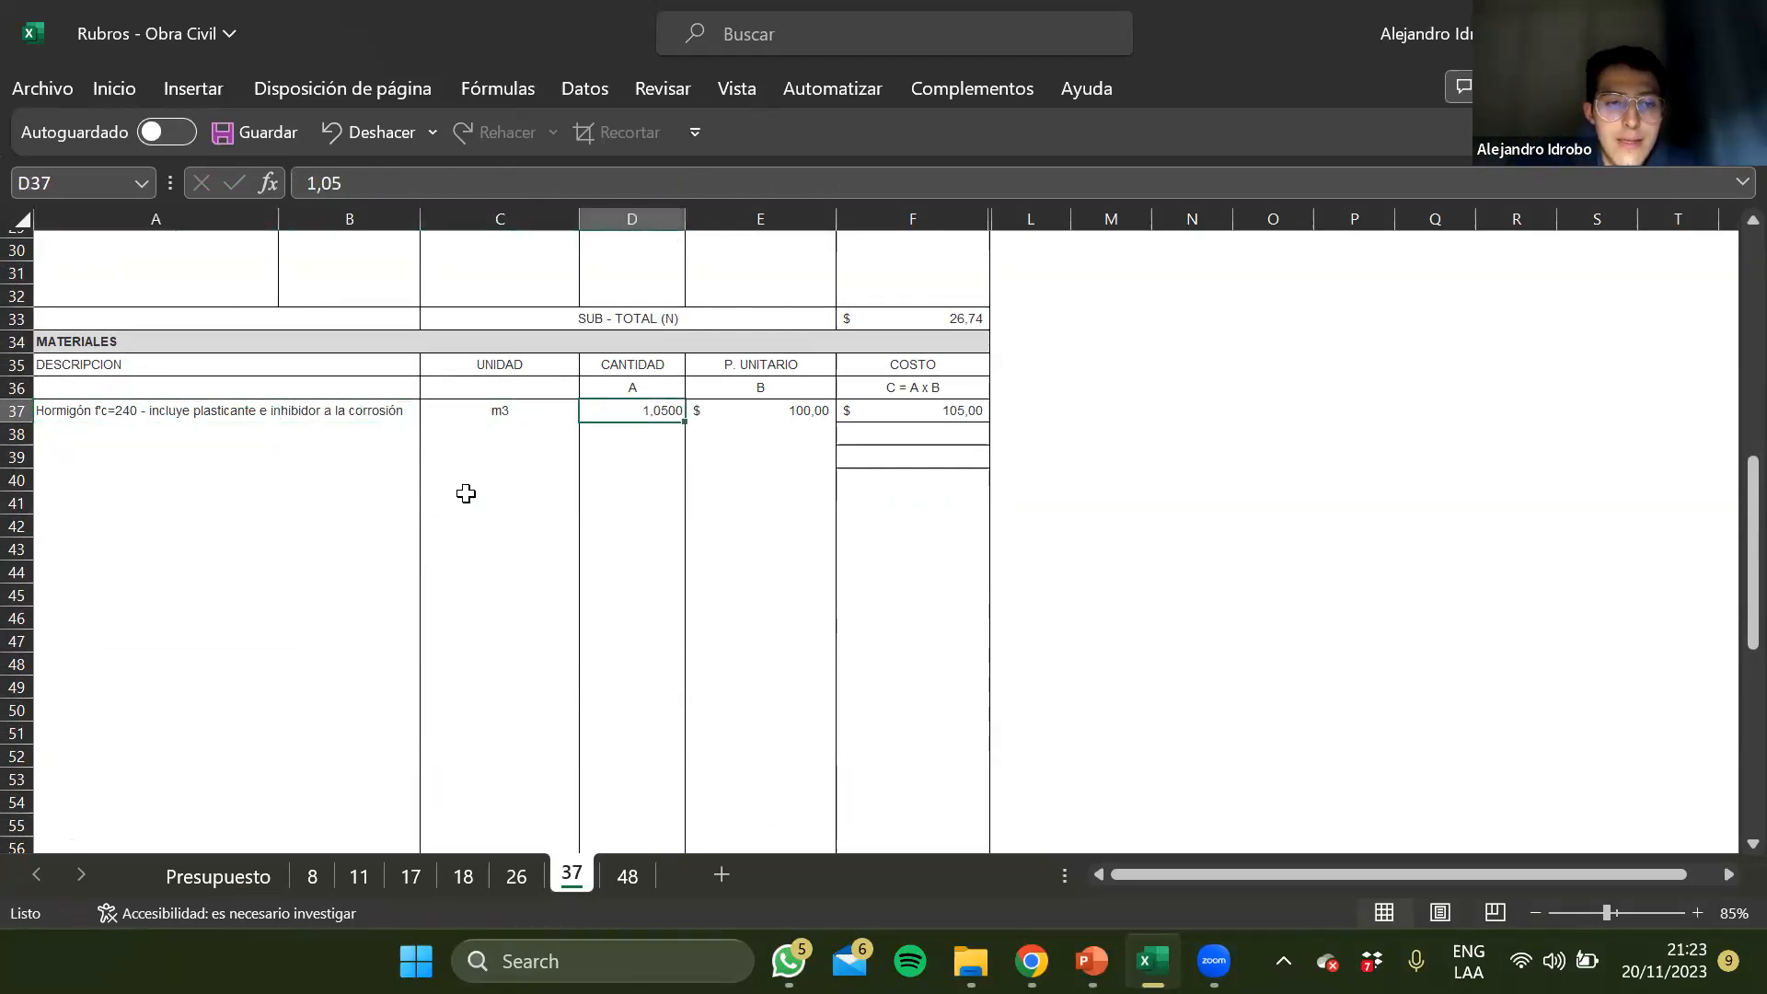
scroll(466, 494, up, 10)
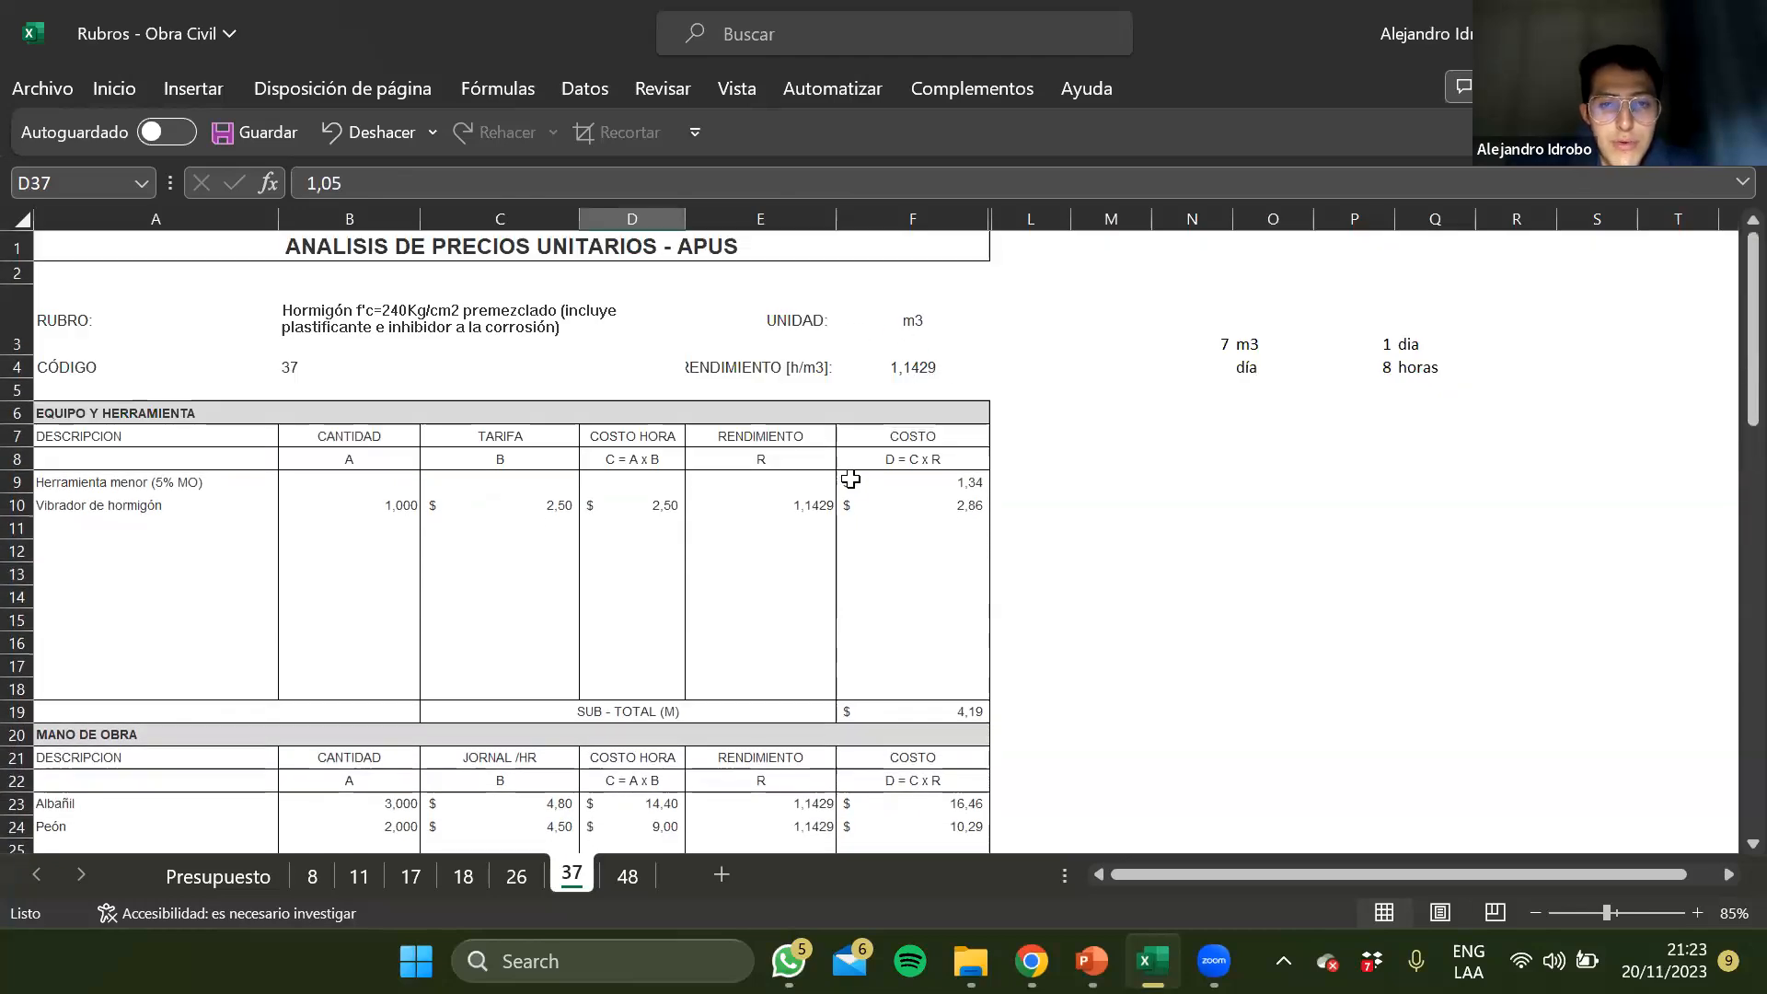
scroll(850, 480, down, 8)
key(Down)
key(Up)
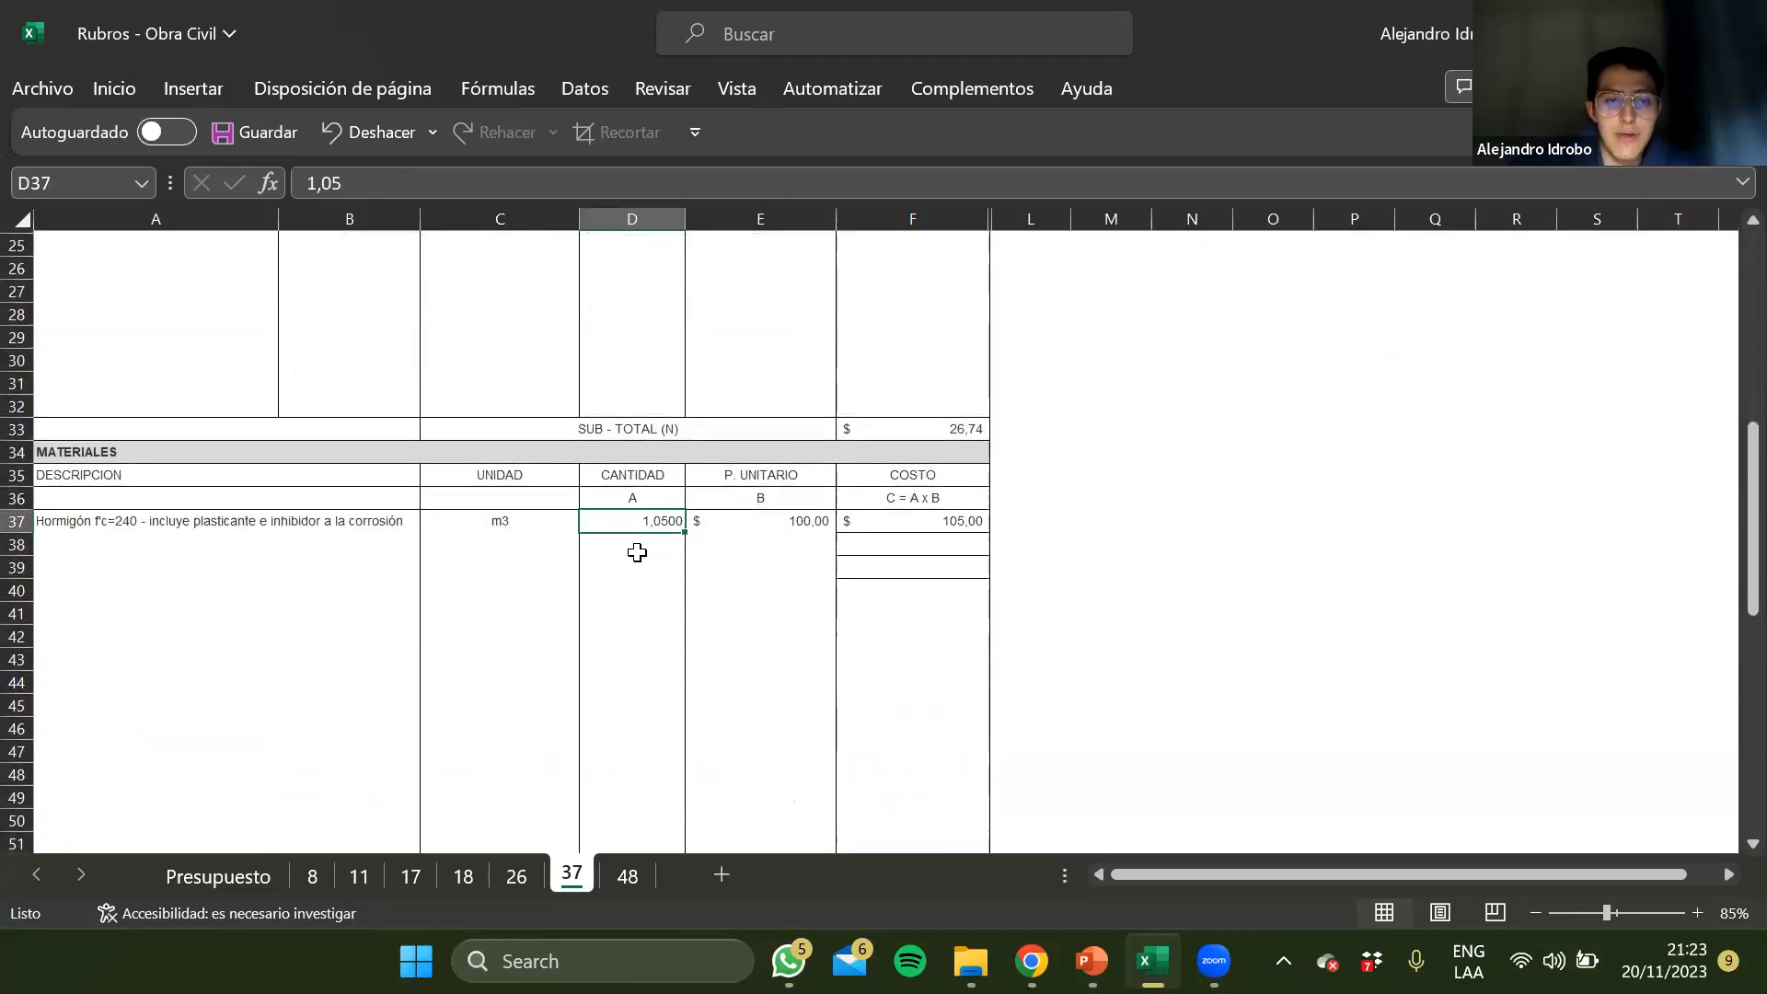
key(Left)
key(Left)
key(Left)
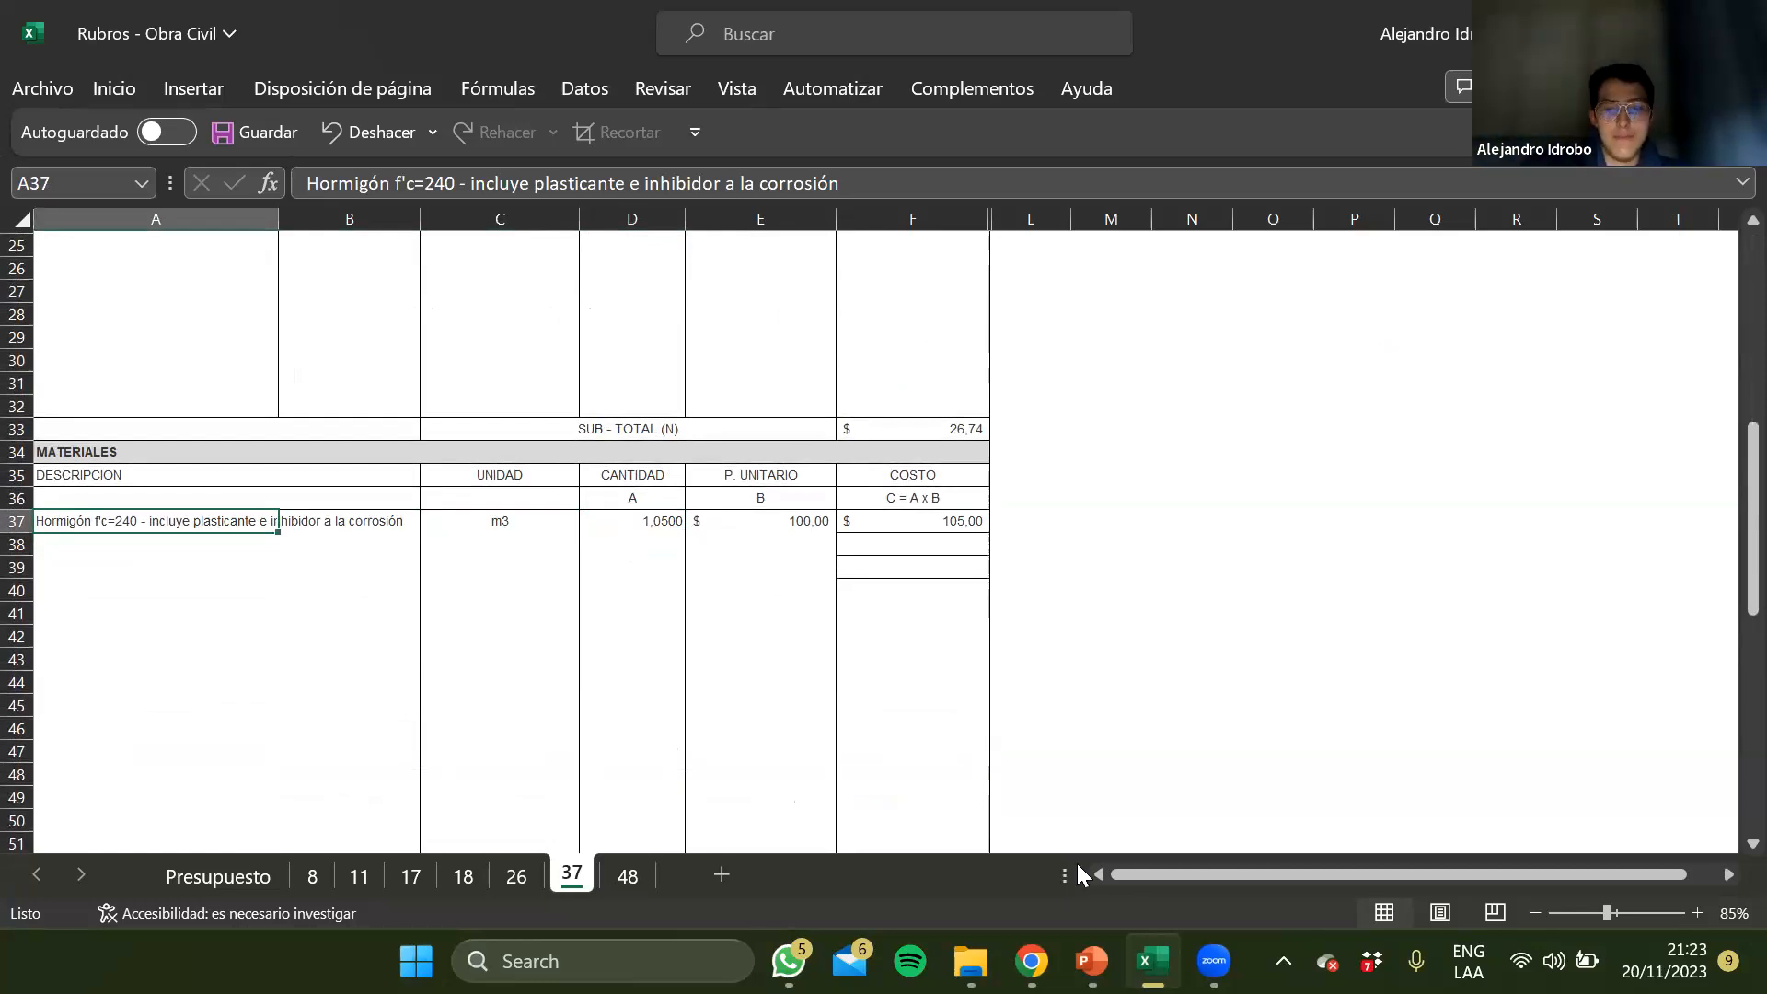
Switch to the underground electrical networks presentation in PowerPoint and view the Encofrado slide of the inspection pit section
mouse_move(1091, 961)
click(1099, 845)
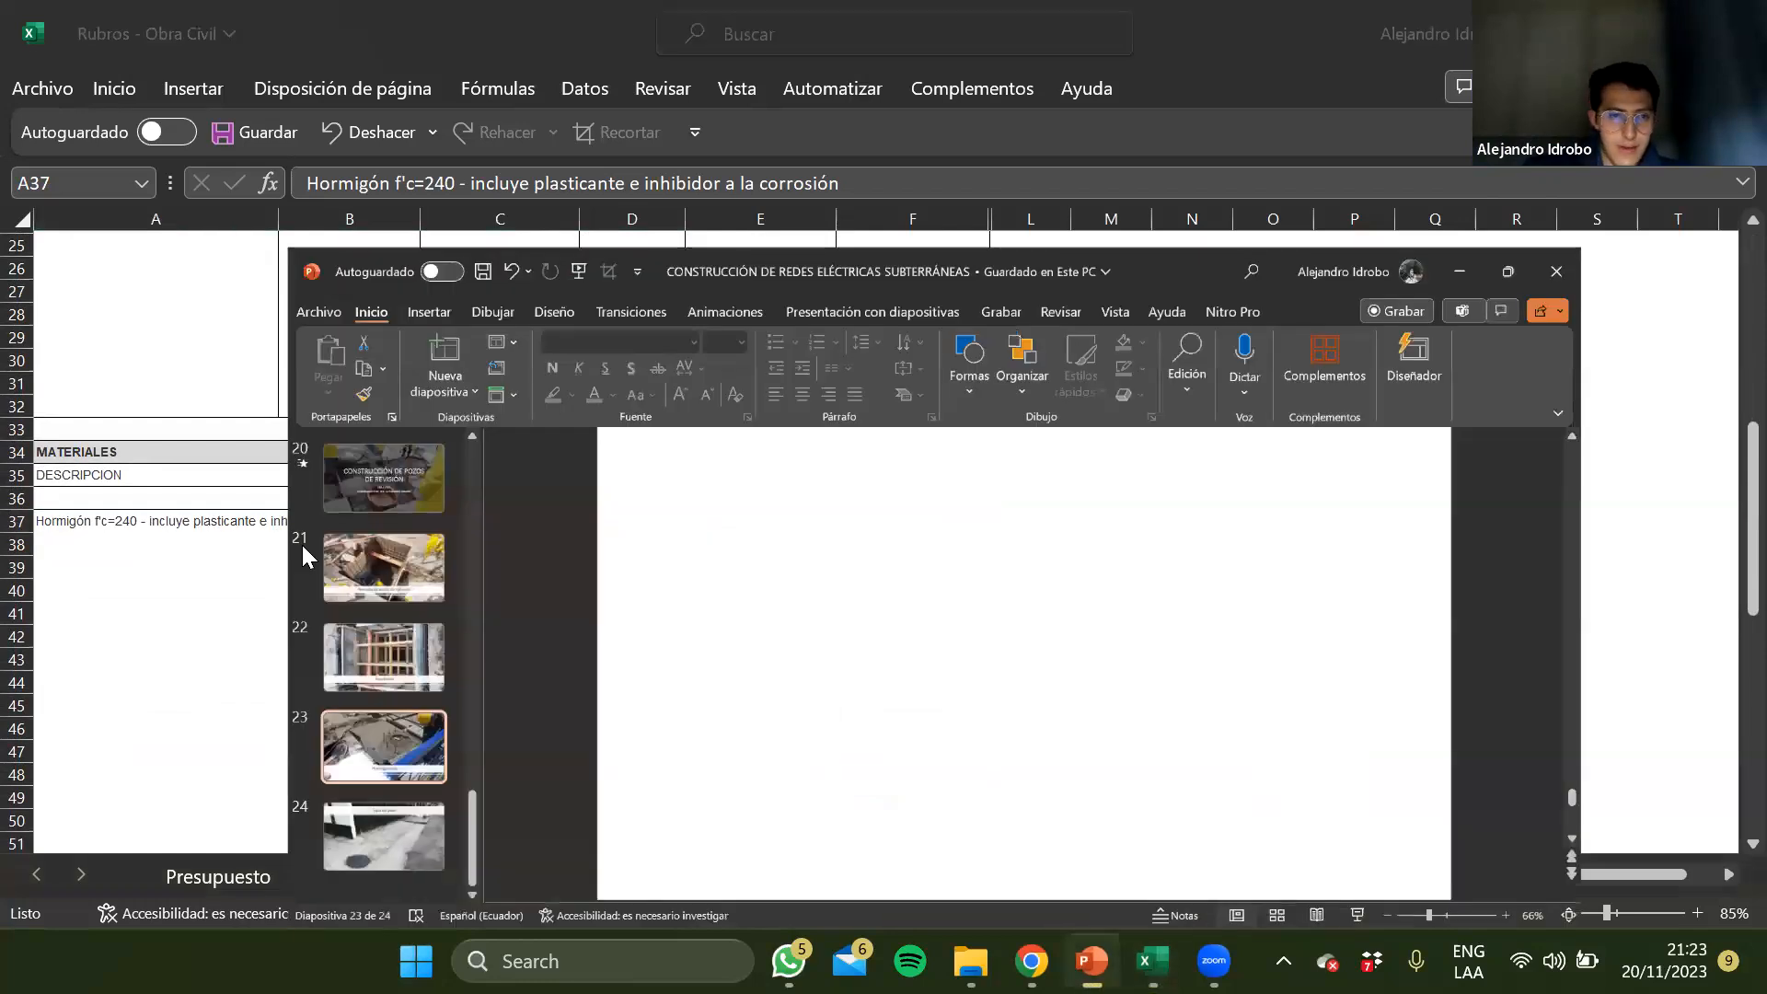
scroll(131, 409, up, 2)
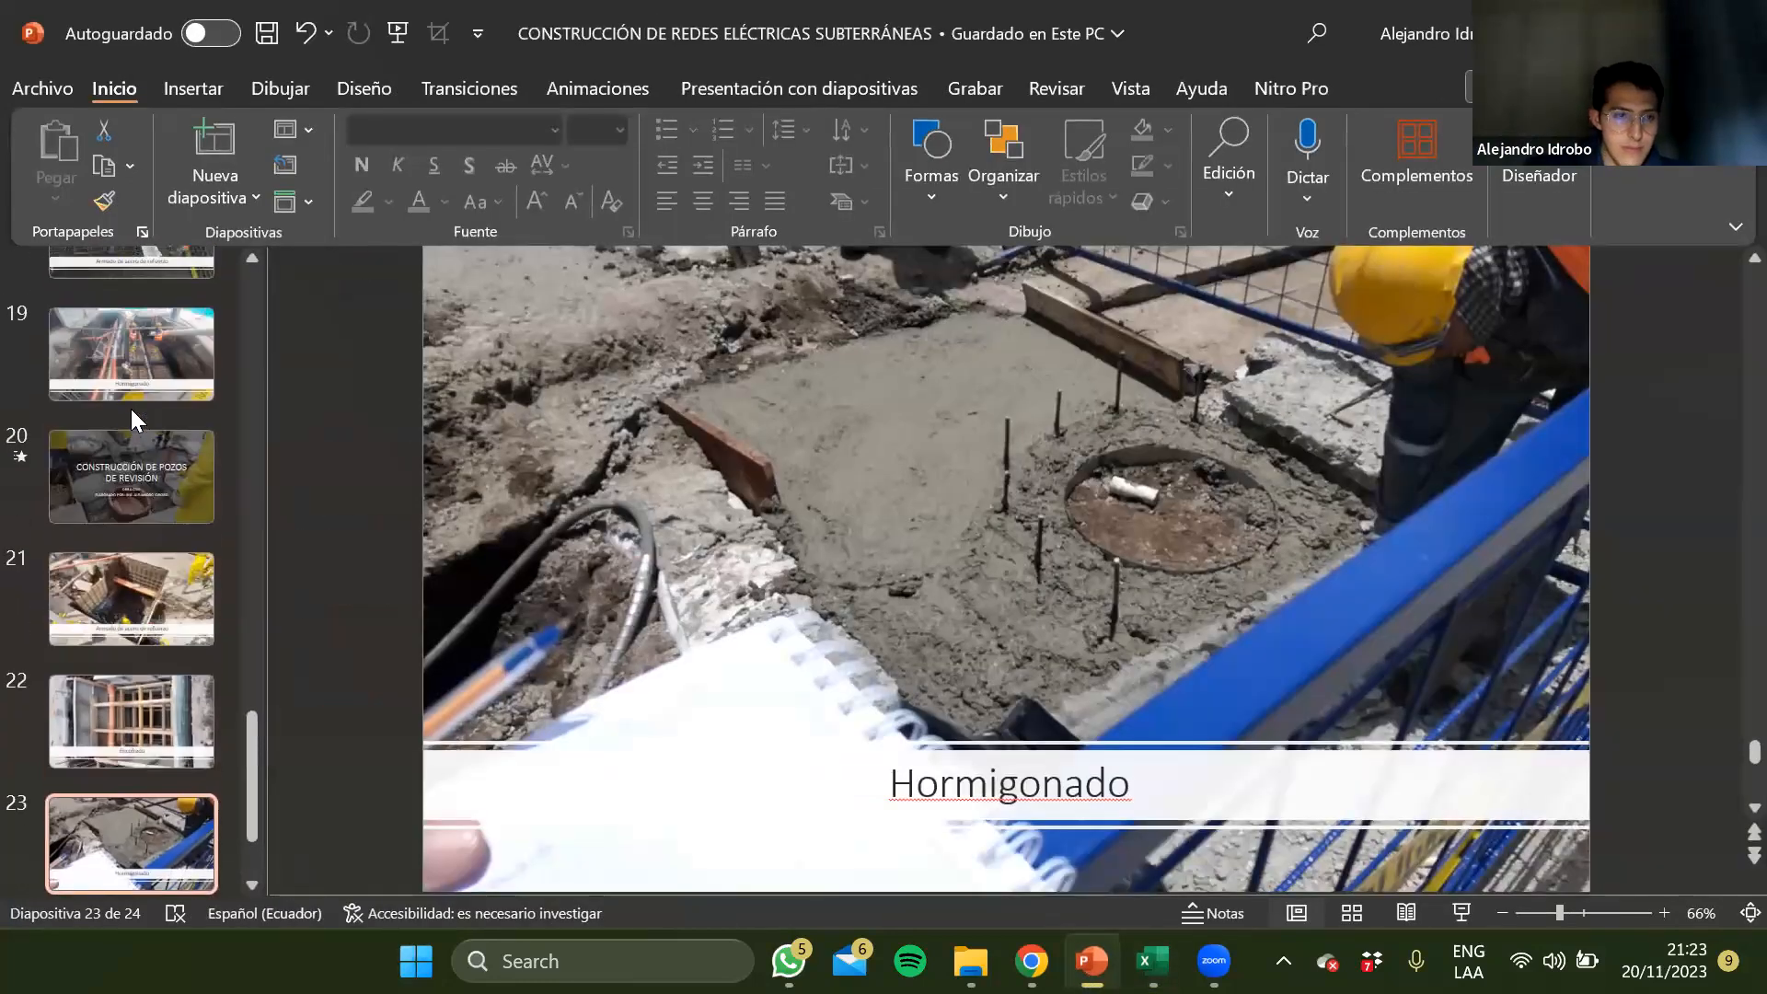
click(174, 702)
scroll(175, 702, down, 1)
scroll(174, 701, down, 1)
scroll(175, 701, up, 4)
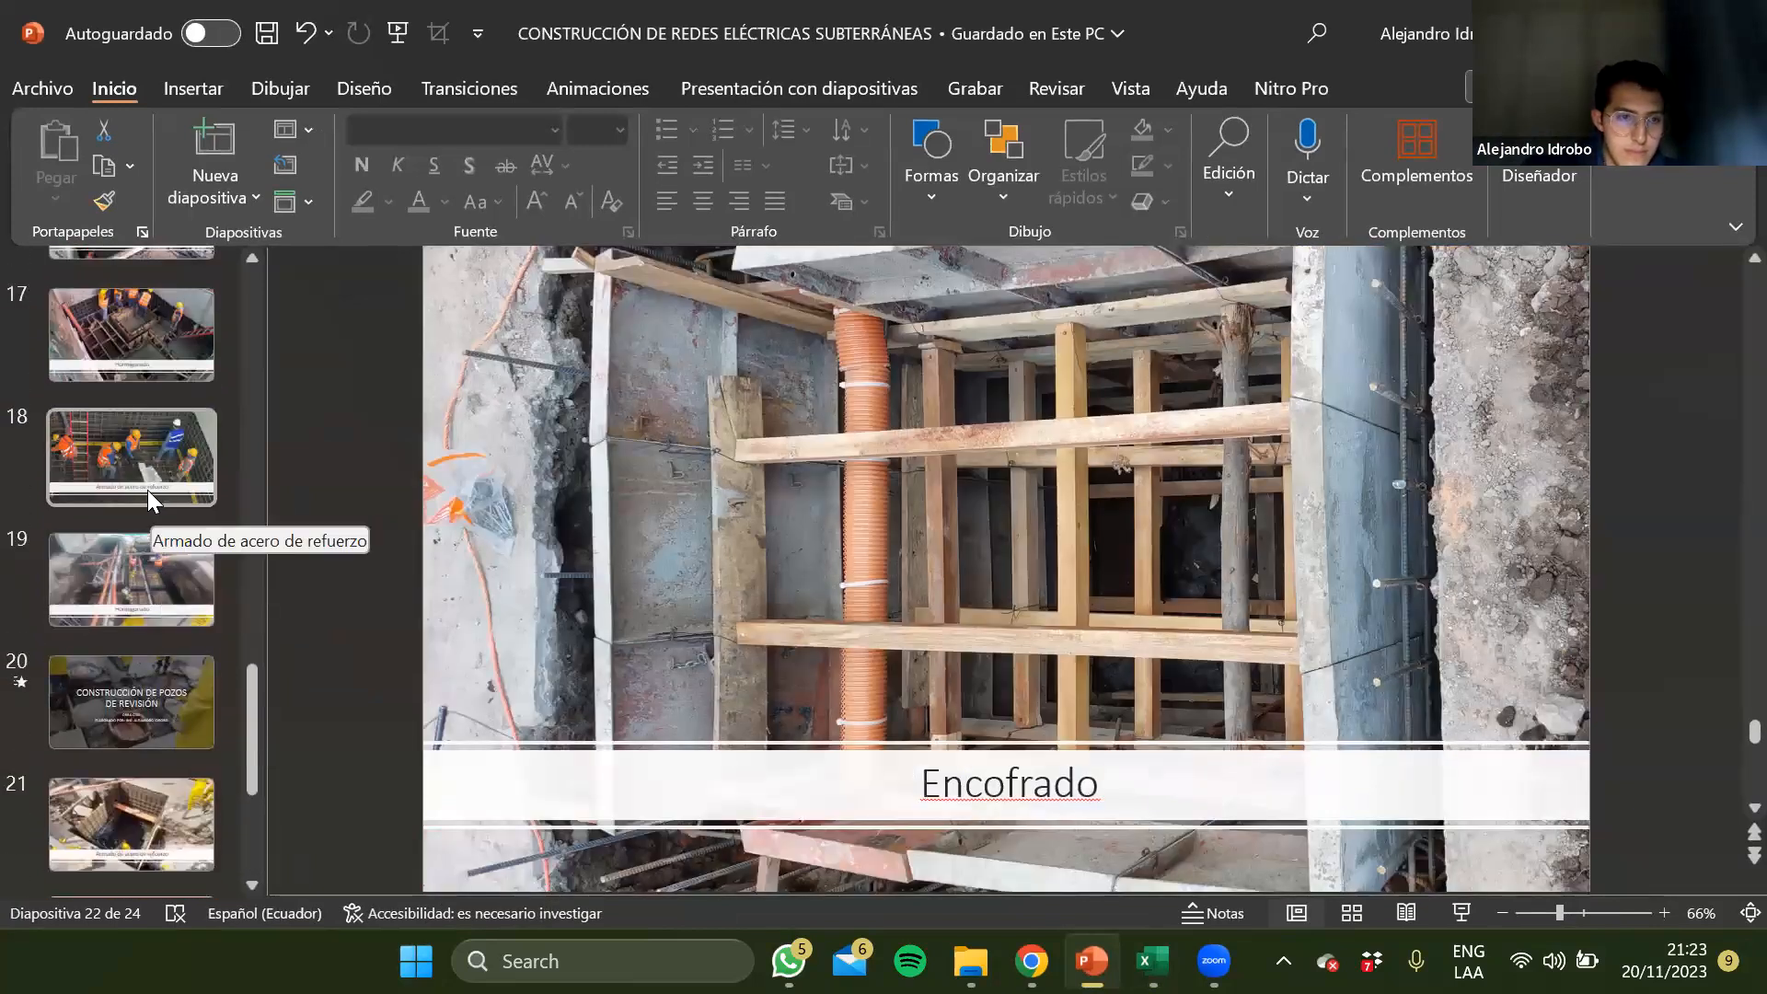
Compare the photo on slide 21, Armado de acero de refuerzo, with the formwork photo on slide 22, Encofrado
scroll(158, 629, down, 1)
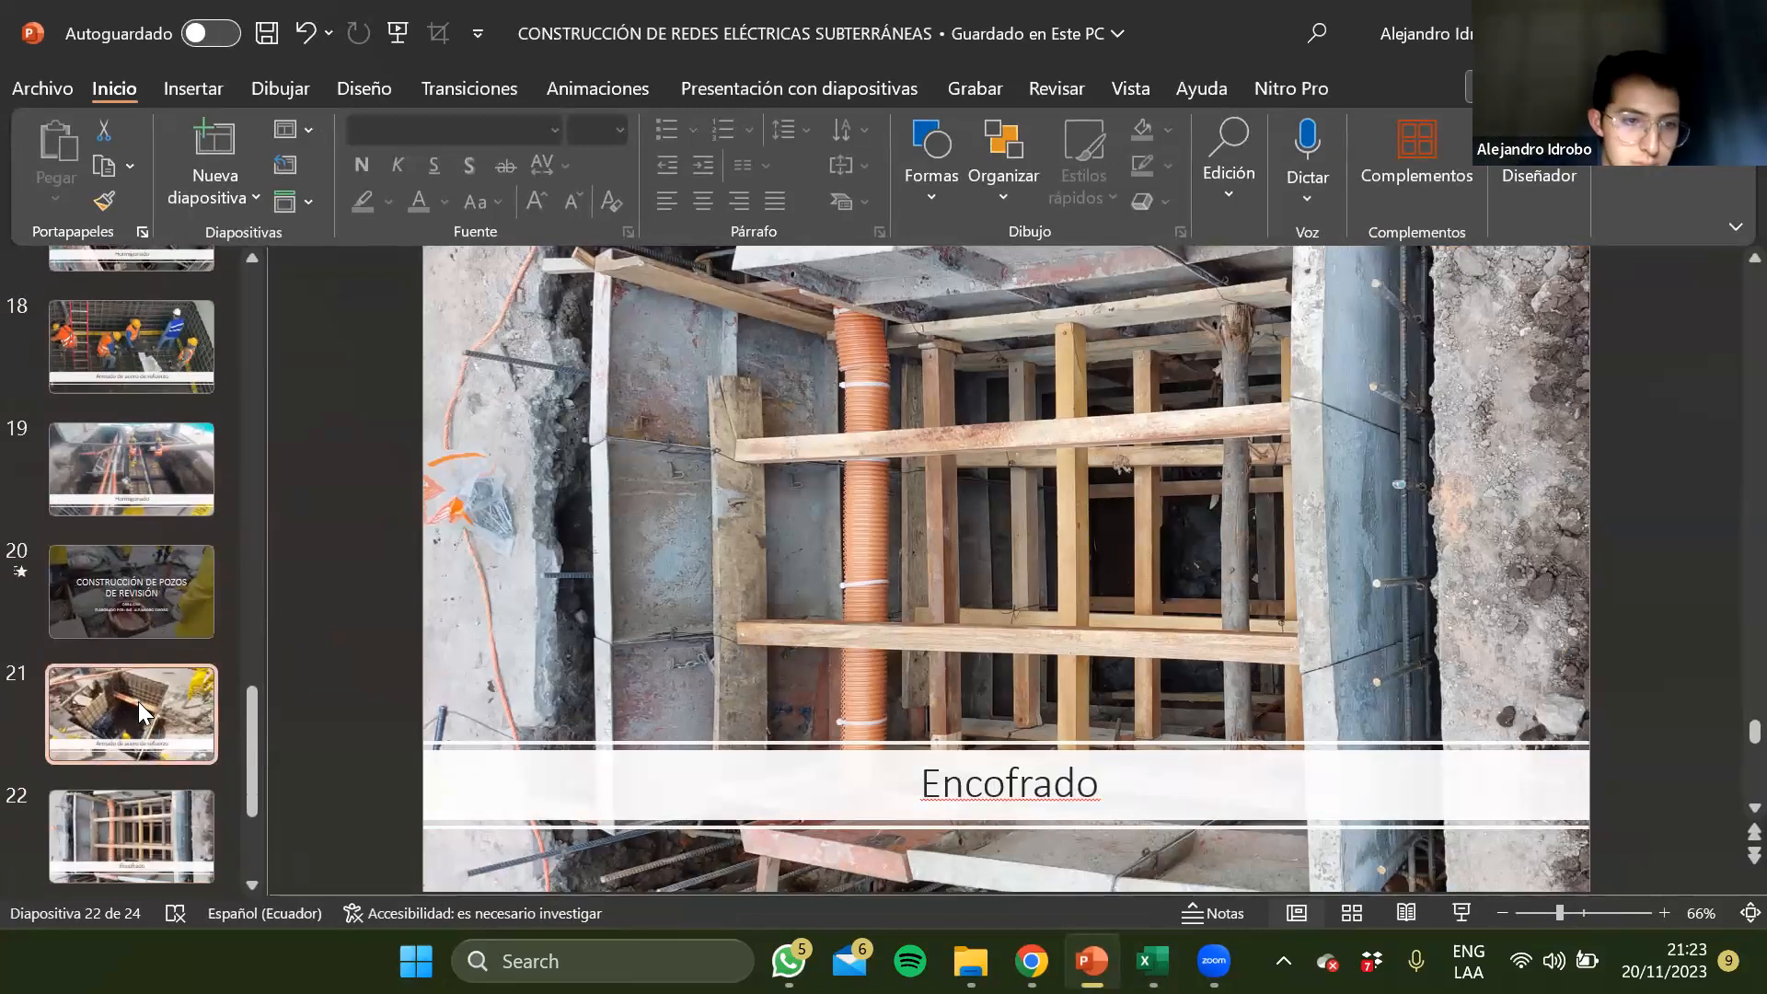
click(138, 701)
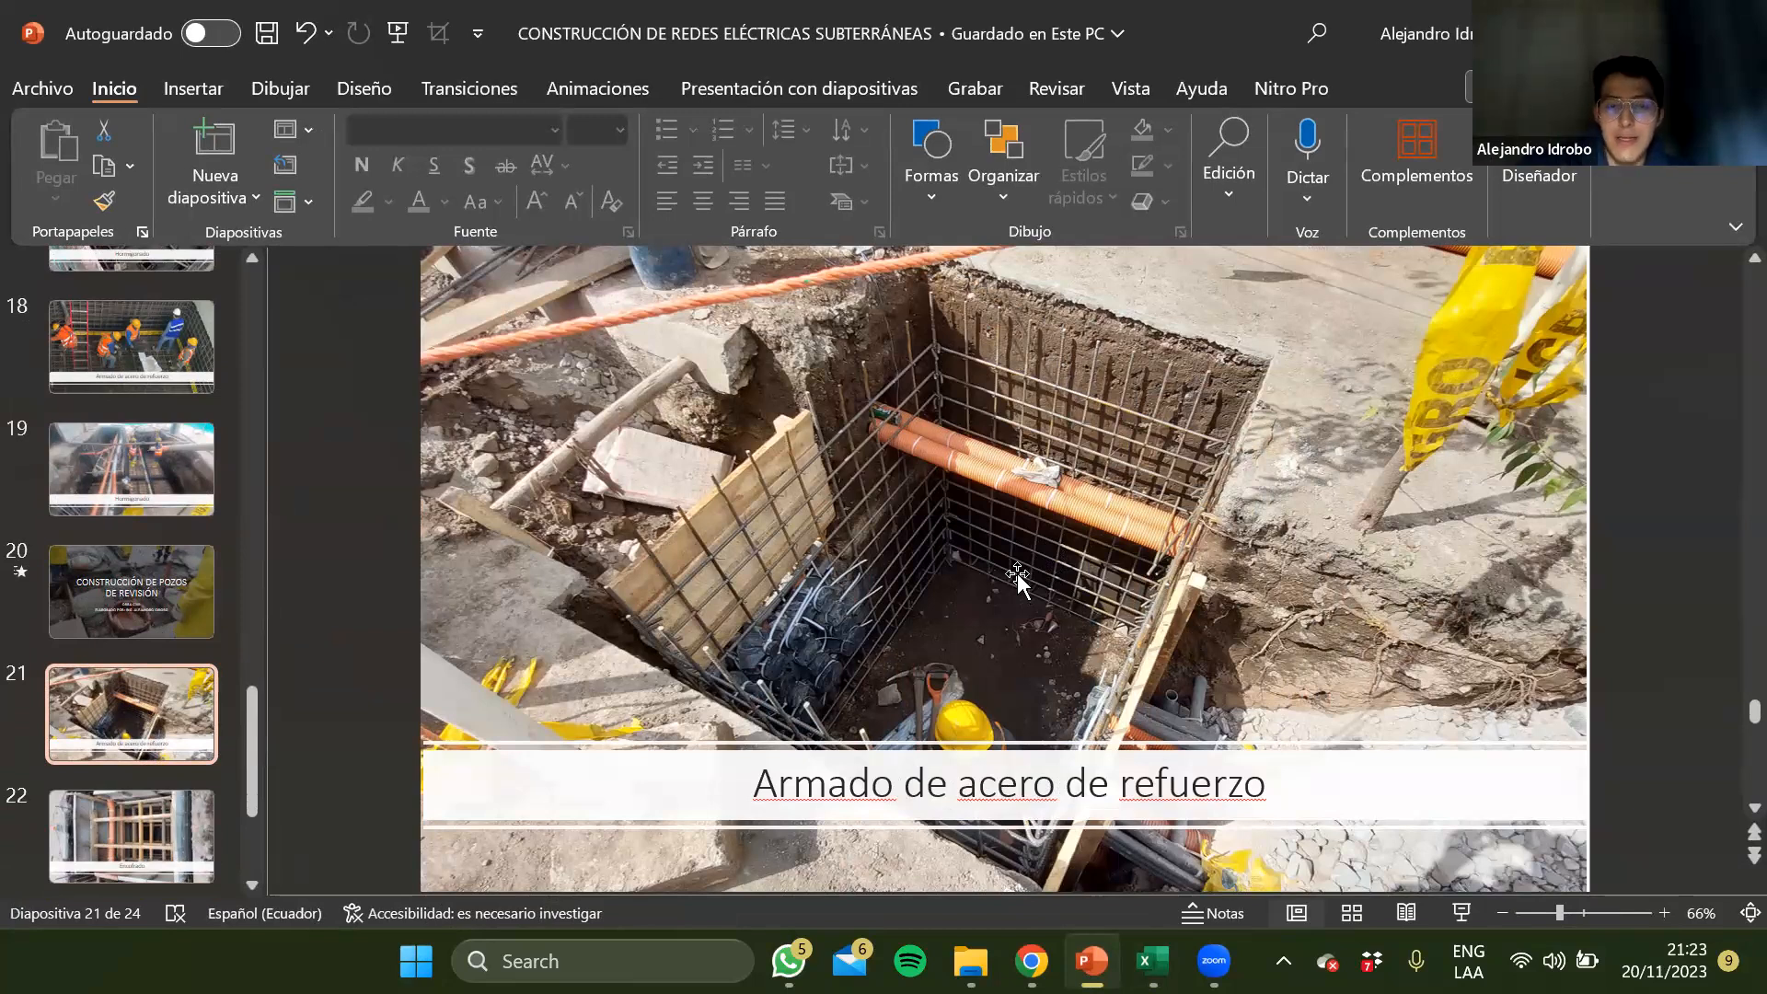
click(994, 470)
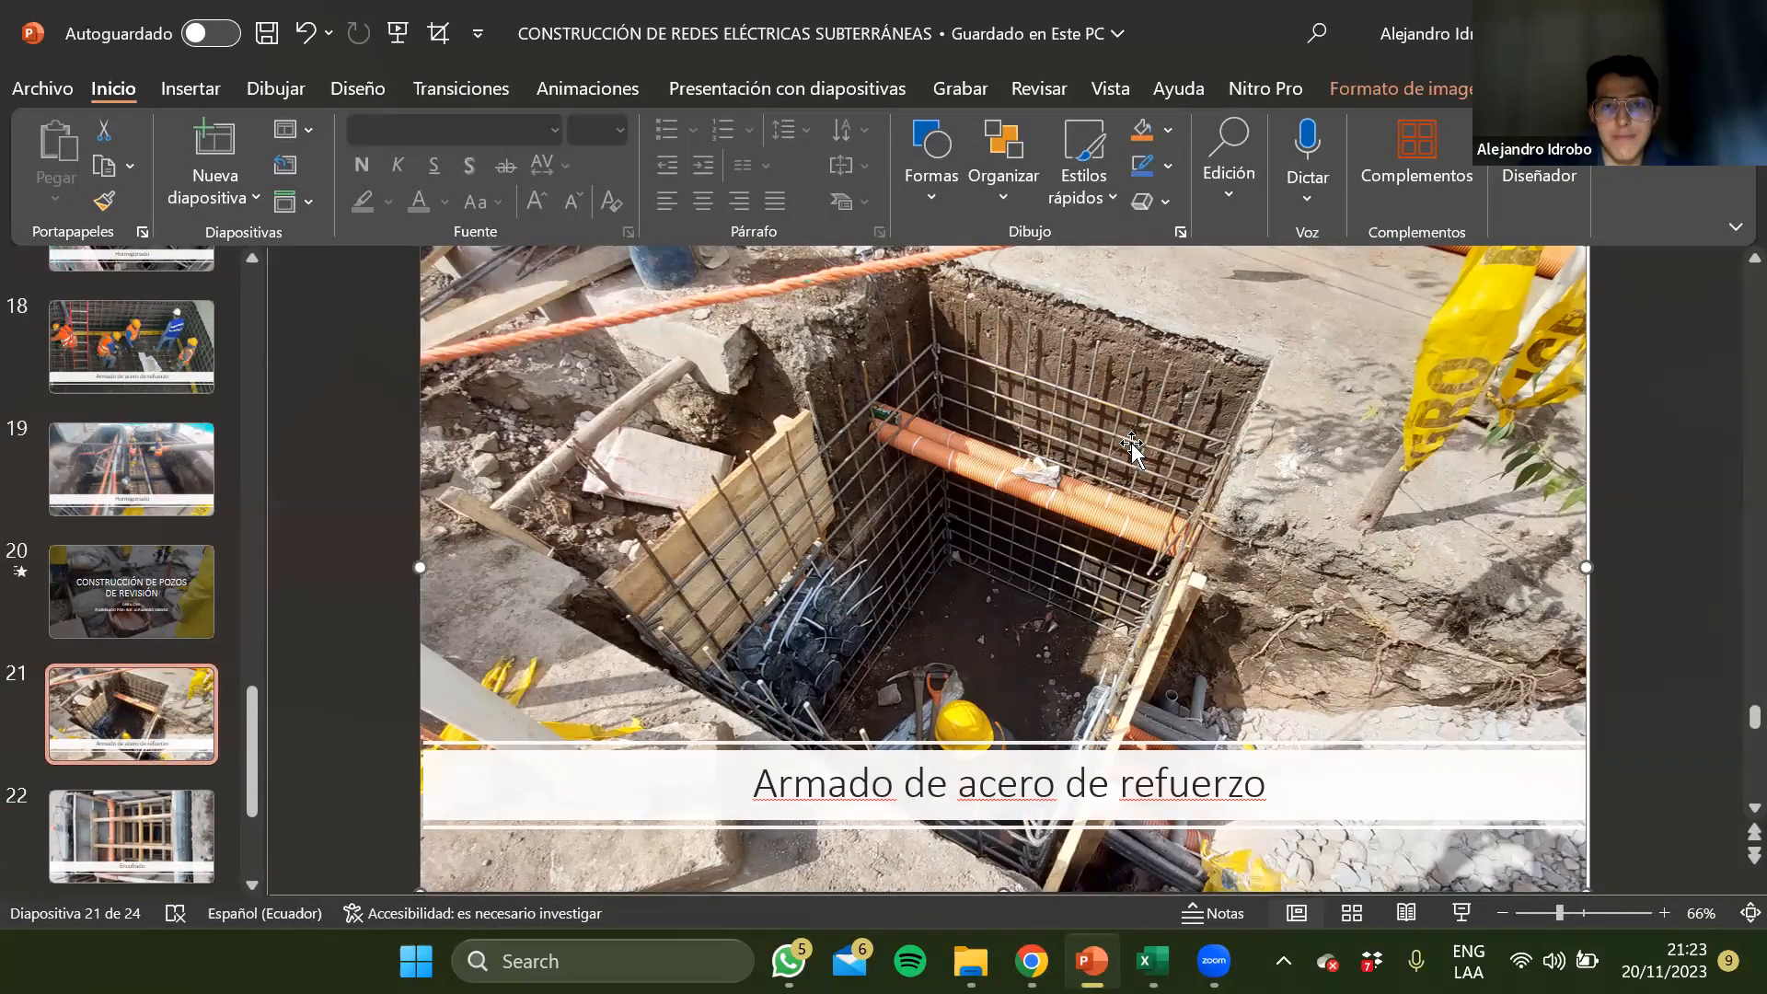
scroll(1132, 446, up, 1)
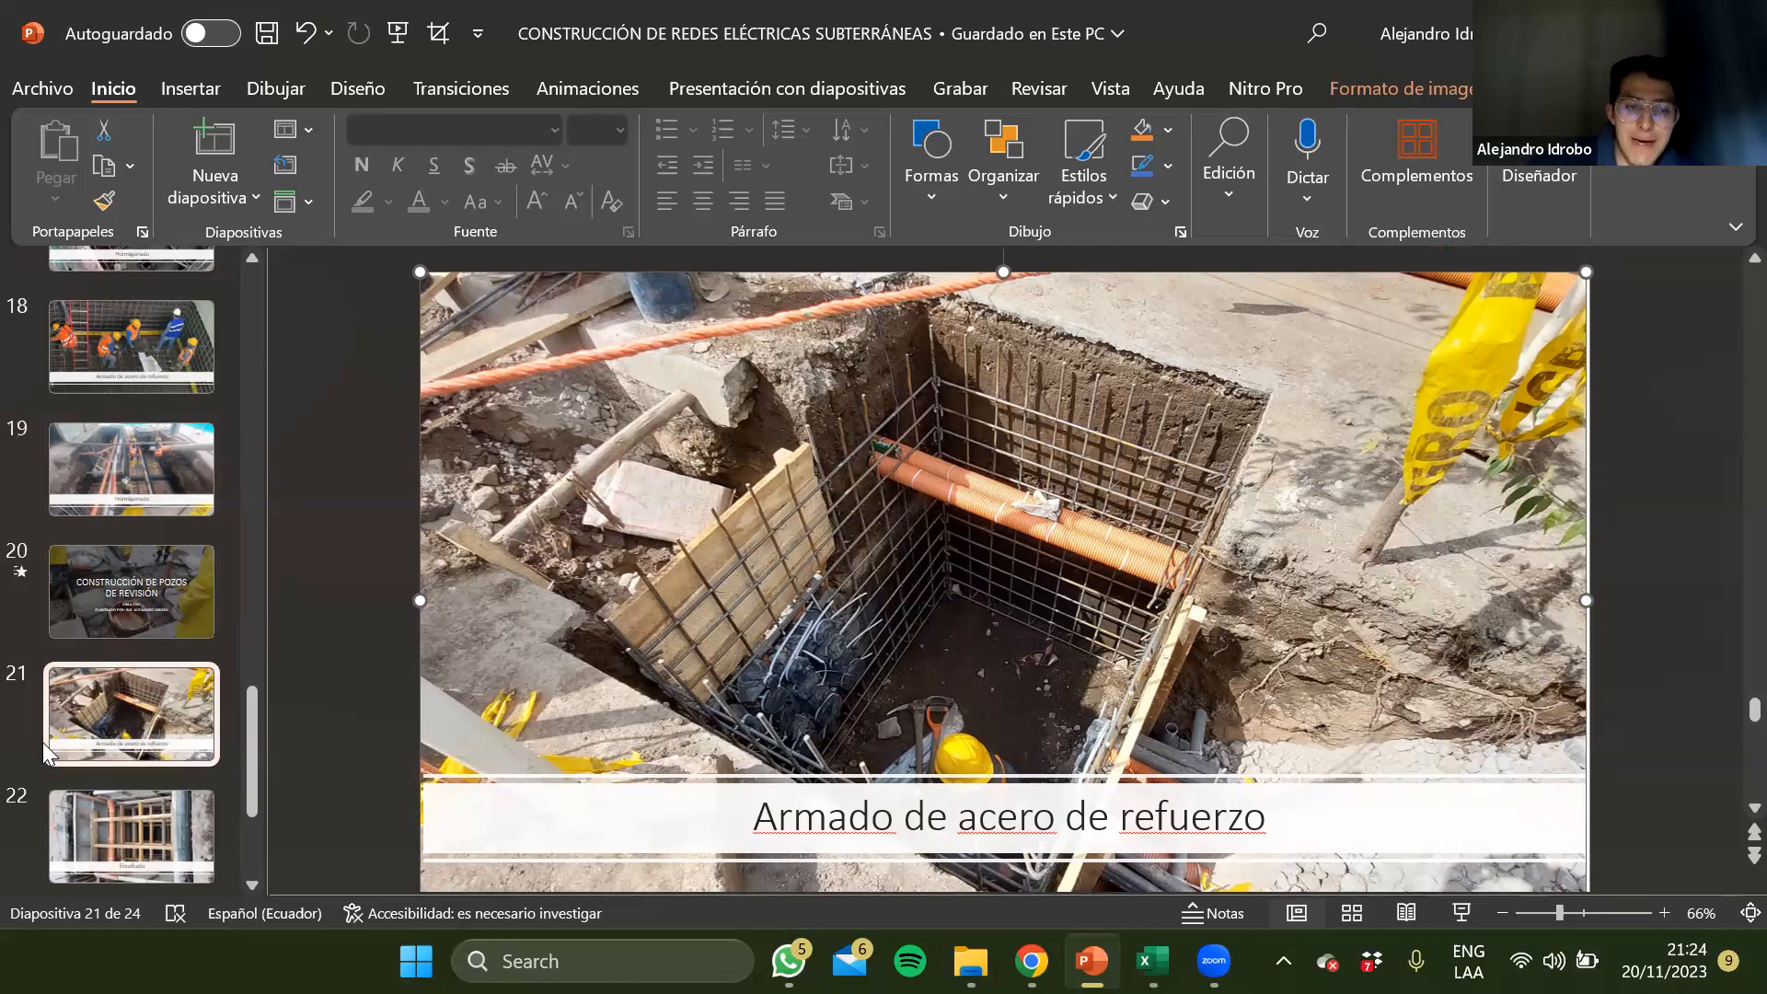
scroll(42, 742, down, 1)
click(138, 769)
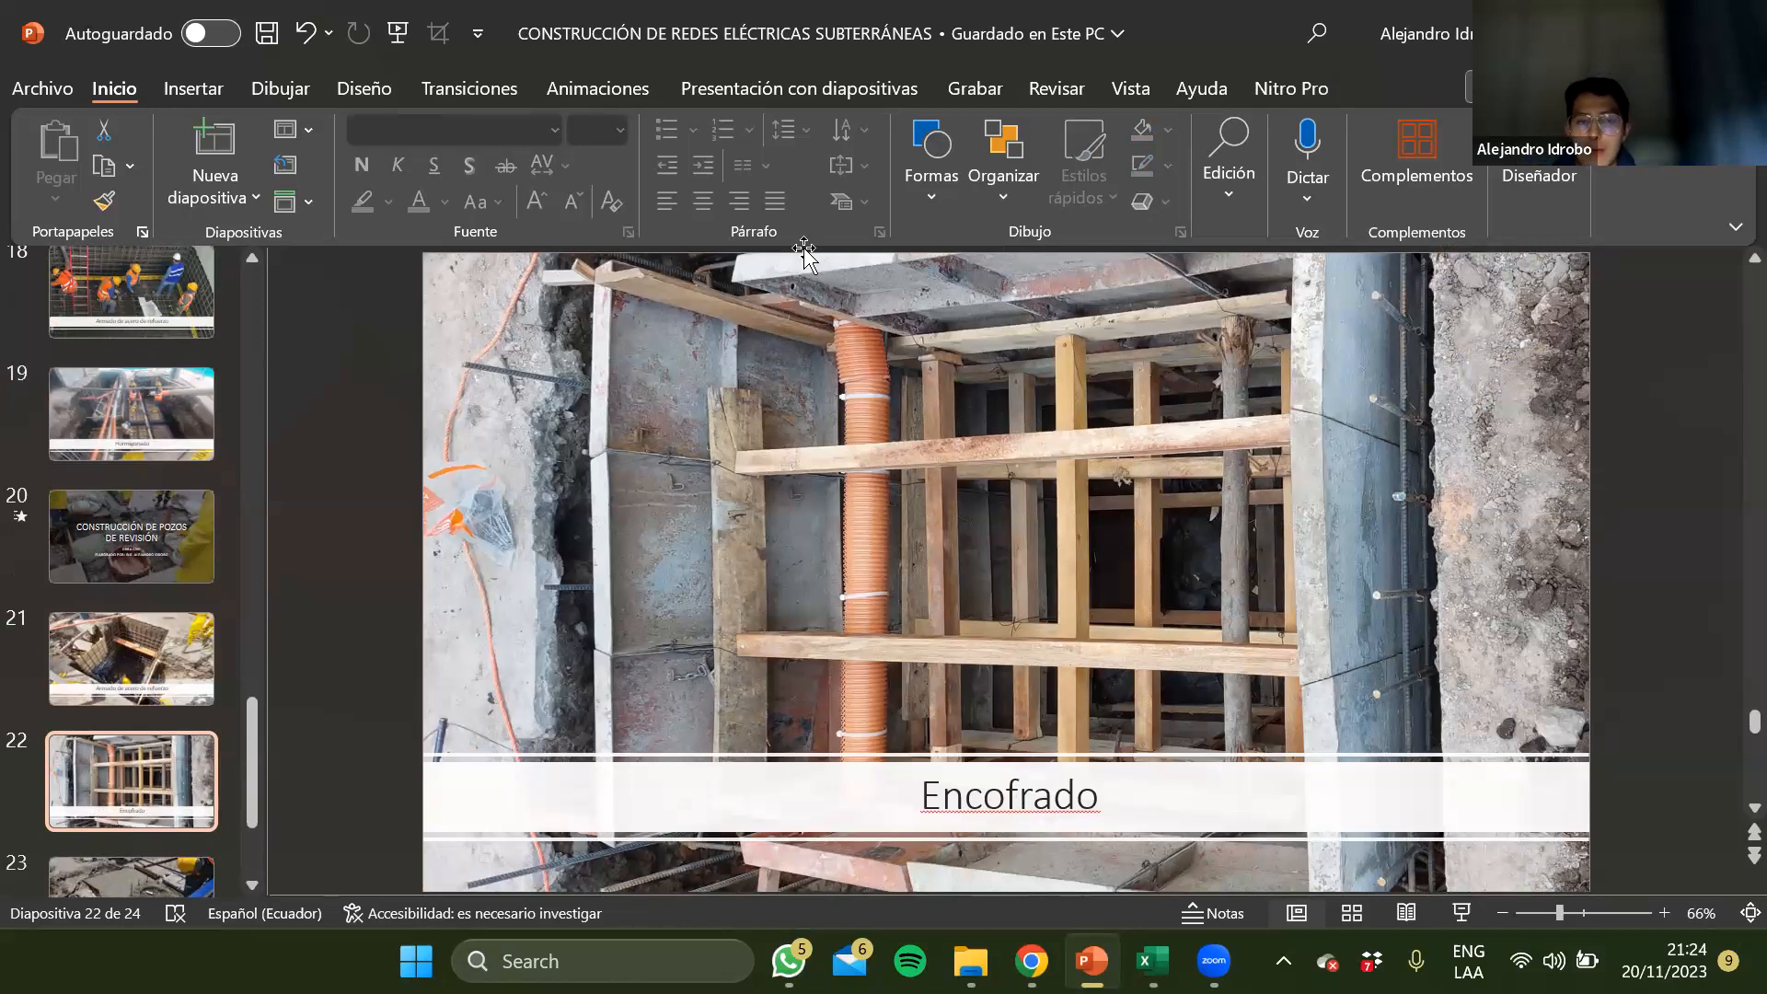
scroll(874, 419, up, 1)
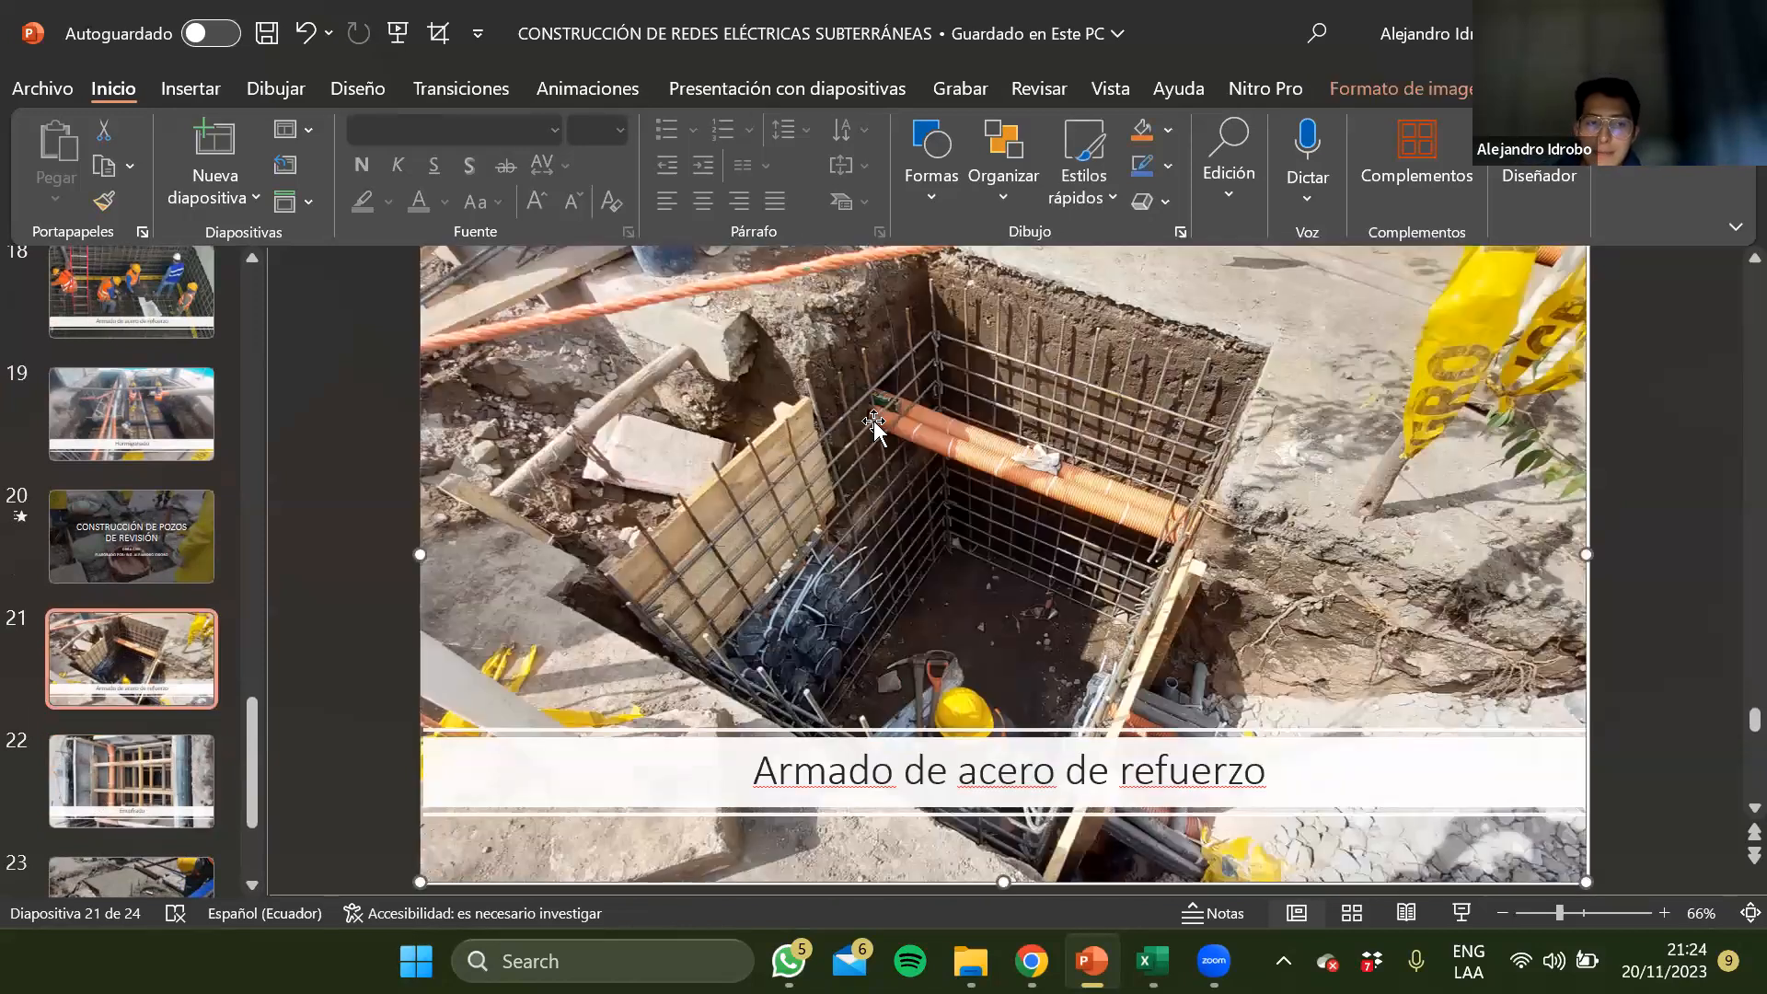
click(143, 769)
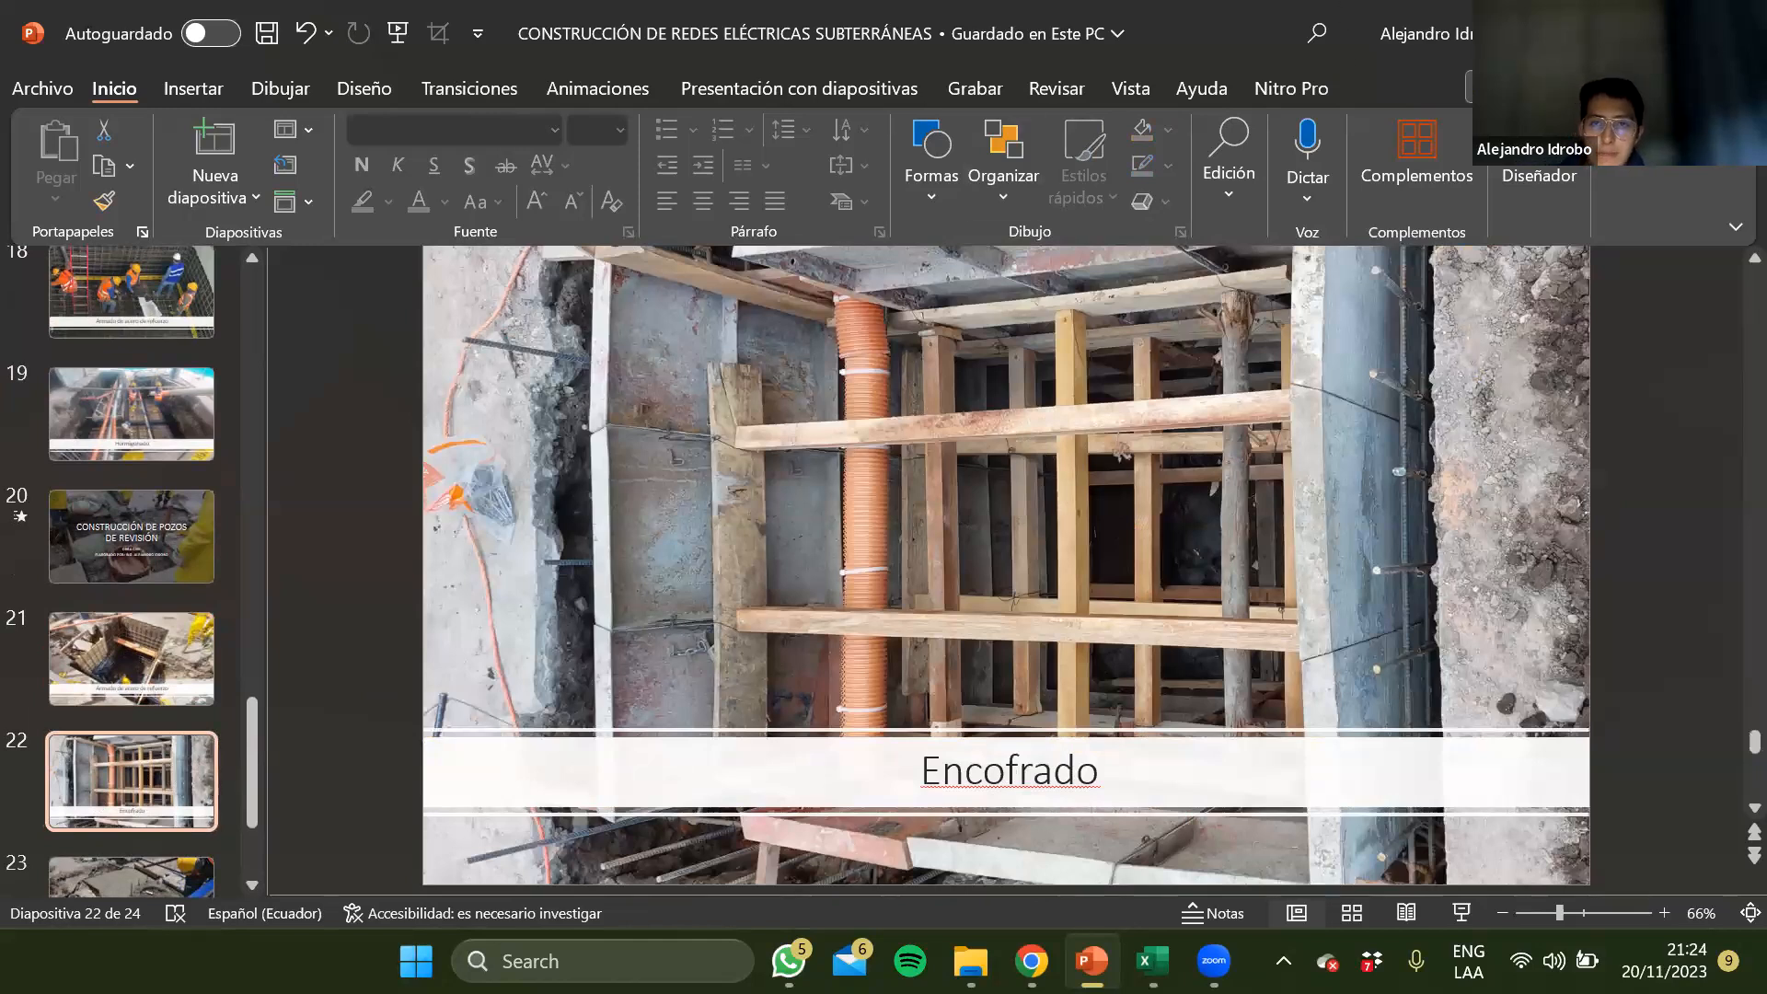
Return to the Excel workbook and check the unit, quantity and unit price of the concrete row under Materiales on sheet 37
key(alt+Tab)
click(639, 518)
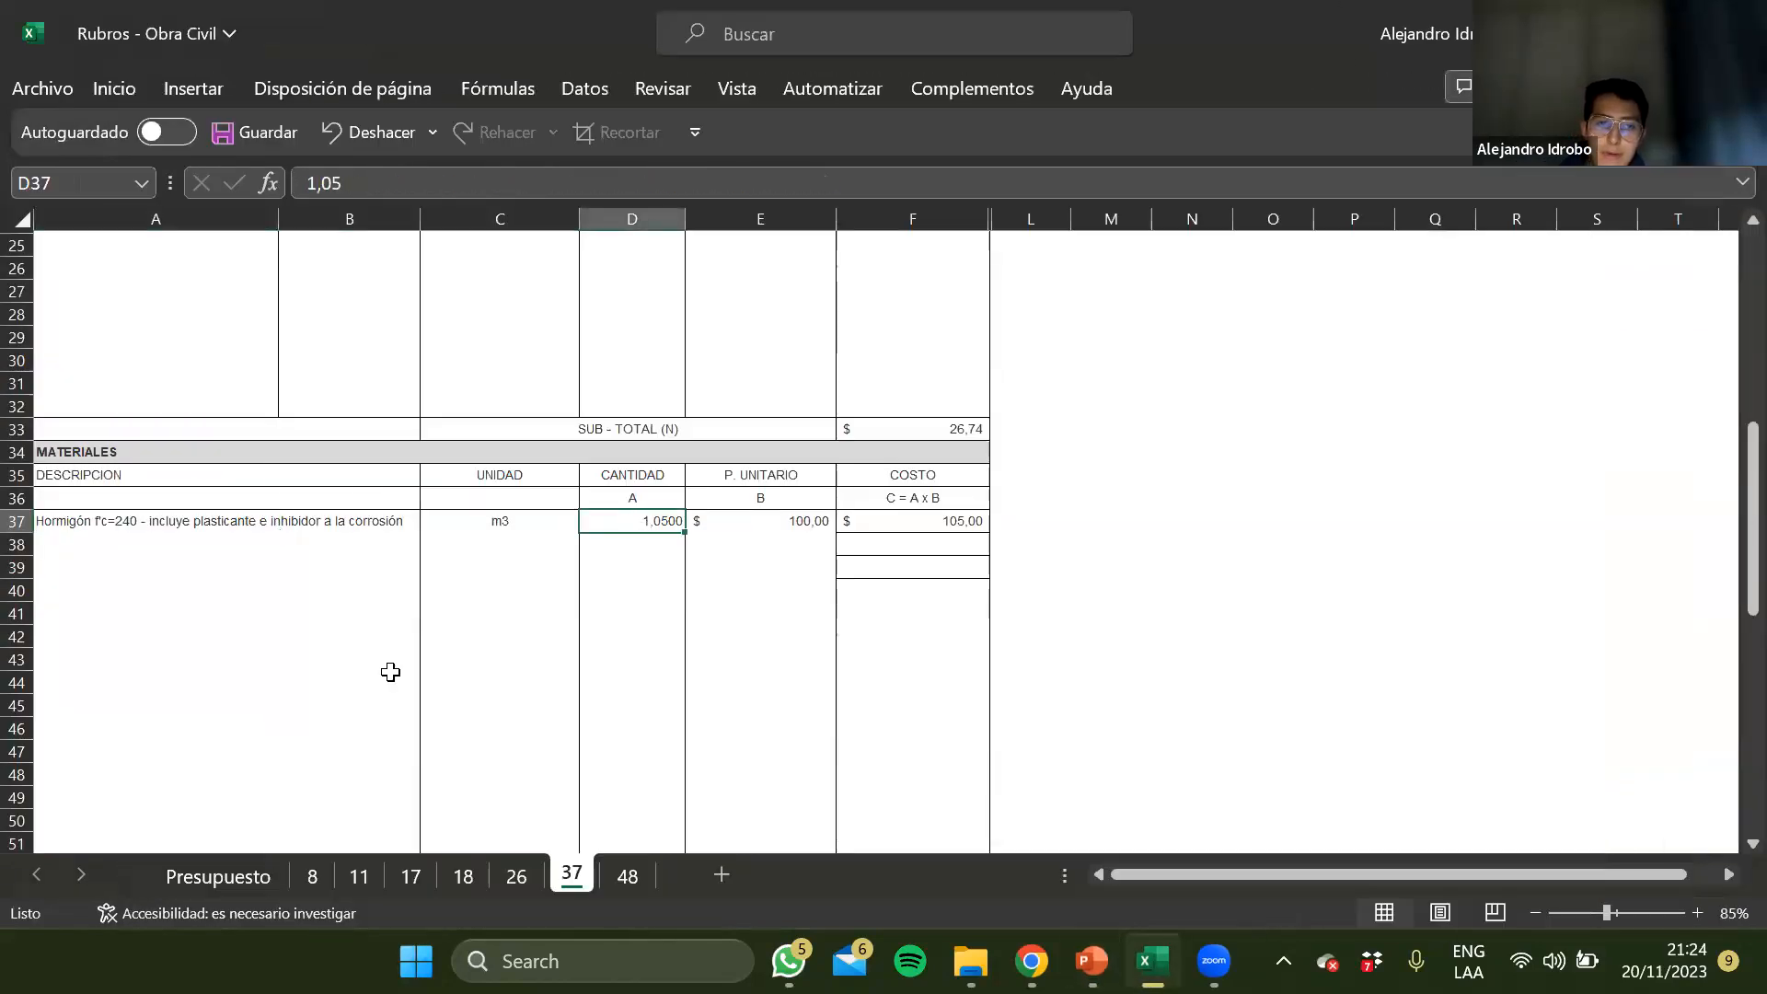
key(Left)
key(Left)
key(Right)
key(Right)
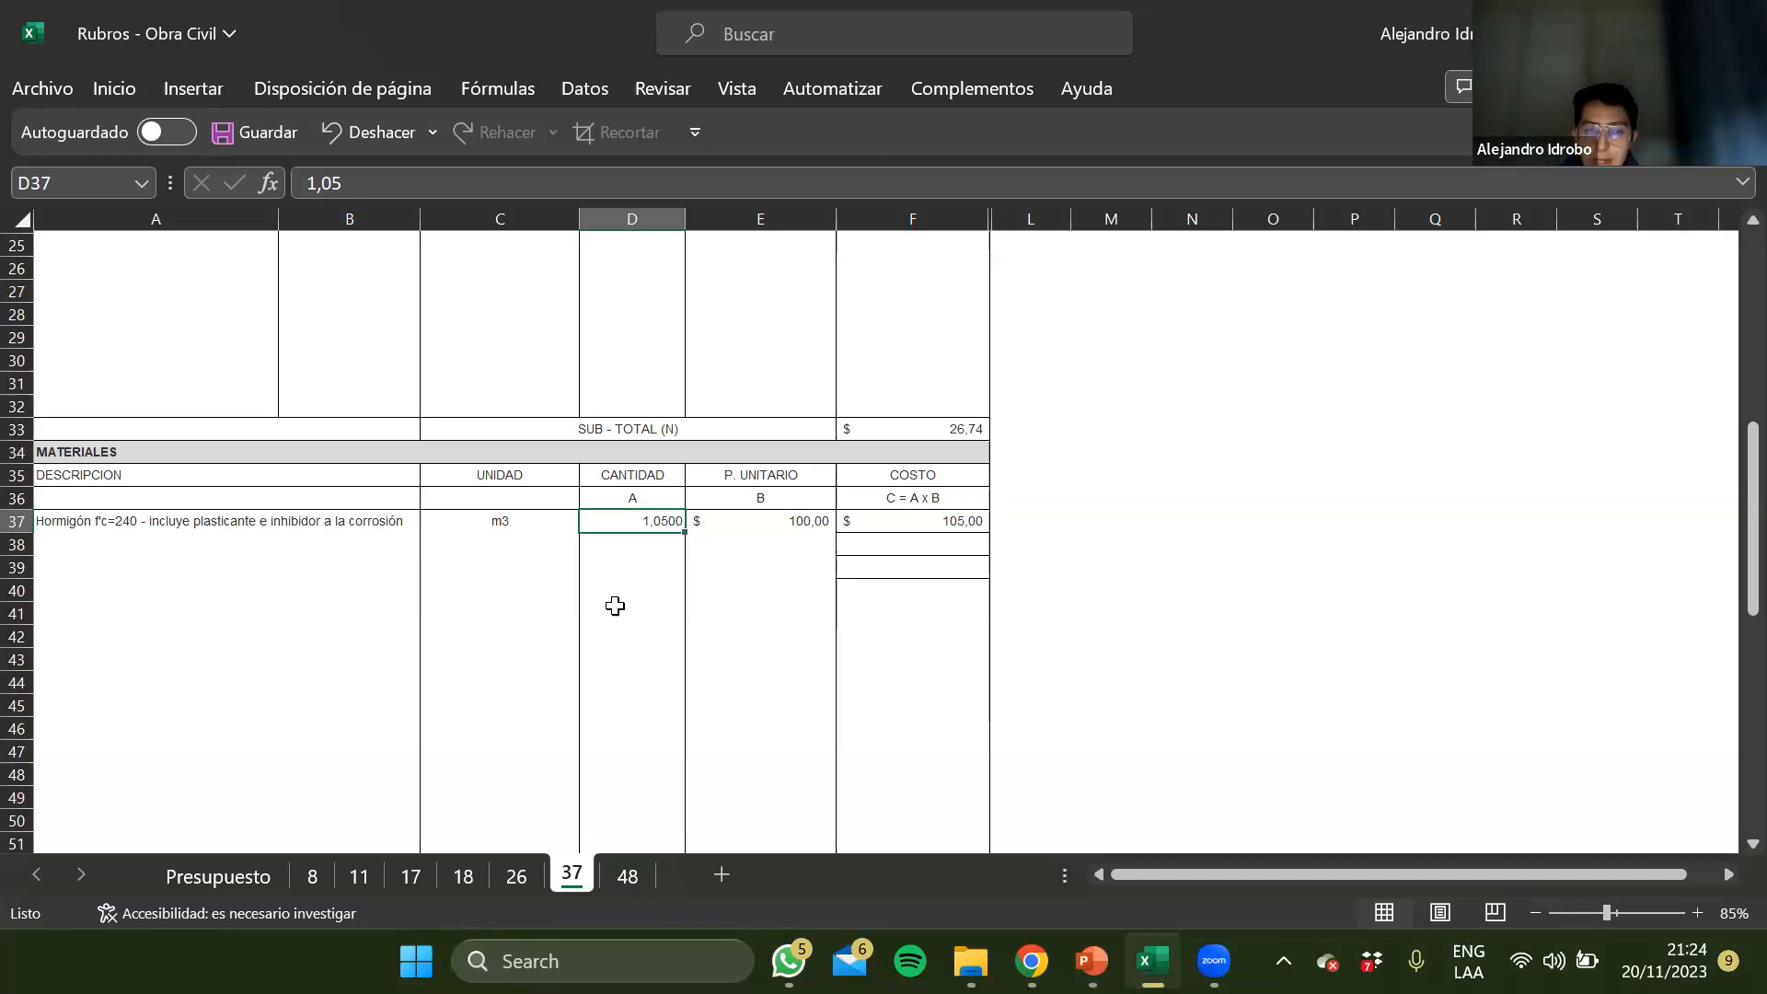
key(Right)
key(Right)
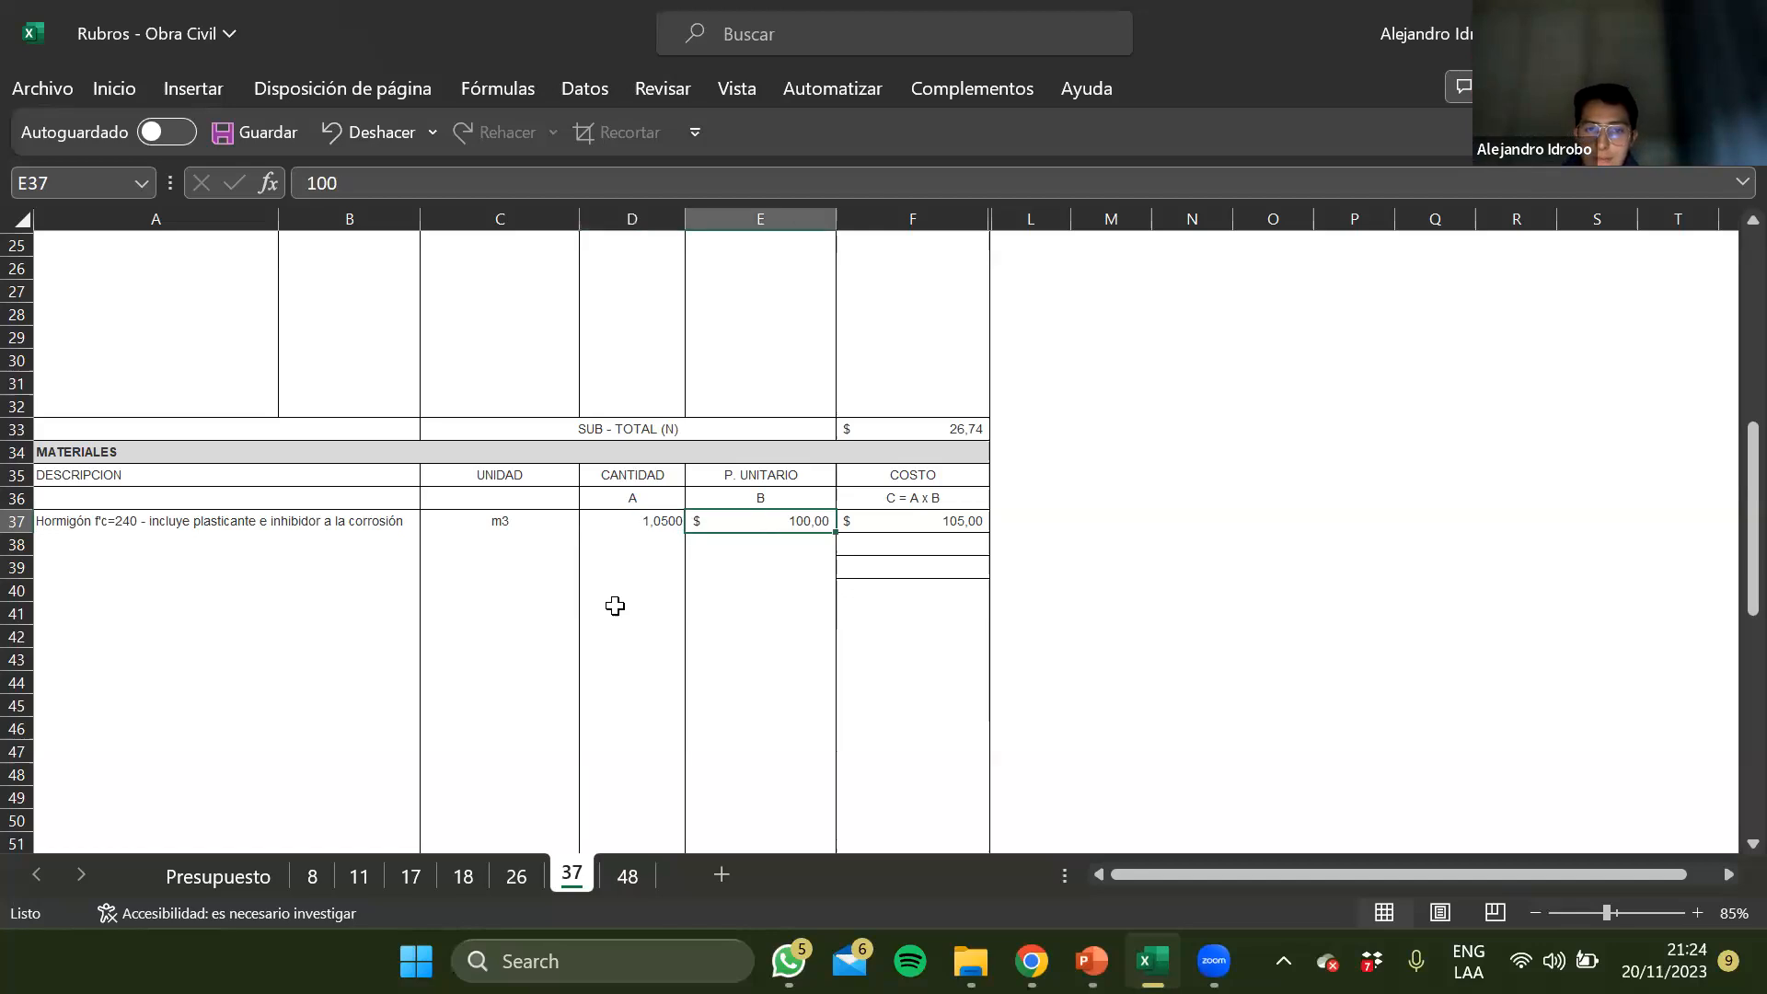
Compare the concrete row's quantity, unit price and cost formula under Materiales on sheet 37
key(Left)
key(Left)
key(Right)
key(Right)
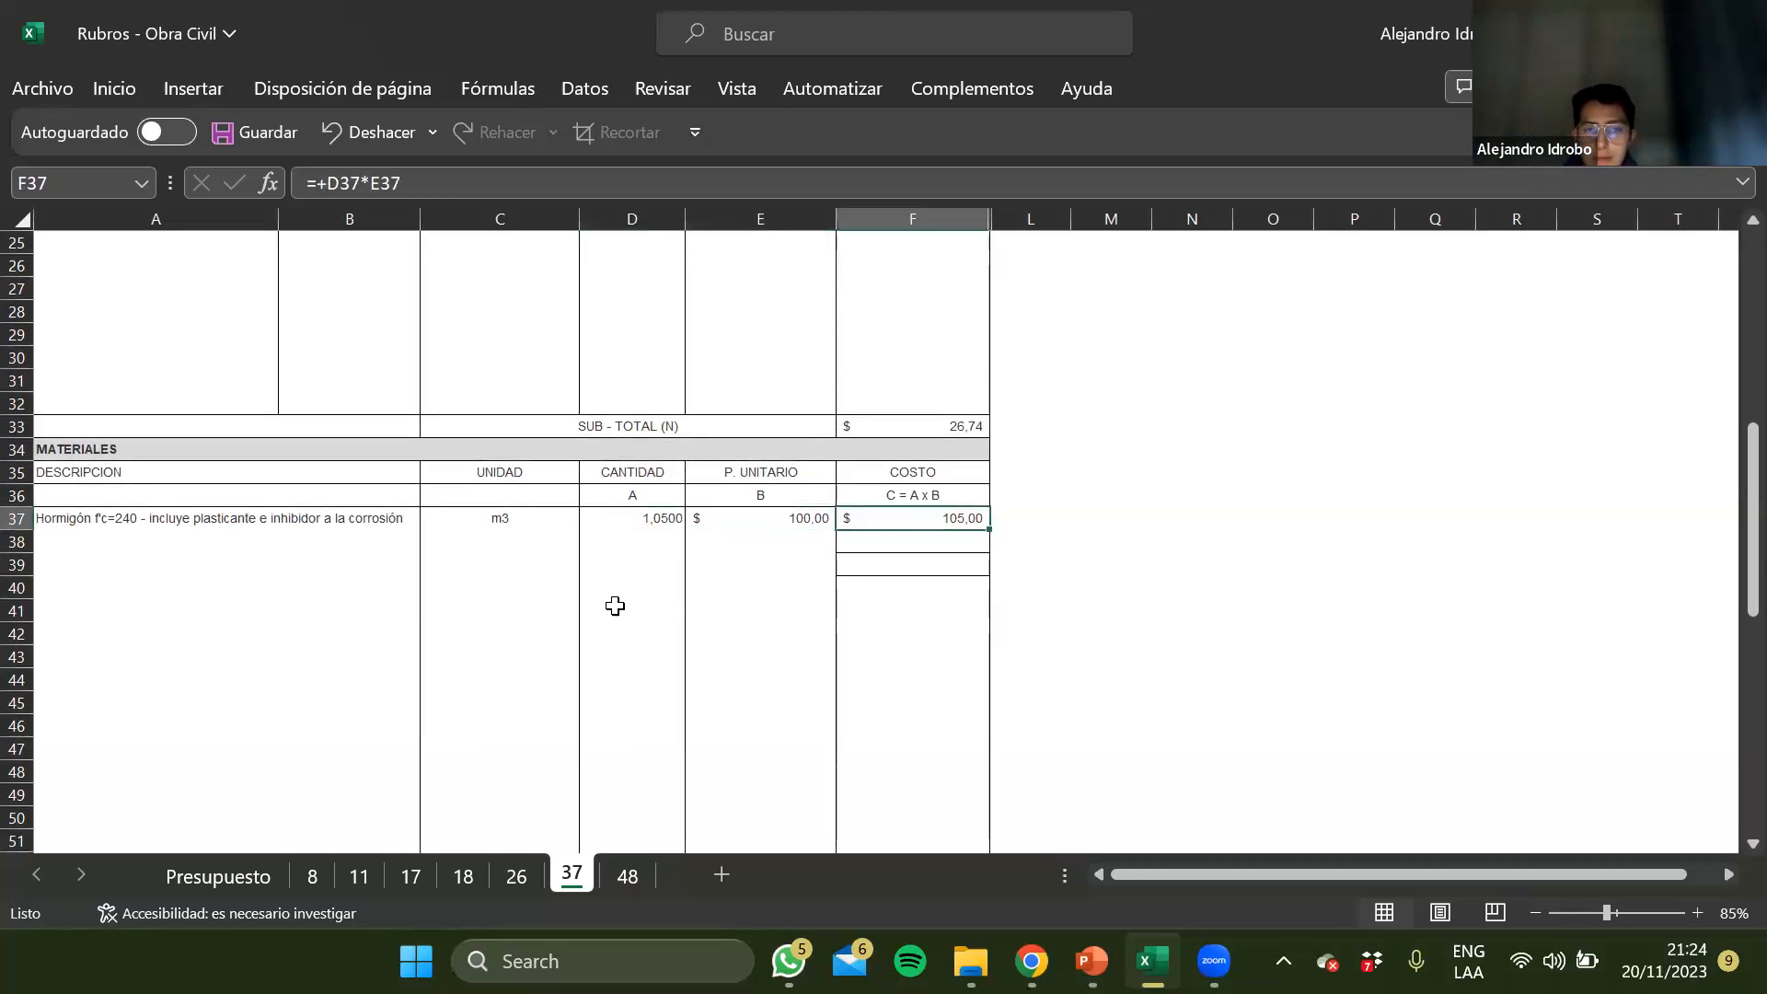
key(Left)
key(Left)
key(Right)
key(Right)
Check the Transporte section of sheet 37 for transport entries
scroll(615, 606, down, 3)
scroll(615, 606, down, 3)
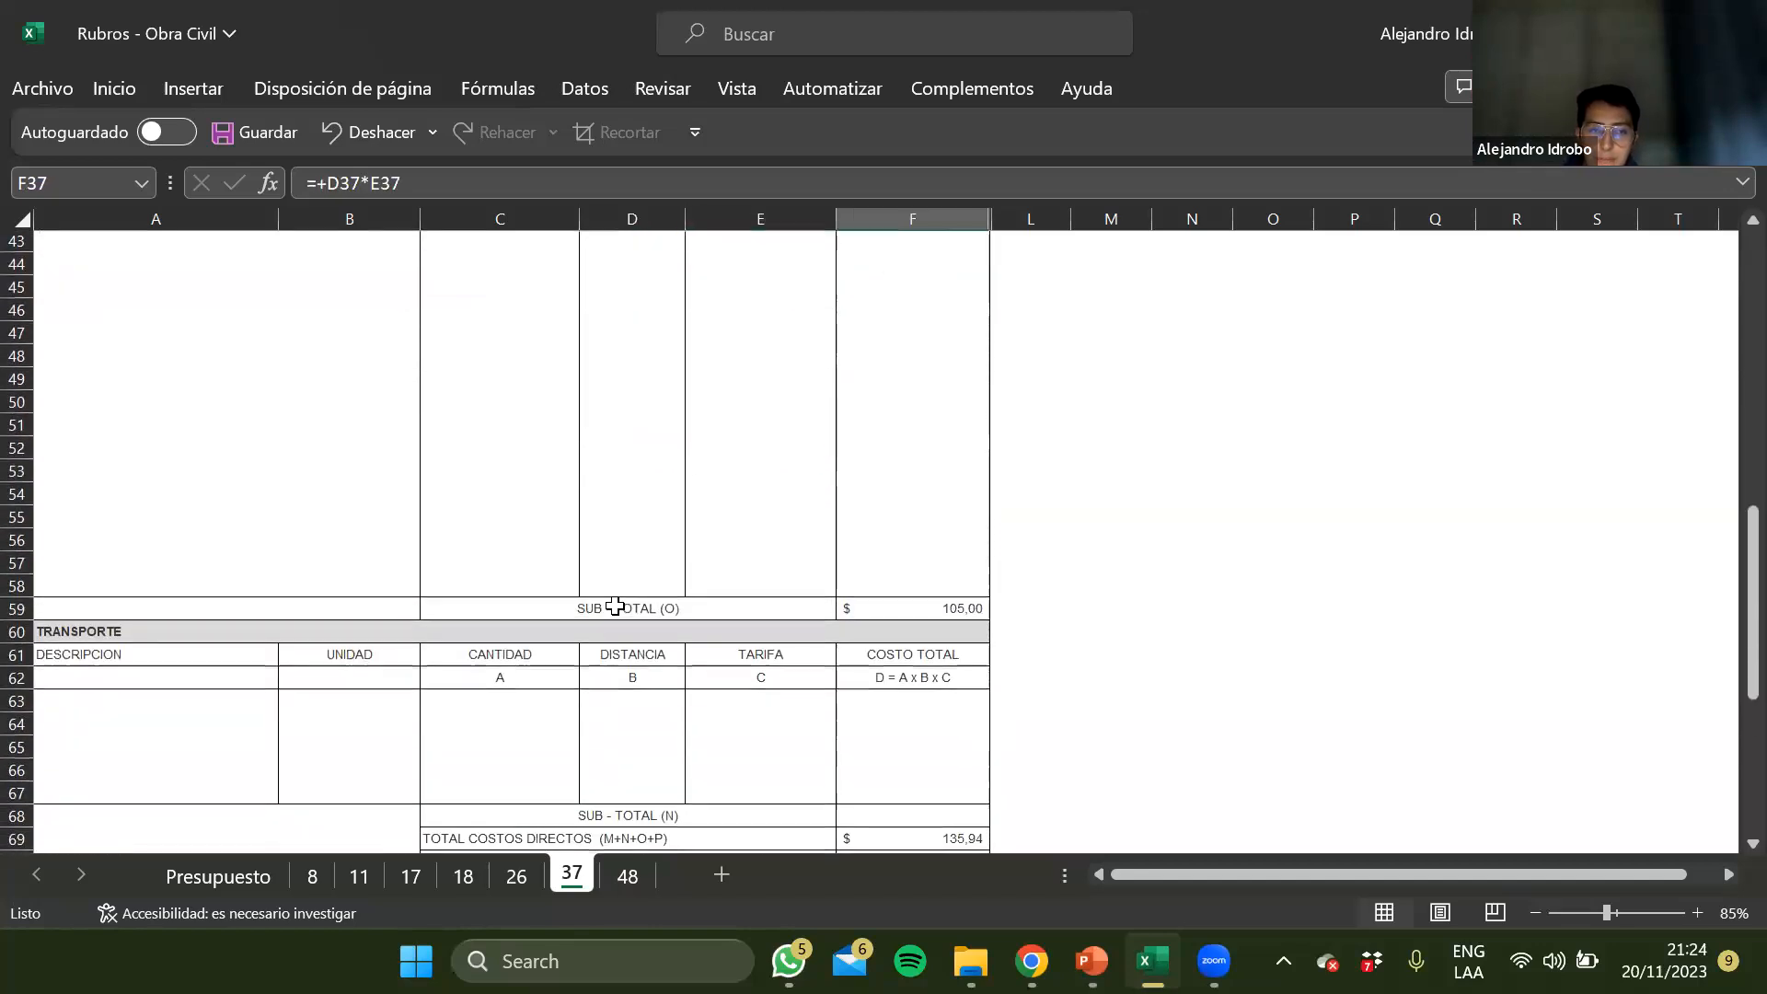
click(428, 682)
click(335, 698)
Append "- Inc. transporte" to the concrete material's description in A37 on sheet 37
scroll(309, 521, up, 8)
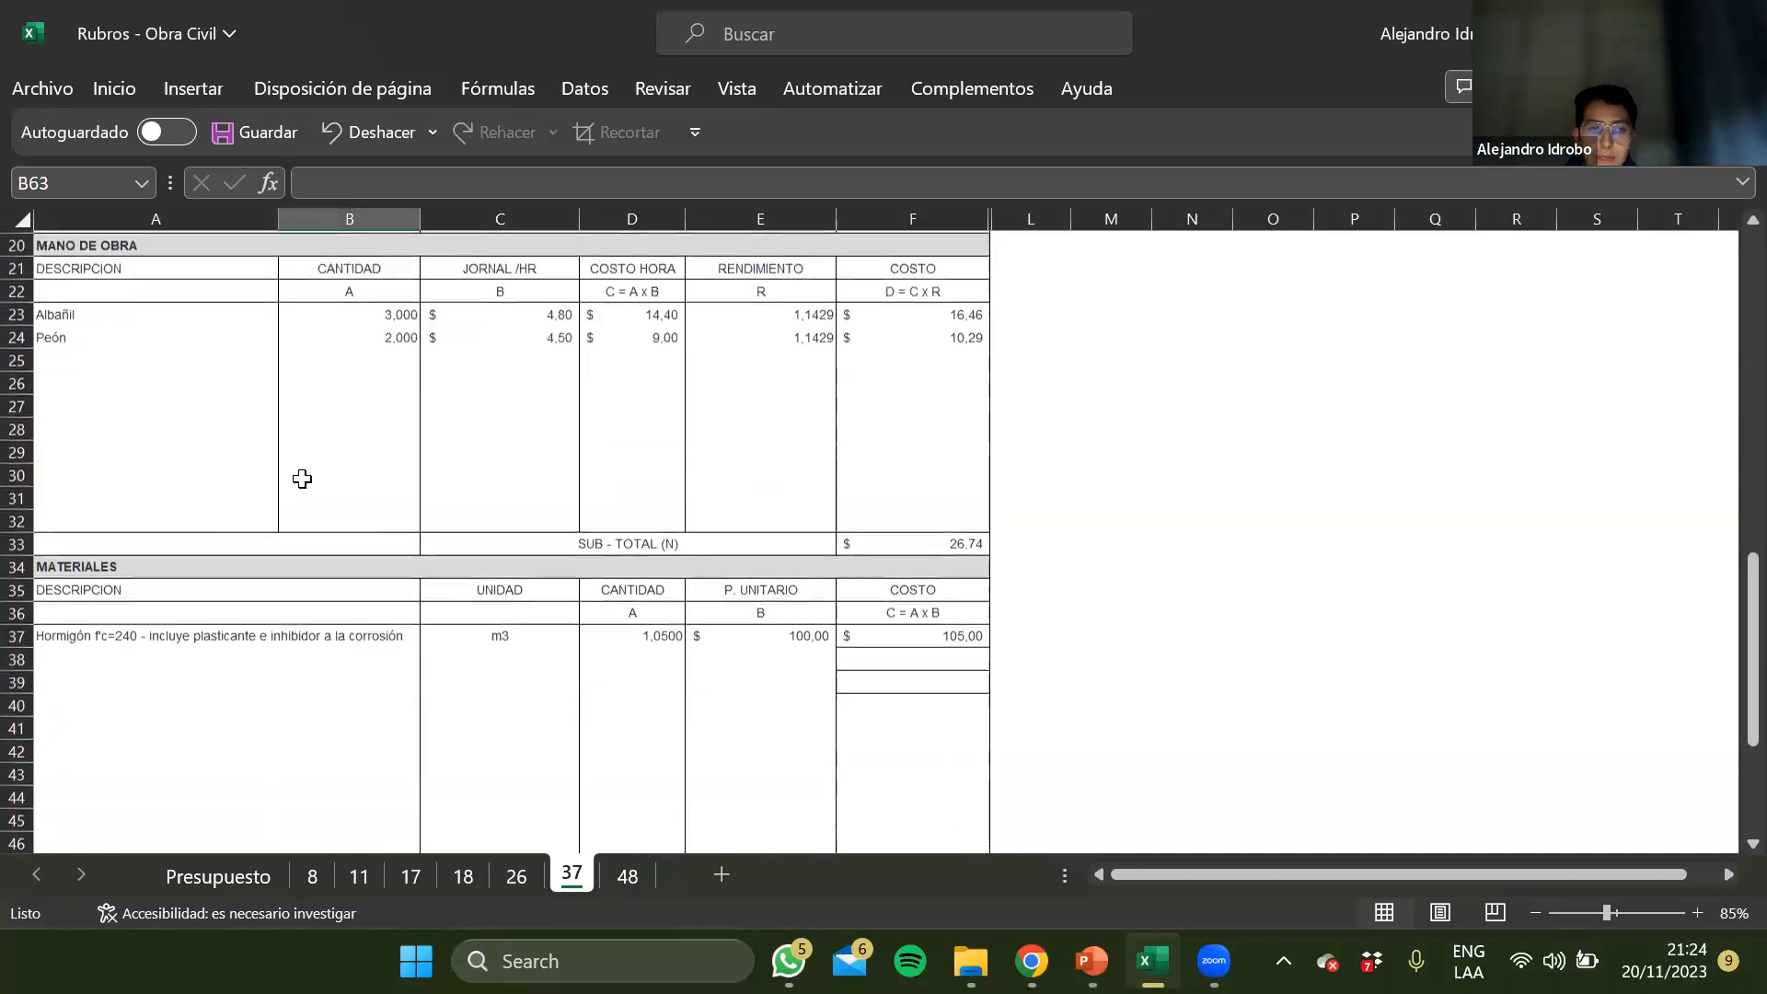
click(104, 638)
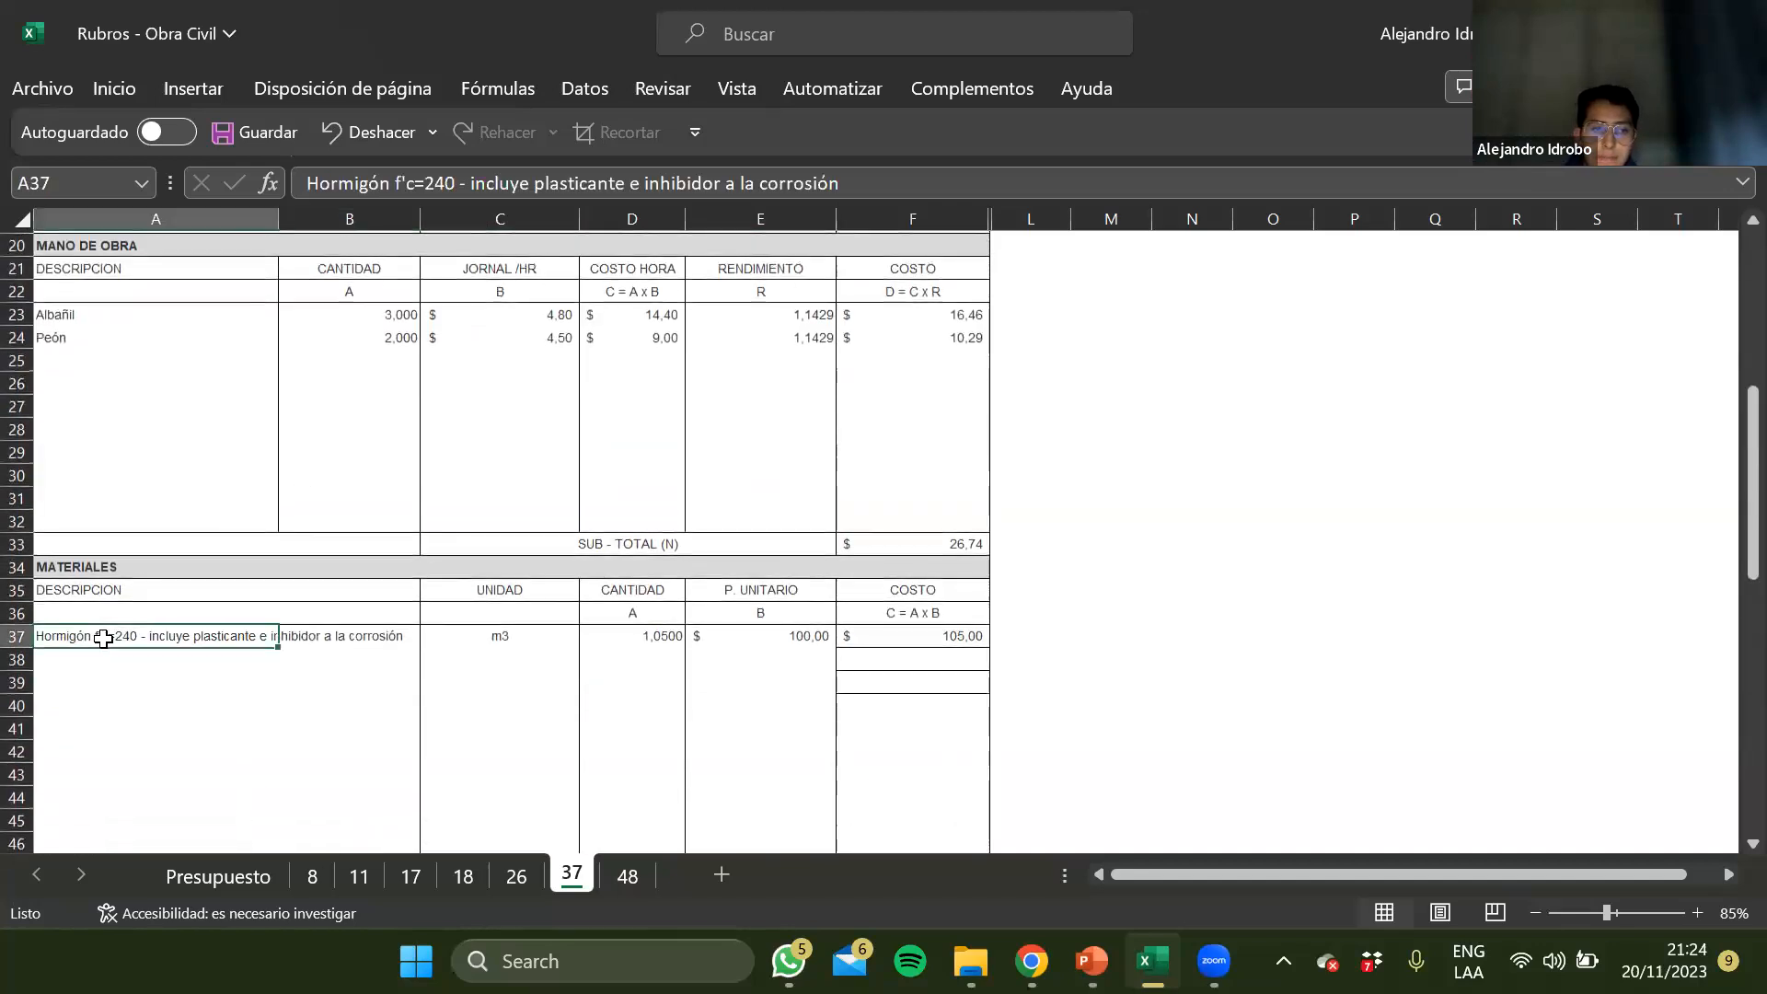
click(872, 187)
text(I)
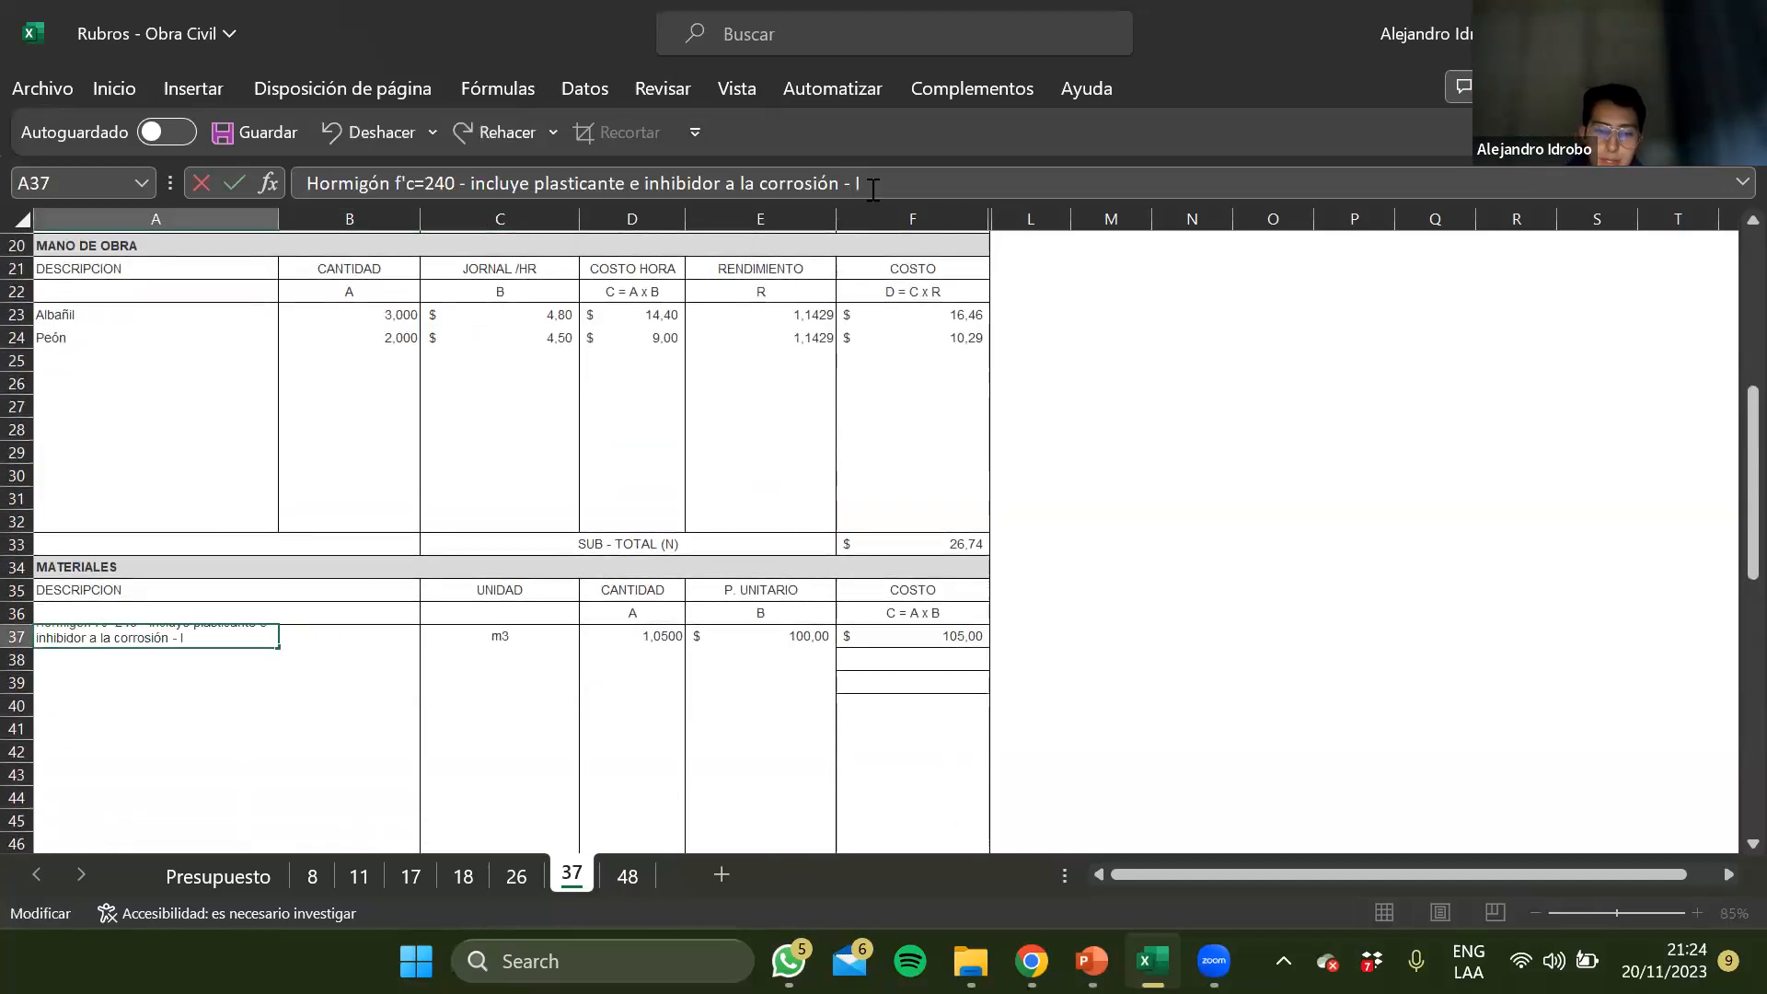
text(nc. transporte)
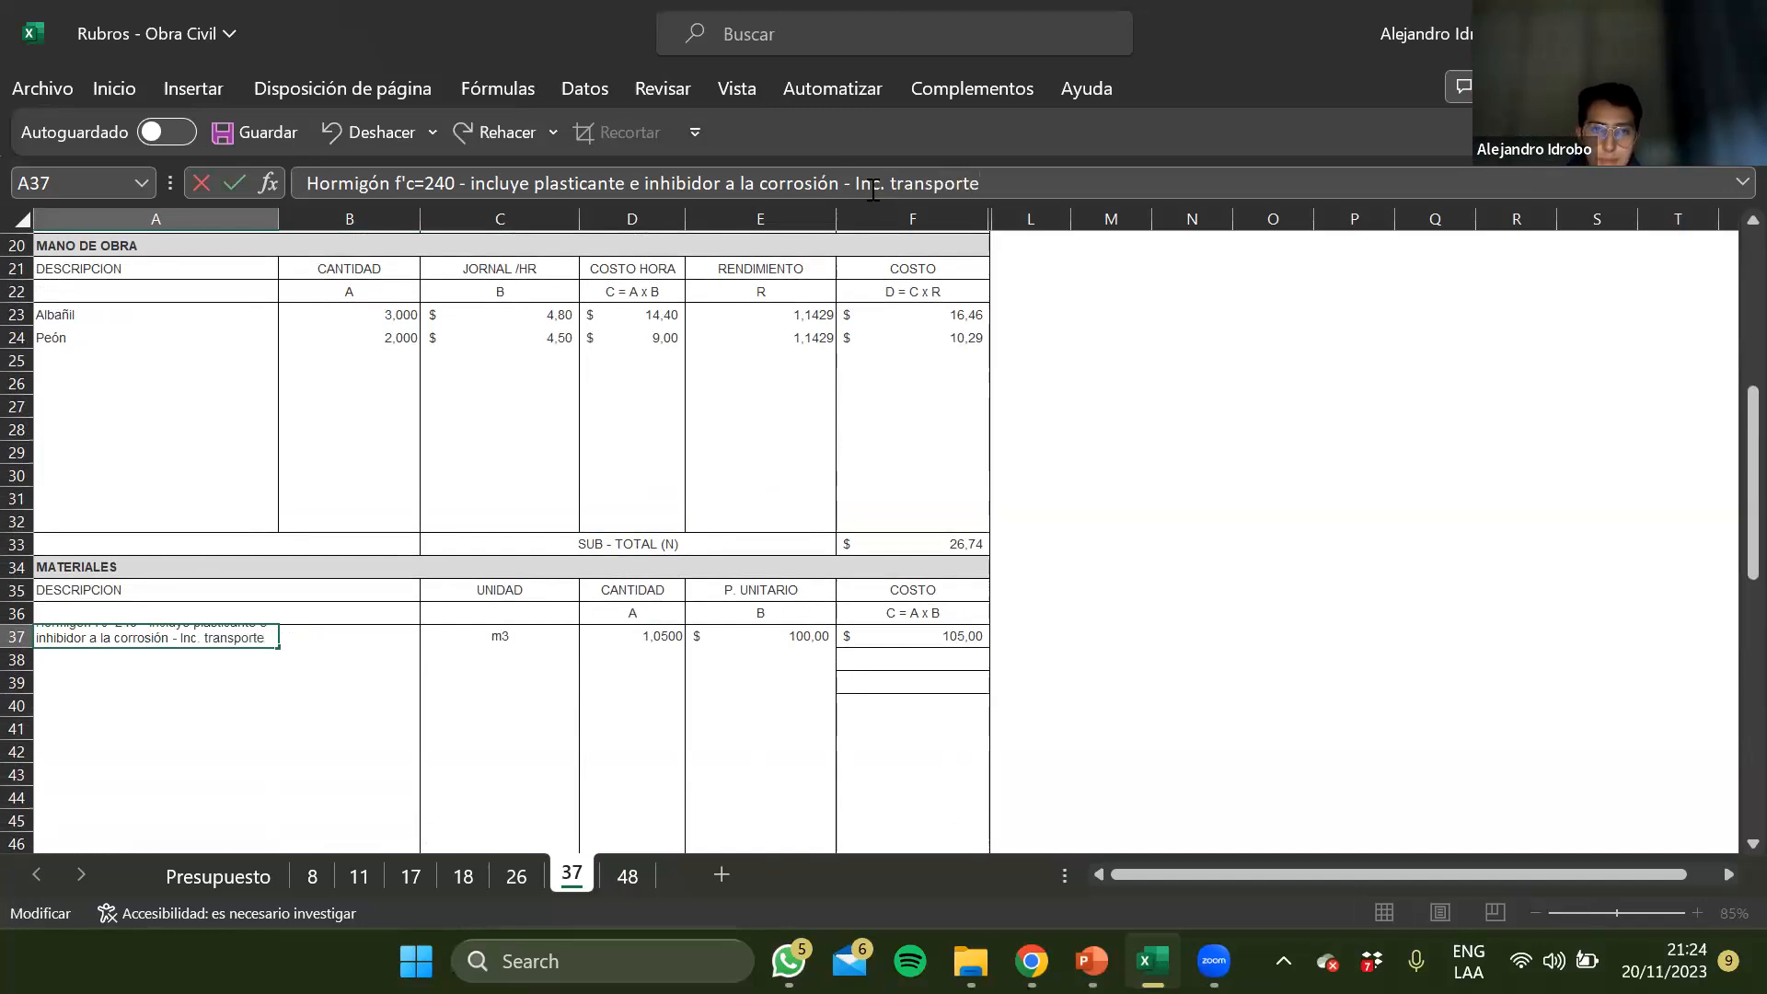
key(ctrl+Return)
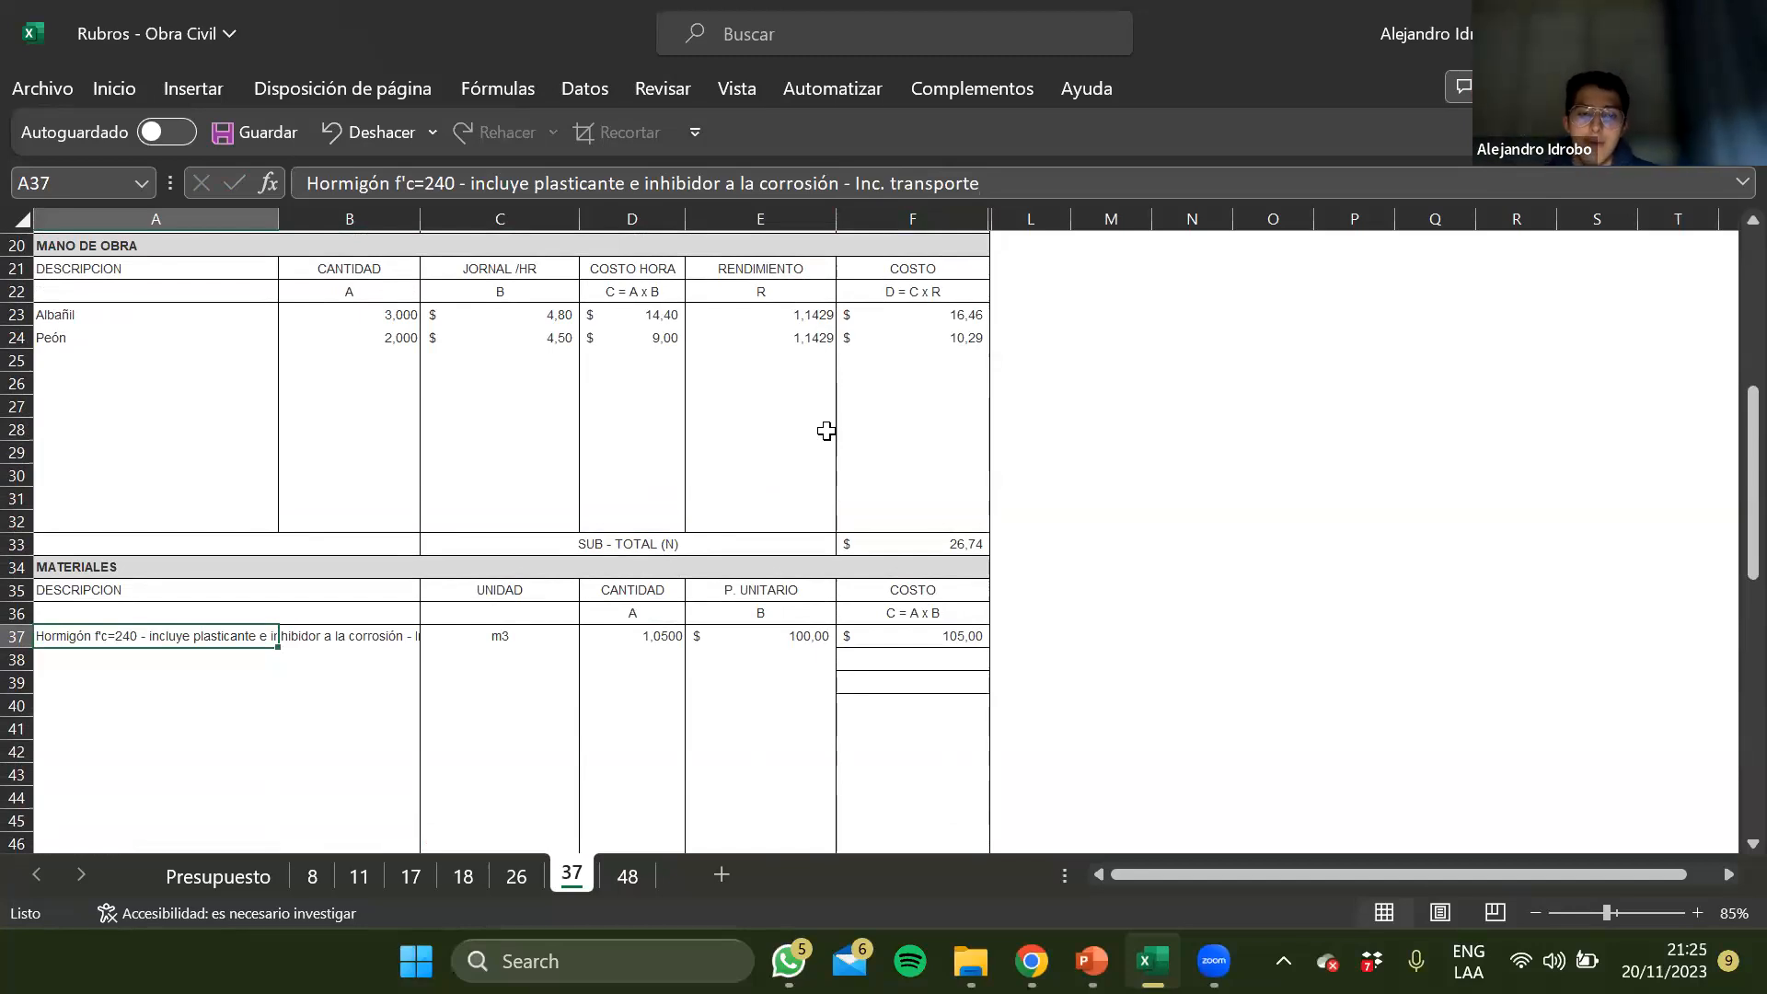
Open sheet 48 and compare the rubro description in its header with the materials listed under Materiales
click(624, 876)
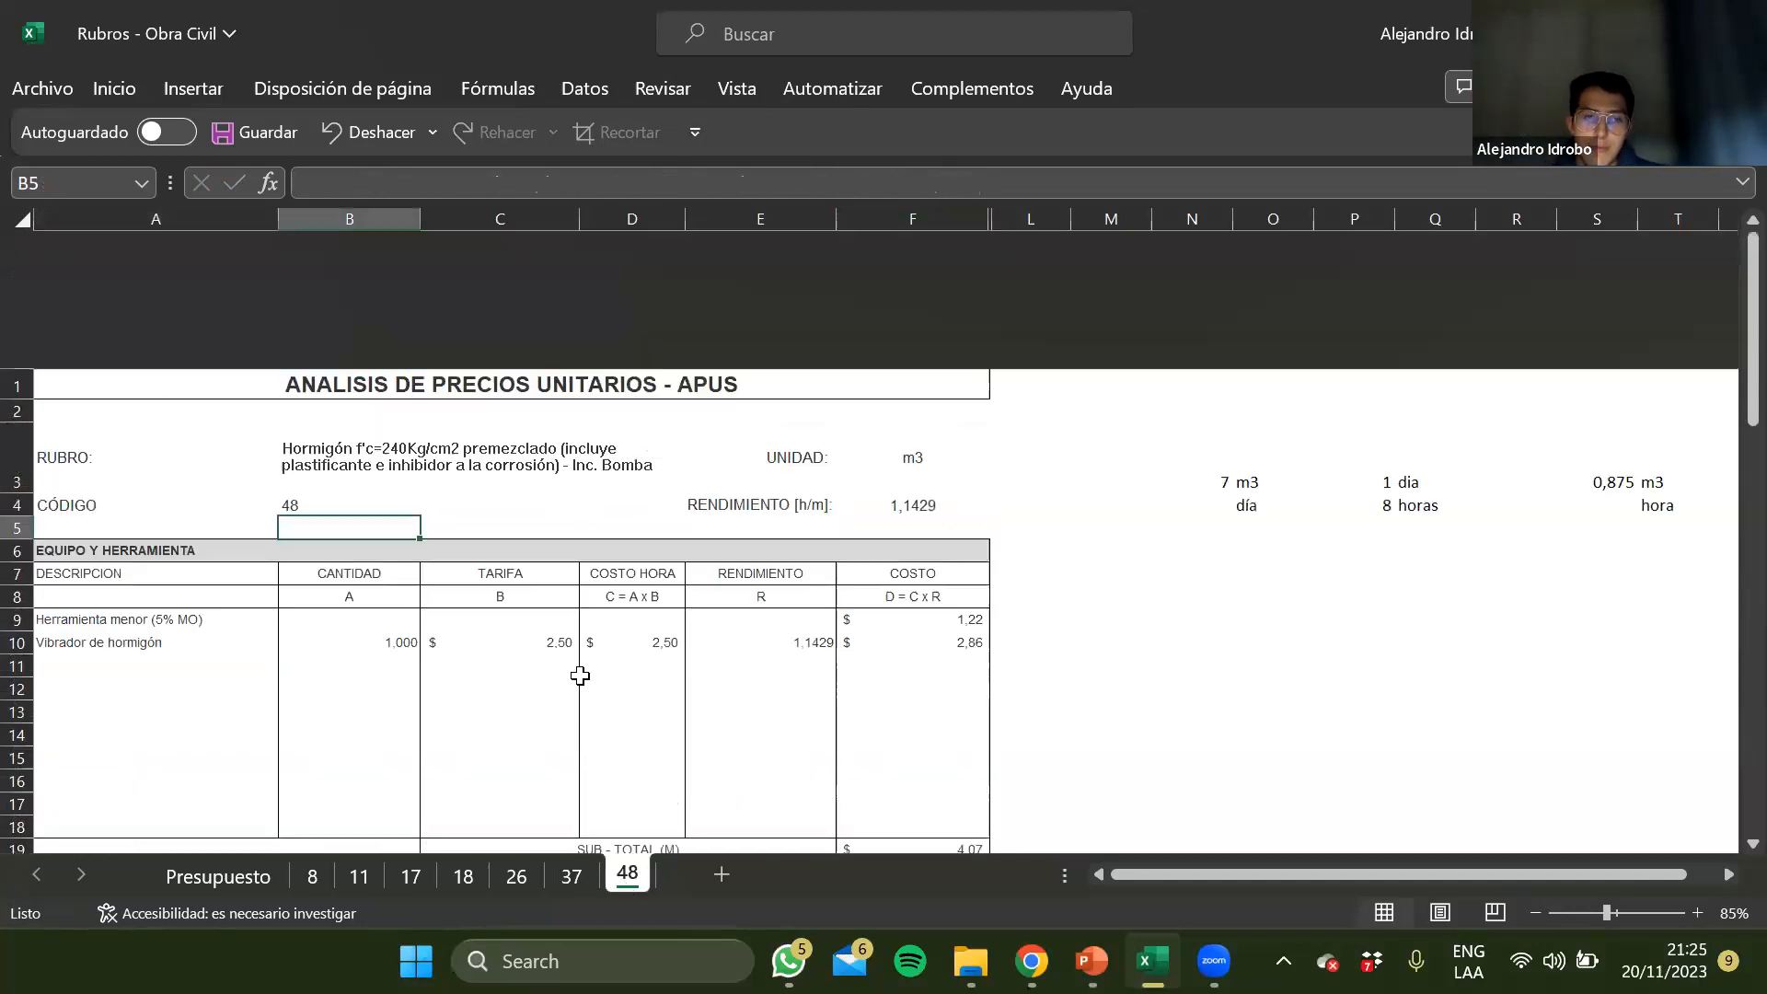
click(577, 333)
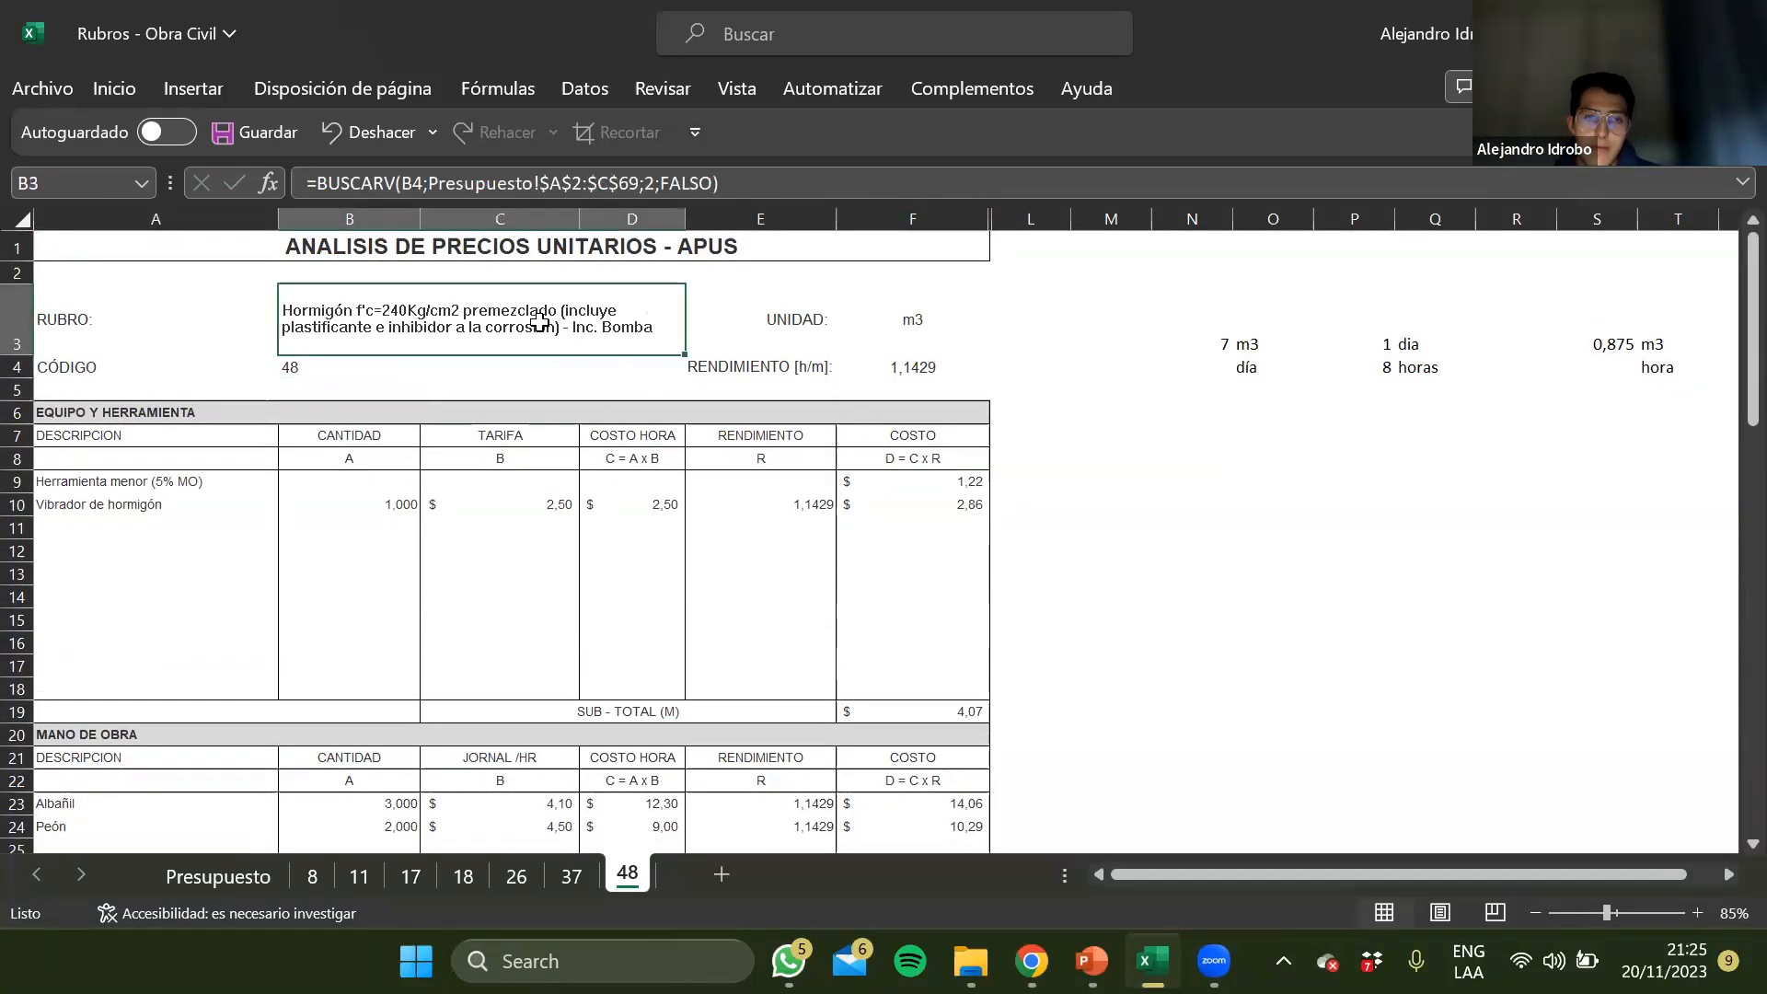
scroll(558, 653, down, 4)
scroll(558, 653, down, 3)
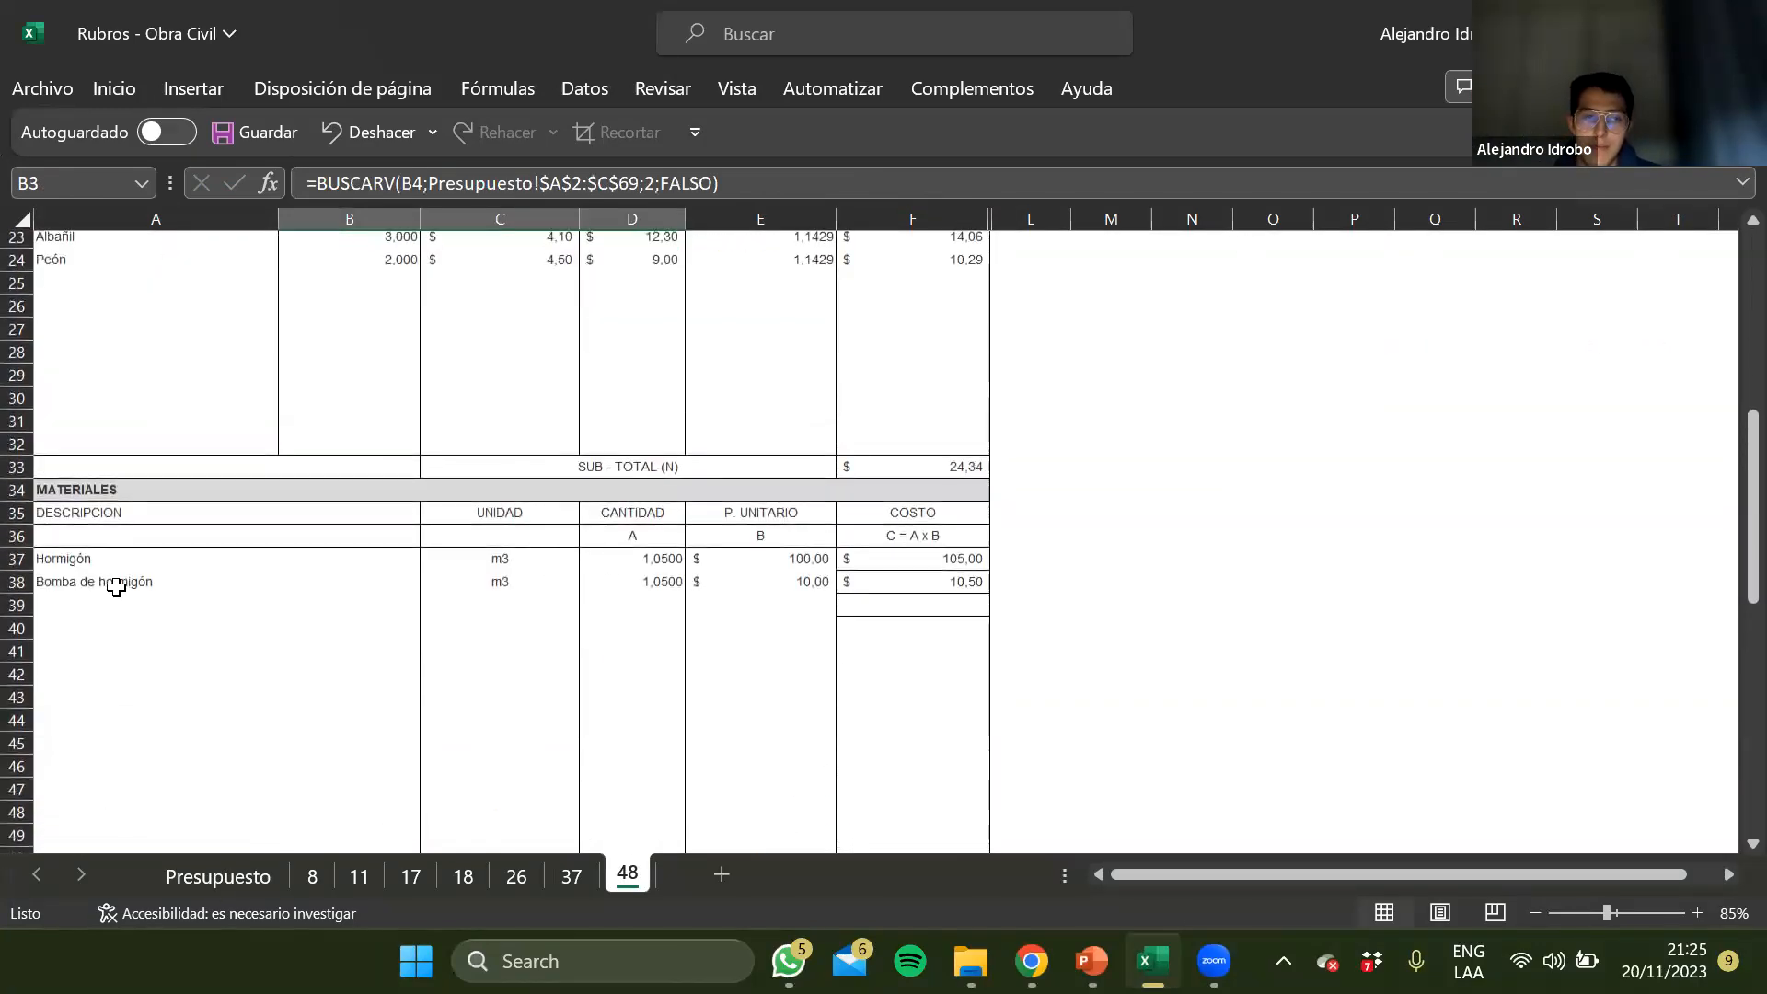
Examine the Bomba de hormigón row's unit, quantity, unit price and cost on sheet 48 alongside the Hormigón row
click(118, 583)
click(503, 580)
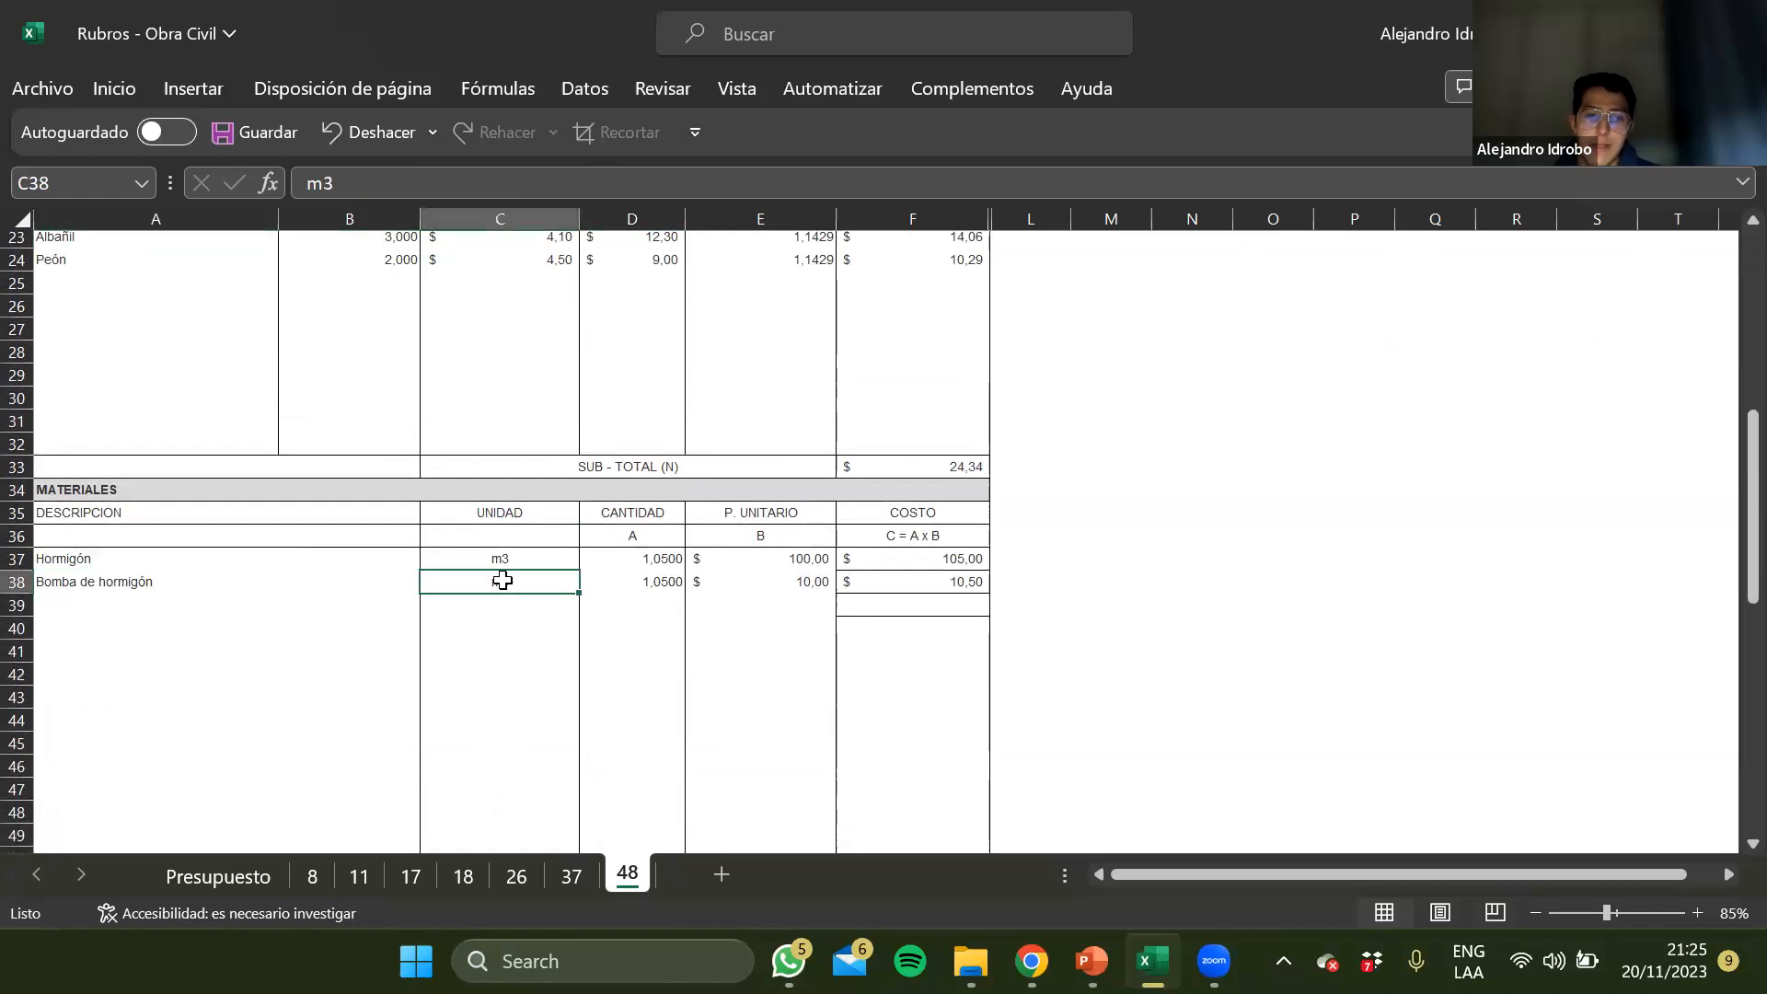
key(Right)
key(Right)
key(Right)
key(Left)
key(Left)
key(Left)
key(Left)
key(Left)
key(Up)
key(Down)
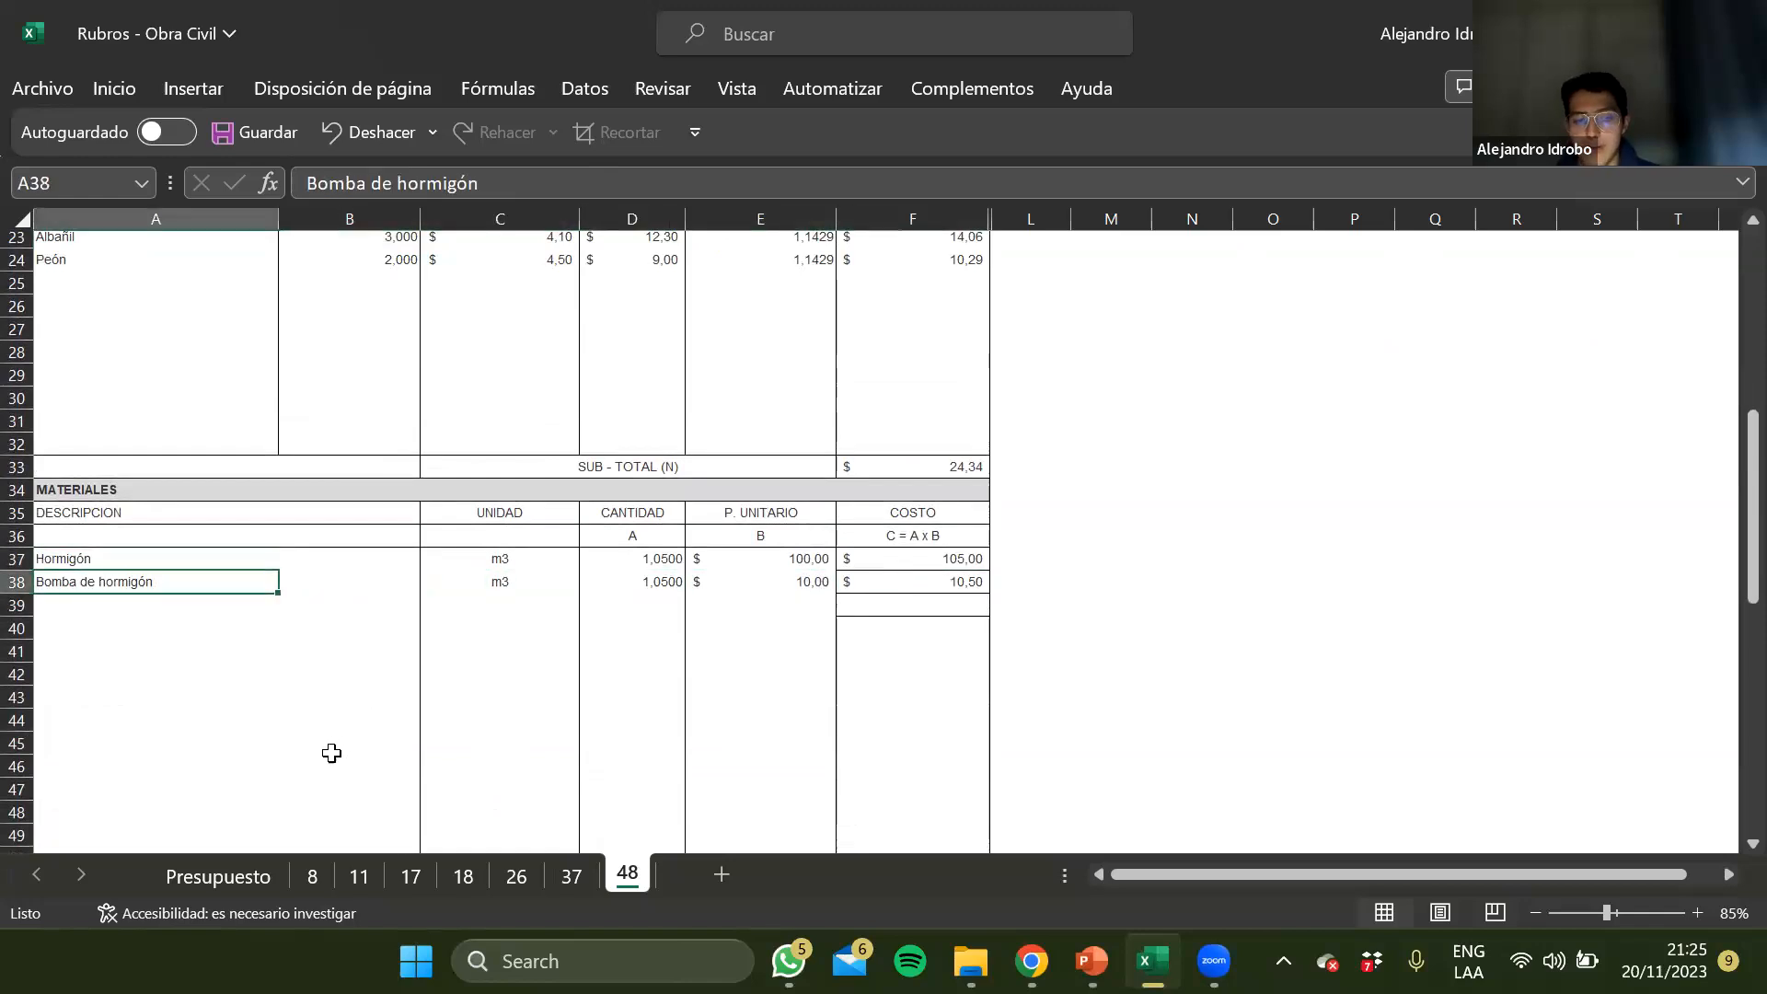
scroll(461, 675, up, 2)
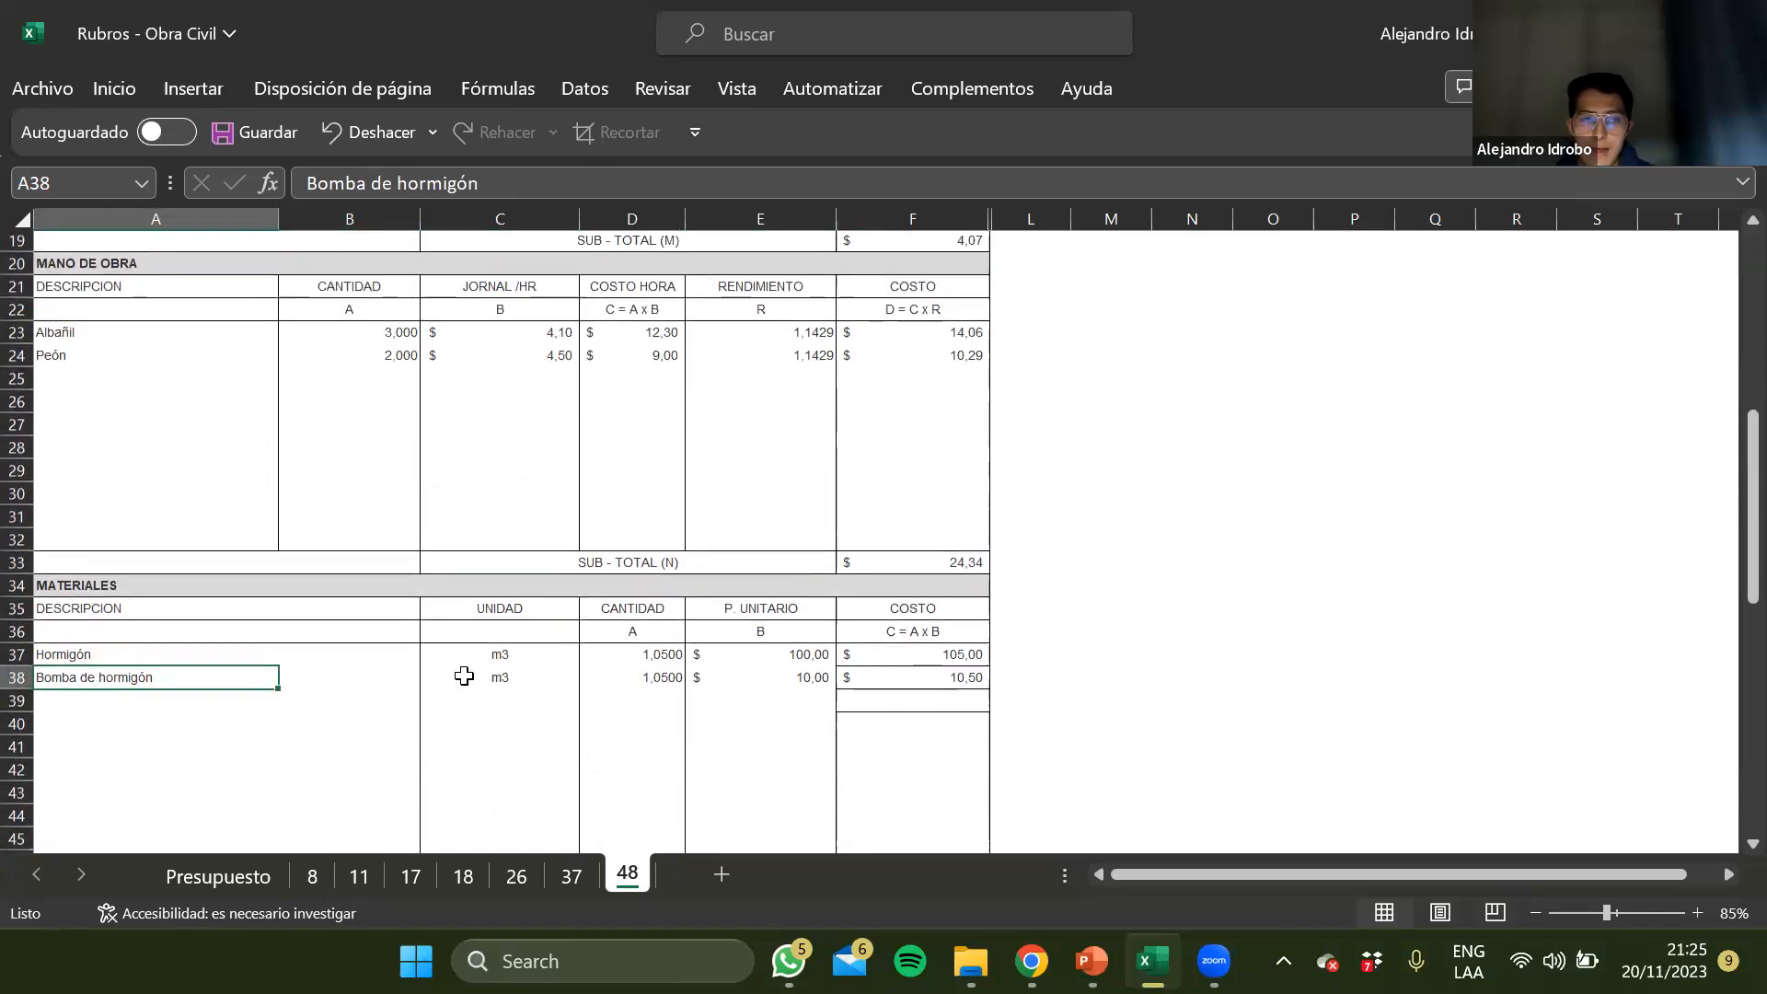
drag(324, 874, 213, 872)
click(204, 879)
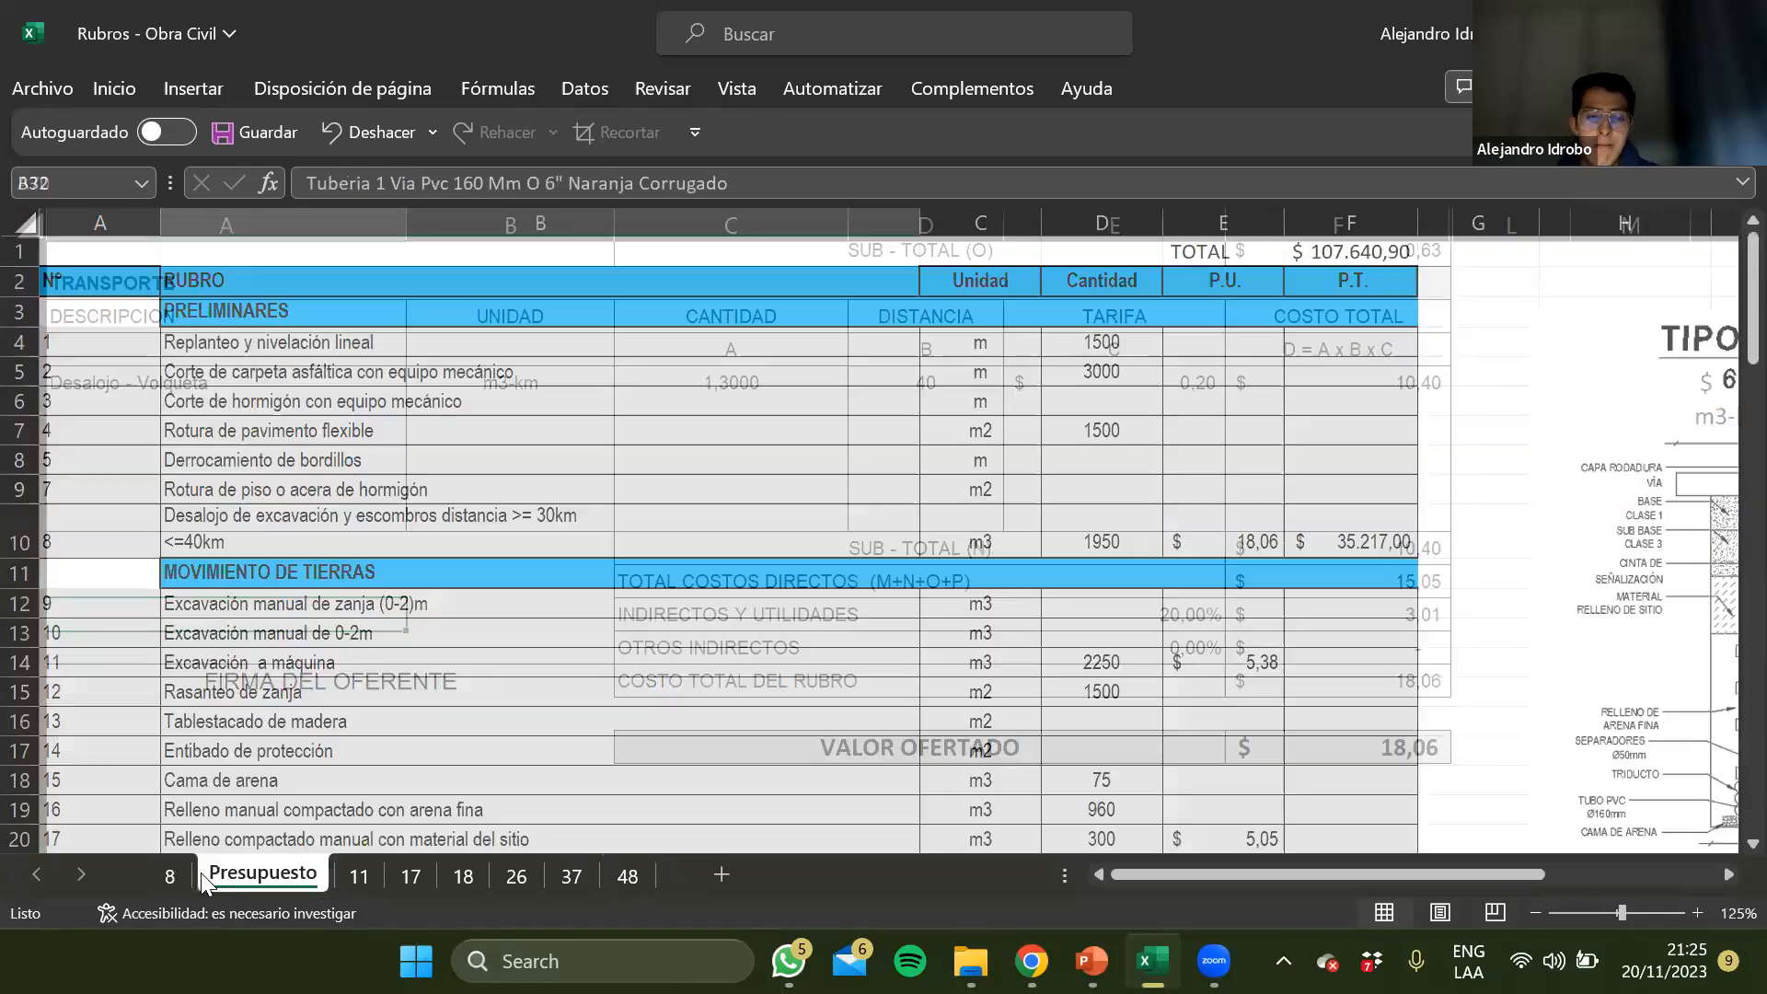
click(173, 878)
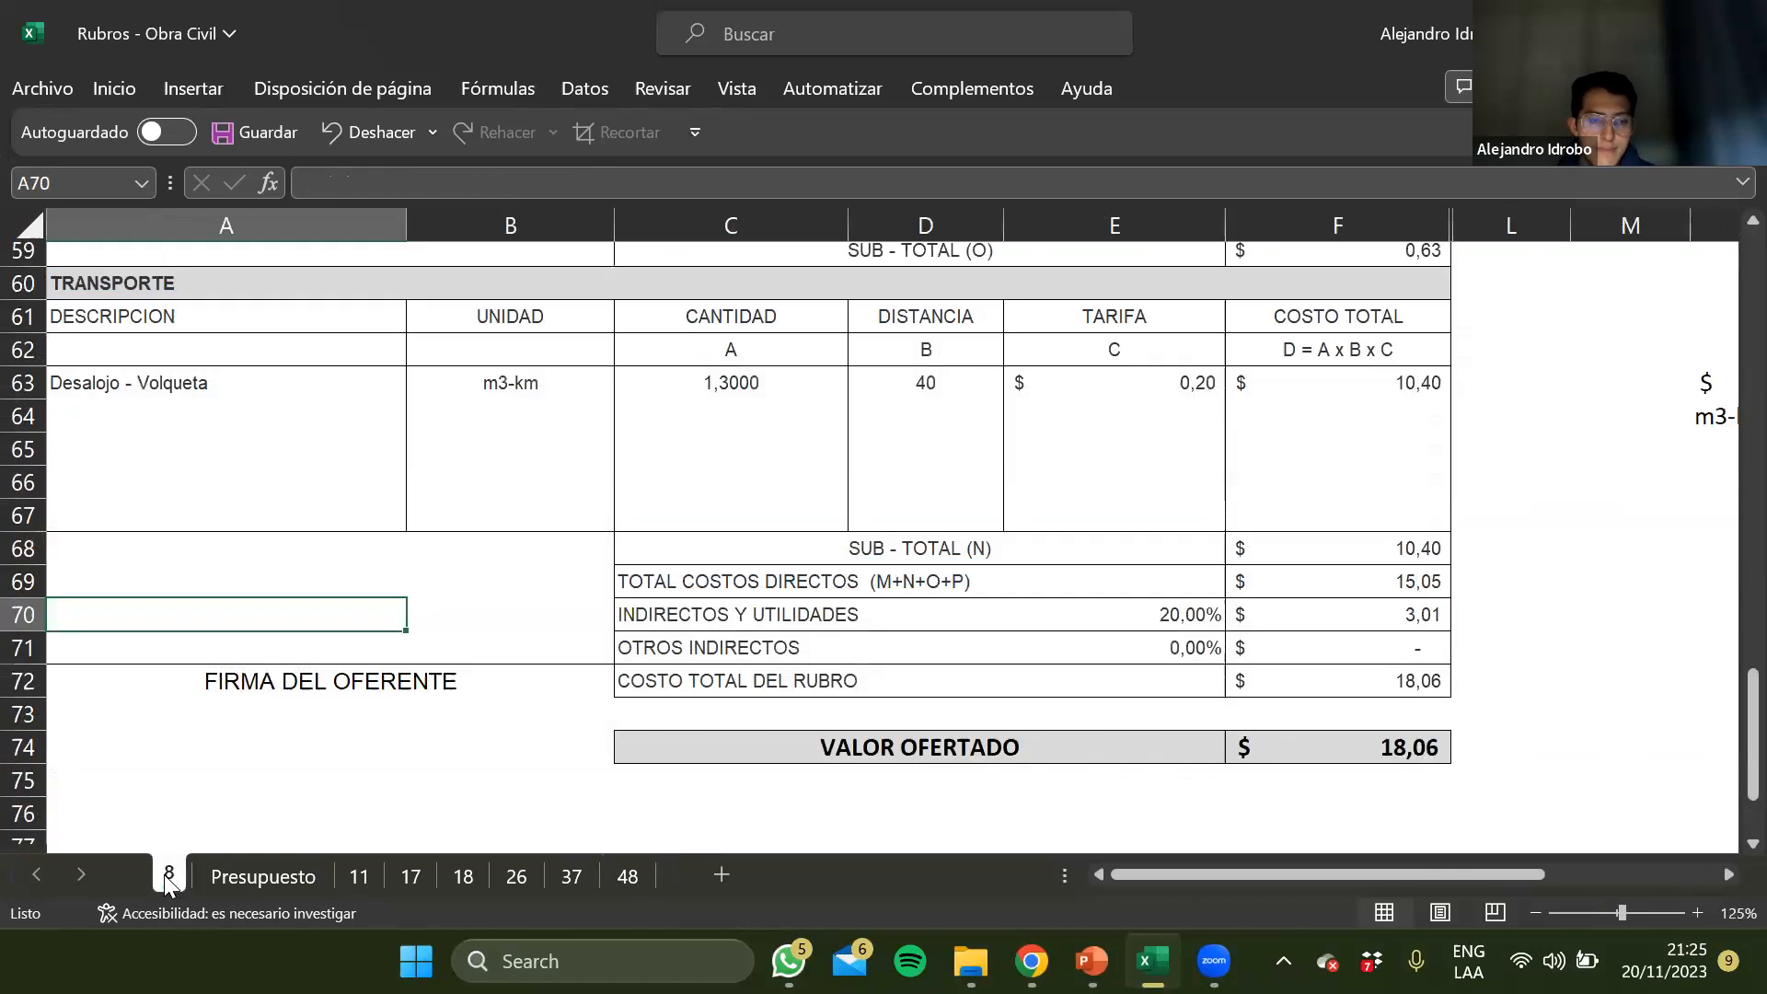
drag(190, 891, 342, 879)
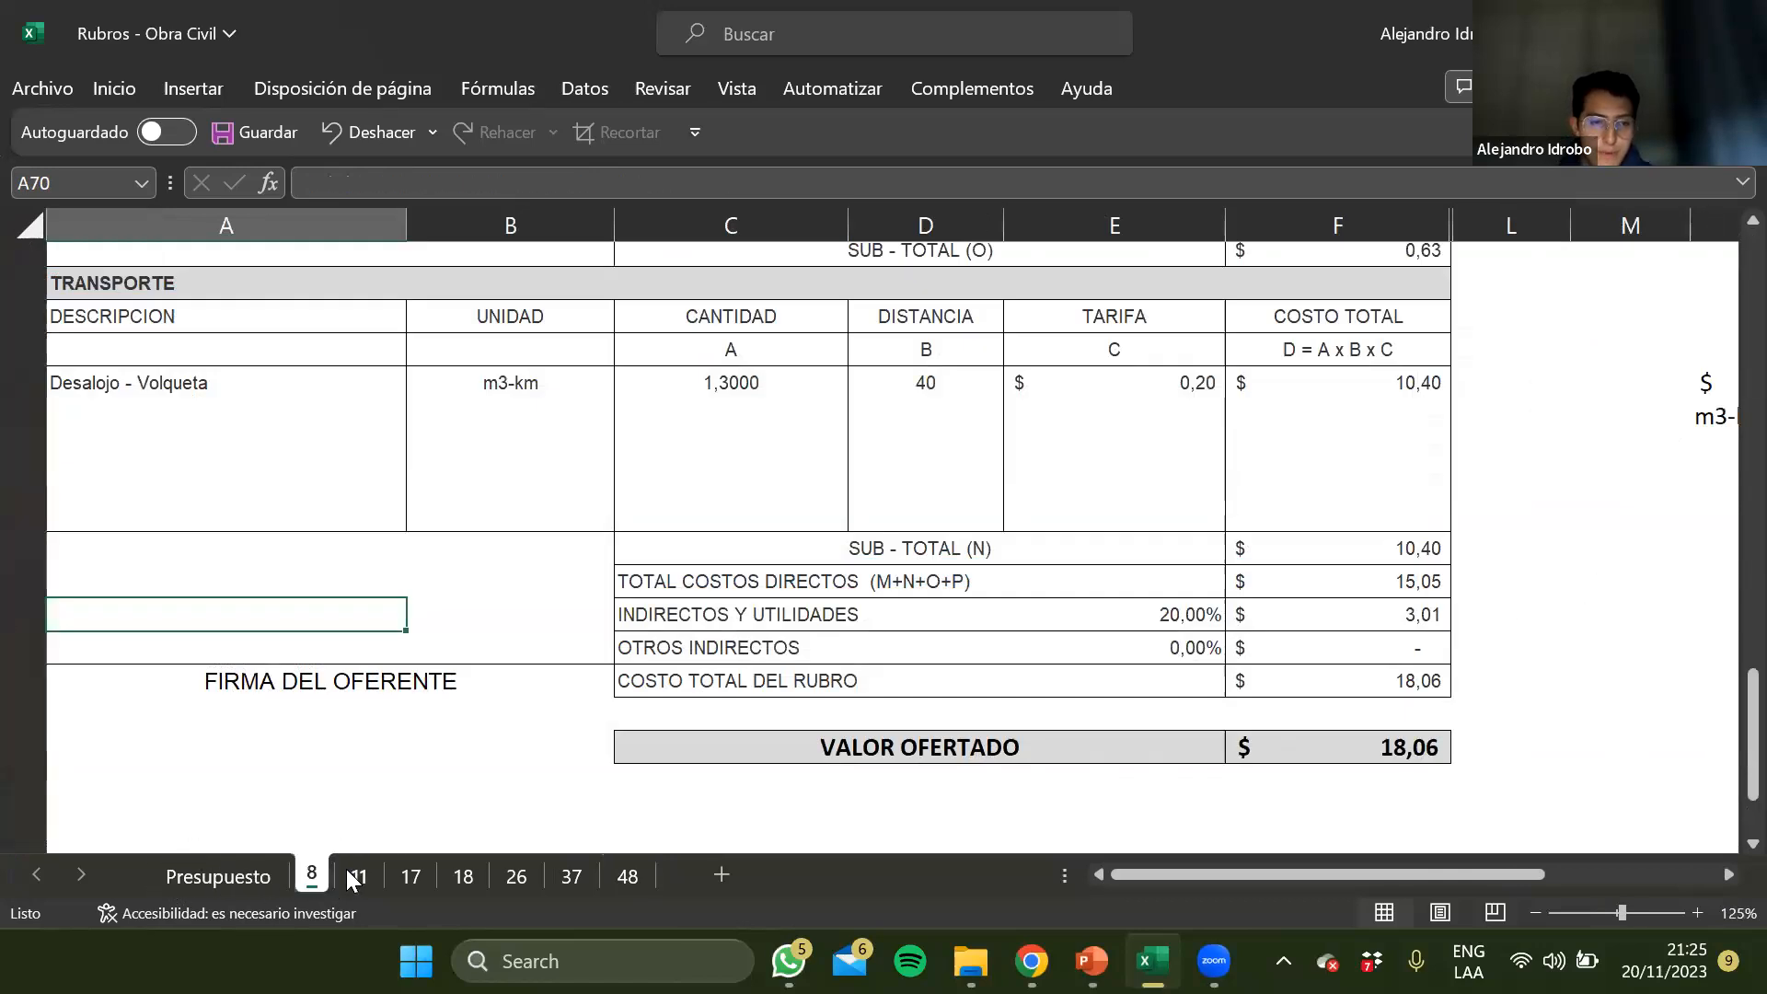
Open the Presupuesto sheet and review the rubros in the Preliminares, Movimiento de Tierras and Vialidad chapters
click(237, 885)
click(454, 487)
click(443, 611)
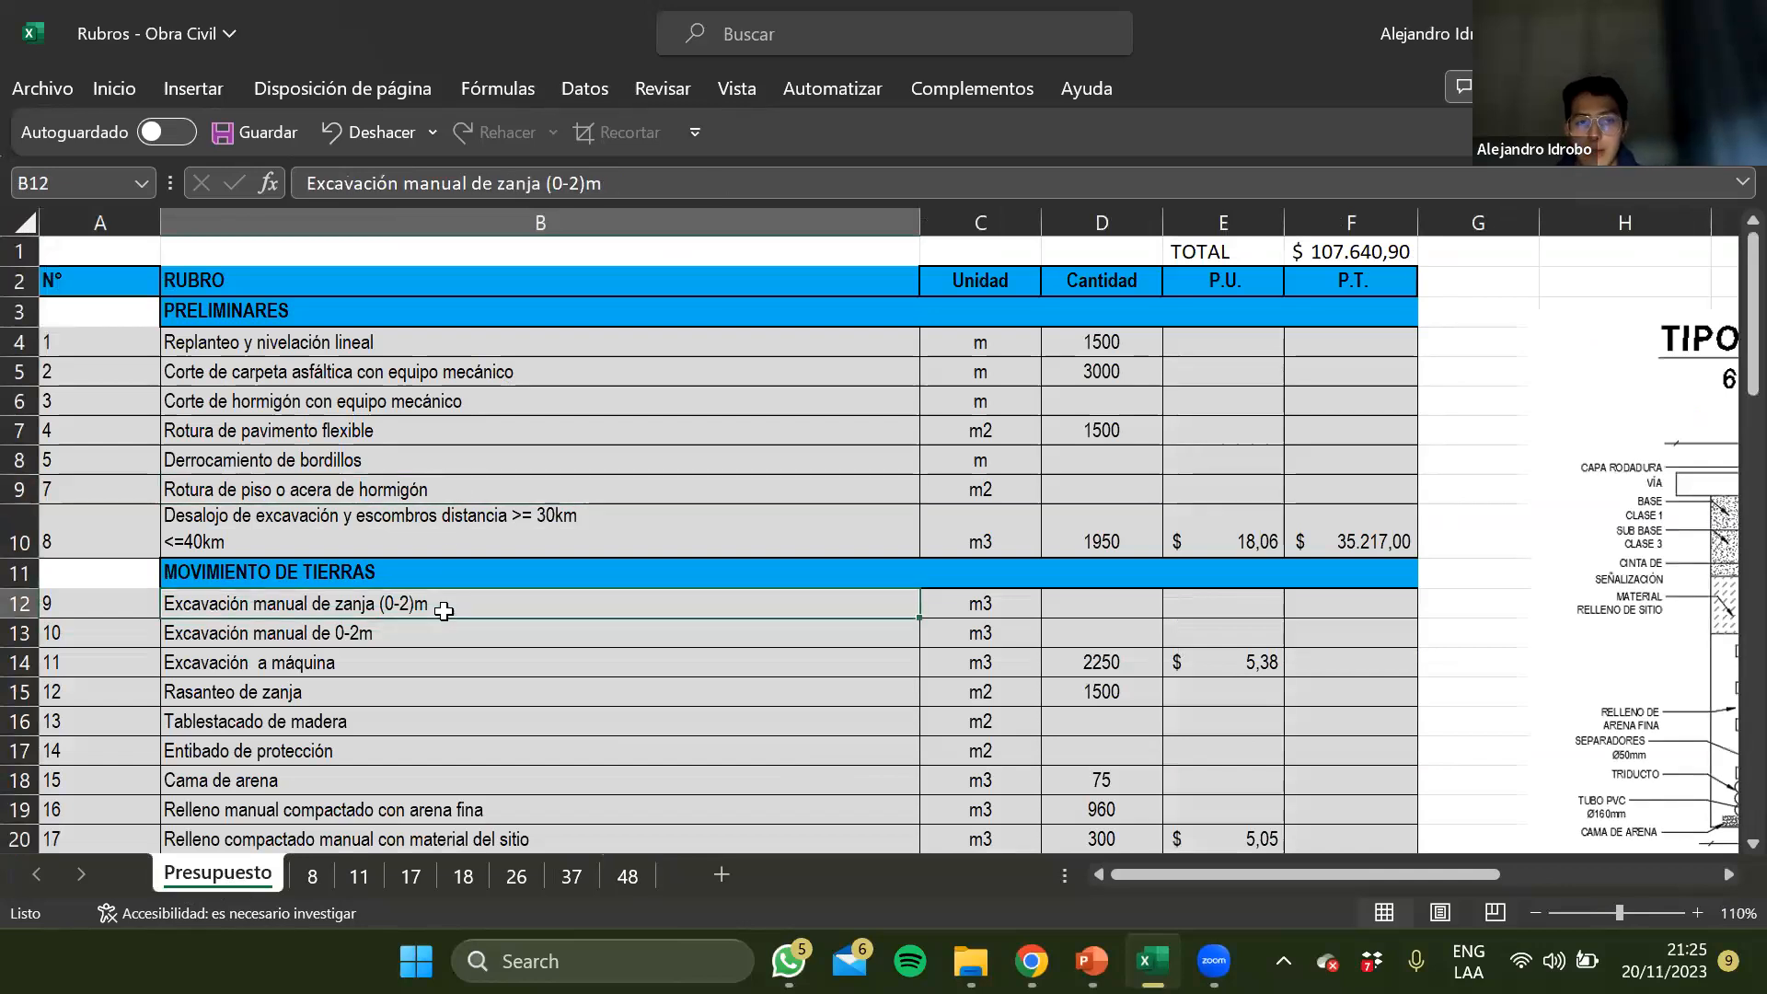
scroll(444, 611, down, 2)
click(539, 578)
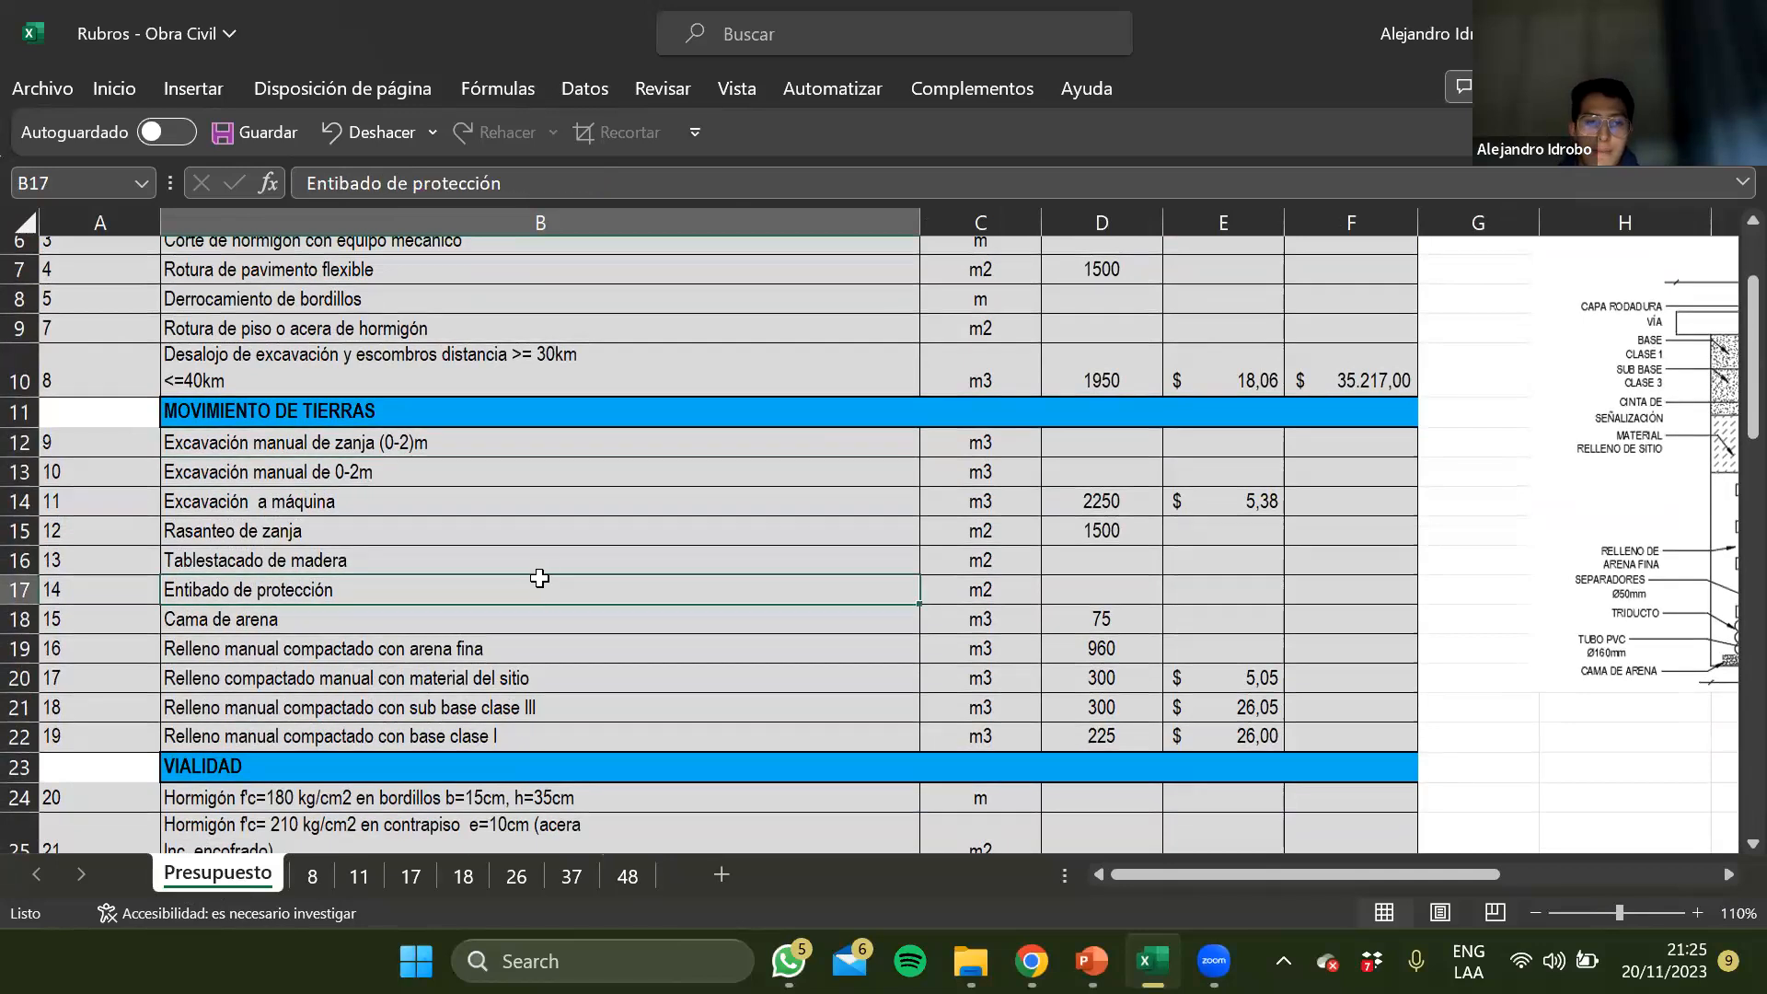
click(508, 639)
scroll(508, 642, down, 1)
scroll(501, 626, down, 3)
click(493, 608)
scroll(493, 605, down, 3)
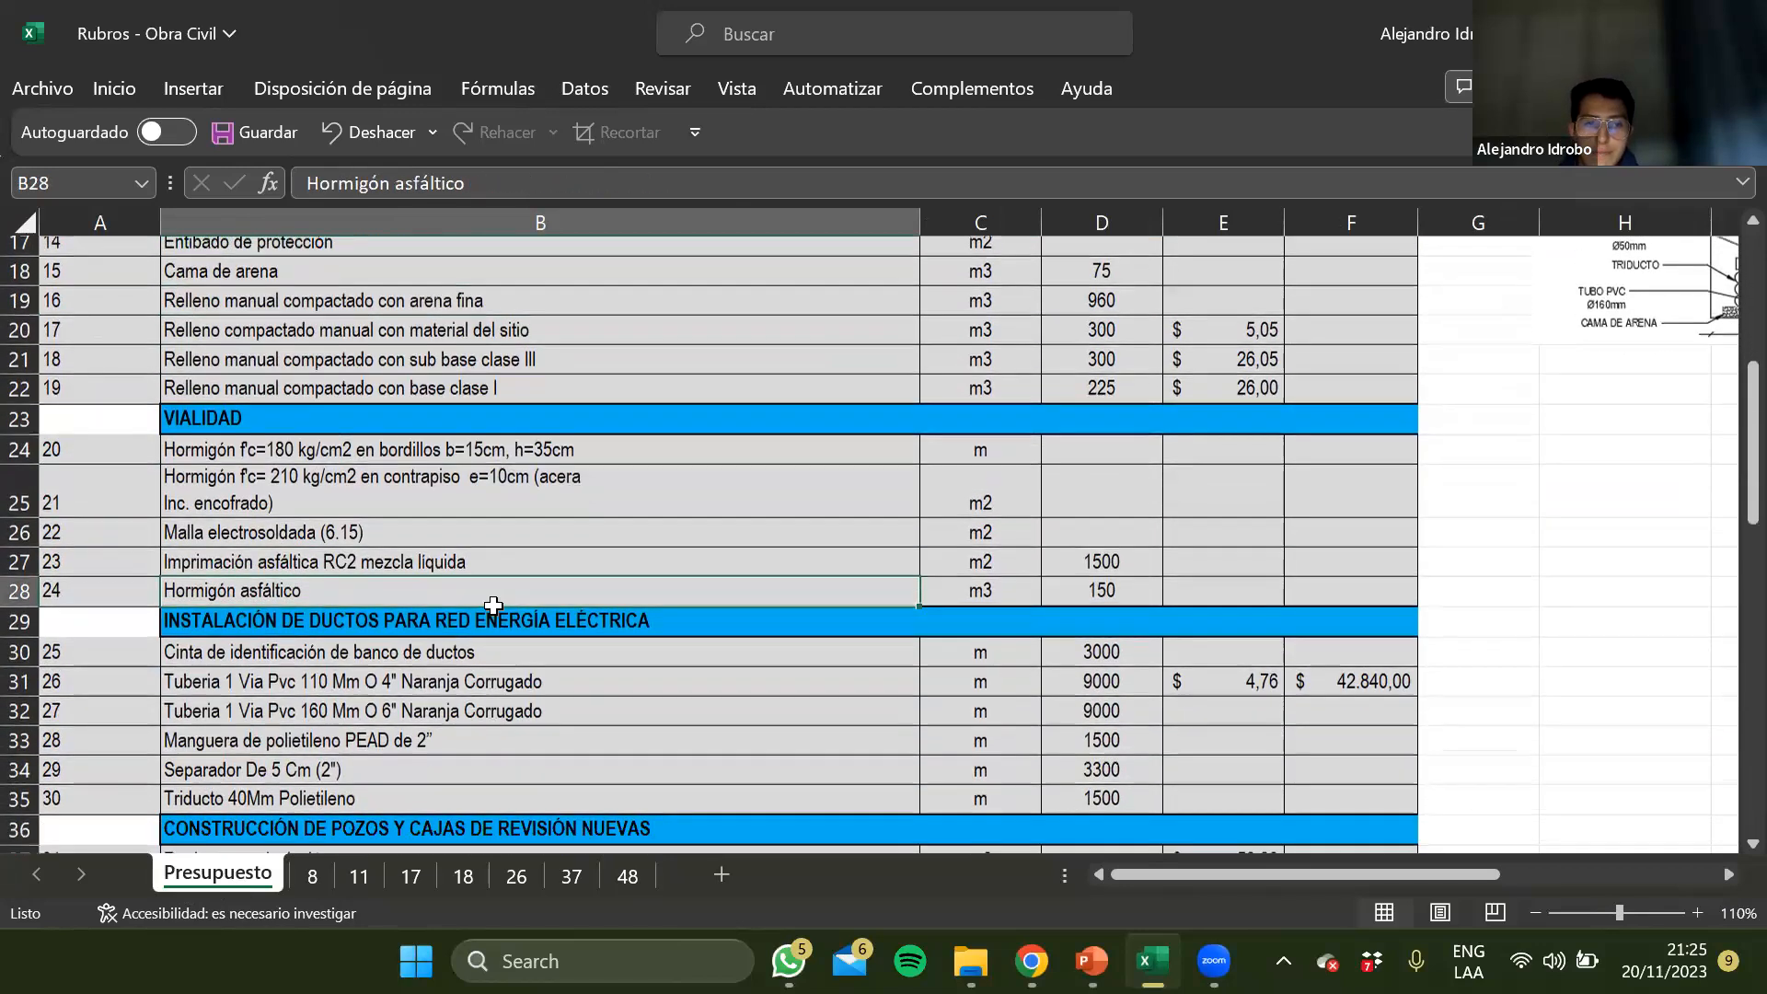
Continue reviewing the budget rubros from the electrical duct installation chapter through the EEQ transformer chambers chapter
click(434, 705)
scroll(434, 705, down, 2)
click(381, 661)
scroll(381, 661, down, 3)
click(381, 661)
click(346, 811)
scroll(346, 811, down, 2)
click(381, 710)
click(391, 560)
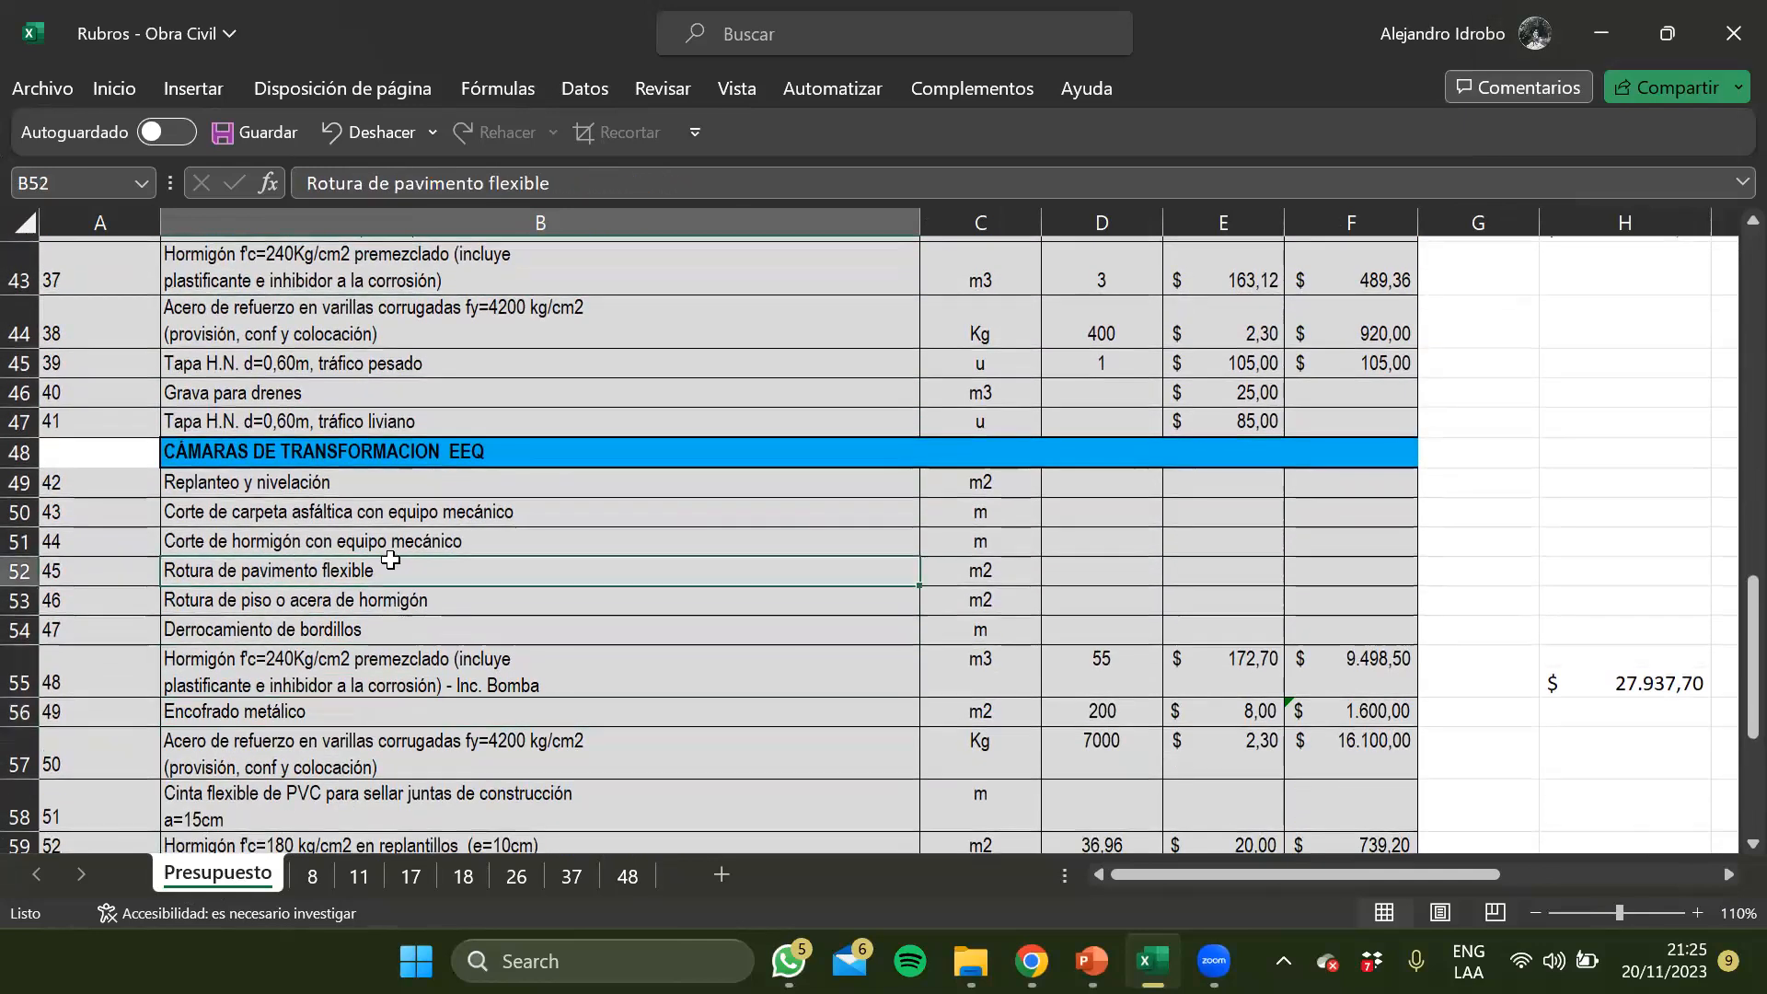
Return to the start of the Presupuesto sheet and select the RUBRO heading in B2
scroll(391, 560, up, 14)
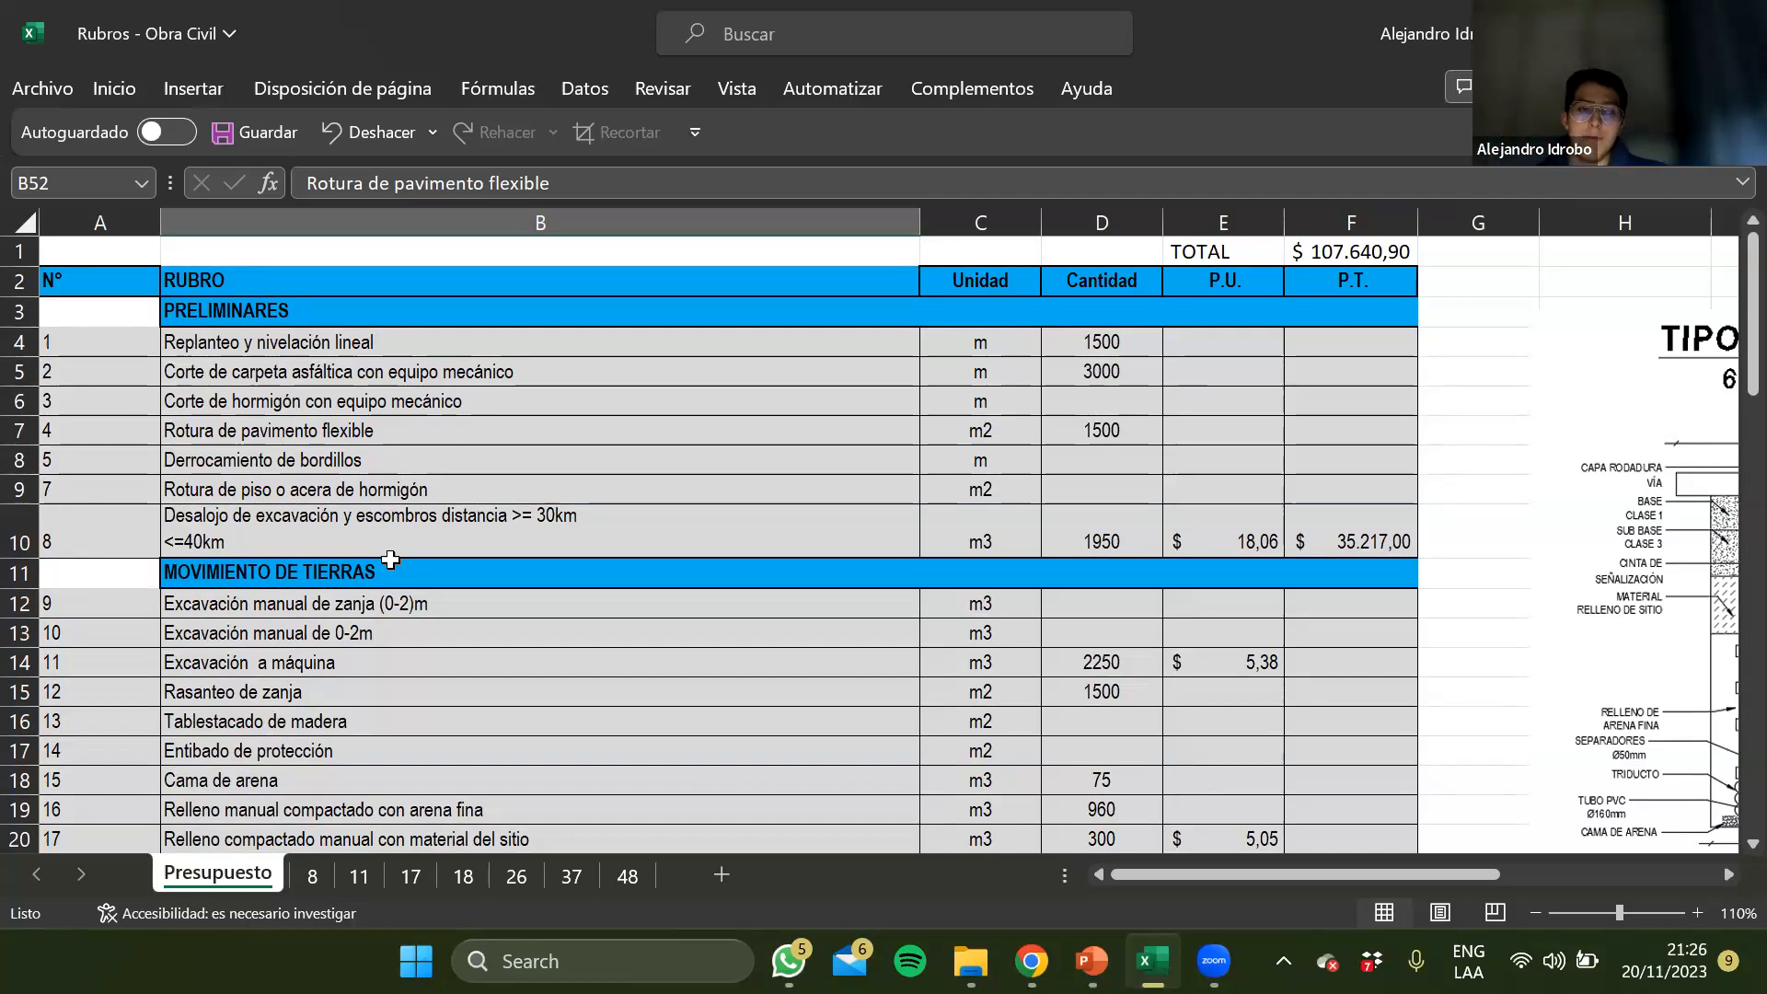
key(Up)
key(Up)
key(Up)
key(Up)
key(Up)
key(Up)
key(Up)
scroll(390, 560, up, 11)
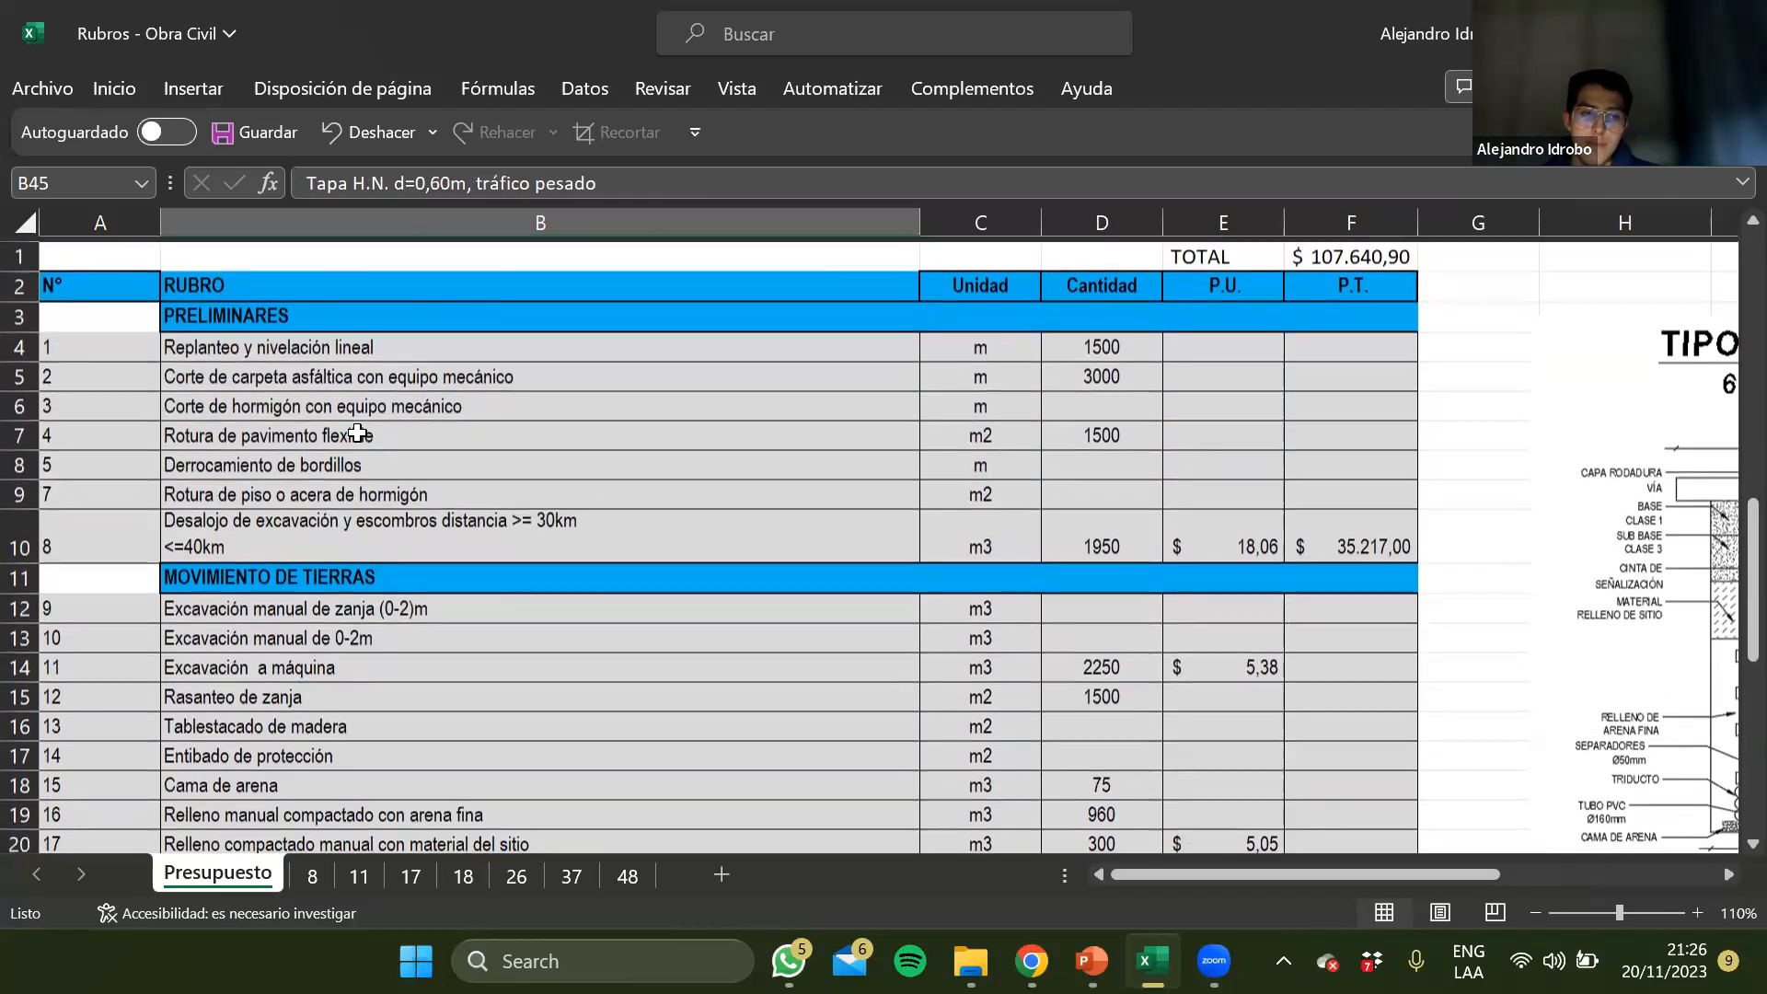
click(350, 402)
click(313, 342)
click(268, 279)
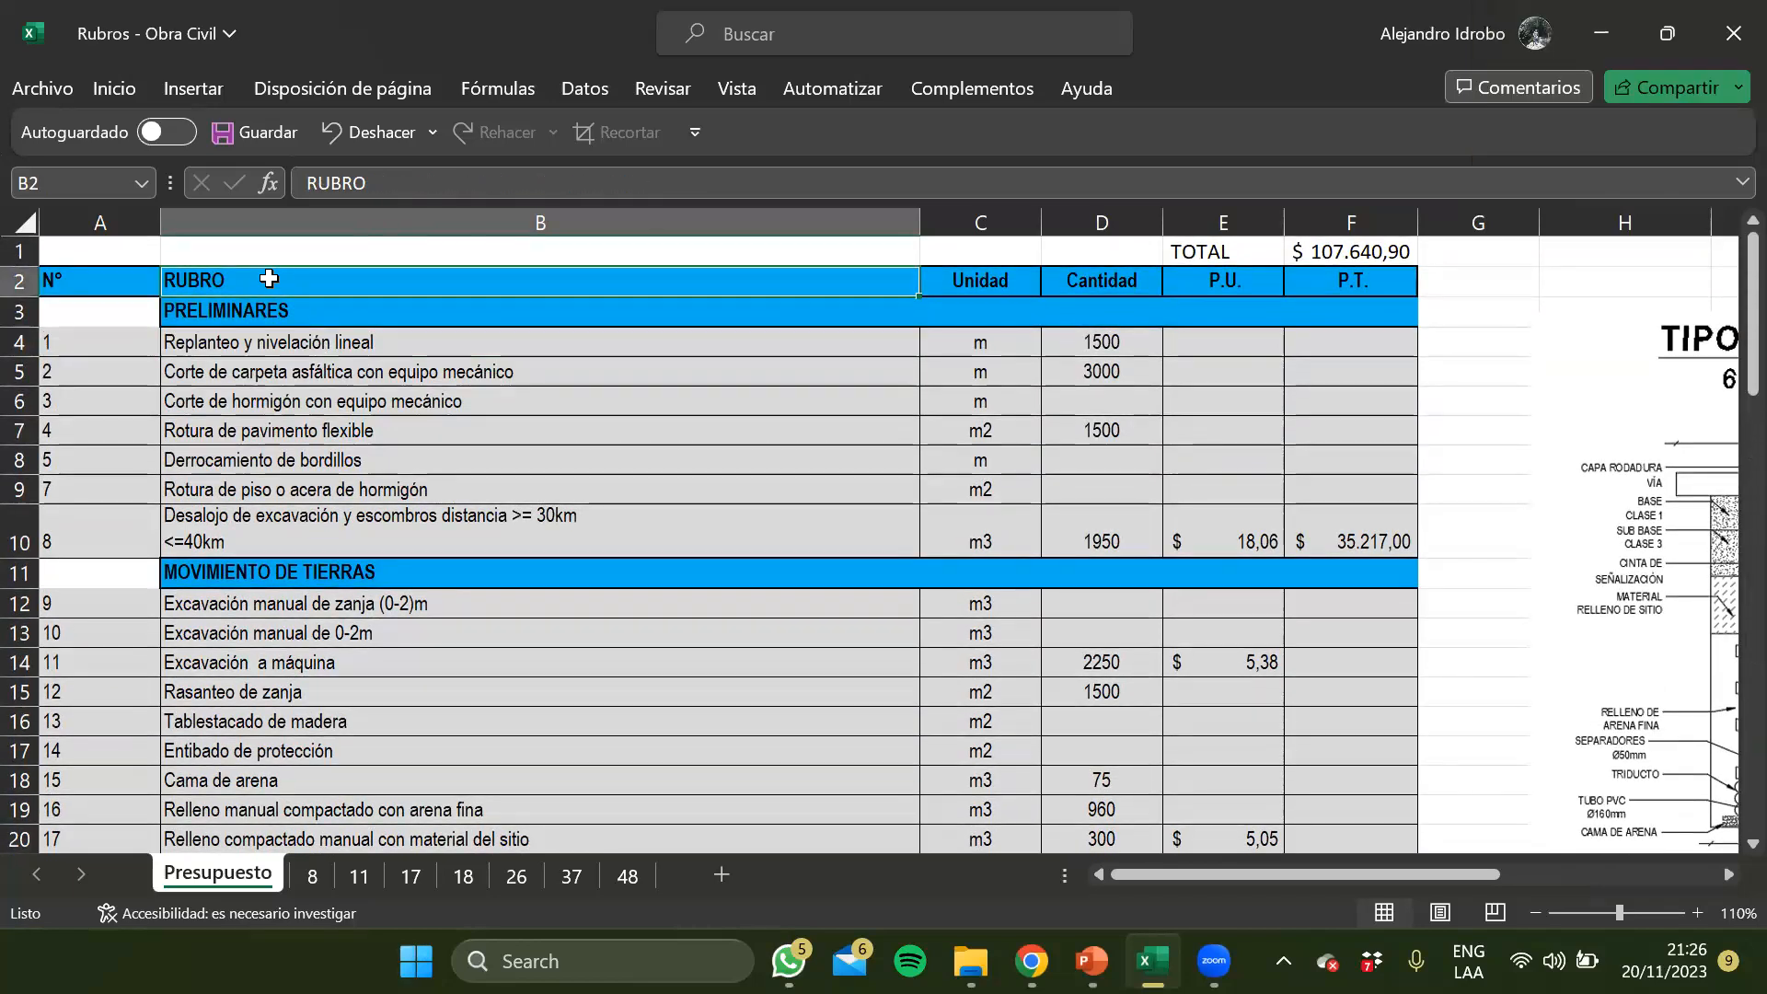
Review the budget table's column headings from N° to P.T. and the total above them
key(Left)
key(Right)
key(Right)
key(Right)
key(Right)
key(Right)
key(Up)
key(Left)
key(Down)
key(Right)
key(Up)
key(Left)
key(Down)
key(Left)
key(Left)
key(Left)
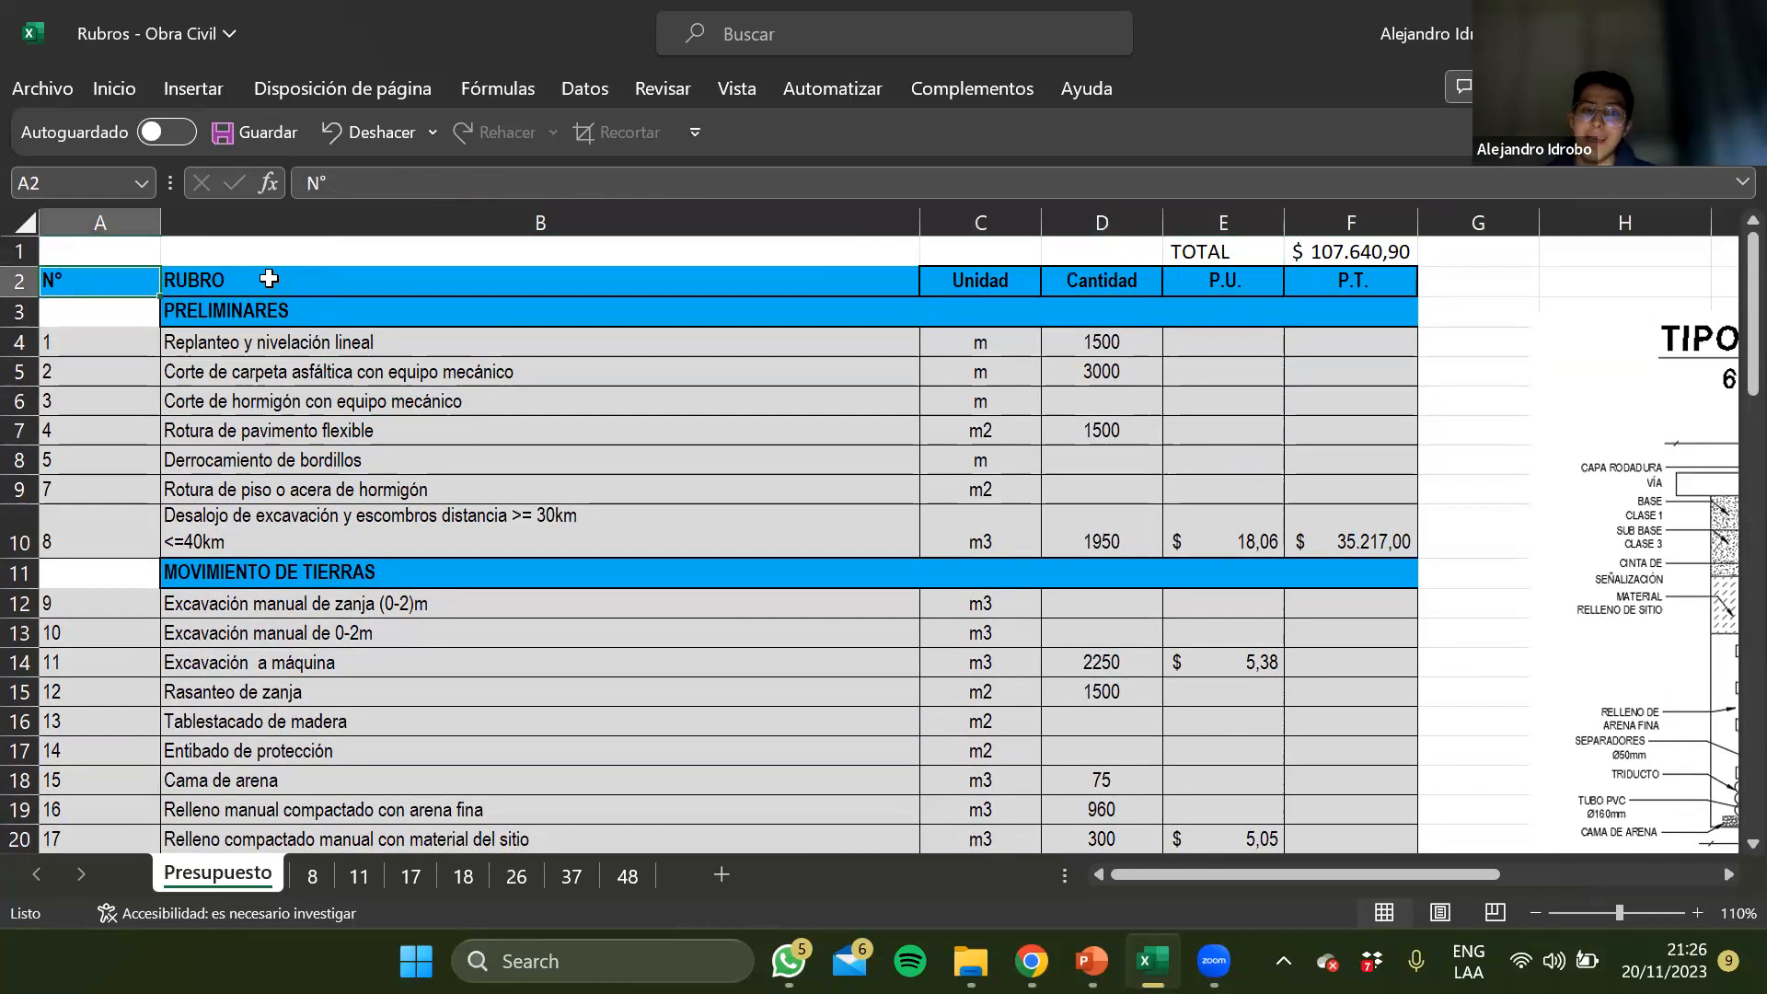
Examine the first rubros of the Preliminares chapter together with their units and quantities
key(Down)
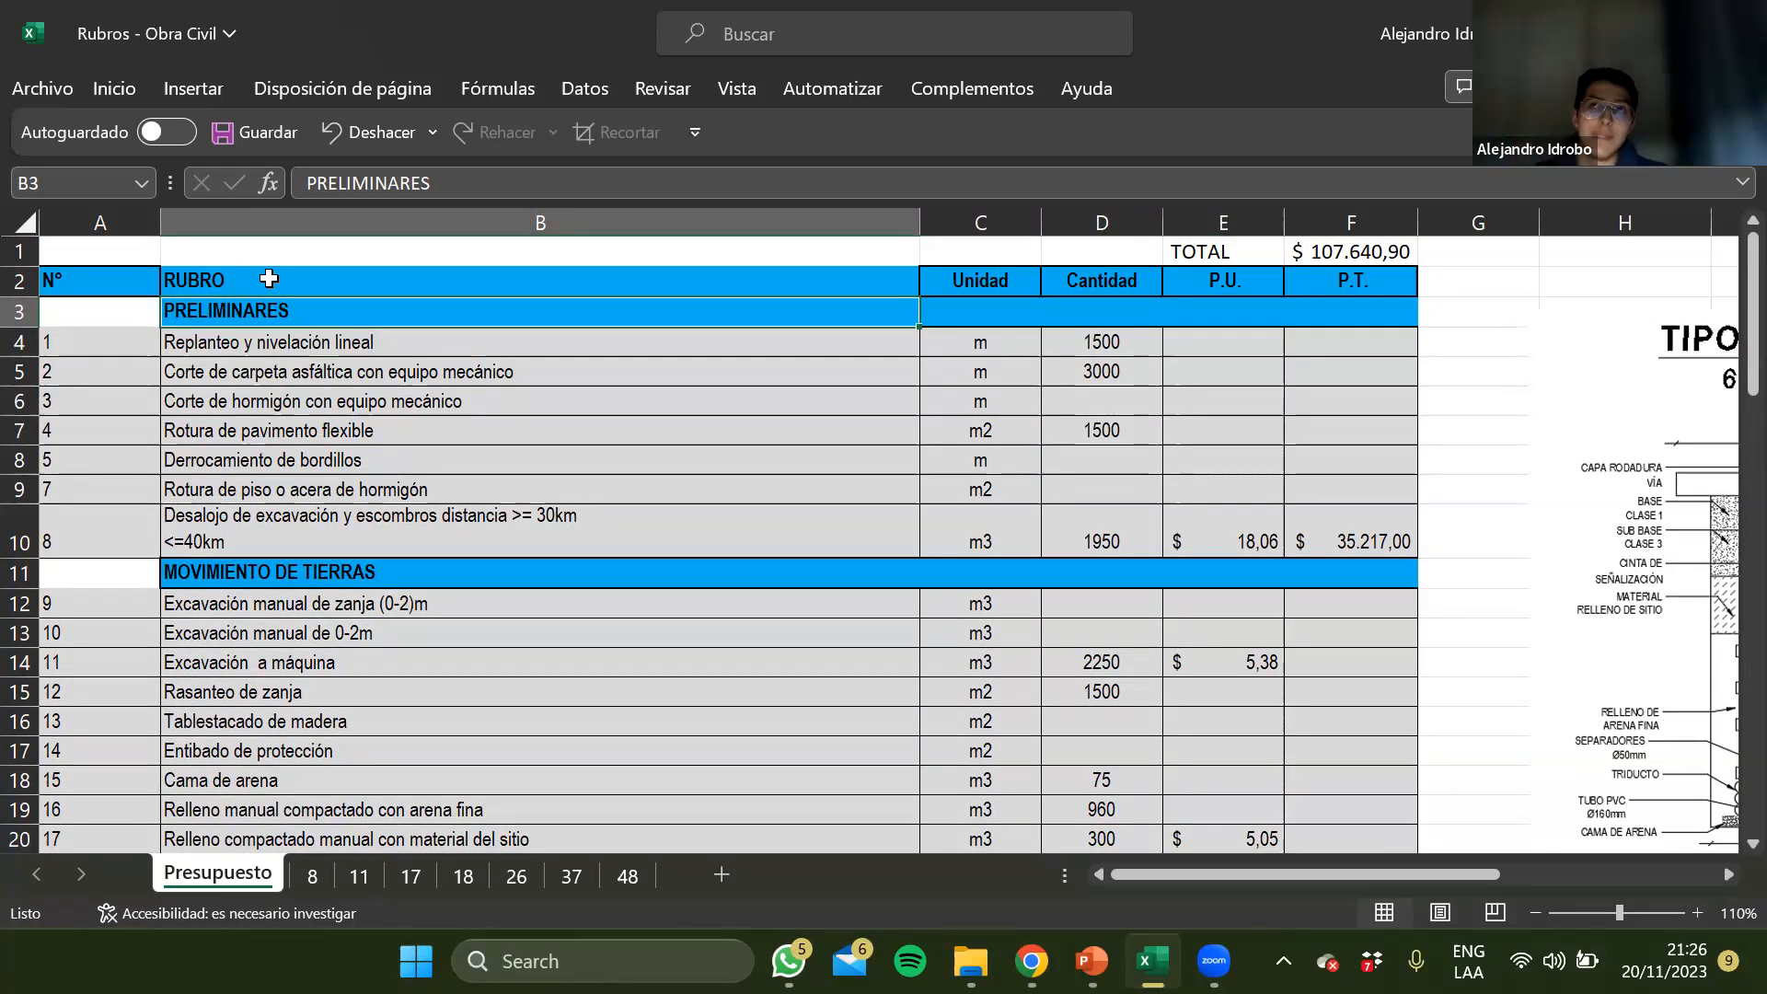
key(Down)
key(Down)
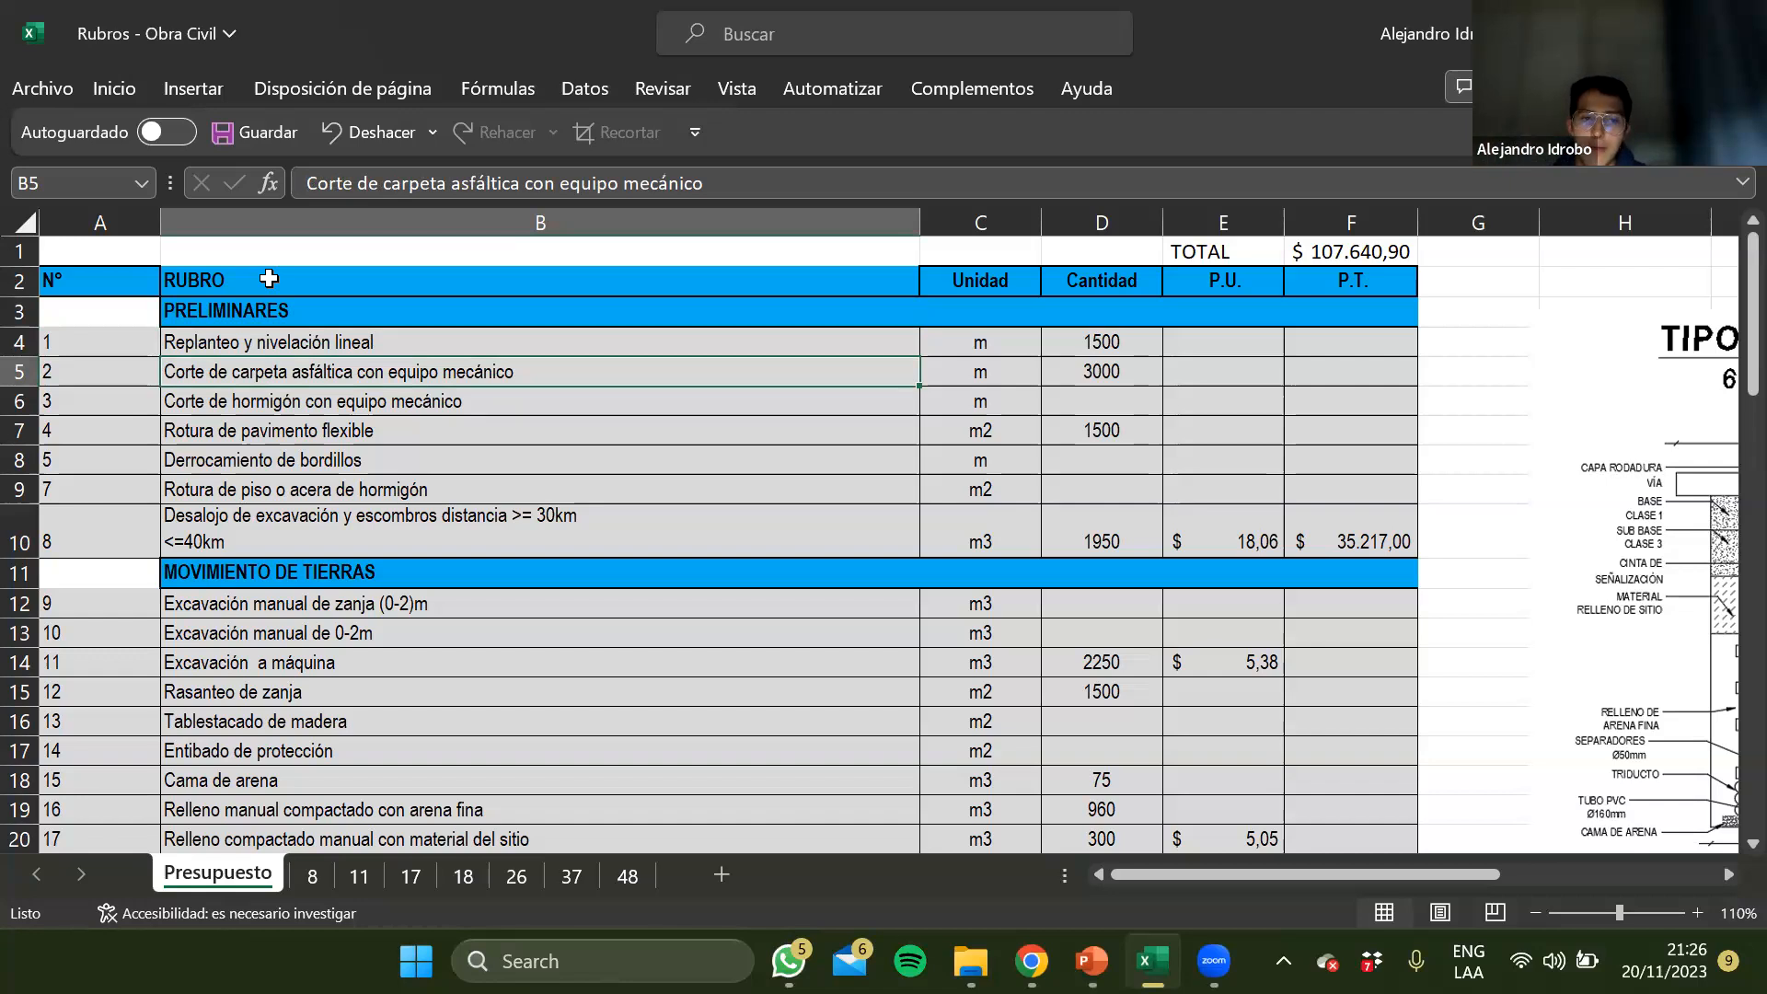
key(Right)
key(Up)
key(Right)
key(Down)
key(Down)
key(Down)
key(Down)
key(Down)
key(Down)
key(Down)
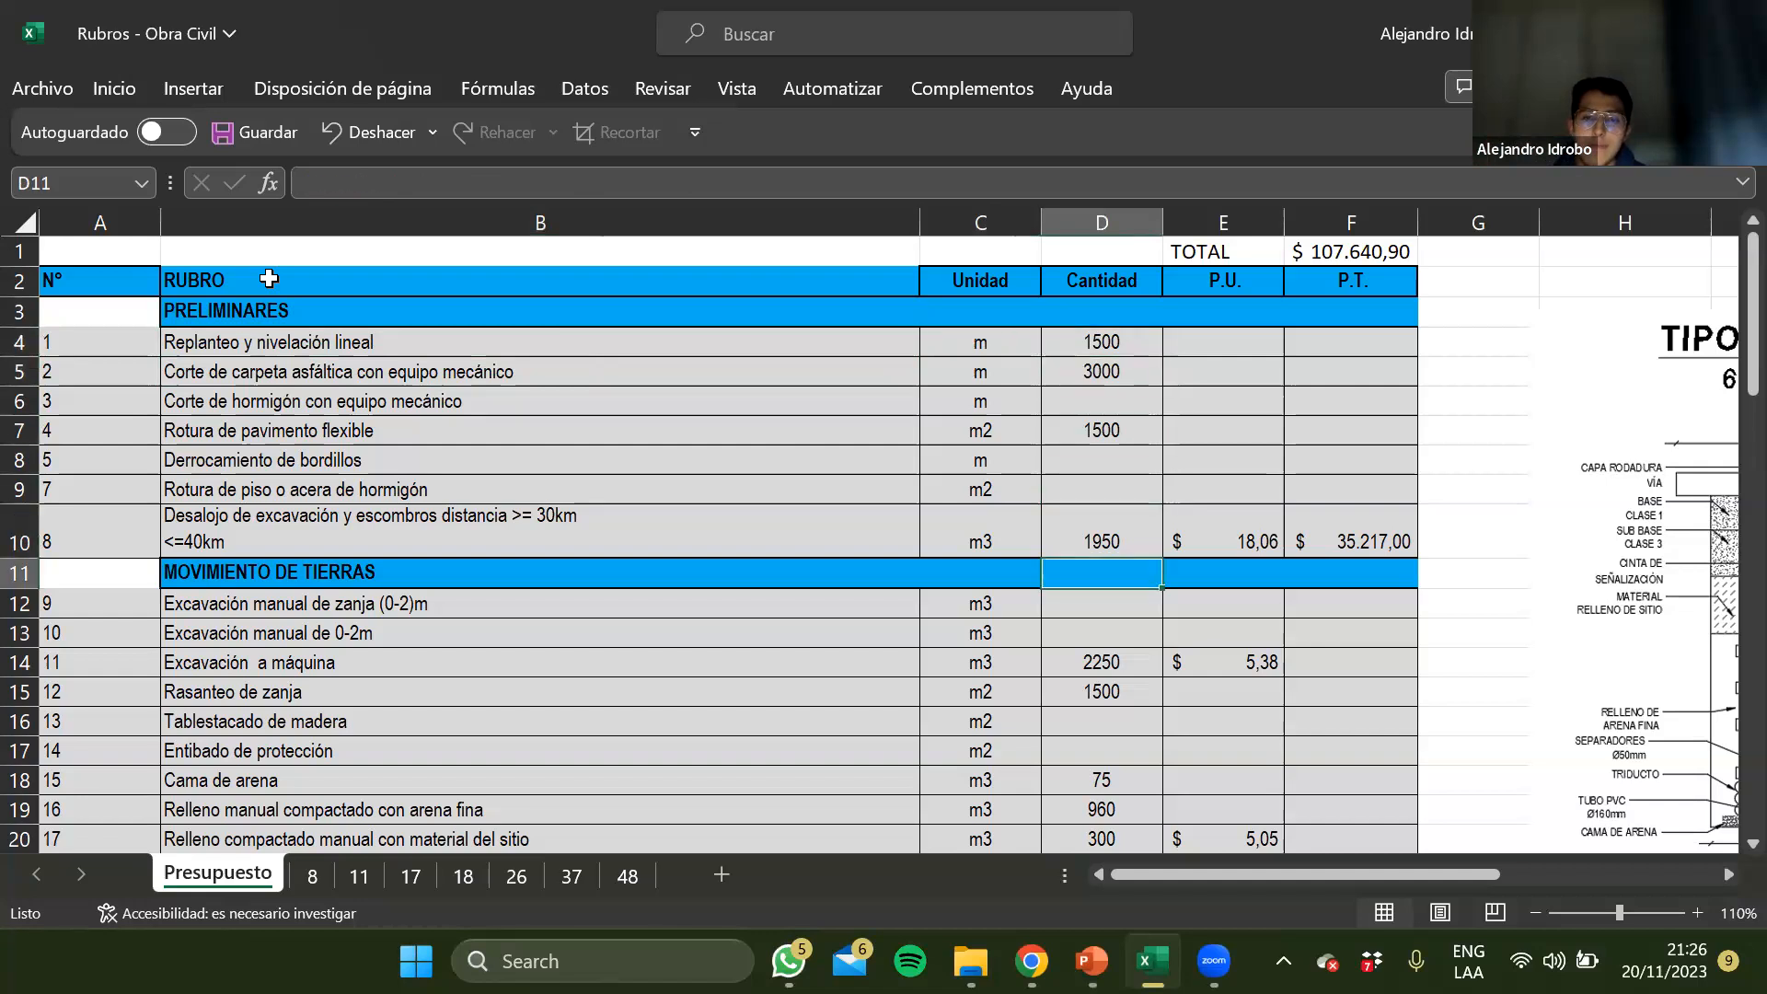
Inspect the quantity, the unit price linked to sheet 8 and the item number of the Desalojo rubro in row 10
key(Up)
key(Right)
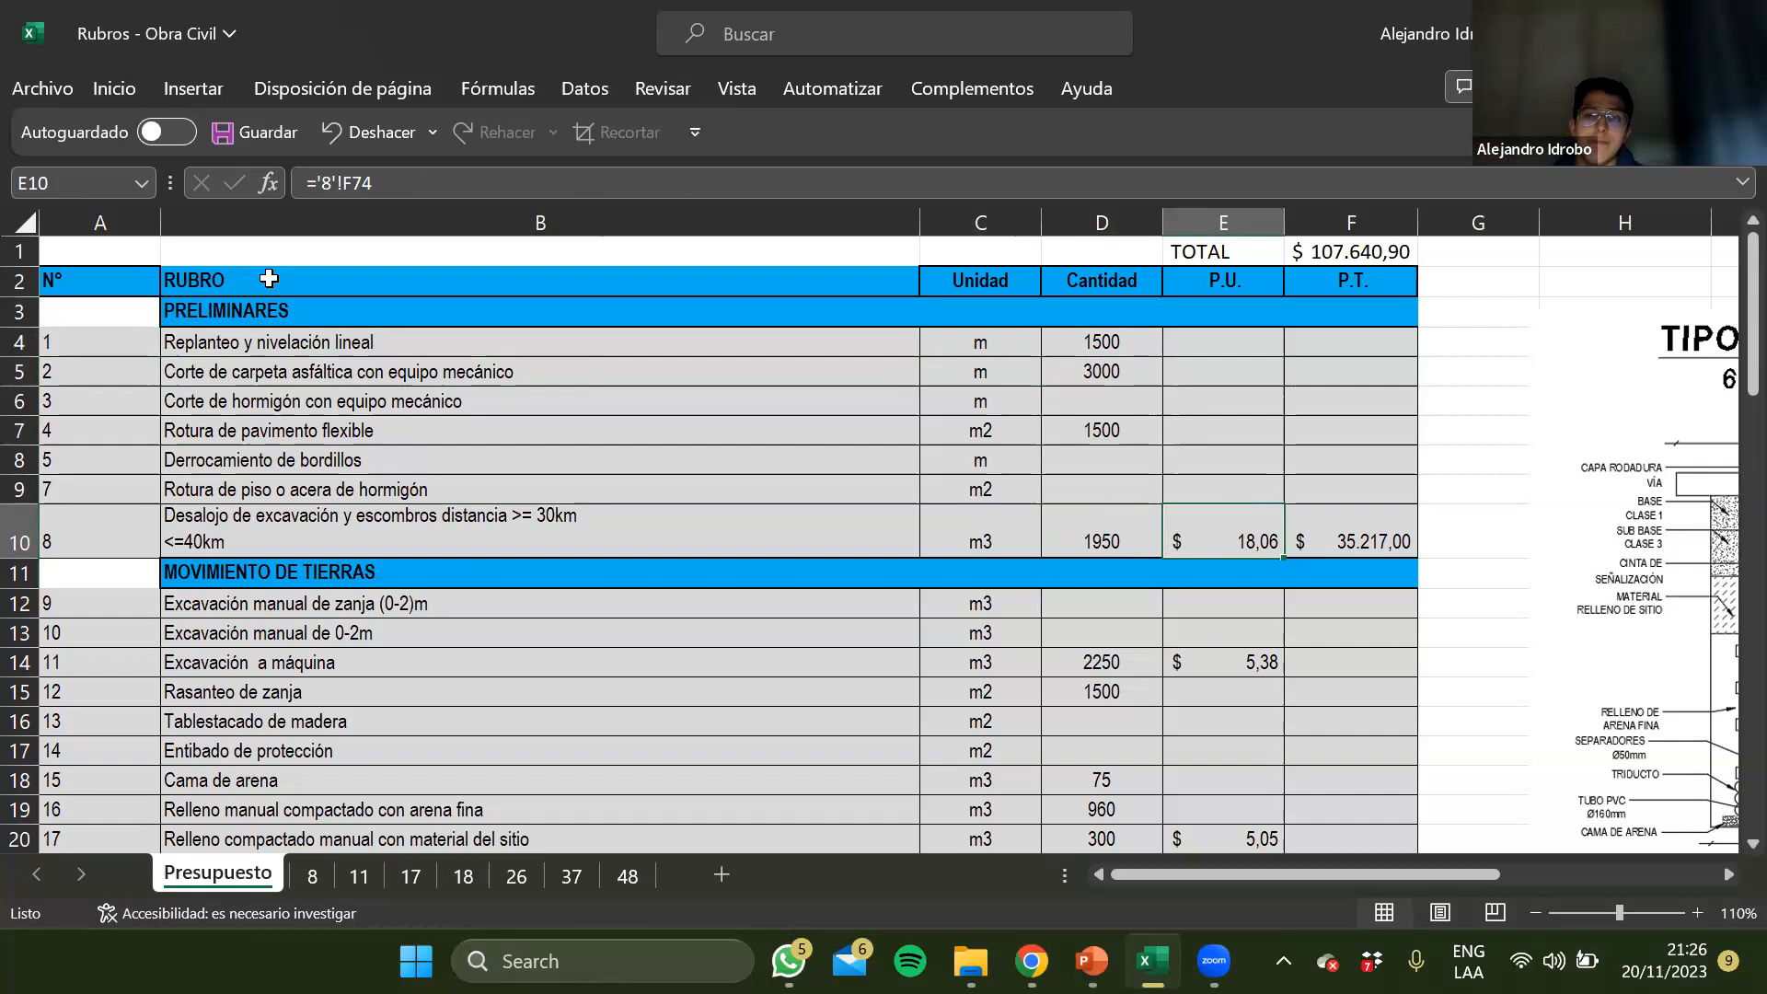
key(Left)
key(Right)
key(Right)
key(Left)
key(Left)
key(Left)
key(Left)
key(Left)
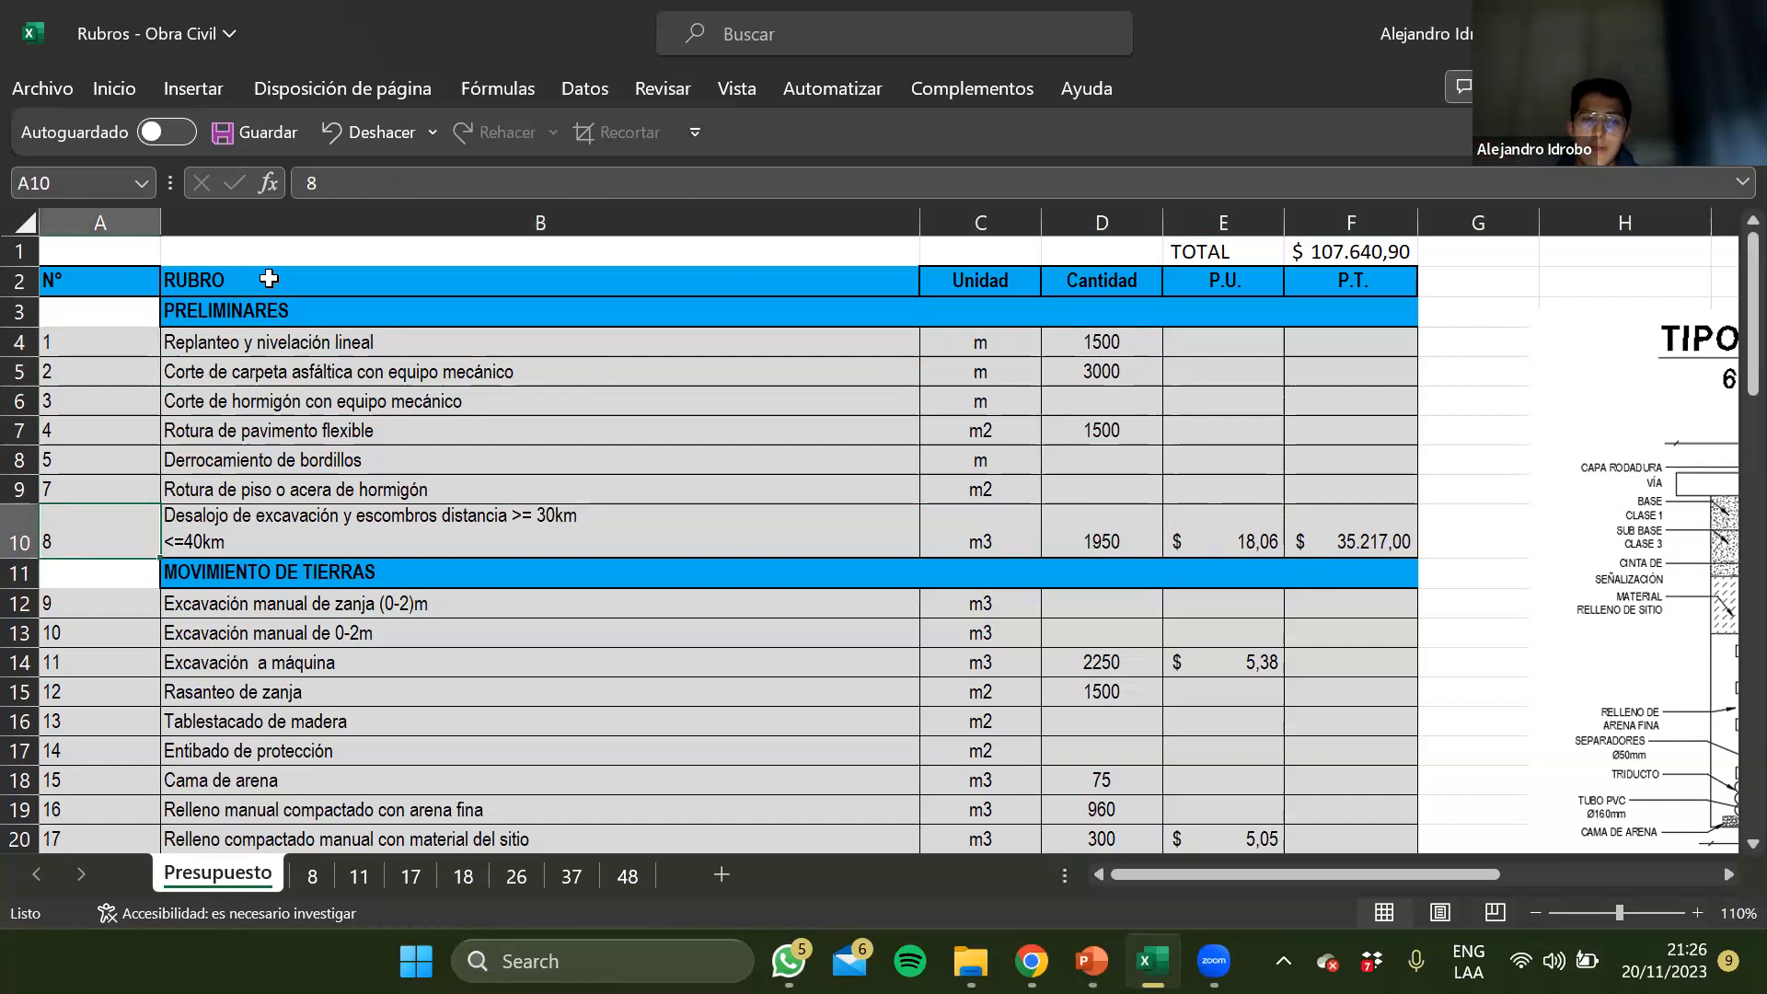
Go back over the item number, rubro and unit headings in row 2 of the budget table
key(Right)
key(Up)
key(Up)
key(Up)
key(Up)
key(Up)
key(Up)
key(Up)
key(Up)
key(Left)
key(Right)
key(Right)
key(Right)
key(Right)
key(Right)
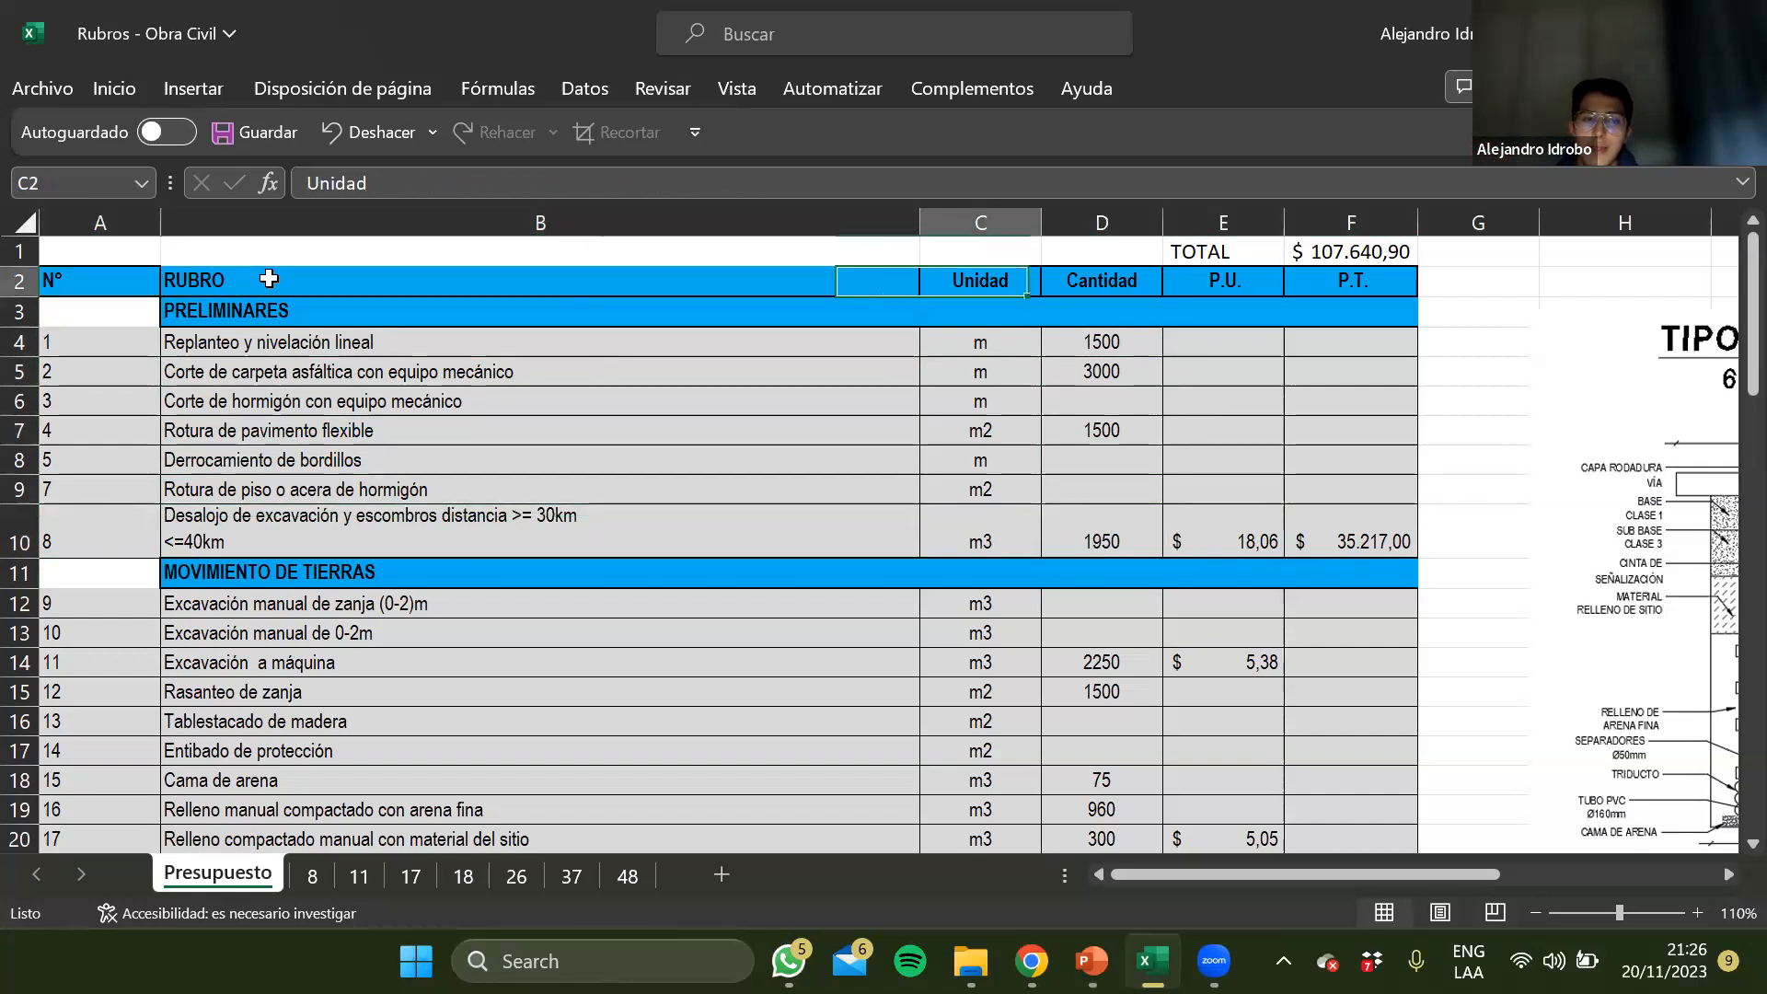
Check the Desalojo rubro's total price formula in F10 and trace the row back to its description
key(Down)
key(Down)
key(Down)
key(Down)
key(Down)
key(Down)
key(Down)
key(Down)
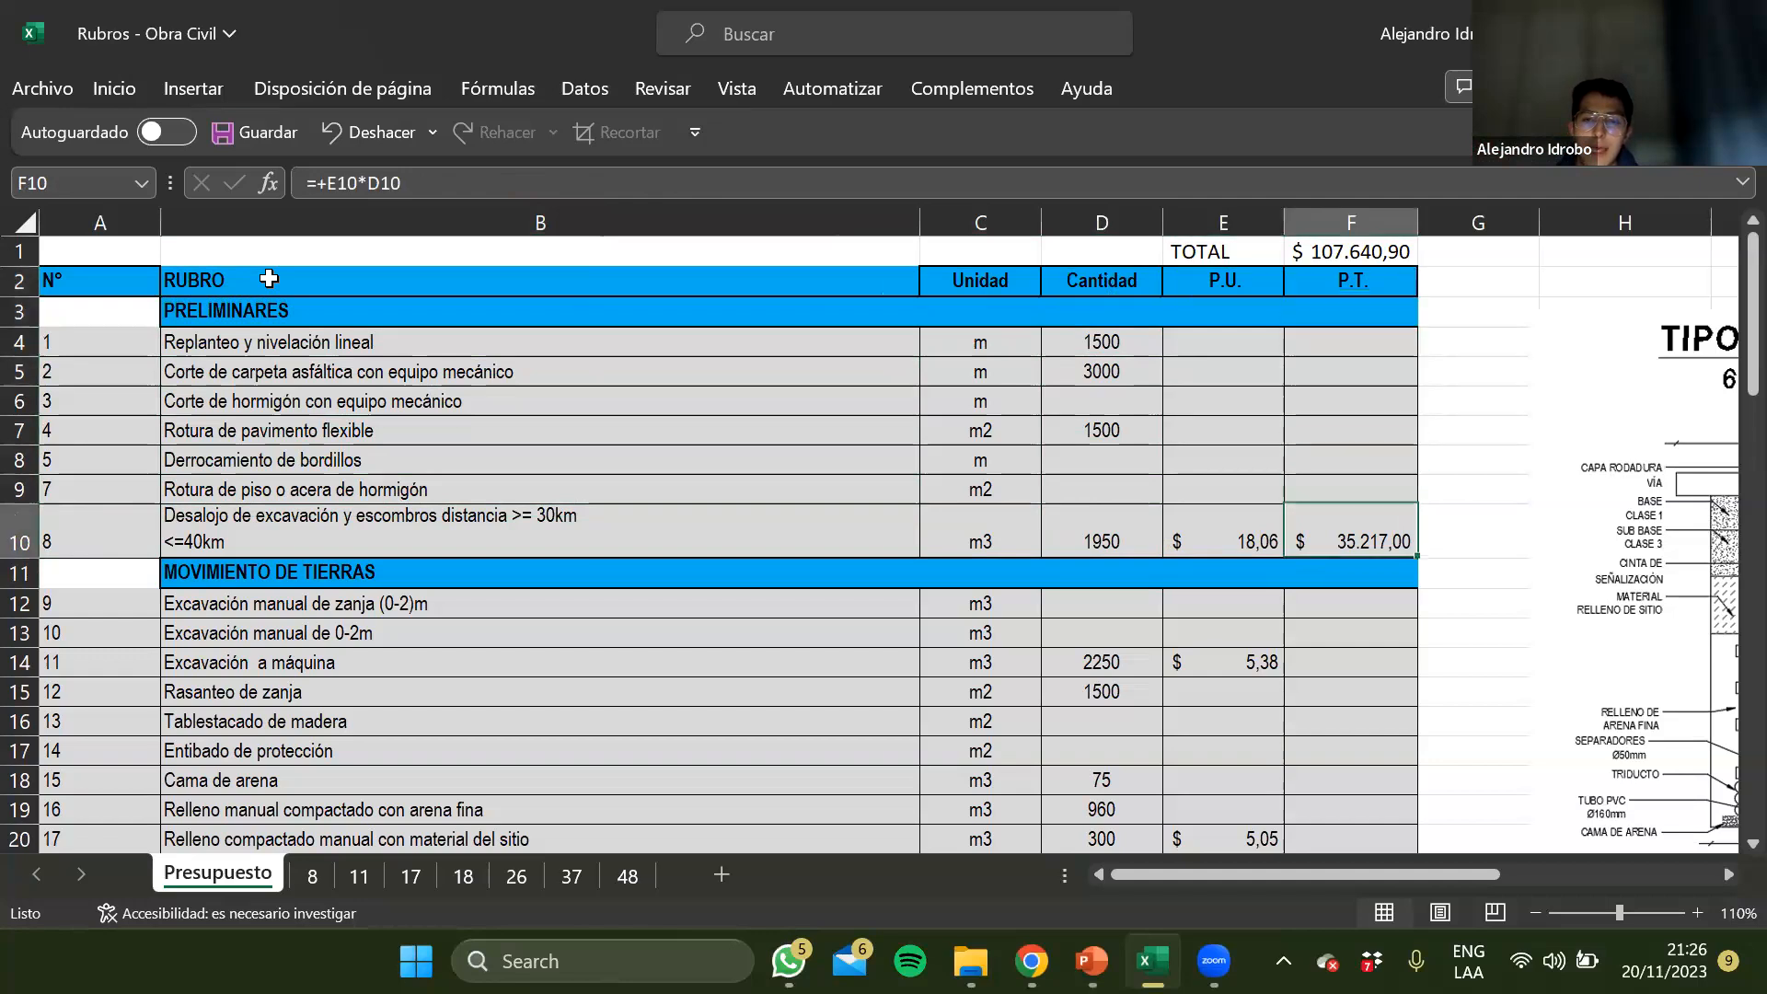
key(Left)
key(Left)
key(Left)
key(Left)
key(Left)
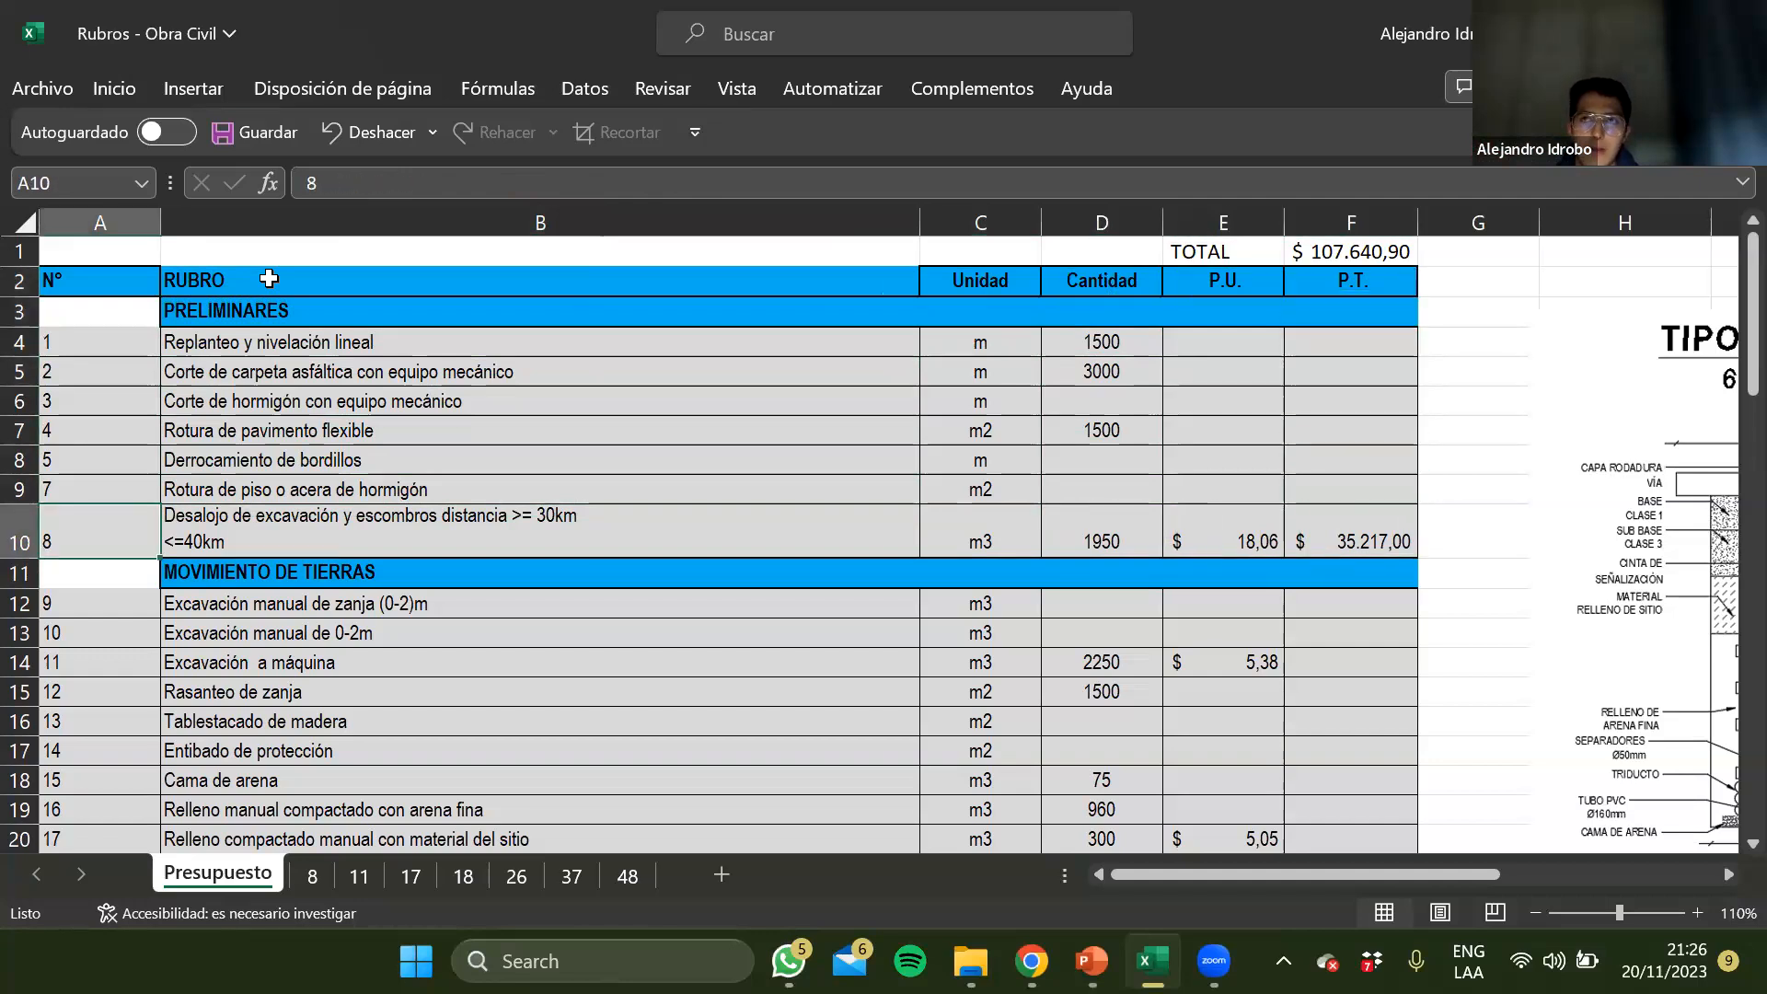
key(Right)
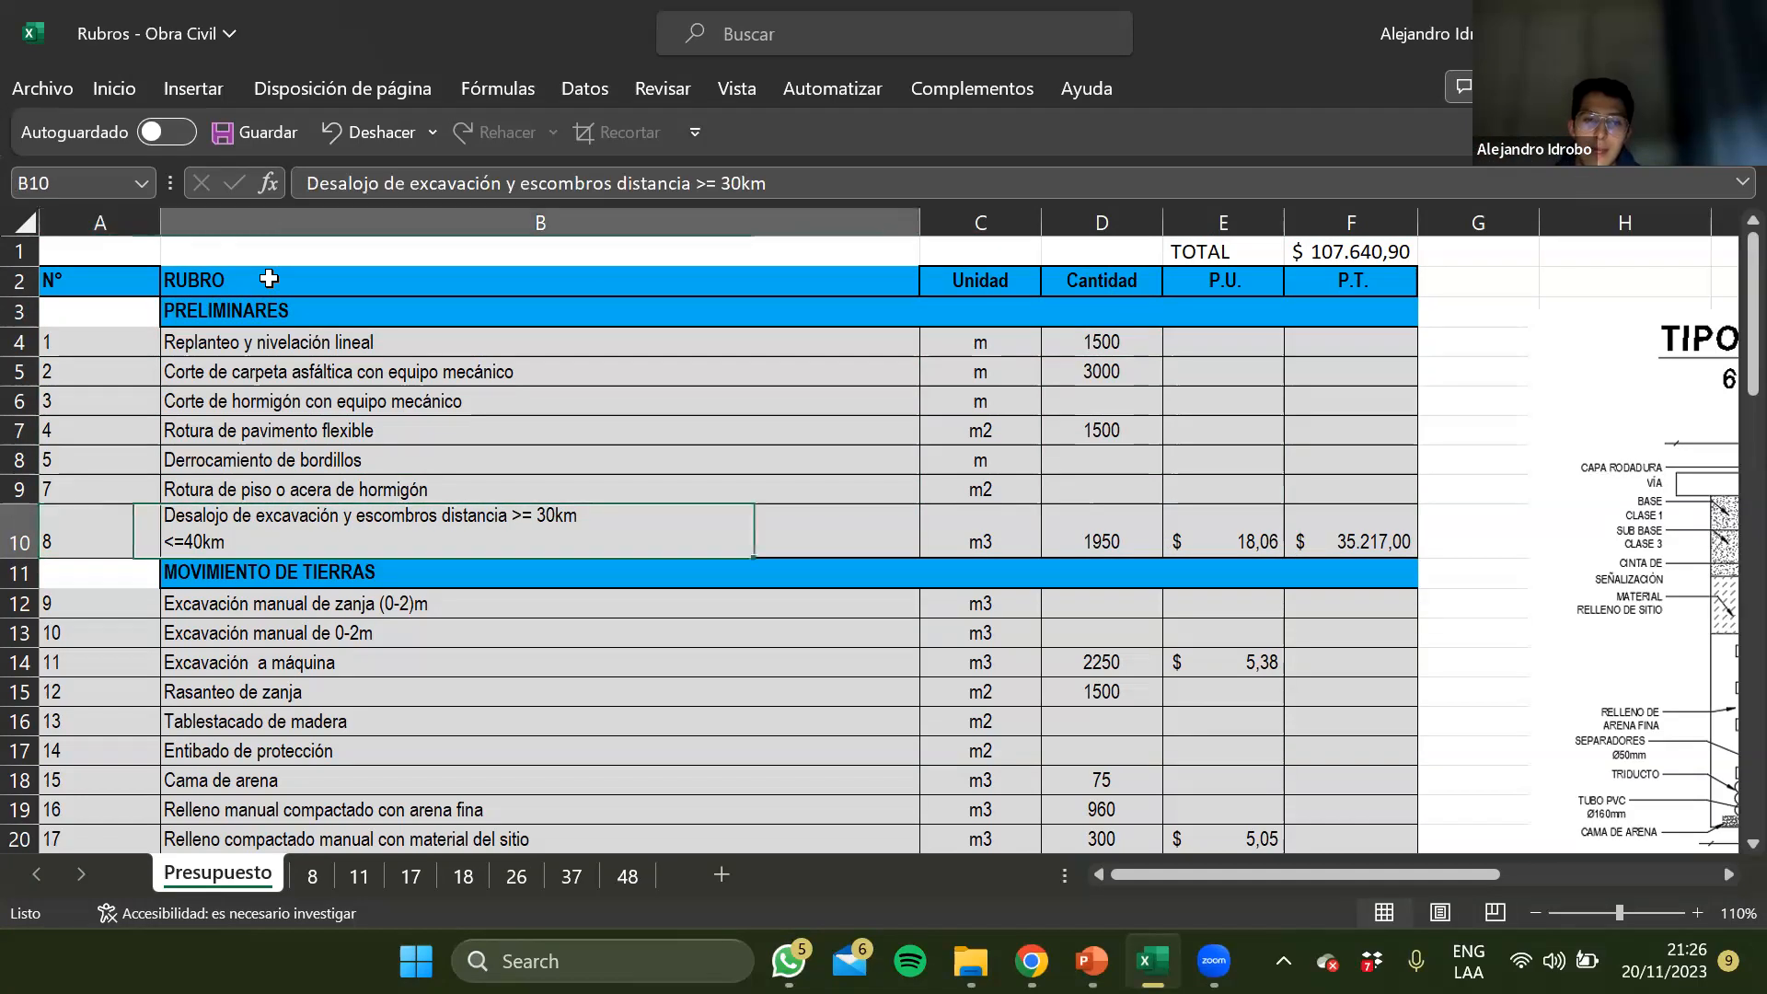
Check the RUBRO heading against the Desalojo de excavación y escombros description in B10
key(Up)
key(Up)
key(Up)
key(Up)
key(Up)
key(Up)
key(Up)
key(Up)
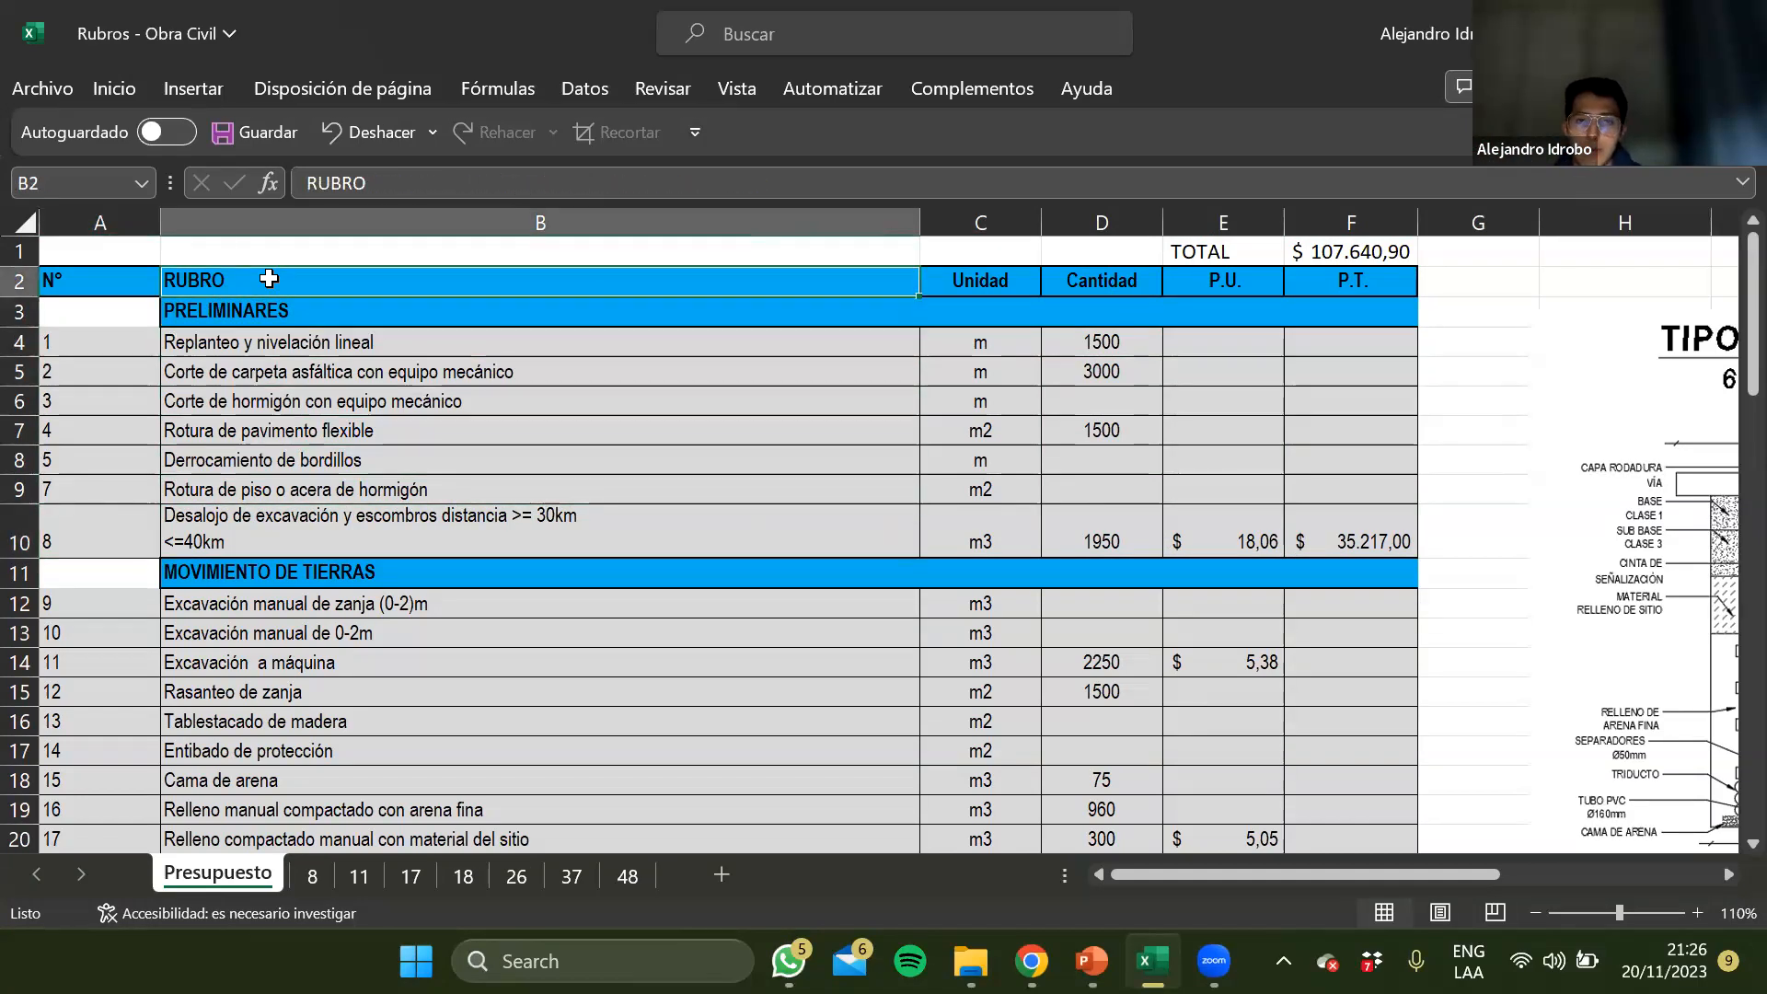
click(295, 508)
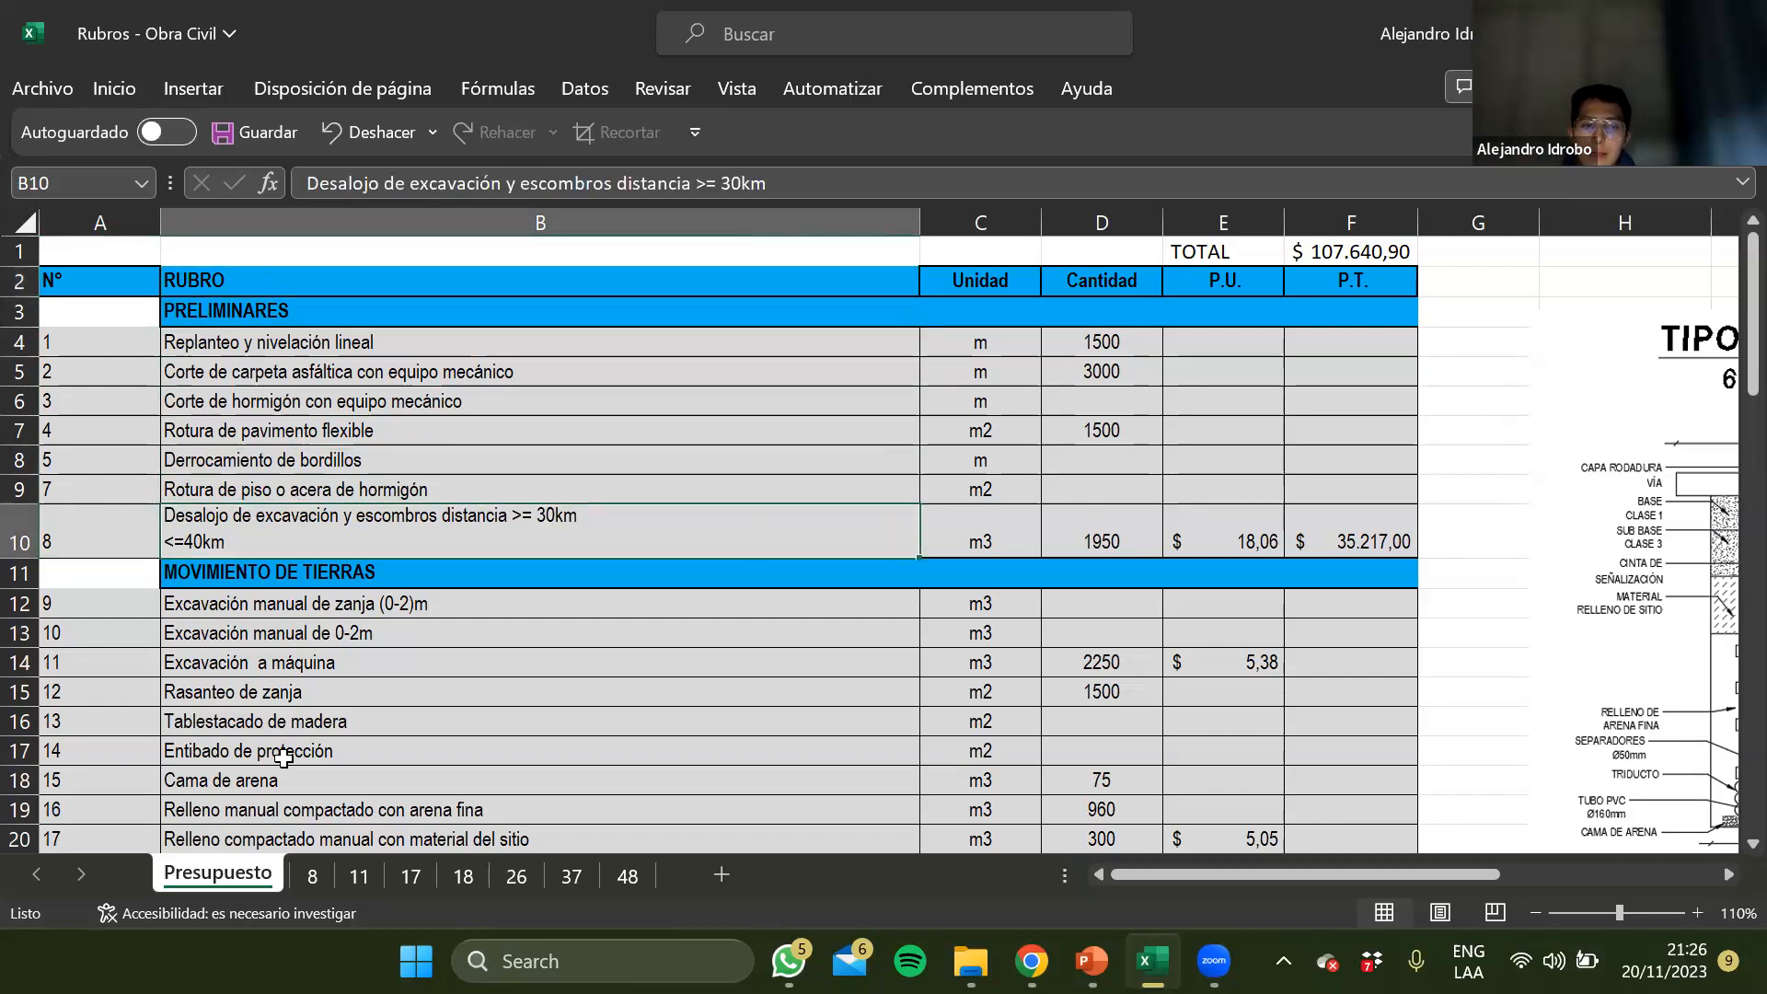
Review the compacted fill rubro descriptions in B20 to B22 of the Movimiento de Tierras section
scroll(282, 756, down, 1)
click(298, 732)
key(Down)
key(Down)
key(Up)
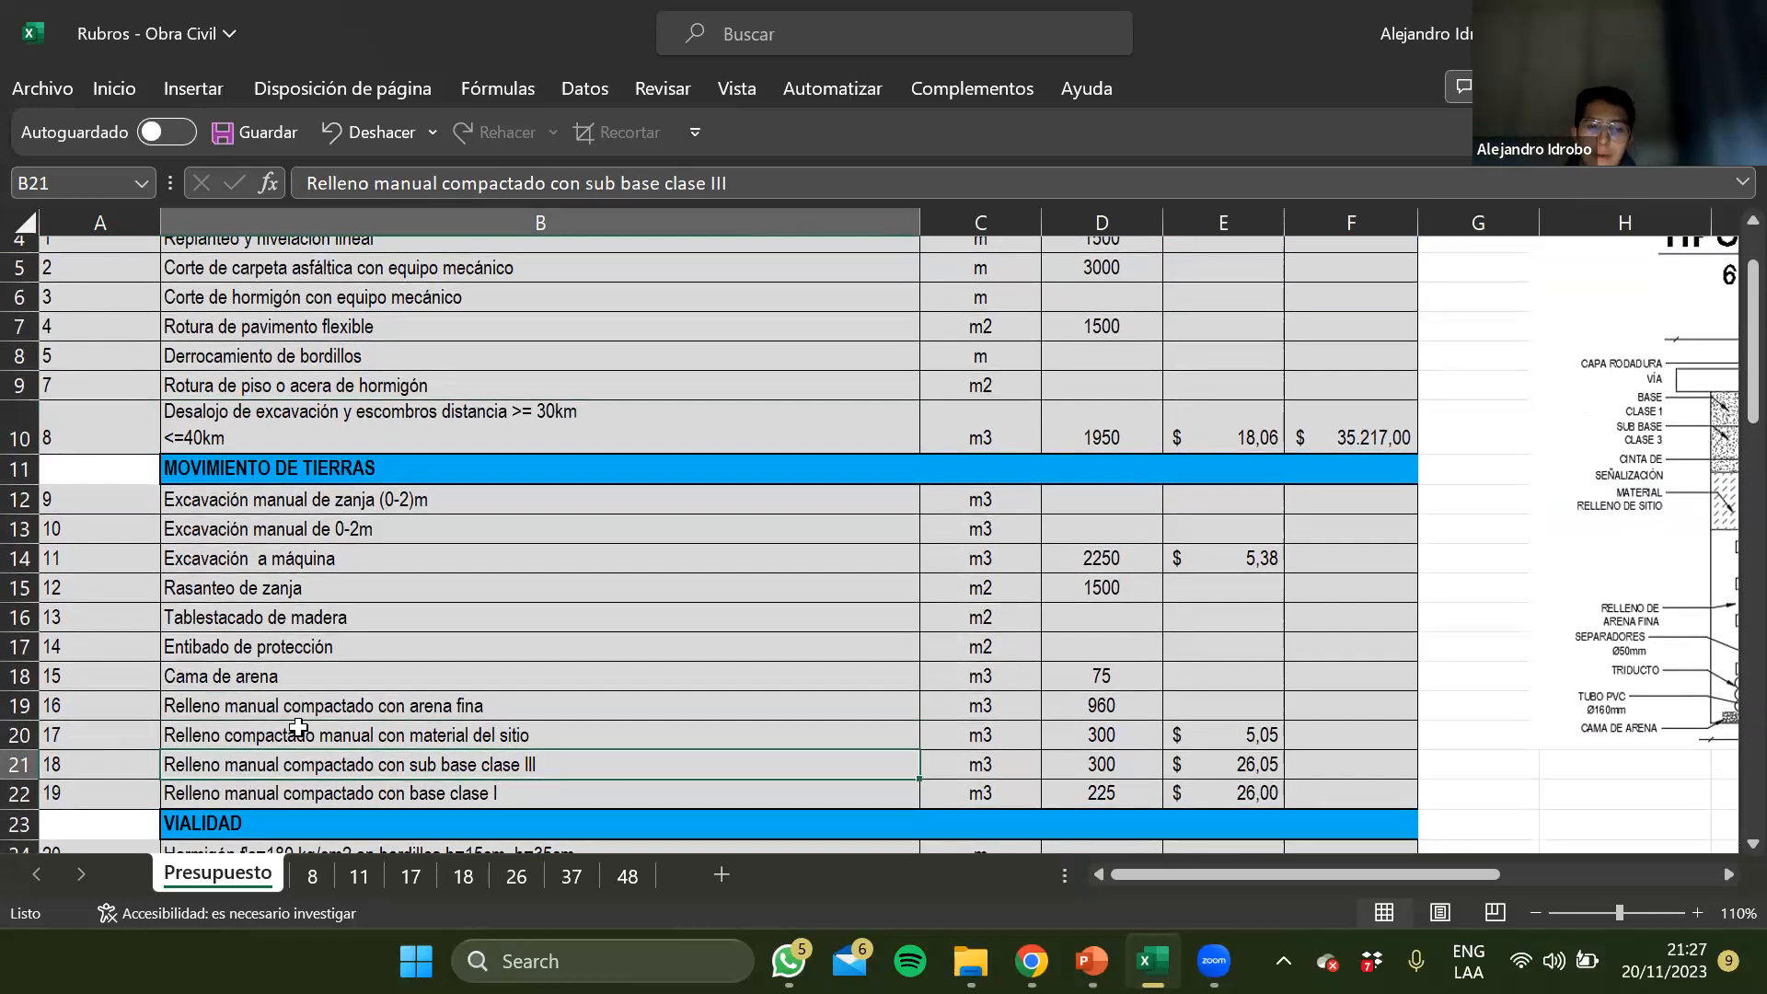
Check the sub base clase III fill's item number in row 21, and the base clase I fill's unit and quantity formula in row 22
key(Down)
key(Up)
key(Left)
key(Right)
key(Down)
key(Right)
key(Right)
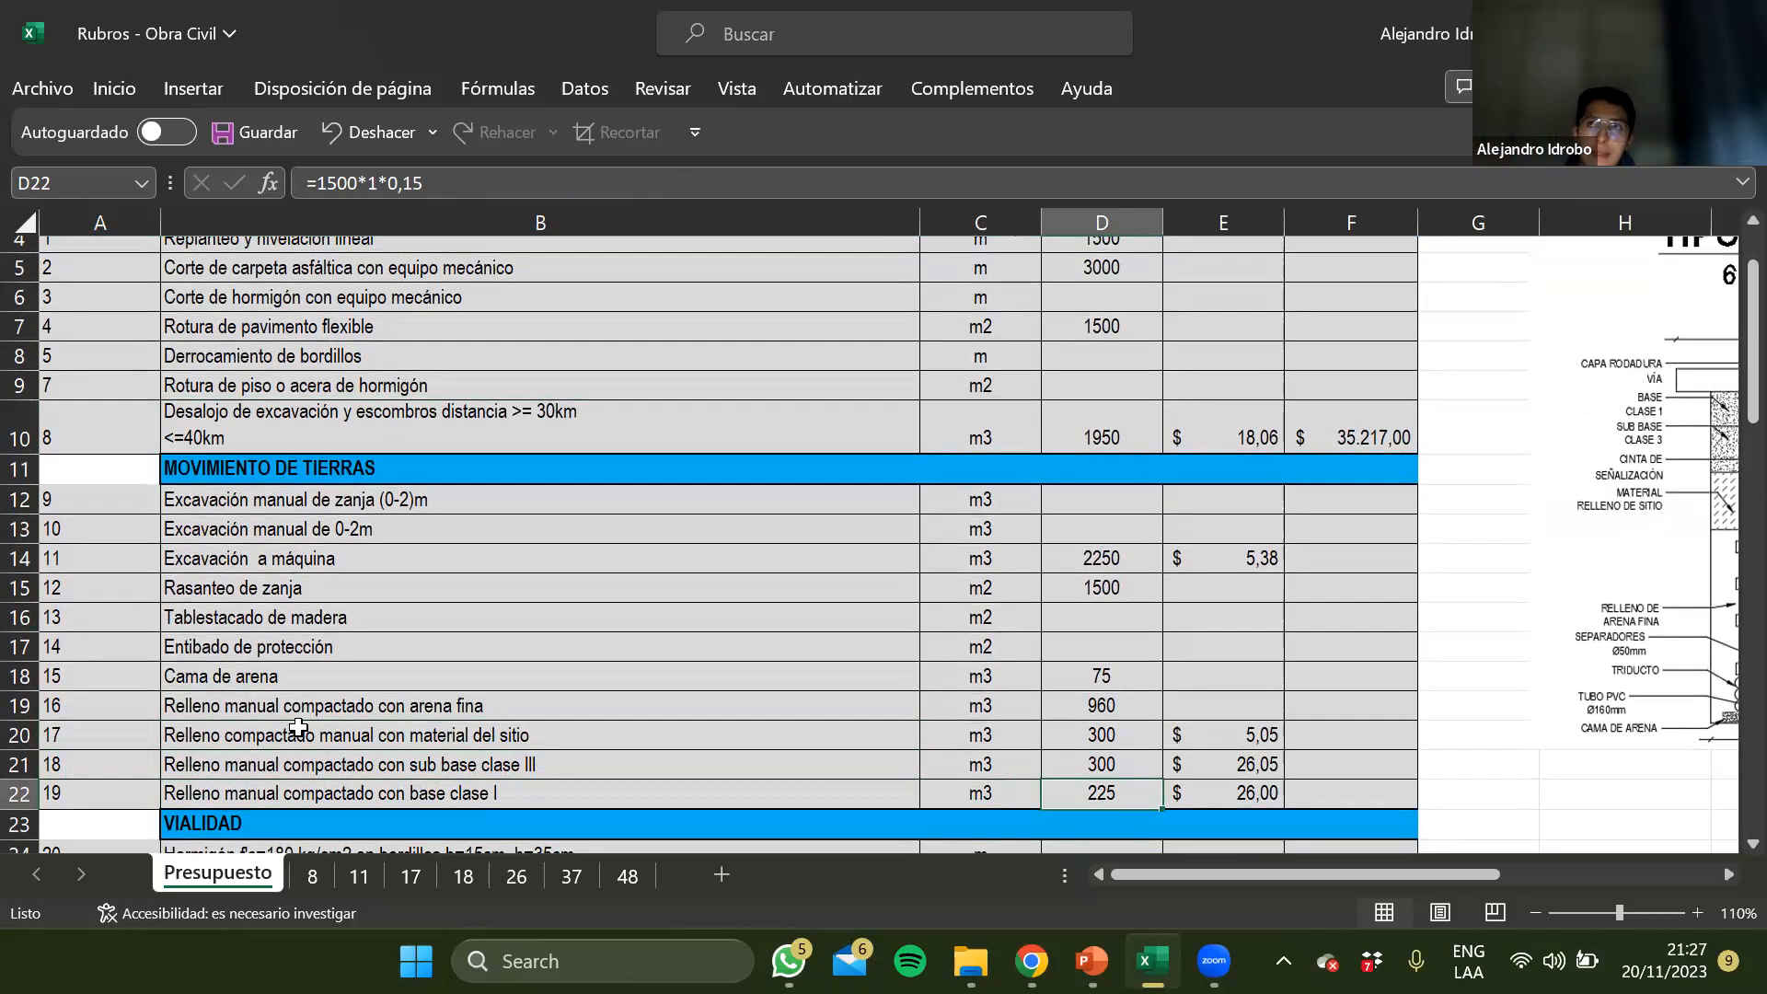
key(Left)
Recheck the sub base clase III fill's item number, ending on the material del sitio fill description in B20
key(Left)
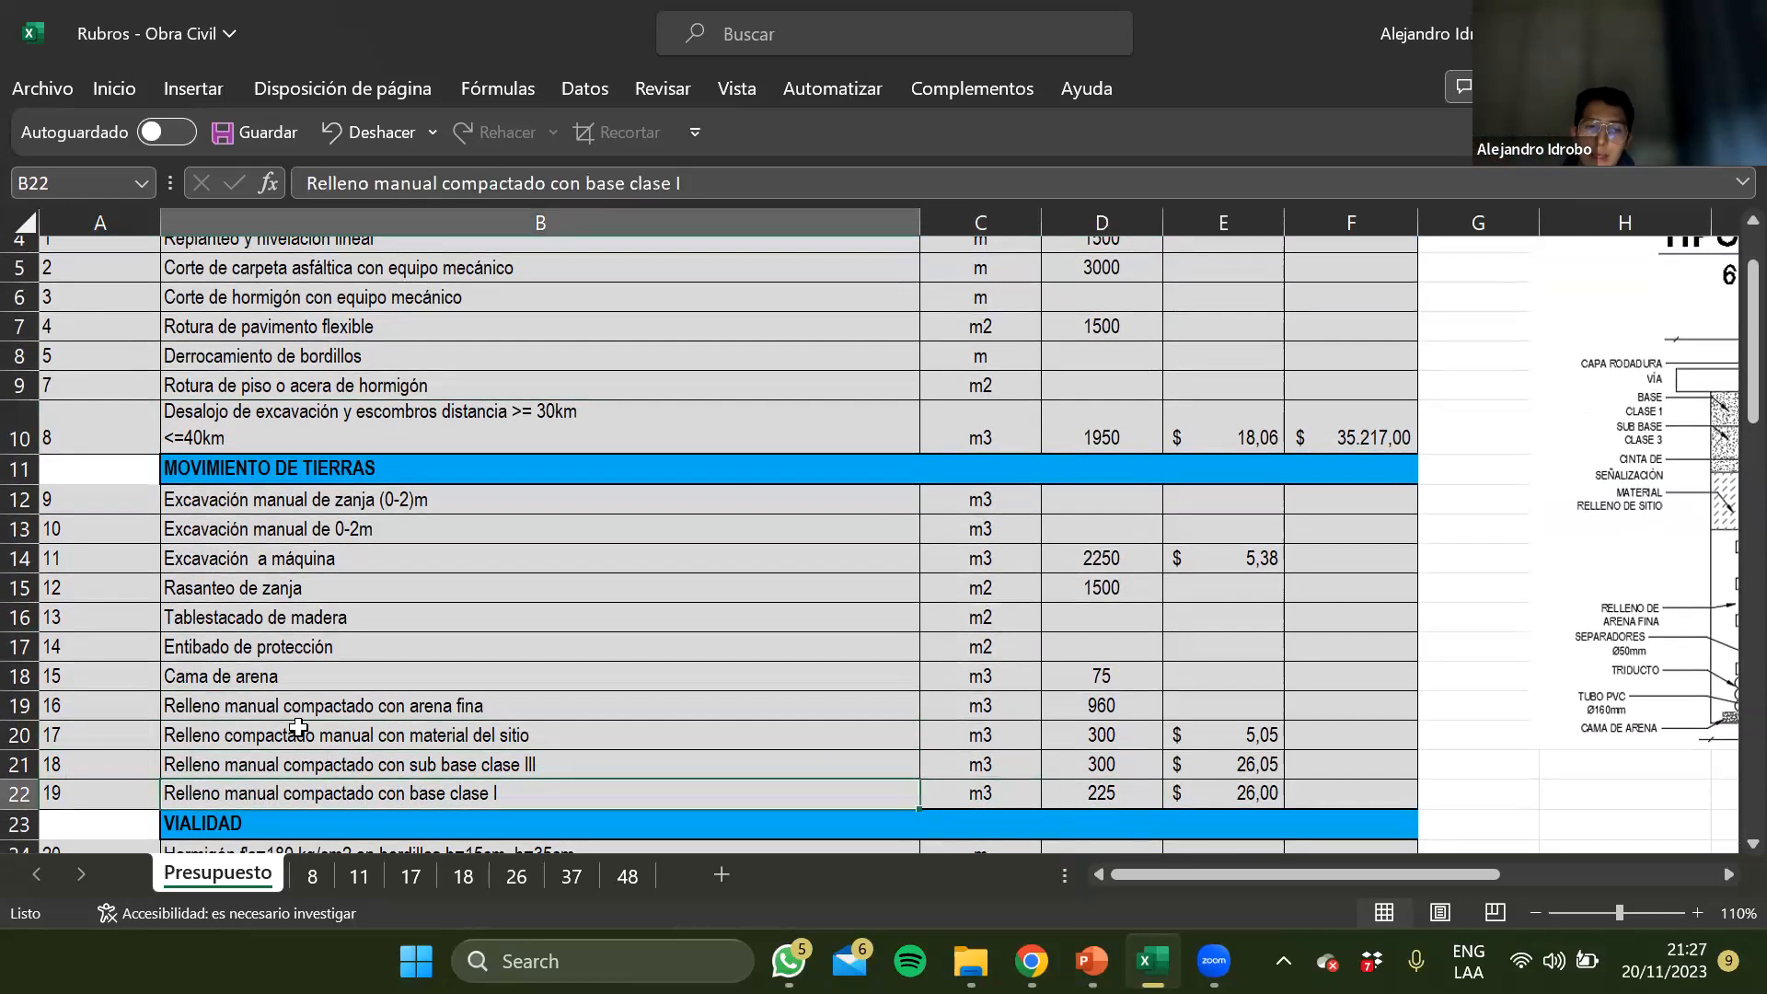
key(Up)
key(Left)
key(Right)
key(Up)
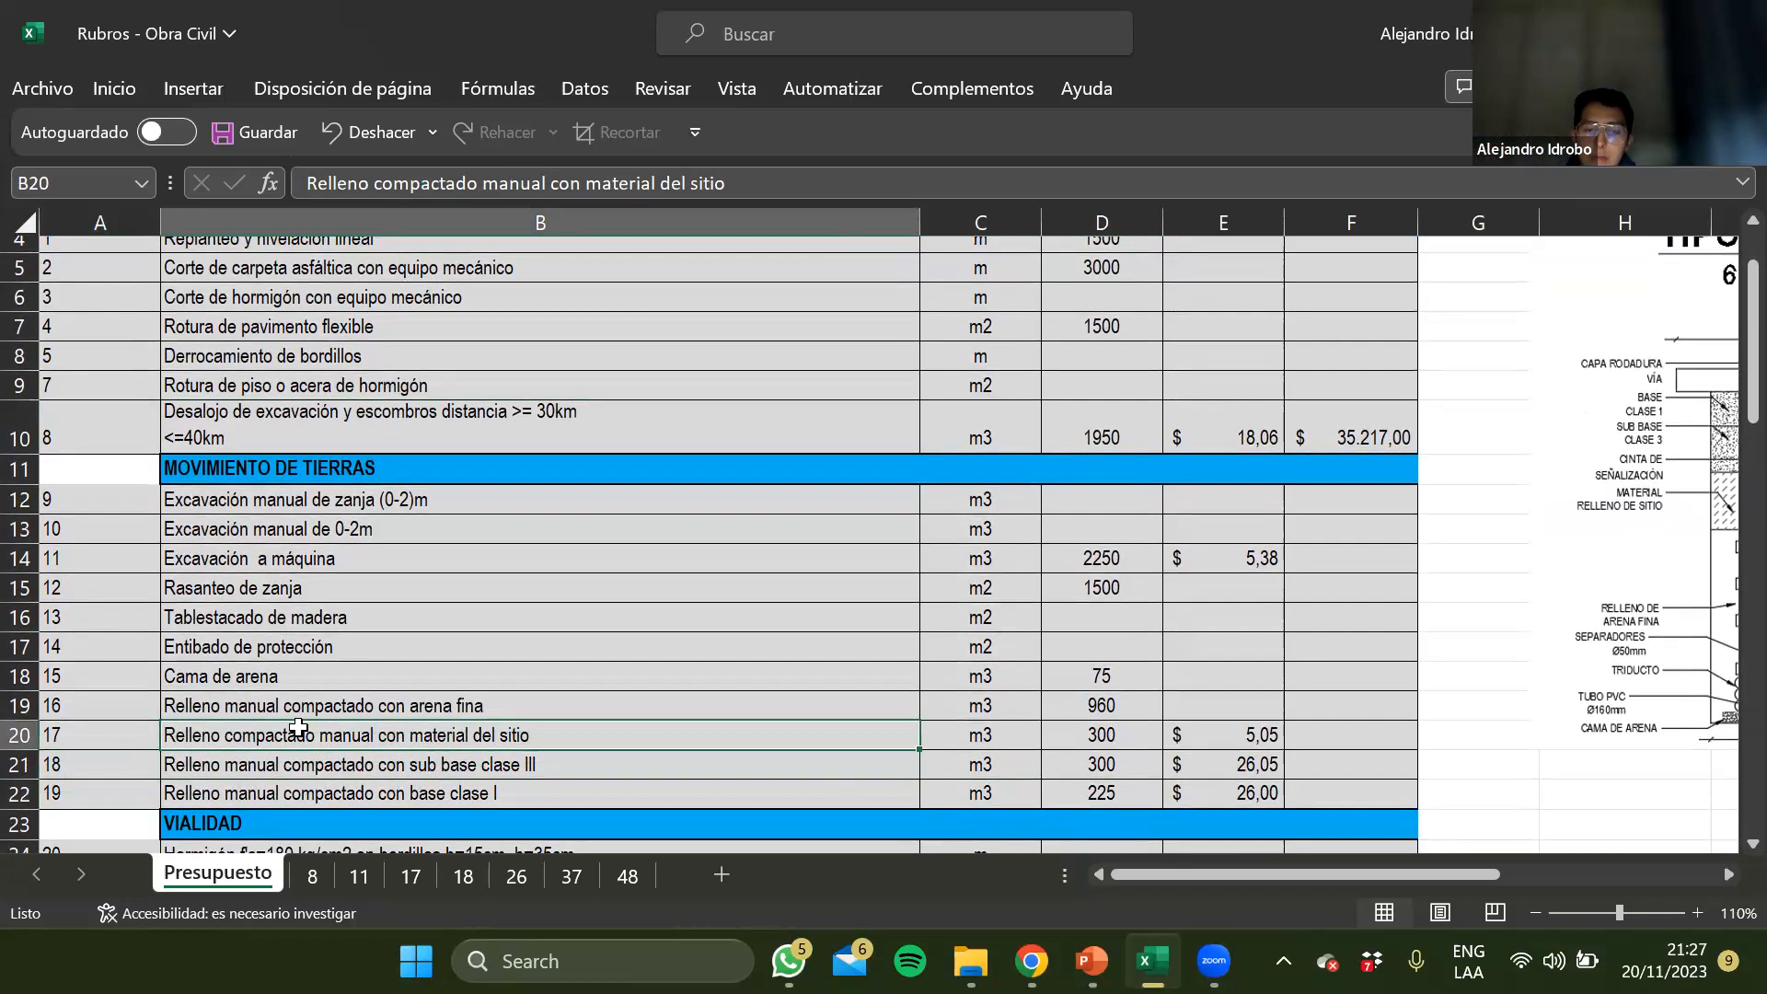
Inspect the three compacted fills' unit prices in E20 to E22, and the base clase I fill's quantity formula and item number
key(Right)
key(Right)
key(Right)
key(Down)
key(Down)
key(Left)
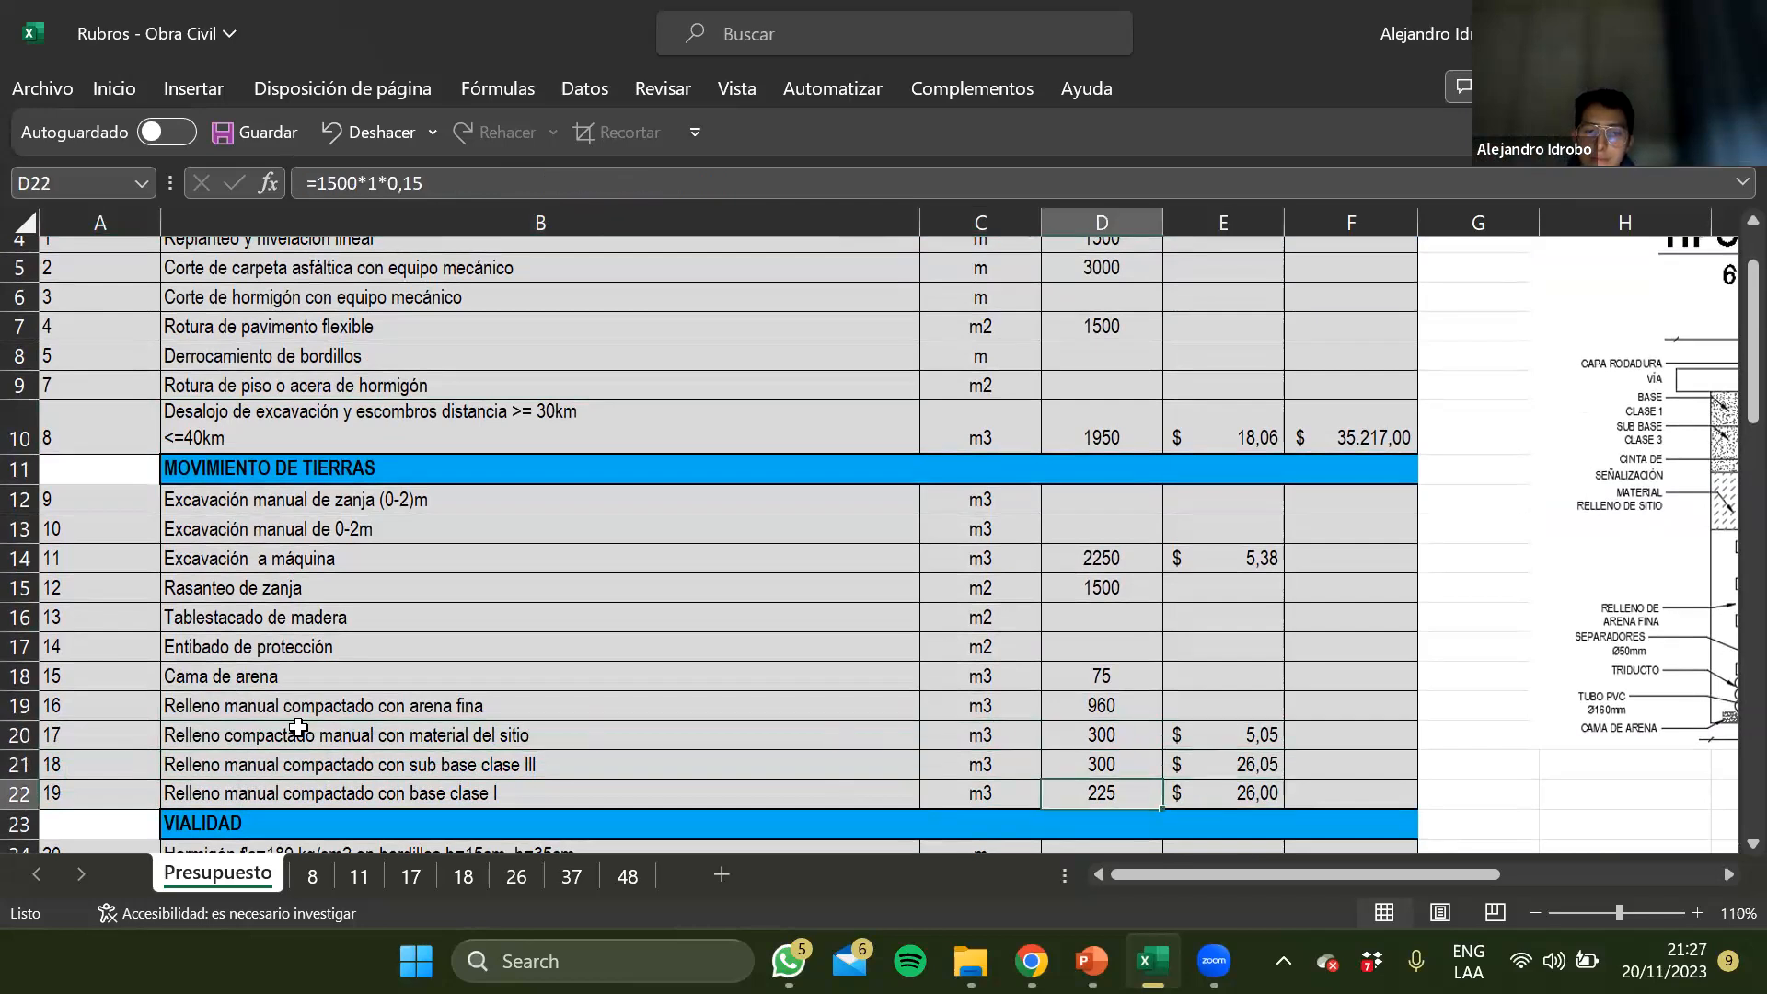
key(Home)
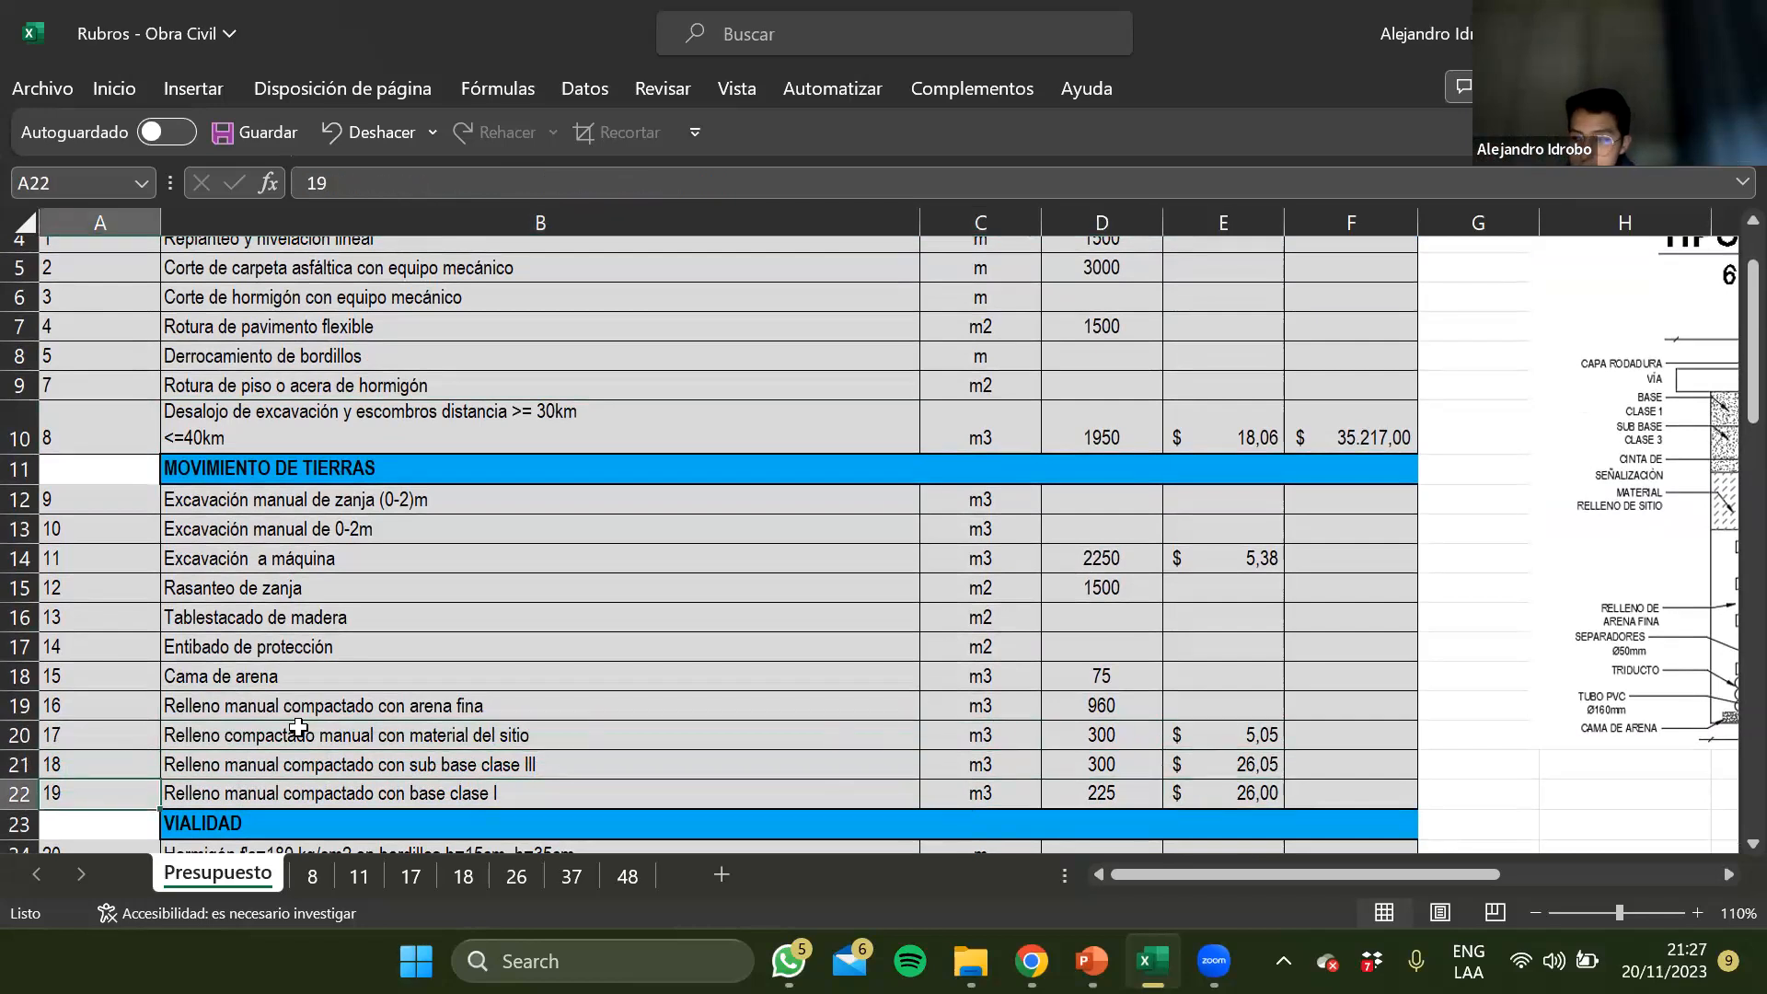